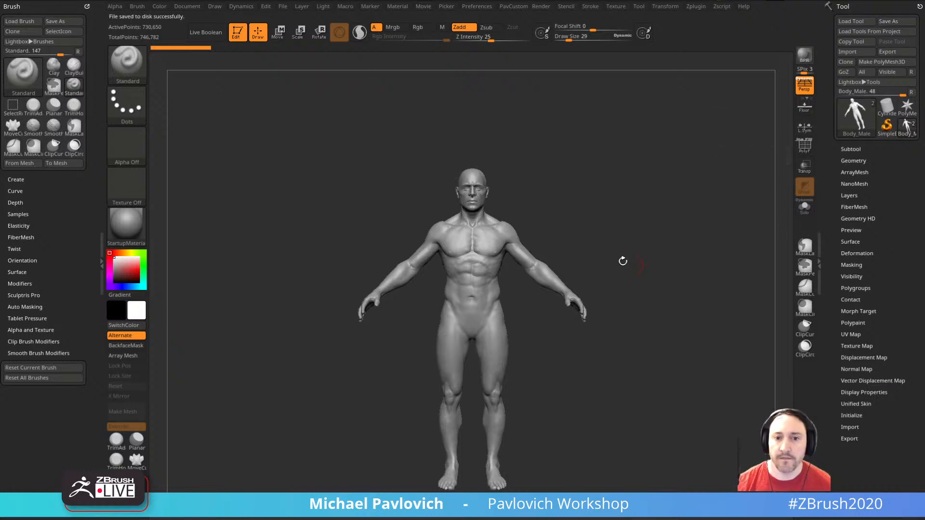
- Display the polyframe and drop the body mesh to subdivision level 1 to inspect its base topology
left_click_drag(622, 260, 691, 252)
key("f")
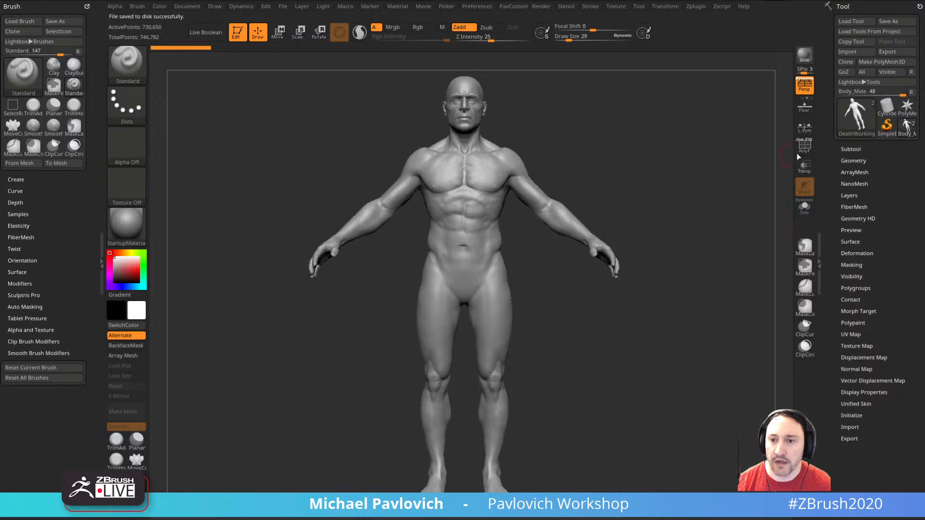
left_click(801, 149)
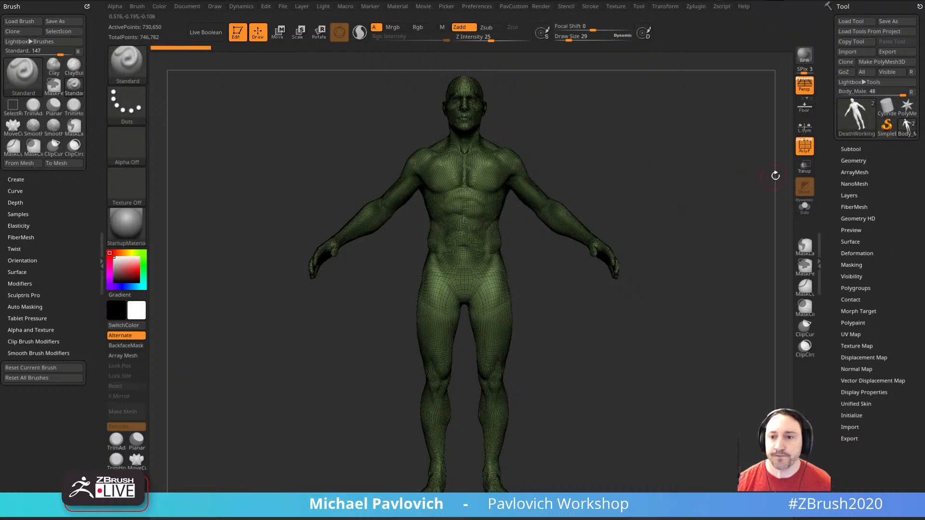
left_click_drag(775, 176, 714, 210)
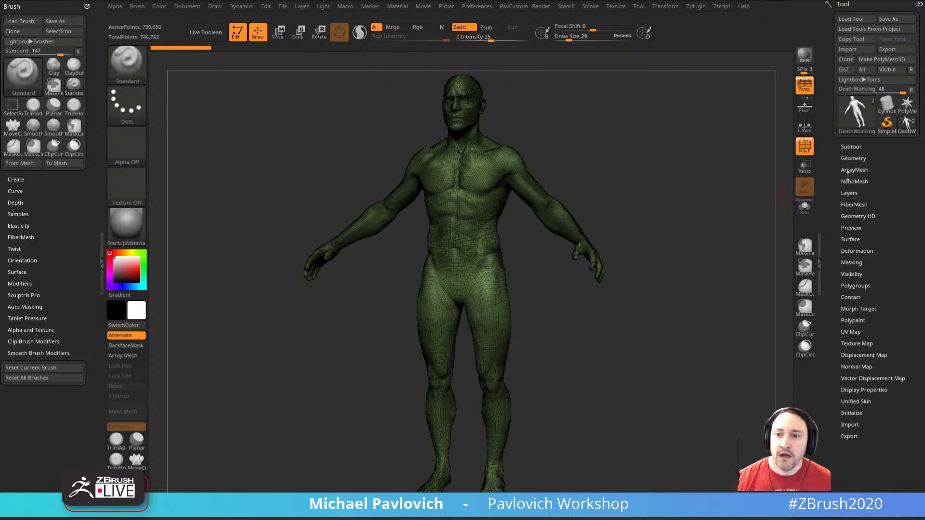
left_click(853, 158)
key("shift+d")
key("shift+d")
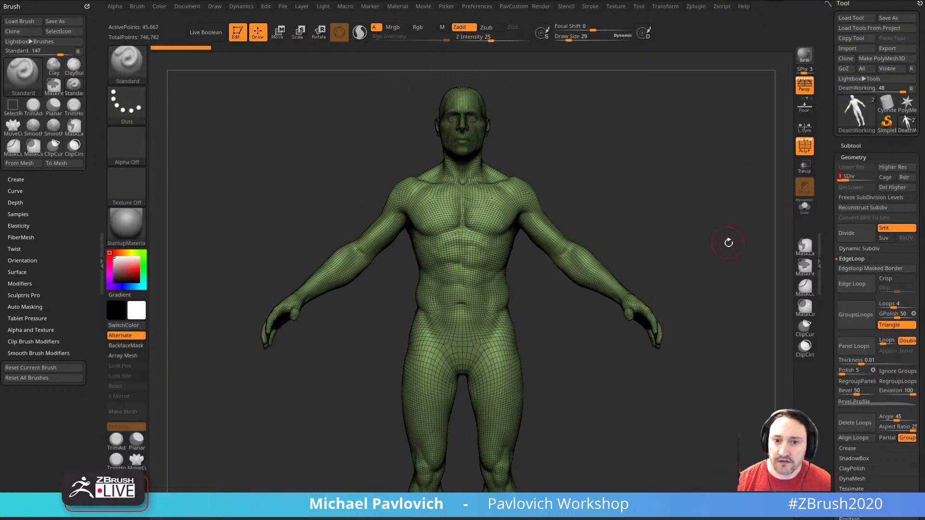
mouse_move(728, 242)
left_mouse_down()
mouse_move(737, 229)
mouse_move(718, 215)
mouse_move(665, 231)
mouse_move(608, 231)
mouse_move(745, 227)
mouse_move(714, 245)
left_mouse_up()
key("f")
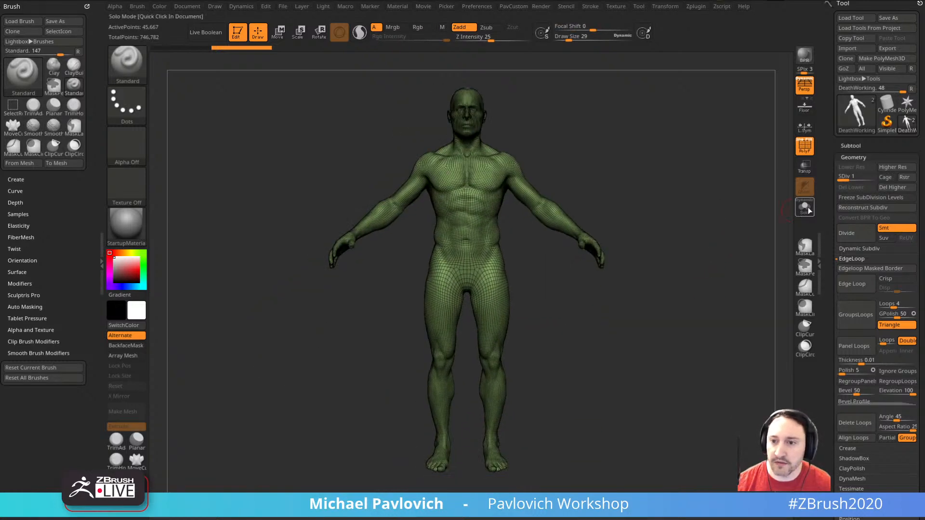
- Return the body mesh to subdivision level 3 and hide the polyframe
left_click(868, 178)
mouse_move(726, 208)
left_mouse_down("alt")
mouse_move(694, 242)
mouse_move(450, 254)
left_mouse_up("alt")
left_click(804, 148)
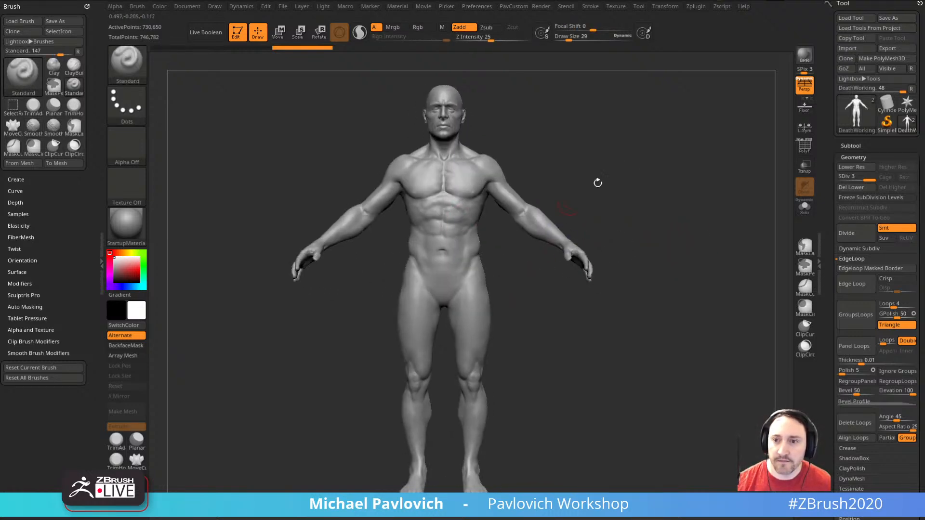
- Turn off perspective and delete the body mesh's lower subdivision levels
key("p")
left_click_drag(696, 202, 760, 197)
key("shift+d")
key("shift+d")
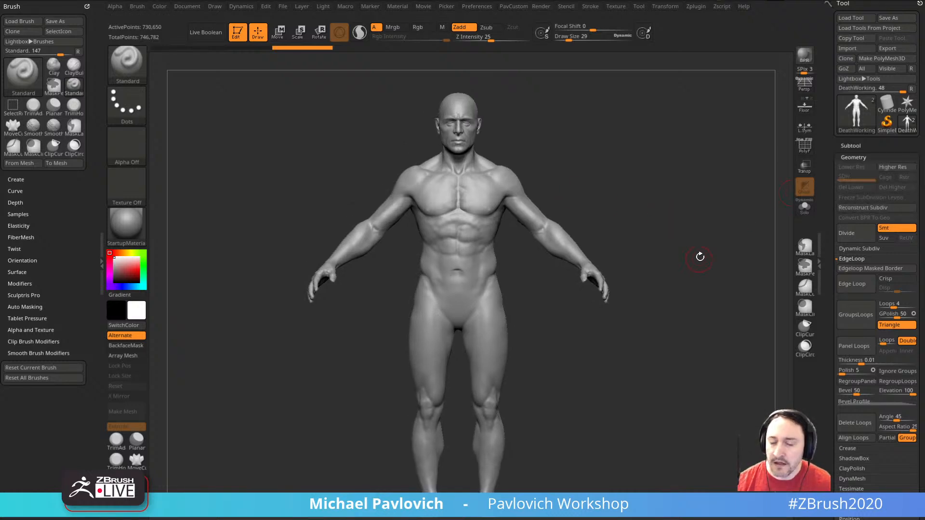
key("space")
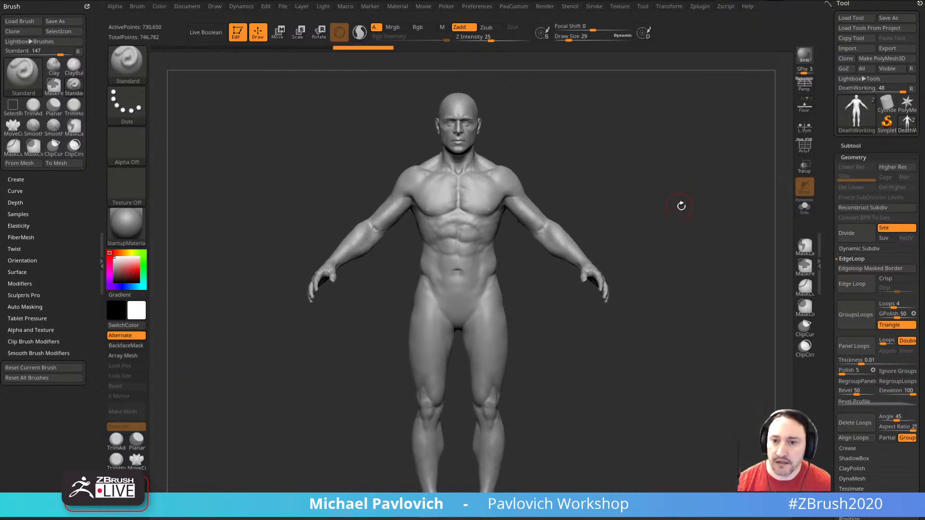
key("space")
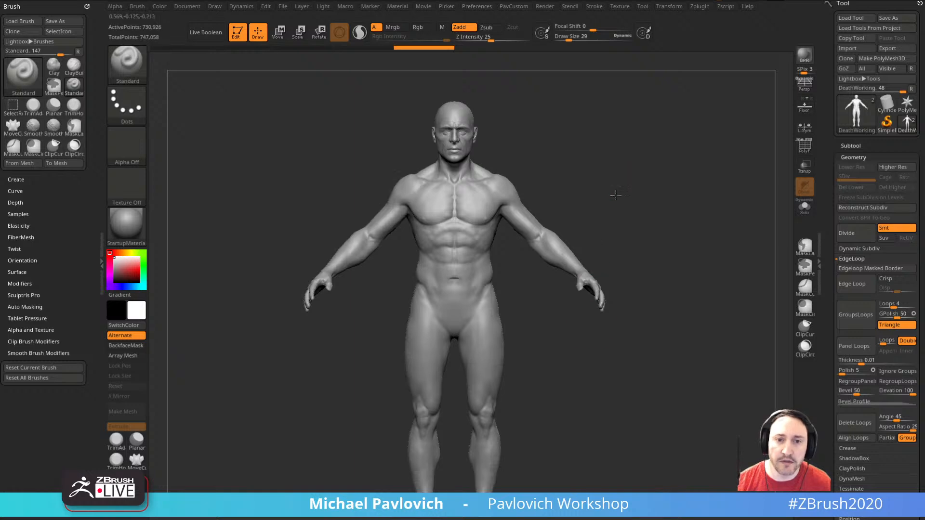
- Delete the Male021_FullBody subtool from the subtool list
left_click_drag(600, 365, 692, 213, "alt")
left_click(851, 146)
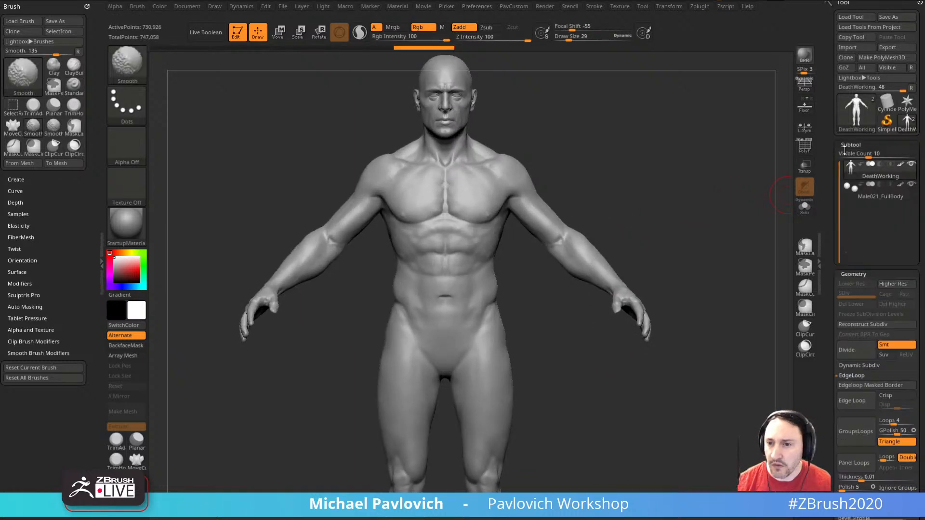
left_click(869, 191)
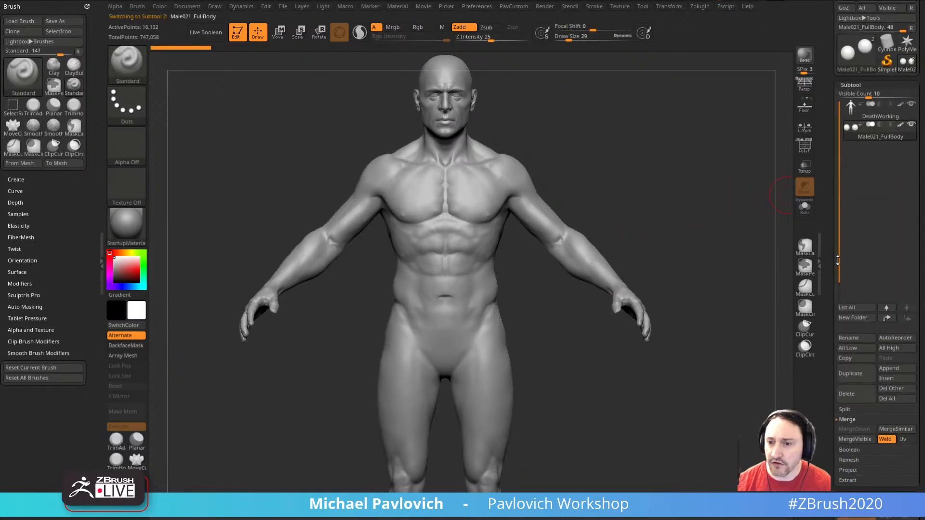
left_click(852, 393)
left_click(768, 413)
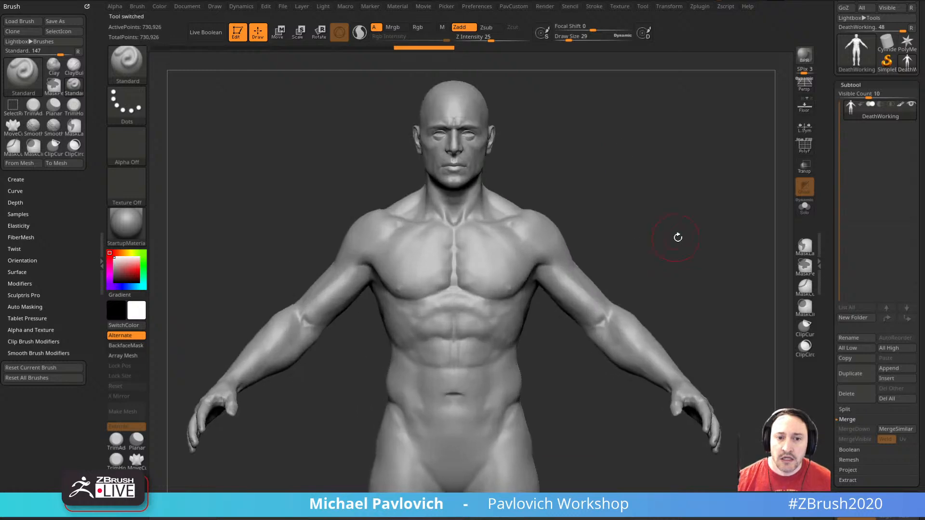
- Set the Standard brush's Draw Size to 15
left_click_drag(732, 229, 510, 330)
key("s")
mouse_move(467, 357)
left_mouse_down()
mouse_move(454, 351)
mouse_move(502, 349)
left_mouse_up()
left_click_drag(650, 241, 575, 245)
key("s")
mouse_move(578, 245)
left_mouse_down()
mouse_move(593, 249)
mouse_move(643, 330)
mouse_move(634, 190)
mouse_move(689, 229)
mouse_move(590, 240)
mouse_move(646, 231)
mouse_move(644, 178)
mouse_move(663, 241)
left_mouse_up()
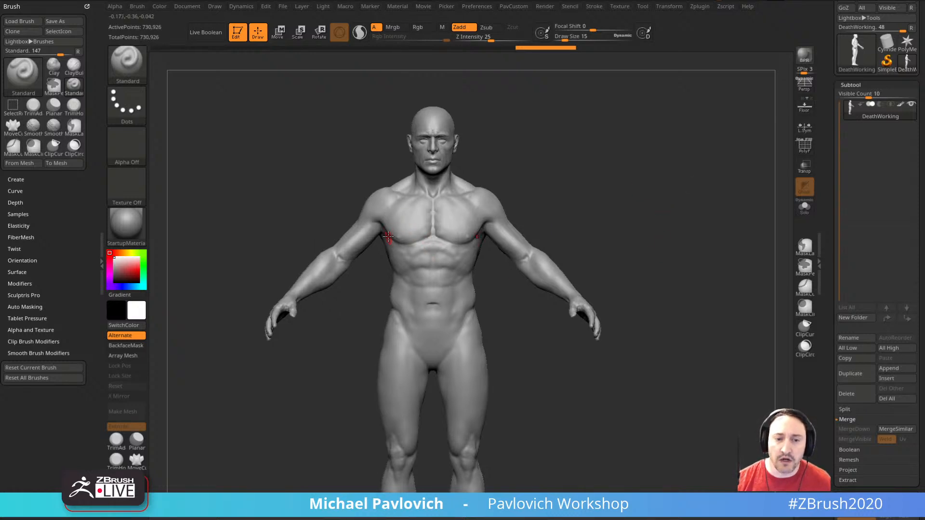
key("2")
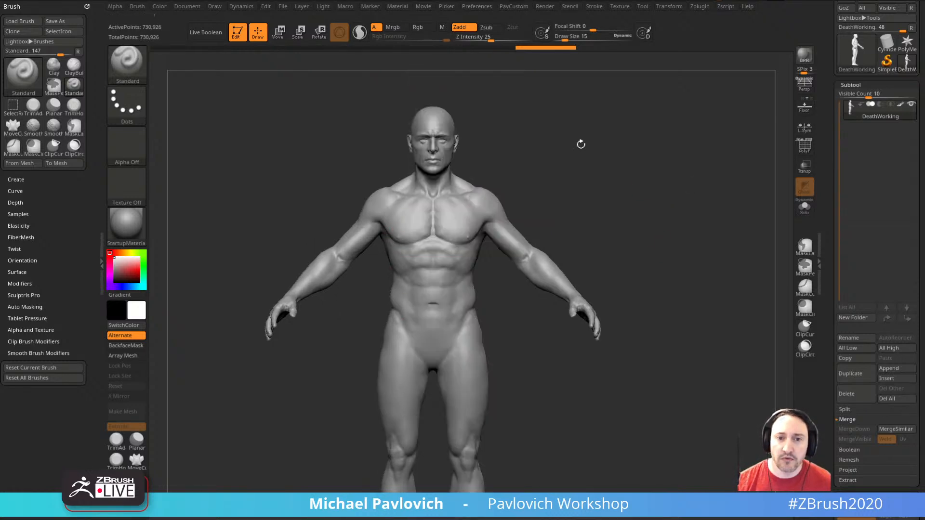
left_click_drag(642, 193, 639, 195, "alt")
key("2")
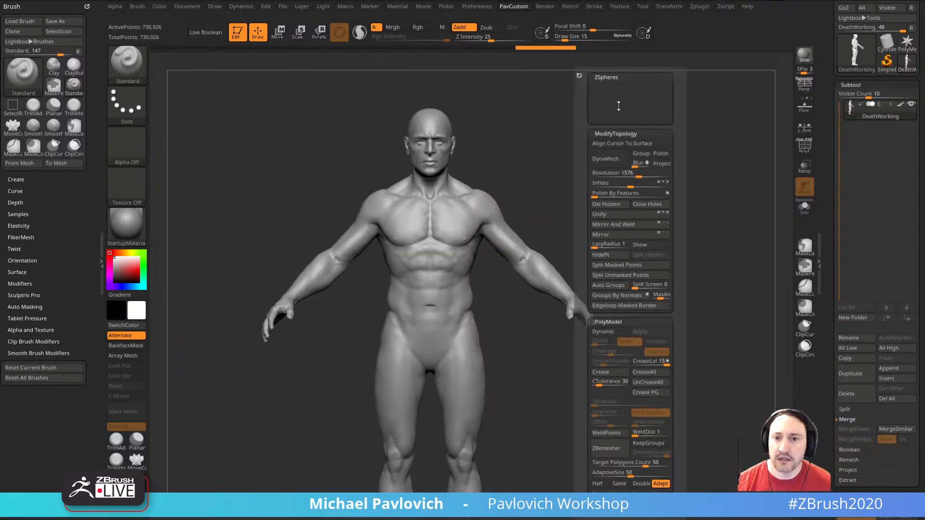
left_click(610, 78)
left_click_drag(635, 167, 644, 206, "alt")
left_click_drag(604, 246, 512, 293, "shift")
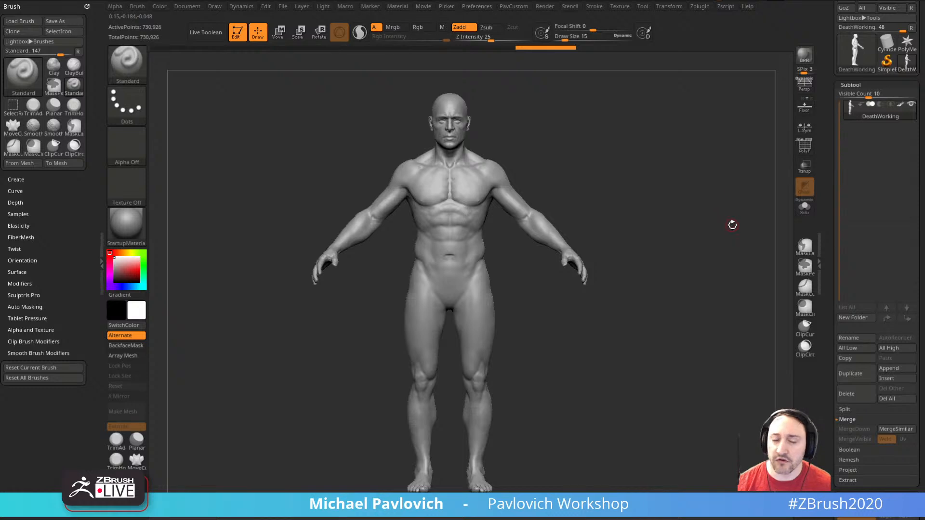
- Open the ZRemesher settings within the body's geometry options
left_click_drag(829, 252, 805, 161)
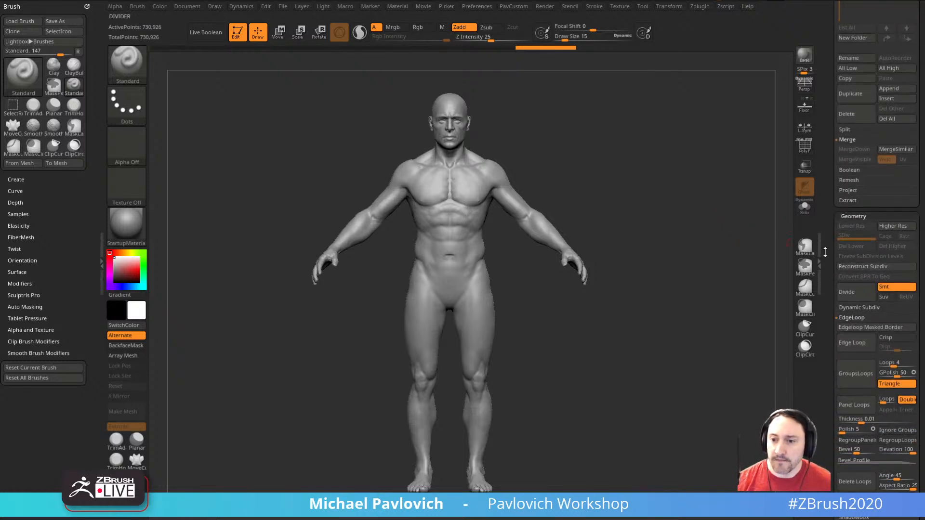
left_click_drag(825, 252, 820, 208)
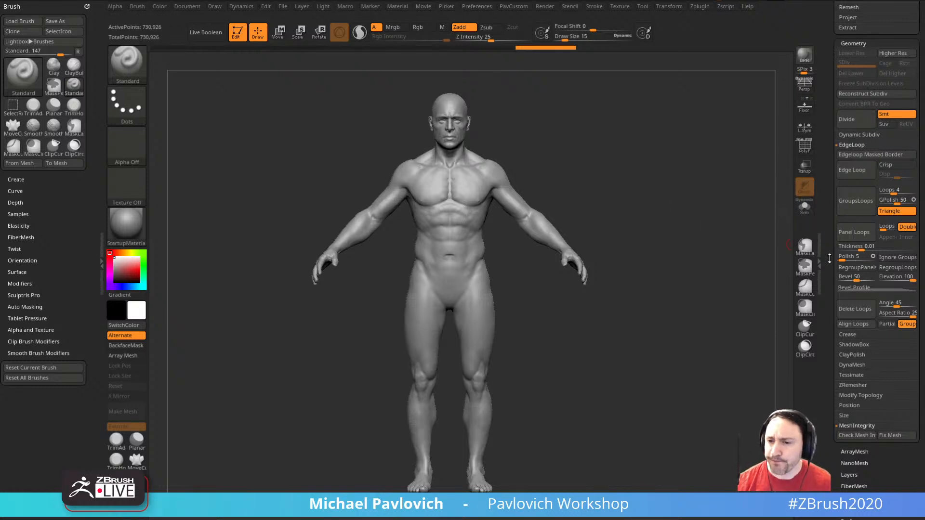
scroll(843, 304, "down", 3)
key("shift")
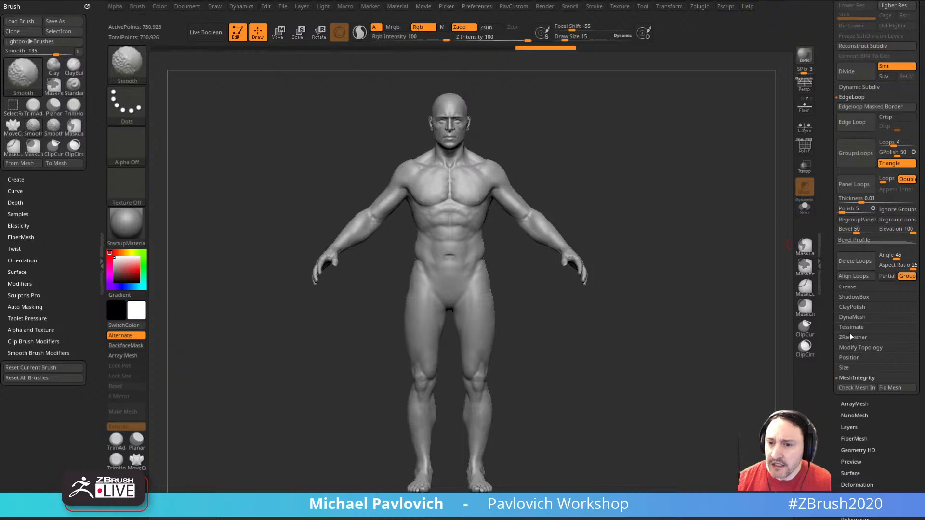
left_click(852, 338)
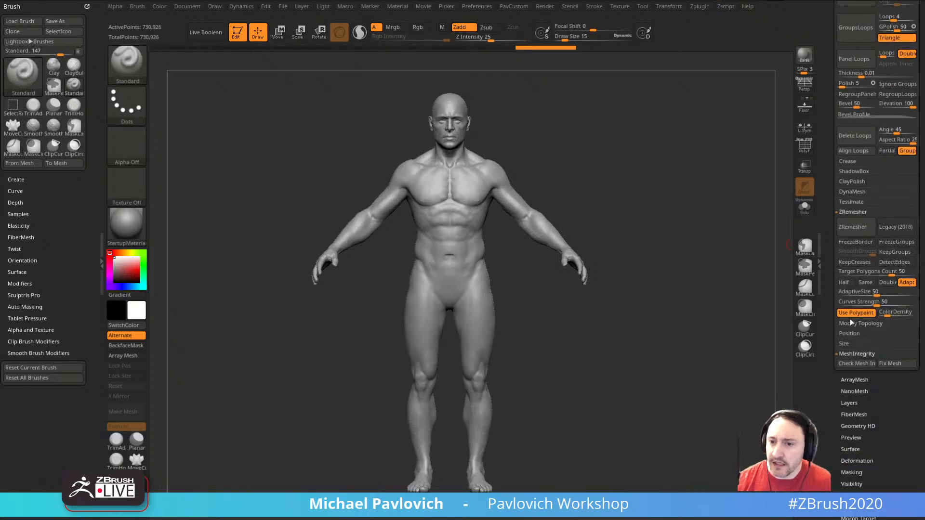
- Try a ZRemesher ColorDensity of 1.5, and return the paint colour to white
left_click_drag(889, 317, 891, 307)
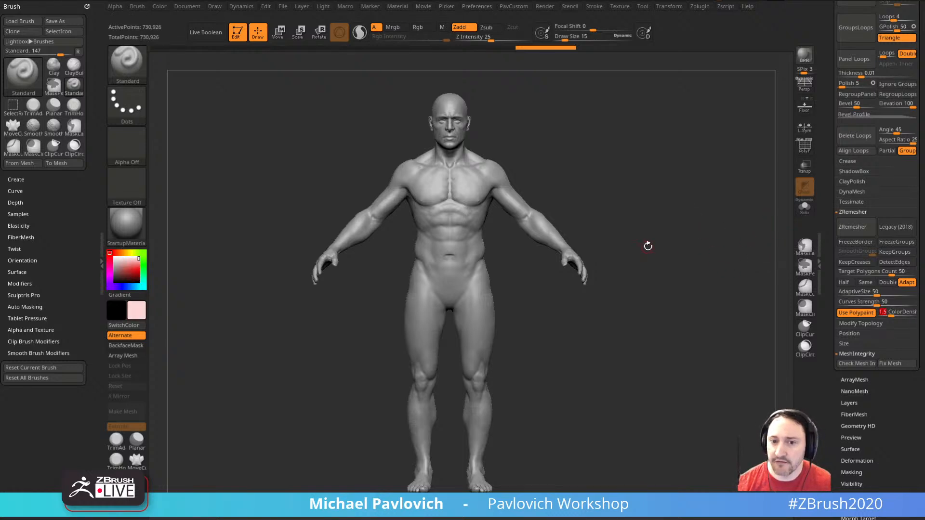
left_click_drag(648, 246, 553, 264)
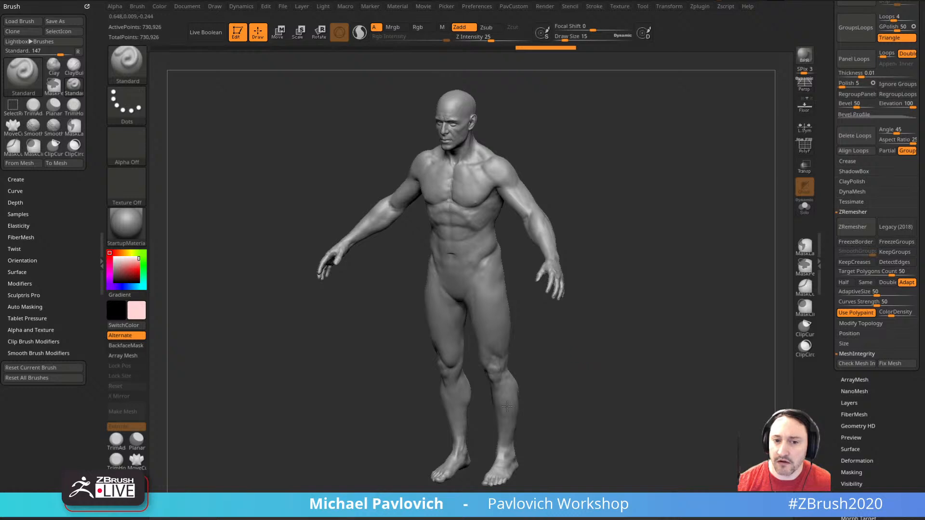
left_click_drag(700, 241, 706, 241, "shift")
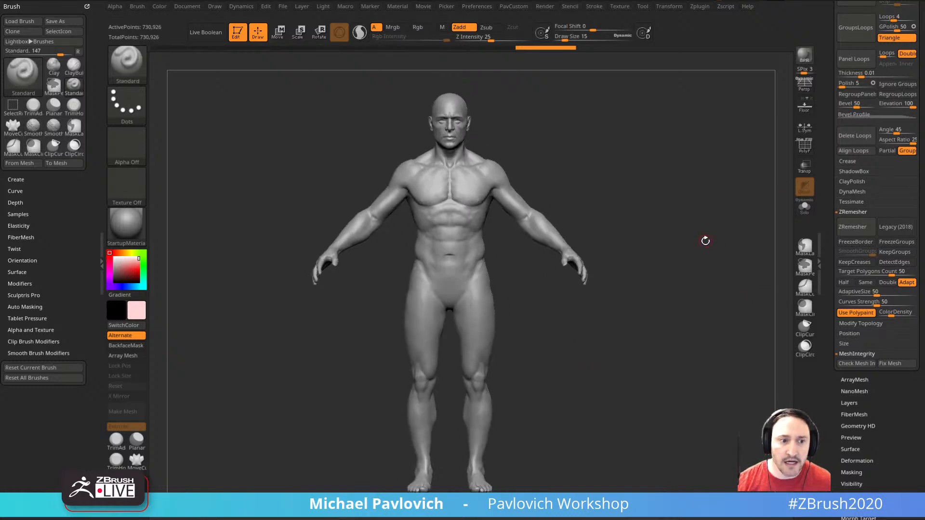
left_click_drag(121, 265, 105, 252)
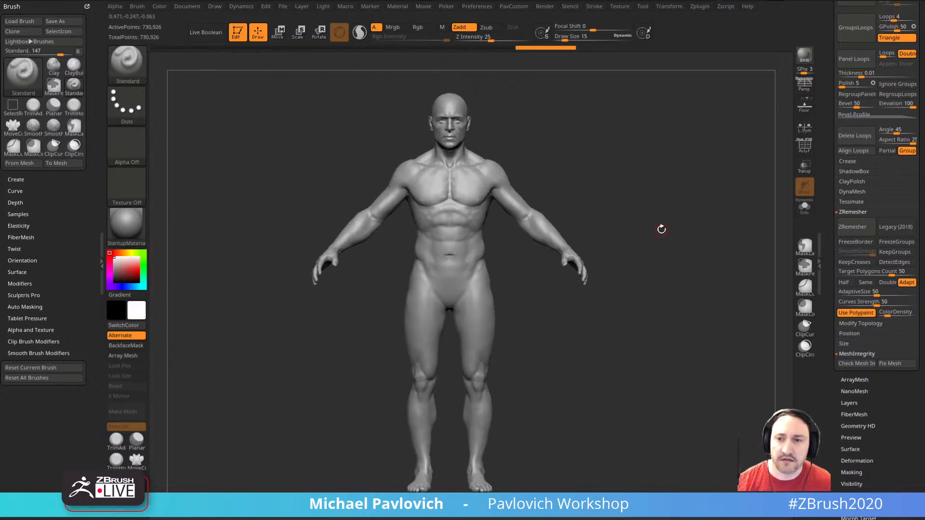
- Set the Standard brush to a Draw Size of 33 with Rgb on and Zadd off
mouse_move(661, 228)
left_mouse_down("alt")
mouse_move(650, 227)
mouse_move(684, 234)
mouse_move(671, 237)
mouse_move(677, 259)
mouse_move(632, 275)
left_mouse_up("alt")
key("s")
left_click_drag(689, 210, 659, 229)
key("s")
left_click_drag(582, 313, 581, 312)
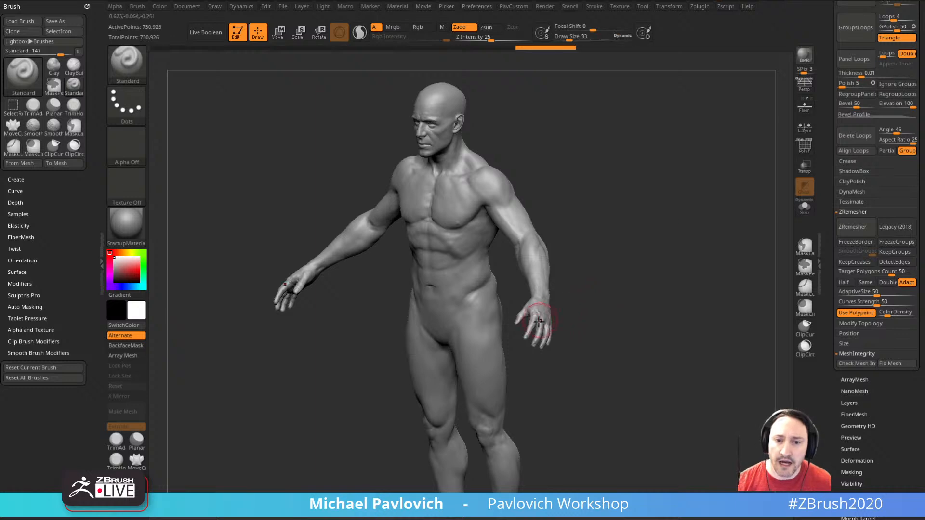
left_click(428, 28)
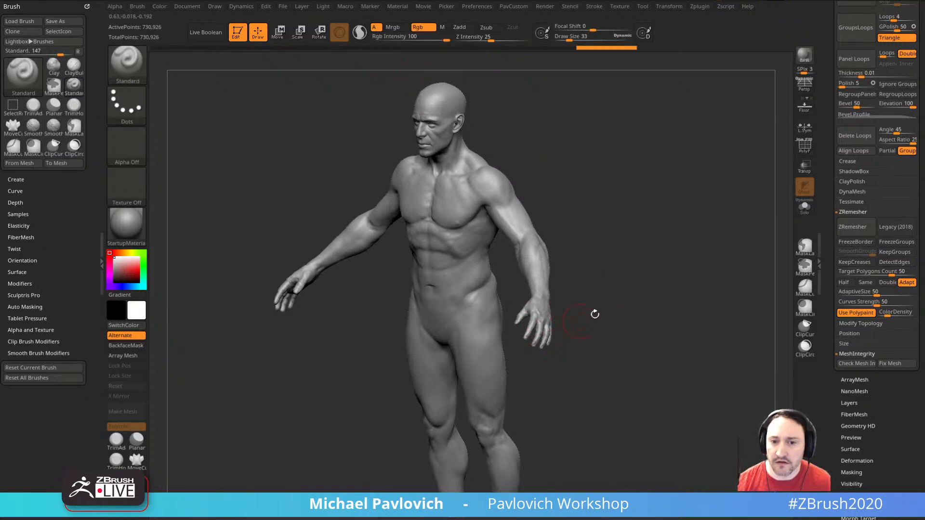
- Set the ZRemesher ColorDensity to 1.5 to load the light pink density colour
mouse_move(595, 313)
left_mouse_down()
mouse_move(637, 293)
mouse_move(650, 335)
left_mouse_up()
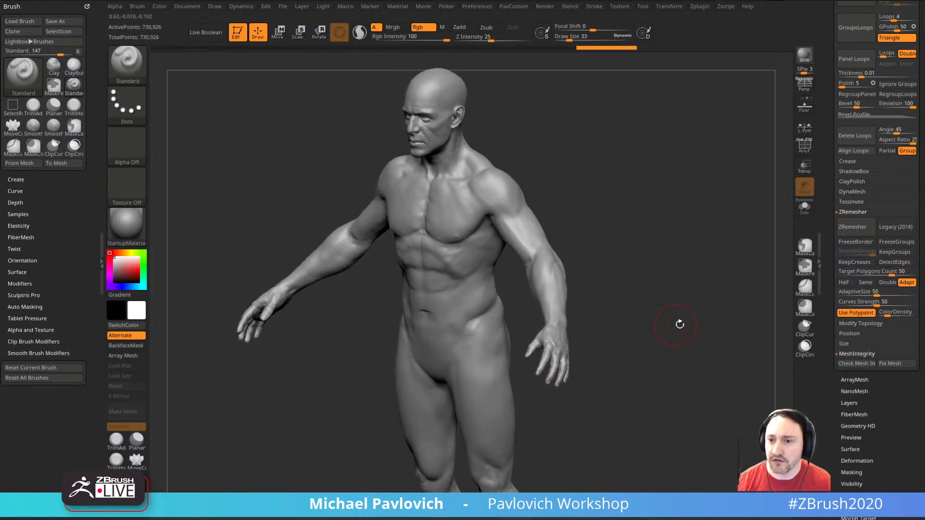
left_click(889, 315)
type(".5")
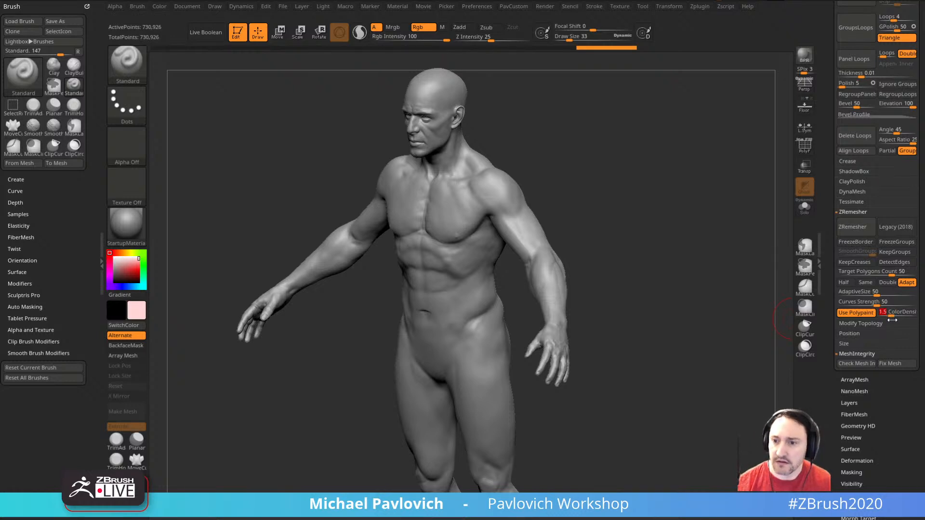
- Polypaint both hands on all sides, from the wrists to the fingertips, with the pink density colour
left_click_drag(640, 265, 509, 297)
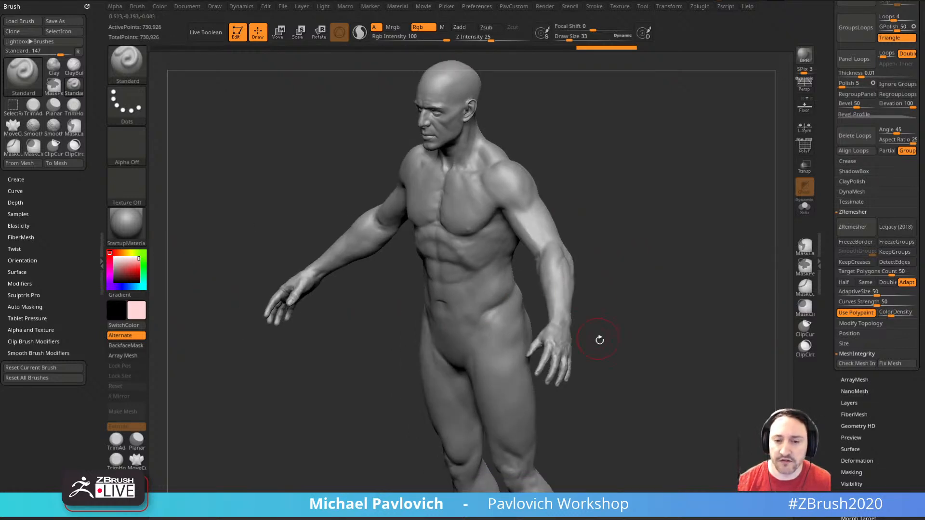
left_click_drag(558, 341, 552, 354)
left_click_drag(608, 320, 677, 328)
left_click_drag(546, 340, 562, 374)
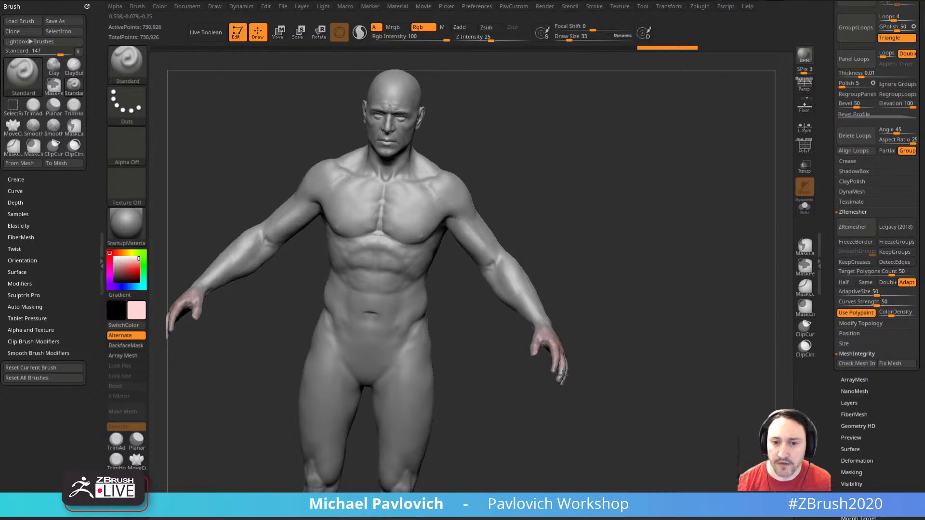
left_click_drag(671, 291, 617, 324)
mouse_move(560, 337)
left_mouse_down()
mouse_move(567, 355)
mouse_move(563, 329)
left_mouse_up()
mouse_move(512, 409)
left_mouse_down()
mouse_move(641, 349)
mouse_move(565, 317)
left_mouse_up()
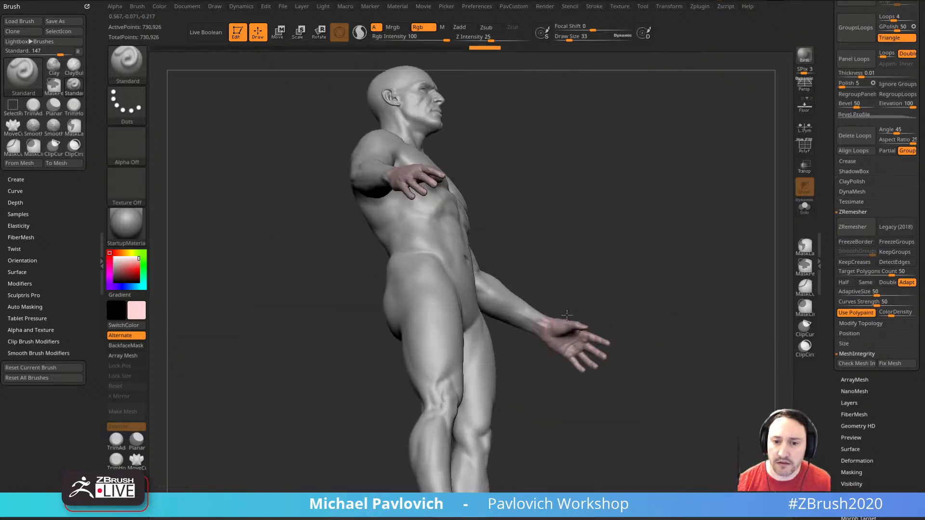
- Polypaint the face and forehead with the pink density colour
left_click_drag(580, 378, 628, 273)
mouse_move(416, 219)
left_mouse_down()
mouse_move(426, 236)
mouse_move(423, 269)
left_mouse_up()
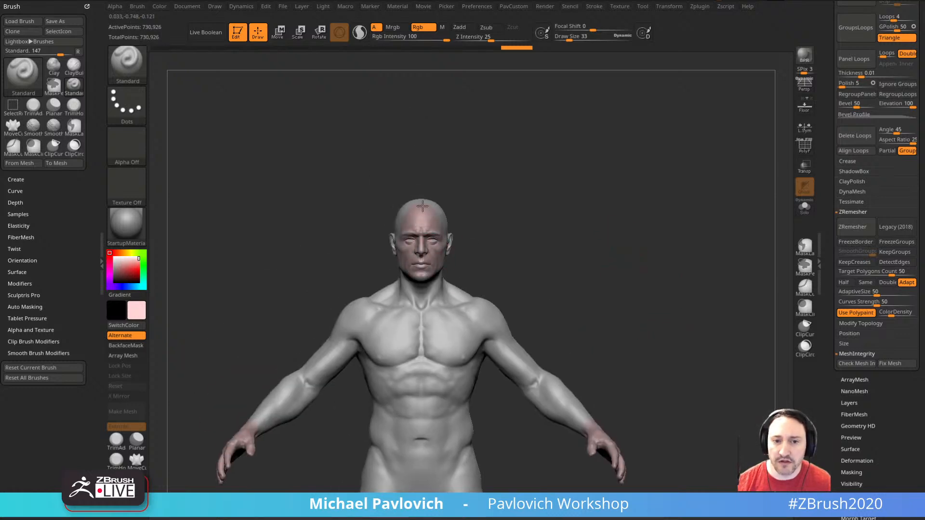
left_click_drag(672, 274, 612, 277)
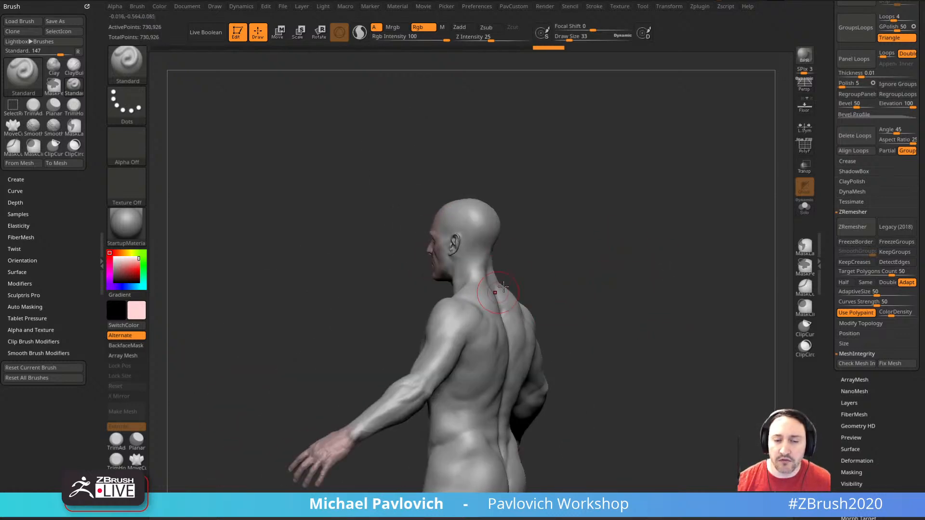
mouse_move(554, 260)
left_mouse_down()
mouse_move(574, 248)
mouse_move(609, 273)
mouse_move(504, 278)
mouse_move(560, 268)
left_mouse_up()
- Reduce the Draw Size to 10 and smooth the side of the face around the jaw and cheek
key("s")
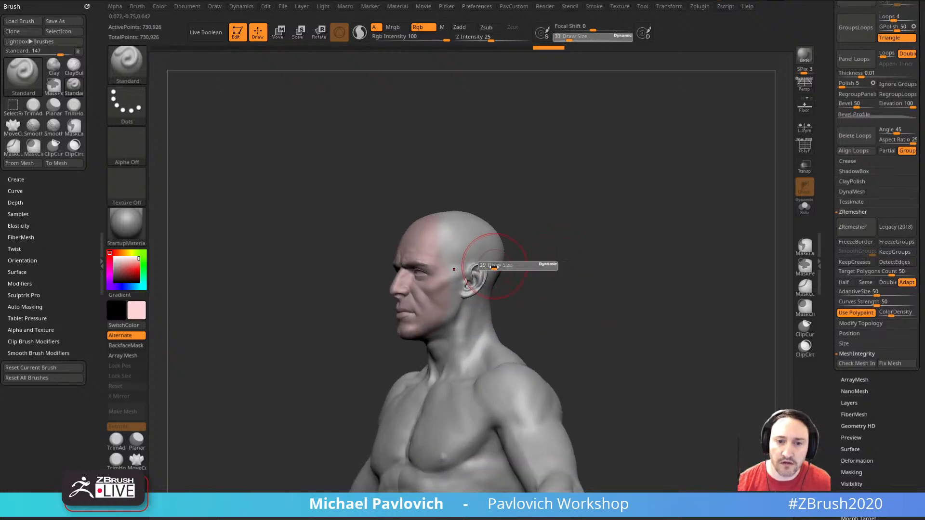
left_click_drag(494, 266, 491, 266)
mouse_move(557, 243)
left_mouse_down("alt")
mouse_move(533, 278)
mouse_move(535, 313)
left_mouse_up("alt")
left_click_drag(479, 299, 475, 318, "shift")
left_click_drag(562, 264, 622, 266)
mouse_move(443, 313)
left_mouse_down("shift")
mouse_move(422, 314)
mouse_move(430, 322)
left_mouse_up("shift")
left_click_drag(671, 318, 603, 316)
left_click_drag(507, 327, 511, 312, "shift")
- Smooth the front of the face around the nose and mouth at Draw Size 10
mouse_move(619, 322)
left_mouse_down("shift")
mouse_move(661, 329)
mouse_move(613, 212)
left_mouse_up("shift")
left_click_drag(649, 262, 630, 209, "alt")
left_click_drag(678, 263, 646, 289)
left_click_drag(660, 289, 682, 361, "alt")
mouse_move(635, 217)
left_mouse_down("alt")
mouse_move(677, 301)
mouse_move(660, 252)
mouse_move(660, 293)
mouse_move(684, 286)
left_mouse_up("alt")
left_click_drag(468, 284, 464, 287, "shift")
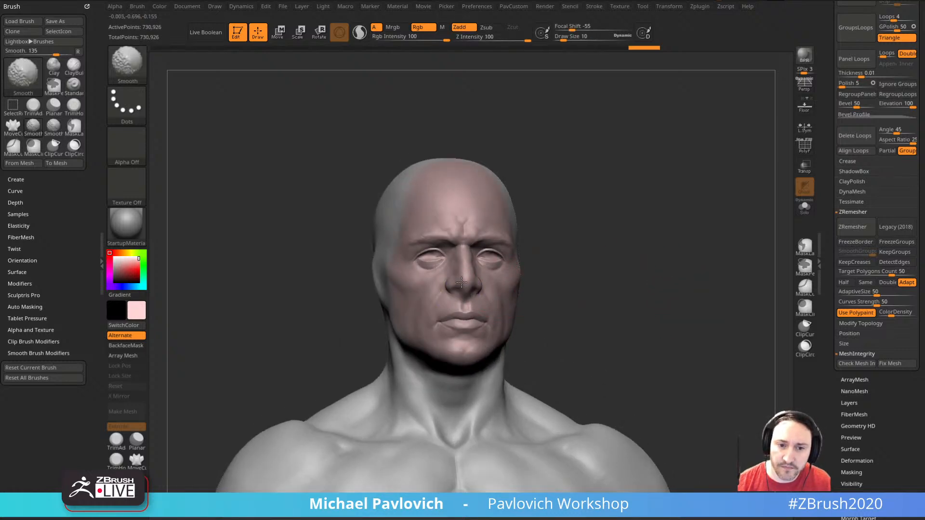
mouse_move(588, 270)
left_mouse_down("alt")
mouse_move(595, 252)
mouse_move(473, 259)
mouse_move(487, 273)
left_mouse_up("alt")
mouse_move(563, 267)
left_mouse_down()
mouse_move(583, 265)
mouse_move(516, 275)
left_mouse_up()
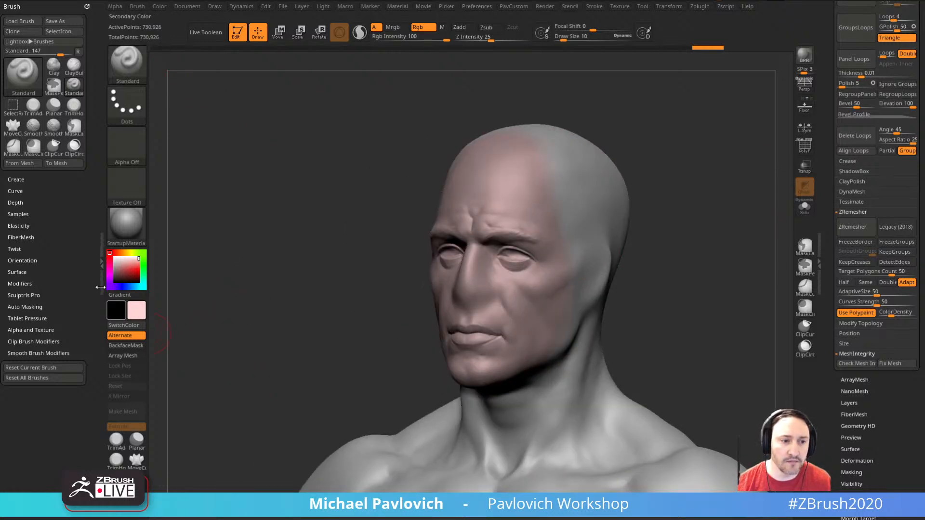
- Show the Smooth brush's Smooth Brush Modifiers and smooth the toes at Draw Size 21
key("shift")
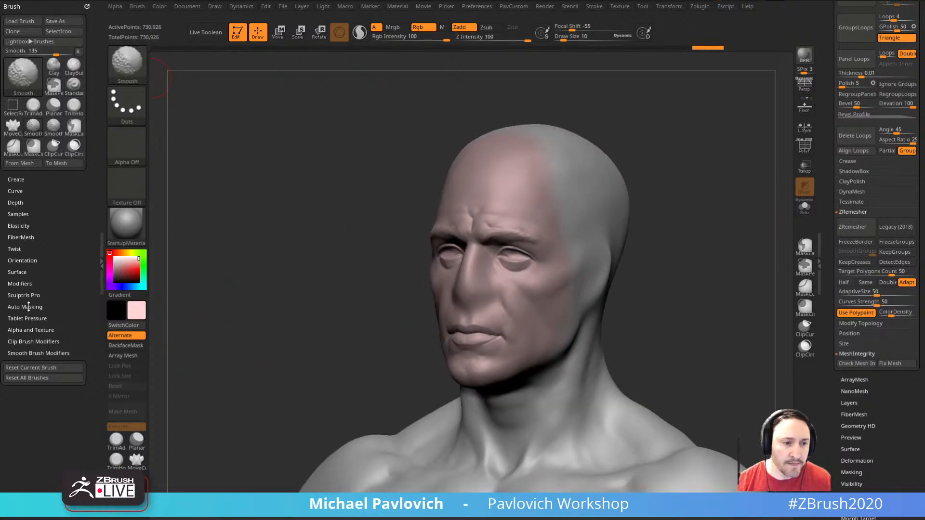
left_click(32, 353)
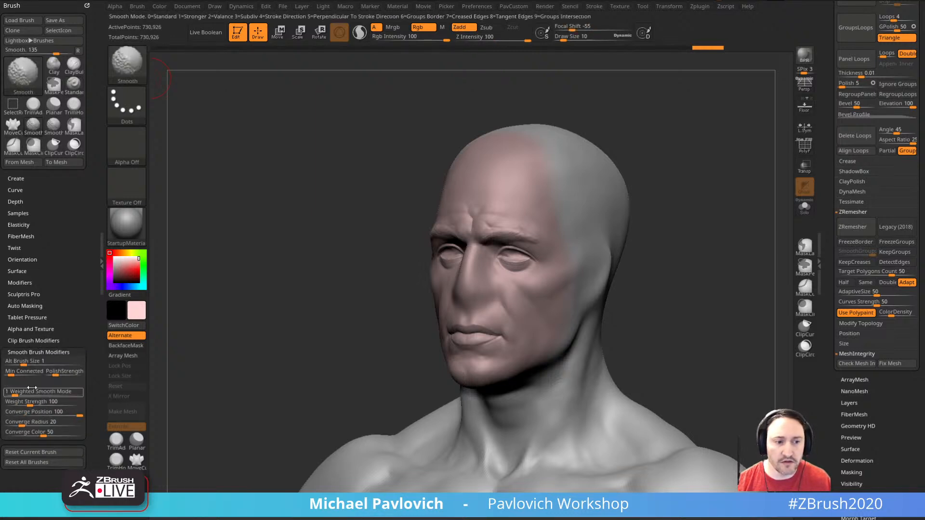
mouse_move(627, 275)
left_mouse_down("shift")
mouse_move(685, 305)
mouse_move(617, 169)
mouse_move(637, 232)
mouse_move(684, 234)
mouse_move(622, 222)
mouse_move(657, 232)
mouse_move(646, 256)
mouse_move(634, 196)
mouse_move(638, 306)
mouse_move(652, 316)
left_mouse_up("shift")
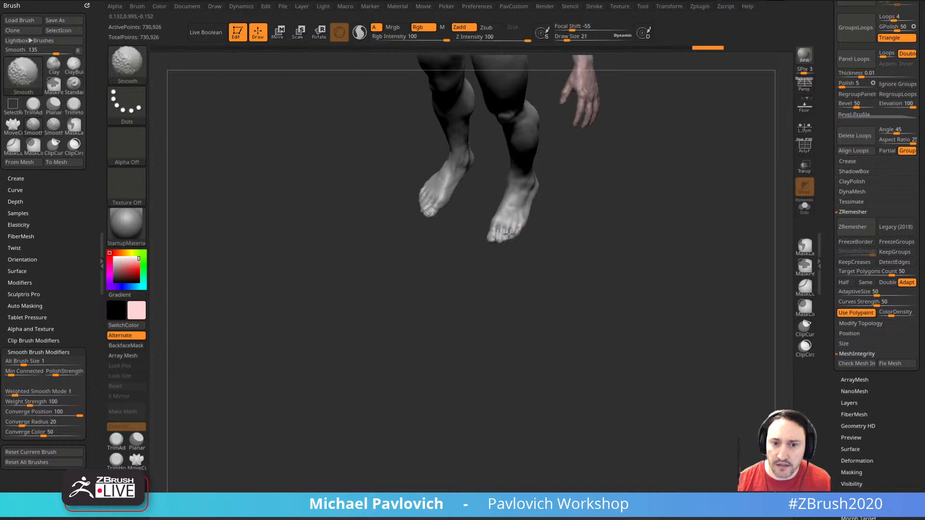
left_click_drag(539, 299, 496, 236, "shift")
mouse_move(634, 282)
left_mouse_down()
mouse_move(675, 200)
mouse_move(696, 217)
mouse_move(715, 299)
mouse_move(707, 250)
left_mouse_up()
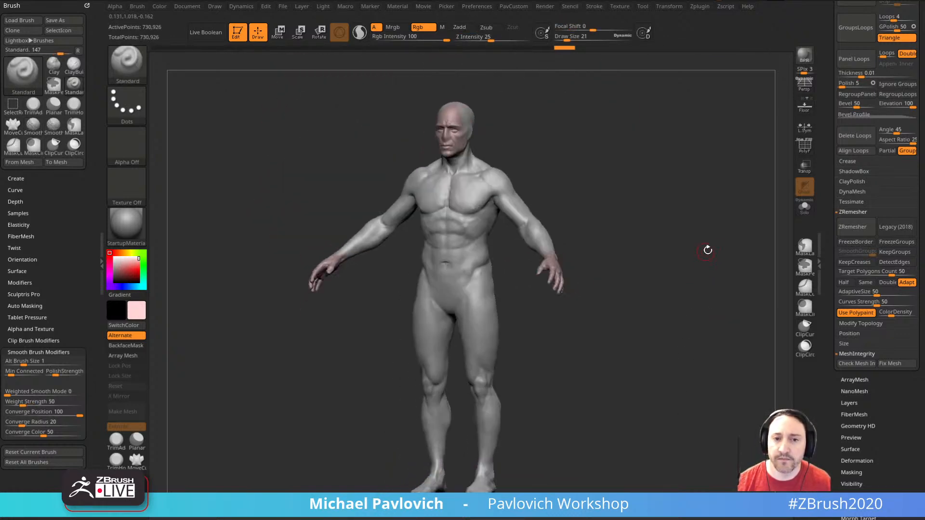
- Set the ZRemesher Target Polygons Count to 5 and AdaptiveSize to 13
mouse_move(828, 486)
left_mouse_down()
mouse_move(830, 271)
mouse_move(850, 395)
mouse_move(850, 502)
left_mouse_up()
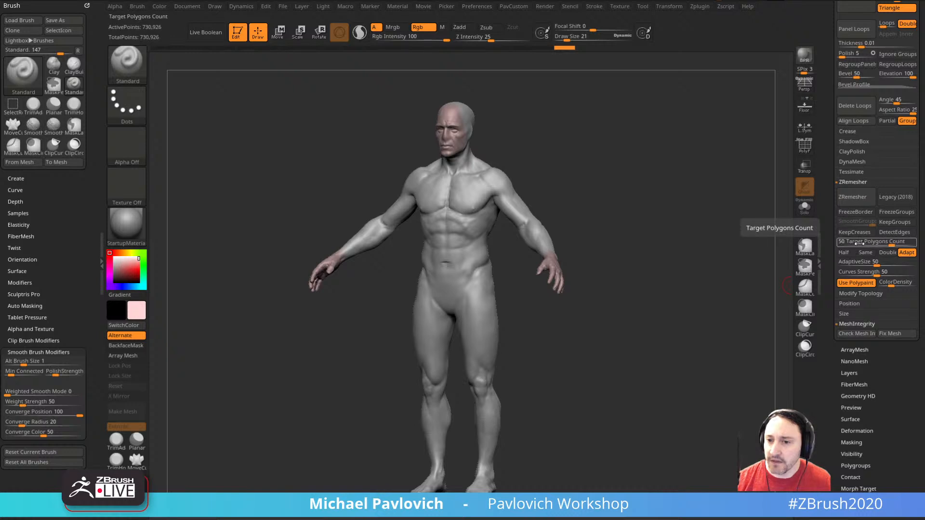
left_click_drag(848, 244, 862, 241)
type("5")
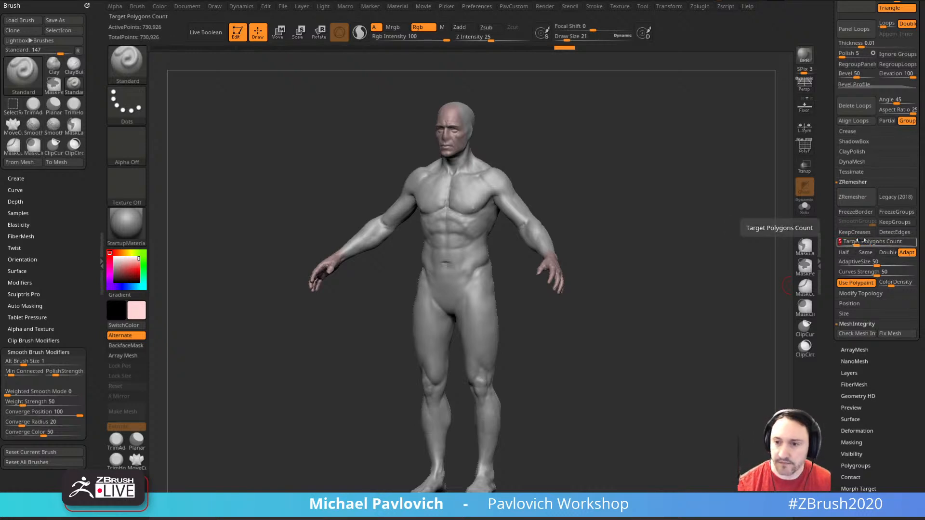
key("Return")
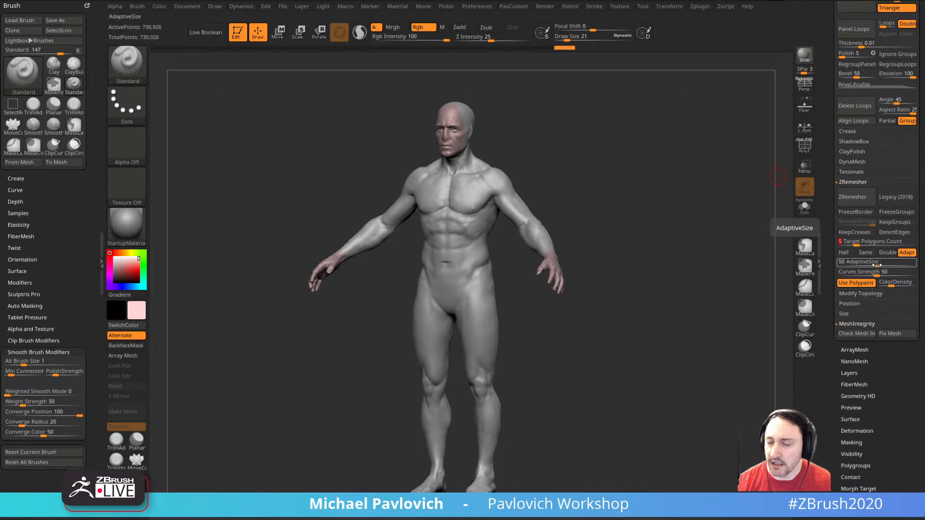
left_click_drag(877, 263, 850, 267)
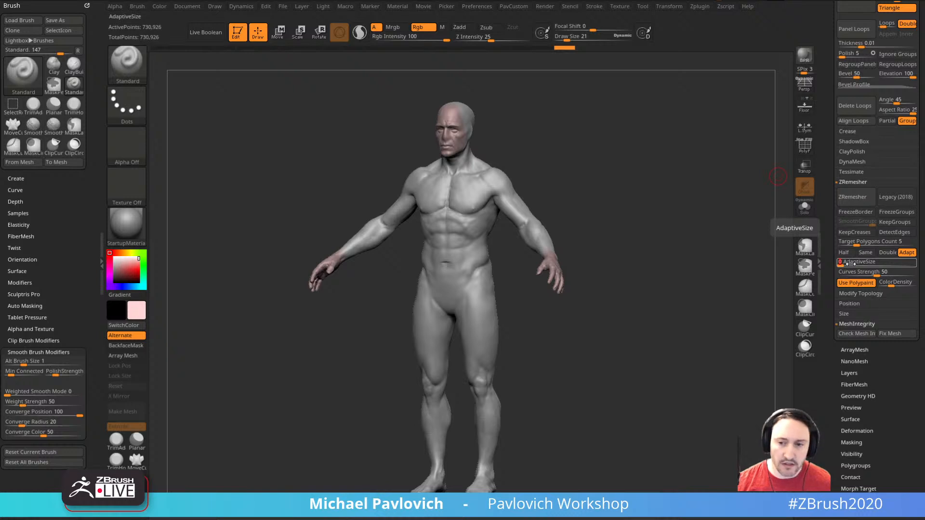
left_click_drag(850, 263, 852, 261)
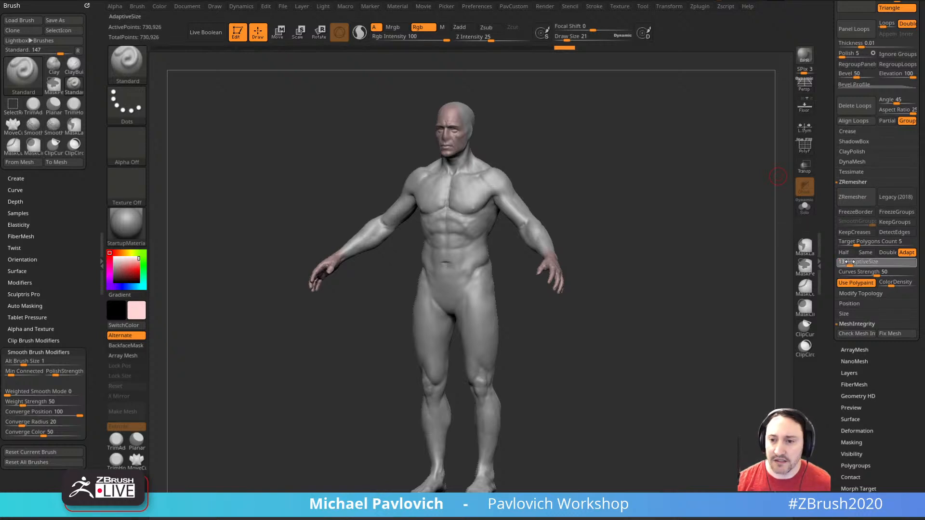
left_click(849, 262)
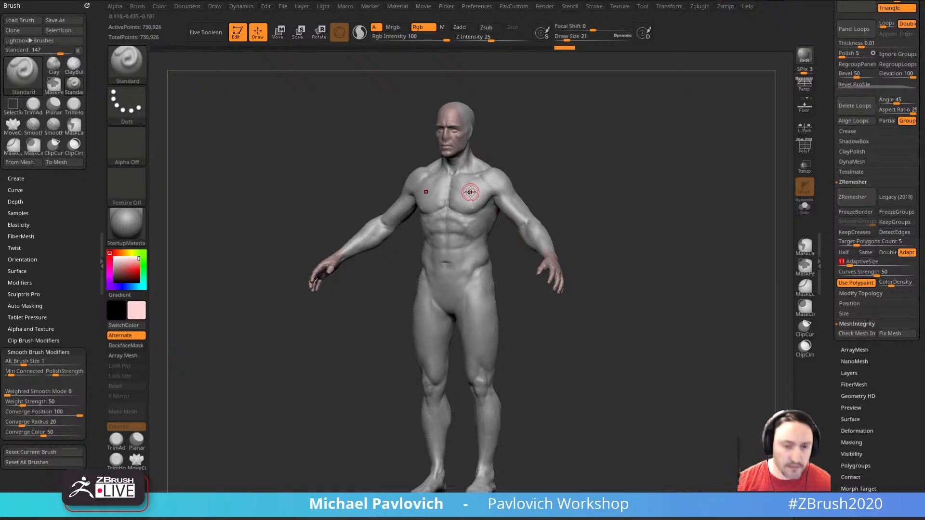
- Set the Draw Size to 15 and smooth out the eyes and lips on the face
mouse_move(577, 167)
left_mouse_down()
mouse_move(690, 245)
mouse_move(625, 248)
mouse_move(715, 244)
mouse_move(673, 167)
mouse_move(661, 250)
mouse_move(670, 408)
left_mouse_up()
key("s")
left_click(473, 275)
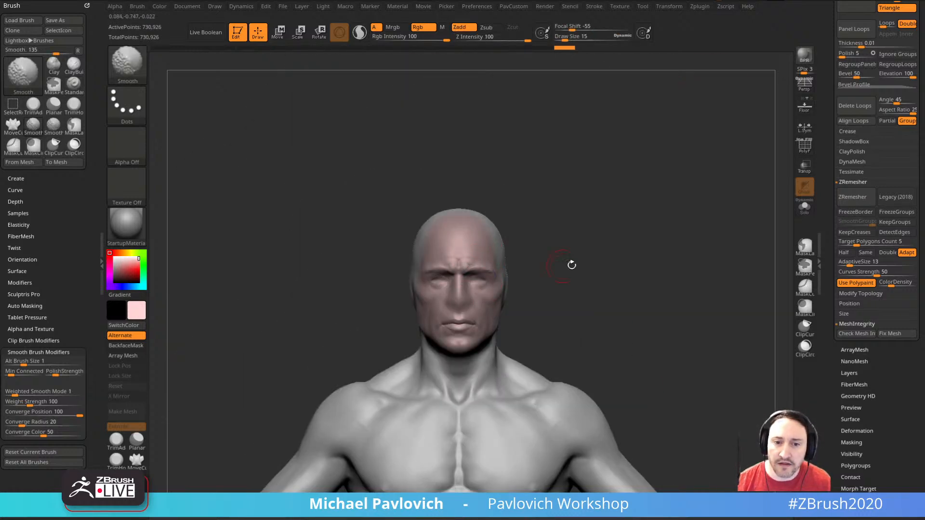
mouse_move(572, 264)
left_mouse_down()
mouse_move(595, 283)
mouse_move(653, 302)
mouse_move(660, 293)
mouse_move(674, 314)
left_mouse_up()
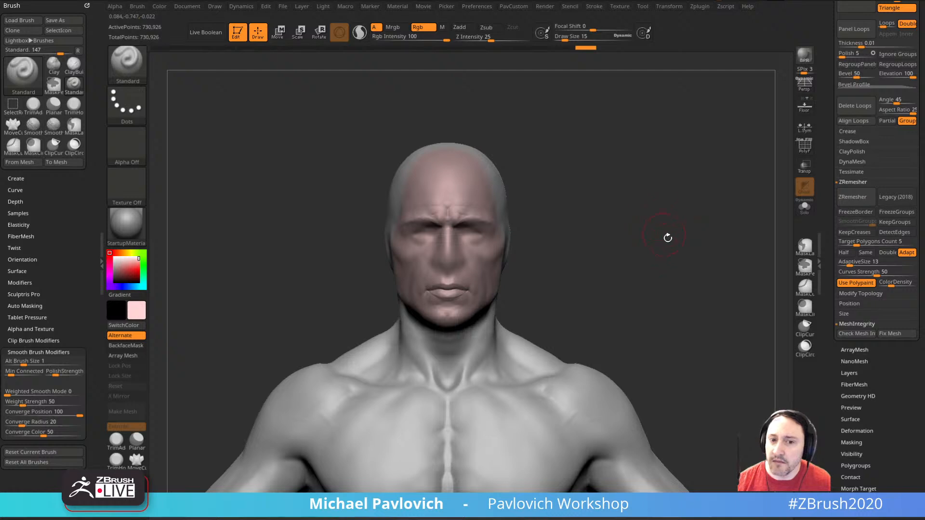
mouse_move(667, 238)
left_mouse_down()
mouse_move(623, 247)
mouse_move(687, 250)
left_mouse_up()
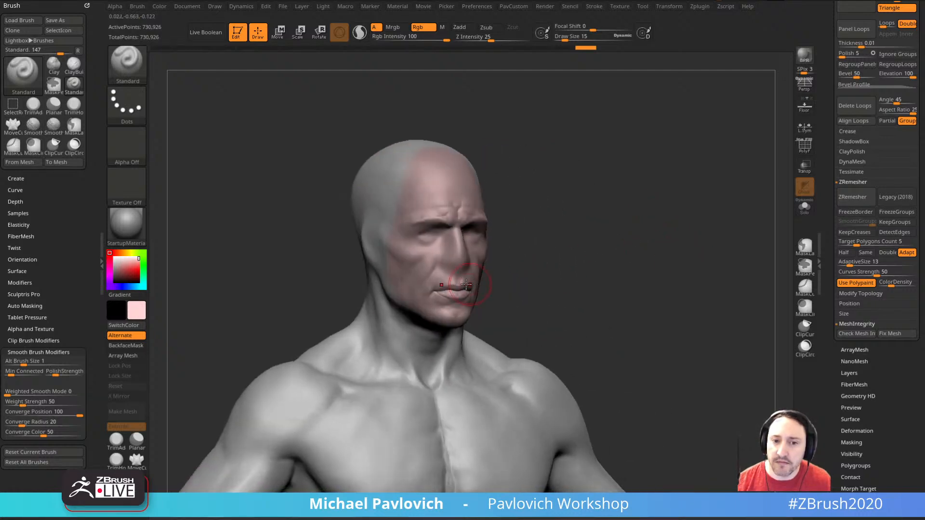
left_click_drag(458, 292, 451, 291, "shift")
mouse_move(593, 261)
left_mouse_down("shift")
mouse_move(584, 260)
mouse_move(631, 270)
mouse_move(585, 284)
left_mouse_up("shift")
key("s")
key("s")
key("3")
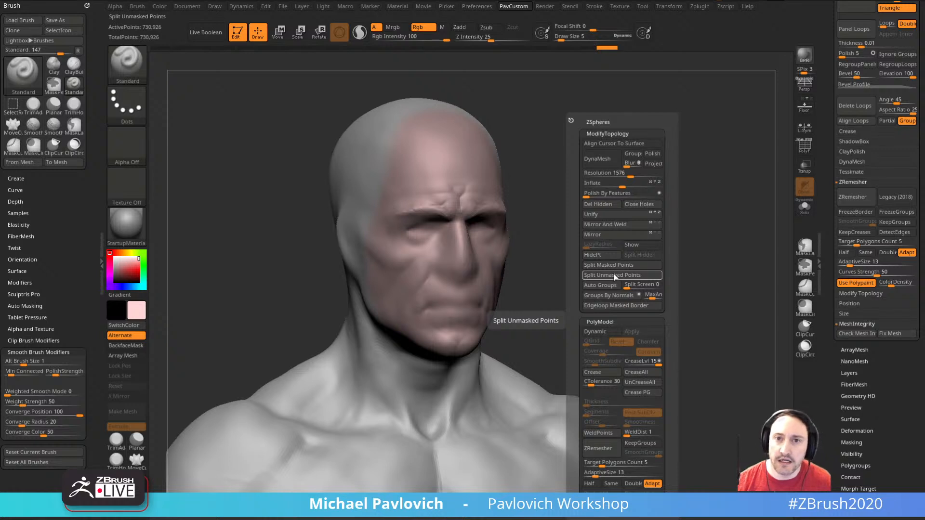
left_click_drag(555, 300, 542, 301)
key("s")
left_click_drag(455, 311, 467, 305)
key("ctrl+z")
- Switch the Standard brush from painting to sculpting by turning Rgb off and Zadd on
left_click(424, 28)
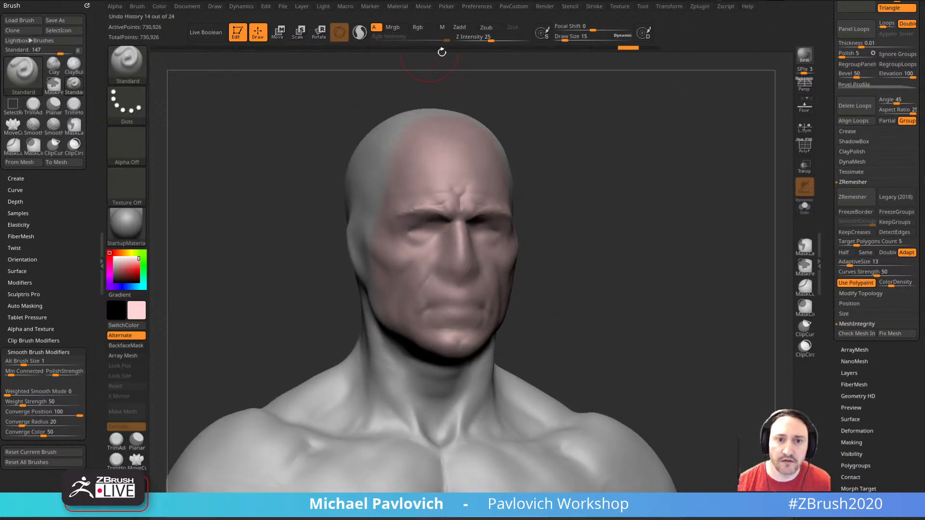
left_click_drag(539, 140, 524, 159, "alt")
left_click(462, 28)
- Set the Draw Size to 9 and carve an open mouth cavity between the lips with the Standard brush
key("s")
left_click_drag(444, 324, 467, 327)
mouse_move(541, 276)
left_mouse_down()
mouse_move(603, 290)
mouse_move(559, 277)
left_mouse_up()
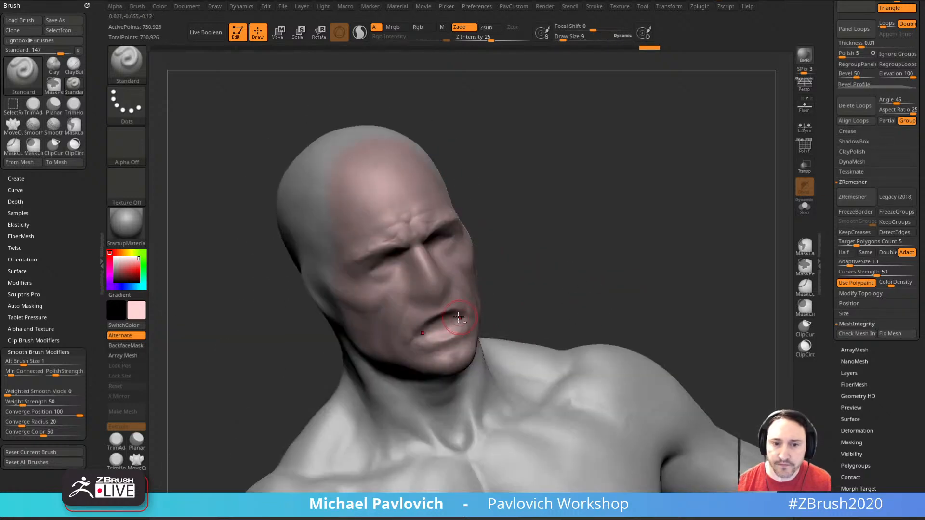
left_click_drag(456, 320, 466, 319, "alt")
mouse_move(526, 294)
left_mouse_down()
mouse_move(414, 301)
mouse_move(431, 318)
left_mouse_up()
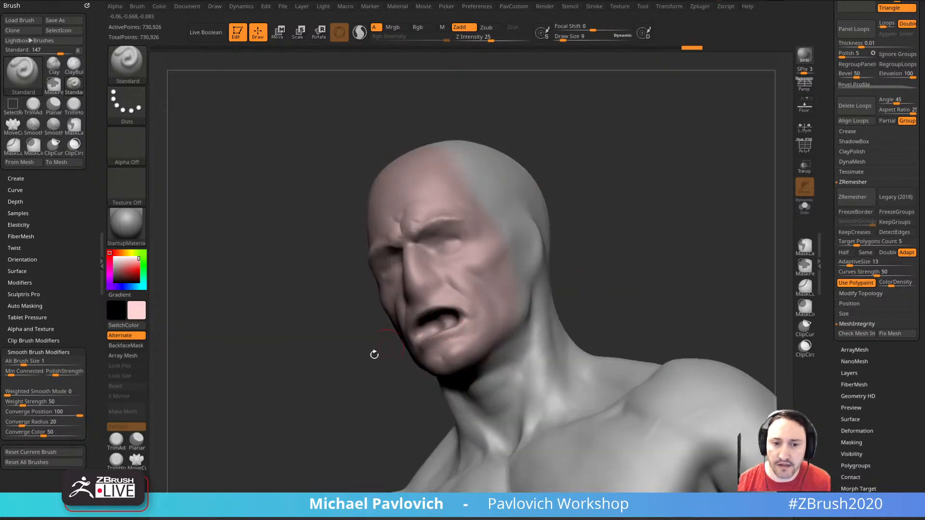
mouse_move(373, 353)
left_mouse_down()
mouse_move(448, 349)
mouse_move(419, 333)
left_mouse_up()
mouse_move(534, 277)
left_mouse_down()
mouse_move(591, 285)
mouse_move(561, 271)
mouse_move(545, 294)
mouse_move(465, 284)
left_mouse_up()
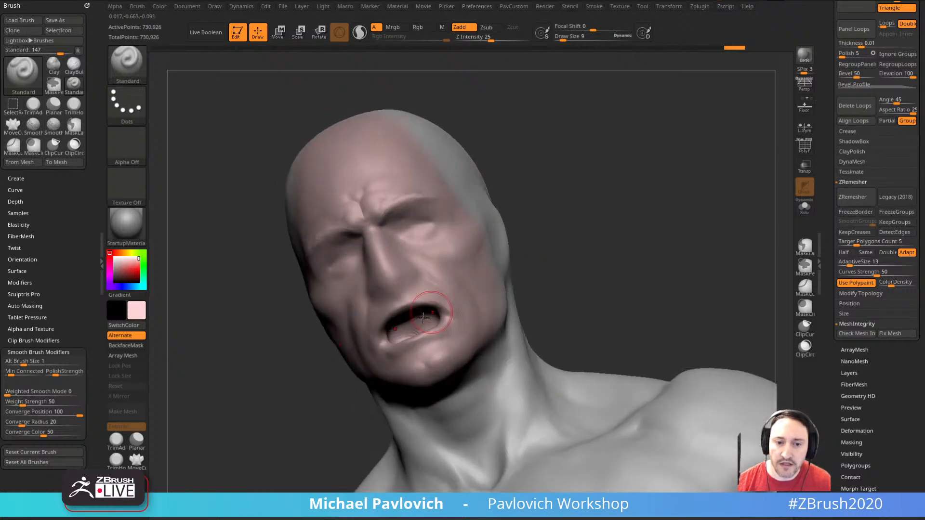
left_click_drag(443, 318, 439, 322, "alt")
left_click_drag(578, 269, 646, 270)
left_click_drag(437, 324, 443, 322)
mouse_move(552, 269)
left_mouse_down("shift")
mouse_move(627, 275)
mouse_move(587, 286)
mouse_move(646, 268)
mouse_move(617, 234)
left_mouse_up("shift")
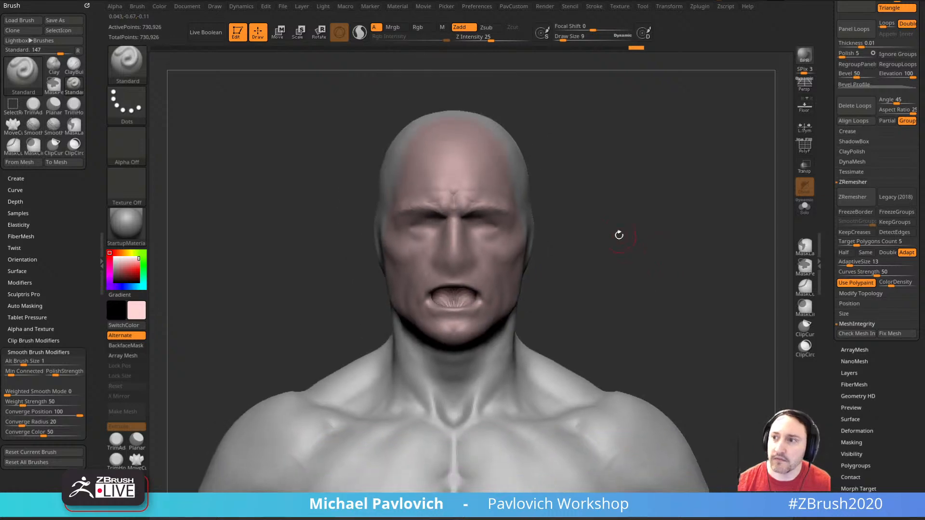
- Compare the last mouth strokes through undo and redo, and smooth the inside of the mouth cavity
key("ctrl+z")
key("ctrl+shift+z")
key("ctrl+shift+z")
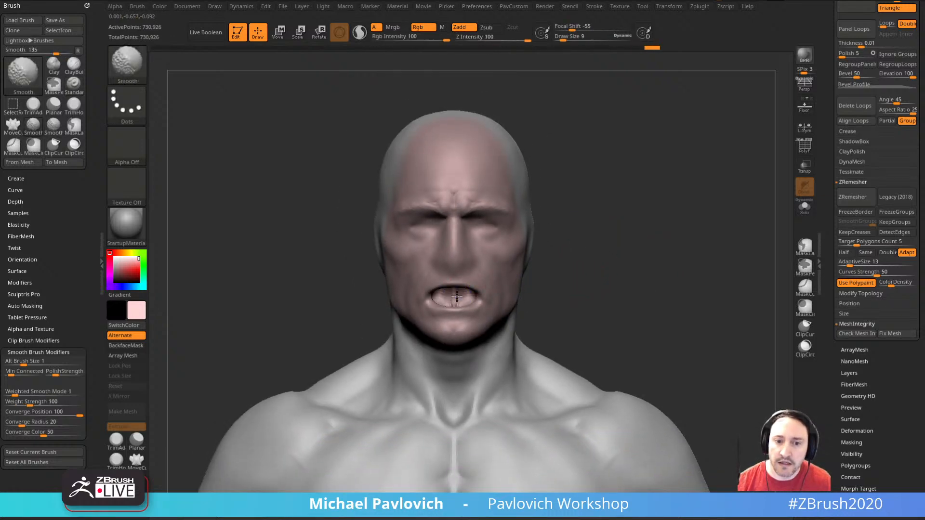
left_click_drag(457, 297, 472, 305, "shift")
left_click_drag(574, 289, 601, 240, "alt")
mouse_move(639, 293)
left_mouse_down("alt")
mouse_move(630, 222)
mouse_move(611, 247)
mouse_move(660, 252)
mouse_move(659, 240)
mouse_move(663, 275)
left_mouse_up("alt")
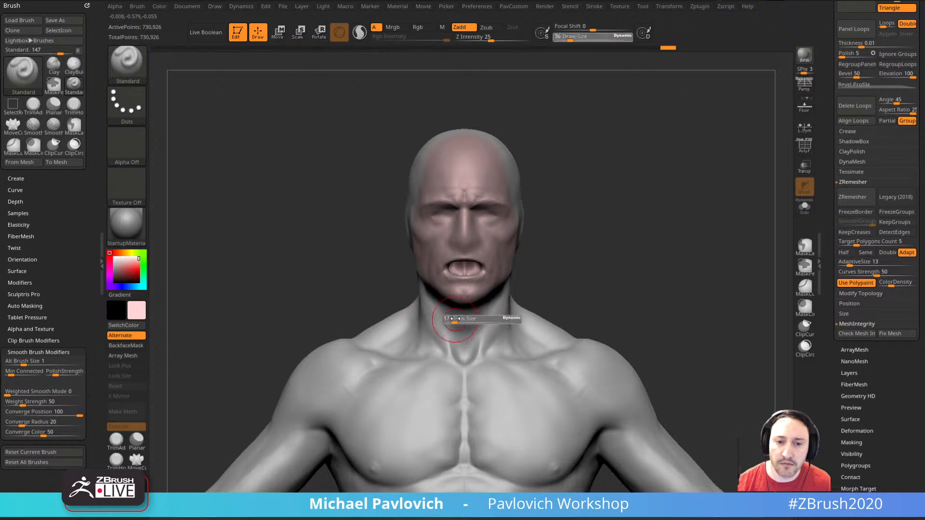
- Reshape the jaw, chin and open mouth with the Move brush, working from the front and side
key("b")
key("m")
key("v")
left_click_drag(449, 290, 451, 295)
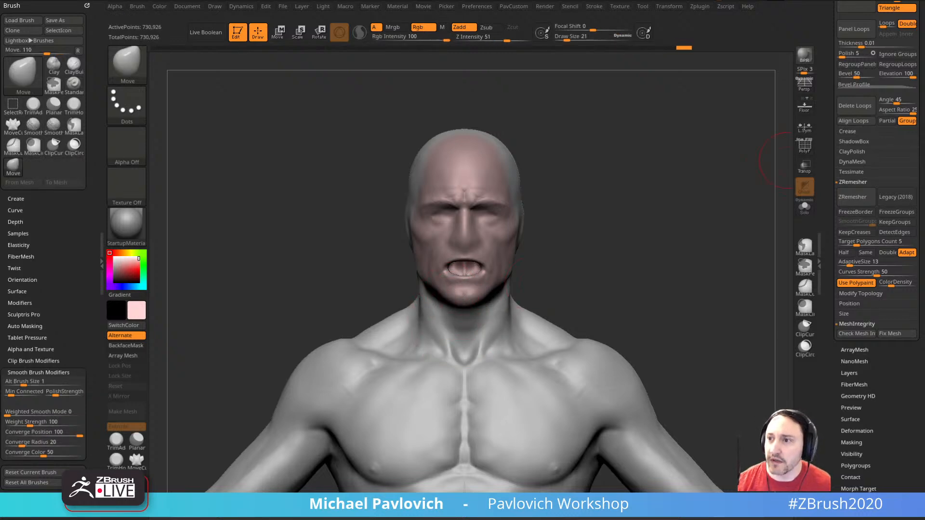
mouse_move(921, 227)
right_mouse_down()
mouse_move(600, 235)
mouse_move(924, 231)
right_mouse_up()
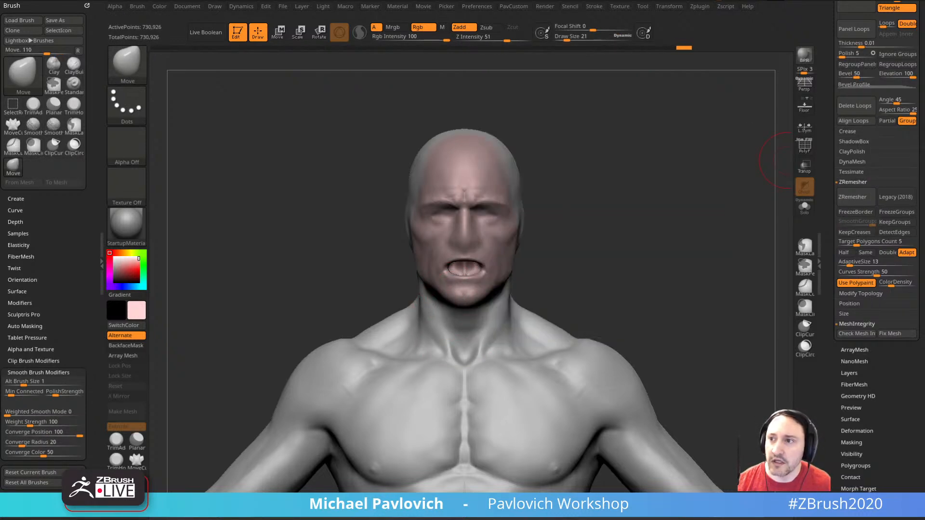
mouse_move(580, 184)
left_mouse_down()
mouse_move(613, 198)
mouse_move(601, 246)
mouse_move(527, 262)
mouse_move(501, 289)
mouse_move(433, 268)
mouse_move(612, 239)
mouse_move(589, 251)
mouse_move(612, 265)
left_mouse_up()
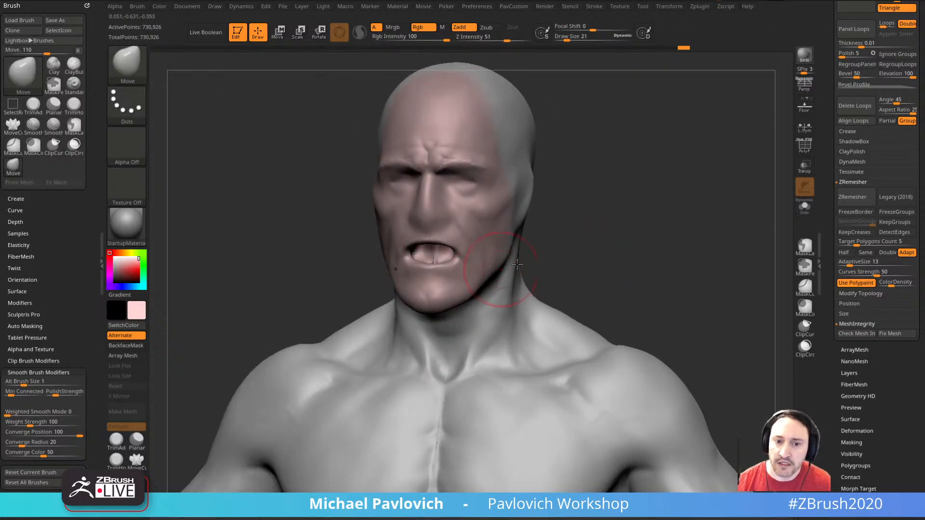
key("s")
mouse_move(450, 308)
left_mouse_down()
mouse_move(501, 301)
mouse_move(407, 314)
left_mouse_up()
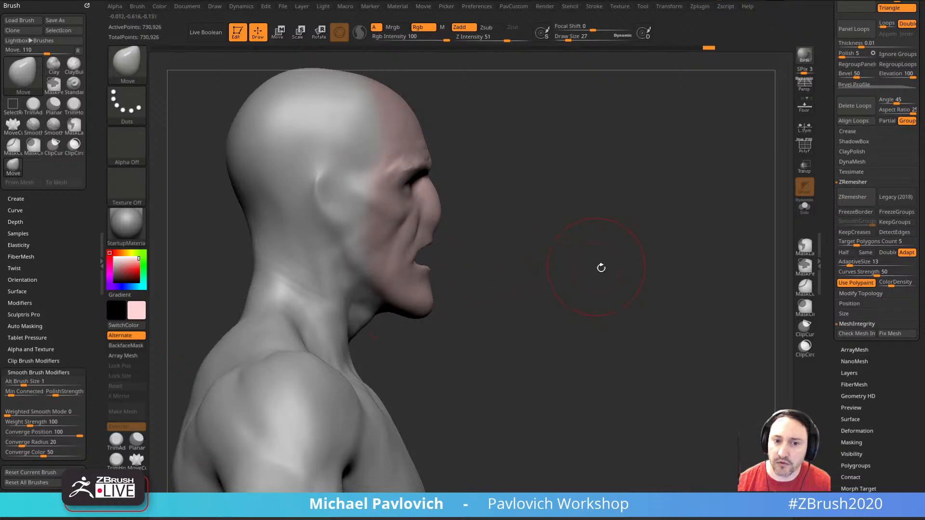
left_click_drag(601, 266, 518, 277, "shift")
mouse_move(637, 254)
left_mouse_down()
mouse_move(588, 254)
mouse_move(632, 260)
mouse_move(499, 275)
left_mouse_up()
mouse_move(597, 271)
left_mouse_down("alt")
mouse_move(529, 236)
mouse_move(658, 237)
mouse_move(636, 234)
left_mouse_up("alt")
left_click_drag(628, 293, 643, 230, "alt")
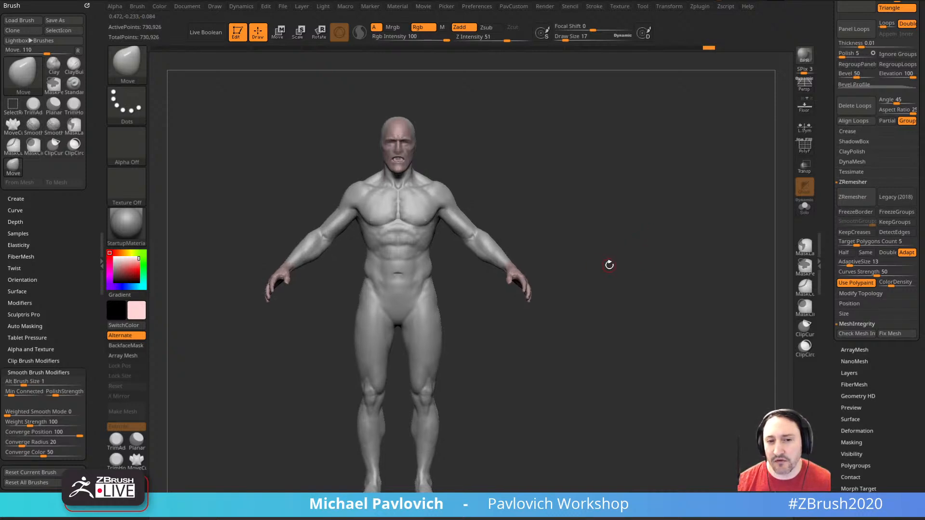
- Switch back to the Standard brush and set the Draw Size to 24
mouse_move(630, 271)
left_mouse_down("alt")
mouse_move(658, 289)
mouse_move(581, 308)
mouse_move(673, 294)
left_mouse_up("alt")
key("s")
key("b")
key("s")
key("t")
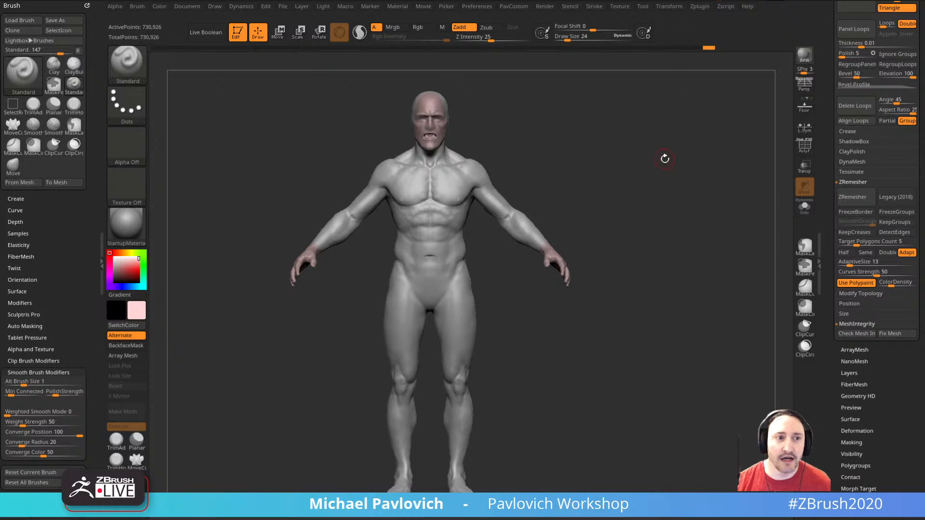
mouse_move(684, 178)
left_mouse_down()
mouse_move(675, 200)
mouse_move(648, 179)
left_mouse_up()
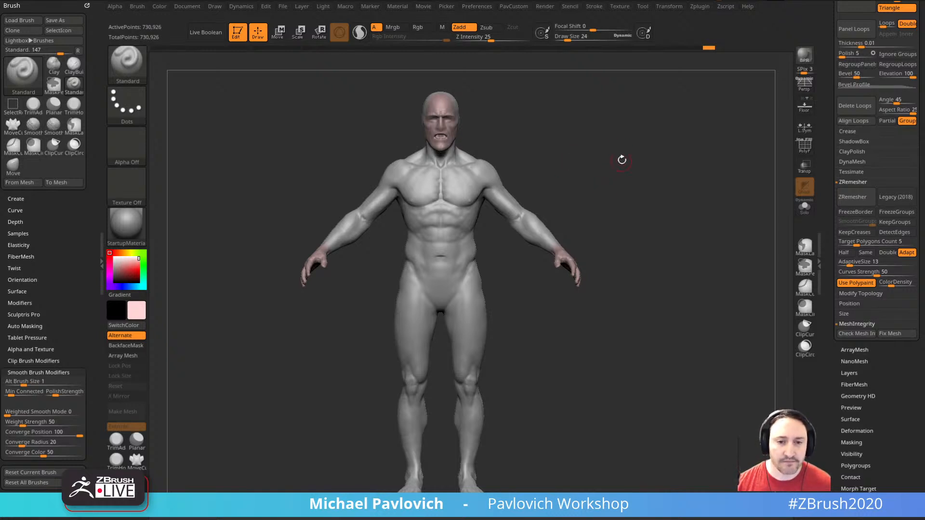
left_click_drag(652, 194, 632, 195)
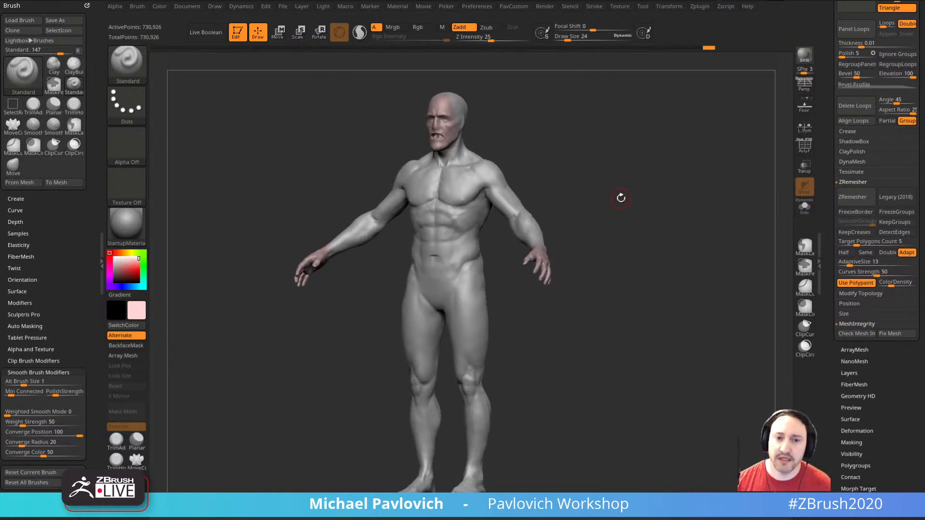
mouse_move(618, 188)
left_mouse_down()
mouse_move(627, 188)
mouse_move(615, 195)
left_mouse_up()
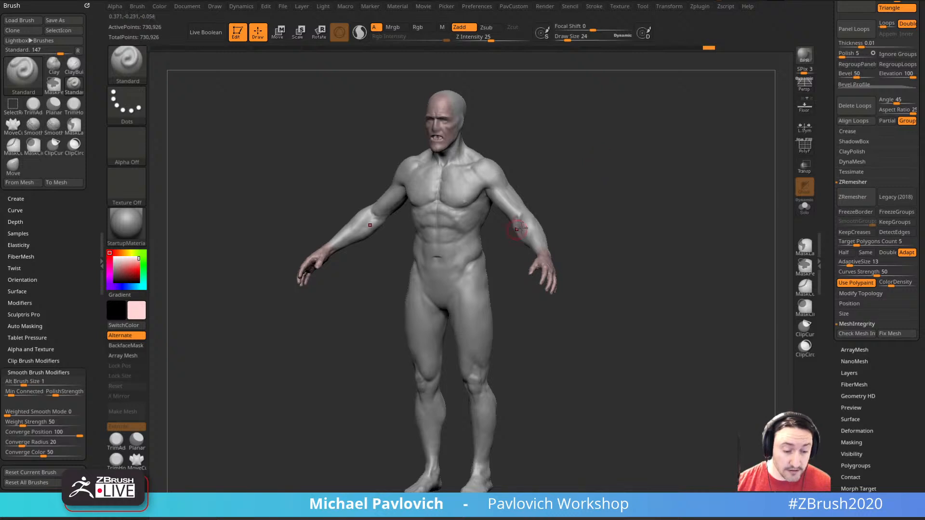
- Refine the face with the Standard brush, reducing the Draw Size to 14 and 12
mouse_move(603, 219)
left_mouse_down()
mouse_move(644, 211)
mouse_move(660, 235)
mouse_move(644, 249)
mouse_move(671, 241)
mouse_move(655, 324)
left_mouse_up()
key("s")
key("s")
key("s")
key("s")
mouse_move(460, 270)
left_mouse_down()
mouse_move(451, 265)
mouse_move(459, 268)
left_mouse_up()
mouse_move(515, 264)
left_mouse_down()
mouse_move(452, 270)
mouse_move(554, 252)
mouse_move(576, 294)
mouse_move(634, 275)
mouse_move(659, 205)
left_mouse_up()
left_click_drag(664, 239, 652, 245)
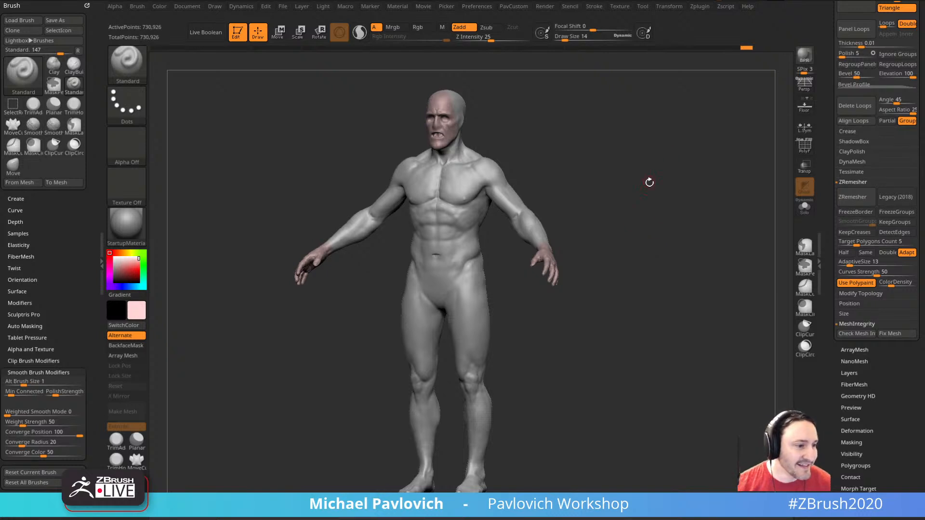
mouse_move(660, 207)
left_mouse_down()
mouse_move(694, 234)
mouse_move(677, 214)
mouse_move(685, 238)
mouse_move(448, 314)
left_mouse_up()
key("shift")
mouse_move(624, 289)
left_mouse_down("alt")
mouse_move(657, 207)
mouse_move(679, 249)
mouse_move(632, 255)
mouse_move(638, 264)
mouse_move(695, 246)
left_mouse_up("alt")
left_click_drag(823, 205, 822, 396)
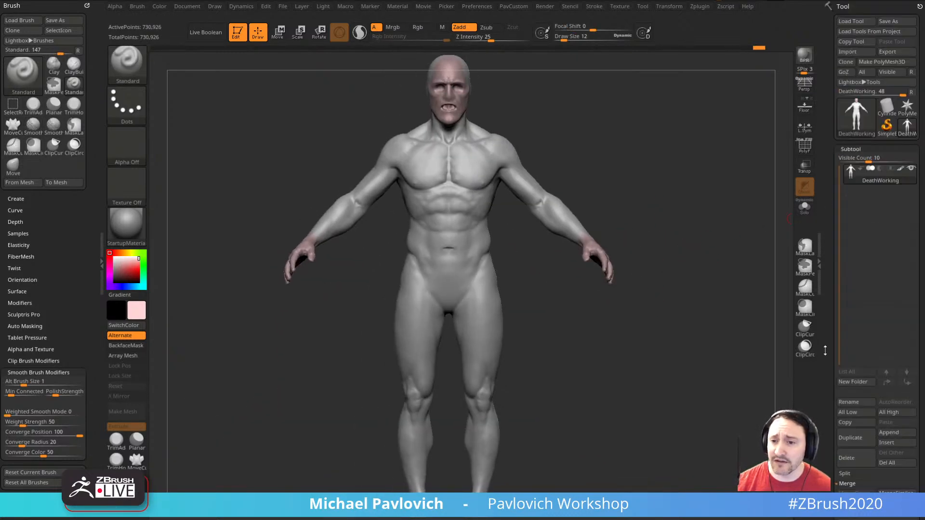
mouse_move(824, 351)
left_mouse_down()
mouse_move(824, 269)
mouse_move(653, 209)
left_mouse_up()
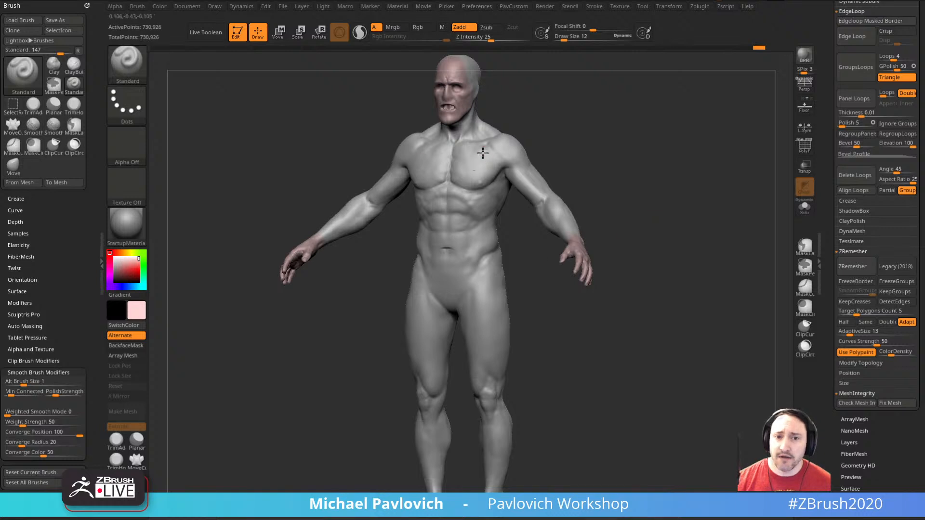
- Set the Draw Size to 24 and run ZRemesher on the body using the polypaint density
mouse_move(659, 239)
left_mouse_down()
mouse_move(672, 248)
mouse_move(518, 263)
mouse_move(657, 252)
mouse_move(513, 283)
left_mouse_up()
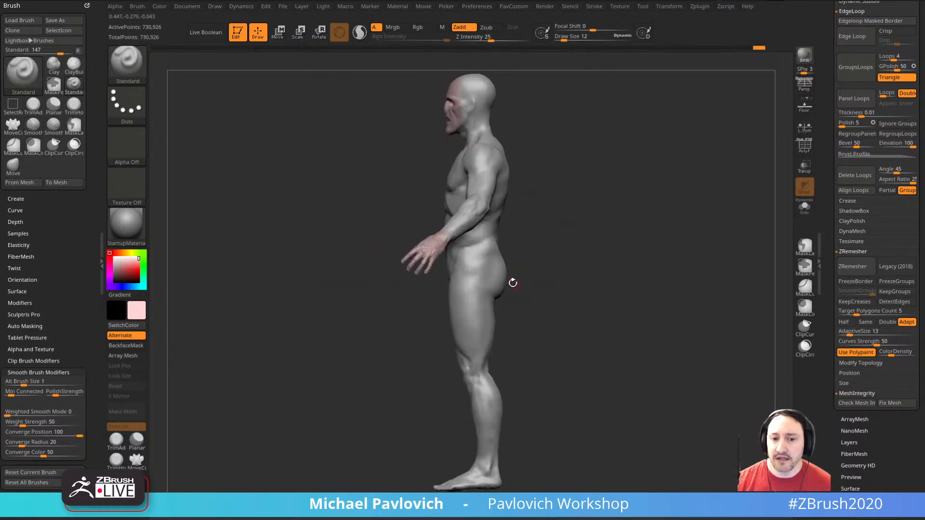
mouse_move(448, 146)
left_mouse_down()
mouse_move(644, 241)
mouse_move(650, 222)
left_mouse_up()
key("s")
key("s")
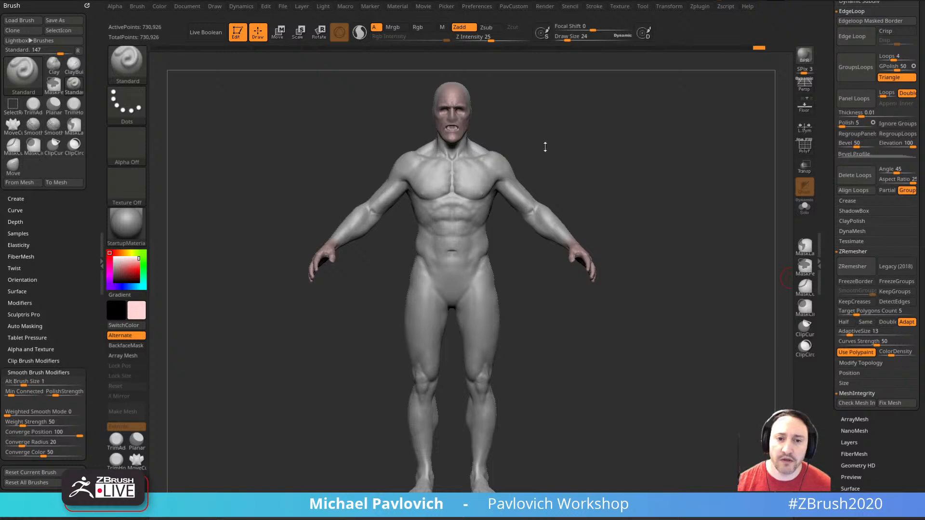
left_click_drag(645, 189, 625, 193)
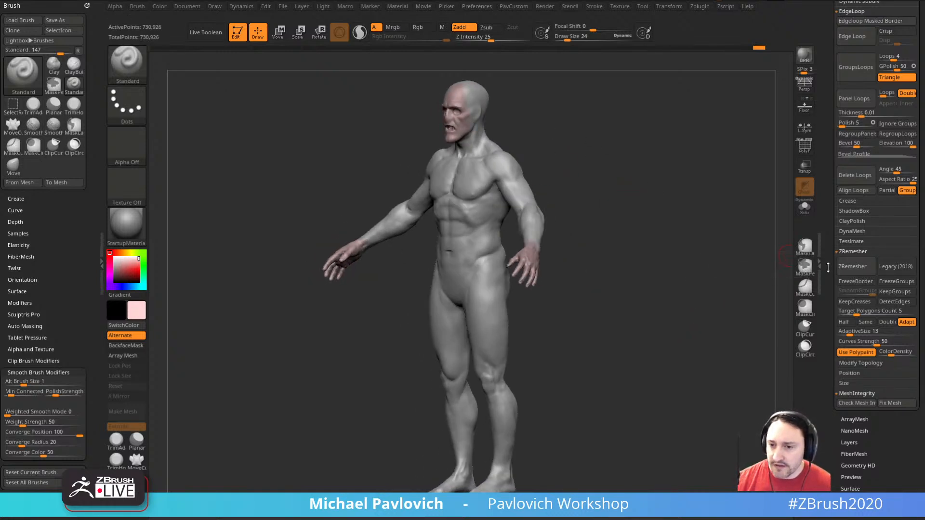
scroll(830, 294, "down", 1)
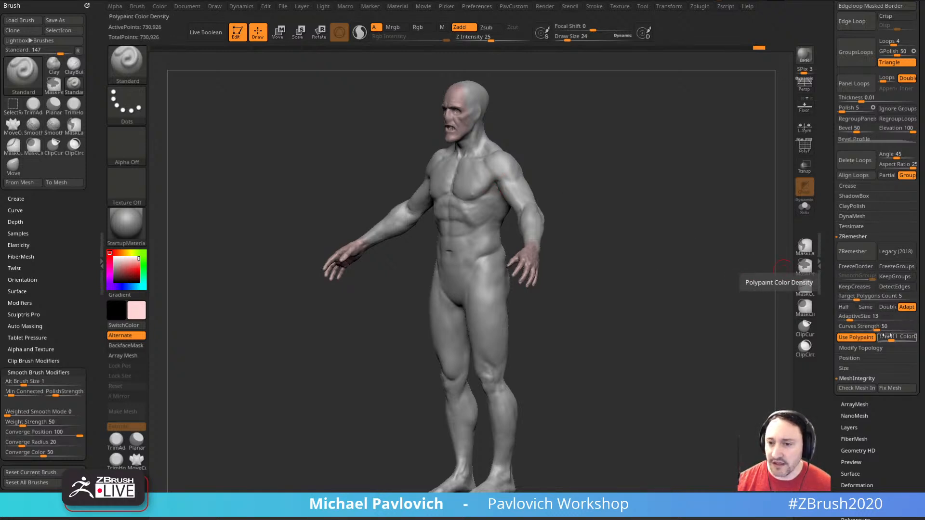
left_click(854, 252)
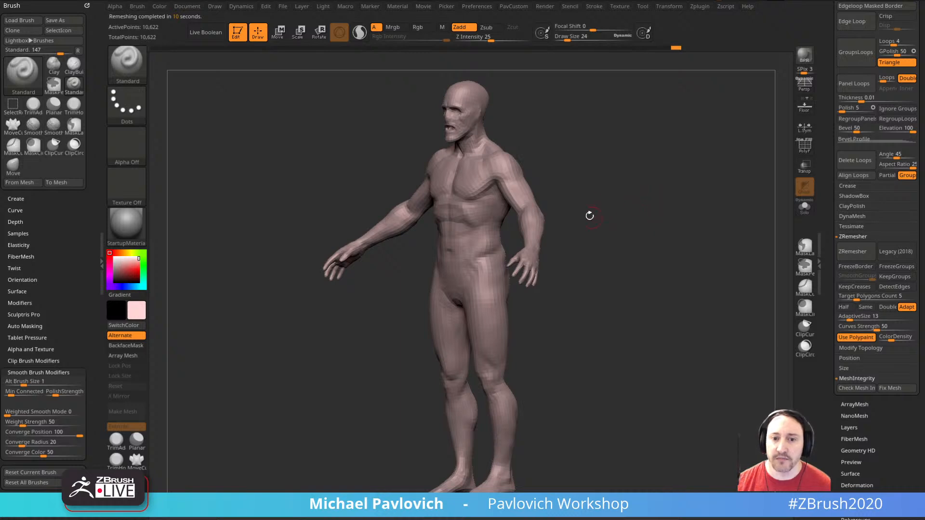
- Display the wireframe of the remeshed body and examine its topology from the front
left_click_drag(627, 222, 435, 162, "shift")
key("shift+f")
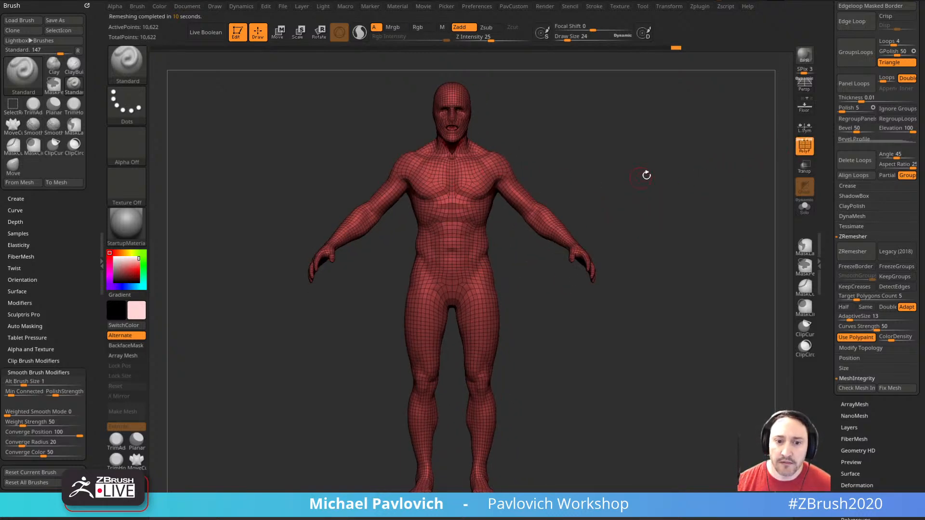
mouse_move(647, 175)
left_mouse_down()
mouse_move(684, 174)
mouse_move(681, 198)
mouse_move(694, 208)
mouse_move(613, 260)
mouse_move(617, 282)
left_mouse_up()
key("shift+f")
key("f")
- Fill the remeshed body with white and polypaint the hands and head pink in Rgb mode at Draw Size 46
key("s")
mouse_move(563, 292)
left_mouse_down()
mouse_move(592, 292)
mouse_move(546, 282)
mouse_move(553, 277)
left_mouse_up()
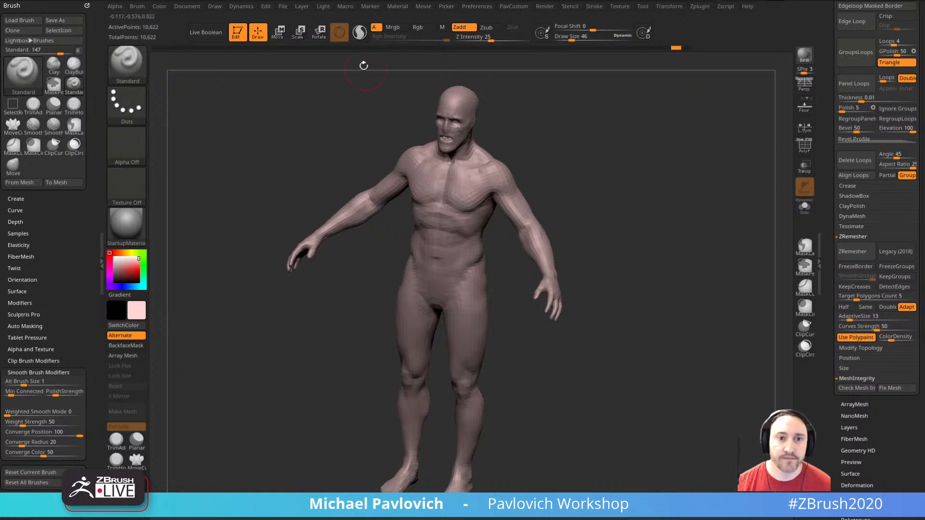
left_click_drag(616, 221, 595, 289)
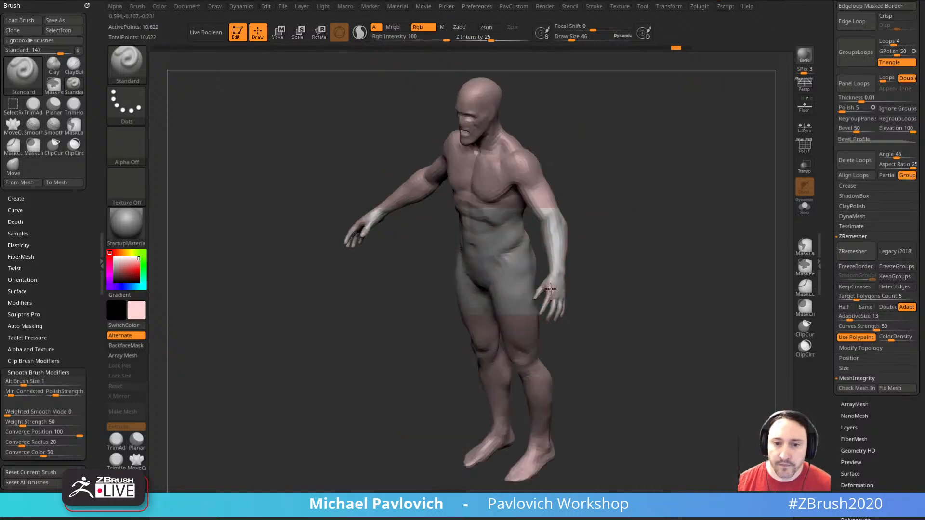
mouse_move(565, 322)
left_mouse_down()
mouse_move(552, 306)
mouse_move(593, 272)
mouse_move(586, 250)
left_mouse_up()
left_click_drag(432, 224, 418, 231)
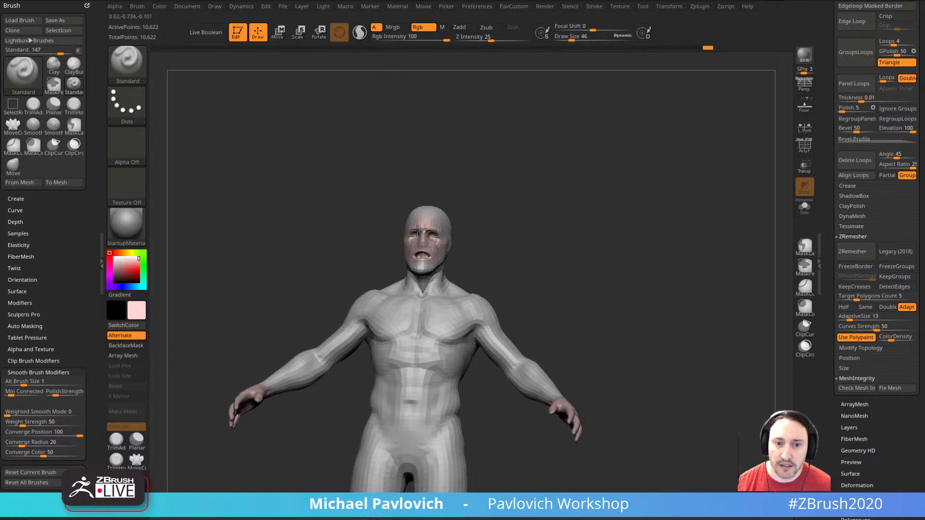
mouse_move(501, 234)
left_mouse_down()
mouse_move(444, 232)
mouse_move(534, 227)
left_mouse_up()
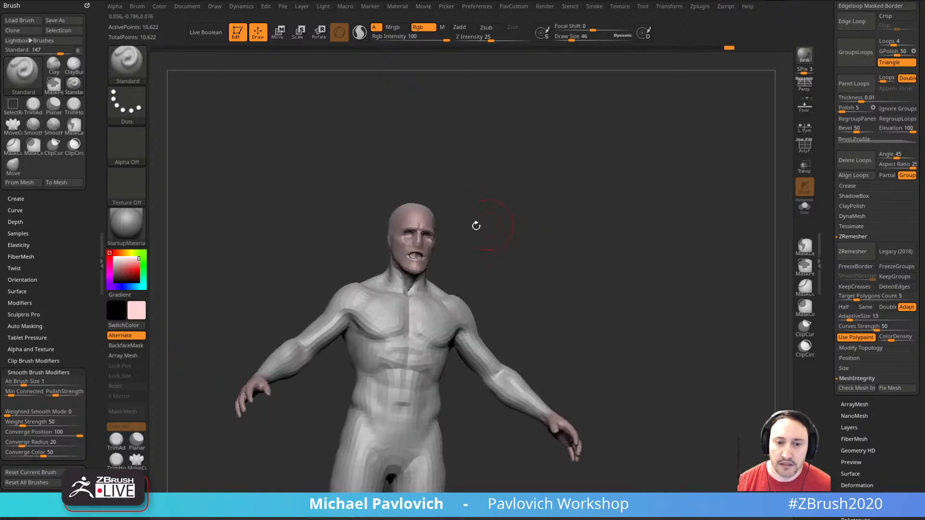
left_click_drag(641, 284, 655, 282)
left_click_drag(655, 281, 665, 302, "alt")
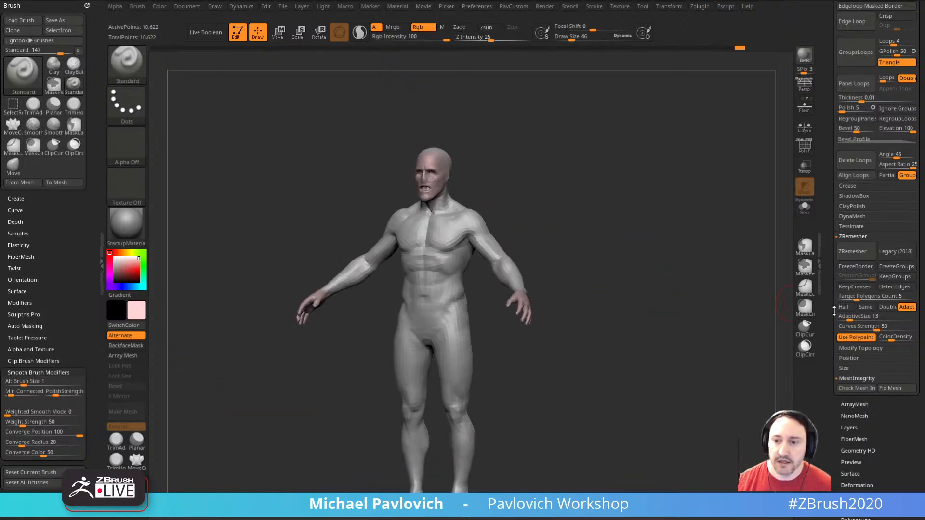
- Run ZRemesher on the body with the Half option and display the resulting wireframe
left_click(852, 252)
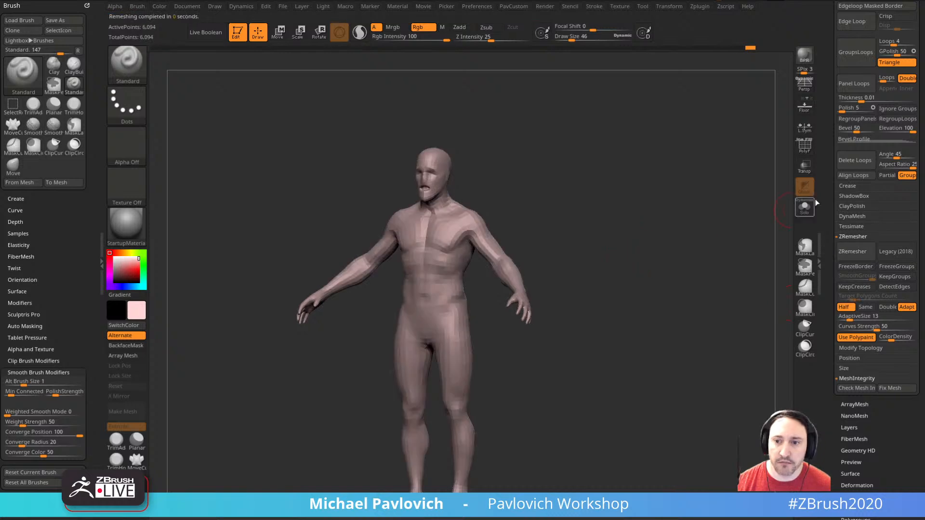
key("shift+f")
left_click_drag(670, 223, 711, 197)
- Mark the high-resolution polypainted state in the undo history as the projection source and return to the latest remesh
left_click_drag(731, 48, 666, 48)
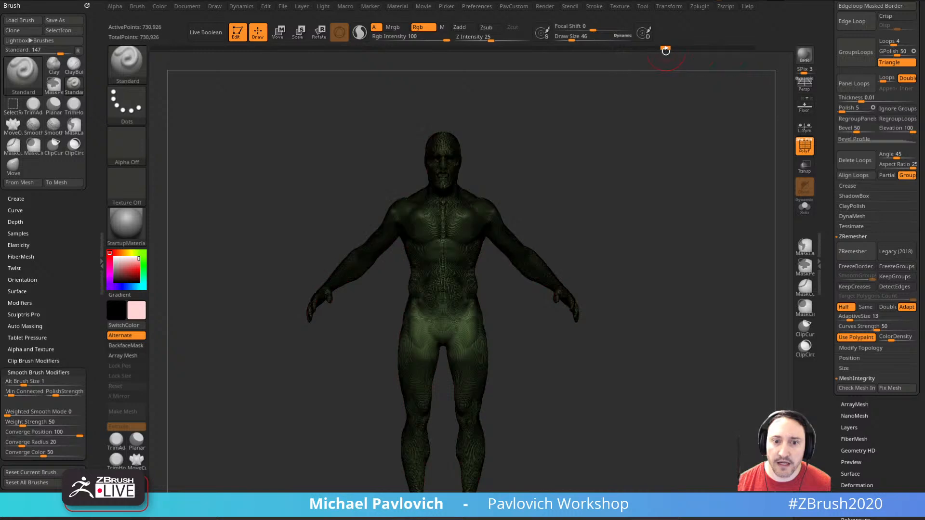
left_click(804, 144)
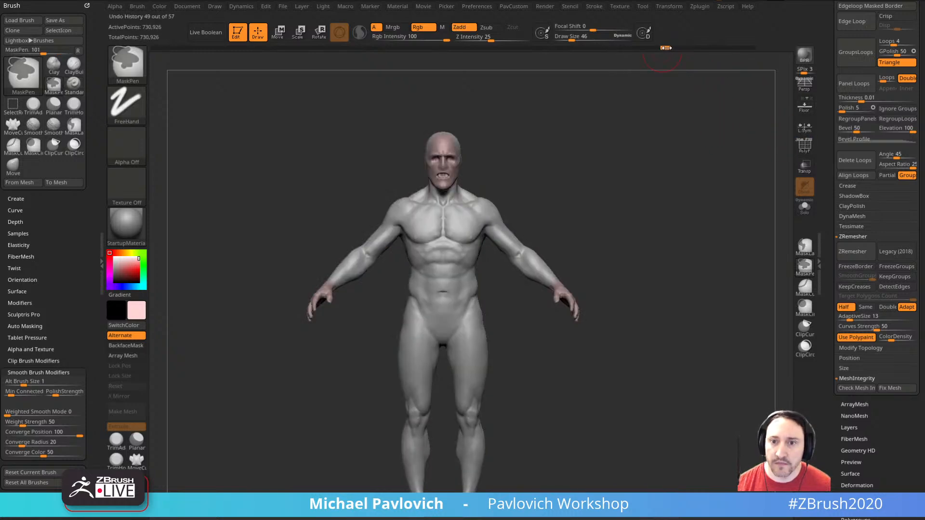
left_click(750, 48)
left_click_drag(671, 244, 660, 254)
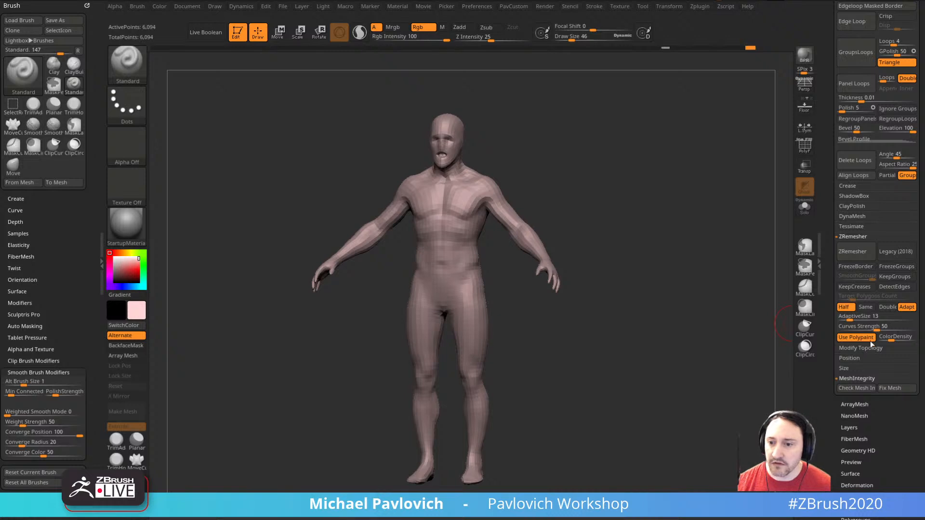
- Try to project the marked history state onto the remeshed body without its polypaint
scroll(831, 218, "up", 5)
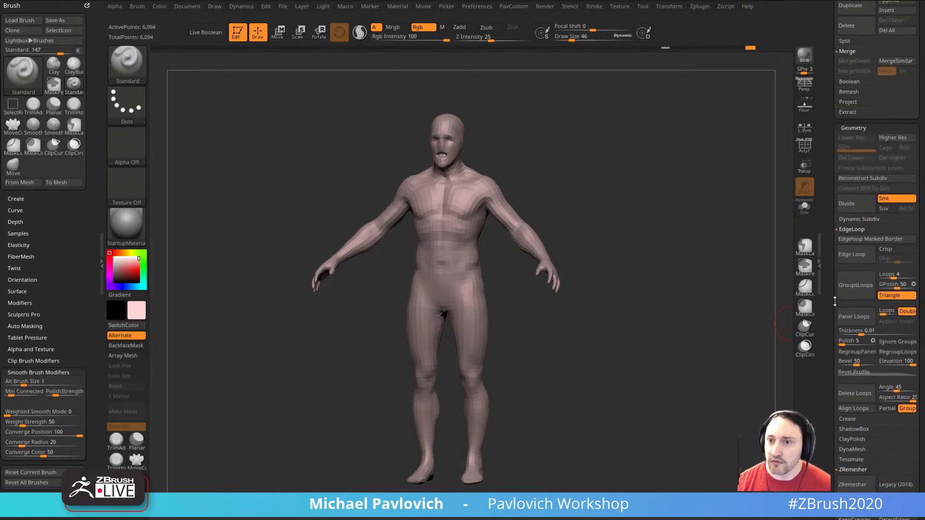
key("shift")
left_click(848, 101)
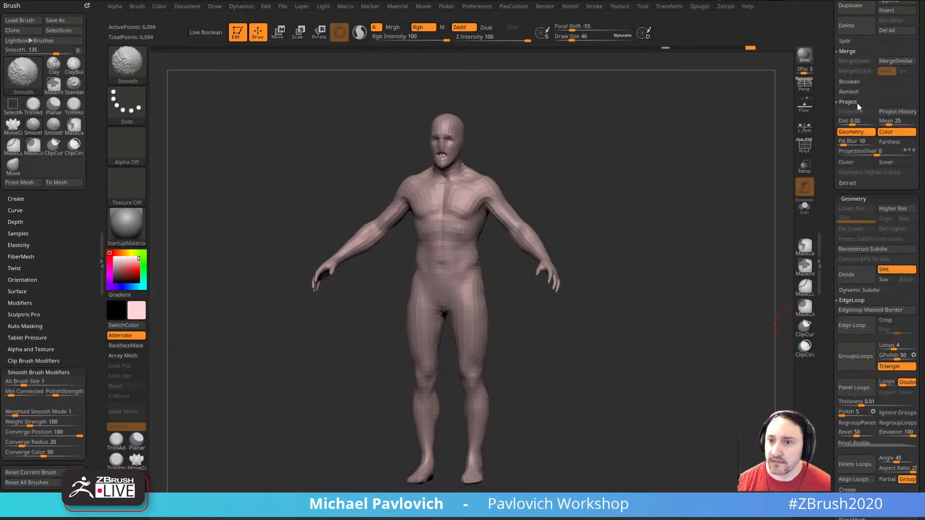
left_click(853, 114)
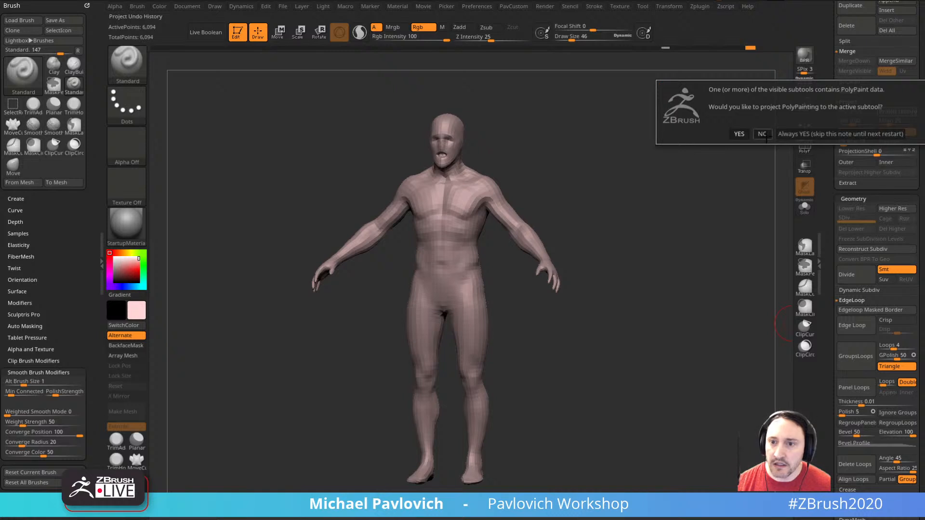
left_click(766, 137)
right_click_drag(603, 245, 764, 202, "shift")
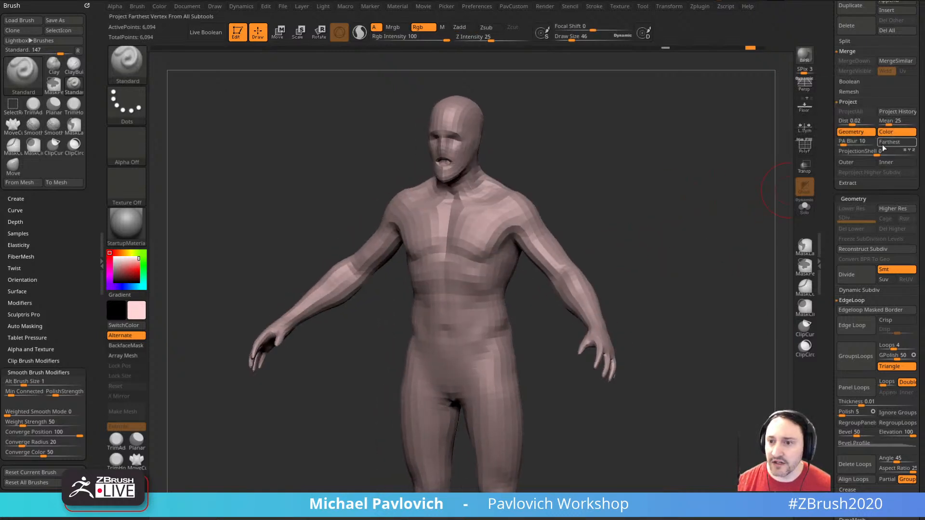
- Project the marked history state onto the remeshed body, always including the polypaint
left_click(886, 111)
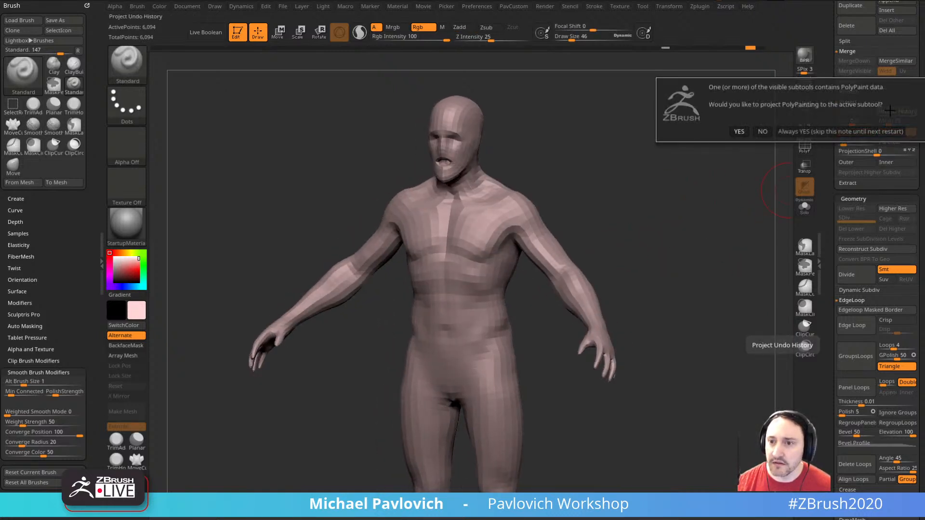
left_click(809, 131)
right_click_drag(669, 246, 694, 248, "shift")
right_click_drag(456, 151, 677, 269)
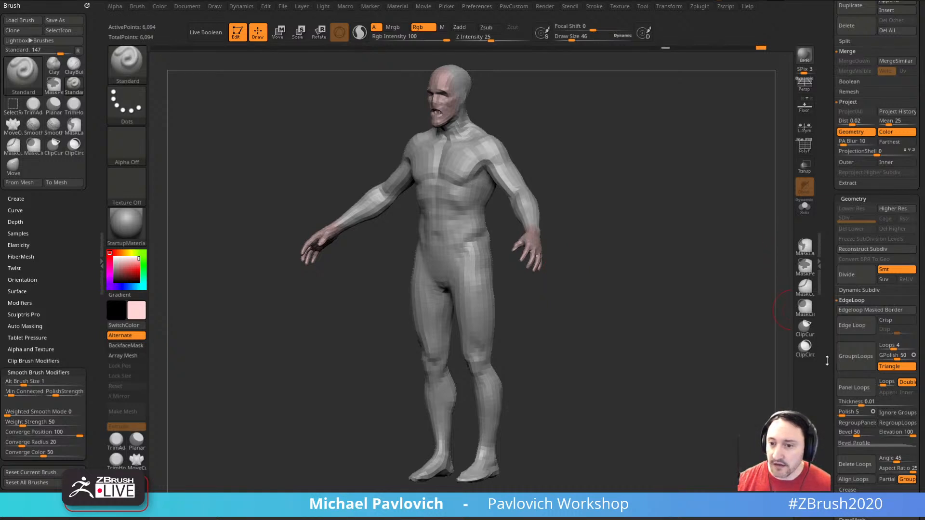
- Try another ZRemesher pass on the body with the Half option and check its wireframe
left_click_drag(827, 360, 826, 328)
right_click_drag(597, 294, 713, 266)
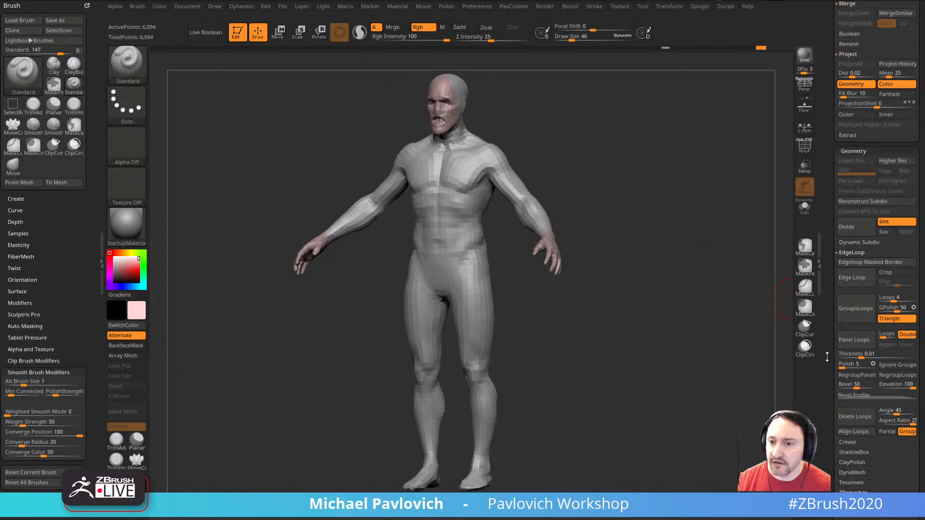
left_click_drag(827, 357, 827, 193)
left_click(850, 340)
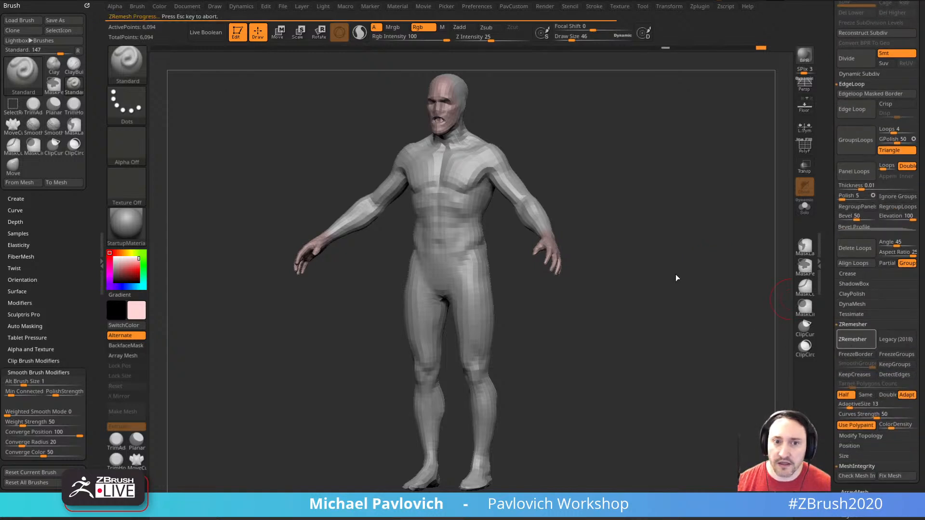
left_click_drag(683, 278, 723, 249)
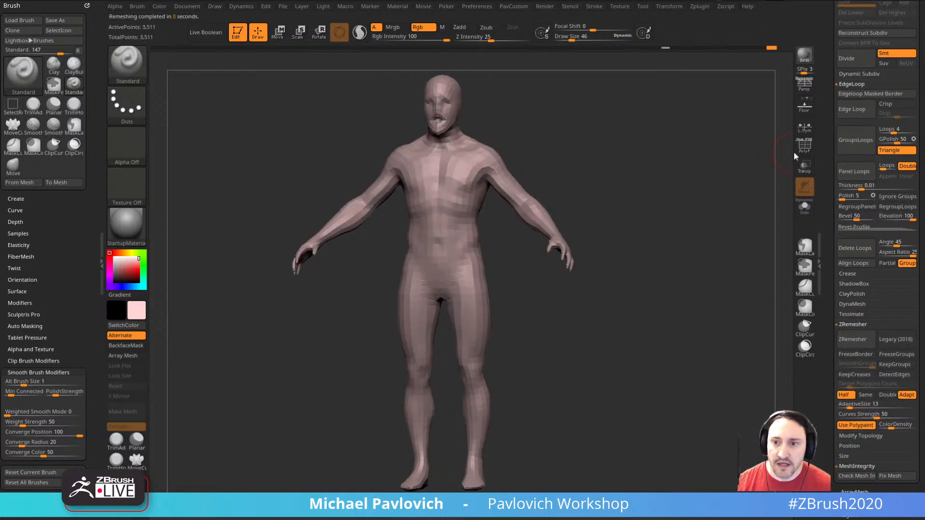
left_click(804, 147)
mouse_move(720, 196)
left_mouse_down()
mouse_move(739, 202)
mouse_move(689, 212)
mouse_move(733, 209)
mouse_move(725, 211)
left_mouse_up()
key("ctrl+z")
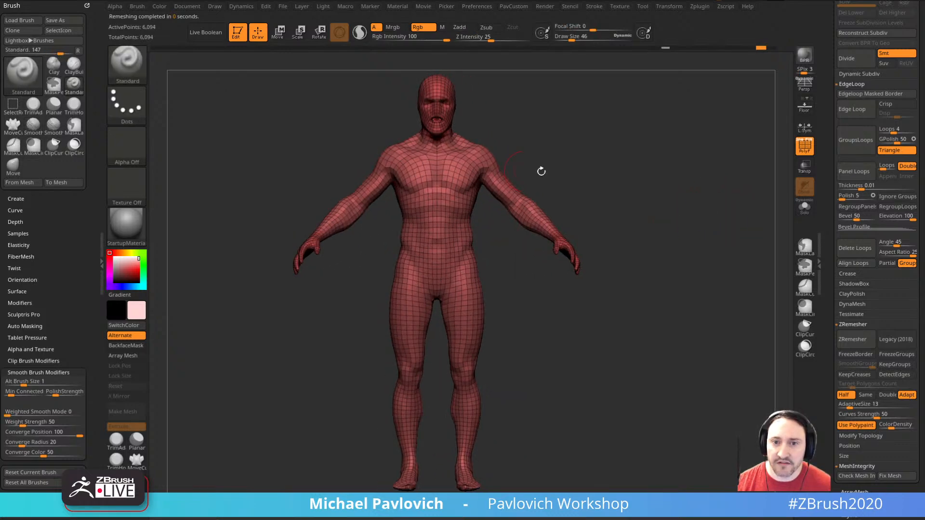
left_click(811, 152)
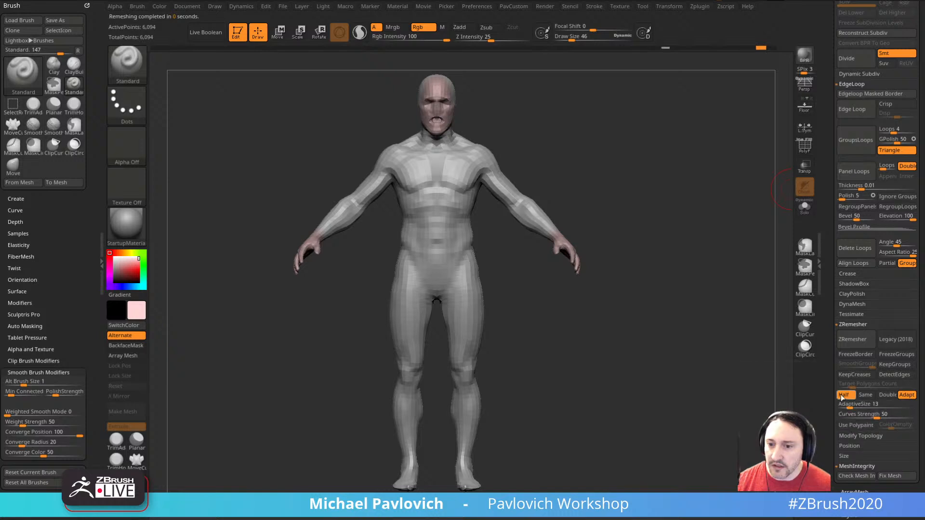
- Disable Use Polypaint for ZRemesher and set its Adaptive Size to 0
left_click(856, 425)
left_click_drag(850, 405, 831, 394)
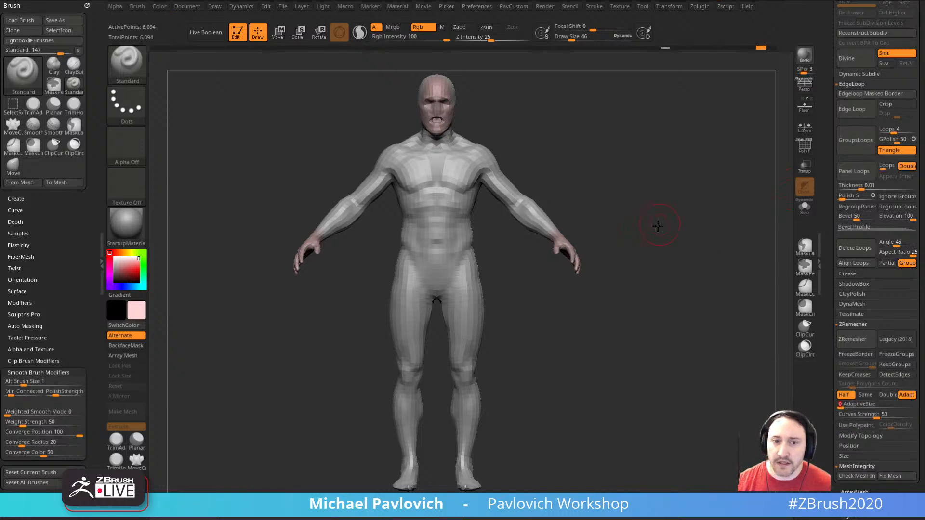
left_click_drag(657, 226, 654, 236)
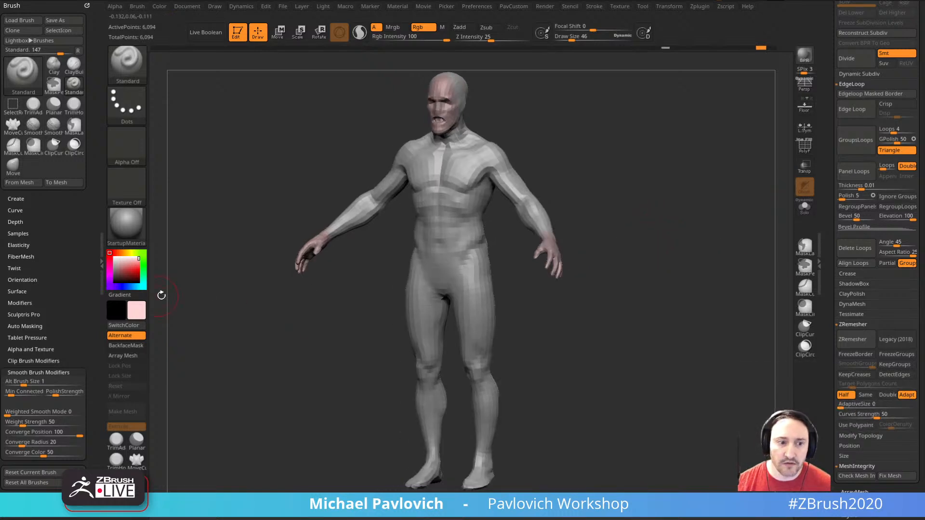
- Set the main color to white and turn off polypaint on the DeathWorking subtool
left_click_drag(840, 196, 840, 371)
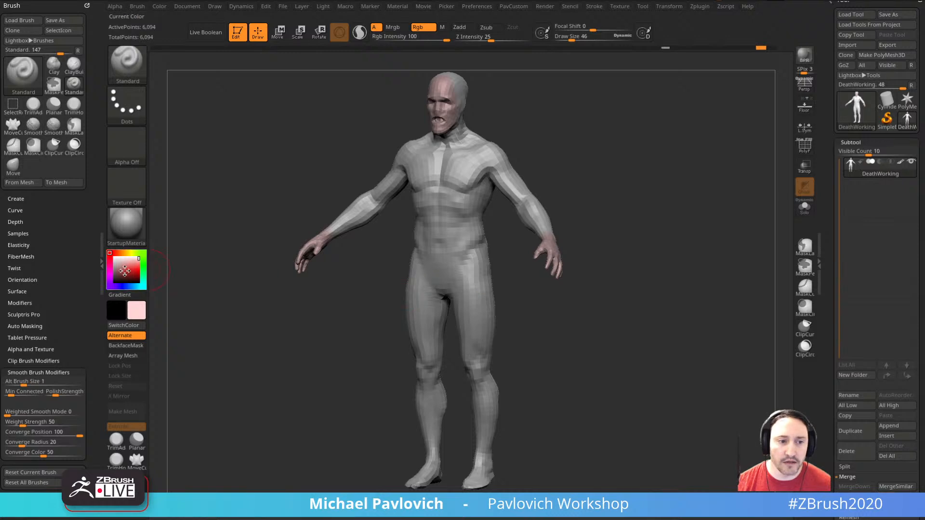
left_click(900, 162)
mouse_move(645, 233)
left_mouse_down("shift")
mouse_move(655, 207)
mouse_move(706, 248)
left_mouse_up("shift")
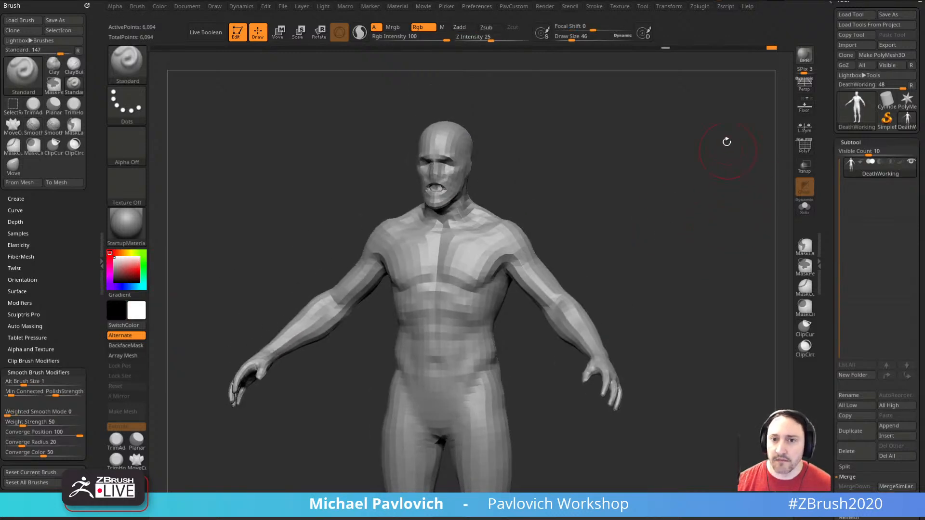
- Project the history detail and color onto the body and subdivide it up to SDiv level 4
left_click_drag(819, 250, 832, 218)
left_click(890, 212)
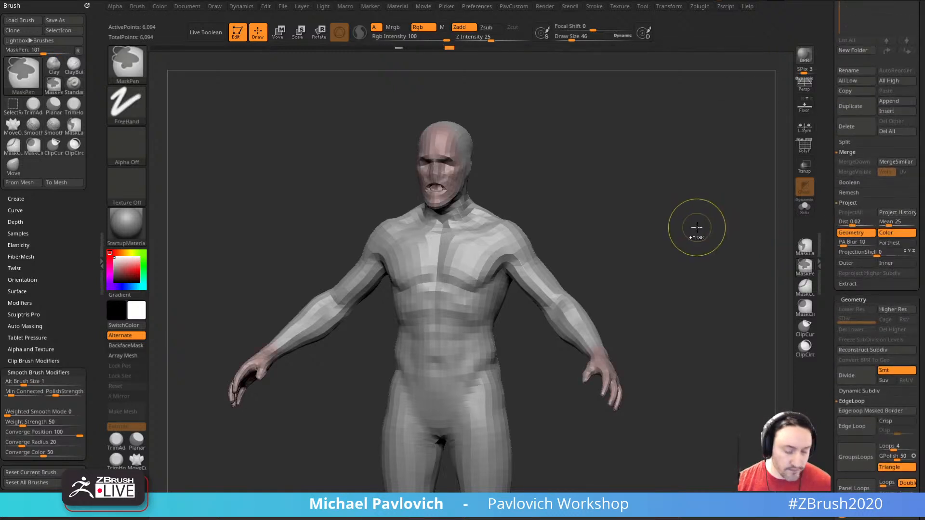
key("ctrl+d")
key("ctrl+d")
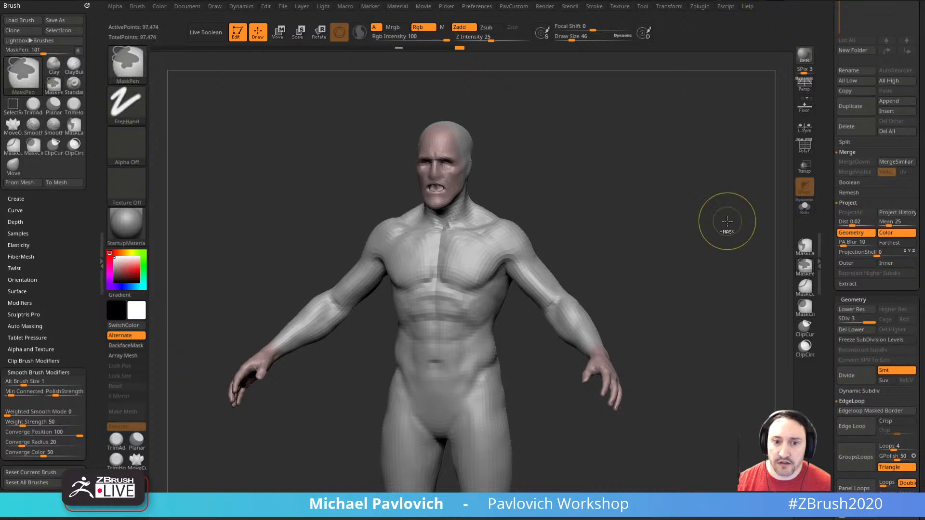
key("ctrl+d")
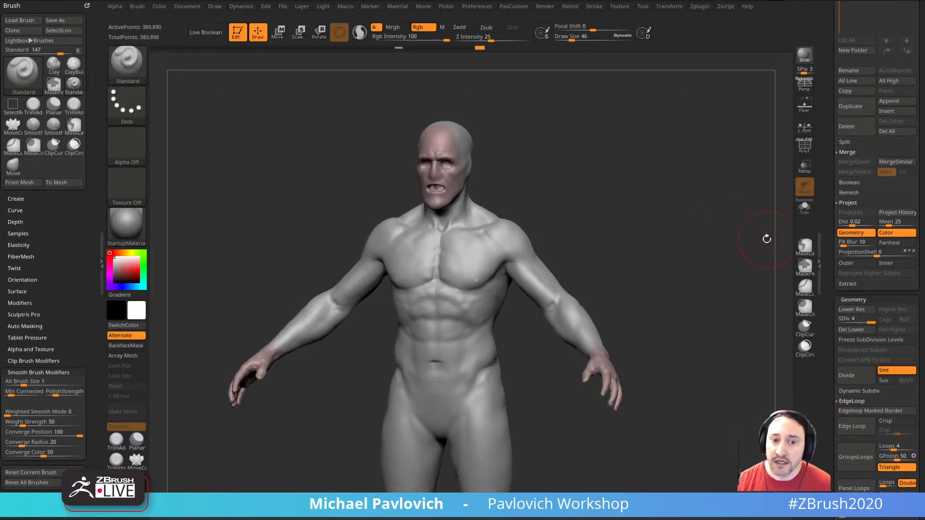
- Set the Draw Size to 11 for work on the subdivided body
left_click_drag(678, 229, 694, 229, "shift")
key("s")
left_click_drag(436, 280, 433, 280)
mouse_move(595, 189)
left_mouse_down("alt")
mouse_move(599, 217)
mouse_move(618, 231)
mouse_move(604, 232)
left_mouse_up("alt")
key("s")
left_click_drag(617, 233, 618, 207)
left_click_drag(617, 217, 648, 234)
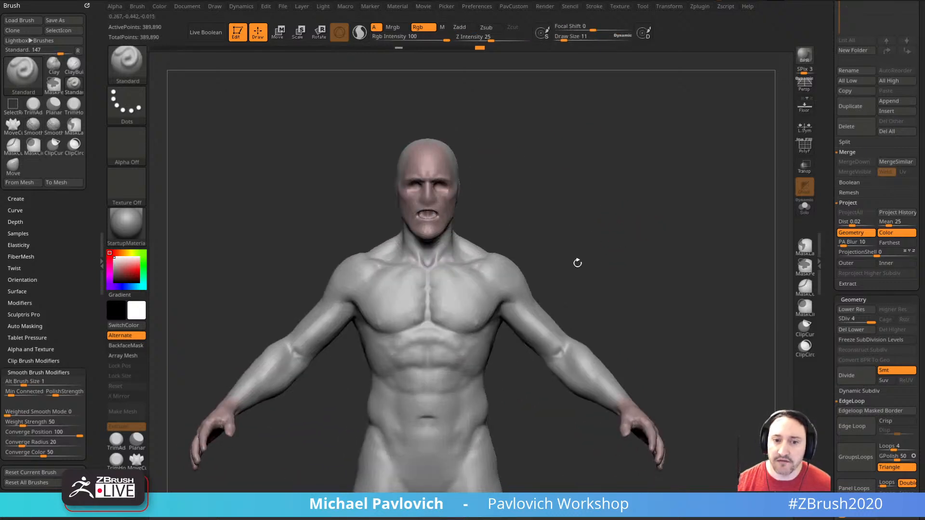
- Switch the body to its lowest subdivision level, SDiv 1
left_click_drag(832, 256, 832, 206)
left_click_drag(858, 271, 840, 271)
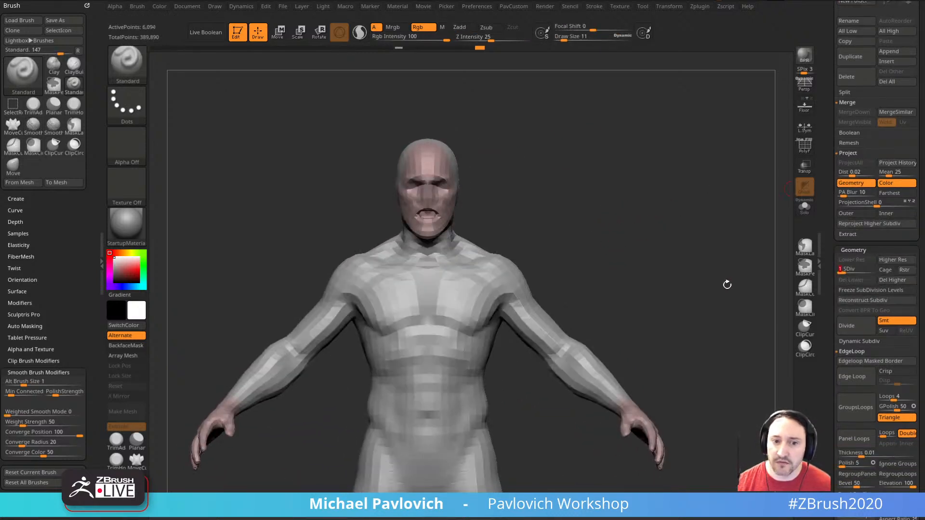
- Set the brush Draw Size to 22 for the lowest-level body
left_click_drag(701, 328, 696, 281, "alt")
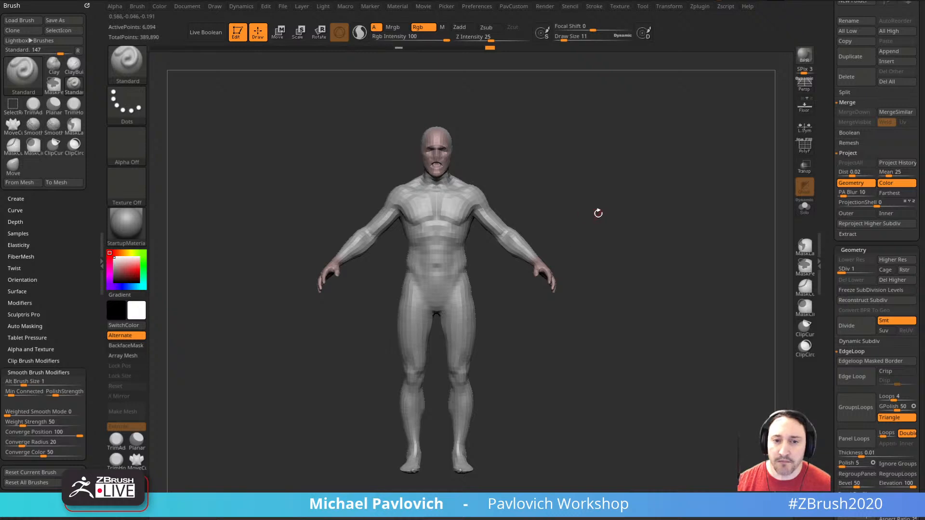
key("s")
left_click_drag(599, 213, 620, 215)
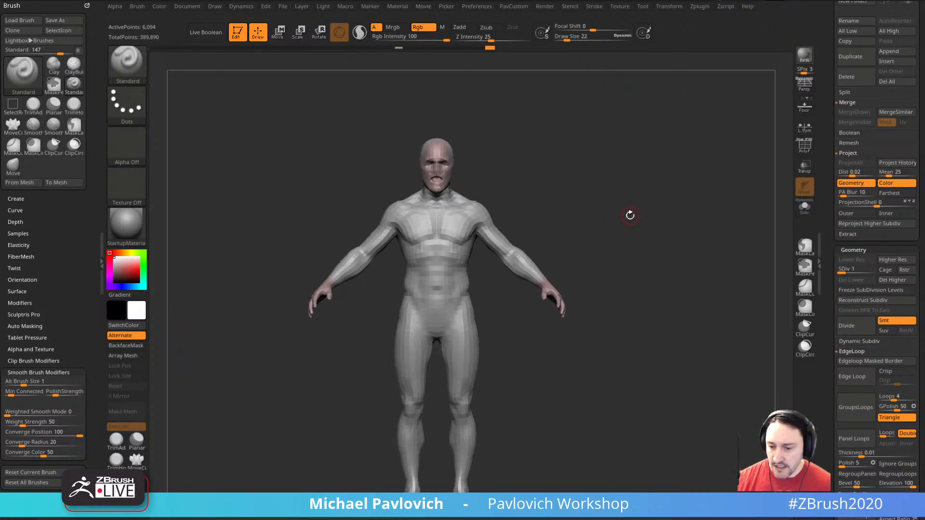
left_click_drag(628, 177, 674, 231)
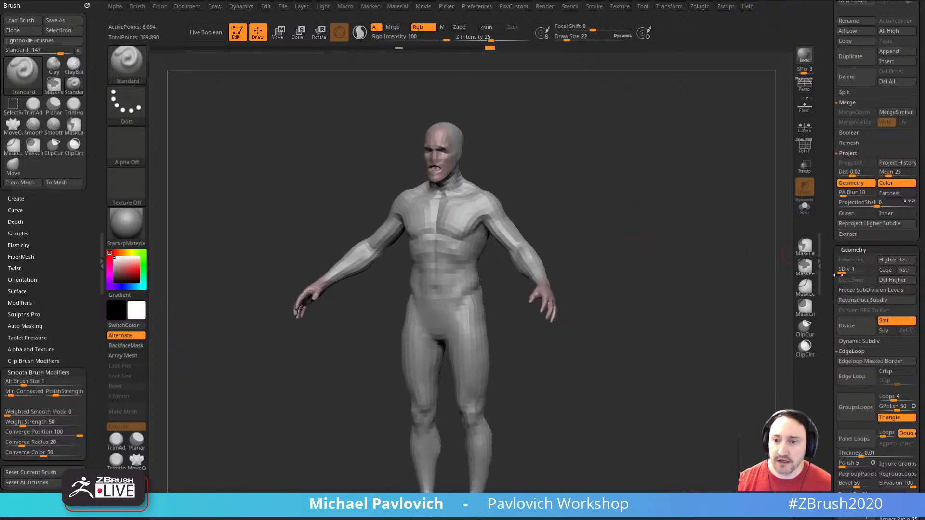
- Try to mask the body by polypaint, using the pink color picked from the head
scroll(830, 264, "down", 2)
scroll(830, 264, "down", 15)
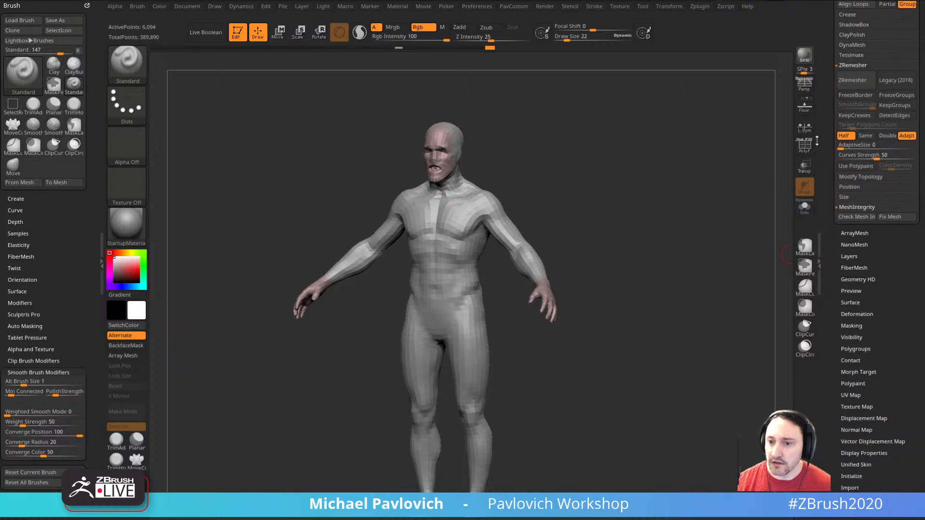
left_click(851, 326)
scroll(829, 276, "down", 5)
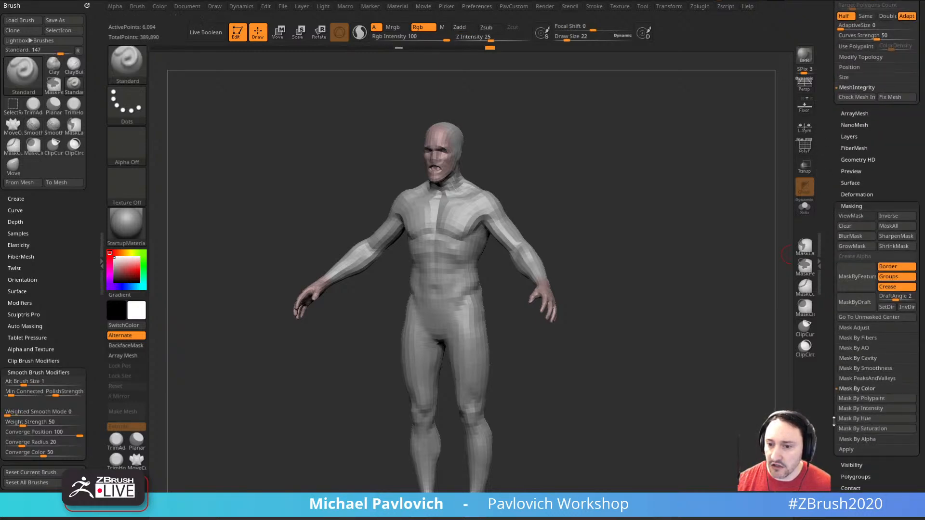
left_click(862, 419)
left_click(855, 353)
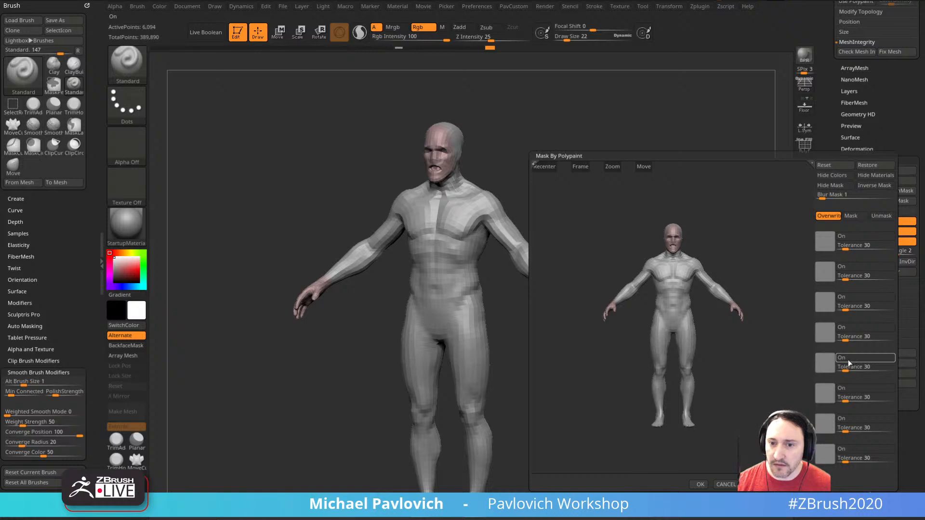
left_click(674, 234)
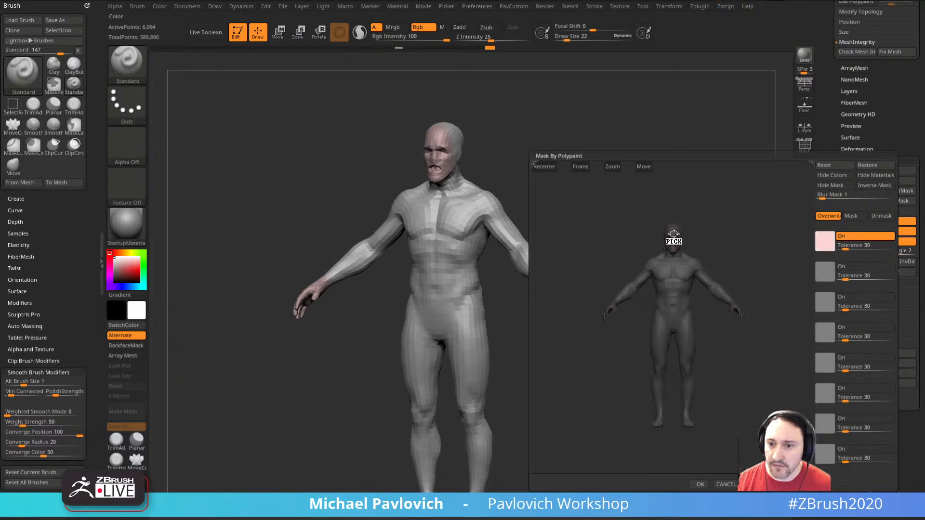
left_click(701, 484)
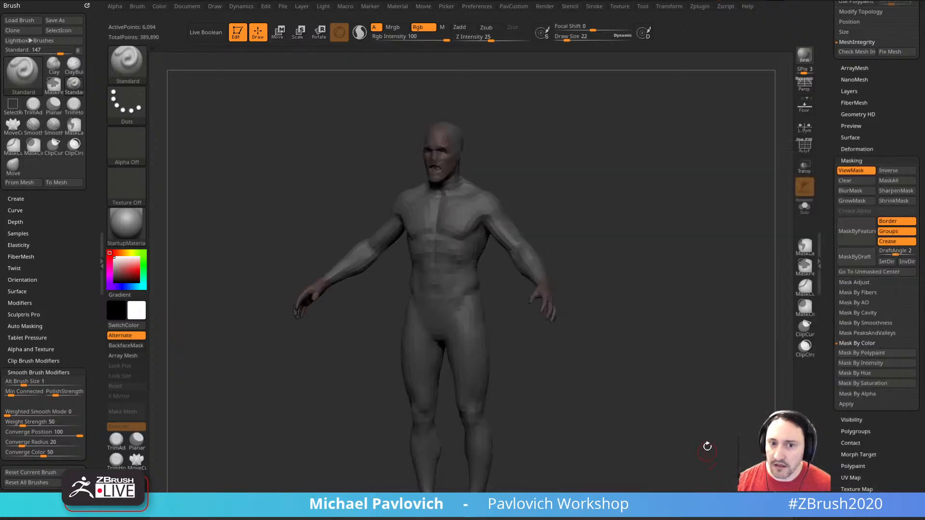
key("ctrl+h")
left_click_drag(682, 276, 683, 329, "alt")
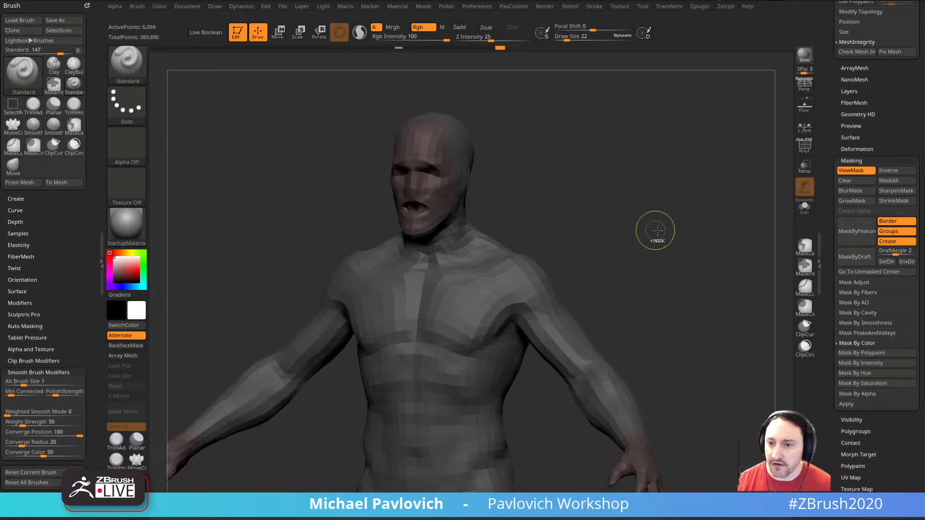
key("ctrl+h")
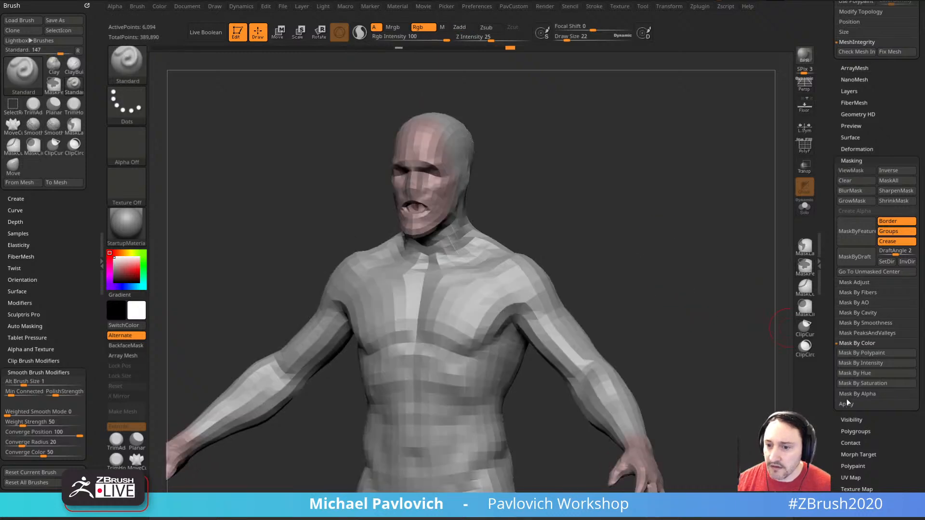
- Mask the body by color intensity and extend the mask over the rest of the head with the MaskLasso brush
left_click(863, 364)
mouse_move(679, 316)
left_mouse_down("alt")
mouse_move(664, 273)
mouse_move(708, 291)
mouse_move(627, 304)
mouse_move(708, 303)
mouse_move(669, 263)
mouse_move(675, 287)
left_mouse_up("alt")
key("ctrl+b")
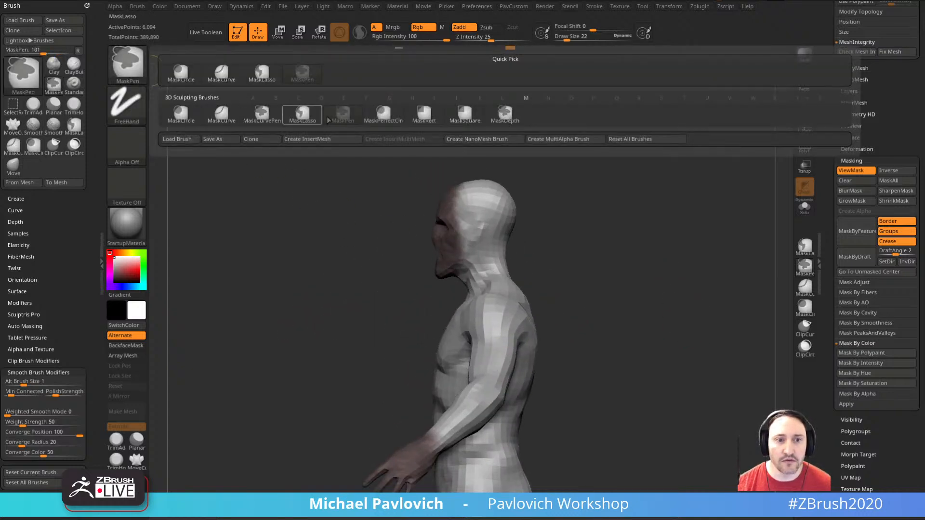
left_click(303, 120)
mouse_move(544, 208)
left_mouse_down("ctrl")
mouse_move(433, 323)
mouse_move(477, 321)
mouse_move(540, 212)
left_mouse_up("ctrl")
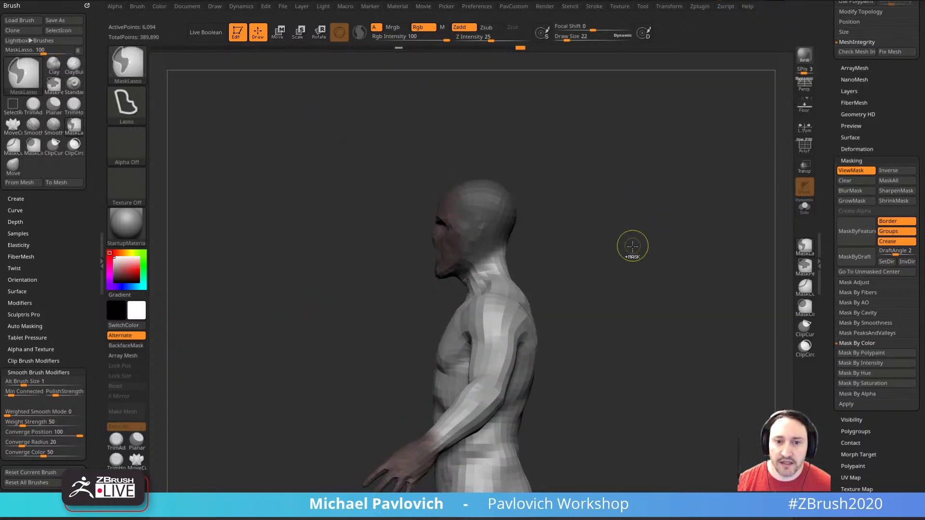
left_click_drag(632, 246, 690, 256, "shift")
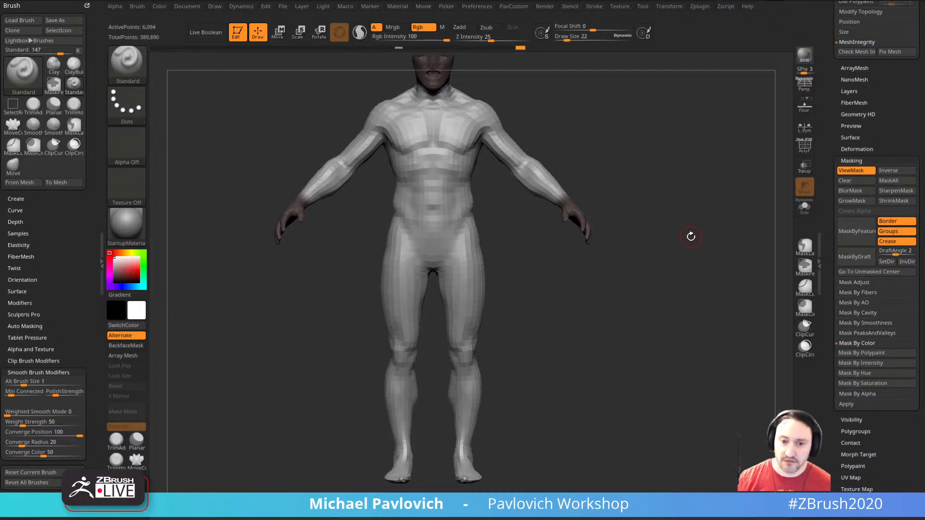
- Turn off the polypaint display and slightly deflate the unmasked body with a negative Inflate deformation
left_click_drag(590, 318, 569, 300, "alt")
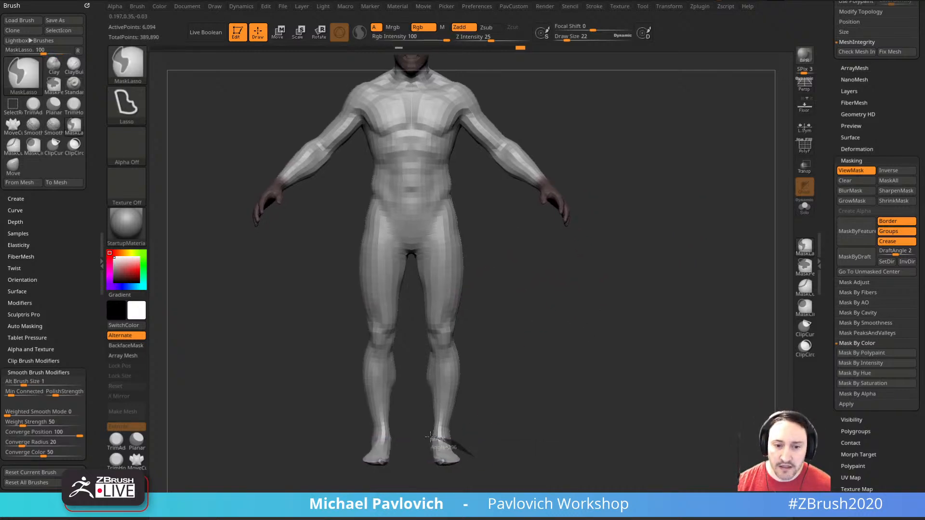
left_click_drag(646, 331, 596, 333, "shift")
left_click_drag(602, 310, 704, 250)
left_click(850, 150, "shift")
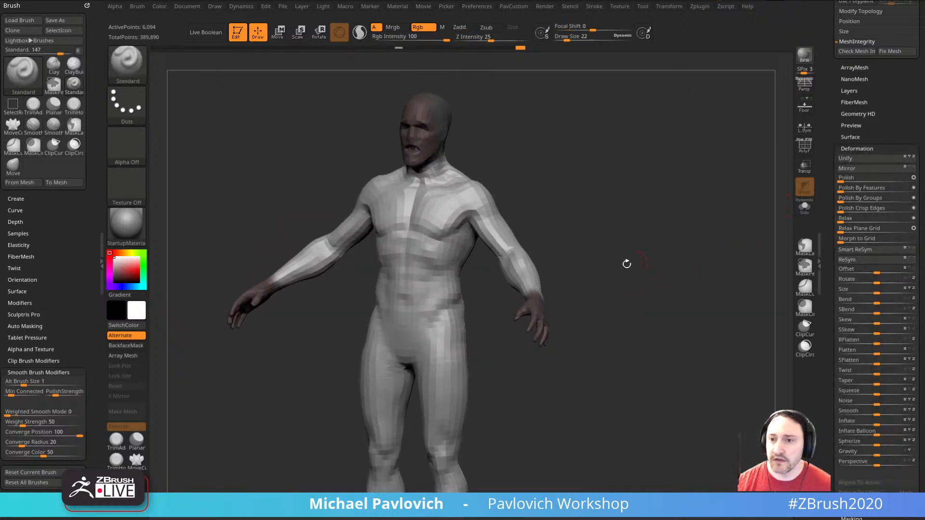
left_click_drag(829, 167, 836, 243)
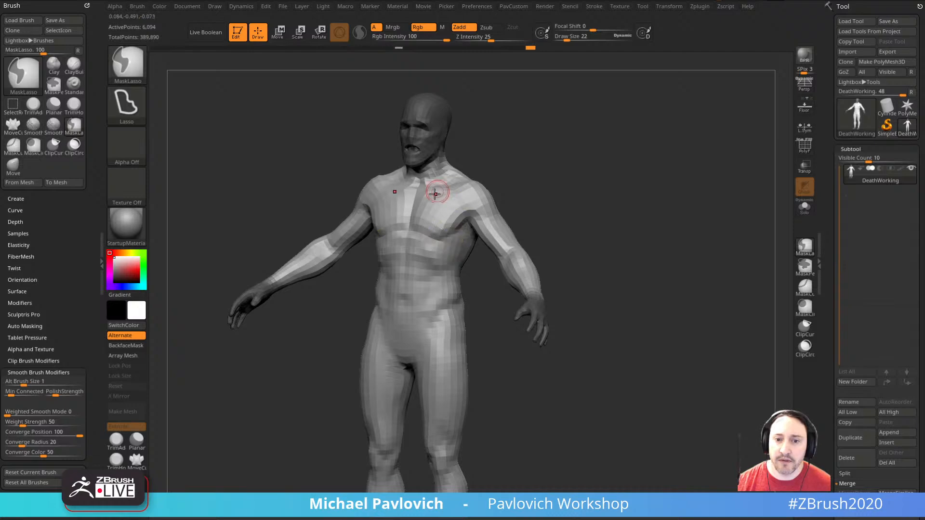
left_click_drag(684, 313, 695, 283)
left_click_drag(828, 279, 811, 119)
left_click(848, 263)
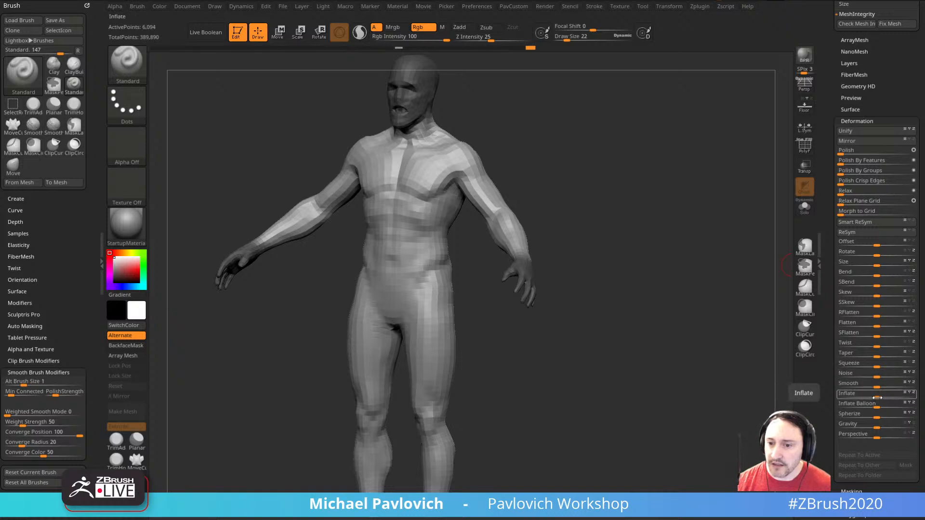
left_click_drag(876, 398, 873, 399)
left_click_drag(663, 255, 667, 284)
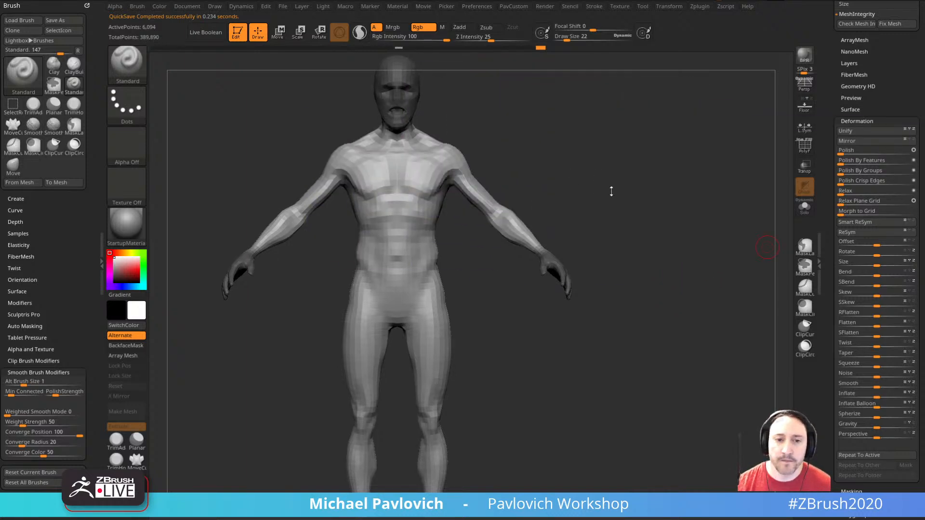
- Clear the mask and raise the body to subdivision level SDiv 3
left_click_drag(612, 191, 693, 213)
left_click_drag(829, 159, 819, 355)
left_click_drag(713, 260, 705, 311, "shift")
left_click_drag(827, 296, 827, 337)
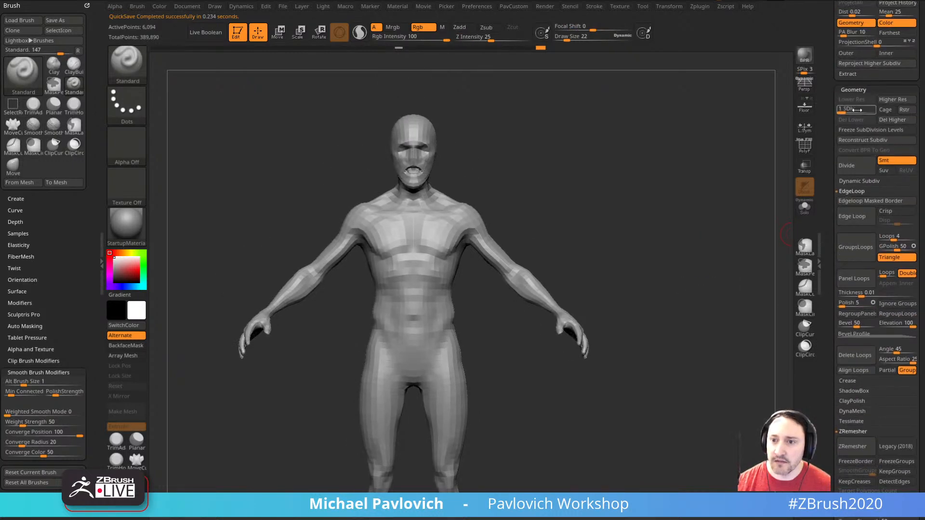
left_click_drag(858, 112, 896, 112)
left_click_drag(717, 275, 704, 308)
left_click_drag(701, 327, 716, 278, "alt")
left_click_drag(661, 167, 698, 253, "alt")
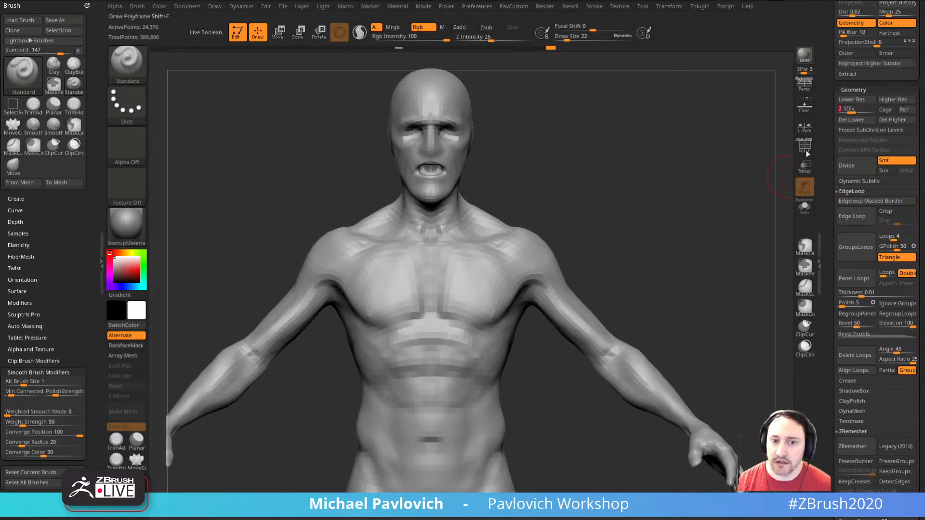
mouse_move(866, 109)
left_mouse_down()
mouse_move(851, 109)
mouse_move(859, 109)
left_mouse_up()
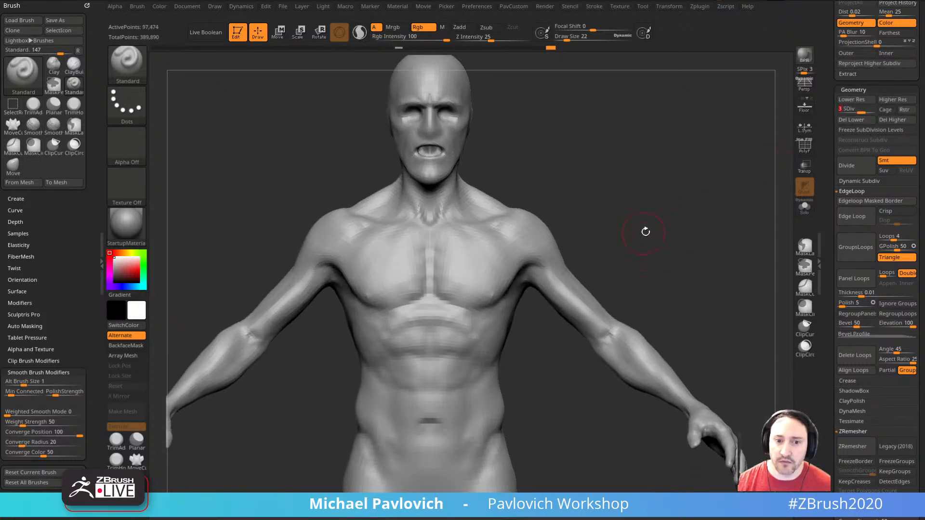
mouse_move(647, 231)
left_mouse_down()
mouse_move(682, 227)
mouse_move(689, 211)
mouse_move(704, 217)
mouse_move(705, 197)
mouse_move(698, 211)
left_mouse_up()
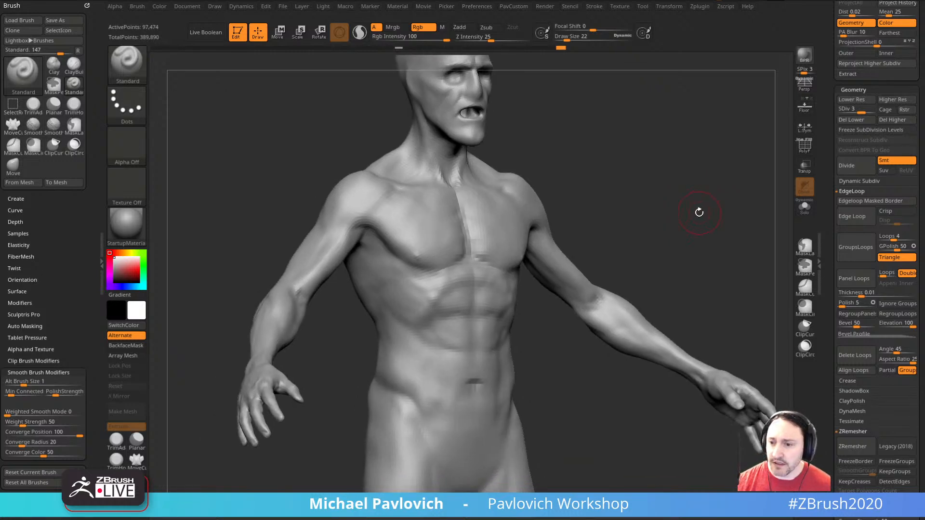
- Set the Standard brush to Draw Size 12 with Zadd on and Rgb off
key("bracketleft")
key("s")
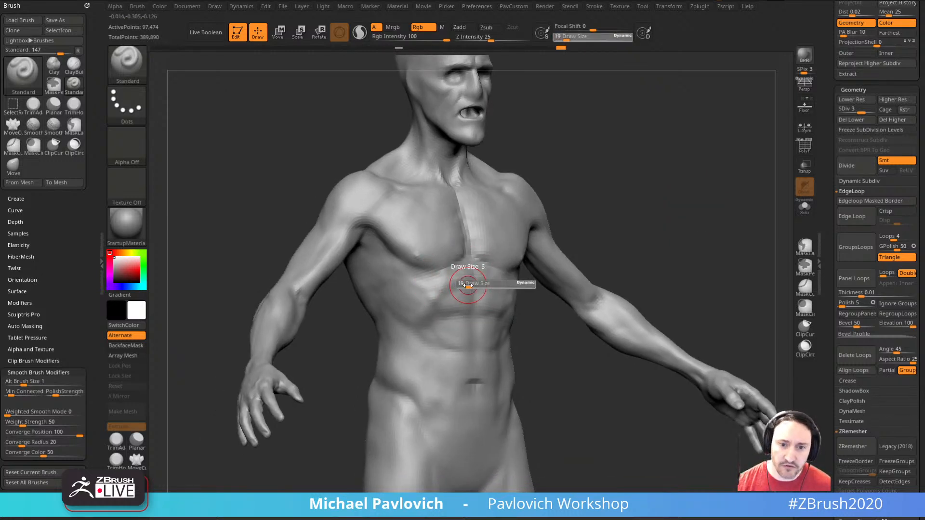
left_click_drag(462, 288, 455, 289)
left_click(457, 28)
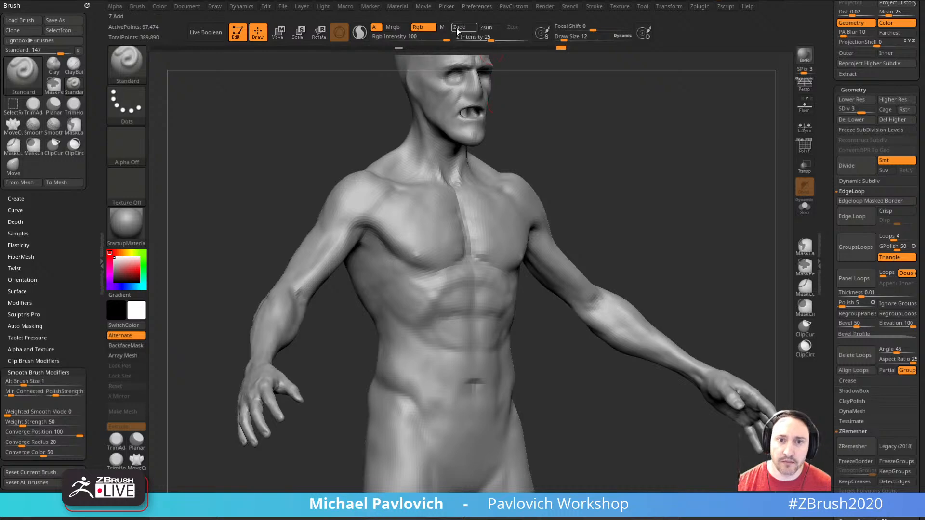
left_click(419, 28)
left_click_drag(825, 93, 829, 240)
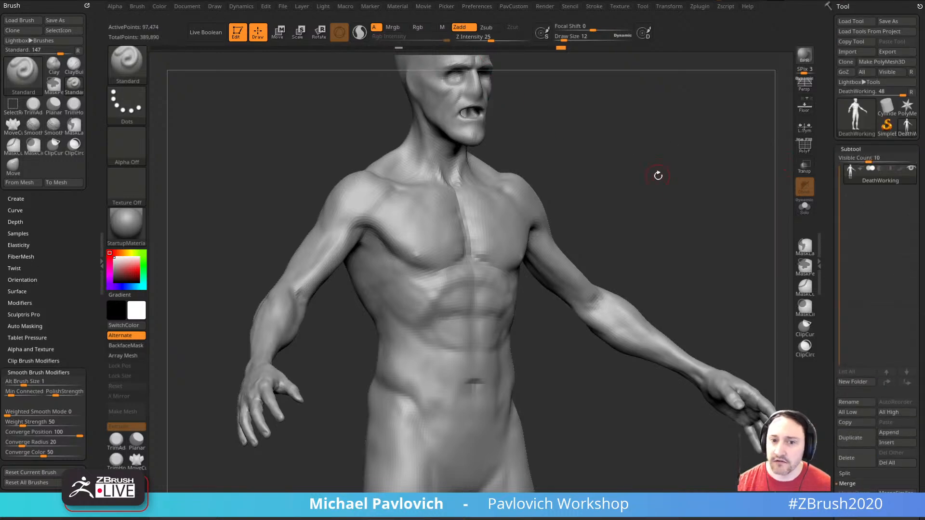
- Sculpt the rib cage arch and lower rib edges on both sides of the torso with the Standard brush
left_click_drag(657, 176, 601, 188)
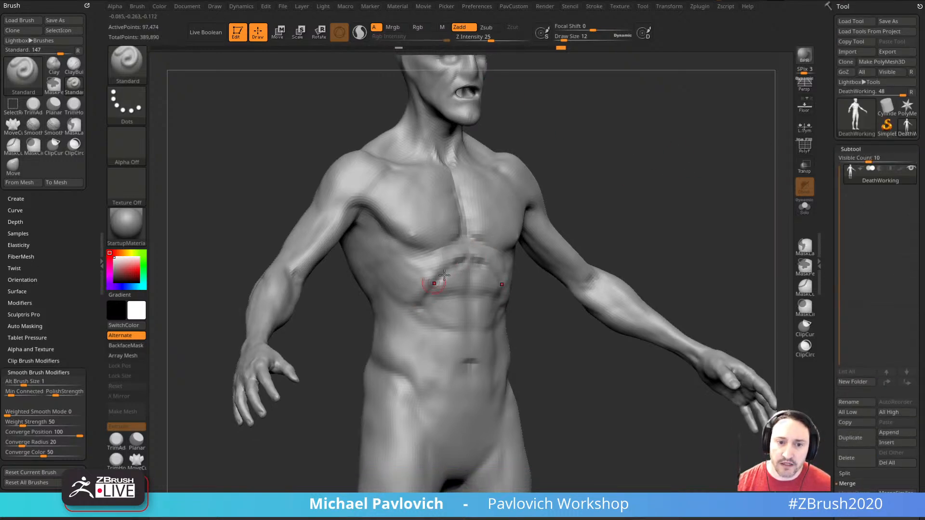
left_click_drag(445, 276, 455, 267)
mouse_move(699, 216)
left_mouse_down()
mouse_move(646, 205)
mouse_move(511, 251)
left_mouse_up()
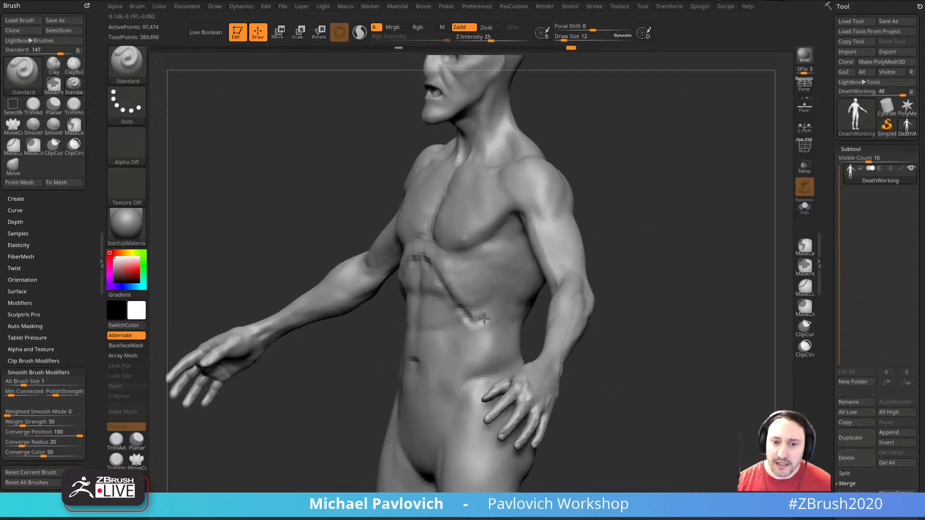
mouse_move(626, 241)
left_mouse_down()
mouse_move(667, 240)
mouse_move(634, 212)
mouse_move(675, 204)
mouse_move(477, 289)
left_mouse_up()
- Build up the ribs and upper abdomen with the Clay brush
key("b")
key("c")
key("l")
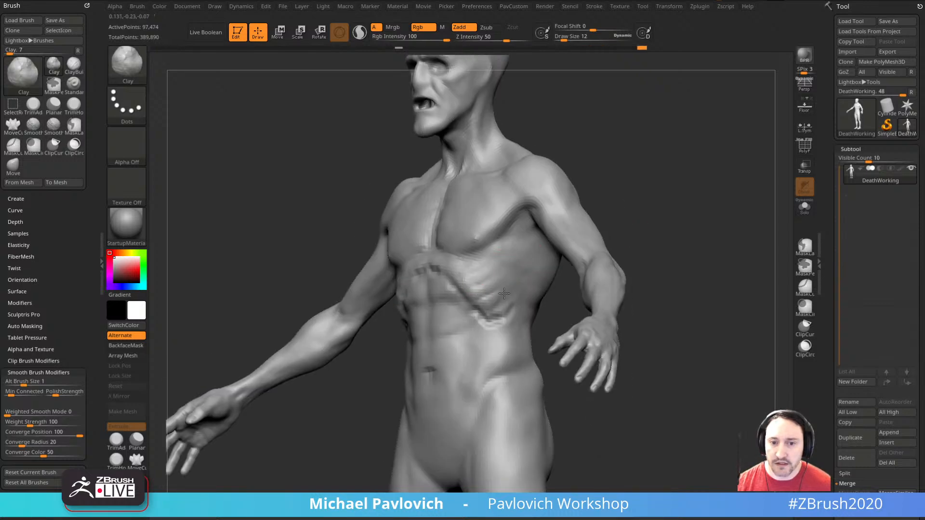
left_click_drag(635, 212, 411, 295)
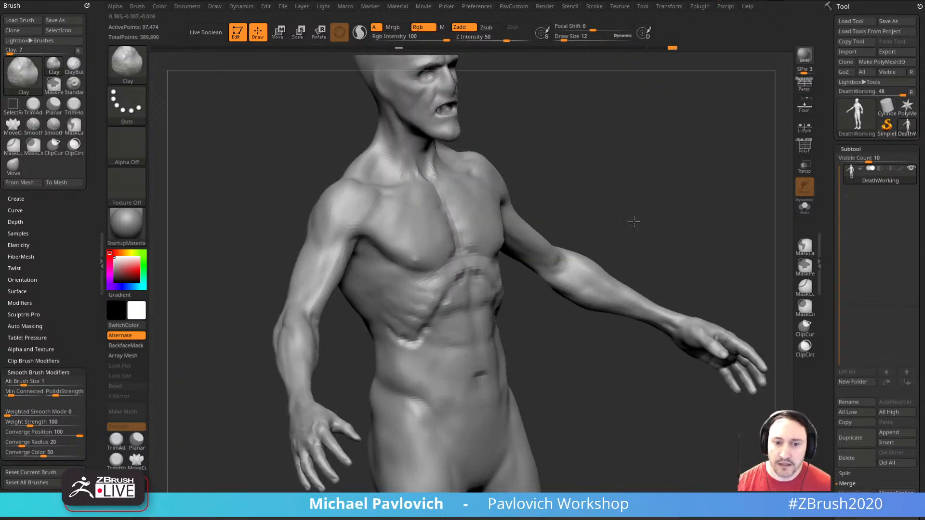
mouse_move(634, 222)
left_mouse_down("shift")
mouse_move(665, 182)
mouse_move(446, 263)
left_mouse_up("shift")
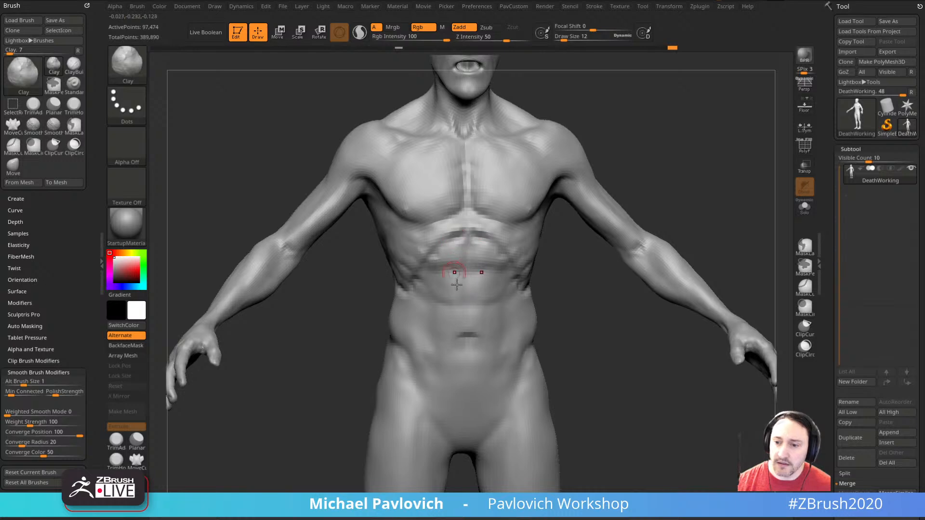
left_click_drag(576, 301, 444, 248)
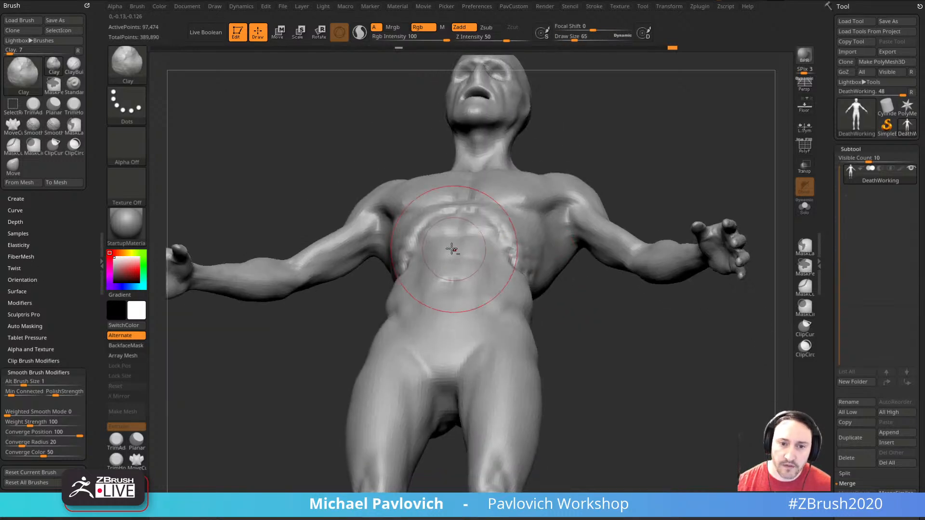
- Reshape the front contour of the abdomen in side view with the Move brush at Draw Size 33
key("b")
key("m")
key("v")
key("[")
key("[")
key("[")
mouse_move(602, 313)
left_mouse_down()
mouse_move(578, 294)
mouse_move(627, 279)
mouse_move(619, 276)
left_mouse_up()
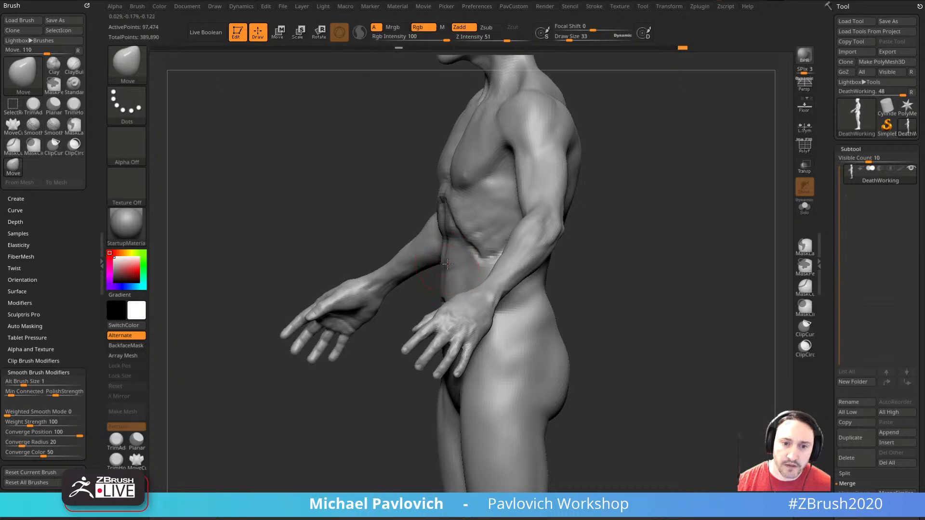
right_click_drag(448, 264, 432, 314)
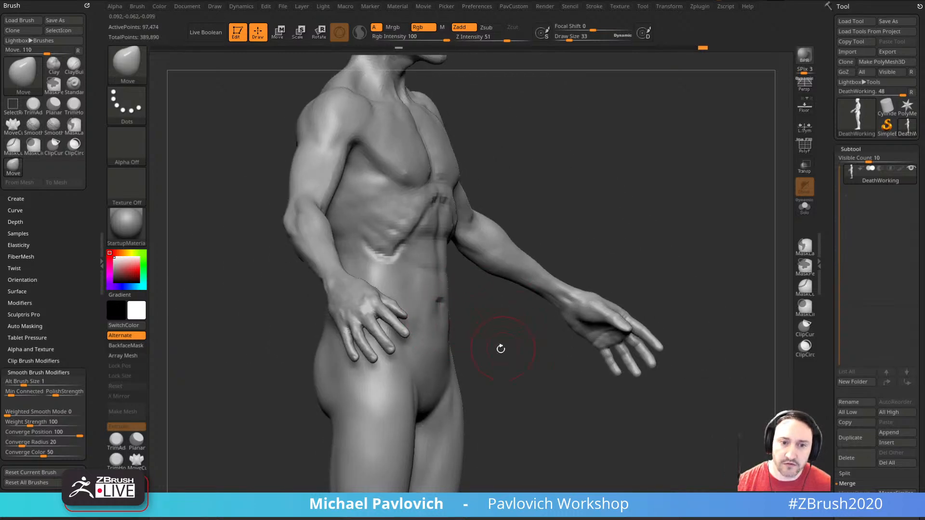
- Pull the sides of the waist slightly inward with the Move brush at Draw Size 36
mouse_move(501, 348)
right_mouse_down()
mouse_move(477, 332)
mouse_move(543, 320)
mouse_move(402, 306)
right_mouse_up()
key("[")
key("[")
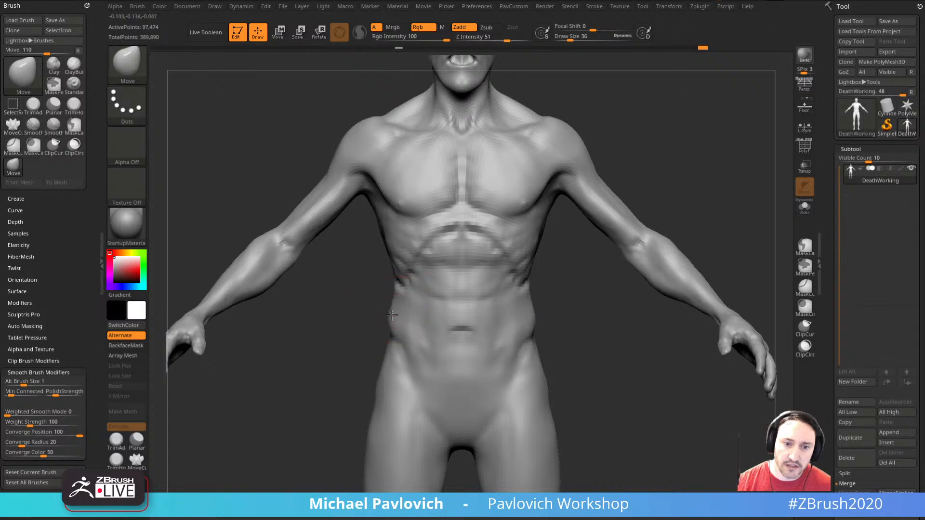
left_click_drag(392, 315, 396, 314)
right_click_drag(572, 309, 545, 316)
right_click_drag(590, 345, 606, 348)
- Switch to the Standard brush with a Draw Size of 10 for detailing the torso
key("b")
key("s")
key("t")
key("s")
left_click_drag(590, 350, 583, 351)
right_click_drag(591, 371, 593, 313, "alt")
right_click_drag(591, 321, 603, 337)
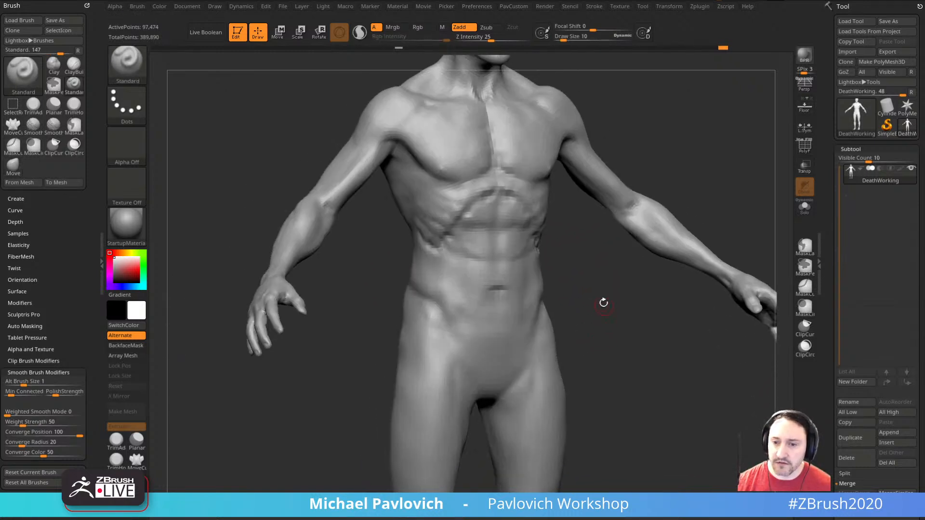
- Accent the hip bone ridge on the side of the pelvis with the Orb_Cracks brush at Draw Size 17
key("b")
key("o")
key("c")
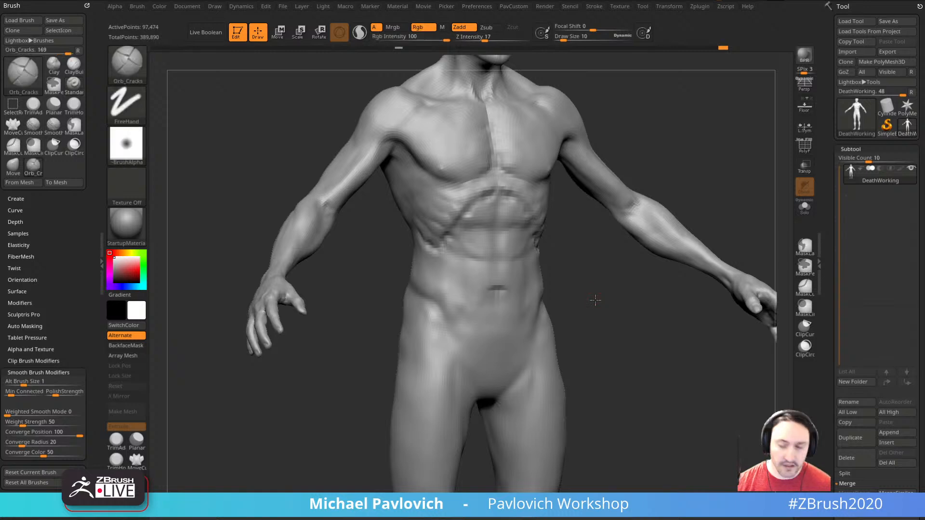
right_click_drag(594, 301, 607, 293)
key("s")
left_click_drag(444, 313, 405, 293)
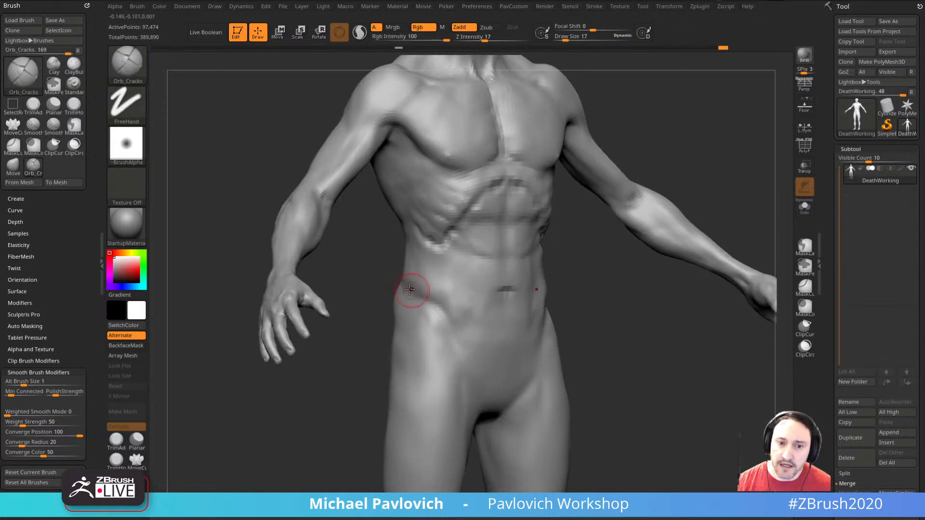
mouse_move(392, 290)
right_mouse_down()
mouse_move(572, 276)
mouse_move(431, 288)
right_mouse_up()
- Build up the hip bone ridge with the Standard brush at Draw Size 12 and smooth around it
key("b")
key("s")
key("t")
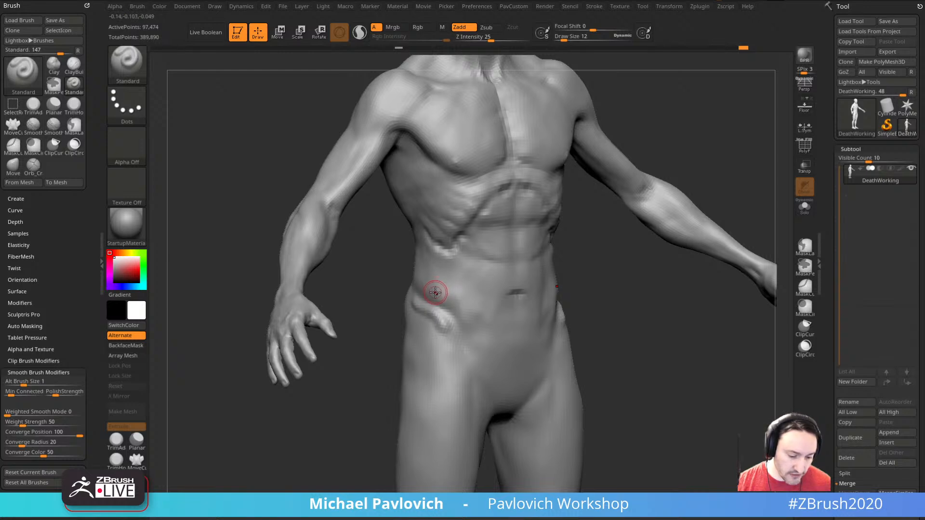
key("shift")
right_click_drag(441, 277, 424, 310)
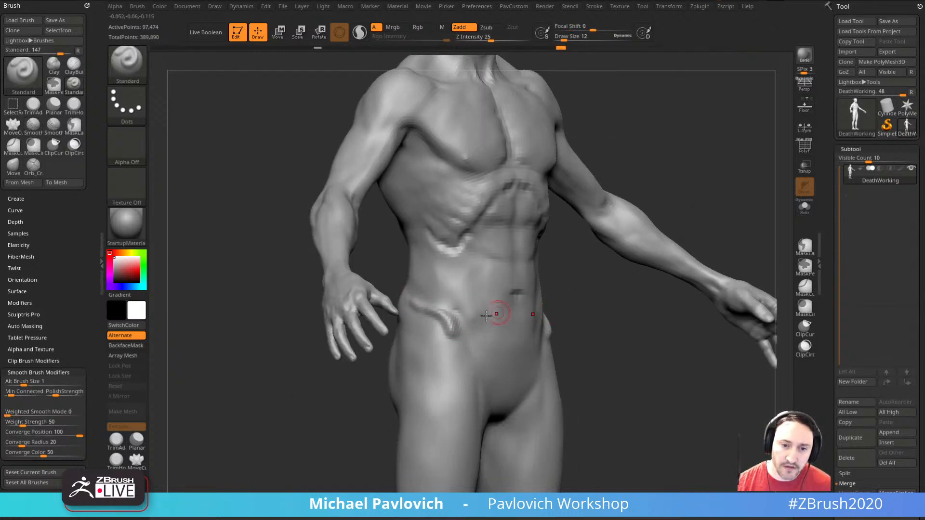
- Pull the sides of the hips and upper thighs inward with the Move brush at Draw Size 95
mouse_move(574, 308)
right_mouse_down()
mouse_move(611, 345)
mouse_move(642, 341)
mouse_move(467, 312)
mouse_move(656, 325)
mouse_move(642, 297)
mouse_move(541, 306)
mouse_move(593, 286)
right_mouse_up()
key("s")
left_click_drag(593, 287, 605, 288)
right_click_drag(605, 273, 622, 303, "alt")
key("s")
left_click_drag(417, 330, 421, 331)
key("b")
key("m")
key("v")
left_click_drag(403, 318, 410, 318)
left_click_drag(407, 354, 424, 369)
left_click_drag(571, 383, 569, 383)
right_click_drag(576, 356, 562, 324, "alt")
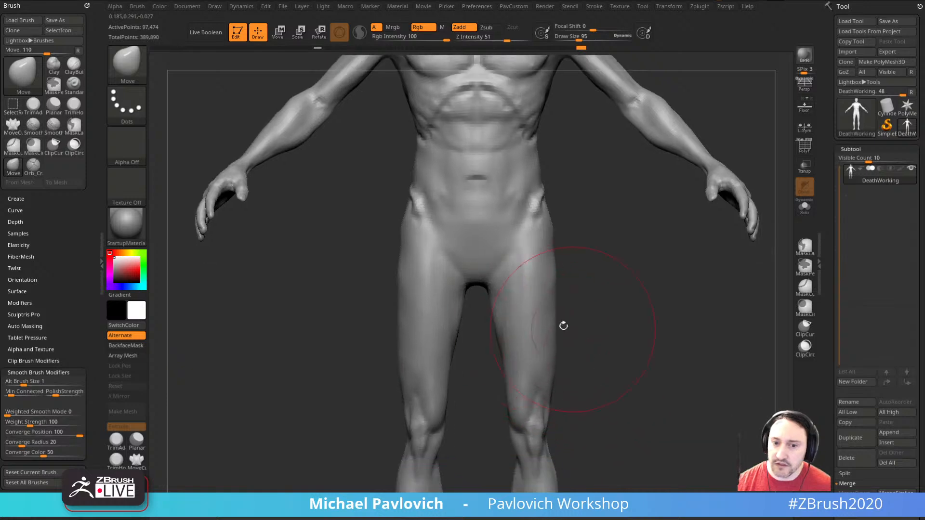
- Slim the inner and outer contours of the thighs with the Move brush at about Draw Size 76
key("s")
left_click_drag(522, 336, 520, 336)
left_click_drag(489, 300, 499, 320)
right_click_drag(584, 327, 577, 268, "alt")
left_click_drag(501, 340, 505, 340)
left_click_drag(548, 250, 545, 247)
right_click_drag(595, 210, 600, 260, "alt")
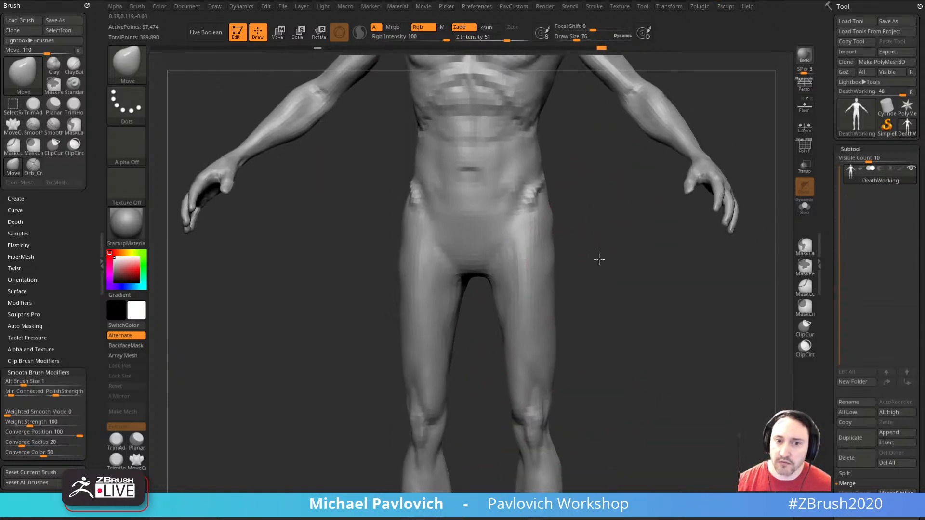
key("s")
left_click(572, 268)
left_click_drag(549, 270, 546, 269)
right_click_drag(625, 308, 629, 177, "alt")
key("b")
key("s")
key("t")
key("s")
left_click(622, 271)
mouse_move(631, 271)
right_mouse_down("ctrl")
mouse_move(640, 289)
mouse_move(630, 238)
right_mouse_up("ctrl")
mouse_move(647, 288)
right_mouse_down("alt")
mouse_move(648, 304)
mouse_move(655, 275)
mouse_move(659, 287)
right_mouse_up("alt")
right_click_drag(482, 253, 561, 320, "alt")
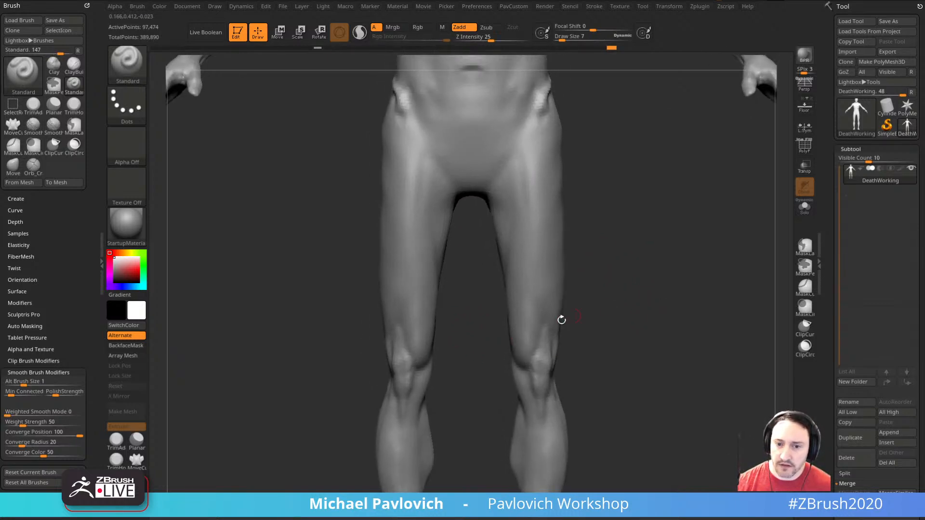
- Refine the inner thighs with the Move brush at Draw Size 46 and the outer thighs at Draw Size 65
key("s")
left_click(524, 333)
key("b")
key("m")
key("v")
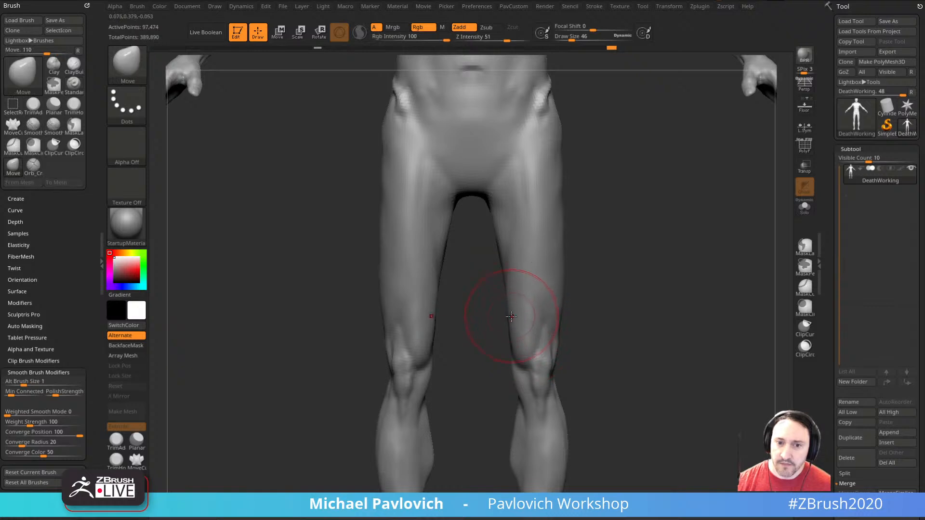
left_click_drag(511, 316, 512, 289)
left_click_drag(500, 260, 497, 220)
right_click_drag(626, 263, 604, 261)
left_click_drag(570, 238, 564, 241)
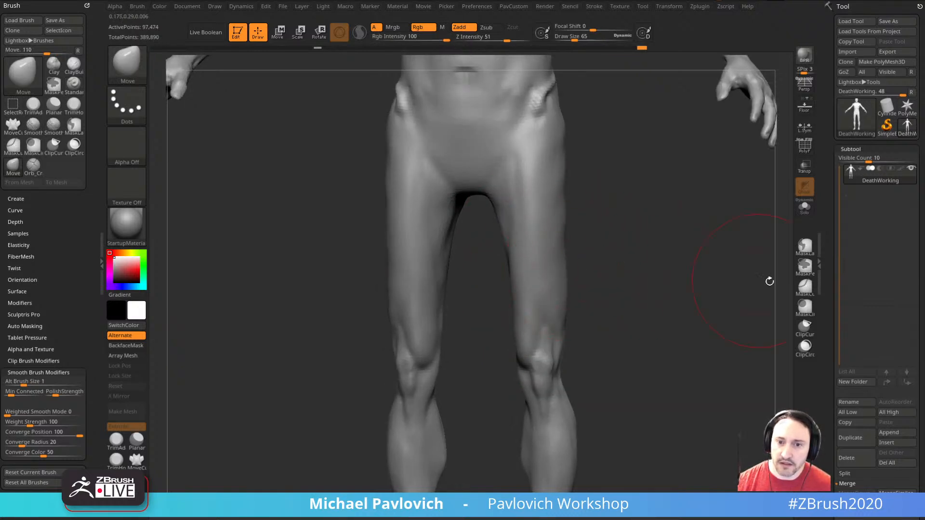
- Drop to subdivision level 1 and thin the front and back contours of the thighs in side view with the Move brush
scroll(862, 255, "down", 8)
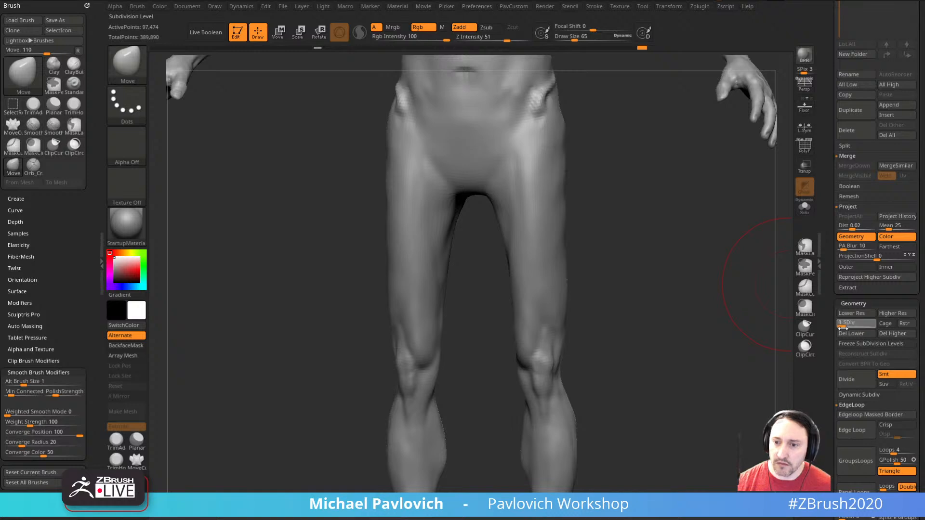
left_click_drag(605, 277, 579, 260)
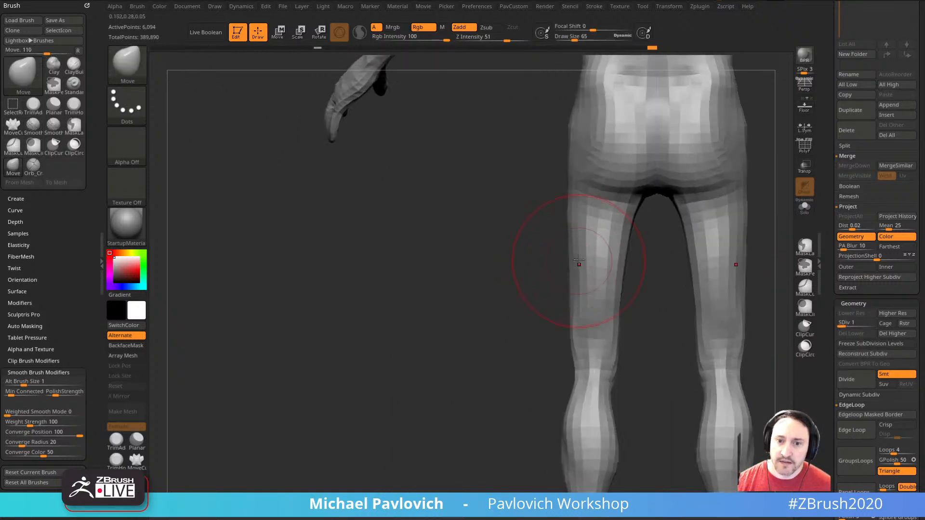
right_click_drag(702, 176, 599, 268)
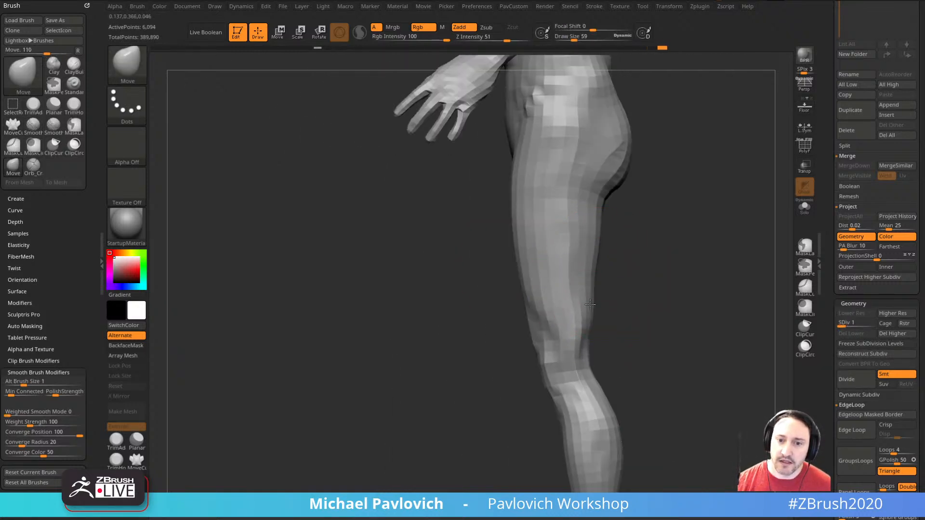
left_click_drag(590, 304, 587, 304)
left_click_drag(599, 245, 593, 232)
key("]")
left_click_drag(516, 220, 529, 230)
key("s")
left_click_drag(592, 220, 585, 223)
key("s")
left_click_drag(591, 296, 592, 303)
- Slim the calves from the side and front with the Move brush
mouse_move(657, 350)
right_mouse_down("alt")
mouse_move(628, 268)
mouse_move(586, 261)
right_mouse_up("alt")
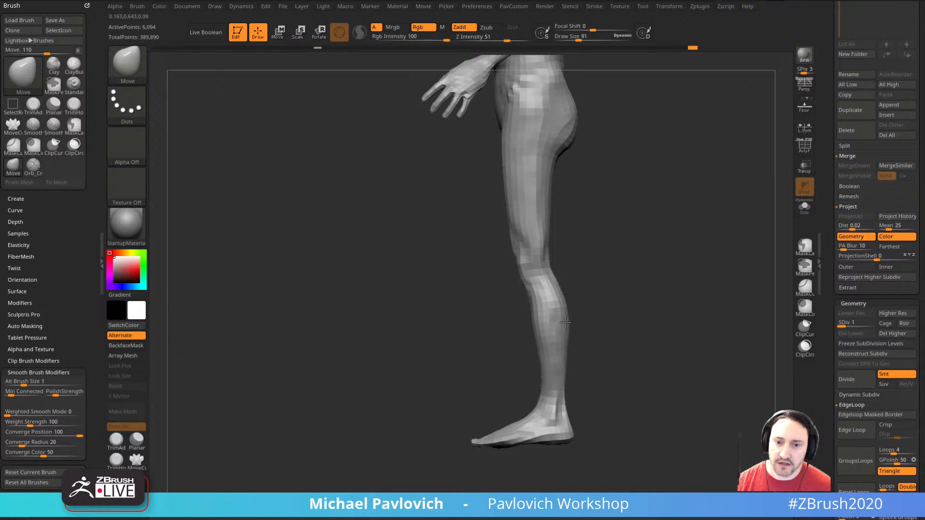
mouse_move(571, 318)
right_mouse_down("shift")
mouse_move(640, 334)
mouse_move(587, 331)
mouse_move(599, 332)
right_mouse_up("shift")
key("s")
left_click_drag(585, 336, 579, 334)
key("s")
left_click_drag(581, 328, 586, 329)
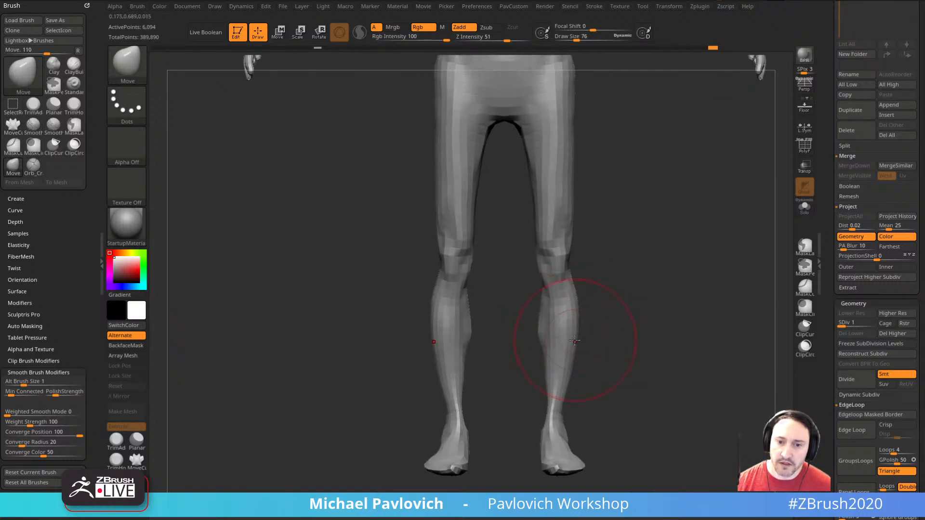
right_click_drag(605, 294, 605, 329, "alt")
key("s")
left_click_drag(604, 328, 597, 329)
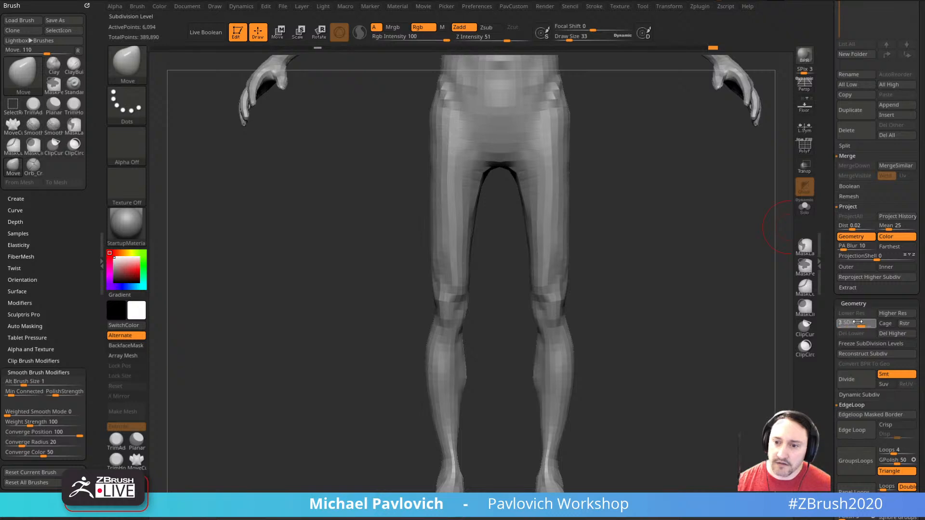
- Check the legs at subdivision level 3, switch to the Clay brush and set the subdivision level to 2
left_click(858, 322)
right_click_drag(652, 293, 659, 253, "alt")
right_click_drag(659, 253, 665, 277, "ctrl")
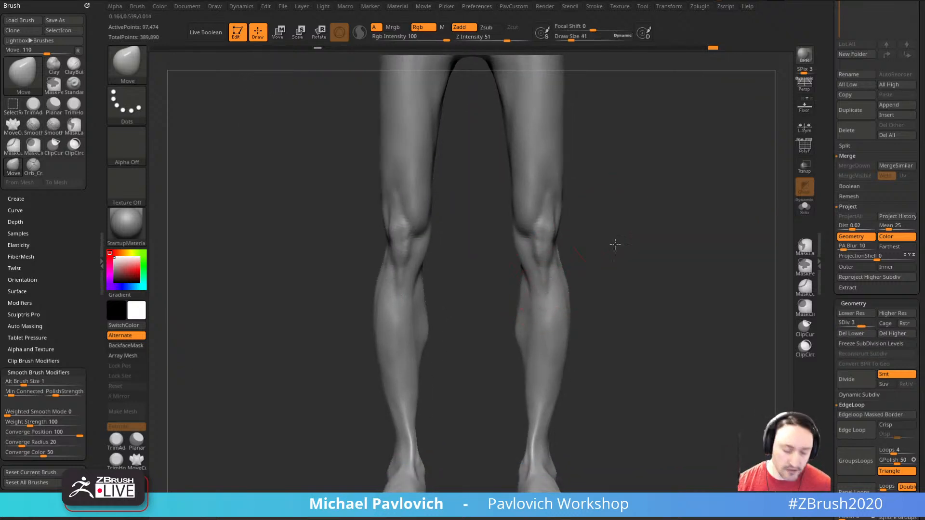
right_click_drag(615, 244, 616, 297, "alt")
key("b")
key("c")
key("l")
left_click(855, 323)
right_click_drag(672, 274, 672, 308, "alt")
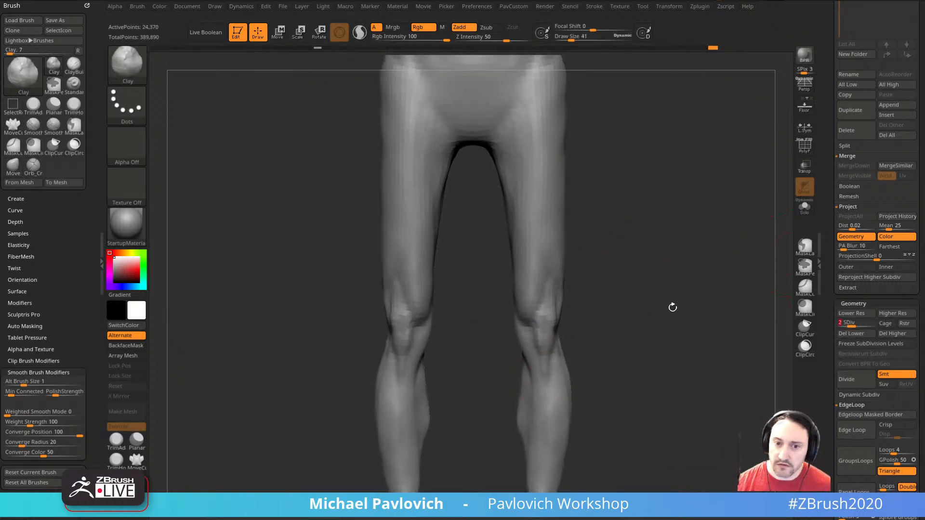
- Undo the last stroke, set the Z Intensity to 43 and smooth the knee area
right_click_drag(554, 293, 561, 255, "alt")
key("s")
mouse_move(534, 275)
left_mouse_down()
mouse_move(529, 287)
mouse_move(534, 271)
left_mouse_up()
key("s")
key("ctrl+z")
left_click(529, 40, "shift")
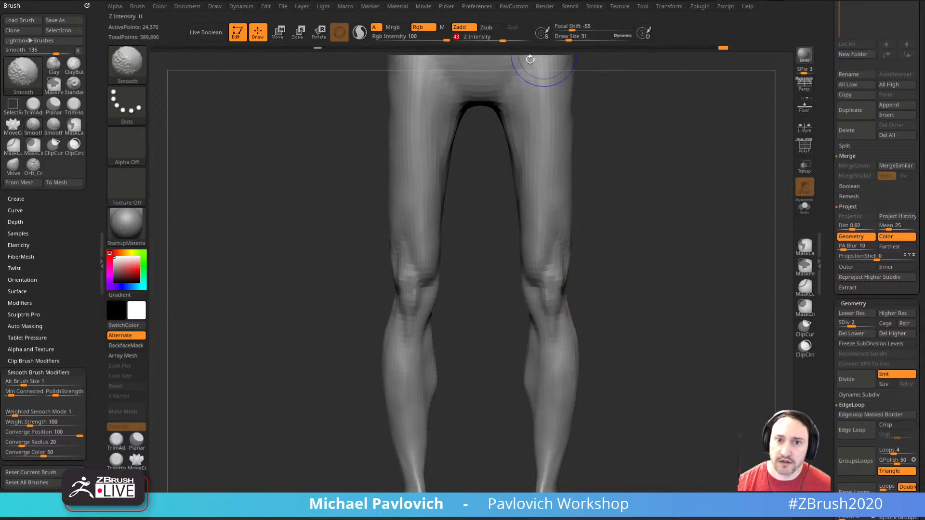
left_click_drag(533, 271, 553, 272, "shift")
right_click_drag(545, 239, 542, 231, "alt")
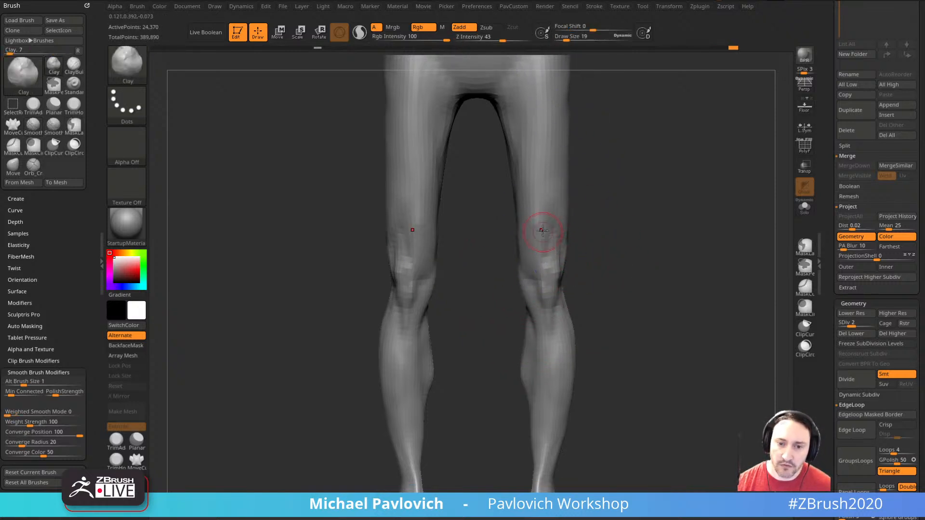
- Build up the inner side of the knees with the Clay brush at Draw Size 24
key("s")
left_click_drag(555, 279, 538, 277)
key("s")
left_click_drag(526, 262, 528, 272)
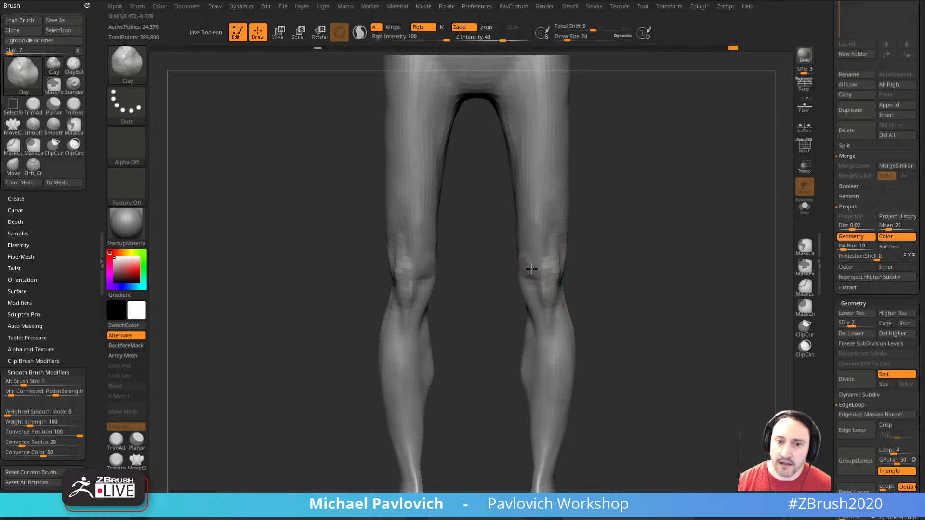
right_click_drag(568, 248, 577, 260, "alt")
right_click_drag(583, 260, 648, 264)
left_click_drag(531, 272, 521, 276)
right_click_drag(605, 257, 580, 258)
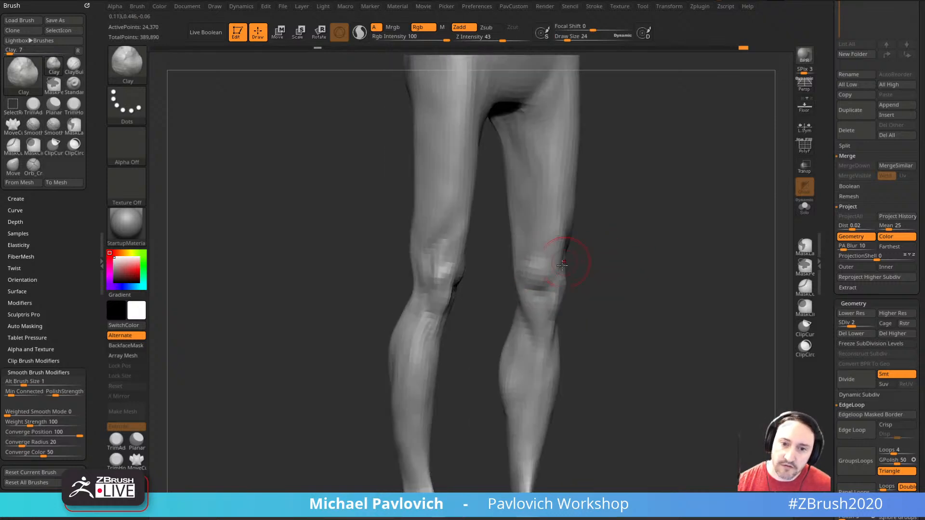
- Sculpt the forms around and below the kneecaps with the Clay brush
key("s")
mouse_move(548, 289)
left_mouse_down()
mouse_move(523, 295)
mouse_move(535, 309)
left_mouse_up()
right_click_drag(585, 308, 554, 306)
left_click_drag(548, 299, 545, 295)
right_click_drag(609, 308, 579, 312)
key("s")
left_click_drag(552, 306, 550, 306)
right_click_drag(621, 291, 593, 289)
- Shape the outer side and back of the knees with the Clay brush at Draw Size 19
left_click_drag(565, 313, 563, 308)
right_click_drag(574, 308, 641, 308)
right_click_drag(614, 263, 573, 270)
left_click_drag(541, 310, 531, 315)
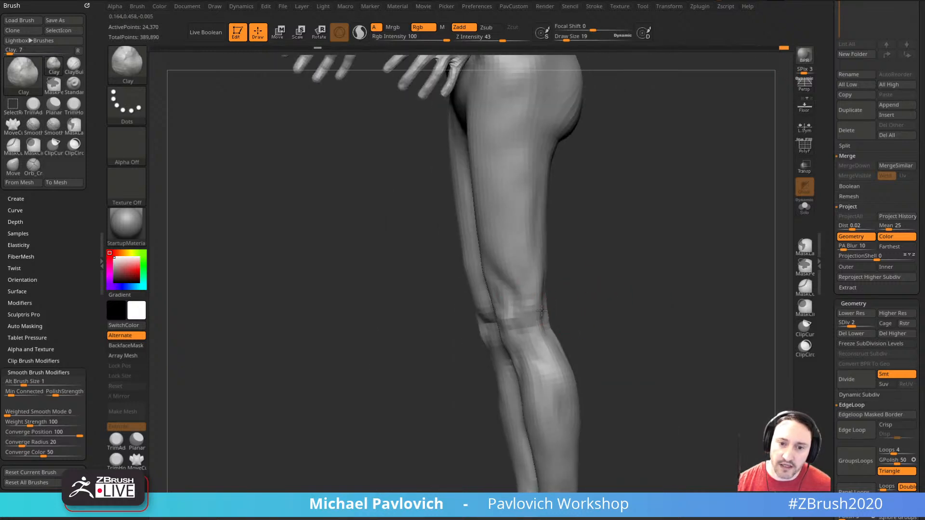
right_click_drag(596, 308, 561, 308)
left_click_drag(545, 303, 542, 308)
right_click_drag(489, 331, 500, 316)
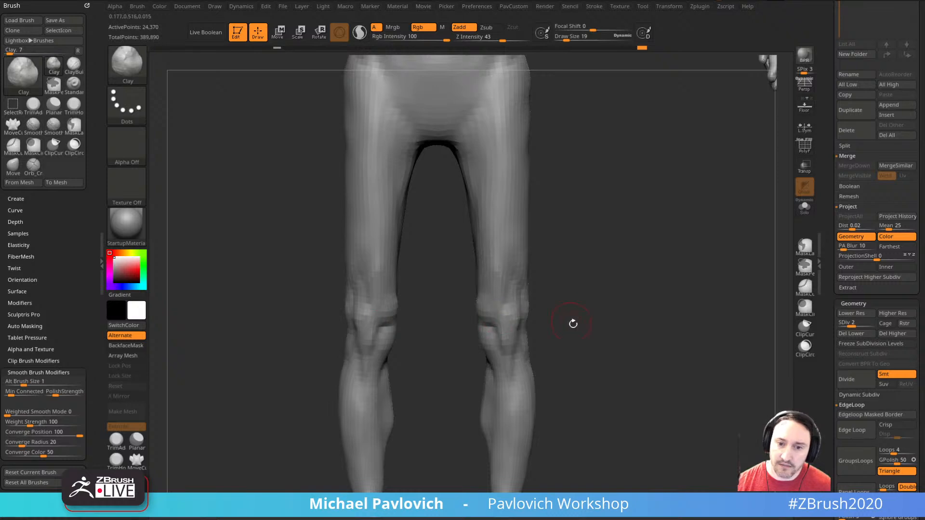
- Refine the kneecaps with the Clay brush at Draw Size 14
right_click_drag(572, 324, 568, 270, "alt")
key("s")
left_click_drag(519, 298, 517, 298)
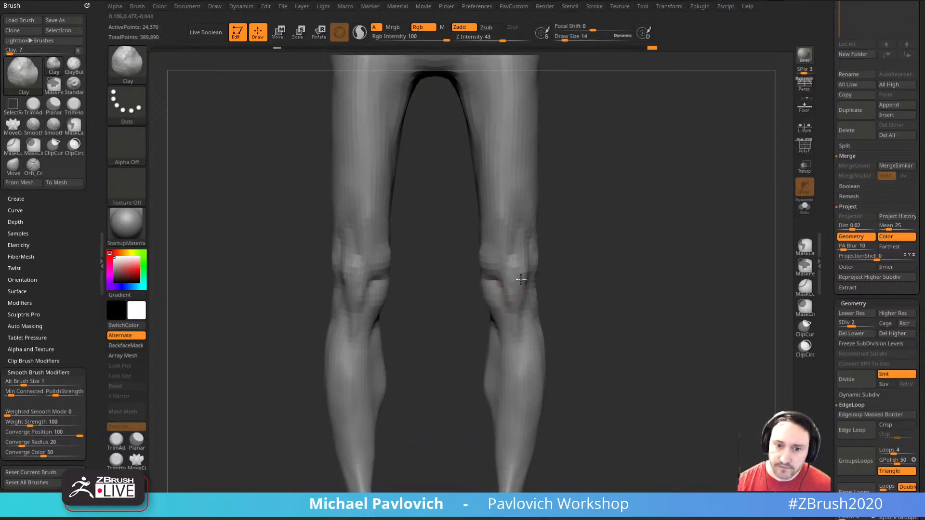
left_click_drag(508, 266, 511, 279)
right_click_drag(552, 274, 551, 252, "alt")
left_click_drag(507, 276, 512, 285)
mouse_move(555, 266)
right_mouse_down()
mouse_move(505, 282)
mouse_move(635, 231)
mouse_move(543, 261)
right_mouse_up()
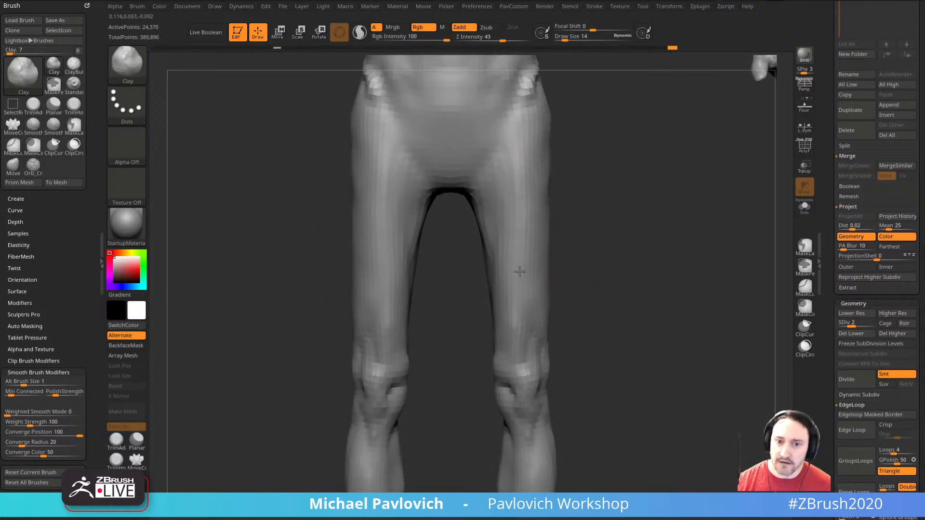
- Carve long creases down the inner thighs with the DamStandard brush
mouse_move(590, 292)
right_mouse_down("alt")
mouse_move(599, 264)
mouse_move(603, 295)
right_mouse_up("alt")
right_click_drag(559, 255, 538, 254)
key("b")
key("d")
key("s")
key("s")
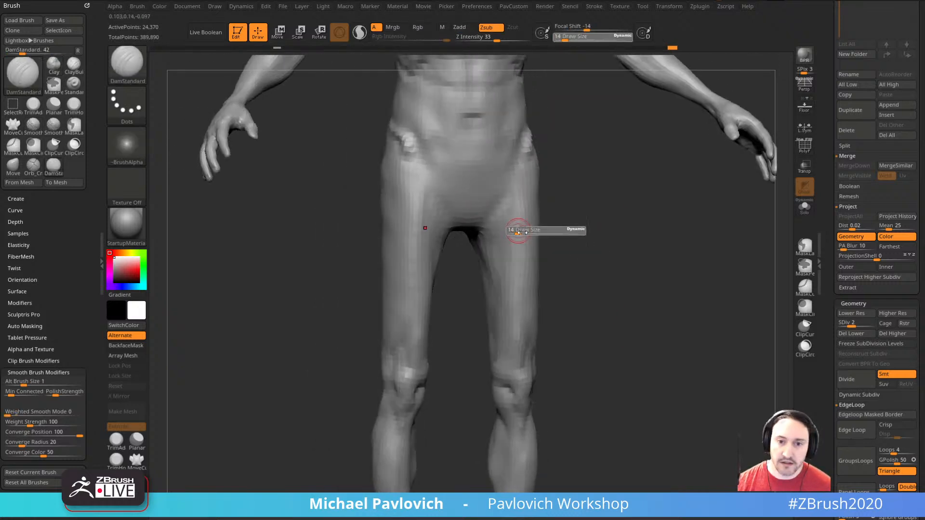
left_click_drag(516, 229, 519, 229)
mouse_move(504, 199)
left_mouse_down()
mouse_move(504, 292)
mouse_move(496, 289)
left_mouse_up()
key("s")
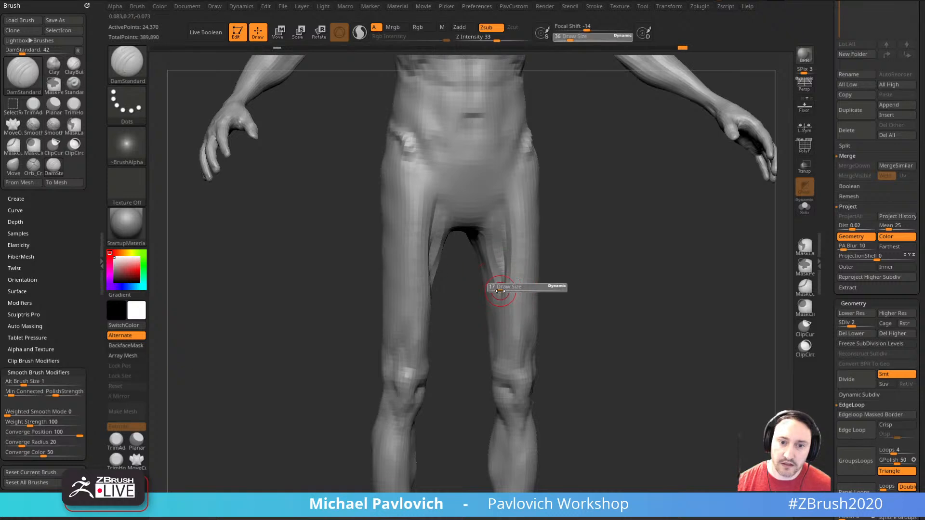
mouse_move(496, 289)
right_mouse_down()
mouse_move(580, 245)
mouse_move(618, 254)
mouse_move(580, 239)
mouse_move(619, 254)
mouse_move(625, 232)
right_mouse_up()
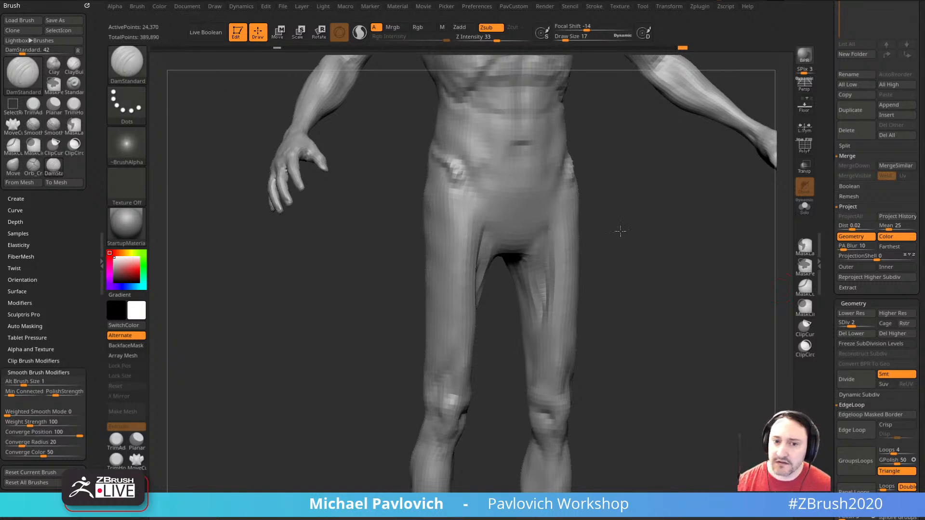
right_click_drag(619, 233, 640, 193)
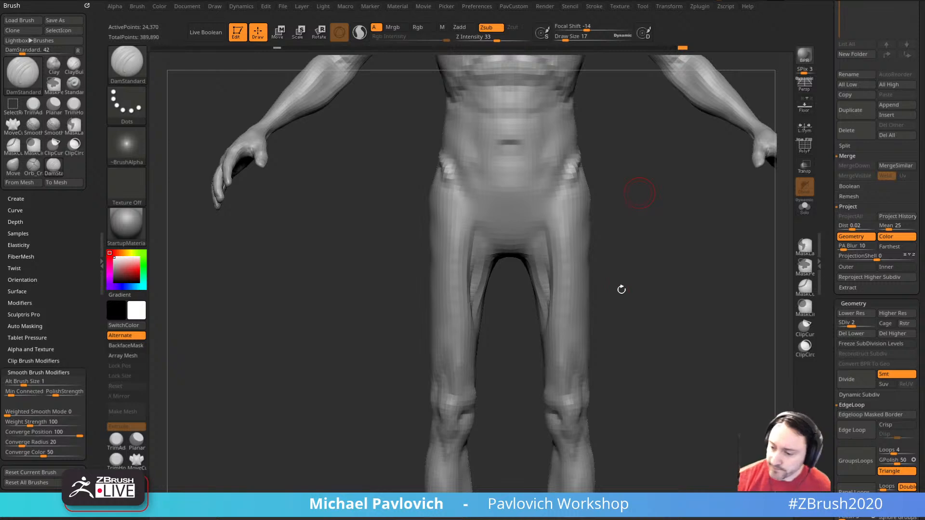
- Add form to the upper thigh below the hip bone with the Clay brush at Draw Size 15
mouse_move(653, 251)
left_mouse_down()
mouse_move(657, 268)
mouse_move(666, 266)
mouse_move(650, 251)
mouse_move(624, 254)
mouse_move(647, 253)
left_mouse_up()
key("b")
key("c")
key("l")
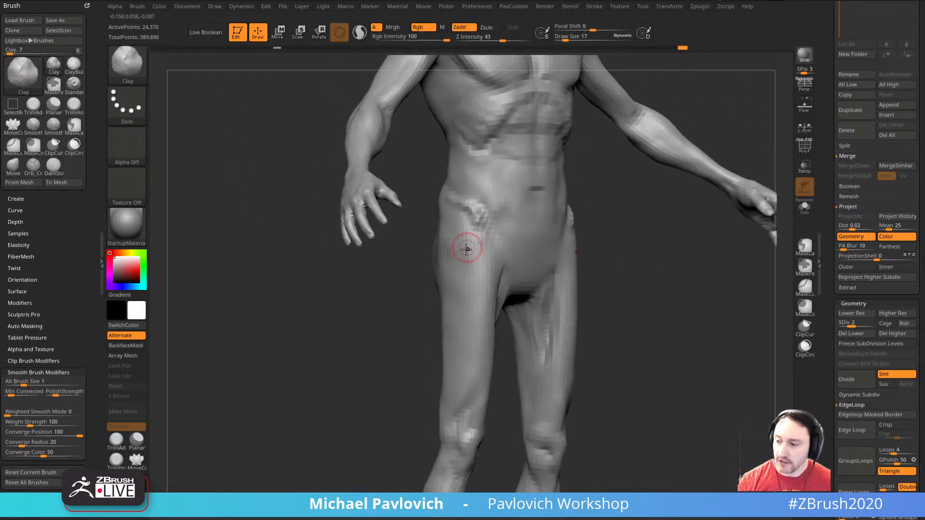
key("s")
left_click_drag(464, 257, 467, 261)
key("s")
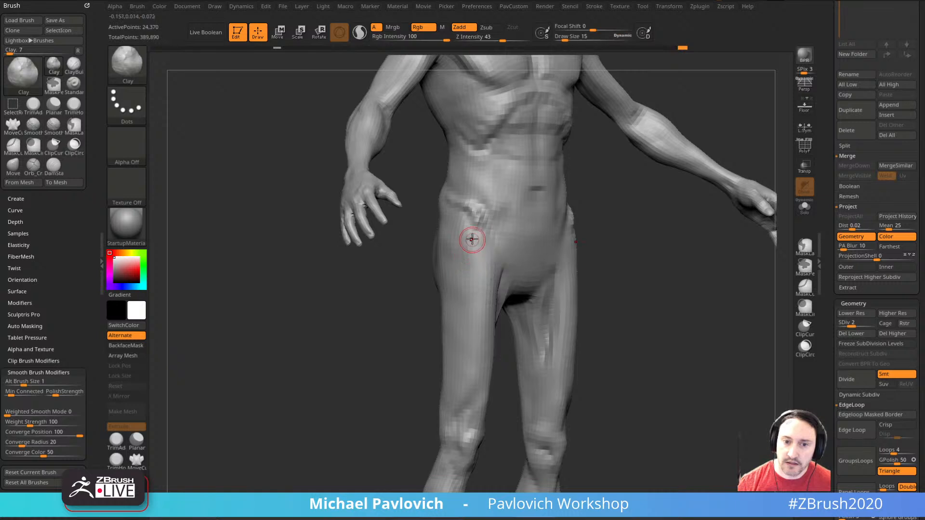
left_click_drag(639, 275, 631, 268)
- Carve grooves into the outer upper thigh below the hip bone with the DamStandard brush at Draw Size 27
key("b")
key("d")
key("s")
key("s")
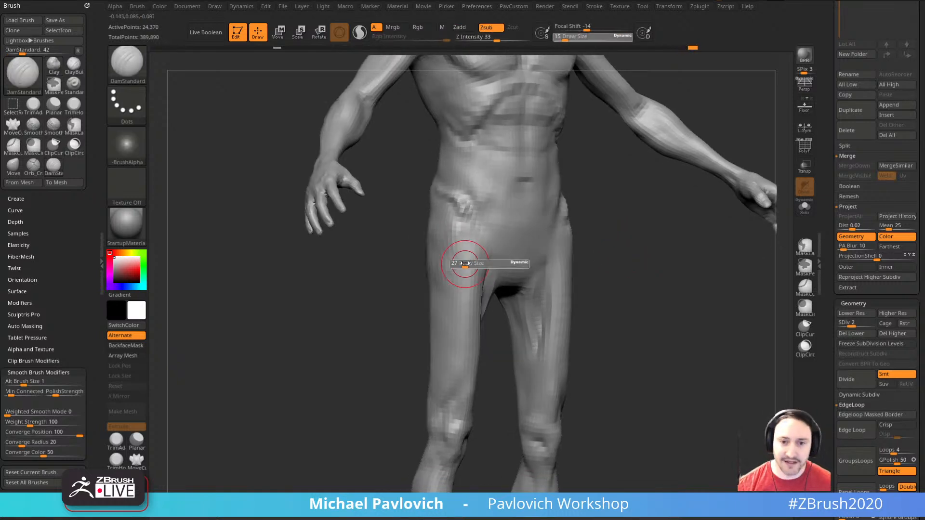
left_click_drag(461, 263, 465, 263)
mouse_move(467, 231)
left_mouse_down()
mouse_move(452, 278)
mouse_move(458, 271)
left_mouse_up()
right_click_drag(459, 325, 451, 322, "shift")
- Cut the crease between the groin and upper thigh with the DamStandard brush at Draw Size 29
key("s")
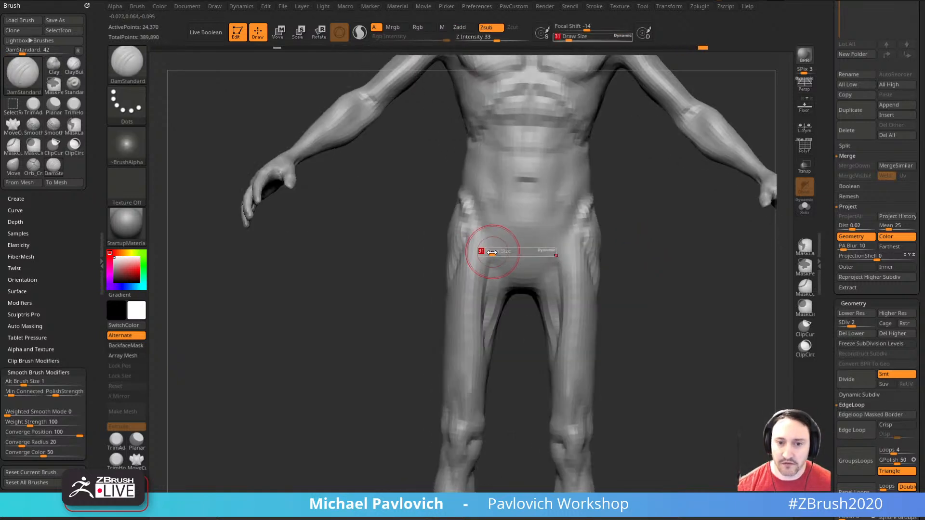
left_click_drag(482, 251, 480, 250)
left_click_drag(473, 241, 483, 267)
mouse_move(670, 313)
left_mouse_down()
mouse_move(672, 323)
mouse_move(628, 240)
mouse_move(626, 258)
left_mouse_up()
- Build up the tendon and ankle forms on the lower legs with the Clay brush at Draw Size 19
left_click_drag(608, 296, 603, 273, "alt")
left_click_drag(630, 335, 523, 290, "alt")
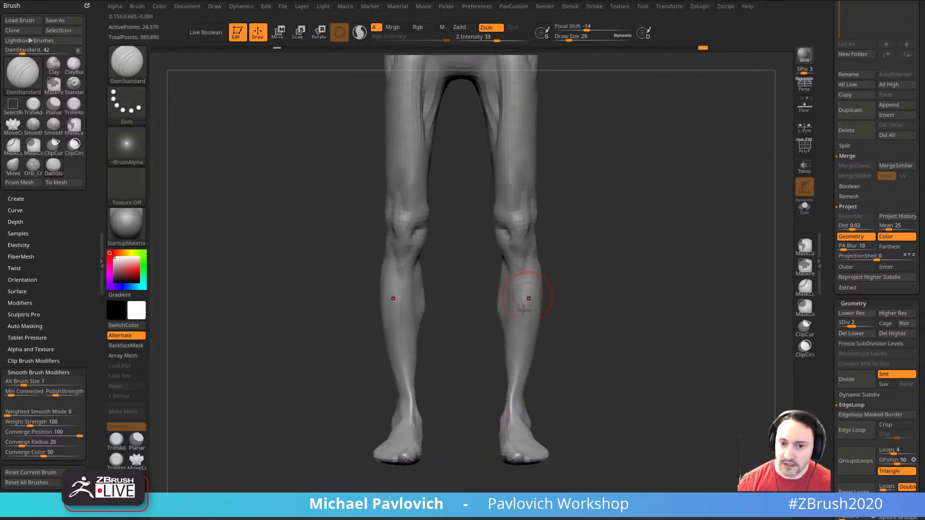
mouse_move(583, 349)
left_mouse_down("alt")
mouse_move(551, 294)
mouse_move(591, 320)
mouse_move(562, 332)
left_mouse_up("alt")
key("b")
key("c")
key("l")
key("s")
left_click_drag(517, 361, 514, 361)
left_click_drag(569, 370, 592, 370)
key("s")
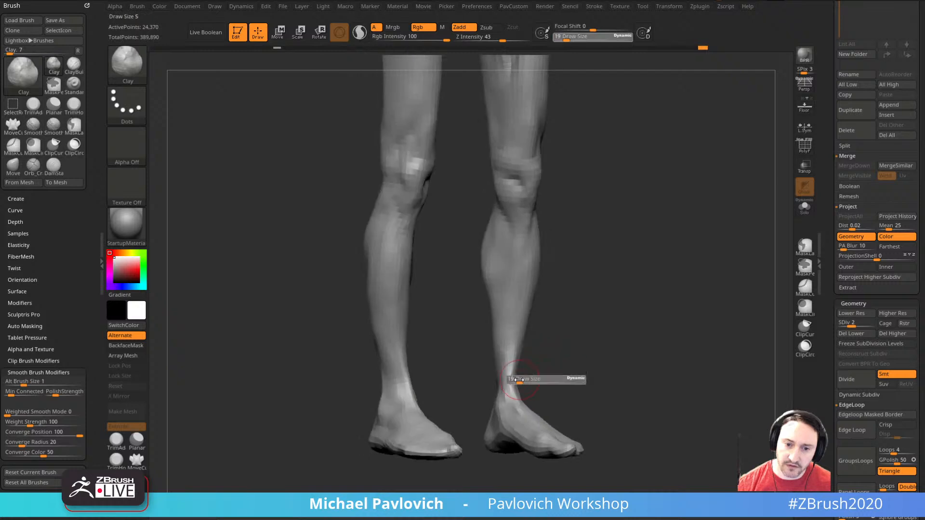
mouse_move(510, 348)
left_mouse_down()
mouse_move(512, 405)
mouse_move(512, 395)
mouse_move(526, 424)
left_mouse_up()
left_click_drag(556, 360, 621, 361)
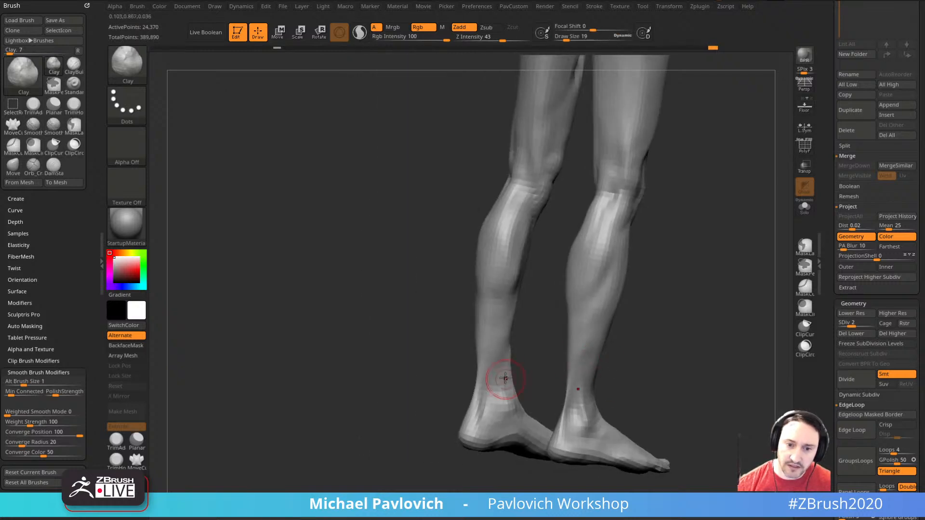
mouse_move(505, 378)
left_mouse_down()
mouse_move(495, 402)
mouse_move(482, 404)
mouse_move(477, 376)
left_mouse_up()
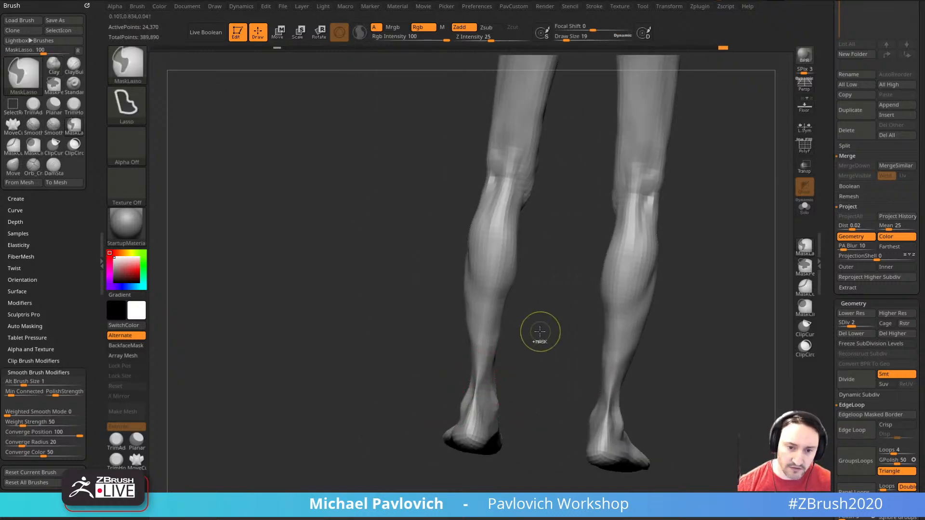
- Inflate the Achilles tendon above the heel with the Inflat brush
key("b")
key("i")
key("n")
left_click_drag(533, 337, 533, 359)
mouse_move(477, 376)
left_mouse_down()
mouse_move(475, 389)
mouse_move(479, 371)
left_mouse_up()
left_click_drag(523, 345, 559, 339)
- Reshape the back of the ankle with the Move brush at Draw Size 17
key("s")
left_click(497, 371)
key("b")
key("m")
key("v")
mouse_move(482, 385)
left_mouse_down()
mouse_move(477, 393)
mouse_move(475, 376)
left_mouse_up()
left_click_drag(535, 371, 482, 385)
left_click_drag(523, 379, 595, 367)
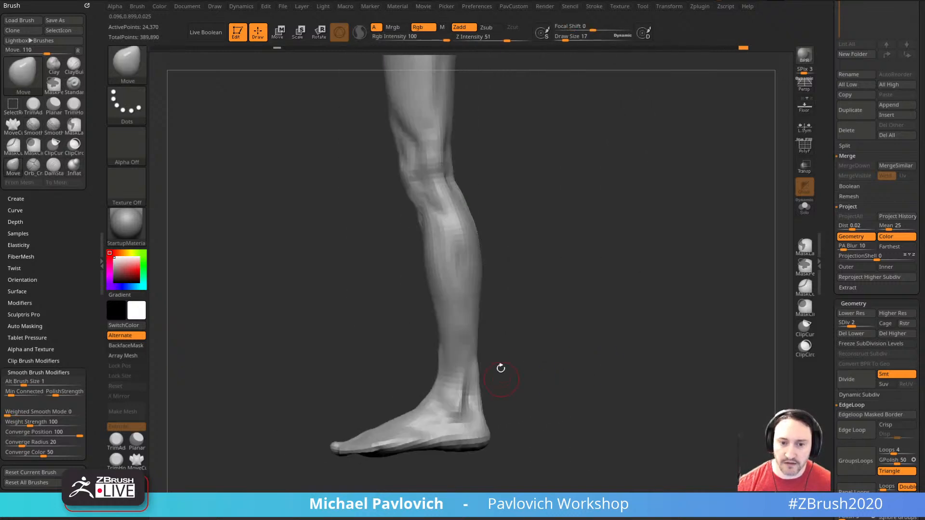
- Adjust the front profile of the lower shin with the Move brush and smooth the area above the ankle
key("s")
left_click(491, 388)
left_click_drag(449, 361, 447, 354)
mouse_move(518, 354)
left_mouse_down("alt")
mouse_move(516, 271)
mouse_move(542, 313)
left_mouse_up("alt")
key("s")
left_click(490, 351)
left_click_drag(465, 347, 465, 375, "shift")
- Build up the outer upper thigh below the buttock with the Clay brush at Draw Size 29
left_click_drag(511, 343, 576, 334)
left_click_drag(533, 297, 504, 340, "alt")
left_click_drag(562, 269, 561, 293, "alt")
key("b")
key("c")
key("l")
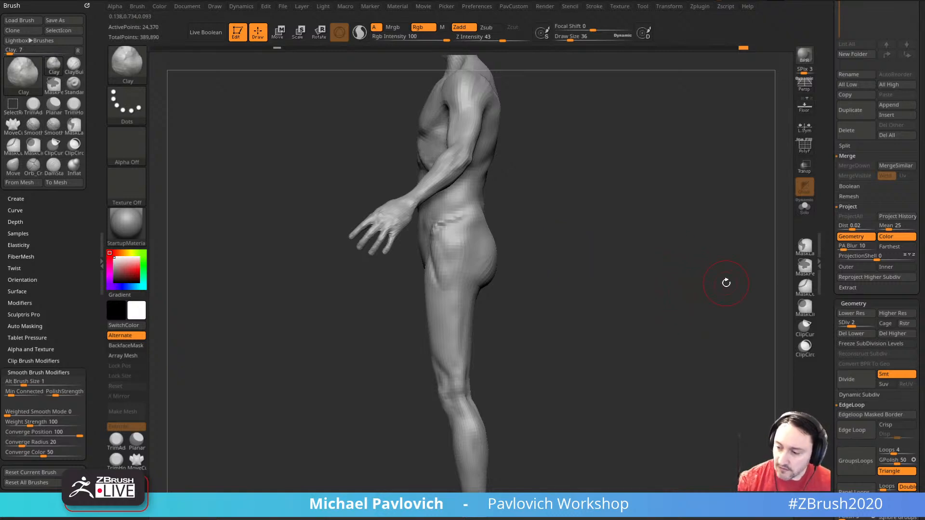
left_click_drag(702, 260, 613, 328, "shift")
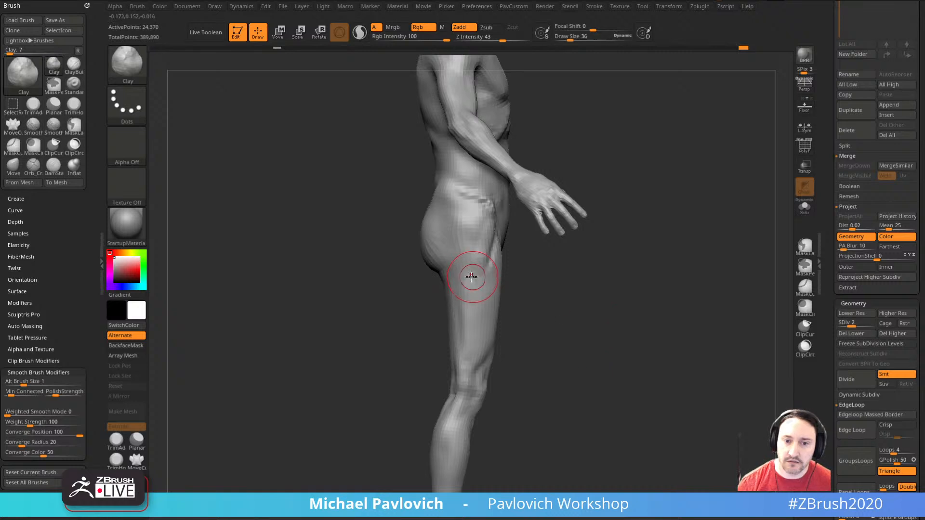
key("s")
mouse_move(471, 282)
left_mouse_down()
mouse_move(472, 262)
mouse_move(472, 301)
left_mouse_up()
mouse_move(583, 344)
left_mouse_down("alt")
mouse_move(565, 379)
mouse_move(533, 388)
mouse_move(661, 378)
mouse_move(636, 389)
mouse_move(631, 360)
left_mouse_up("alt")
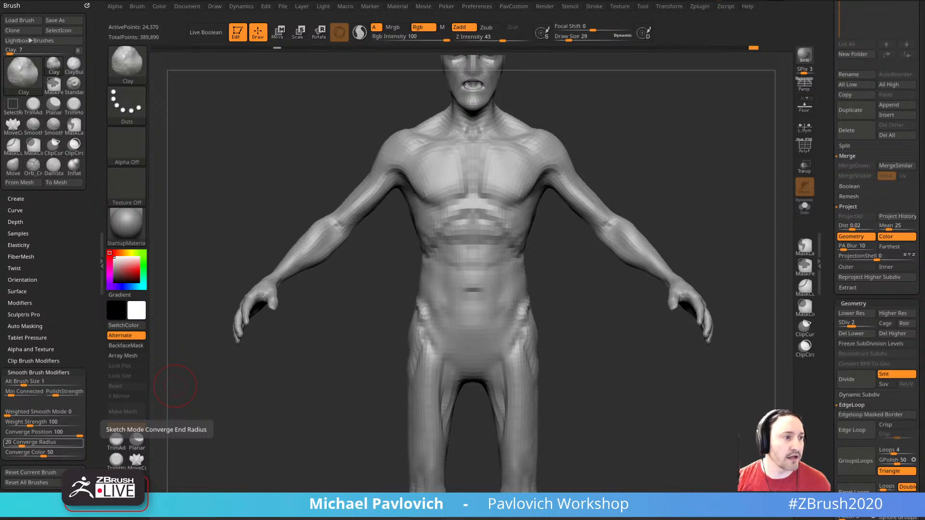
- Switch to the DamStandard brush and adjust its Draw Size for the chest
mouse_move(701, 194)
left_mouse_down()
mouse_move(675, 204)
mouse_move(702, 186)
mouse_move(699, 166)
mouse_move(683, 172)
mouse_move(706, 174)
left_mouse_up()
key("b")
key("d")
key("s")
key("s")
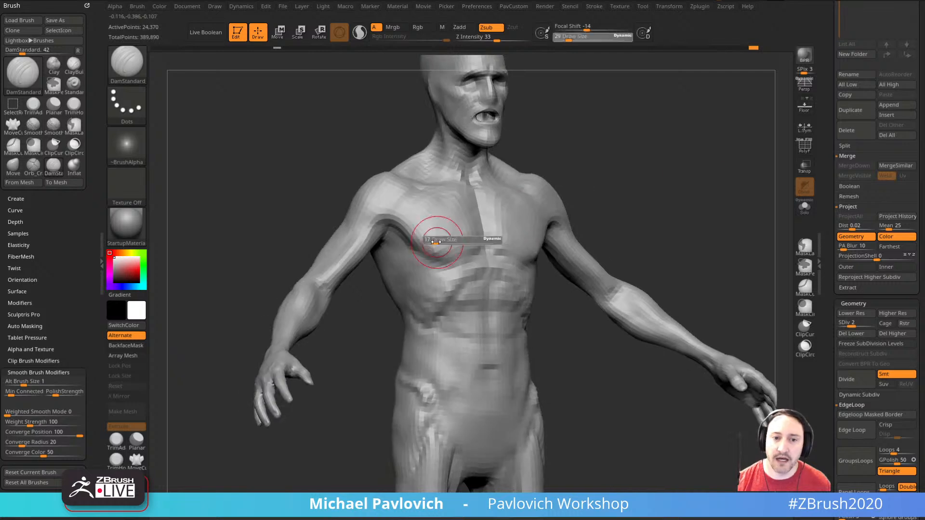
left_click_drag(438, 239, 436, 239)
- Review the torso at subdivision level 4 and return to level 2
left_click_drag(631, 180, 619, 210, "alt")
mouse_move(620, 210)
left_mouse_down()
mouse_move(595, 233)
mouse_move(675, 224)
left_mouse_up()
left_click_drag(863, 325, 873, 324)
mouse_move(717, 260)
left_mouse_down("alt")
mouse_move(714, 213)
mouse_move(631, 238)
mouse_move(729, 238)
mouse_move(727, 193)
mouse_move(739, 242)
left_mouse_up("alt")
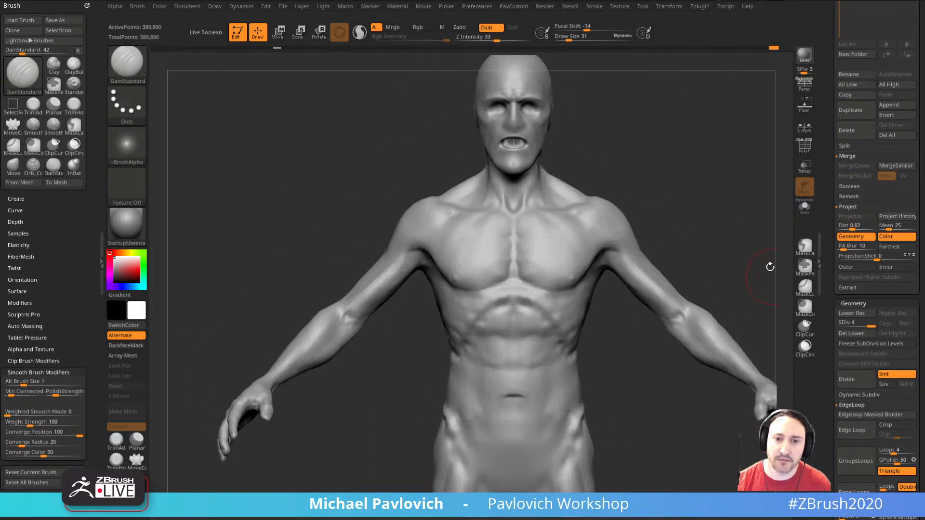
mouse_move(862, 325)
left_mouse_down()
mouse_move(841, 325)
mouse_move(862, 324)
left_mouse_up()
left_click(850, 324)
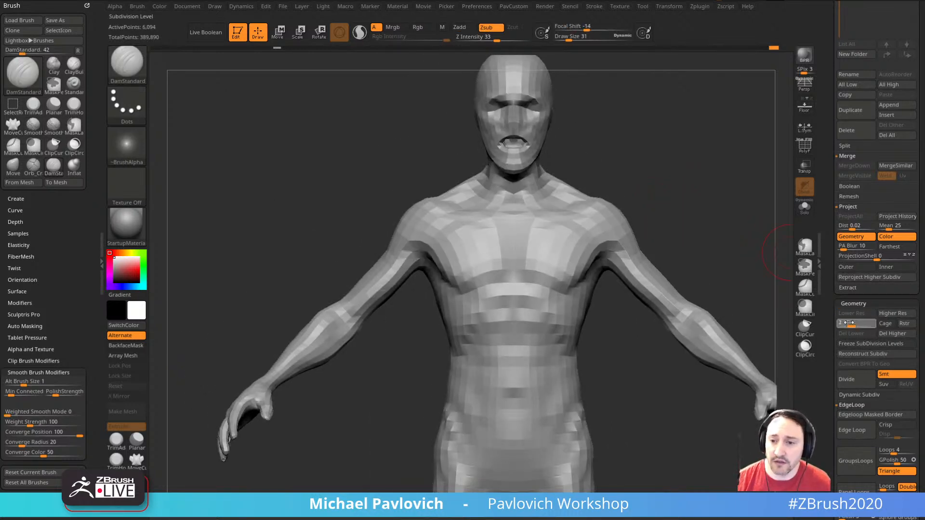
- Set the DamStandard brush's Draw Size to 19 for the neck and upper chest
mouse_move(721, 219)
left_mouse_down("alt")
mouse_move(675, 189)
mouse_move(647, 211)
left_mouse_up("alt")
key("s")
mouse_move(647, 211)
left_mouse_down("alt")
mouse_move(650, 163)
mouse_move(683, 258)
left_mouse_up("alt")
left_click_drag(683, 258, 633, 255)
left_click_drag(632, 256, 721, 244, "alt")
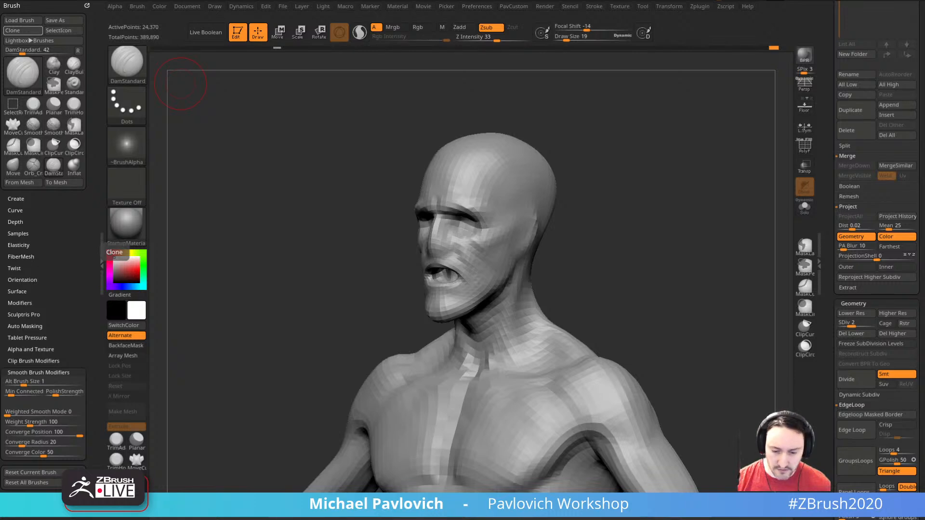
- Switch to the browser, open the "ZBrush 2021 - What's New" YouTube playlist and look through its videos
key("alt+Tab")
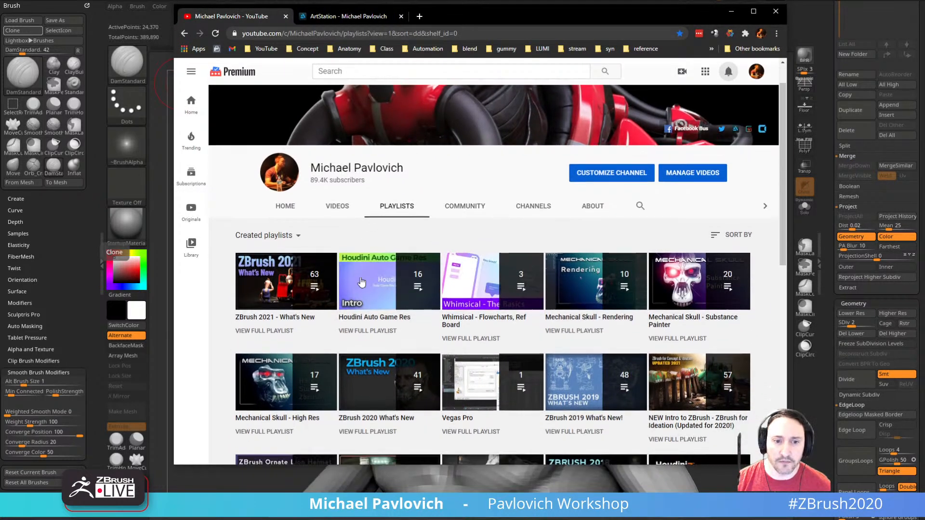
left_click(275, 321)
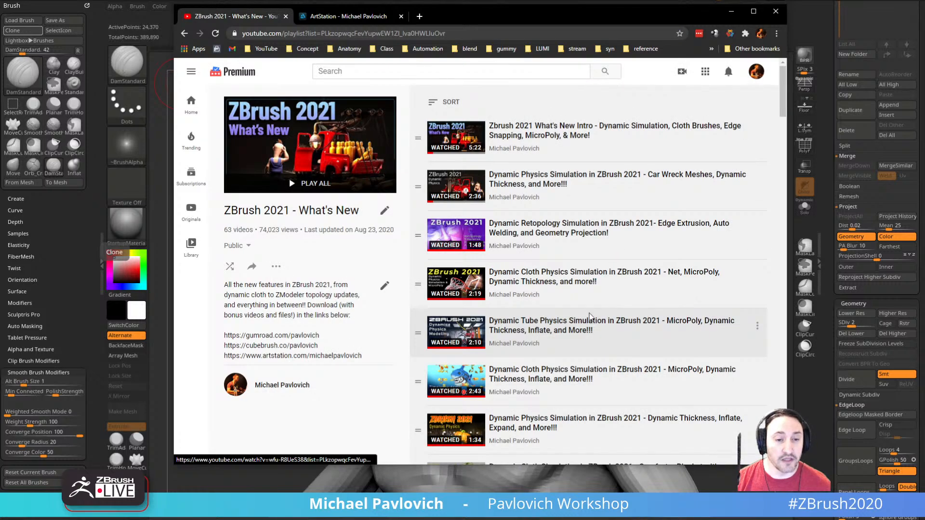
scroll(598, 334, "down", 5)
scroll(602, 342, "down", 8)
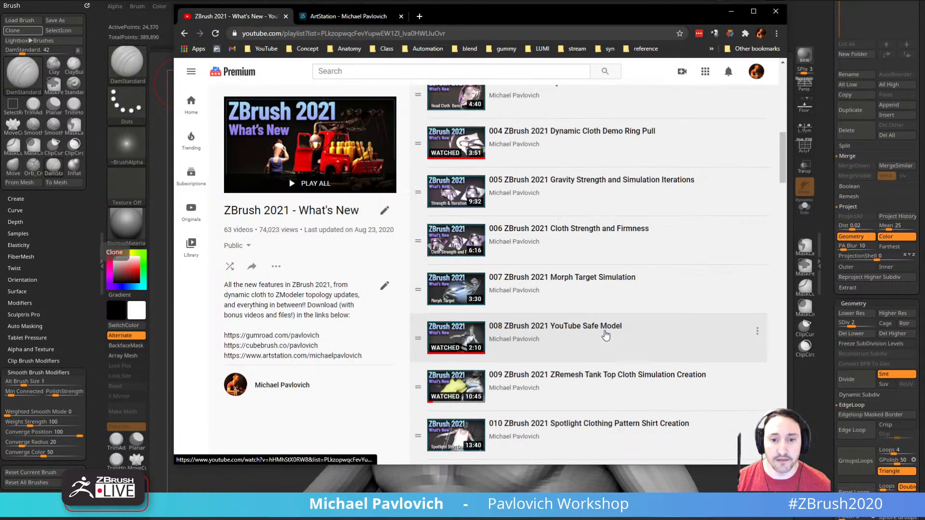
scroll(606, 335, "down", 2)
scroll(607, 335, "up", 12)
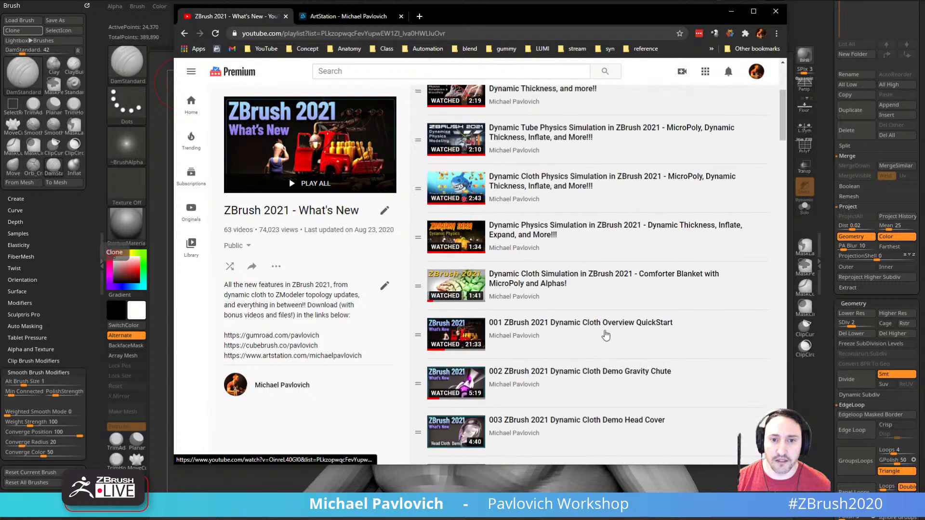
scroll(606, 334, "down", 5)
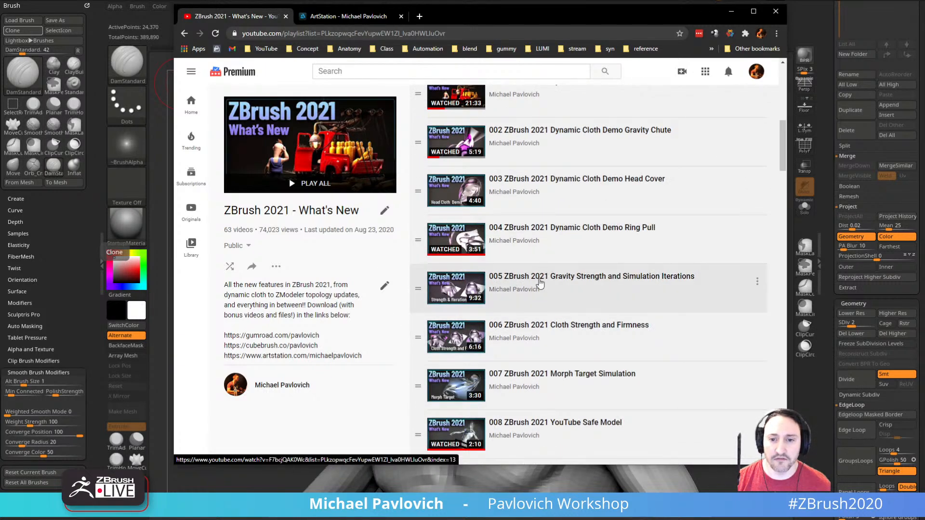
left_click(467, 32)
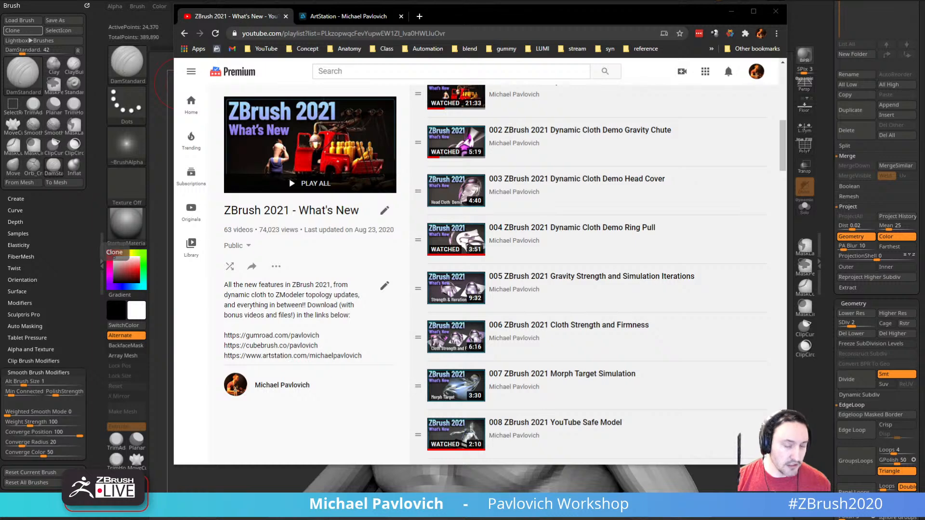
left_click_drag(452, 17, 453, 519)
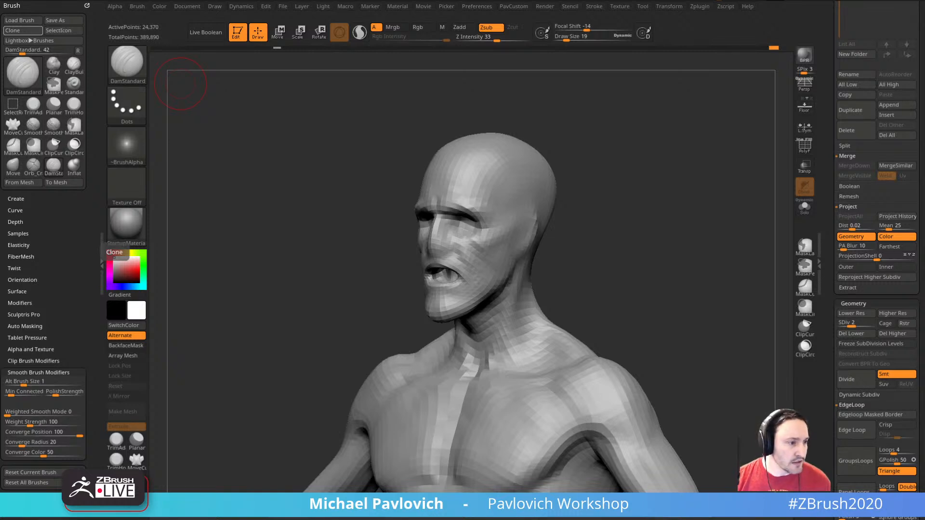
- Carve the armpit and inner upper arm grooves with the DamStandard brush at Draw Size 15
mouse_move(656, 178)
left_mouse_down("shift")
mouse_move(708, 241)
mouse_move(680, 207)
mouse_move(701, 214)
left_mouse_up("shift")
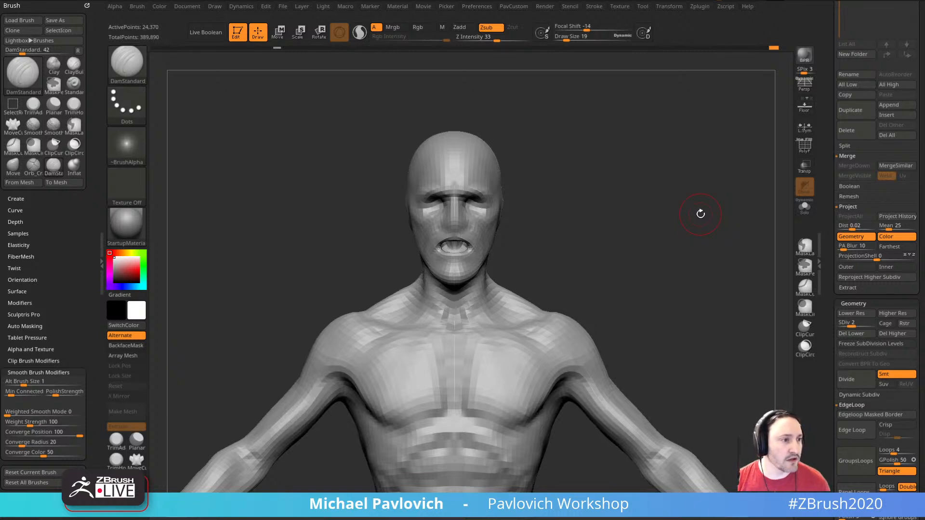
mouse_move(700, 213)
left_mouse_down()
mouse_move(665, 200)
mouse_move(626, 166)
mouse_move(673, 190)
mouse_move(673, 219)
mouse_move(659, 211)
mouse_move(499, 253)
left_mouse_up()
mouse_move(548, 230)
left_mouse_down()
mouse_move(612, 196)
mouse_move(634, 200)
mouse_move(553, 238)
mouse_move(636, 212)
mouse_move(630, 188)
mouse_move(623, 207)
mouse_move(620, 180)
mouse_move(554, 292)
mouse_move(552, 333)
left_mouse_up()
right_click_drag(554, 337, 552, 327)
key("s")
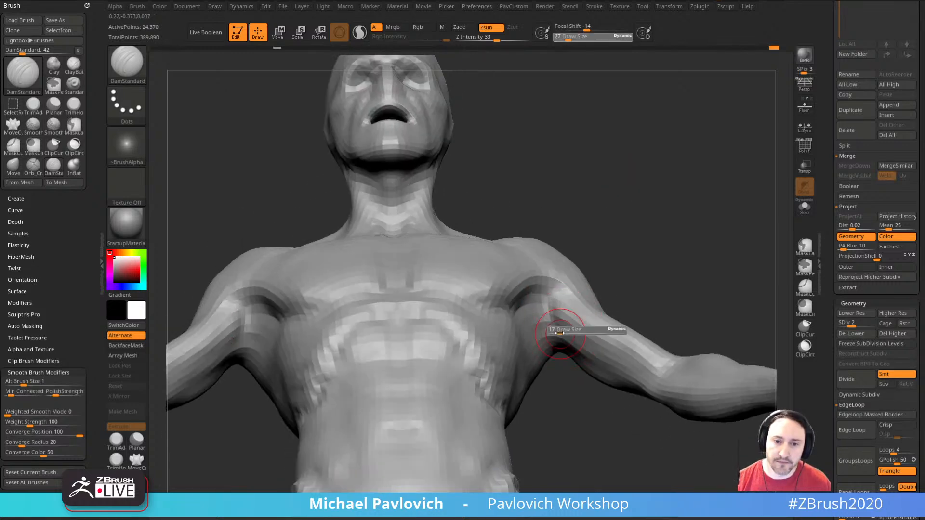
left_click_drag(553, 328, 550, 328)
left_click_drag(540, 295, 541, 322)
right_click_drag(547, 332, 575, 339)
left_click_drag(561, 285, 559, 340)
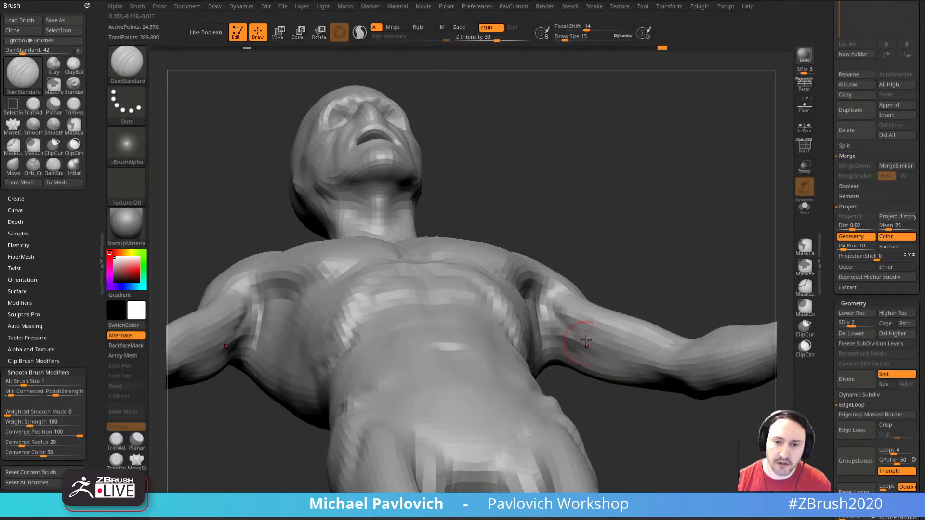
left_click_drag(637, 268, 622, 279)
left_click_drag(554, 314, 603, 347)
- Set the DamStandard brush's Draw Size to 19 for the full figure
mouse_move(607, 337)
right_mouse_down()
mouse_move(649, 306)
mouse_move(605, 304)
mouse_move(671, 302)
mouse_move(632, 274)
right_mouse_up()
mouse_move(632, 274)
right_mouse_down()
mouse_move(663, 270)
mouse_move(654, 287)
right_mouse_up()
key("s")
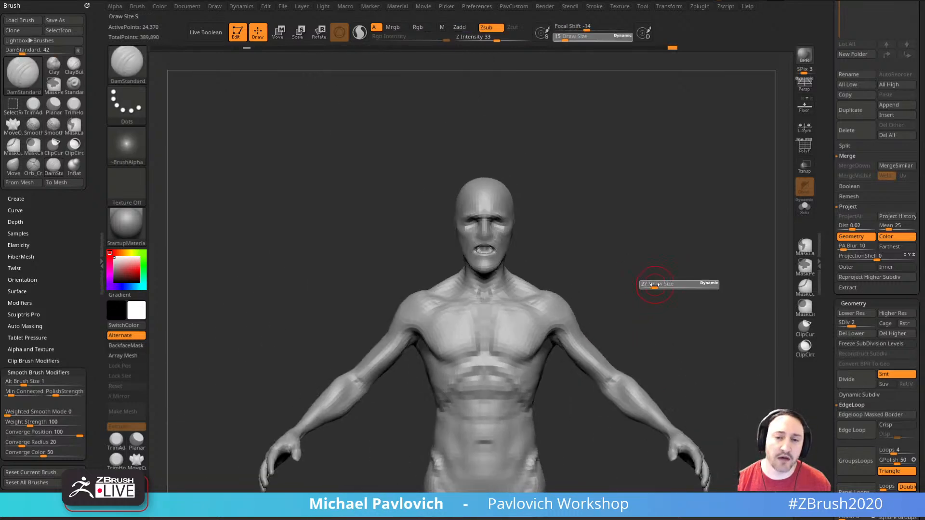
left_click_drag(651, 288, 654, 287)
right_click_drag(661, 286, 642, 222)
right_click_drag(676, 298, 552, 239, "alt")
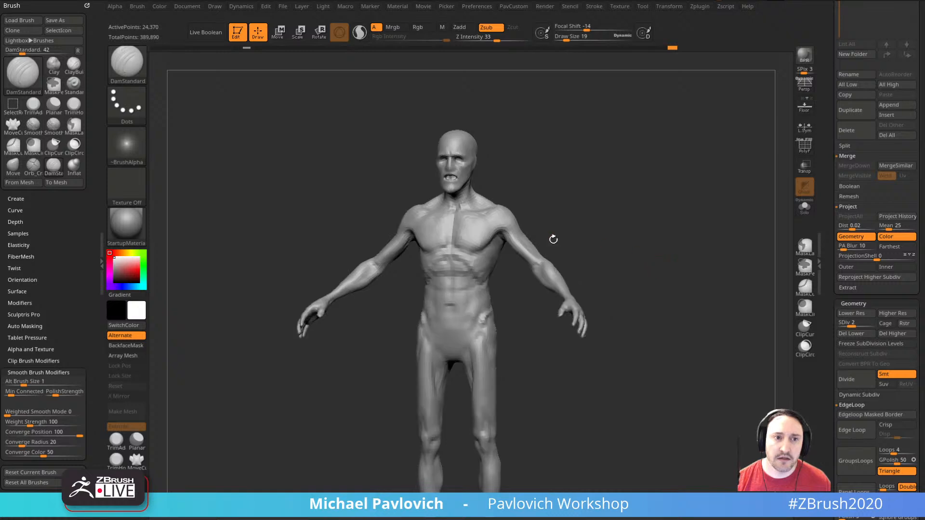
- Turn on perspective and examine the figure with the 50 mm camera focal length
left_click(804, 83)
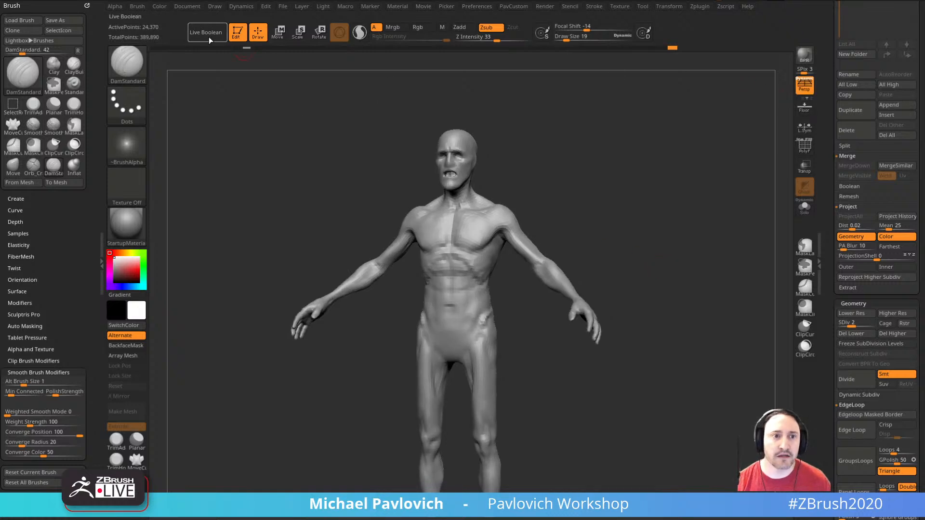
left_click(210, 6)
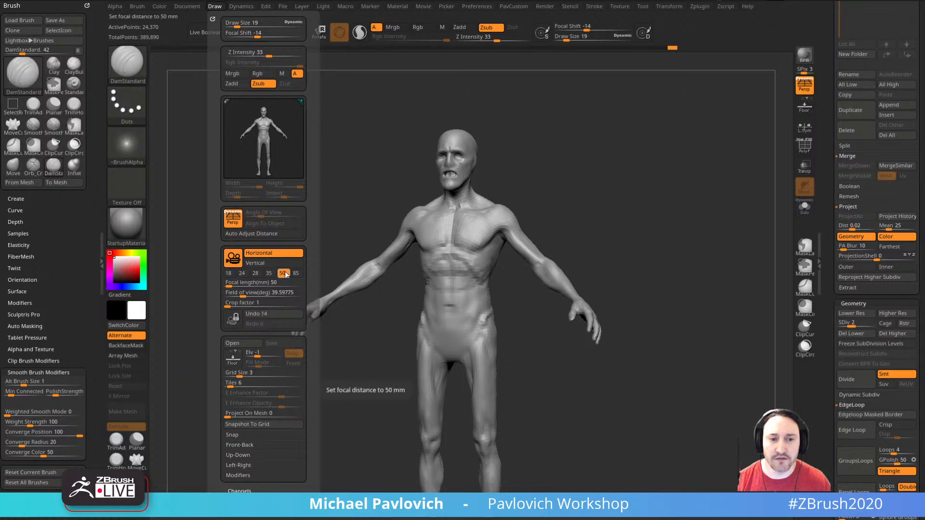
mouse_move(669, 270)
right_mouse_down()
mouse_move(680, 280)
mouse_move(679, 262)
mouse_move(695, 287)
right_mouse_up()
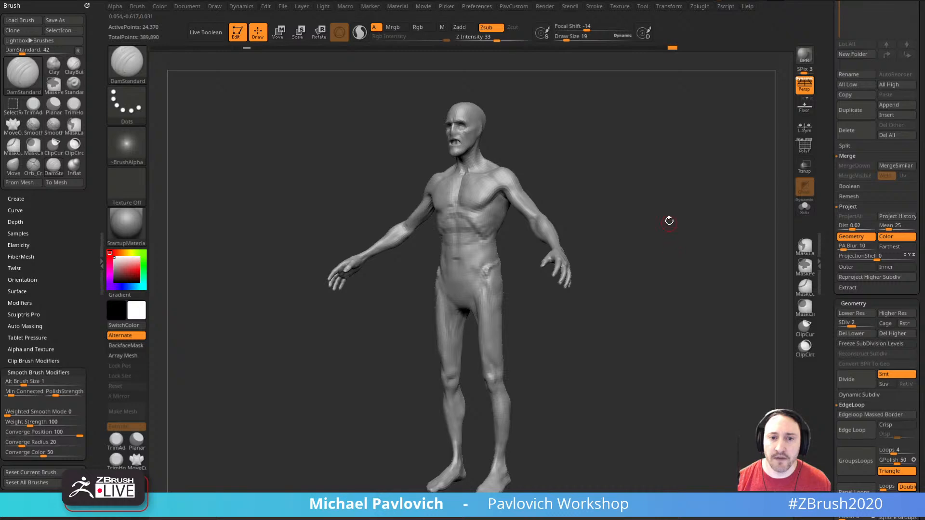
- Set the DamStandard brush's Draw Size to 2 for close work on the face
mouse_move(669, 220)
right_mouse_down("ctrl")
mouse_move(605, 126)
mouse_move(663, 155)
mouse_move(799, 343)
mouse_move(656, 239)
right_mouse_up("ctrl")
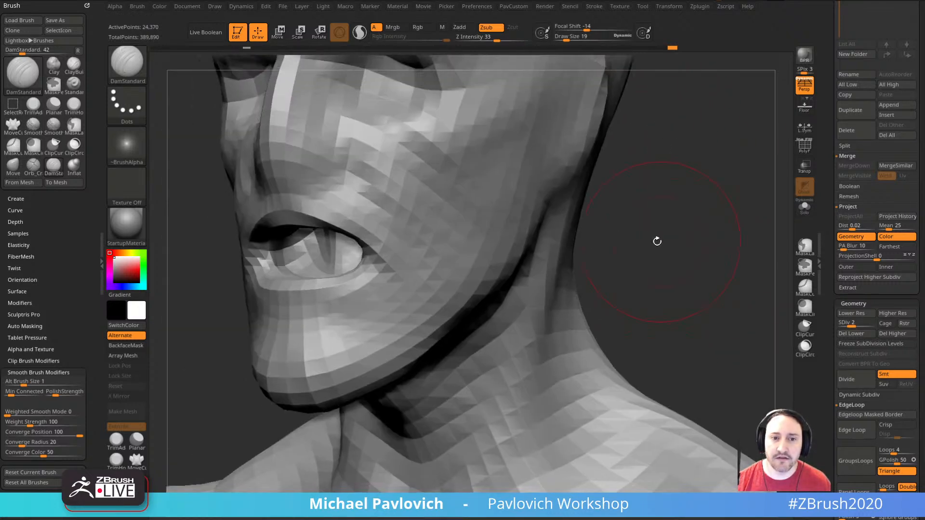
key("s")
left_click_drag(657, 240, 649, 241)
right_click_drag(662, 245, 702, 292)
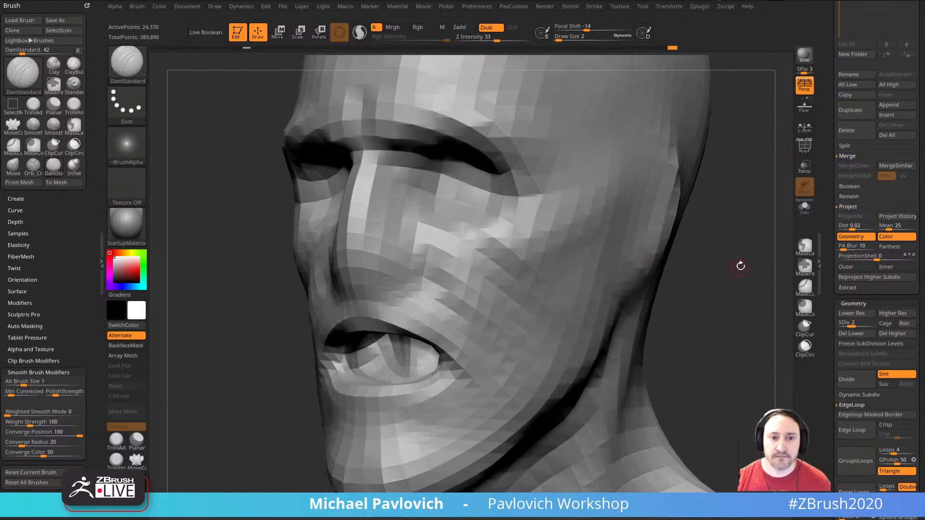
- Turn off perspective and set the Standard brush's Draw Size to 4 for the head
key("p")
mouse_move(724, 277)
left_mouse_down("alt")
mouse_move(695, 245)
mouse_move(722, 274)
left_mouse_up("alt")
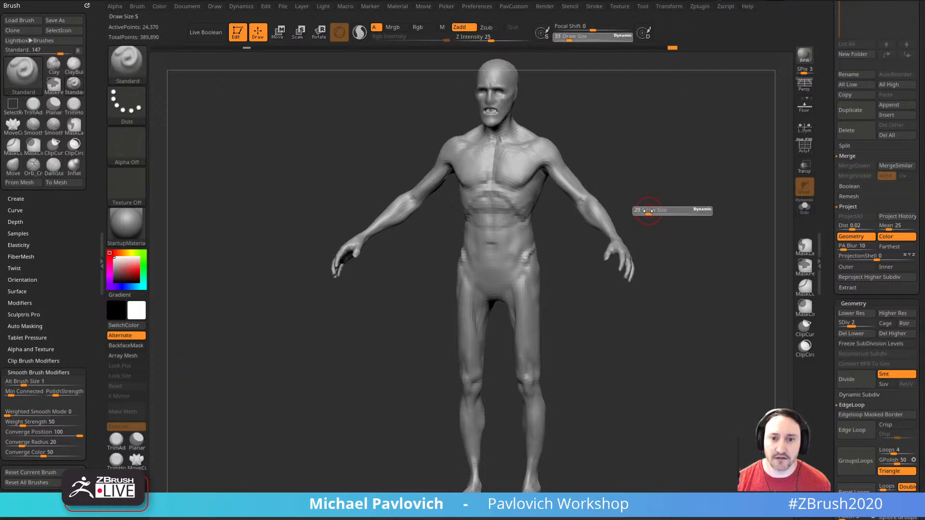
left_click_drag(563, 236, 718, 114)
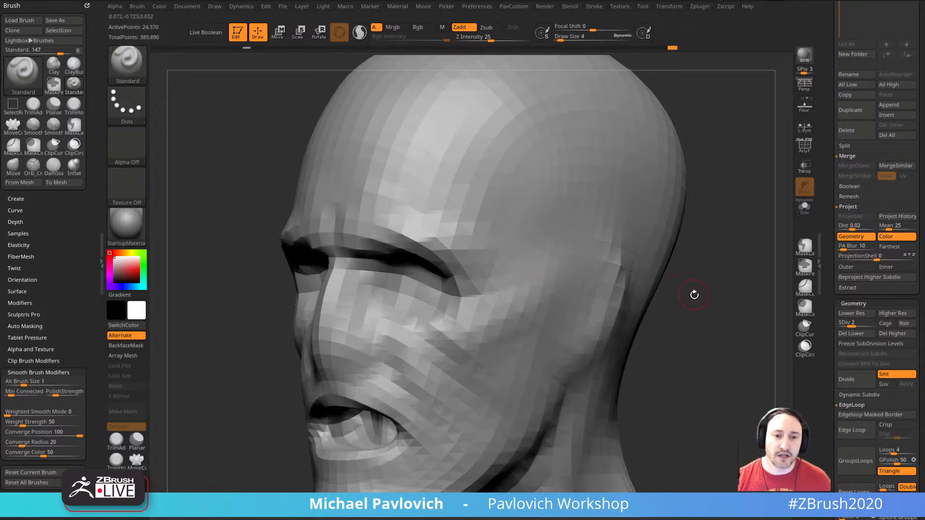
- Compare the full figure and the head with perspective on and off
left_click_drag(694, 295, 599, 284)
key("f")
mouse_move(681, 281)
left_mouse_down()
mouse_move(704, 277)
mouse_move(672, 279)
mouse_move(698, 267)
mouse_move(667, 270)
mouse_move(723, 267)
mouse_move(713, 297)
mouse_move(686, 271)
mouse_move(695, 269)
mouse_move(685, 270)
mouse_move(687, 318)
left_mouse_up()
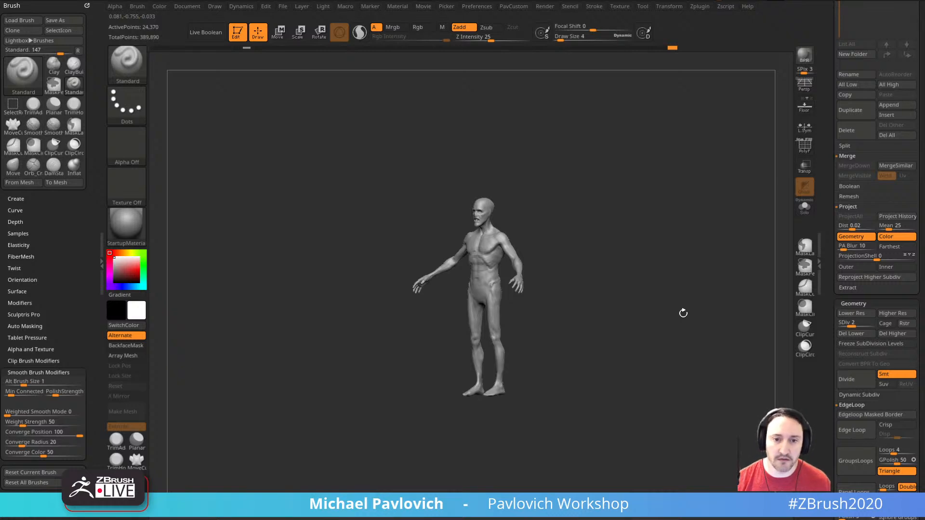
key("p")
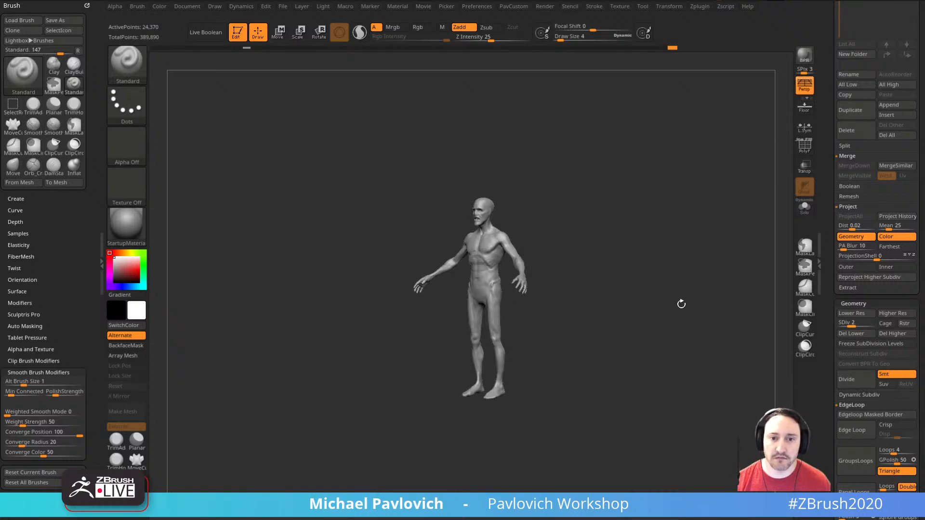
key("p")
left_click_drag(793, 166, 698, 244, "shift")
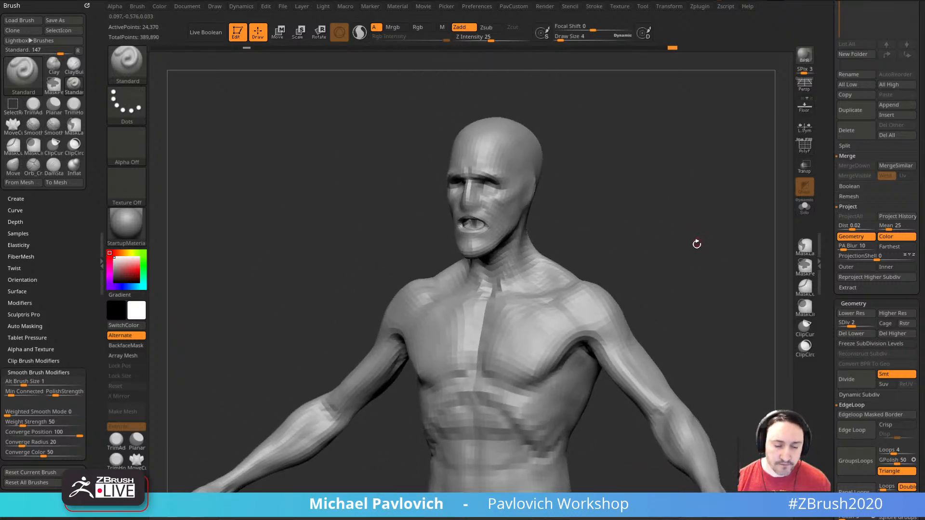
left_click_drag(732, 159, 675, 363)
key("p")
key("p")
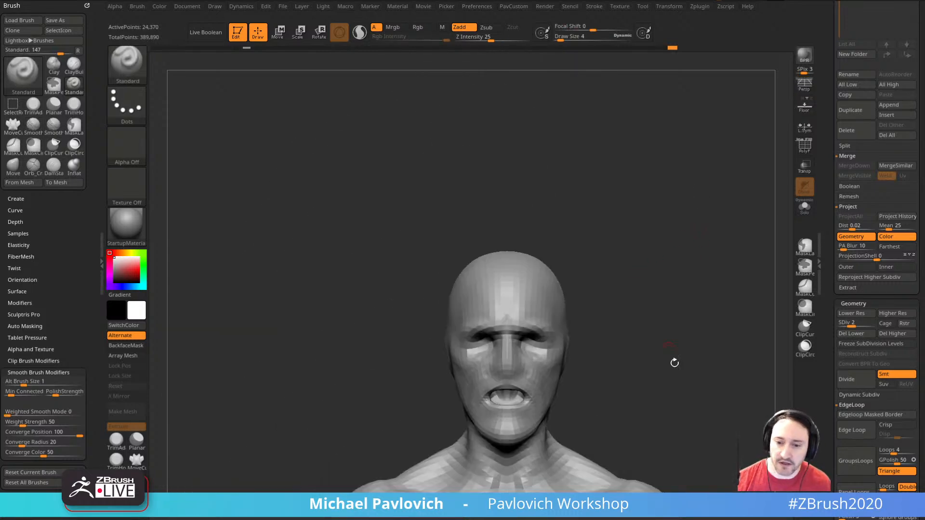
- Smooth the shoulders and upper chest at Draw Size 31, and raise the body to subdivision level 3
mouse_move(664, 255)
left_mouse_down()
mouse_move(682, 244)
mouse_move(675, 181)
mouse_move(727, 264)
mouse_move(713, 171)
mouse_move(718, 193)
mouse_move(660, 232)
left_mouse_up()
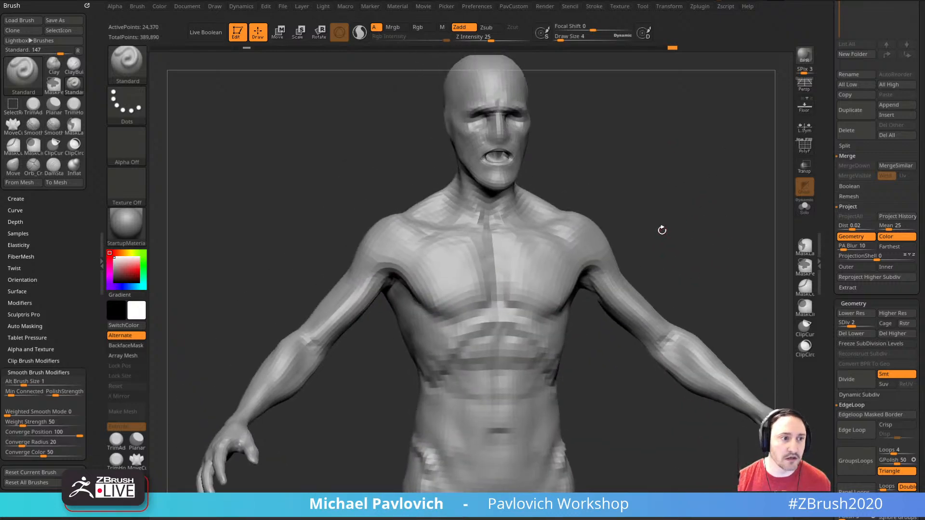
key("shift")
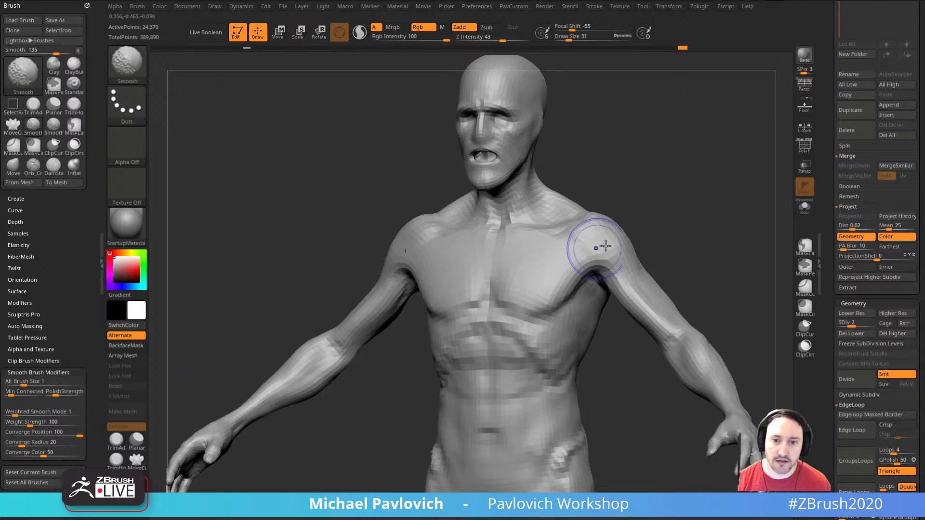
mouse_move(595, 244)
left_mouse_down()
mouse_move(671, 241)
mouse_move(515, 248)
left_mouse_up()
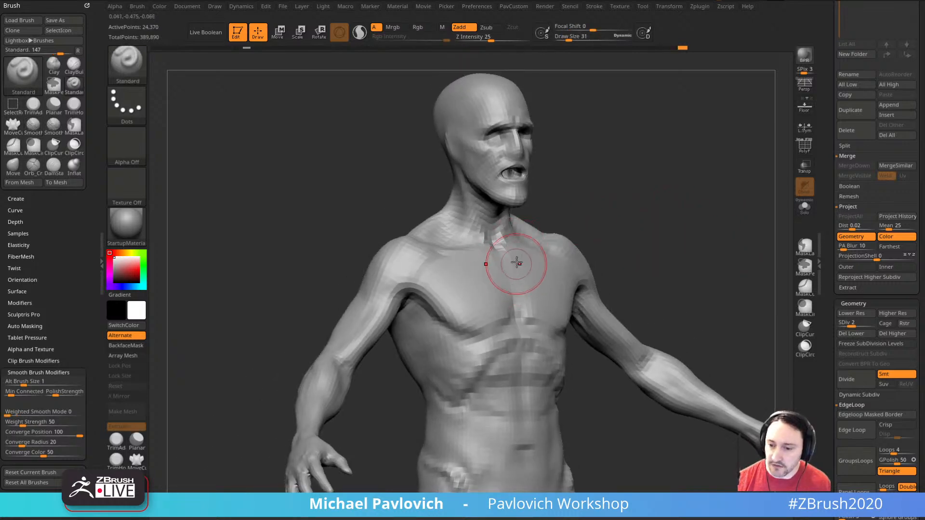
mouse_move(654, 238)
left_mouse_down()
mouse_move(717, 208)
mouse_move(670, 212)
mouse_move(669, 200)
left_mouse_up()
key("shift")
key("d")
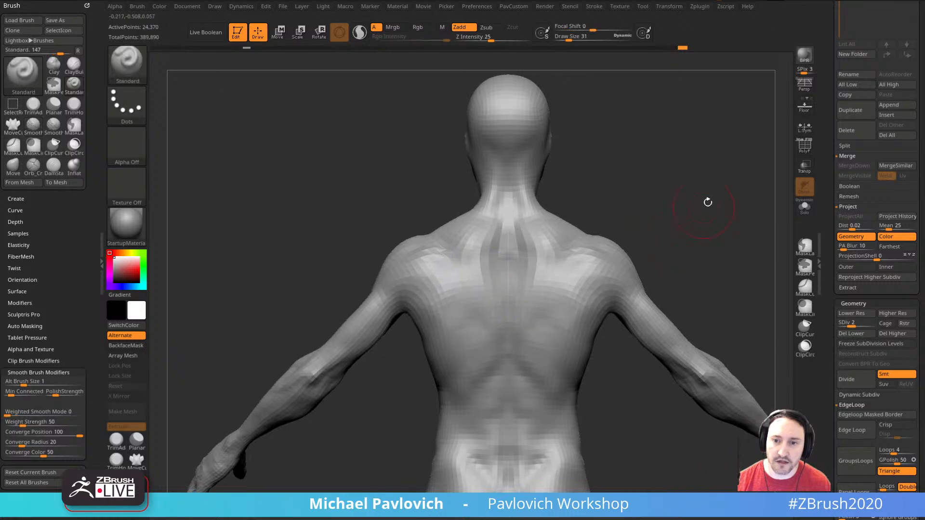
- Smooth the upper back between the neck and shoulder blades at a Draw Size of about 17
left_click_drag(675, 214, 673, 240, "alt")
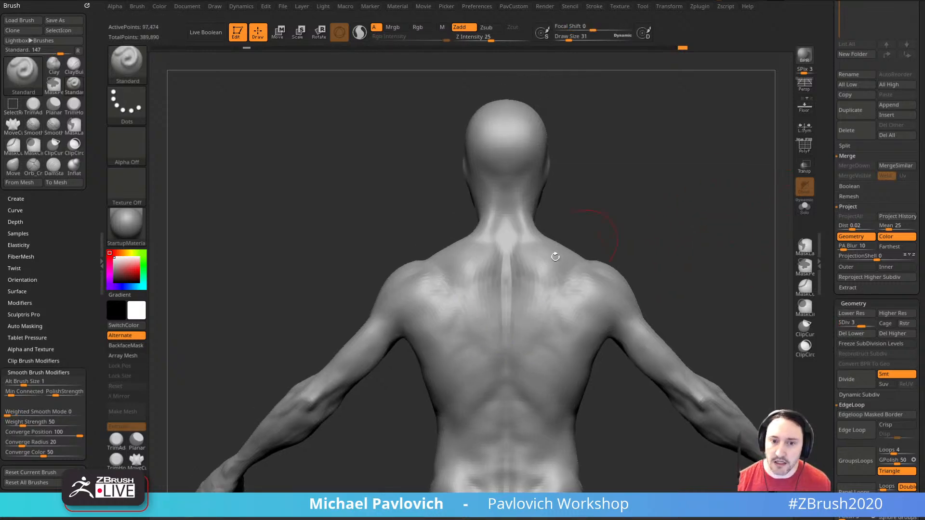
left_click_drag(469, 273, 479, 255, "shift")
mouse_move(476, 261)
right_mouse_down()
mouse_move(479, 244)
mouse_move(531, 252)
right_mouse_up()
key("[")
left_click_drag(530, 252, 479, 299, "shift")
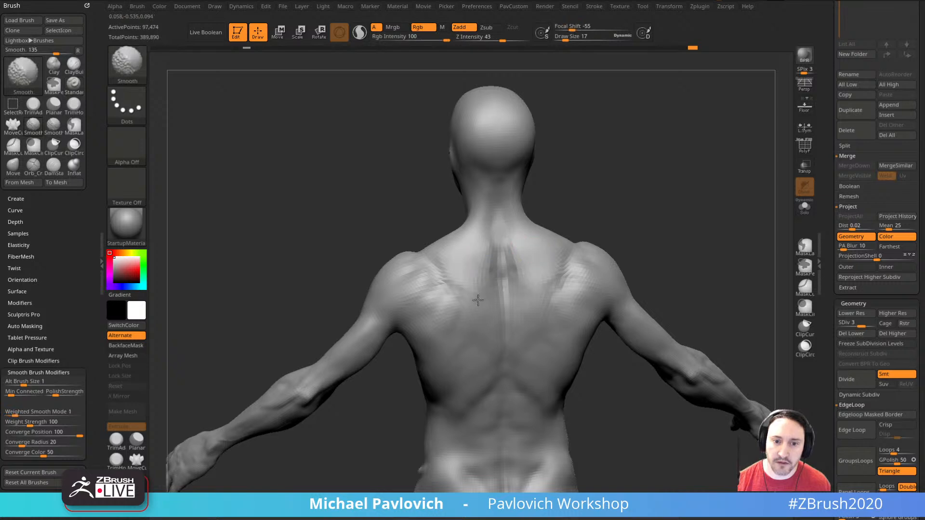
mouse_move(628, 199)
left_mouse_down("shift")
mouse_move(634, 192)
mouse_move(623, 171)
left_mouse_up("shift")
- Build up the prominent vertebra at the base of the neck with the Clay brush, reducing Draw Size to 9
key("b")
key("c")
key("l")
right_click_drag(596, 196, 502, 244)
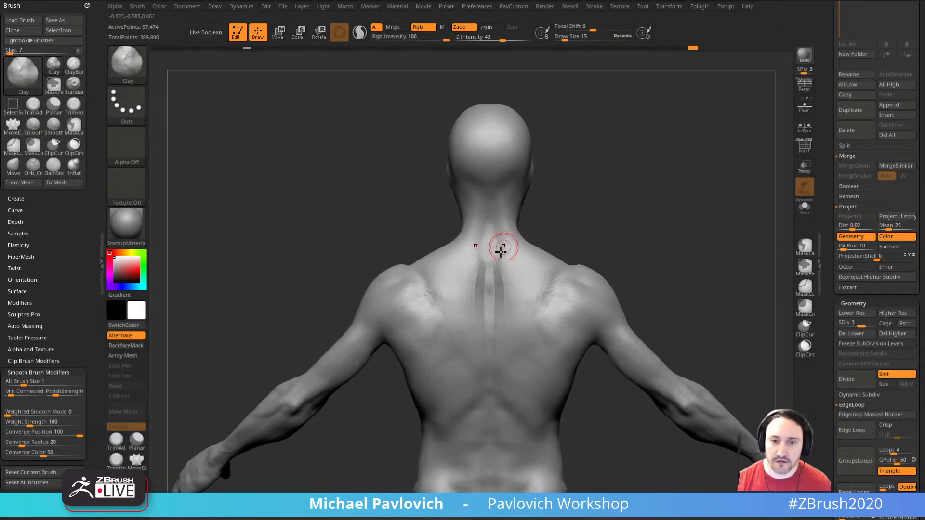
left_click_drag(502, 243, 488, 254)
mouse_move(496, 273)
right_mouse_down()
mouse_move(643, 200)
mouse_move(573, 212)
mouse_move(580, 200)
right_mouse_up()
key("[")
mouse_move(490, 239)
left_mouse_down()
mouse_move(477, 261)
mouse_move(464, 246)
left_mouse_up()
- Smooth the mid back and shape the muscles around the shoulder blades with the Clay brush at Draw Size 15
right_click_drag(655, 195, 647, 154, "alt")
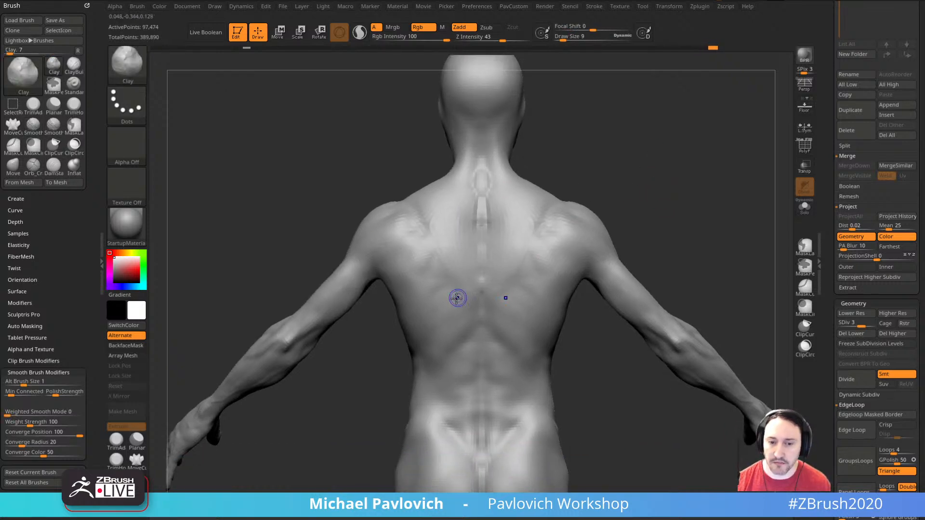
mouse_move(428, 291)
left_mouse_down("shift")
mouse_move(409, 303)
mouse_move(427, 349)
left_mouse_up("shift")
right_click_drag(643, 227, 554, 228)
key("s")
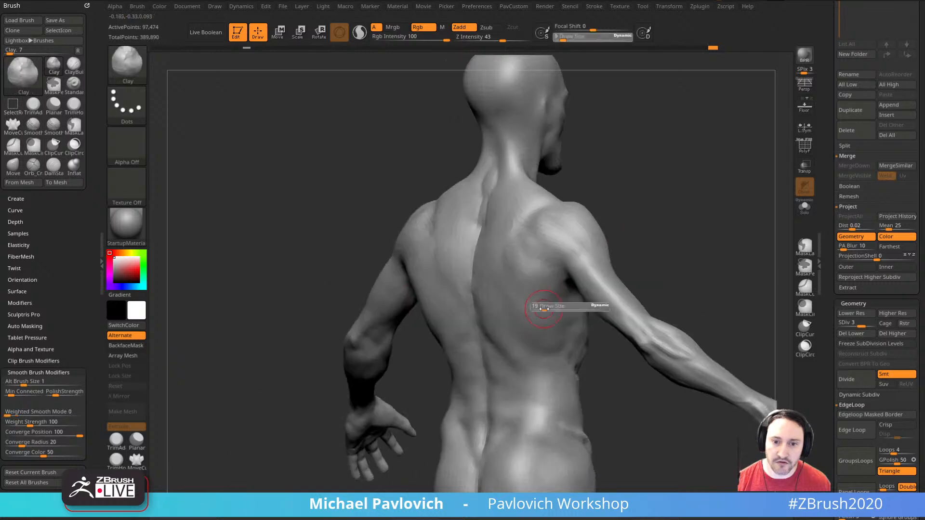
left_click_drag(537, 314, 521, 321)
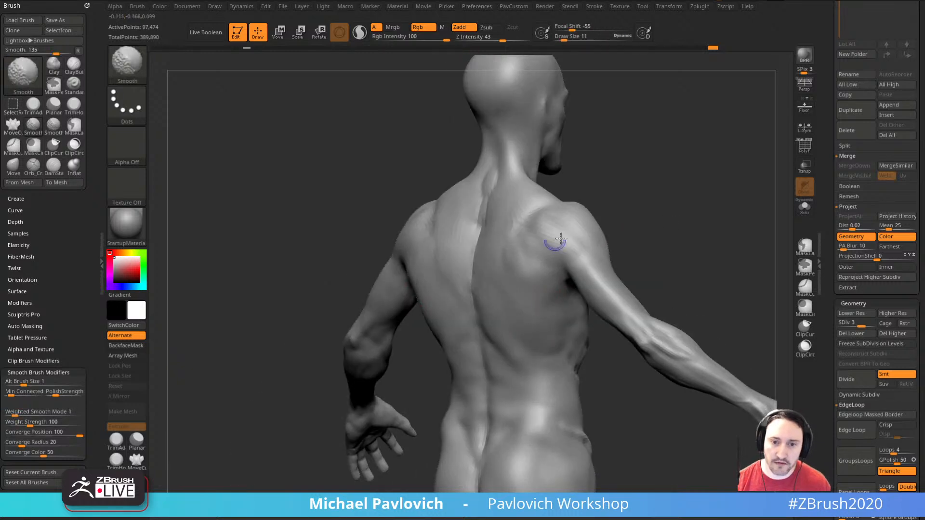
mouse_move(605, 219)
right_mouse_down()
mouse_move(649, 215)
mouse_move(617, 209)
right_mouse_up()
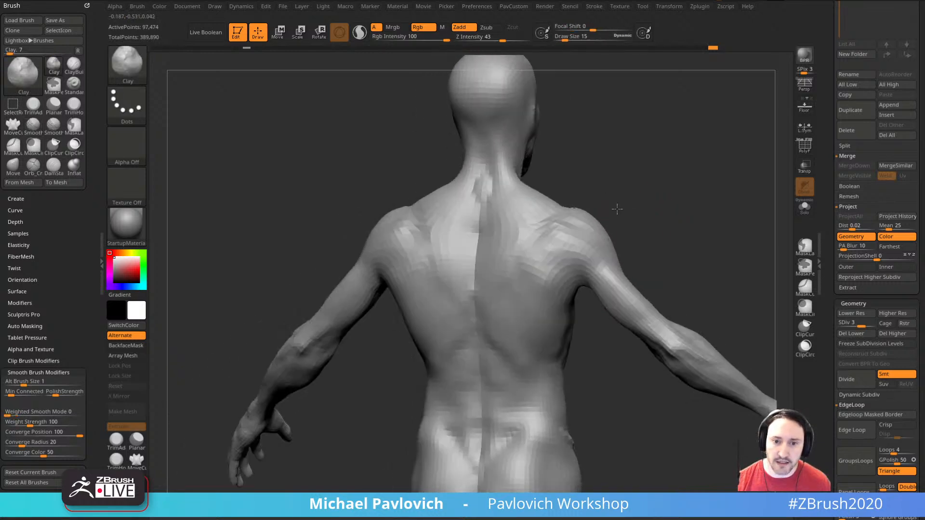
mouse_move(553, 260)
left_mouse_down("shift")
mouse_move(537, 264)
mouse_move(549, 269)
left_mouse_up("shift")
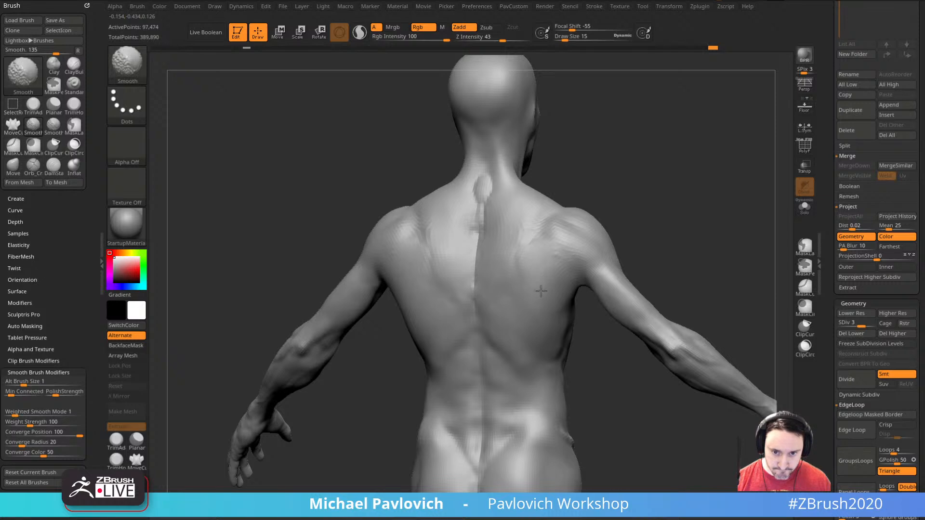
right_click_drag(600, 212, 694, 184)
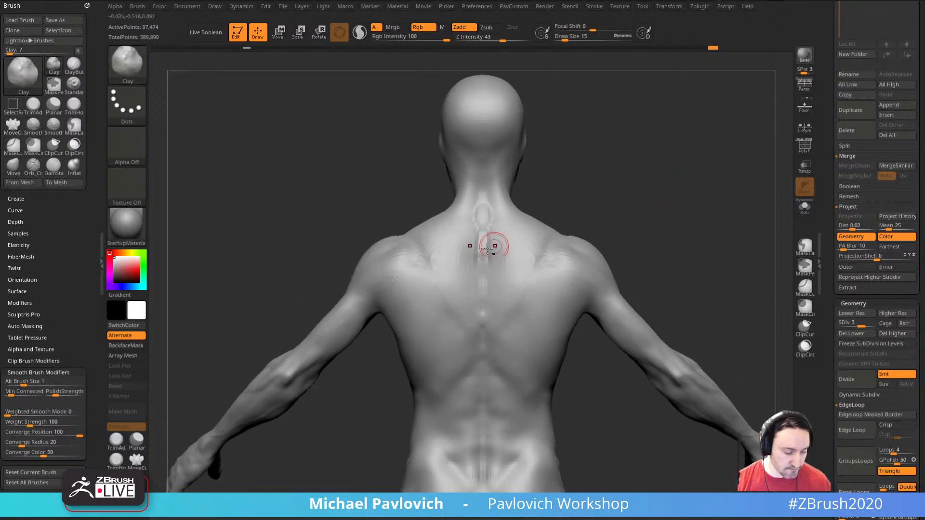
- Raise ridges along the inner edges of the shoulder blades with the Standard brush at Draw Size 9
key("b")
key("s")
key("t")
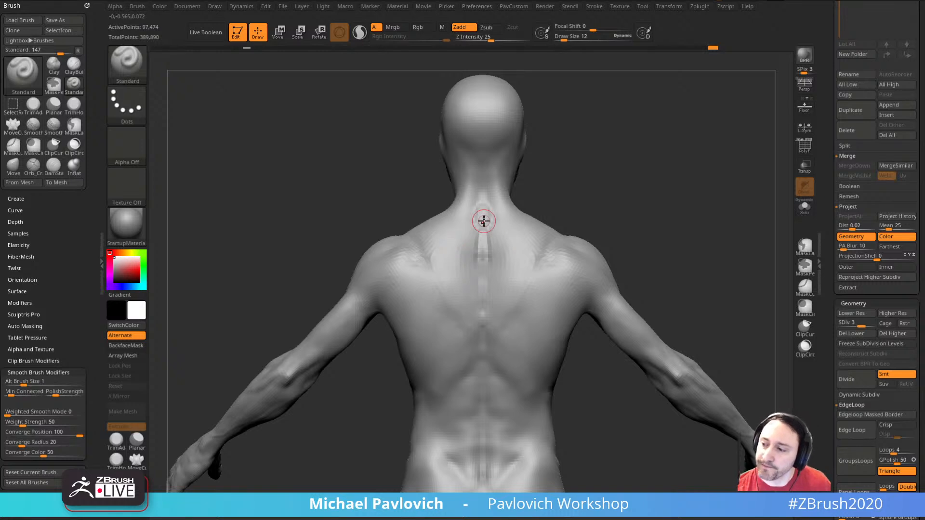
key("bracketleft")
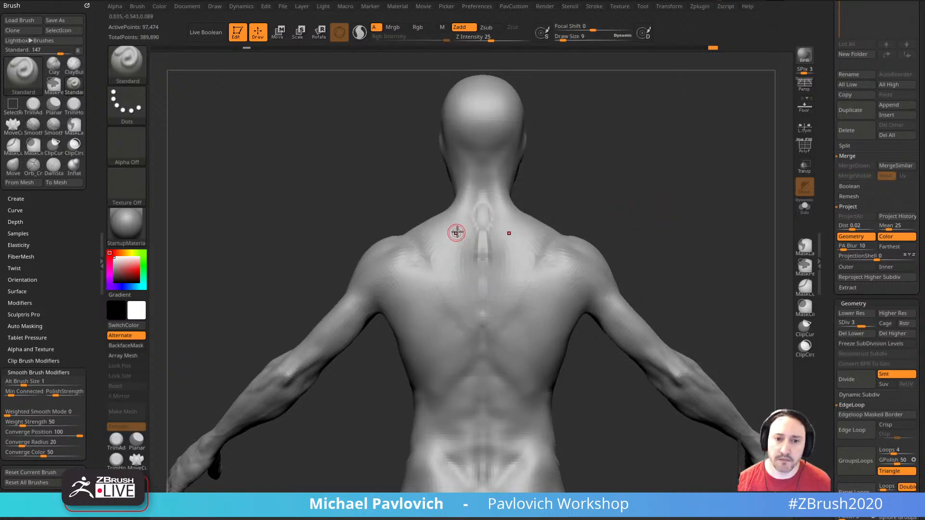
right_click_drag(473, 244, 438, 258)
left_click_drag(450, 229, 451, 289)
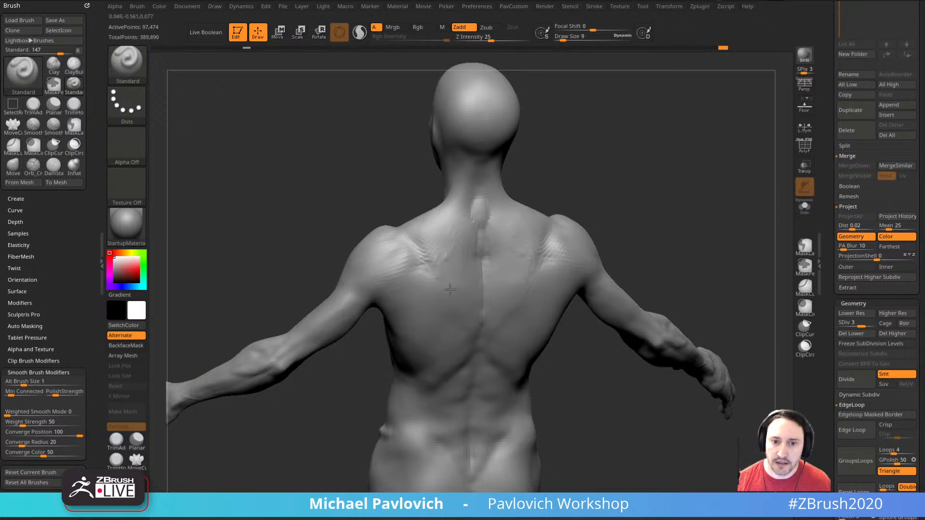
right_click_drag(534, 225, 572, 201, "shift")
left_click_drag(443, 304, 442, 315)
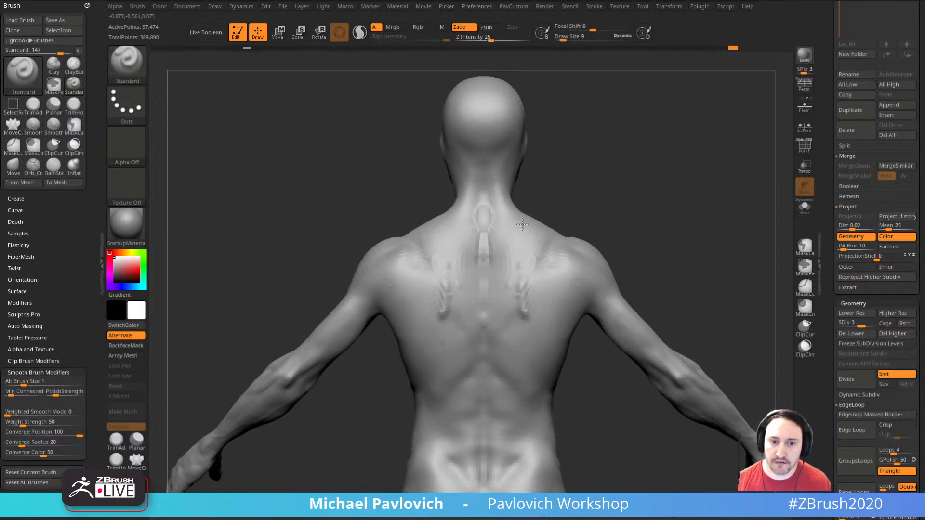
- Extend the shoulder-blade ridges downward and curve them outward around the lower tips
right_click_drag(523, 223, 549, 202)
mouse_move(453, 277)
left_mouse_down()
mouse_move(443, 325)
mouse_move(432, 325)
left_mouse_up()
right_click_drag(602, 233, 681, 209)
mouse_move(502, 304)
left_mouse_down()
mouse_move(507, 327)
mouse_move(523, 332)
left_mouse_up()
right_click_drag(629, 247, 615, 220)
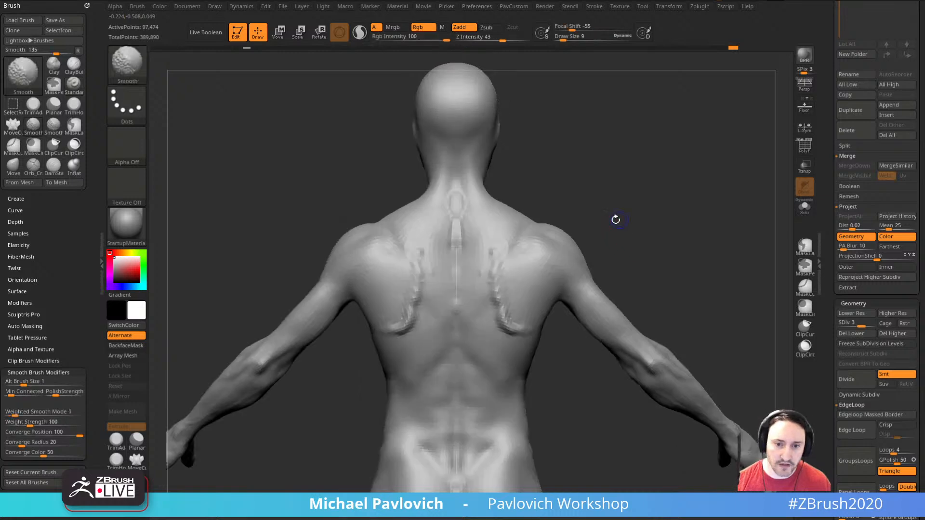
- Fill beside the shoulder-blade ridges with the Clay brush and smooth the upper ends of the ridges
key("b")
key("c")
key("l")
key("s")
left_click_drag(511, 272, 505, 279)
right_click_drag(507, 279, 541, 265)
right_click_drag(630, 263, 492, 260, "shift")
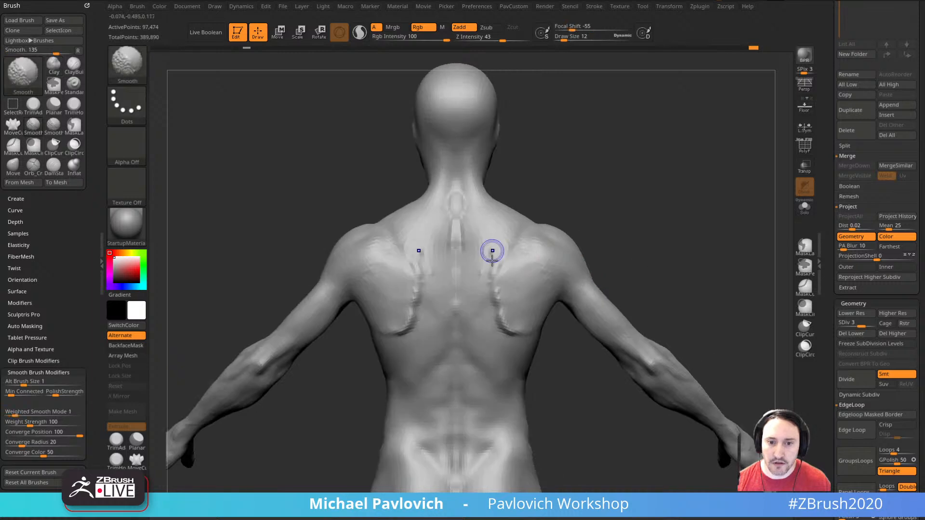
left_click_drag(492, 260, 492, 270, "shift")
- Carve a crease along the inner edges of the shoulder blades with the DamStandard brush at Draw Size 21
right_click_drag(614, 212, 622, 211, "alt")
key("b")
key("d")
key("s")
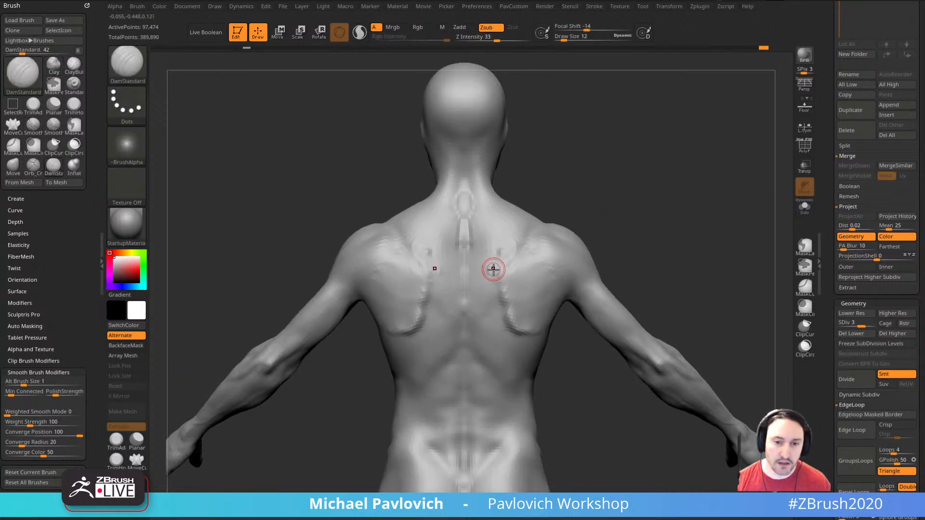
key("s")
left_click_drag(494, 266, 514, 333)
right_click_drag(550, 328, 522, 311)
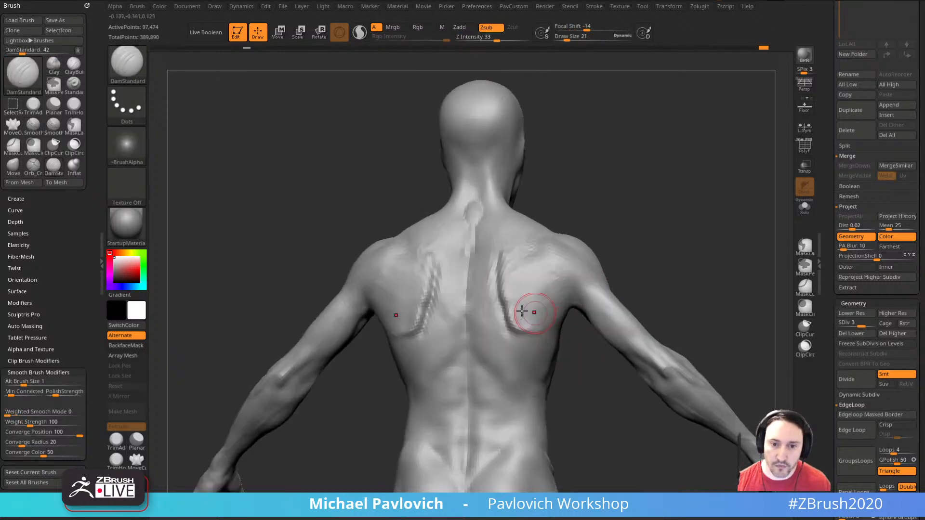
- Build up the inner and lower borders of the shoulder blades with the Standard brush at Draw Size 12
key("b")
key("s")
key("t")
left_click_drag(509, 285, 531, 332)
right_click_drag(642, 273, 658, 260, "shift")
- Raise the spine with Standard brush strokes running from the base of the neck to the lower back
mouse_move(659, 261)
right_mouse_down("alt")
mouse_move(675, 190)
mouse_move(667, 164)
right_mouse_up("alt")
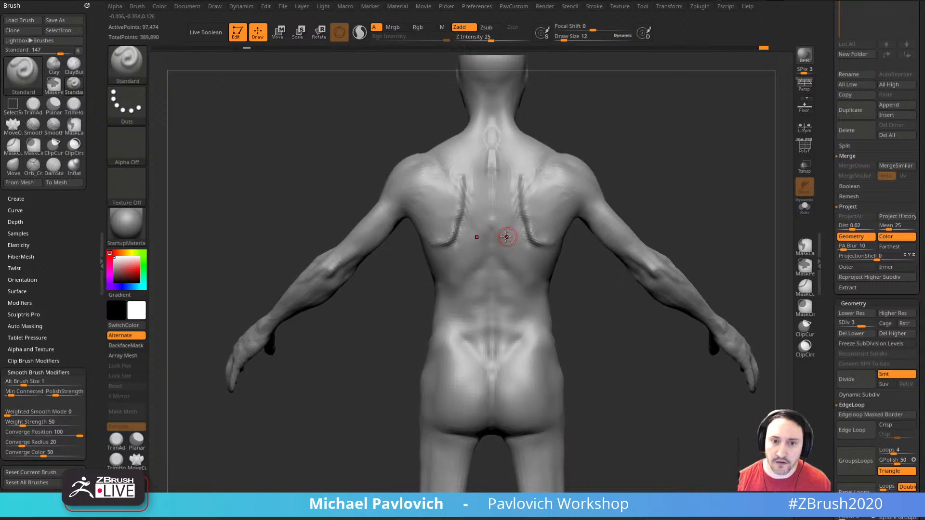
right_click_drag(489, 176, 584, 151)
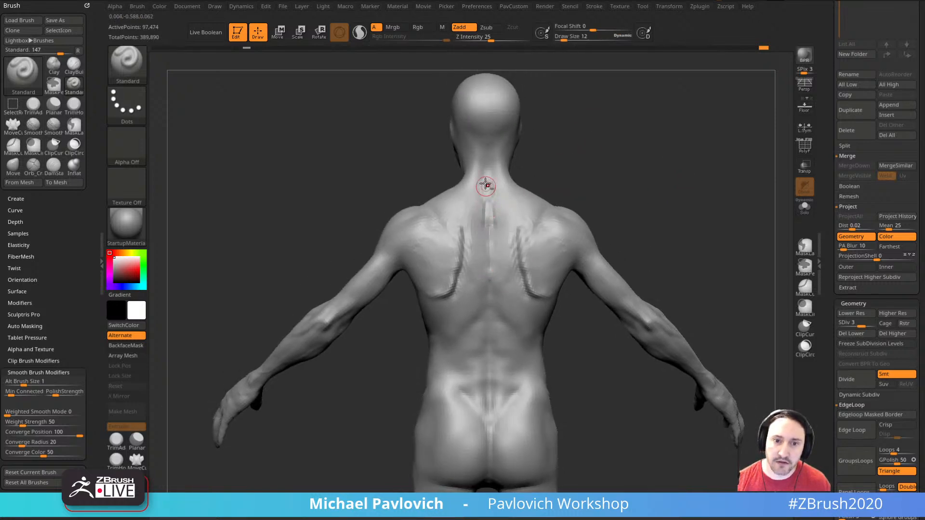
left_click_drag(490, 295, 490, 318)
left_click_drag(486, 203, 489, 385)
- Dab individual vertebrae down the spine from the neck to the lower back at Draw Size 11, and lightly smooth them
key("bracketright")
right_click_drag(516, 237, 582, 187, "shift")
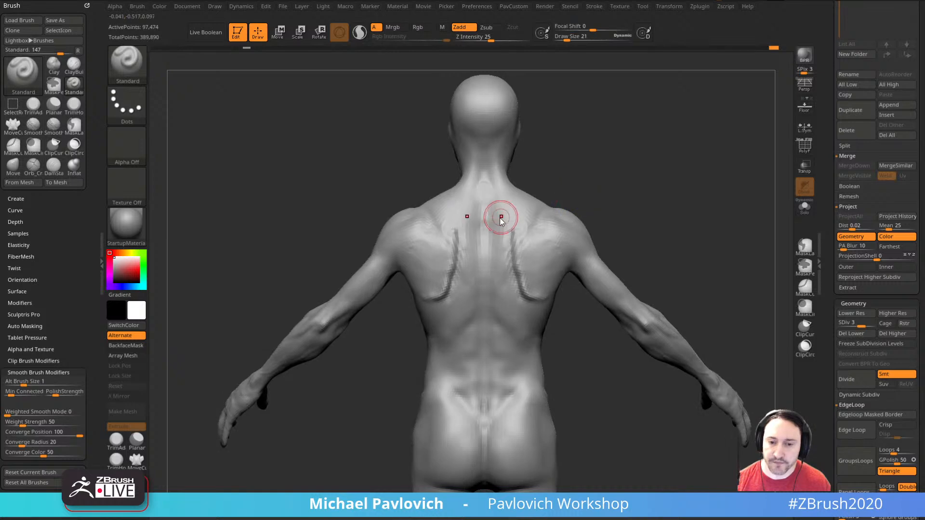
left_click(484, 188)
key("bracketleft")
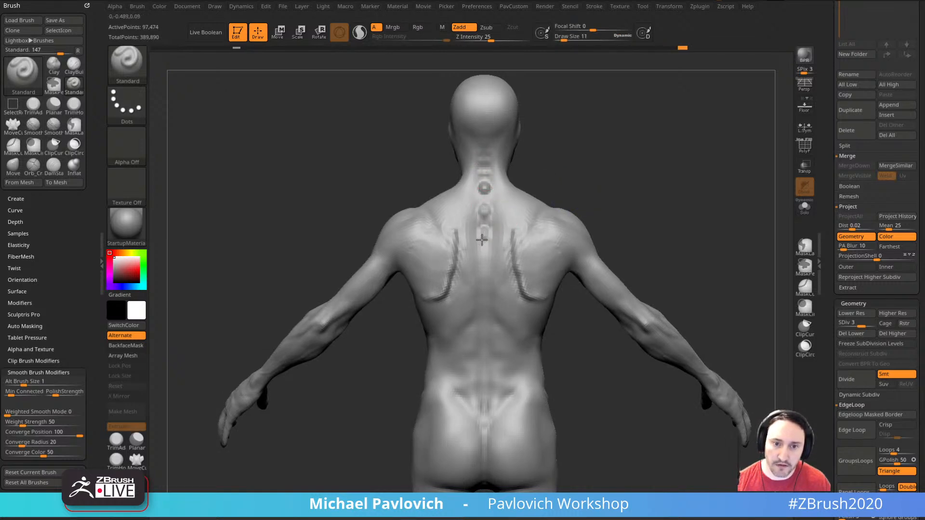
mouse_move(633, 195)
right_mouse_down()
mouse_move(497, 278)
mouse_move(481, 323)
mouse_move(490, 364)
mouse_move(526, 369)
right_mouse_up()
left_click_drag(487, 372, 490, 375)
right_click_drag(522, 367, 553, 355)
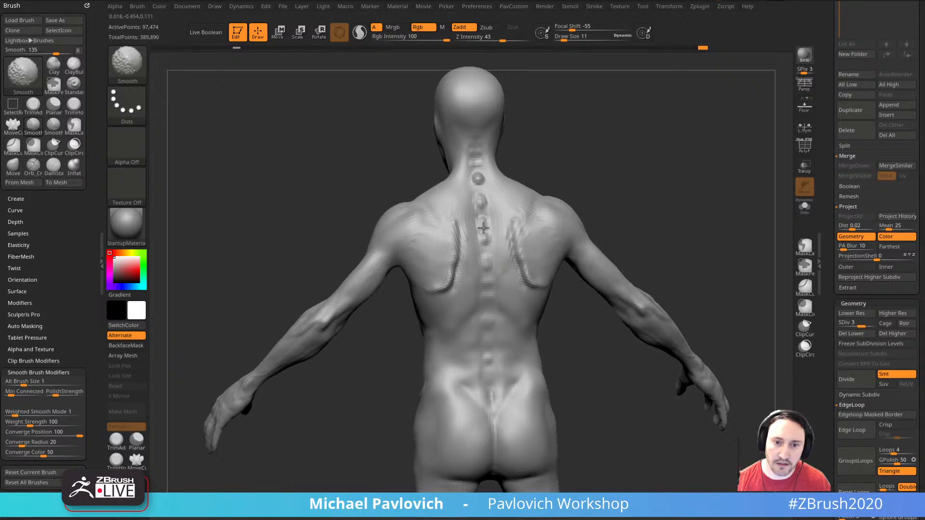
left_click_drag(483, 228, 476, 179, "shift")
mouse_move(597, 181)
right_mouse_down()
mouse_move(636, 184)
mouse_move(602, 187)
mouse_move(628, 190)
mouse_move(655, 229)
mouse_move(652, 289)
mouse_move(680, 252)
mouse_move(698, 252)
right_mouse_up()
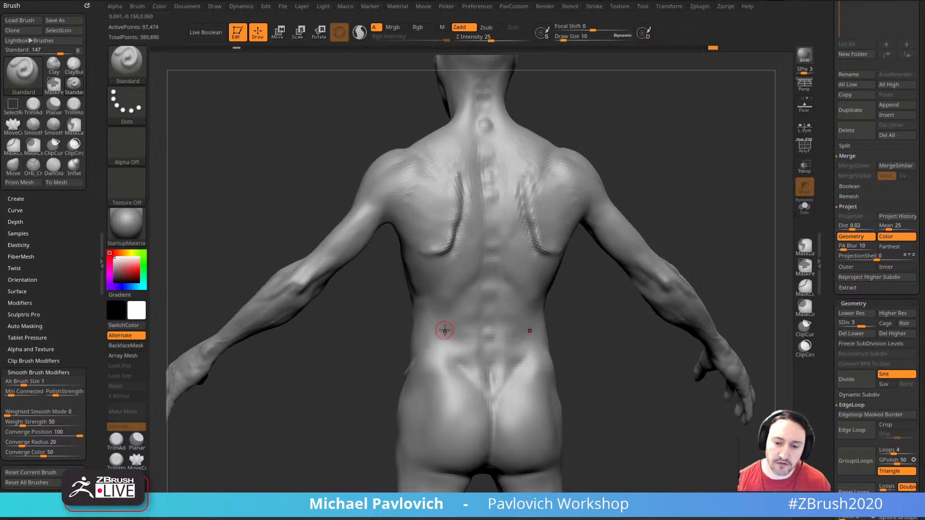
- Carve hollows on both sides of the lower spine above the pelvis at Draw Size 10, and smooth them
left_click_drag(443, 321, 452, 339, "alt")
right_click_drag(504, 351, 529, 332)
left_click_drag(521, 321, 514, 368, "alt")
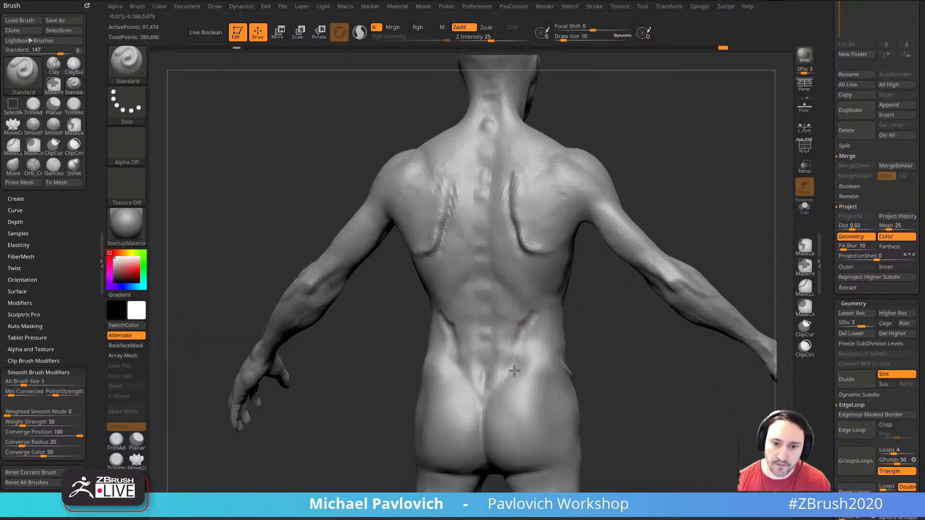
right_click_drag(584, 336, 564, 337)
mouse_move(451, 328)
left_mouse_down("shift")
mouse_move(444, 315)
mouse_move(470, 376)
left_mouse_up("shift")
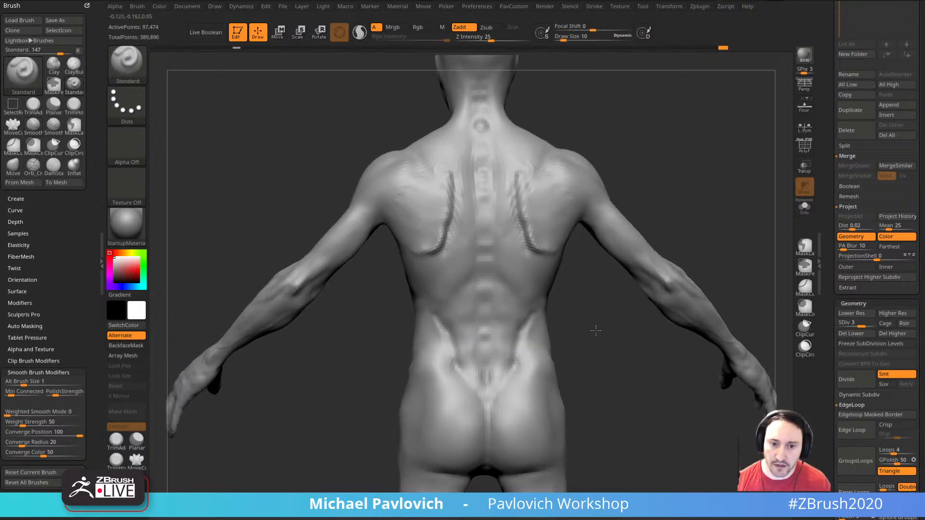
mouse_move(594, 331)
right_mouse_down()
mouse_move(571, 329)
mouse_move(582, 322)
right_mouse_up()
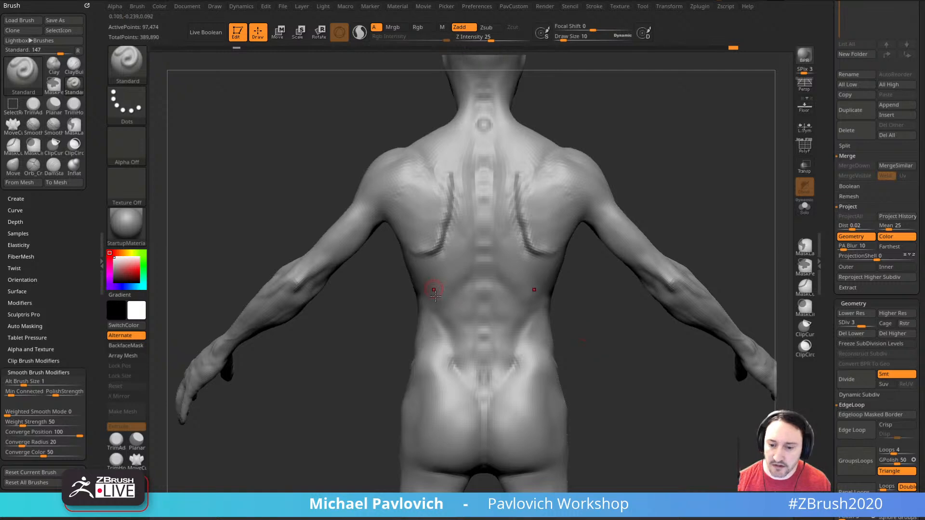
- Raise the iliac crests around the back of the hips, and switch to the Clay brush at Draw Size 19
mouse_move(581, 333)
left_mouse_down()
mouse_move(526, 331)
mouse_move(536, 341)
left_mouse_up()
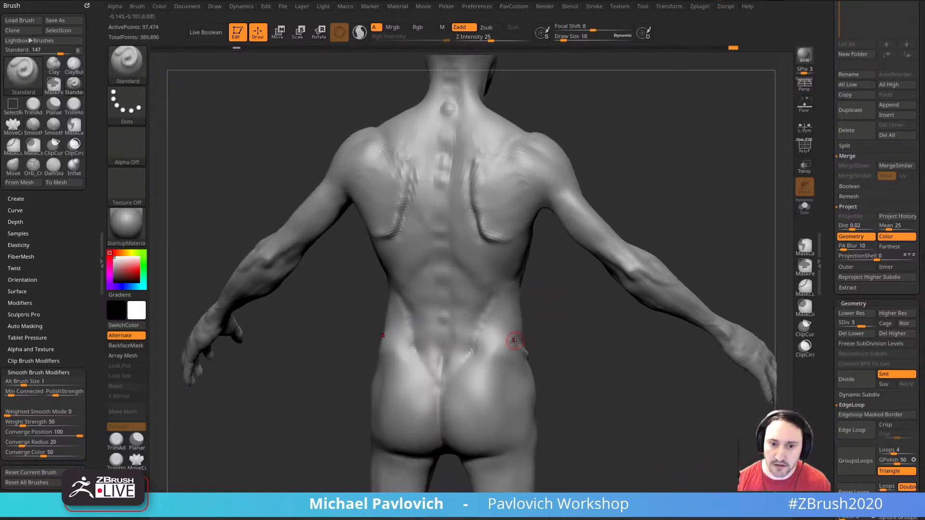
mouse_move(515, 341)
right_mouse_down()
mouse_move(526, 346)
mouse_move(512, 351)
right_mouse_up()
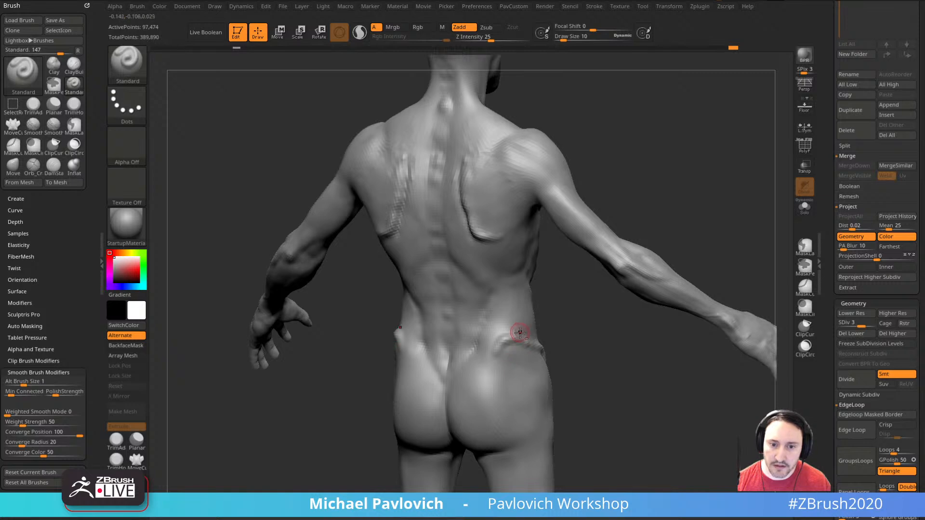
left_click_drag(555, 324, 574, 322)
right_click_drag(501, 345, 481, 351)
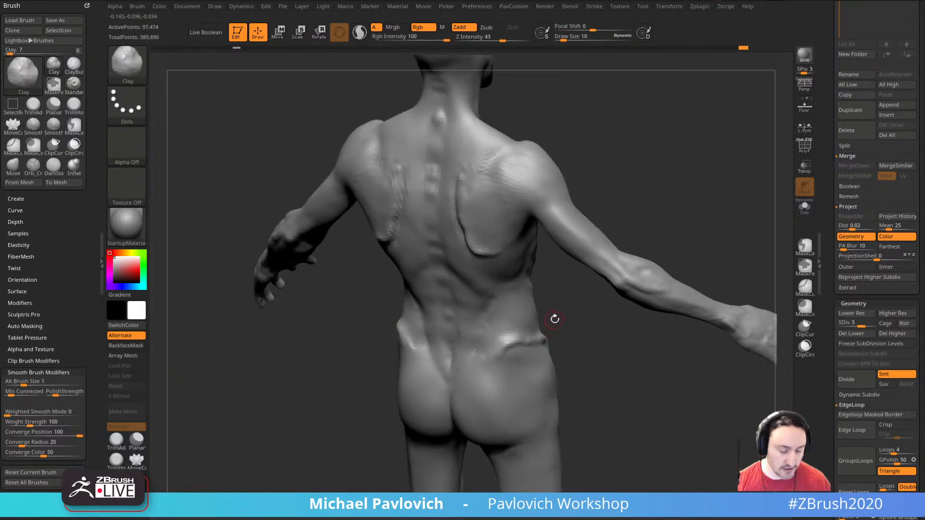
right_click_drag(554, 318, 509, 339)
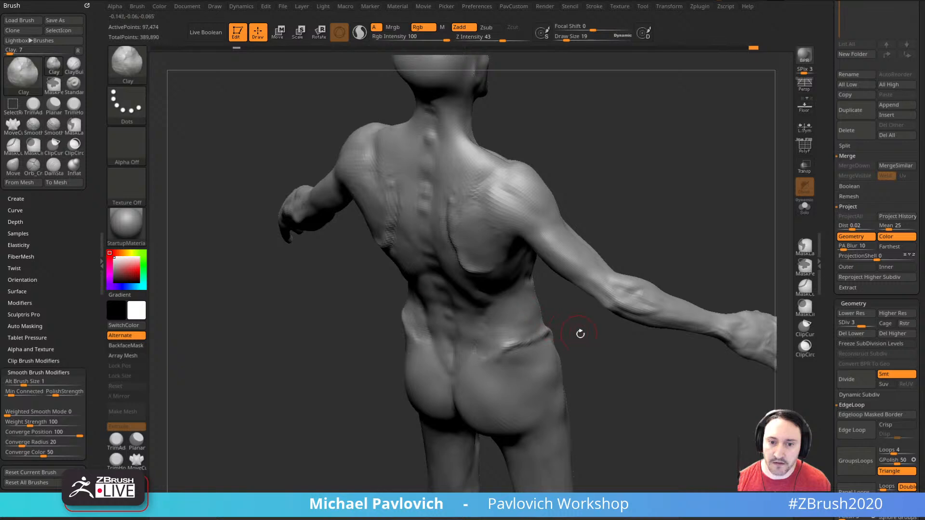
mouse_move(581, 333)
right_mouse_down()
mouse_move(570, 339)
mouse_move(573, 353)
right_mouse_up()
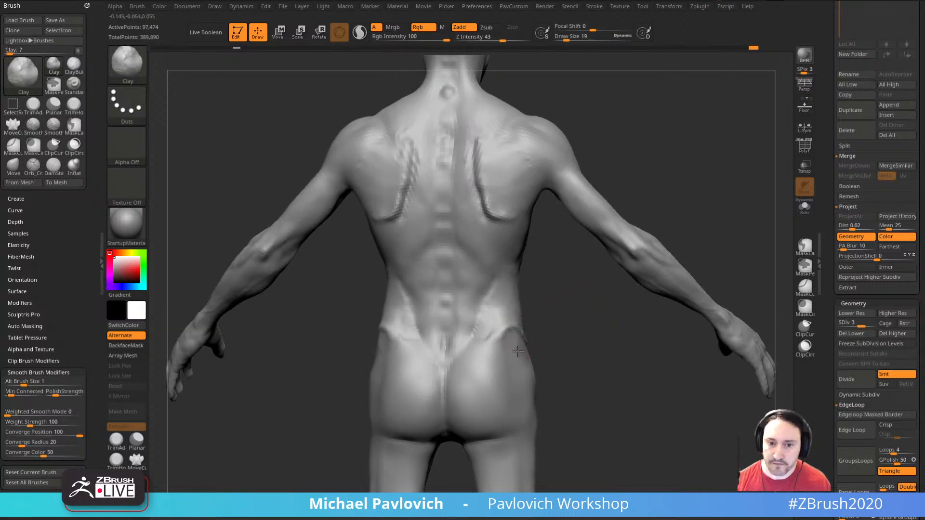
- Work over the buttocks with the Clay brush at Draw Size 27, and smooth them
mouse_move(518, 351)
right_mouse_down()
mouse_move(535, 348)
mouse_move(498, 355)
right_mouse_up()
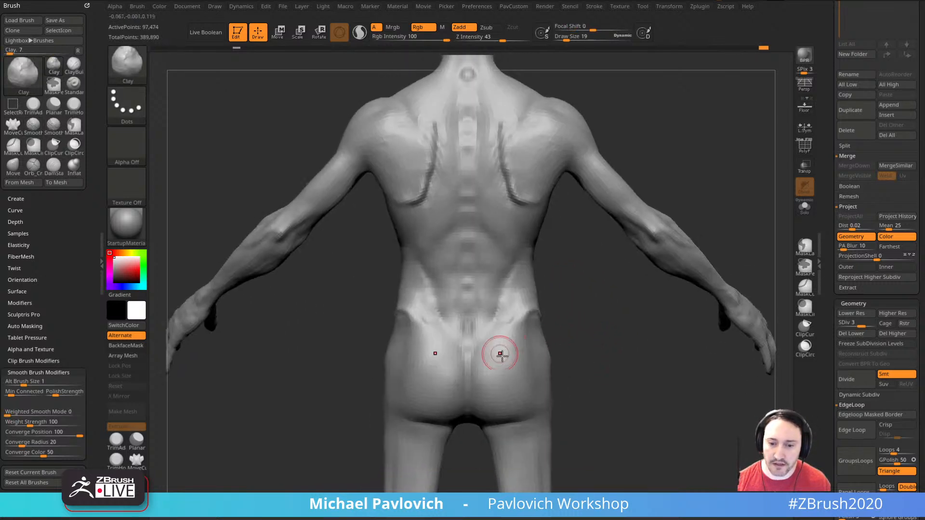
key("bracketright")
right_click_drag(572, 357, 572, 309)
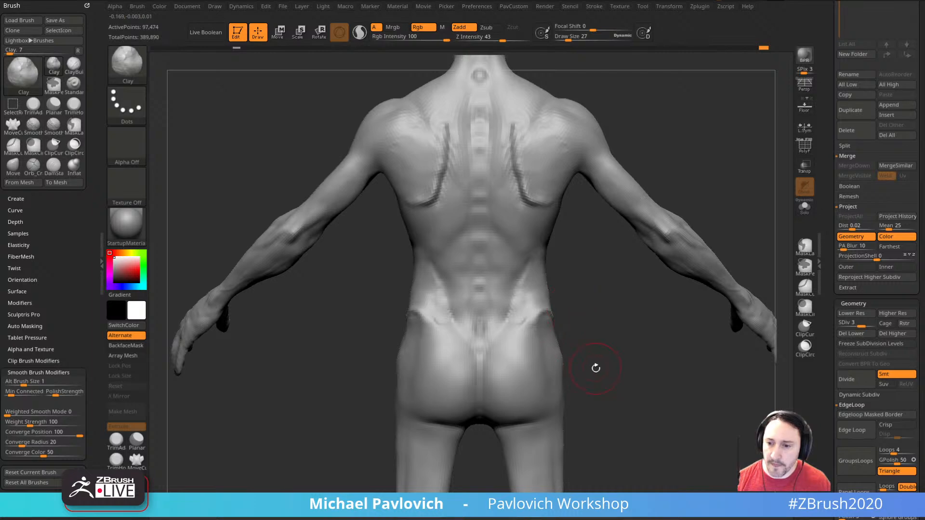
mouse_move(602, 353)
right_mouse_down()
mouse_move(510, 389)
mouse_move(558, 324)
mouse_move(630, 343)
mouse_move(474, 339)
right_mouse_up()
key("shift")
right_click_drag(533, 361, 546, 350, "shift")
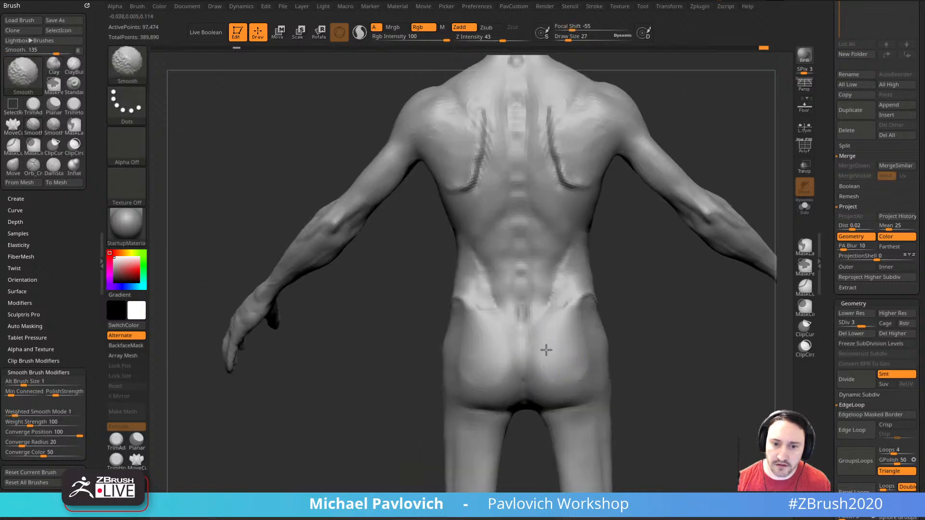
- Flatten the buttocks with the Clay brush at Draw Size 33, and smooth their lower and outer surfaces
mouse_move(660, 357)
right_mouse_down()
mouse_move(600, 308)
mouse_move(590, 323)
mouse_move(515, 347)
right_mouse_up()
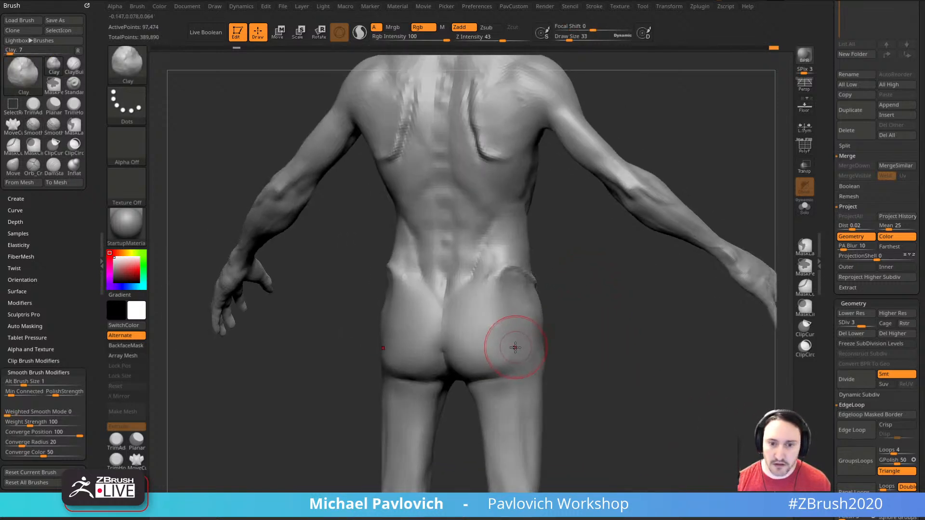
left_click_drag(561, 305, 558, 324)
mouse_move(475, 345)
left_mouse_down("shift")
mouse_move(440, 367)
mouse_move(525, 321)
left_mouse_up("shift")
right_click_drag(497, 333, 479, 343)
mouse_move(479, 343)
left_mouse_down("shift")
mouse_move(475, 369)
mouse_move(443, 333)
mouse_move(464, 367)
left_mouse_up("shift")
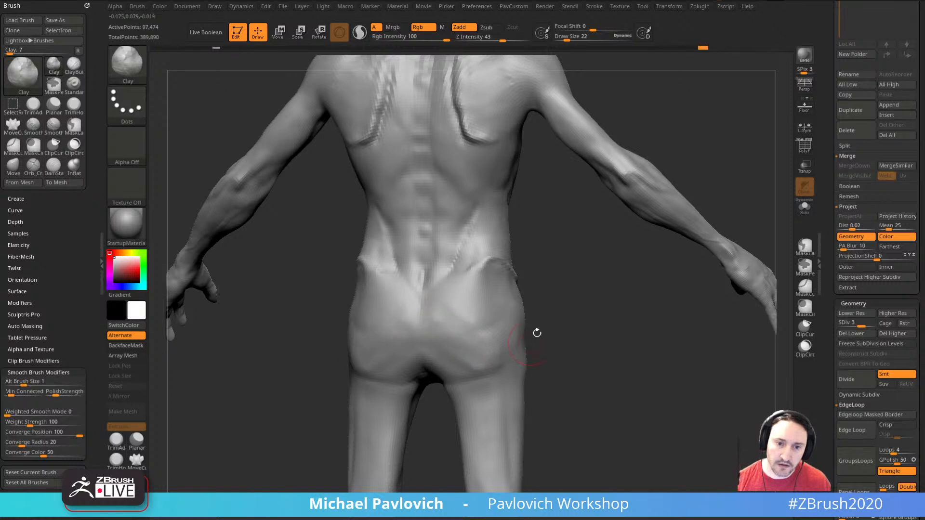
- Define the gluteal form along the side and rear of the hip with Clay at Draw Size 22
left_click_drag(537, 333, 437, 314)
right_click_drag(563, 280, 522, 274)
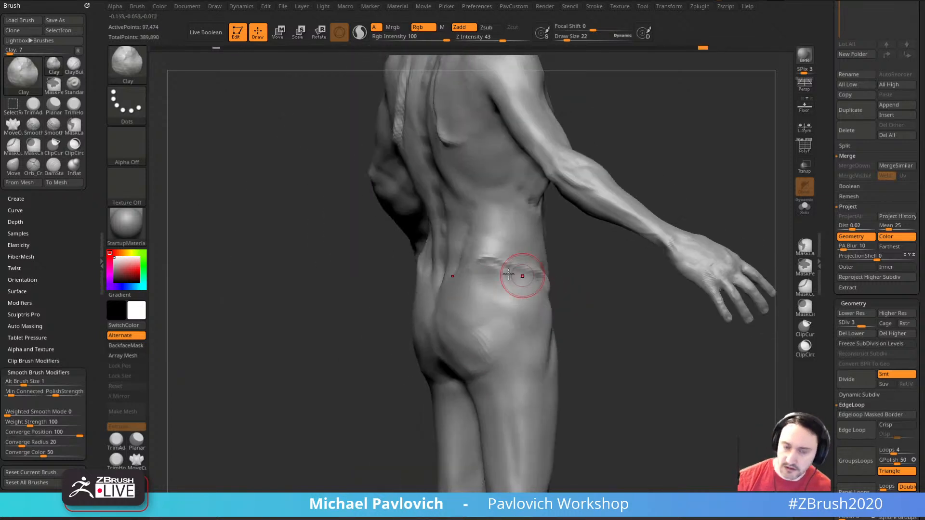
left_click_drag(455, 316, 466, 344)
right_click_drag(523, 344, 577, 341)
right_click_drag(522, 356, 450, 320)
- Smooth the buttock strokes and blend the area just below the iliac crest
key("shift")
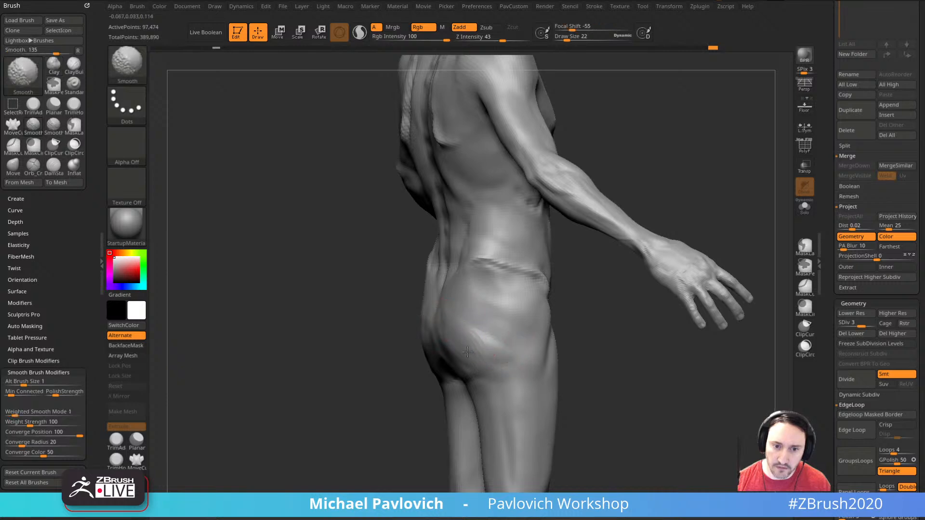
mouse_move(494, 341)
right_mouse_down()
mouse_move(469, 340)
mouse_move(518, 323)
mouse_move(498, 355)
right_mouse_up()
left_click_drag(507, 343, 492, 322)
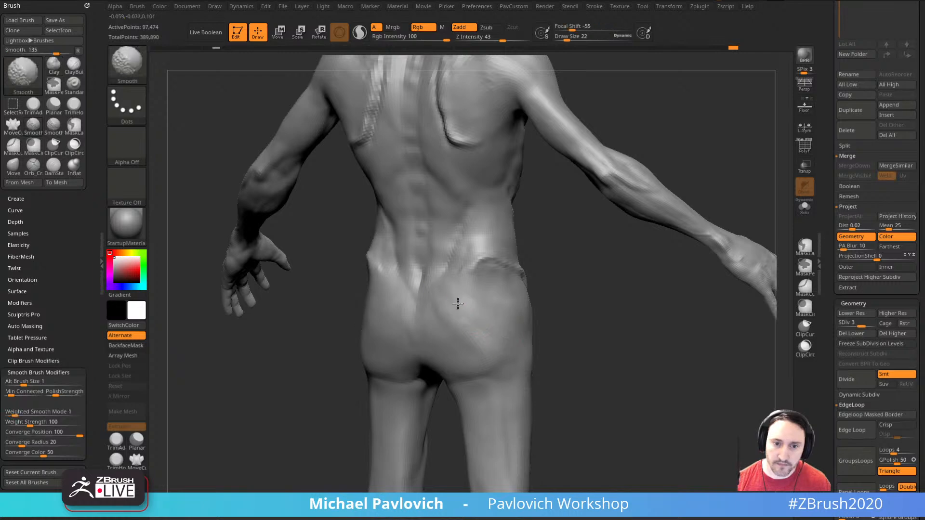
right_click_drag(456, 304, 495, 287)
left_click_drag(485, 270, 511, 277)
- Adjust the shoulder's shape with the Move brush
right_click_drag(474, 276, 672, 198)
mouse_move(706, 225)
right_mouse_down("alt")
mouse_move(677, 233)
mouse_move(657, 199)
right_mouse_up("alt")
right_click_drag(597, 208, 610, 239, "alt")
key("s")
key("b")
key("m")
key("v")
left_click_drag(590, 238, 563, 245)
key("s")
- Refine the deltoid with the Clay brush at Draw Size 24
mouse_move(610, 236)
right_mouse_down("alt")
mouse_move(588, 252)
mouse_move(571, 247)
mouse_move(587, 269)
mouse_move(597, 264)
right_mouse_up("alt")
key("b")
key("c")
key("l")
left_click_drag(554, 257, 560, 240)
mouse_move(607, 231)
right_mouse_down("alt")
mouse_move(590, 218)
mouse_move(556, 247)
right_mouse_up("alt")
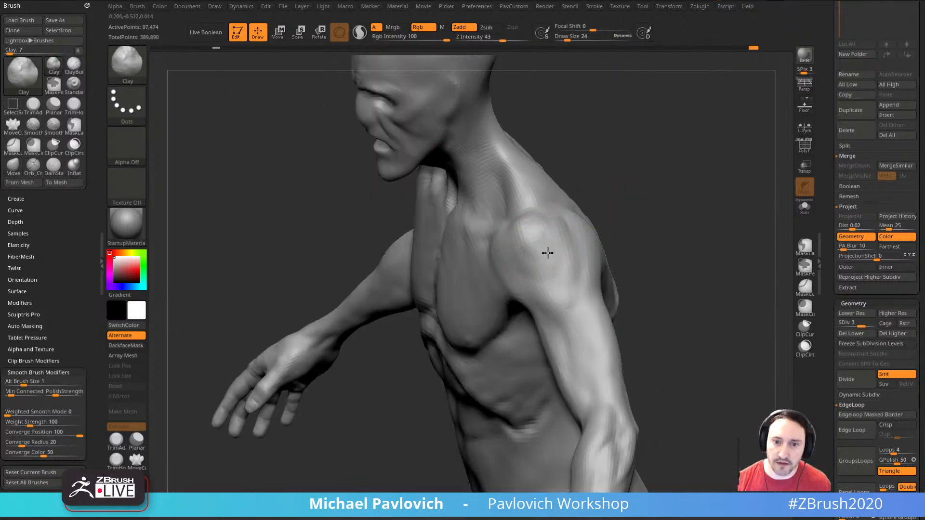
mouse_move(634, 213)
right_mouse_down()
mouse_move(550, 231)
mouse_move(665, 189)
mouse_move(580, 237)
mouse_move(576, 204)
mouse_move(617, 197)
mouse_move(671, 241)
mouse_move(613, 231)
right_mouse_up()
- Reshape the arm's contour with the Move brush
key("s")
key("b")
key("m")
key("v")
left_click_drag(496, 277, 490, 271)
mouse_move(565, 290)
right_mouse_down("alt")
mouse_move(606, 278)
mouse_move(580, 271)
mouse_move(511, 319)
mouse_move(527, 310)
mouse_move(541, 349)
right_mouse_up("alt")
- Smooth the arm lightly at a reduced brush size, and switch to the Clay brush at Draw Size 17
key("bracketleft")
key("bracketleft")
key("bracketleft")
key("bracketleft")
key("shift")
key("b")
key("c")
key("l")
mouse_move(514, 287)
right_mouse_down()
mouse_move(523, 312)
mouse_move(636, 265)
mouse_move(626, 237)
mouse_move(581, 247)
right_mouse_up()
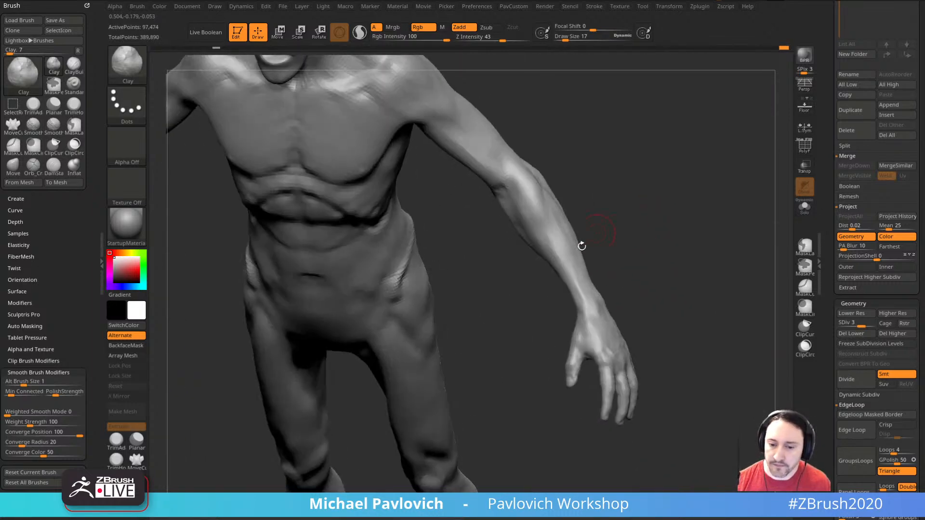
- Mask the hand up to the wrist, soften the mask's edge, and invert it so only the hand is editable
mouse_move(578, 299)
right_mouse_down()
mouse_move(731, 279)
mouse_move(653, 271)
mouse_move(642, 239)
mouse_move(646, 284)
mouse_move(667, 289)
mouse_move(671, 272)
mouse_move(675, 303)
mouse_move(678, 235)
right_mouse_up()
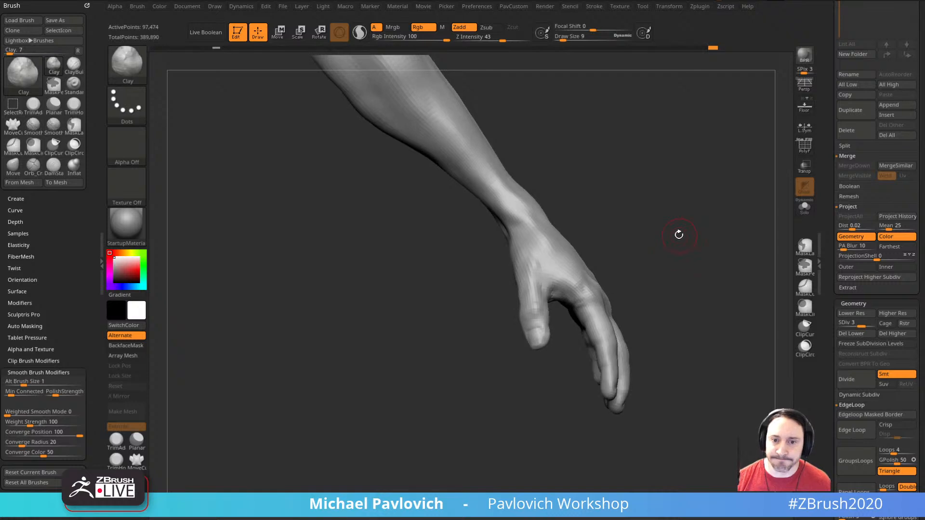
mouse_move(665, 298)
left_mouse_down("ctrl")
mouse_move(600, 182)
mouse_move(627, 445)
mouse_move(662, 313)
left_mouse_up("ctrl")
left_click(566, 266, "ctrl")
left_click(689, 239, "ctrl")
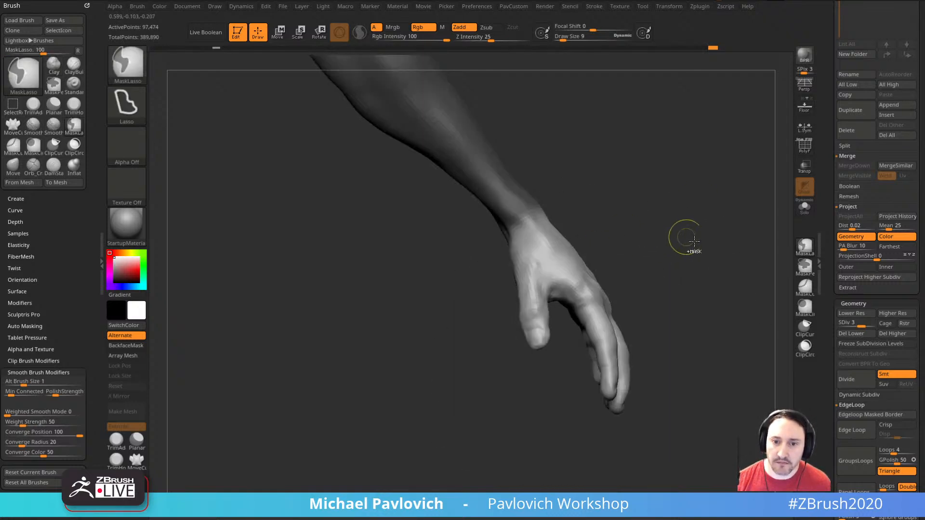
key("w")
key("q")
- Deflate the unmasked hand with an Inflate value of -1
key("grave")
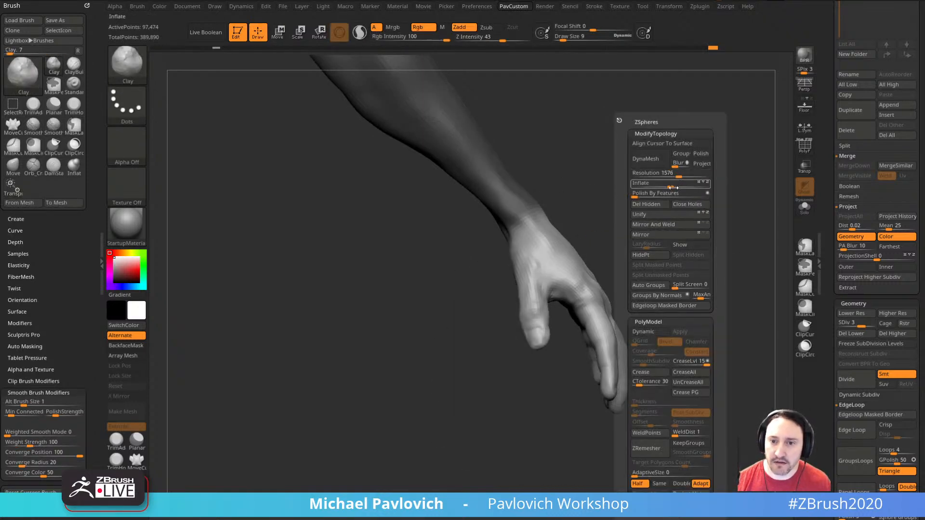
left_click_drag(677, 187, 671, 186)
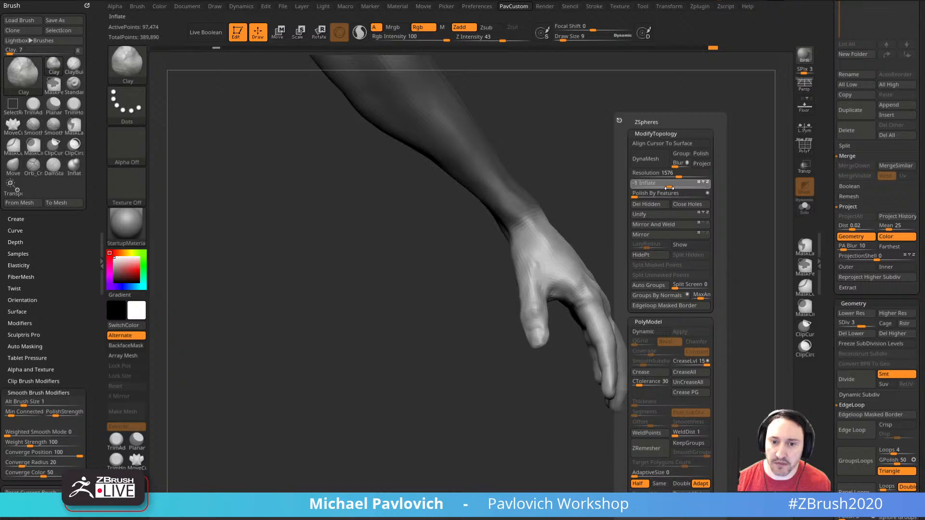
key("grave")
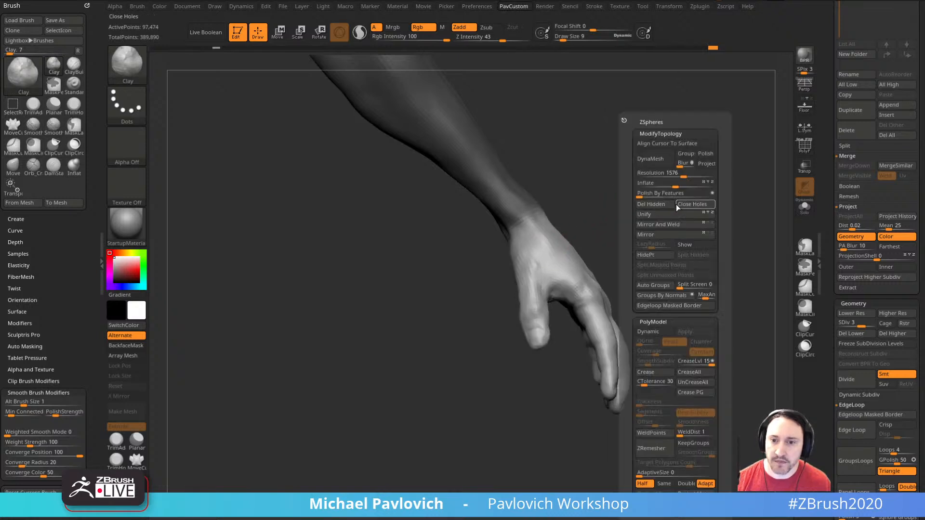
- Thin the hand further with an Inflate deformation of -2, and clear the mask
left_click(675, 187)
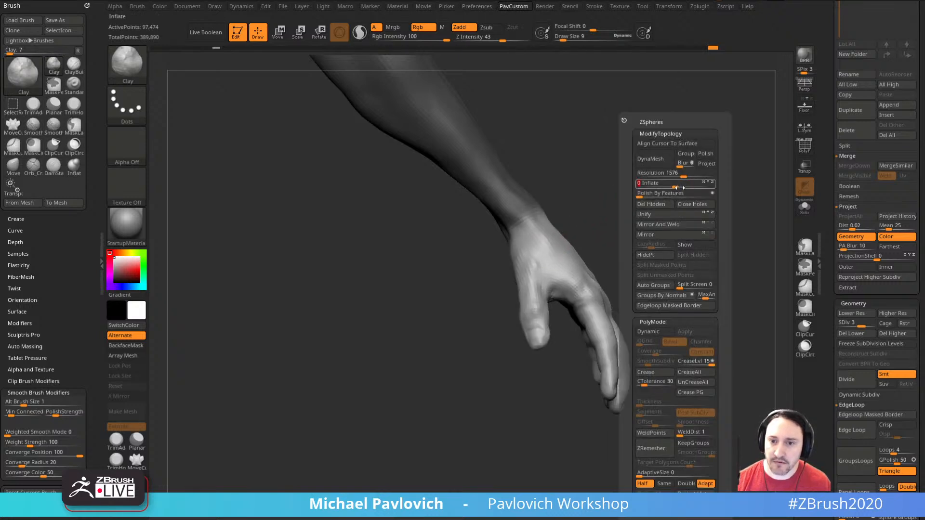
scroll(837, 132, "down", 10)
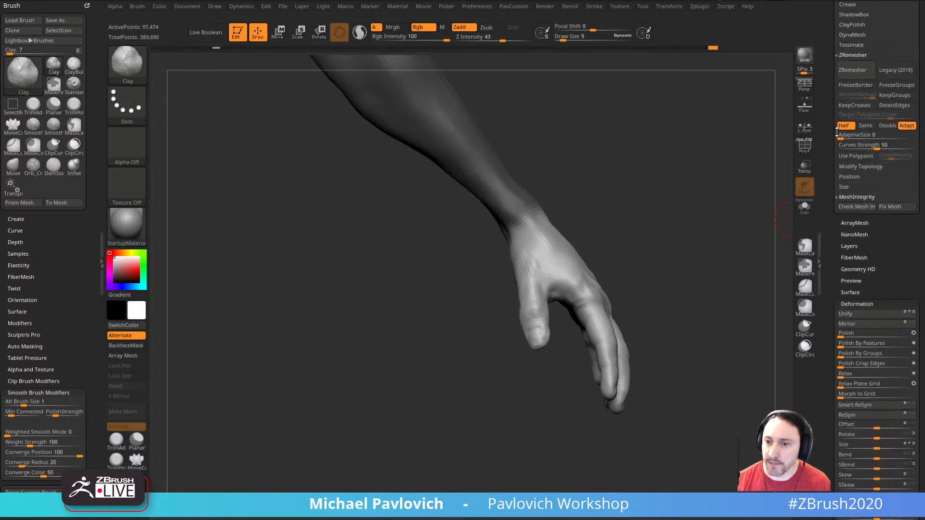
scroll(837, 132, "down", 5)
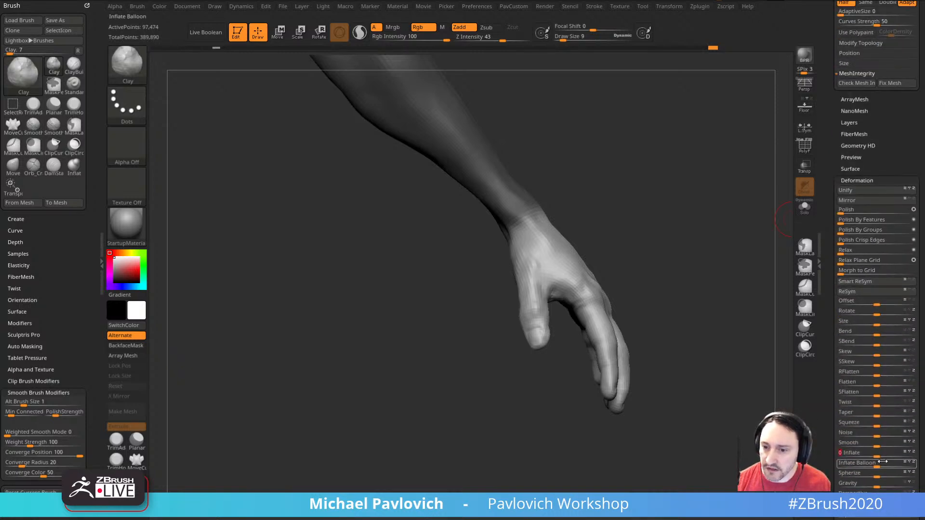
type("-2")
key("Return")
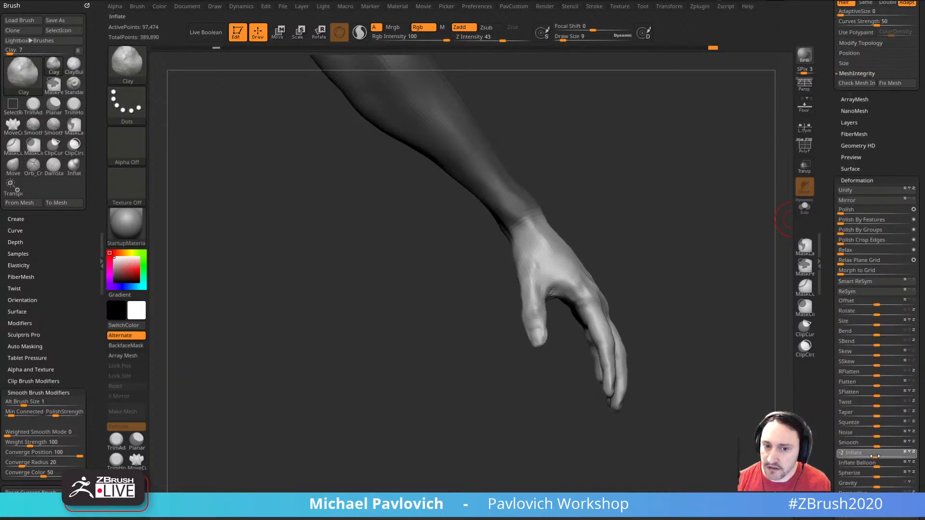
left_click_drag(673, 282, 592, 278)
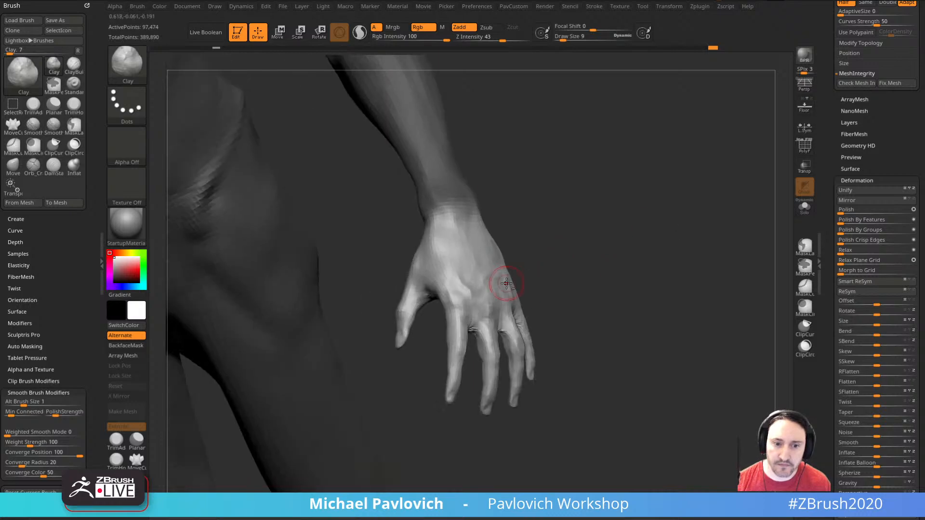
mouse_move(614, 241)
left_mouse_down("ctrl")
mouse_move(634, 247)
mouse_move(670, 228)
mouse_move(665, 243)
left_mouse_up("ctrl")
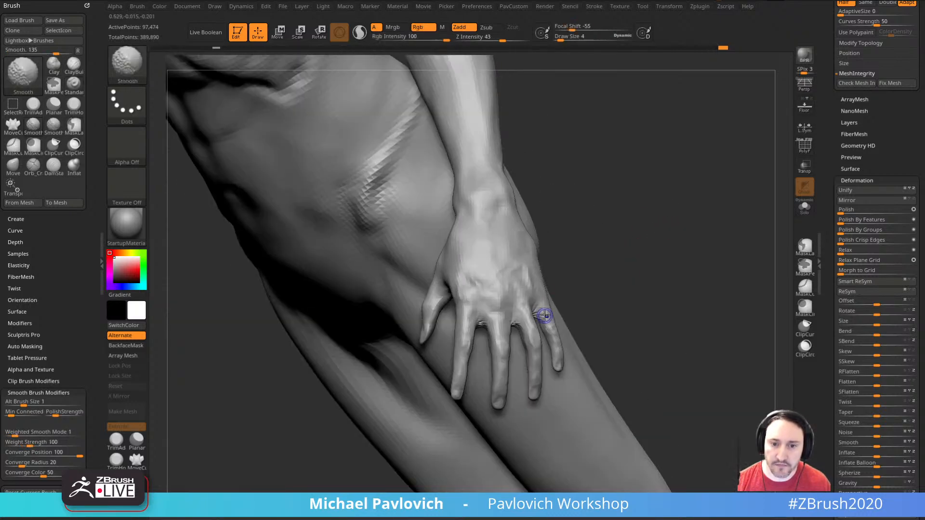
- Raise the knuckles and finger bones with small Standard brush strokes at Draw Size 5 to 6
mouse_move(544, 316)
right_mouse_down()
mouse_move(511, 322)
mouse_move(563, 270)
mouse_move(657, 258)
mouse_move(632, 229)
mouse_move(643, 218)
mouse_move(626, 229)
right_mouse_up()
right_click_drag(626, 229, 621, 255, "ctrl")
key("s")
left_click(428, 321)
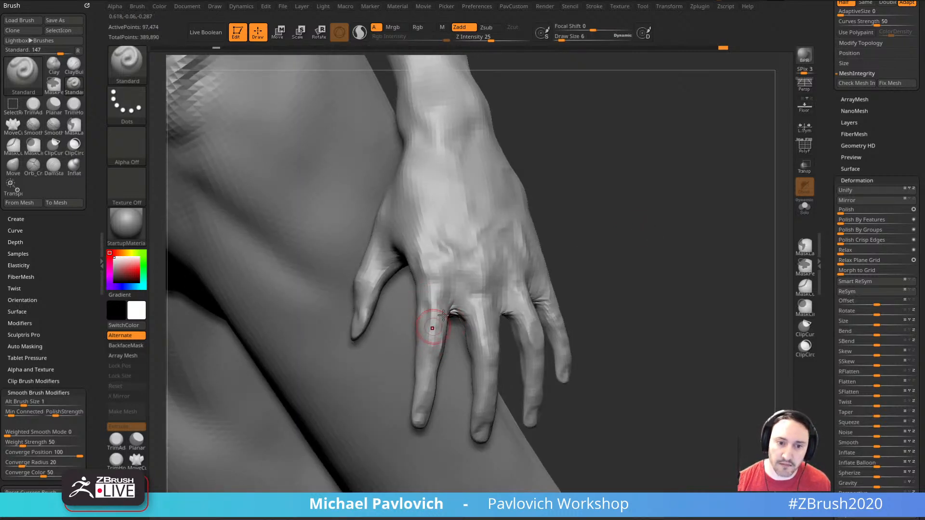
right_click_drag(511, 316, 481, 322)
left_click_drag(485, 323, 485, 329)
right_click_drag(621, 301, 552, 294)
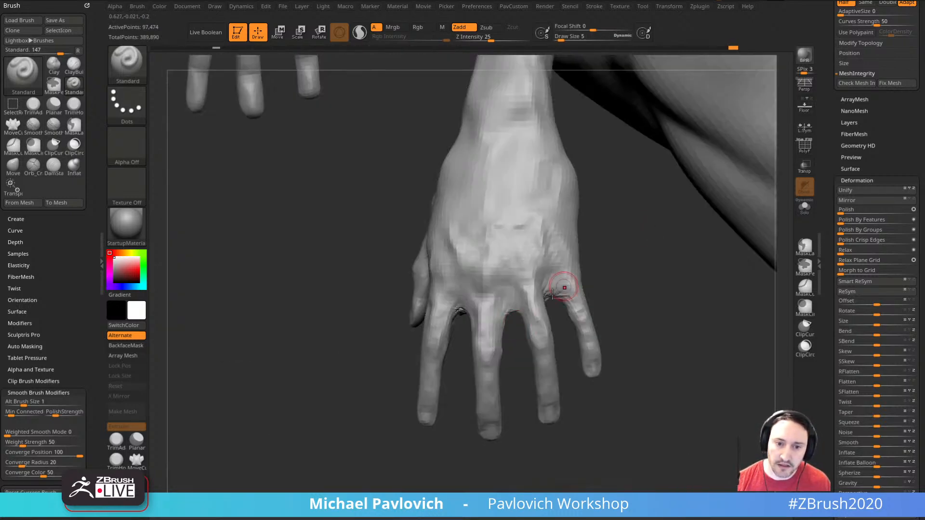
mouse_move(497, 316)
left_mouse_down()
mouse_move(498, 337)
mouse_move(530, 338)
left_mouse_up()
- Smooth the gaps between the fingers and the back of the hand
right_click_drag(648, 247, 583, 262)
mouse_move(525, 299)
left_mouse_down("shift")
mouse_move(533, 300)
mouse_move(517, 305)
left_mouse_up("shift")
mouse_move(464, 238)
left_mouse_down("shift")
mouse_move(551, 236)
mouse_move(555, 251)
left_mouse_up("shift")
mouse_move(605, 265)
right_mouse_down()
mouse_move(581, 277)
mouse_move(602, 278)
right_mouse_up()
- Push the webbing between the fingers back toward the knuckles with the Move brush at Draw Size 9
key("b")
key("m")
key("v")
left_click_drag(558, 297, 556, 289)
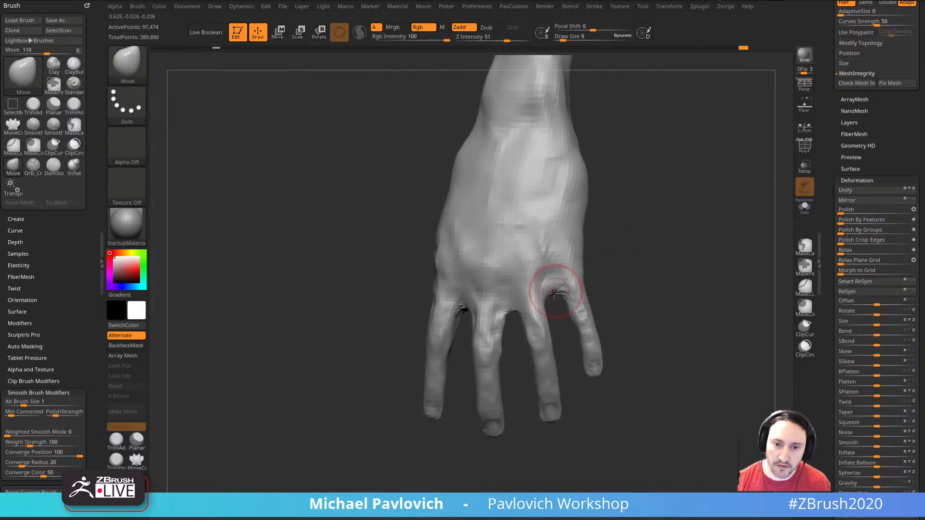
left_click_drag(509, 317, 507, 309)
right_click_drag(533, 333, 537, 316)
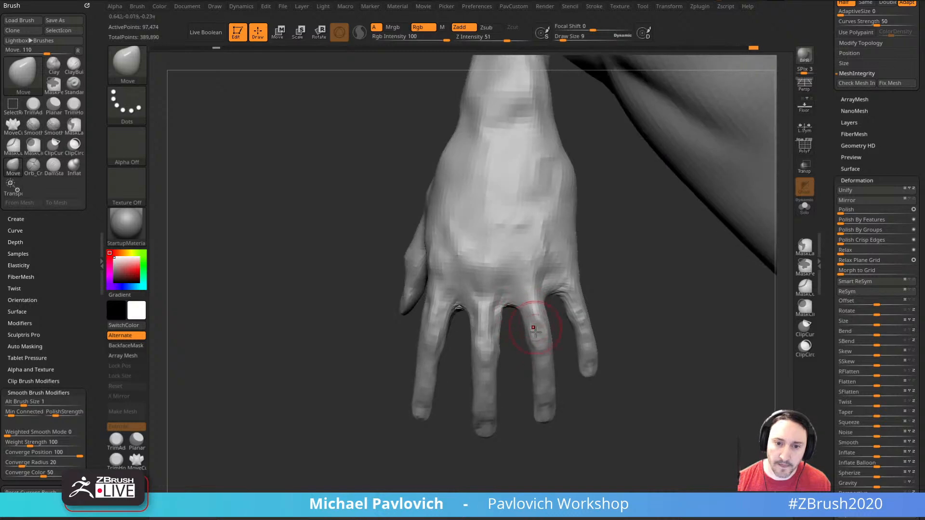
mouse_move(634, 342)
right_mouse_down()
mouse_move(631, 300)
mouse_move(660, 319)
mouse_move(573, 327)
mouse_move(631, 333)
right_mouse_up()
- Swell the finger joints slightly with the Inflat brush at Draw Size 5
key("b")
key("i")
key("n")
key("[")
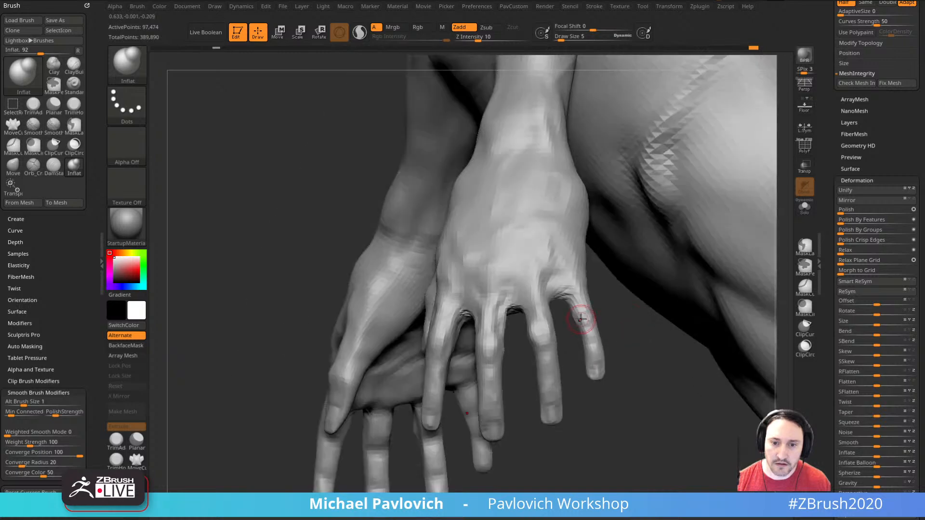
right_click_drag(609, 392, 598, 333)
mouse_move(433, 295)
right_mouse_down()
mouse_move(448, 351)
mouse_move(471, 363)
mouse_move(453, 337)
right_mouse_up()
- Switch to the Standard brush at Draw Size 17, and smooth the area around the base of the neck and collarbones
mouse_move(459, 231)
right_mouse_down()
mouse_move(551, 173)
mouse_move(531, 230)
mouse_move(722, 171)
right_mouse_up()
right_click_drag(617, 284, 691, 231, "alt")
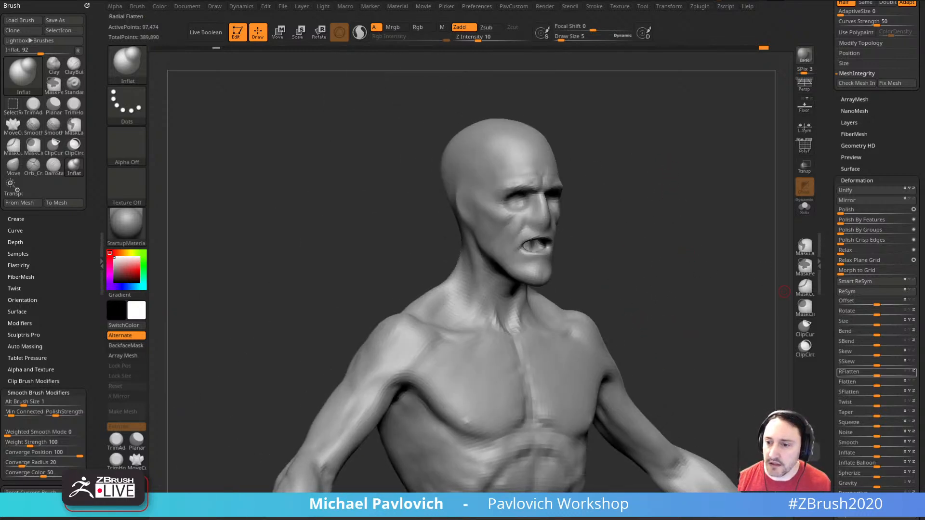
mouse_move(648, 204)
right_mouse_down()
mouse_move(702, 217)
mouse_move(465, 241)
mouse_move(651, 304)
right_mouse_up()
key("b")
key("s")
key("t")
mouse_move(743, 319)
right_mouse_down("shift")
mouse_move(762, 320)
mouse_move(681, 232)
right_mouse_up("shift")
left_click_drag(499, 305, 469, 330, "shift")
right_click_drag(615, 256, 790, 192)
- Preview the head and chest at subdivision level 4, and return to level 3
left_click_drag(830, 170, 834, 251)
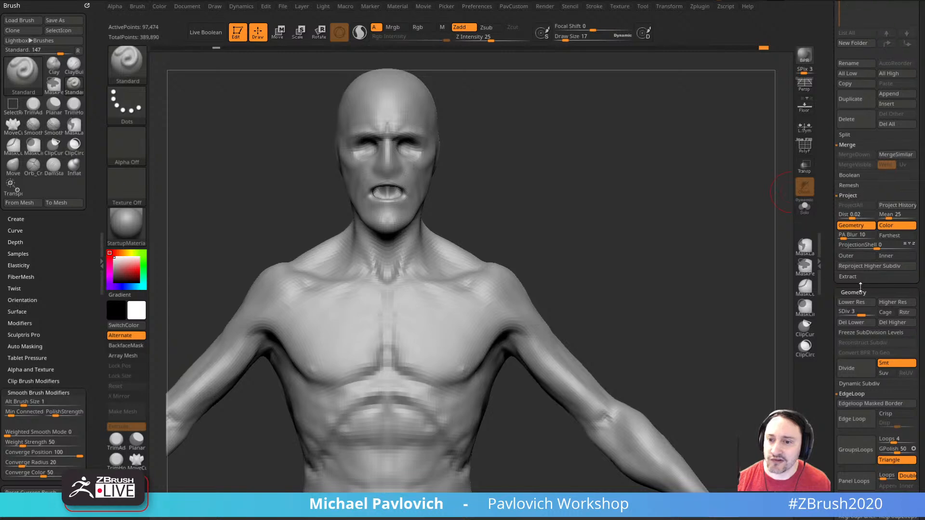
left_click(871, 314)
right_click_drag(716, 206, 707, 244, "alt")
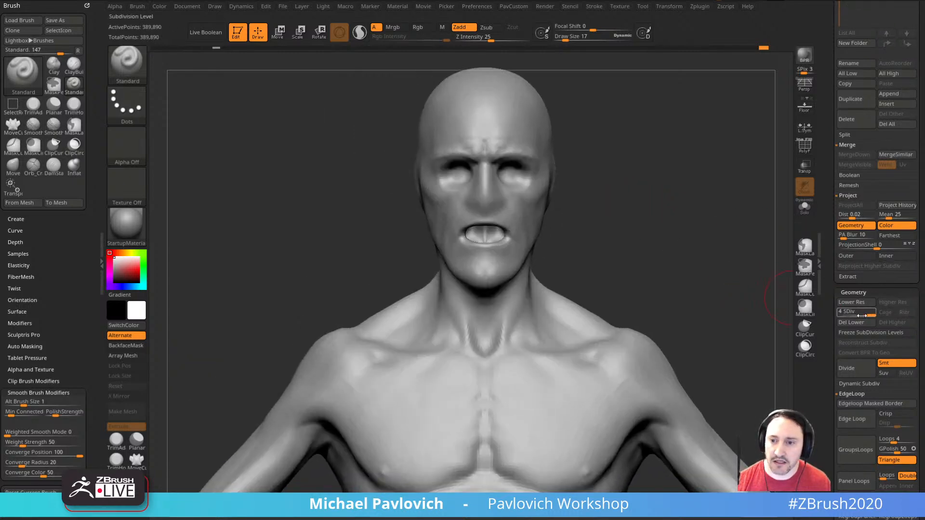
left_click(861, 314)
right_click_drag(676, 218, 700, 213, "ctrl")
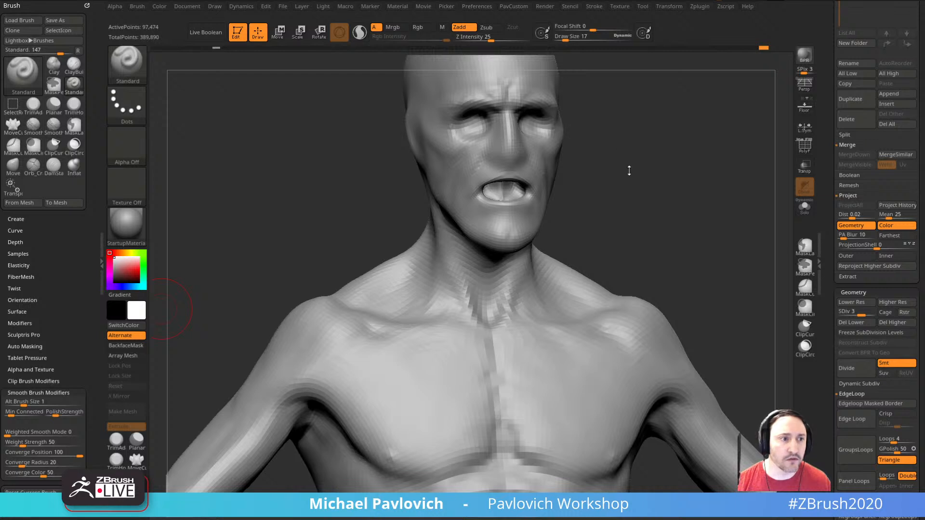
right_click_drag(162, 309, 237, 266)
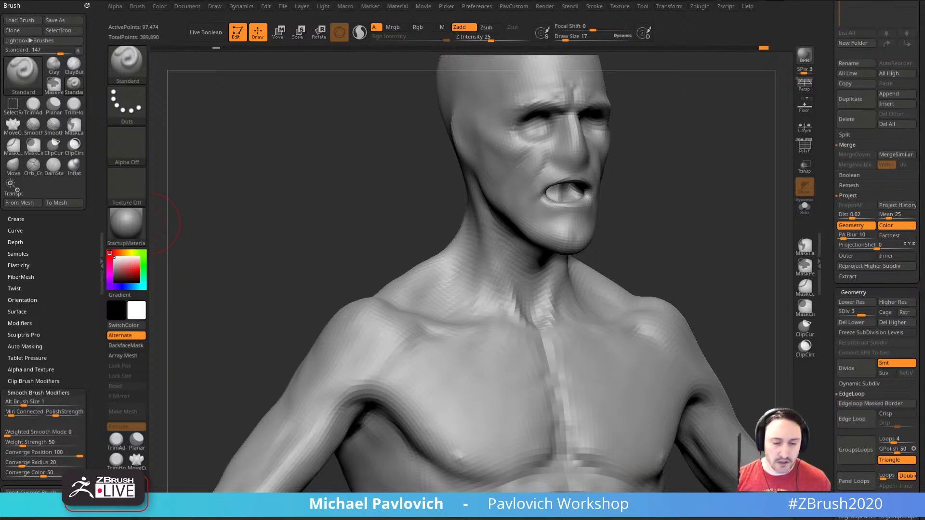
- Switch to the browser, look through the ZBrush 2021 What's New playlist down to the MicroPoly videos, and return to ZBrush
left_click_drag(459, 519, 473, 49)
scroll(509, 332, "down", 6)
scroll(509, 333, "down", 14)
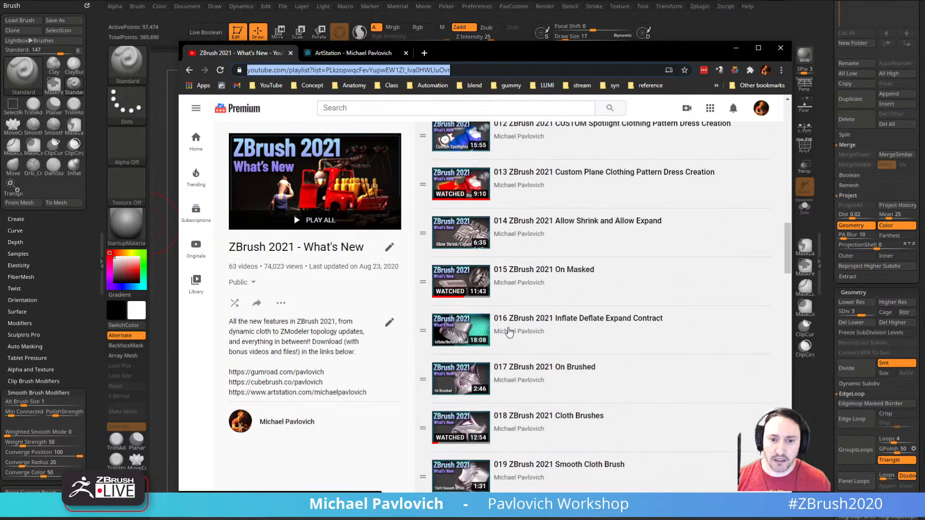
scroll(509, 332, "down", 12)
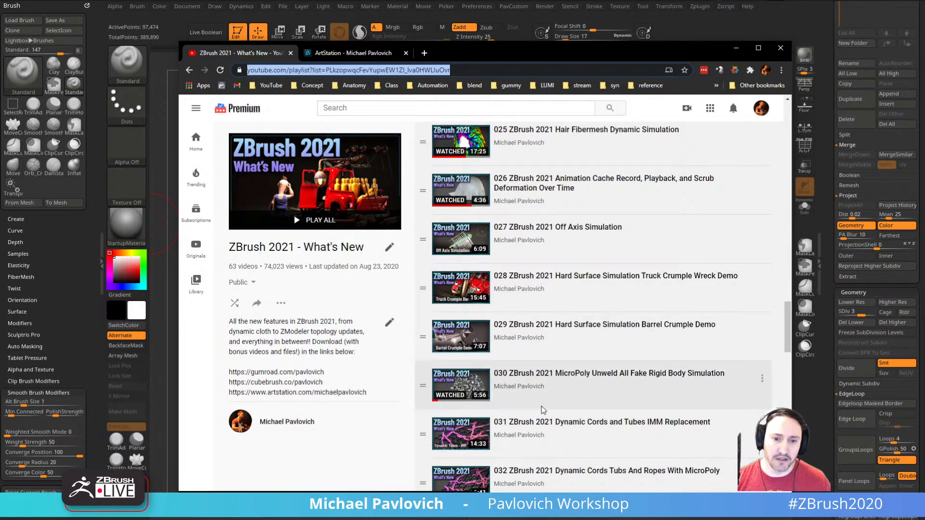
scroll(571, 333, "down", 3)
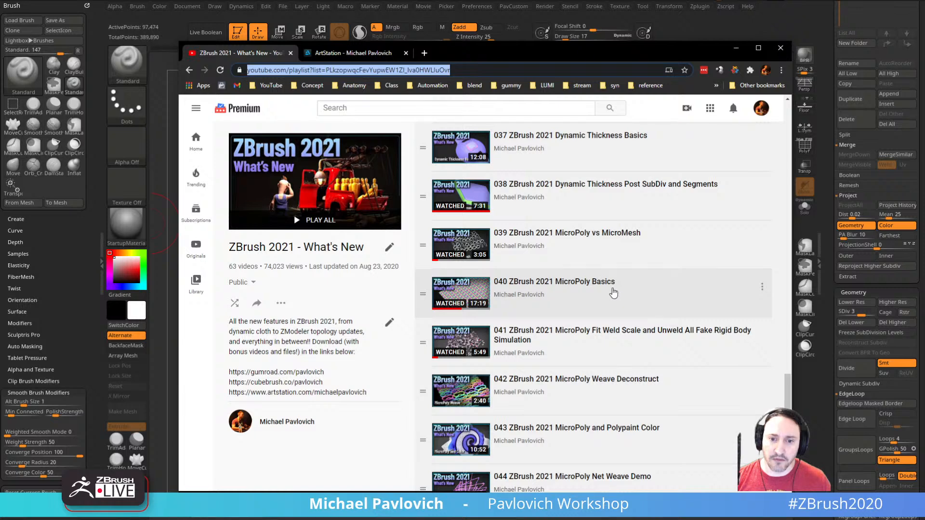
key("alt+Tab")
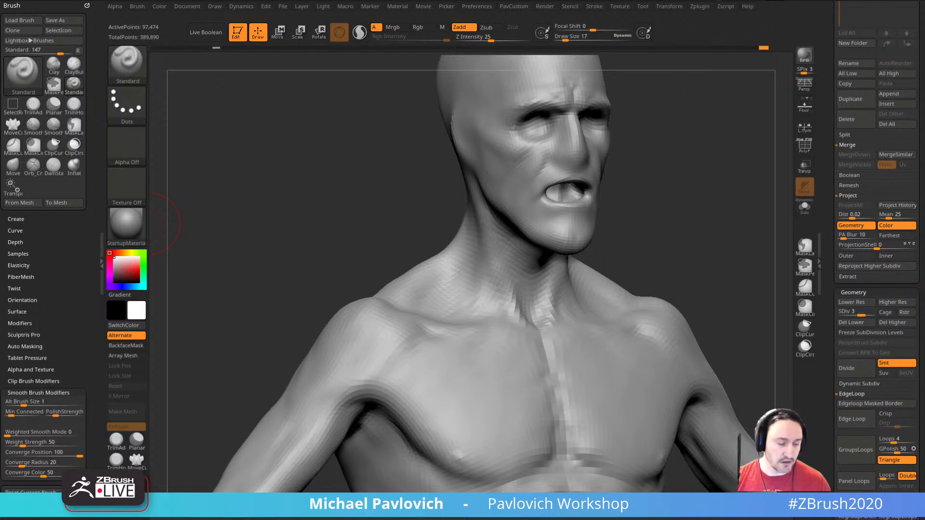
- Display the floor grid, reduce its grid size, examine the whole figure's scale against it, and hide the grid again
left_click_drag(765, 146, 723, 67, "shift")
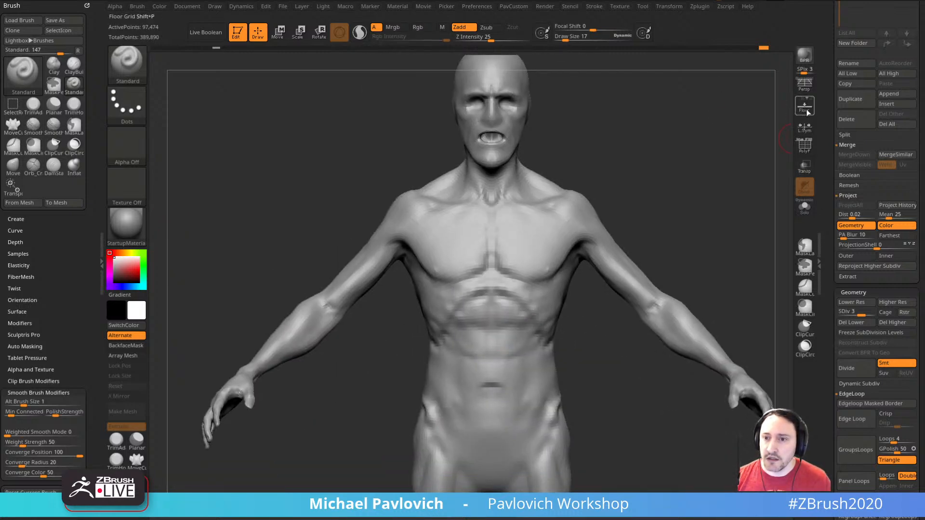
left_click(803, 103)
left_click_drag(701, 140, 767, 89, "alt")
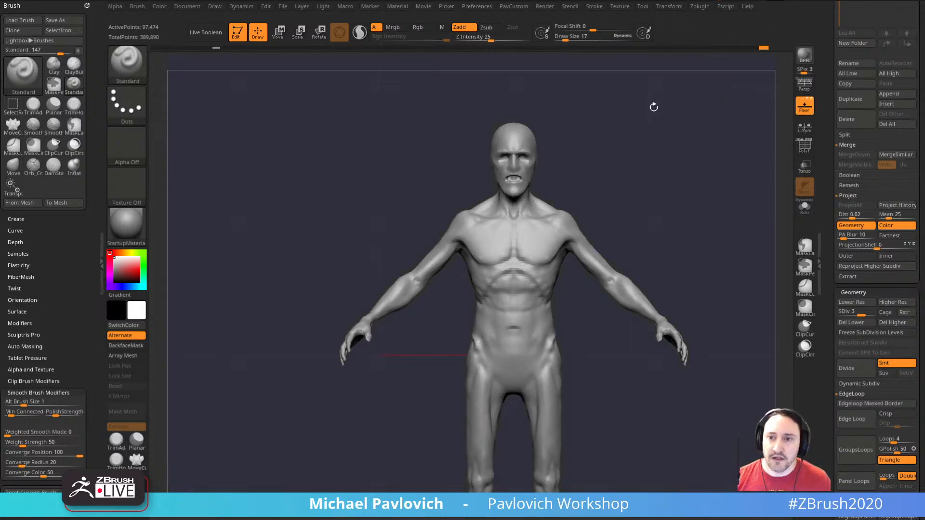
left_click(210, 7)
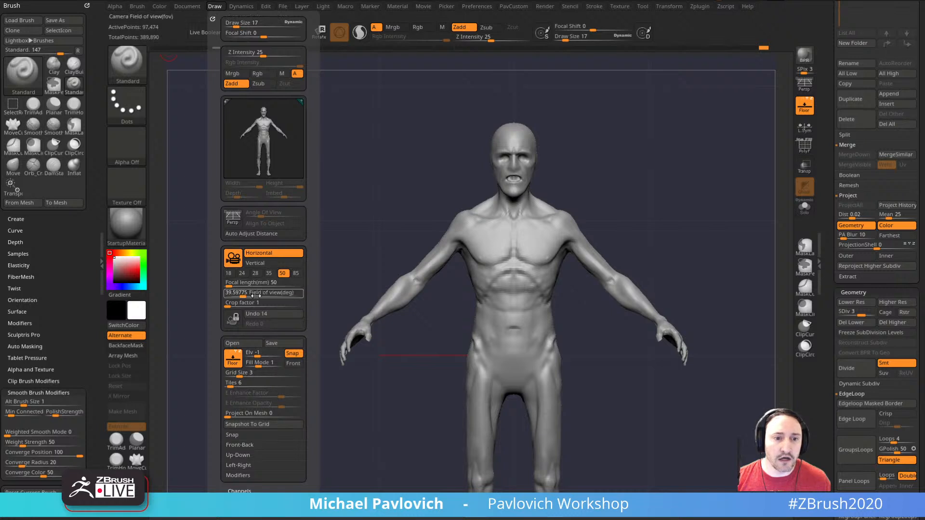
left_click(248, 373)
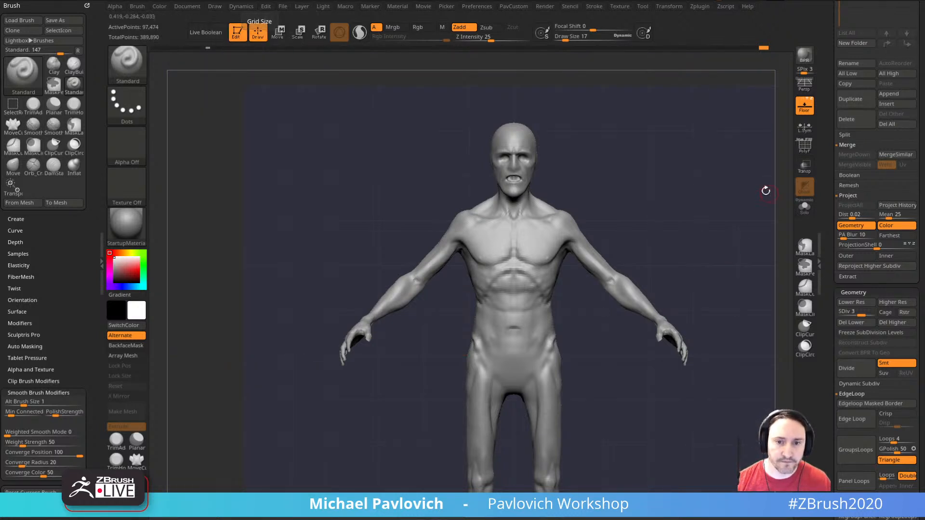
left_click_drag(695, 167, 658, 144, "alt")
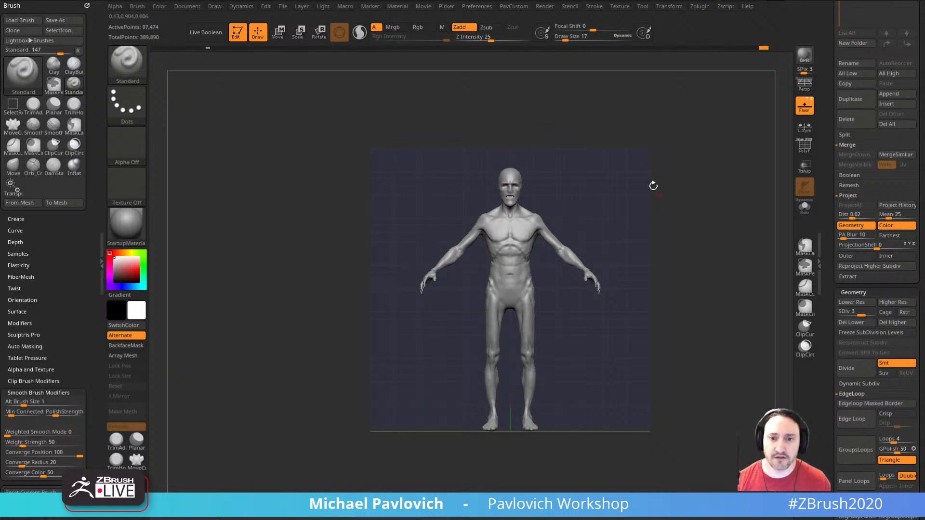
left_click_drag(673, 233, 710, 256)
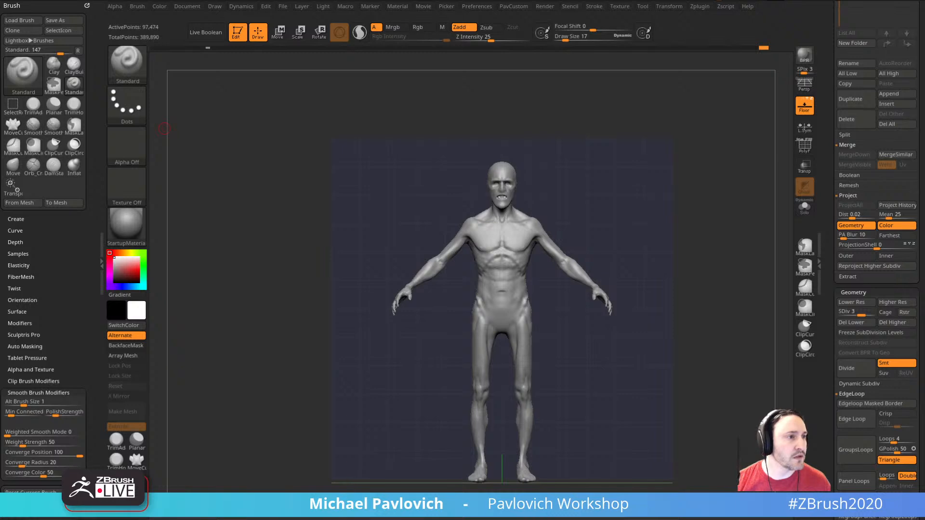
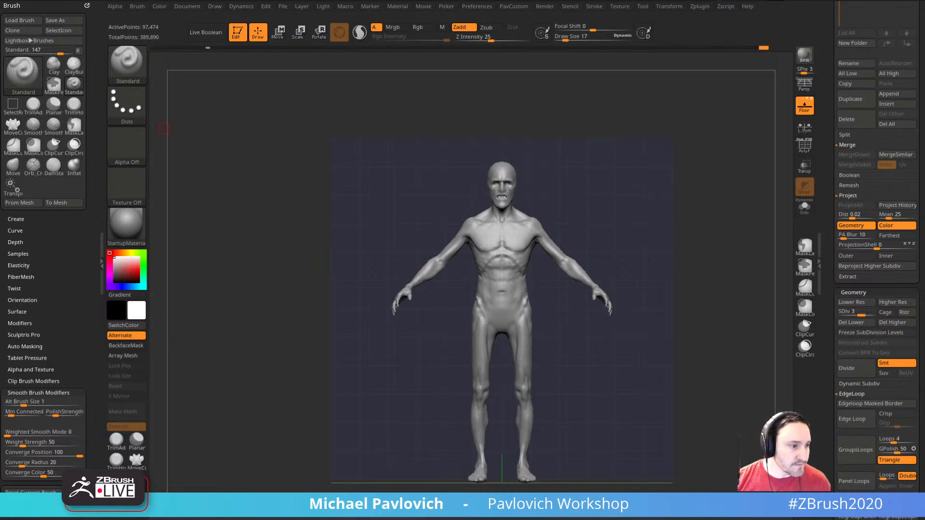
left_click_drag(664, 254, 683, 240)
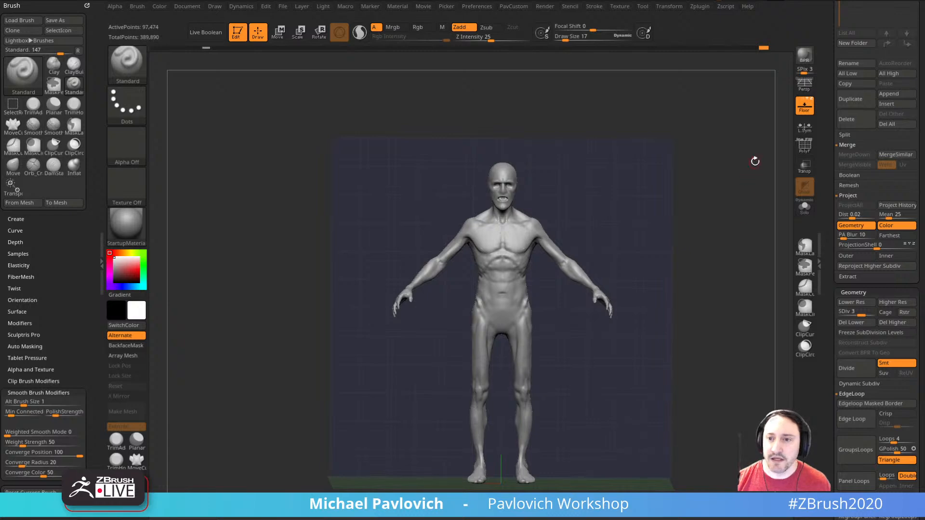
left_click(804, 106)
- Carve hollows beneath both cheekbones with the Standard brush, working at Draw Sizes from 4 to 6
mouse_move(730, 116)
left_mouse_down("alt")
mouse_move(706, 202)
mouse_move(654, 134)
mouse_move(694, 204)
mouse_move(676, 235)
mouse_move(692, 208)
left_mouse_up("alt")
key("bracketleft")
right_click_drag(526, 272, 568, 267)
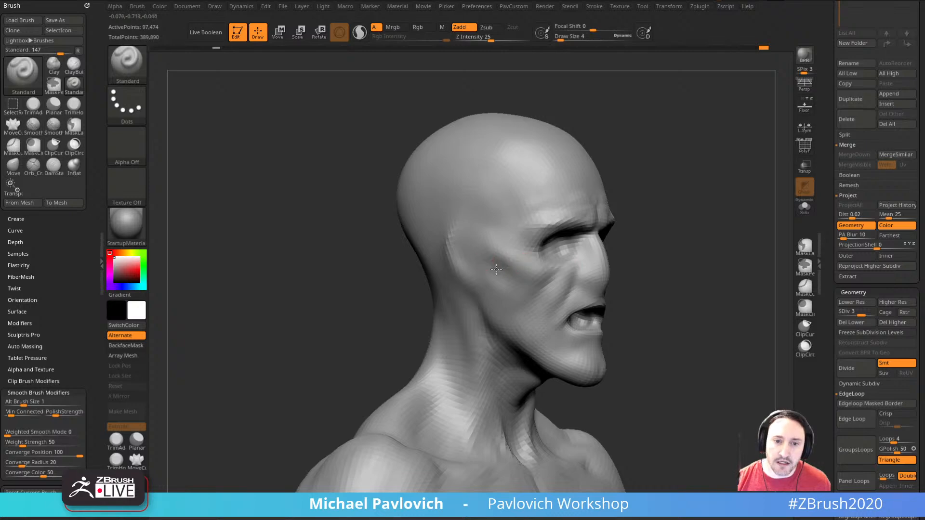
left_click_drag(496, 270, 514, 290, "alt")
right_click_drag(559, 273, 501, 271)
key("bracketright")
right_click_drag(674, 262, 643, 265, "alt")
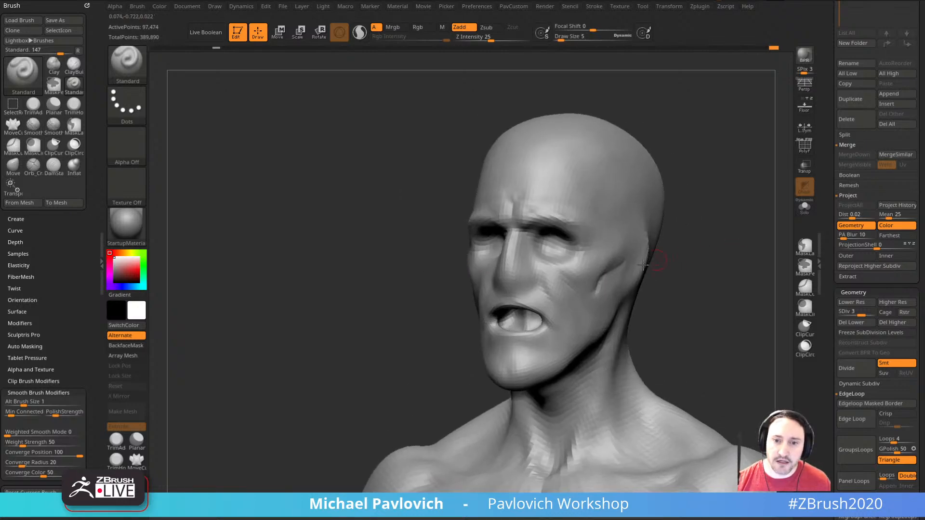
left_click_drag(605, 273, 588, 303)
mouse_move(656, 269)
right_mouse_down()
mouse_move(698, 270)
mouse_move(670, 258)
mouse_move(703, 266)
mouse_move(689, 268)
right_mouse_up()
key("s")
left_click_drag(519, 306, 519, 306)
key("s")
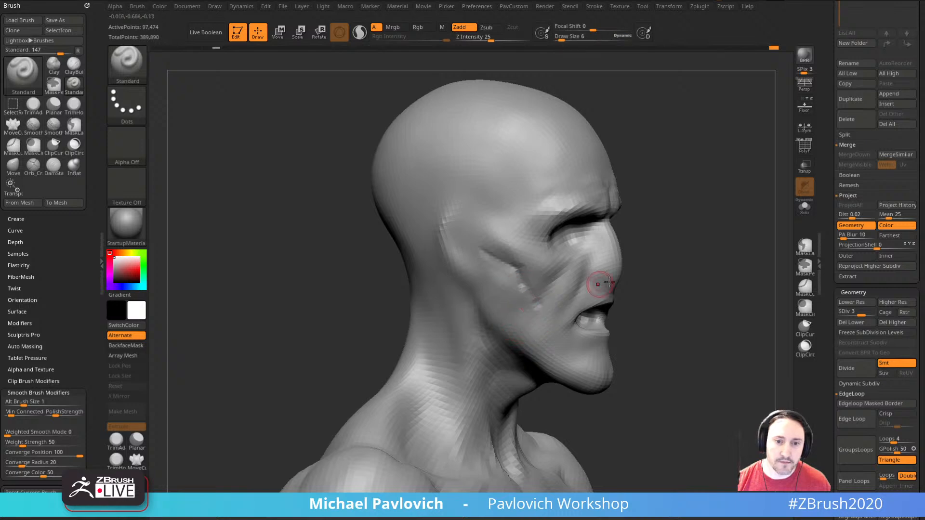
- Switch to the Clay brush and rework the hollow cheek between the cheekbone and the jaw
right_click_drag(599, 285, 611, 279)
key("b")
key("c")
key("l")
left_click_drag(511, 288, 513, 294)
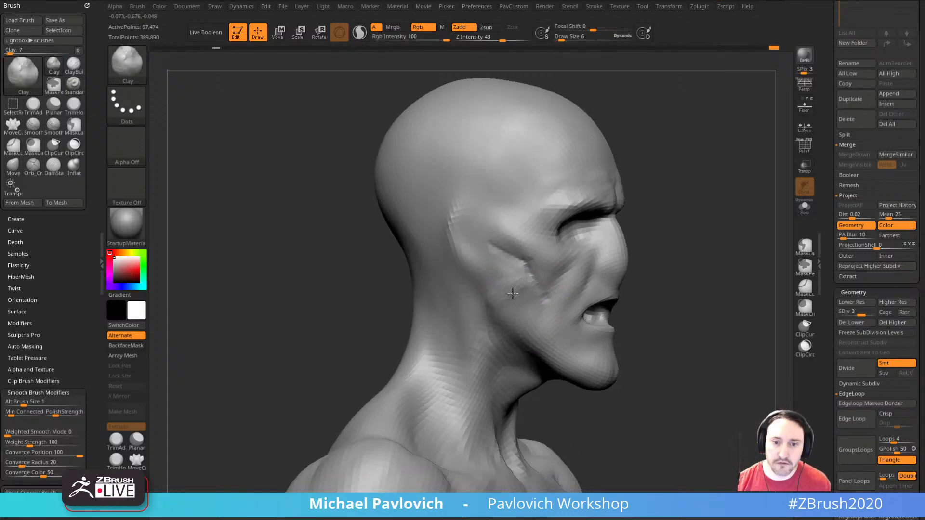
right_click_drag(694, 285, 634, 258)
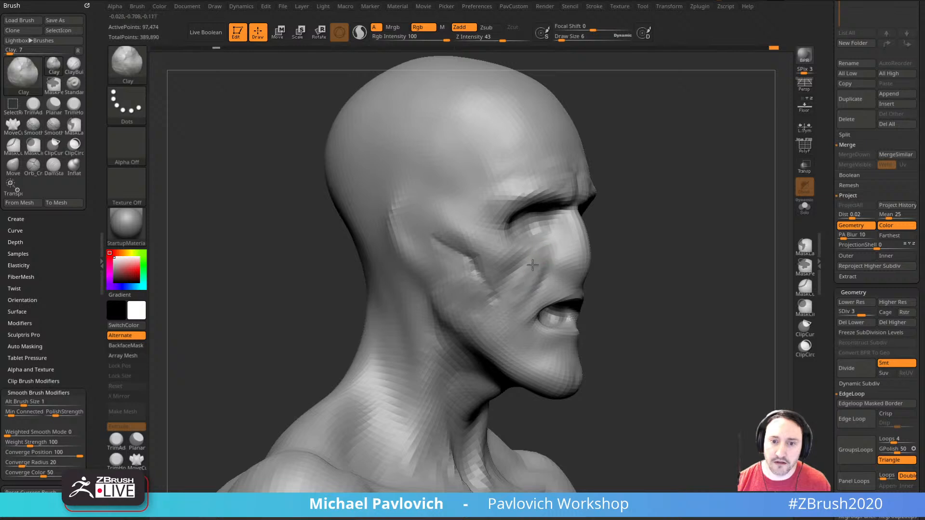
- Carve back the tip and sides of the nose with the Clay brush to give it a sunken, skeletal shape
right_click_drag(544, 293, 588, 267)
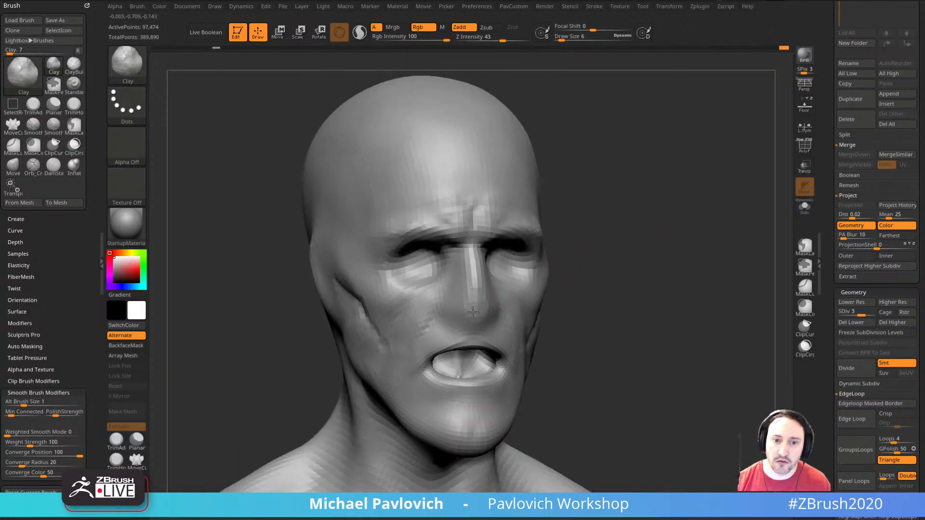
left_click_drag(467, 312, 476, 313)
right_click_drag(476, 313, 475, 284, "shift")
left_click_drag(475, 284, 482, 309)
right_click_drag(667, 264, 698, 270)
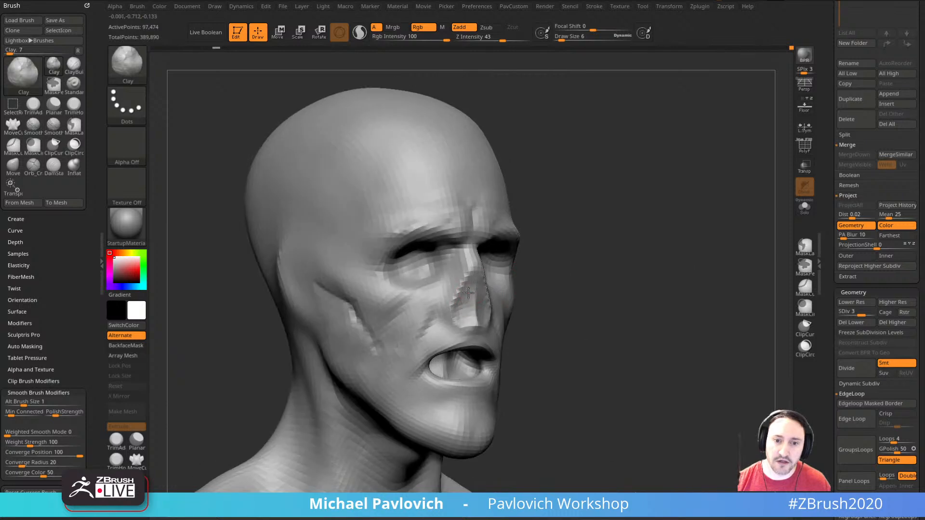
left_click_drag(462, 294, 469, 318)
right_click_drag(469, 319, 624, 194)
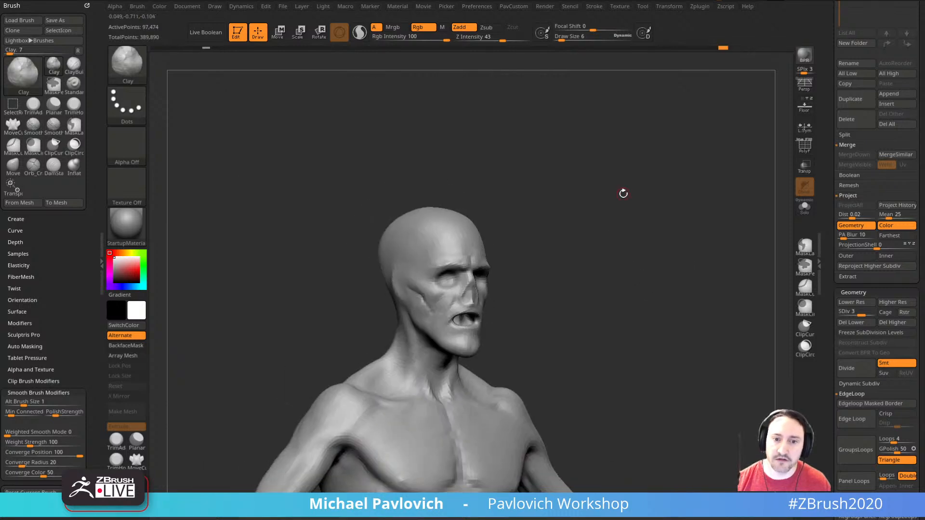
- Leave Edit mode, clear the canvas, and load the Ryan_Kingslien anatomy tool from Lightbox for editing
left_click(234, 32)
left_click(300, 50)
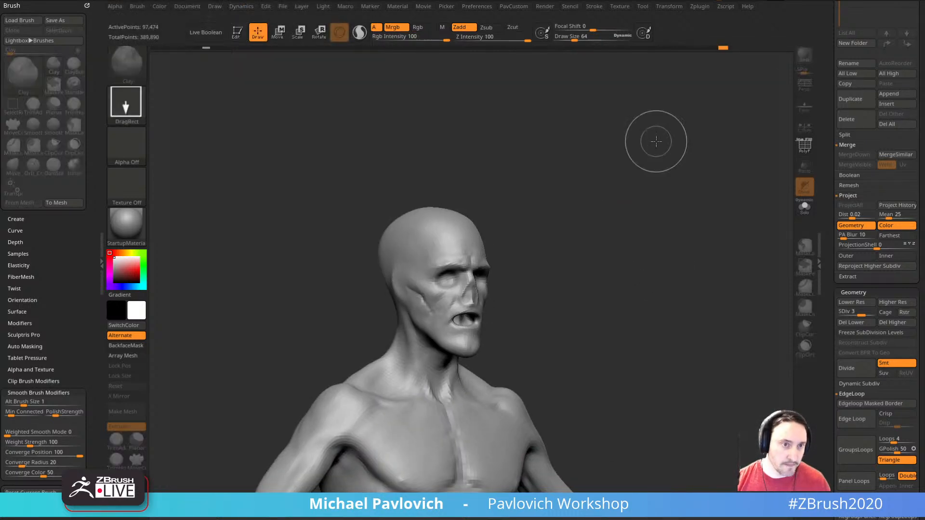
key("ctrl+n")
left_click_drag(831, 133, 851, 240)
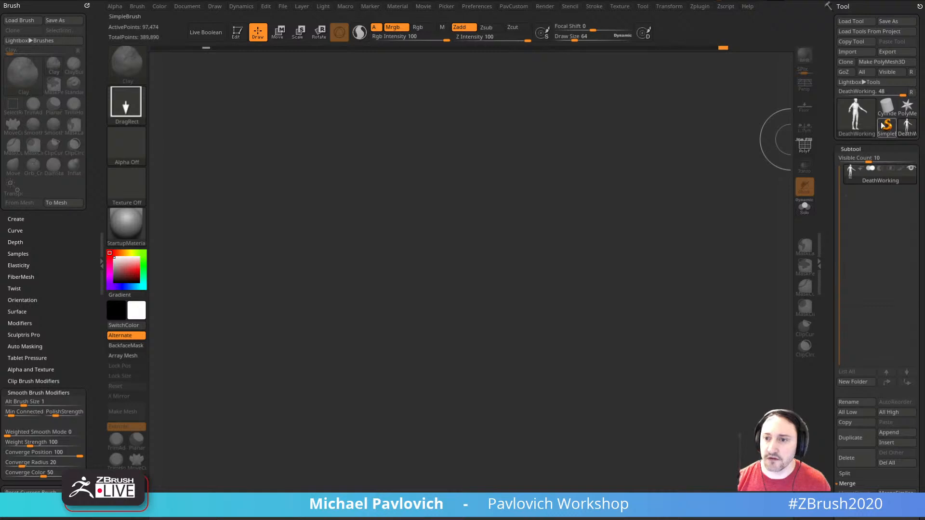
key("comma")
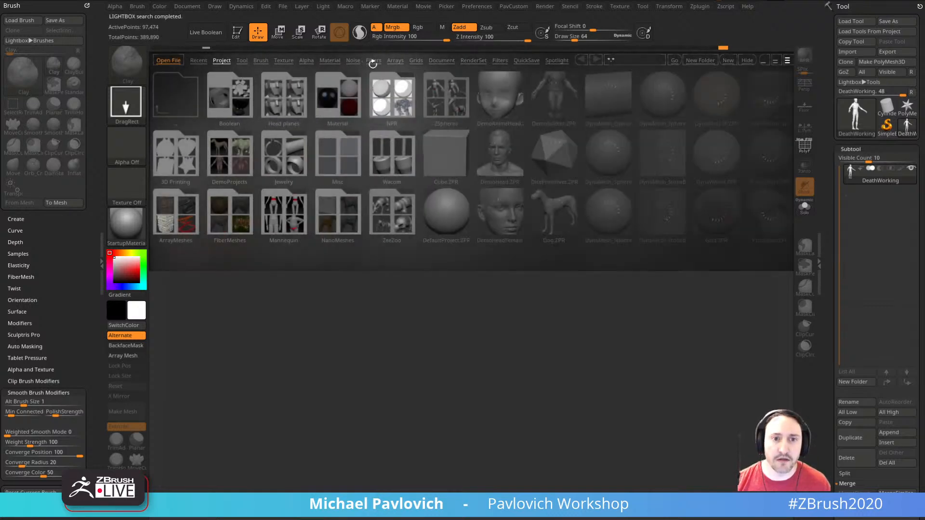
left_click(241, 58)
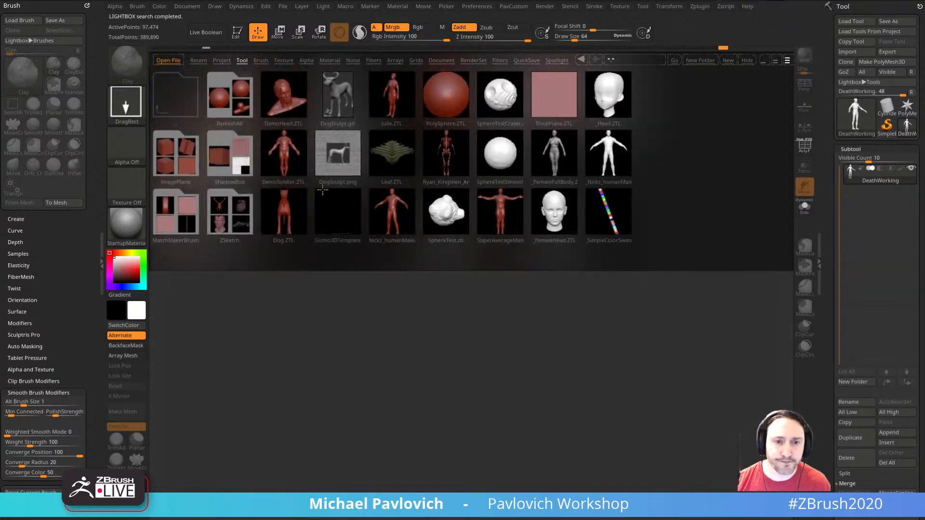
double_click(459, 147)
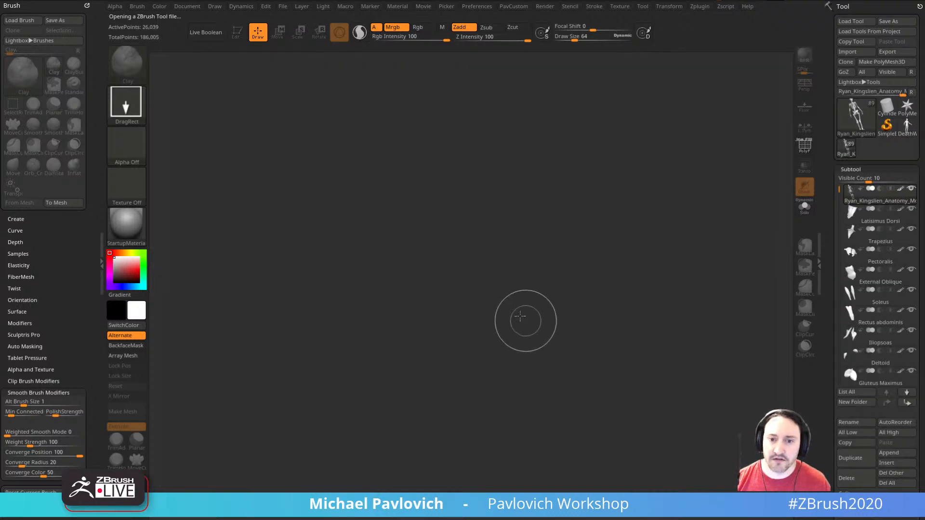
left_click(236, 32)
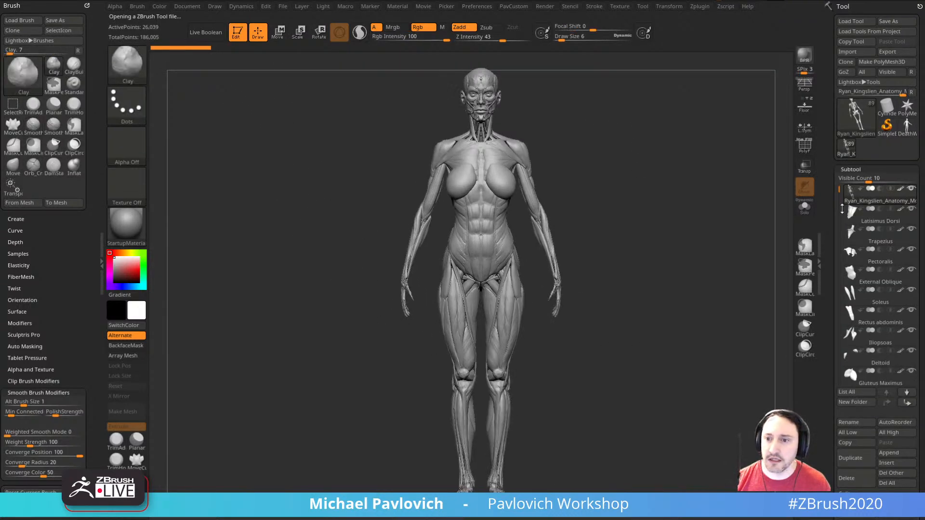
- Solo the skeleton, isolate its skull with SelectLasso, and delete the hidden rest of the skeleton
left_click(805, 207)
left_click_drag(686, 223, 632, 270)
left_click_drag(624, 135, 614, 269, "alt")
left_click(128, 65, "ctrl+shift")
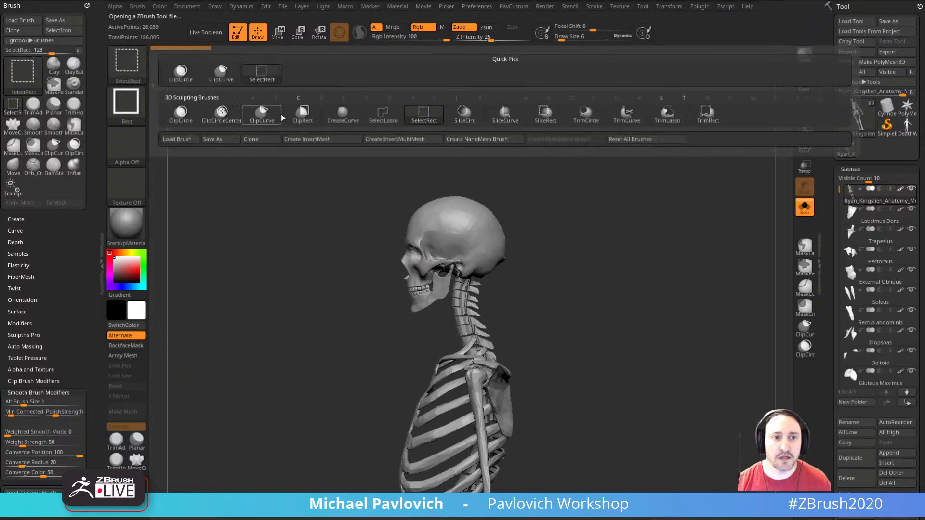
left_click(381, 120, "ctrl+shift")
mouse_move(392, 151)
left_mouse_down("ctrl+shift")
mouse_move(364, 258)
mouse_move(446, 181)
left_mouse_up("ctrl+shift")
key("ctrl+shift+a")
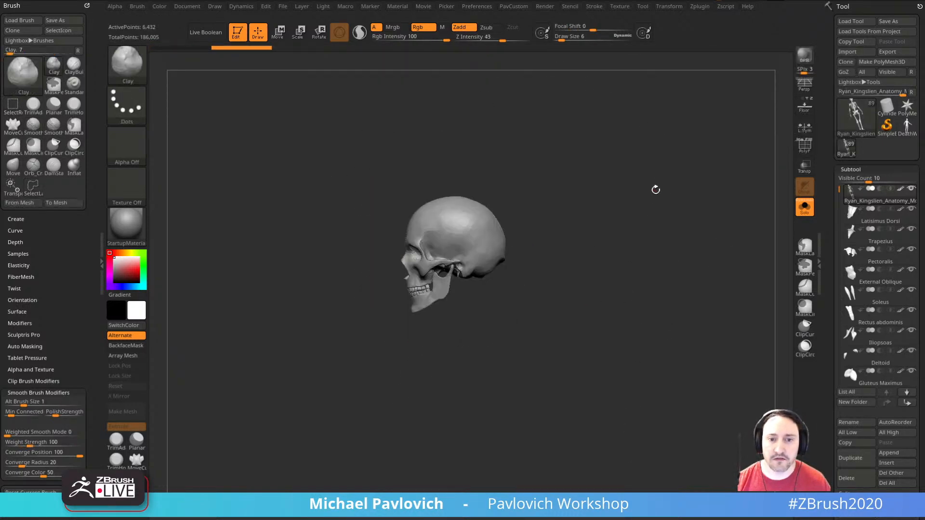
key("3")
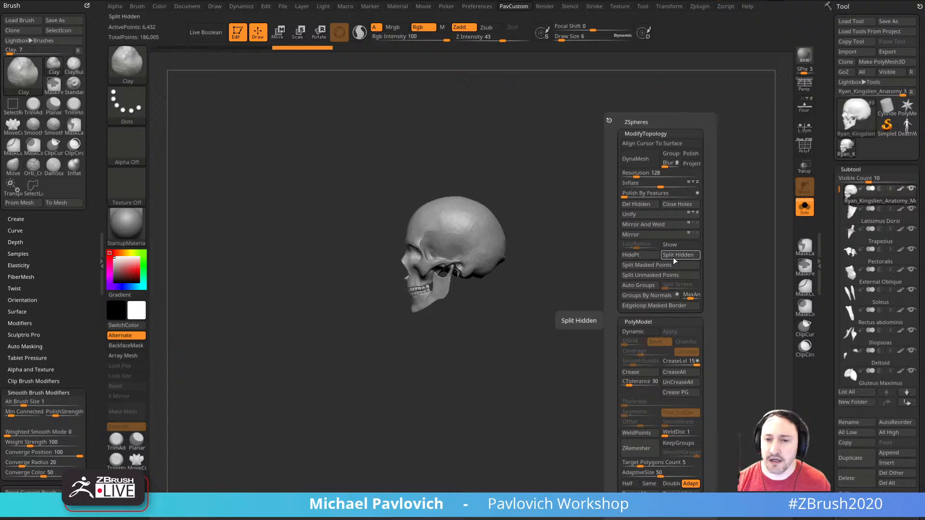
left_click(651, 208)
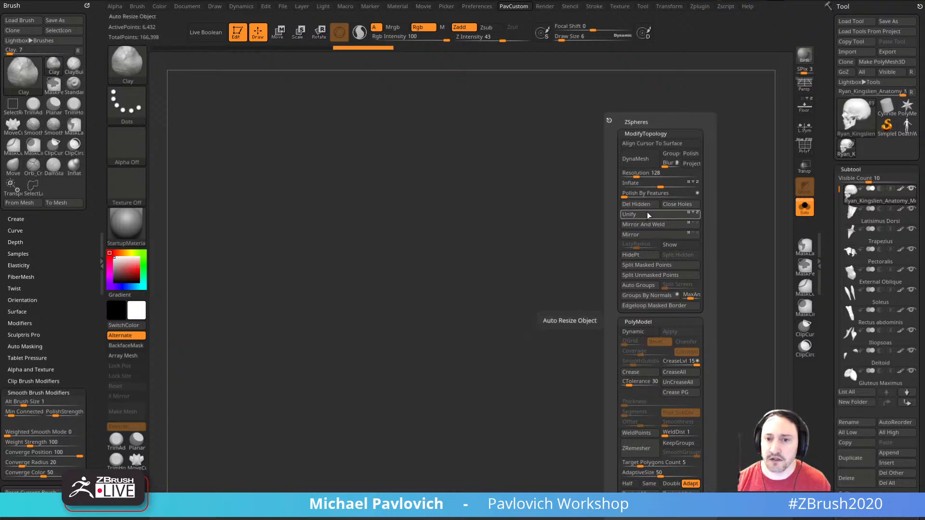
- Delete all other subtools of the anatomy model, keeping only the skull
scroll(877, 293, "down", 5)
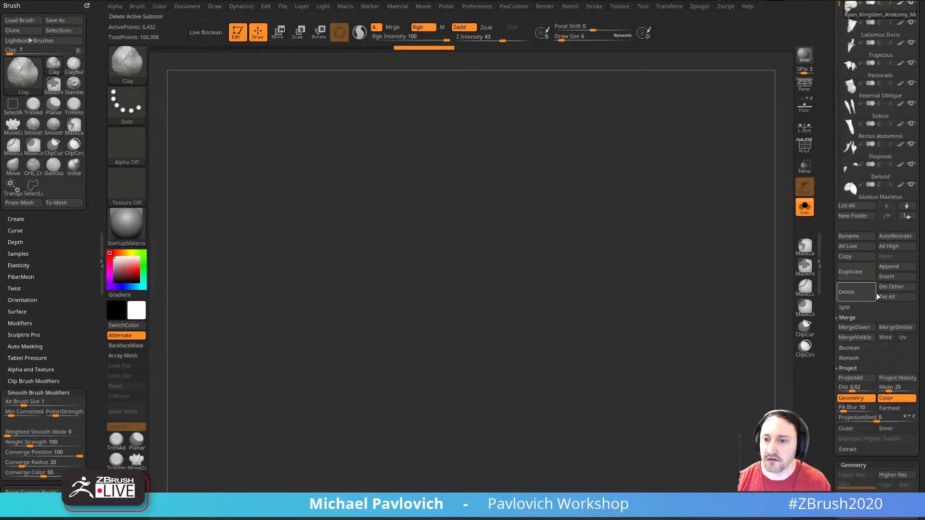
left_click_drag(835, 263, 835, 387)
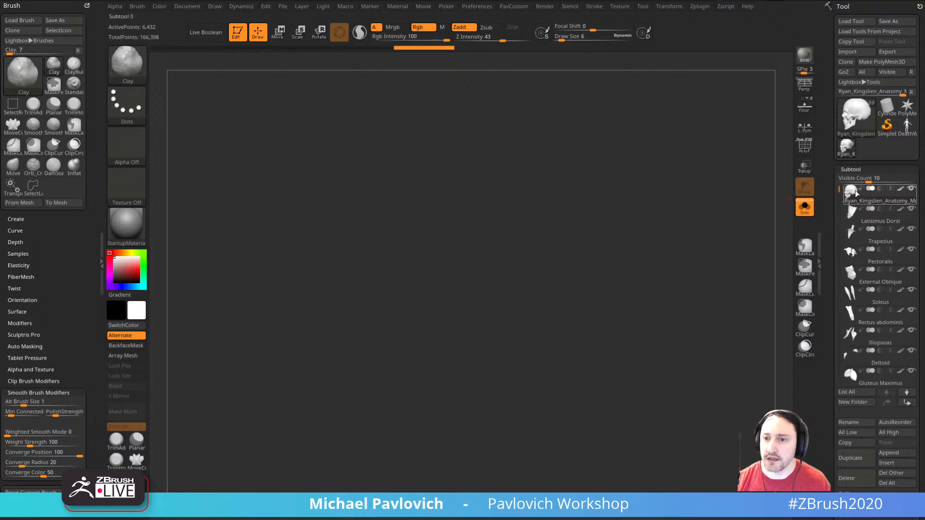
scroll(881, 313, "down", 2)
left_click(895, 418)
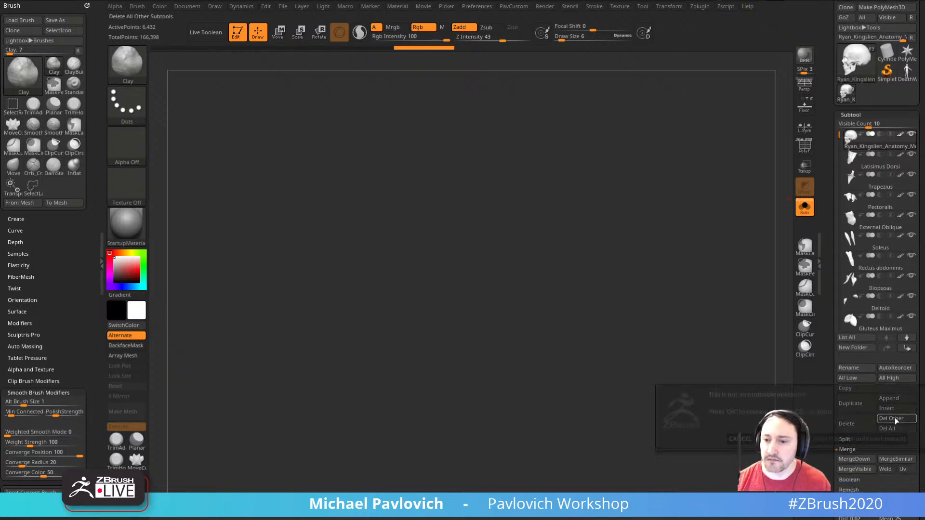
left_click(858, 439)
- Switch to the DeathWorking tool, append the skull as a subtool, and turn Solo off to show the framed figure
left_click(906, 72)
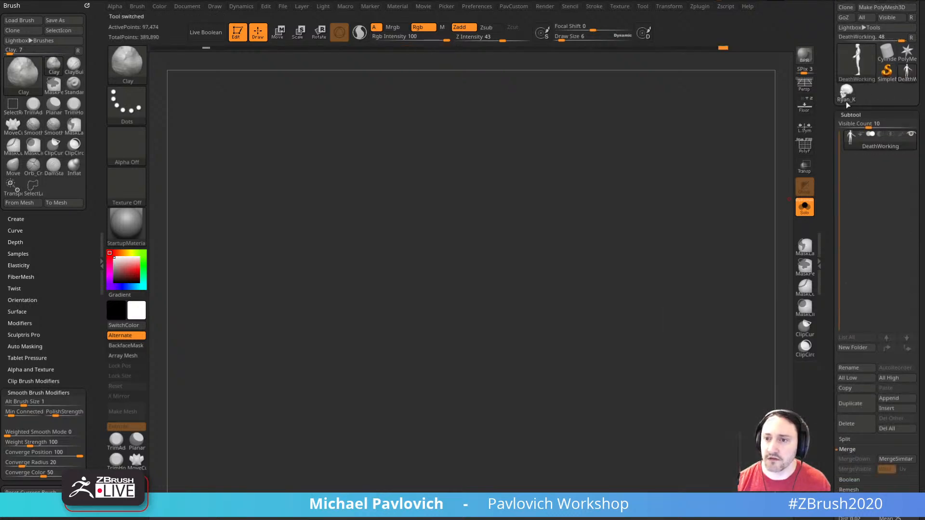
left_click(886, 399)
left_click(639, 371)
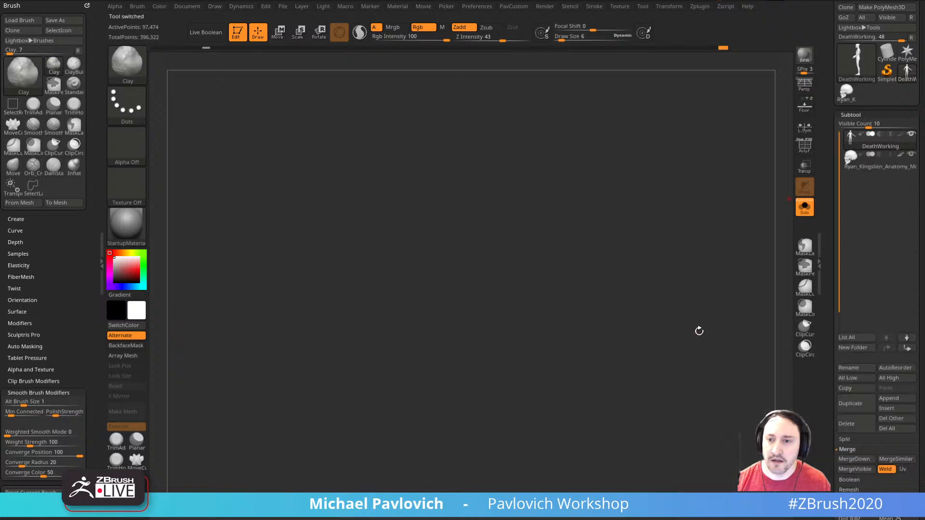
key("f")
left_click(805, 207)
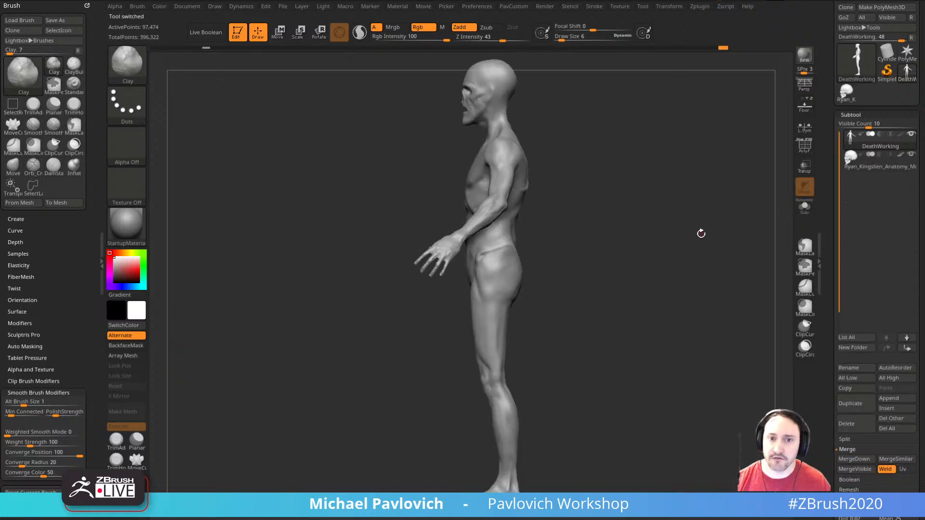
- Select the skull subtool in front view and apply Unify to enlarge and center it on the figure
left_click_drag(679, 248, 733, 251, "shift")
key("f")
left_click(868, 163)
left_click_drag(726, 203, 731, 269, "alt")
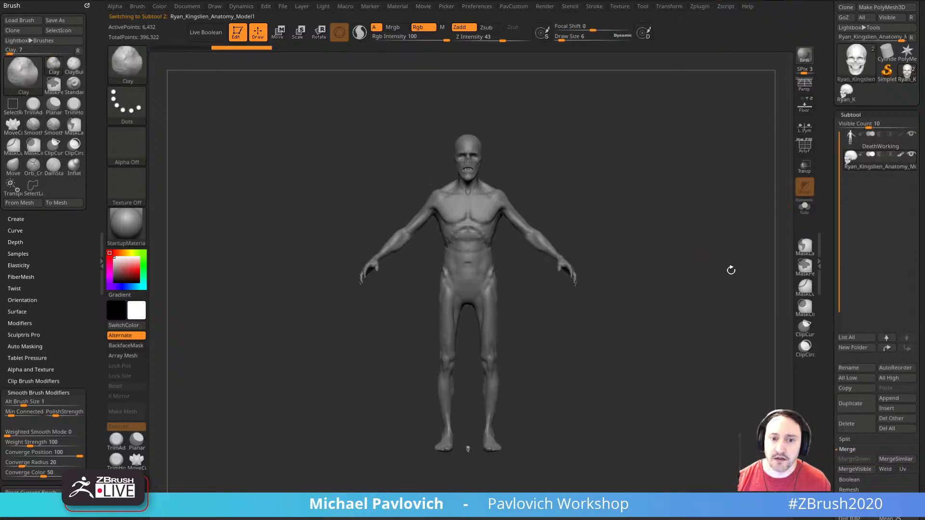
key("9")
key("2")
left_click(599, 215)
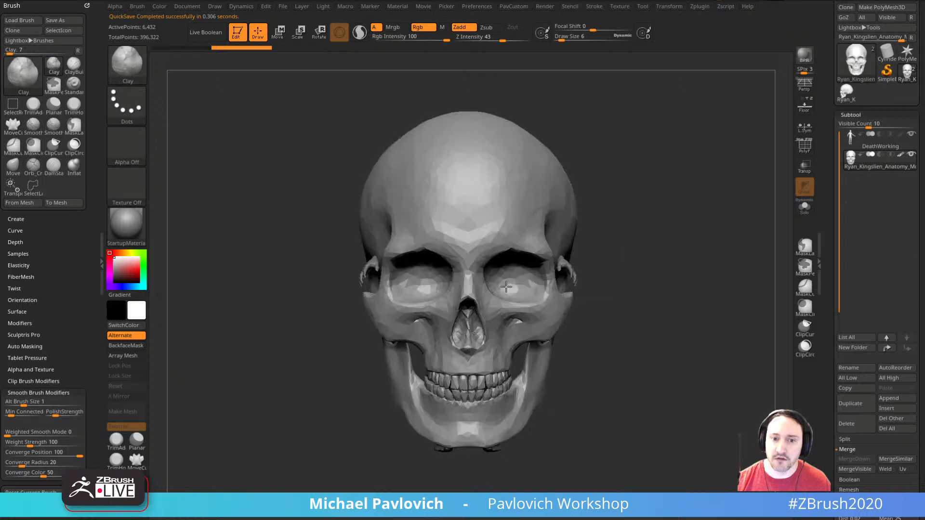
- Scale the skull down uniformly with the gizmo and solo it
key("w")
left_click_drag(468, 279, 402, 314)
left_click(806, 208)
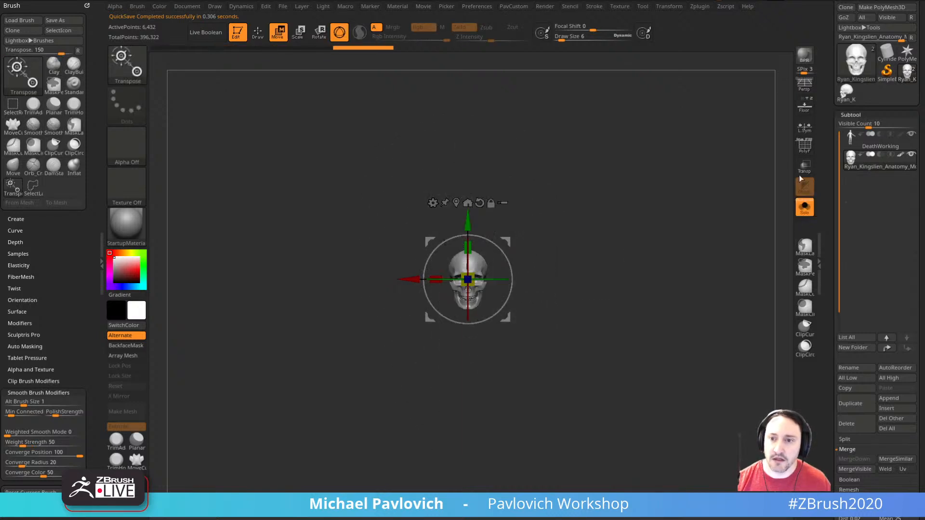
- Show the whole figure with transparency around the undersized skull and view it from the side
left_click(804, 168)
left_click_drag(757, 193, 694, 200)
left_click(806, 208)
left_click_drag(709, 170, 715, 272, "alt")
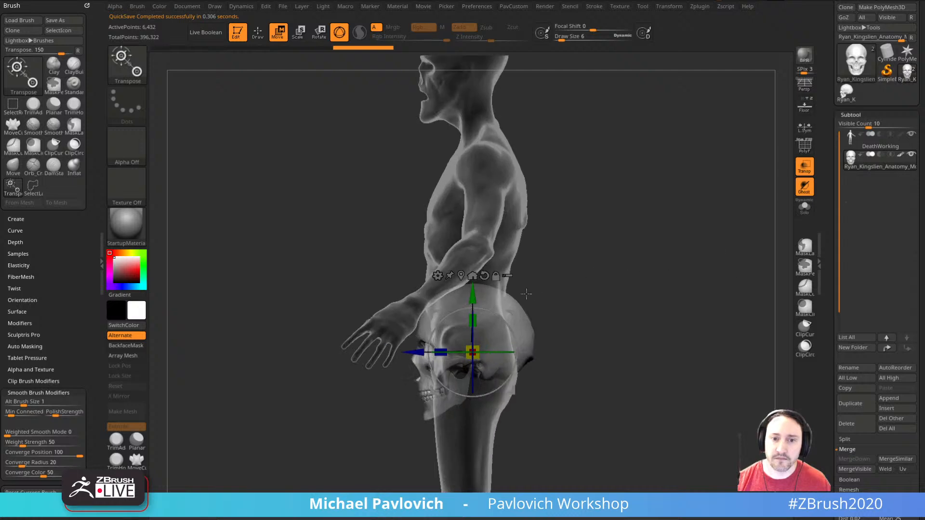
- Move the skull subtool up onto the figure's head and scale it in side view to match the head
left_click_drag(510, 314, 511, 84)
left_click_drag(631, 150, 656, 382, "alt")
left_click_drag(537, 391, 530, 335)
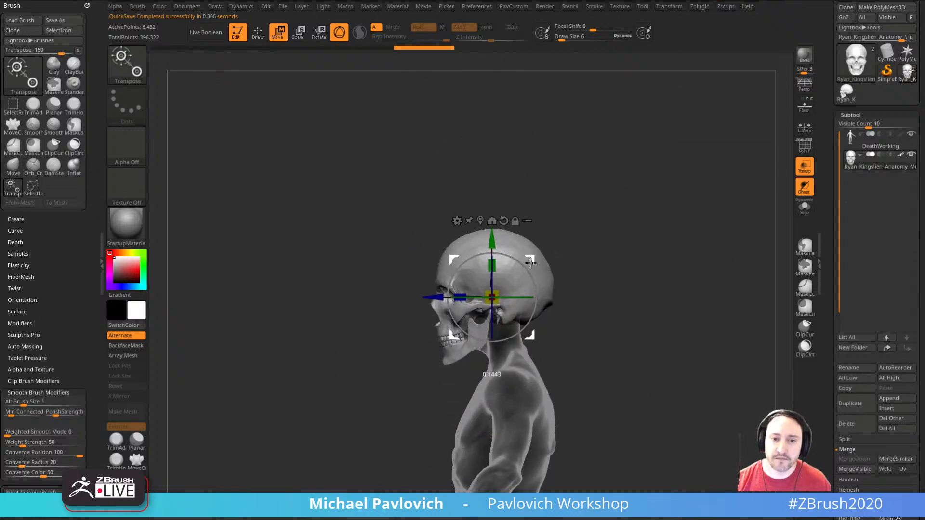
left_click_drag(493, 297, 484, 297)
left_click_drag(629, 270, 636, 315)
left_click_drag(635, 316, 639, 333, "alt")
left_click_drag(532, 275, 528, 264)
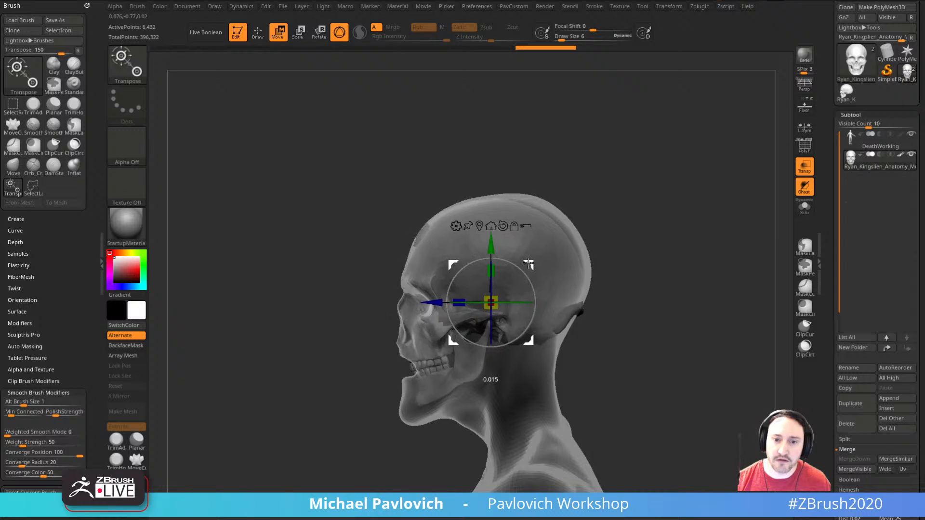
- Return to Draw mode, turn off transparency, and solo the fitted skull in side view
key("q")
mouse_move(639, 247)
left_mouse_down("shift")
mouse_move(676, 254)
mouse_move(672, 262)
mouse_move(675, 227)
mouse_move(695, 250)
mouse_move(584, 356)
left_mouse_up("shift")
left_click_drag(626, 380, 708, 263)
left_click(805, 167)
left_click(803, 218)
- Isolate the skull's complete set of teeth with a SelectLasso selection and split them into their own subtool
left_click(127, 65, "ctrl+shift")
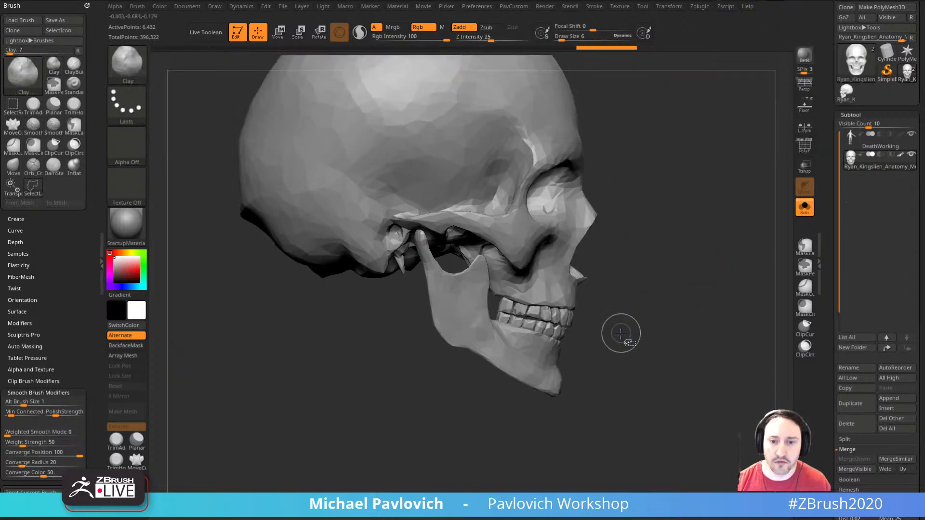
mouse_move(613, 333)
left_mouse_down("ctrl+shift")
mouse_move(518, 304)
mouse_move(578, 334)
left_mouse_up("ctrl+shift")
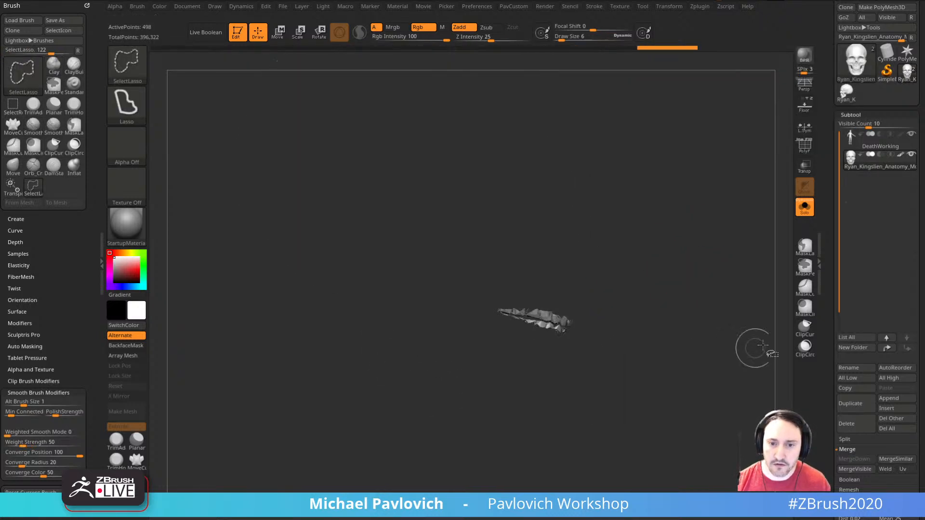
key("ctrl+shift+a")
key("3")
left_click(719, 256)
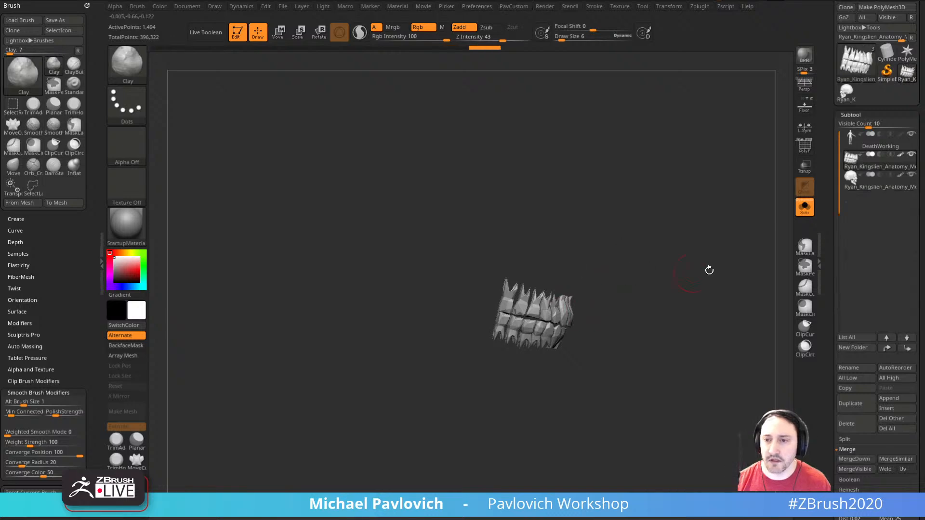
- Check the toothless skull subtool, turn Solo off, and make the DeathWorking body the active subtool
left_click_drag(709, 268, 790, 244)
left_click(880, 186)
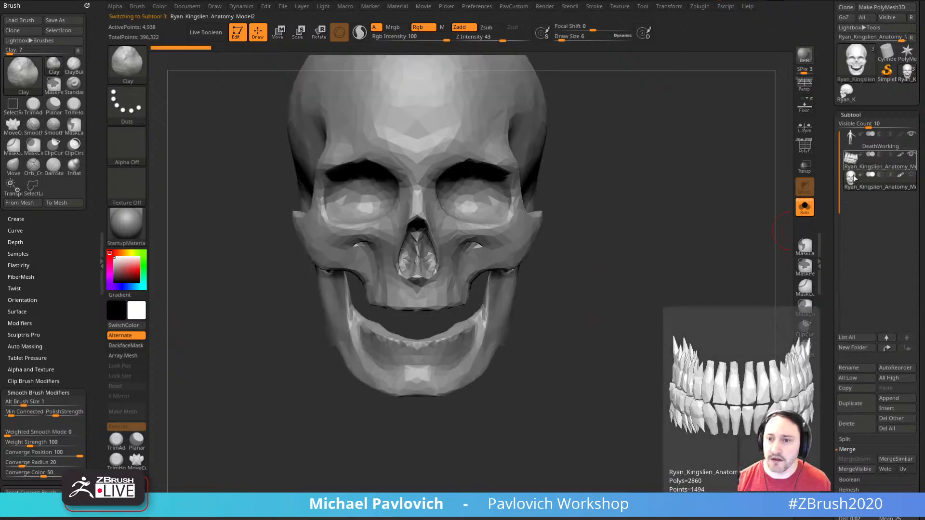
left_click(805, 208)
mouse_move(701, 228)
left_mouse_down()
mouse_move(647, 259)
mouse_move(732, 264)
mouse_move(661, 265)
mouse_move(676, 233)
left_mouse_up()
left_click(564, 197, "alt")
- Carve the nasal cavity into the face with the Standard brush at draw size 5, and show the skull for comparison
key("s")
key("b")
key("s")
key("t")
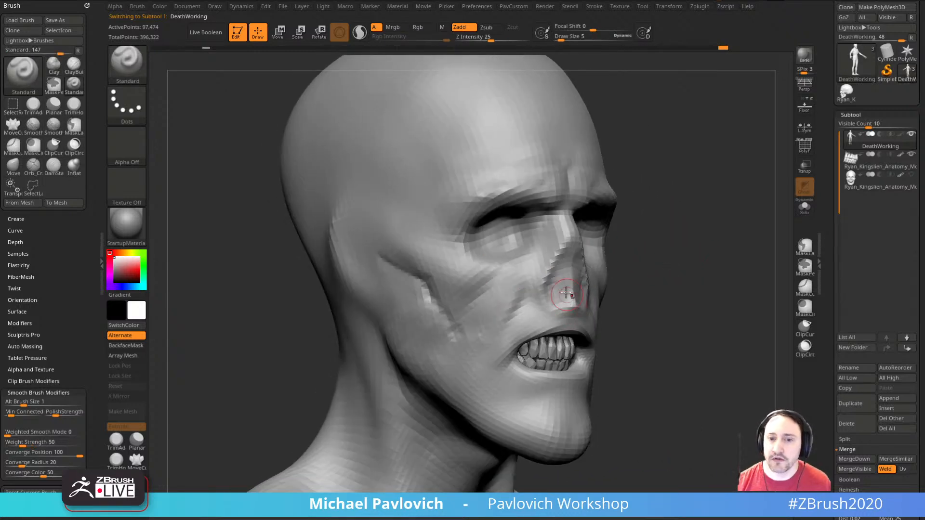
mouse_move(562, 295)
left_mouse_down("alt")
mouse_move(566, 265)
mouse_move(557, 291)
left_mouse_up("alt")
mouse_move(673, 255)
left_mouse_down("alt")
mouse_move(655, 262)
mouse_move(691, 246)
left_mouse_up("alt")
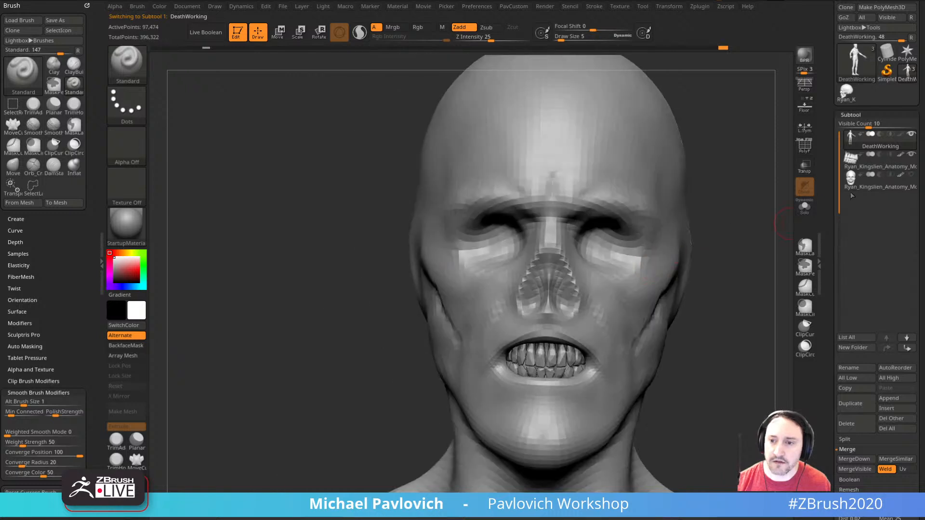
left_click(853, 186)
left_click_drag(752, 284, 741, 259, "alt")
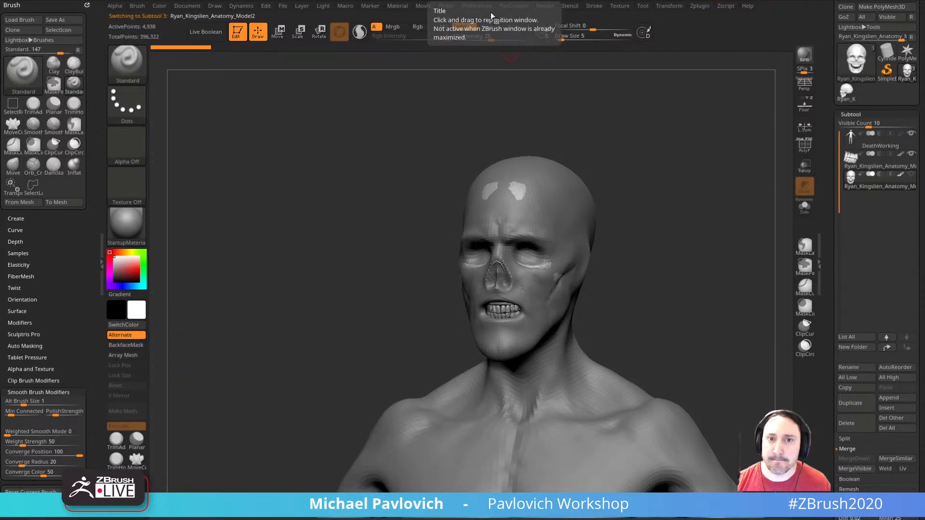
- Turn on the CamView orientation display in the preferences
left_click(477, 8)
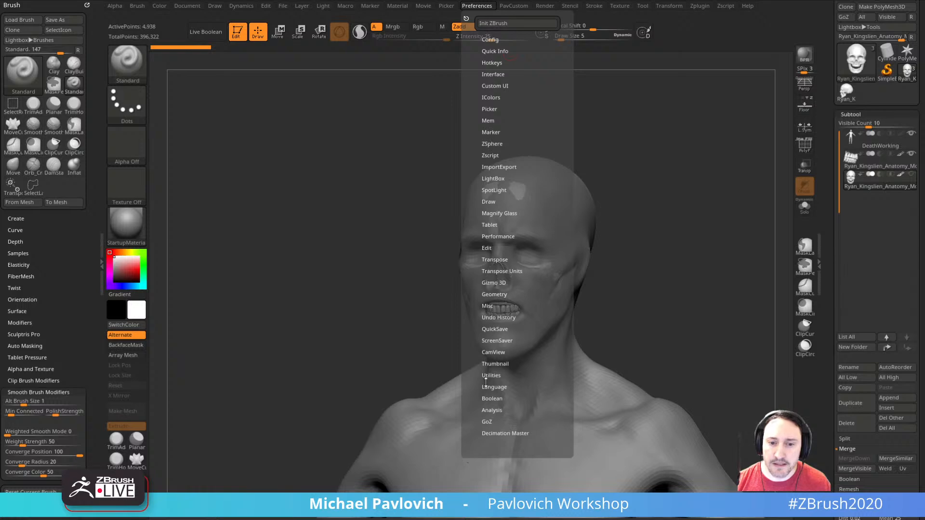
left_click(492, 364)
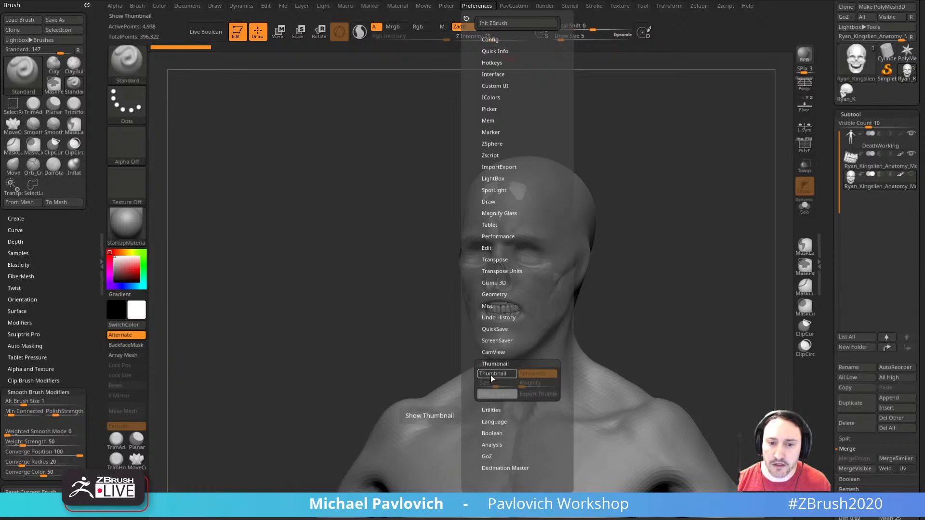
left_click(493, 352)
left_click(493, 363)
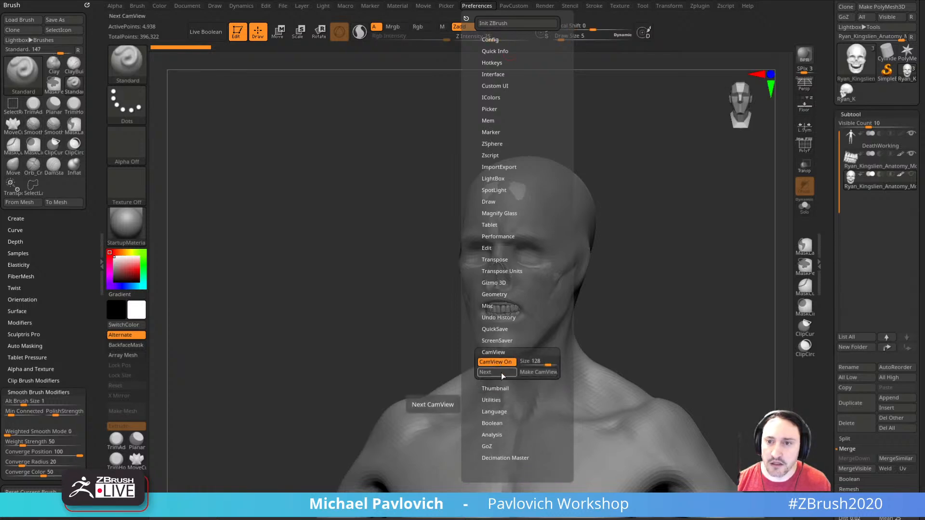
- Cycle the CamView models to Skull_CamView.PSD and enlarge the display to size 250
left_click(501, 372)
left_click(501, 372)
left_click(502, 372)
left_click(501, 372)
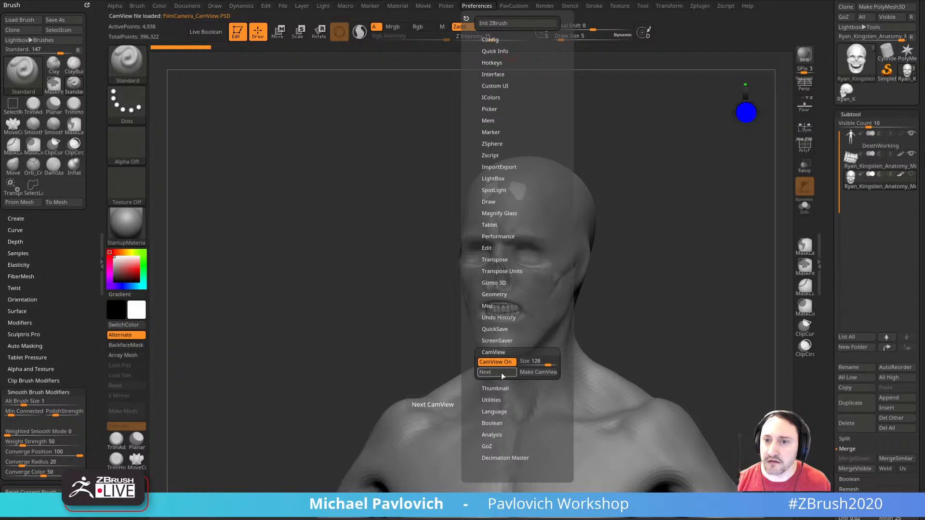
left_click(501, 372)
left_click(501, 372)
left_click(501, 372)
left_click(501, 372)
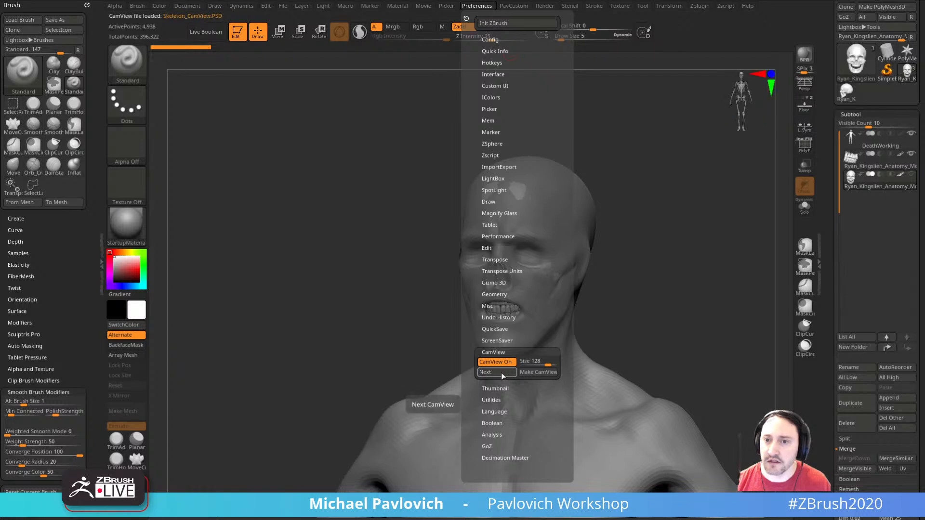
left_click(502, 371)
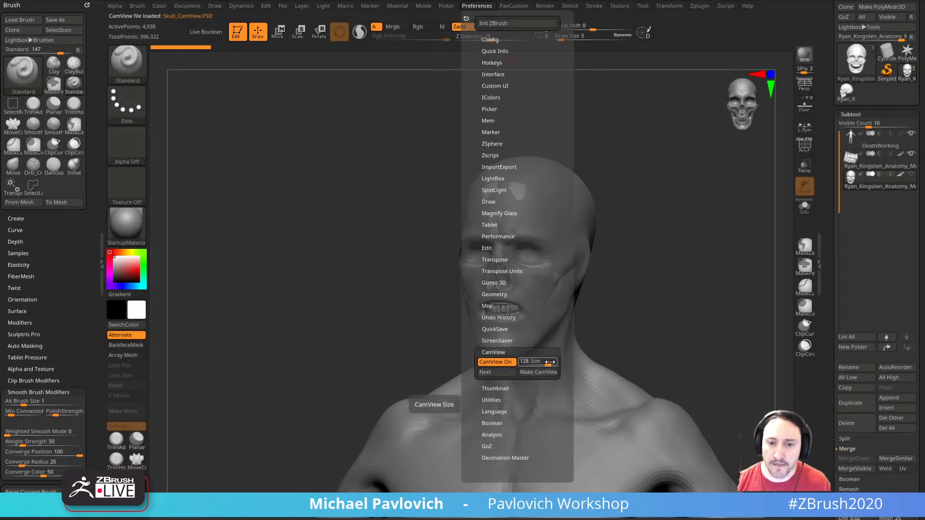
left_click_drag(549, 362, 556, 362)
- Orbit the head to compare it with the CamView skull, and turn CamView off
left_click_drag(700, 158, 669, 285)
left_click_drag(581, 270, 620, 299)
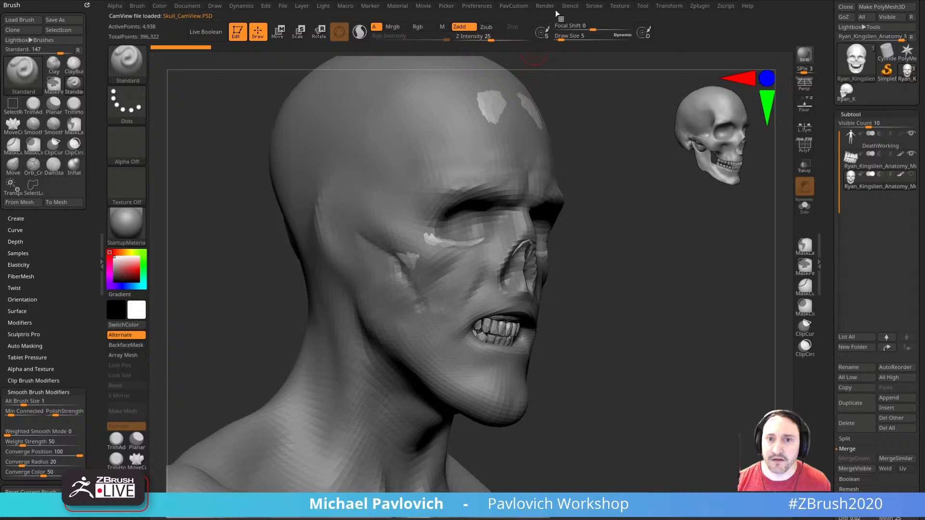
left_click(477, 6)
left_click(487, 362)
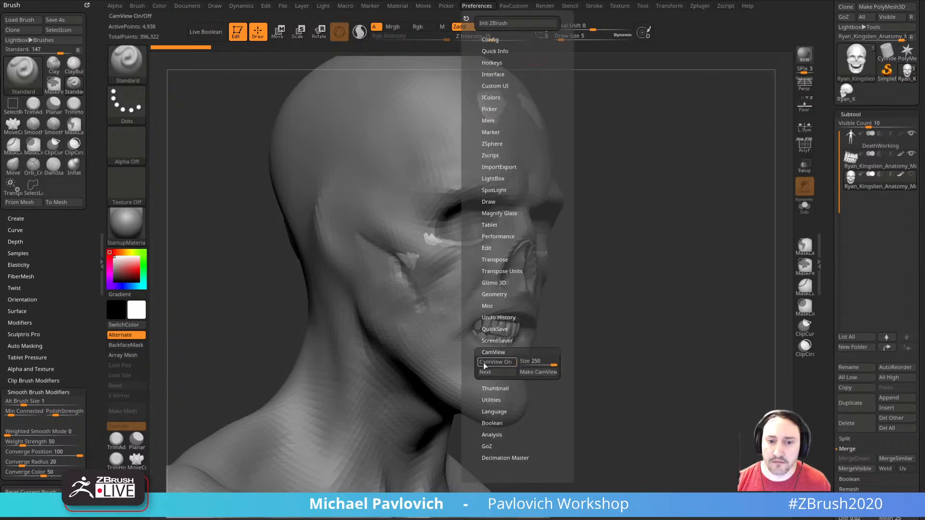
- Select the DeathWorking body and pull the mouth corners outward with the MoveAccurate brush to expose more teeth
left_click_drag(605, 277, 635, 273)
mouse_move(655, 273)
left_mouse_down()
mouse_move(630, 273)
mouse_move(499, 329)
left_mouse_up()
mouse_move(635, 279)
left_mouse_down()
mouse_move(724, 287)
mouse_move(665, 293)
left_mouse_up()
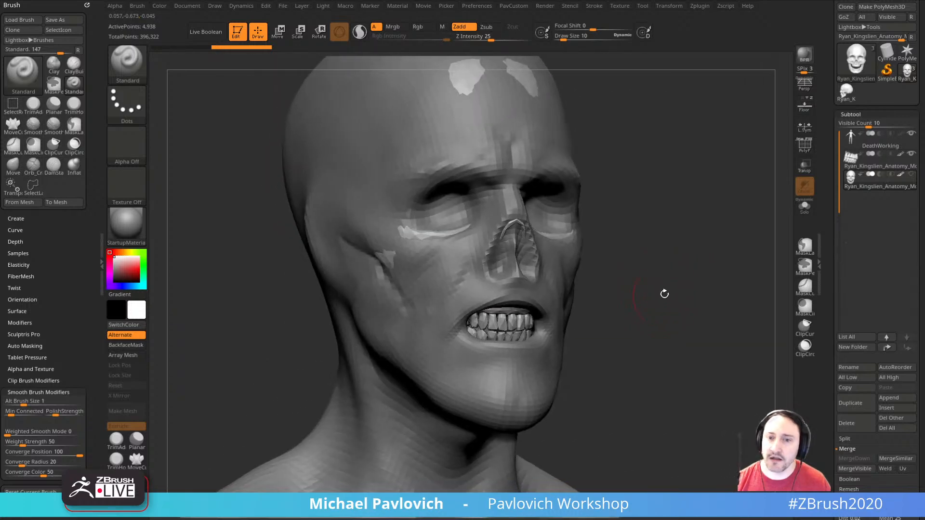
left_click(458, 313, "alt")
mouse_move(602, 301)
left_mouse_down()
mouse_move(640, 299)
mouse_move(631, 292)
mouse_move(521, 314)
left_mouse_up()
key("b")
key("m")
key("a")
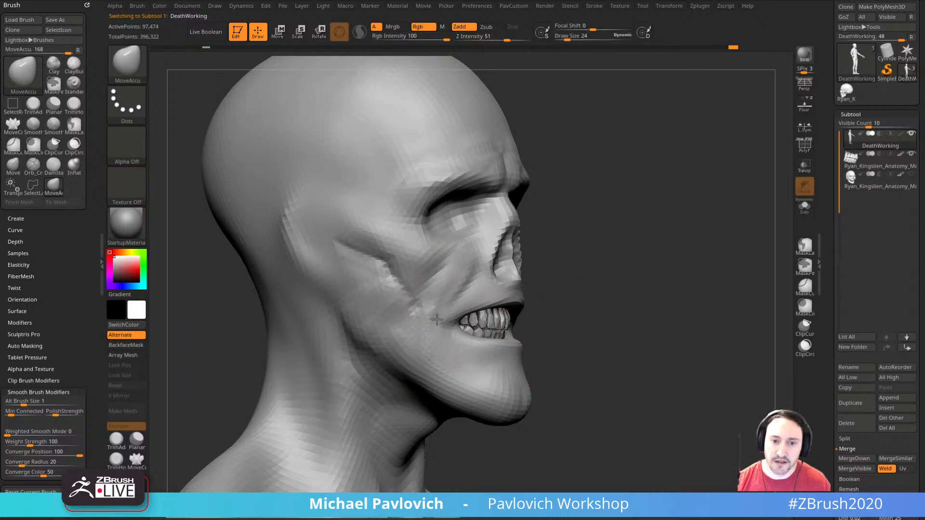
mouse_move(616, 314)
left_mouse_down()
mouse_move(529, 324)
mouse_move(447, 354)
left_mouse_up()
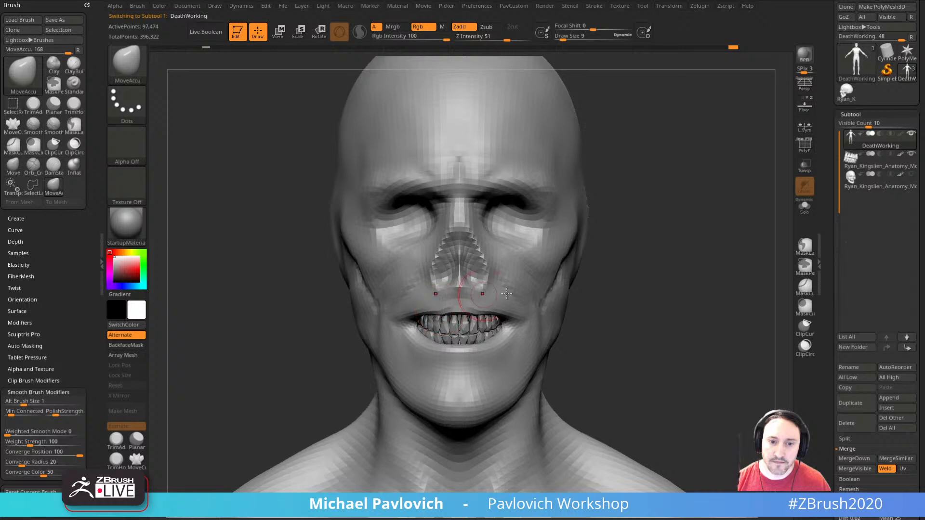
- Push the upper and lower lips back toward the teeth with the MoveAccurate brush in side view
mouse_move(507, 294)
right_mouse_down()
mouse_move(481, 324)
mouse_move(554, 320)
mouse_move(529, 313)
right_mouse_up()
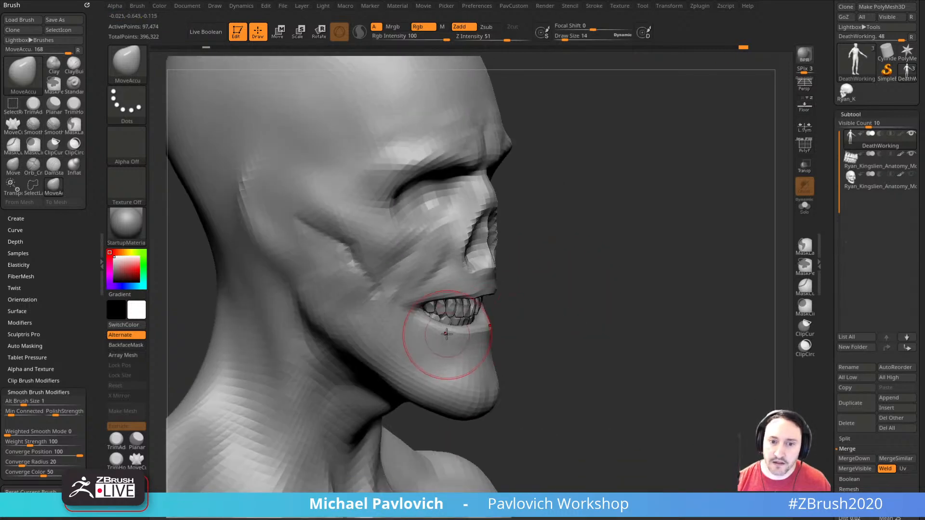
right_click_drag(447, 334, 392, 279)
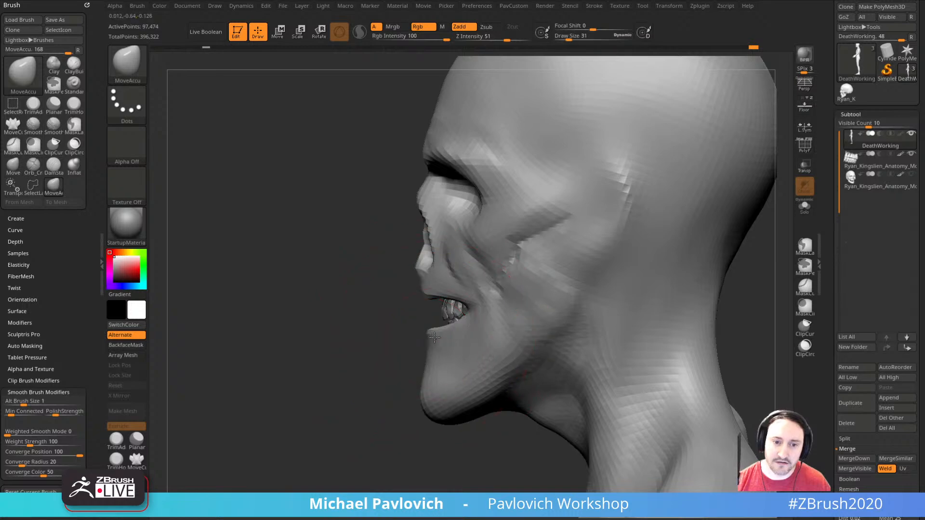
key("bracketleft")
key("bracketleft")
left_click_drag(434, 299, 431, 299)
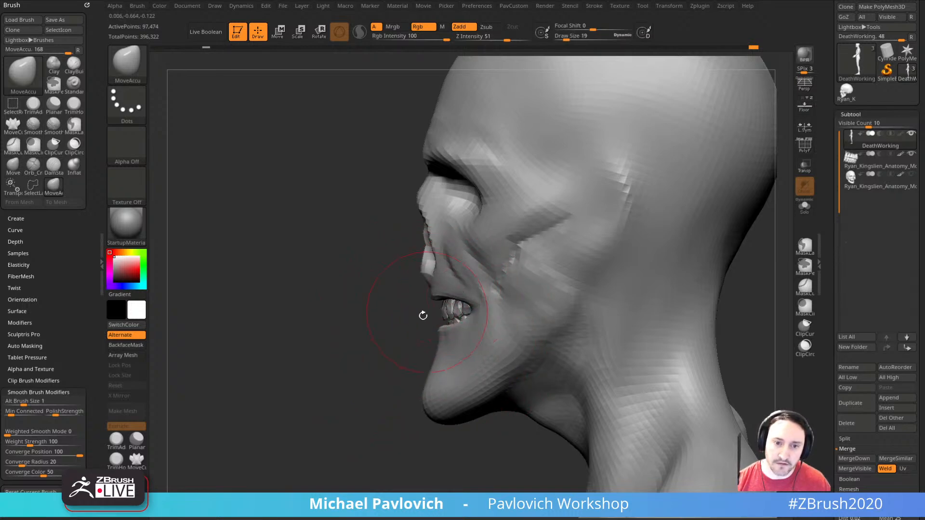
- Refine the mouth corners from the front, alternating between the Standard and DamStandard brushes
right_click_drag(423, 315, 467, 312)
mouse_move(371, 346)
right_mouse_down()
mouse_move(611, 309)
mouse_move(631, 270)
mouse_move(464, 322)
right_mouse_up()
key("b")
key("s")
key("t")
key("b")
key("d")
key("s")
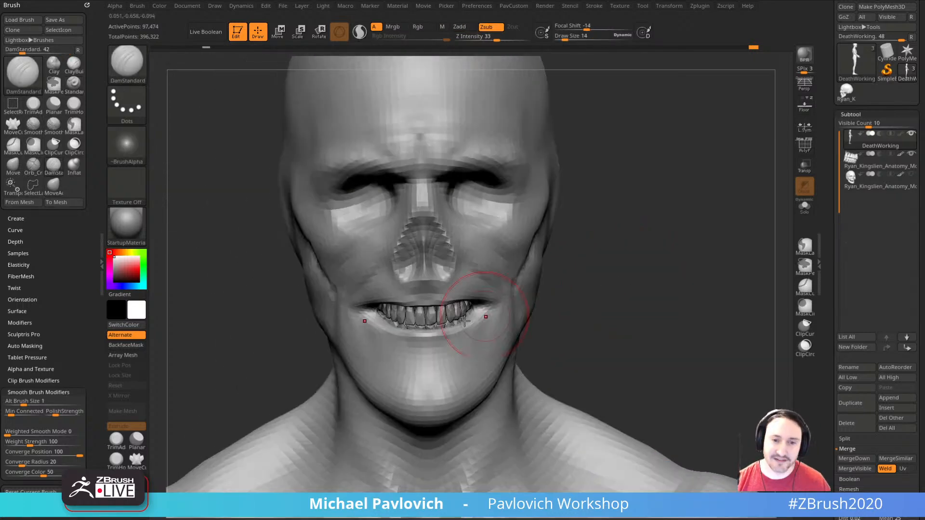
key("b")
key("s")
key("t")
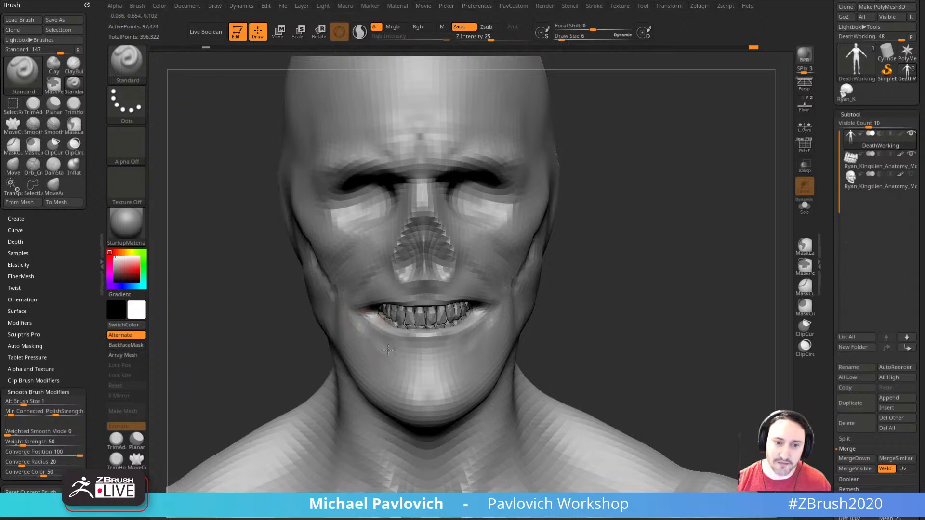
- Define the folds around the lips and mouth corners with the Standard brush at draw size 6
right_click_drag(587, 290, 432, 332)
right_click_drag(437, 296, 533, 289)
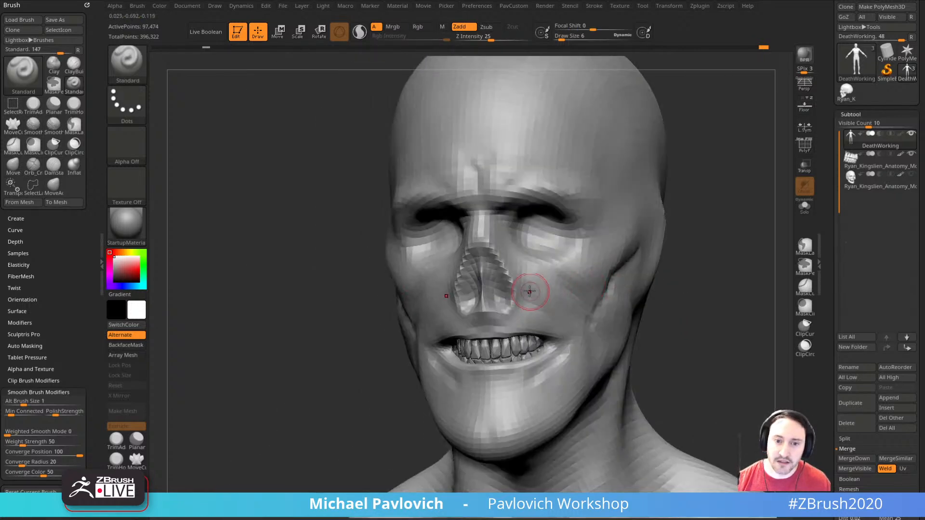
right_click_drag(671, 275, 697, 284)
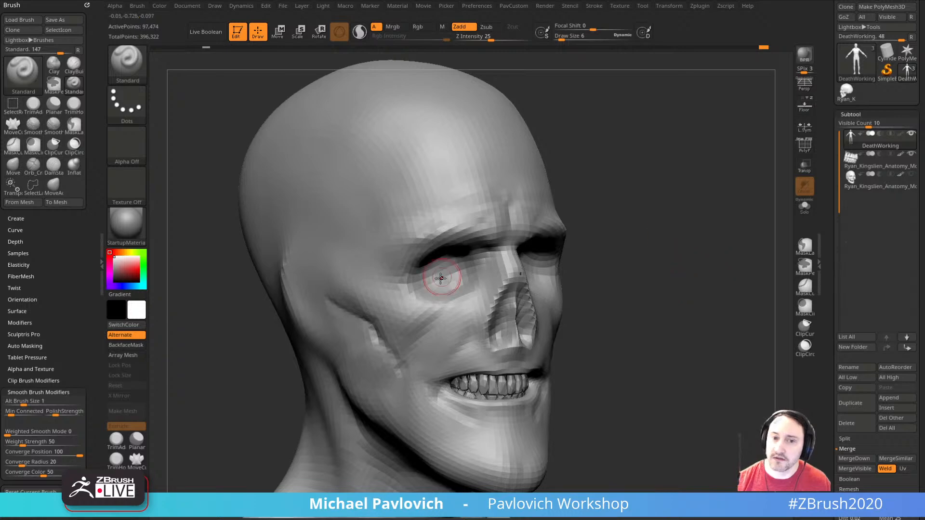
right_click_drag(440, 278, 506, 304)
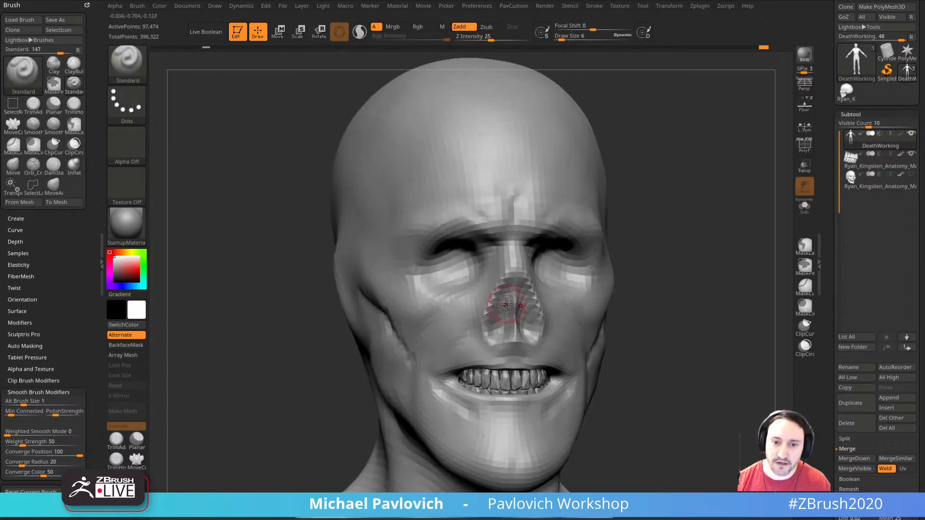
mouse_move(638, 254)
right_mouse_down()
mouse_move(657, 264)
mouse_move(612, 203)
right_mouse_up()
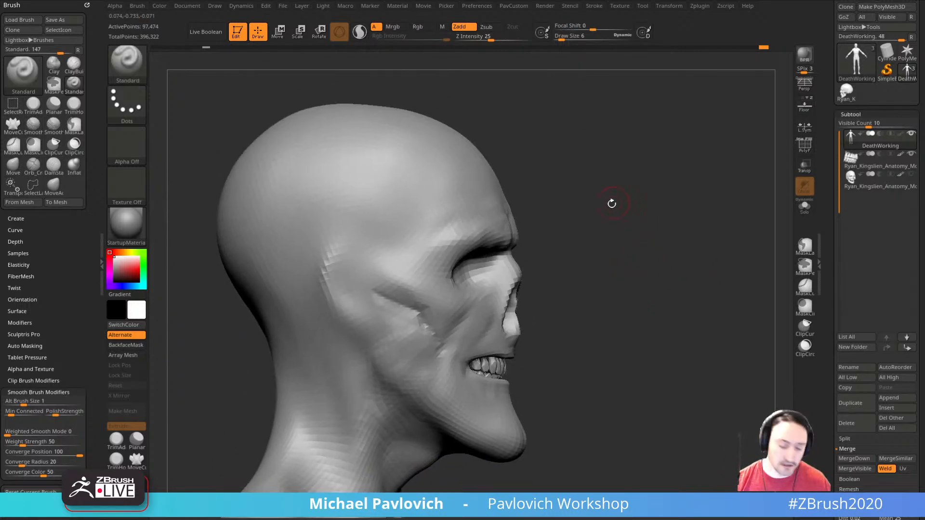
- Build up the cheekbones and shape the hollows beneath them with the Clay brush, up to draw size 10
key("b")
key("c")
key("l")
right_click_drag(627, 236, 620, 243)
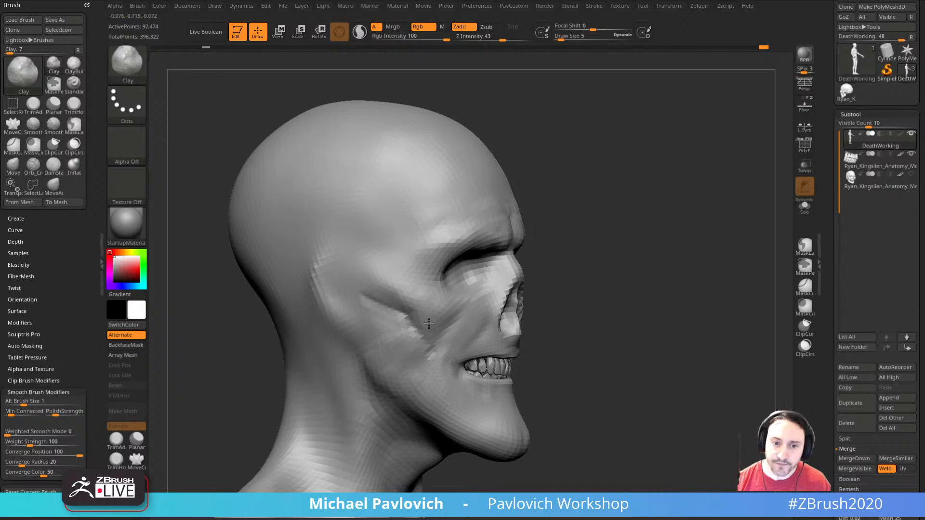
mouse_move(429, 323)
right_mouse_down()
mouse_move(687, 276)
mouse_move(572, 300)
right_mouse_up()
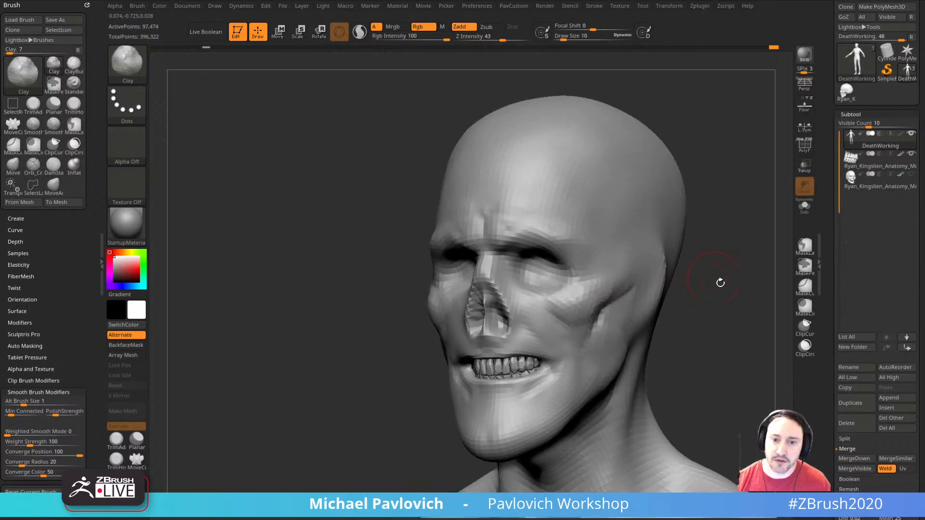
right_click_drag(720, 283, 518, 256)
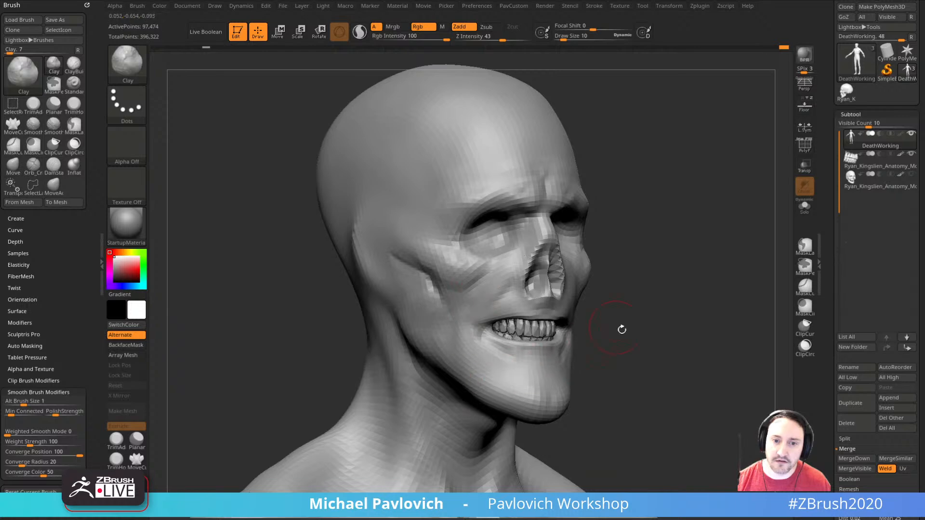
mouse_move(622, 330)
right_mouse_down()
mouse_move(475, 343)
mouse_move(613, 356)
mouse_move(630, 264)
mouse_move(450, 306)
right_mouse_up()
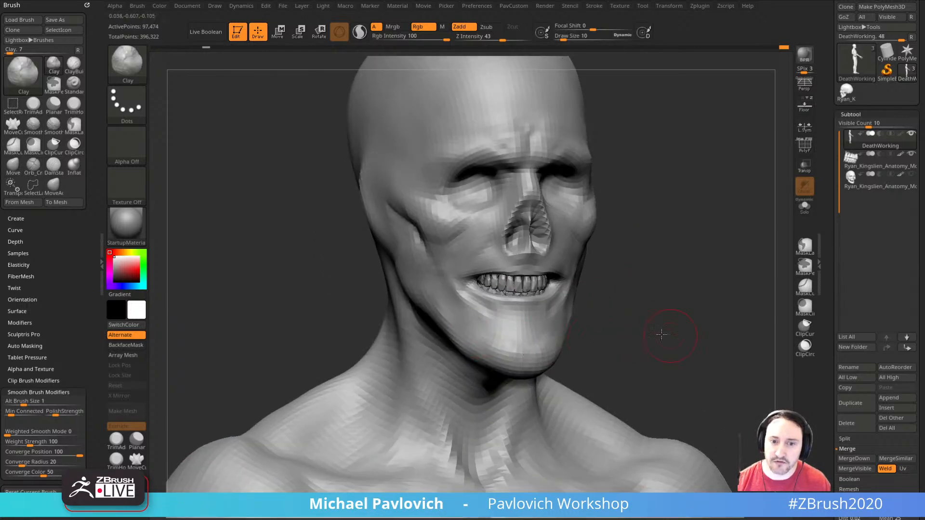
- Define the neck muscles below the jaw with the Standard brush at draw size 7
mouse_move(662, 335)
right_mouse_down()
mouse_move(731, 291)
mouse_move(727, 302)
mouse_move(705, 300)
mouse_move(646, 281)
mouse_move(692, 291)
mouse_move(681, 300)
mouse_move(516, 296)
mouse_move(672, 283)
mouse_move(561, 326)
mouse_move(665, 268)
mouse_move(494, 329)
right_mouse_up()
key("bracketleft")
key("b")
key("s")
key("t")
key("bracketleft")
key("bracketleft")
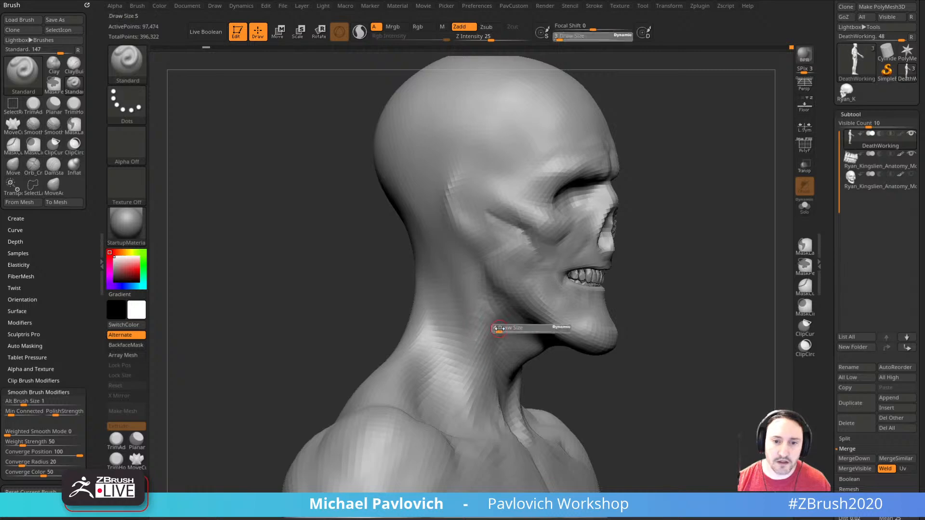
right_click_drag(489, 342, 522, 334)
right_click_drag(522, 371, 630, 271)
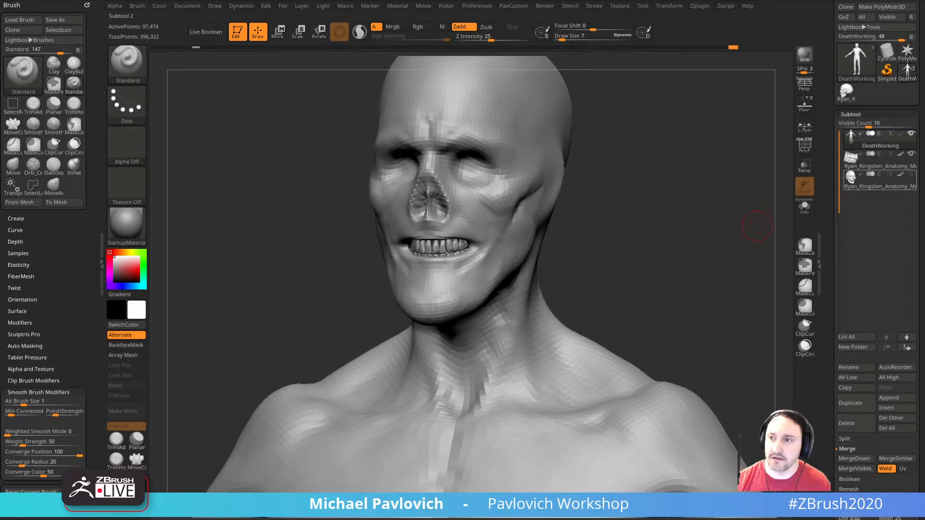
- Check the cartoon Death reference images and sculpt the neck tendons down to the inner collarbones with the Standard brush at draw size 7
right_click_drag(924, 177, 744, 90)
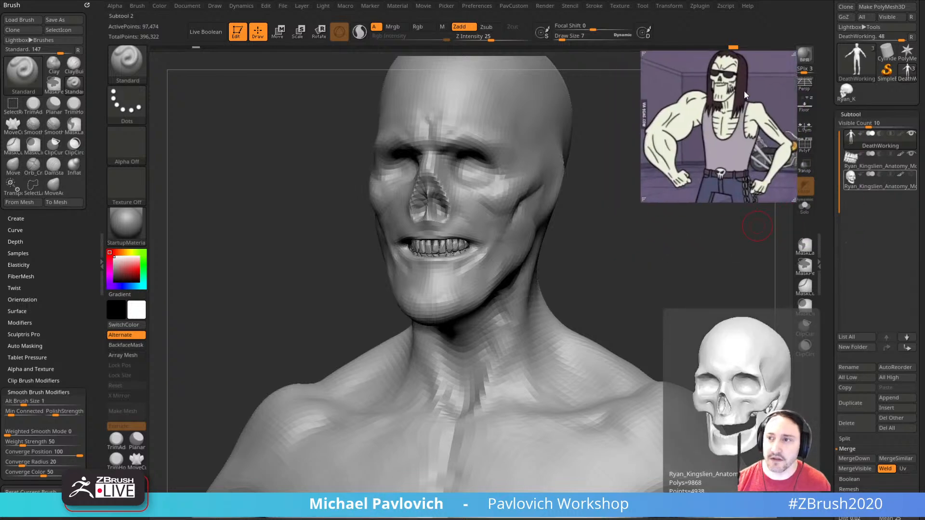
right_click_drag(924, 392, 754, 285)
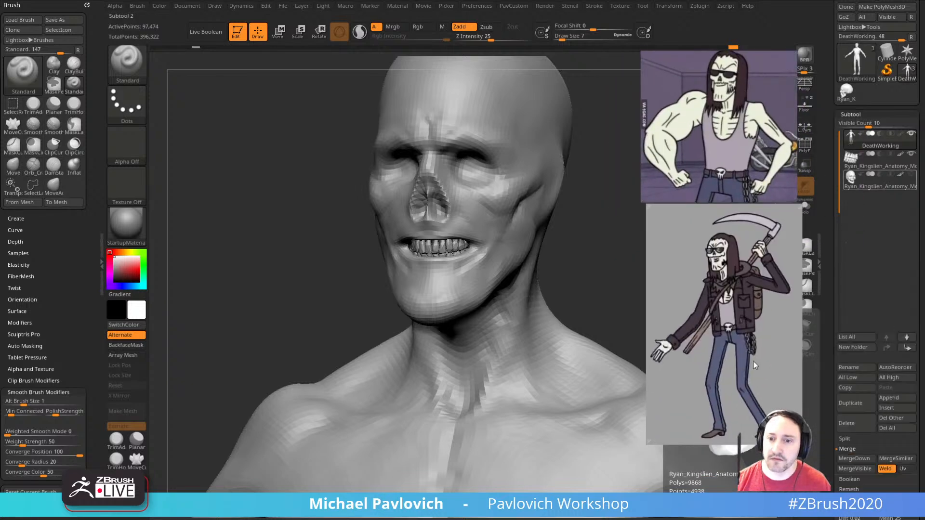
right_click_drag(722, 369, 924, 380)
right_click_drag(745, 146, 924, 163)
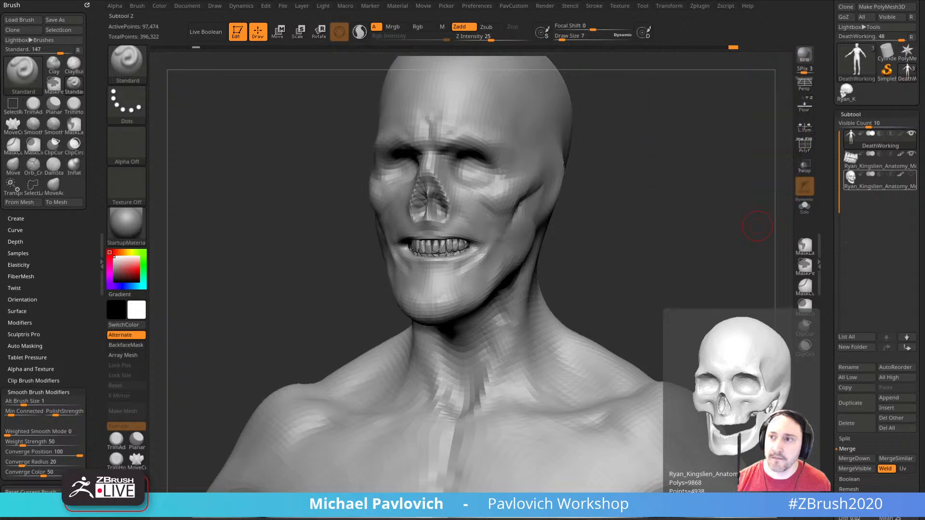
left_click_drag(757, 226, 626, 205)
left_click_drag(601, 291, 482, 286)
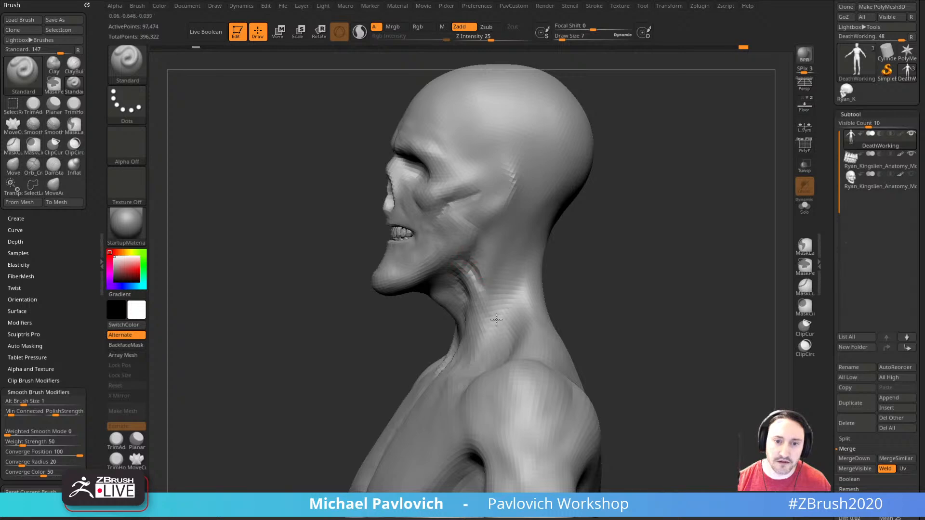
mouse_move(561, 281)
left_mouse_down()
mouse_move(615, 274)
mouse_move(644, 247)
mouse_move(563, 287)
left_mouse_up()
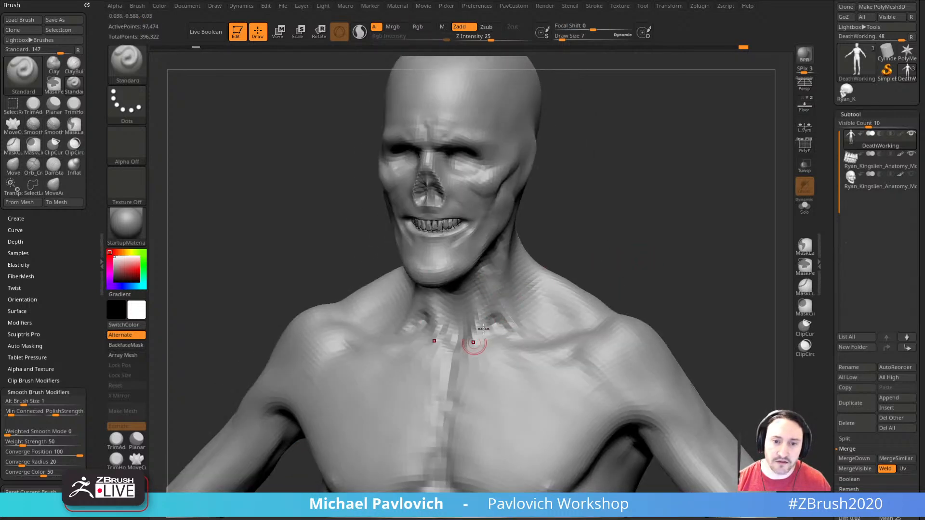
left_click_drag(471, 345, 710, 221)
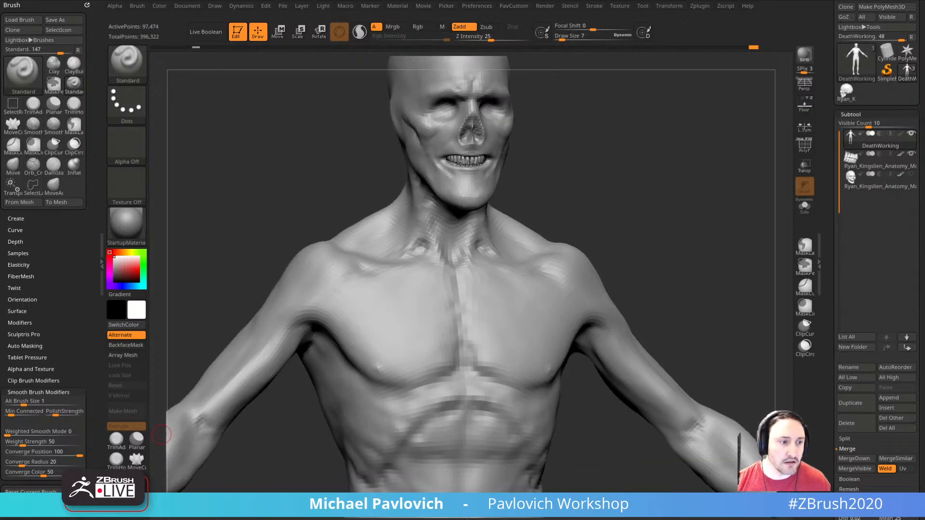
- Sculpt the hollow between collarbone, shoulder and chest with the Standard brush at draw size 14, and smooth the transition
mouse_move(655, 271)
left_mouse_down()
mouse_move(682, 217)
mouse_move(626, 251)
left_mouse_up()
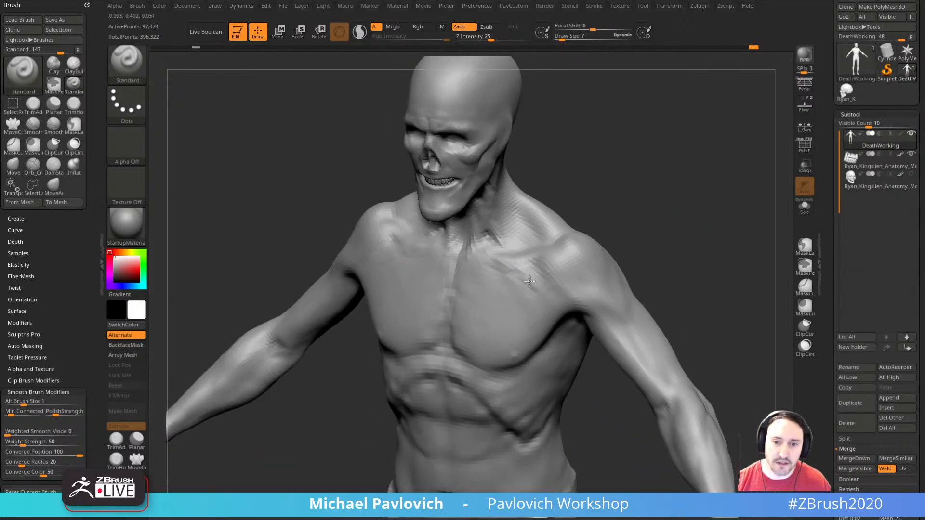
mouse_move(621, 216)
left_mouse_down()
mouse_move(662, 198)
mouse_move(588, 217)
left_mouse_up()
key("s")
left_click_drag(535, 286, 539, 286)
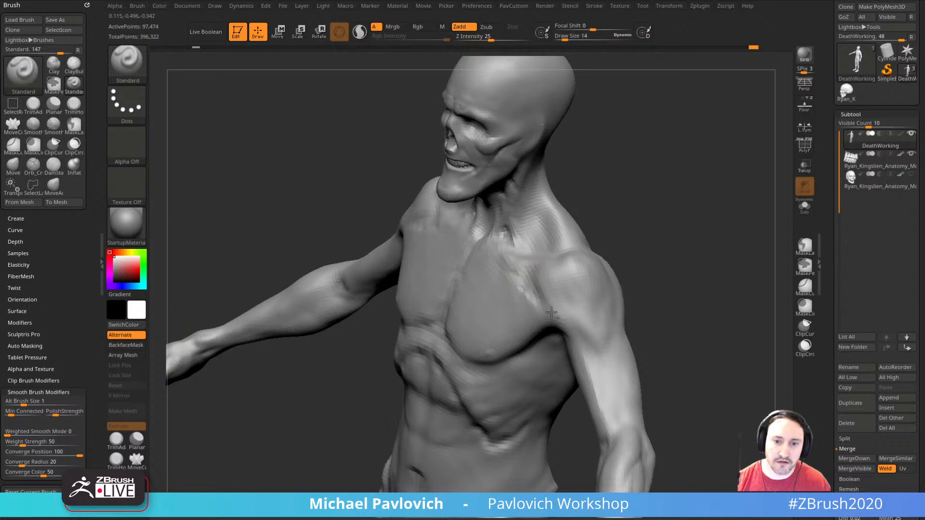
left_click_drag(641, 270, 680, 251)
key("s")
left_click_drag(584, 289, 543, 284)
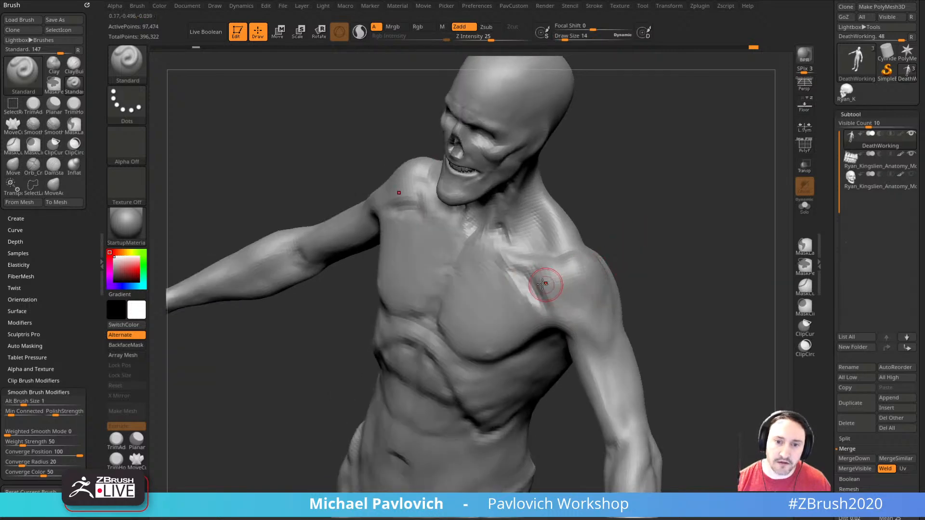
mouse_move(643, 260)
left_mouse_down()
mouse_move(628, 239)
mouse_move(649, 250)
mouse_move(632, 255)
left_mouse_up()
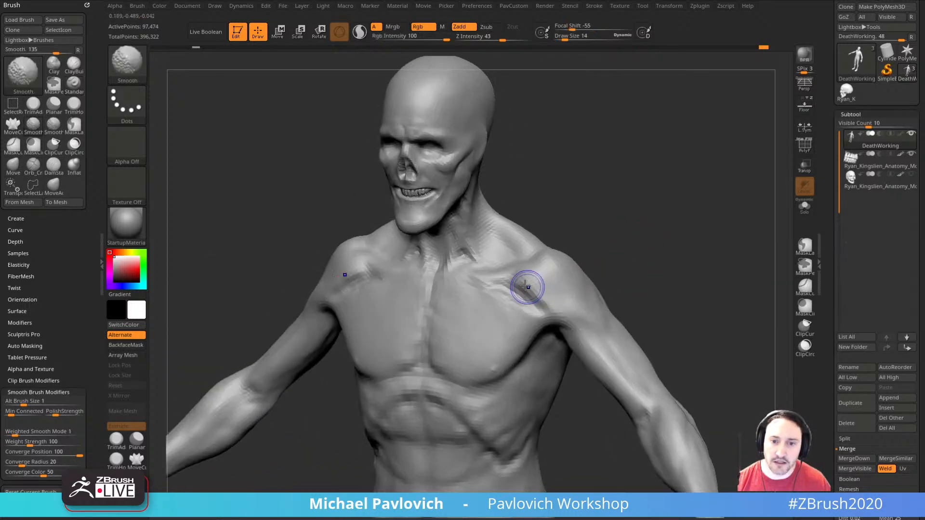
left_click_drag(531, 287, 541, 303, "shift")
- Refine the groove where the upper chest muscle meets the shoulder, using the Standard brush at draw size 11 with light smoothing
left_click_drag(627, 261, 520, 275)
mouse_move(626, 281)
left_mouse_down()
mouse_move(636, 279)
mouse_move(620, 248)
mouse_move(597, 269)
mouse_move(652, 233)
mouse_move(562, 302)
left_mouse_up()
mouse_move(613, 250)
left_mouse_down()
mouse_move(667, 219)
mouse_move(713, 229)
mouse_move(554, 265)
mouse_move(434, 310)
left_mouse_up()
key("shift")
left_click_drag(573, 258, 429, 310)
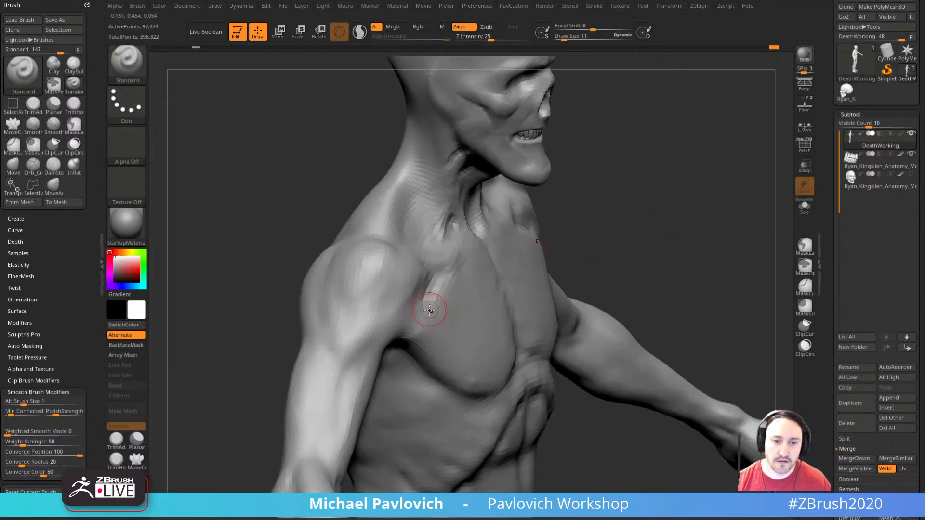
left_click_drag(612, 253, 698, 231)
left_click_drag(483, 284, 499, 285, "shift")
mouse_move(686, 248)
left_mouse_down()
mouse_move(674, 248)
mouse_move(671, 225)
left_mouse_up()
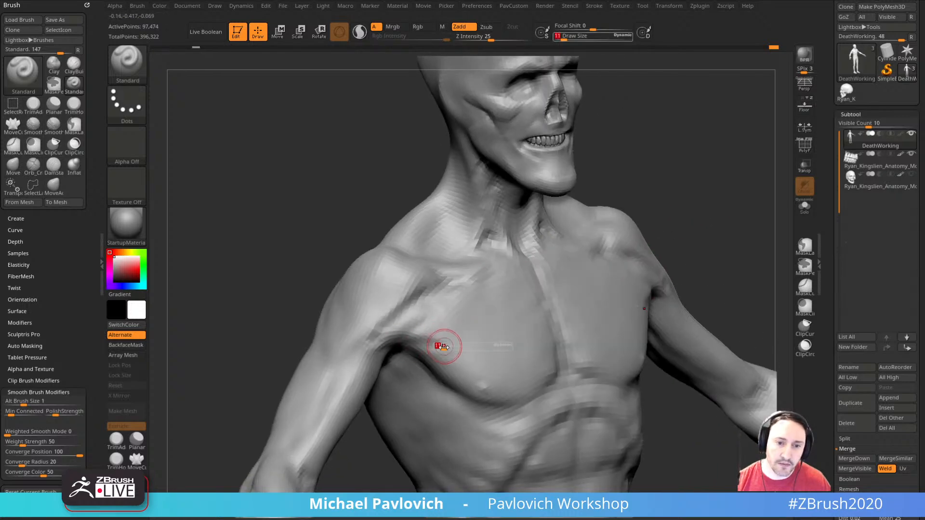
- Carve the outer edge of the chest muscle near the armpit with the Standard brush, up to draw size 14
left_click_drag(413, 346, 450, 354, "alt")
mouse_move(664, 253)
left_mouse_down()
mouse_move(666, 231)
mouse_move(692, 202)
mouse_move(684, 197)
left_mouse_up()
key("[")
key("]")
key("]")
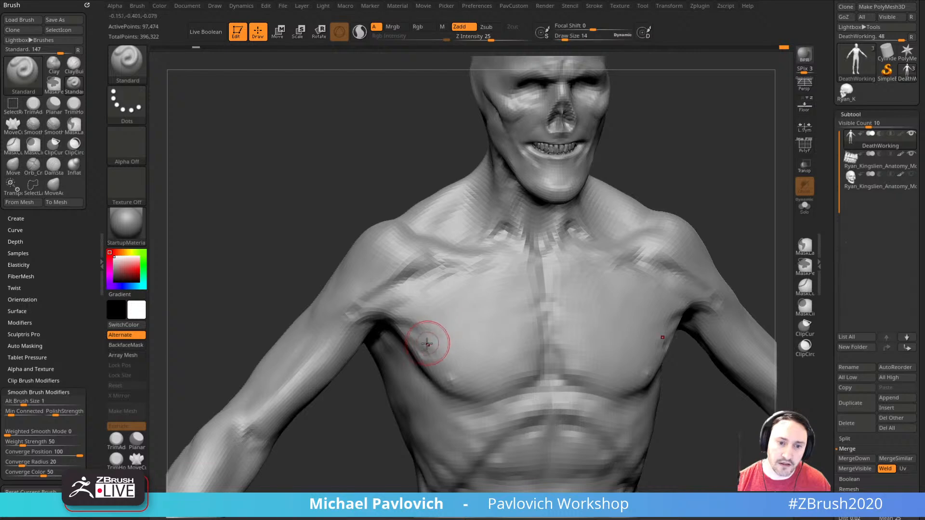
- Define the sternum between the chest muscles with the Standard brush, reducing the draw size from 11 to 6
key("s")
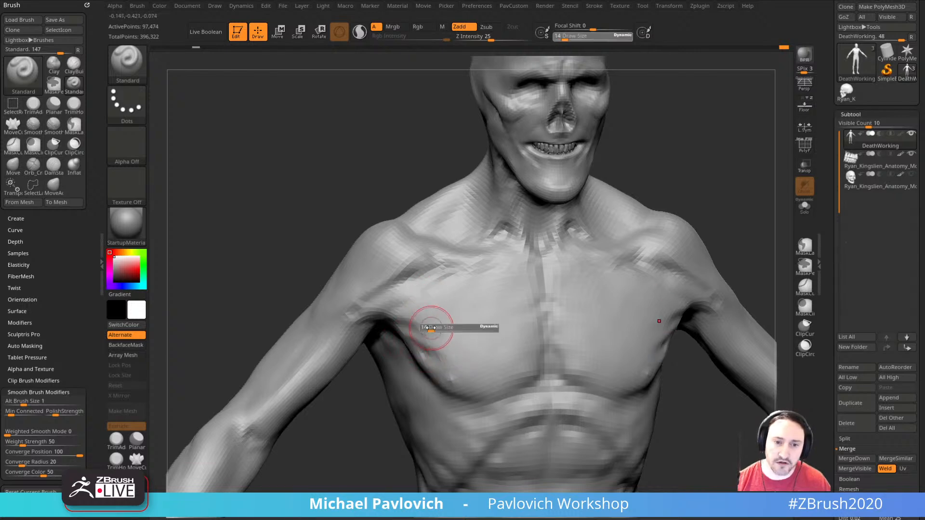
left_click_drag(433, 330, 428, 330)
left_click_drag(723, 193, 607, 209)
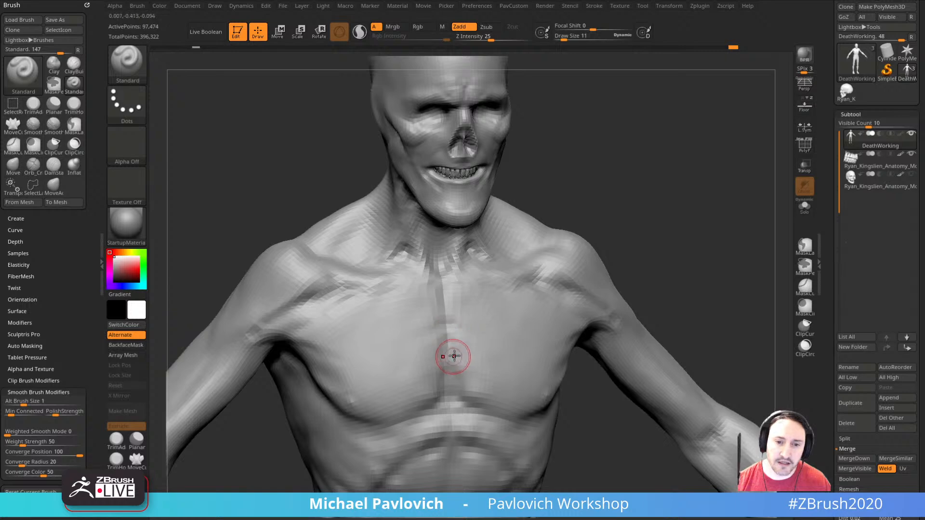
key("[")
key("[")
mouse_move(635, 277)
left_mouse_down()
mouse_move(692, 264)
mouse_move(546, 323)
left_mouse_up()
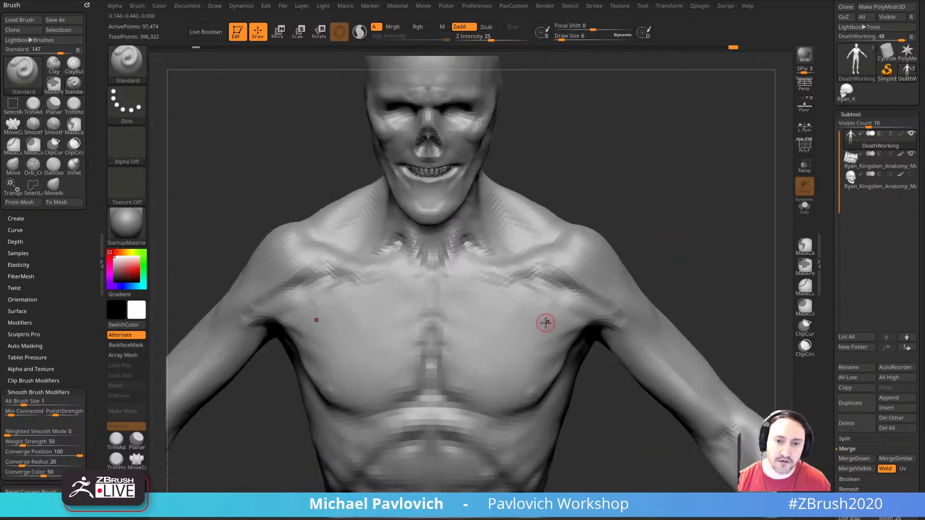
- Sculpt stretched muscle fibres across the outer chest toward the armpits and smooth them, working at draw size 10
key("]")
key("]")
mouse_move(708, 236)
left_mouse_down()
mouse_move(700, 251)
mouse_move(537, 293)
mouse_move(729, 243)
mouse_move(405, 324)
mouse_move(526, 229)
left_mouse_up()
key("[")
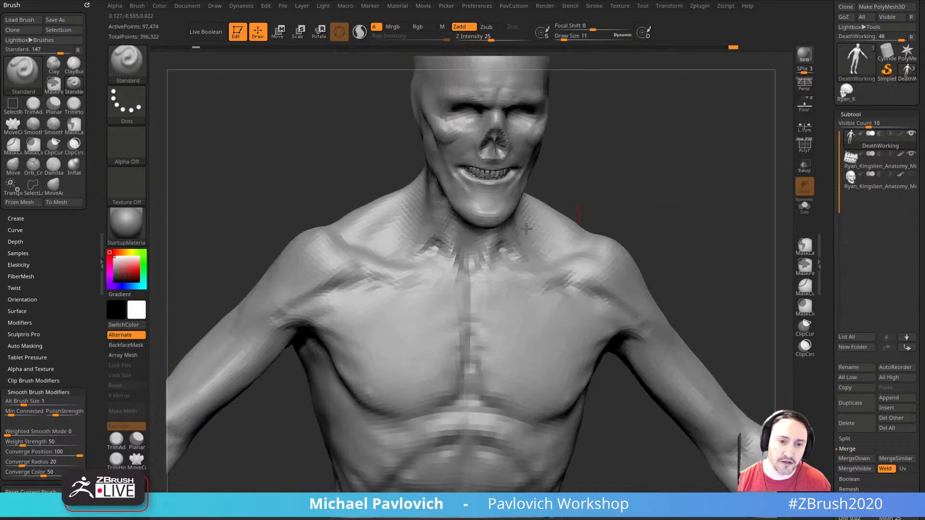
key("[")
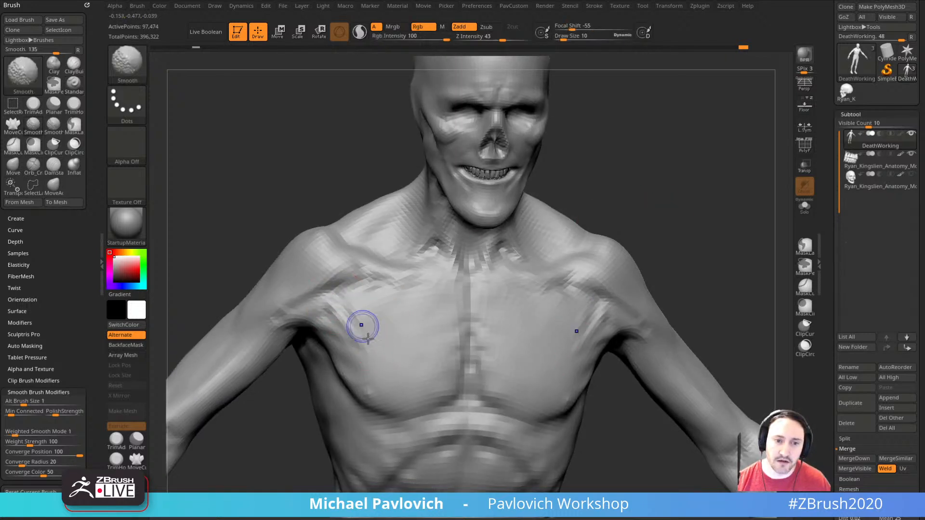
- Switch to the Zygote Body page in the browser and display only the muscle system on the figure
left_click_drag(728, 241, 727, 236, "shift")
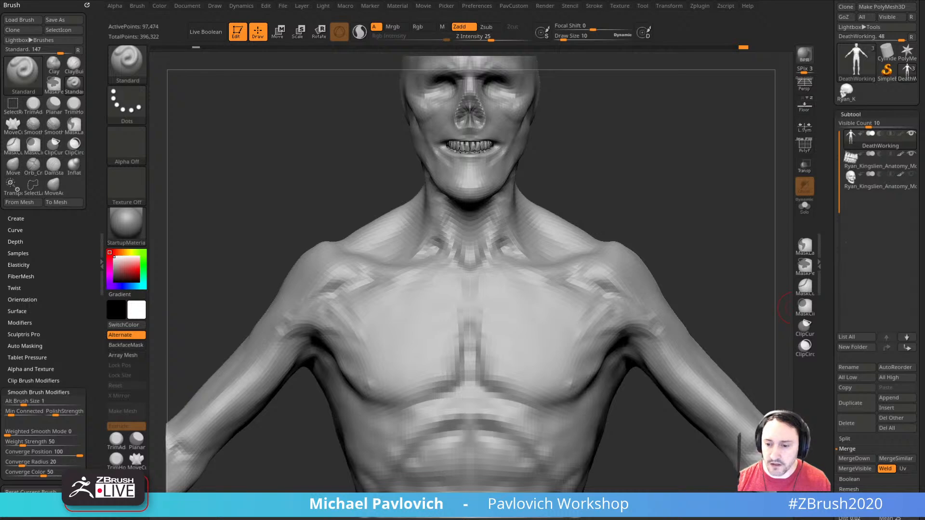
key("alt+Tab")
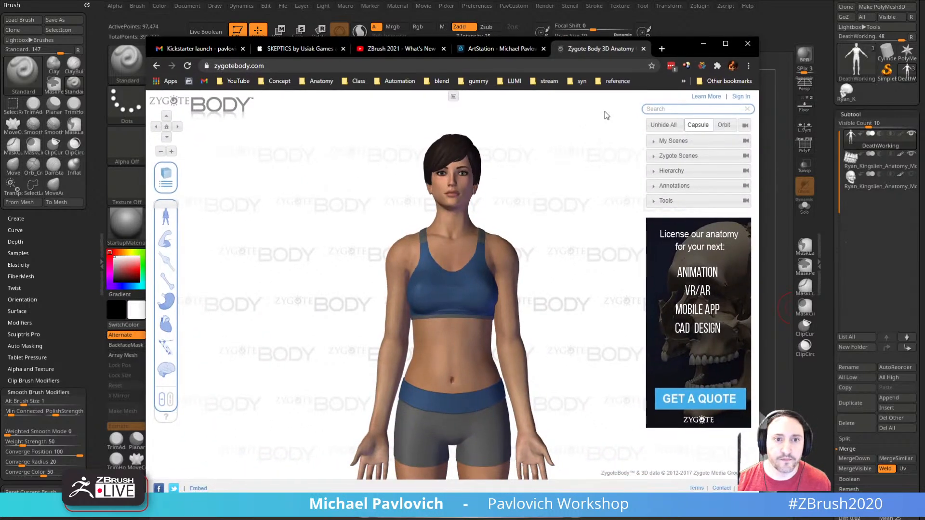
left_click(307, 48)
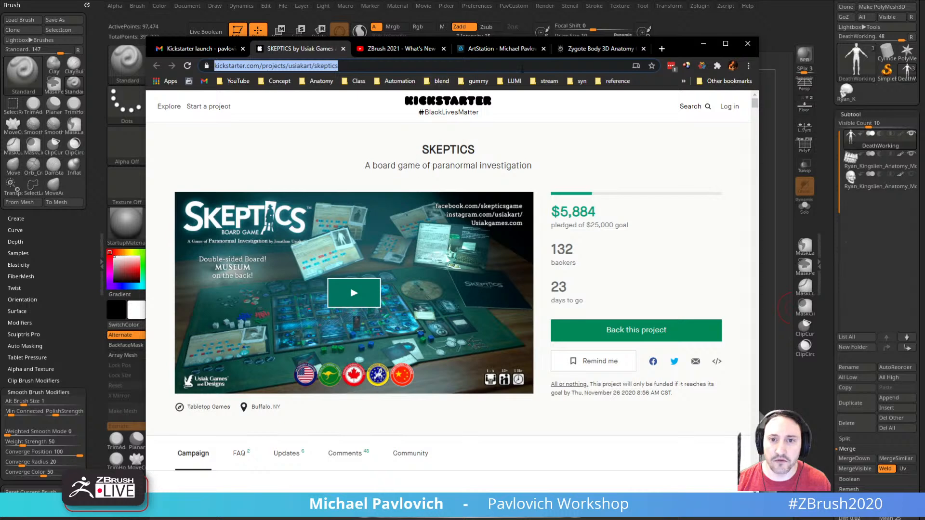
left_click(586, 50)
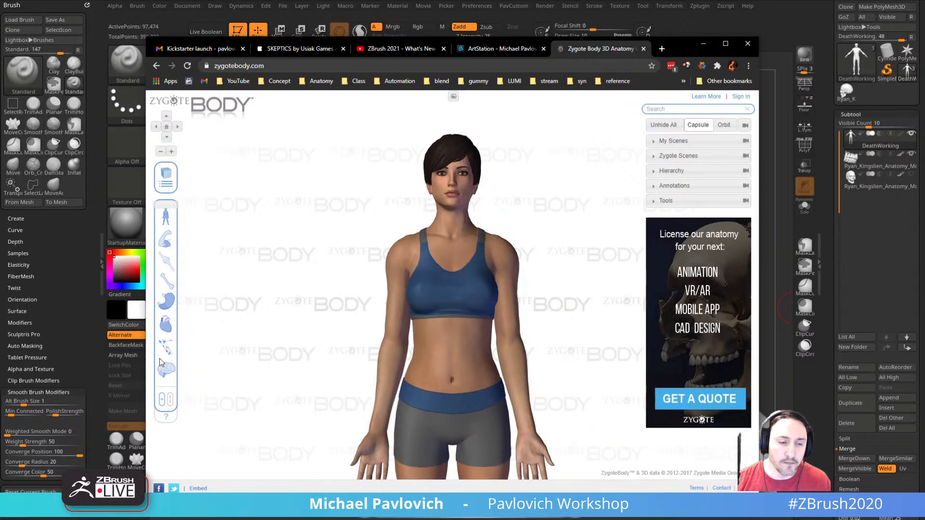
left_click(165, 370)
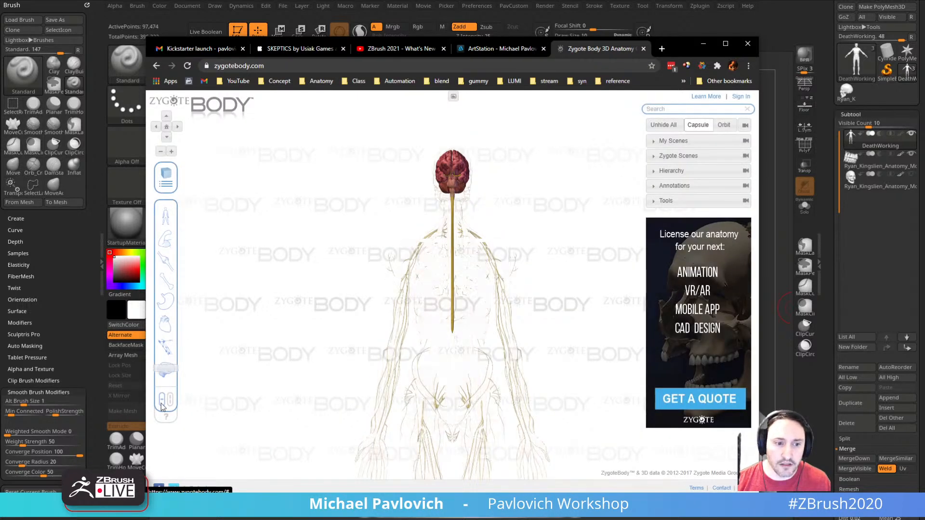
left_click(165, 370)
left_click(158, 239)
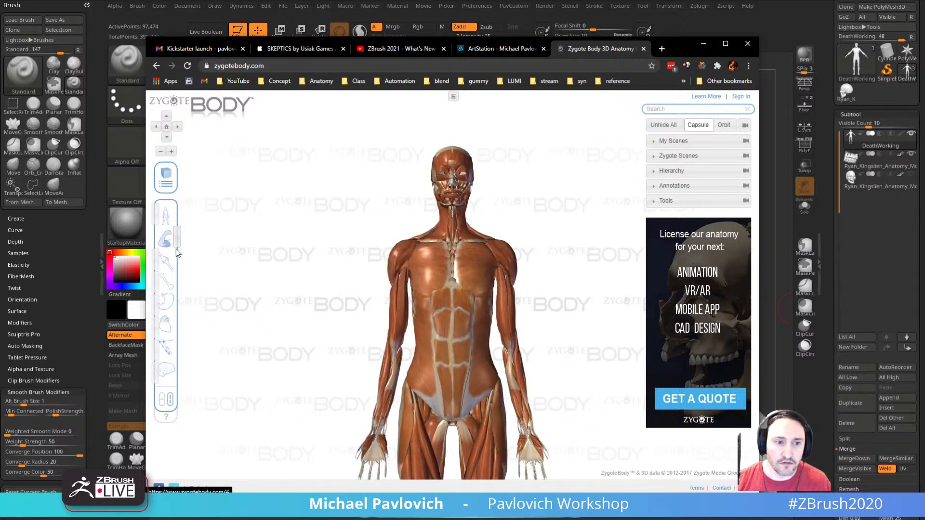
- Hide the large chest muscle on the figure's left side and highlight the pectoralis minor beneath it
left_click_drag(158, 259, 188, 269)
left_click_drag(357, 277, 366, 306)
scroll(357, 305, "up", 4)
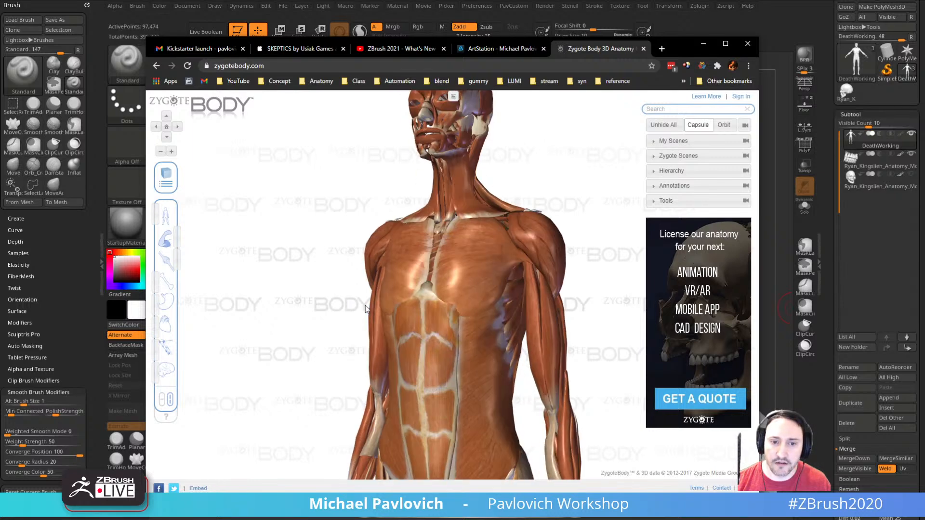
left_click(457, 271)
left_click(630, 343)
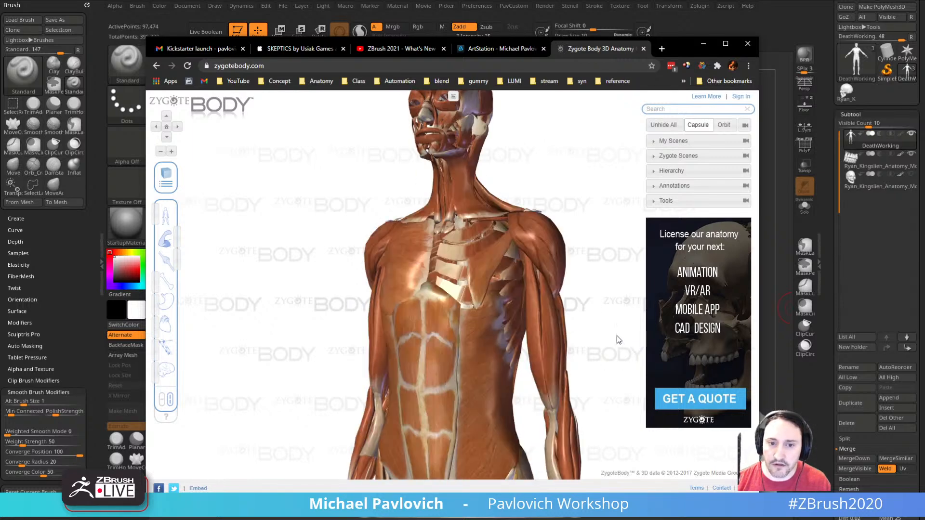
left_click(510, 264)
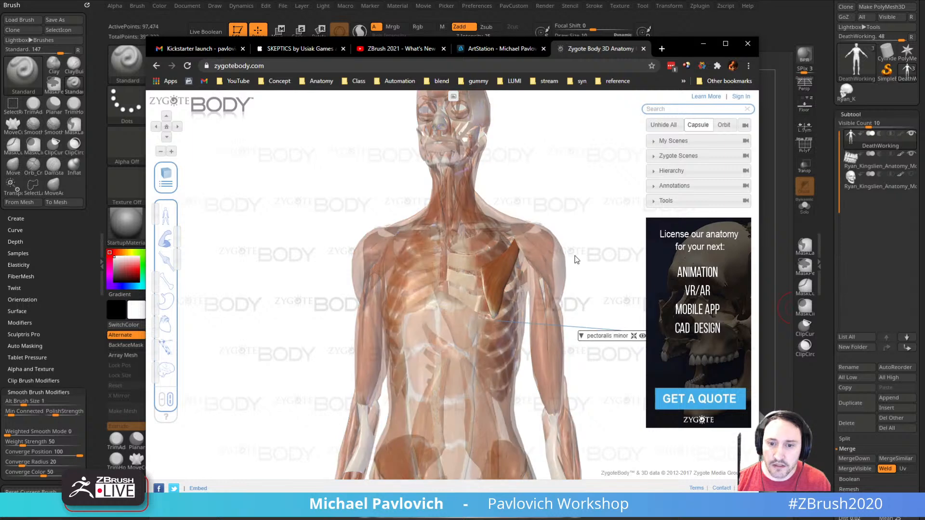
left_click_drag(574, 255, 584, 272)
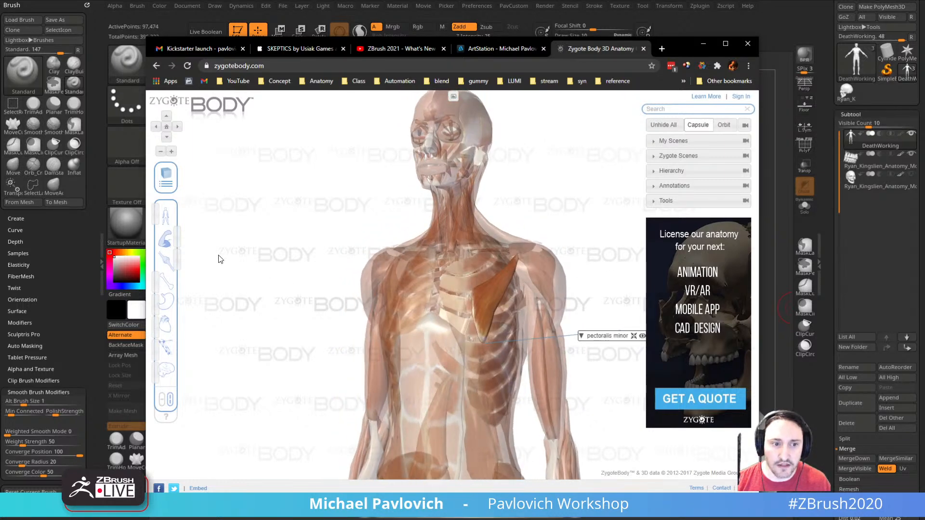
- Fade out the surrounding muscles, examine how the pectoralis minor attaches, and return to ZBrush
left_click(176, 235)
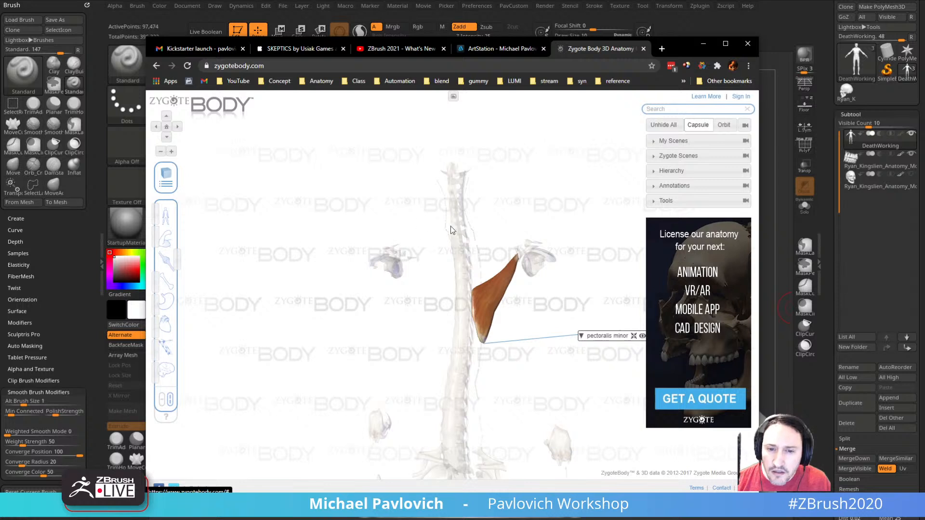
left_click_drag(451, 230, 515, 192)
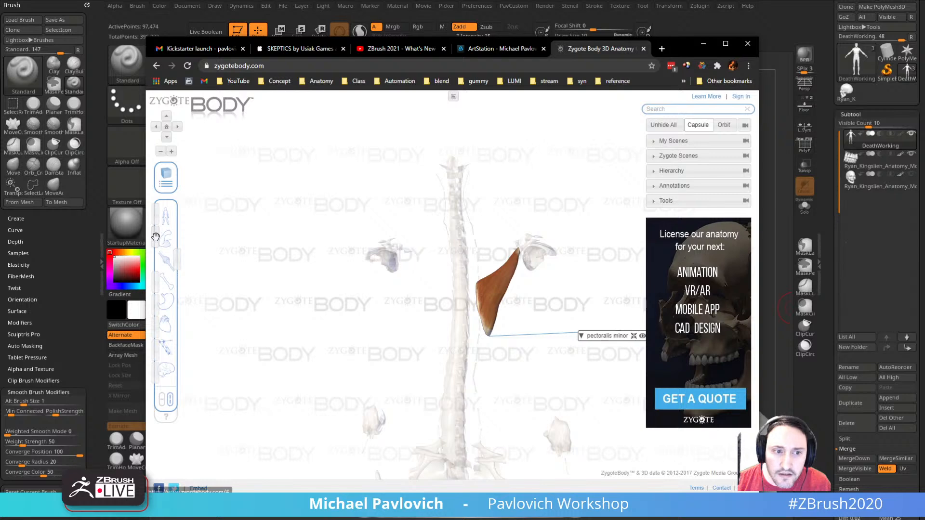
left_click_drag(156, 236, 287, 289)
mouse_move(589, 188)
left_mouse_down()
mouse_move(620, 190)
mouse_move(590, 190)
left_mouse_up()
left_click(703, 44)
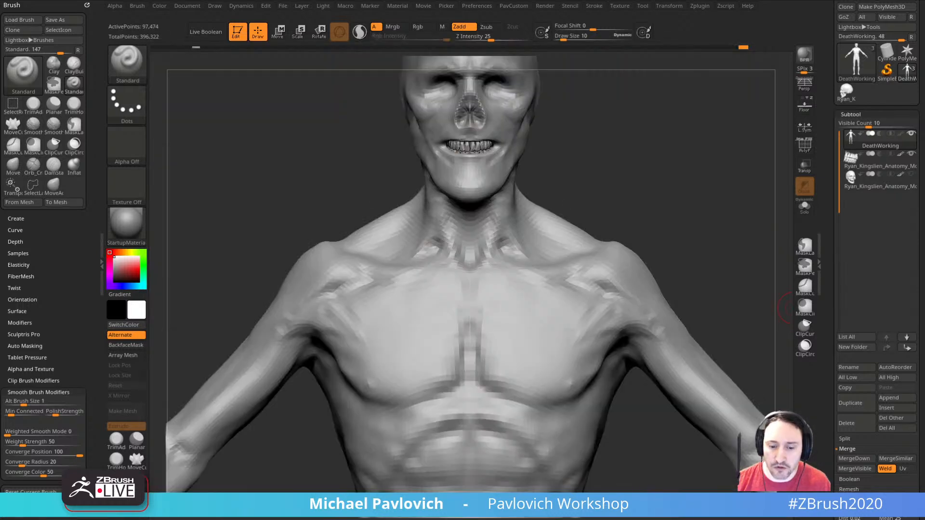
- Smooth the outer pectorals where they run into the armpits and shoulders
left_click_drag(666, 210, 661, 215, "alt")
left_click_drag(526, 303, 499, 319, "shift")
mouse_move(635, 242)
left_mouse_down()
mouse_move(647, 226)
mouse_move(616, 258)
left_mouse_up()
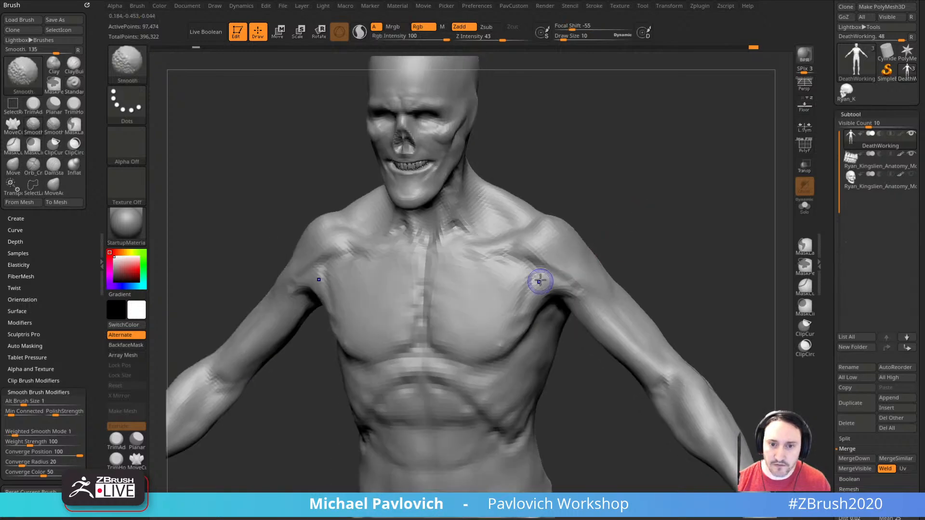
left_click_drag(539, 281, 534, 291, "shift")
left_click_drag(627, 251, 648, 254)
left_click_drag(520, 289, 529, 295, "shift")
left_click_drag(601, 255, 648, 212)
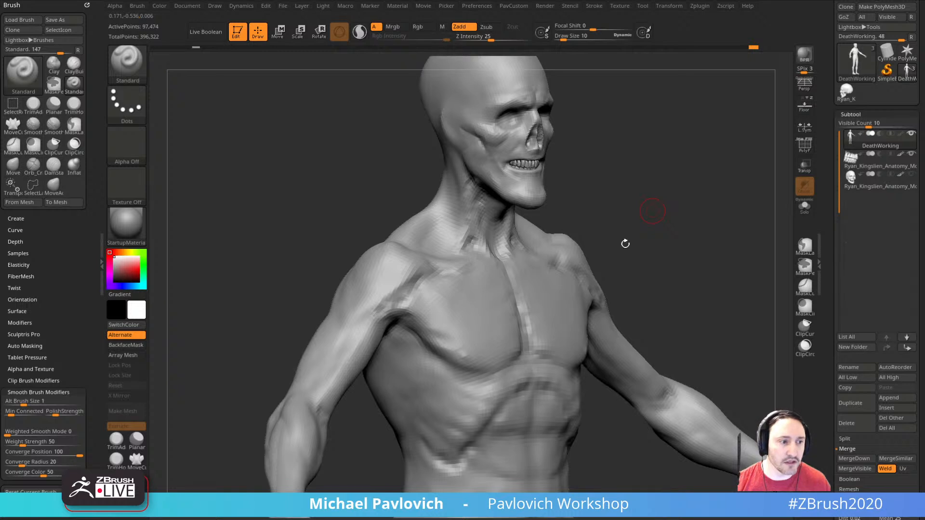
- Carve a crease where the outer pectoral meets the armpit, using the DamStandard brush at a larger draw size
left_click_drag(625, 243, 418, 289)
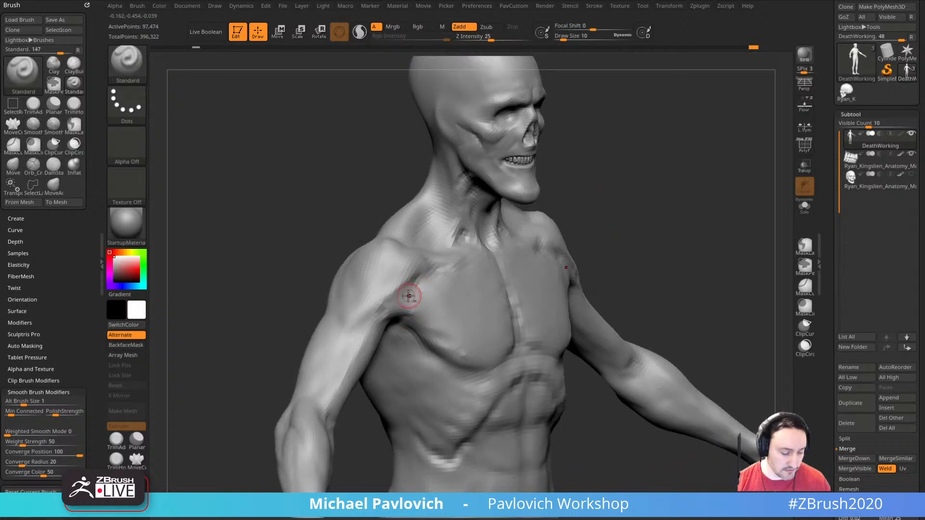
key("b")
key("d")
key("s")
left_click_drag(653, 240, 651, 213)
key("bracketright")
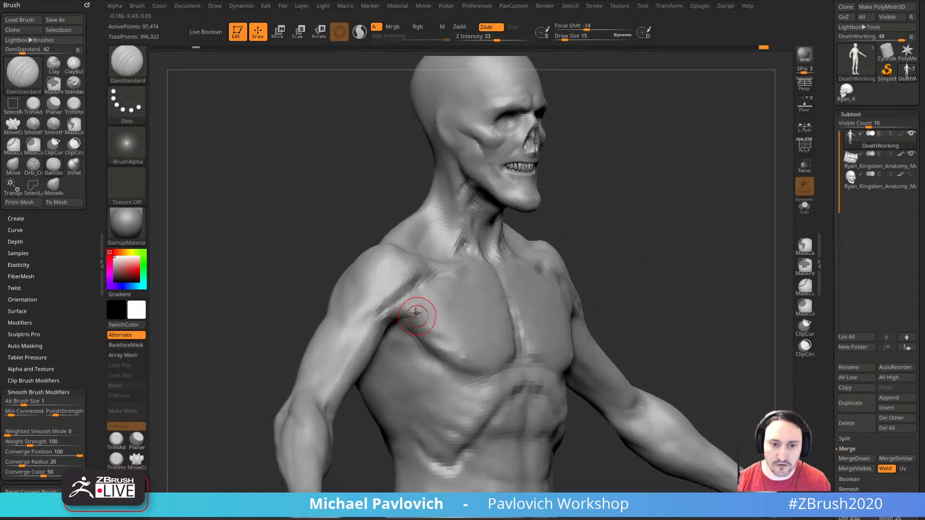
mouse_move(417, 316)
left_mouse_down()
mouse_move(397, 316)
mouse_move(418, 316)
left_mouse_up()
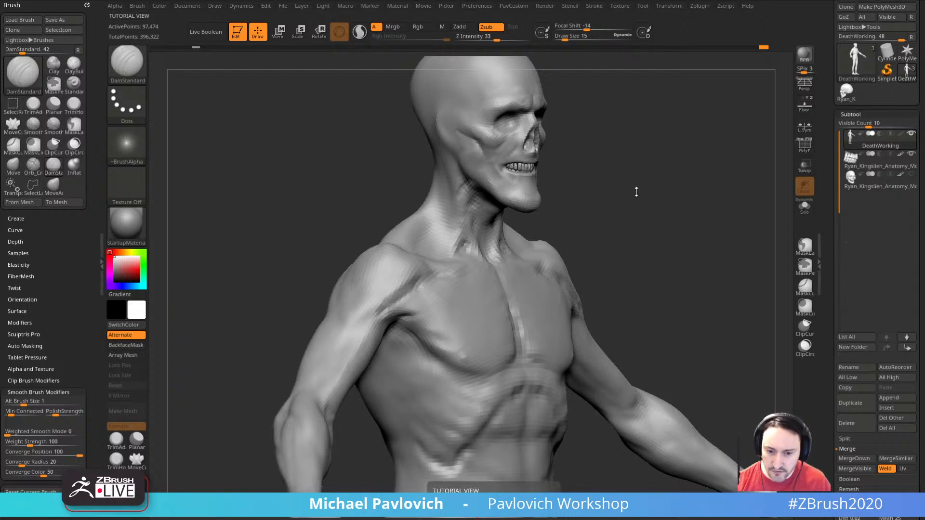
- Carve the lower edge of the pectorals with DamStandard at a draw size of 14 and smooth the surface above it
mouse_move(688, 219)
left_mouse_down()
mouse_move(668, 204)
mouse_move(643, 221)
mouse_move(664, 212)
left_mouse_up()
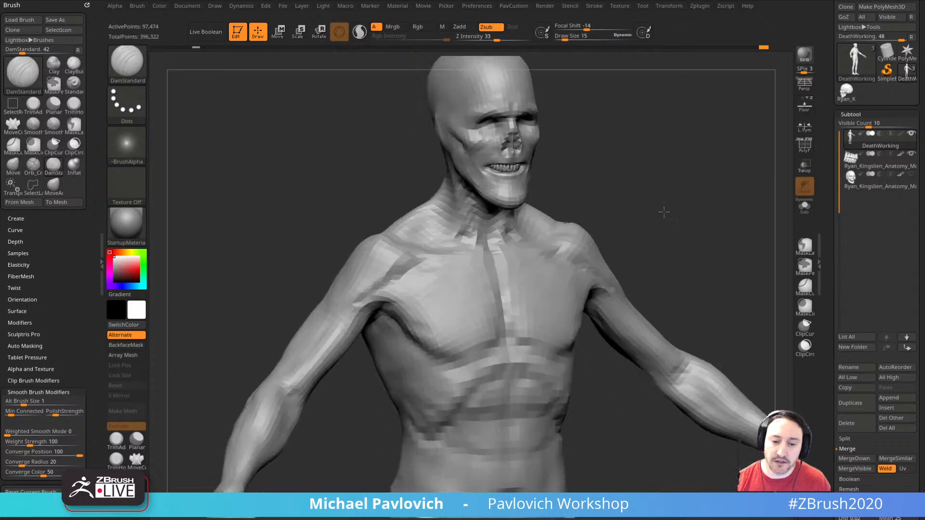
key("shift")
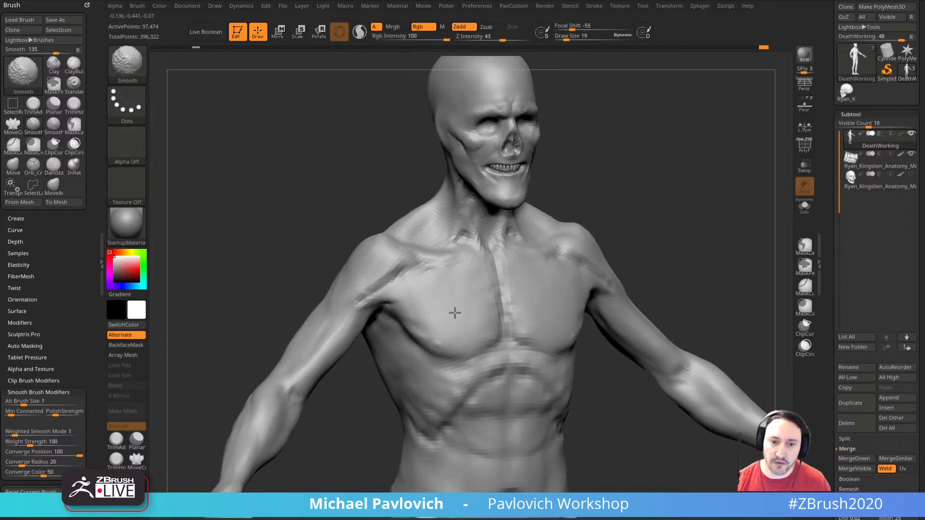
mouse_move(699, 241)
left_mouse_down()
mouse_move(720, 231)
mouse_move(512, 295)
left_mouse_up()
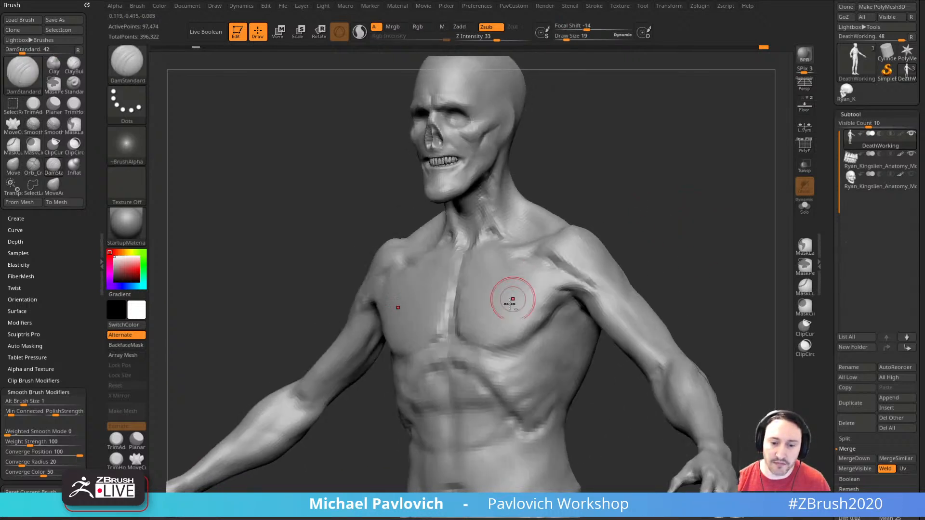
key("s")
left_click_drag(491, 334, 520, 336)
key("s")
mouse_move(516, 331)
left_mouse_down()
mouse_move(504, 342)
mouse_move(528, 333)
left_mouse_up()
key("1")
left_click_drag(636, 263, 670, 260)
left_click_drag(511, 324, 492, 331, "shift")
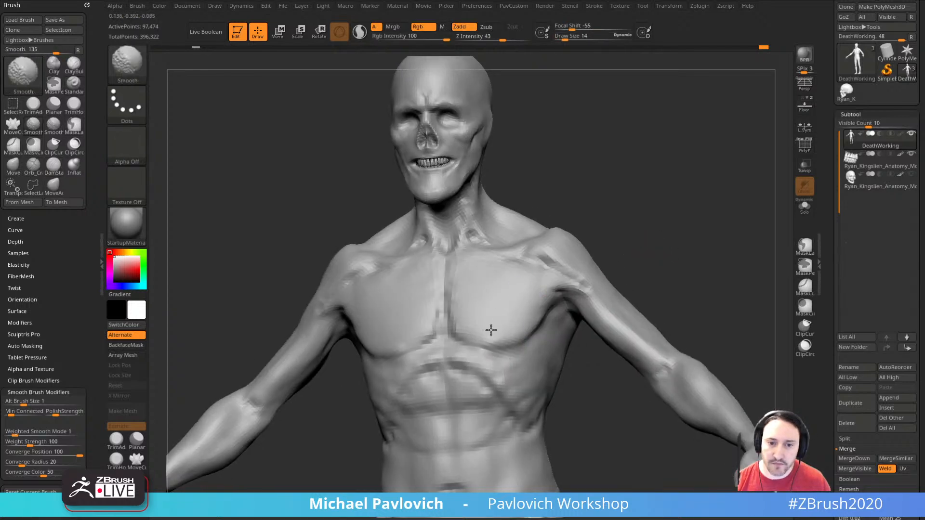
- Sculpt mirrored rib ridges from the sternum across the pectorals up to the collarbones with the Standard brush at draw size 12
left_click_drag(591, 227, 619, 219, "shift")
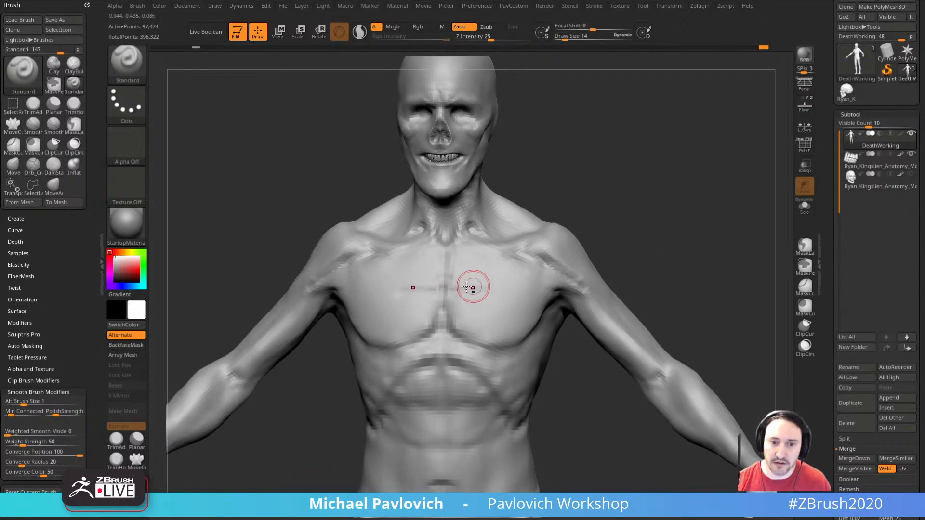
mouse_move(473, 287)
left_mouse_down()
mouse_move(657, 198)
mouse_move(651, 230)
left_mouse_up()
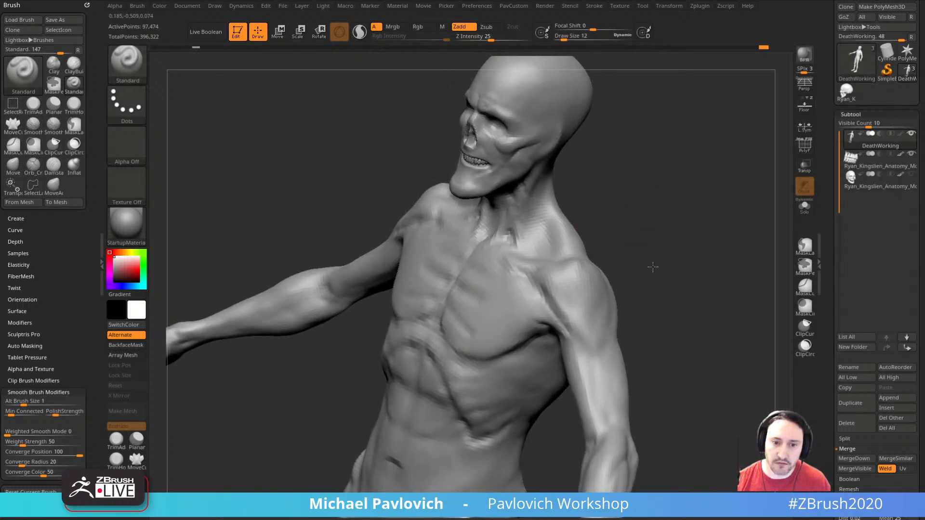
left_click_drag(653, 267, 554, 260)
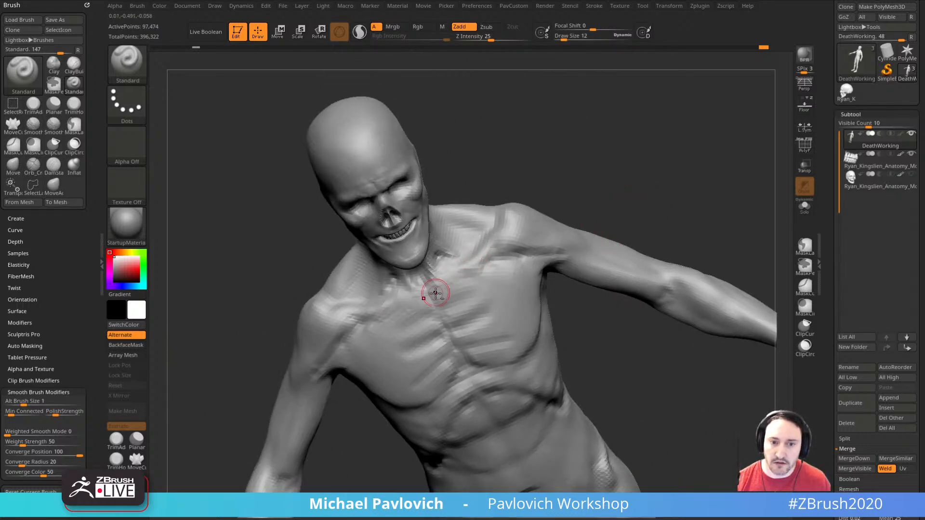
left_click_drag(609, 206, 641, 222)
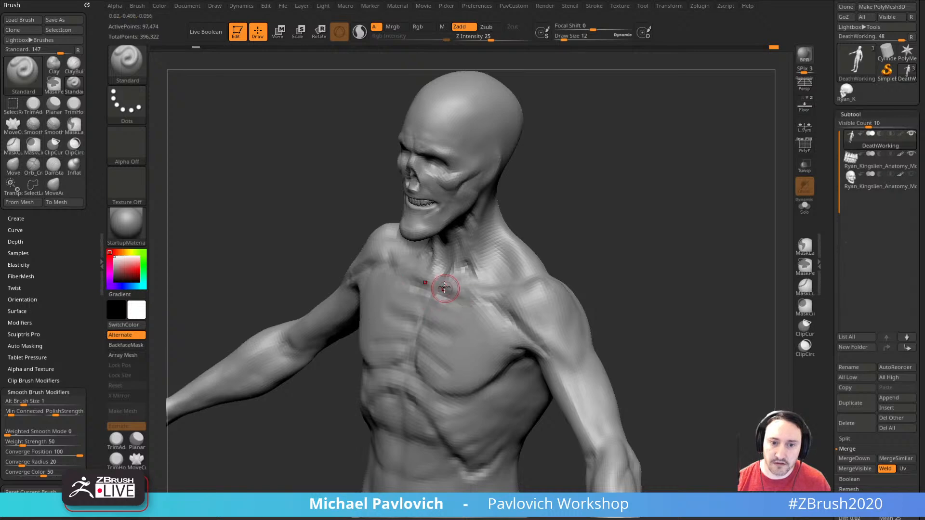
mouse_move(444, 288)
left_mouse_down()
mouse_move(578, 223)
mouse_move(492, 275)
left_mouse_up()
left_click_drag(554, 239, 528, 246)
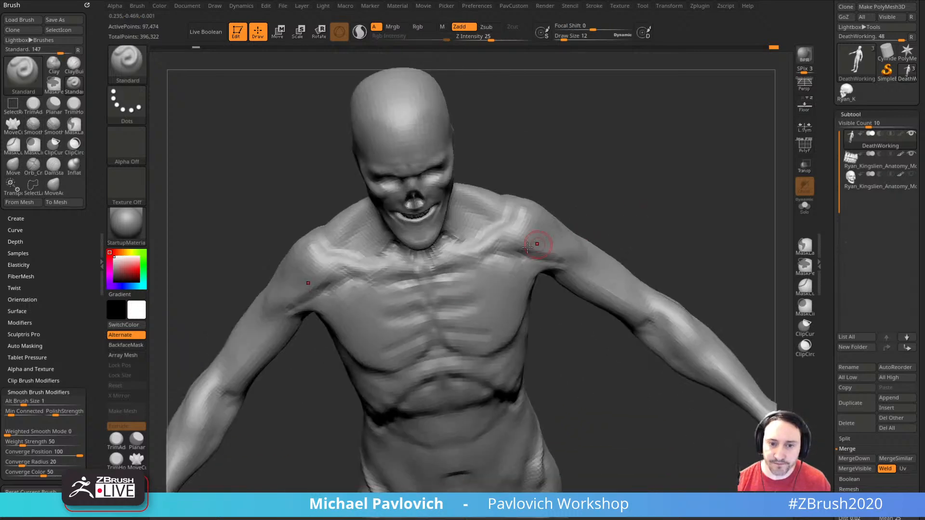
left_click_drag(692, 215, 720, 191, "shift")
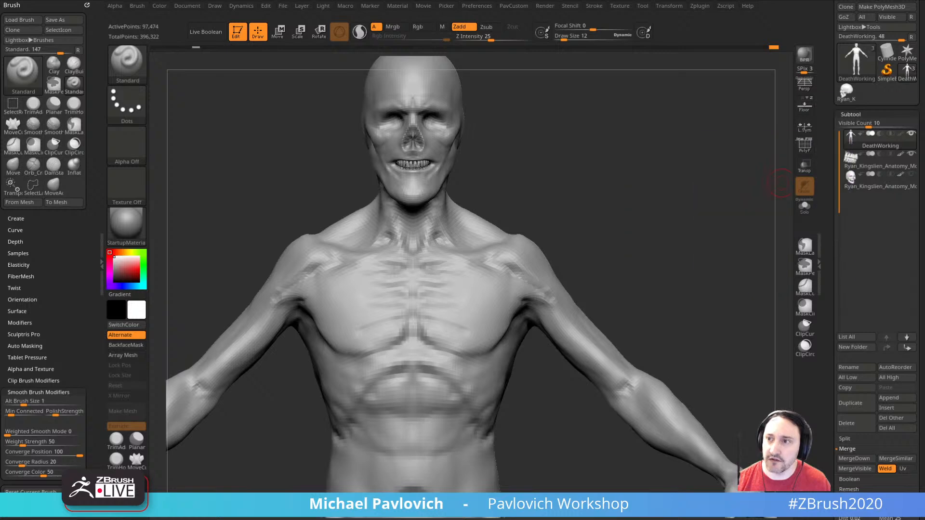
- Extend the rib ridges down the ribcage below the pectorals with the Standard brush at draw size 11
left_click_drag(611, 233, 644, 237)
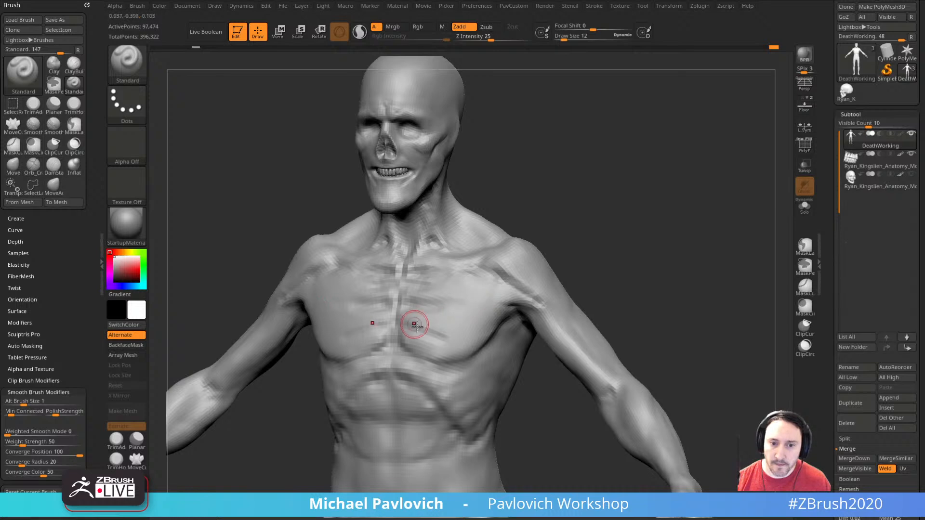
left_click_drag(619, 283, 458, 239)
key("s")
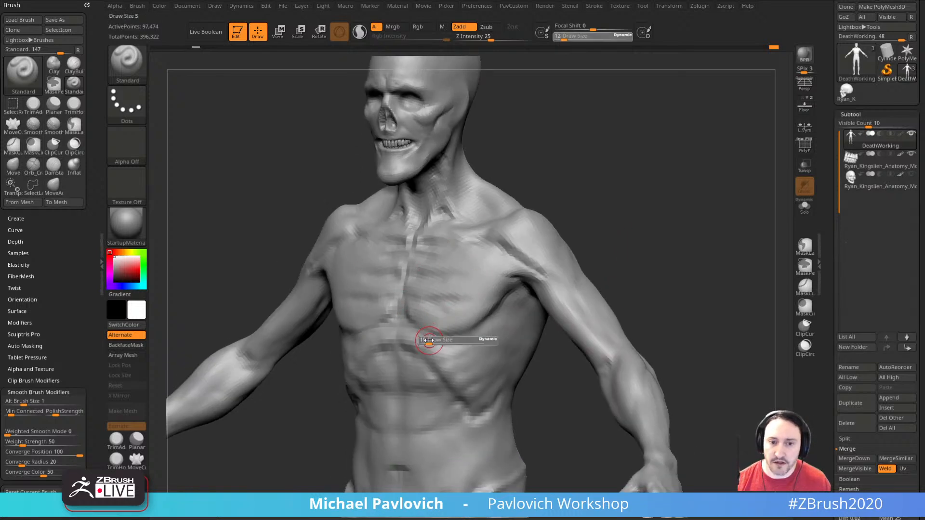
left_click(427, 341)
left_click_drag(646, 249, 560, 263)
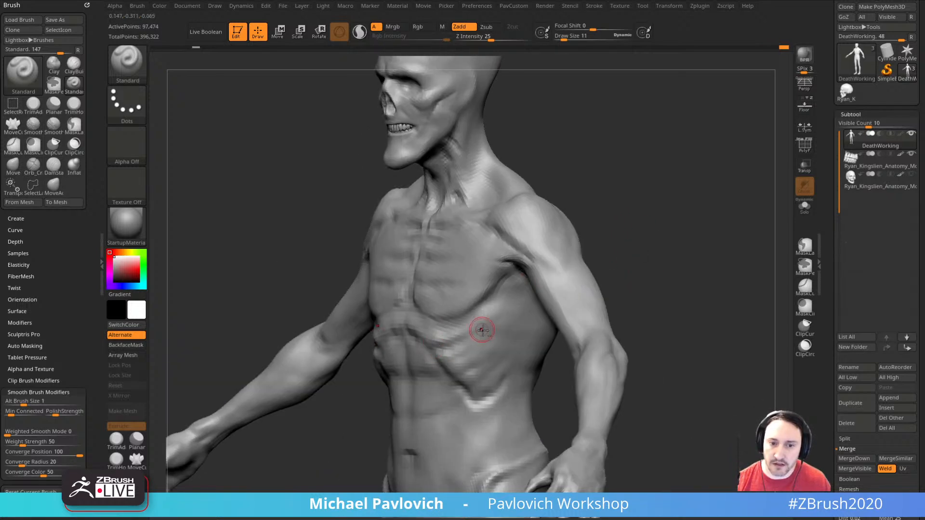
left_click_drag(607, 308, 545, 250)
mouse_move(463, 324)
left_mouse_down()
mouse_move(453, 368)
mouse_move(486, 316)
mouse_move(474, 357)
mouse_move(499, 338)
mouse_move(489, 368)
left_mouse_up()
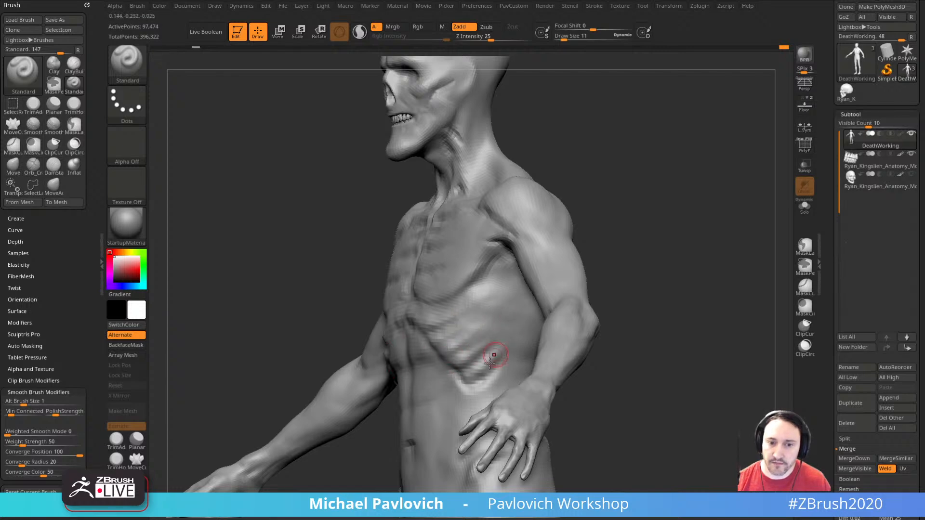
- Sculpt rib ridges on the side of the ribcage below the armpit with the Standard brush at draw size 11
mouse_move(619, 262)
left_mouse_down()
mouse_move(650, 254)
mouse_move(642, 246)
left_mouse_up()
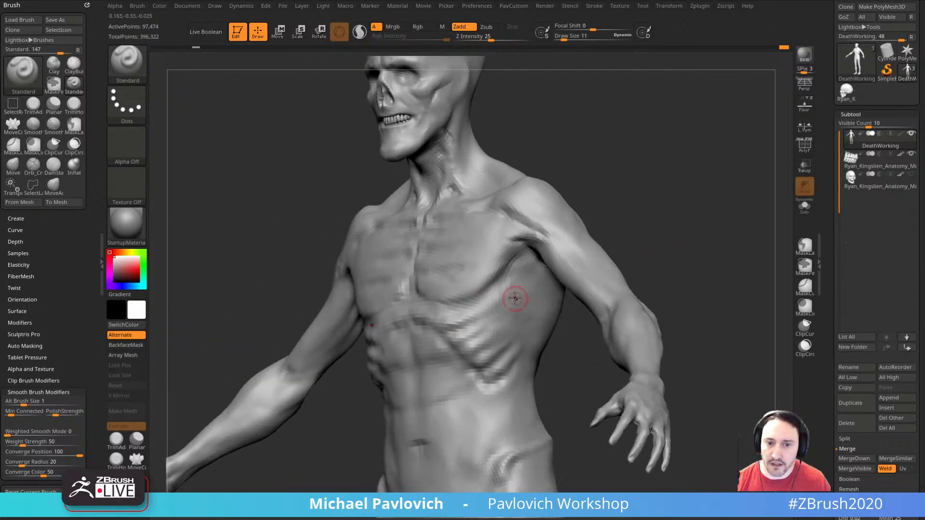
left_click_drag(589, 320, 528, 317)
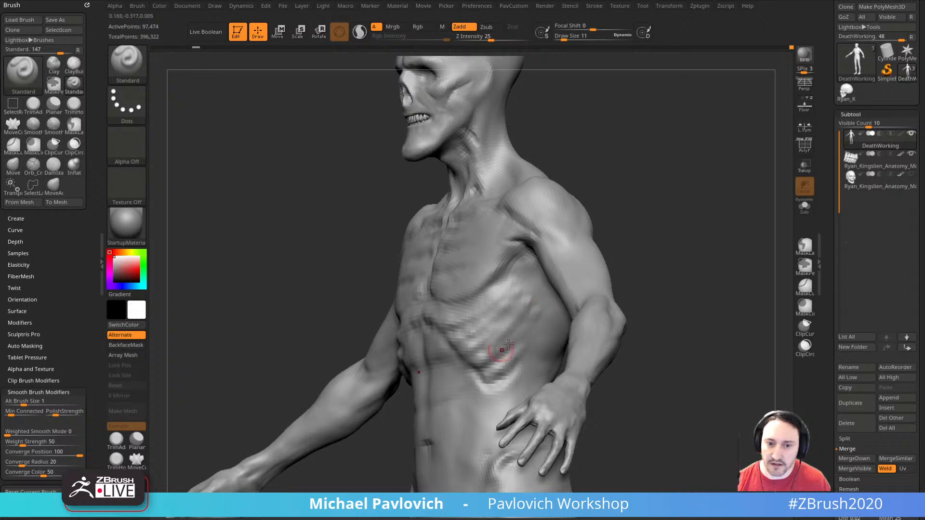
left_click_drag(621, 270, 591, 235)
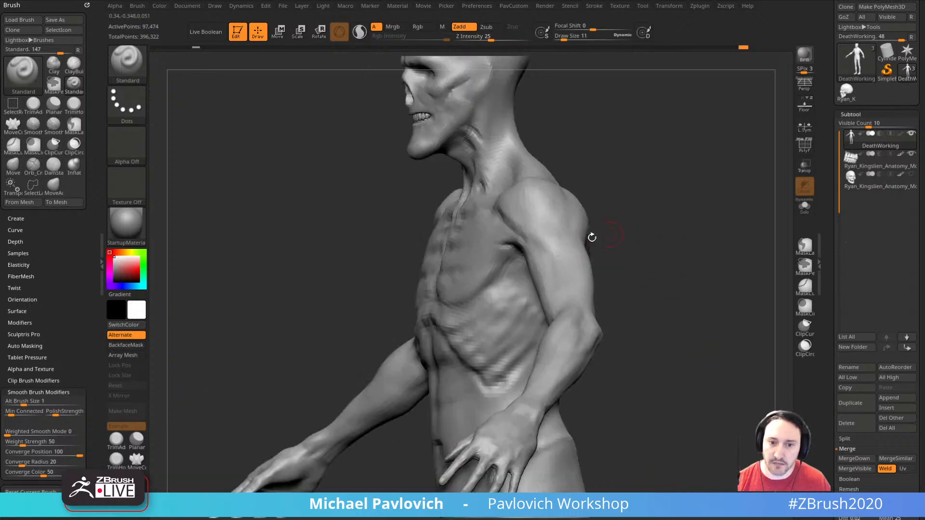
right_click_drag(486, 308, 515, 309)
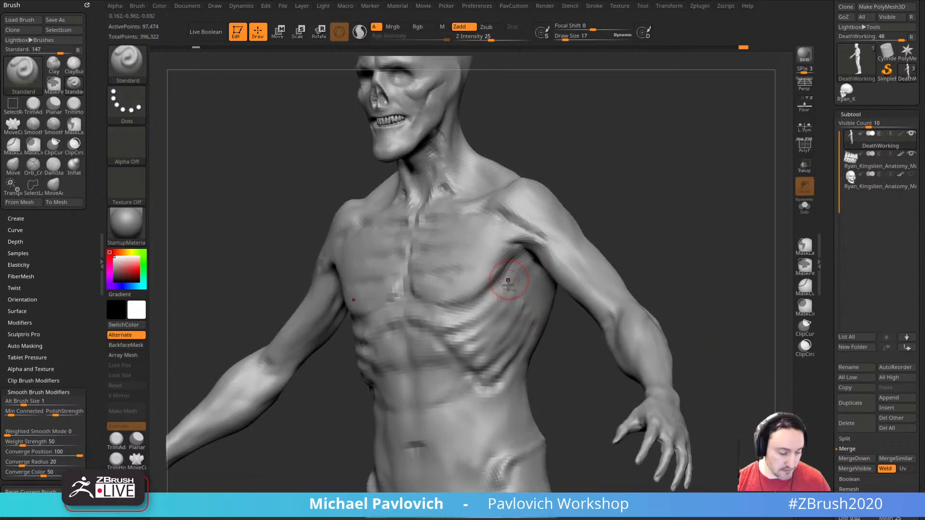
- Carve grooves between the side ribs beneath the armpit with the DamStandard brush at draw size 24
key("b")
key("d")
key("s")
key("s")
mouse_move(510, 286)
left_mouse_down()
mouse_move(492, 313)
mouse_move(514, 316)
left_mouse_up()
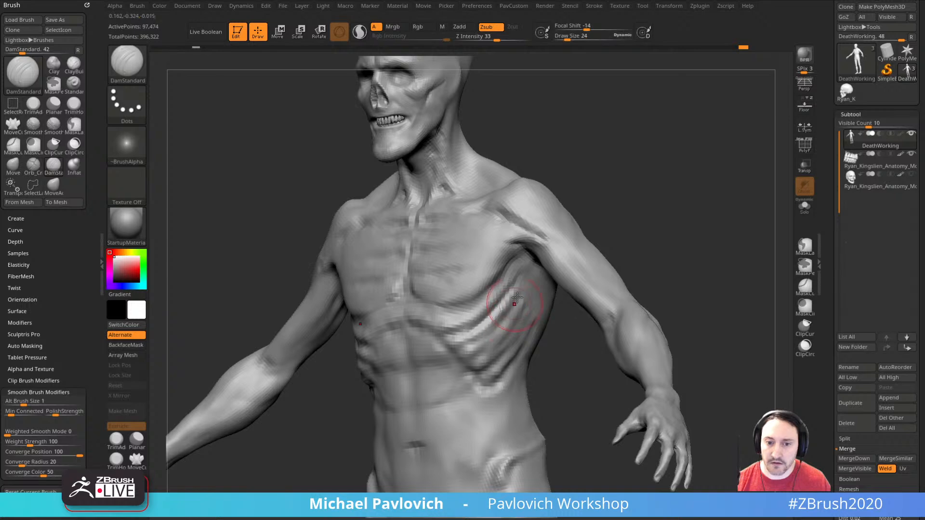
right_click_drag(631, 254, 530, 298)
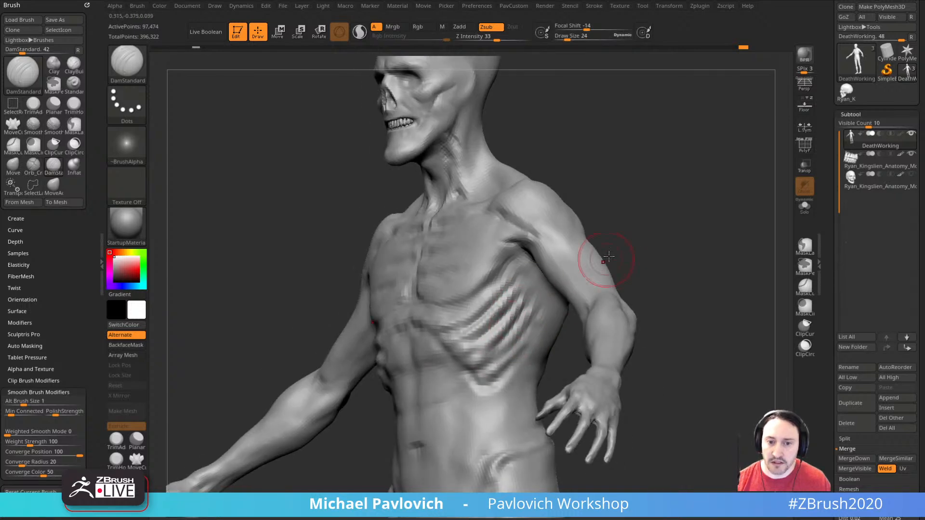
right_click_drag(608, 258, 634, 186, "shift")
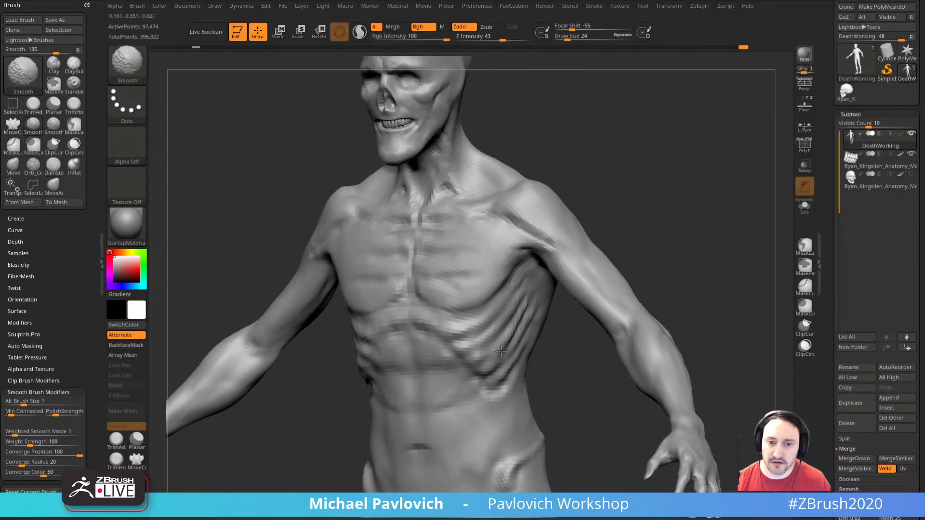
- Smooth the side ribs at draw size 24 and the rib ends beside the sternum at draw size 14
left_click_drag(501, 351, 516, 324, "shift")
mouse_move(619, 262)
right_mouse_down()
mouse_move(688, 237)
mouse_move(612, 248)
right_mouse_up()
mouse_move(585, 169)
right_mouse_down("alt")
mouse_move(599, 229)
mouse_move(633, 236)
right_mouse_up("alt")
key("bracketleft")
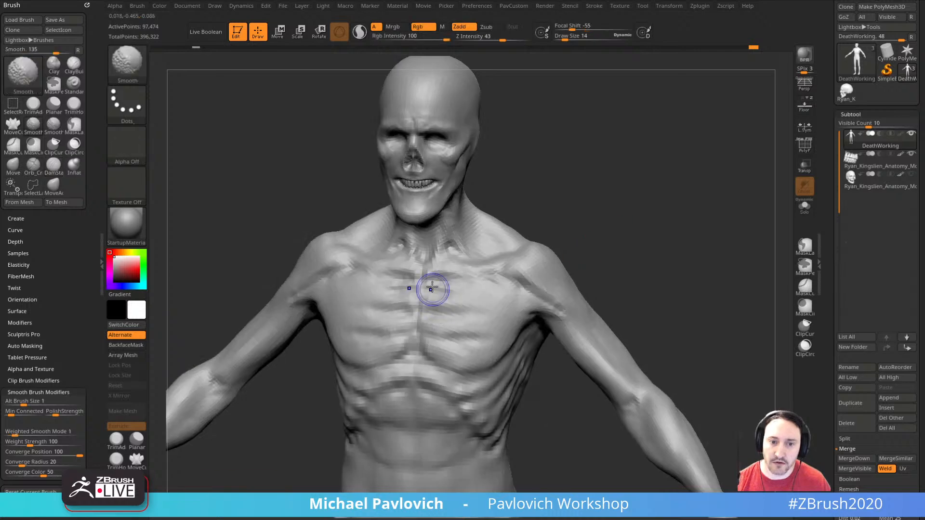
mouse_move(434, 290)
left_mouse_down("shift")
mouse_move(472, 312)
mouse_move(456, 305)
left_mouse_up("shift")
mouse_move(620, 272)
right_mouse_down("shift")
mouse_move(671, 270)
mouse_move(630, 252)
mouse_move(743, 270)
mouse_move(706, 232)
mouse_move(620, 268)
right_mouse_up("shift")
right_click_drag(689, 203, 646, 220)
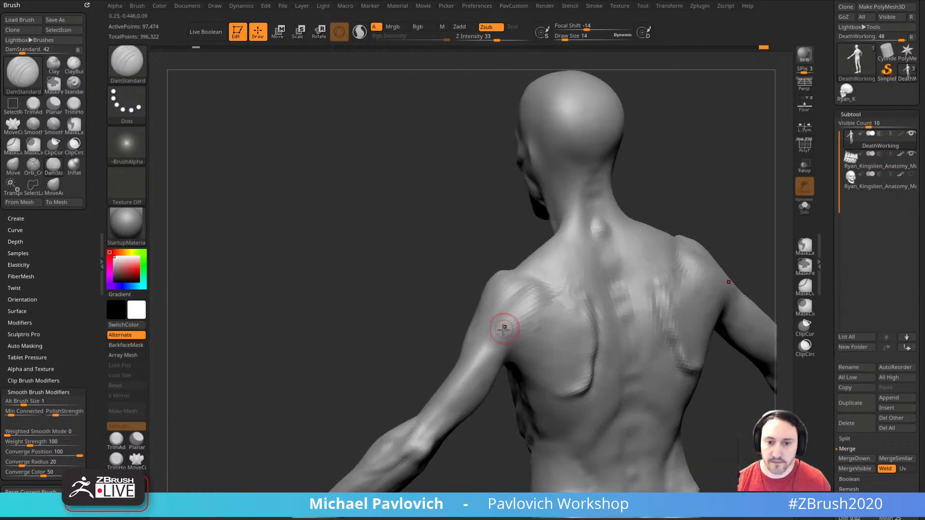
- Carve the lower edge of the shoulder blade out toward the armpit with DamStandard at draw sizes 27 and 36
key("s")
right_click_drag(419, 305, 418, 311, "ctrl")
left_click_drag(418, 312, 449, 309)
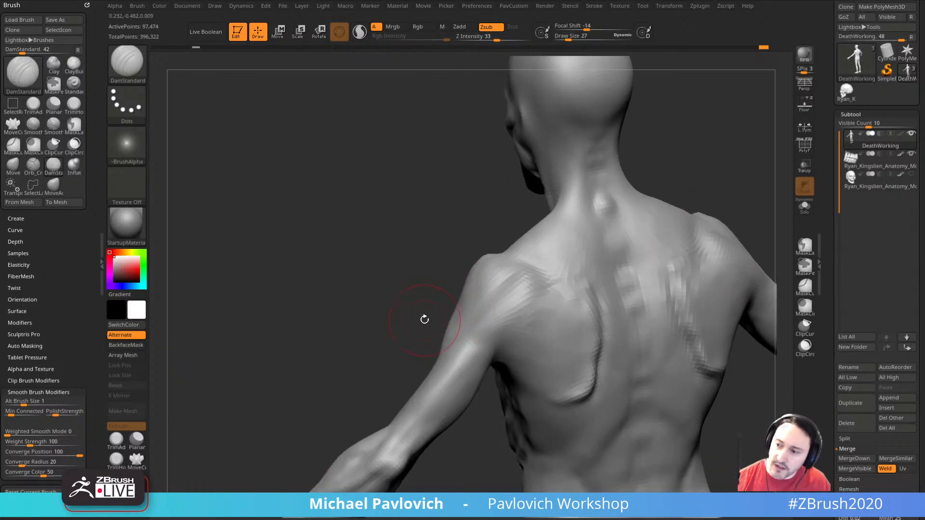
mouse_move(425, 319)
right_mouse_down()
mouse_move(426, 335)
mouse_move(452, 291)
right_mouse_up()
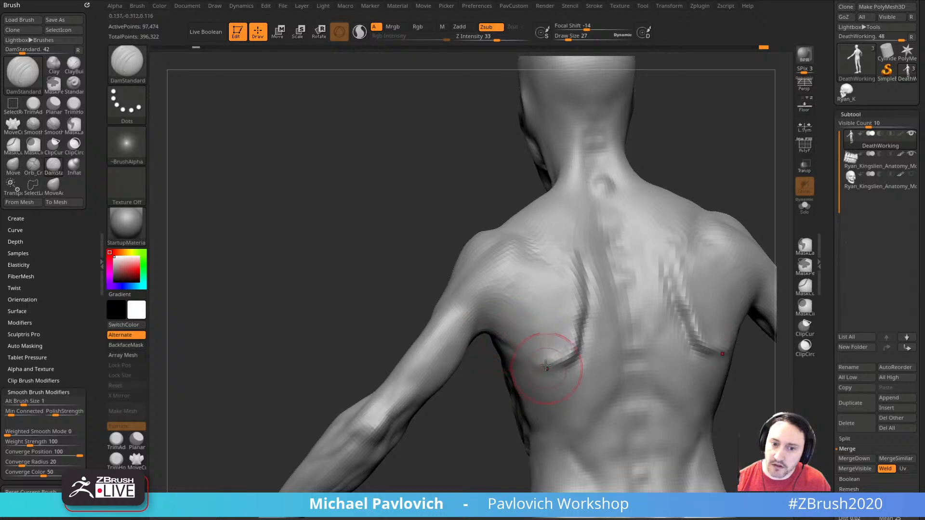
left_click_drag(545, 365, 519, 355)
right_click_drag(483, 348, 485, 342)
key("s")
left_click_drag(491, 314, 501, 309)
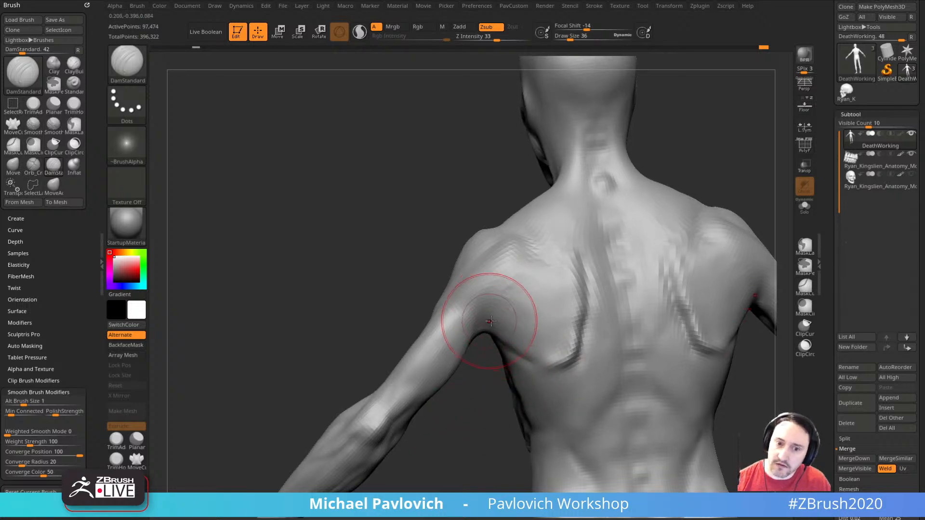
right_click_drag(487, 339, 479, 361)
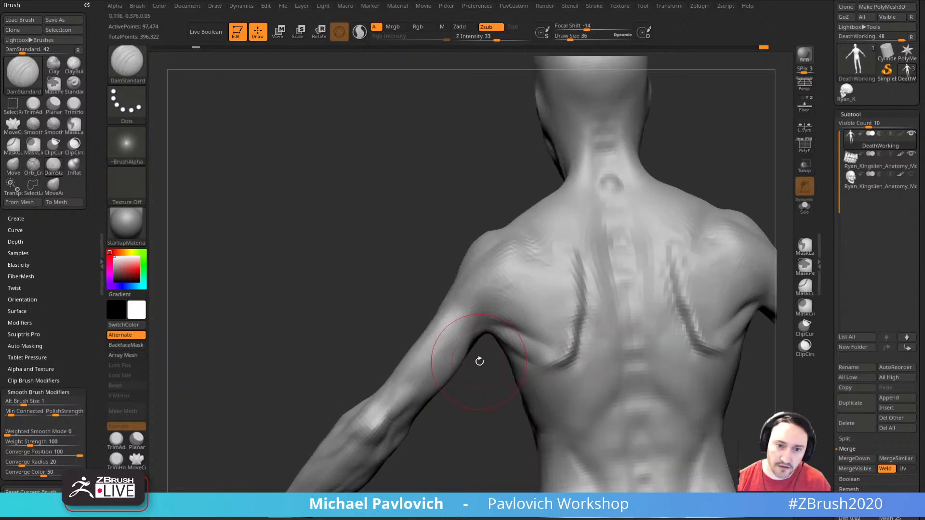
- Deepen the crease from the rear armpit along the lower shoulder blade with the DamStandard brush at draw size 22
key("b")
key("c")
key("l")
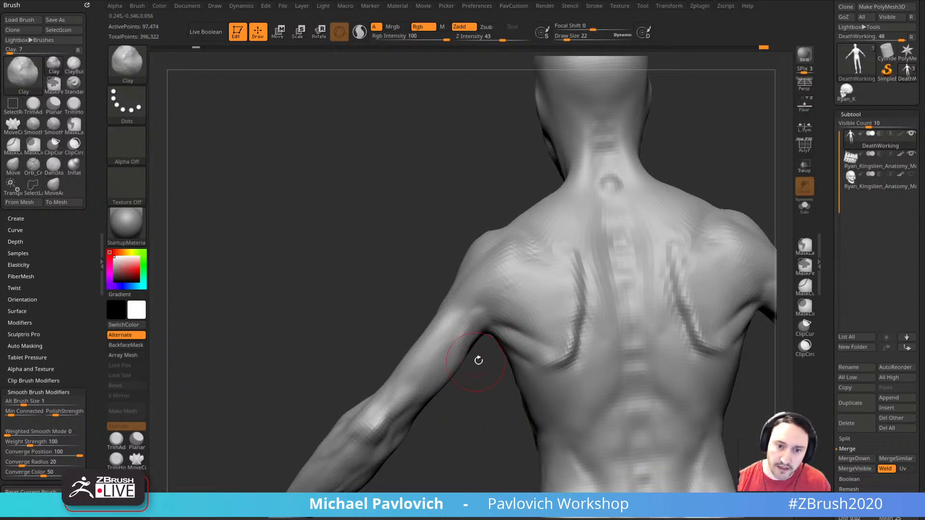
right_click_drag(479, 361, 478, 318)
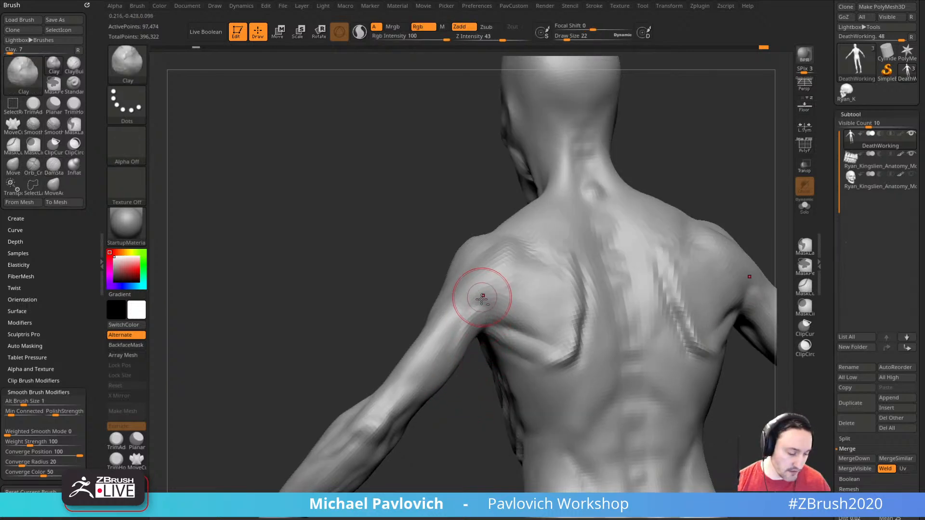
key("b")
key("d")
key("s")
mouse_move(492, 311)
left_mouse_down()
mouse_move(482, 310)
mouse_move(532, 353)
left_mouse_up()
right_click_drag(501, 346, 478, 331)
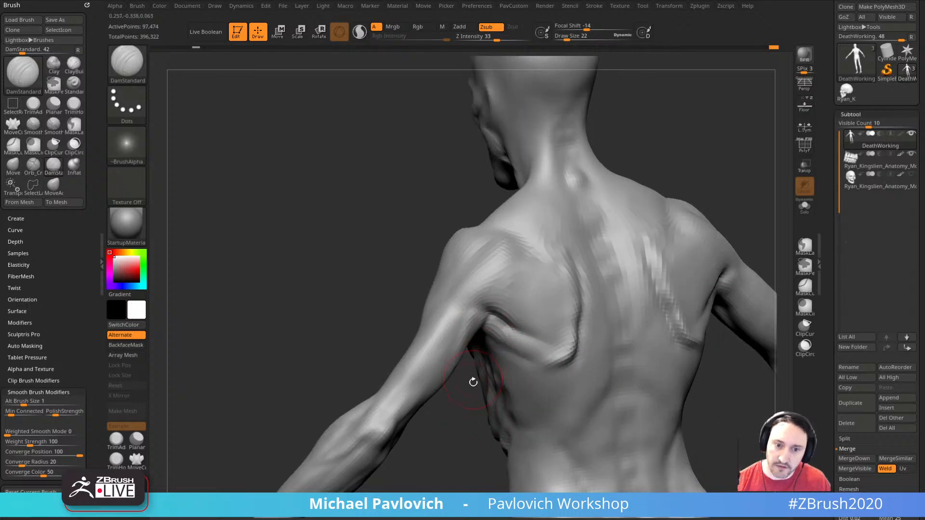
mouse_move(473, 381)
right_mouse_down()
mouse_move(470, 314)
mouse_move(475, 351)
right_mouse_up()
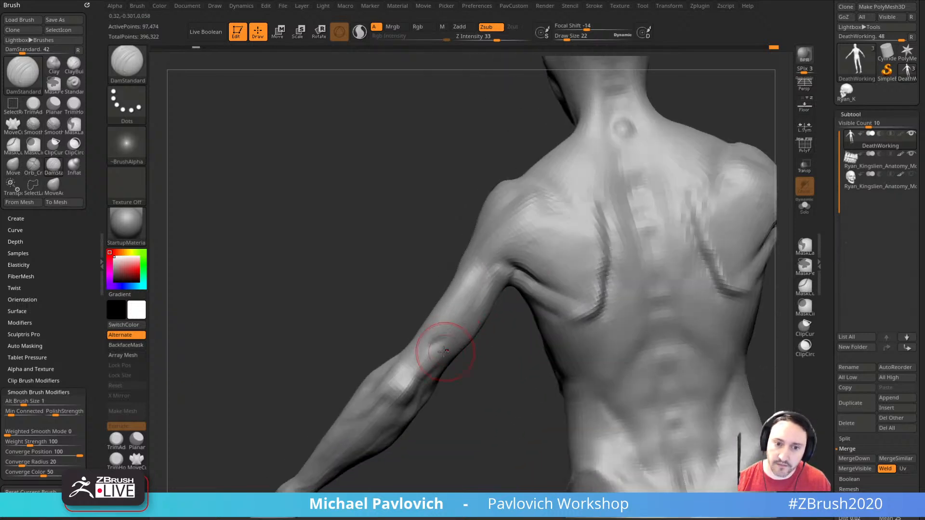
- Build up the forms of the upper arm and elbow with the Clay brush at draw size 10
mouse_move(426, 377)
right_mouse_down()
mouse_move(461, 380)
mouse_move(464, 302)
right_mouse_up()
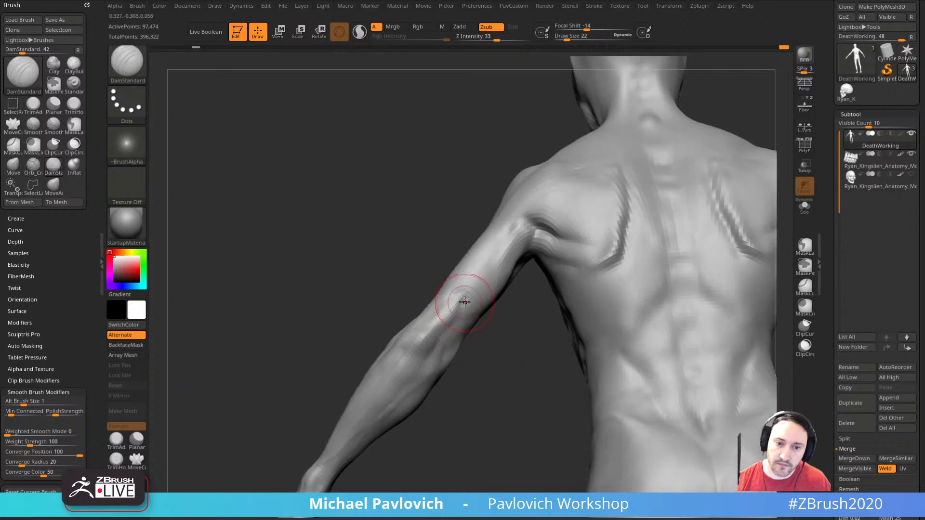
mouse_move(461, 365)
right_mouse_down()
mouse_move(478, 380)
mouse_move(434, 318)
mouse_move(376, 326)
mouse_move(436, 345)
mouse_move(537, 344)
mouse_move(533, 327)
right_mouse_up()
key("b")
key("c")
key("l")
key("s")
left_click_drag(459, 339, 450, 339)
right_click_drag(449, 338, 449, 334)
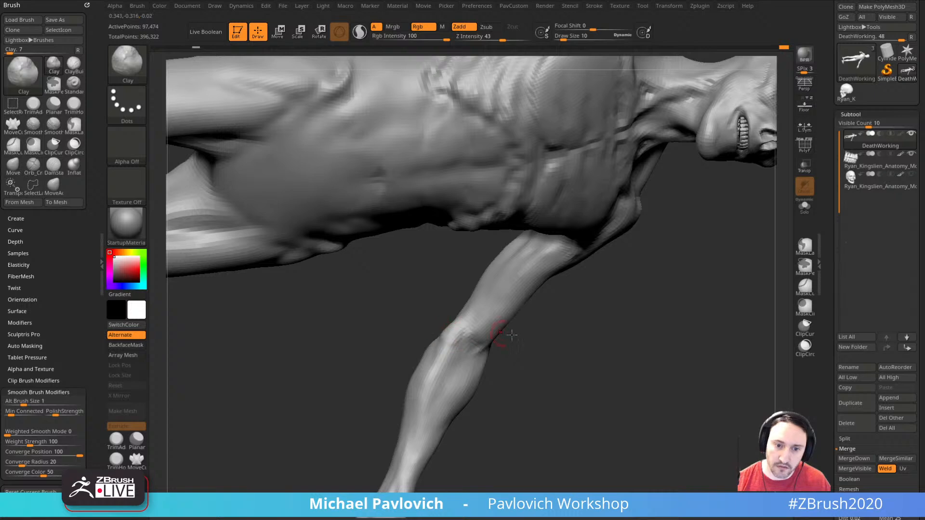
mouse_move(512, 334)
right_mouse_down()
mouse_move(541, 320)
mouse_move(454, 353)
mouse_move(637, 295)
mouse_move(421, 328)
right_mouse_up()
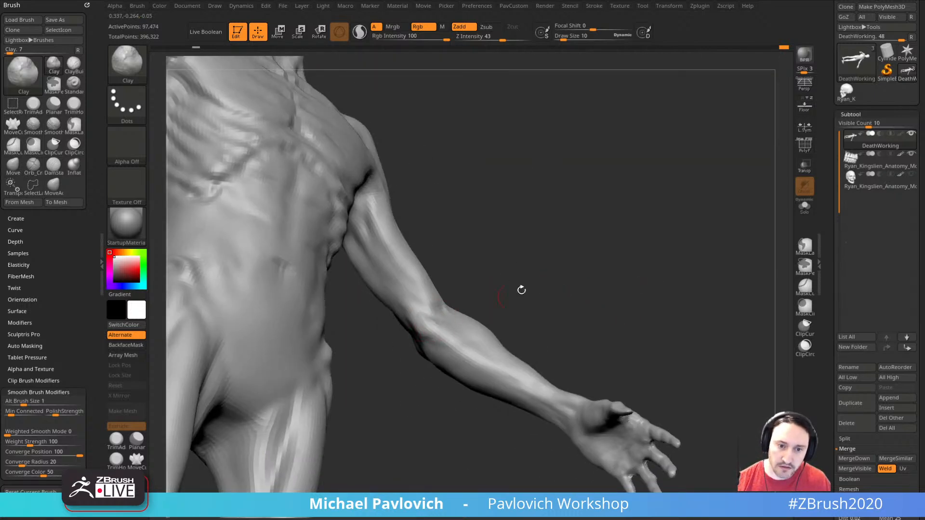
- Carve finer muscle creases along the arm with the DamStandard brush at draw size 11
right_click_drag(521, 290, 572, 289)
key("b")
key("d")
key("s")
mouse_move(550, 240)
right_mouse_down()
mouse_move(572, 293)
mouse_move(458, 326)
mouse_move(537, 302)
mouse_move(551, 250)
mouse_move(582, 271)
mouse_move(418, 272)
mouse_move(504, 253)
right_mouse_up()
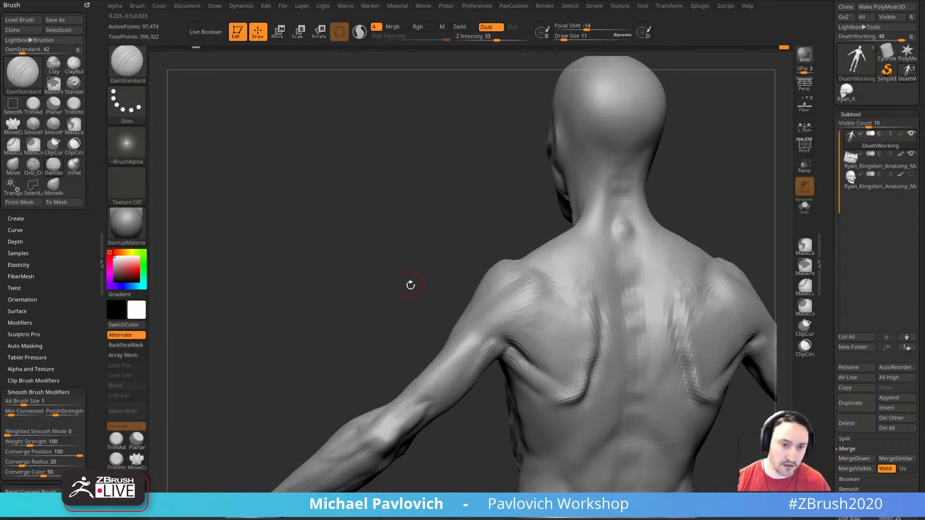
- Carve the crease between the rear deltoid and shoulder blade with DamStandard, reducing the draw size to 17, and smooth the surrounding surface
right_click_drag(410, 286, 463, 289)
key("s")
left_click_drag(532, 317, 541, 316)
mouse_move(636, 241)
right_mouse_down()
mouse_move(675, 233)
mouse_move(607, 253)
right_mouse_up()
key("s")
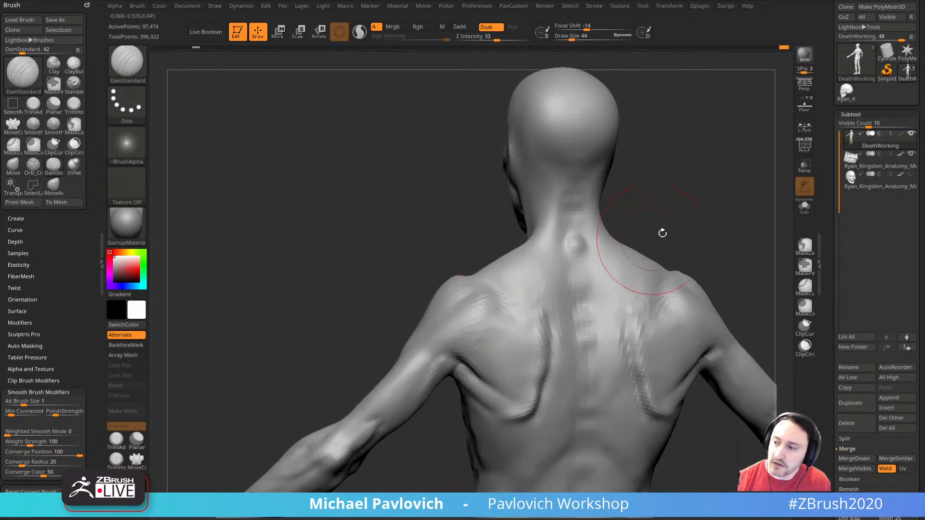
mouse_move(663, 233)
right_mouse_down()
mouse_move(654, 226)
mouse_move(634, 258)
right_mouse_up()
key("bracketleft")
key("bracketleft")
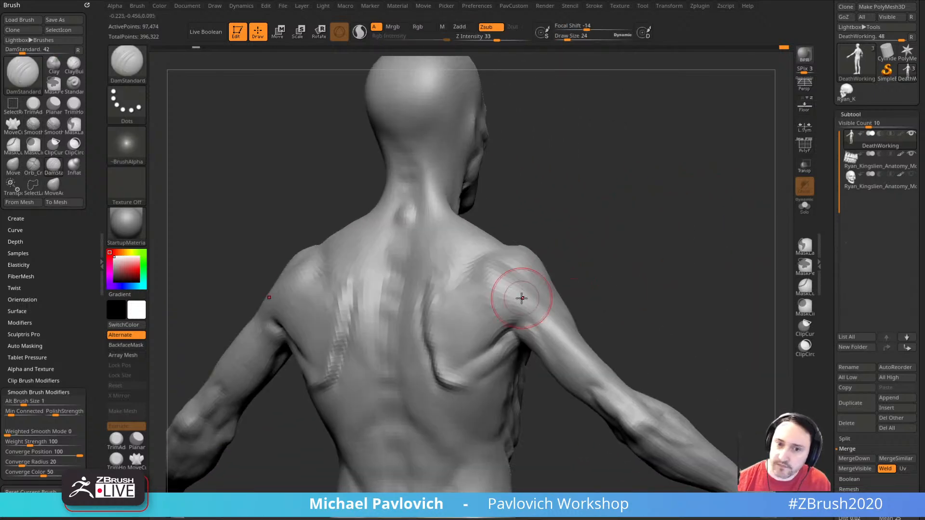
right_click_drag(481, 268, 585, 264)
key("bracketleft")
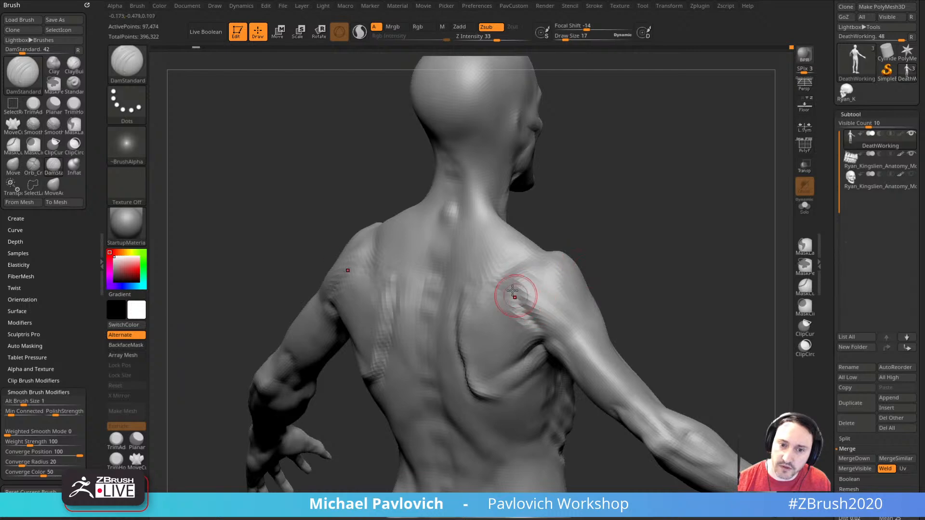
mouse_move(513, 291)
right_mouse_down()
mouse_move(597, 283)
mouse_move(642, 258)
mouse_move(642, 238)
mouse_move(627, 250)
right_mouse_up()
key("shift")
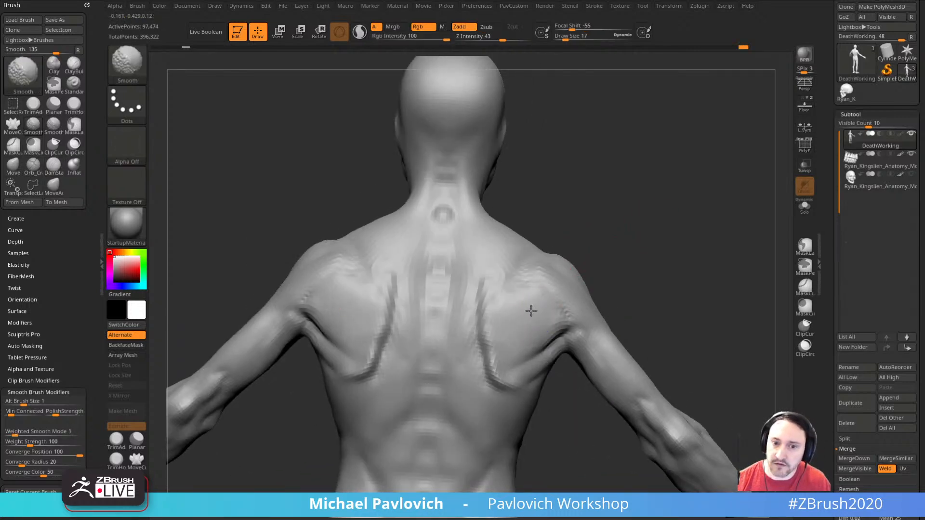
right_click_drag(530, 310, 539, 320, "shift")
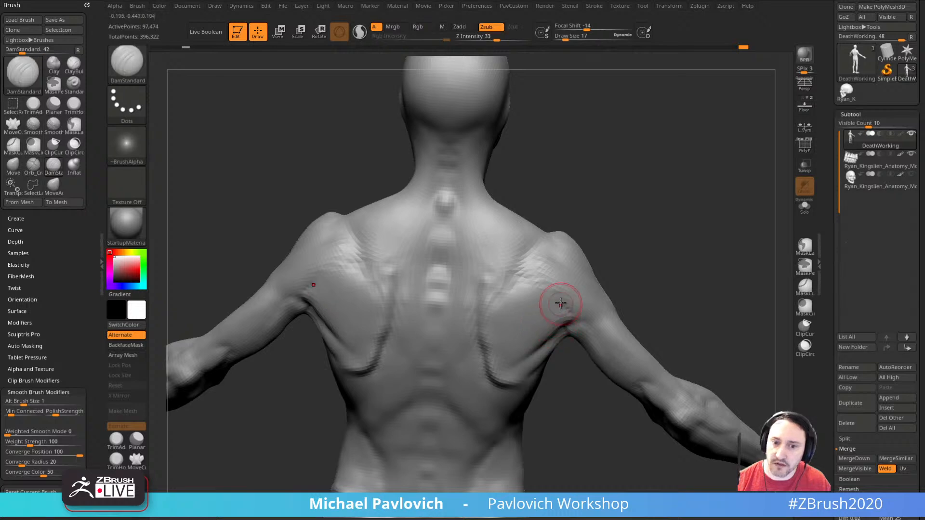
- Build up the muscle across the shoulder blade and behind the armpit with the Clay brush at draw size 17
mouse_move(542, 319)
right_mouse_down()
mouse_move(644, 237)
mouse_move(622, 259)
mouse_move(627, 250)
mouse_move(602, 241)
right_mouse_up()
key("b")
key("c")
key("l")
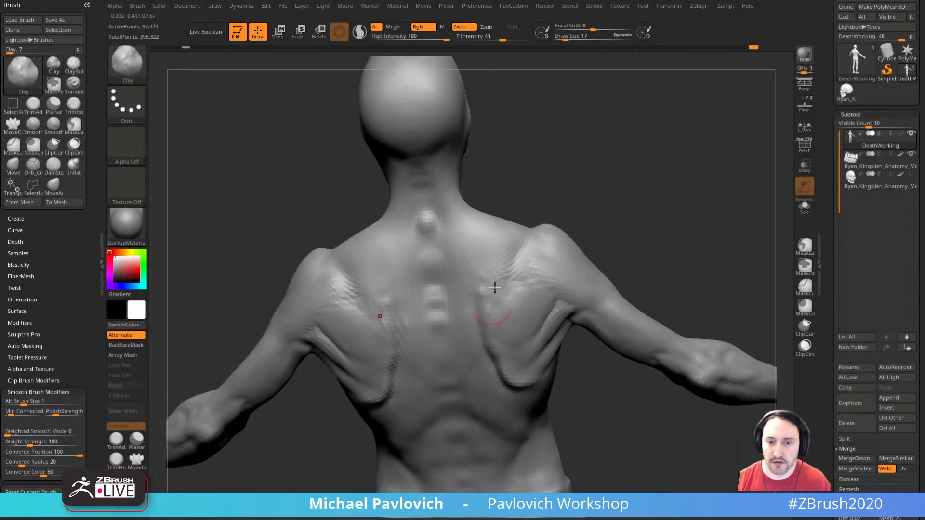
right_click_drag(494, 288, 522, 291)
mouse_move(627, 251)
right_mouse_down()
mouse_move(640, 212)
mouse_move(653, 240)
mouse_move(636, 223)
mouse_move(548, 355)
right_mouse_up()
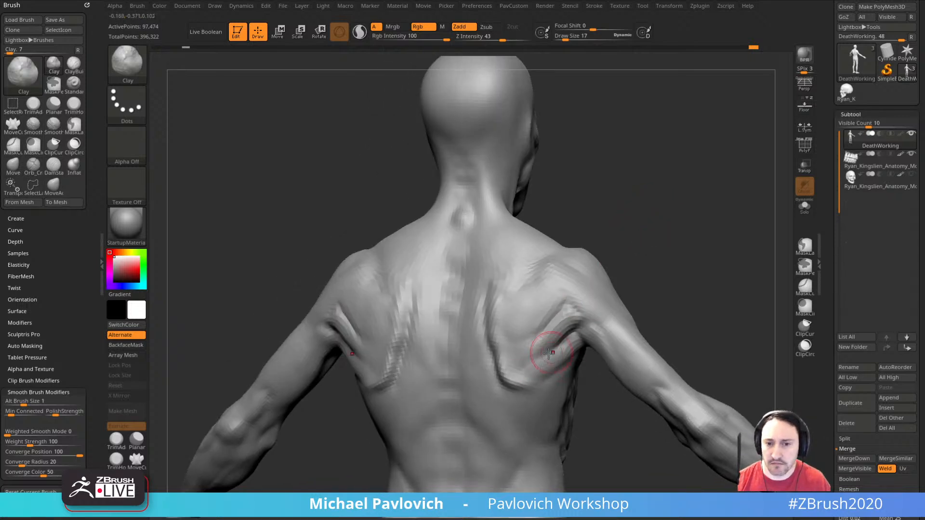
- Tighten the muscle fold behind the armpit with the Pinch brush at draw size 27
key("b")
key("p")
key("i")
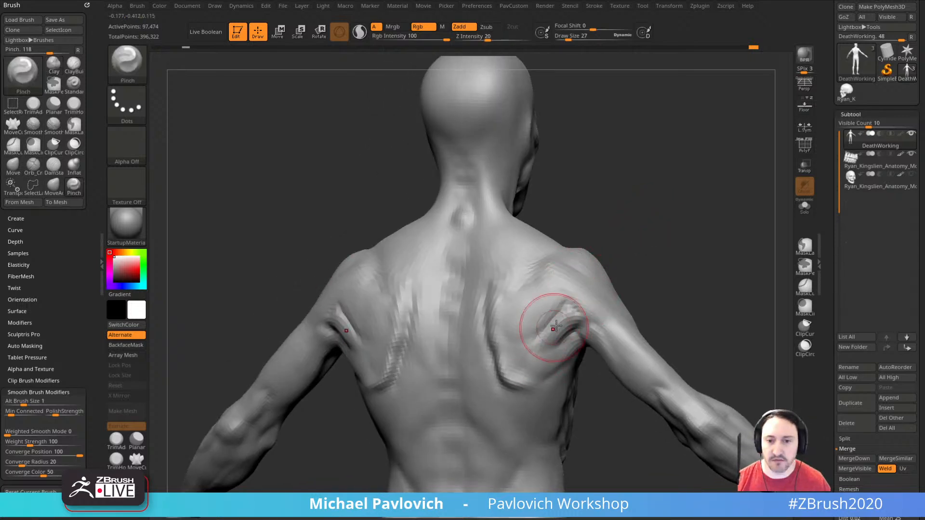
mouse_move(605, 283)
right_mouse_down()
mouse_move(700, 252)
mouse_move(608, 301)
mouse_move(727, 269)
mouse_move(670, 241)
mouse_move(640, 201)
mouse_move(692, 239)
mouse_move(716, 130)
mouse_move(705, 306)
mouse_move(671, 299)
mouse_move(710, 293)
mouse_move(688, 266)
mouse_move(653, 281)
mouse_move(652, 306)
mouse_move(680, 264)
right_mouse_up()
key("shift")
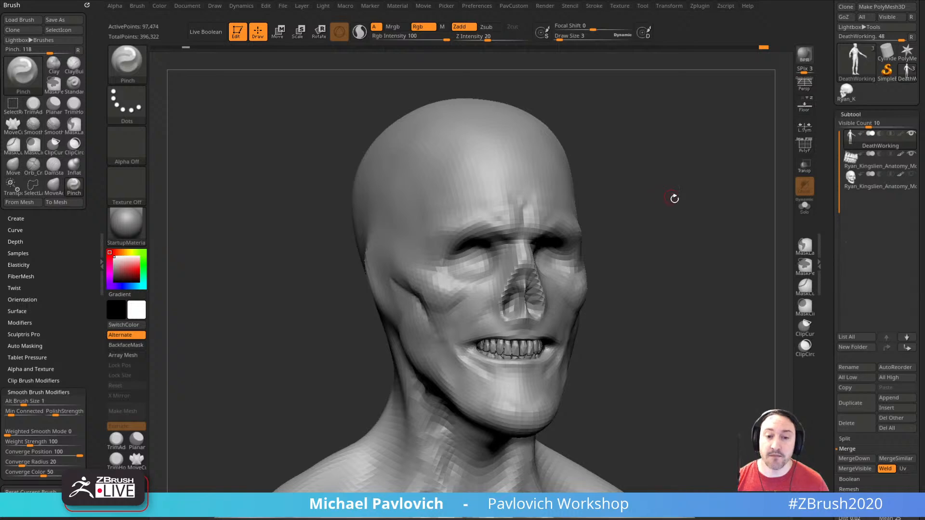
- Sculpt stretched tissue between the cheekbone and mouth with the Standard brush and smooth the transitions
left_click_drag(704, 241, 640, 243)
key("s")
left_click_drag(458, 296, 466, 295)
key("b")
key("s")
key("t")
left_click_drag(631, 241, 682, 242)
left_click_drag(500, 316, 510, 326, "shift")
left_click_drag(588, 281, 581, 281)
- Refine the cheek ridges beside the nasal cavity with the Standard brush, adjusting its draw size and cutting hollows between them
key("s")
mouse_move(508, 311)
left_mouse_down()
mouse_move(500, 300)
mouse_move(497, 318)
left_mouse_up()
key("s")
key("s")
left_click_drag(585, 256, 558, 255)
left_click_drag(499, 306, 493, 318, "alt")
mouse_move(638, 264)
left_mouse_down()
mouse_move(599, 268)
mouse_move(595, 289)
mouse_move(533, 294)
left_mouse_up()
mouse_move(452, 345)
left_mouse_down()
mouse_move(462, 344)
mouse_move(433, 362)
left_mouse_up()
- Carve thin grooves through the cheek between the cheekbone and mouth with the DamStandard brush at draw size 5
key("b")
key("d")
key("s")
key("s")
left_click_drag(521, 324, 520, 323)
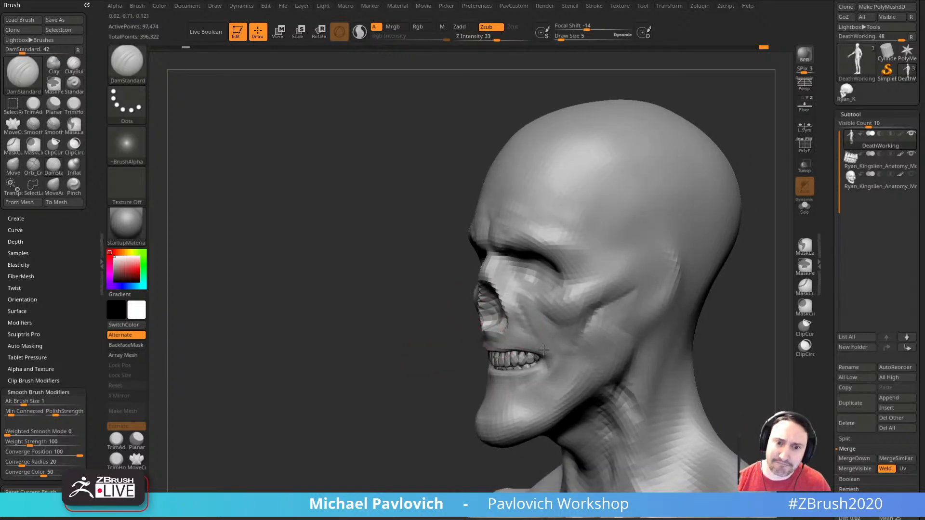
left_click_drag(438, 371, 502, 366)
left_click_drag(465, 302, 439, 347)
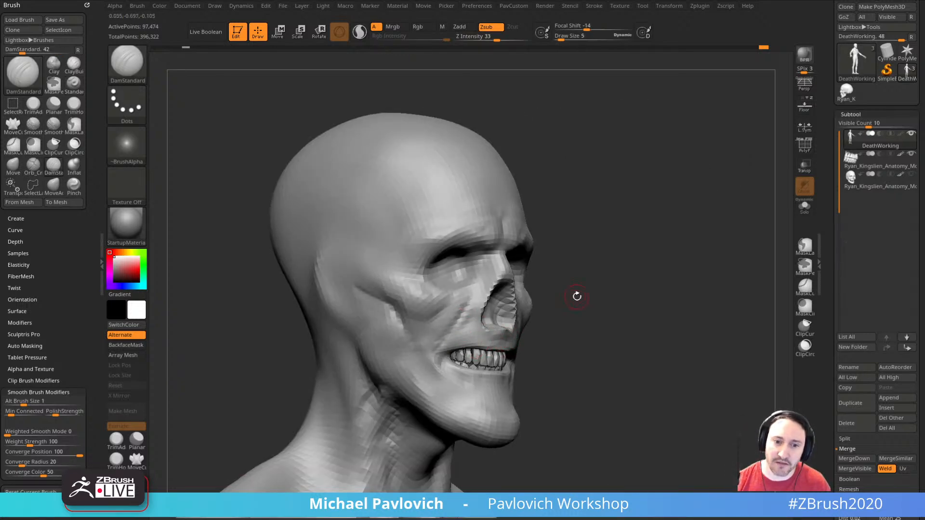
left_click_drag(577, 297, 467, 304)
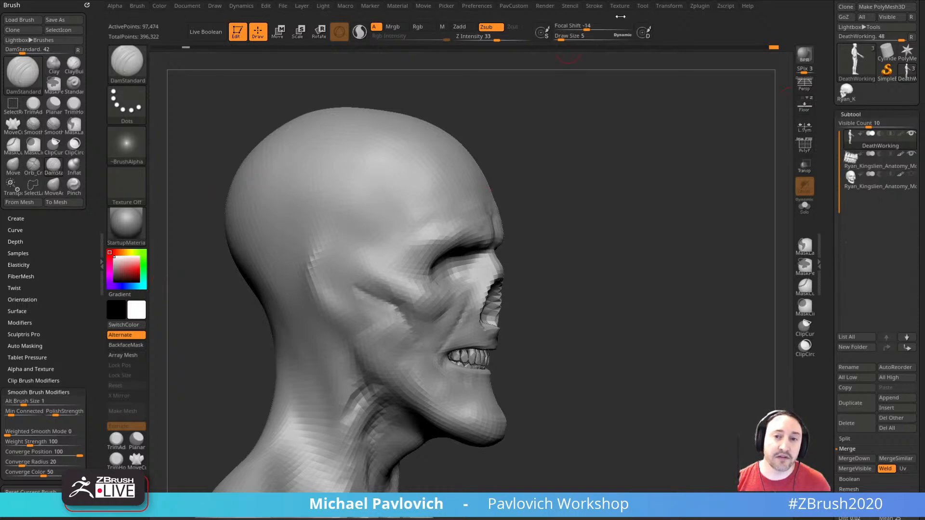
- Open the Scale Master options to examine its ZBrush Scale Unify and resizing settings
key("shift")
left_click(699, 6)
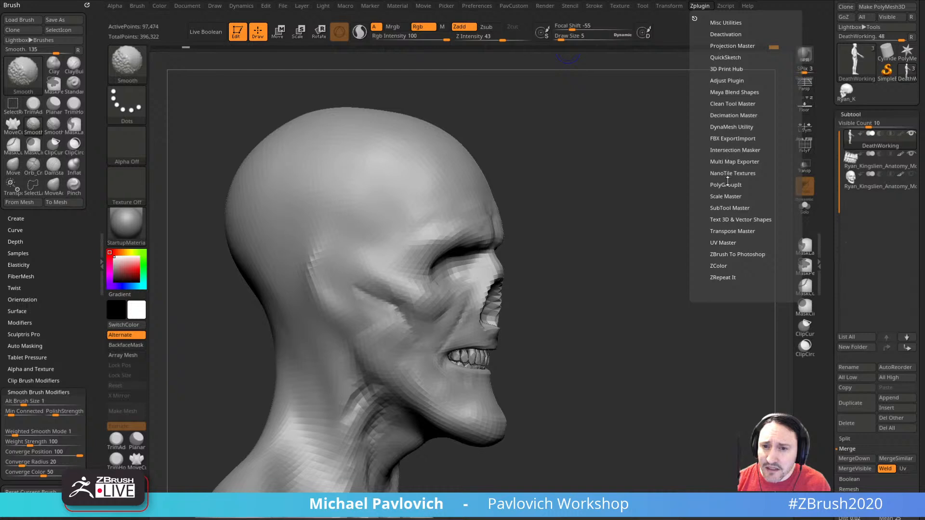
left_click(726, 196, "shift")
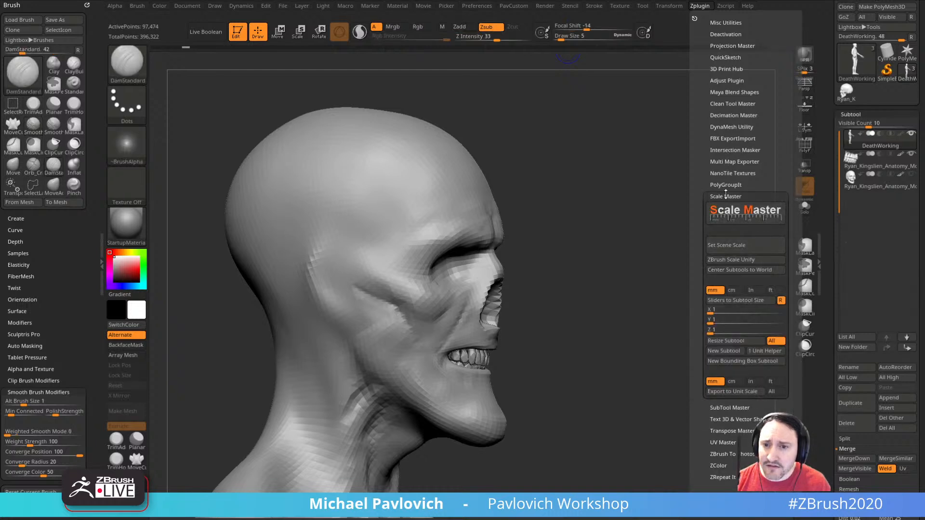
left_click(732, 262)
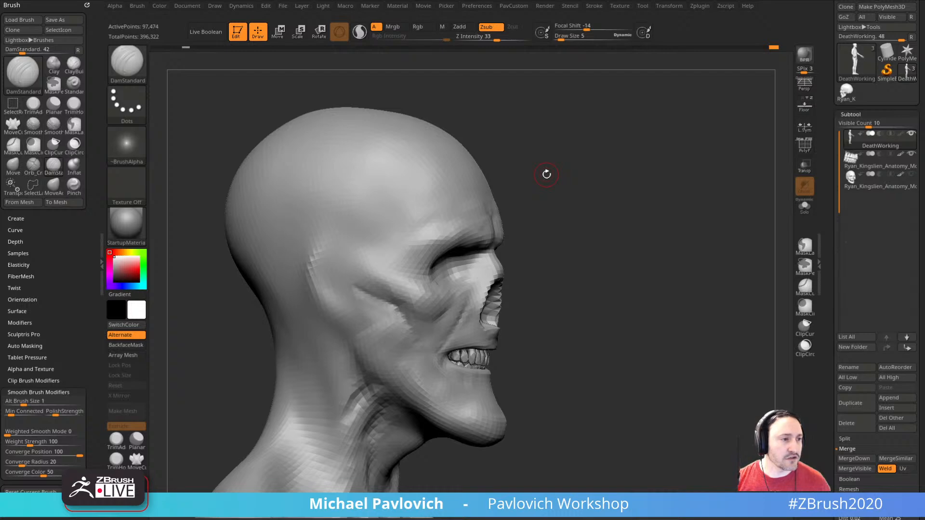
- Refine the tissue around the corners of the mouth with the Clay brush at draw size 5
mouse_move(637, 165)
left_mouse_down()
mouse_move(614, 161)
mouse_move(673, 169)
left_mouse_up()
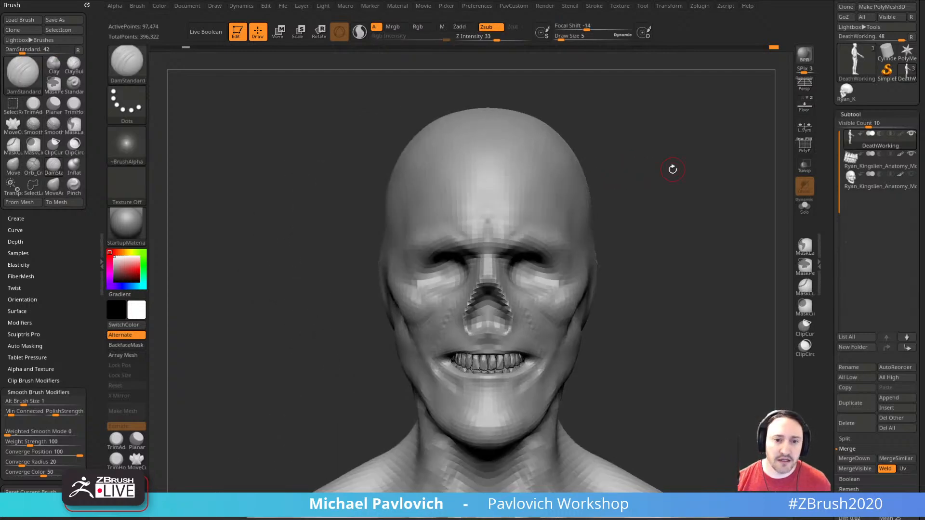
mouse_move(703, 237)
left_mouse_down()
mouse_move(704, 229)
mouse_move(683, 227)
mouse_move(607, 252)
left_mouse_up()
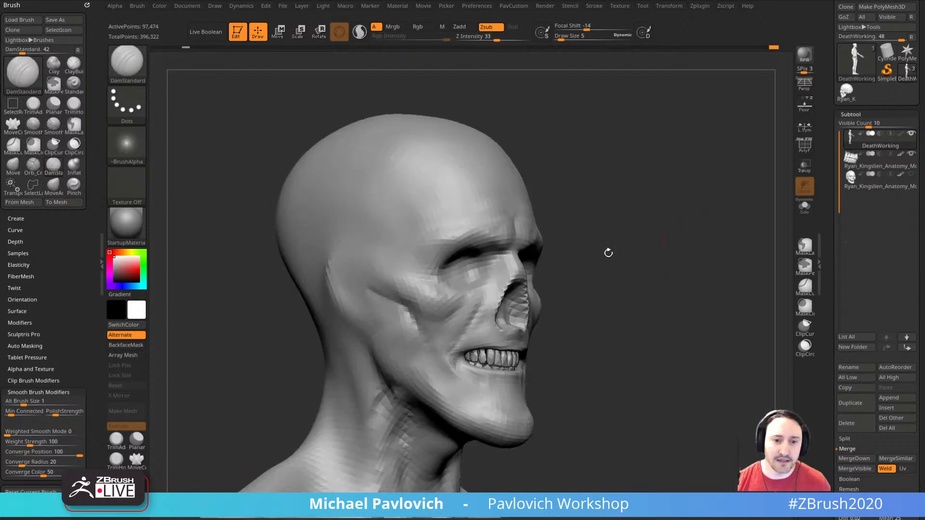
key("shift")
key("2")
key("bracketleft")
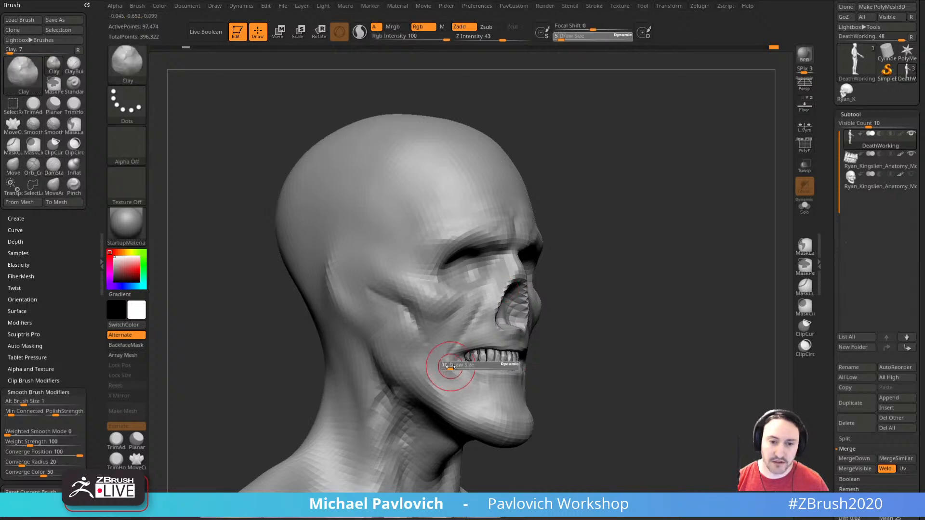
mouse_move(444, 362)
left_mouse_down()
mouse_move(652, 345)
mouse_move(579, 369)
left_mouse_up()
key("shift")
left_click_drag(684, 340, 734, 321, "shift")
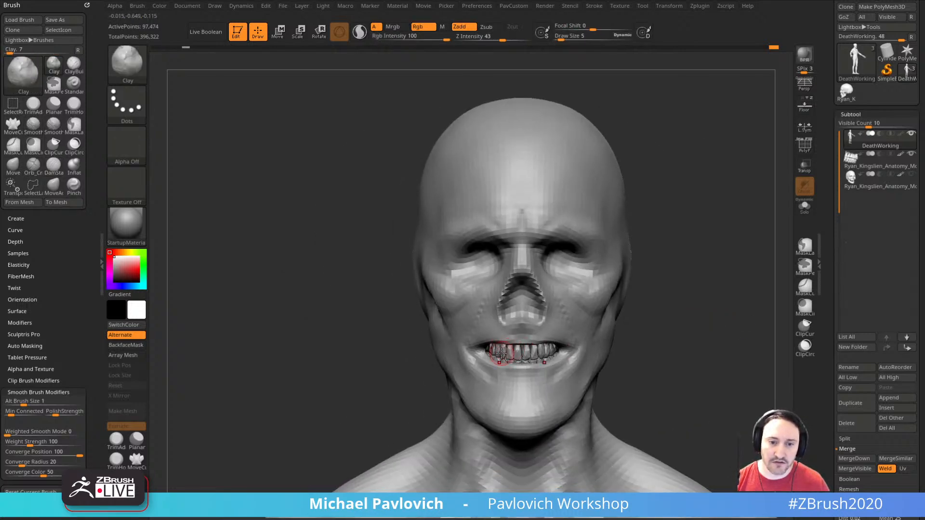
- Pull the corners of the mouth slightly inward and upward with the MoveAccu brush at draw size 15
key("1")
key("bracketright")
key("bracketright")
key("bracketright")
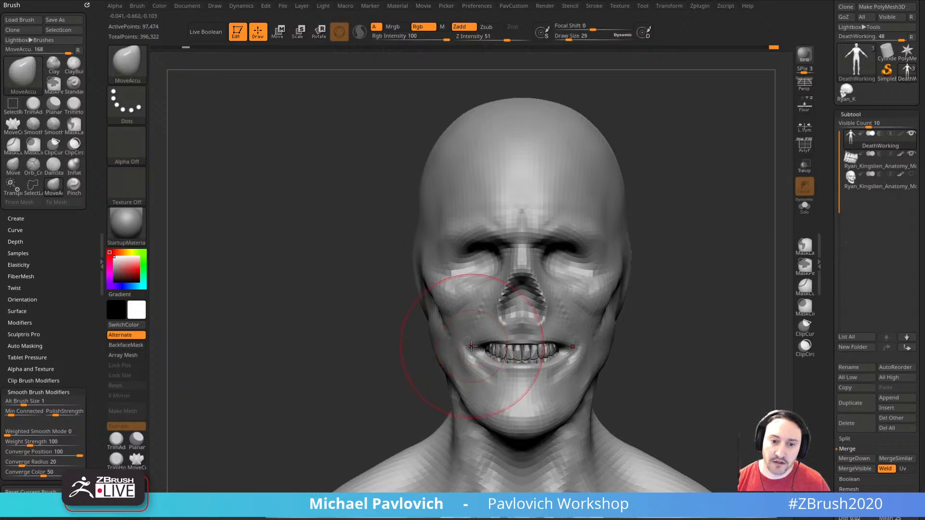
key("bracketleft")
key("bracketleft")
left_click_drag(473, 345, 485, 338)
left_click_drag(644, 312, 728, 313)
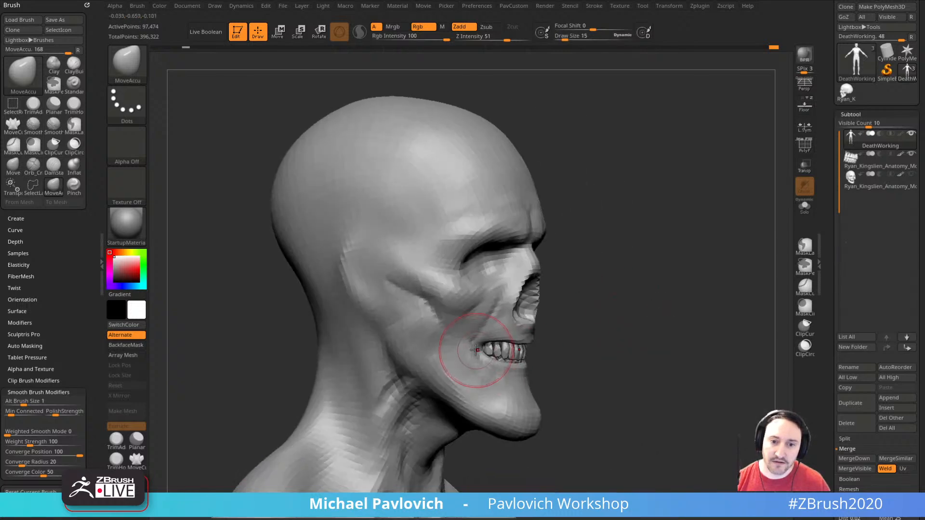
left_click_drag(651, 308, 613, 307)
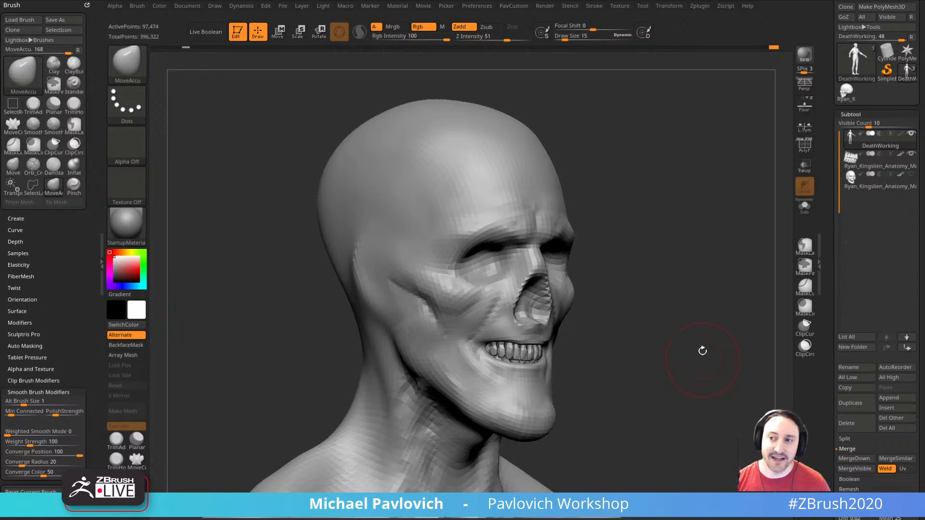
left_click_drag(712, 264, 720, 275)
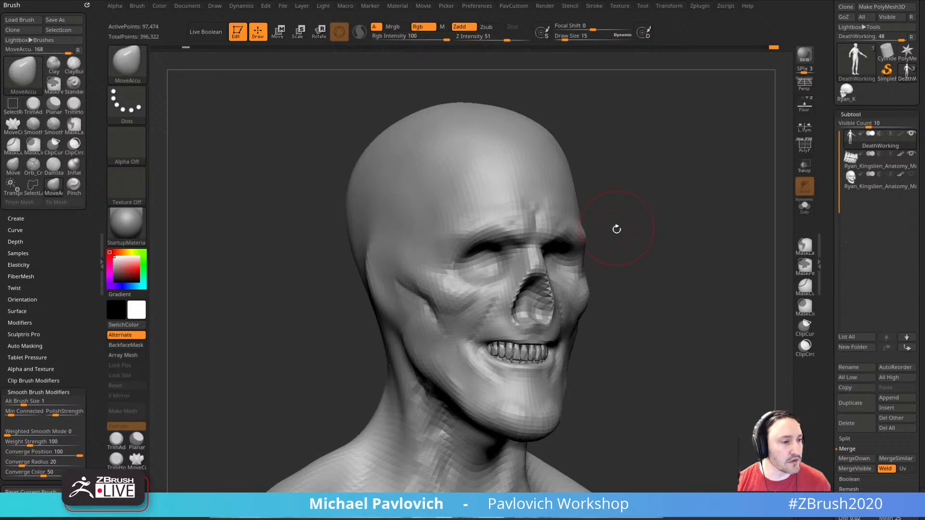
mouse_move(695, 263)
left_mouse_down()
mouse_move(709, 264)
mouse_move(695, 270)
mouse_move(696, 255)
mouse_move(715, 268)
mouse_move(709, 279)
left_mouse_up()
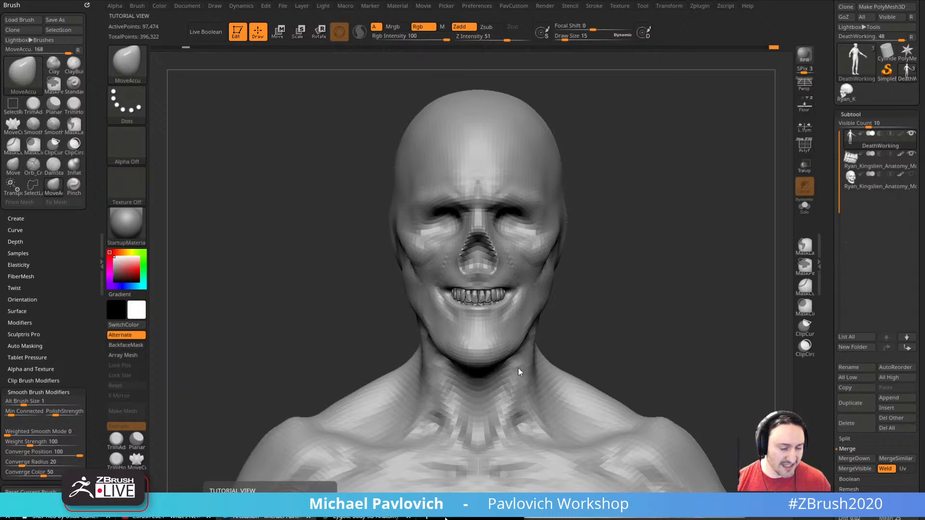
- Switch to the browser and look through the tutorial projects in the ArtStation portfolio, then return to ZBrush
key("alt+Tab")
scroll(476, 321, "down", 5)
scroll(476, 320, "down", 4)
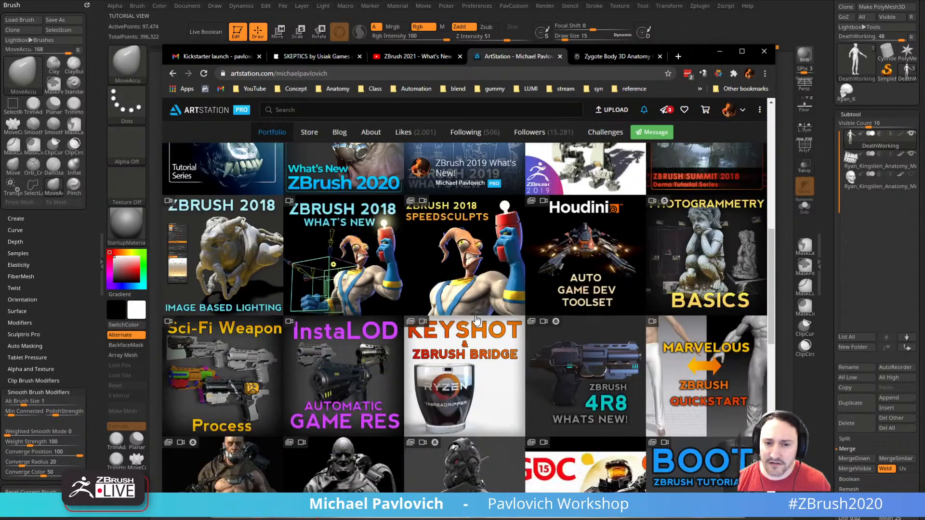
scroll(476, 320, "up", 2)
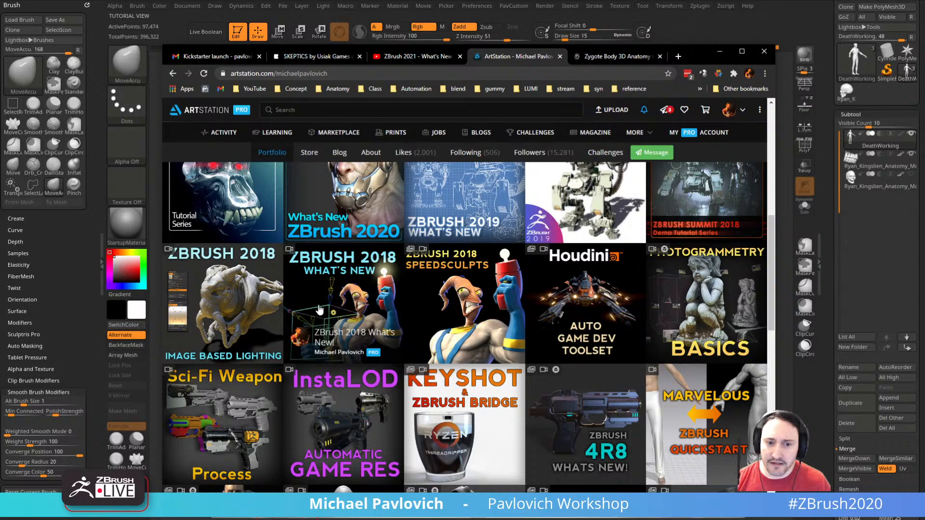
scroll(344, 316, "down", 7)
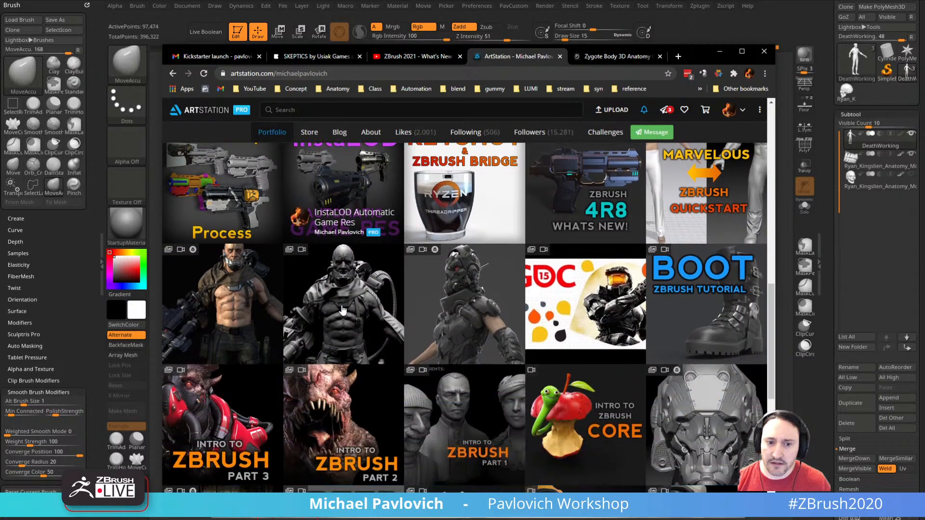
scroll(343, 310, "down", 5)
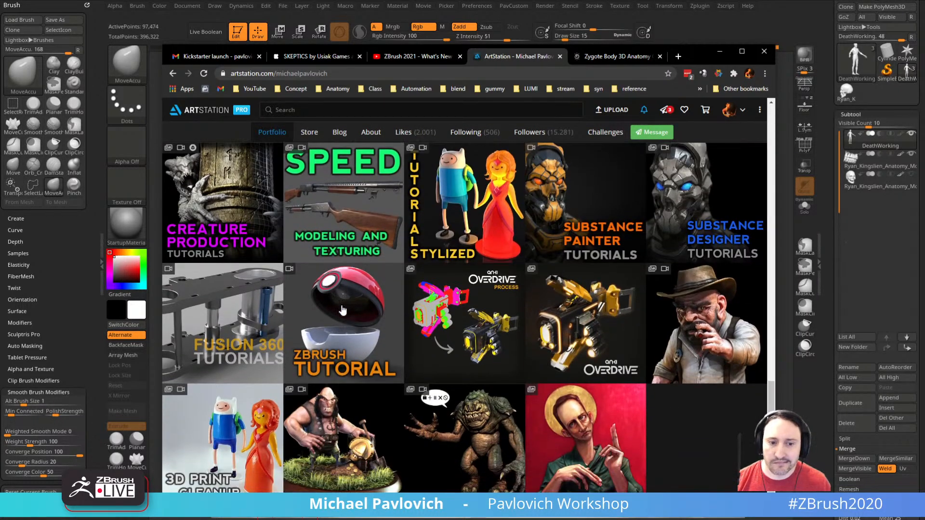
scroll(347, 345, "up", 15)
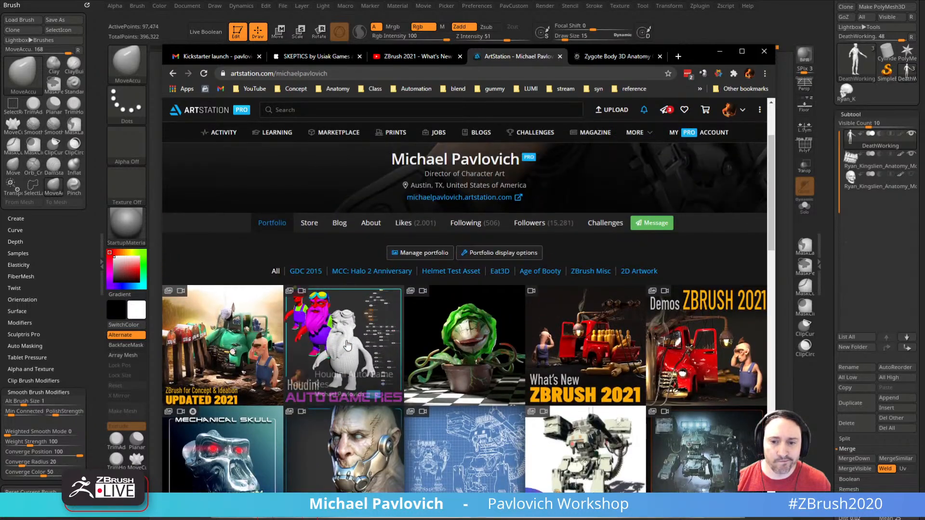
scroll(347, 345, "down", 4)
left_click(507, 73)
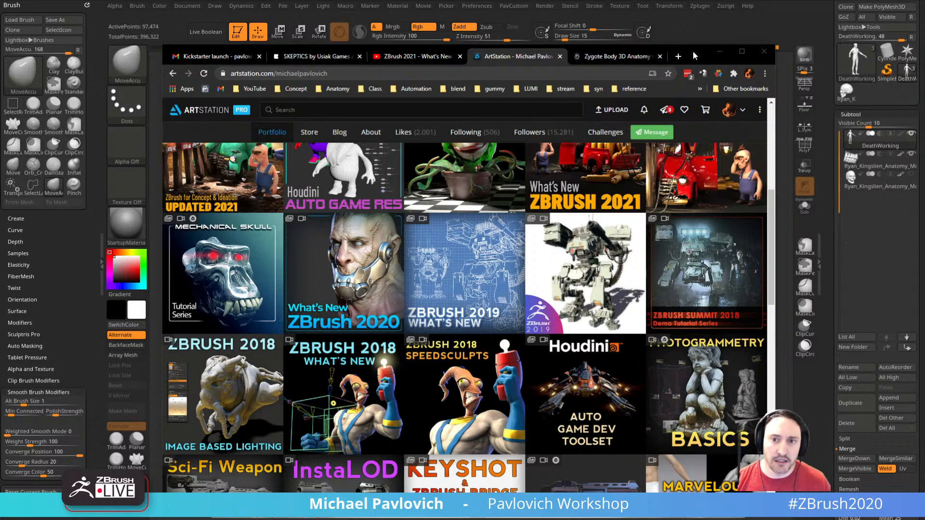
left_click(720, 52)
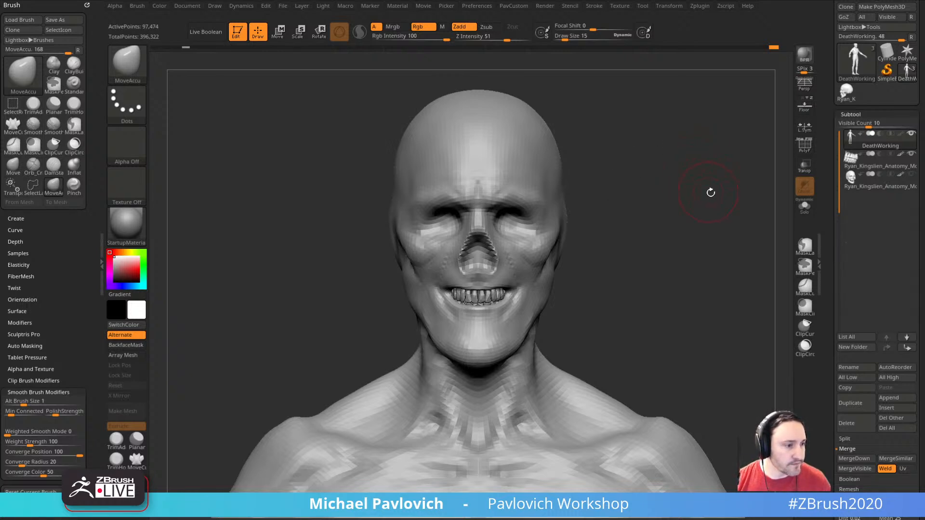
- Raise the tendons on the side of the neck below the jaw with the Standard brush at draw size 5
mouse_move(710, 191)
left_mouse_down()
mouse_move(718, 204)
mouse_move(698, 212)
mouse_move(715, 209)
mouse_move(715, 222)
mouse_move(694, 219)
mouse_move(700, 237)
mouse_move(685, 239)
left_mouse_up()
key("b")
key("s")
key("t")
key("[")
left_click_drag(511, 335, 519, 344)
left_click_drag(595, 285, 640, 280, "alt")
left_click_drag(511, 337, 518, 370)
left_click_drag(608, 277, 588, 280)
mouse_move(508, 351)
left_mouse_down()
mouse_move(516, 332)
mouse_move(482, 299)
left_mouse_up()
left_click_drag(596, 273, 602, 282, "shift")
- Carve a vertical hollow down the side of the neck behind the main neck muscle with the Standard brush
left_click_drag(519, 282, 531, 338, "alt")
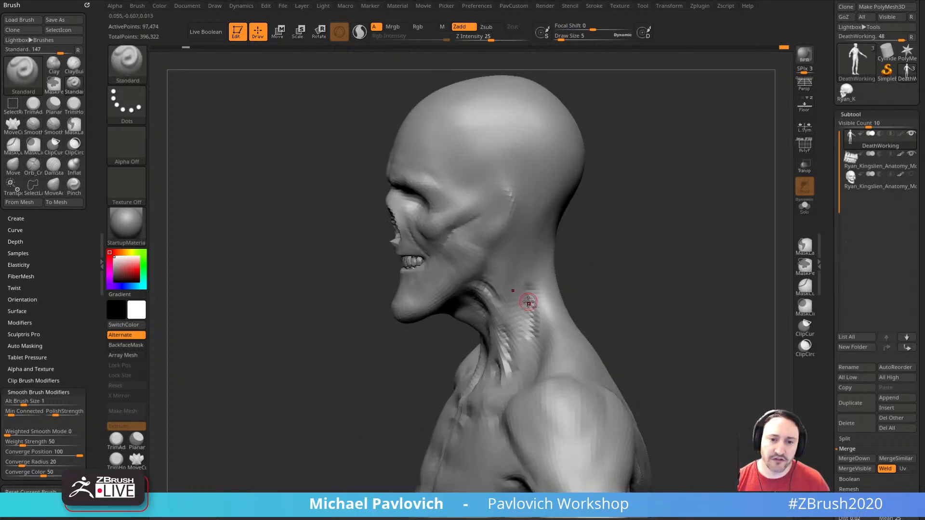
left_click_drag(529, 300, 531, 336, "alt")
left_click_drag(588, 236, 581, 251)
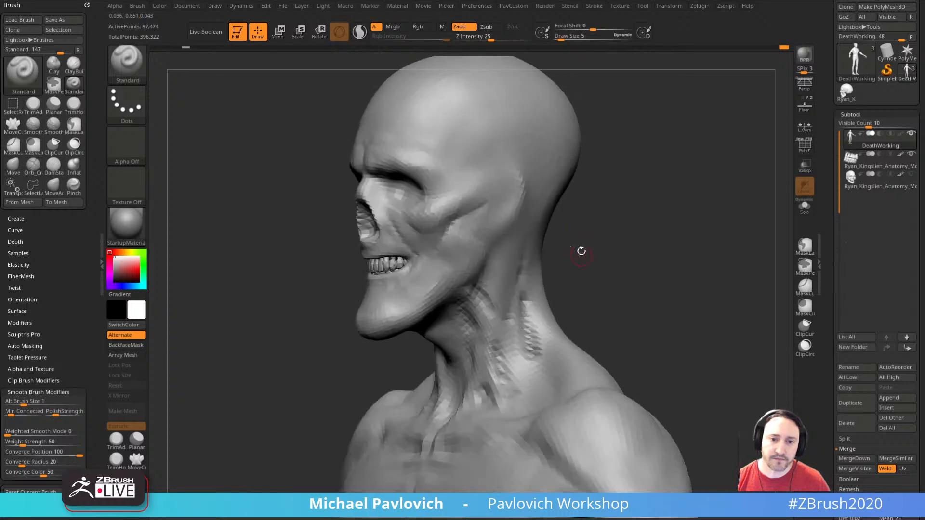
- Build up the side of the neck below the jaw with the Clay brush, reducing its draw size from 17 to 9
key("b")
key("c")
key("l")
key("s")
left_click_drag(495, 288, 492, 327)
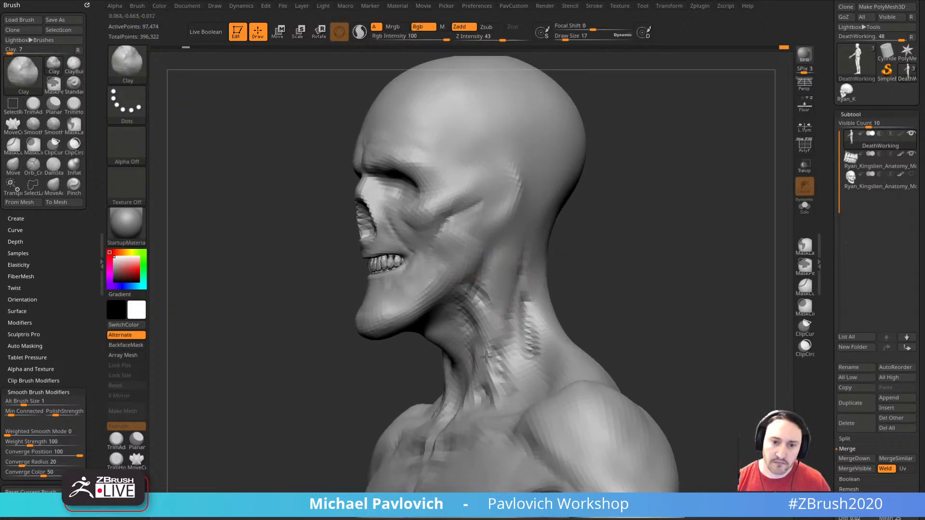
left_click_drag(573, 274, 554, 279)
- Cut hollows between the neck tendons below the jaw with the Standard brush at draw size 9
key("b")
key("s")
key("t")
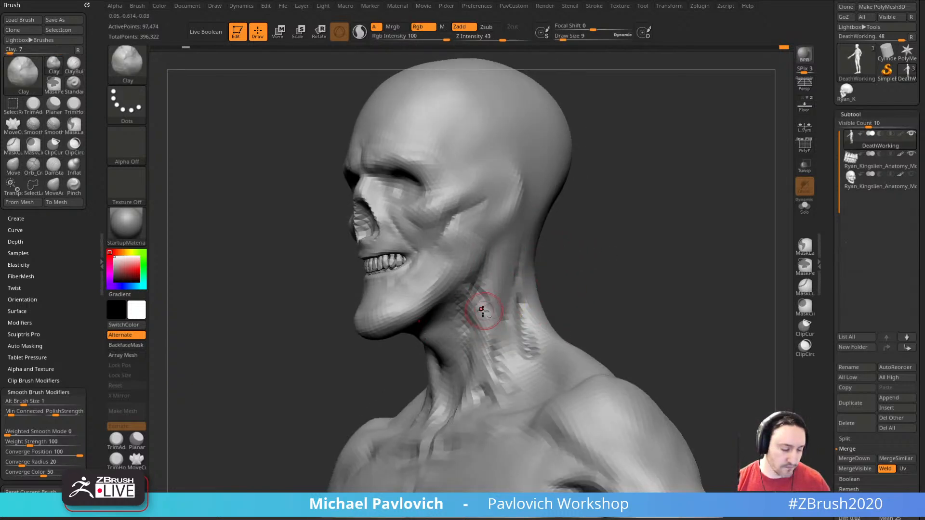
left_click_drag(472, 307, 516, 351, "alt")
left_click_drag(578, 309, 631, 285)
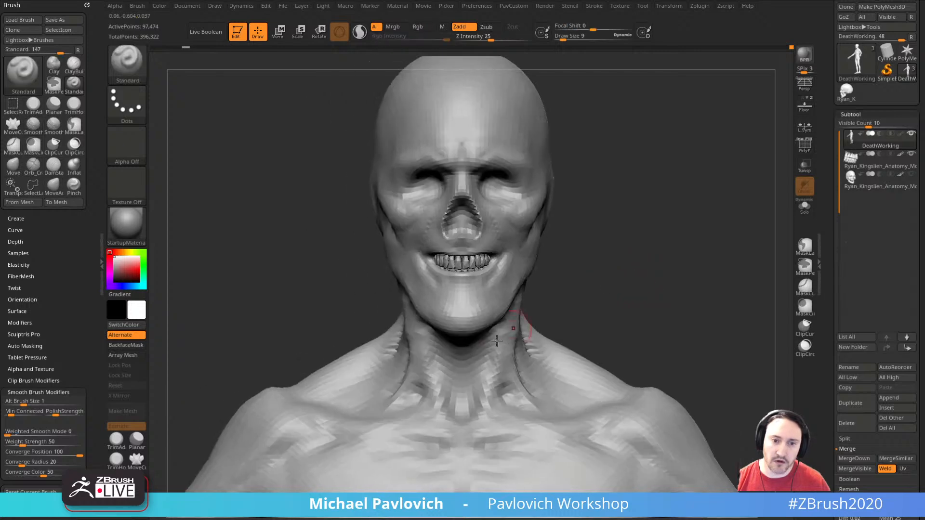
- Deepen the cheek hollows beside the nasal cavity with the Standard brush and blend them with the Clay brush at draw size 9
mouse_move(554, 337)
left_mouse_down()
mouse_move(562, 294)
mouse_move(619, 259)
mouse_move(652, 300)
mouse_move(667, 283)
mouse_move(653, 261)
mouse_move(668, 251)
left_mouse_up()
key("bracketleft")
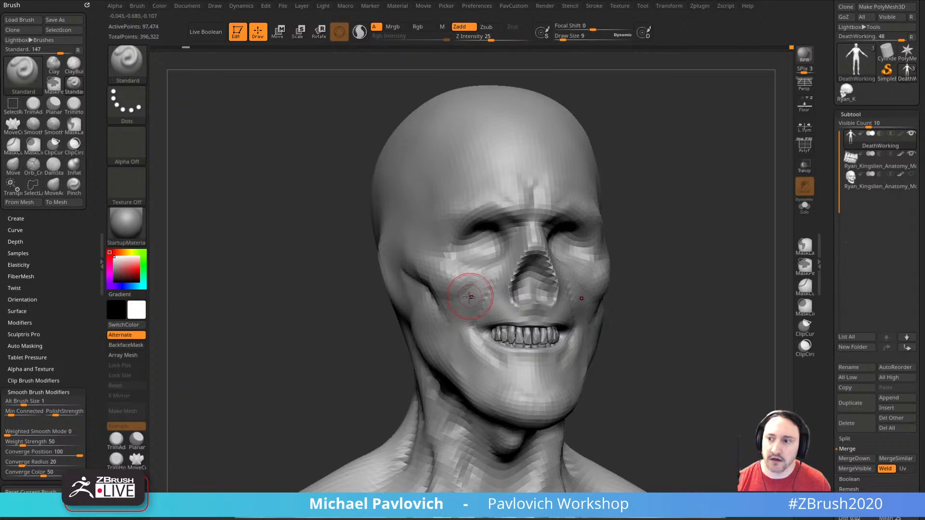
left_click_drag(464, 300, 456, 319, "alt")
left_click_drag(657, 291, 710, 295)
key("2")
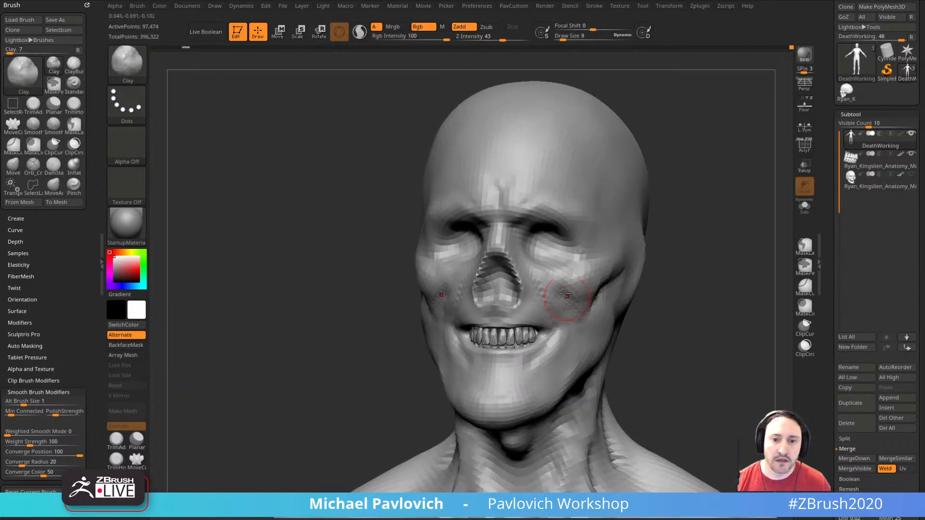
mouse_move(652, 287)
left_mouse_down()
mouse_move(675, 277)
mouse_move(666, 239)
mouse_move(731, 201)
mouse_move(693, 221)
mouse_move(700, 202)
left_mouse_up()
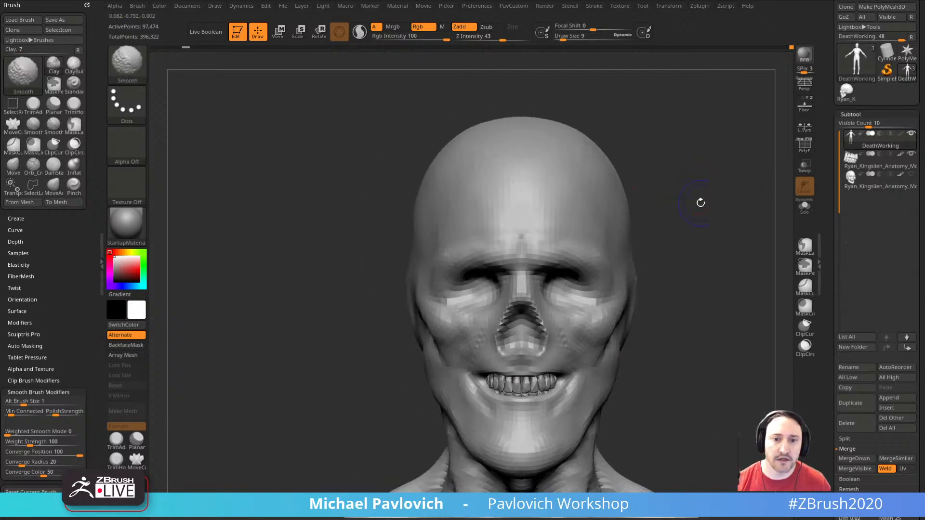
- Adjust the outer brow and temple shape with the Move brush at draw size 14
key("b")
key("m")
key("v")
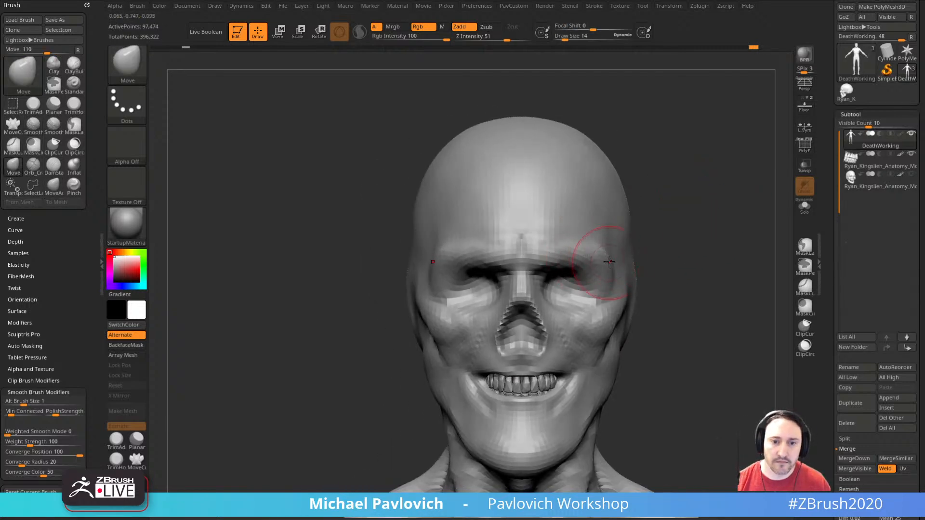
left_click_drag(710, 269, 627, 269)
key("bracketright")
- Build up the brow and forehead planes with the Clay brush, starting at draw size 19
key("b")
key("c")
key("l")
left_click_drag(388, 316, 467, 309)
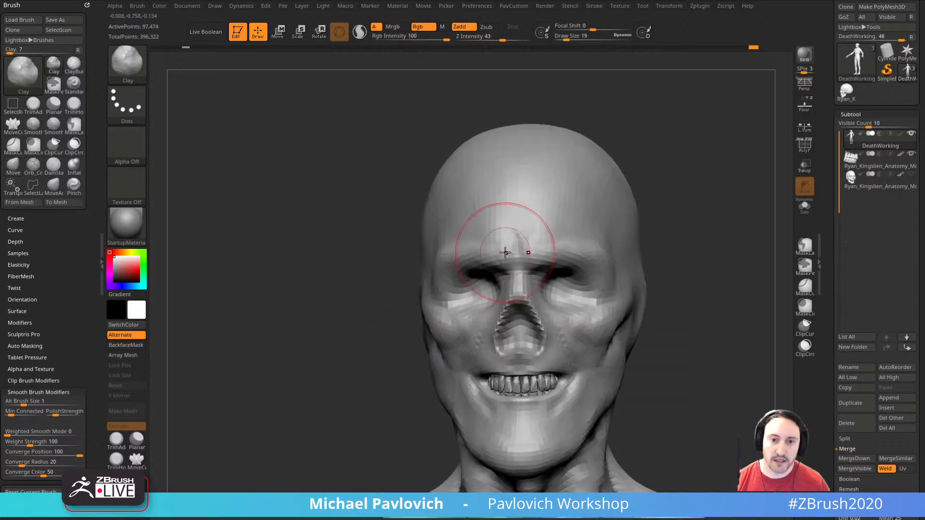
key("bracketleft")
left_click_drag(385, 204, 566, 186)
mouse_move(761, 202)
left_mouse_down()
mouse_move(701, 185)
mouse_move(649, 204)
left_mouse_up()
- Define the temporal ridge along the side of the forehead with the Standard brush at draw size 5
key("b")
key("s")
key("t")
key("bracketleft")
left_click_drag(489, 254, 509, 225)
left_click_drag(686, 196, 673, 197, "alt")
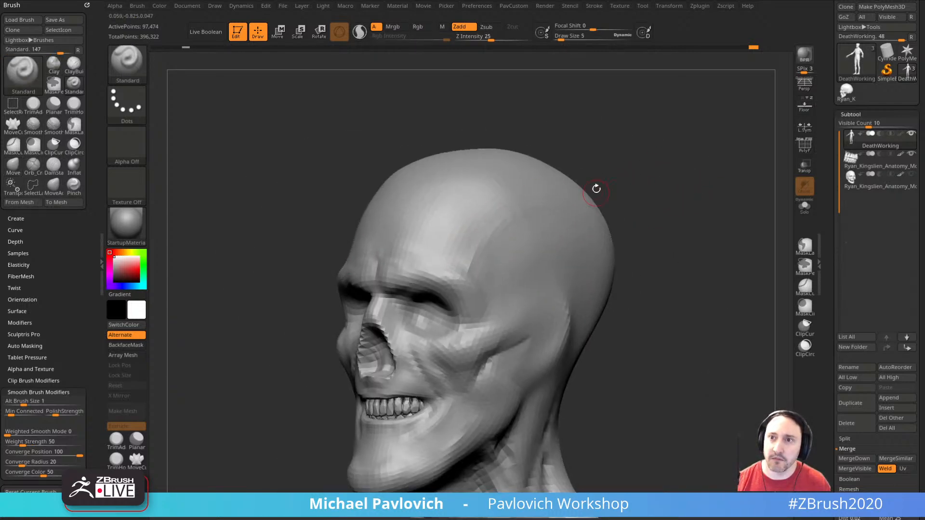
- Extend the temporal ridge back over the skull at draw size 7 and smooth its transition
left_click_drag(596, 189, 576, 215)
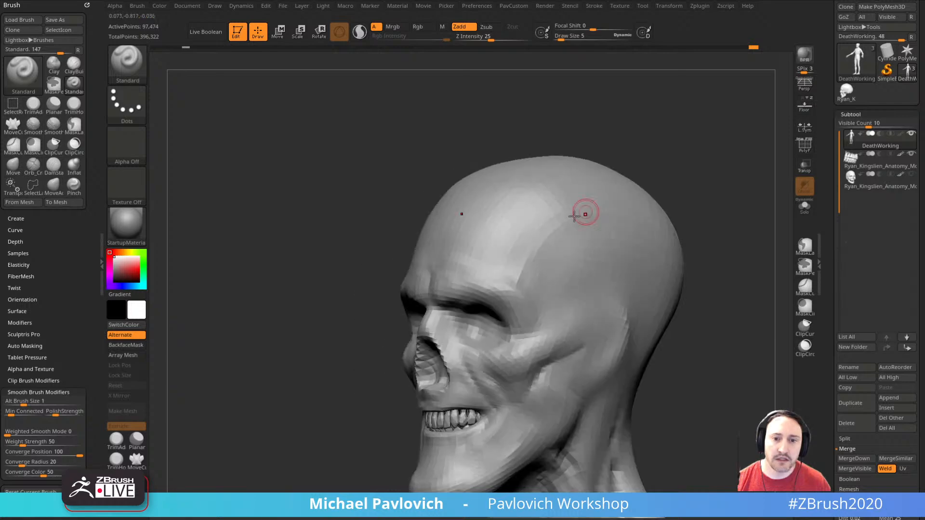
key("bracketright")
key("shift")
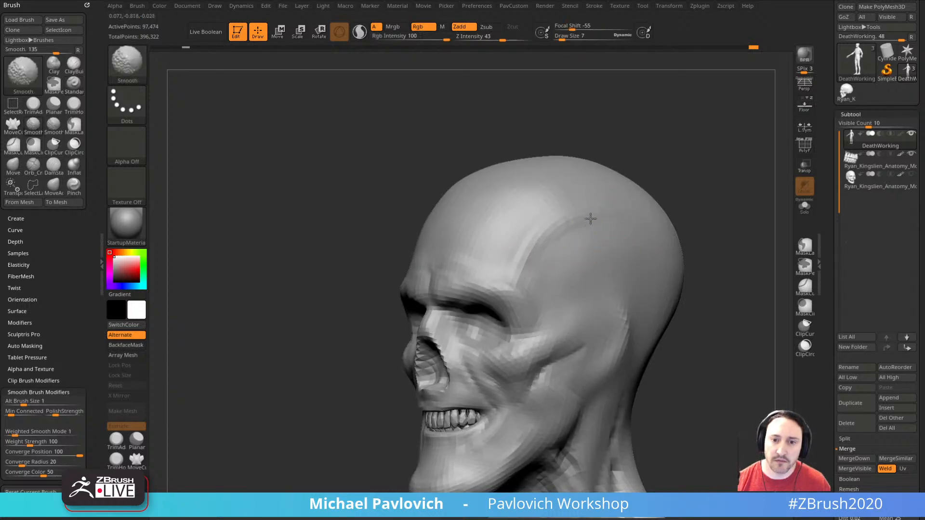
mouse_move(716, 287)
left_mouse_down("alt")
mouse_move(698, 215)
mouse_move(768, 268)
mouse_move(853, 257)
left_mouse_up("alt")
key("shift")
- Raise the body mesh to subdivision level 4
mouse_move(475, 314)
left_mouse_down()
mouse_move(339, 291)
mouse_move(684, 255)
left_mouse_up()
scroll(848, 212, "down", 10)
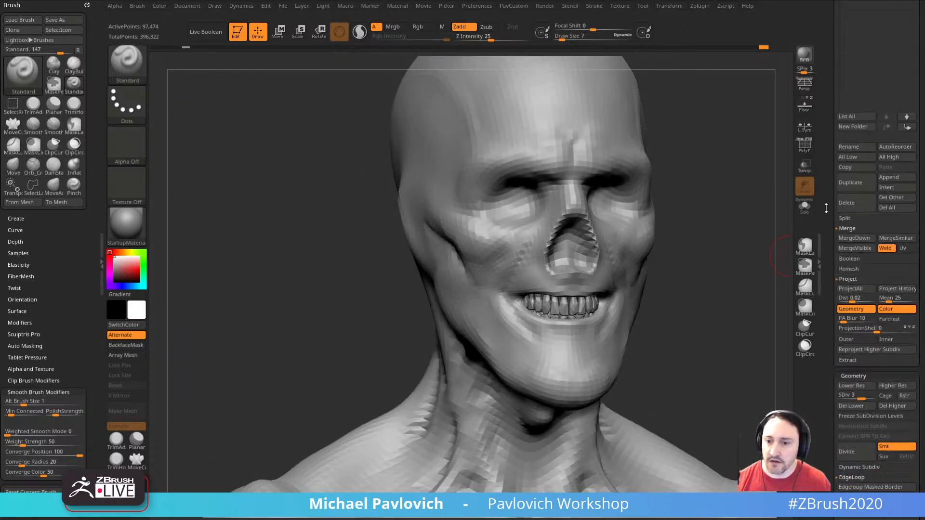
left_click_drag(847, 212, 871, 214)
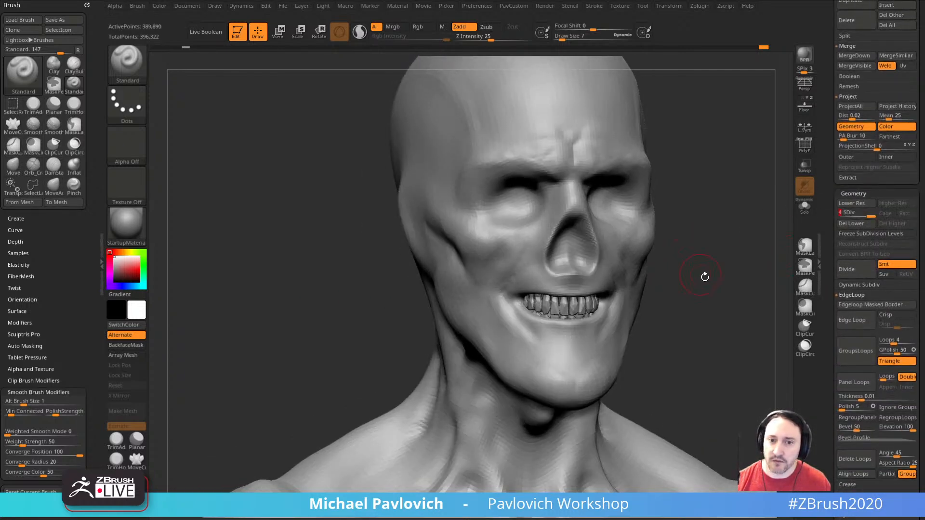
- Smooth the sternum and pectoral surfaces across the front of the chest
key("f")
left_click_drag(687, 268, 566, 407)
mouse_move(713, 363)
left_mouse_down("alt")
mouse_move(725, 180)
mouse_move(760, 169)
mouse_move(712, 233)
mouse_move(684, 253)
left_mouse_up("alt")
mouse_move(422, 354)
left_mouse_down("shift")
mouse_move(424, 375)
mouse_move(420, 301)
left_mouse_up("shift")
left_click_drag(621, 236, 660, 237)
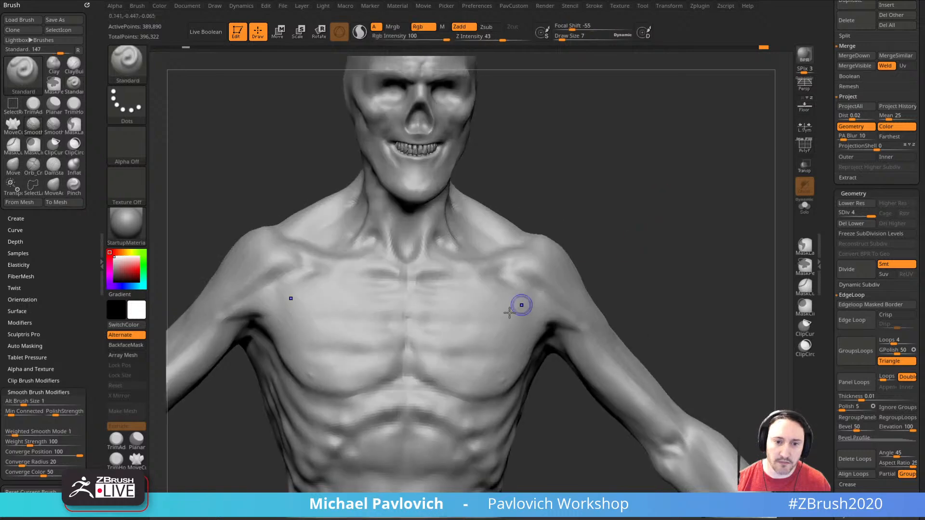
left_click_drag(434, 337, 450, 354, "shift")
left_click_drag(684, 270, 641, 270)
left_click_drag(504, 367, 517, 354, "shift")
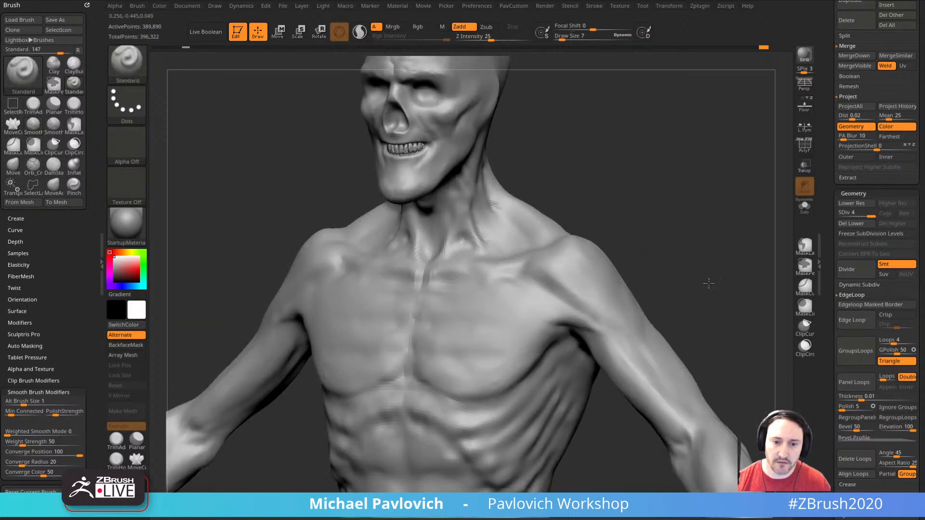
- Adjust the upper torso and shoulder silhouette with the Move brush, starting at draw size 59
mouse_move(706, 285)
left_mouse_down("alt")
mouse_move(694, 260)
mouse_move(702, 241)
mouse_move(712, 263)
mouse_move(698, 229)
mouse_move(724, 249)
mouse_move(718, 227)
left_mouse_up("alt")
left_click_drag(718, 226, 724, 266)
key("s")
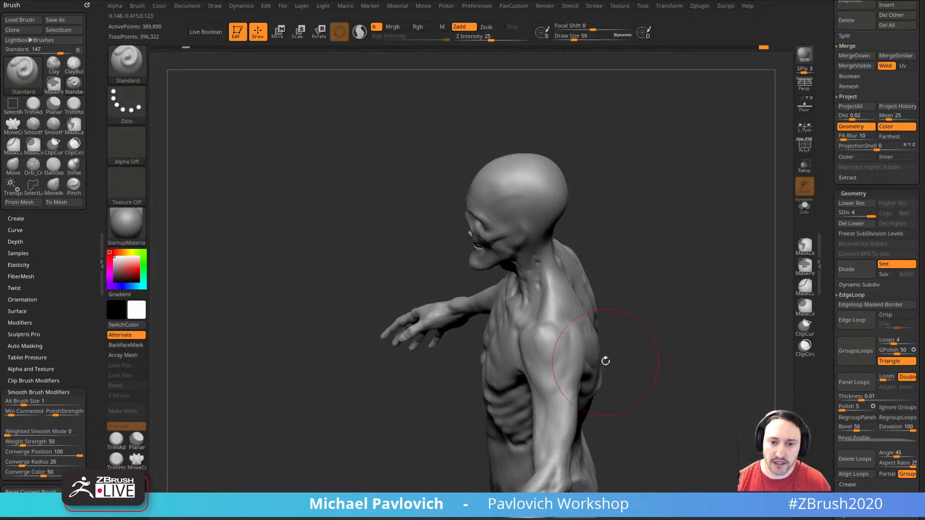
key("b")
key("m")
key("v")
mouse_move(604, 359)
left_mouse_down()
mouse_move(615, 361)
mouse_move(626, 316)
mouse_move(643, 328)
left_mouse_up()
mouse_move(621, 374)
left_mouse_down("alt")
mouse_move(636, 280)
mouse_move(625, 323)
mouse_move(608, 283)
left_mouse_up("alt")
key("s")
left_click_drag(519, 286, 631, 366)
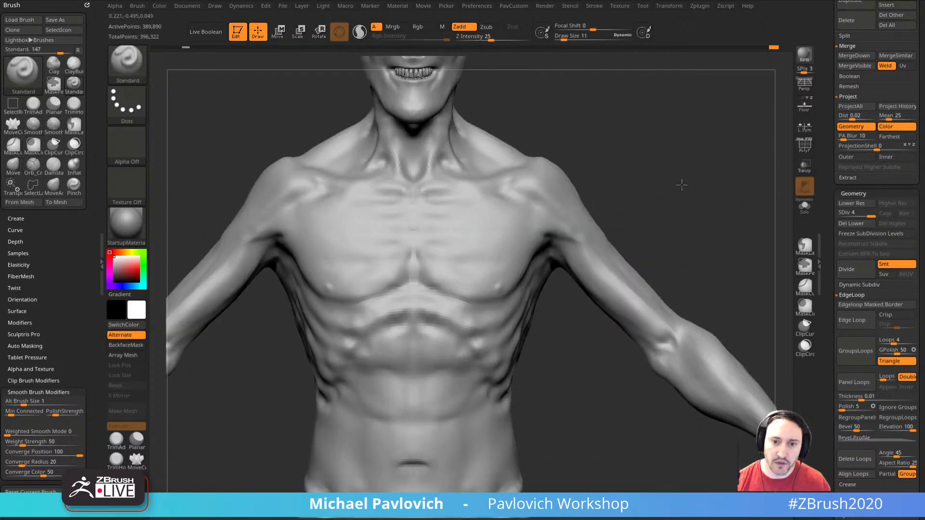
- Carve the creases of the chest and ribcage with the DamStandard brush at draw size 11
left_click_drag(682, 185, 694, 252, "alt")
left_click_drag(694, 252, 707, 233)
key("shift+d")
key("shift+d")
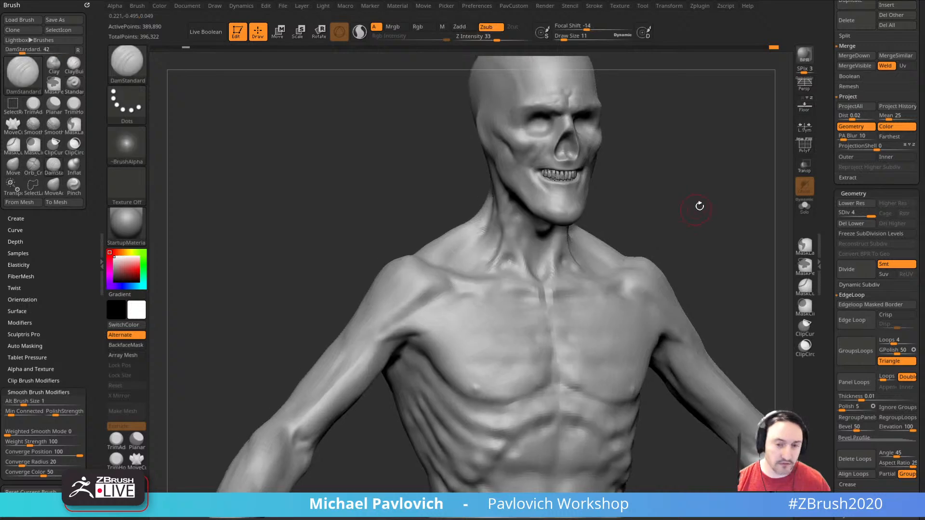
left_click_drag(698, 205, 661, 211)
left_click_drag(443, 303, 425, 378)
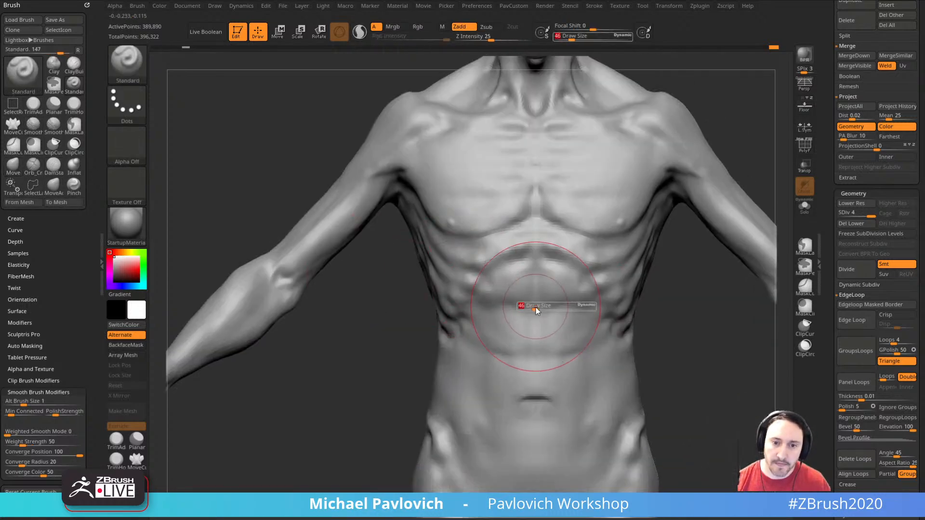
- Refine the sternum and inner chest forms with the Standard brush at draw sizes 14 and 6, smoothing the surface
mouse_move(533, 306)
left_mouse_down("alt")
mouse_move(381, 393)
mouse_move(389, 381)
left_mouse_up("alt")
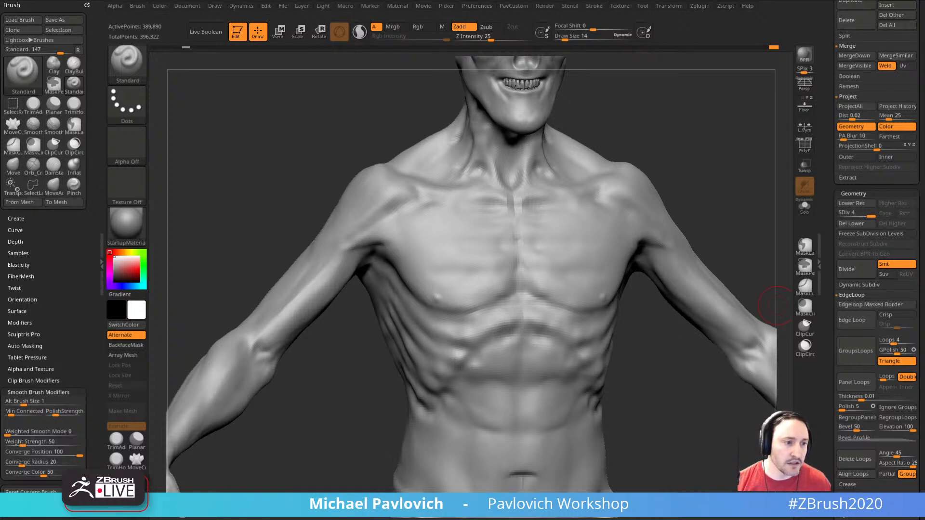
mouse_move(657, 173)
left_mouse_down()
mouse_move(722, 159)
mouse_move(727, 186)
mouse_move(744, 200)
mouse_move(770, 153)
mouse_move(722, 147)
mouse_move(736, 154)
mouse_move(717, 169)
mouse_move(549, 240)
mouse_move(636, 203)
left_mouse_up()
key("s")
left_click_drag(426, 294, 419, 295)
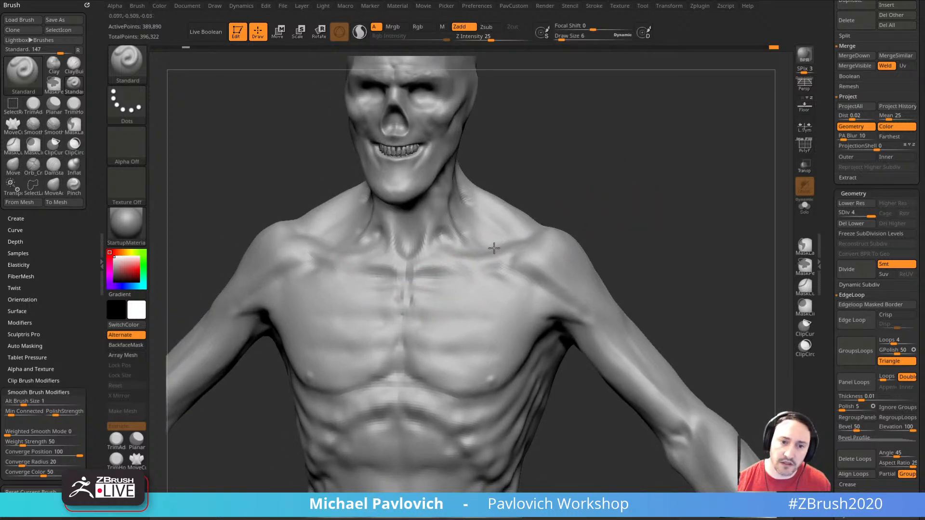
key("shift")
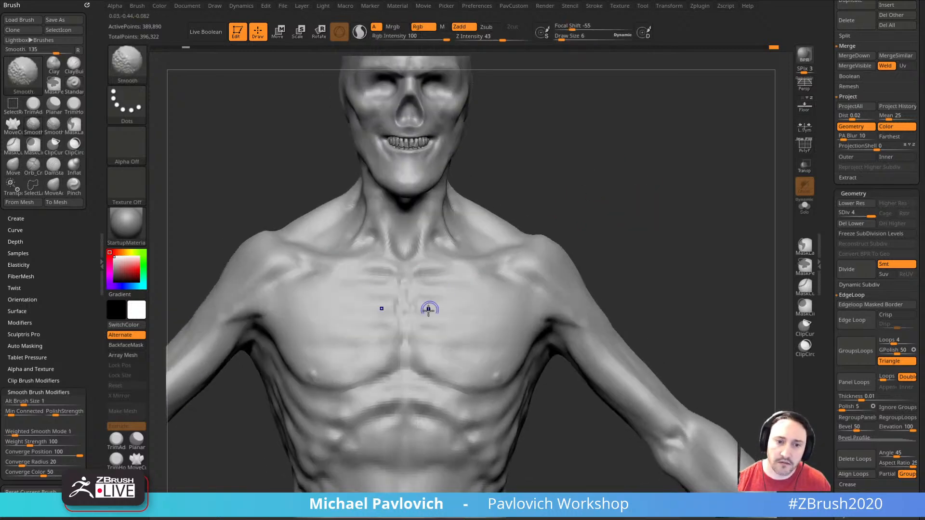
mouse_move(598, 217)
left_mouse_down()
mouse_move(621, 198)
mouse_move(444, 319)
left_mouse_up()
- Define rib ridges across the upper chest beside the sternum with the Standard brush, using draw sizes 22 and 7
key("]")
key("]")
key("]")
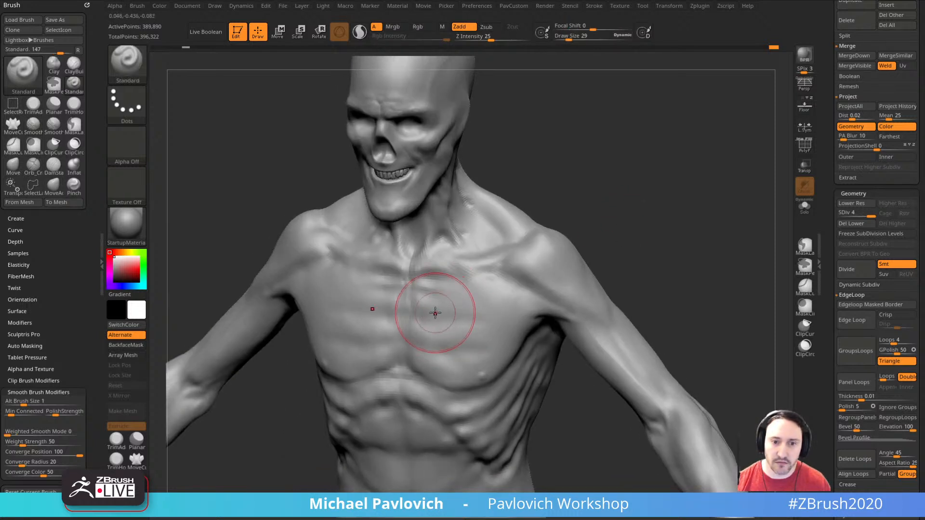
key("[")
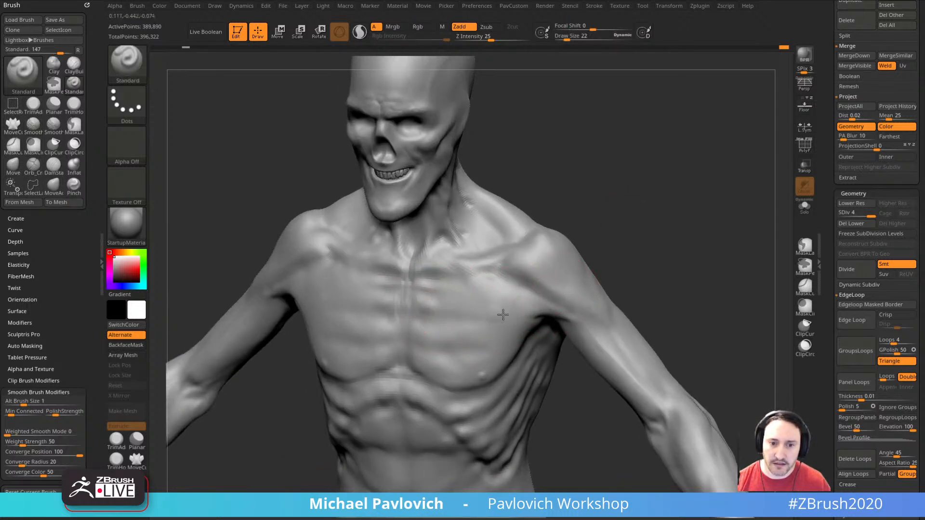
key("space")
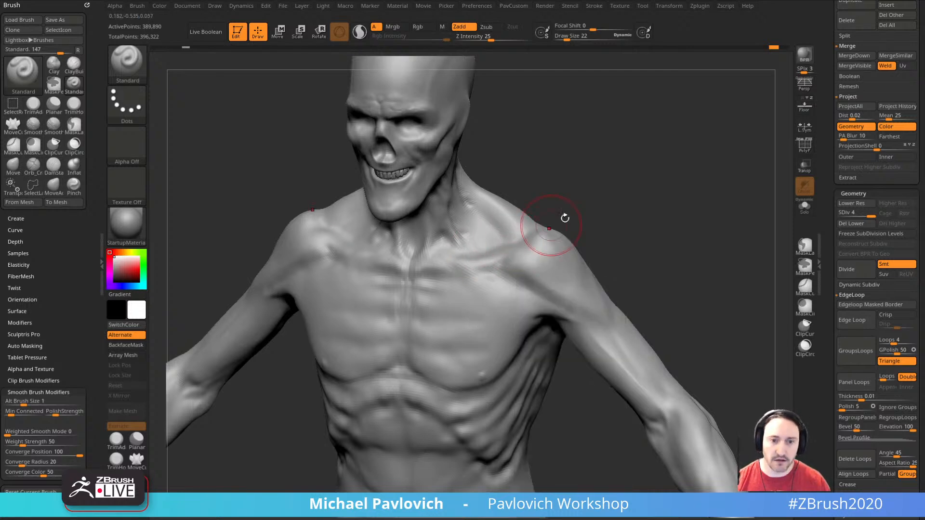
mouse_move(593, 205)
left_mouse_down()
mouse_move(650, 201)
mouse_move(475, 314)
left_mouse_up()
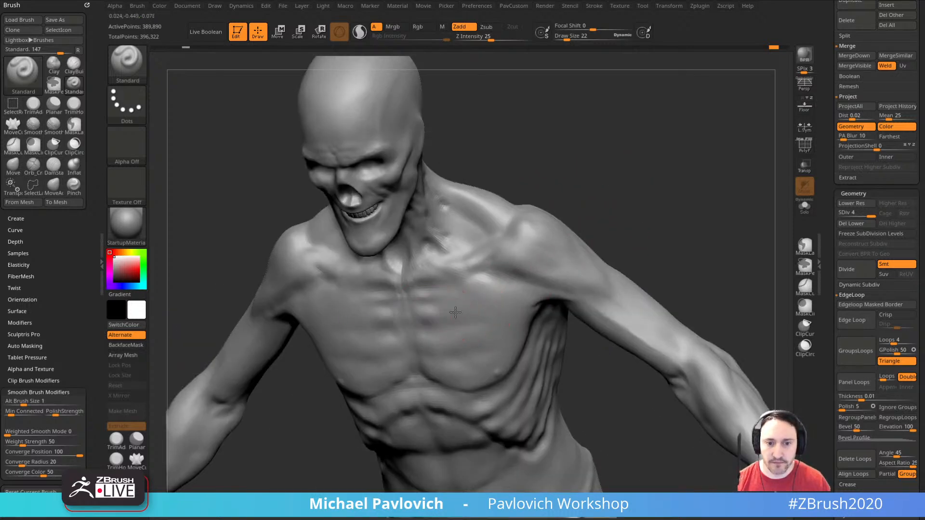
mouse_move(684, 202)
left_mouse_down()
mouse_move(698, 231)
mouse_move(467, 387)
left_mouse_up()
key("shift")
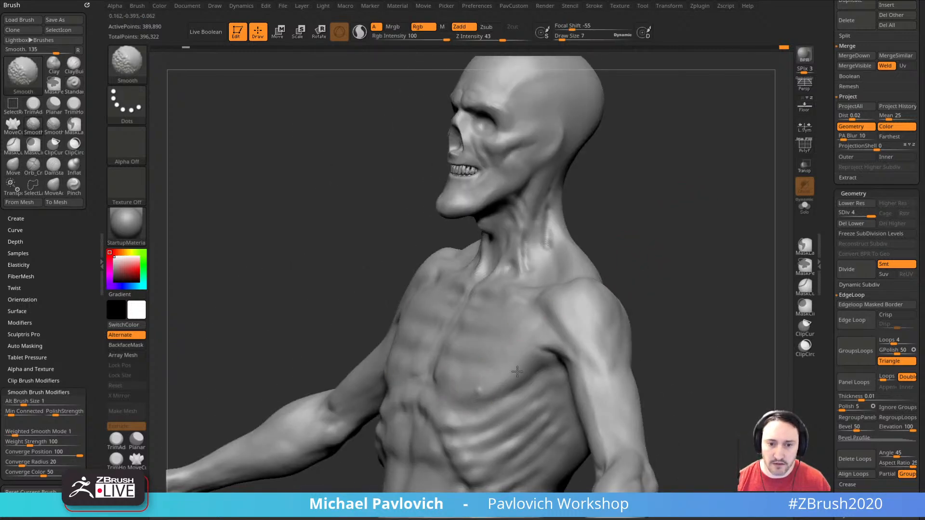
mouse_move(597, 327)
left_mouse_down()
mouse_move(677, 253)
mouse_move(694, 259)
left_mouse_up()
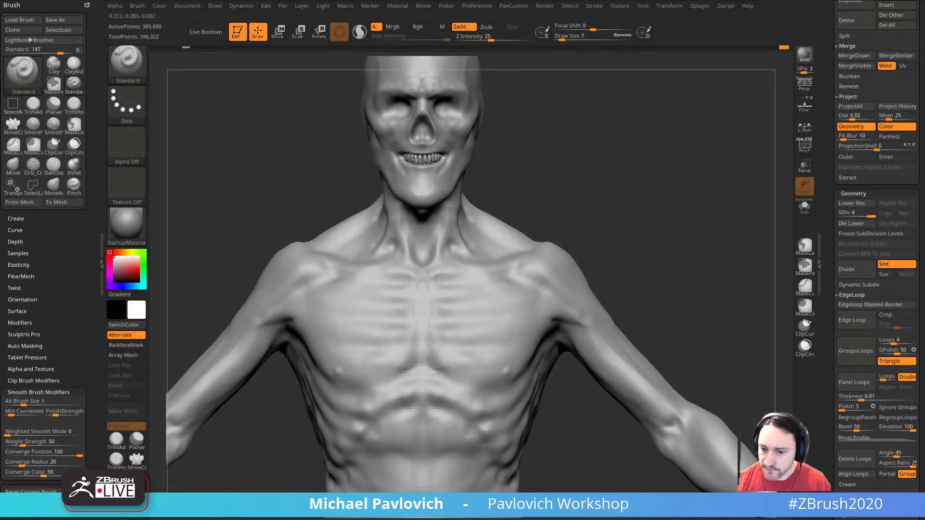
- Build up the shoulder blade planes on the upper back with the Clay brush at draw size 12 and smooth them
mouse_move(629, 199)
left_mouse_down()
mouse_move(770, 200)
mouse_move(759, 175)
mouse_move(675, 186)
mouse_move(679, 174)
mouse_move(665, 167)
mouse_move(652, 206)
mouse_move(636, 217)
left_mouse_up()
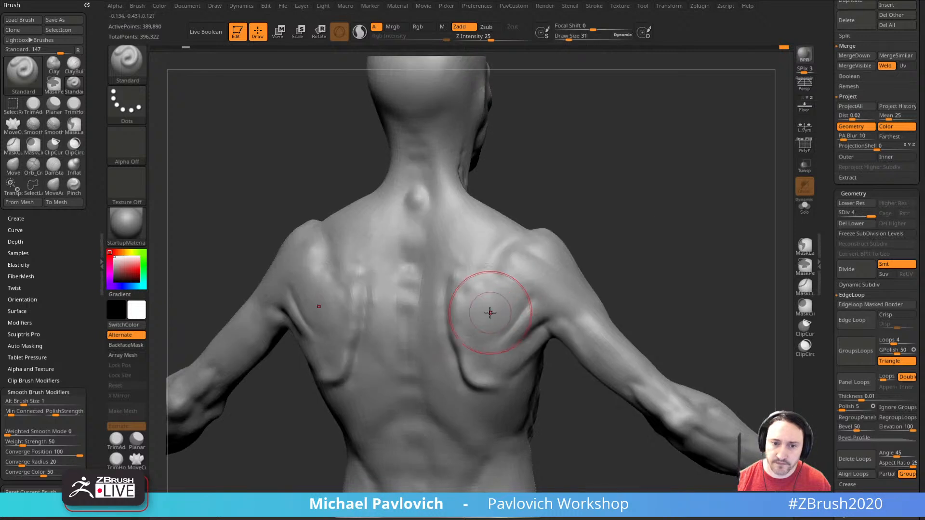
mouse_move(568, 268)
left_mouse_down("shift")
mouse_move(580, 236)
mouse_move(521, 301)
left_mouse_up("shift")
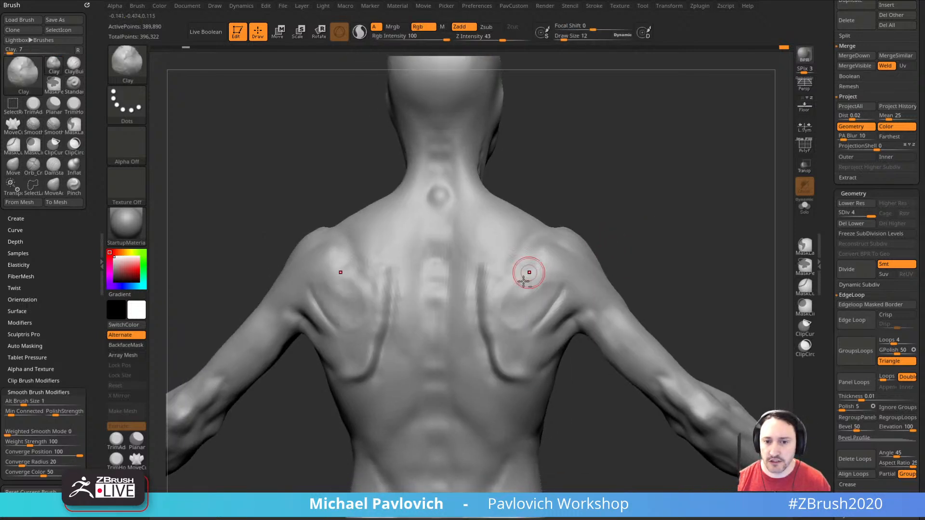
mouse_move(638, 264)
left_mouse_down()
mouse_move(553, 313)
mouse_move(667, 202)
mouse_move(702, 219)
mouse_move(616, 233)
left_mouse_up()
key("shift")
mouse_move(751, 181)
left_mouse_down("alt")
mouse_move(650, 165)
mouse_move(593, 200)
left_mouse_up("alt")
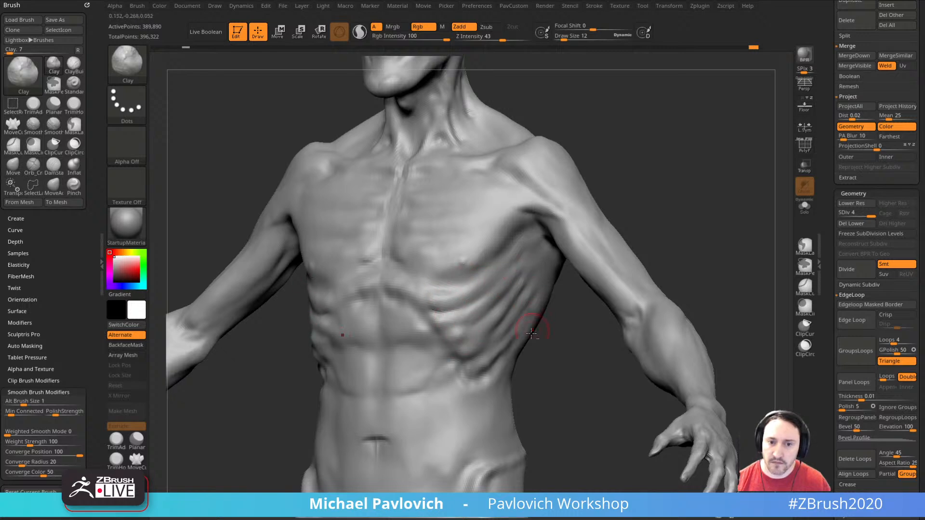
- Shape the lower ribcage and side of the waist with the Clay brush, then smooth the transitions at draw size 11
right_click_drag(532, 333, 481, 316)
mouse_move(650, 250)
right_mouse_down()
mouse_move(708, 207)
mouse_move(556, 331)
mouse_move(522, 346)
mouse_move(585, 384)
mouse_move(517, 367)
right_mouse_up()
key("shift")
key("s")
mouse_move(583, 342)
right_mouse_down()
mouse_move(527, 335)
mouse_move(593, 331)
mouse_move(534, 309)
right_mouse_up()
right_click_drag(529, 350, 524, 297)
key("shift")
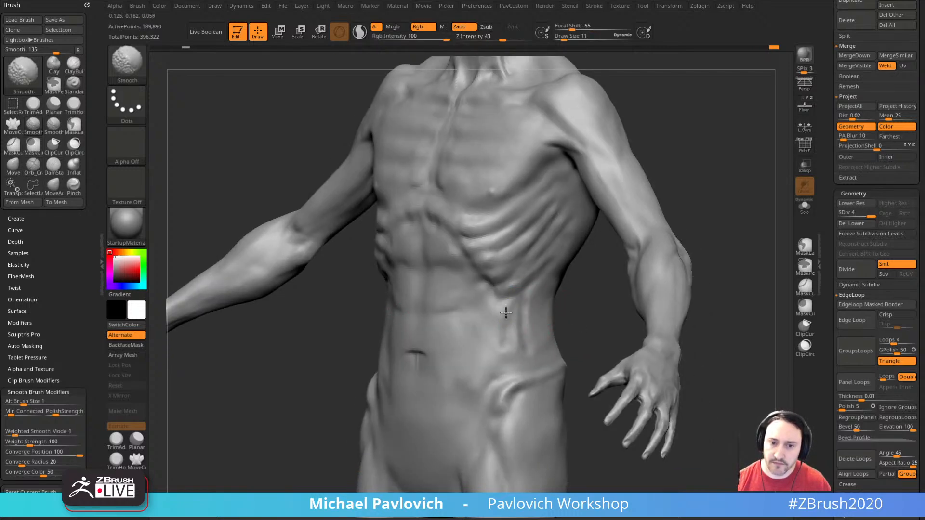
- Build up the front of the hip bone and surrounding lower abdomen with the Clay brush at draw size 19
mouse_move(564, 302)
right_mouse_down("shift")
mouse_move(581, 331)
mouse_move(570, 306)
right_mouse_up("shift")
key("b")
key("c")
key("l")
key("s")
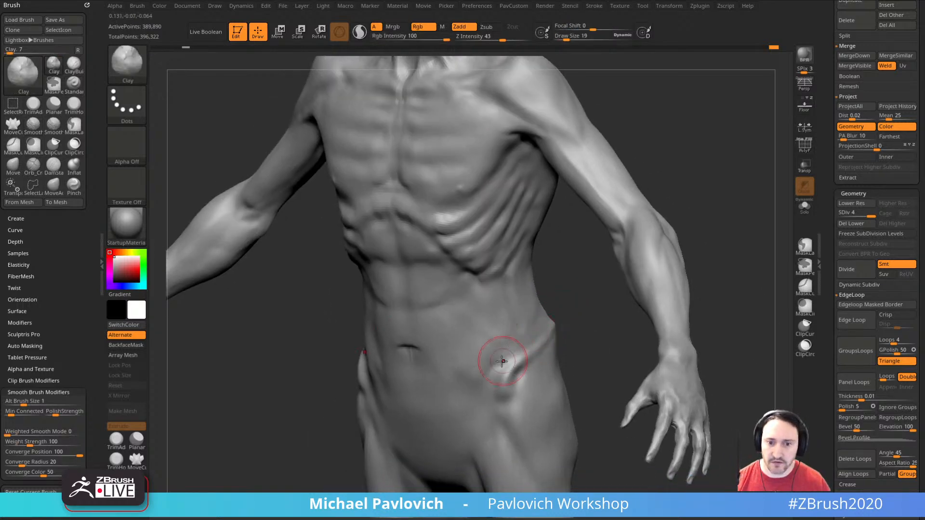
right_click_drag(508, 351, 558, 329)
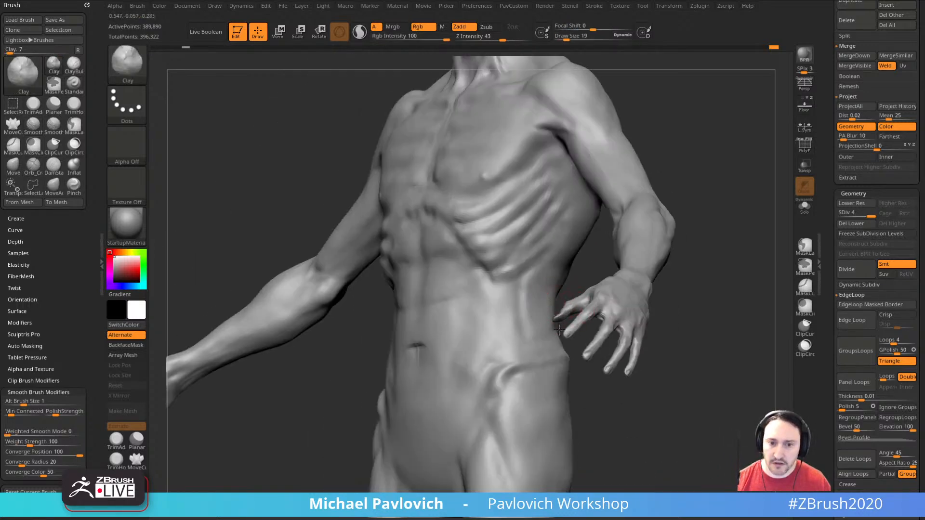
right_click_drag(515, 367, 614, 294)
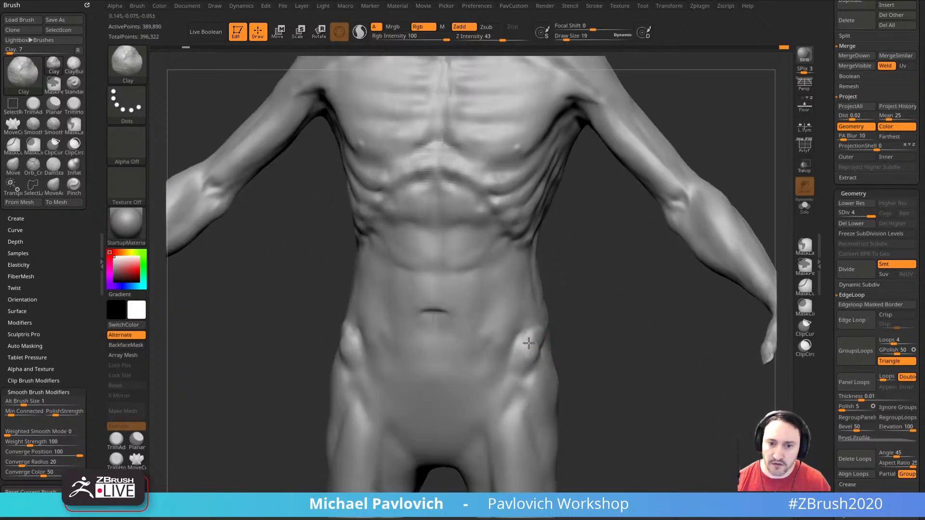
- Refine the iliac crest around the side of the pelvis with the Clay brush at draw size 14
mouse_move(526, 355)
right_mouse_down()
mouse_move(614, 331)
mouse_move(436, 320)
right_mouse_up()
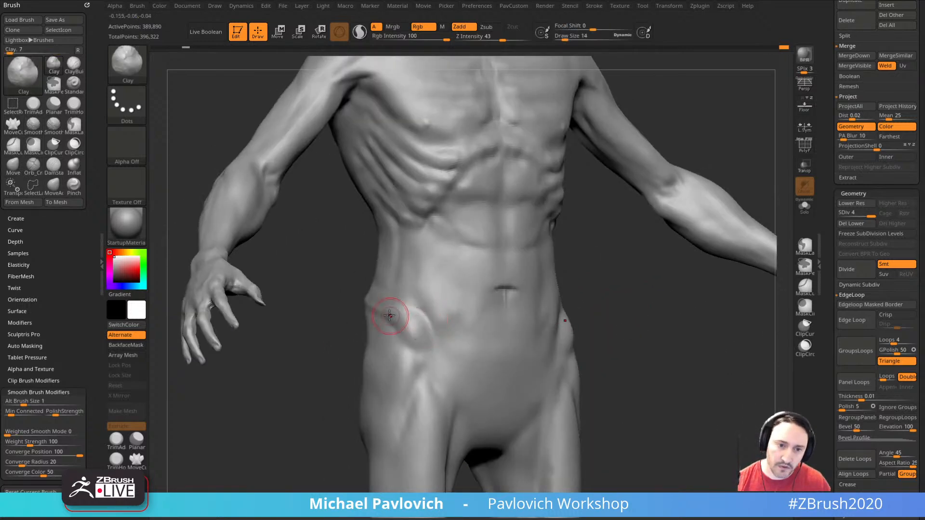
left_click_drag(390, 316, 410, 345)
right_click_drag(535, 332, 597, 320, "shift")
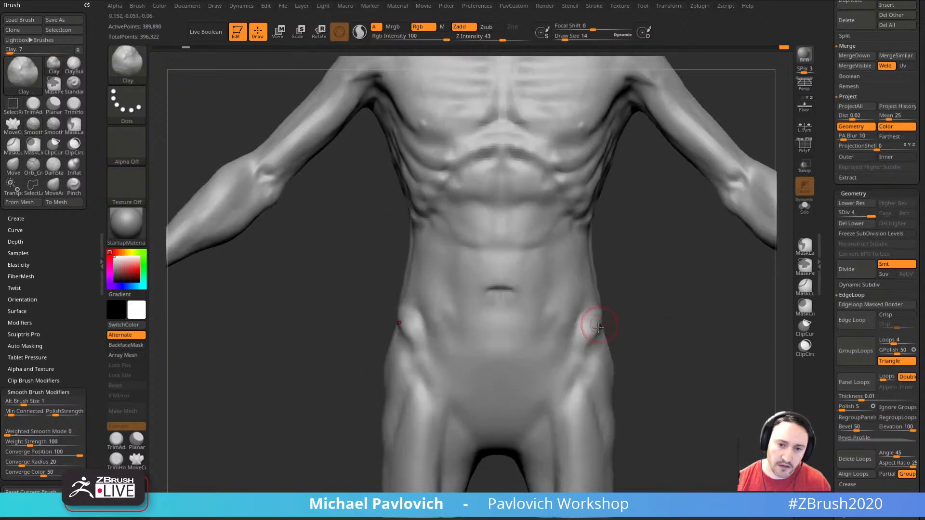
mouse_move(675, 328)
right_mouse_down()
mouse_move(642, 321)
mouse_move(549, 337)
mouse_move(584, 321)
mouse_move(444, 355)
mouse_move(559, 332)
mouse_move(481, 342)
mouse_move(450, 368)
right_mouse_up()
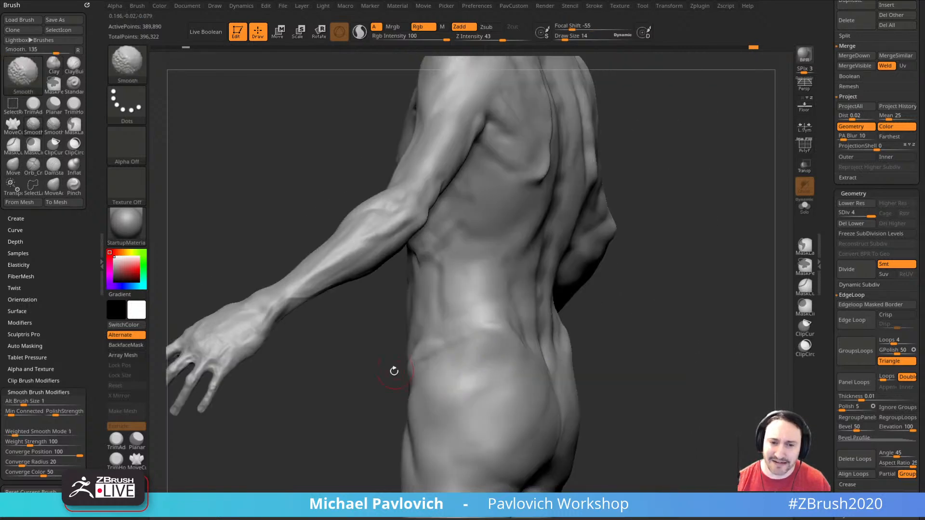
- Sculpt the rear pelvis and upper glute planes with the Clay brush at draw size 14, smoothing the hollow
mouse_move(394, 371)
right_mouse_down()
mouse_move(664, 313)
mouse_move(618, 319)
mouse_move(626, 376)
mouse_move(638, 388)
mouse_move(716, 399)
mouse_move(683, 395)
mouse_move(652, 302)
right_mouse_up()
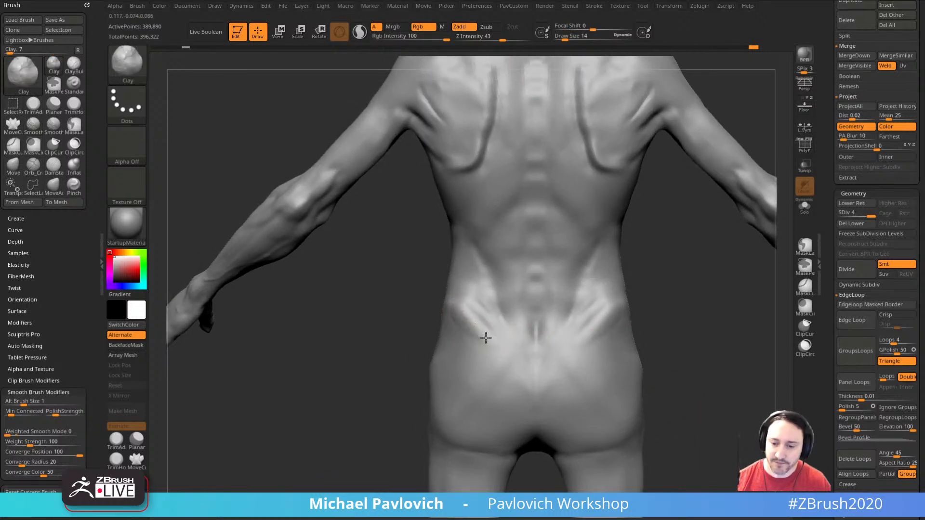
right_click_drag(646, 329, 609, 337)
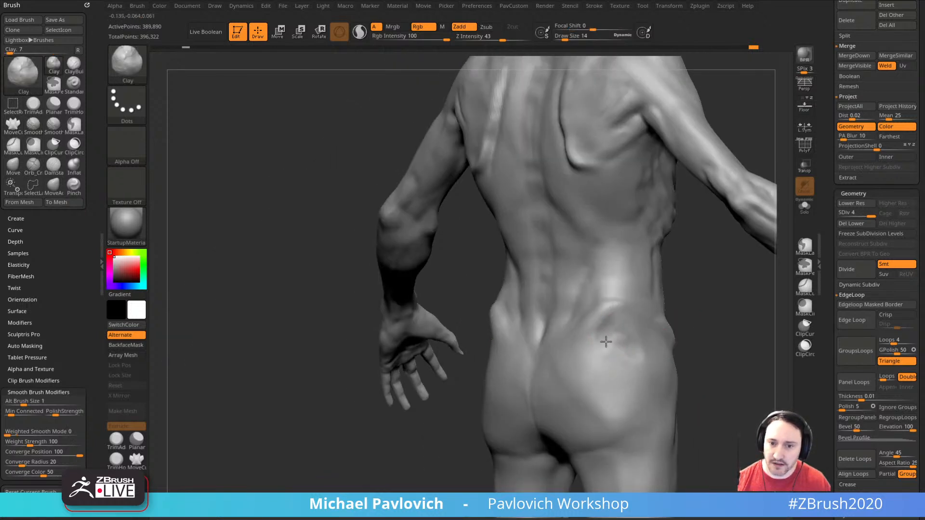
right_click_drag(672, 334, 643, 329)
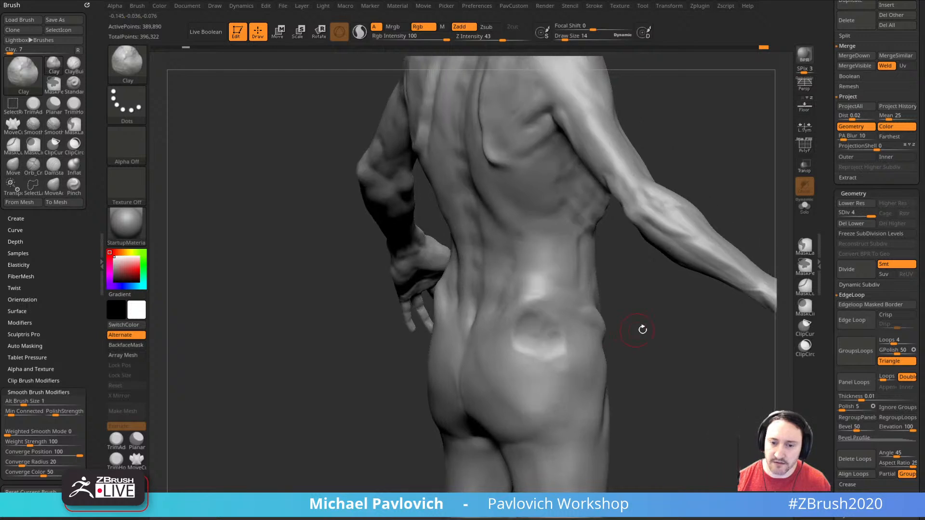
key("shift")
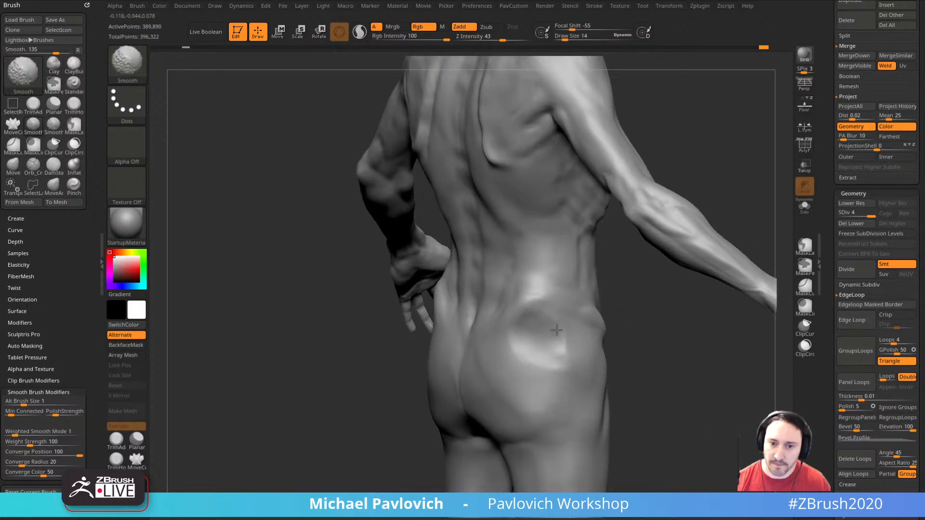
right_click_drag(556, 330, 575, 307)
- Build up the outer hip over the top of the thigh bone with the Clay brush at draw size 17 and smooth it
mouse_move(562, 394)
right_mouse_down()
mouse_move(399, 355)
mouse_move(403, 363)
mouse_move(525, 336)
right_mouse_up()
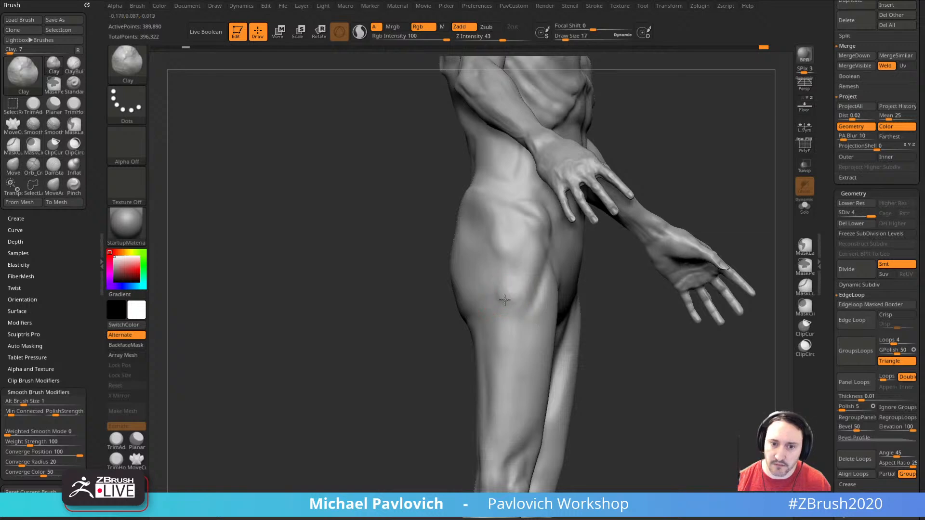
left_click_drag(514, 298, 513, 285, "shift")
left_click_drag(616, 311, 535, 301)
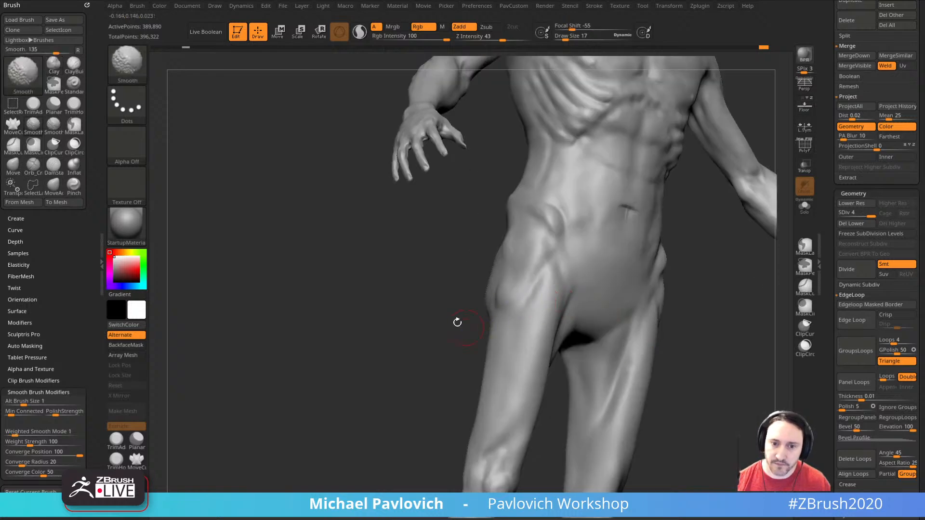
left_click_drag(457, 321, 515, 294)
left_click_drag(503, 272, 497, 251, "shift")
mouse_move(442, 279)
right_mouse_down()
mouse_move(577, 313)
mouse_move(523, 301)
right_mouse_up()
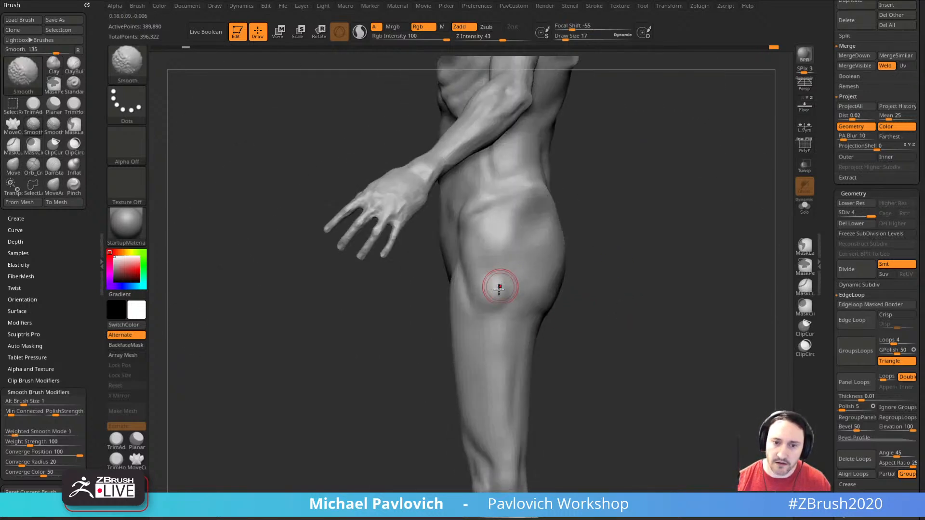
left_click_drag(500, 287, 553, 313)
mouse_move(553, 313)
right_mouse_down()
mouse_move(634, 291)
mouse_move(597, 260)
mouse_move(606, 268)
mouse_move(575, 269)
right_mouse_up()
- Carve a long muscle groove down the front of the thigh with the DamStandard brush at draw size 33
key("b")
key("d")
key("s")
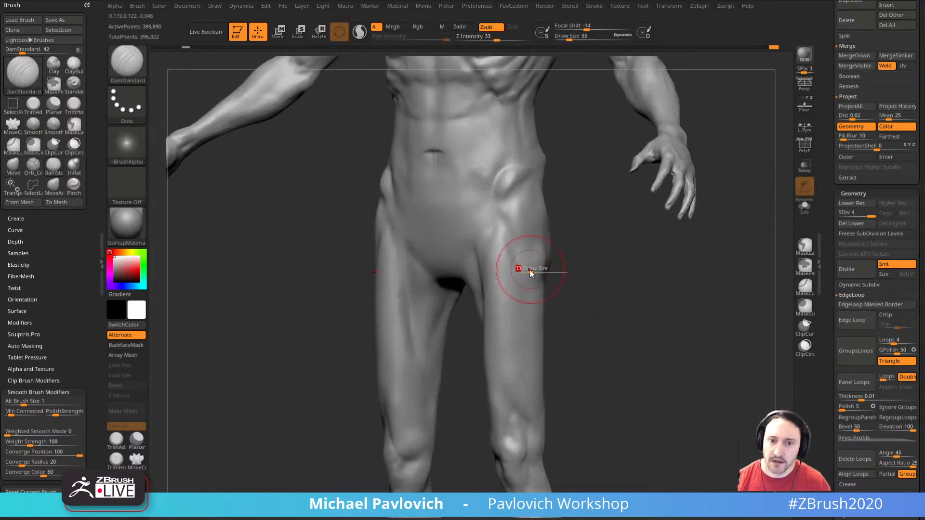
right_click_drag(509, 310, 520, 285)
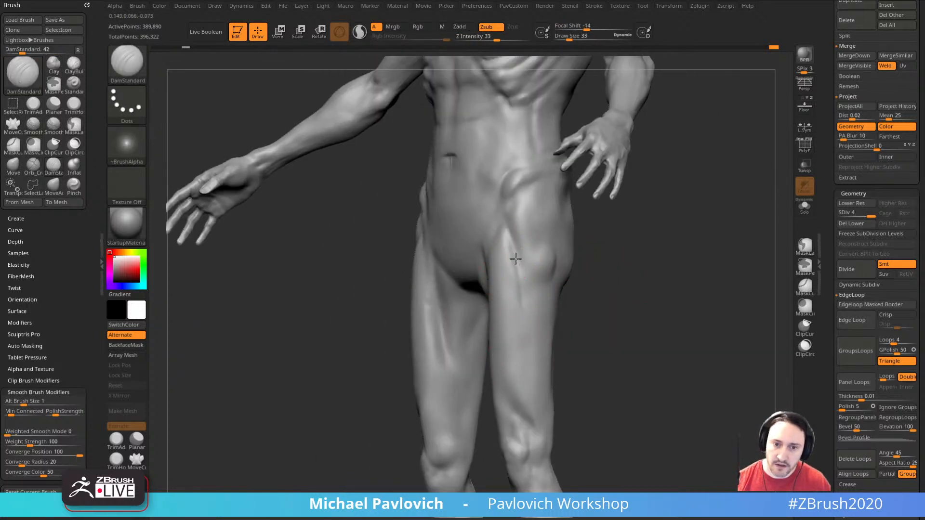
left_click_drag(516, 258, 523, 355)
- Switch to the Clay brush at draw size 33 and smooth the muscle groove down the front of the thigh
key("b")
key("c")
key("l")
right_click_drag(585, 267, 565, 270)
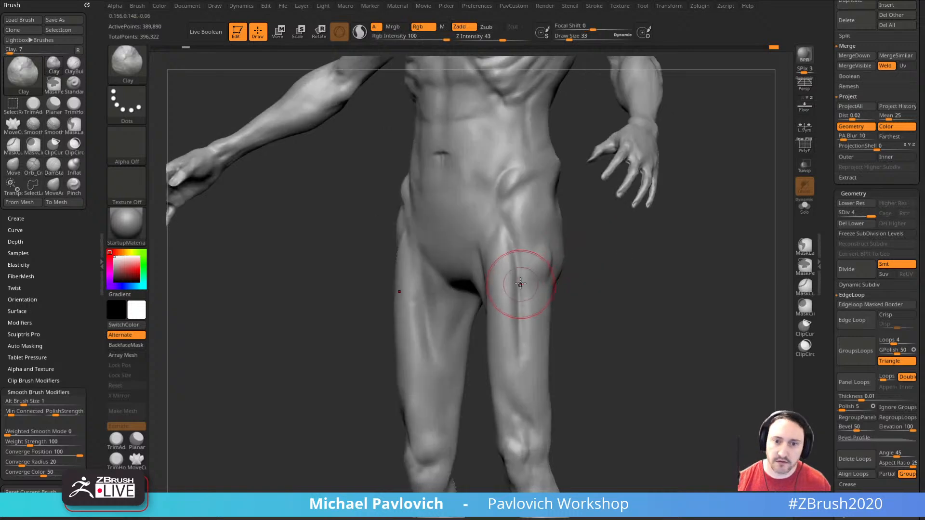
mouse_move(518, 282)
left_mouse_down("shift")
mouse_move(510, 249)
mouse_move(519, 363)
left_mouse_up("shift")
- Carve skin folds from the waist above the hip bone toward the navel with the Standard brush at draw size 10
right_click_drag(624, 323, 566, 276, "shift")
mouse_move(591, 220)
right_mouse_down("alt")
mouse_move(621, 242)
mouse_move(621, 326)
right_mouse_up("alt")
mouse_move(609, 223)
right_mouse_down()
mouse_move(564, 337)
mouse_move(615, 322)
mouse_move(582, 291)
right_mouse_up()
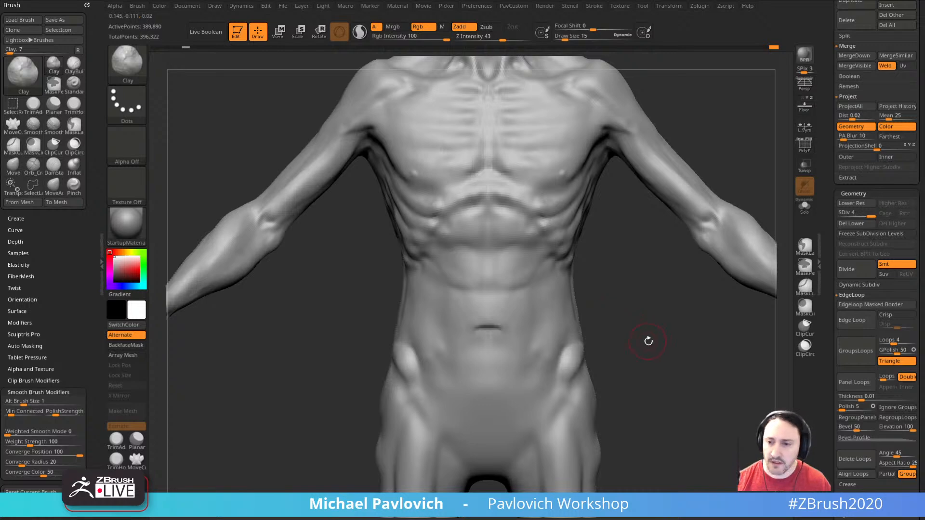
mouse_move(648, 341)
right_mouse_down()
mouse_move(671, 337)
mouse_move(589, 273)
right_mouse_up()
key("b")
key("s")
key("t")
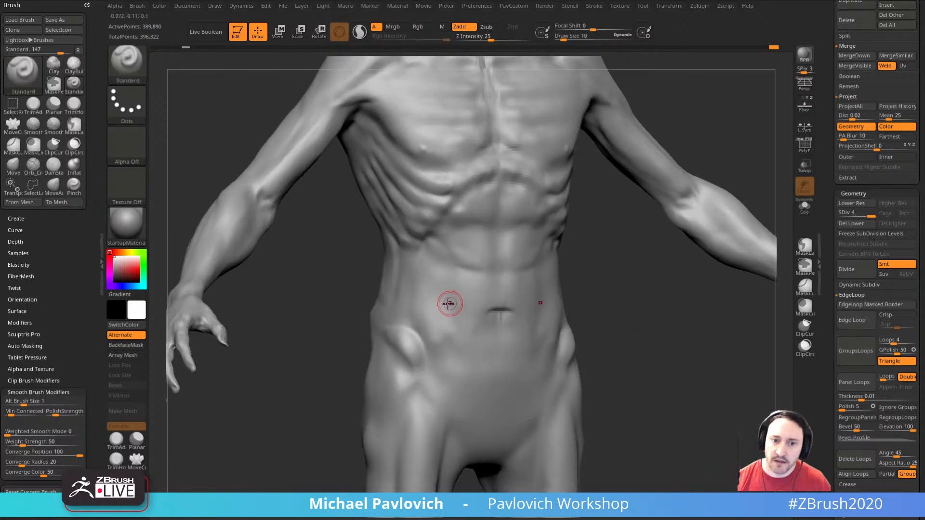
left_click_drag(419, 318, 444, 336, "alt")
right_click_drag(627, 308, 561, 333)
mouse_move(556, 315)
left_mouse_down("alt")
mouse_move(504, 349)
mouse_move(550, 329)
mouse_move(526, 340)
left_mouse_up("alt")
key("s")
right_click_drag(578, 324, 650, 302)
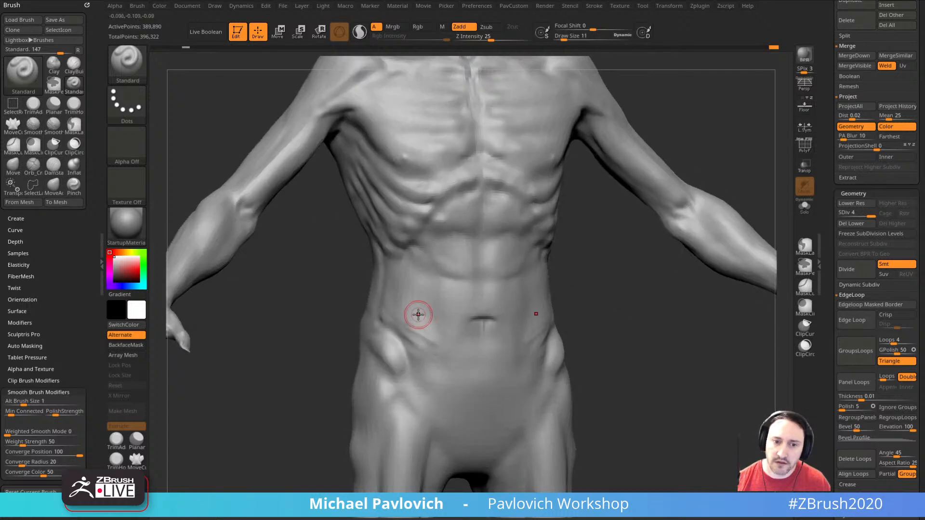
- Extend the fine skin folds above the hip bones across the lower abdomen below the navel with the Standard brush at draw size 6
right_click_drag(557, 287, 408, 325)
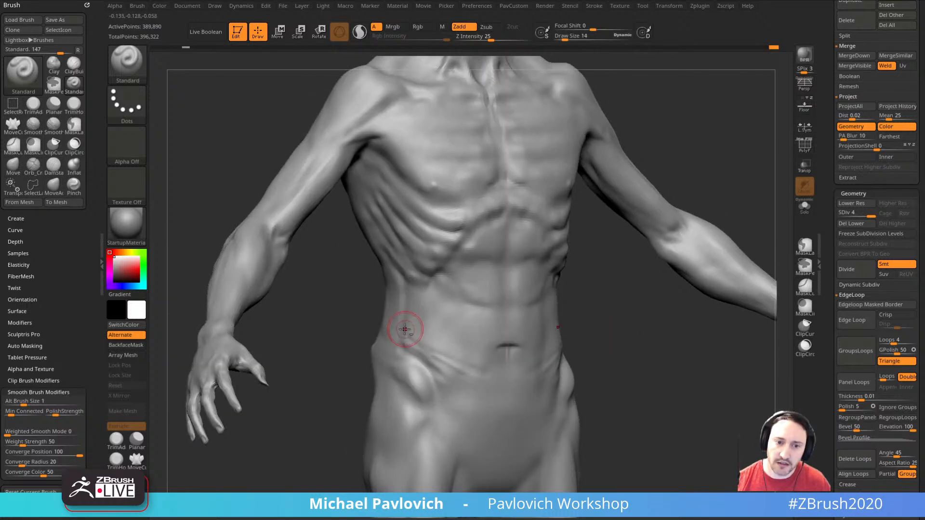
key("s")
left_click_drag(458, 356, 446, 357)
right_click_drag(434, 337, 556, 322)
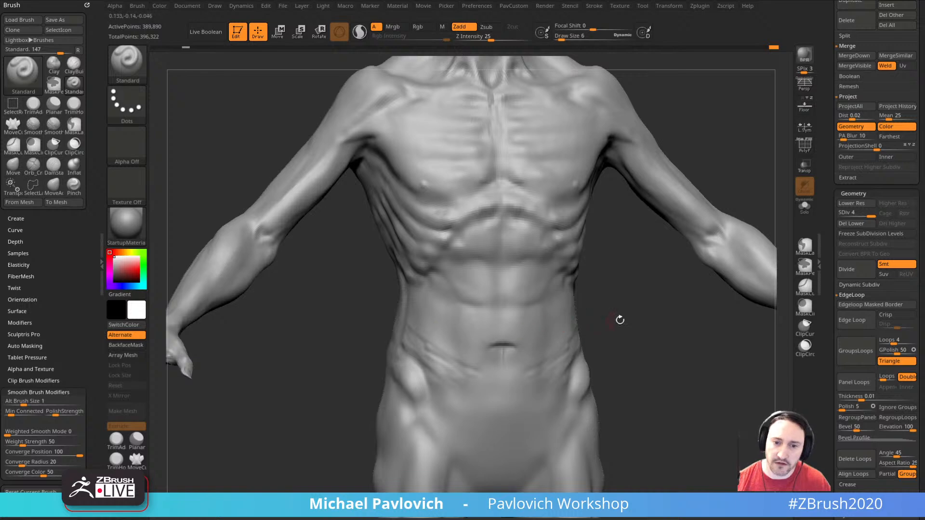
mouse_move(620, 320)
right_mouse_down()
mouse_move(459, 355)
mouse_move(646, 320)
mouse_move(456, 383)
right_mouse_up()
right_click_drag(584, 394, 484, 333)
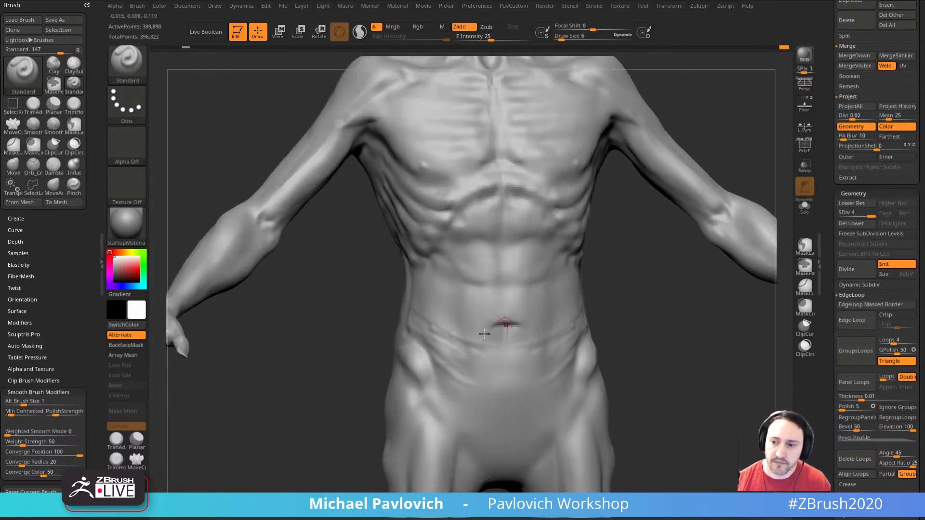
mouse_move(425, 361)
right_mouse_down()
mouse_move(615, 318)
mouse_move(568, 361)
right_mouse_up()
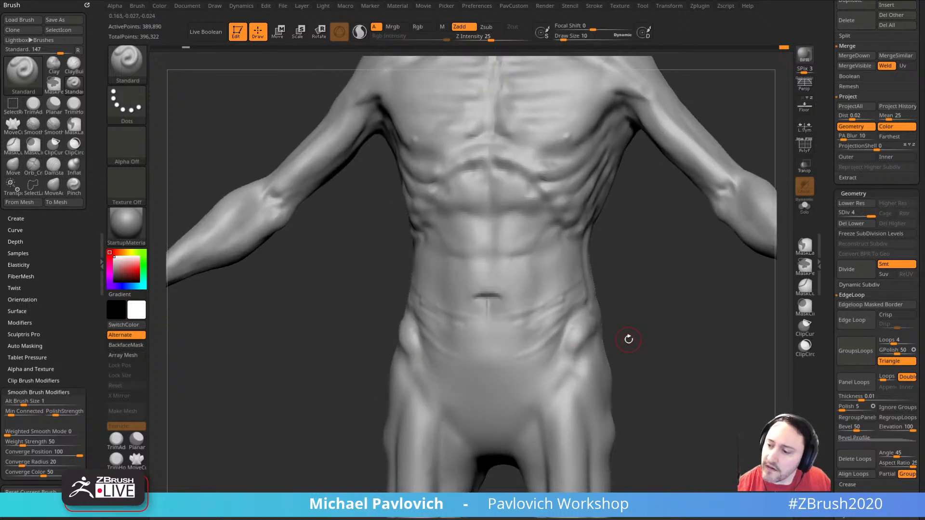
- Sculpt ridges from the front of the hip bones down toward the groin with the Standard brush at draw size 9, smoothing the folds above
mouse_move(673, 190)
right_mouse_down()
mouse_move(640, 254)
mouse_move(551, 299)
right_mouse_up()
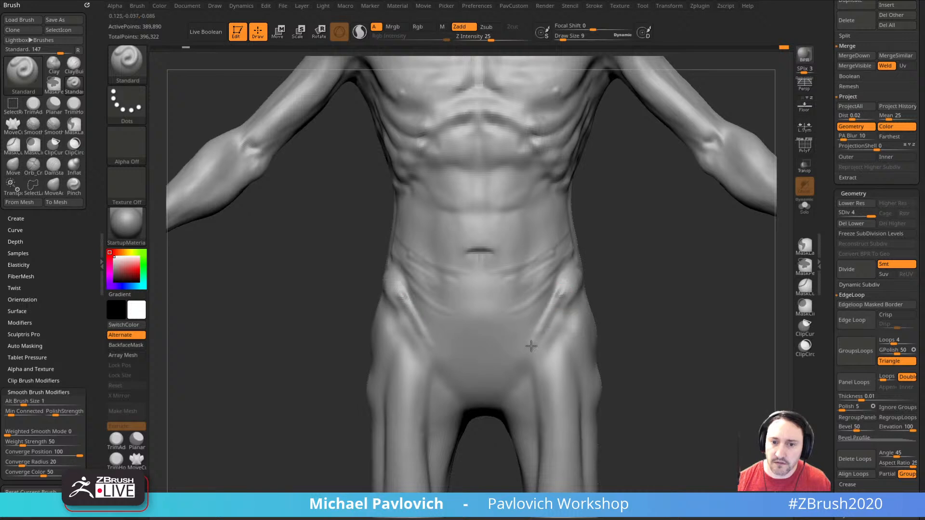
mouse_move(611, 311)
right_mouse_down("shift")
mouse_move(556, 302)
mouse_move(627, 272)
right_mouse_up("shift")
key("shift")
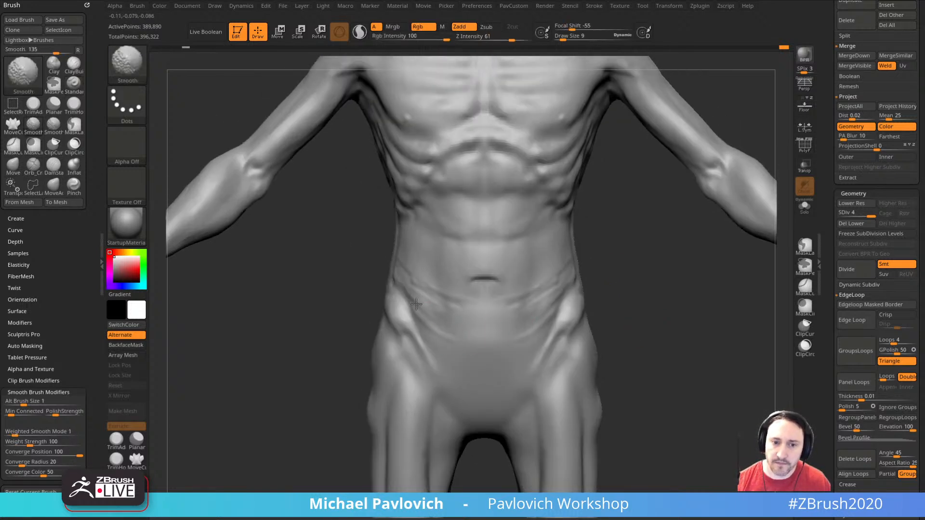
right_click_drag(475, 279, 568, 283)
key("shift")
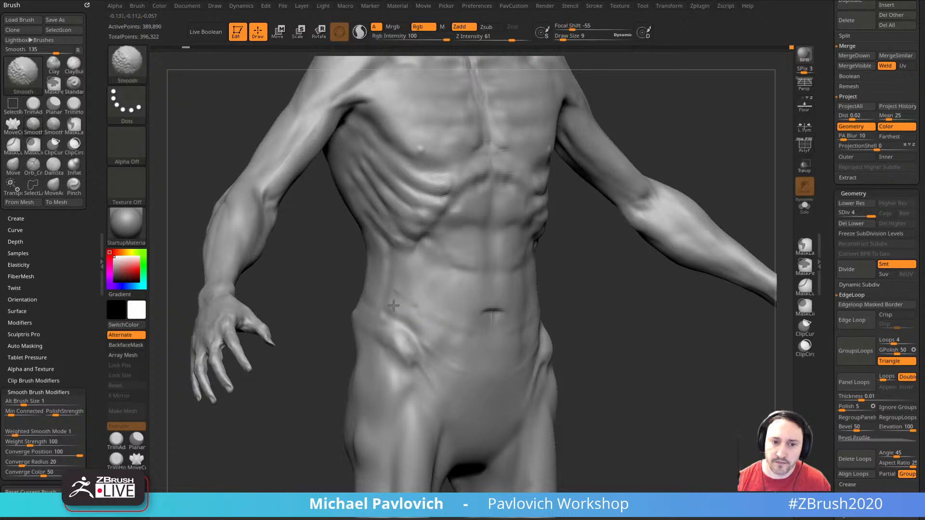
- Cut sharper creases from the hip bone into the lower abdomen with the DamStandard brush at draw sizes 22 and 19
right_click_drag(619, 304, 584, 320)
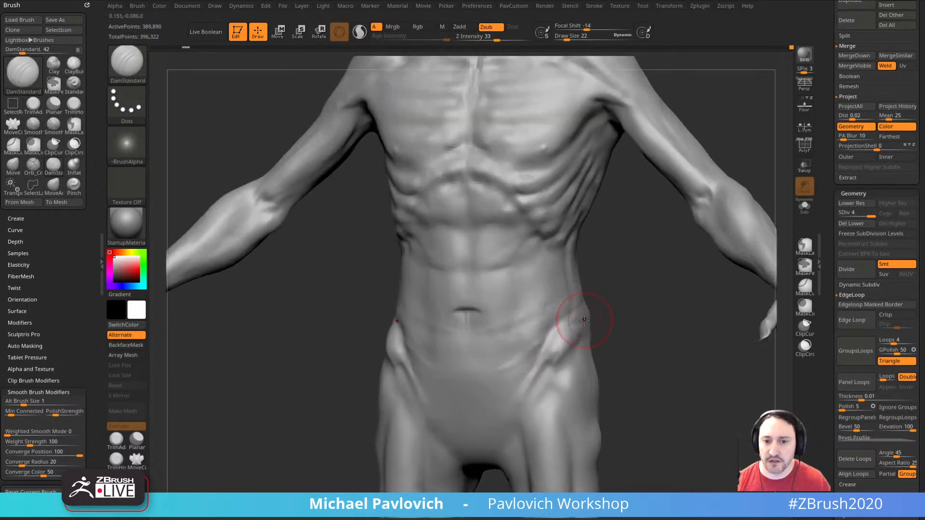
left_click_drag(555, 322, 498, 361)
key("bracketright")
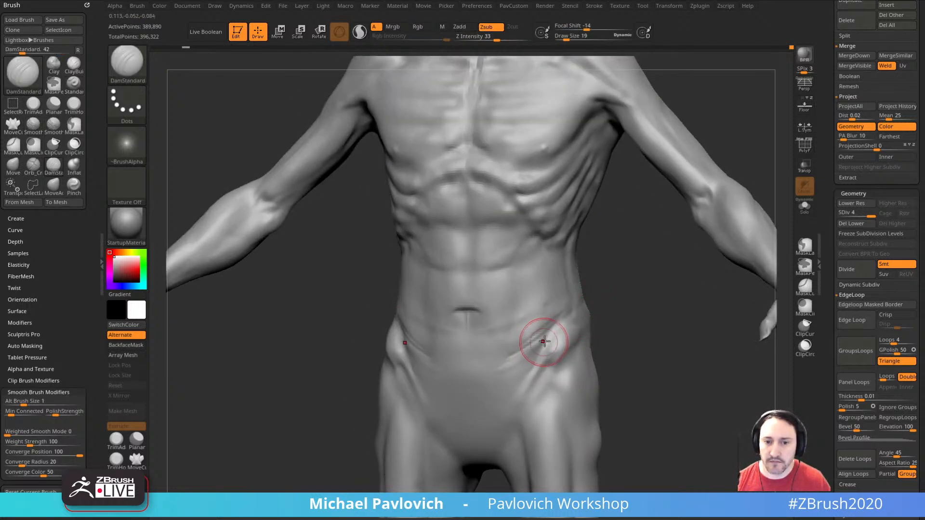
mouse_move(626, 311)
right_mouse_down("alt")
mouse_move(628, 330)
mouse_move(661, 332)
right_mouse_up("alt")
right_click_drag(588, 316, 601, 304, "alt")
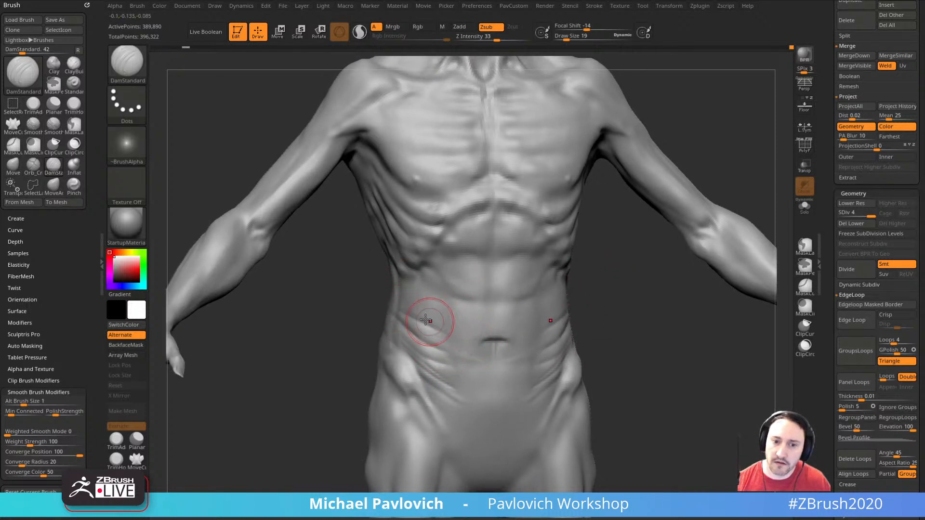
- Cut curved creases around the side of the waist toward the navel with the DamStandard brush at draw size 19
right_click_drag(670, 316, 607, 317)
left_click_drag(574, 289, 487, 341)
mouse_move(595, 293)
right_mouse_down()
mouse_move(650, 289)
mouse_move(609, 300)
right_mouse_up()
left_click_drag(458, 355, 423, 335)
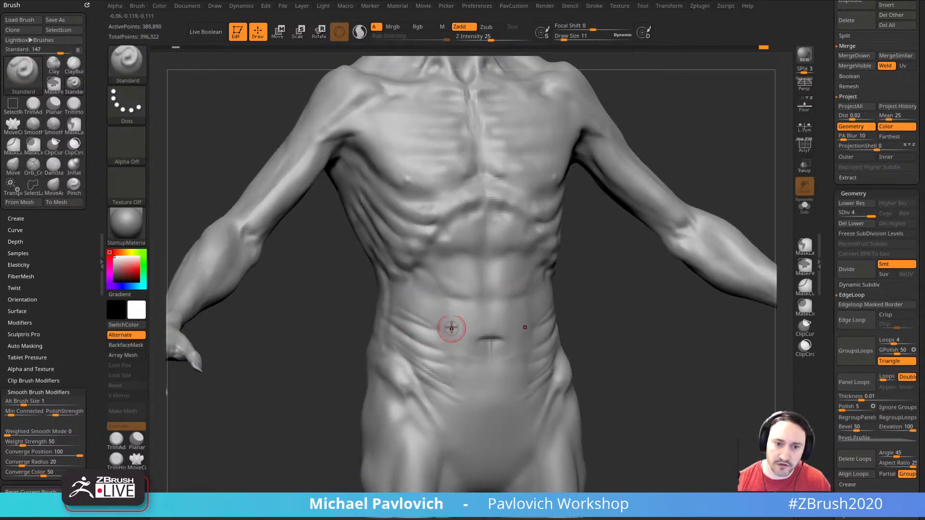
- Refine the waist folds with the Standard brush at draw size 11, and sharpen the navel at draw size 5
right_click_drag(550, 325, 540, 314, "shift")
mouse_move(497, 356)
right_mouse_down()
mouse_move(601, 299)
mouse_move(555, 349)
right_mouse_up()
mouse_move(515, 328)
right_mouse_down()
mouse_move(632, 314)
mouse_move(649, 347)
right_mouse_up()
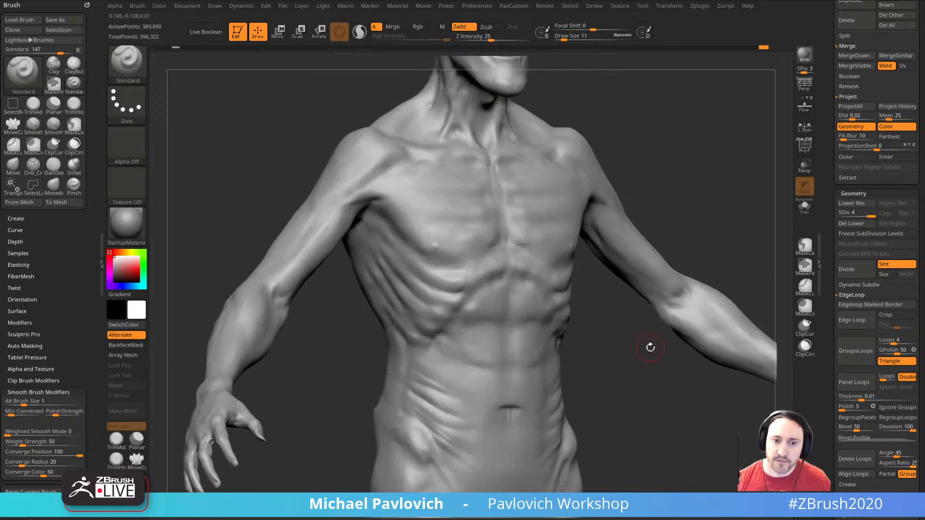
right_click_drag(600, 368, 585, 355)
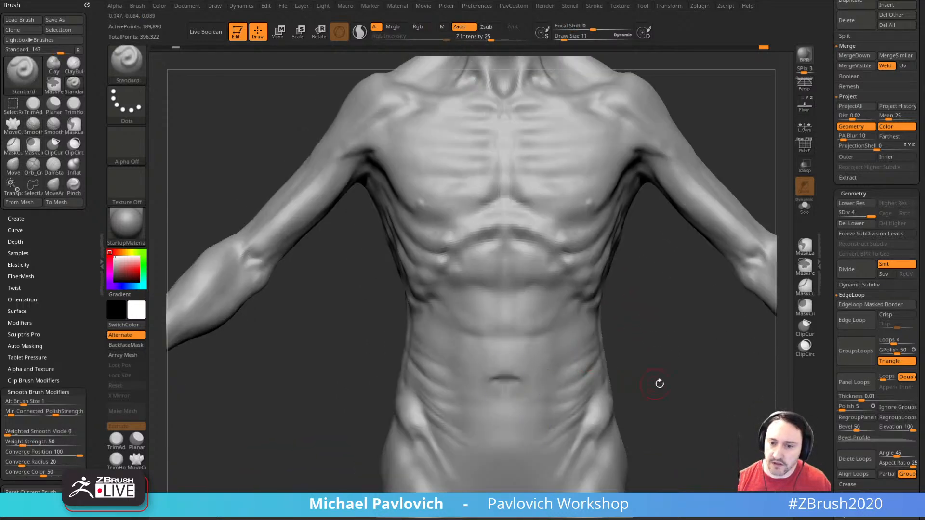
mouse_move(656, 382)
right_mouse_down()
mouse_move(657, 347)
mouse_move(541, 347)
right_mouse_up()
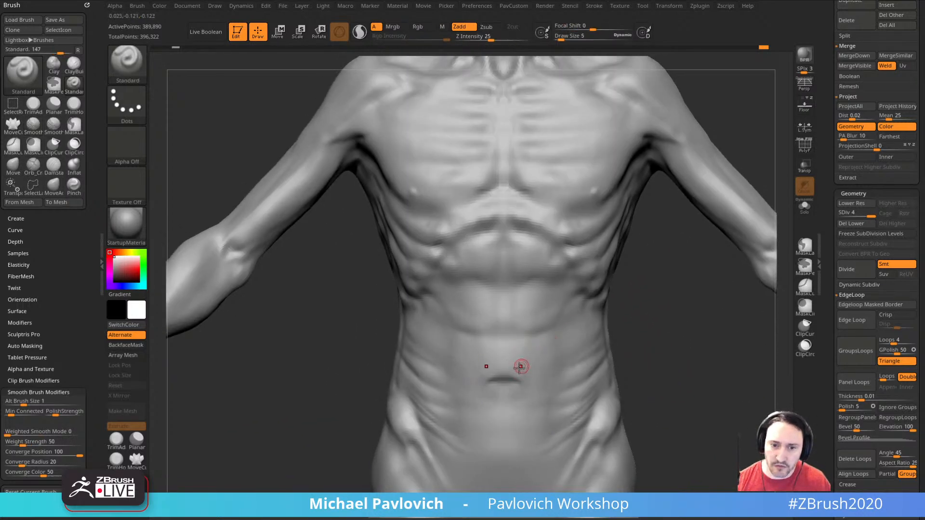
mouse_move(499, 377)
right_mouse_down()
mouse_move(673, 353)
mouse_move(444, 355)
right_mouse_up()
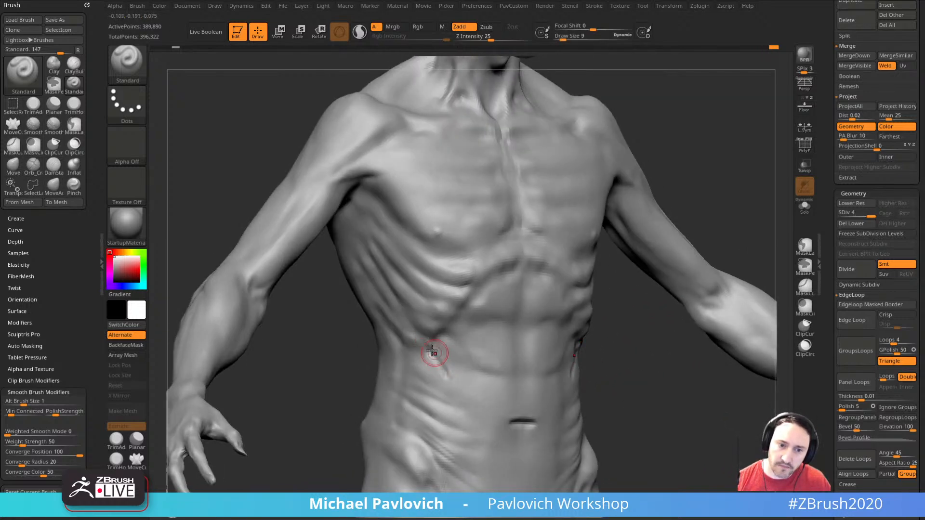
- Sculpt fine wrinkles fanning from the bottom of the rib cage into the abdomen with the Standard brush at draw size 7
key("bracketleft")
key("bracketleft")
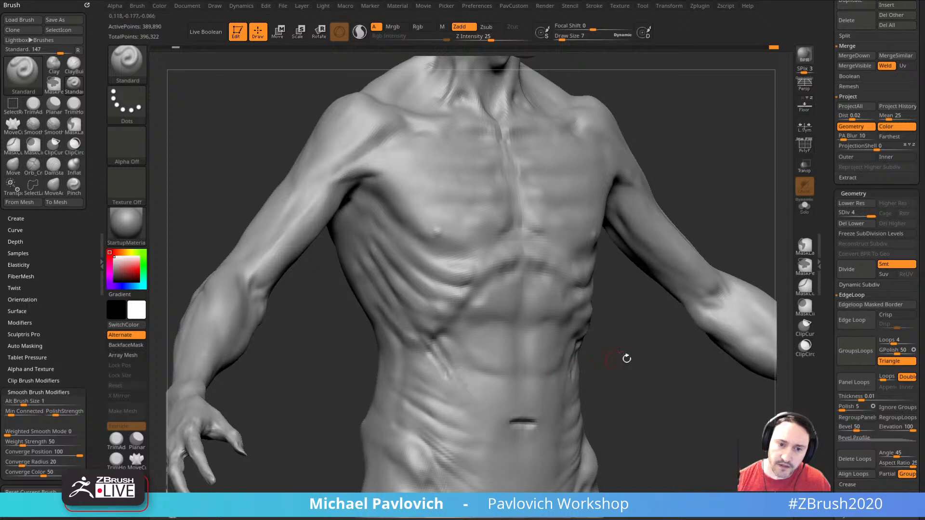
mouse_move(626, 358)
left_mouse_down()
mouse_move(582, 351)
mouse_move(613, 367)
mouse_move(693, 373)
mouse_move(484, 374)
left_mouse_up()
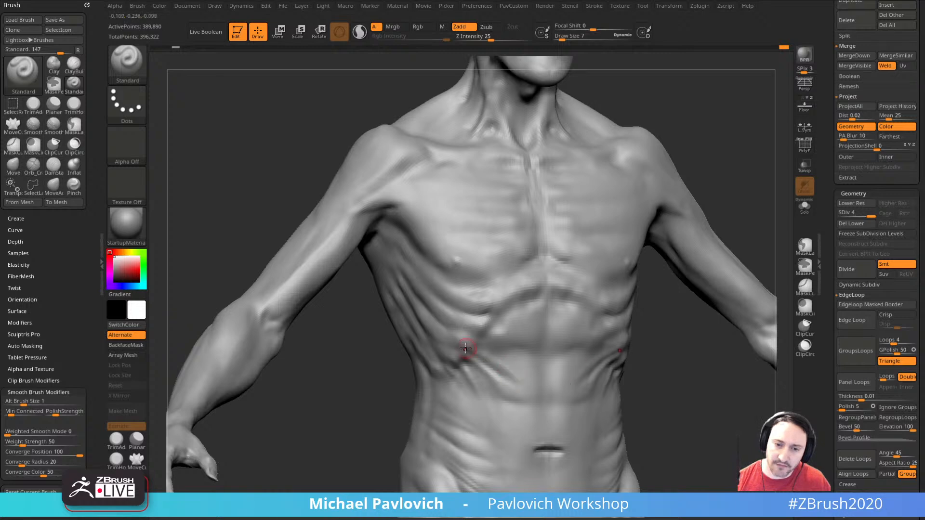
mouse_move(682, 358)
left_mouse_down()
mouse_move(574, 372)
mouse_move(710, 411)
mouse_move(679, 374)
mouse_move(673, 328)
mouse_move(695, 345)
mouse_move(680, 334)
mouse_move(692, 352)
mouse_move(671, 364)
mouse_move(688, 376)
mouse_move(680, 370)
left_mouse_up()
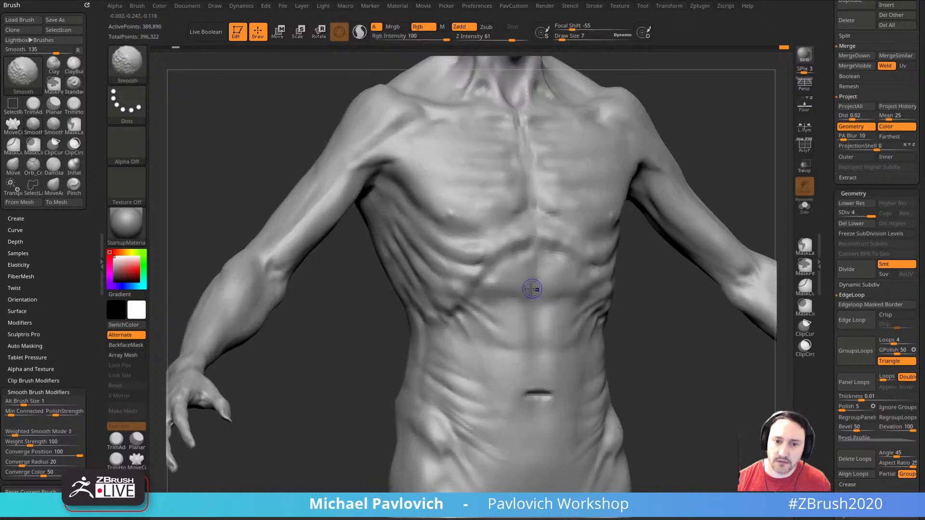
- Switch to the ClayBuildup brush for the abdominal muscles and undo the last stroke
key("b")
key("c")
key("l")
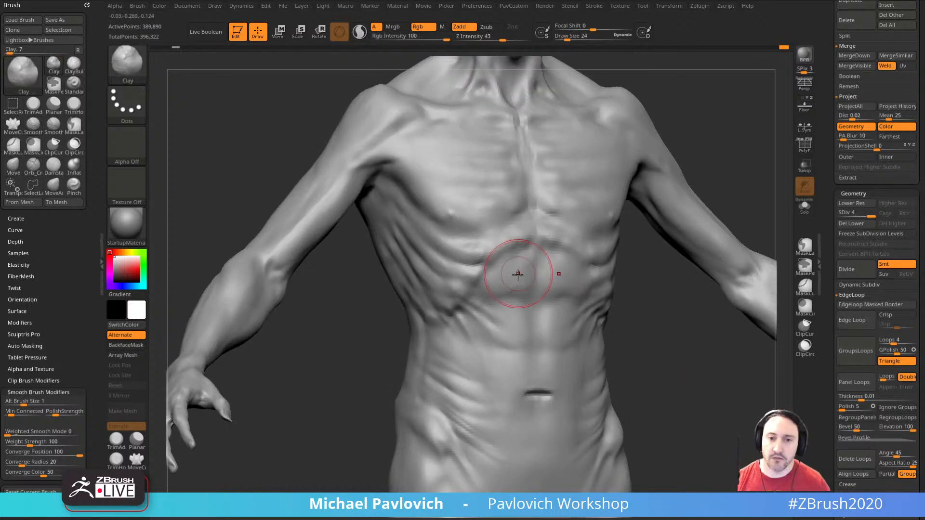
key("b")
key("c")
key("b")
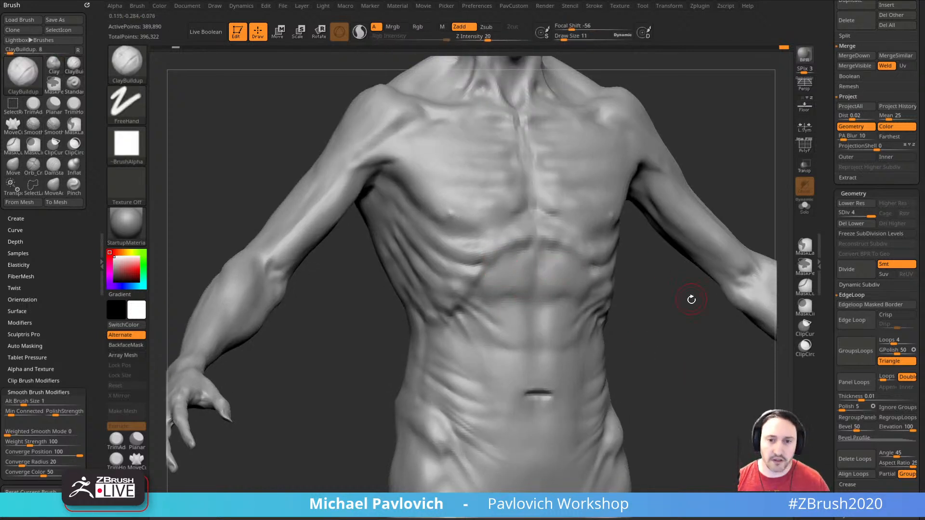
left_click_drag(692, 299, 642, 201)
key("ctrl+z")
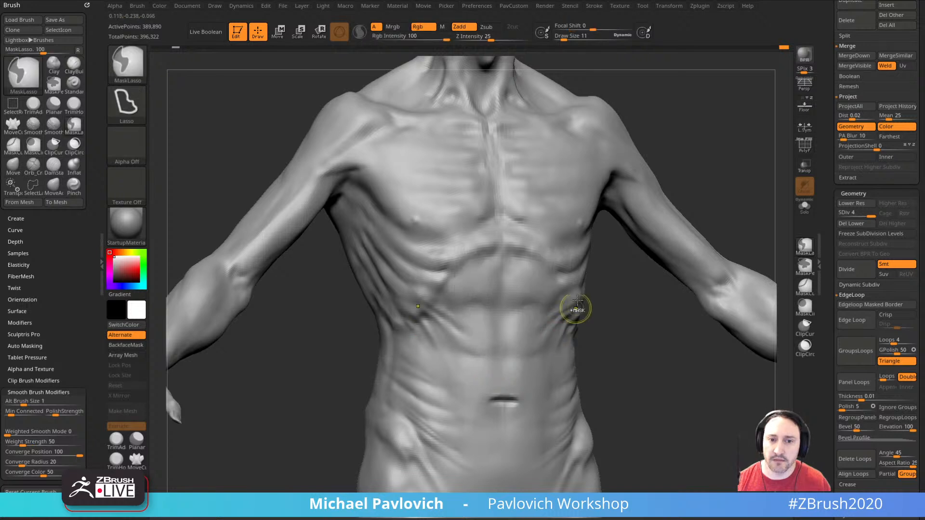
- Review the stroke modifiers of the ClayBuildup brush
left_click(594, 6)
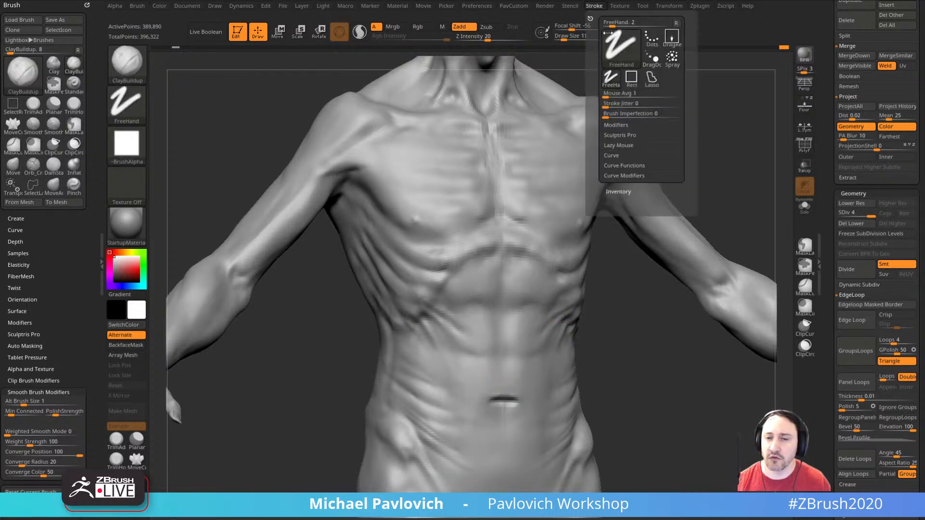
key("shift")
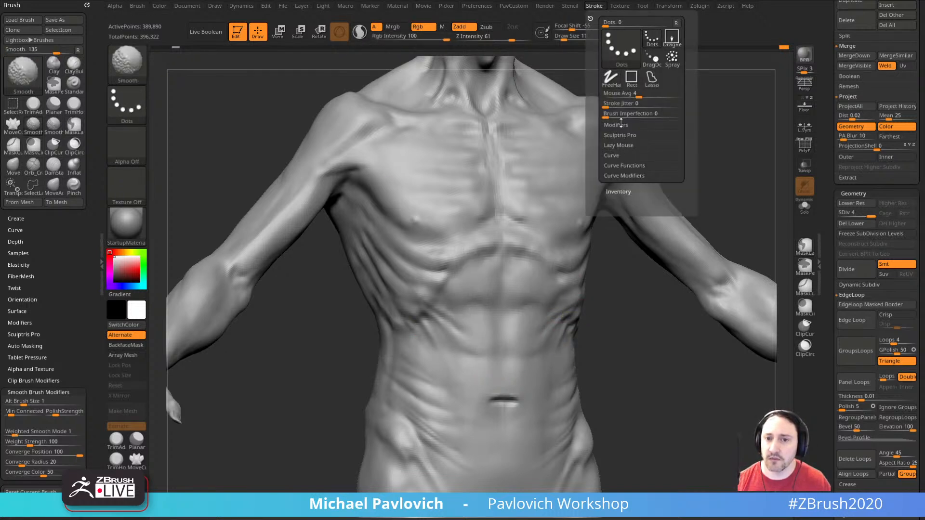
left_click(621, 124)
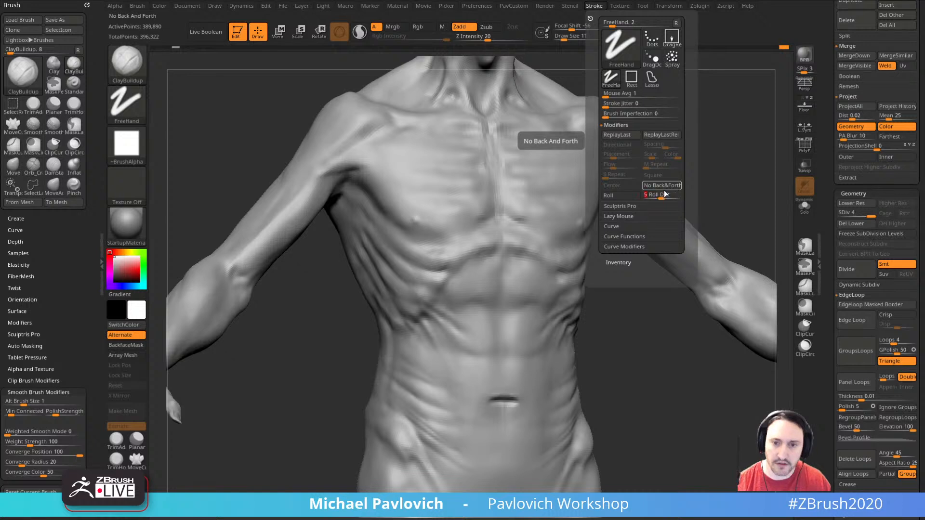
left_click_drag(654, 406, 622, 405)
- Build up vertical muscle fibres down the abdomen with the ClayBuildup brush at draw size 14, using Z Intensity 17 and 11
left_click_drag(477, 43, 470, 44)
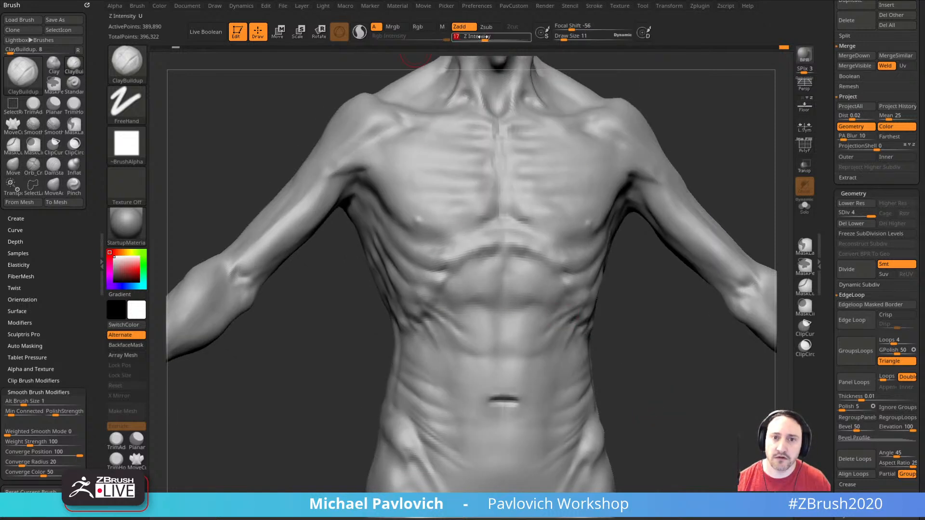
key("s")
mouse_move(496, 278)
left_mouse_down()
mouse_move(481, 261)
mouse_move(496, 297)
left_mouse_up()
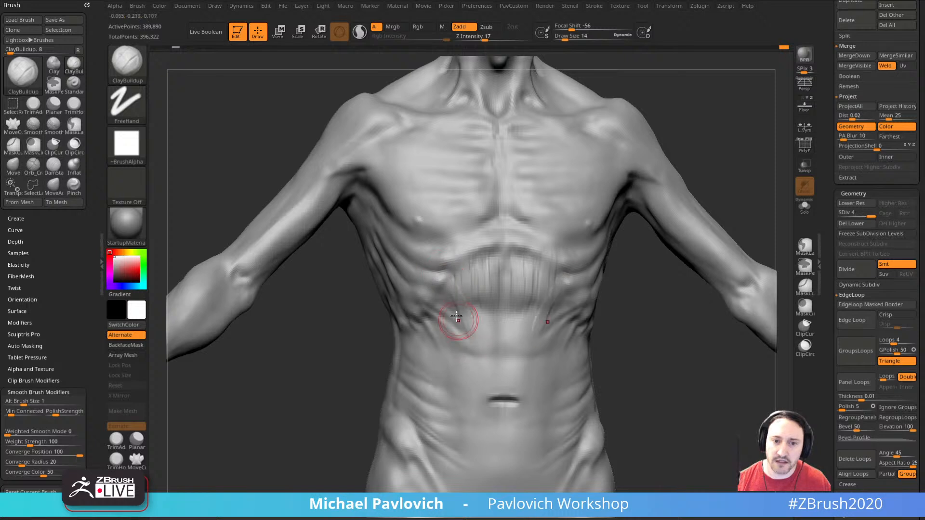
left_click_drag(482, 41, 474, 41)
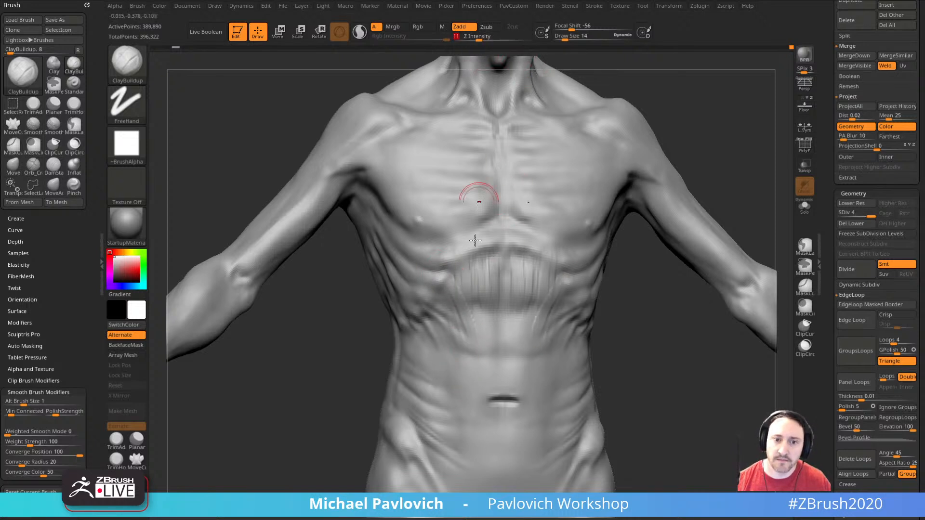
left_click_drag(472, 297, 477, 373)
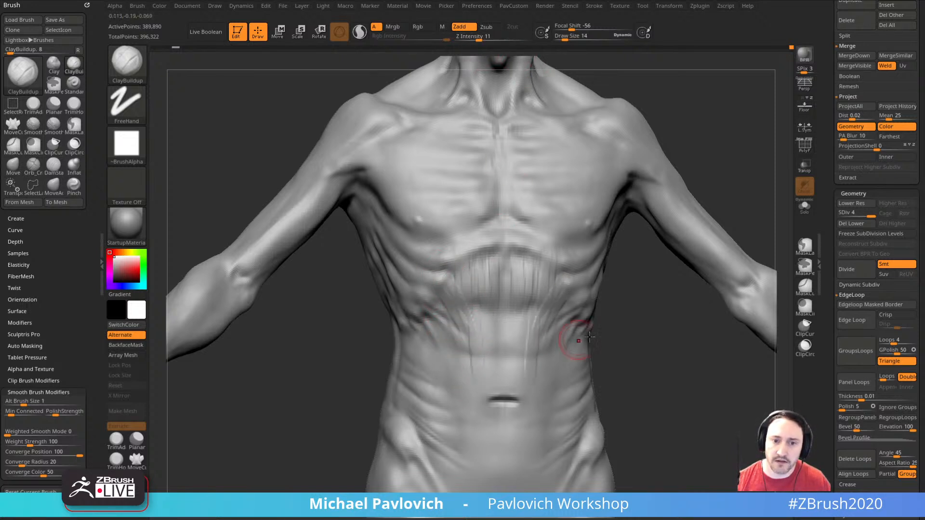
- Smooth the vertical fibre strokes on the abdominal muscles above the navel at draw size 12
mouse_move(631, 309)
left_mouse_down()
mouse_move(619, 285)
mouse_move(487, 239)
left_mouse_up()
left_click_drag(470, 330, 468, 336, "shift")
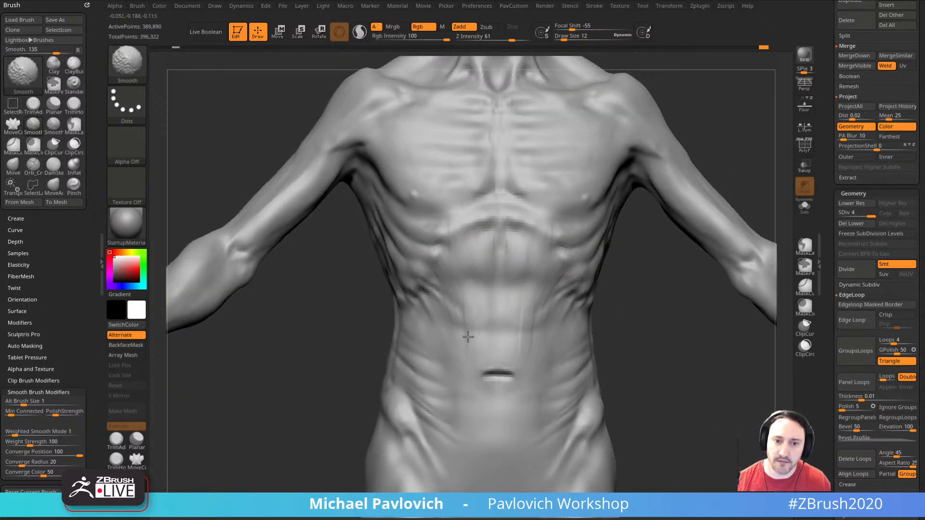
right_click_drag(468, 336, 524, 260)
right_click_drag(567, 318, 463, 237)
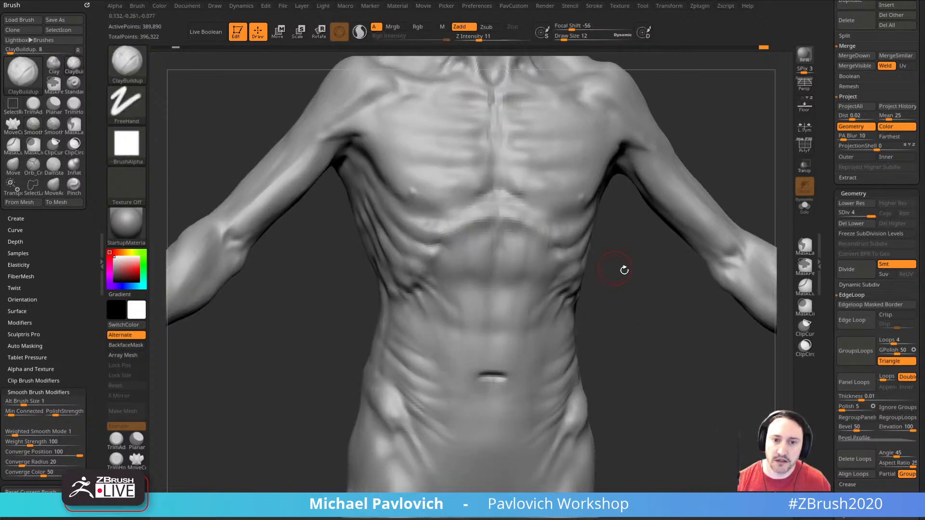
left_click_drag(623, 268, 550, 275)
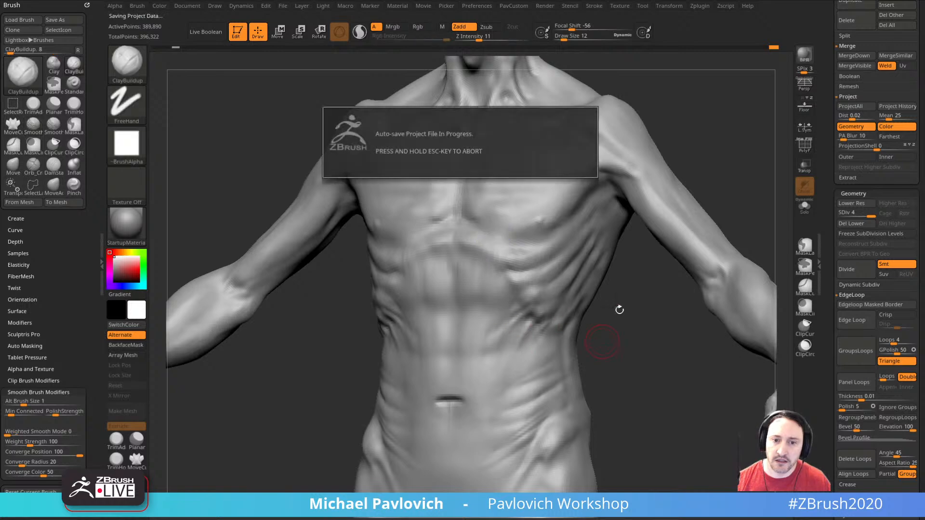
- Build up skin folds along the side of the waist above the hip with the ClayBuildup brush at draw size 12
left_click_drag(617, 310, 615, 325)
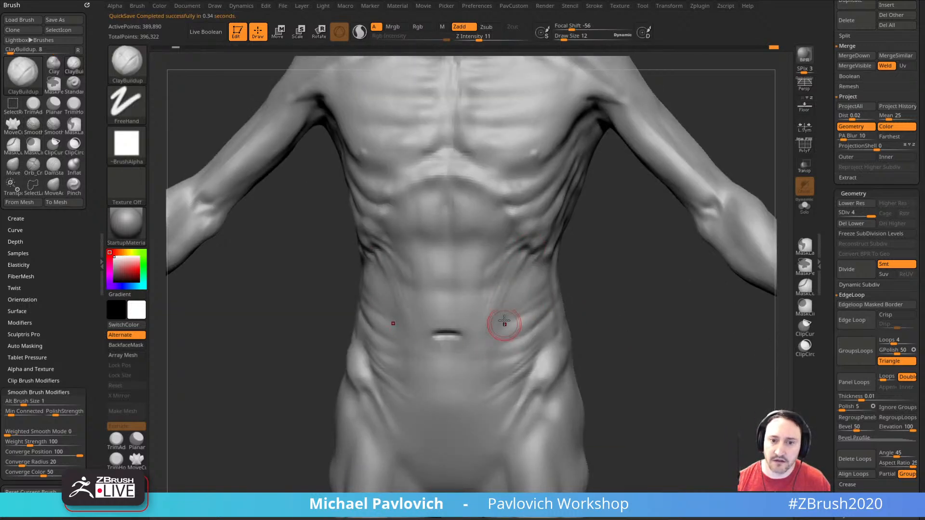
right_click_drag(526, 303, 547, 296)
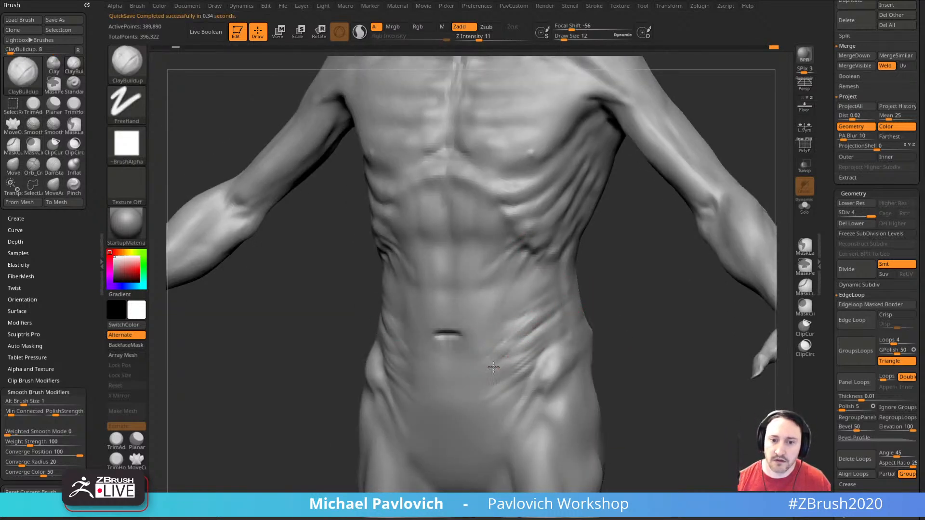
mouse_move(620, 313)
left_mouse_down()
mouse_move(630, 314)
mouse_move(530, 339)
left_mouse_up()
key("s")
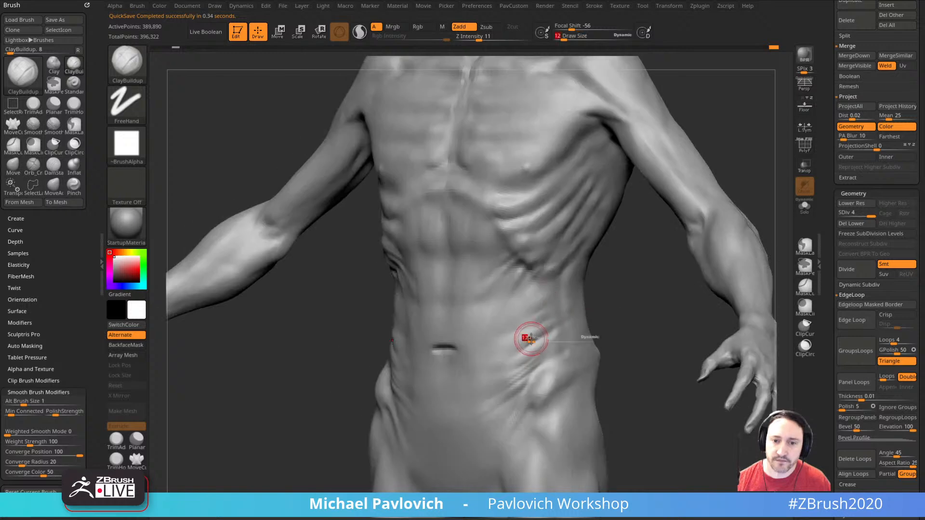
mouse_move(615, 305)
left_mouse_down()
mouse_move(636, 310)
mouse_move(720, 233)
mouse_move(718, 210)
mouse_move(735, 204)
mouse_move(672, 154)
mouse_move(727, 165)
mouse_move(691, 173)
mouse_move(708, 192)
mouse_move(710, 180)
left_mouse_up()
left_click_drag(533, 254, 679, 179)
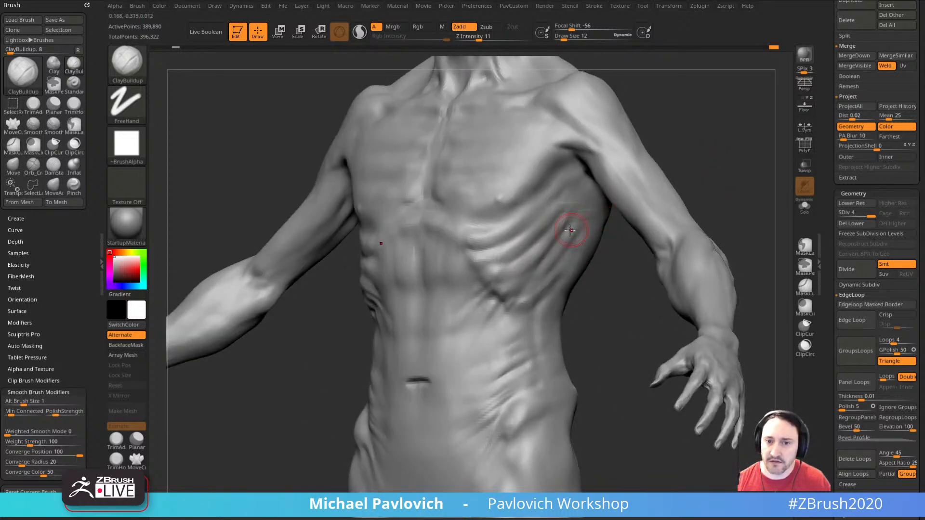
- Build up and soften diagonal muscle strokes across the side of the rib cage below the armpit
left_click_drag(570, 230, 611, 274)
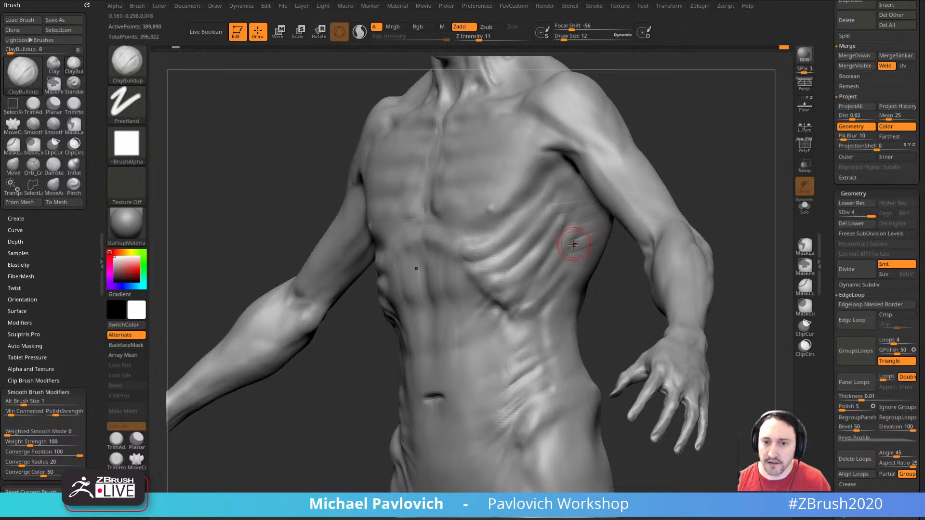
left_click_drag(620, 234, 550, 198)
key("shift")
right_click_drag(595, 244, 630, 258)
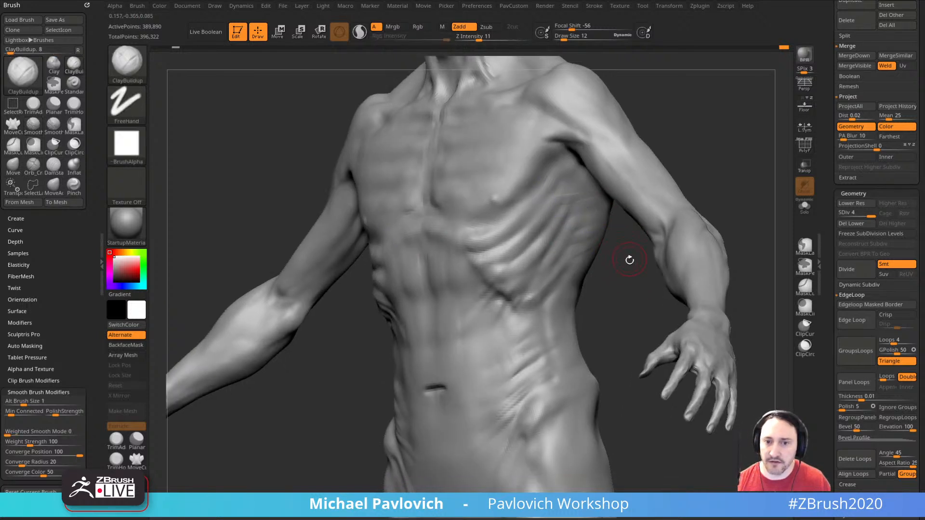
right_click_drag(562, 195, 556, 248)
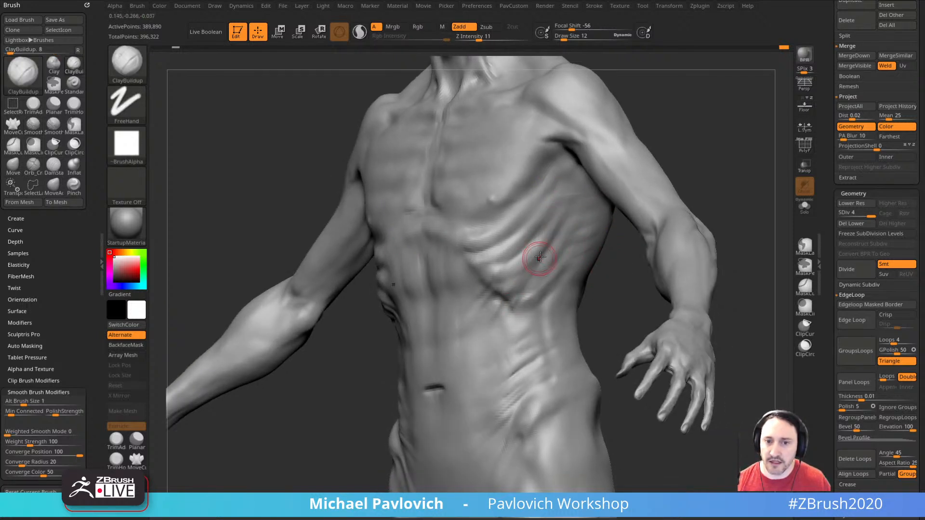
right_click_drag(588, 296, 562, 241)
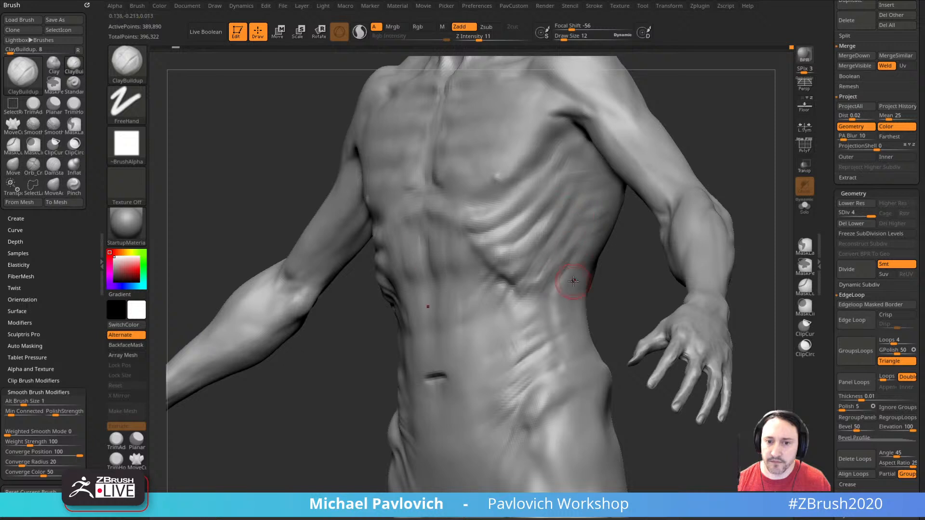
- Extend the ClayBuildup fibres from the lower ribs down the flank to the waist and smooth them
mouse_move(573, 281)
right_mouse_down()
mouse_move(575, 226)
mouse_move(576, 258)
right_mouse_up()
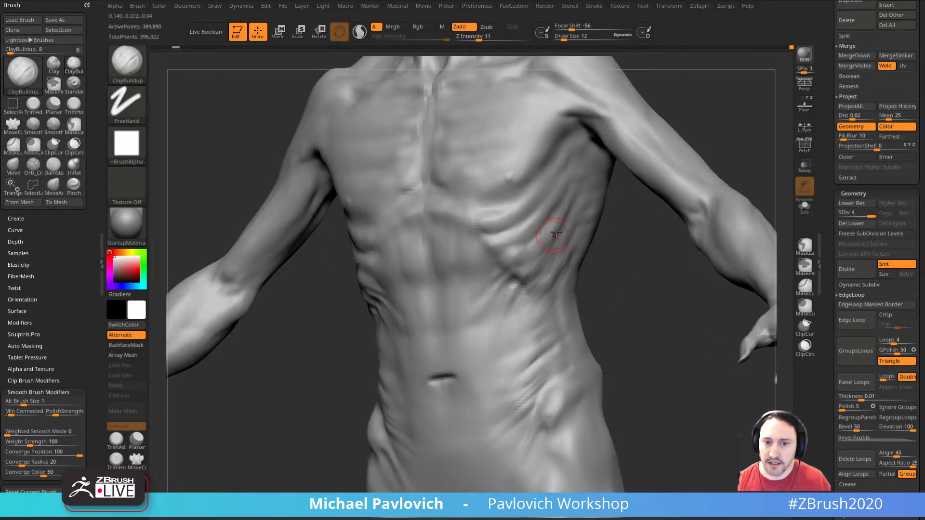
right_click_drag(514, 296, 569, 261)
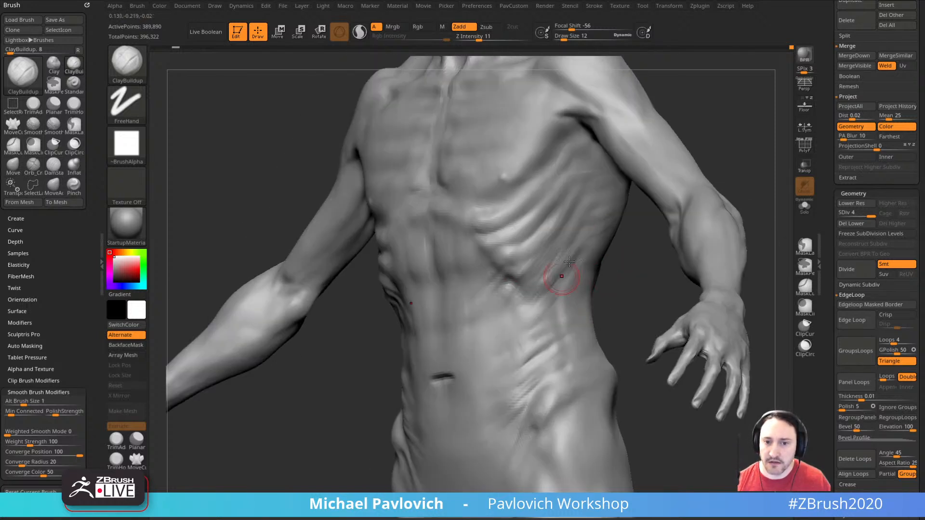
right_click_drag(619, 299, 570, 289)
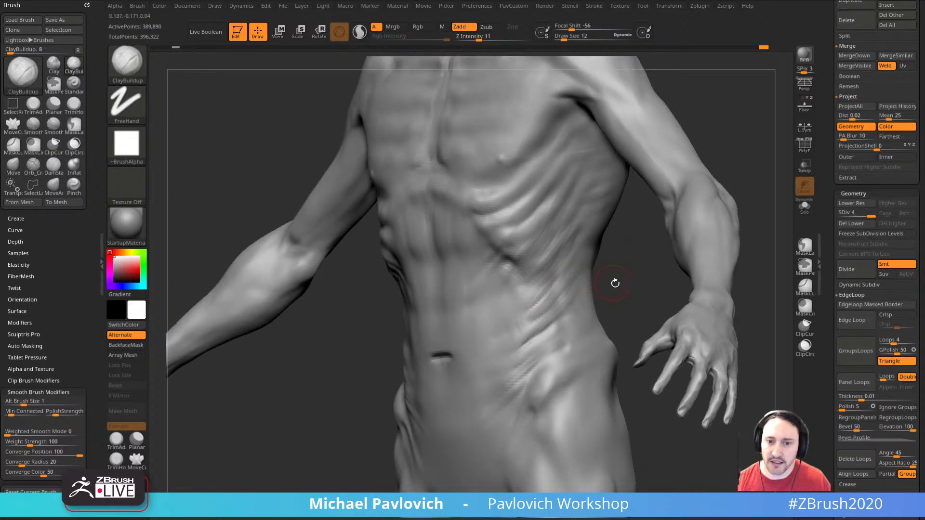
left_click_drag(615, 283, 651, 275)
left_click_drag(548, 317, 534, 308, "shift")
mouse_move(619, 285)
left_mouse_down()
mouse_move(608, 244)
mouse_move(579, 268)
mouse_move(638, 264)
mouse_move(569, 280)
left_mouse_up()
mouse_move(625, 290)
left_mouse_down()
mouse_move(595, 284)
mouse_move(648, 290)
left_mouse_up()
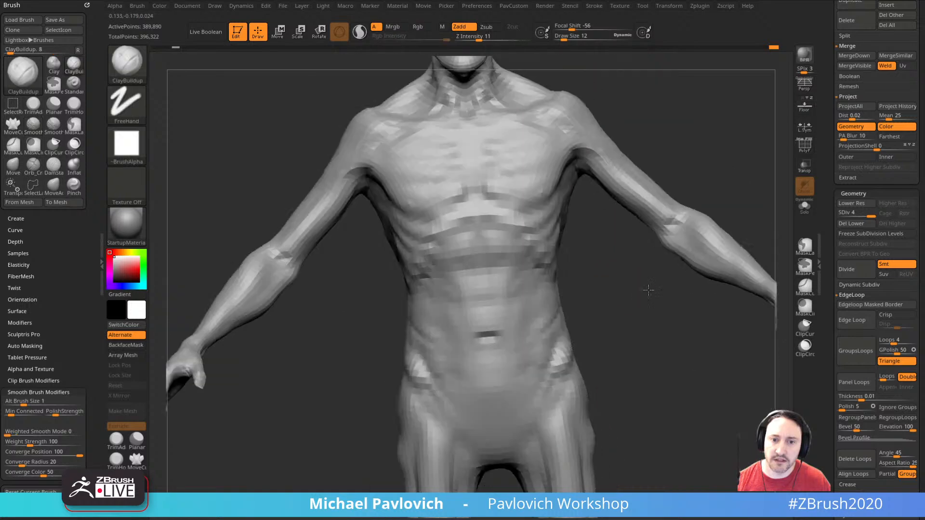
- Build up trapezius fibres from the back of the neck toward the shoulders with ClayBuildup at draw sizes 12 and 15
left_click_drag(741, 208, 685, 150)
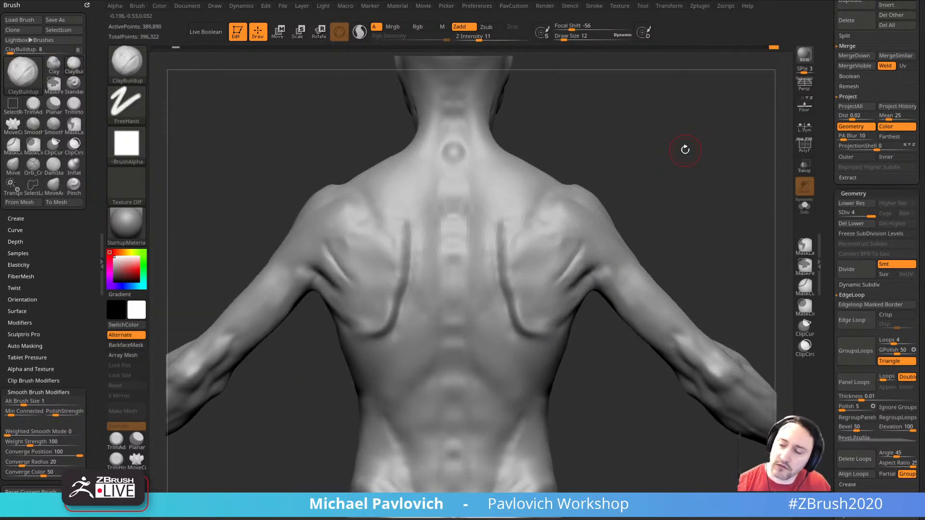
mouse_move(686, 150)
left_mouse_down()
mouse_move(694, 172)
mouse_move(615, 201)
mouse_move(664, 193)
mouse_move(611, 194)
mouse_move(657, 202)
mouse_move(509, 272)
left_mouse_up()
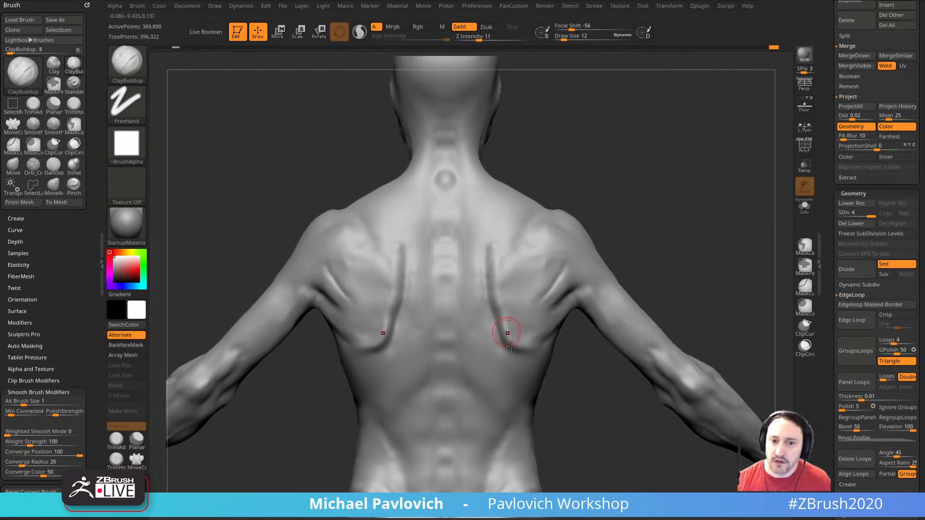
mouse_move(602, 184)
left_mouse_down()
mouse_move(620, 163)
mouse_move(619, 208)
mouse_move(644, 203)
mouse_move(476, 233)
left_mouse_up()
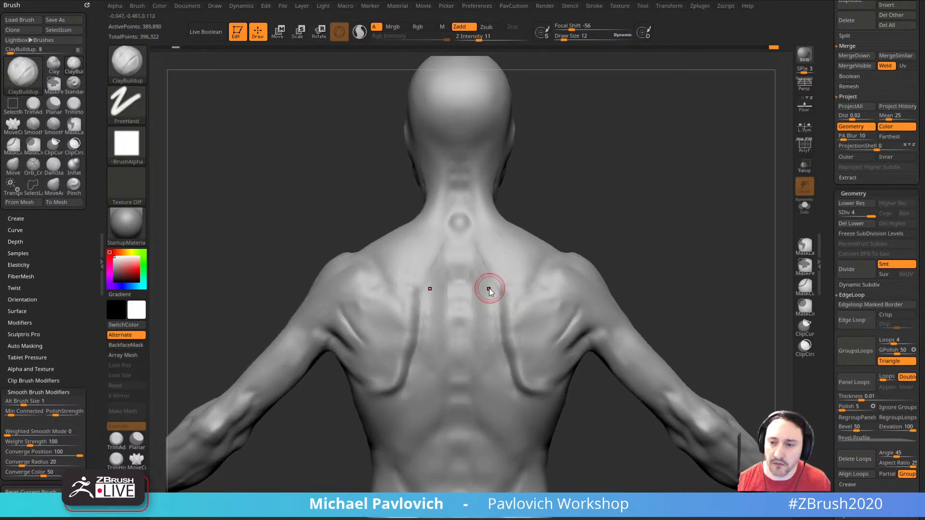
mouse_move(561, 226)
left_mouse_down()
mouse_move(559, 203)
mouse_move(638, 216)
left_mouse_up()
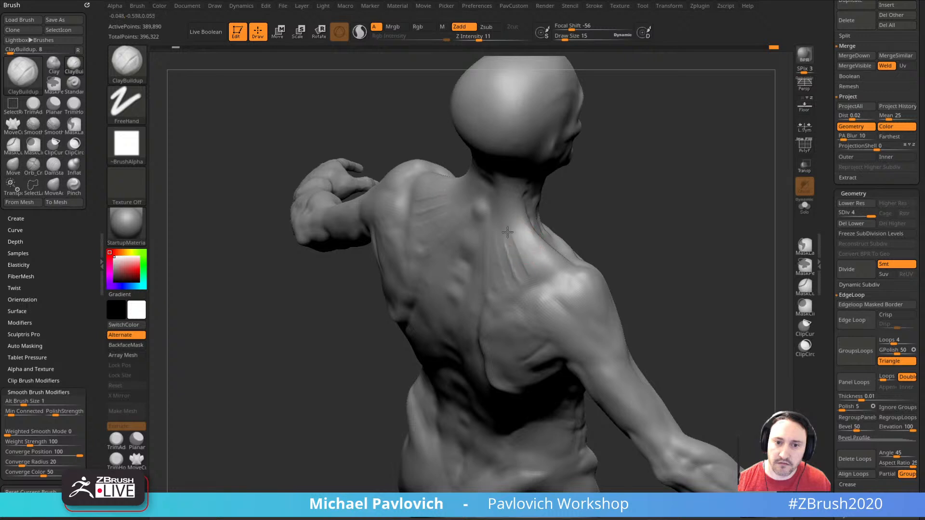
- Adjust the trapezius outline between neck and shoulder with the Move brush, using draw sizes 36 and 21
left_click_drag(718, 241, 598, 237)
key("b")
key("m")
key("v")
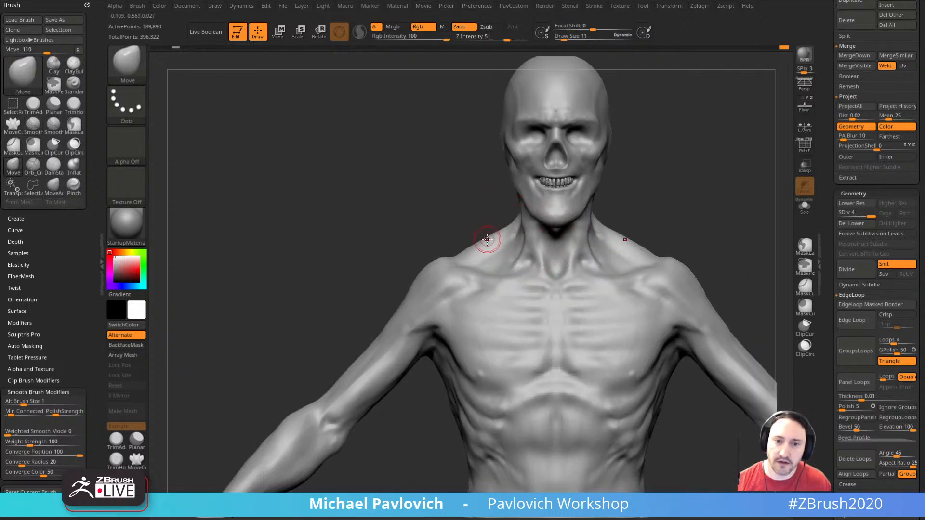
key("s")
left_click_drag(488, 240, 493, 240)
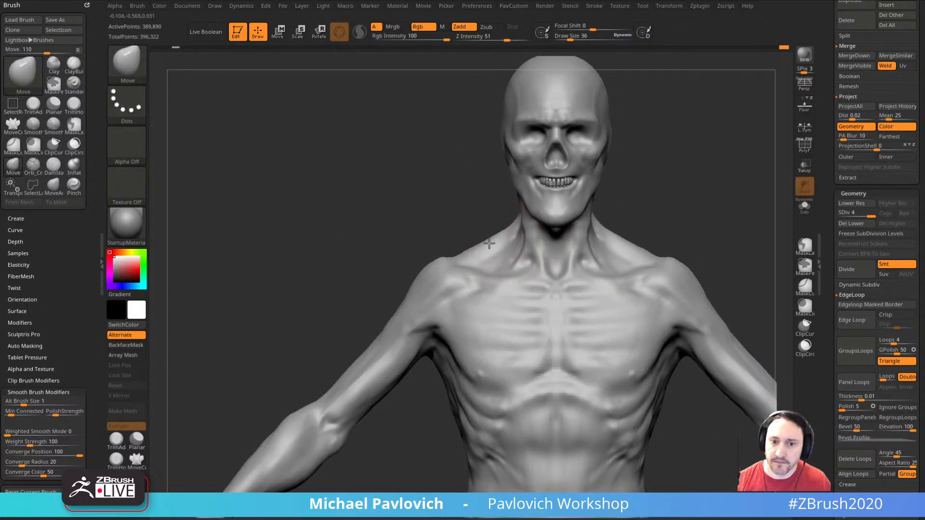
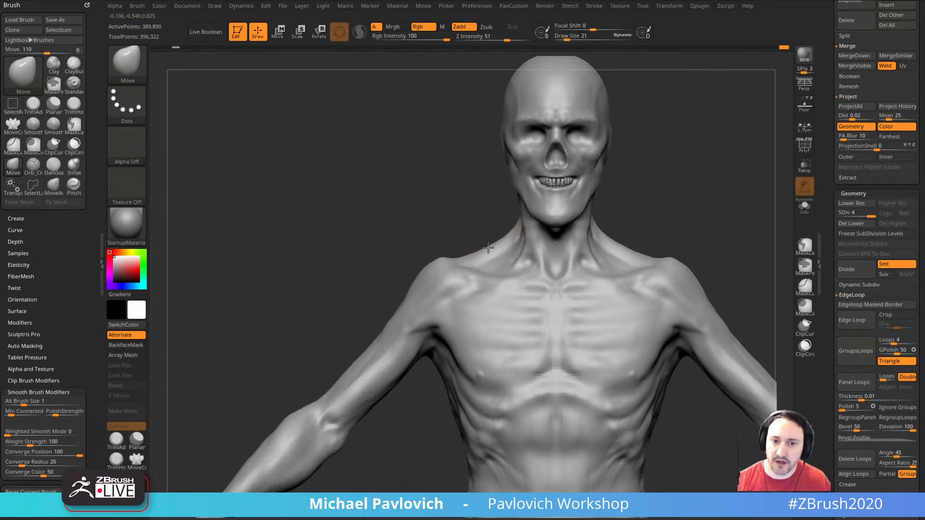
- Fill out the upper trapezius beside the base of the neck with the Clay brush at draw size 17
left_click_drag(454, 217, 531, 232, "shift")
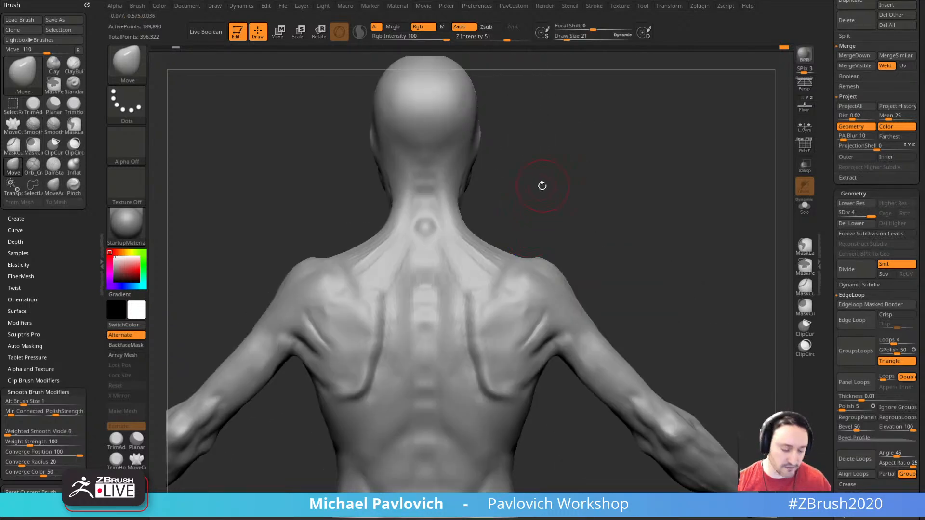
key("b")
key("c")
key("l")
mouse_move(561, 198)
left_mouse_down()
mouse_move(536, 207)
mouse_move(570, 204)
mouse_move(535, 229)
left_mouse_up()
key("s")
left_click_drag(481, 268, 478, 268)
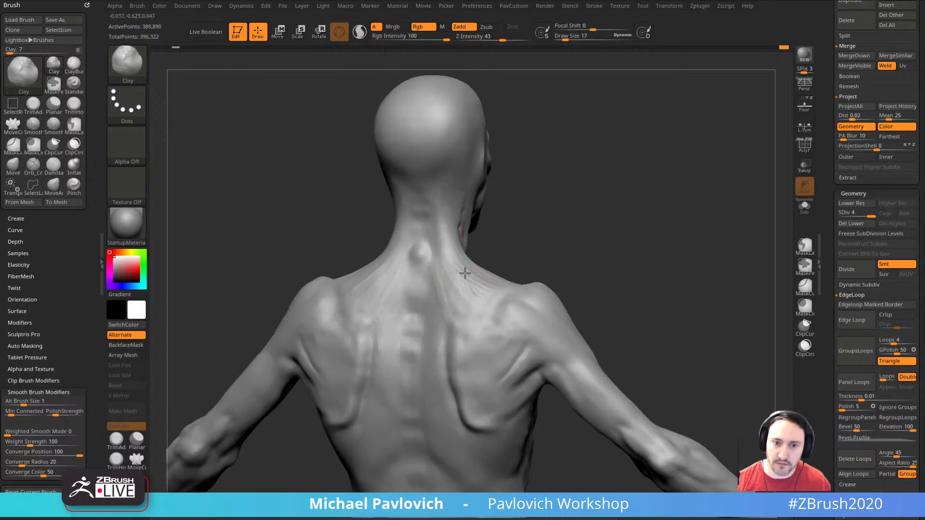
- Add trapezius fibres at the base of the neck with the ClayBuildup brush at draw size 17
left_click_drag(544, 244, 532, 201)
key("b")
key("c")
key("b")
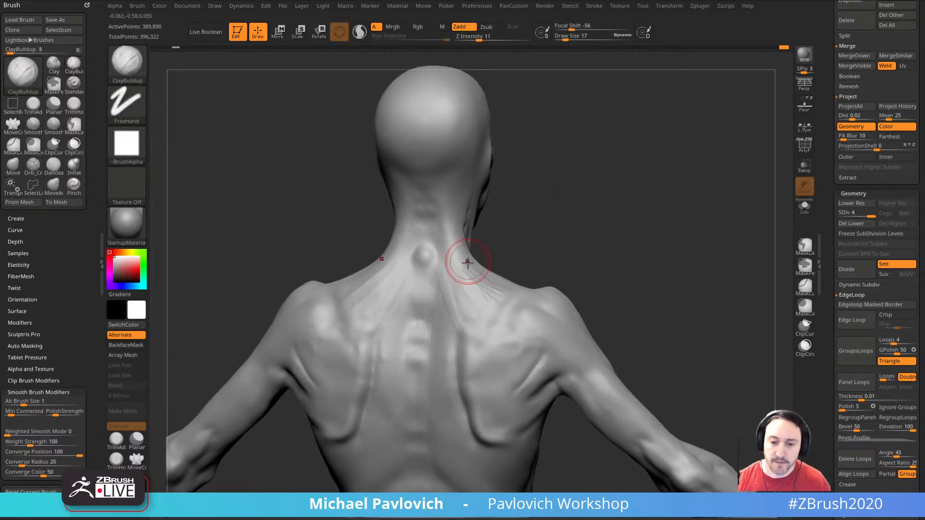
left_click_drag(595, 254, 486, 270)
- Try to reshape the shoulder line beside the neck with the Move brush from the front
key("s")
left_click_drag(459, 275, 466, 275)
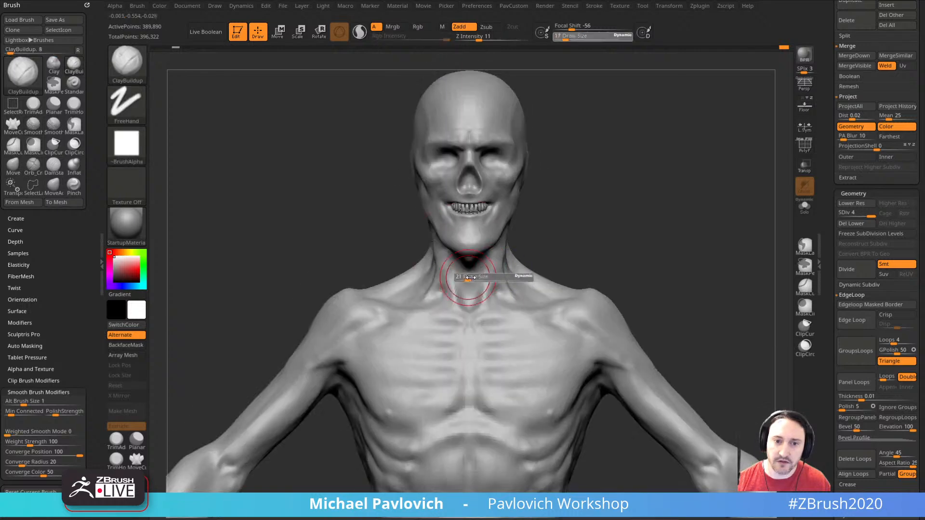
key("b")
key("m")
key("v")
left_click_drag(402, 282, 404, 295)
key("s")
left_click_drag(413, 280, 407, 295)
key("ctrl+z")
key("ctrl+z")
- Build up trapezius fibres running down from the neck toward the shoulder blades with ClayBuildup at draw size 14
mouse_move(592, 224)
left_mouse_down()
mouse_move(605, 223)
mouse_move(450, 320)
mouse_move(572, 265)
mouse_move(533, 217)
mouse_move(546, 229)
mouse_move(537, 240)
mouse_move(545, 213)
mouse_move(513, 225)
left_mouse_up()
key("b")
key("c")
key("b")
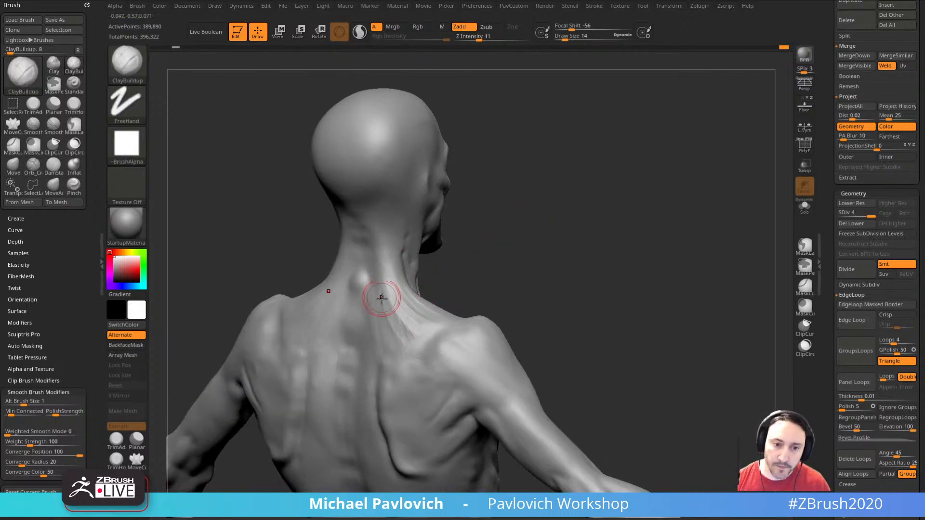
left_click_drag(509, 297, 599, 213)
left_click_drag(559, 244, 564, 240)
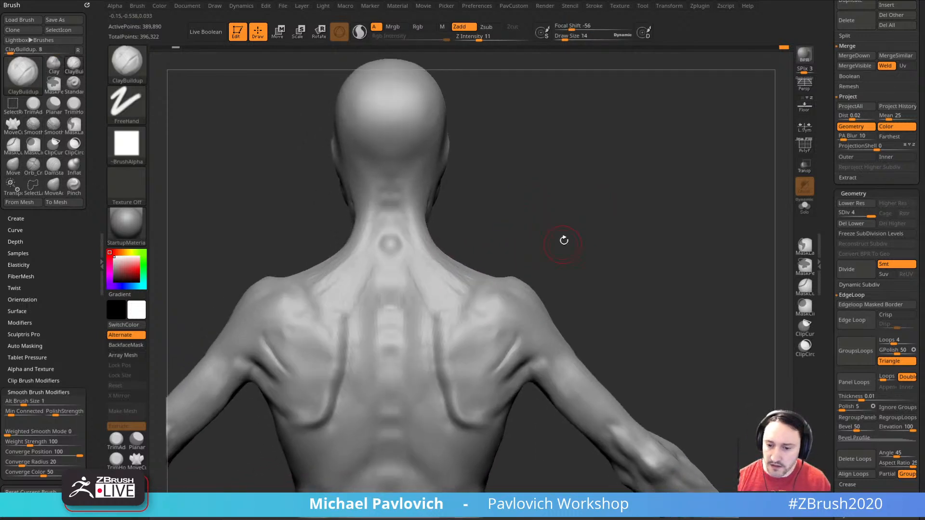
left_click_drag(596, 290, 408, 318)
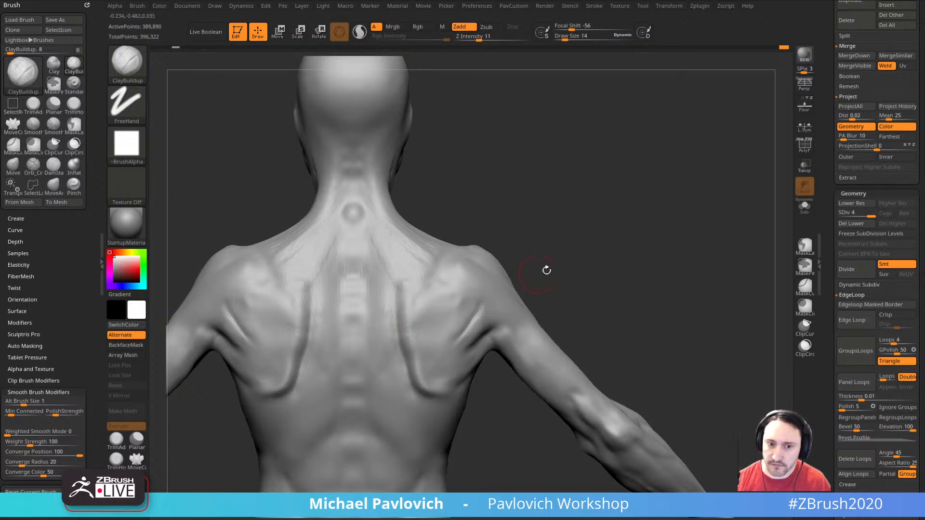
left_click_drag(547, 270, 400, 301)
- Define the inner border of the shoulder blades with the Standard brush and the DamStandard brush at draw size 12
key("1")
key("s")
left_click_drag(404, 335, 399, 334)
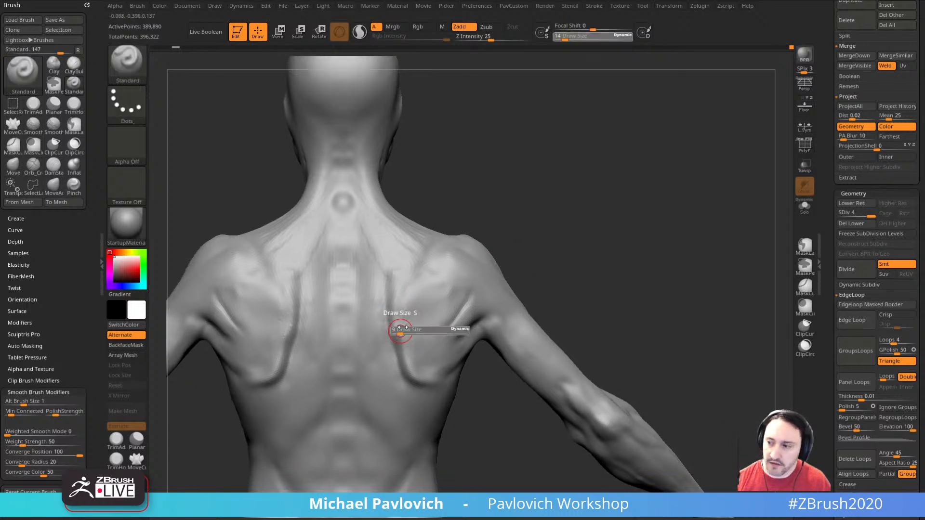
left_click_drag(545, 230, 531, 205)
key("b")
key("d")
key("s")
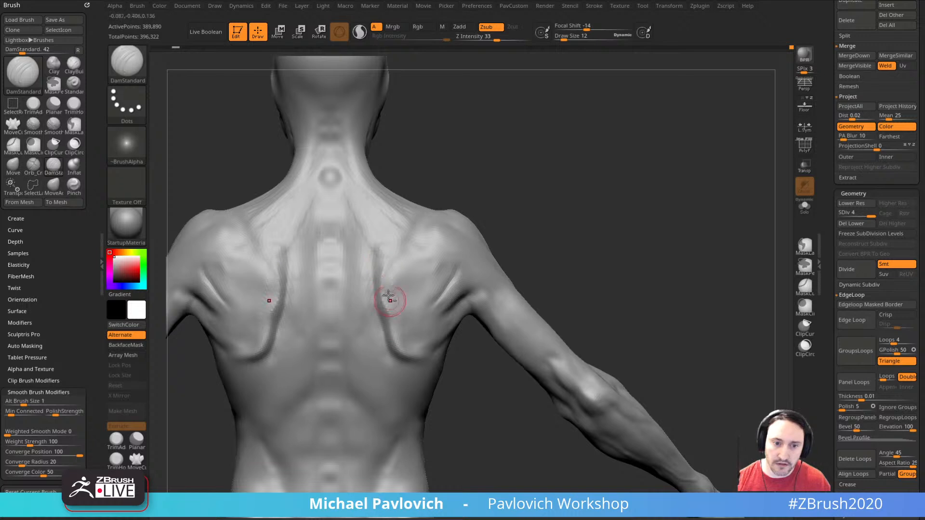
left_click_drag(522, 246, 390, 294)
mouse_move(506, 247)
left_mouse_down()
mouse_move(546, 206)
mouse_move(538, 219)
left_mouse_up()
- Build up diagonal muscle fibres across the shoulder blades with the ClayBuildup brush at draw size 14
key("b")
key("c")
key("b")
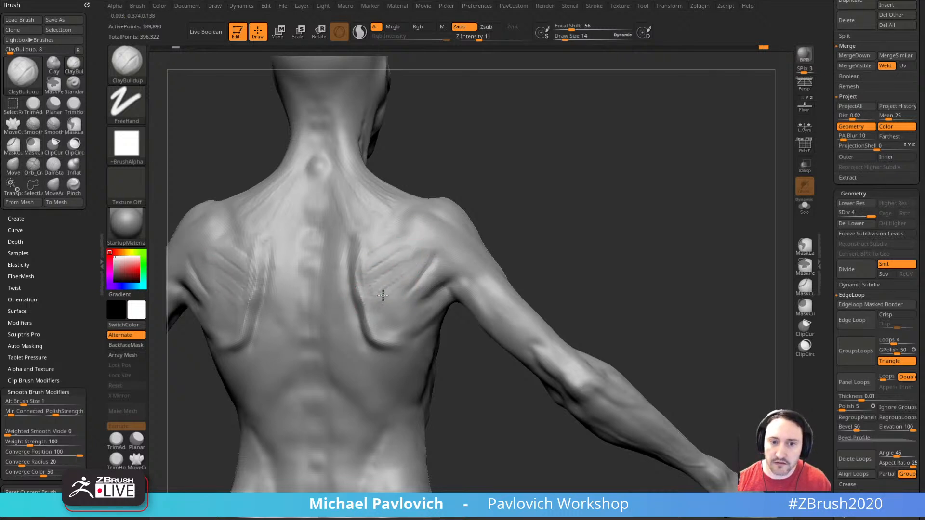
left_click_drag(383, 295, 415, 275)
mouse_move(383, 296)
right_mouse_down()
mouse_move(413, 304)
mouse_move(409, 289)
right_mouse_up()
left_click_drag(447, 260, 410, 301)
mouse_move(414, 306)
right_mouse_down()
mouse_move(433, 314)
mouse_move(556, 236)
mouse_move(530, 173)
mouse_move(535, 210)
mouse_move(510, 203)
mouse_move(528, 222)
right_mouse_up()
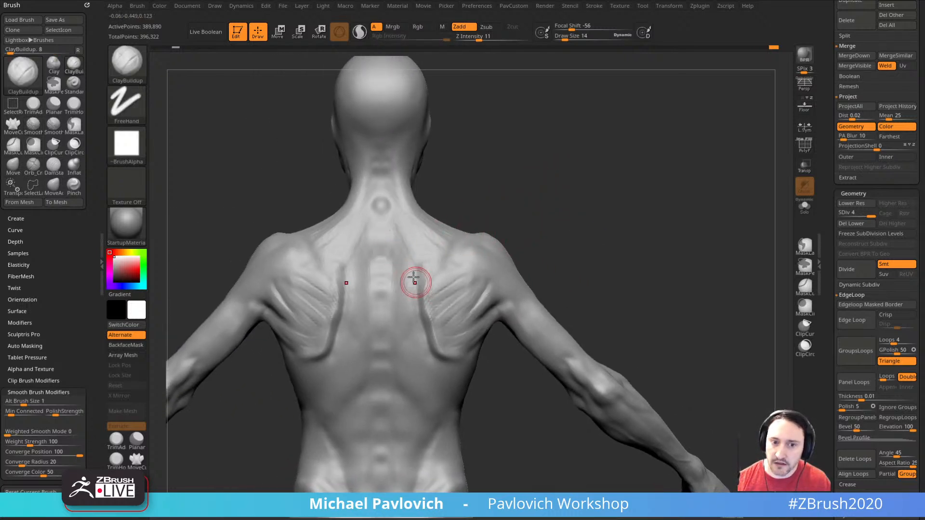
- Build up the muscle strands between the upper spine and the inner edges of the shoulder blades with ClayBuildup
left_click_drag(414, 276, 385, 228)
right_click_drag(447, 289, 447, 328)
left_click_drag(472, 244, 416, 274)
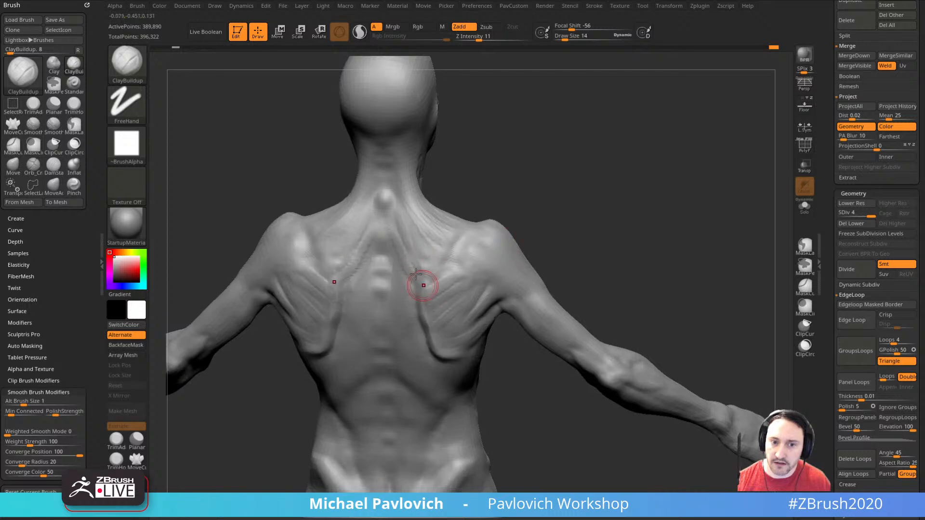
right_click_drag(481, 229, 513, 218)
mouse_move(406, 234)
left_mouse_down()
mouse_move(419, 216)
mouse_move(444, 227)
left_mouse_up()
right_click_drag(551, 228, 552, 194)
- Add fine fibre strokes to the trapezius and the area between spine and shoulder blades with the Standard brush at draw size 10
key("b")
key("s")
key("t")
right_click_drag(488, 215, 498, 248)
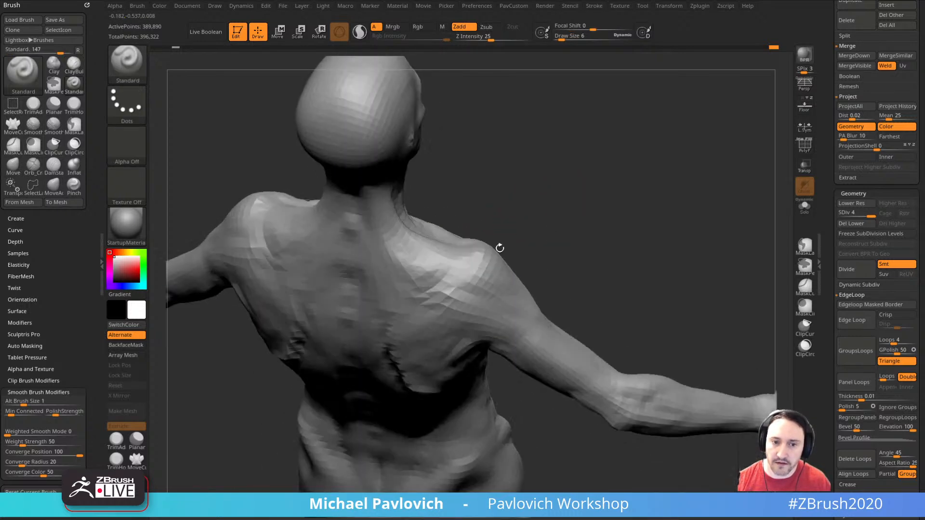
key("s")
left_click_drag(506, 240, 508, 240)
right_click_drag(504, 238, 503, 235)
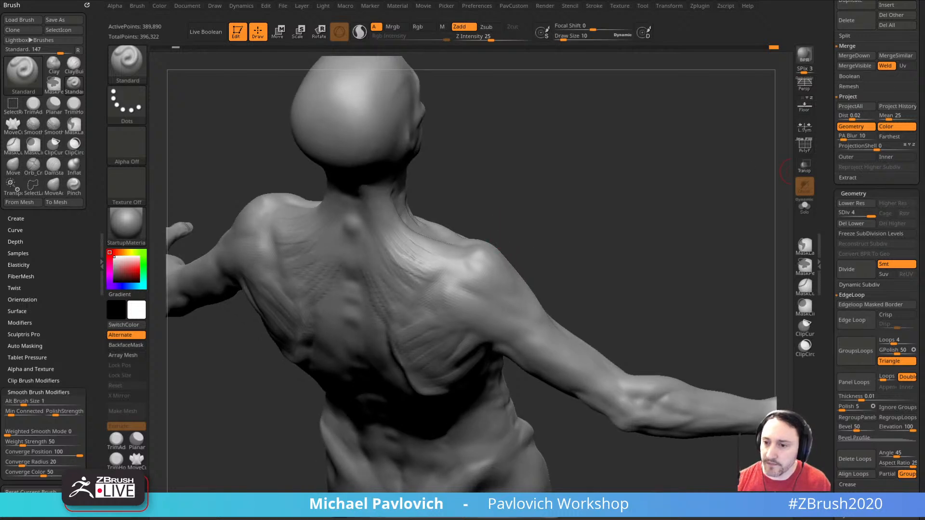
right_click_drag(506, 209, 420, 296)
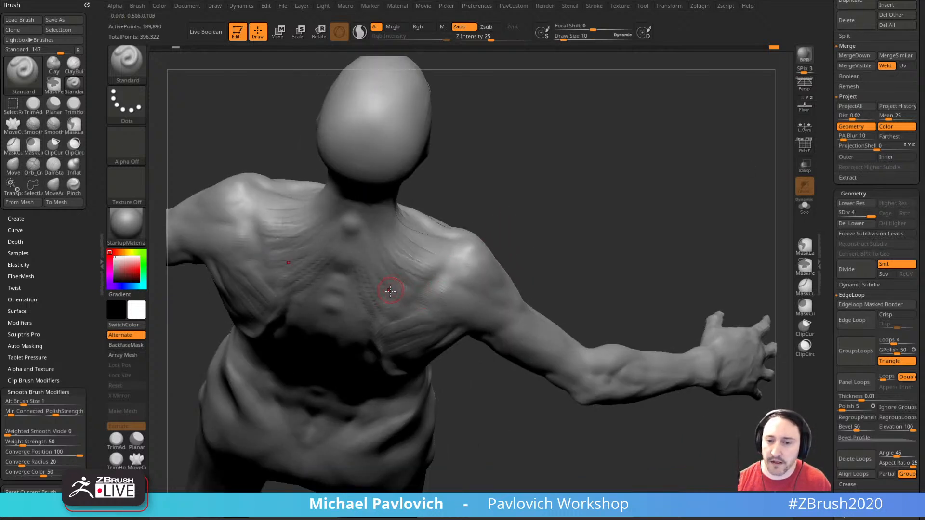
right_click_drag(552, 244, 421, 274)
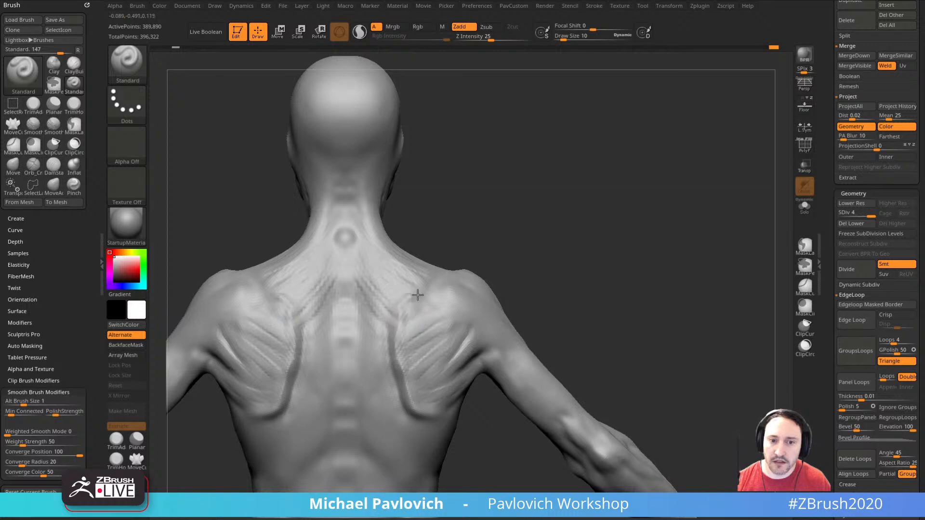
- Refine the tops of the shoulders and outer collarbones with the Standard brush at draw size 10, smoothing the forms
right_click_drag(481, 223, 428, 275)
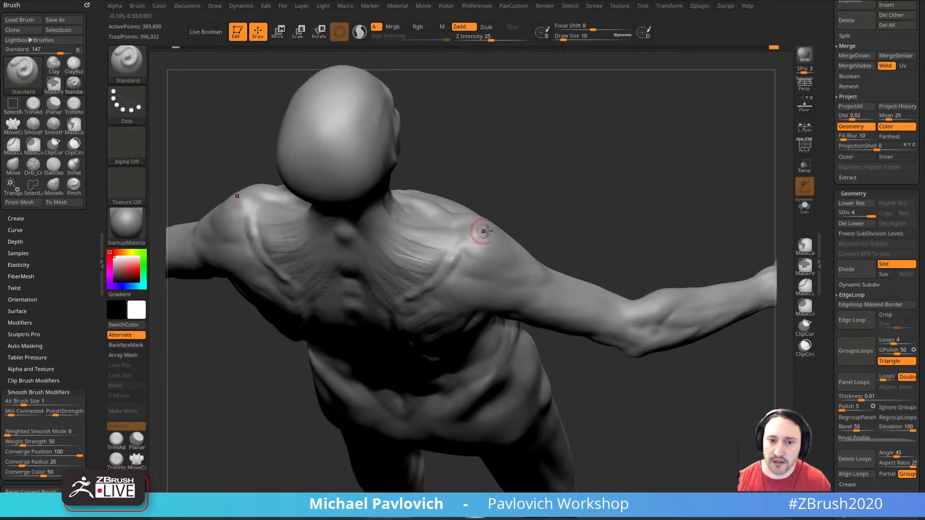
mouse_move(479, 233)
right_mouse_down()
mouse_move(573, 177)
mouse_move(475, 305)
mouse_move(331, 324)
mouse_move(419, 352)
mouse_move(342, 349)
mouse_move(423, 378)
mouse_move(552, 317)
mouse_move(347, 259)
mouse_move(357, 316)
mouse_move(419, 316)
right_mouse_up()
right_click_drag(355, 312, 341, 281)
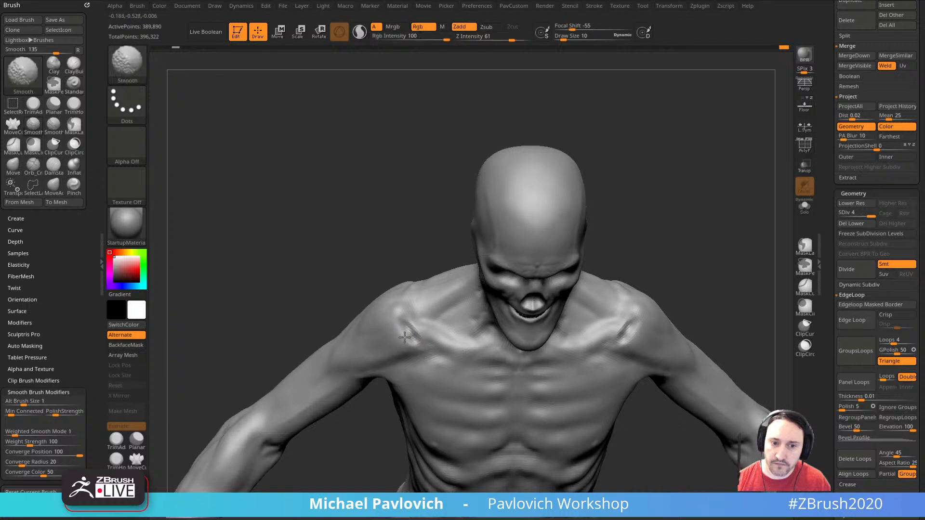
- Rough in the pectoral muscle fibres beside the breastbone with the ClayBuildup brush at draw sizes 21 to 24
key("b")
key("c")
key("b")
mouse_move(340, 268)
right_mouse_down()
mouse_move(384, 326)
mouse_move(537, 415)
mouse_move(486, 314)
mouse_move(583, 258)
mouse_move(610, 318)
mouse_move(572, 255)
mouse_move(562, 262)
mouse_move(599, 161)
mouse_move(665, 210)
mouse_move(561, 296)
mouse_move(628, 230)
mouse_move(613, 200)
right_mouse_up()
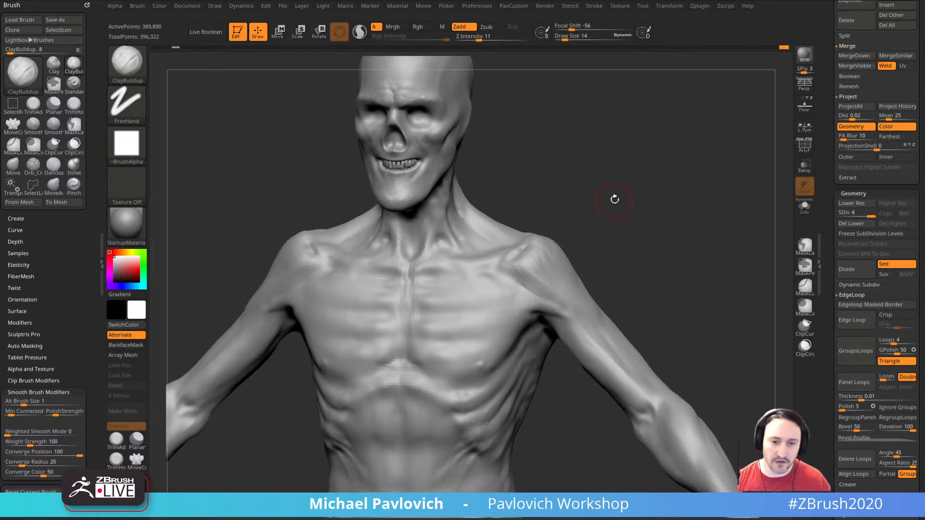
key("]")
right_click_drag(440, 310, 517, 293)
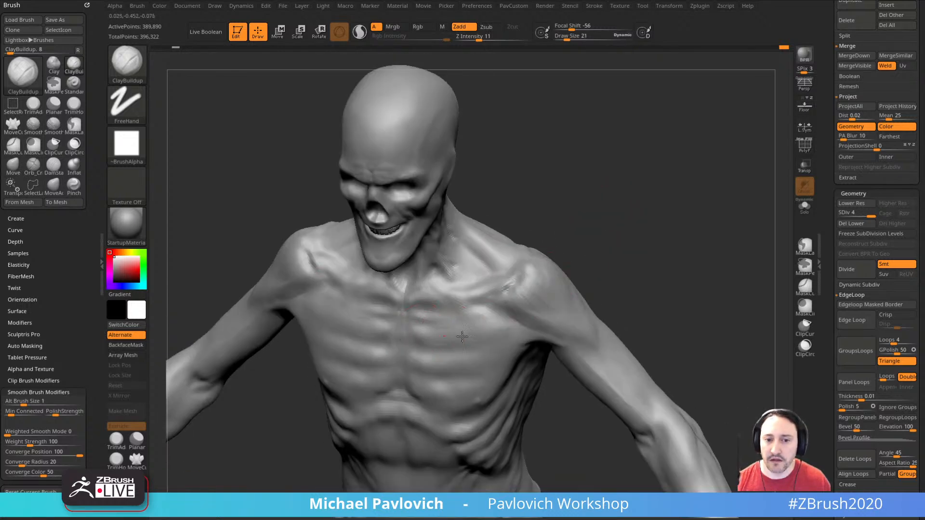
mouse_move(614, 275)
right_mouse_down()
mouse_move(638, 289)
mouse_move(446, 320)
right_mouse_up()
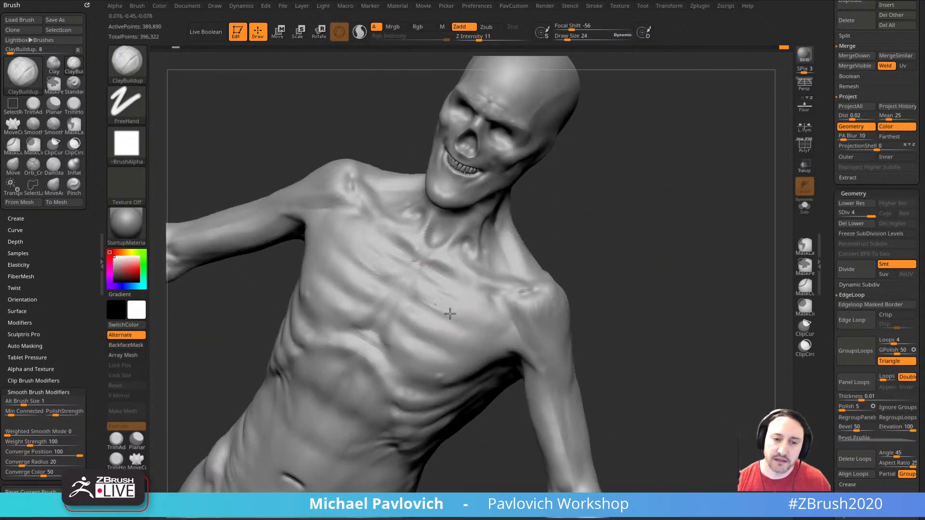
- Build up finer fibres fanning across the pectorals toward the armpits with ClayBuildup at draw size 15
mouse_move(574, 269)
right_mouse_down()
mouse_move(443, 293)
mouse_move(636, 238)
mouse_move(615, 254)
mouse_move(406, 304)
mouse_move(589, 258)
right_mouse_up()
mouse_move(509, 326)
right_mouse_down()
mouse_move(455, 370)
mouse_move(609, 230)
mouse_move(470, 288)
right_mouse_up()
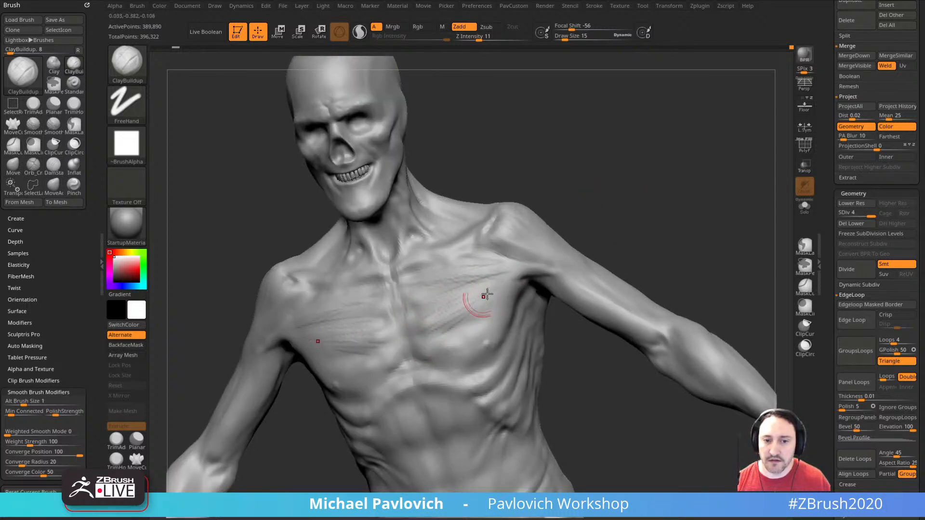
right_click_drag(541, 287, 466, 359)
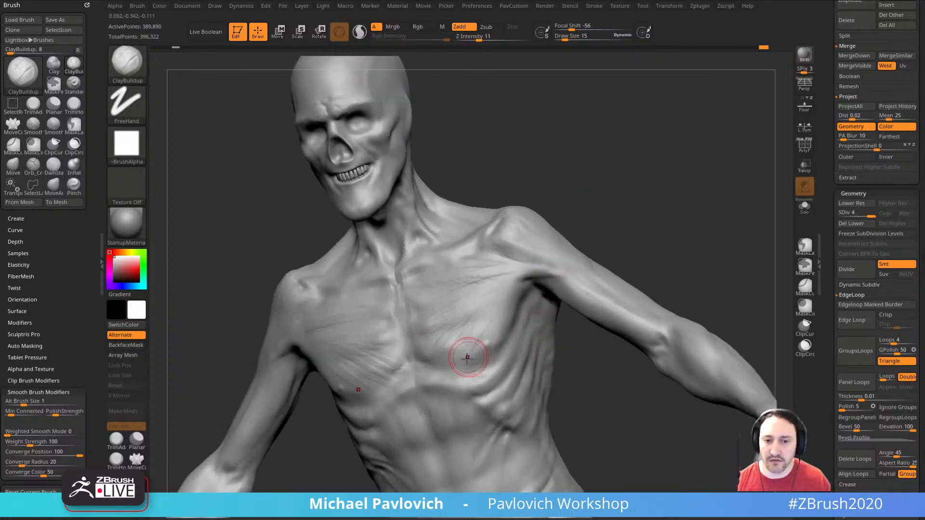
right_click_drag(621, 204, 509, 295)
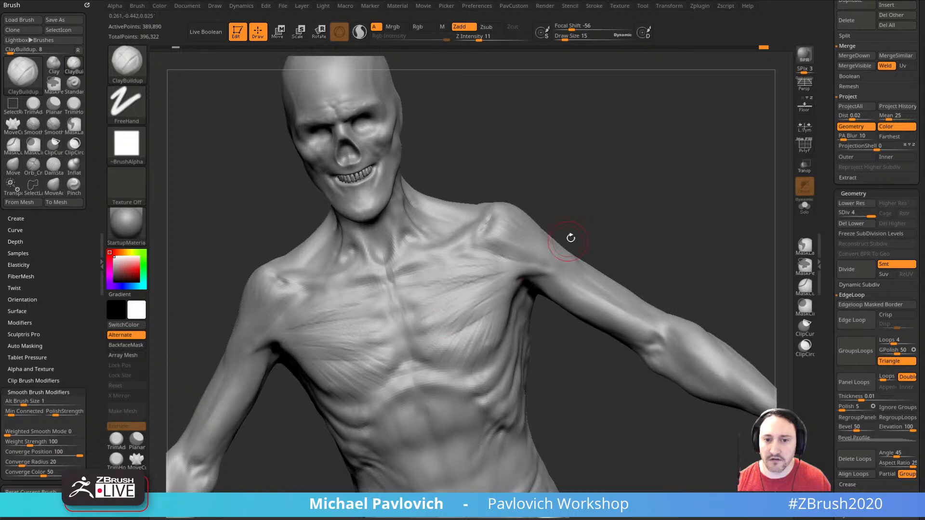
right_click_drag(571, 238, 509, 272)
mouse_move(420, 276)
right_mouse_down()
mouse_move(600, 180)
mouse_move(439, 288)
right_mouse_up()
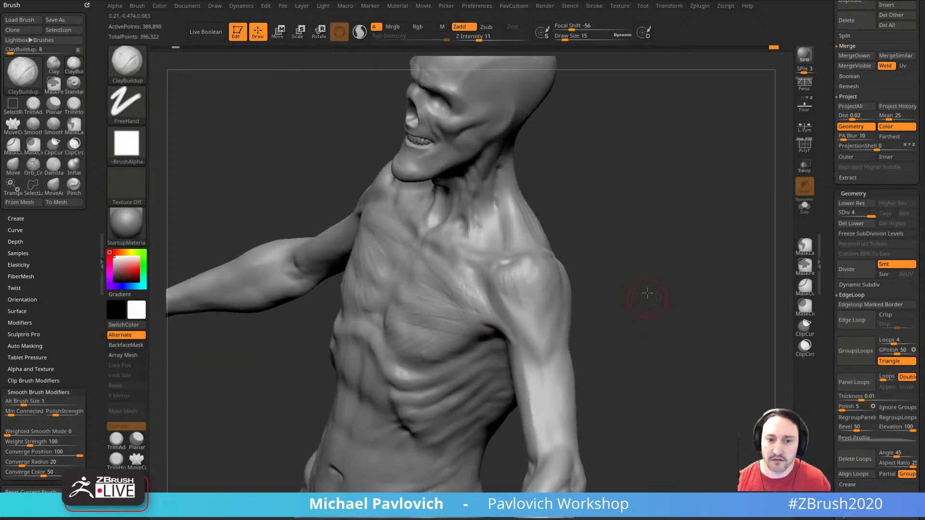
- Soften the new pectoral fibres and their transition to the front of the shoulders with the Smooth brush
mouse_move(647, 293)
right_mouse_down()
mouse_move(663, 267)
mouse_move(467, 285)
right_mouse_up()
key("shift")
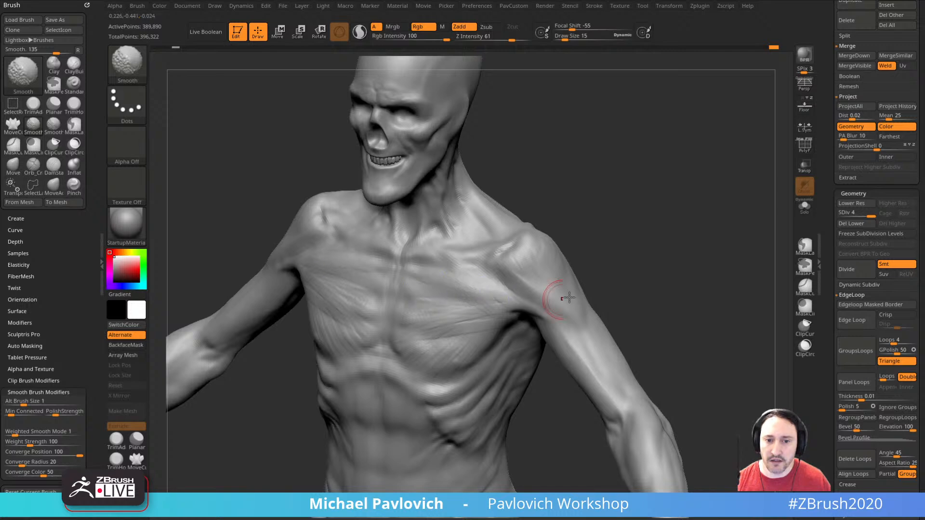
mouse_move(607, 289)
right_mouse_down()
mouse_move(677, 264)
mouse_move(670, 303)
right_mouse_up()
left_click_drag(436, 324, 422, 332, "shift")
mouse_move(549, 345)
right_mouse_down()
mouse_move(477, 348)
mouse_move(481, 332)
mouse_move(592, 248)
mouse_move(638, 248)
right_mouse_up()
mouse_move(479, 323)
right_mouse_down()
mouse_move(661, 245)
mouse_move(640, 231)
mouse_move(650, 251)
right_mouse_up()
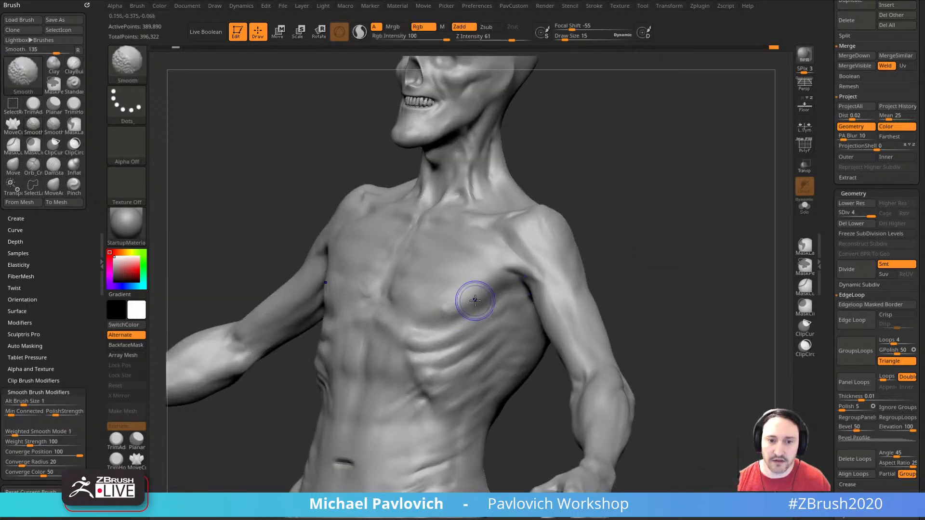
- Carve the crease behind the armpit between rear shoulder and upper arm with the DamStandard brush at draw size 15
mouse_move(619, 238)
left_mouse_down()
mouse_move(650, 258)
mouse_move(660, 217)
mouse_move(704, 182)
mouse_move(550, 244)
mouse_move(667, 192)
mouse_move(693, 225)
mouse_move(675, 201)
mouse_move(652, 232)
mouse_move(670, 192)
mouse_move(632, 201)
left_mouse_up()
key("b")
key("d")
key("s")
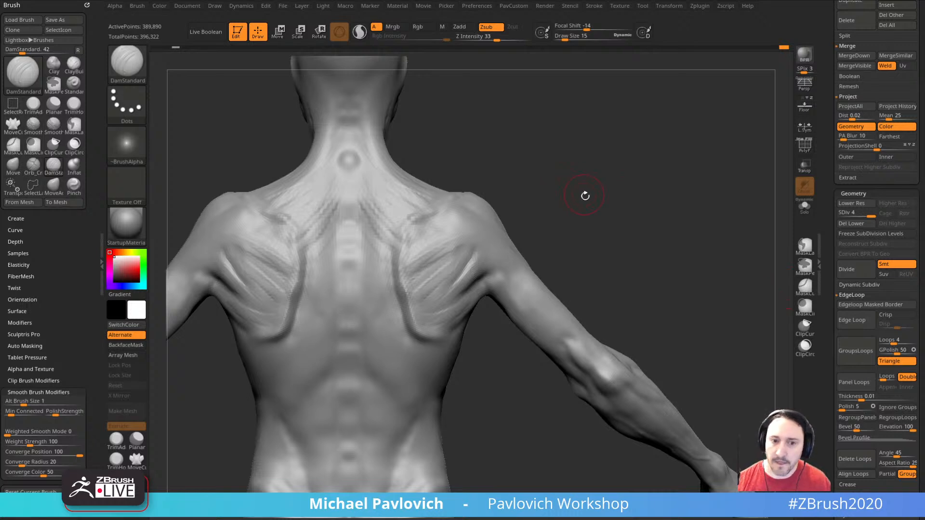
mouse_move(585, 195)
left_mouse_down()
mouse_move(613, 207)
mouse_move(580, 188)
mouse_move(467, 287)
left_mouse_up()
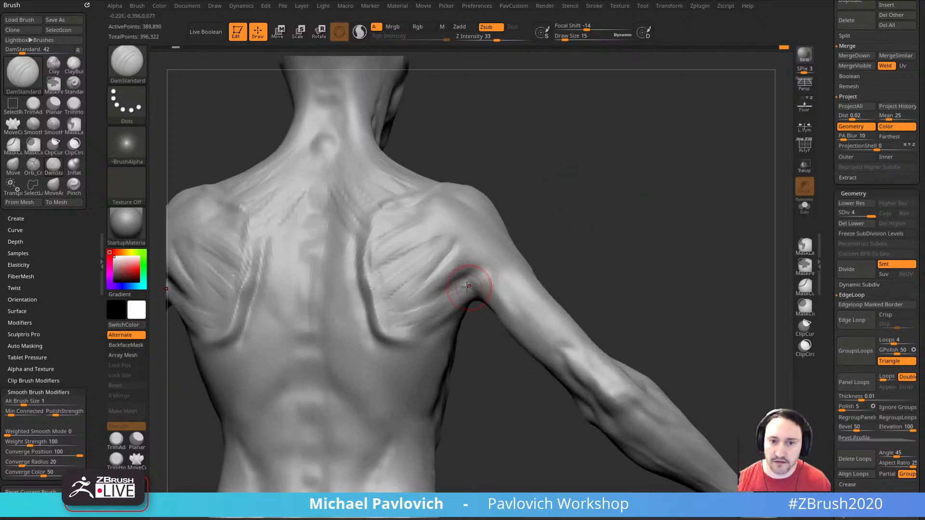
mouse_move(571, 255)
left_mouse_down()
mouse_move(582, 259)
mouse_move(462, 273)
left_mouse_up()
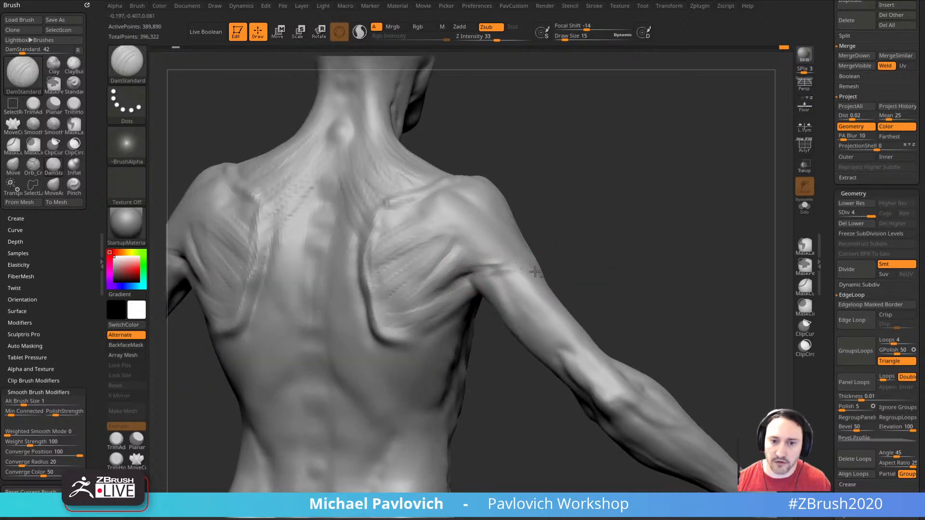
mouse_move(560, 262)
left_mouse_down()
mouse_move(665, 241)
mouse_move(459, 275)
left_mouse_up()
left_click_drag(555, 276, 531, 244)
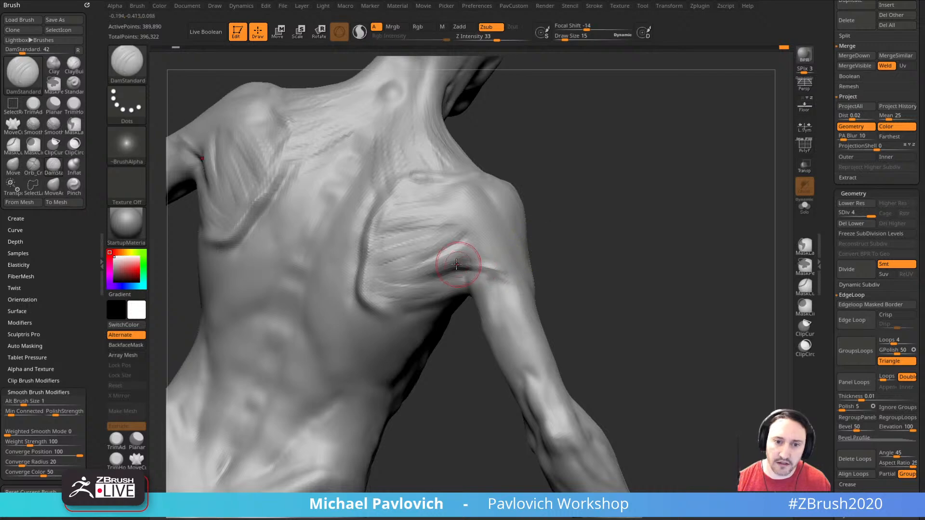
mouse_move(572, 273)
left_mouse_down()
mouse_move(607, 264)
mouse_move(575, 211)
mouse_move(605, 224)
mouse_move(466, 258)
left_mouse_up()
- Fill out the rear shoulder muscle above the armpit crease with the Clay brush at draw size 15
key("b")
key("c")
key("l")
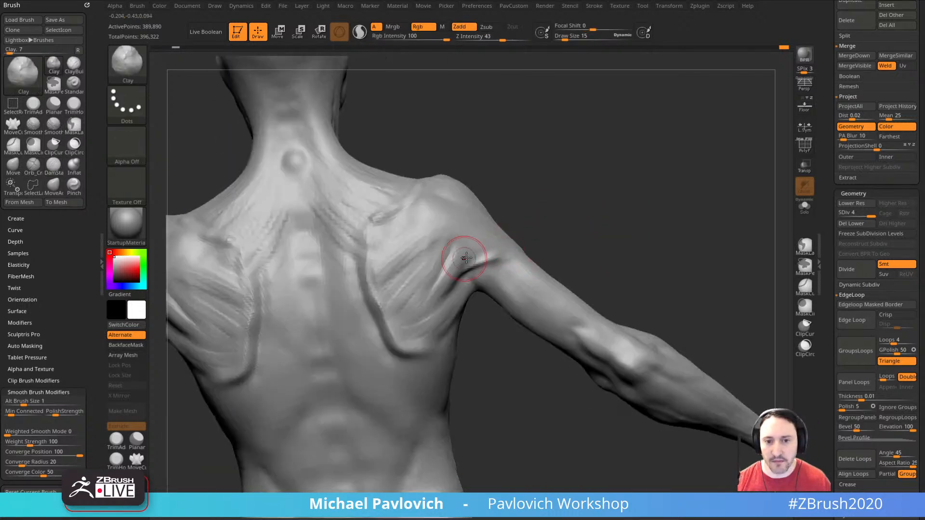
mouse_move(567, 235)
left_mouse_down()
mouse_move(589, 205)
mouse_move(467, 268)
left_mouse_up()
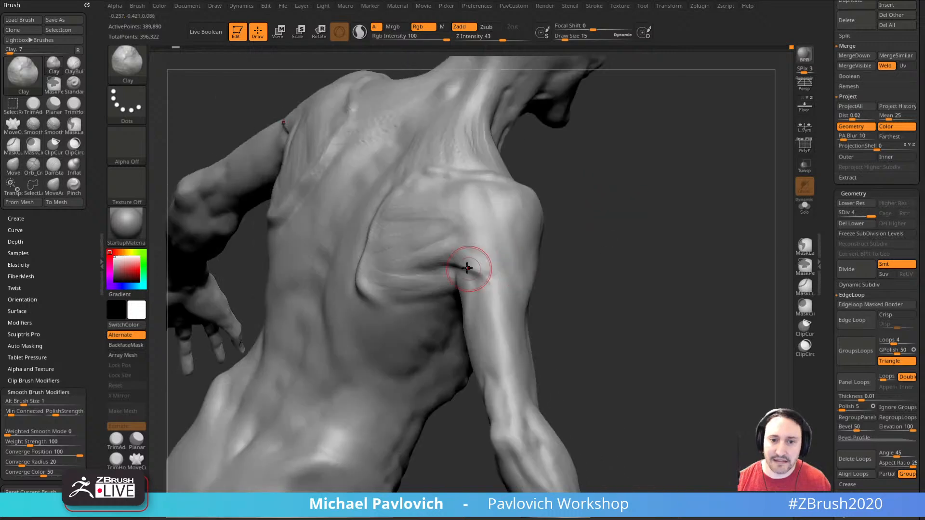
mouse_move(547, 299)
left_mouse_down()
mouse_move(559, 271)
mouse_move(470, 269)
left_mouse_up()
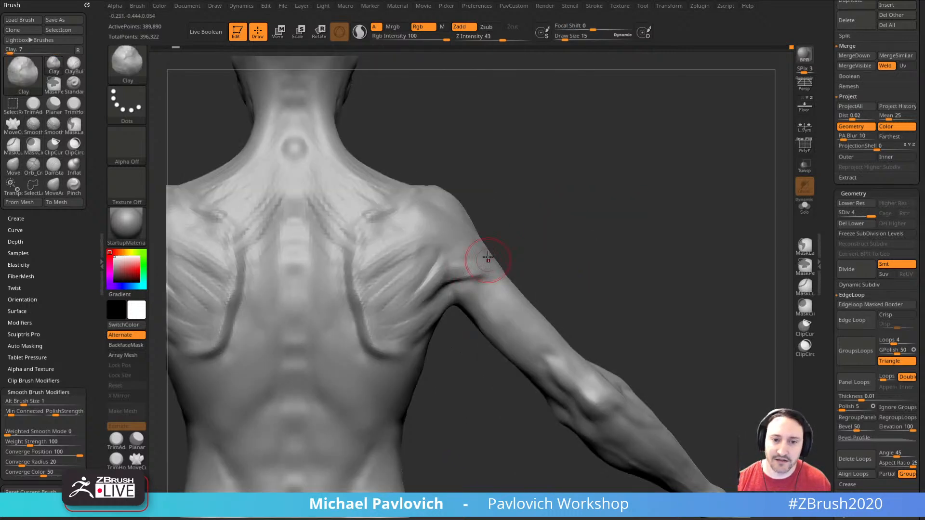
mouse_move(556, 219)
left_mouse_down()
mouse_move(563, 240)
mouse_move(599, 211)
mouse_move(634, 248)
mouse_move(514, 268)
left_mouse_up()
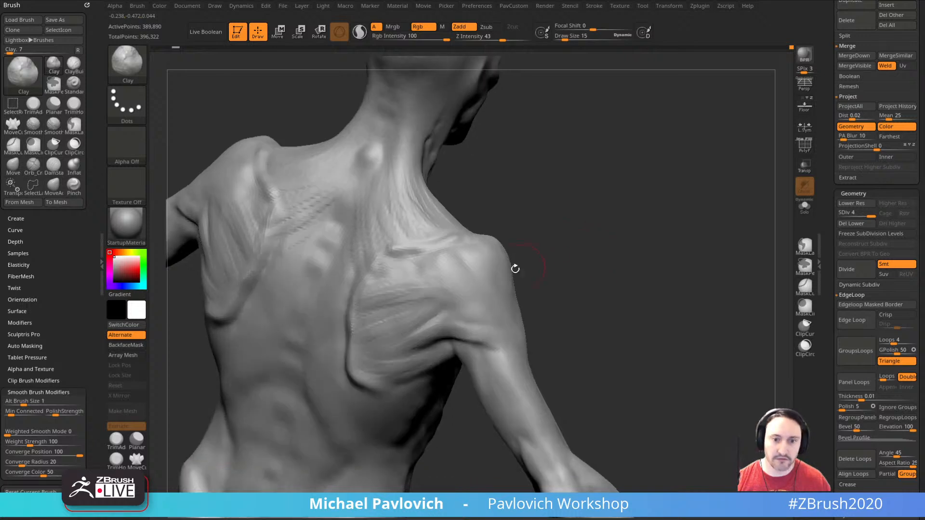
- Add muscle fibres across the rear shoulders with the ClayBuildup brush at draw sizes 12 and 10
key("b")
key("c")
key("b")
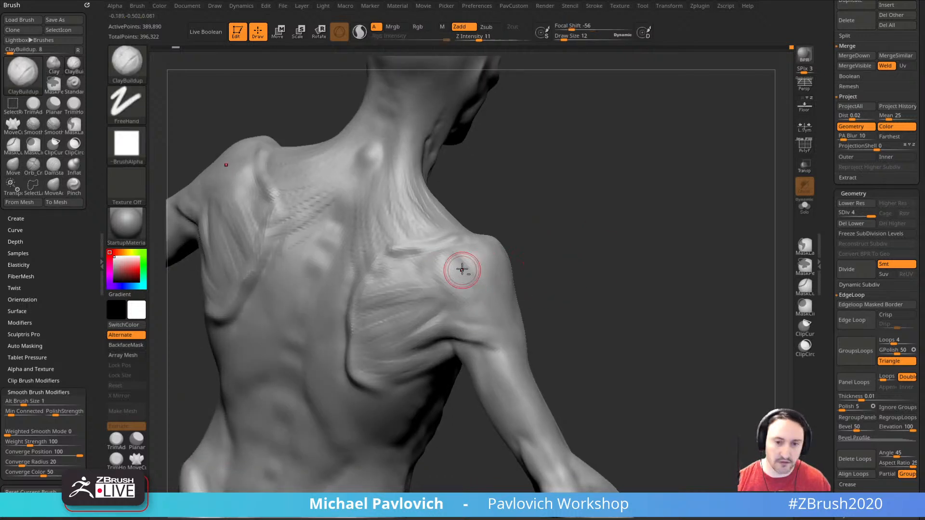
mouse_move(574, 292)
left_mouse_down()
mouse_move(587, 285)
mouse_move(551, 250)
mouse_move(533, 284)
mouse_move(569, 236)
left_mouse_up()
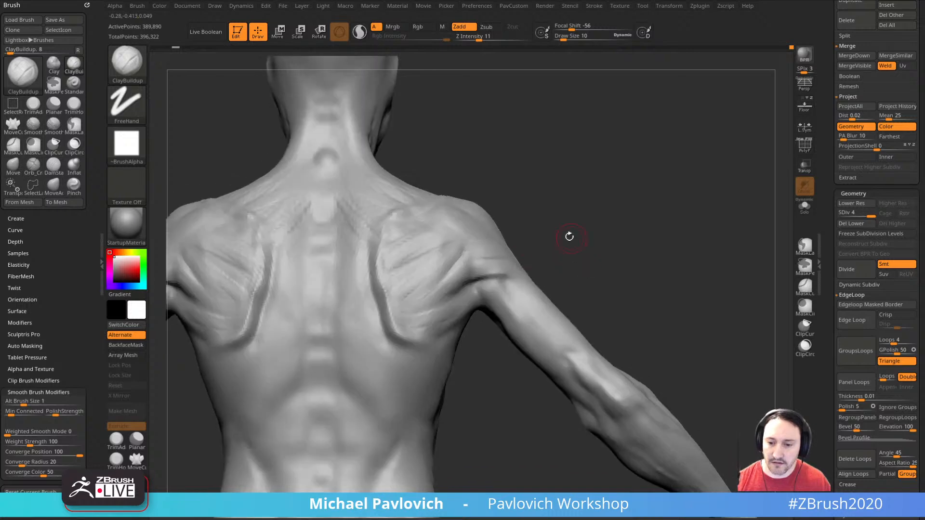
- Build up lengthwise muscle fibres along the back of the upper arms with ClayBuildup at draw size 15
left_click_drag(529, 332, 495, 283)
left_click_drag(596, 257, 501, 286)
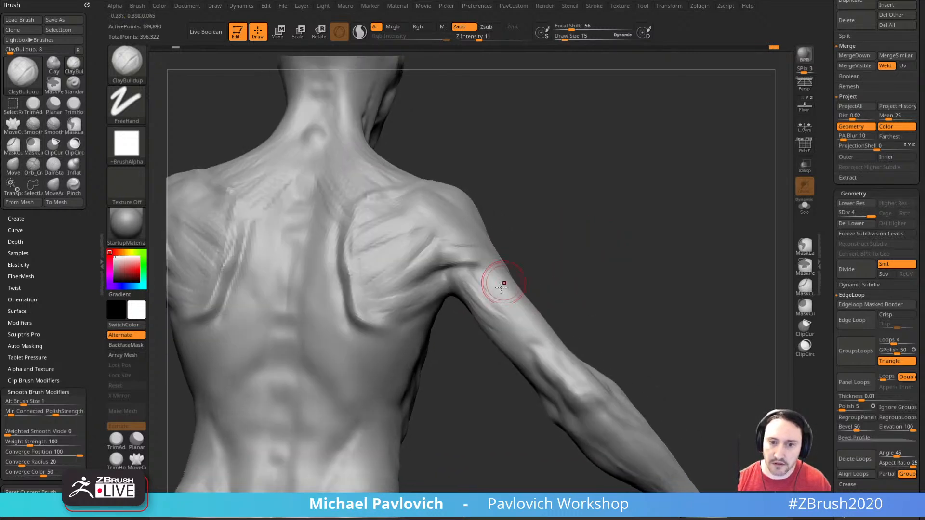
left_click_drag(500, 320, 525, 312)
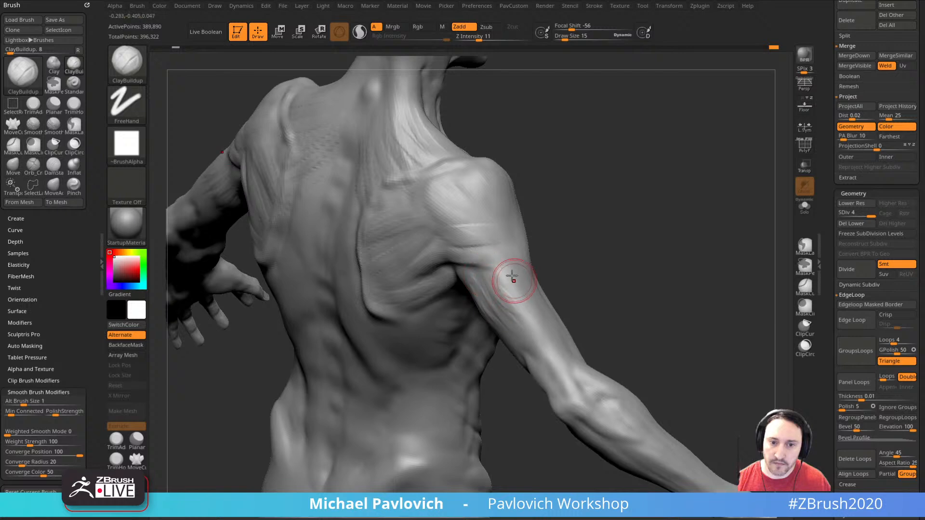
mouse_move(512, 276)
left_mouse_down()
mouse_move(649, 230)
mouse_move(506, 276)
mouse_move(611, 192)
mouse_move(619, 196)
mouse_move(504, 204)
mouse_move(516, 191)
left_mouse_up()
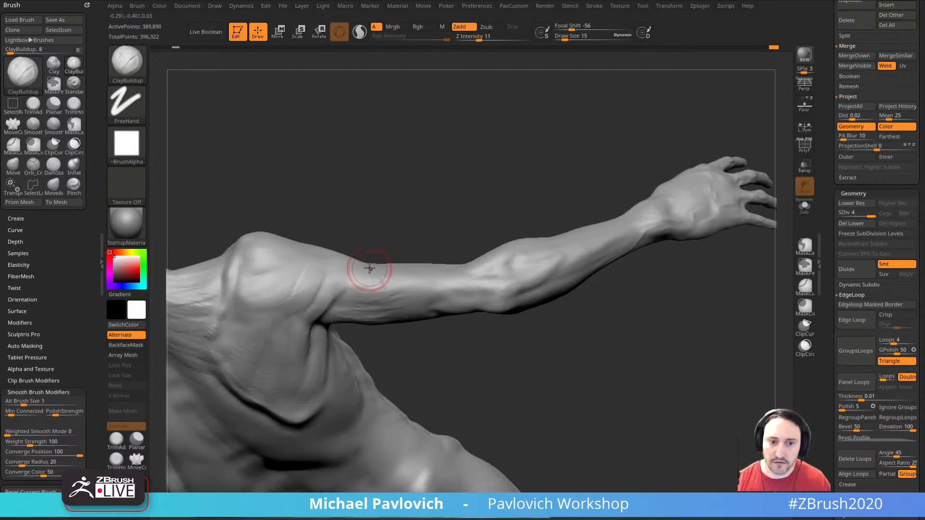
left_click_drag(390, 255, 416, 294)
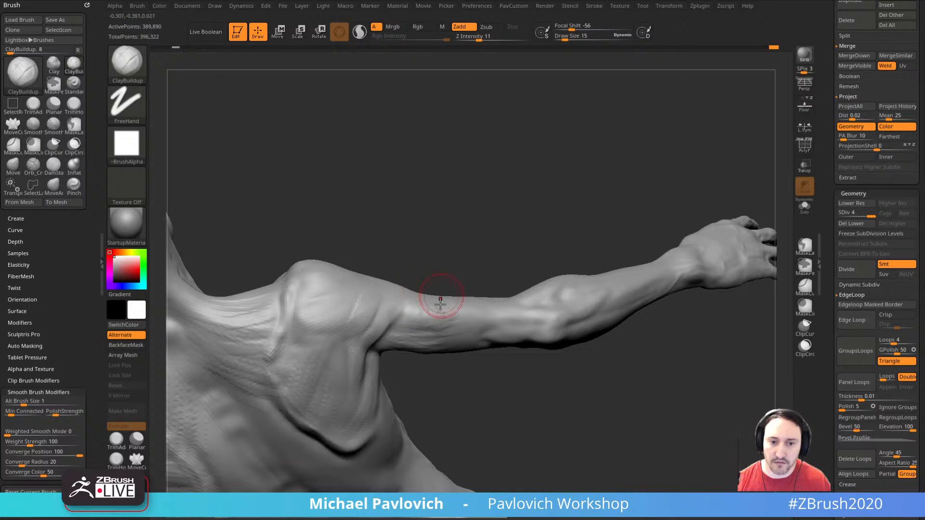
mouse_move(467, 317)
left_mouse_down()
mouse_move(461, 310)
mouse_move(491, 318)
mouse_move(472, 345)
mouse_move(436, 310)
left_mouse_up()
- Add small skin wrinkles and strands to the back of the upper arms with ClayBuildup at draw size 12
left_click_drag(482, 356, 449, 319)
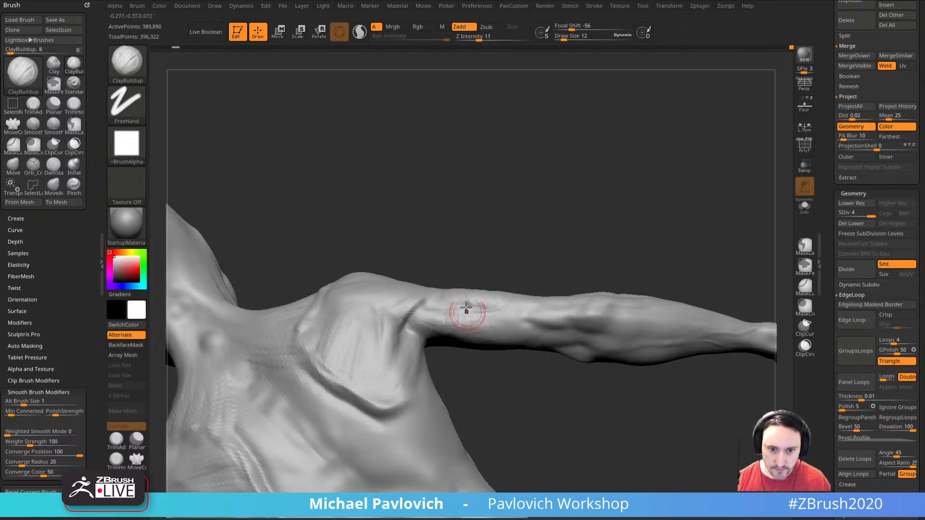
mouse_move(467, 308)
right_mouse_down()
mouse_move(485, 313)
mouse_move(480, 328)
mouse_move(466, 322)
right_mouse_up()
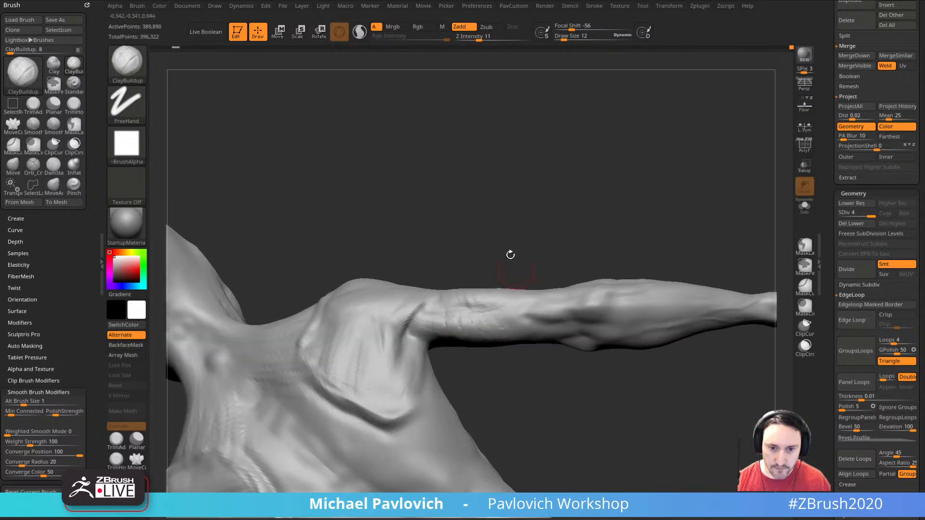
mouse_move(510, 254)
right_mouse_down()
mouse_move(434, 309)
mouse_move(537, 182)
mouse_move(431, 342)
mouse_move(485, 334)
mouse_move(558, 291)
mouse_move(568, 241)
mouse_move(386, 324)
mouse_move(554, 268)
mouse_move(520, 227)
mouse_move(528, 255)
mouse_move(541, 239)
right_mouse_up()
- Build up diagonal muscle fibres between the mid-spine and the inner edges of the shoulder blades with ClayBuildup at draw size 12
key("s")
left_click_drag(411, 293, 408, 294)
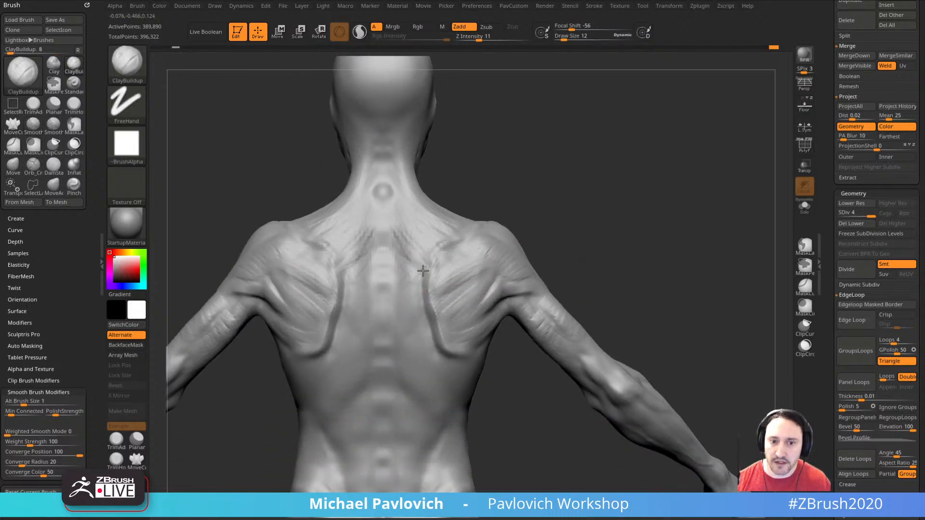
right_click_drag(414, 260, 435, 252)
left_click_drag(435, 252, 408, 293)
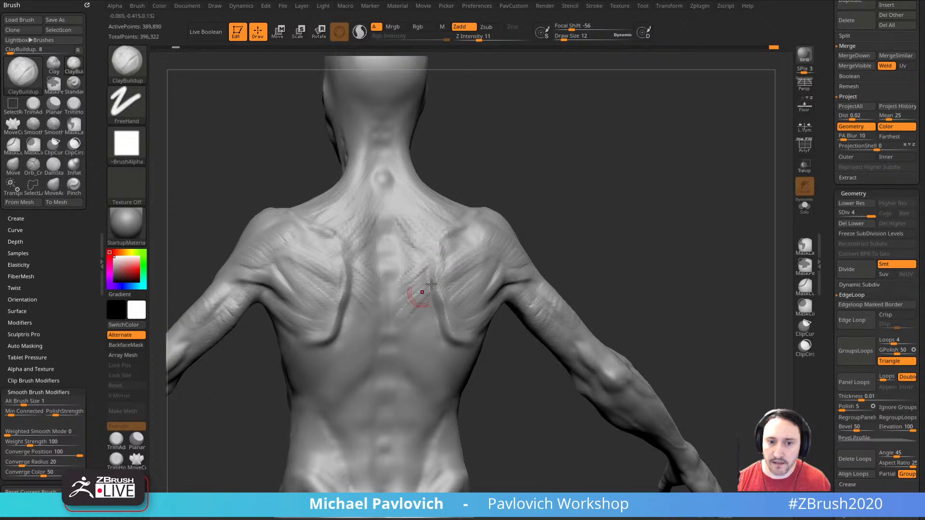
left_click_drag(576, 216, 595, 211, "shift")
left_click_drag(437, 279, 417, 303)
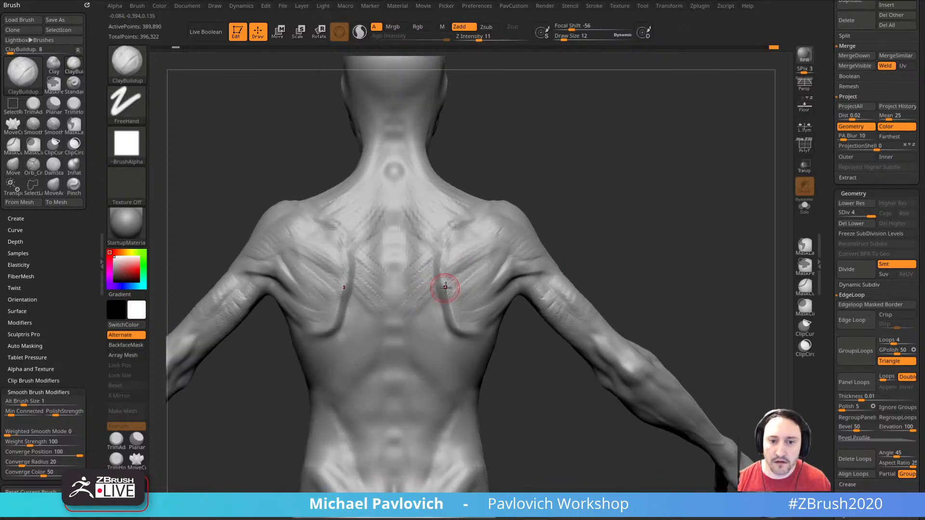
left_click_drag(572, 224, 566, 211, "alt")
left_click_drag(433, 278, 409, 302)
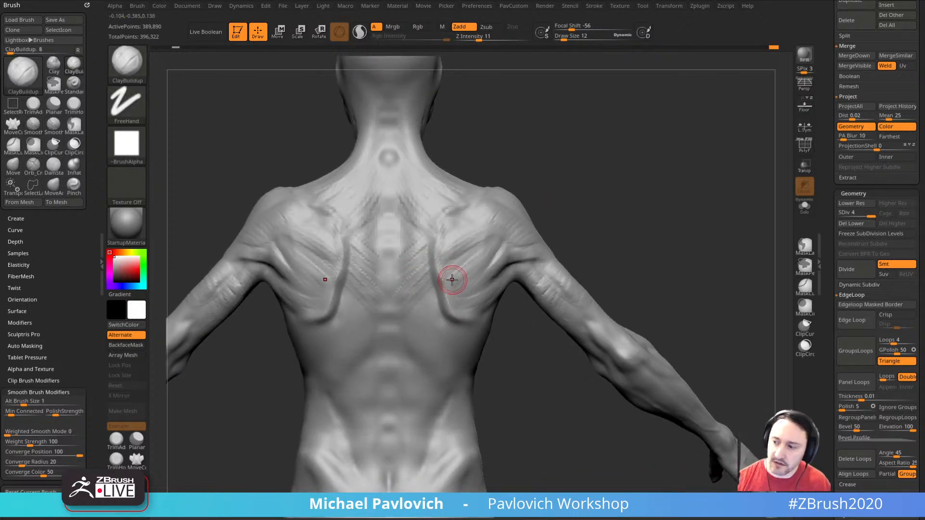
- Extend the lower trapezius with long diagonal strands running from the shoulder blades down to the mid-back spine
left_click_drag(399, 357, 395, 362)
mouse_move(438, 297)
left_mouse_down()
mouse_move(404, 355)
mouse_move(417, 309)
mouse_move(403, 345)
left_mouse_up()
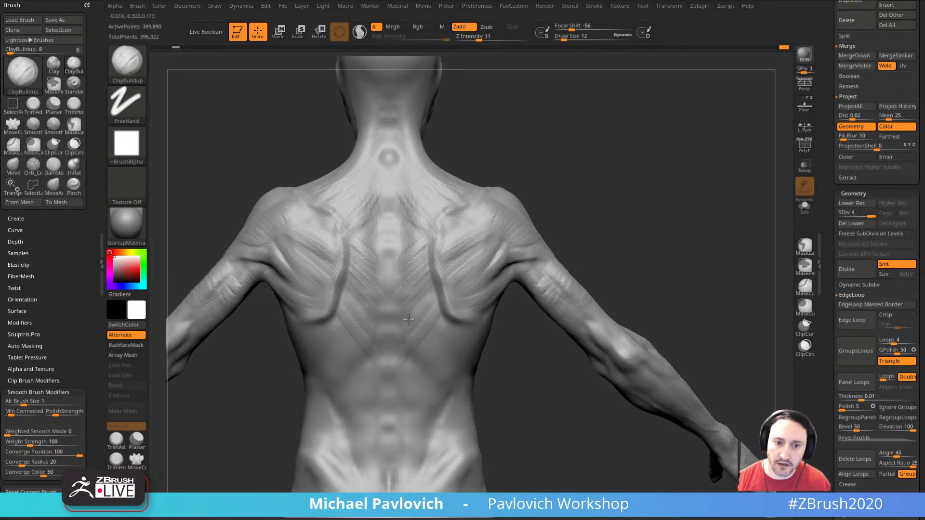
mouse_move(439, 312)
left_mouse_down()
mouse_move(417, 329)
mouse_move(441, 289)
left_mouse_up()
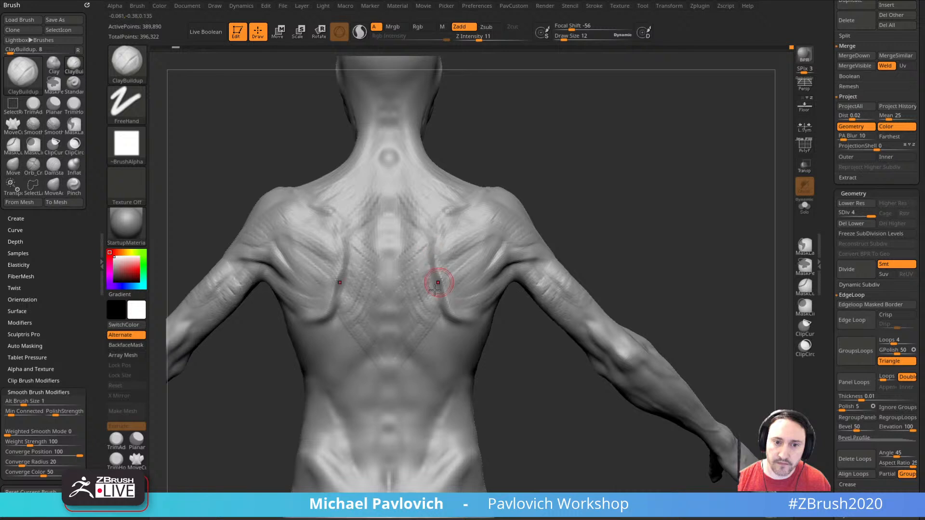
- Build up short diagonal muscle fibres across the lower ends of the shoulder blades with ClayBuildup at draw size 12
left_click_drag(522, 353, 503, 306)
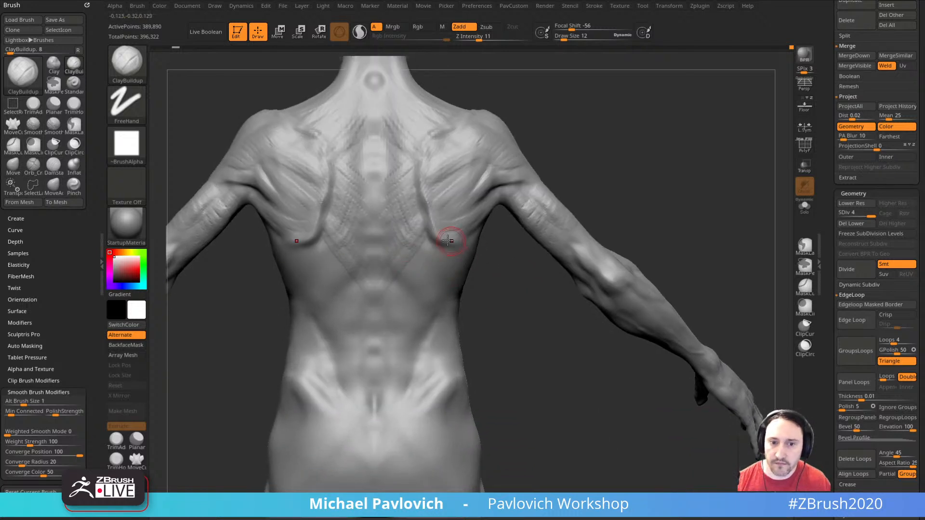
left_click_drag(437, 227, 458, 219)
mouse_move(486, 246)
left_mouse_down()
mouse_move(502, 271)
mouse_move(492, 277)
left_mouse_up()
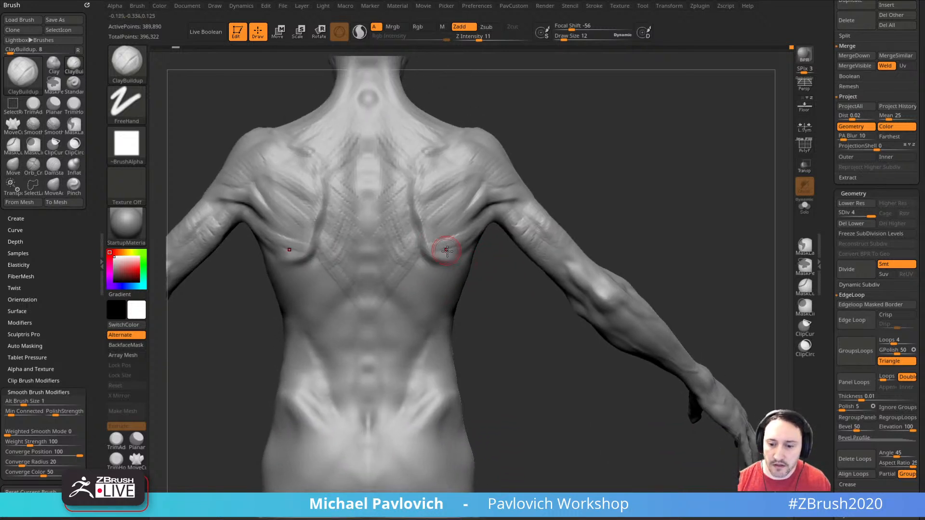
left_click_drag(446, 248, 464, 241)
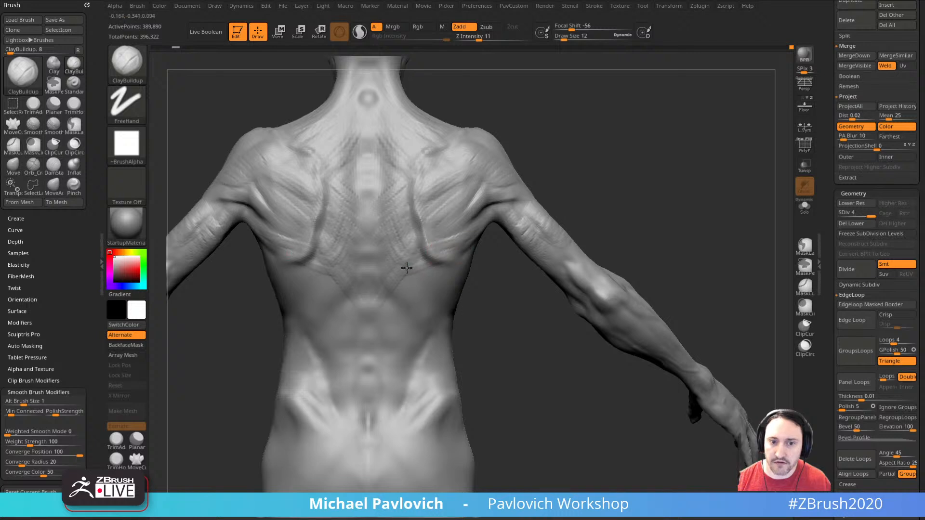
- Build up long diagonal latissimus fibres from below the shoulder blades across the flanks and toward the lower spine with ClayBuildup
left_click_drag(518, 266, 463, 261)
left_click_drag(533, 301, 469, 271)
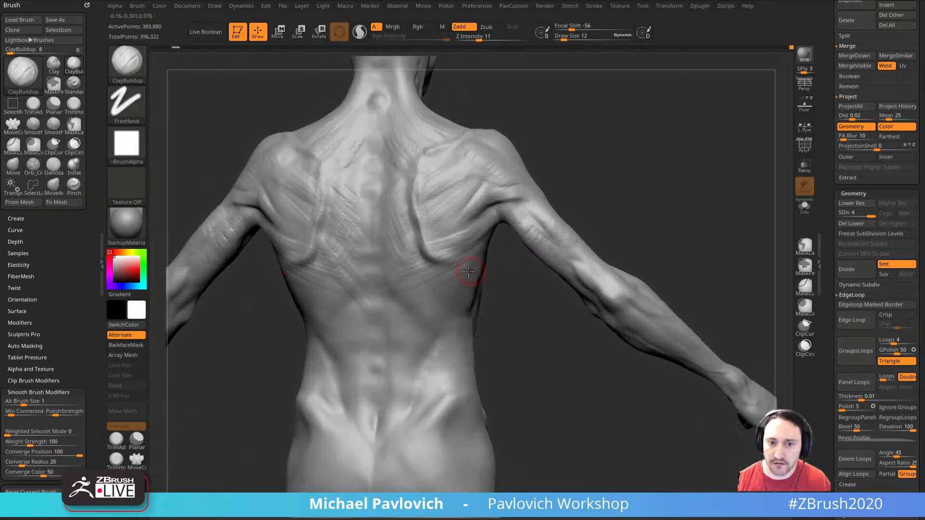
left_click_drag(520, 296, 443, 275)
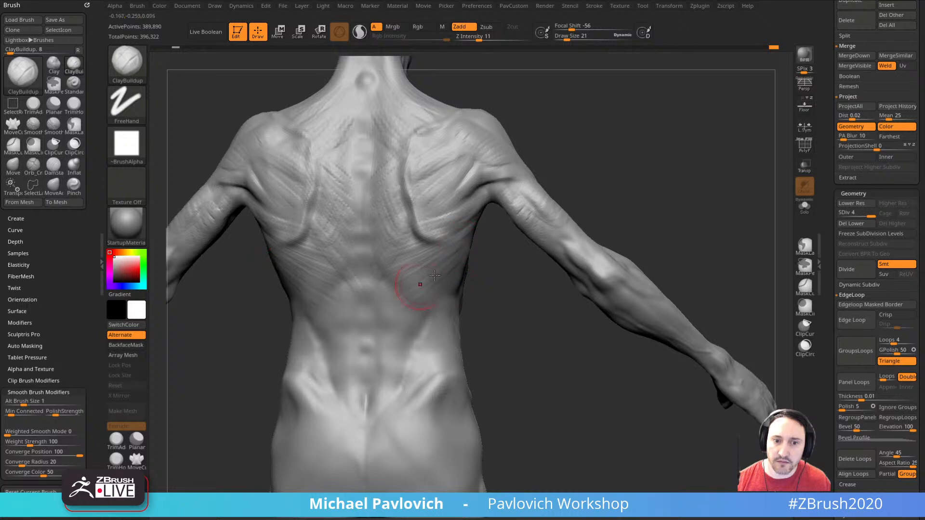
left_click_drag(471, 328, 502, 314, "shift")
key("bracketleft")
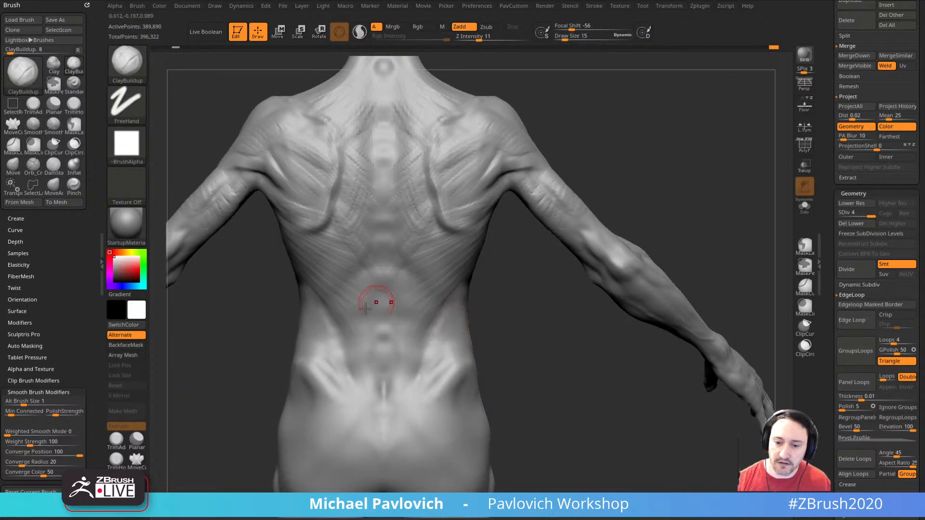
- Carve deeper creases on both sides of the lower spine above the pelvis with DamStandard at draw size 19
key("b")
key("d")
key("s")
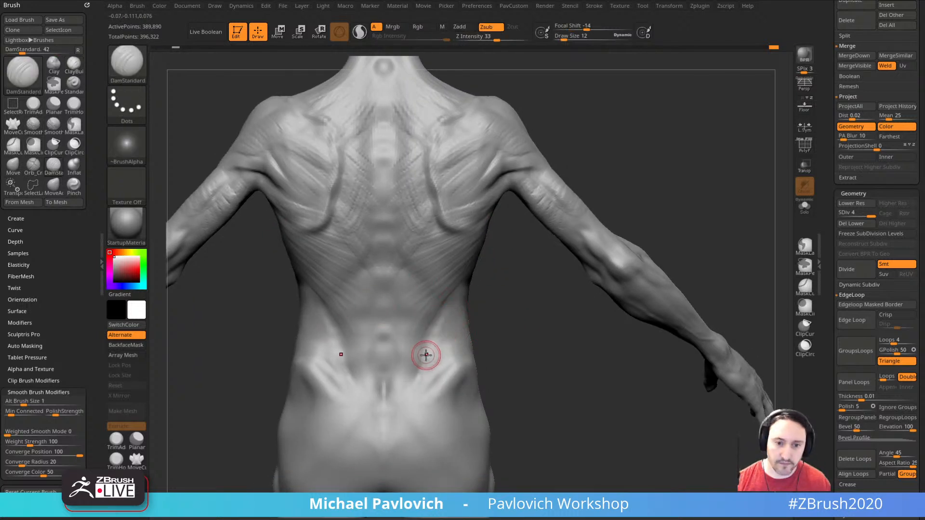
key("bracketright")
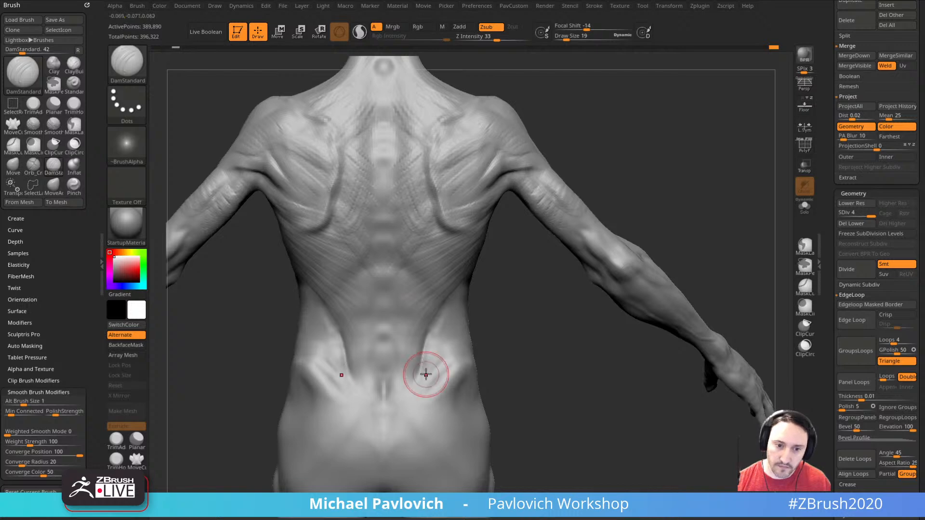
- Build up layered strands over the lower back and sacrum with ClayBuildup at draw size 15
mouse_move(475, 345)
left_mouse_down()
mouse_move(497, 334)
mouse_move(496, 351)
mouse_move(383, 382)
left_mouse_up()
key("b")
key("c")
key("b")
mouse_move(453, 361)
left_mouse_down()
mouse_move(514, 355)
mouse_move(595, 374)
mouse_move(402, 378)
left_mouse_up()
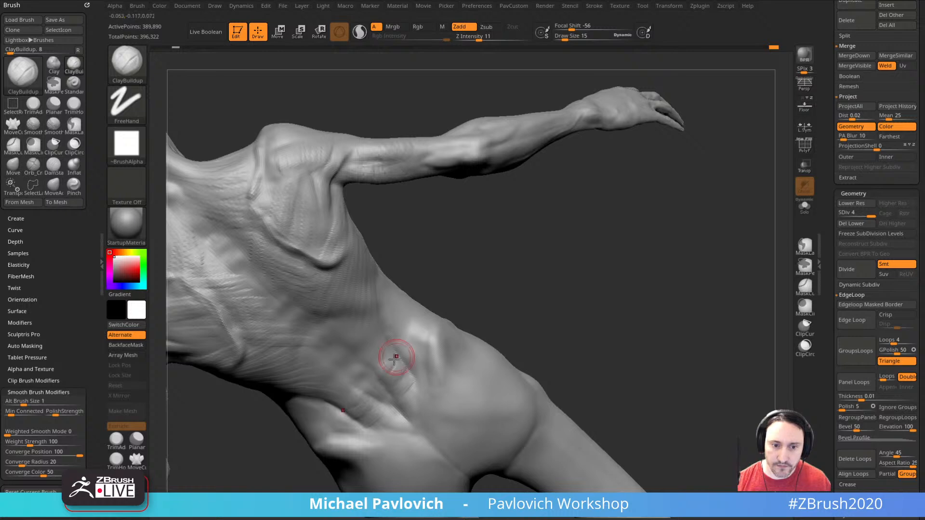
mouse_move(491, 320)
left_mouse_down()
mouse_move(479, 269)
mouse_move(605, 192)
mouse_move(597, 255)
mouse_move(479, 295)
mouse_move(450, 270)
left_mouse_up()
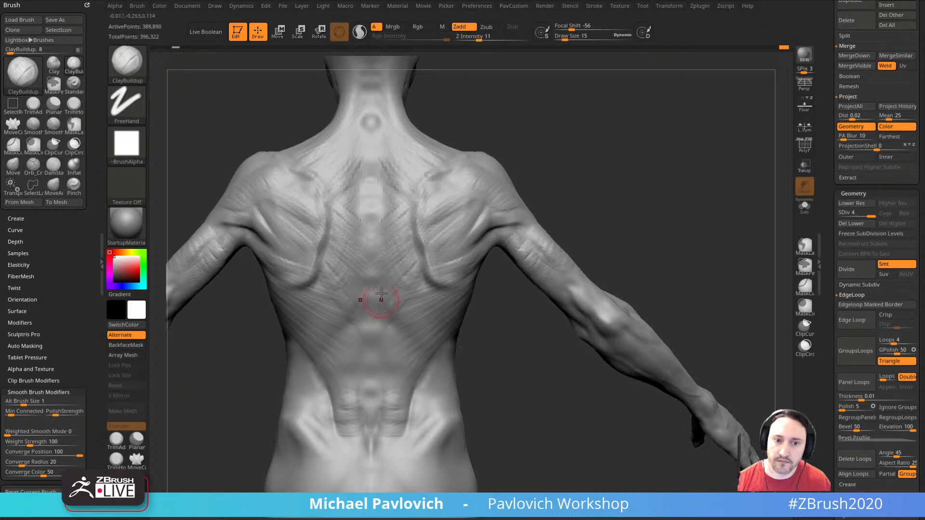
mouse_move(455, 213)
right_mouse_down("ctrl")
mouse_move(409, 281)
mouse_move(434, 207)
right_mouse_up("ctrl")
mouse_move(403, 248)
right_mouse_down()
mouse_move(567, 195)
mouse_move(566, 206)
right_mouse_up()
right_click_drag(418, 277, 539, 184)
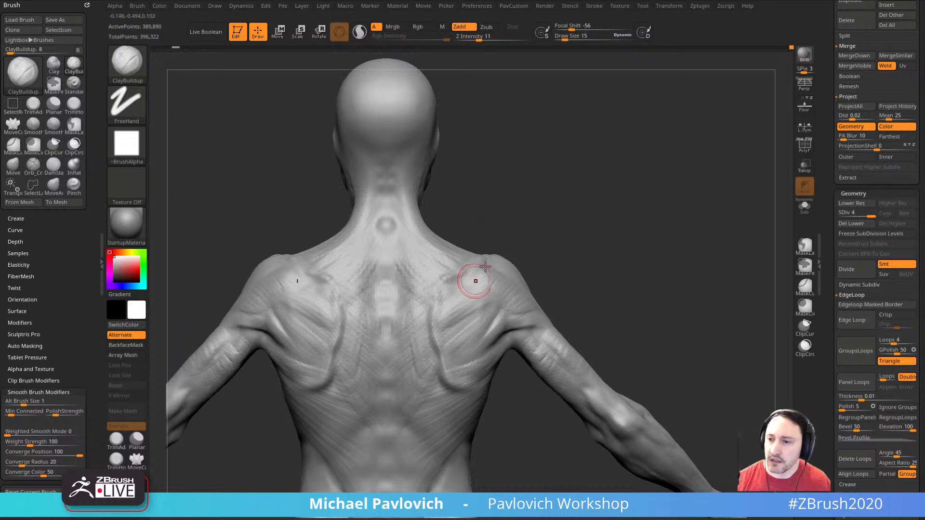
mouse_move(450, 285)
right_mouse_down()
mouse_move(525, 231)
mouse_move(570, 236)
mouse_move(624, 258)
mouse_move(612, 192)
mouse_move(580, 217)
mouse_move(607, 209)
mouse_move(617, 219)
mouse_move(642, 137)
mouse_move(623, 249)
mouse_move(641, 250)
mouse_move(615, 244)
mouse_move(645, 223)
right_mouse_up()
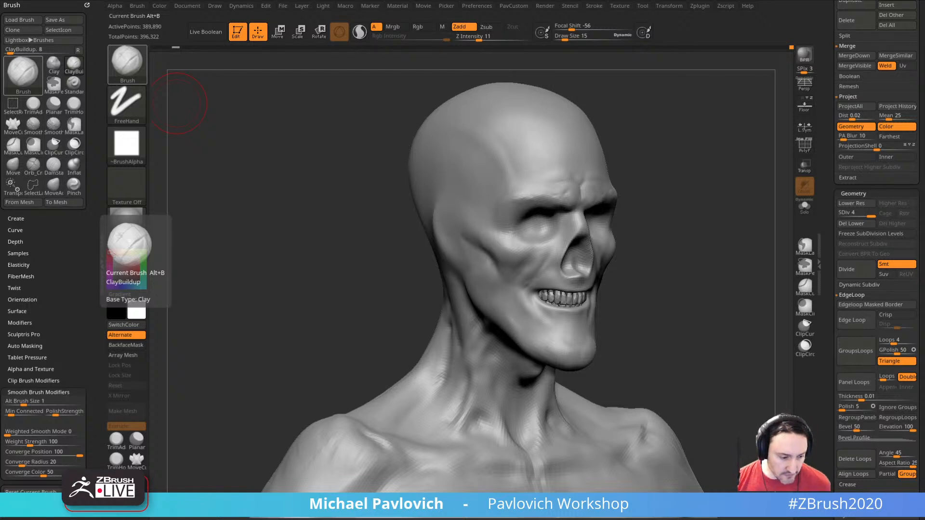
- Switch to the web browser and look through the tutorial projects in the ArtStation portfolio
key("alt+Tab")
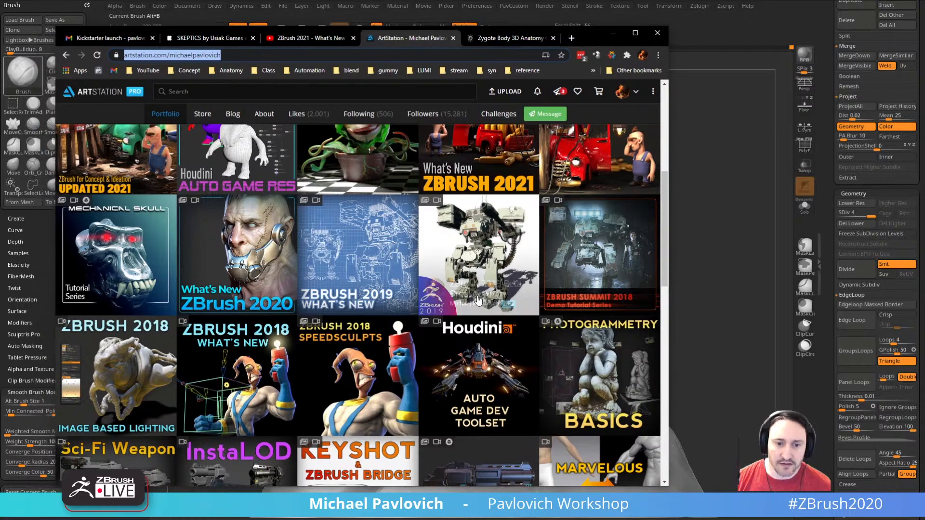
scroll(315, 277, "down", 10)
scroll(315, 276, "down", 4)
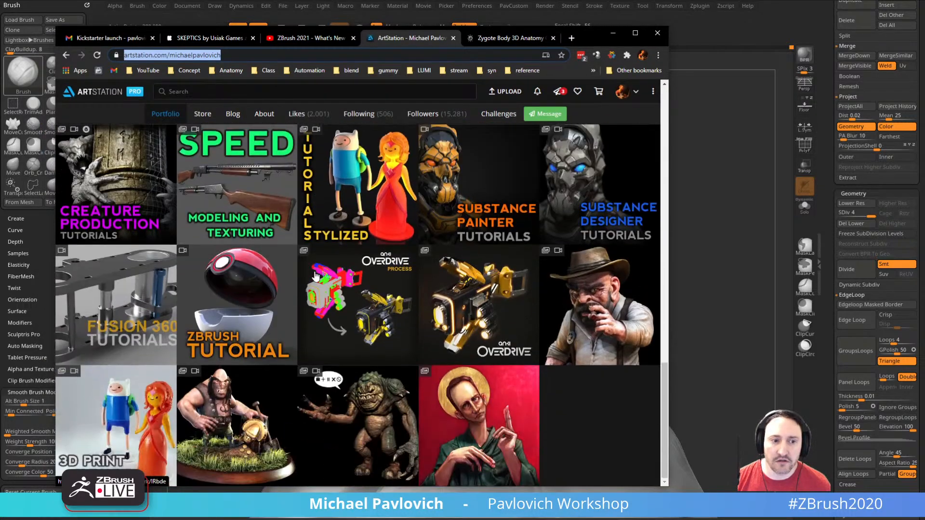
scroll(314, 276, "up", 10)
scroll(315, 276, "up", 5)
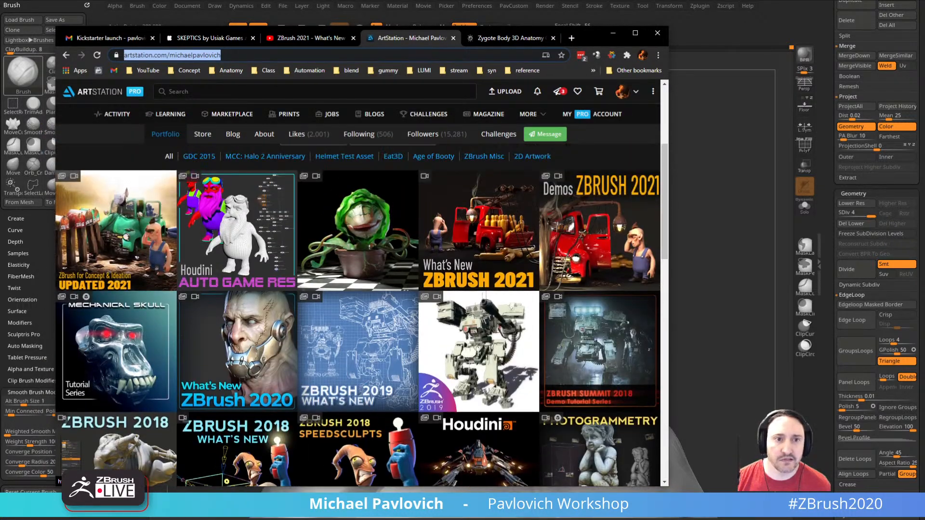
- Return to the YouTube channel's playlists page, browse the tutorial and livestream playlists, and select the page address
left_click(318, 38)
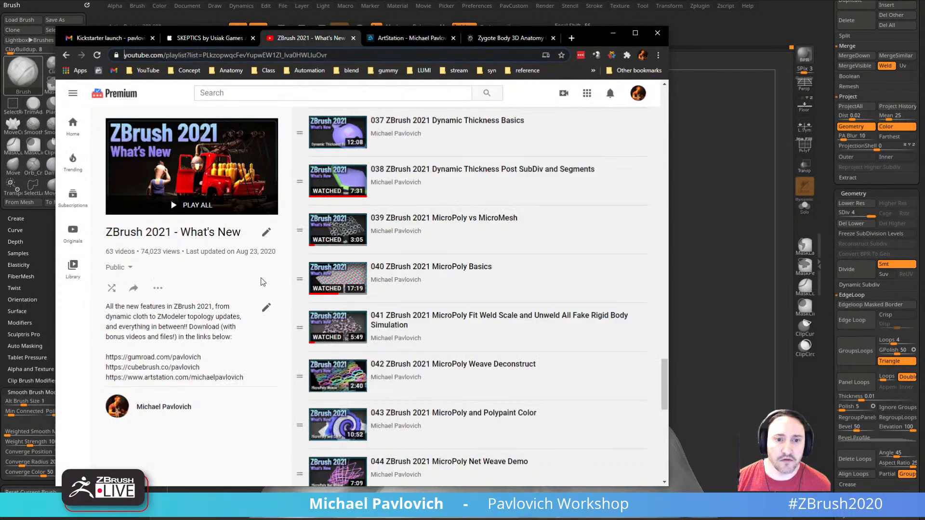
left_click(67, 55)
scroll(268, 382, "down", 10)
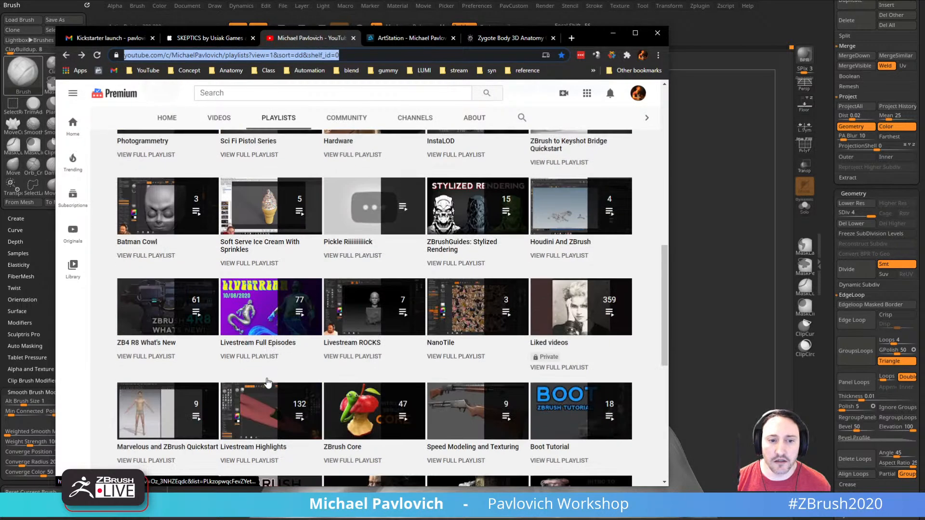
scroll(269, 382, "down", 6)
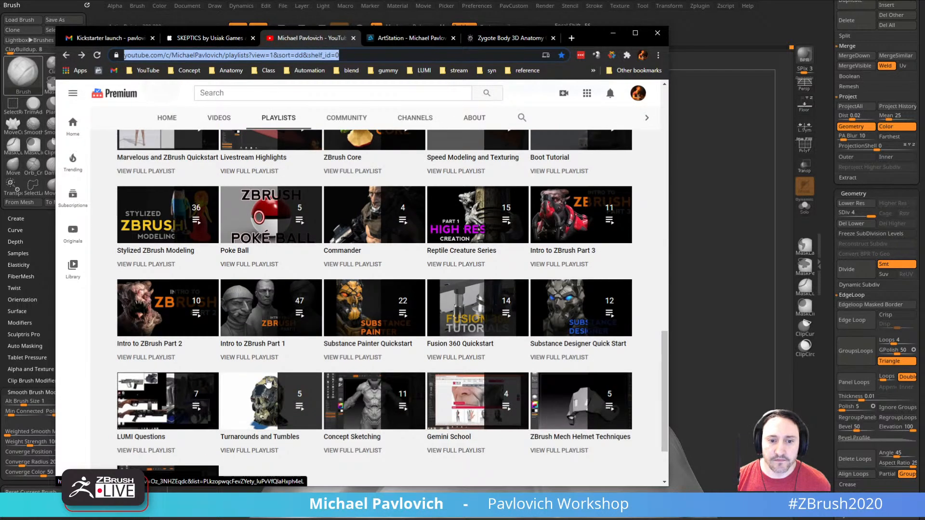
scroll(269, 382, "up", 3)
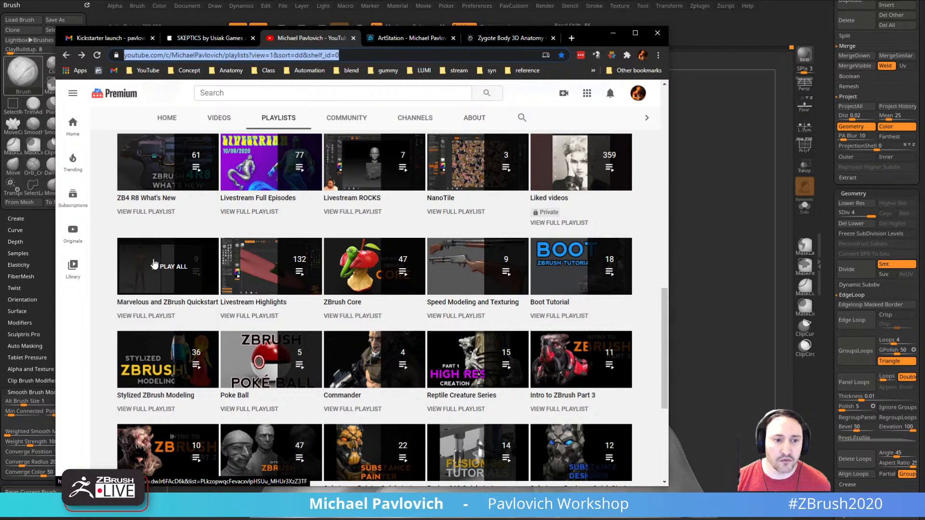
left_click(354, 54)
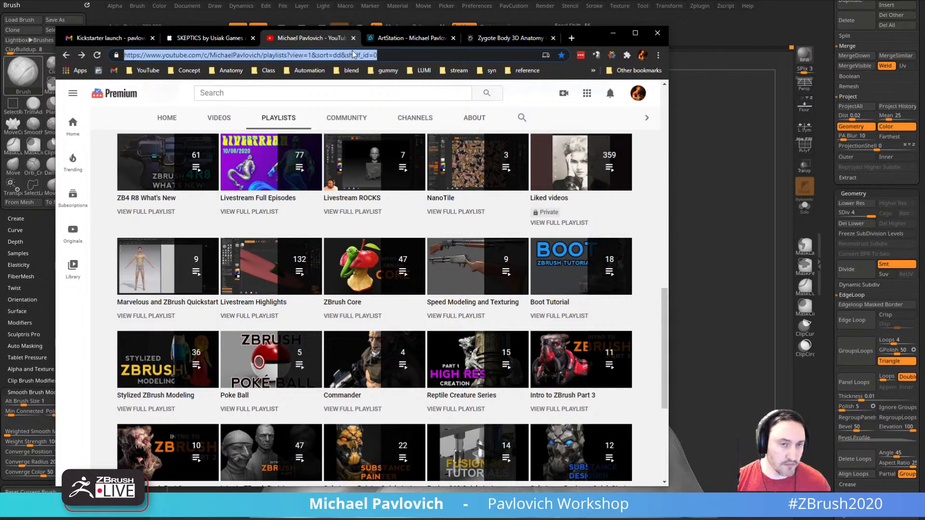
- Move the browser window aside and minimize it to return to the sculpt in ZBrush
key("alt+Tab")
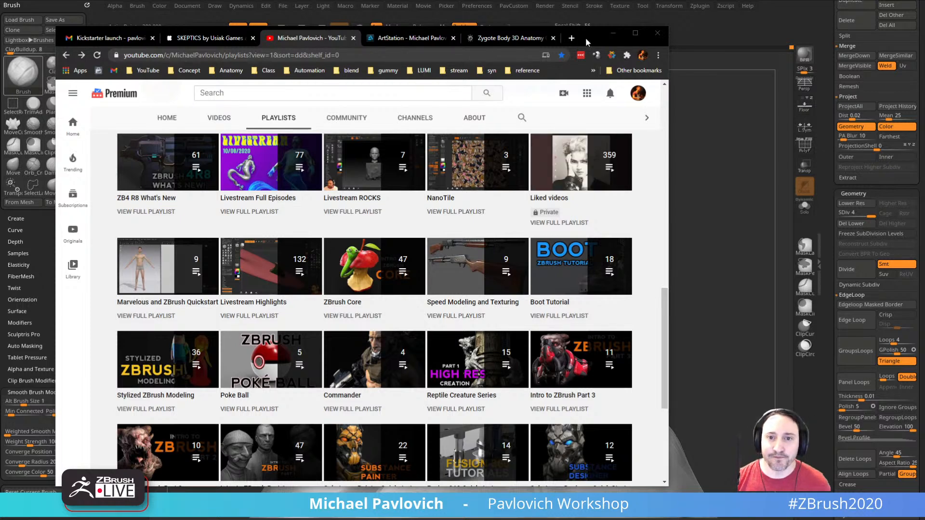
mouse_move(586, 37)
left_mouse_down()
mouse_move(600, 67)
mouse_move(613, 41)
mouse_move(681, 65)
left_mouse_up()
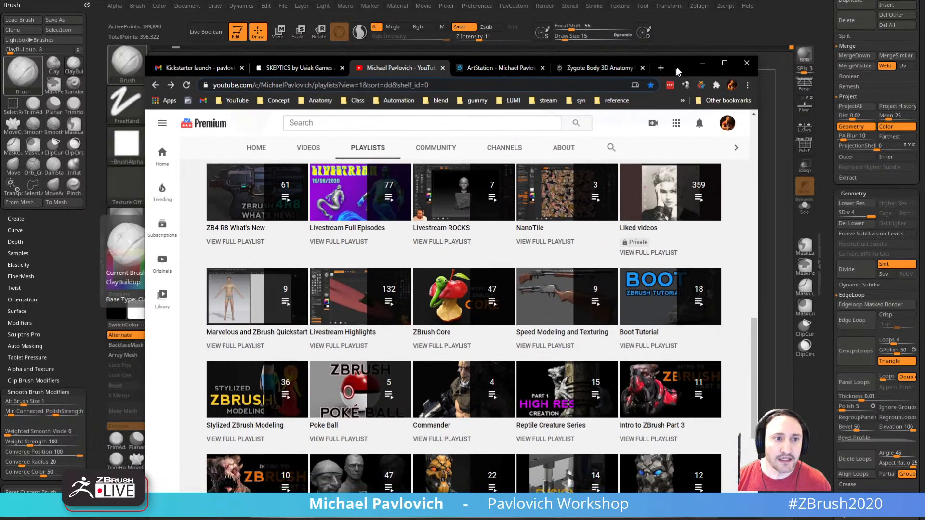
left_click(709, 59)
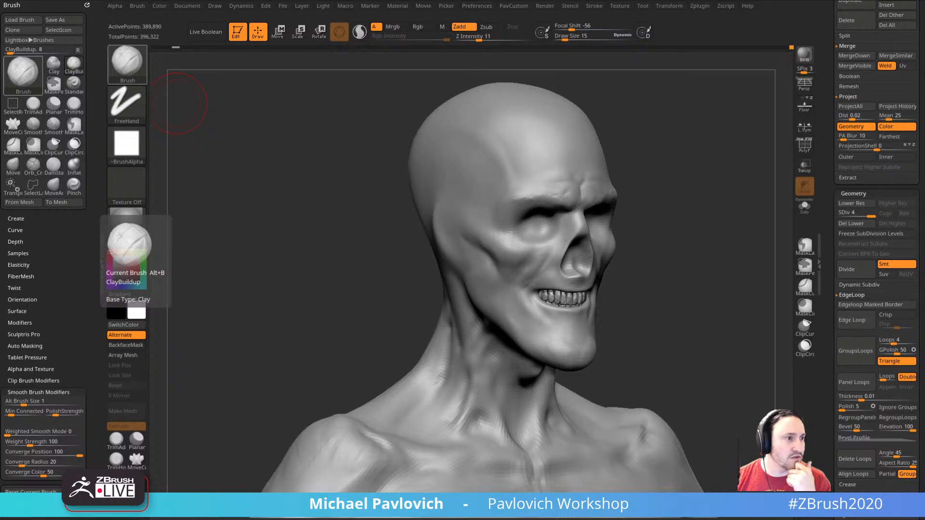
- Collapse the Scale Master section and look through the list of available plugins
left_click(700, 6)
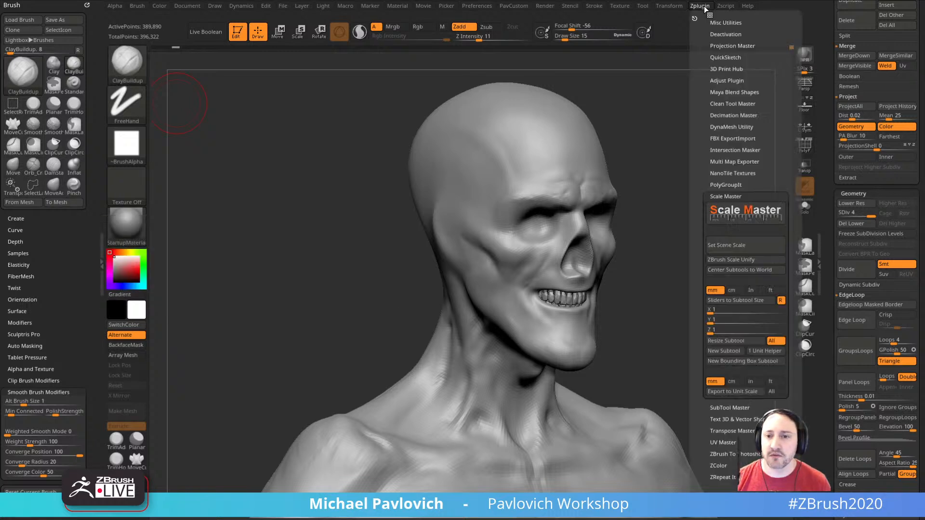
left_click(727, 197)
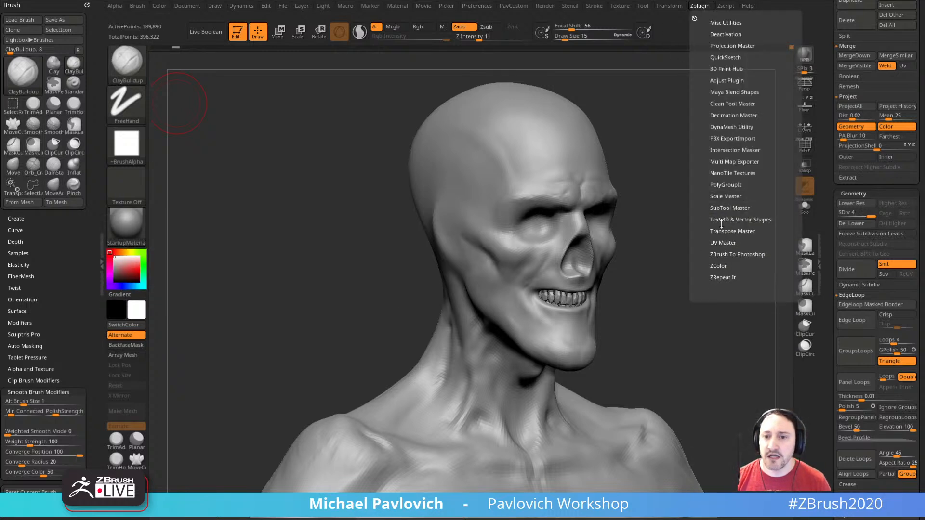
left_click(721, 231)
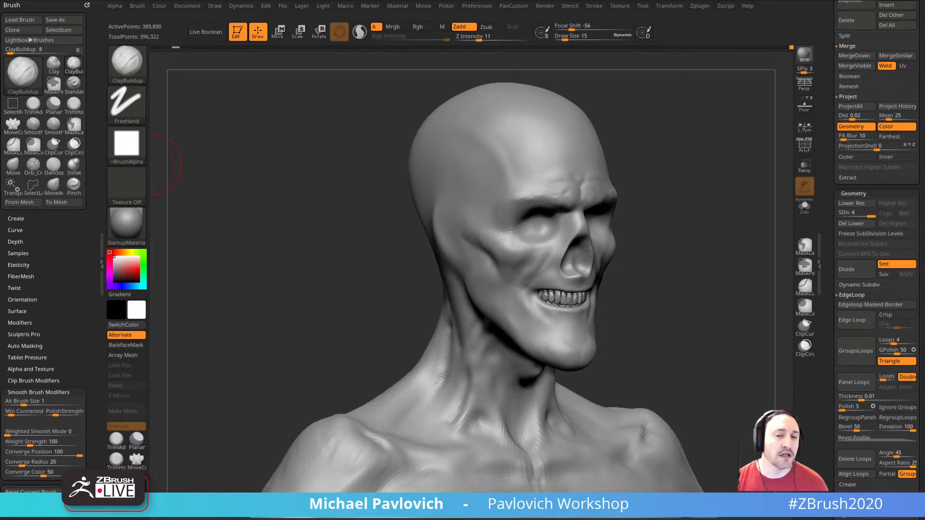
- Smooth the chest and upper abdomen forms with the Smooth brush at draw size 15
mouse_move(647, 242)
left_mouse_down()
mouse_move(686, 299)
mouse_move(739, 151)
mouse_move(661, 233)
mouse_move(684, 213)
mouse_move(548, 279)
left_mouse_up()
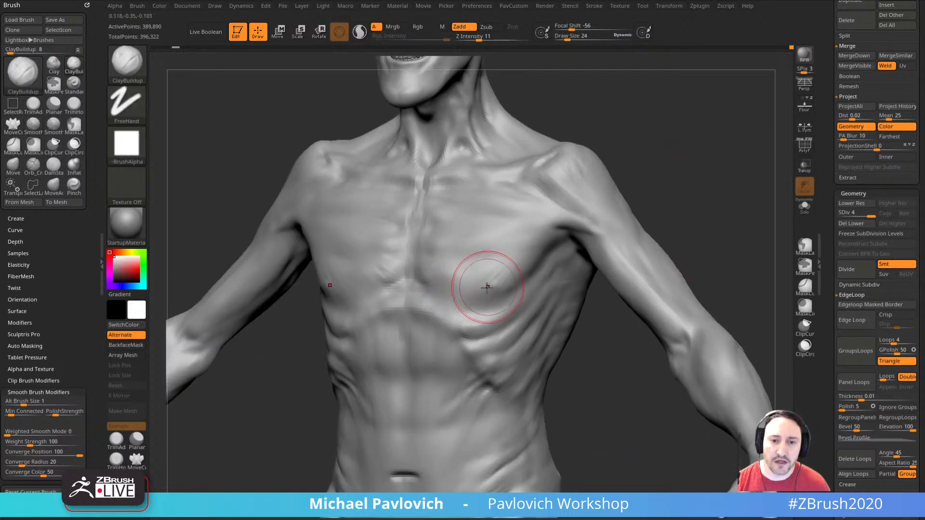
key("shift")
left_click_drag(486, 272, 540, 238, "shift")
left_click_drag(675, 180, 718, 185)
left_click_drag(430, 341, 440, 405, "shift")
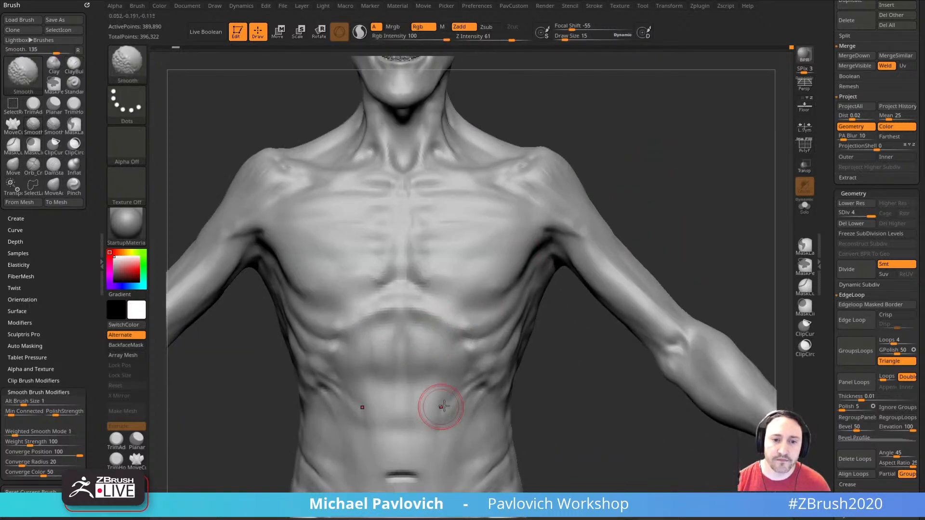
mouse_move(694, 241)
left_mouse_down("shift")
mouse_move(712, 245)
mouse_move(663, 202)
mouse_move(448, 279)
left_mouse_up("shift")
key("shift")
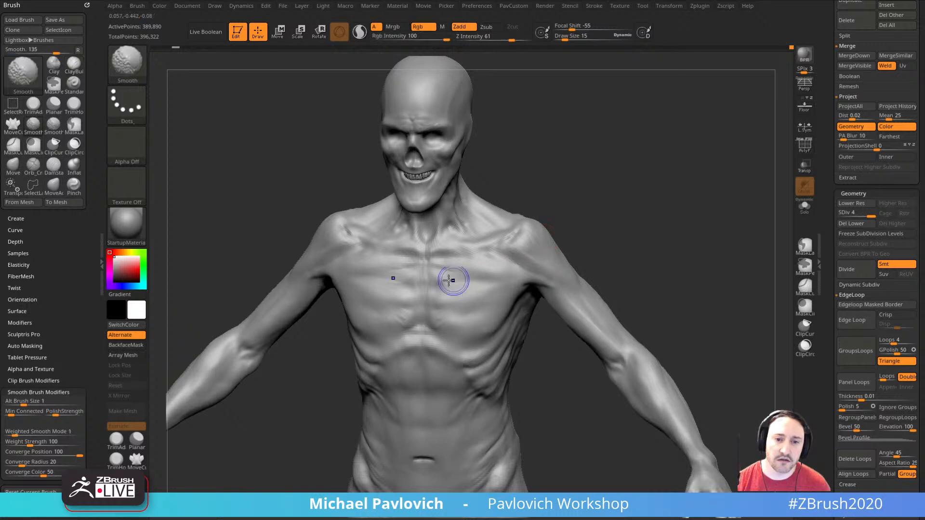
mouse_move(698, 243)
left_mouse_down("alt")
mouse_move(672, 221)
mouse_move(690, 202)
left_mouse_up("alt")
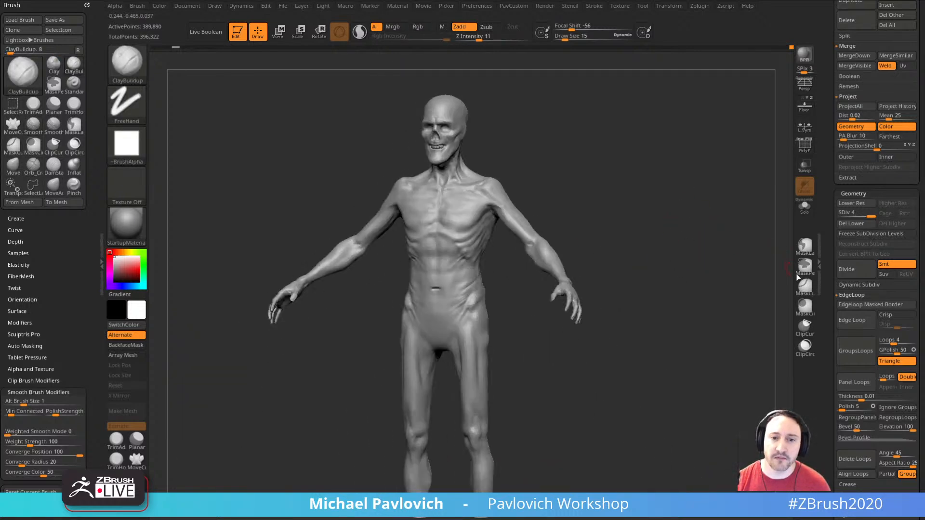
- Compare the figure at subdivision levels 3 and 4, leaving it at level 3
left_click_drag(828, 302, 839, 178)
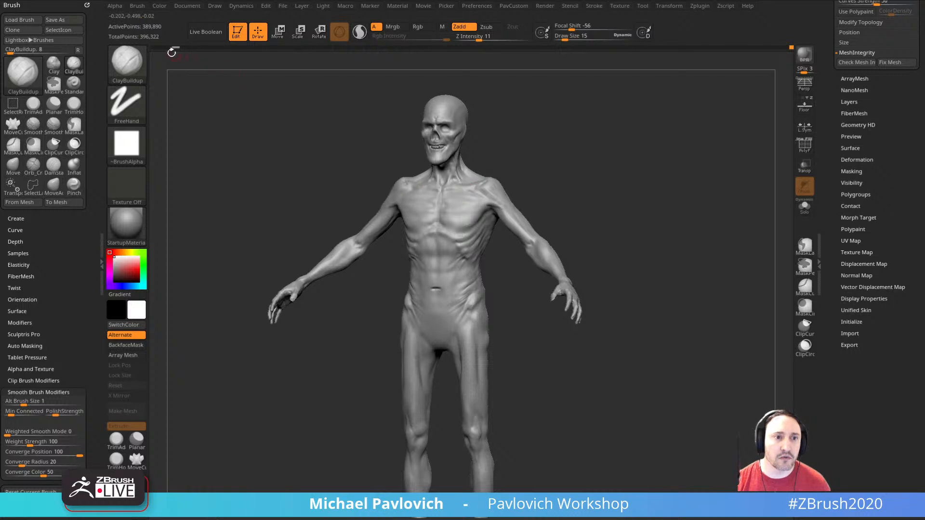
left_click_drag(828, 145, 832, 279)
left_click(862, 123)
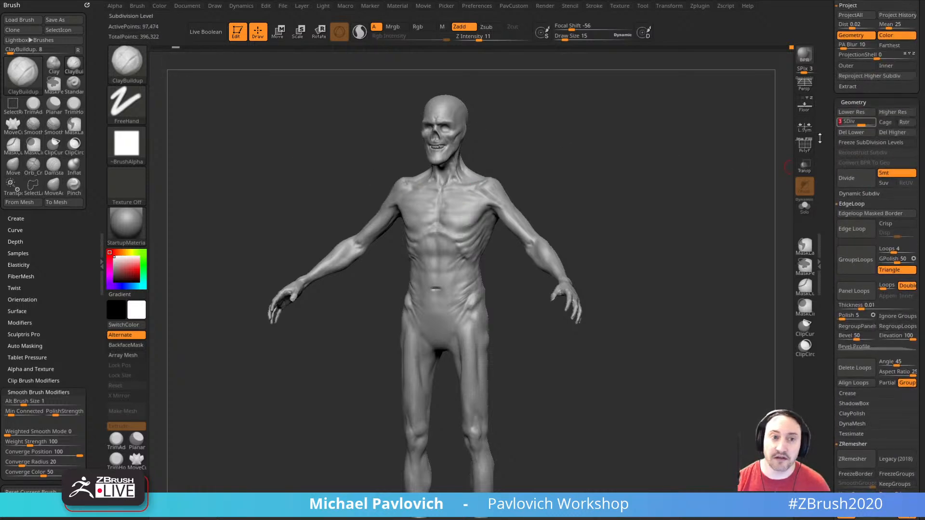
left_click_drag(687, 250, 735, 210)
left_click(892, 112)
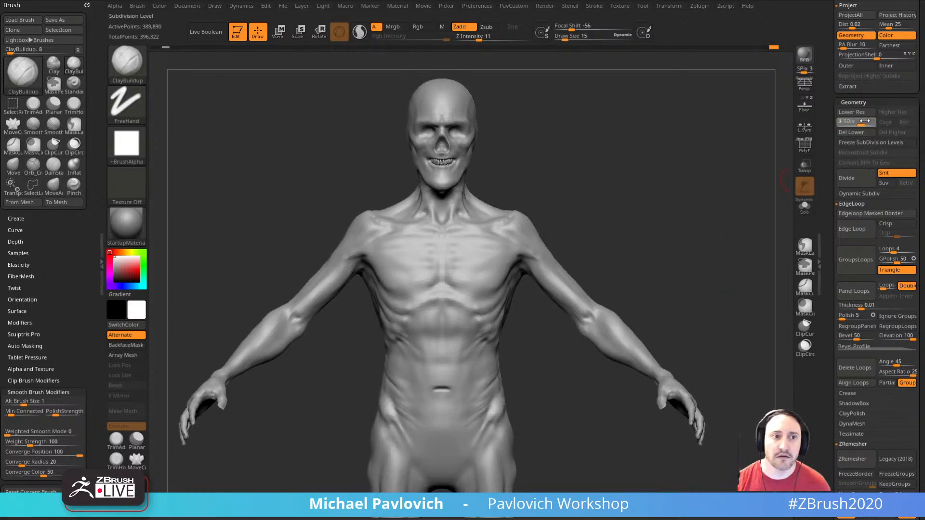
left_click(865, 121)
left_click_drag(648, 195, 625, 199, "alt")
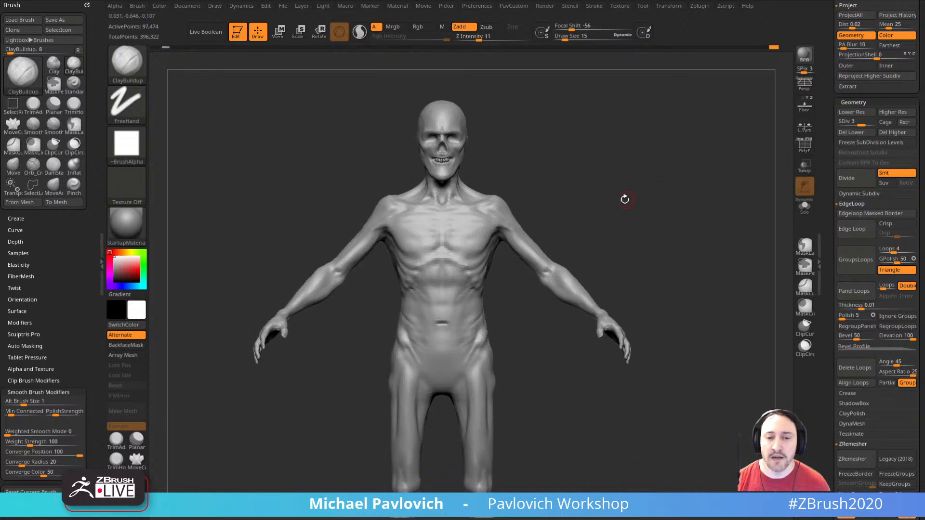
- Set the draw size to 7 and smooth small areas around the shoulder blade on the back at subdivision level 3
key("s")
left_click_drag(509, 288, 513, 288)
mouse_move(578, 215)
left_mouse_down()
mouse_move(436, 229)
mouse_move(426, 238)
left_mouse_up()
left_click_drag(554, 186, 605, 169)
key("s")
left_click_drag(607, 173, 606, 199)
mouse_move(520, 249)
left_mouse_down("shift")
mouse_move(506, 258)
mouse_move(522, 251)
left_mouse_up("shift")
left_click_drag(590, 205, 608, 200)
left_click_drag(541, 221, 539, 229, "shift")
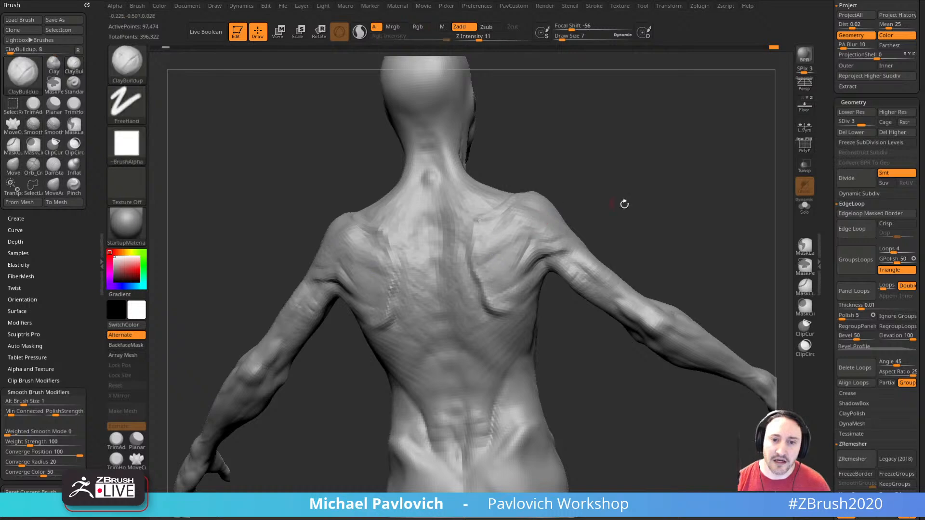
- Return the figure to a front view of the torso and expand the Morph Target settings
left_click_drag(624, 203, 646, 193, "shift")
mouse_move(645, 193)
left_mouse_down("alt")
mouse_move(636, 176)
mouse_move(692, 196)
mouse_move(679, 208)
mouse_move(749, 208)
left_mouse_up("alt")
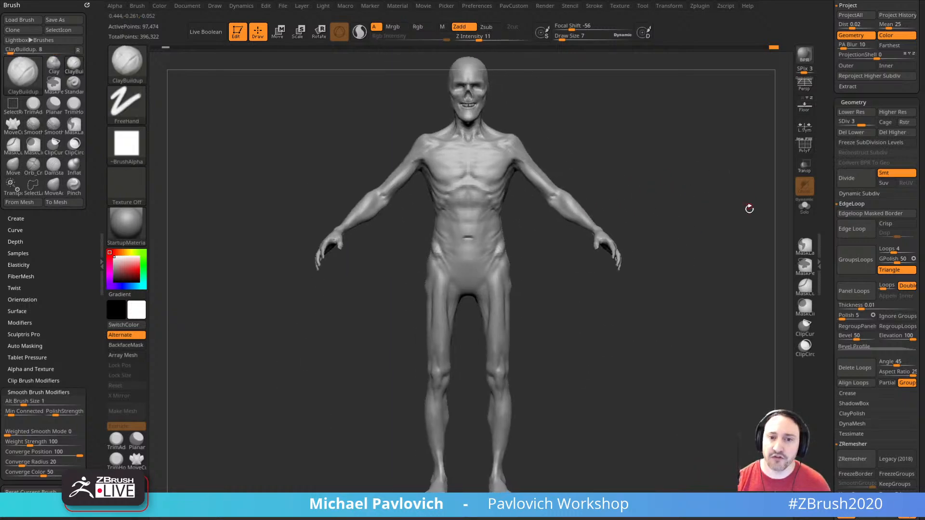
left_click_drag(825, 270, 821, 150)
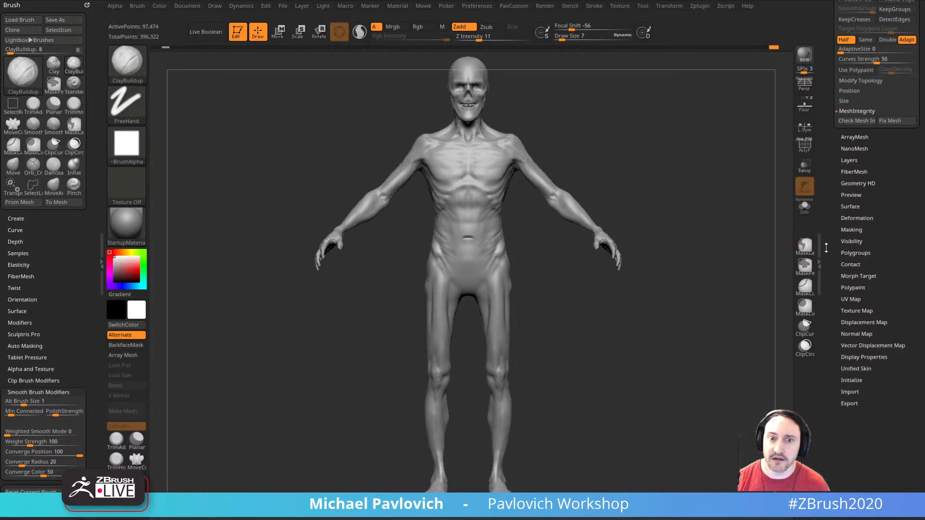
key("shift")
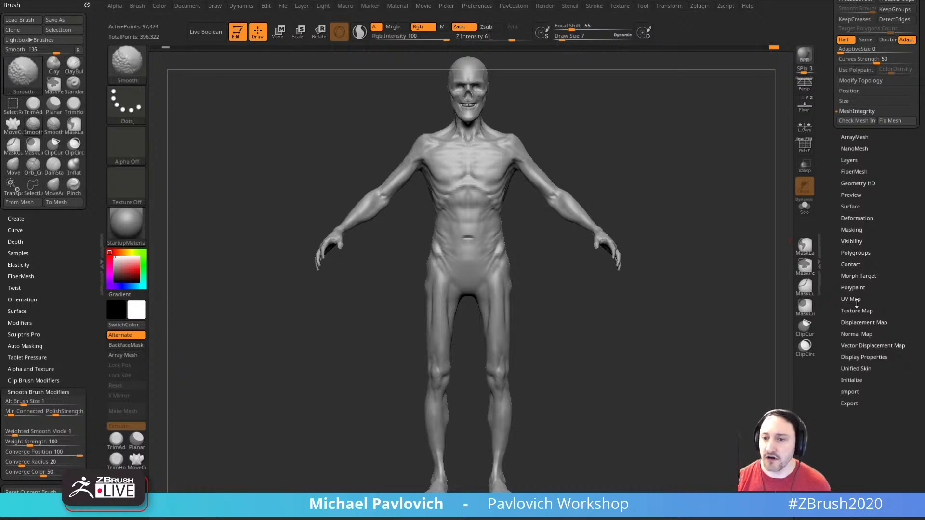
left_click(856, 276)
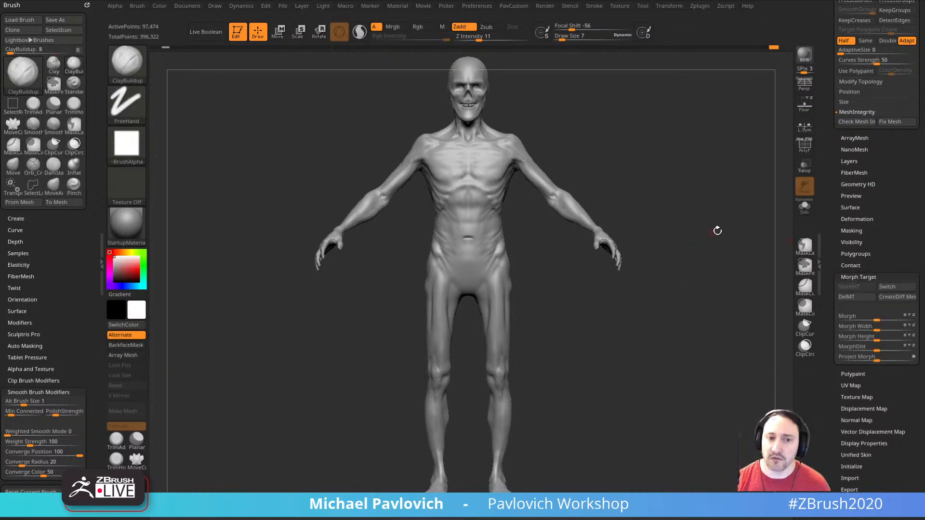
left_click_drag(717, 229, 732, 277, "alt")
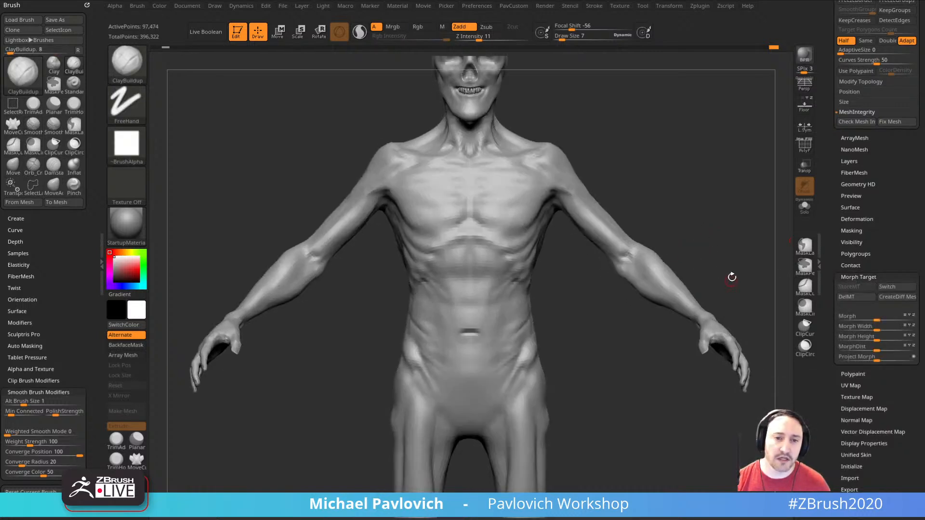
- Dock the Dynamics settings above the brush settings in the side tray
left_click(88, 6)
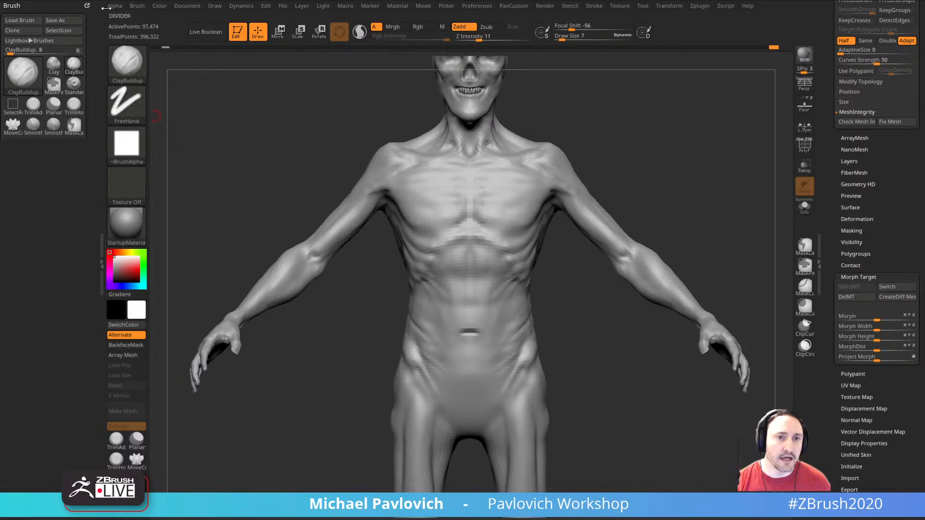
left_click(46, 5)
left_click(241, 6)
left_click(235, 13)
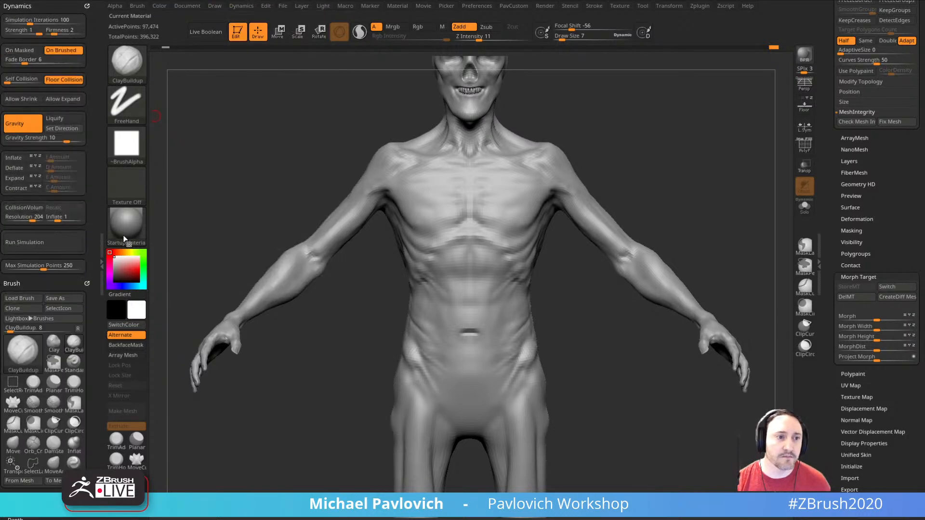
- Try pulling cloth-like wrinkles across the chest with the ClothHook brush, using draw sizes 24 and 33
key("b")
key("c")
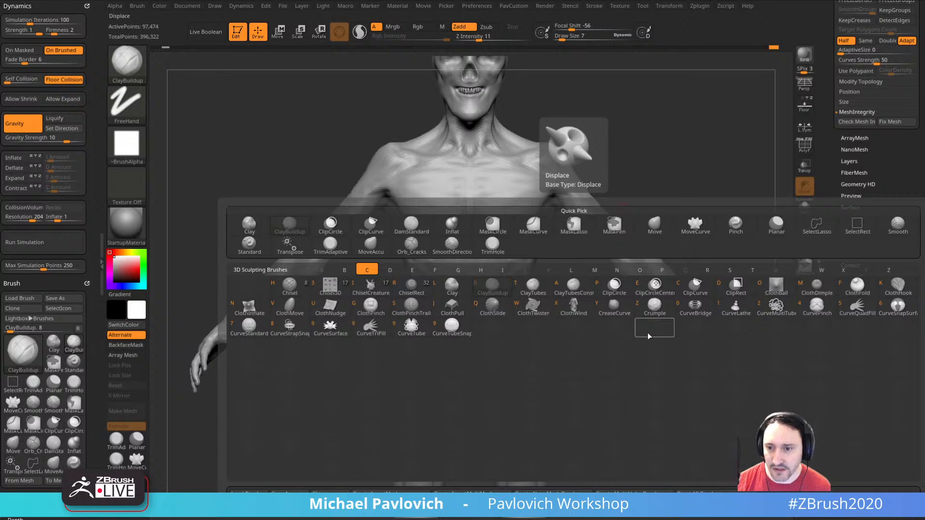
left_click(898, 286)
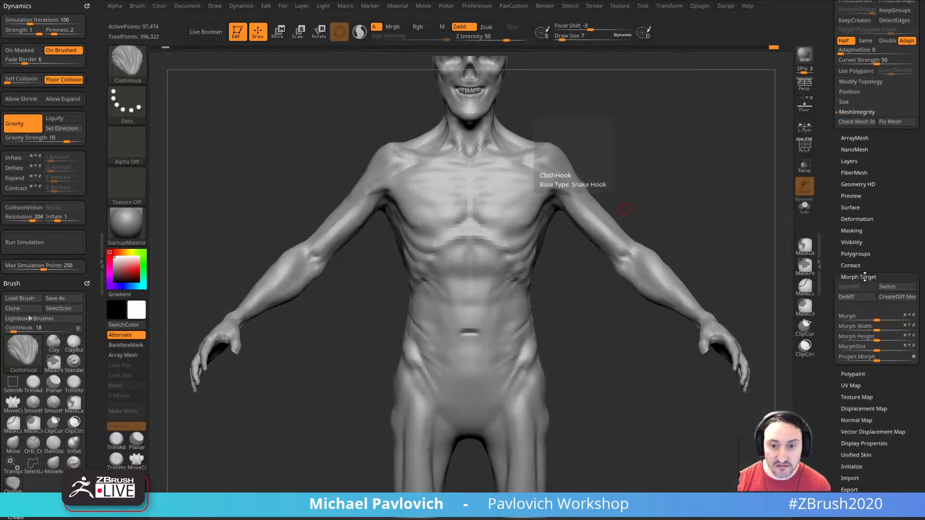
left_click_drag(674, 188, 670, 241, "alt")
key("s")
left_click_drag(536, 246, 540, 246)
right_click_drag(605, 222, 591, 232, "alt")
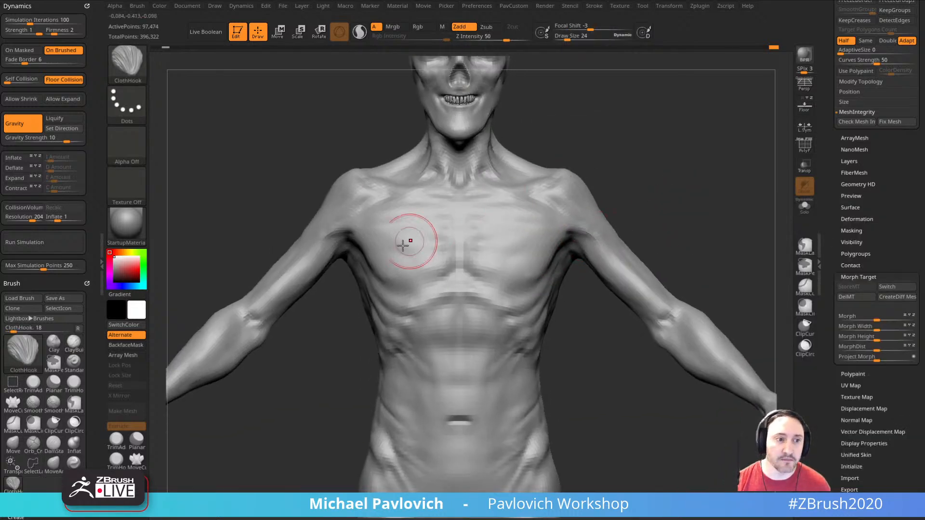
key("s")
left_click_drag(508, 240, 519, 254)
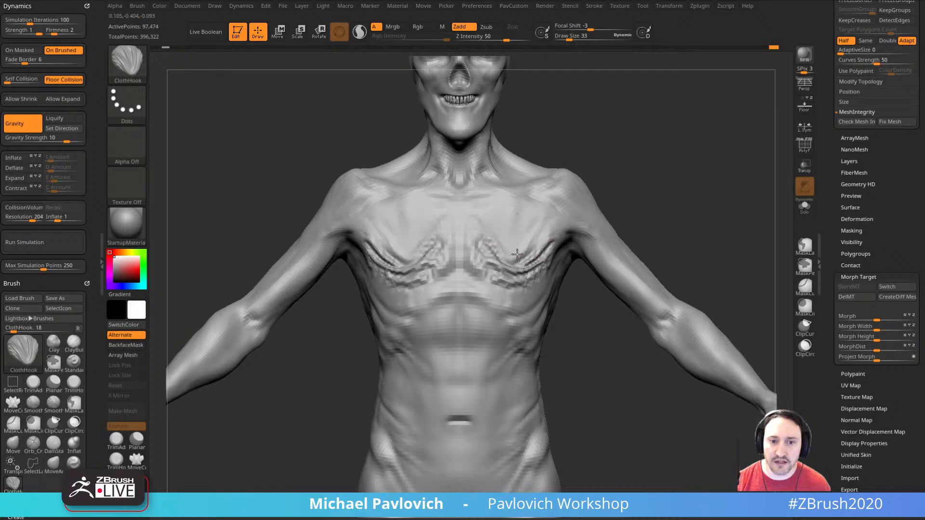
mouse_move(698, 247)
left_mouse_down()
mouse_move(683, 231)
mouse_move(680, 205)
left_mouse_up()
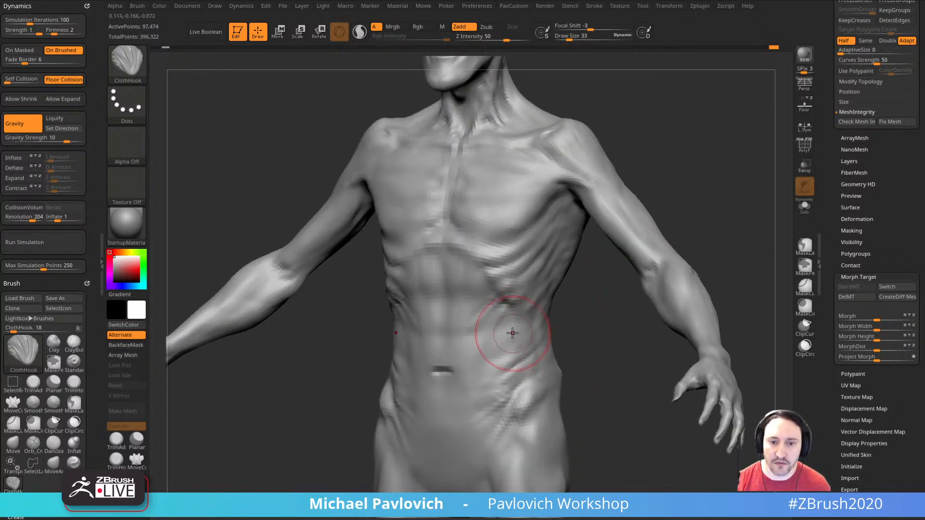
- Try pulling skin folds on the side of the abdomen with ClothHook, reducing the draw size to 24
left_click_drag(512, 335, 479, 310)
key("ctrl+z")
mouse_move(568, 327)
left_mouse_down()
mouse_move(585, 330)
mouse_move(577, 330)
left_mouse_up()
key("s")
left_click_drag(490, 342, 486, 342)
left_click_drag(487, 343, 478, 332)
left_click_drag(595, 255, 665, 199)
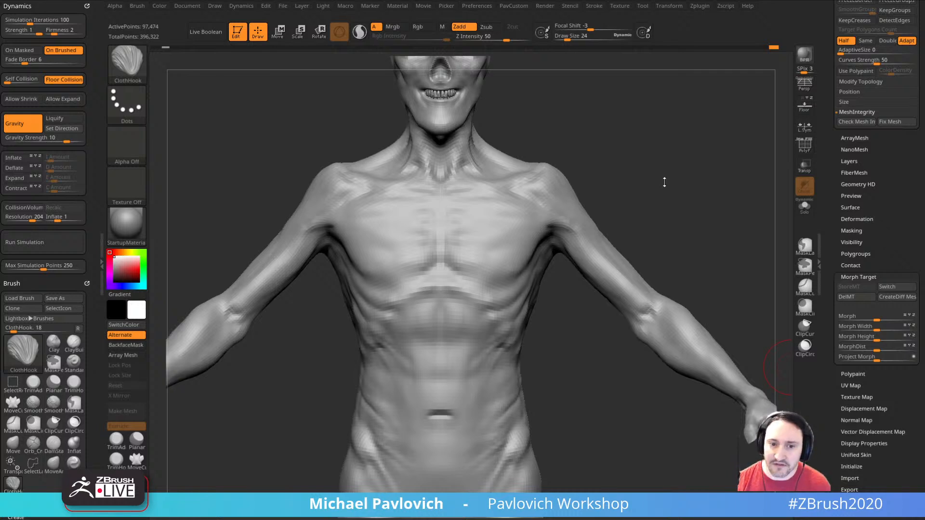
- Mask a band around the abdomen, soften the mask's edges and invert it so only the waist stays editable
mouse_move(665, 183)
left_mouse_down()
mouse_move(554, 374)
mouse_move(516, 305)
mouse_move(527, 305)
mouse_move(299, 311)
mouse_move(503, 366)
left_mouse_up()
key("ctrl")
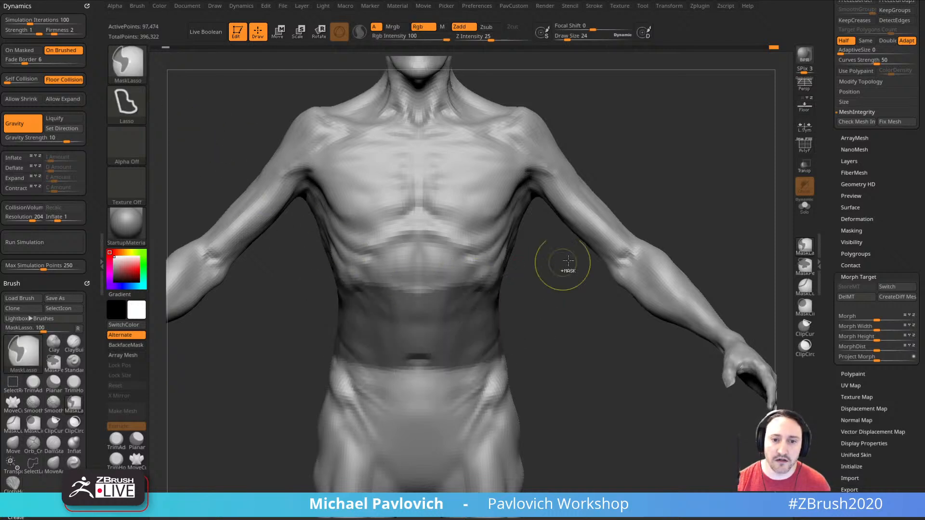
key("ctrl+z")
left_click(554, 319, "ctrl")
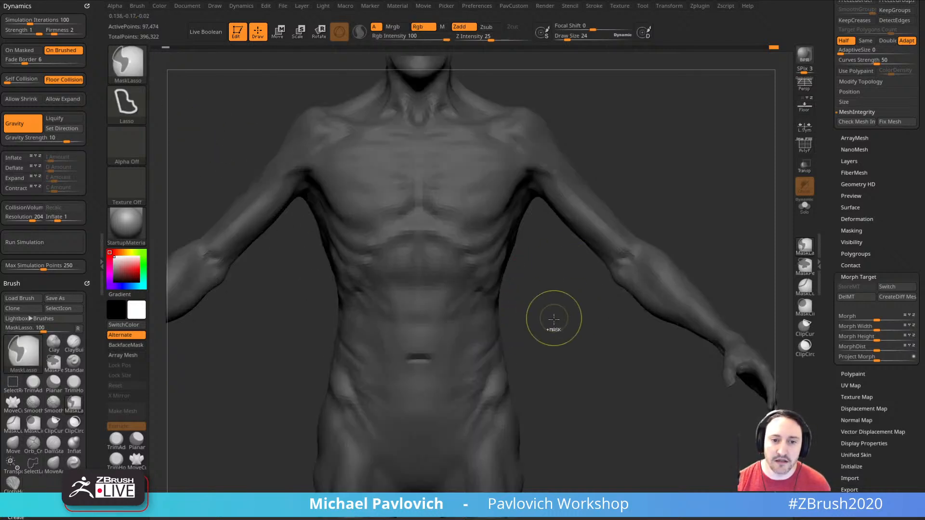
key("ctrl+z")
key("ctrl+z")
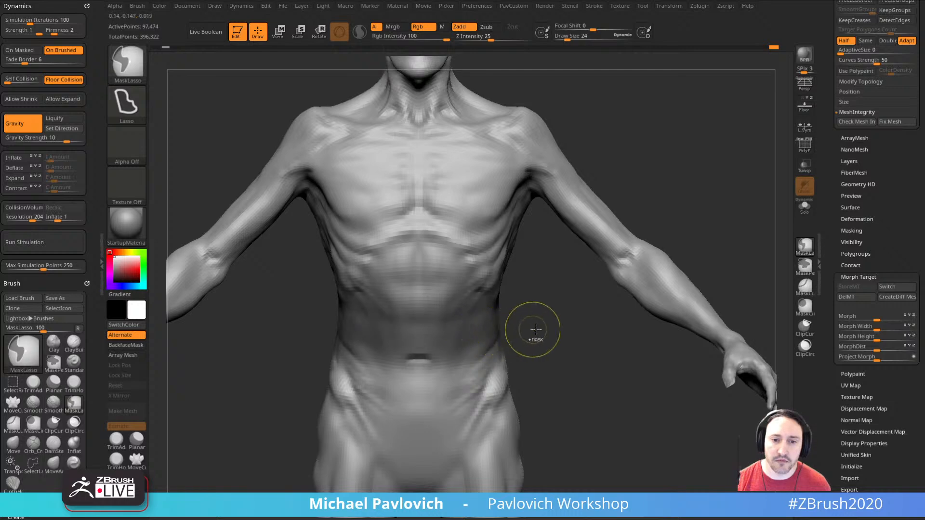
left_click(571, 341, "ctrl")
- Activate the move gizmo with the TransposeCloth brush and centre it on the unmasked waist
key("w")
mouse_move(572, 340)
left_mouse_down()
mouse_move(540, 338)
mouse_move(558, 338)
left_mouse_up()
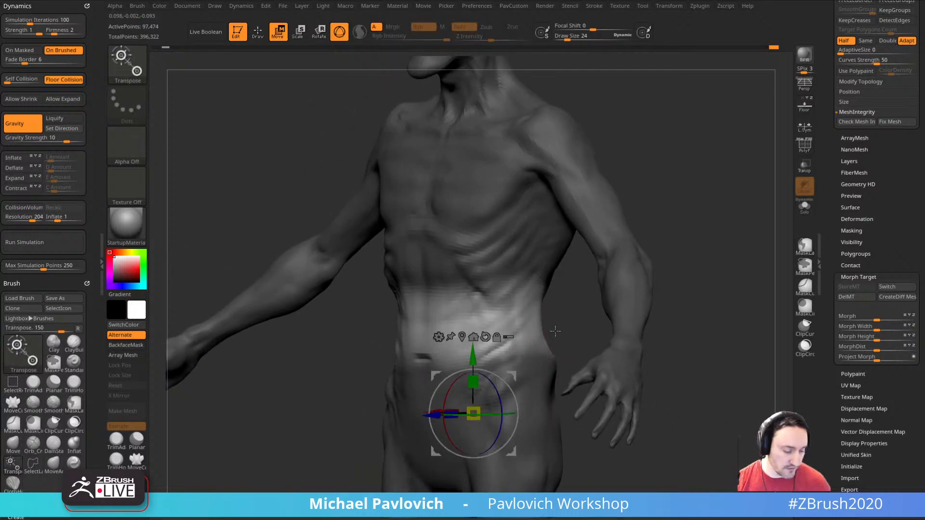
key("b")
key("t")
key("c")
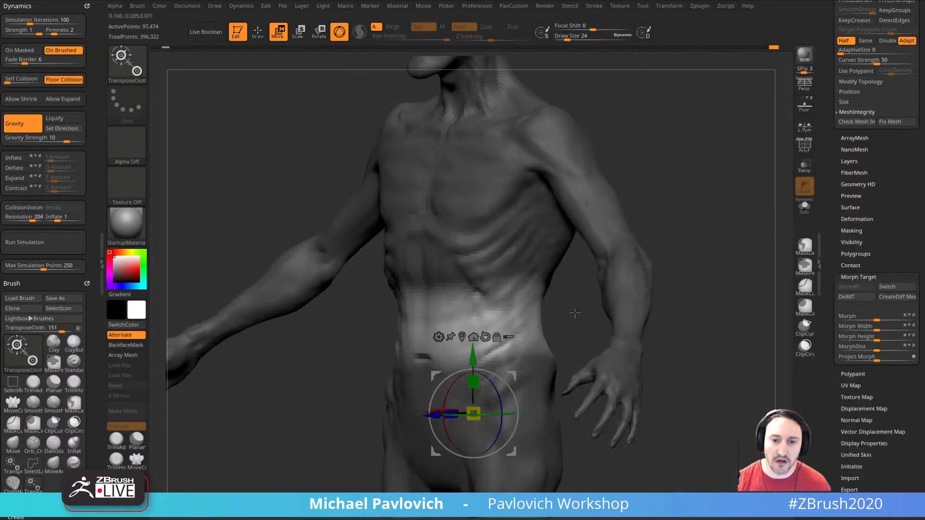
left_click(474, 336)
- Try squashing the unmasked waist vertically into folds with TransposeCloth, and undo the deformation
mouse_move(475, 356)
left_mouse_down("alt")
mouse_move(474, 264)
mouse_move(474, 299)
left_mouse_up("alt")
key("q")
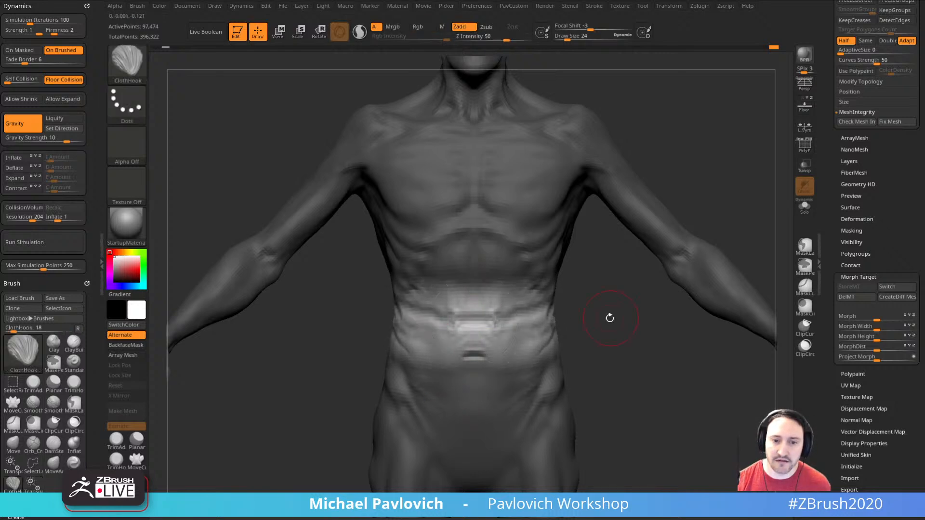
left_click_drag(610, 318, 516, 323)
left_click_drag(343, 373, 587, 323)
key("ctrl+z")
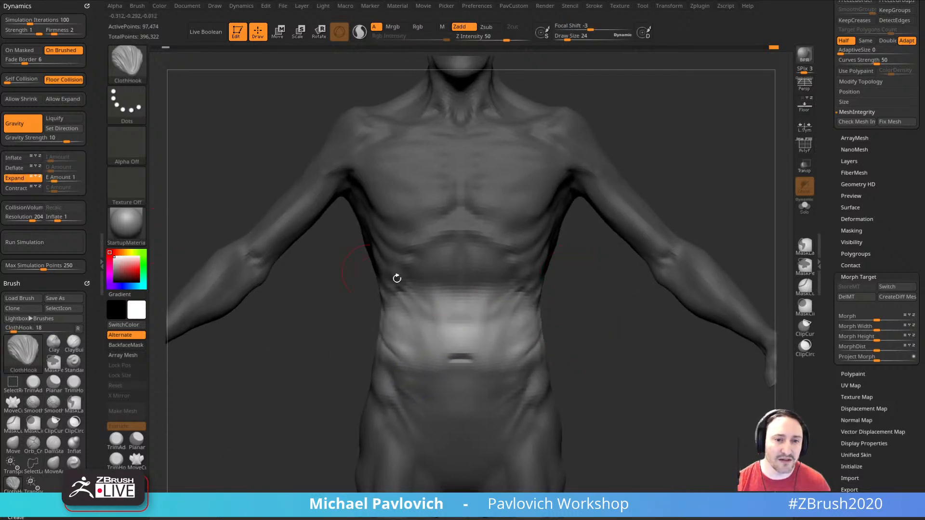
- Try compressing the waist vertically with the cloth Expand amount set to about 0.10, and undo it
key("w")
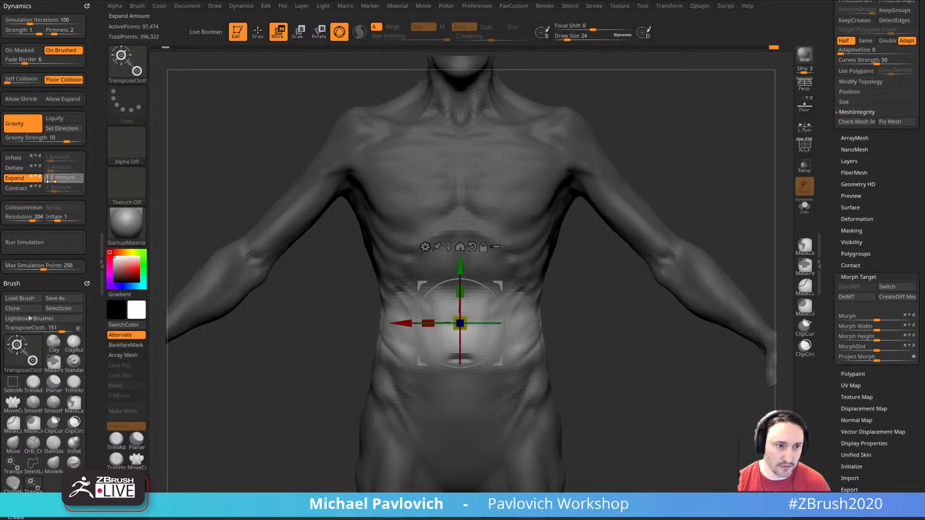
left_click_drag(462, 292, 463, 295)
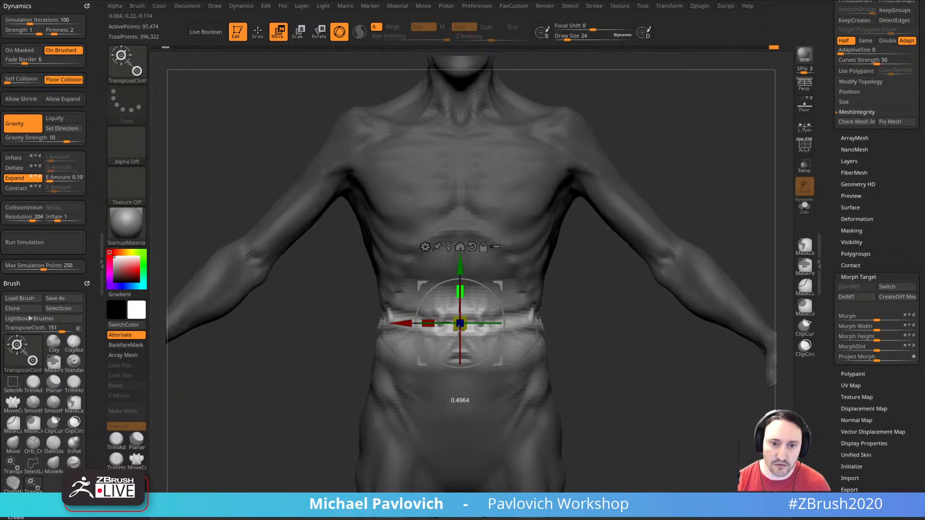
key("ctrl+z")
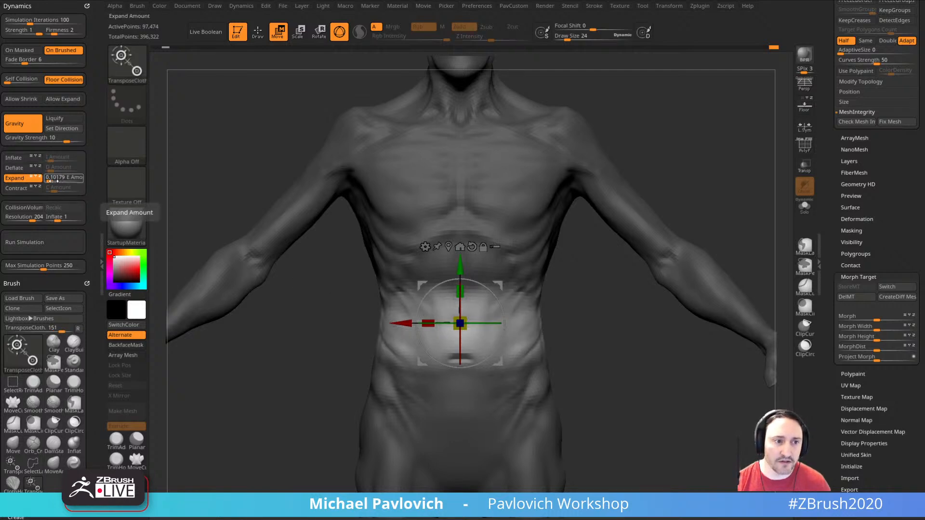
- Set the Expand amount to about 0.29, scale the unmasked waist vertically into skin folds and clear the mask
left_click_drag(48, 179, 49, 182)
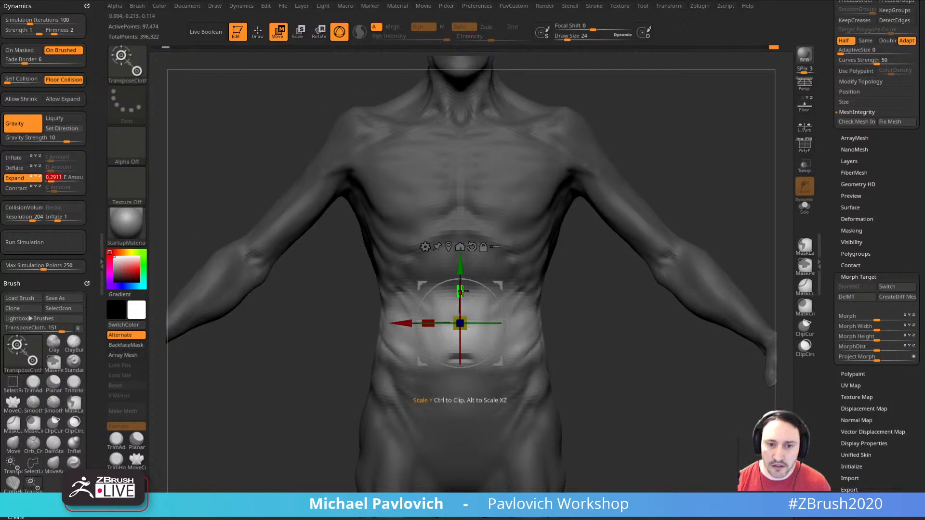
key("q")
mouse_move(630, 337)
left_mouse_down()
mouse_move(586, 346)
mouse_move(606, 339)
left_mouse_up()
left_click_drag(583, 306, 597, 330, "ctrl")
mouse_move(586, 331)
left_mouse_down()
mouse_move(600, 333)
mouse_move(542, 322)
mouse_move(577, 315)
left_mouse_up()
- Select the Standard brush at draw size 14 and smooth the new skin folds above the navel
key("b")
key("s")
key("t")
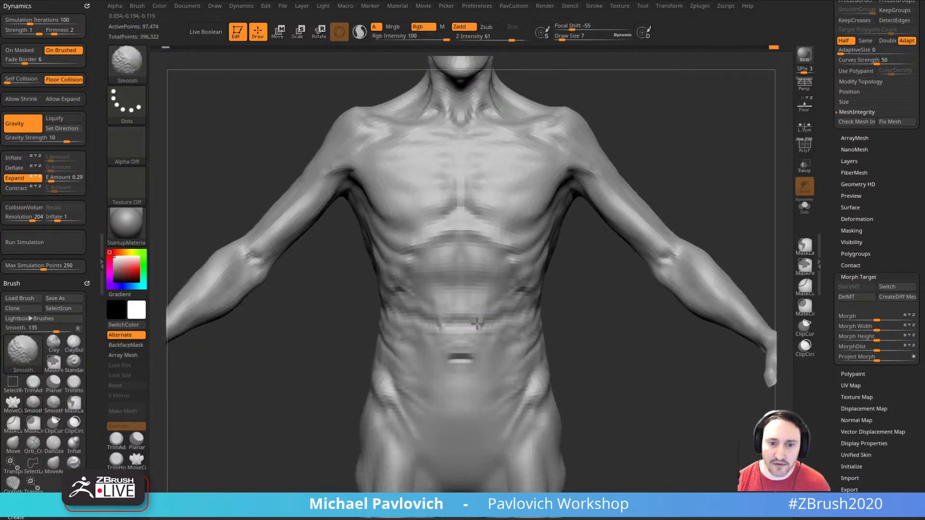
key("]")
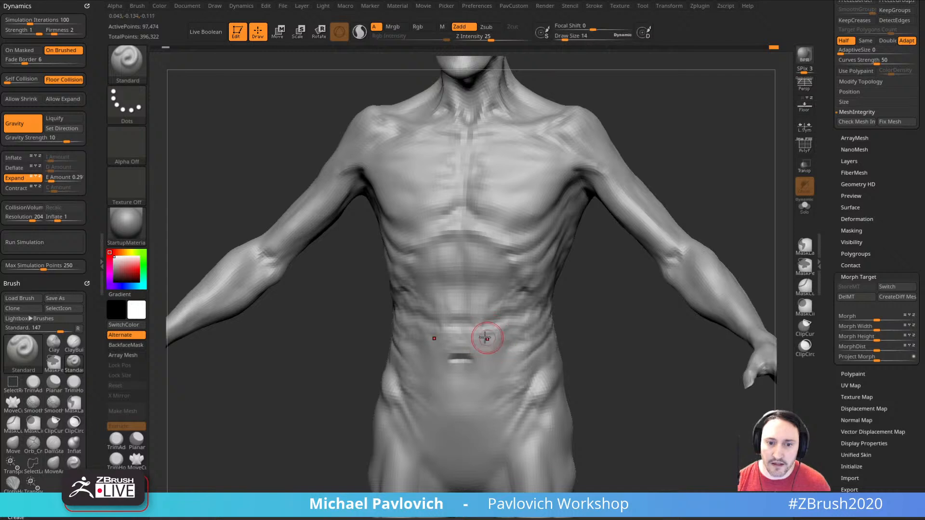
right_click_drag(483, 336, 515, 225, "ctrl")
mouse_move(645, 291)
left_mouse_down("alt")
mouse_move(629, 257)
mouse_move(486, 308)
left_mouse_up("alt")
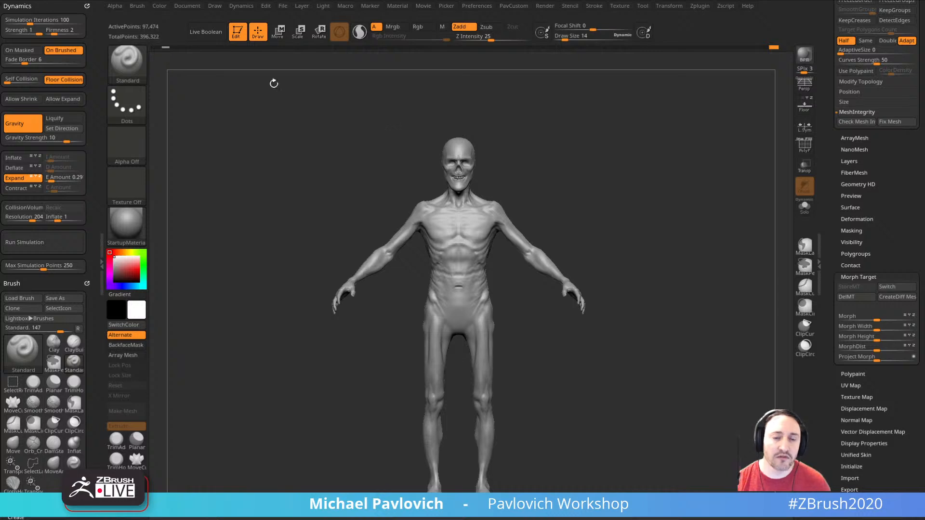
mouse_move(681, 258)
right_mouse_down("ctrl")
mouse_move(572, 306)
mouse_move(595, 313)
right_mouse_up("ctrl")
left_click_drag(595, 314, 568, 311)
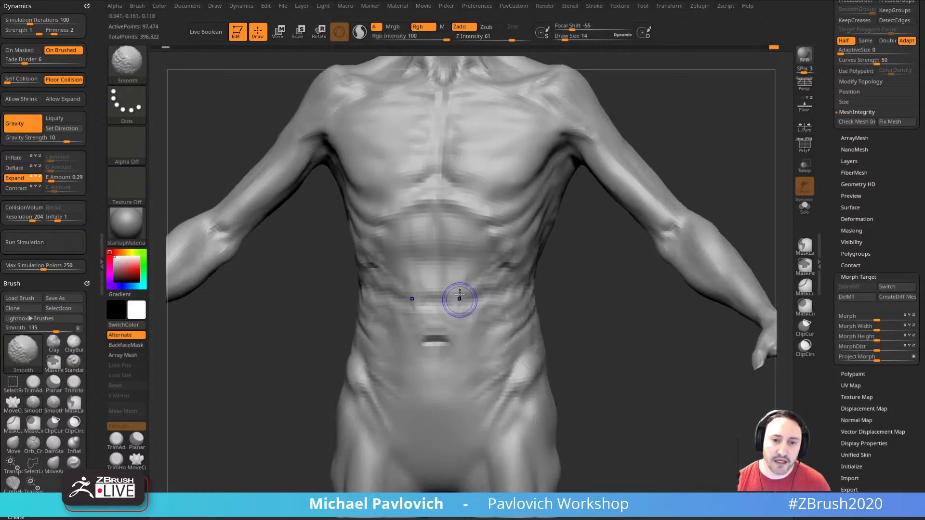
left_click_drag(458, 302, 448, 289, "shift")
mouse_move(589, 289)
left_mouse_down()
mouse_move(575, 290)
mouse_move(587, 277)
mouse_move(552, 279)
mouse_move(601, 283)
left_mouse_up()
- Sculpt skin folds around the side and back of the waist with the Standard brush at draw size 7
left_click_drag(528, 322, 545, 325)
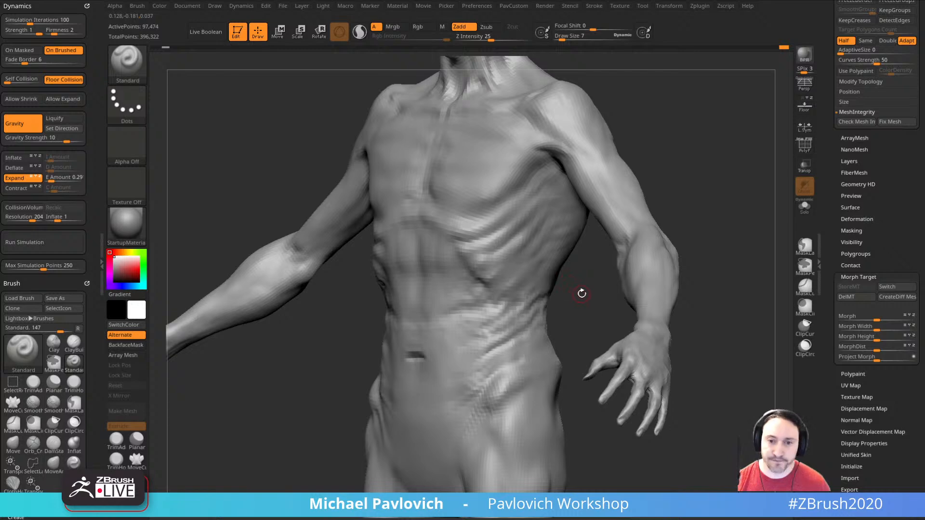
left_click_drag(581, 293, 601, 306)
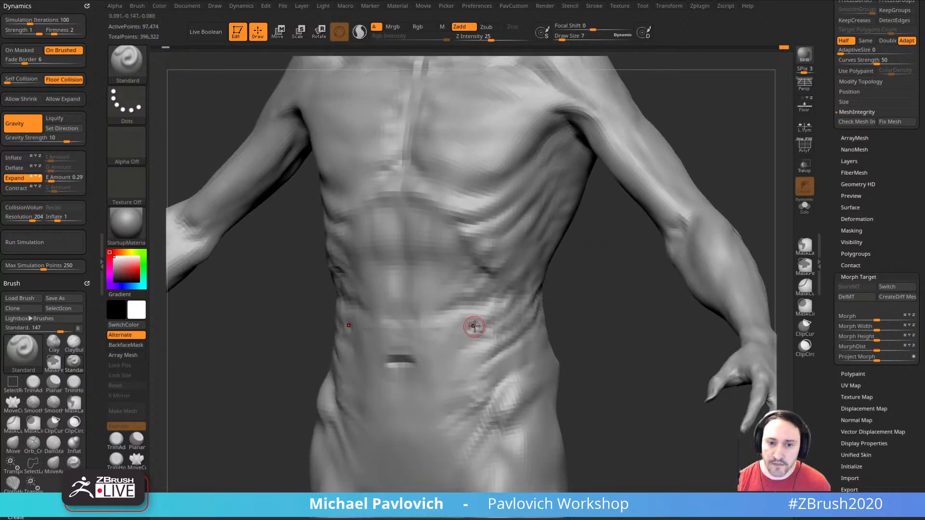
mouse_move(481, 326)
right_mouse_down()
mouse_move(512, 333)
mouse_move(497, 309)
mouse_move(696, 259)
mouse_move(664, 256)
mouse_move(692, 213)
mouse_move(640, 307)
mouse_move(530, 335)
mouse_move(599, 324)
mouse_move(528, 332)
mouse_move(592, 332)
right_mouse_up()
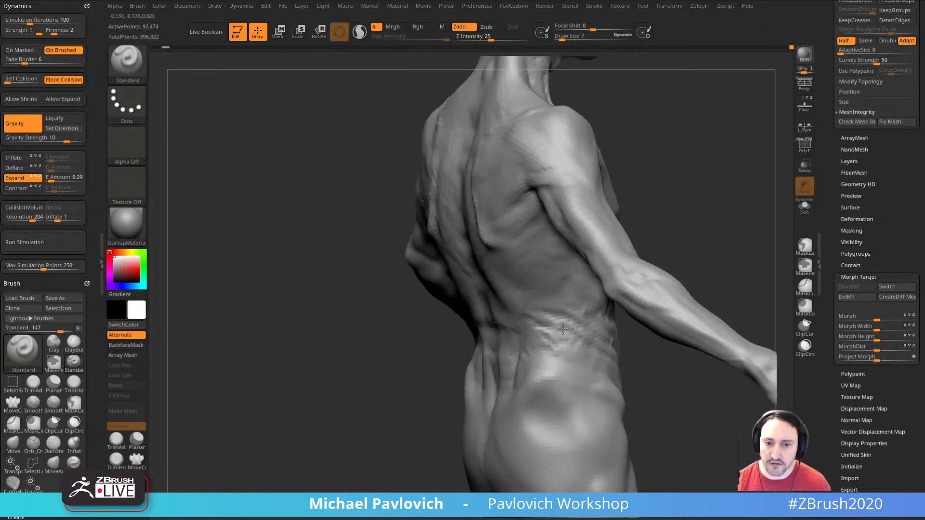
- Raise the DeathWorking figure's geometry to subdivision level 4
right_click_drag(455, 366, 587, 289, "shift")
right_click_drag(596, 378, 694, 433, "alt")
right_click_drag(694, 434, 613, 256, "alt")
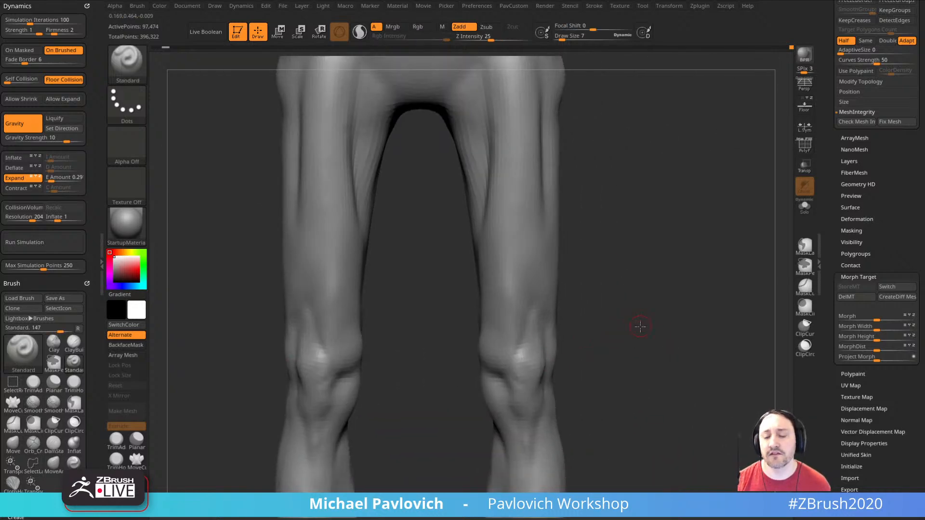
right_click_drag(640, 327, 778, 241, "ctrl")
left_click_drag(832, 148, 831, 234)
scroll(825, 320, "down", 8)
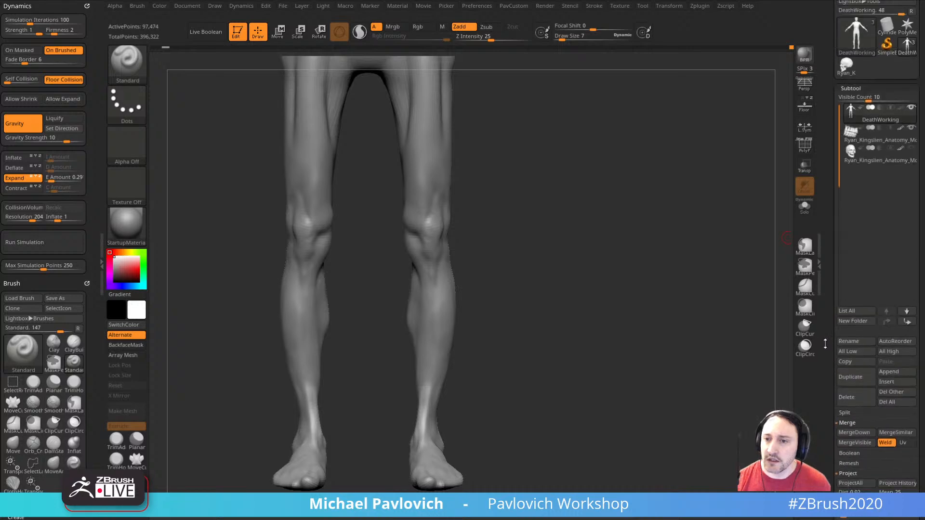
scroll(831, 298, "up", 7)
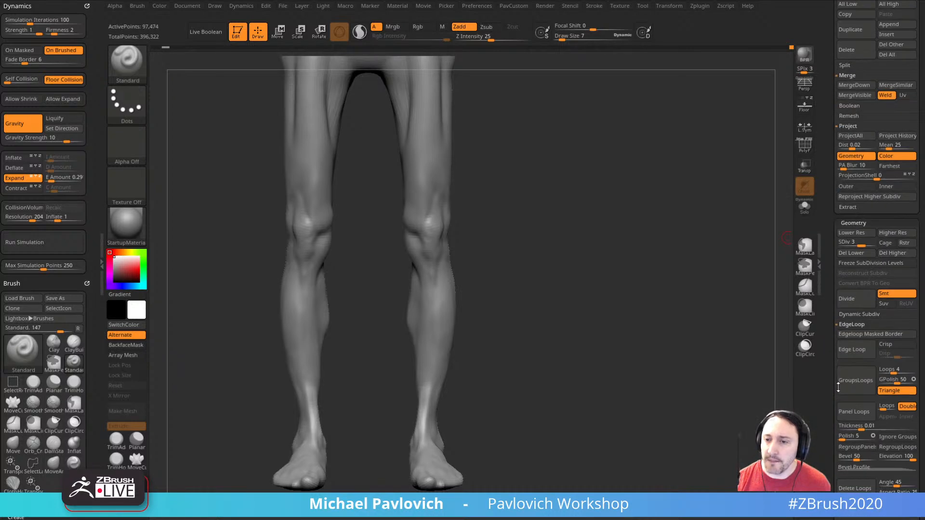
left_click(878, 295)
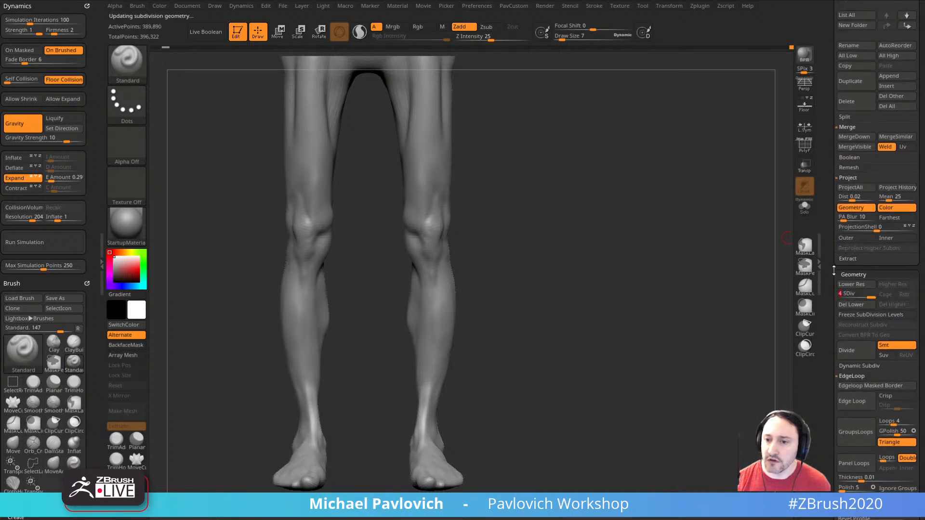
- Duplicate the DeathWorking subtool and show only the copy in Solo mode
scroll(834, 389, "up", 6)
scroll(841, 371, "down", 5)
left_click(850, 332)
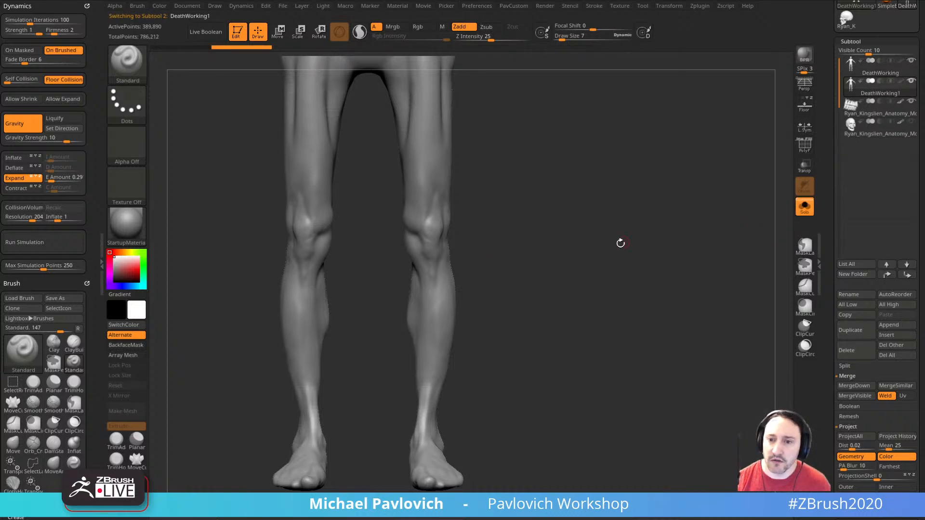
mouse_move(620, 242)
left_mouse_down()
mouse_move(657, 270)
mouse_move(570, 230)
mouse_move(359, 245)
mouse_move(545, 284)
left_mouse_up()
key("ctrl+shift")
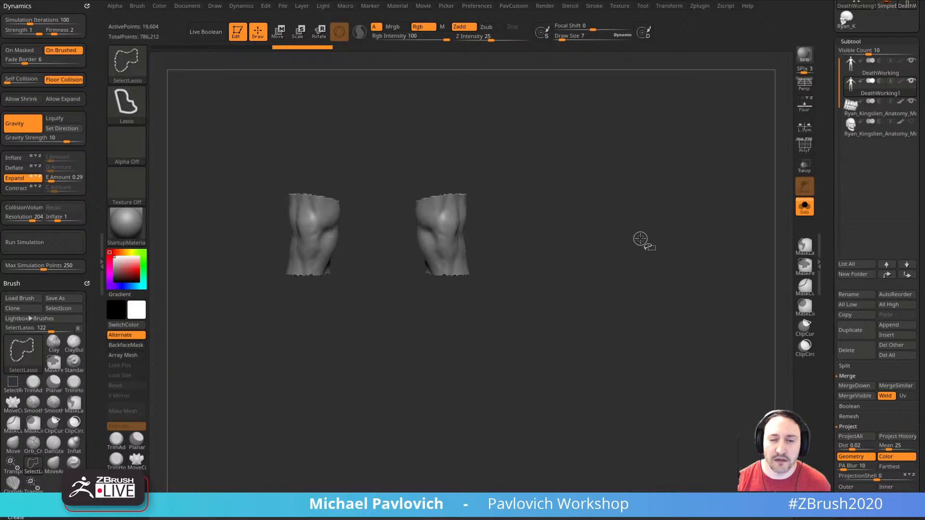
left_click(661, 236, "ctrl+shift")
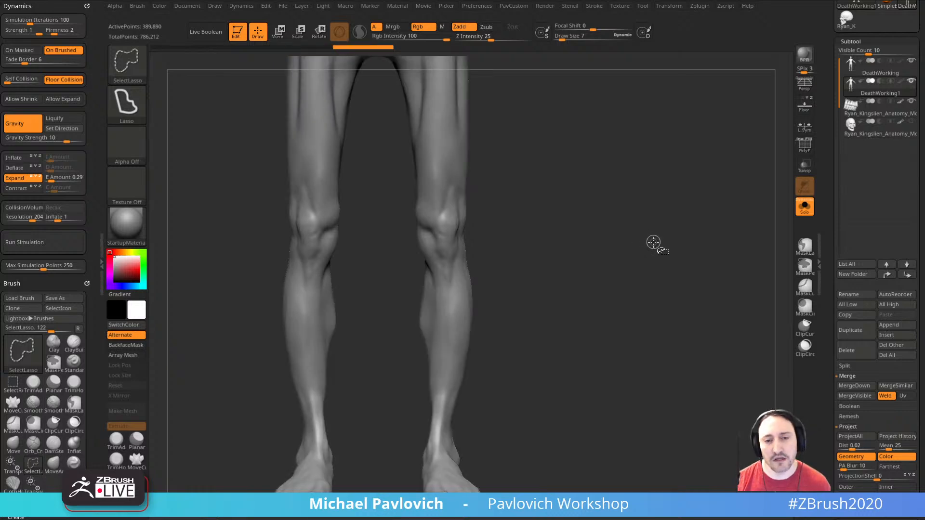
- Lower the duplicated figure to subdivision level 1 and display its polyframe
scroll(857, 263, "down", 6)
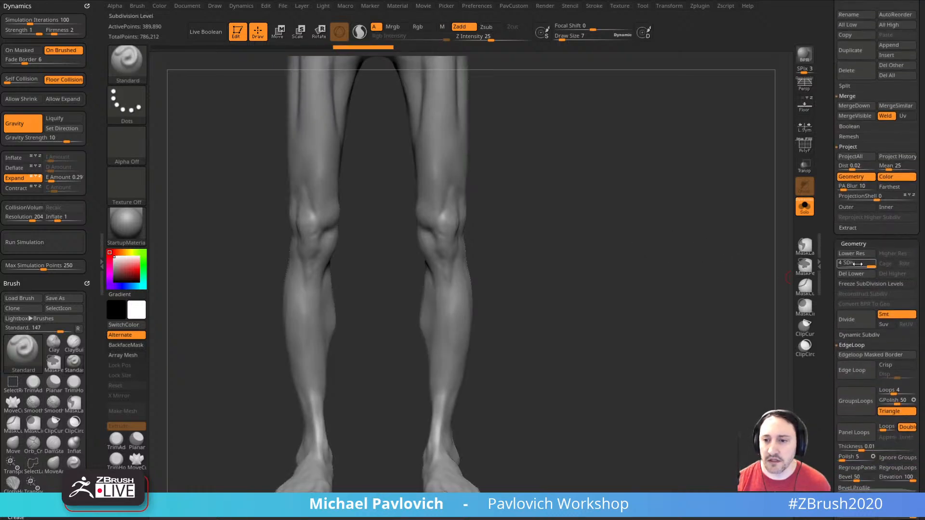
left_click_drag(833, 265, 833, 265)
key("shift+f")
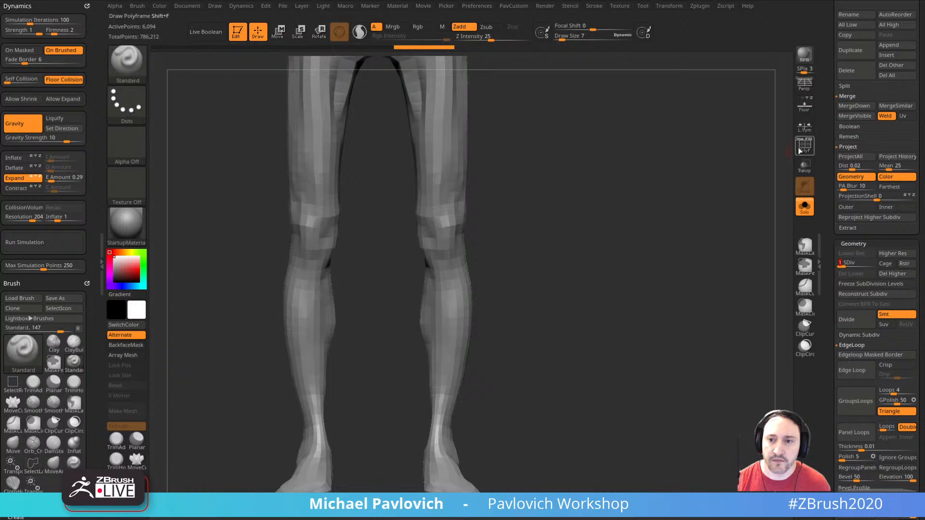
- Isolate both knees with SelectLasso and hide the stray polygons along their lower edges for even borders
mouse_move(498, 187)
left_mouse_down("ctrl+shift")
mouse_move(424, 189)
mouse_move(400, 264)
mouse_move(472, 227)
mouse_move(496, 195)
left_mouse_up("ctrl+shift")
left_click(579, 240, "ctrl+shift")
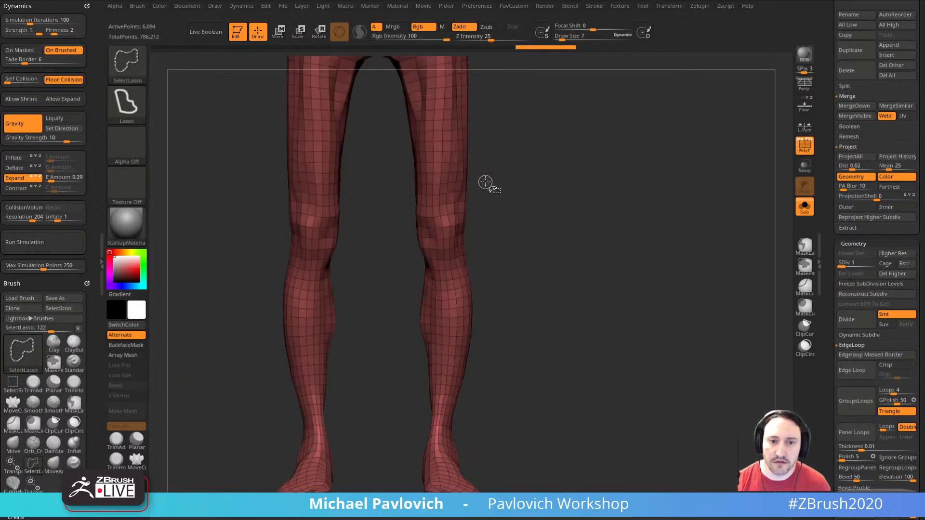
mouse_move(432, 175)
left_mouse_down("ctrl+shift")
mouse_move(387, 264)
mouse_move(424, 292)
mouse_move(463, 290)
mouse_move(489, 183)
left_mouse_up("ctrl+shift")
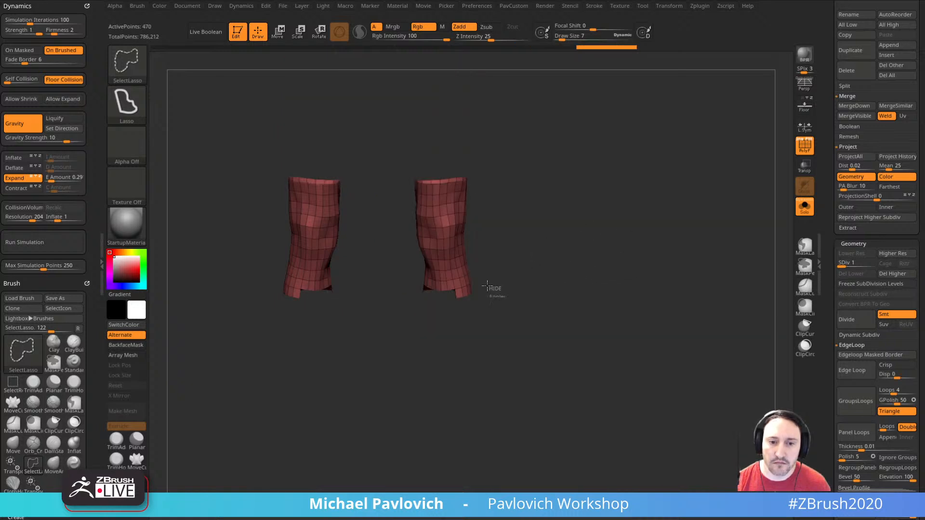
left_click_drag(487, 286, 448, 296, "ctrl+alt+shift")
left_click_drag(477, 337, 479, 311)
left_click_drag(435, 283, 431, 285, "ctrl+alt+shift")
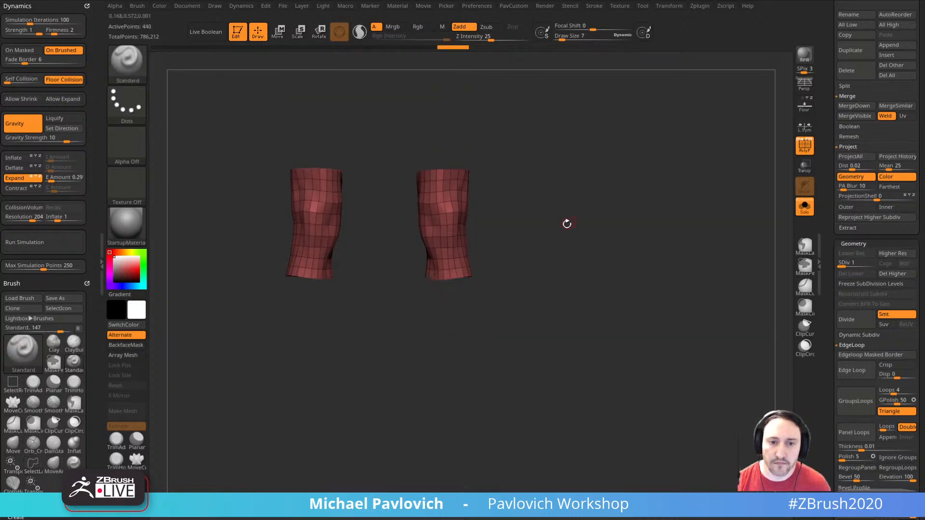
mouse_move(566, 221)
left_mouse_down()
mouse_move(516, 279)
mouse_move(566, 252)
mouse_move(629, 240)
left_mouse_up()
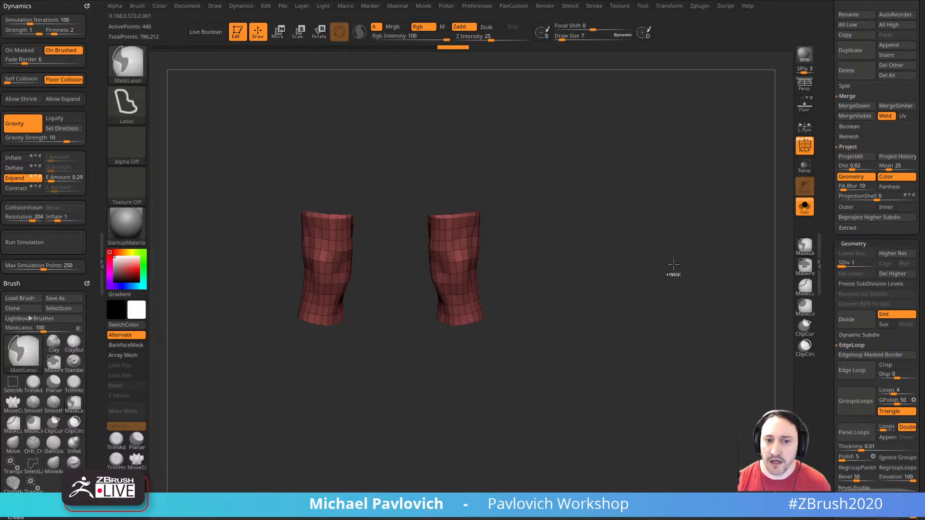
- Raise the isolated knees to subdivision level 4 and try to delete the hidden geometry
key("ctrl+d")
key("ctrl+d")
key("ctrl+d")
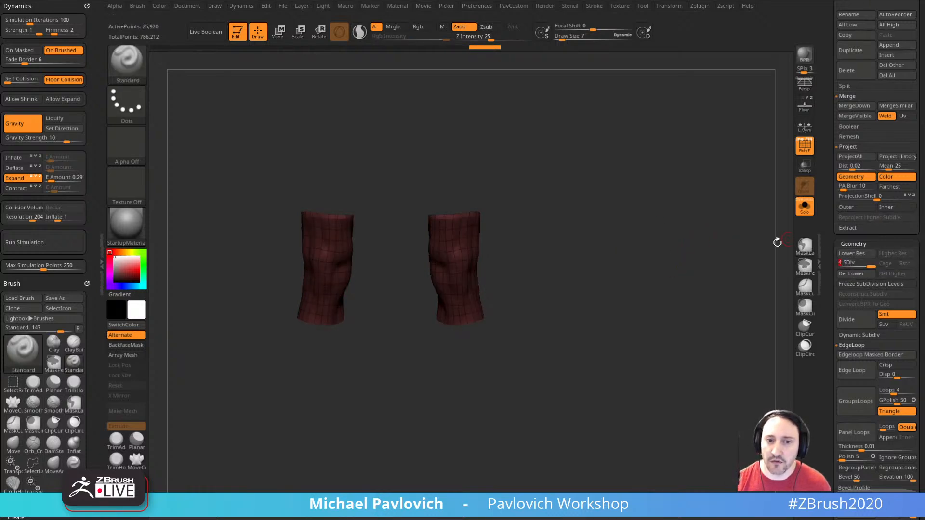
key("space")
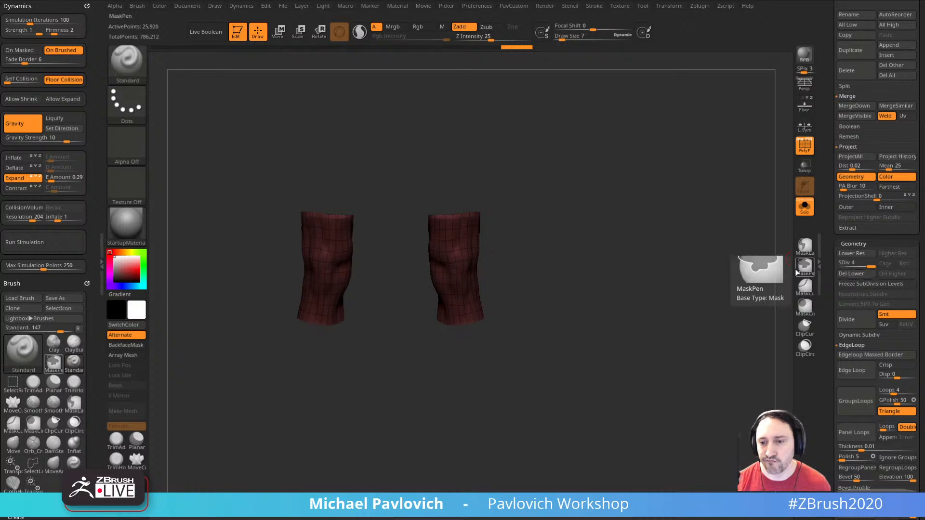
key("space")
left_click(697, 210)
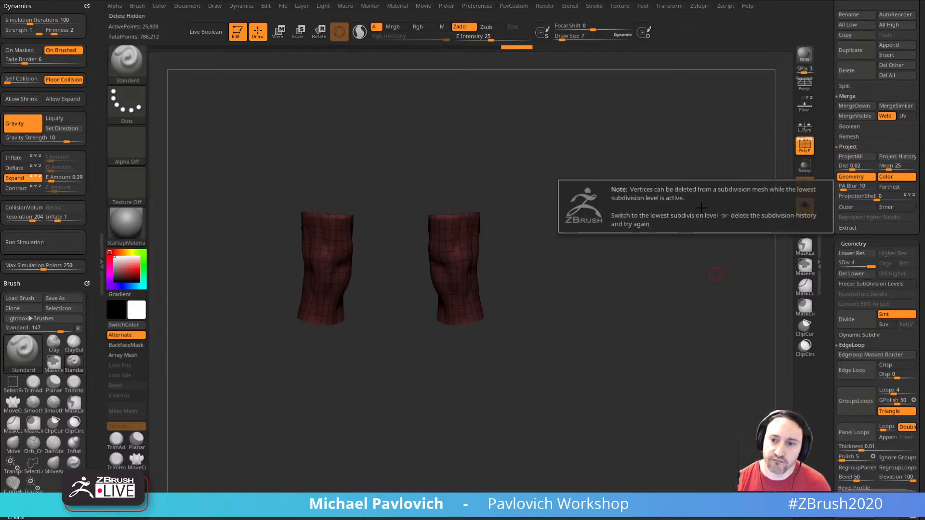
- Delete the lower subdivision levels and the hidden geometry of the knee copy
left_click(852, 273)
key("space")
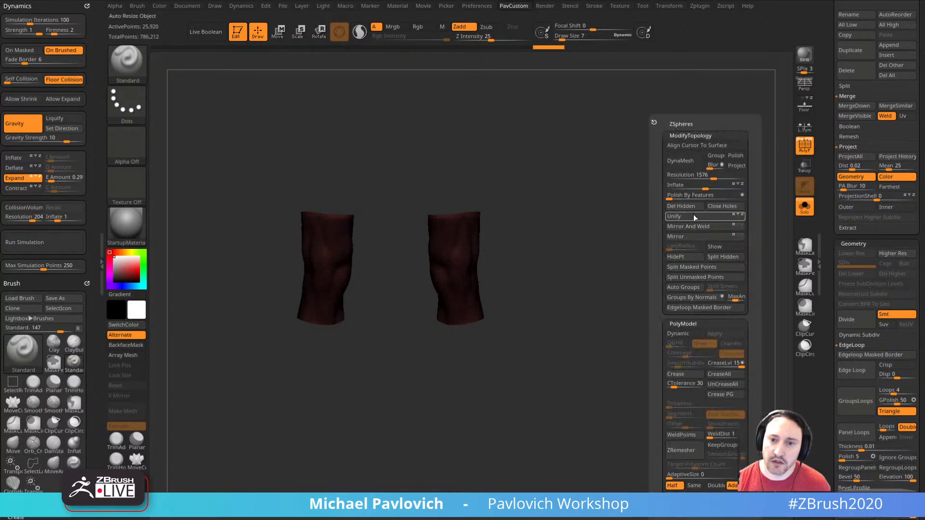
left_click(693, 207)
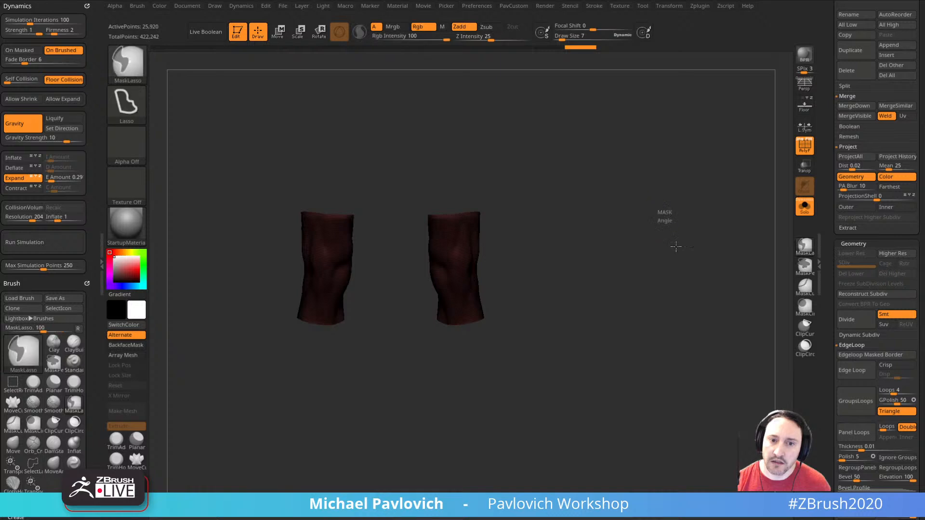
- Try to reconstruct a lower subdivision level for the knee pieces and turn off the polyframe
left_click(855, 295)
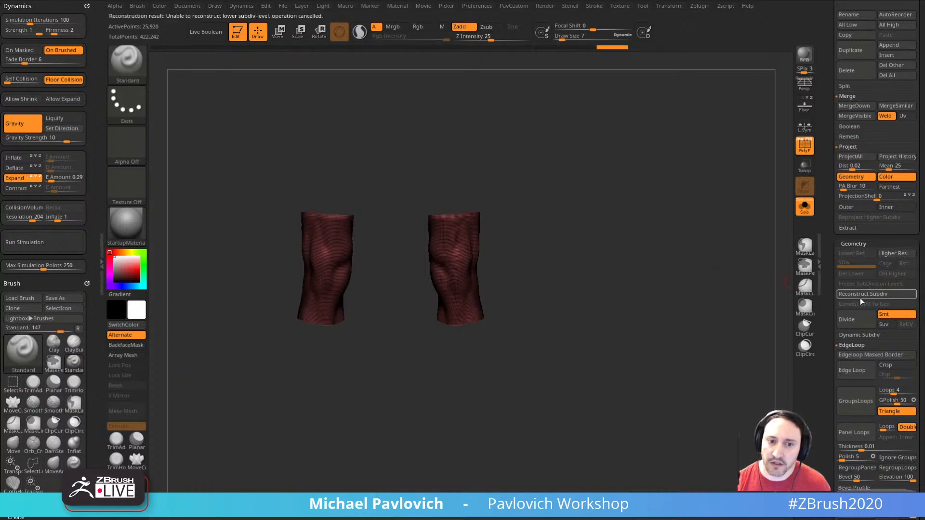
left_click_drag(758, 293, 707, 227)
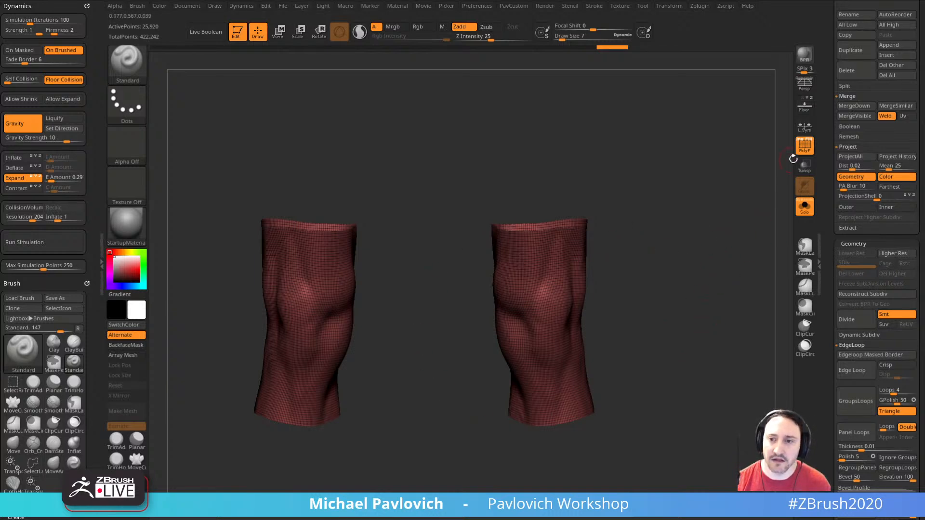
key("shift+f")
left_click_drag(679, 243, 679, 289)
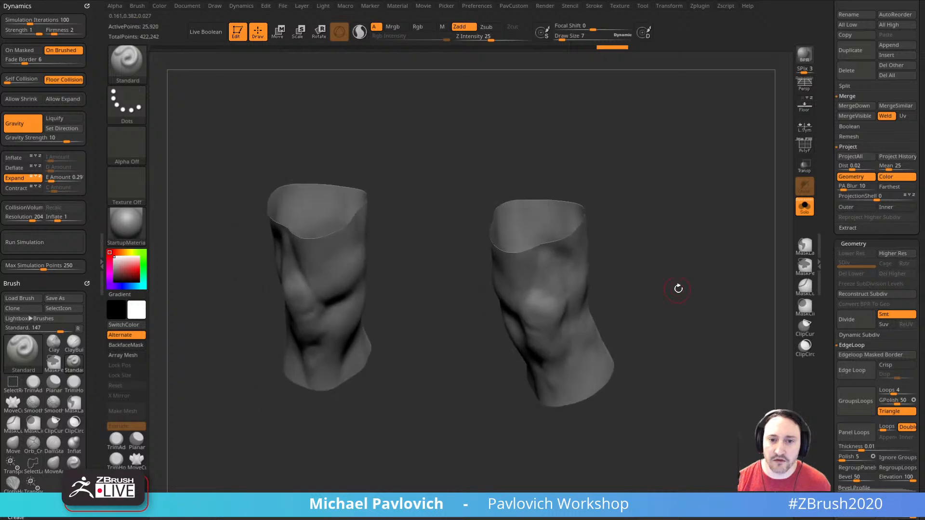
mouse_move(624, 270)
left_mouse_down()
mouse_move(615, 252)
mouse_move(705, 254)
mouse_move(692, 263)
left_mouse_up()
- Try moving the knee surfaces vertically with TransposeCloth and undo the wrinkled result
left_click(551, 314)
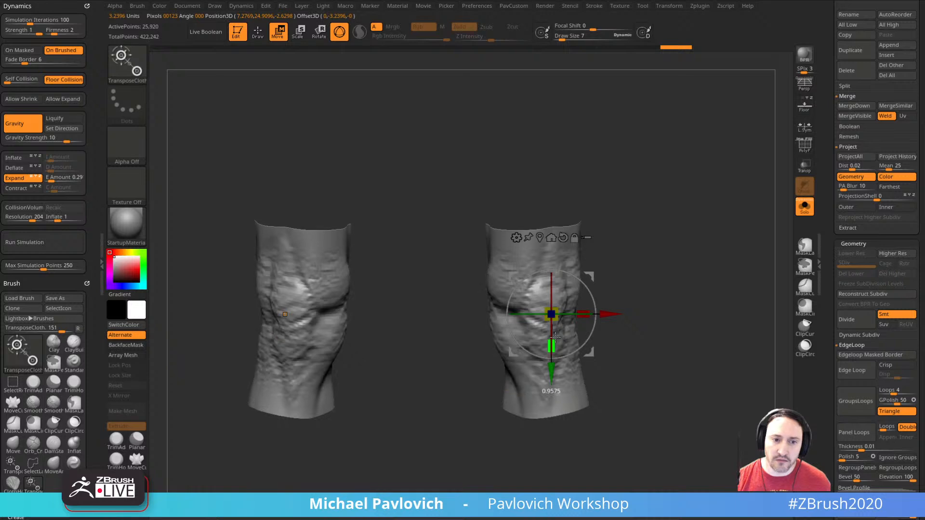
key("ctrl+z")
key("q")
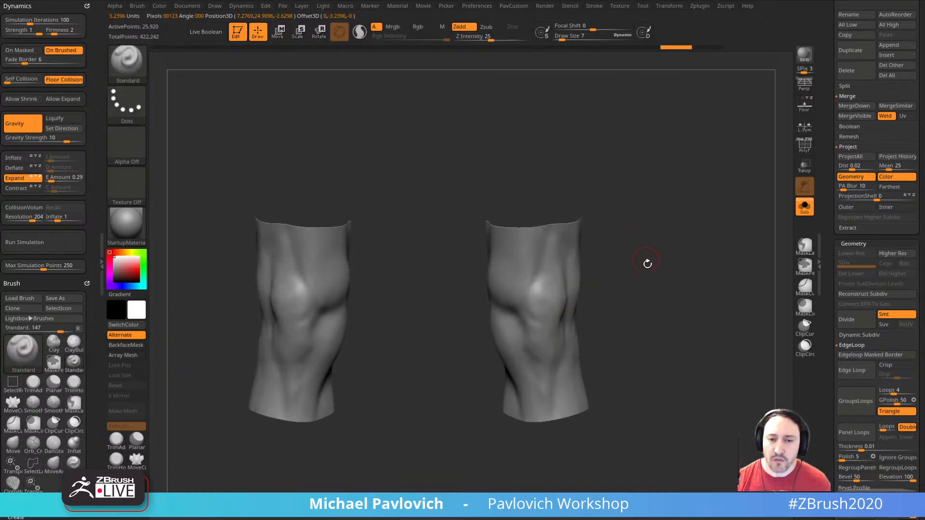
left_click_drag(647, 262, 506, 312)
left_click_drag(630, 294, 308, 149)
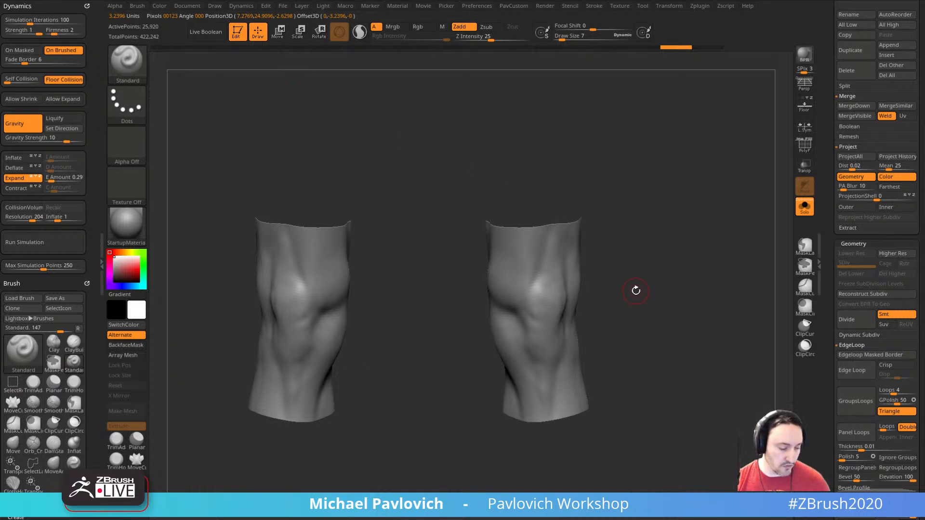
key("w")
key("q")
mouse_move(636, 293)
left_mouse_down("alt")
mouse_move(628, 281)
mouse_move(542, 322)
mouse_move(509, 323)
mouse_move(512, 343)
left_mouse_up("alt")
- Try pulling skin folds below the kneecaps with the ClothHook brush at draw size 22 and undo the strokes
key("b")
key("c")
key("h")
key("s")
key("ctrl+z")
key("s")
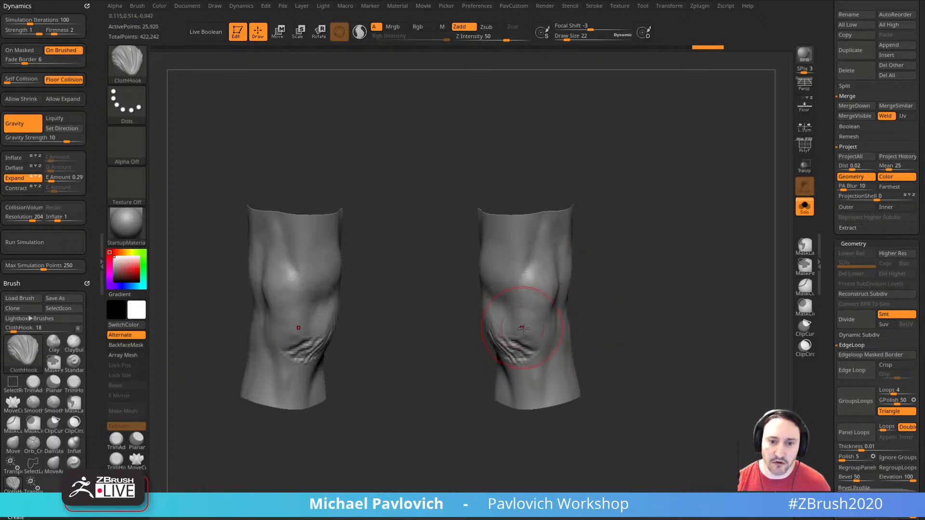
left_click_drag(534, 314, 538, 299)
key("ctrl+z")
key("ctrl+z")
- Try dividing the knee pieces to subdivision level 2 and undo the division
key("ctrl+d")
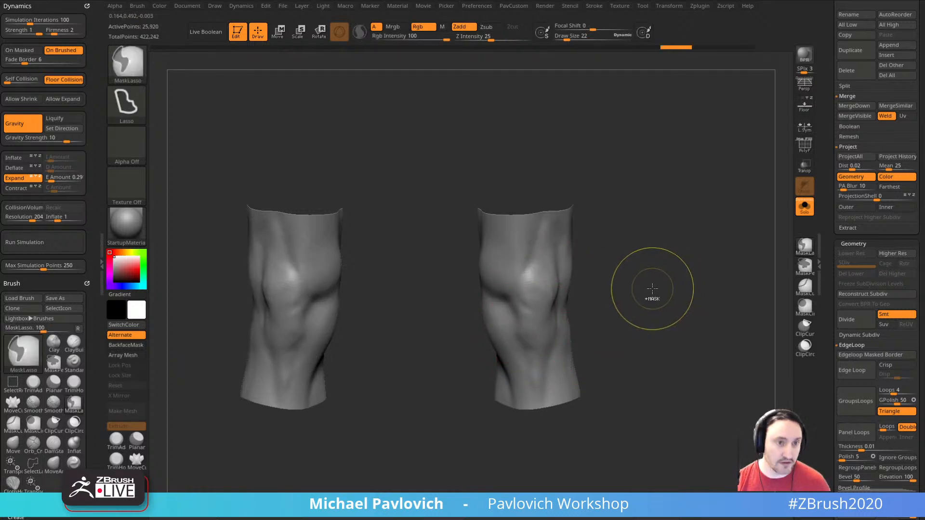
mouse_move(641, 289)
left_mouse_down()
mouse_move(555, 332)
mouse_move(548, 311)
mouse_move(658, 296)
left_mouse_up()
key("ctrl+z")
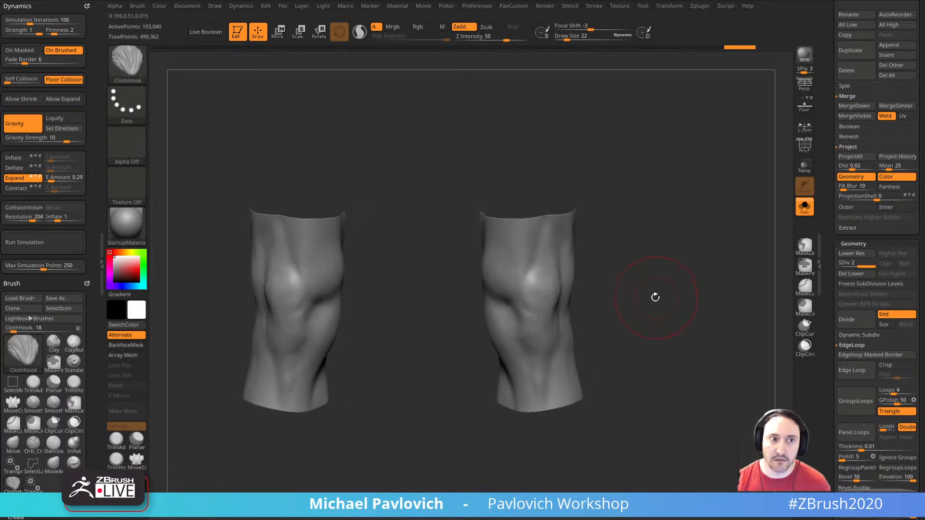
key("ctrl+z")
left_click_drag(629, 320, 632, 236)
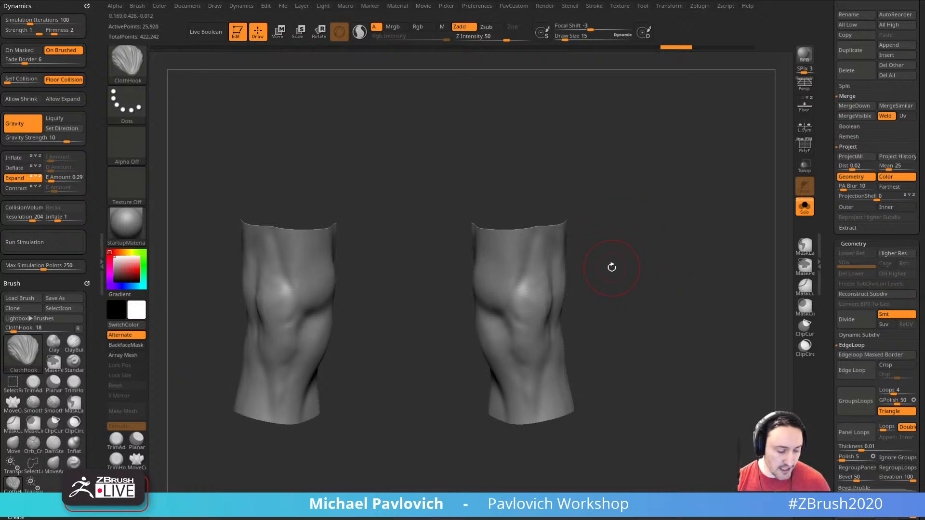
- Select the ClothHook brush and set its draw size to 24
key("b")
key("c")
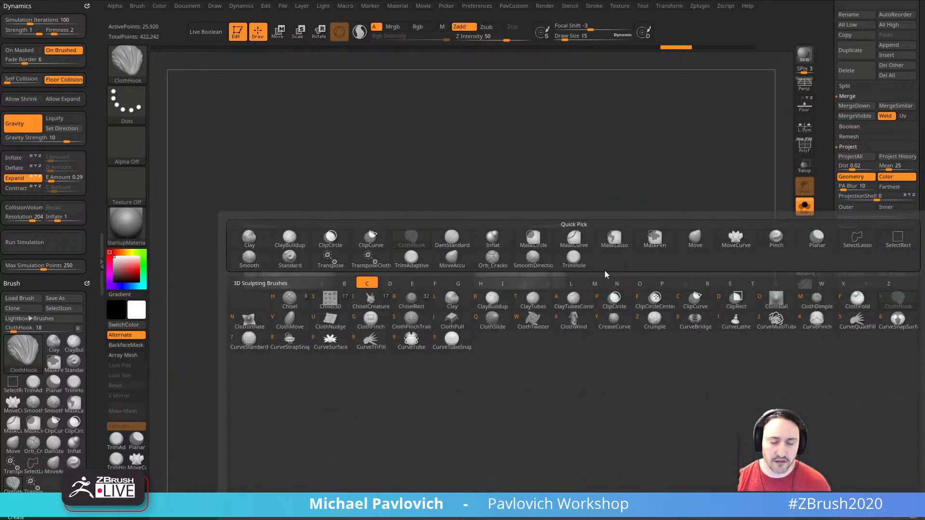
key("h")
key("s")
left_click_drag(565, 303, 569, 302)
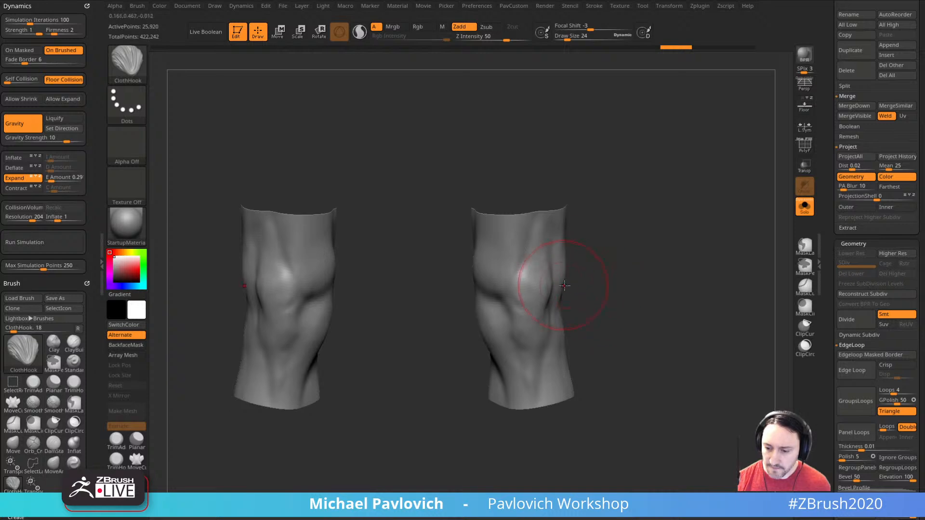
- Mask the knee pieces with MaskPen, leaving a soft unmasked area across and above the kneecaps
mouse_move(496, 265)
left_mouse_down("ctrl")
mouse_move(536, 268)
mouse_move(523, 269)
left_mouse_up("ctrl")
left_click_drag(599, 235, 602, 263, "ctrl")
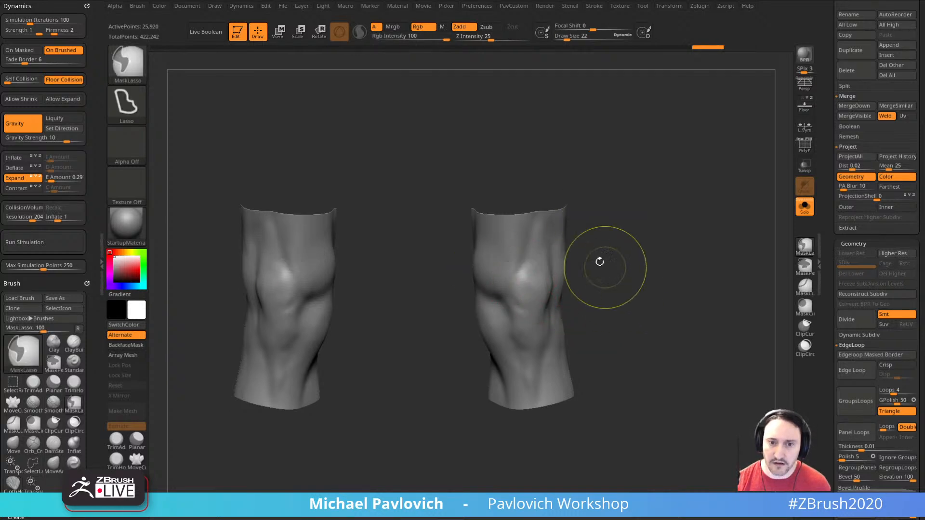
left_click(134, 69, "ctrl")
left_click(302, 73, "ctrl")
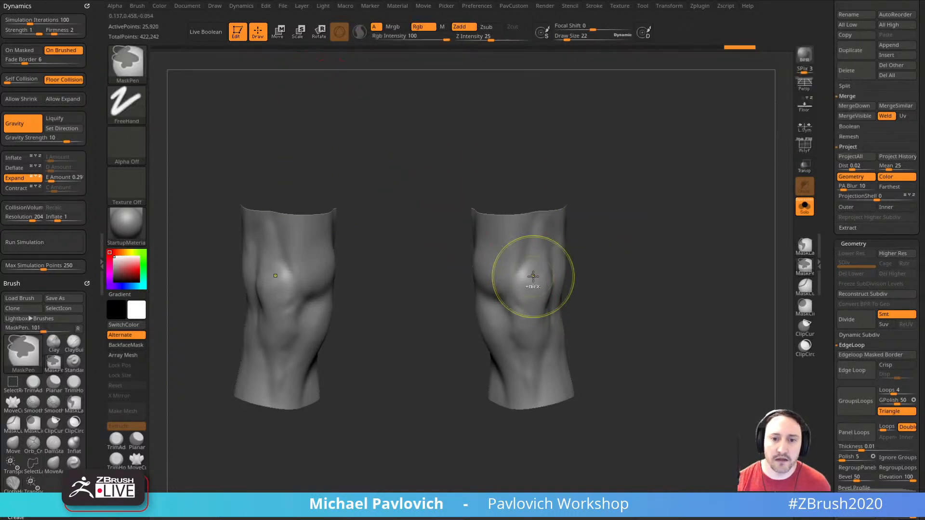
left_click_drag(533, 251, 485, 278, "ctrl")
mouse_move(655, 290)
left_mouse_down("alt")
mouse_move(627, 288)
mouse_move(653, 259)
mouse_move(505, 275)
left_mouse_up("alt")
mouse_move(568, 258)
left_mouse_down()
mouse_move(652, 275)
mouse_move(695, 260)
mouse_move(680, 267)
left_mouse_up()
- Place the TransposeCloth gizmo on the unmasked skin above the kneecap and try a short downward move
key("w")
left_click(554, 256, "alt")
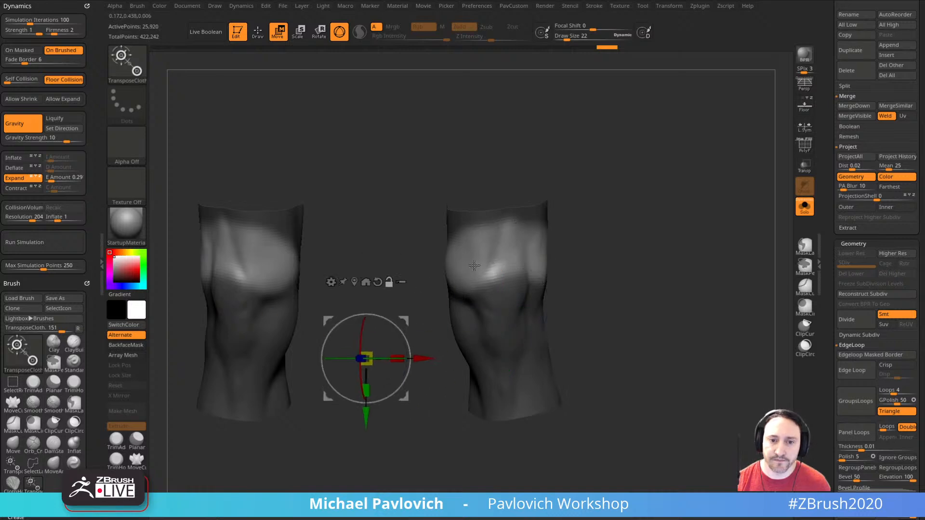
left_click(502, 251, "alt")
left_click_drag(576, 218, 592, 212)
left_click_drag(502, 218, 501, 227)
key("q")
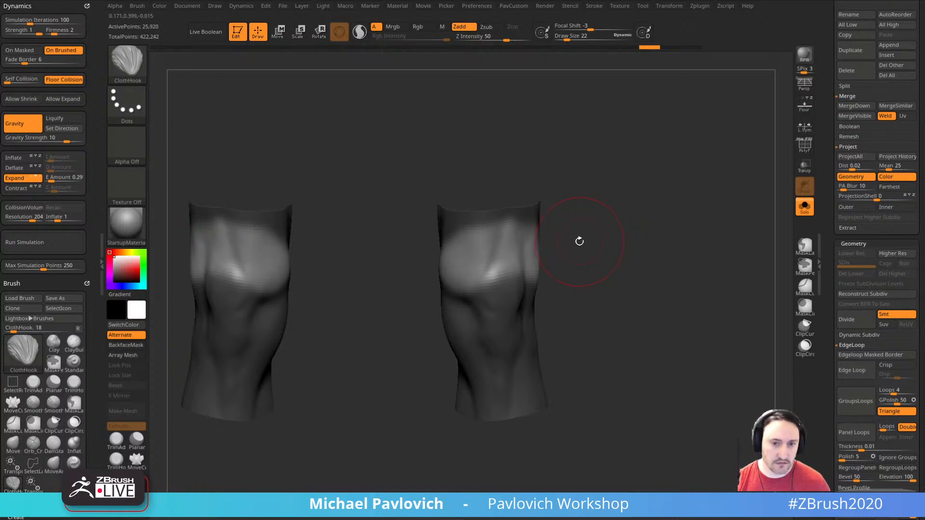
- Move the unmasked knee skin downward with TransposeCloth to form folds, inspect them and undo the move
key("w")
left_click_drag(499, 214, 507, 242)
key("q")
left_click_drag(599, 235, 523, 245)
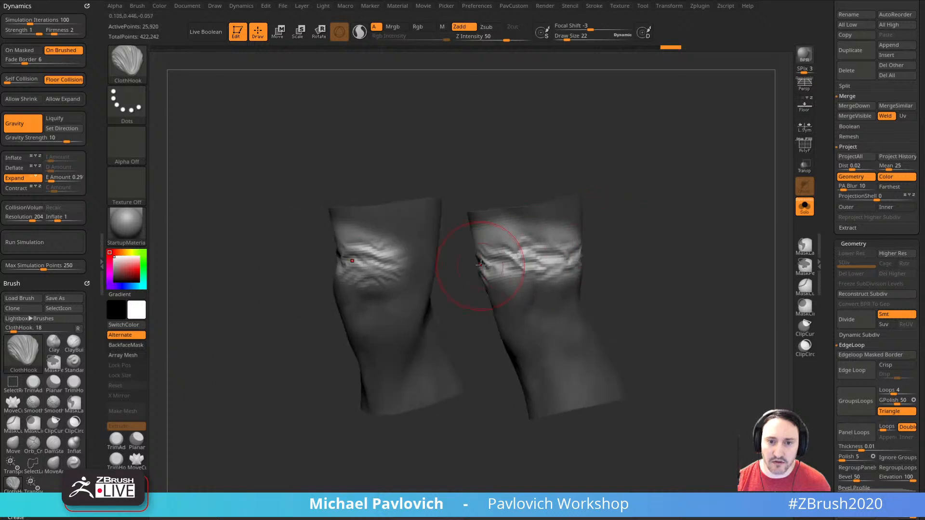
left_click_drag(642, 244, 493, 256)
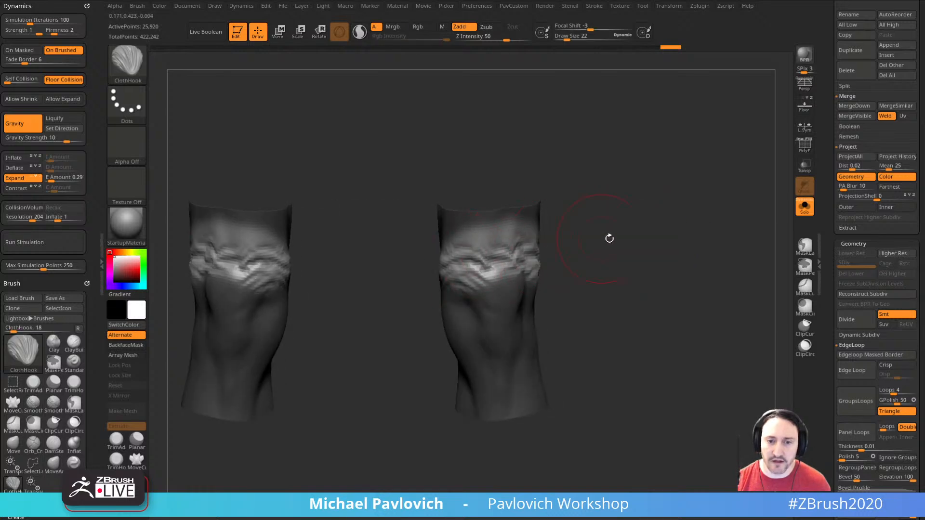
left_click_drag(609, 239, 640, 246)
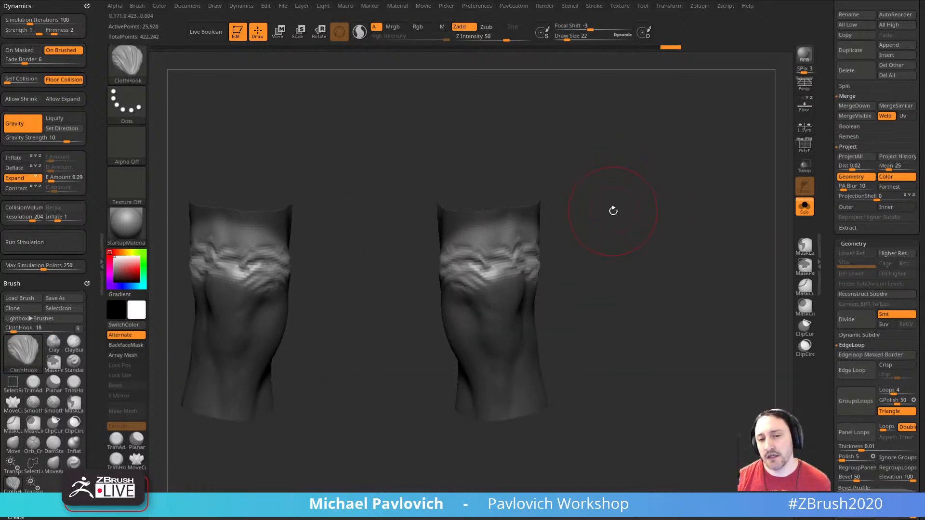
key("ctrl+z")
key("b")
key("c")
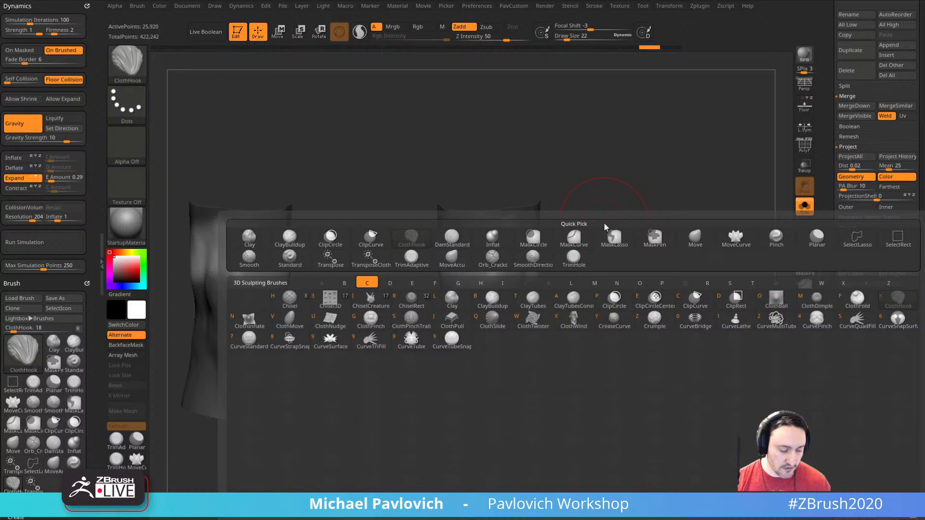
key("Escape")
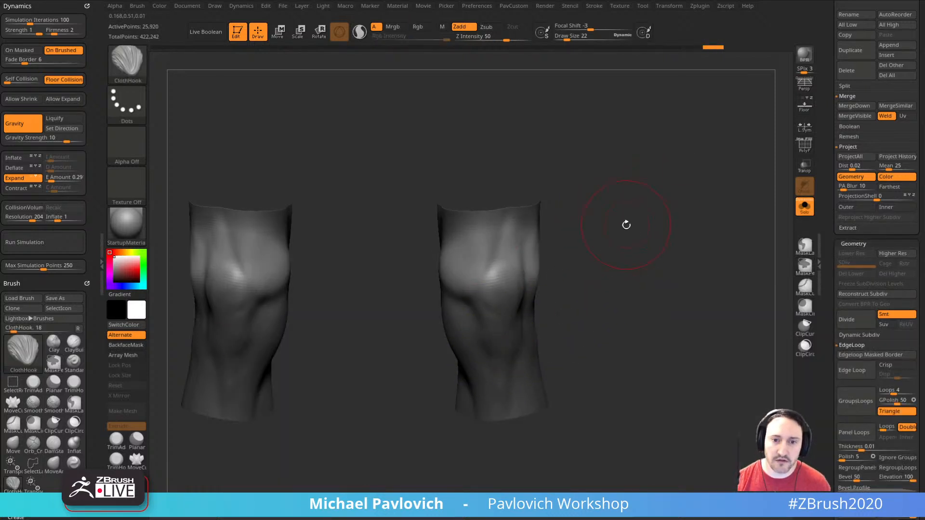
- Try ClothHook pulls on the unmasked skin above the kneecap, enlarging the draw size to 33, and undo them
left_click_drag(495, 239, 479, 212)
key("ctrl+z")
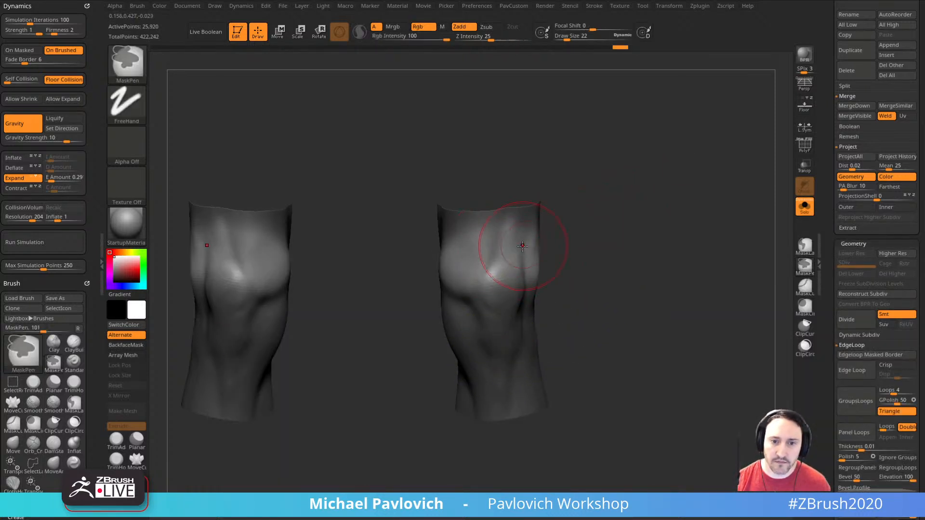
key("bracketright")
mouse_move(516, 269)
left_mouse_down()
mouse_move(515, 236)
mouse_move(488, 258)
mouse_move(492, 268)
mouse_move(485, 245)
mouse_move(503, 241)
left_mouse_up()
key("ctrl+z")
key("ctrl+z")
key("ctrl+z")
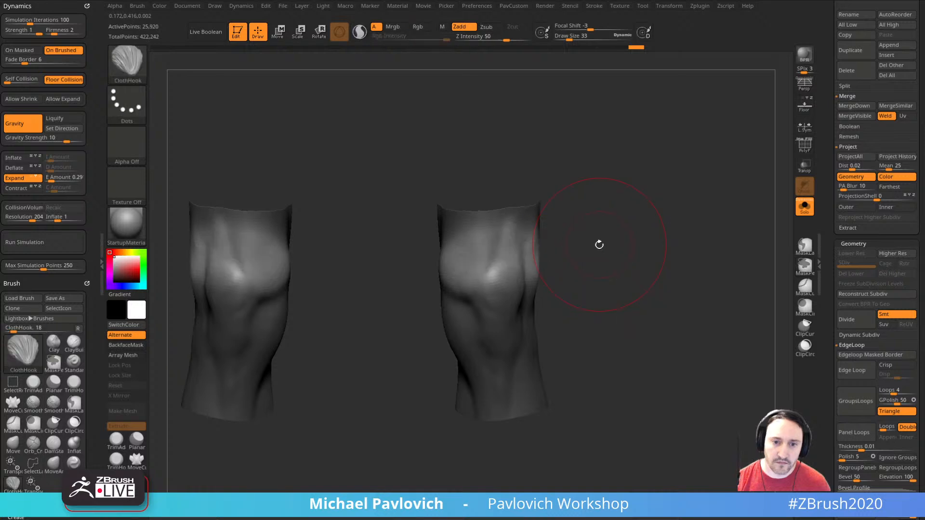
- Try moving the unmasked skin above the kneecaps downward with the gizmo, undo the move and return to drawing with ClothHook
key("w")
left_click_drag(588, 225, 564, 219)
left_click_drag(499, 201, 491, 251)
key("ctrl+z")
key("q")
right_click_drag(553, 240, 535, 239)
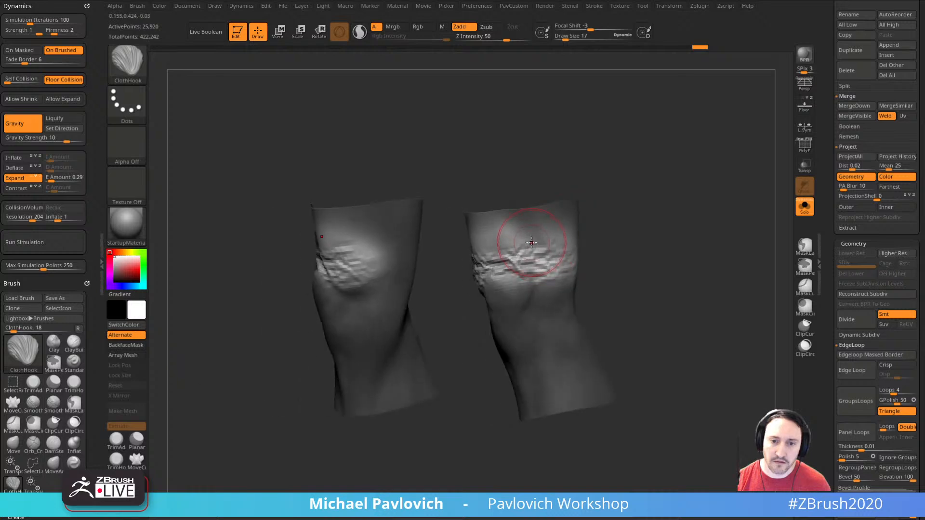
- Pull wrinkles across the front and sides of the knees with ClothHook at draw size 15
left_click_drag(535, 240, 561, 237)
right_click_drag(540, 243, 557, 248, "shift")
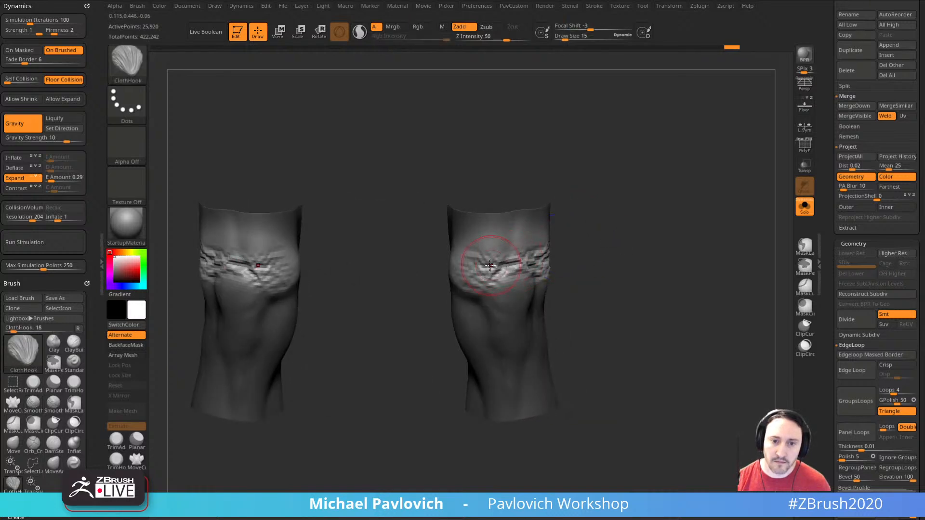
key("s")
left_click_drag(486, 281, 476, 282)
key("s")
left_click_drag(476, 245, 463, 271)
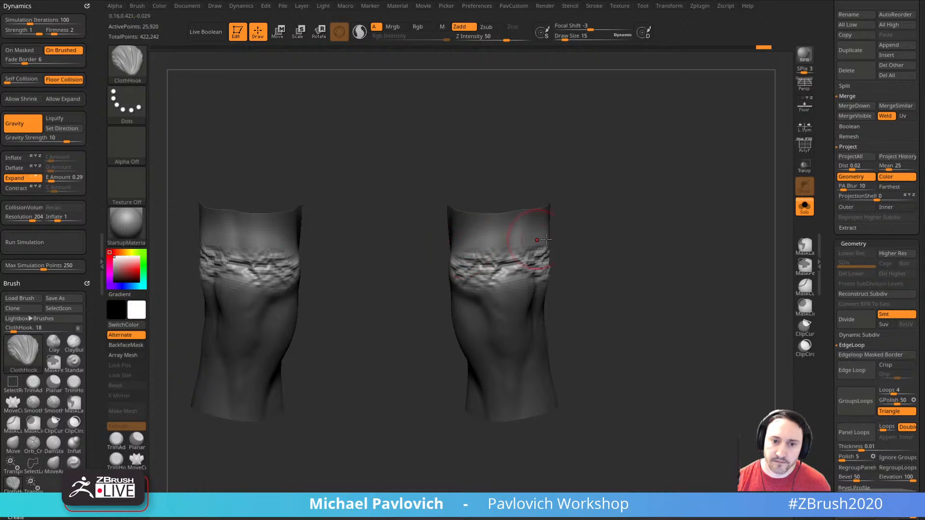
mouse_move(586, 241)
left_mouse_down()
mouse_move(605, 241)
mouse_move(620, 260)
left_mouse_up()
- Undo the fold tests and the mask on the knees, and bring the Morph Target settings into view
key("ctrl+z")
key("ctrl+z")
key("ctrl+z")
key("ctrl+z")
key("ctrl+z")
key("ctrl+z")
key("ctrl+z")
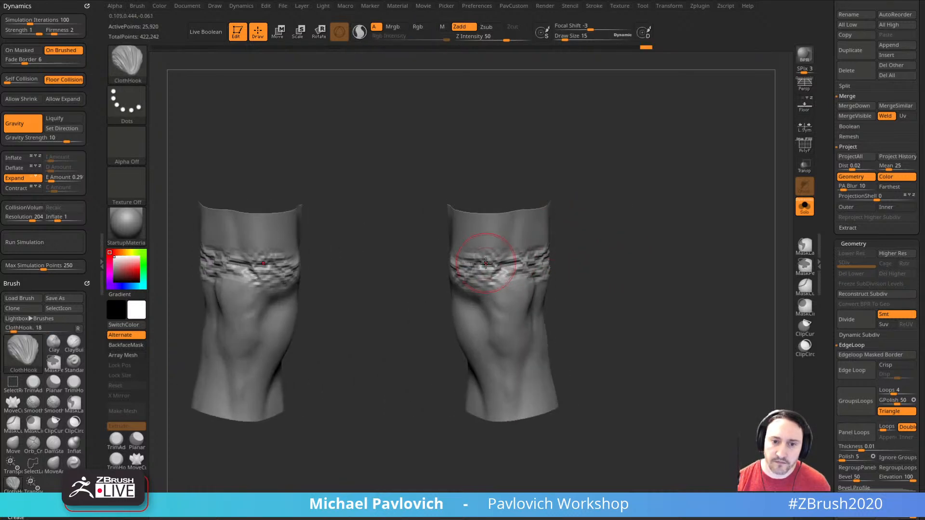
left_click_drag(827, 314, 824, 196)
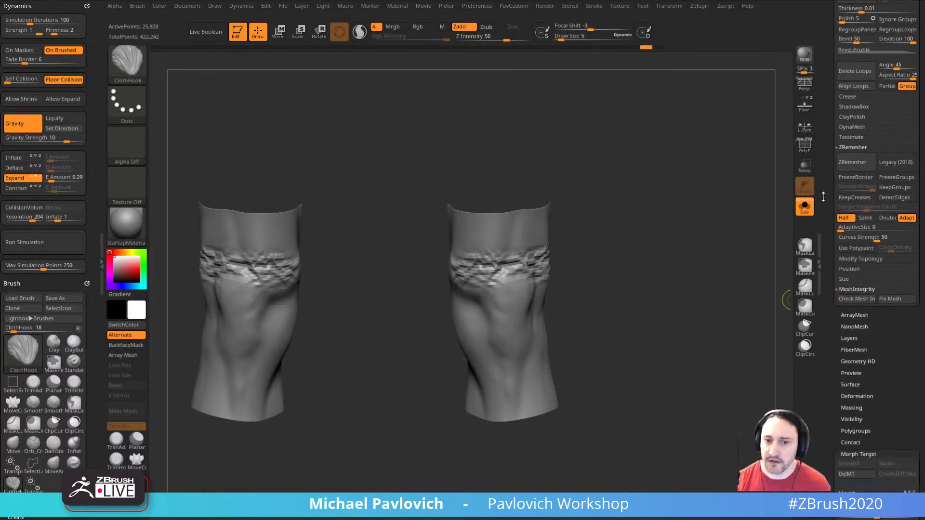
key("ctrl+z")
key("ctrl+z")
key("ctrl+z")
key("ctrl+z")
key("ctrl+z")
key("ctrl+z")
key("ctrl+z")
key("ctrl+z")
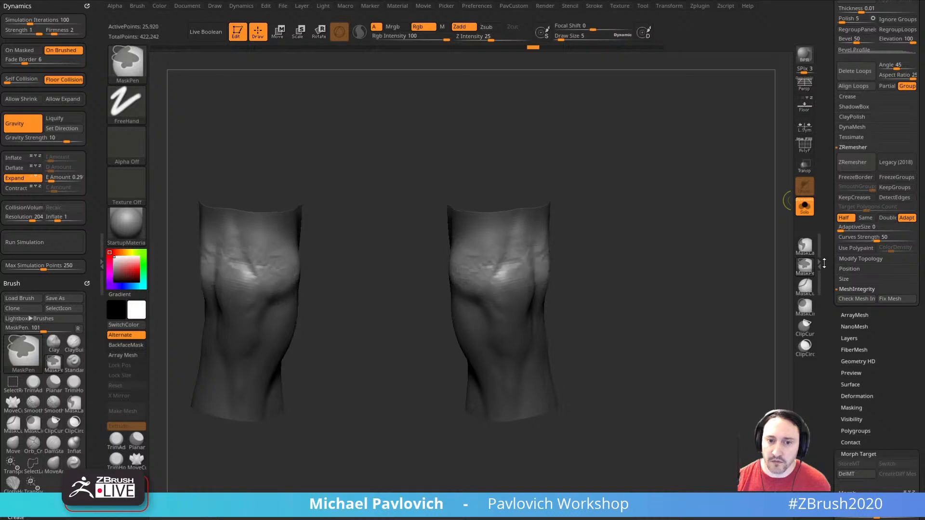
key("ctrl+z")
key("ctrl+z")
key("ctrl+z")
left_click(805, 305)
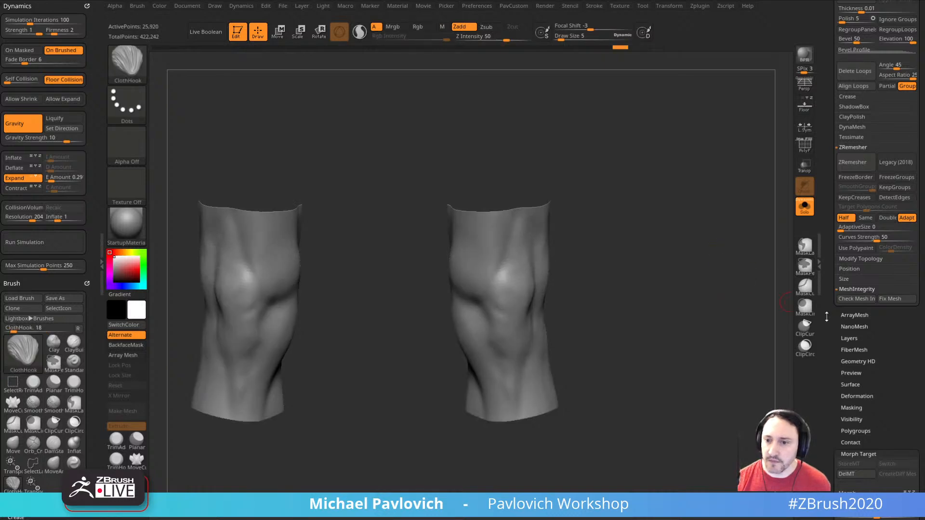
scroll(826, 316, "down", 5)
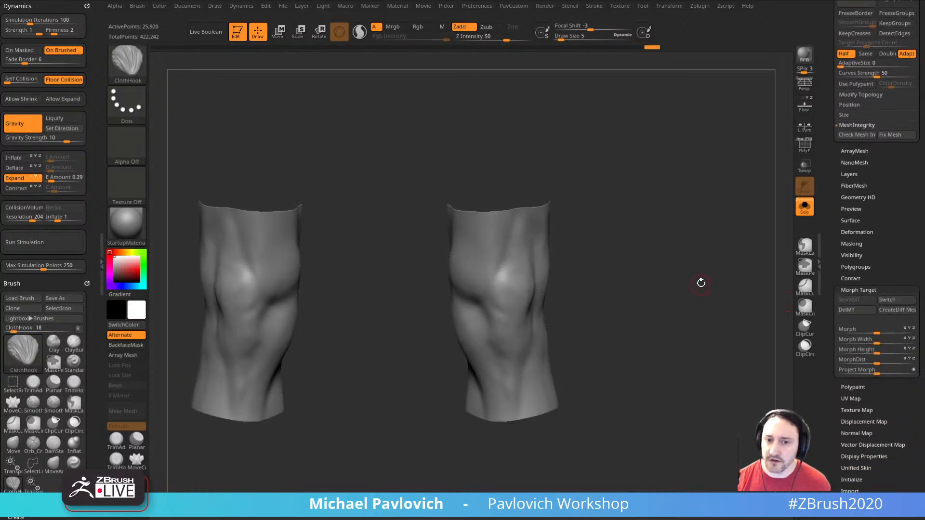
- Select the Standard brush, try a small TransposeCloth scaling of the unmasked knees and undo it
key("ctrl+z")
key("b")
key("s")
key("t")
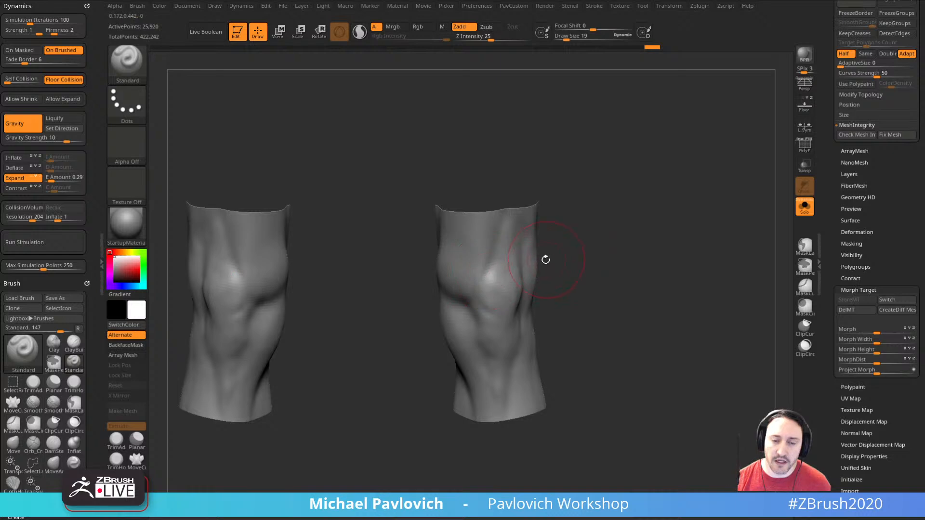
key("w")
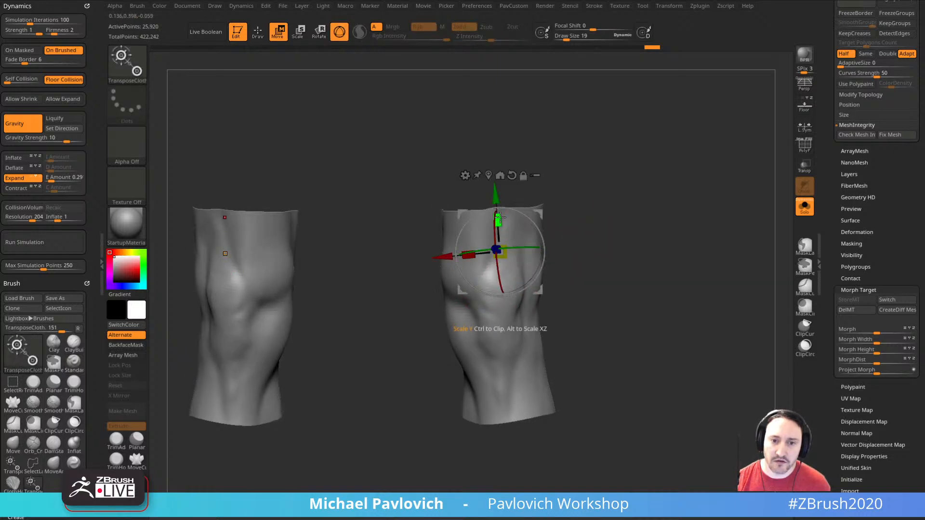
left_click_drag(500, 221, 499, 226)
key("ctrl+z")
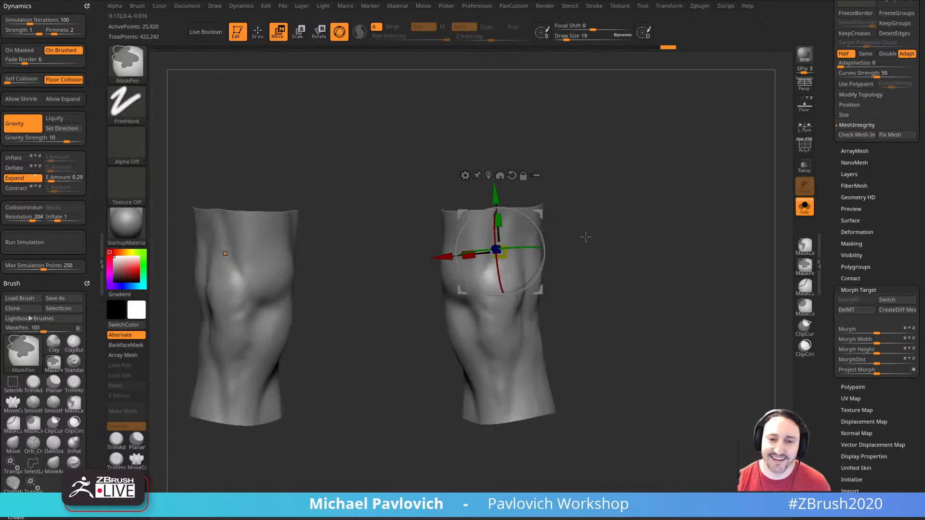
key("q")
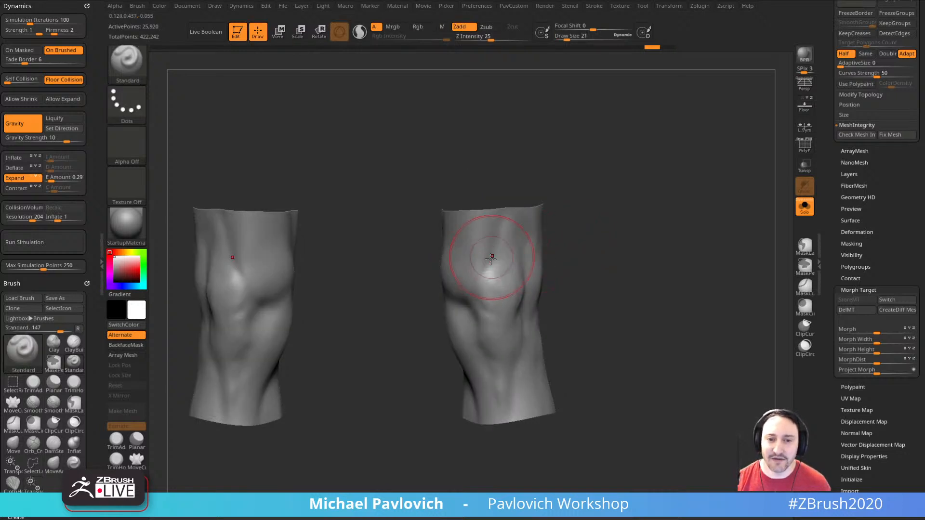
- Paint a MaskPen mask over the kneecaps and the skin above at draw size 21, soften it and invert it
mouse_move(468, 281)
left_mouse_down("ctrl")
mouse_move(461, 258)
mouse_move(525, 264)
mouse_move(506, 270)
left_mouse_up("ctrl")
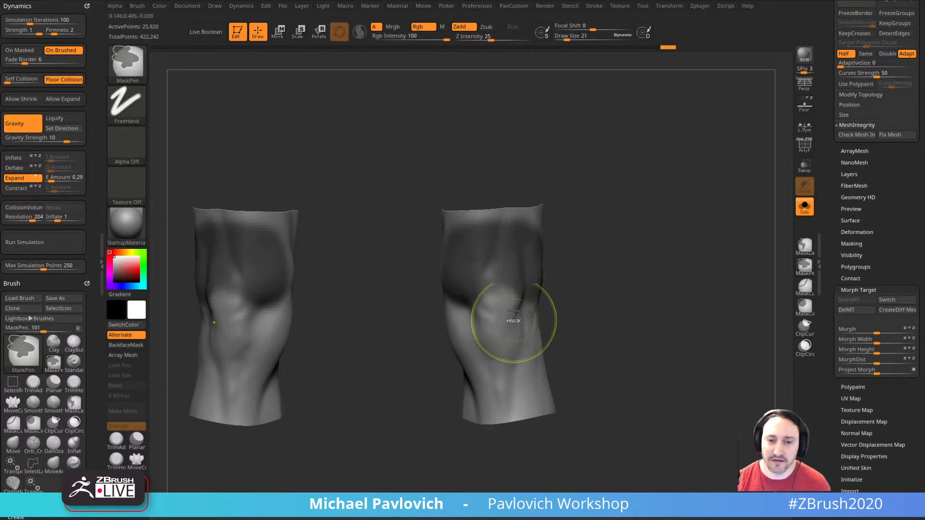
left_click(509, 250, "ctrl")
left_click(573, 240, "ctrl")
- Compress the unmasked knee skin vertically with the TransposeCloth gizmo to form fine folds above the kneecaps
key("w")
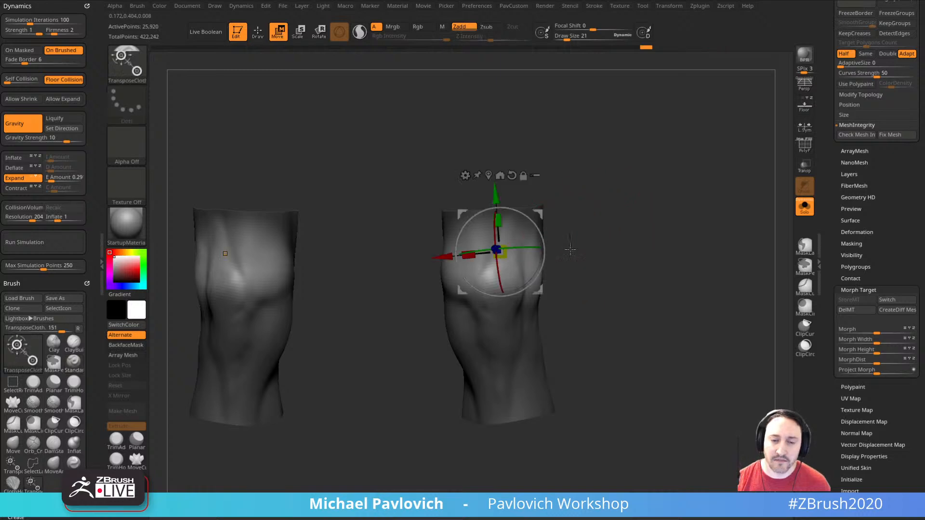
left_click_drag(501, 221, 500, 232)
key("q")
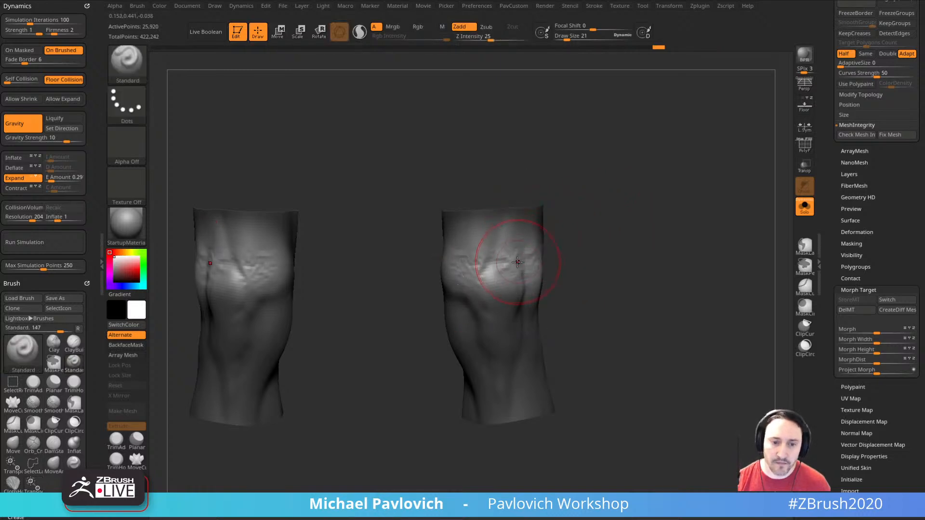
- Try a stroke across the kneecap folds, undo it and switch to the ClothHook brush for deepening the folds
mouse_move(516, 263)
left_mouse_down()
mouse_move(517, 245)
mouse_move(484, 252)
left_mouse_up()
key("ctrl+z")
key("b")
key("c")
key("h")
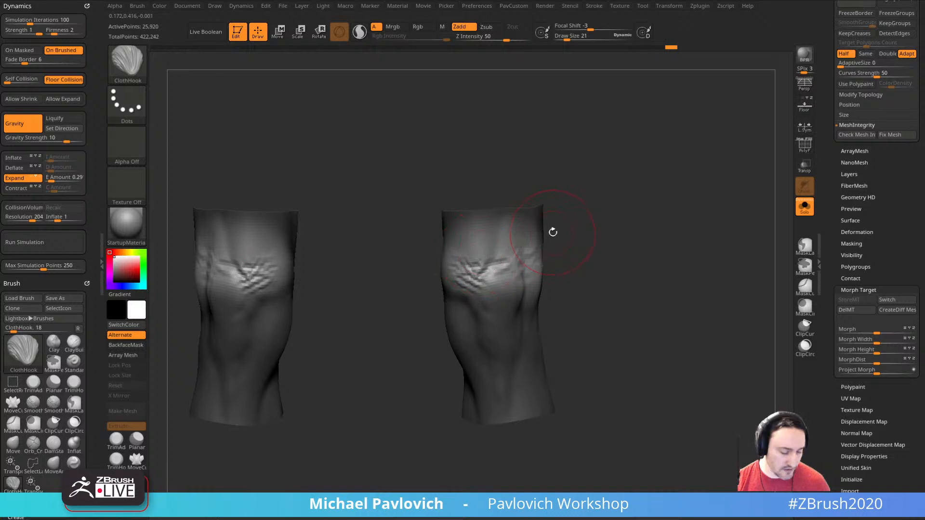
- Look through the cloth brushes and select the ClothNudge brush
key("b")
key("c")
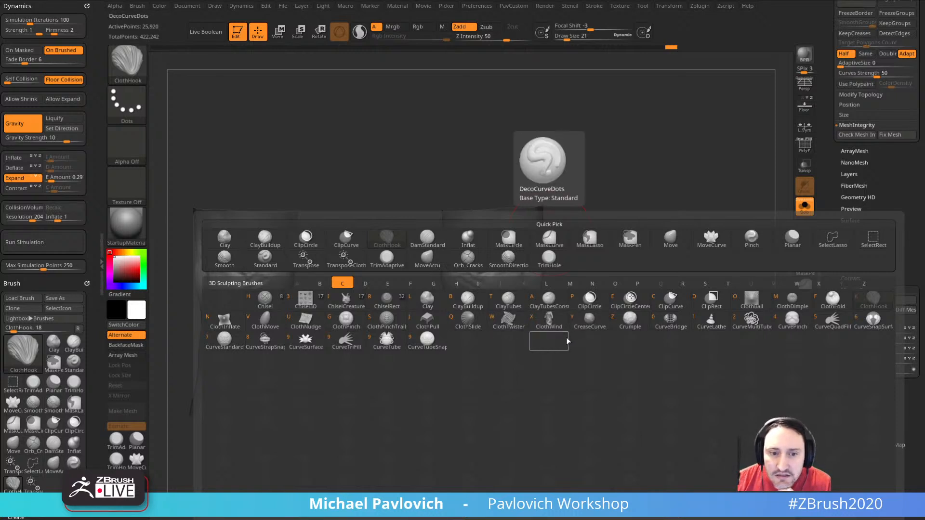
key("m")
key("p")
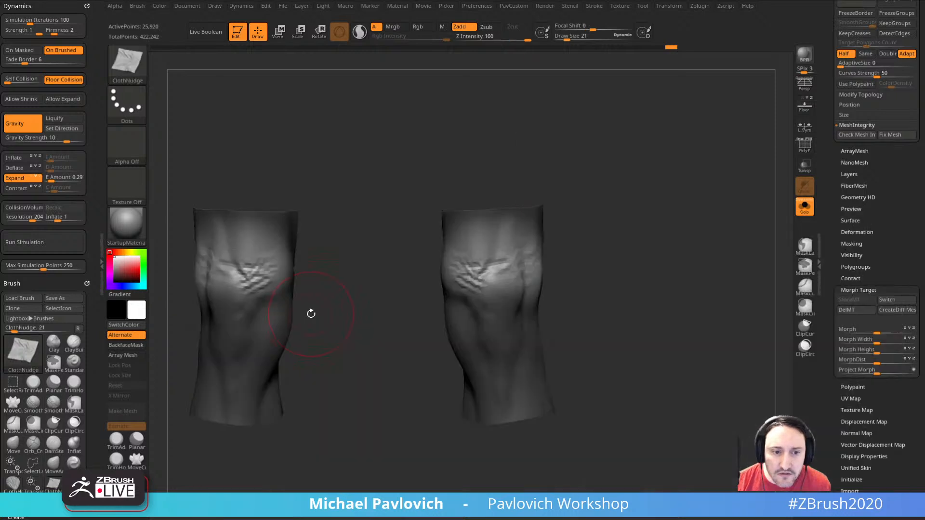
key("b")
key("c")
key("n")
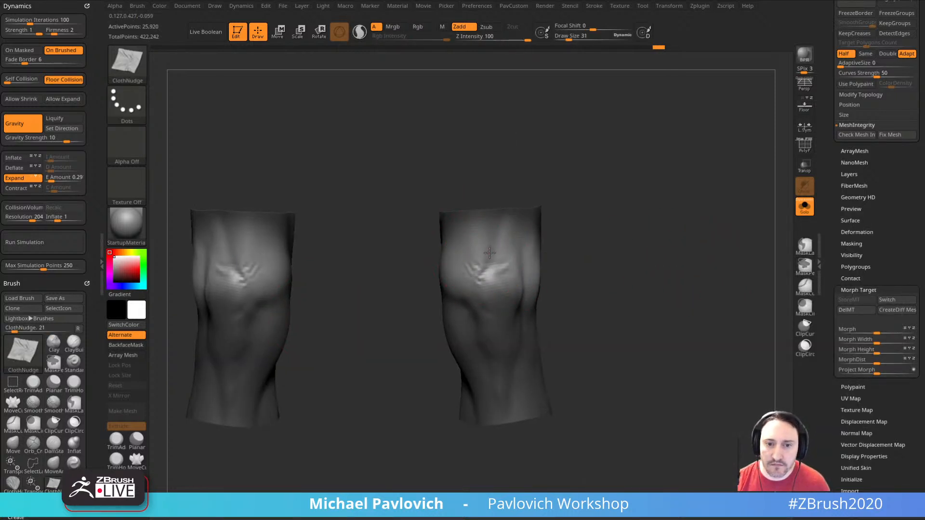
- Nudge the skin across the kneecaps into folds from several angles with ClothNudge at draw size 31
left_click_drag(490, 252, 553, 245)
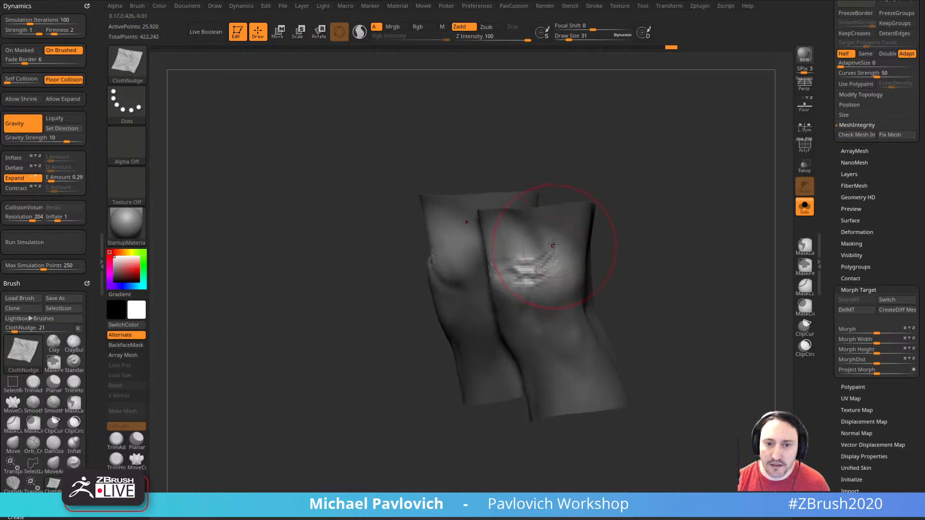
right_click_drag(604, 249, 511, 240)
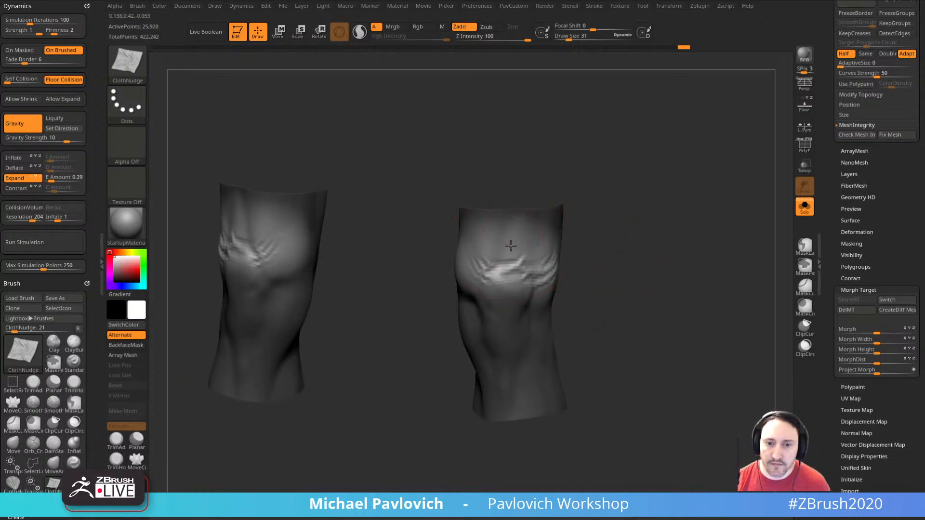
left_click_drag(511, 246, 465, 248)
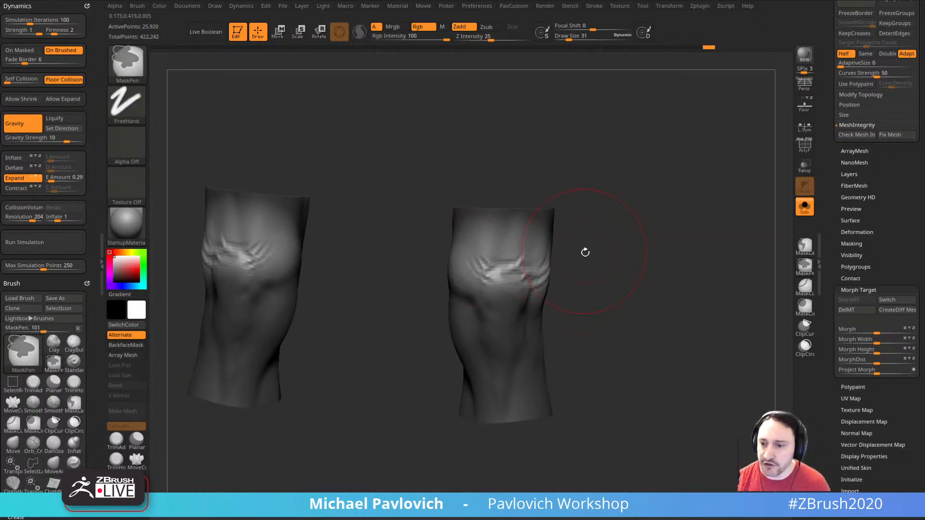
right_click_drag(597, 261, 531, 271)
- Undo the knee folds, set the ClothNudge draw size to 36 and undo the latest test stroke
key("ctrl+z")
key("s")
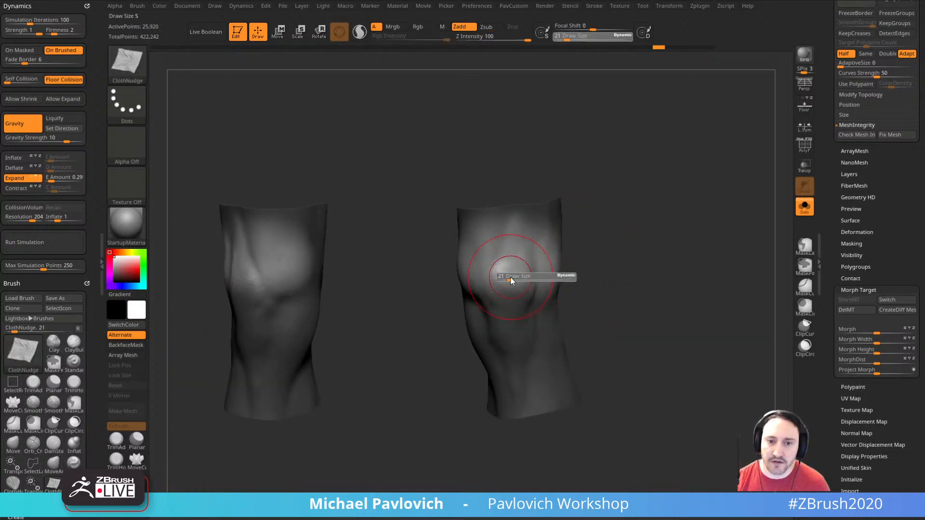
left_click_drag(510, 280, 513, 278)
key("ctrl+z")
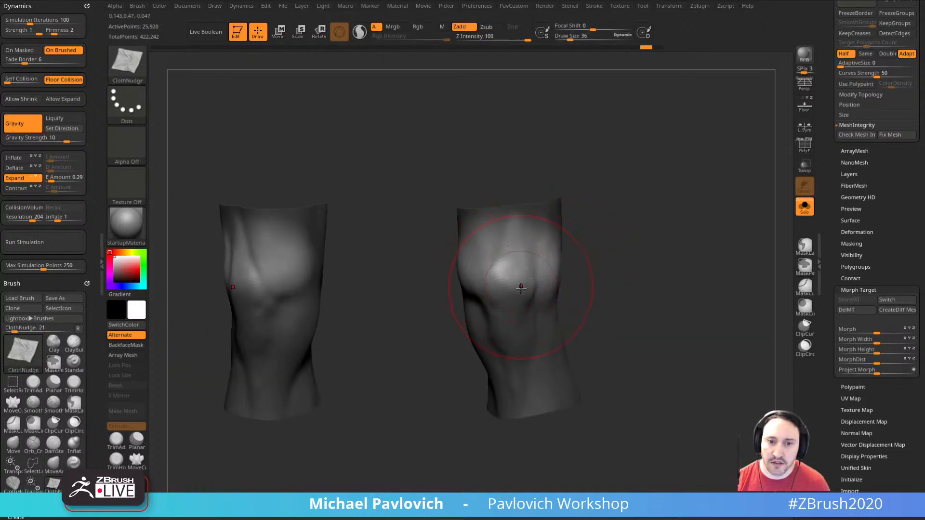
- Push skin folds into the area above both kneecaps with the ClothNudge brush, and set the draw size to 10
right_click_drag(494, 282, 550, 285)
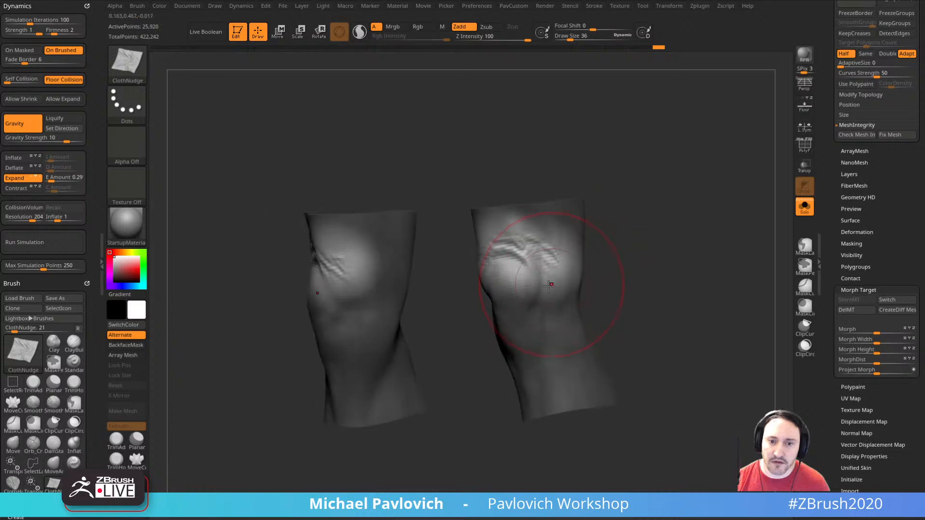
right_click_drag(547, 229, 493, 267)
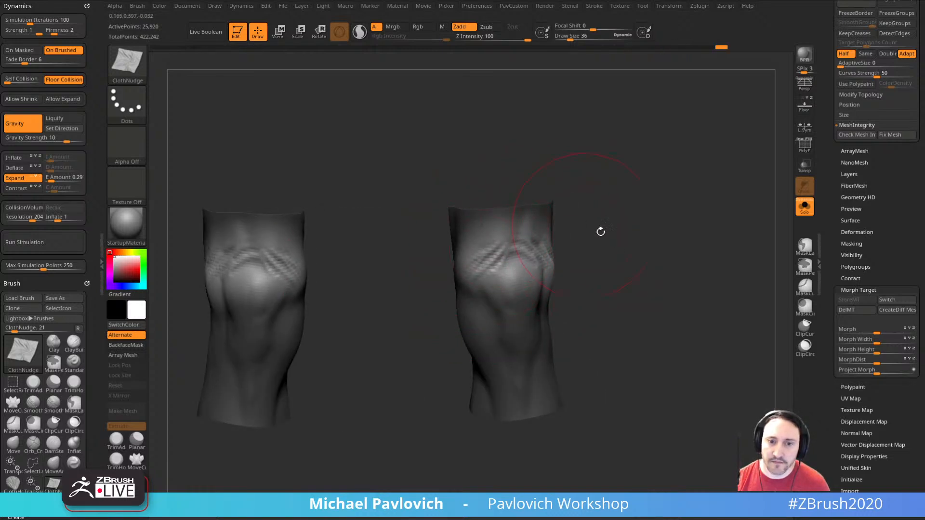
type("s ")
mouse_move(600, 231)
right_mouse_down()
mouse_move(609, 262)
mouse_move(652, 259)
right_mouse_up()
type("10")
key("Return")
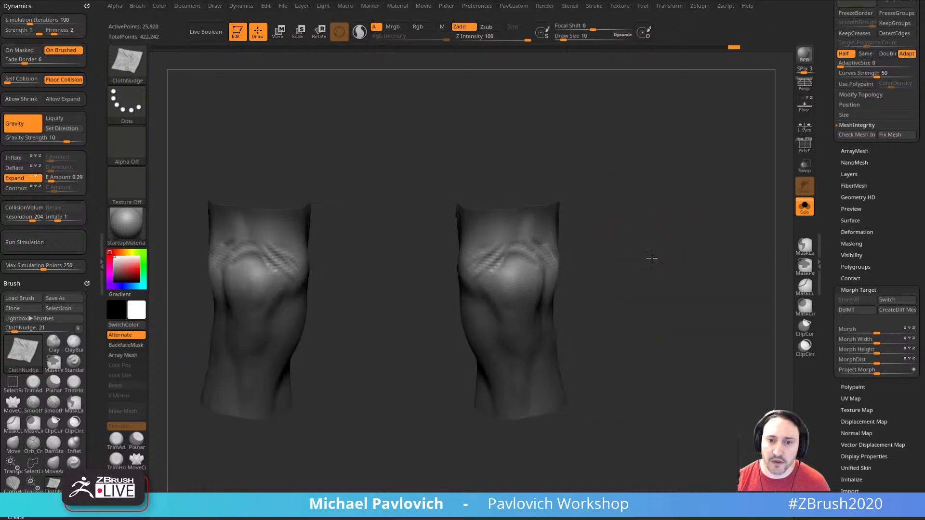
left_click_drag(652, 259, 663, 270, "ctrl")
right_click_drag(656, 285, 637, 282, "alt")
mouse_move(637, 282)
right_mouse_down()
mouse_move(605, 291)
mouse_move(624, 289)
mouse_move(595, 264)
mouse_move(613, 295)
mouse_move(653, 195)
right_mouse_up()
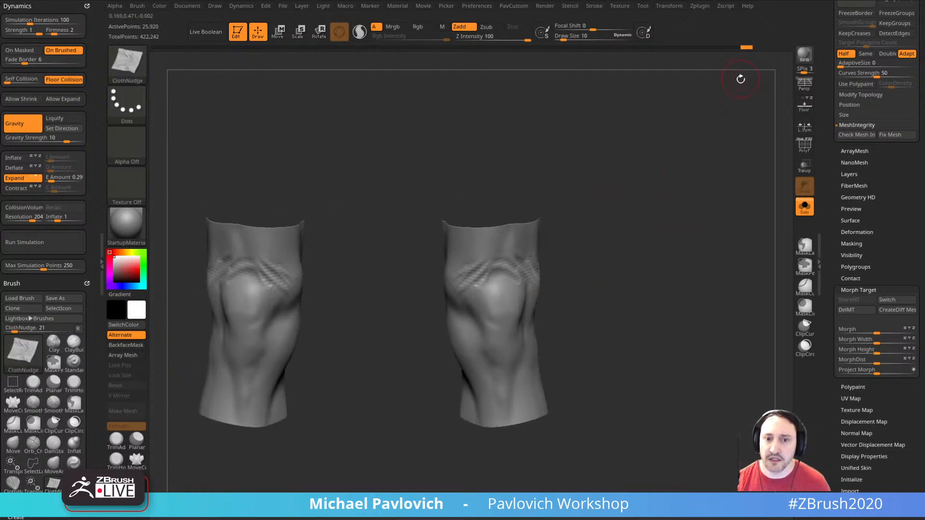
- Turn off Solo to show the full body with the knee piece, and make the DeathWorking subtool active
scroll(830, 118, "up", 10)
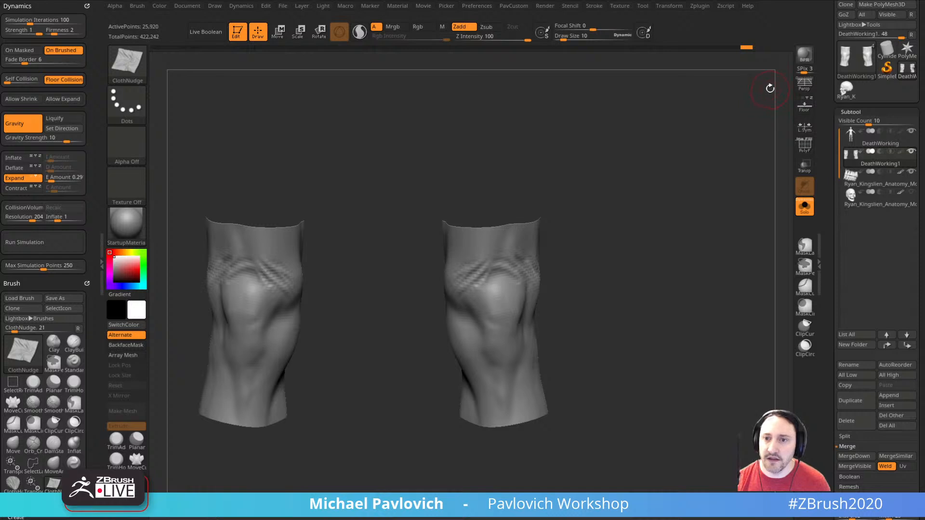
key("shift")
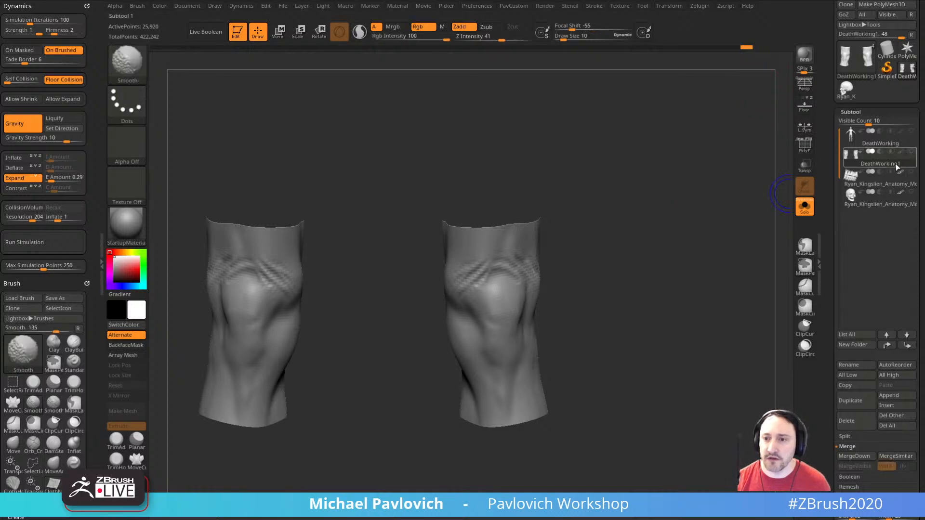
left_click(805, 206)
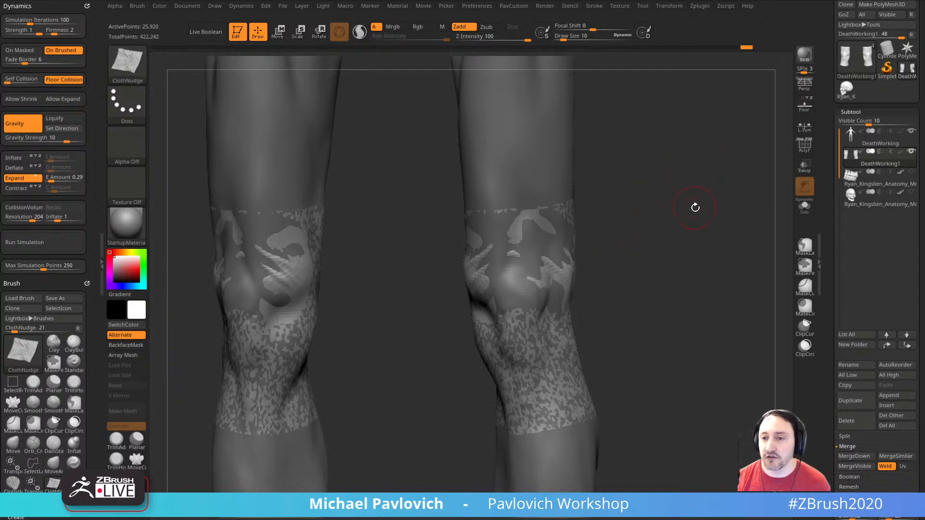
left_click(874, 143)
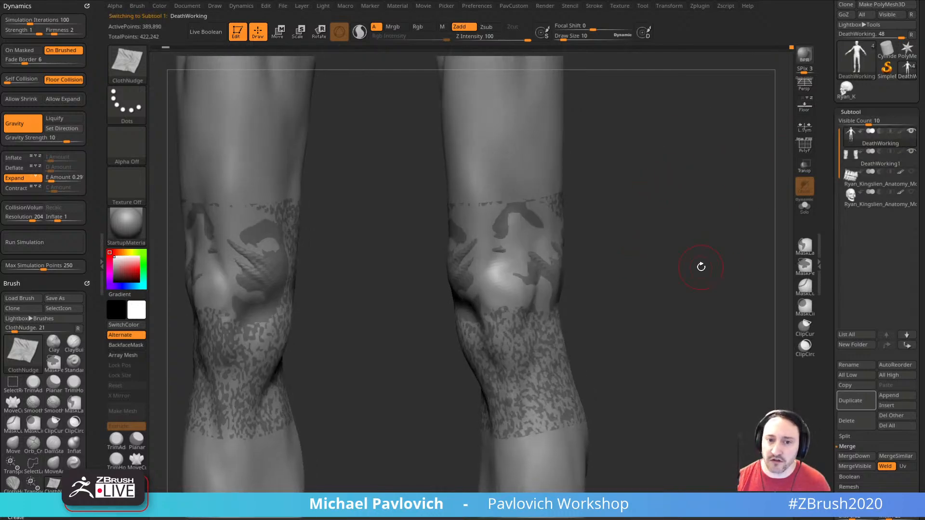
- Switch to the ZProject brush at draw size 22 and project the inner knee folds onto the body
key("f")
key("b")
key("s")
key("t")
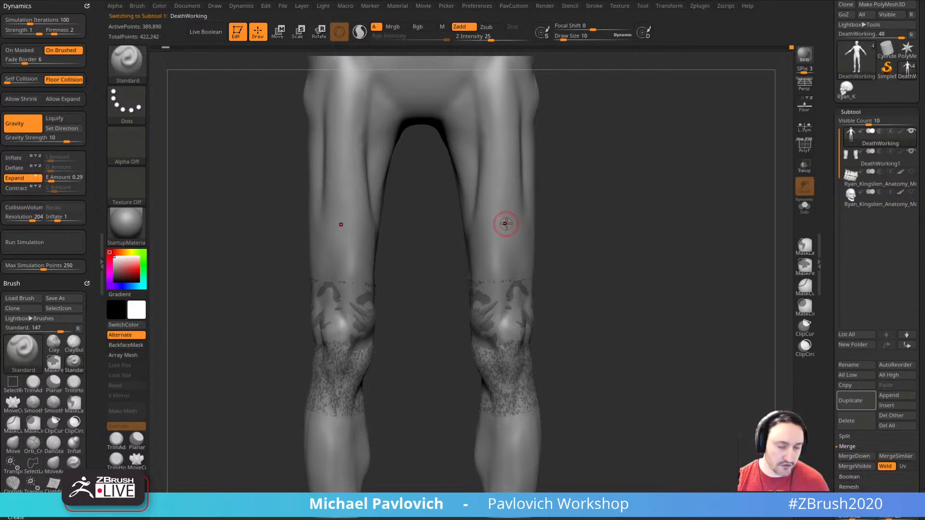
mouse_move(652, 277)
left_mouse_down("alt")
mouse_move(659, 287)
mouse_move(656, 267)
left_mouse_up("alt")
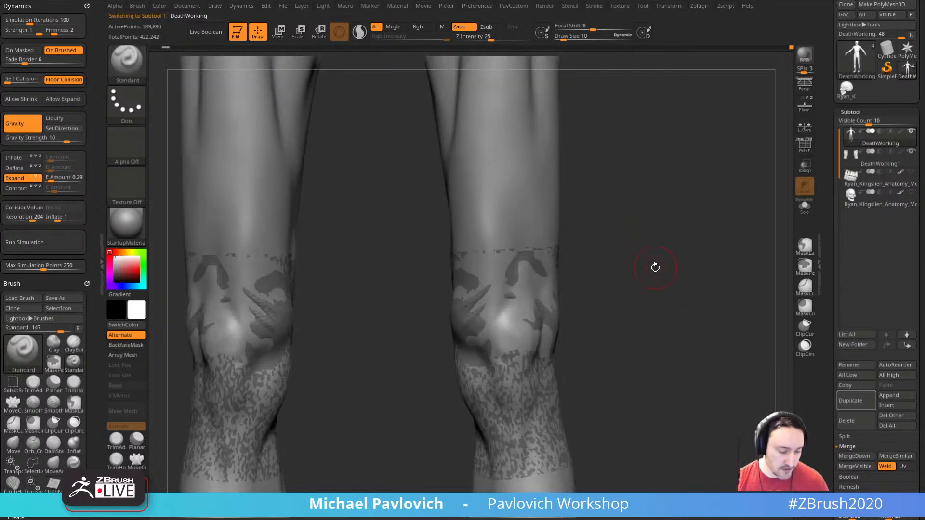
key("b")
key("z")
key("p")
left_click_drag(614, 288, 608, 264)
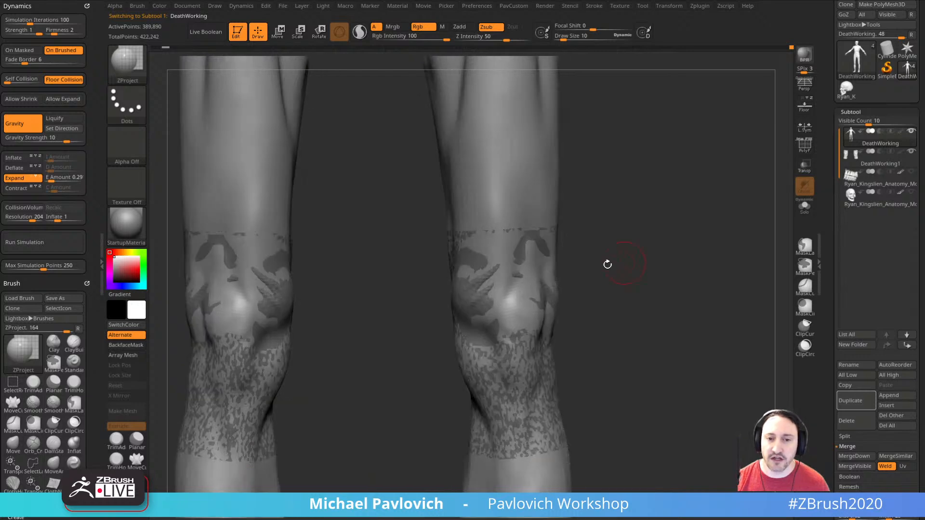
key("s")
mouse_move(493, 289)
left_mouse_down()
mouse_move(500, 289)
mouse_move(477, 304)
left_mouse_up()
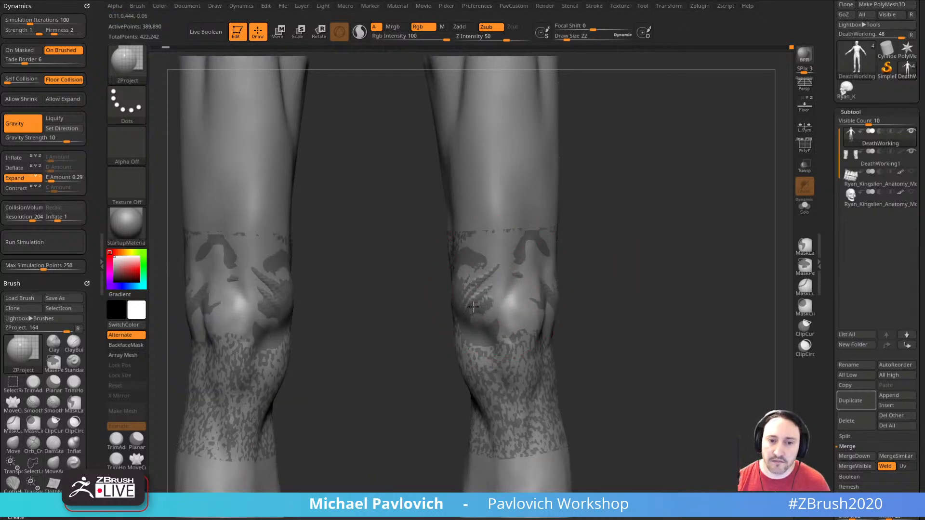
- Project the folds above and outside the kneecap onto the body with ZProject at draw size 19
left_click_drag(639, 254, 611, 256)
key("s")
left_click_drag(552, 286, 569, 307)
left_click_drag(670, 277, 627, 275)
mouse_move(555, 280)
left_mouse_down()
mouse_move(579, 297)
mouse_move(670, 265)
left_mouse_up()
left_click_drag(573, 268, 535, 278)
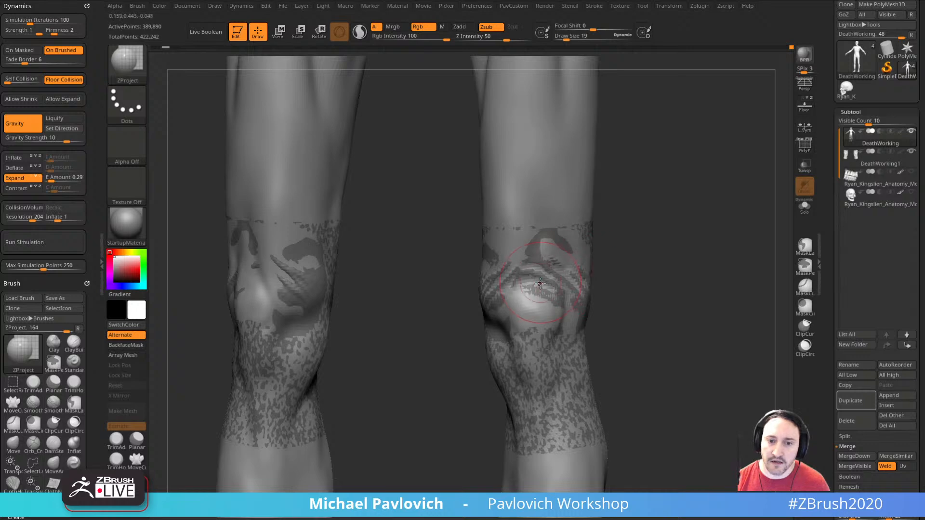
mouse_move(602, 266)
left_mouse_down()
mouse_move(622, 265)
mouse_move(552, 272)
left_mouse_up()
- Check the body in Solo, and project the remaining knee folds with ZProject at draw size 15
left_click(804, 214)
left_click_drag(745, 229, 670, 247, "shift")
left_click(805, 211)
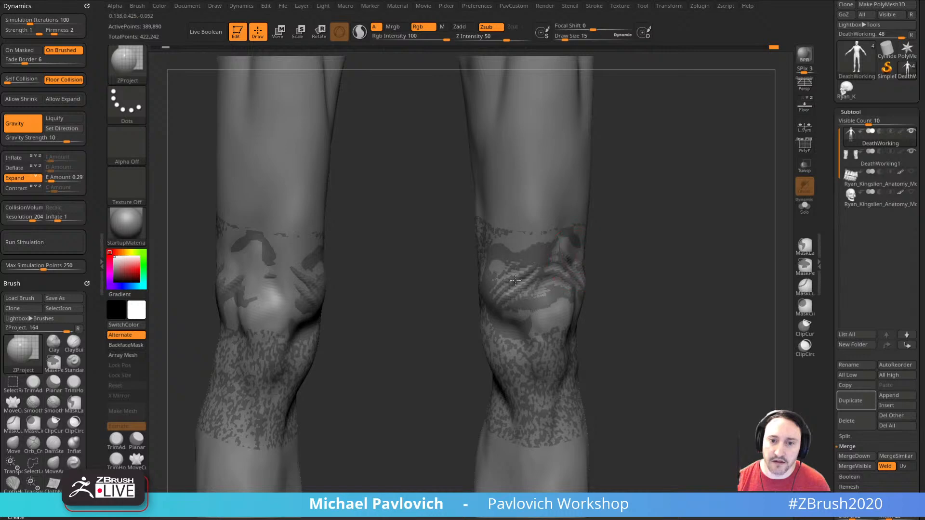
mouse_move(587, 265)
left_mouse_down()
mouse_move(641, 275)
mouse_move(664, 263)
mouse_move(645, 256)
left_mouse_up()
left_click_drag(545, 287, 615, 284)
- Isolate the DeathWorking body with Solo and set the ZProject draw size to 41
left_click(805, 247)
left_click(804, 207)
left_click_drag(732, 248, 551, 301, "alt")
key("s")
left_click_drag(694, 280, 687, 301, "alt")
- Compare the body's lowest and highest subdivision levels, ending at subdivision level 1
left_click_drag(830, 322, 828, 217)
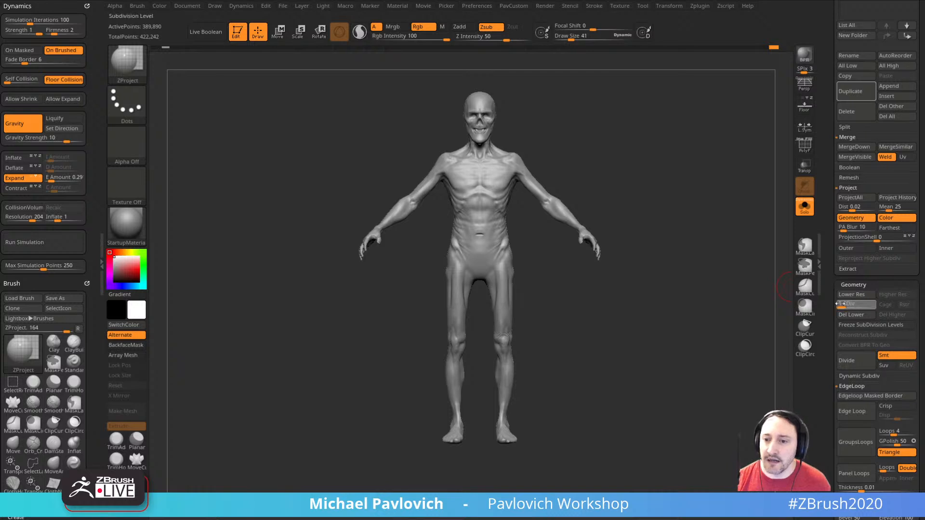
left_click(841, 304)
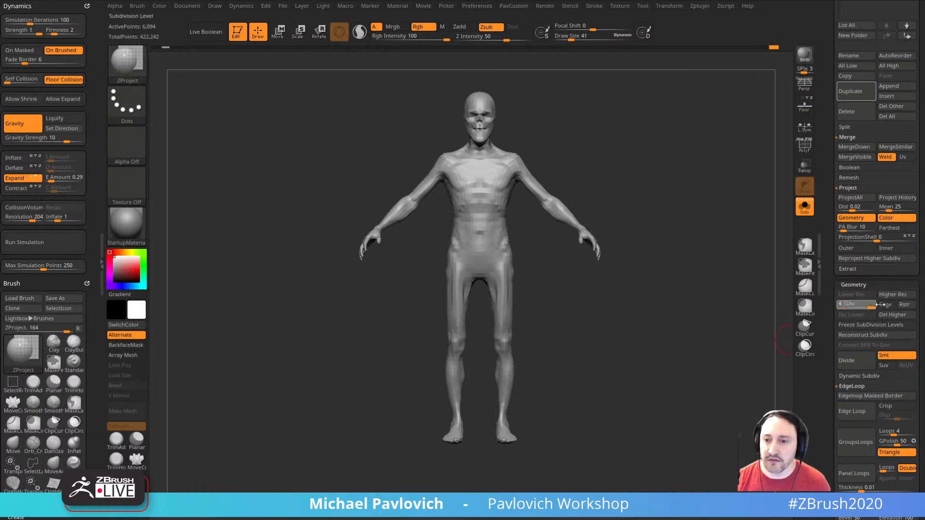
key("d")
key("d")
key("d")
left_click(841, 306)
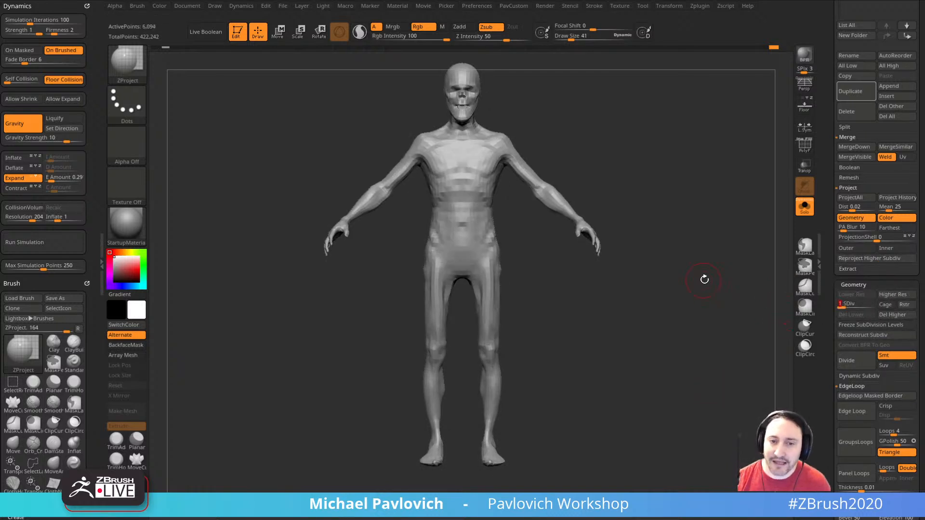
- Mask one half of the body along its centre line and run the ReSym deformation at subdivision level 1
left_click_drag(613, 196, 627, 203)
mouse_move(649, 96)
left_mouse_down("ctrl")
mouse_move(609, 200)
mouse_move(458, 509)
left_mouse_up("ctrl")
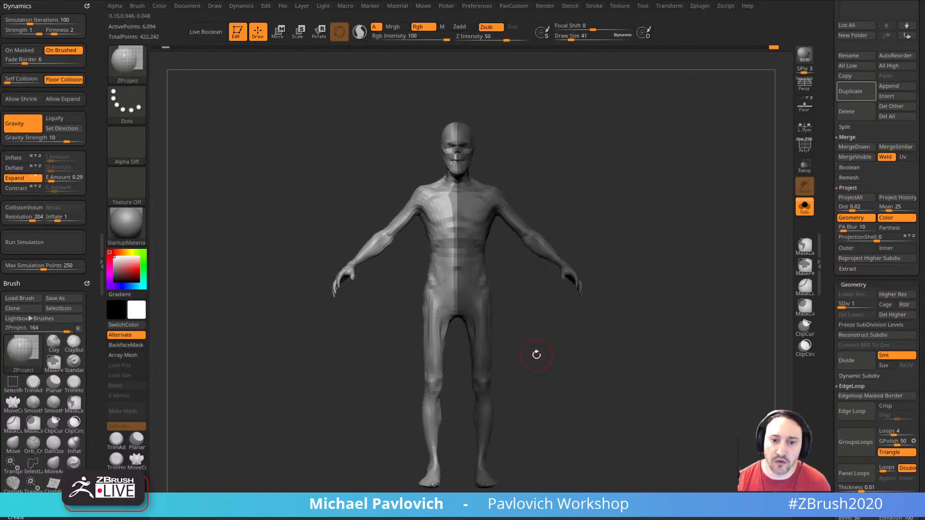
left_click_drag(829, 284, 824, 227)
key("shift")
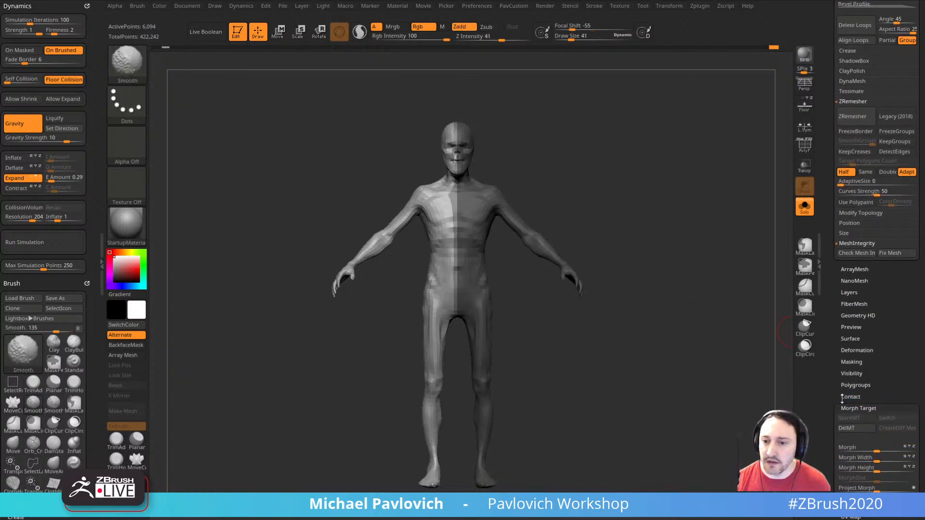
left_click(849, 406, "shift")
left_click(856, 349, "shift")
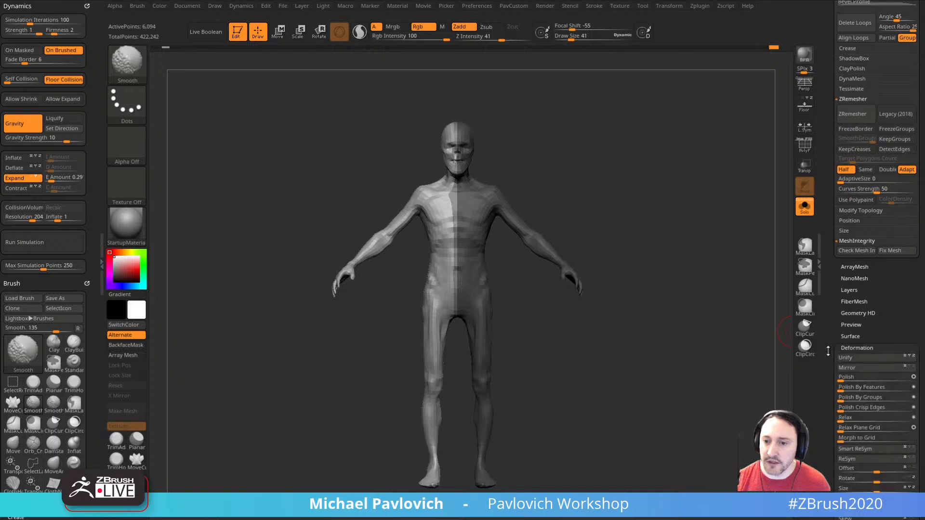
left_click_drag(834, 357, 832, 277)
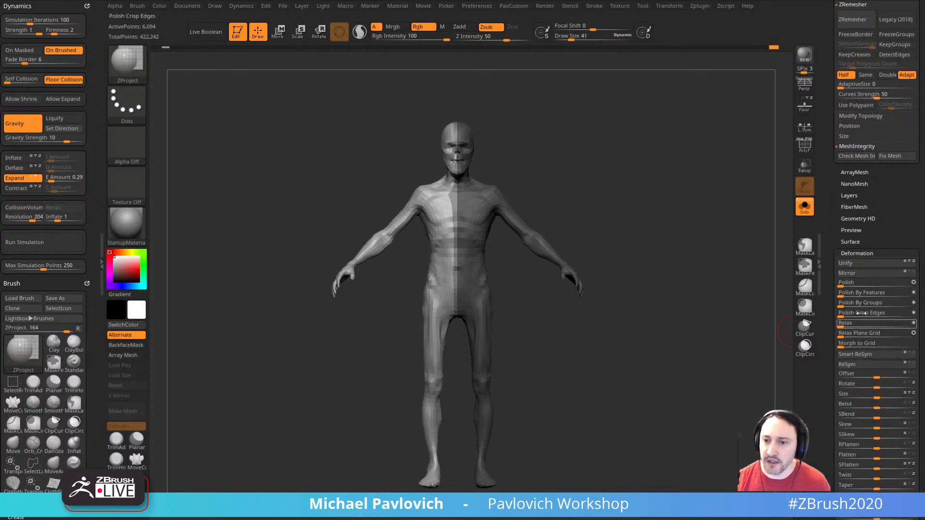
left_click(859, 365)
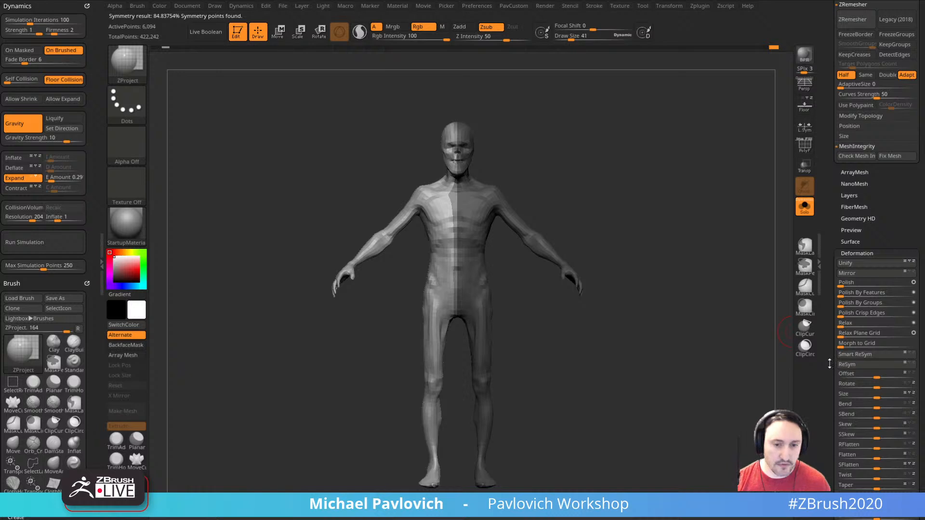
- Return the body to subdivision level 4 and run Smart ReSym to make the knee details symmetrical
key("d")
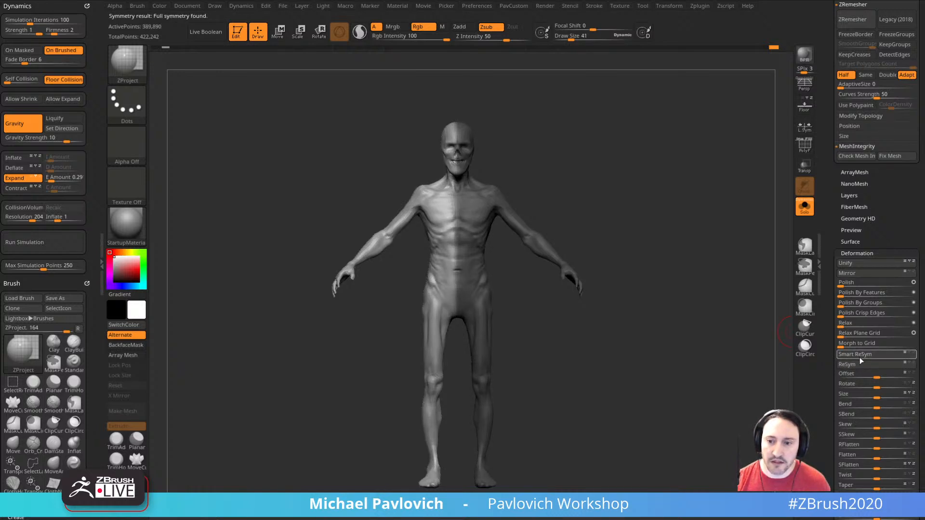
left_click(860, 357)
left_click(859, 357)
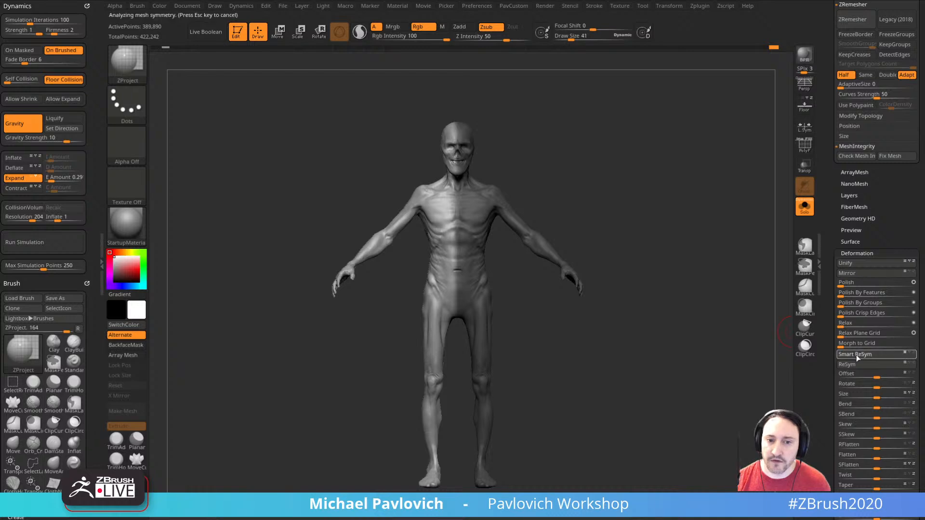
- Switch to the Standard brush and set its draw size to 21 for working on the legs
right_click_drag(672, 246, 625, 353, "ctrl")
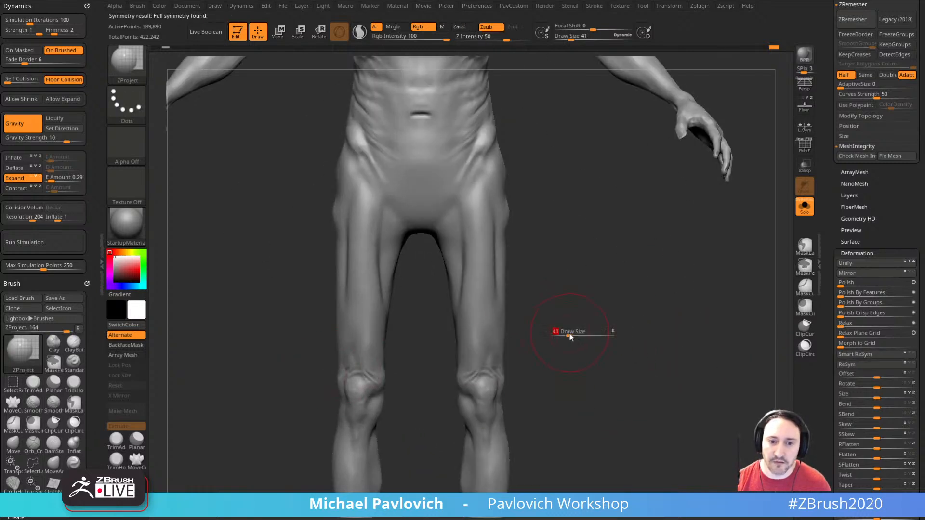
left_click_drag(570, 336, 568, 333)
mouse_move(574, 294)
right_mouse_down("alt")
mouse_move(592, 386)
mouse_move(639, 227)
mouse_move(665, 265)
right_mouse_up("alt")
scroll(831, 263, "up", 10)
key("b")
key("s")
key("t")
key("s")
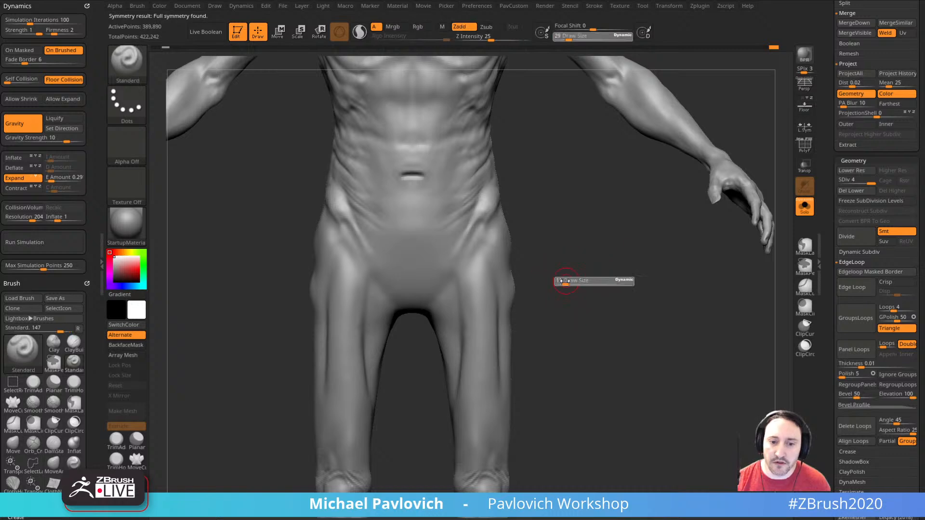
left_click_drag(569, 281, 565, 282)
right_click_drag(566, 280, 576, 145, "alt")
right_click_drag(576, 144, 628, 355, "ctrl")
key("s")
left_click_drag(622, 356, 625, 356)
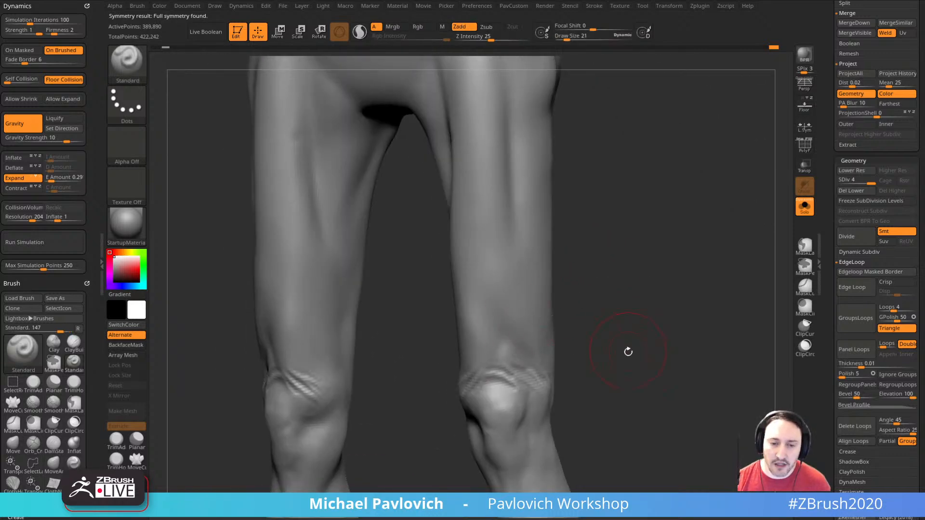
- Carve the creases above the kneecap with the DamStandard brush at draw size 15
right_click_drag(627, 351, 635, 290, "alt")
mouse_move(635, 289)
right_mouse_down("ctrl")
mouse_move(646, 308)
mouse_move(696, 311)
right_mouse_up("ctrl")
key("b")
key("d")
key("s")
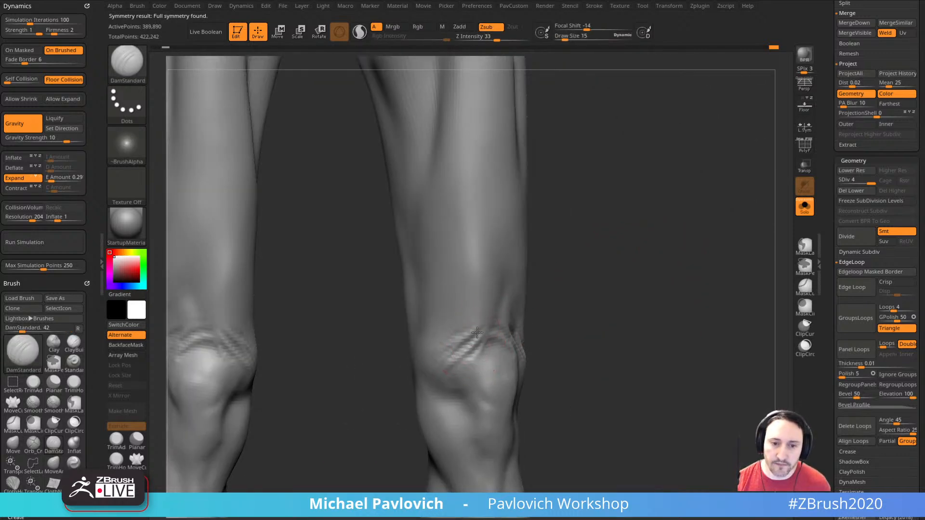
mouse_move(454, 330)
right_mouse_down()
mouse_move(512, 342)
mouse_move(533, 357)
right_mouse_up()
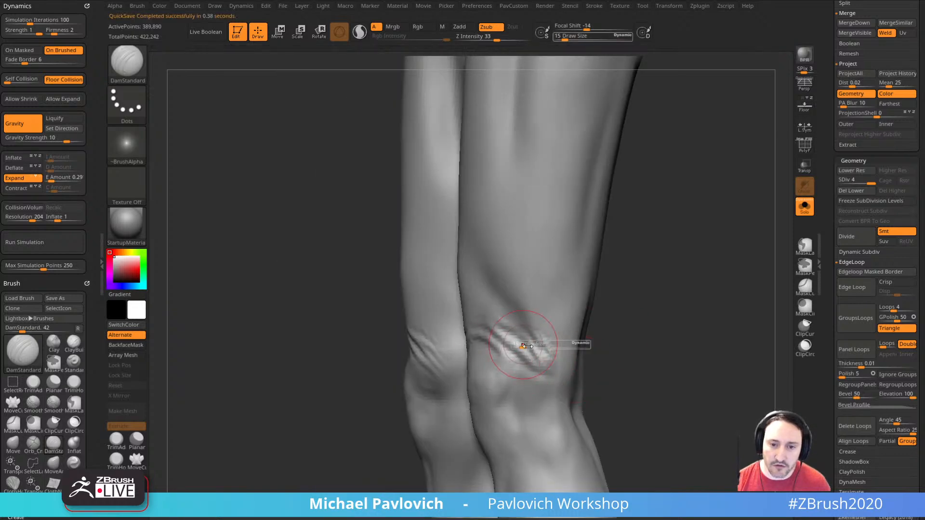
- Switch to the Standard brush at draw size 7 and build up the fold ridges around the knee
key("[")
mouse_move(547, 361)
right_mouse_down()
mouse_move(637, 329)
mouse_move(618, 301)
mouse_move(538, 336)
right_mouse_up()
key("b")
key("s")
key("t")
key("[")
right_click_drag(629, 329, 549, 334)
key("[")
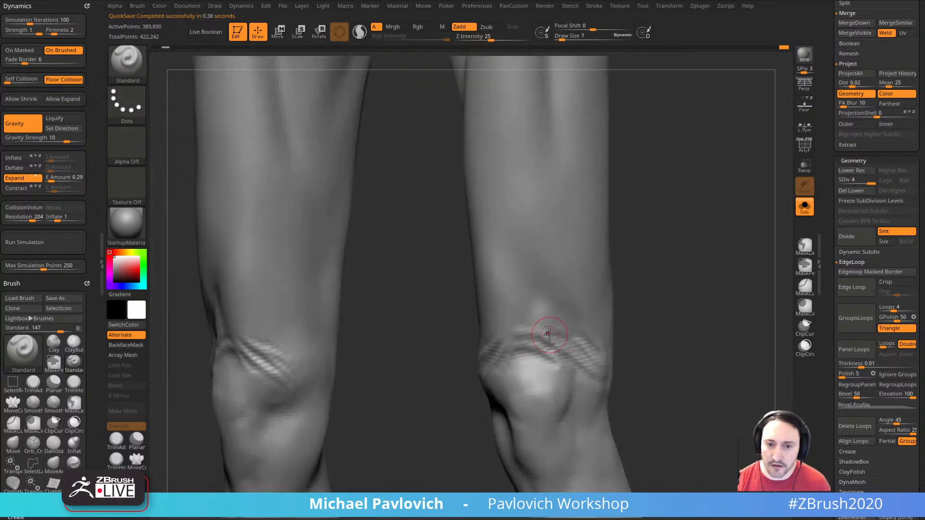
- Refine the folds above the kneecap with the Standard brush, and smooth the inner side of the knee
right_click_drag(588, 289, 541, 331)
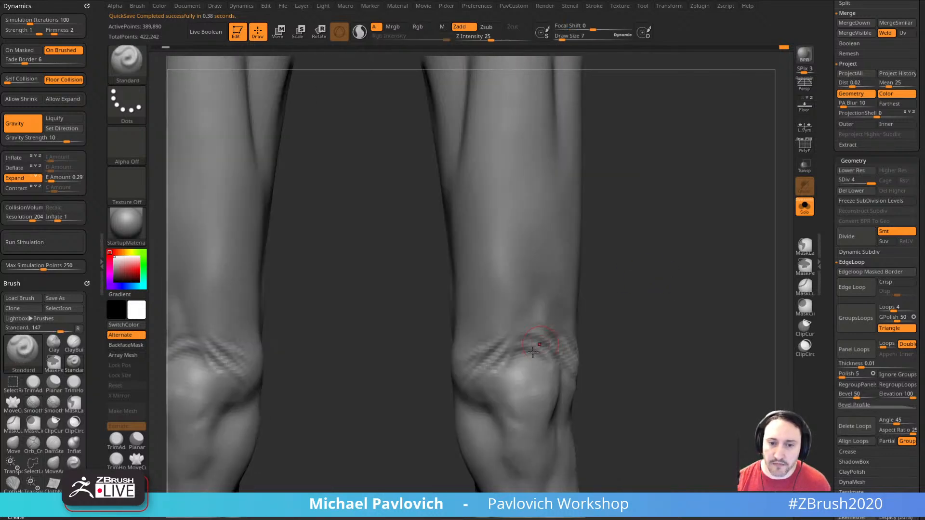
right_click_drag(583, 356, 551, 333)
left_click_drag(506, 351, 470, 398, "shift")
mouse_move(603, 362)
right_mouse_down("ctrl")
mouse_move(615, 289)
mouse_move(600, 329)
mouse_move(576, 261)
mouse_move(605, 310)
mouse_move(600, 299)
right_mouse_up("ctrl")
- Swell the skin folds around the knee with the Inflat brush at draw size 27
key("b")
key("i")
key("n")
key("s")
left_click_drag(465, 366, 475, 365)
right_click_drag(548, 357, 501, 365)
key("s")
left_click_drag(500, 365, 497, 365)
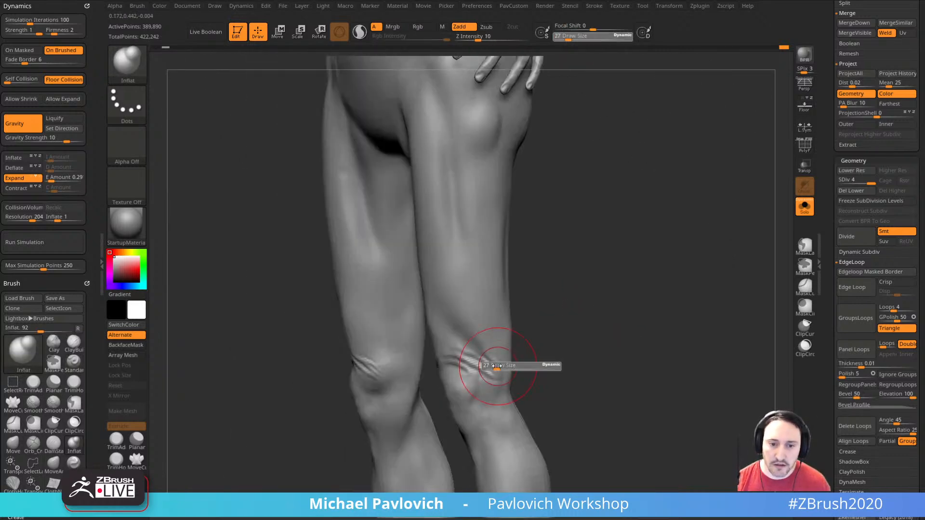
- Switch from the Standard brush to DamStandard at draw size 5 and sharpen the creases beside the kneecap
mouse_move(494, 356)
right_mouse_down()
mouse_move(557, 361)
mouse_move(488, 372)
right_mouse_up()
key("ctrl")
key("shift")
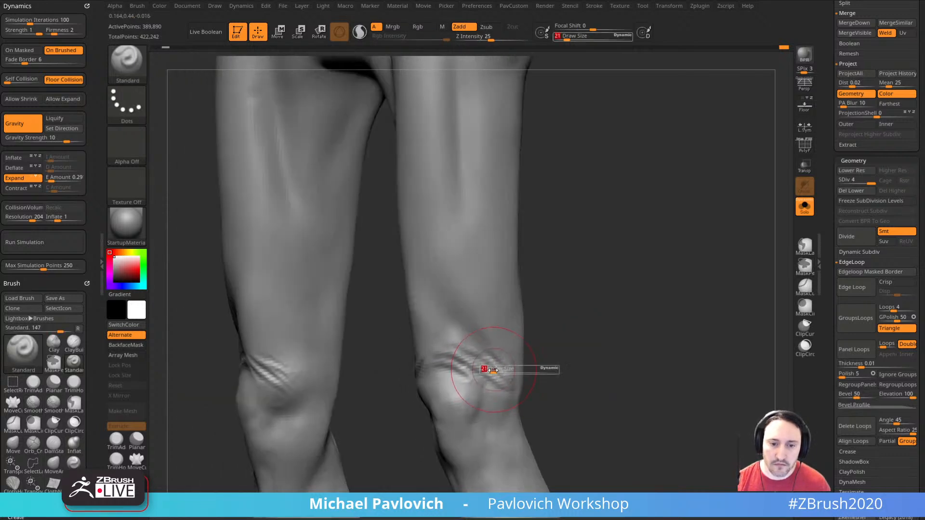
mouse_move(554, 318)
right_mouse_down()
mouse_move(568, 310)
mouse_move(528, 320)
right_mouse_up()
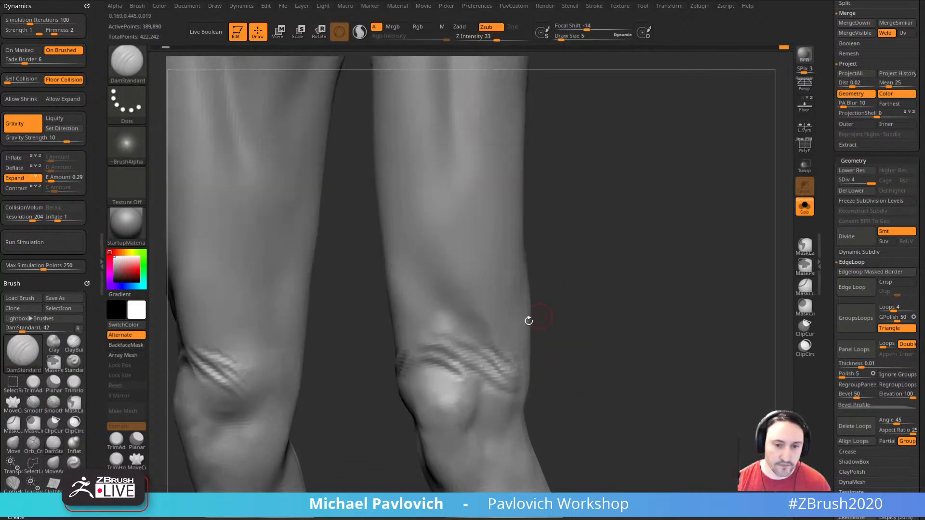
key("s")
left_click_drag(473, 357, 468, 357)
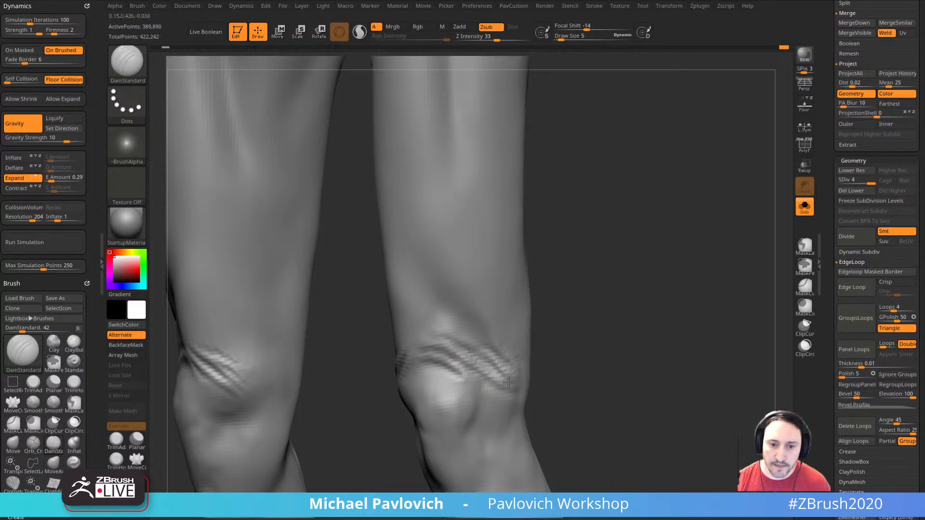
- Smooth the sharp creases beside the kneecap so the knee folds blend into the surrounding skin
key("shift")
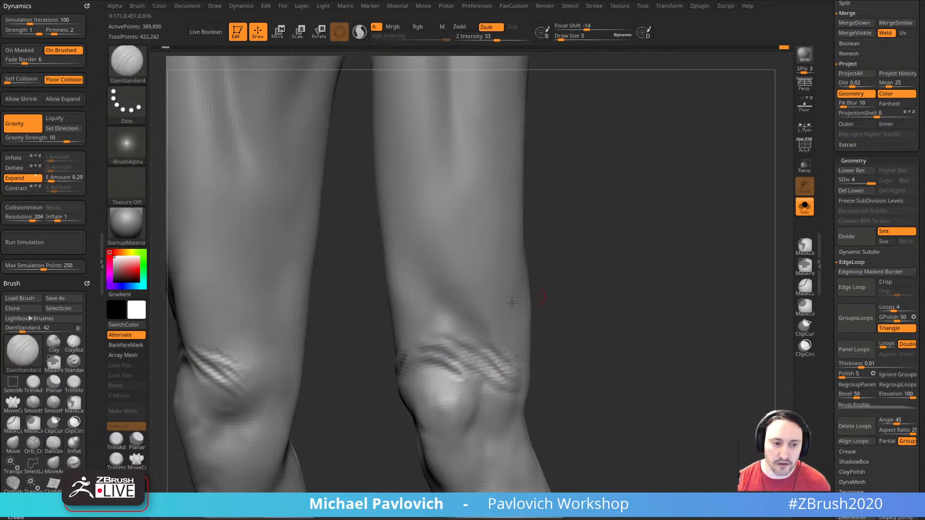
key("shift")
key("s")
mouse_move(479, 355)
left_mouse_down()
mouse_move(510, 384)
mouse_move(487, 373)
mouse_move(502, 371)
left_mouse_up()
key("ctrl")
key("s")
right_click_drag(365, 380, 348, 381)
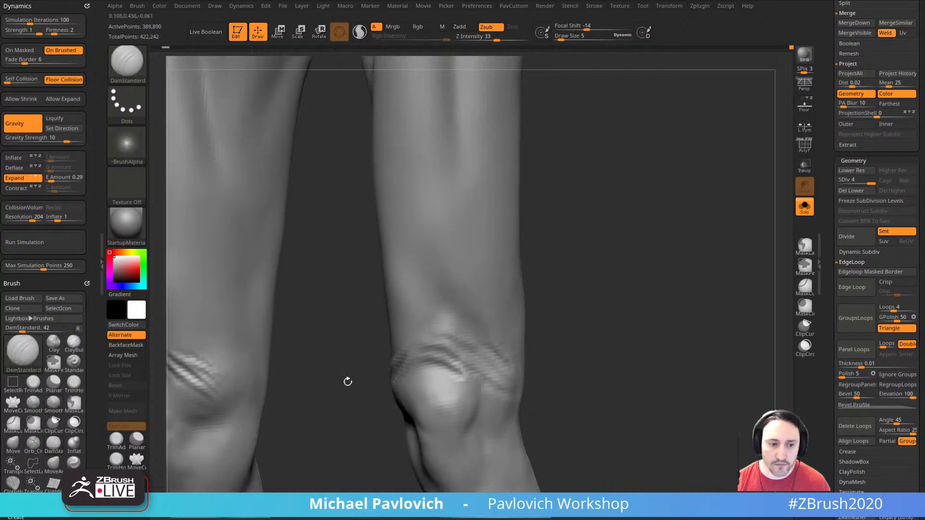
- Smooth the skin folds on the lower abdomen beside the hip bone
mouse_move(544, 330)
right_mouse_down()
mouse_move(638, 323)
mouse_move(616, 326)
mouse_move(684, 330)
mouse_move(621, 394)
mouse_move(513, 473)
mouse_move(644, 386)
mouse_move(563, 297)
mouse_move(565, 383)
mouse_move(472, 406)
right_mouse_up()
key("shift")
key("shift")
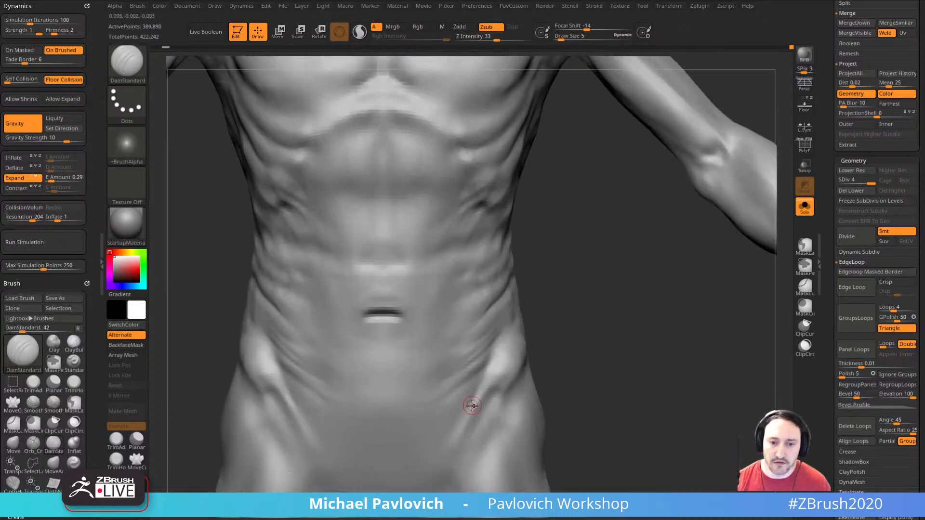
key("s")
left_click_drag(455, 399, 459, 399)
mouse_move(585, 300)
right_mouse_down("alt")
mouse_move(603, 345)
mouse_move(625, 348)
mouse_move(609, 335)
mouse_move(710, 306)
mouse_move(737, 275)
right_mouse_up("alt")
mouse_move(737, 274)
right_mouse_down("alt")
mouse_move(749, 231)
mouse_move(681, 256)
mouse_move(677, 299)
mouse_move(481, 303)
right_mouse_up("alt")
- Switch to the Standard brush, delete the separate DeathWorking1 knee subtool and reselect the DeathWorking body
key("b")
key("s")
key("t")
left_click_drag(831, 181, 838, 326)
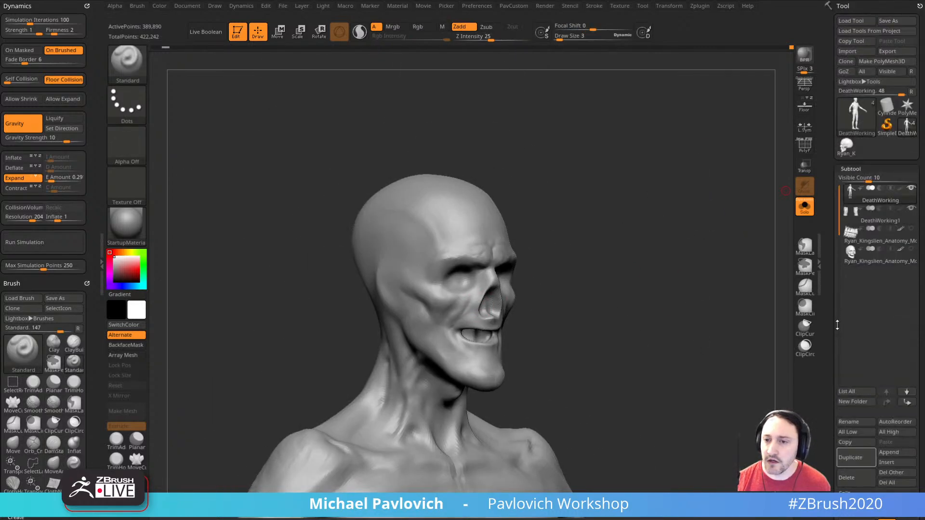
left_click(871, 220)
scroll(848, 298, "down", 5)
scroll(865, 248, "down", 2)
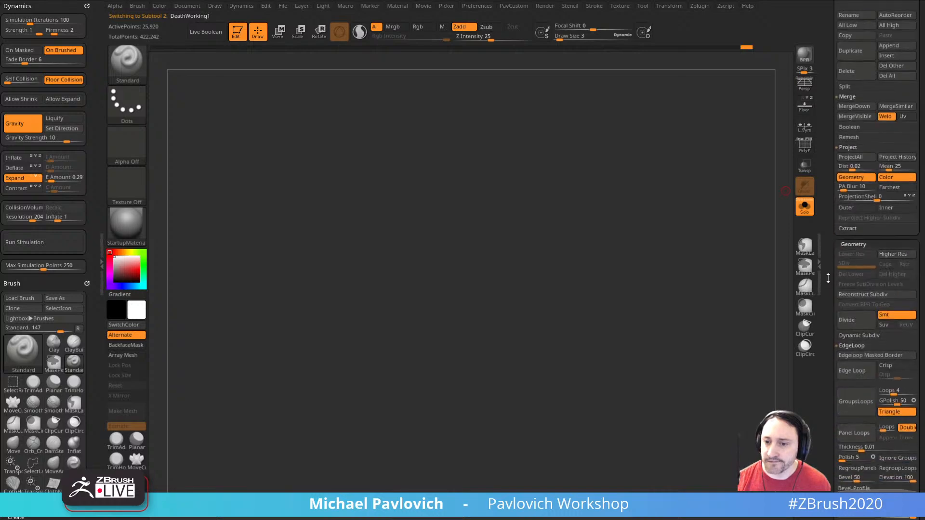
left_click(856, 222)
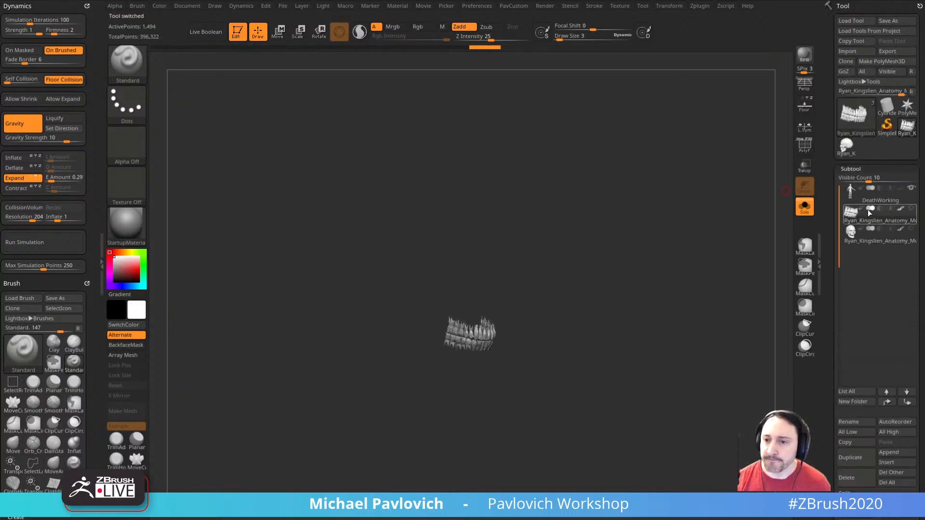
left_click(872, 195)
- Make the teeth subtool visible and turn off Solo so the teeth show inside the head
mouse_move(664, 245)
left_mouse_down("alt")
mouse_move(708, 374)
mouse_move(660, 262)
left_mouse_up("alt")
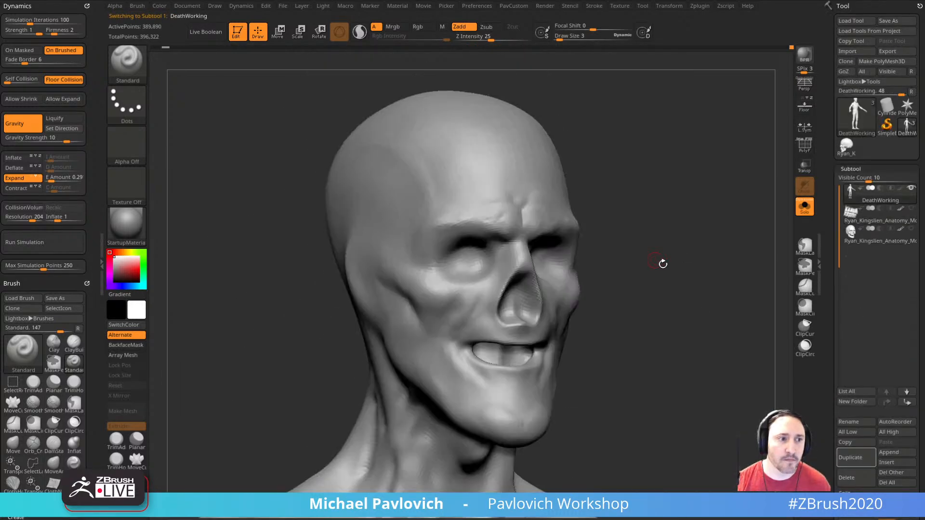
left_click_drag(629, 359, 637, 316)
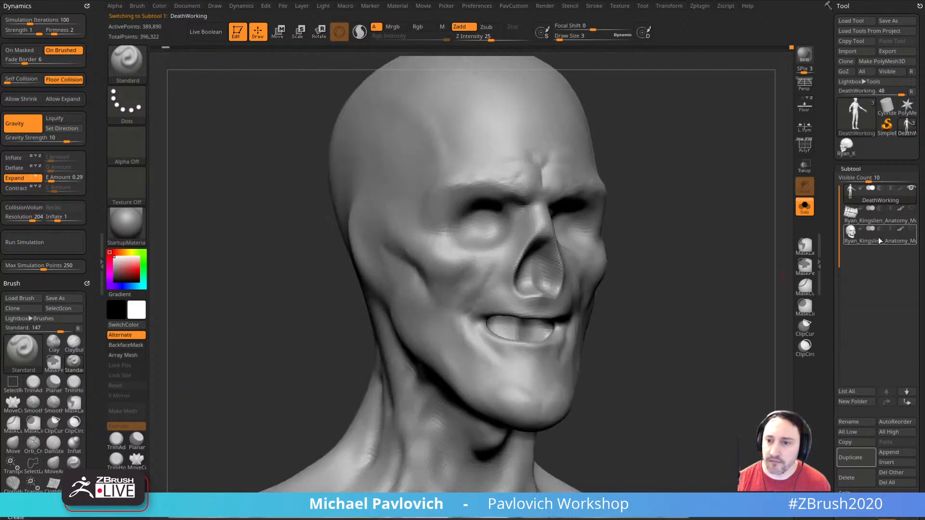
left_click(910, 210)
left_click(807, 207)
left_click_drag(662, 263, 702, 276)
- Bring up the grim reaper reference image, examine its head and torso closely, and put it away
left_click_drag(923, 164, 743, 163)
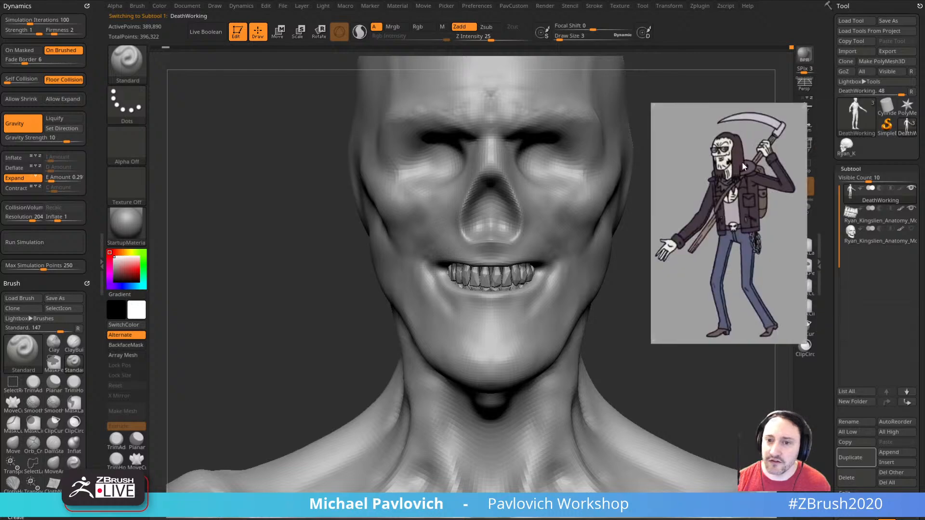
scroll(732, 211, "up", 4)
middle_click_drag(727, 203, 722, 255)
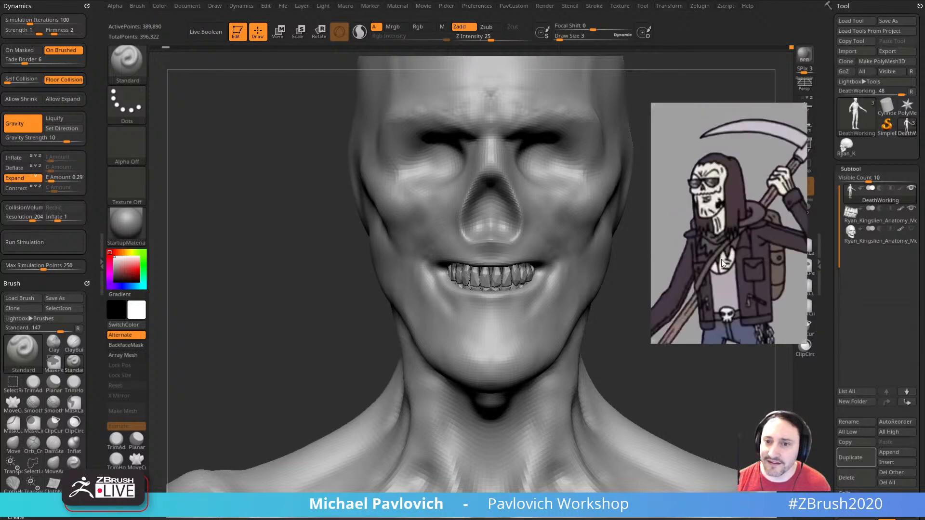
scroll(720, 256, "down", 2)
scroll(722, 252, "down", 3)
right_click_drag(723, 252, 924, 236)
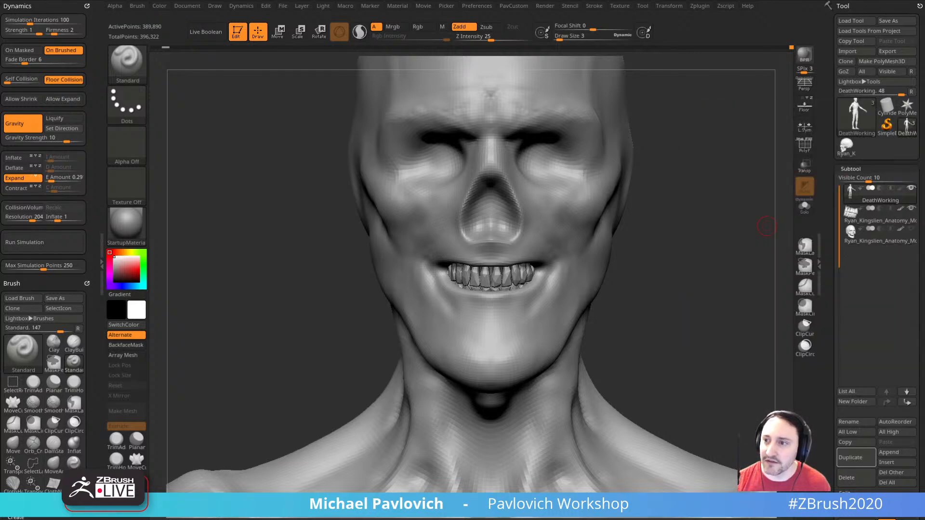
- Examine the head, neck and upper body of the figure from several angles
left_click_drag(665, 248, 718, 301)
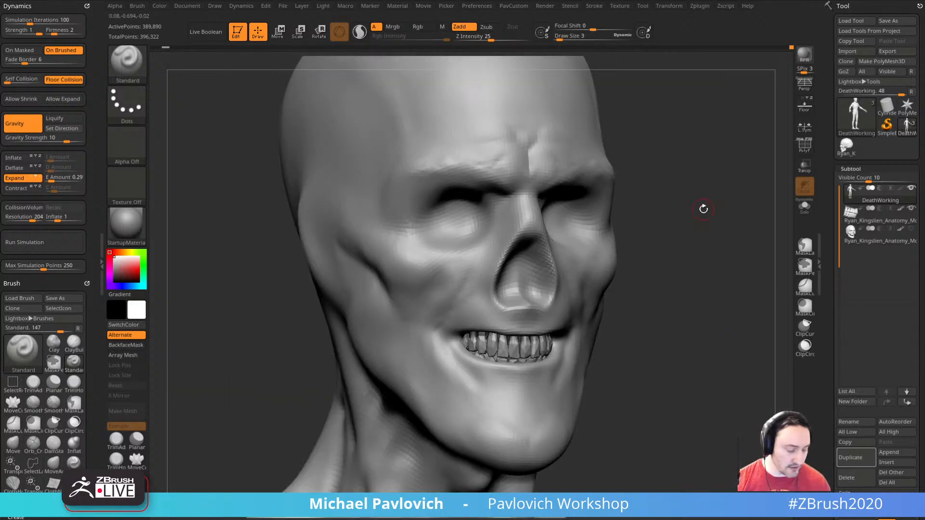
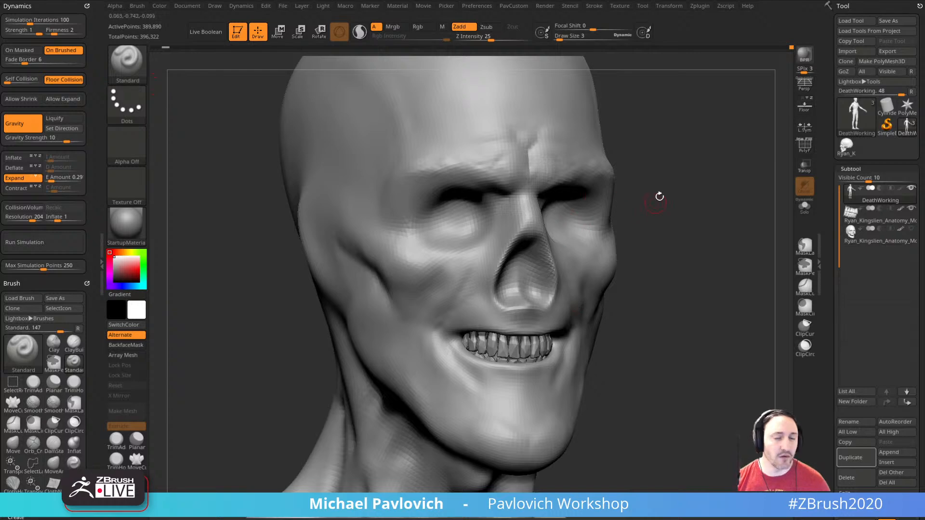
left_click_drag(660, 197, 718, 289)
left_click_drag(681, 349, 648, 39, "alt")
key("s")
key("s")
mouse_move(523, 257)
left_mouse_down()
mouse_move(540, 255)
mouse_move(514, 253)
left_mouse_up()
key("s")
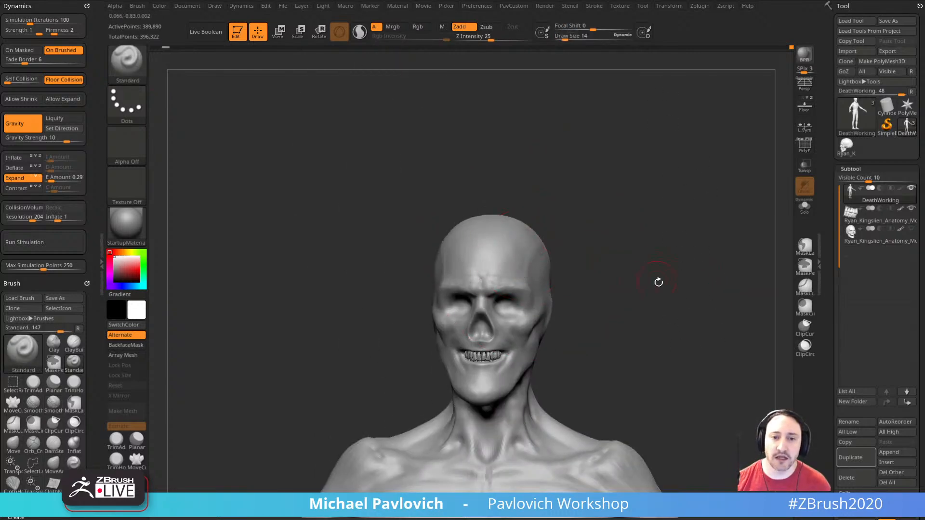
mouse_move(658, 283)
left_mouse_down("alt")
mouse_move(642, 272)
mouse_move(675, 238)
mouse_move(668, 234)
left_mouse_up("alt")
key("space")
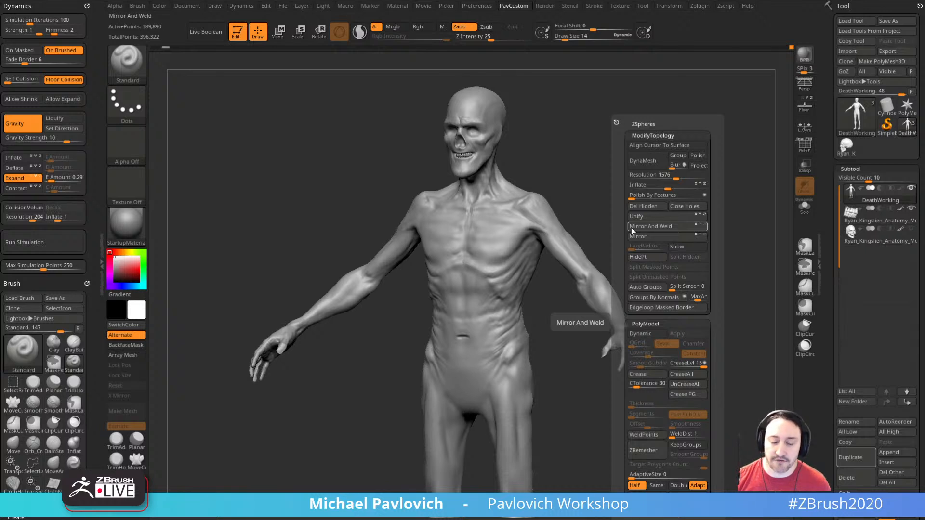
left_click_drag(597, 198, 628, 218)
key("s")
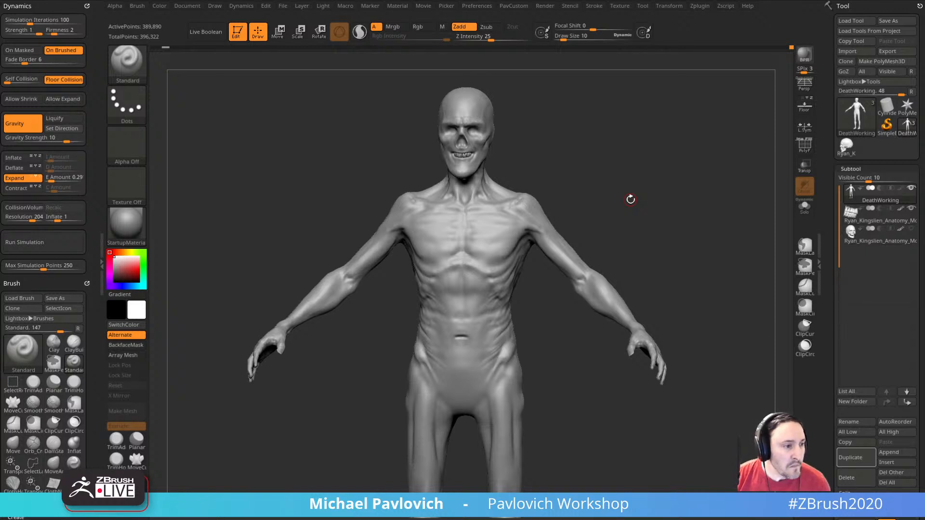
mouse_move(671, 214)
left_mouse_down()
mouse_move(691, 206)
mouse_move(702, 167)
mouse_move(718, 212)
mouse_move(541, 274)
left_mouse_up()
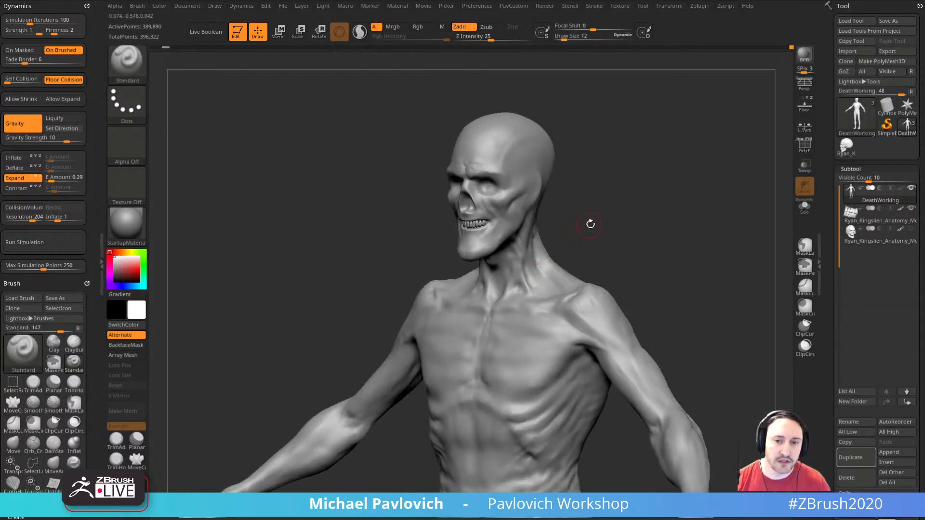
- Switch to the DamStandard brush at draw size 7 and carve tendon creases into the side of the neck
mouse_move(590, 223)
left_mouse_down("alt")
mouse_move(648, 252)
mouse_move(636, 312)
mouse_move(643, 273)
mouse_move(615, 305)
mouse_move(675, 276)
left_mouse_up("alt")
key("bracketleft")
key("b")
key("d")
key("s")
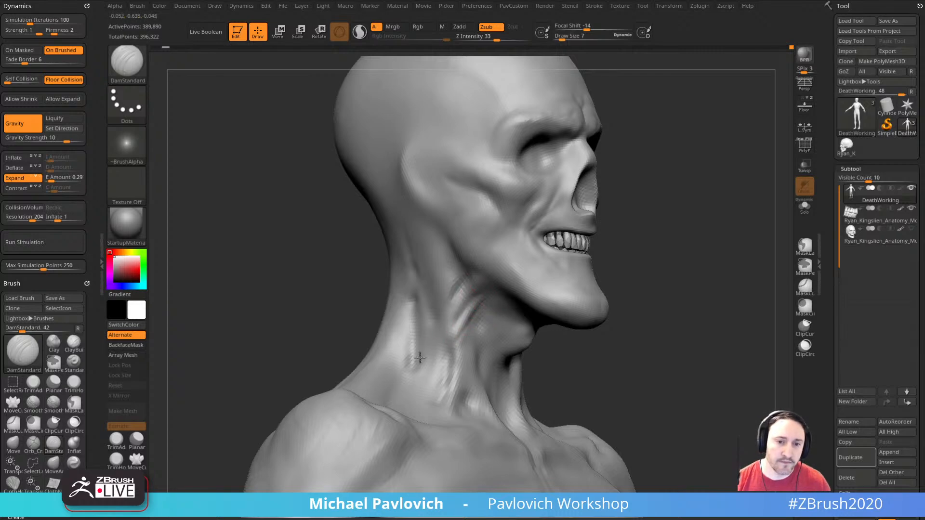
mouse_move(666, 306)
left_mouse_down("alt")
mouse_move(640, 285)
mouse_move(547, 289)
left_mouse_up("alt")
left_click_drag(652, 300, 671, 268)
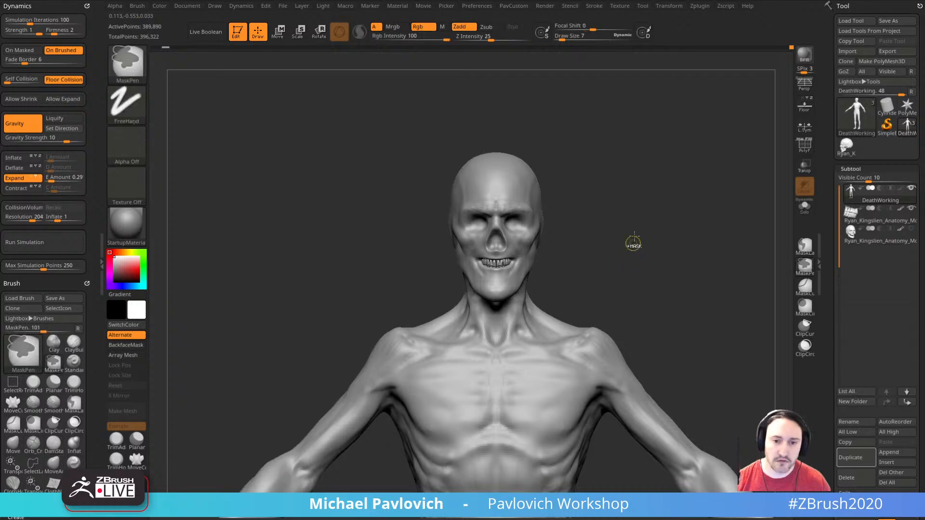
mouse_move(634, 243)
left_mouse_down("alt")
mouse_move(626, 275)
mouse_move(630, 250)
left_mouse_up("alt")
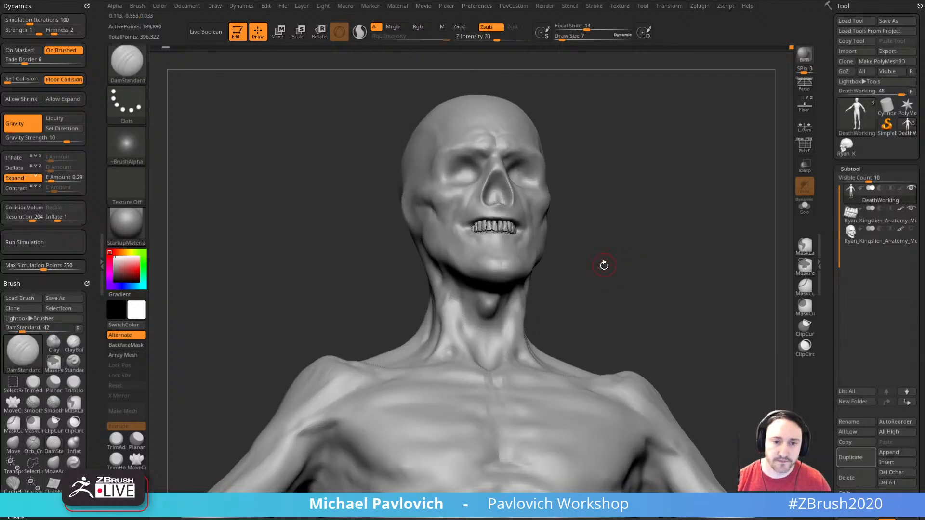
left_click_drag(588, 270, 521, 300)
mouse_move(601, 288)
left_mouse_down()
mouse_move(681, 275)
mouse_move(650, 274)
left_mouse_up()
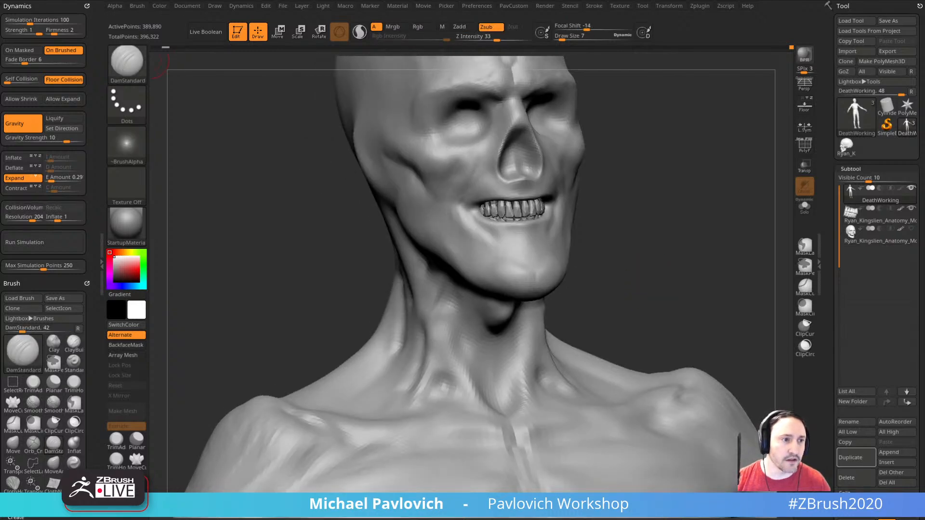
left_click_drag(733, 210, 742, 244)
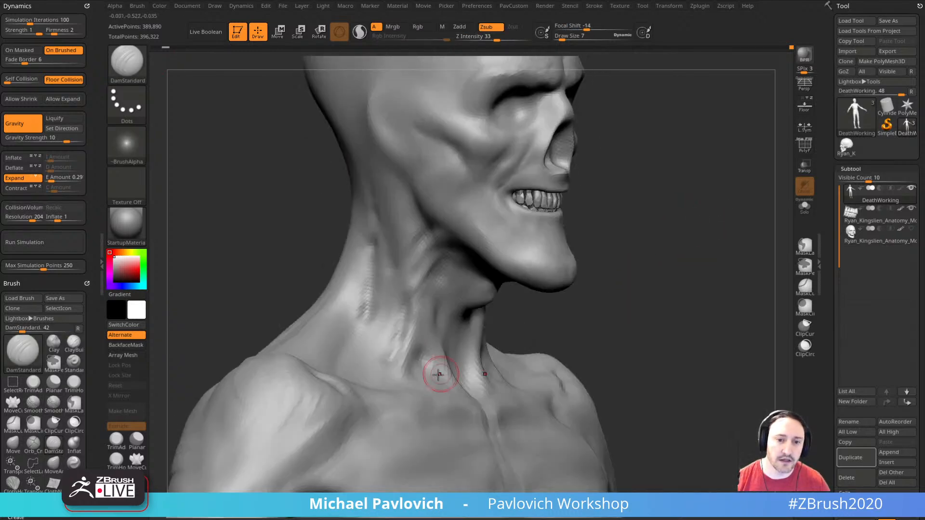
- Switch to the Standard brush at draw size 5 and build up a ridge at the base of the neck
left_click_drag(675, 255, 630, 290)
key("b")
key("s")
key("t")
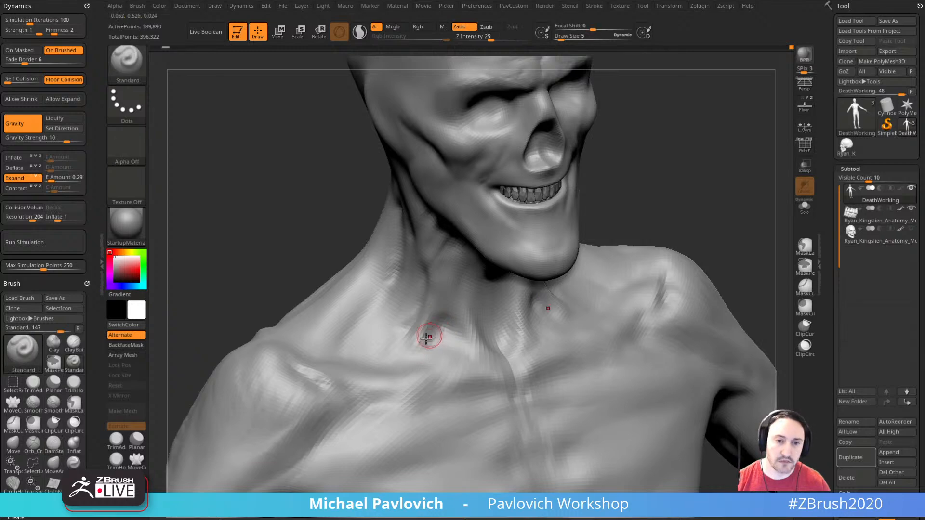
left_click_drag(413, 352, 438, 310)
- Cut creases above the collarbone and along the throat tendons with the DamStandard brush at draw size 6
left_click_drag(650, 204, 669, 197)
key("b")
key("d")
key("s")
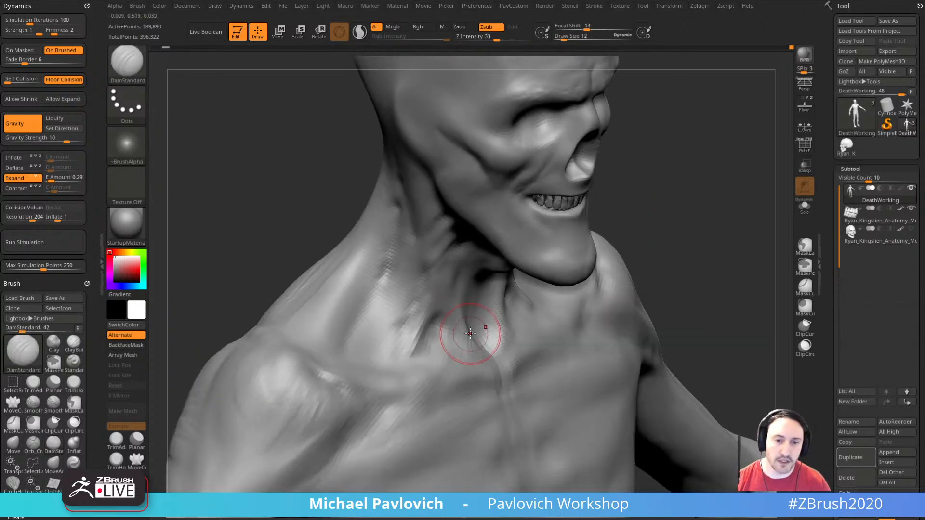
key("bracketleft")
mouse_move(437, 335)
left_mouse_down()
mouse_move(419, 355)
mouse_move(444, 329)
left_mouse_up()
left_click_drag(692, 227, 666, 232)
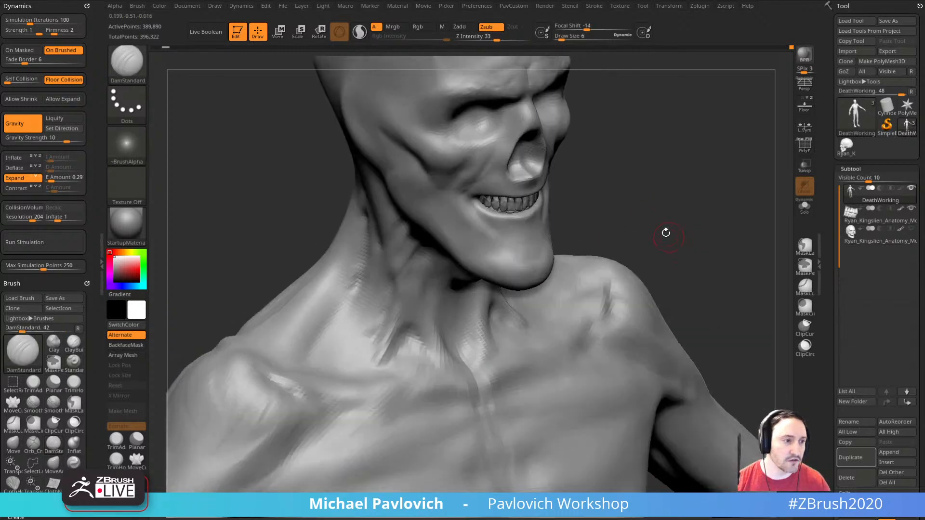
left_click_drag(580, 231, 555, 200)
left_click_drag(404, 343, 418, 373)
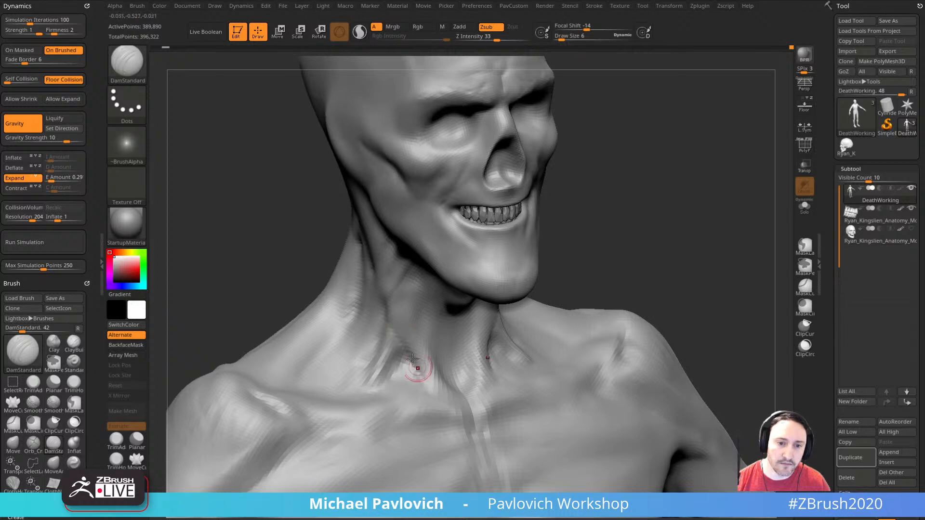
mouse_move(658, 264)
left_mouse_down()
mouse_move(647, 248)
mouse_move(571, 241)
mouse_move(574, 225)
left_mouse_up()
left_click_drag(473, 297, 459, 357)
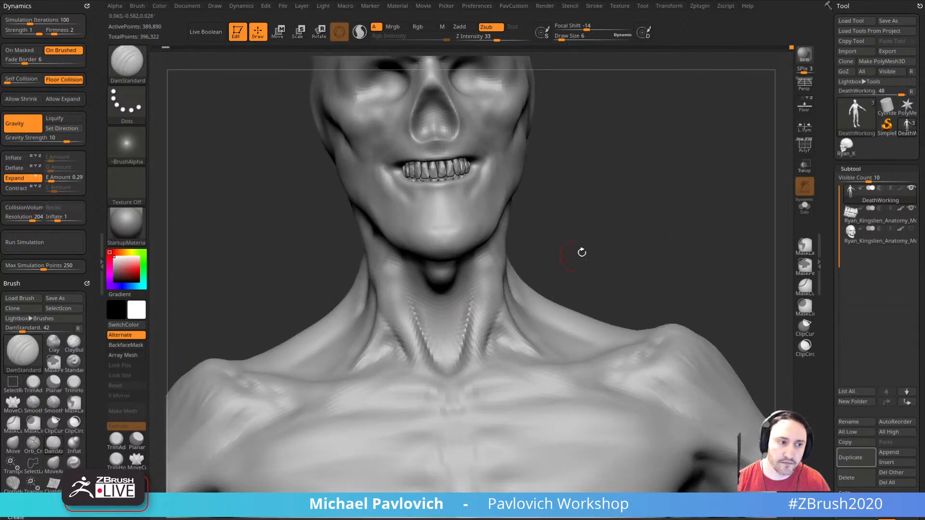
- Build up skin folds under the jaw and across the throat with the Standard brush at draw size 4
left_click_drag(581, 252, 674, 243)
key("b")
key("s")
key("t")
left_click_drag(589, 261, 608, 243)
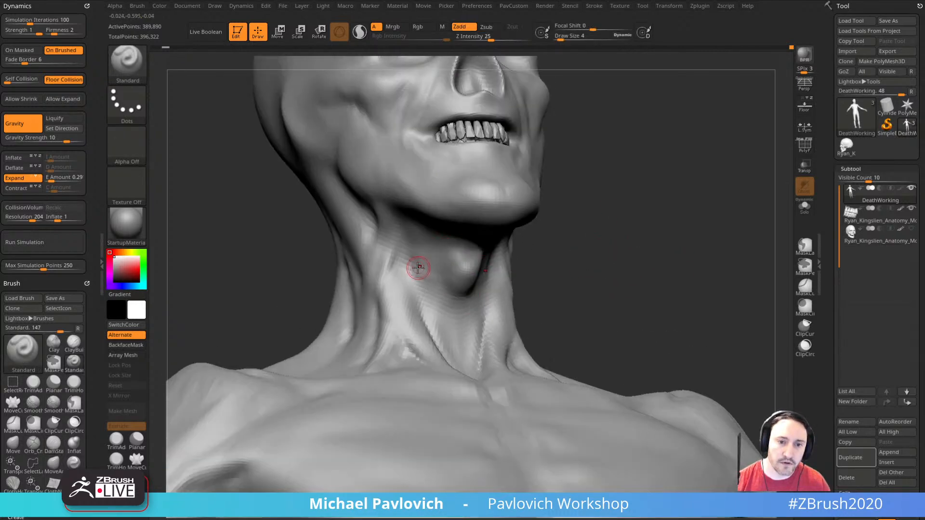
left_click_drag(529, 260, 496, 239)
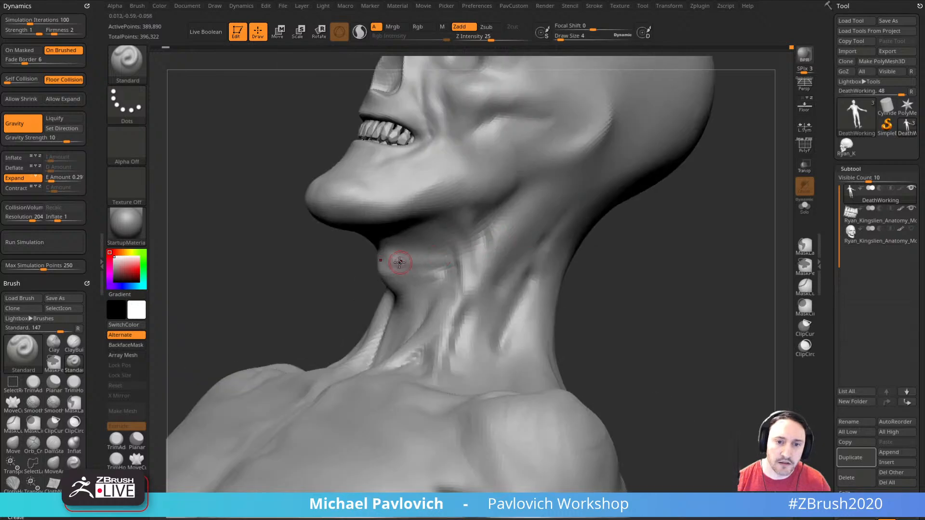
left_click_drag(400, 255, 481, 232)
left_click_drag(401, 247, 469, 229)
mouse_move(316, 252)
left_mouse_down()
mouse_move(634, 244)
mouse_move(625, 241)
left_mouse_up()
- Switch to the Clay brush with Alpha 06 at draw size 6 and build up the cheek and rear jaw
mouse_move(751, 217)
left_mouse_down()
mouse_move(617, 217)
mouse_move(692, 198)
mouse_move(695, 214)
mouse_move(688, 202)
mouse_move(680, 231)
left_mouse_up()
key("b")
key("c")
key("l")
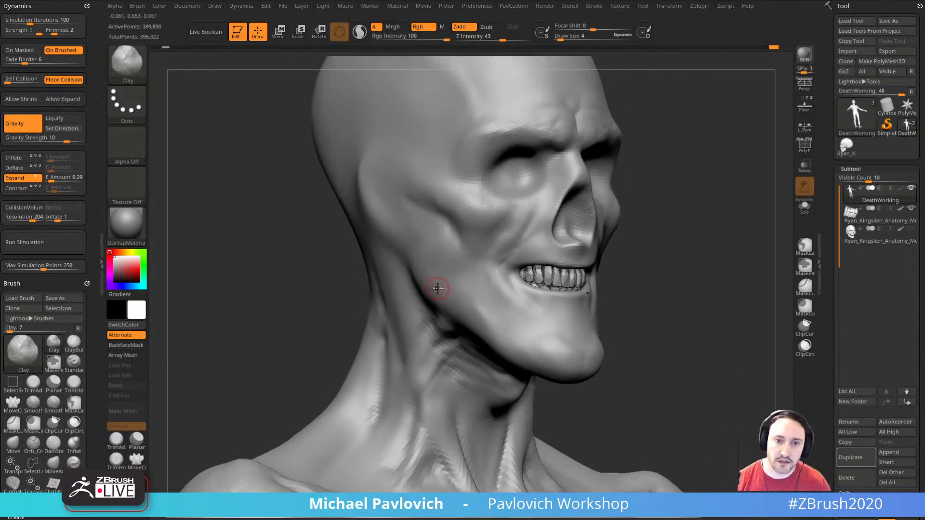
key("s")
left_click_drag(455, 258, 451, 257)
key("s")
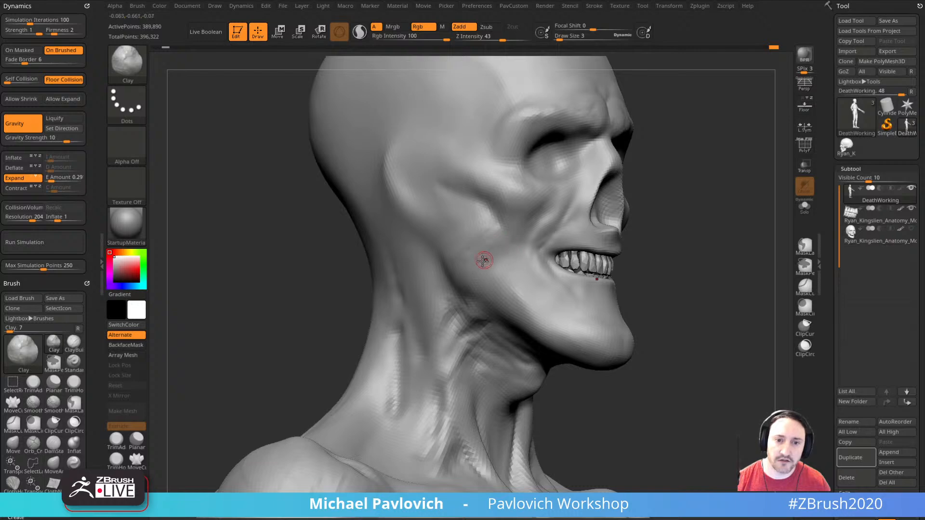
left_click_drag(648, 232, 696, 227)
left_click(129, 148)
left_click(423, 189)
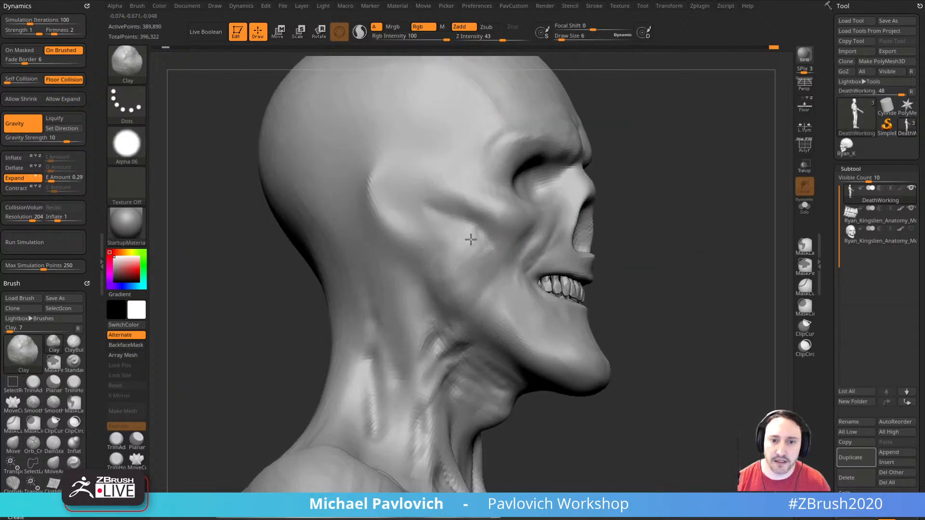
right_click_drag(443, 295, 507, 273)
- Switch to the DamStandard brush at draw size 6 and cut wrinkles outward from the corner of the mouth
mouse_move(648, 258)
left_mouse_down()
mouse_move(671, 244)
mouse_move(659, 265)
mouse_move(691, 262)
left_mouse_up()
key("b")
key("d")
key("s")
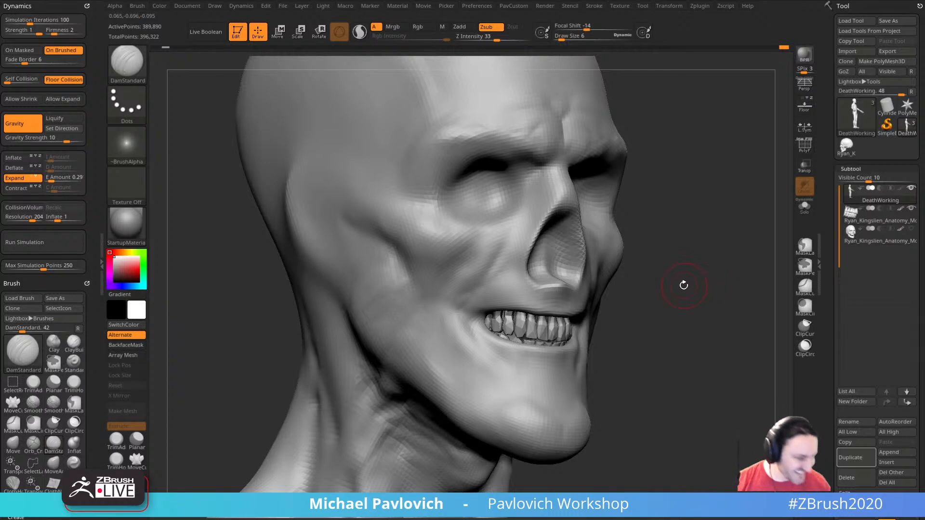
mouse_move(684, 287)
left_mouse_down()
mouse_move(710, 252)
mouse_move(619, 299)
left_mouse_up()
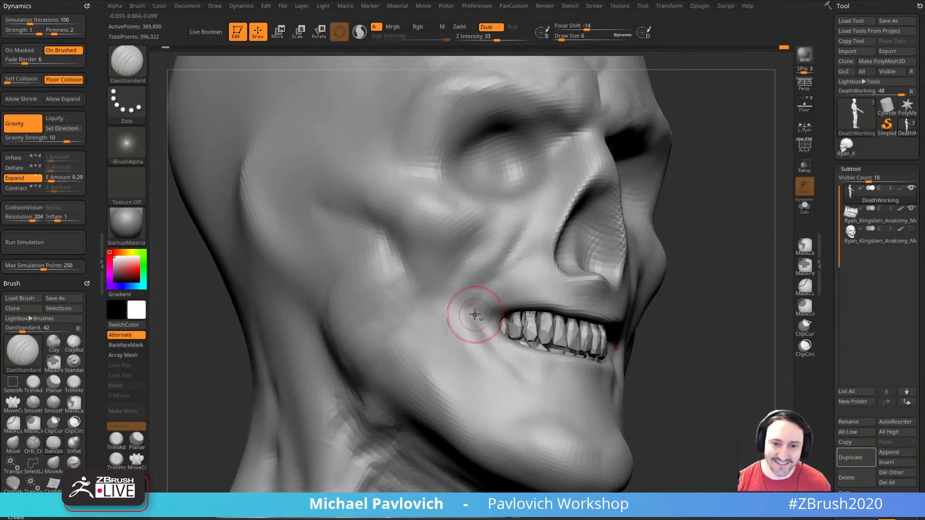
left_click_drag(689, 284, 713, 279)
left_click_drag(506, 312, 477, 314)
left_click_drag(699, 282, 682, 289)
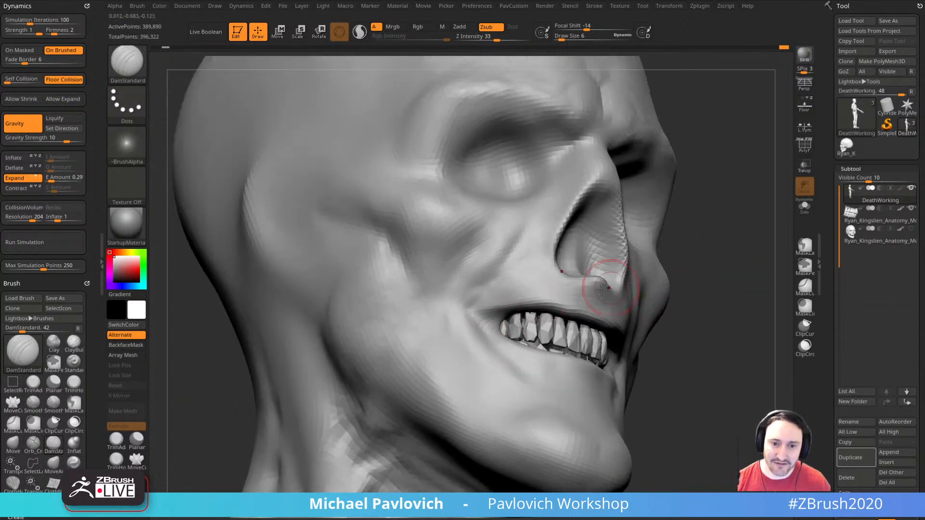
- Deepen the wrinkles at the corner of the mouth and below the nose with the DamStandard brush at draw size 6
left_click_drag(506, 312, 478, 318)
mouse_move(689, 297)
left_mouse_down()
mouse_move(706, 318)
mouse_move(685, 313)
left_mouse_up()
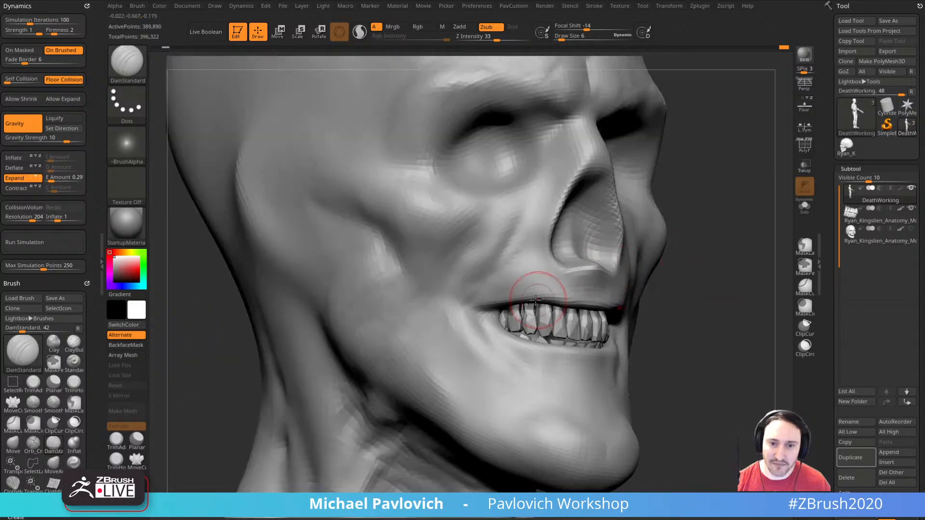
left_click_drag(508, 308, 476, 309)
mouse_move(729, 301)
left_mouse_down()
mouse_move(722, 308)
mouse_move(739, 303)
mouse_move(697, 291)
mouse_move(703, 301)
mouse_move(683, 270)
mouse_move(692, 309)
mouse_move(595, 289)
left_mouse_up()
- Switch to the Move brush at draw size 9 and reshape the upper lip and mouth corner around the teeth
key("s")
left_click_drag(501, 299, 510, 287)
key("b")
key("m")
key("v")
left_click_drag(441, 232, 465, 284)
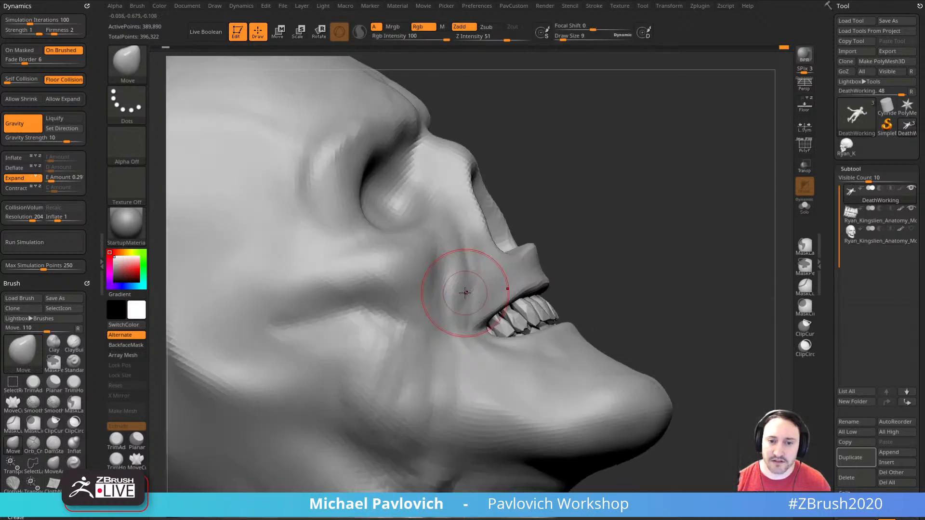
mouse_move(583, 270)
left_mouse_down()
mouse_move(573, 285)
mouse_move(591, 256)
mouse_move(544, 262)
left_mouse_up()
key("s")
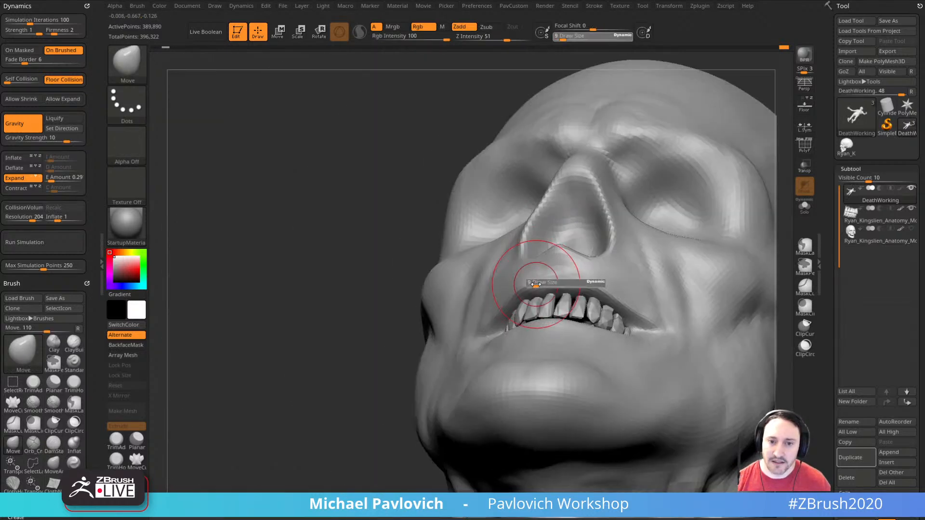
mouse_move(410, 294)
left_mouse_down()
mouse_move(354, 308)
mouse_move(537, 307)
mouse_move(645, 279)
mouse_move(632, 290)
mouse_move(615, 268)
mouse_move(617, 236)
mouse_move(626, 262)
left_mouse_up()
- Switch to the Clay brush and build up the lower lip and mouth corner, reducing the draw size from 9 to 6
key("b")
key("c")
key("l")
key("s")
left_click_drag(501, 332, 463, 316)
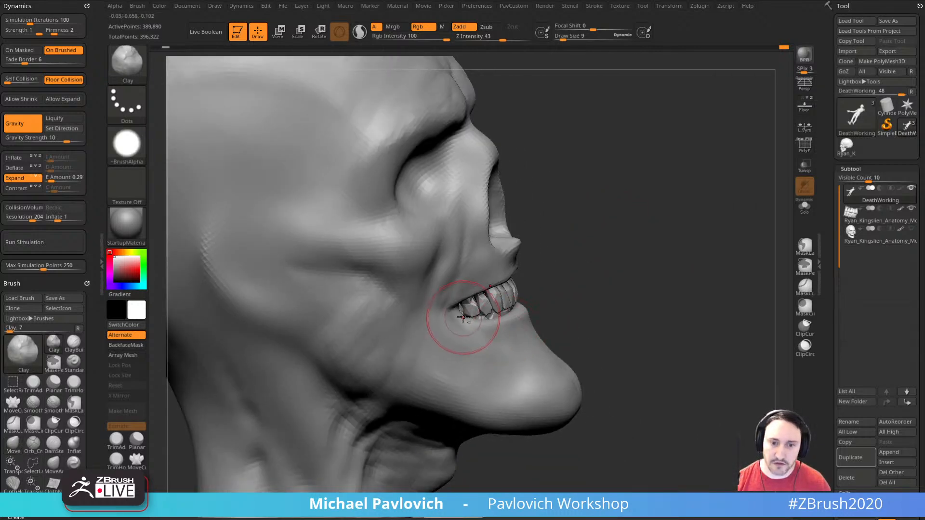
mouse_move(572, 304)
left_mouse_down()
mouse_move(499, 299)
mouse_move(460, 323)
mouse_move(520, 330)
left_mouse_up()
key("bracketleft")
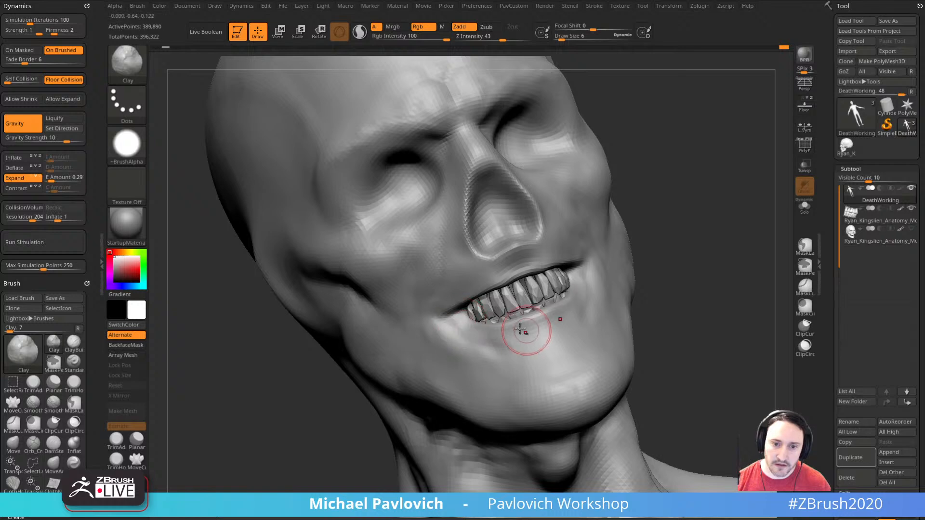
mouse_move(674, 278)
left_mouse_down()
mouse_move(725, 274)
mouse_move(708, 282)
mouse_move(679, 264)
mouse_move(737, 270)
left_mouse_up()
- Switch to the MoveAccu brush at draw size 11 and pull the corners of the mouth outward
key("b")
key("m")
key("a")
key("bracketright")
key("bracketright")
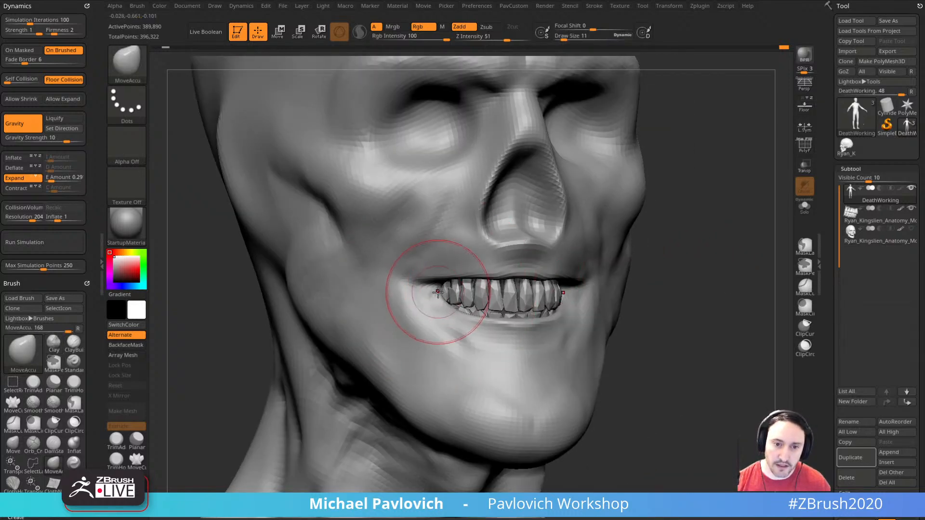
left_click_drag(441, 288, 419, 283)
left_click_drag(713, 289, 622, 294)
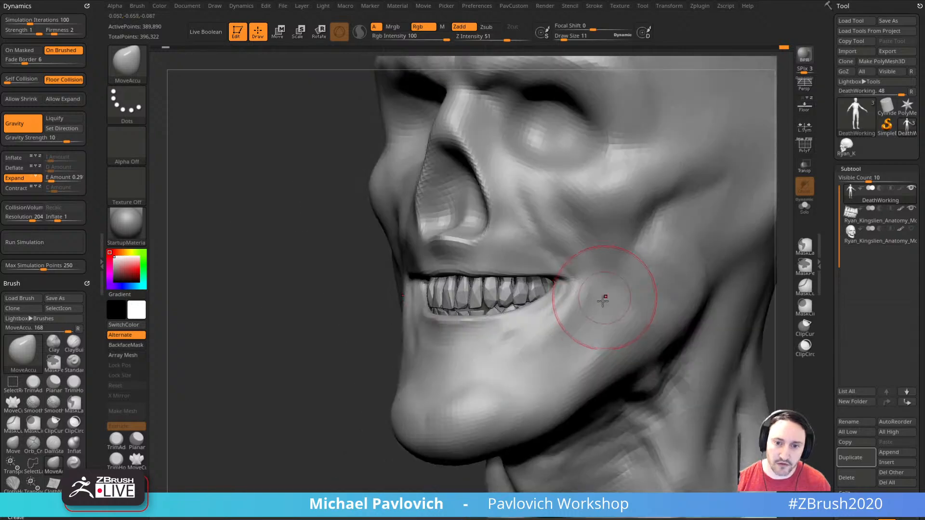
- Refine the lip edge and mouth corners with the MoveAccu brush, starting at draw size 5
key("bracketleft")
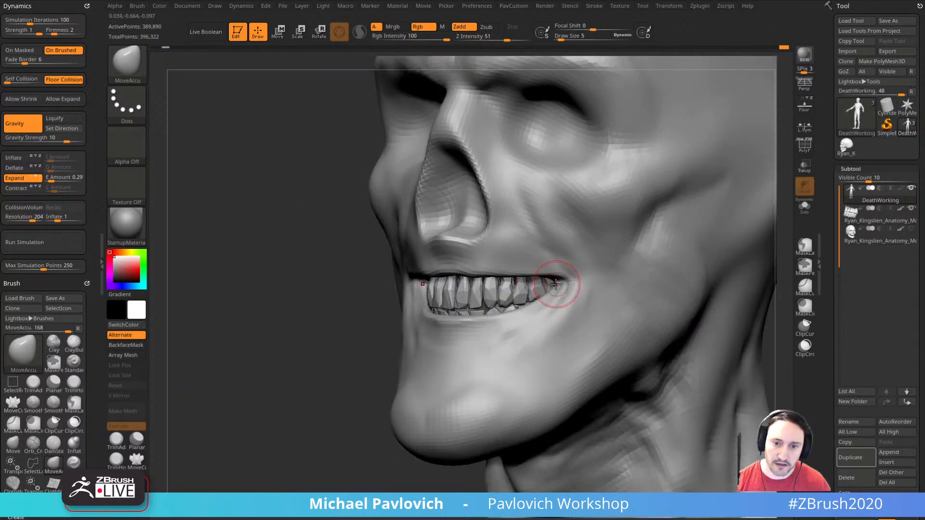
left_click_drag(337, 291, 485, 301)
mouse_move(740, 299)
left_mouse_down("shift")
mouse_move(700, 303)
mouse_move(697, 290)
mouse_move(721, 291)
left_mouse_up("shift")
key("bracketright")
key("bracketright")
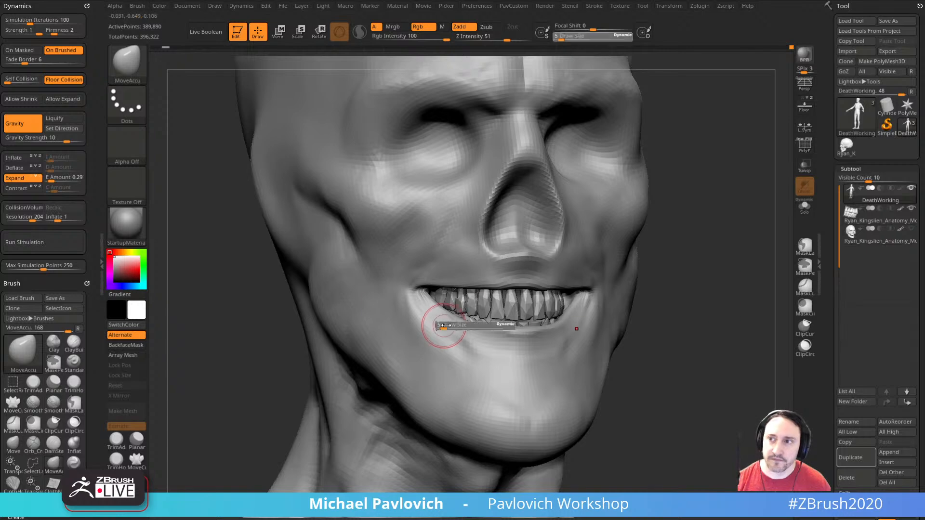
left_click_drag(424, 296, 405, 297)
key("bracketleft")
left_click_drag(681, 289, 546, 290)
mouse_move(361, 315)
left_mouse_down()
mouse_move(624, 291)
mouse_move(678, 304)
mouse_move(689, 294)
left_mouse_up()
- Switch to the DamStandard brush and step two subdivision levels down and back up
key("b")
key("d")
key("s")
key("shift+d")
key("shift+d")
key("d")
key("d")
- Switch to the Clay brush at draw size 5 and build up a muscle bump just outside the mouth corner
key("bracketleft")
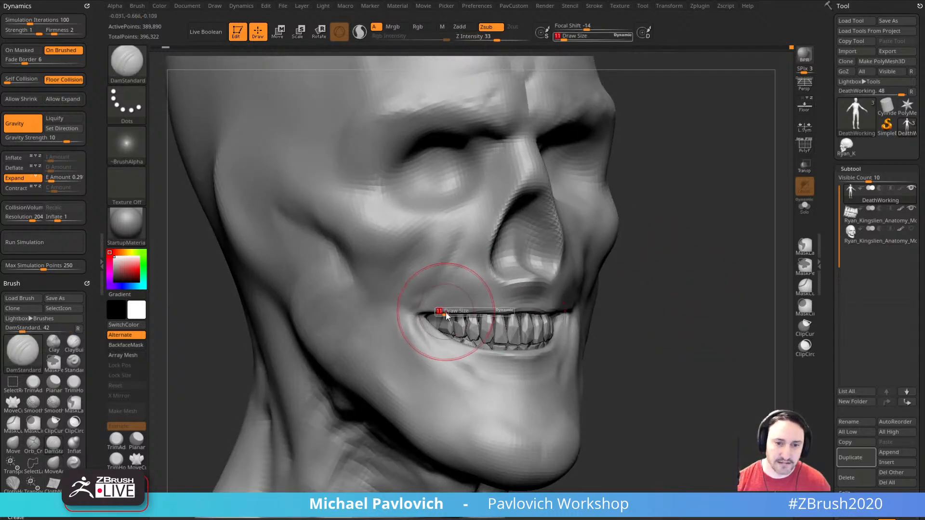
key("b")
key("c")
key("l")
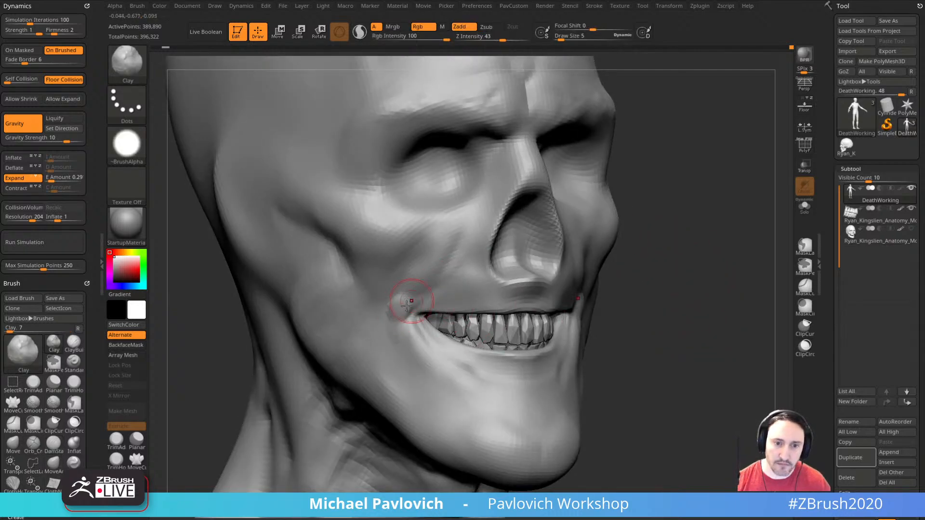
right_click_drag(407, 305, 585, 306)
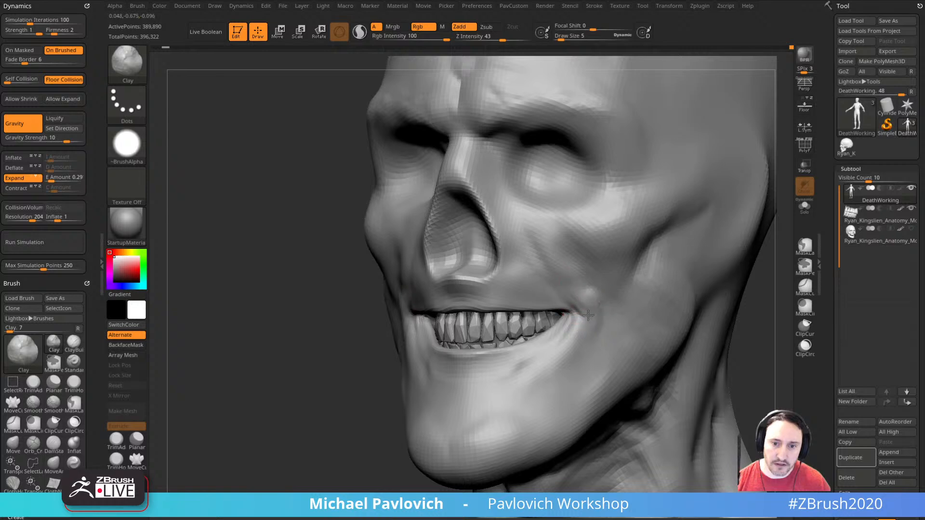
right_click_drag(302, 390, 403, 329)
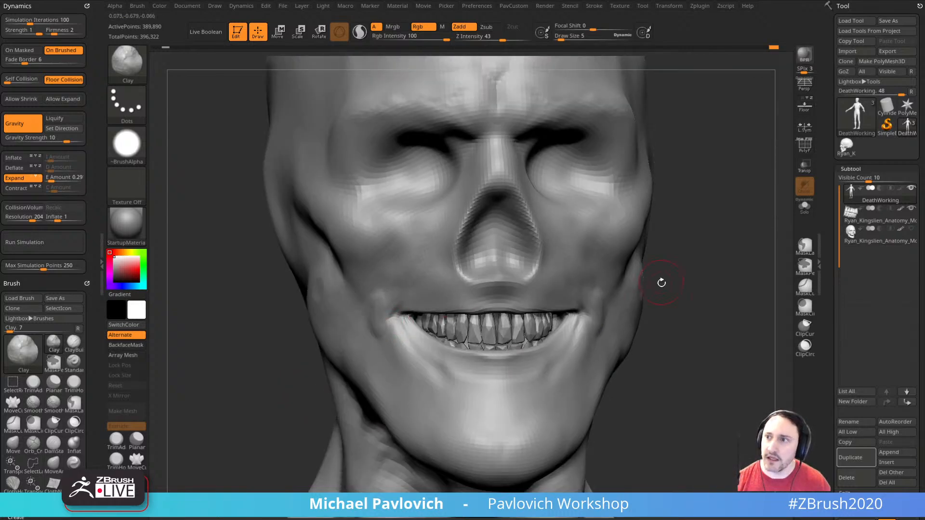
right_click_drag(660, 279, 592, 282)
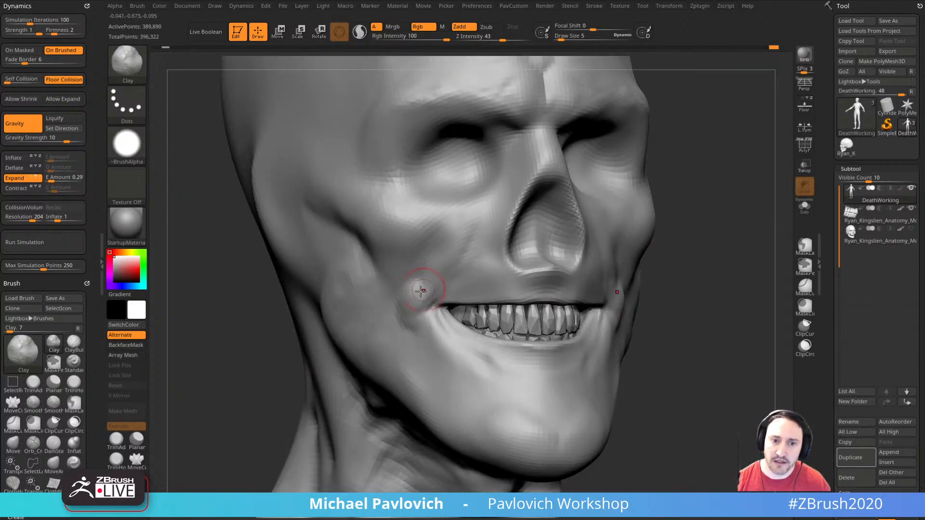
right_click_drag(420, 290, 600, 296)
key("shift")
left_click_drag(270, 332, 415, 365)
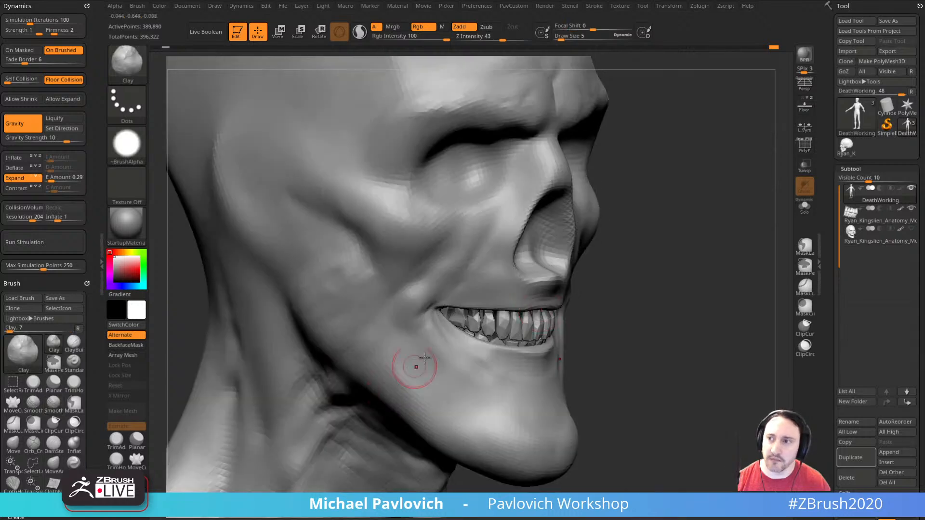
- Switch to the DamStandard brush and carve the fold running from beside the nose to the mouth corner, using draw sizes 4 and 7
mouse_move(706, 274)
left_mouse_down()
mouse_move(669, 279)
mouse_move(691, 266)
mouse_move(682, 274)
left_mouse_up()
key("b")
key("d")
key("s")
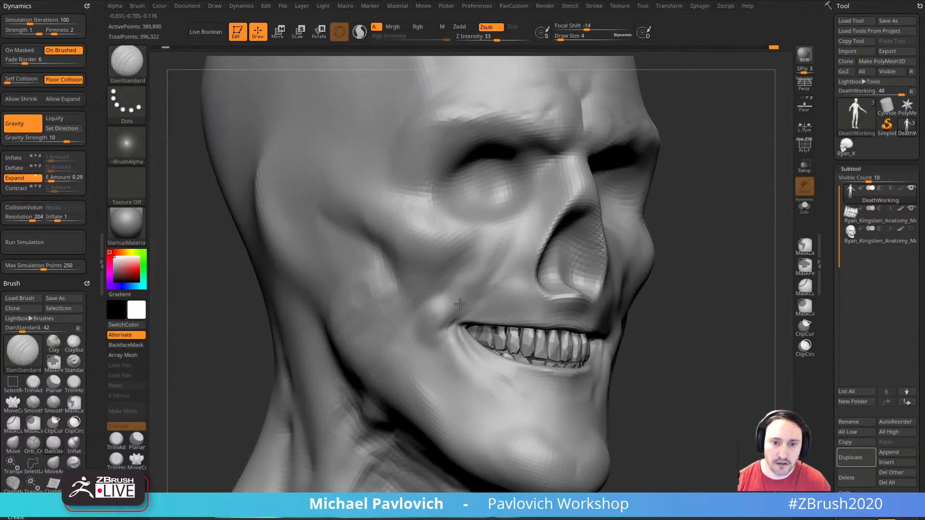
left_click_drag(685, 252, 678, 257)
key("]")
mouse_move(513, 272)
left_mouse_down()
mouse_move(500, 296)
mouse_move(505, 285)
left_mouse_up()
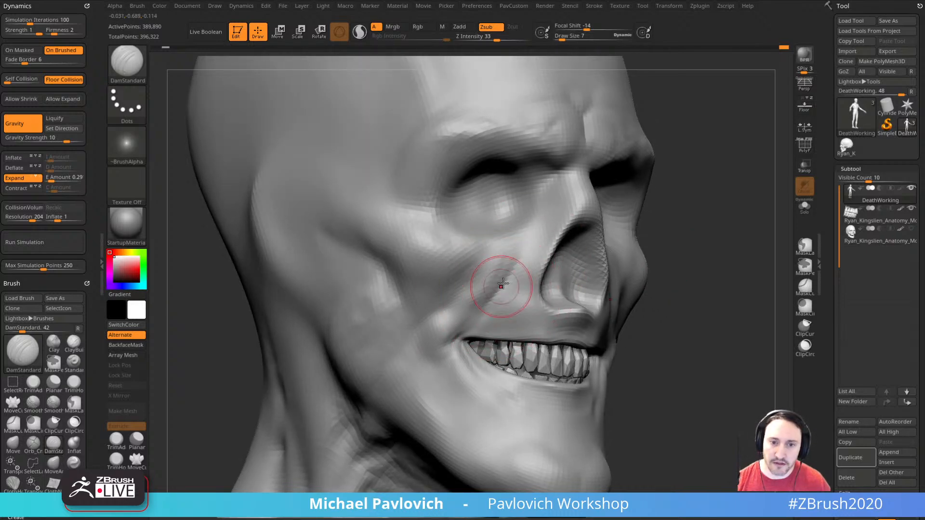
left_click_drag(727, 265, 687, 262)
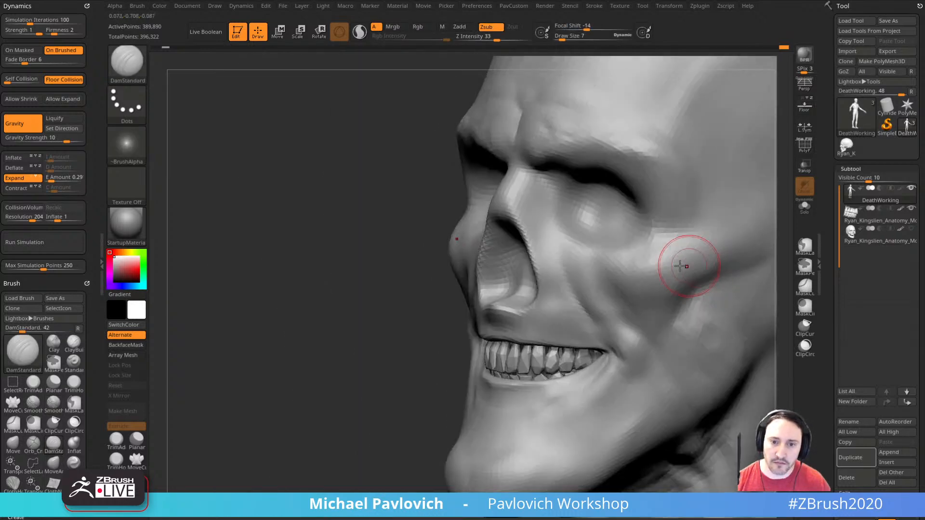
key("shift")
mouse_move(390, 378)
left_mouse_down()
mouse_move(699, 265)
mouse_move(700, 275)
mouse_move(671, 265)
mouse_move(612, 301)
left_mouse_up()
- Cut a crease from the mouth corner down toward the chin with the DamStandard brush at draw size 7, and smooth it
key("[")
key("]")
left_click_drag(450, 297, 470, 327)
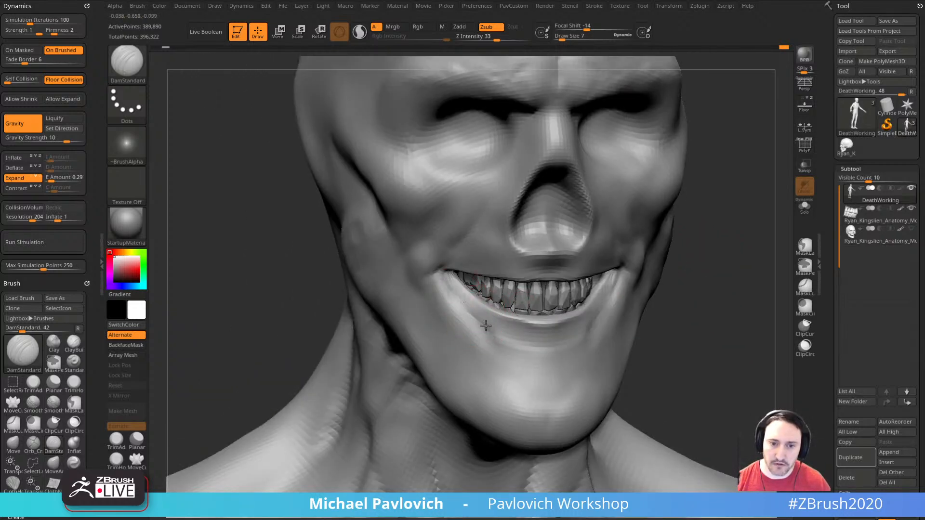
mouse_move(670, 343)
left_mouse_down()
mouse_move(627, 332)
mouse_move(640, 305)
mouse_move(710, 329)
left_mouse_up()
left_click_drag(470, 299, 506, 359, "shift")
mouse_move(684, 295)
left_mouse_down()
mouse_move(624, 276)
mouse_move(663, 291)
mouse_move(622, 337)
left_mouse_up()
- Switch to the Clay brush at draw size 7 and build up folds on the lower cheek and jaw below the mouth corner
key("b")
key("c")
key("l")
left_click_drag(379, 401, 400, 399)
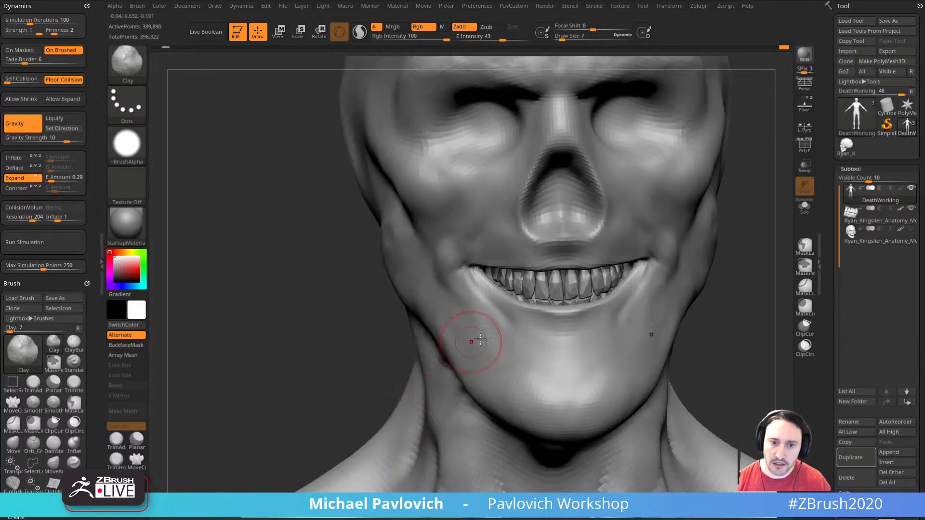
left_click_drag(477, 333, 484, 279)
left_click_drag(318, 315, 367, 312)
left_click_drag(481, 318, 492, 337)
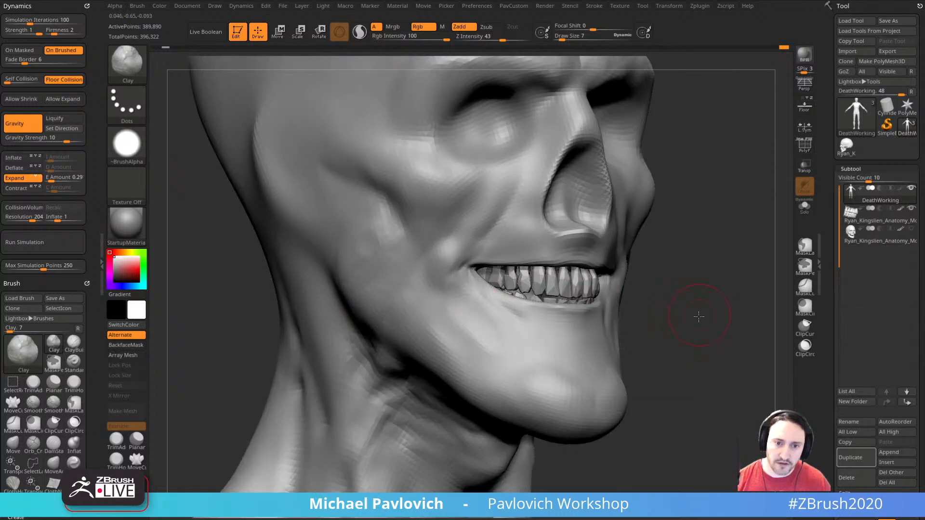
left_click_drag(699, 317, 671, 319)
mouse_move(497, 344)
left_mouse_down()
mouse_move(502, 376)
mouse_move(499, 354)
left_mouse_up()
left_click_drag(769, 323, 735, 318)
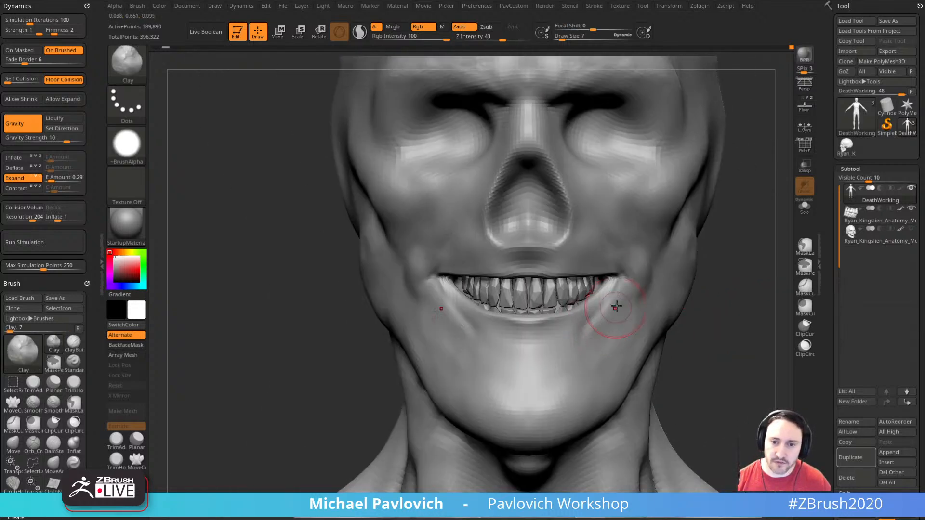
mouse_move(699, 345)
left_mouse_down()
mouse_move(716, 347)
mouse_move(721, 322)
mouse_move(713, 324)
mouse_move(688, 270)
mouse_move(700, 291)
mouse_move(699, 283)
mouse_move(624, 255)
left_mouse_up()
- Switch to the Standard brush at draw size 5 and build up skin folds under the jaw and on the upper throat
key("b")
key("s")
key("t")
key("s")
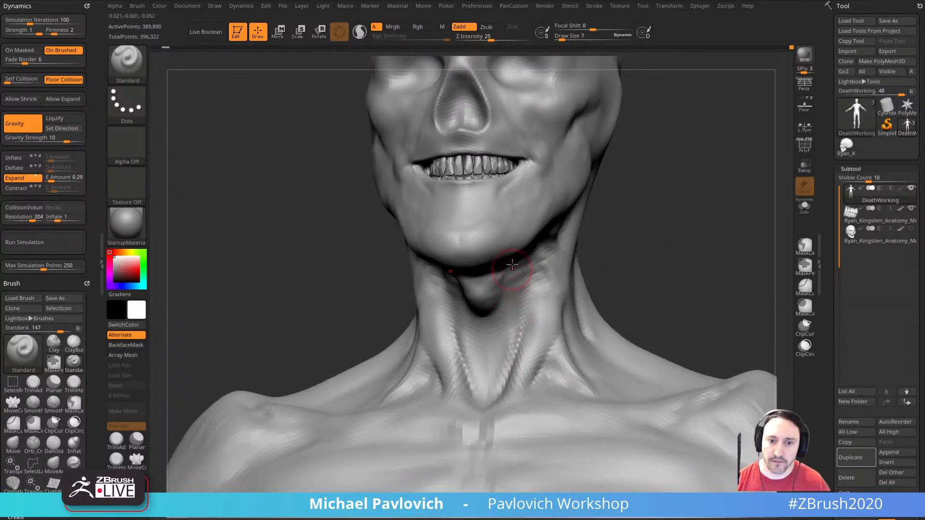
left_click_drag(512, 262, 543, 241)
key("[")
left_click_drag(618, 242, 520, 263)
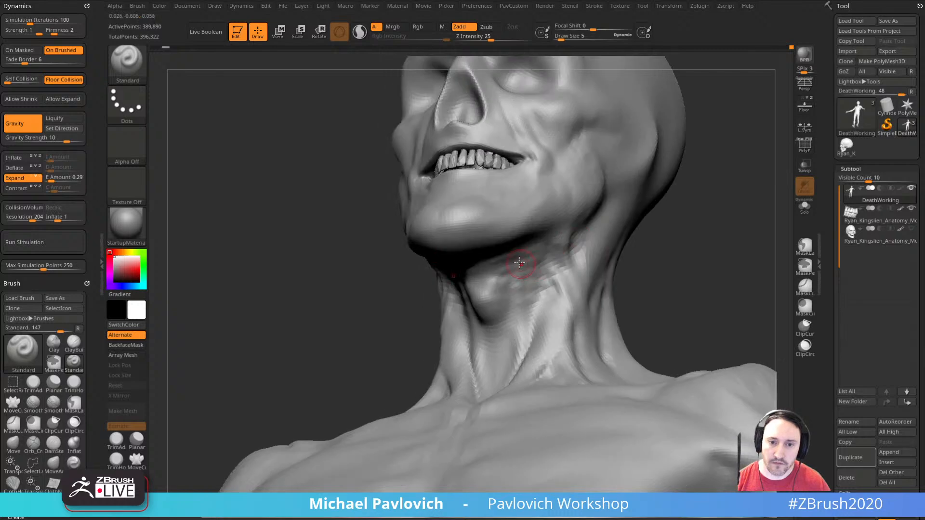
right_click_drag(520, 387, 502, 244)
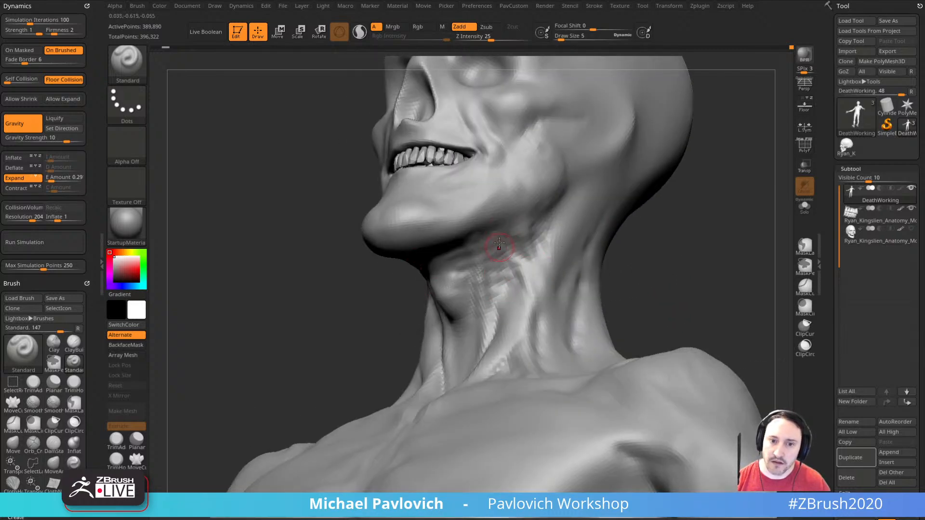
- Add raised strands along the throat tendons and side of the neck with the Standard brush at draw size 5
right_click_drag(622, 263, 440, 304)
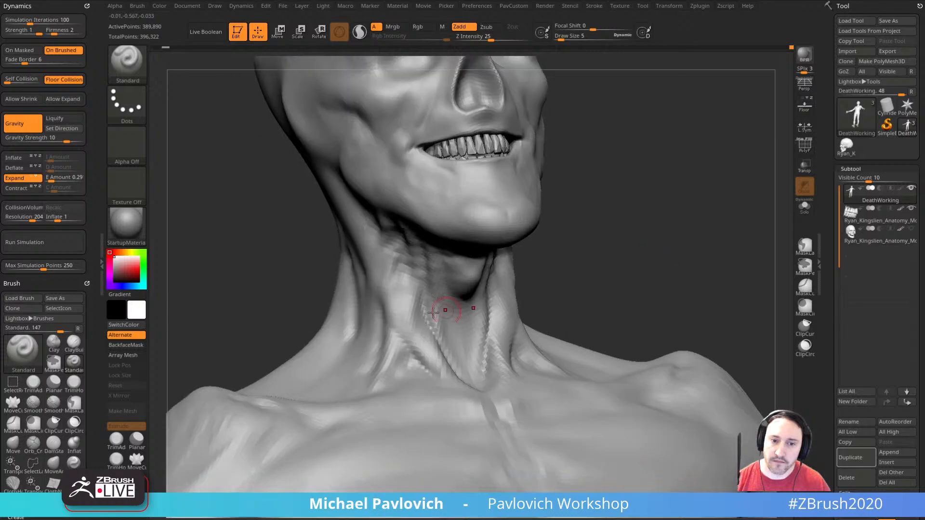
right_click_drag(388, 374, 475, 265)
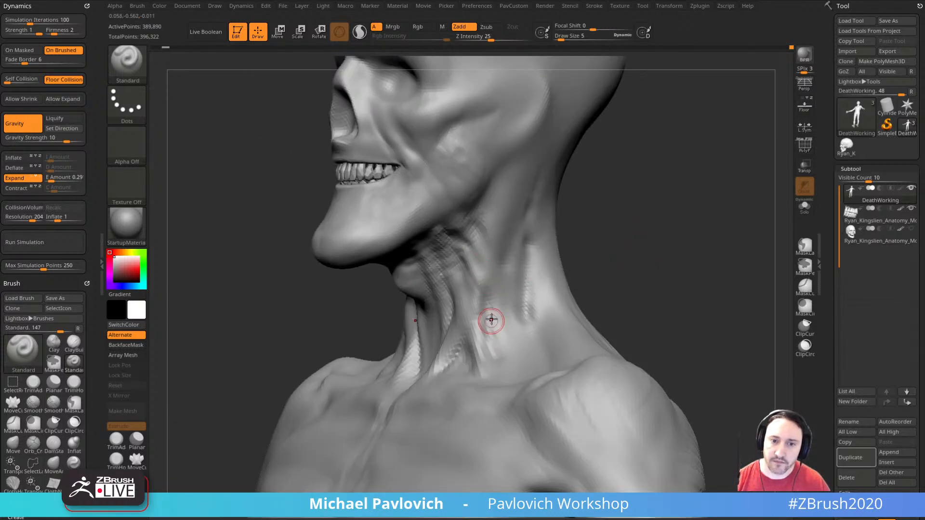
right_click_drag(491, 319, 574, 204)
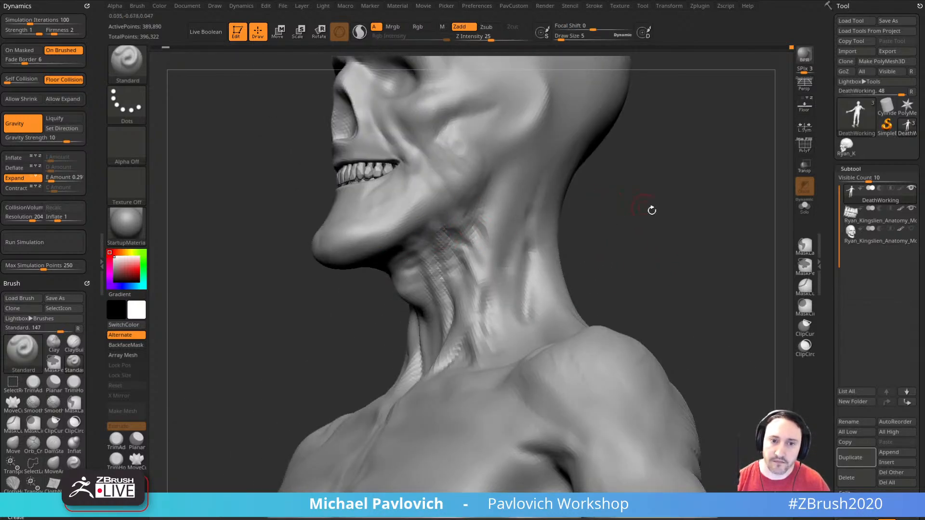
mouse_move(650, 209)
right_mouse_down()
mouse_move(597, 194)
mouse_move(640, 240)
mouse_move(671, 241)
mouse_move(440, 302)
mouse_move(632, 275)
mouse_move(651, 305)
mouse_move(717, 297)
mouse_move(710, 305)
mouse_move(709, 279)
mouse_move(527, 403)
right_mouse_up()
key("shift")
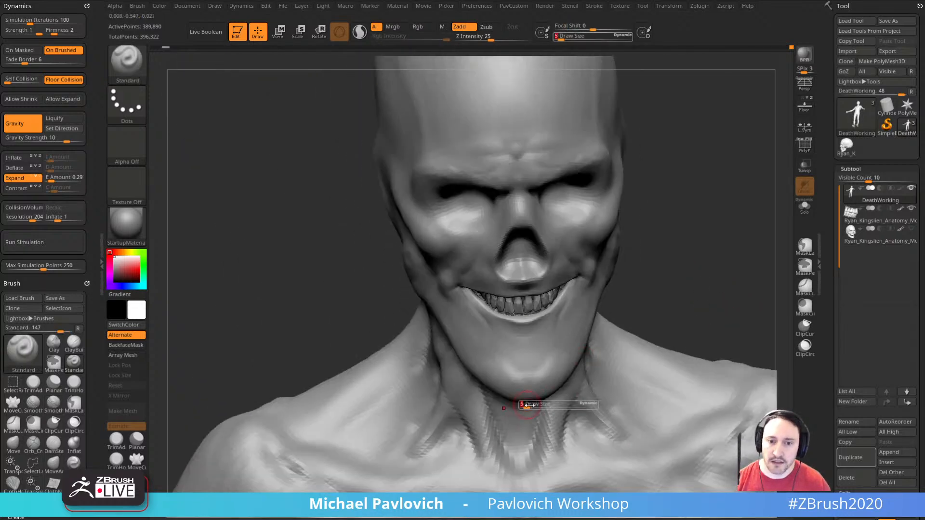
- Switch to the Move brush at a smaller draw size and adjust the shape of the throat below the chin
key("b")
key("m")
key("v")
key("bracketleft")
mouse_move(573, 353)
right_mouse_down()
mouse_move(669, 316)
mouse_move(521, 398)
right_mouse_up()
mouse_move(569, 322)
right_mouse_down()
mouse_move(665, 314)
mouse_move(698, 264)
mouse_move(605, 300)
right_mouse_up()
- Switch to the Standard brush at draw size 5 and build up skin folds at the outer corner of the eye socket
key("b")
key("s")
key("t")
mouse_move(457, 341)
right_mouse_down()
mouse_move(702, 268)
mouse_move(721, 294)
mouse_move(646, 265)
mouse_move(696, 287)
mouse_move(683, 298)
mouse_move(613, 278)
right_mouse_up()
right_click_drag(482, 282, 704, 307)
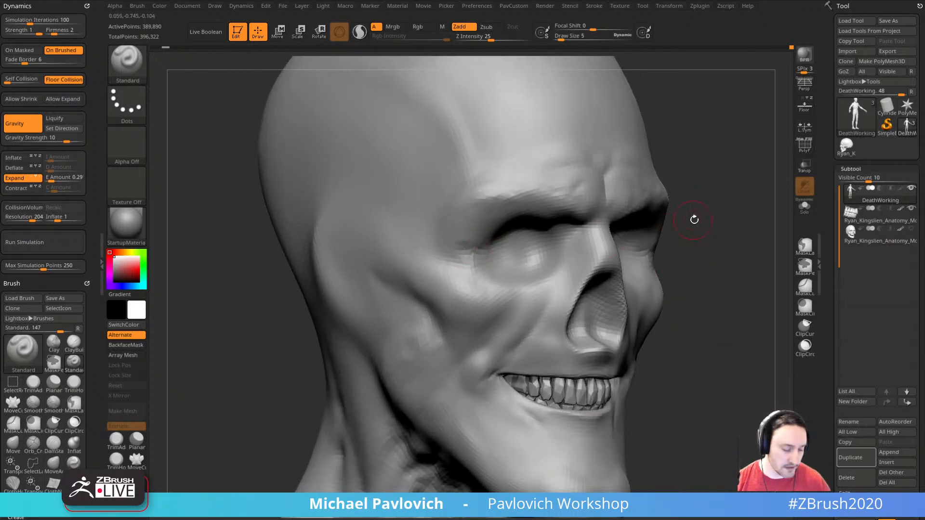
- Switch to the DamStandard brush at draw size 5 and cut wrinkles at the outer eye corner and across the cheek
right_click_drag(694, 220, 469, 281)
key("b")
key("d")
key("s")
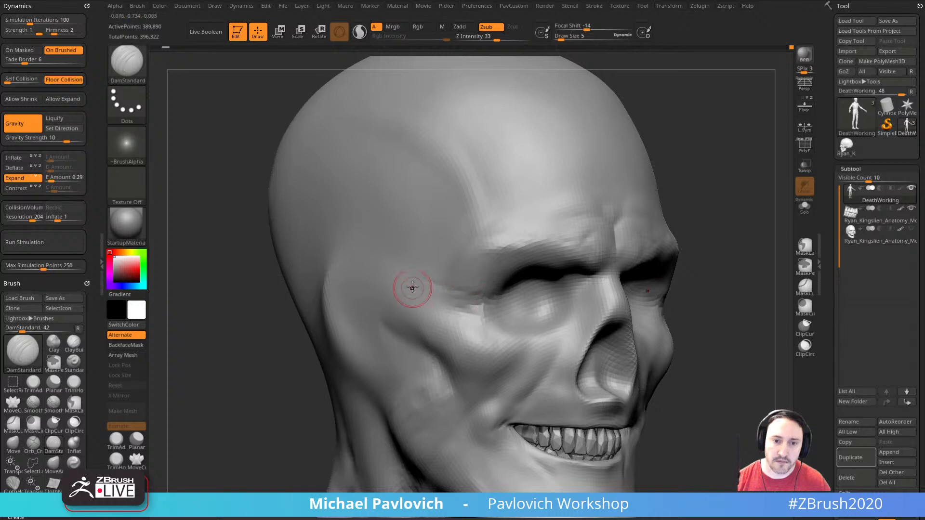
mouse_move(412, 287)
right_mouse_down()
mouse_move(679, 252)
mouse_move(592, 285)
mouse_move(616, 270)
mouse_move(557, 234)
mouse_move(549, 272)
mouse_move(495, 257)
mouse_move(488, 279)
right_mouse_up()
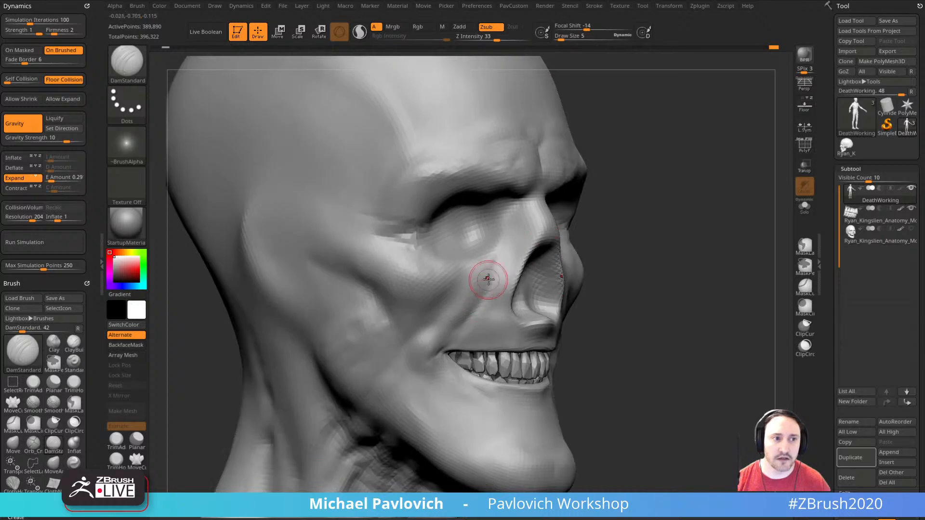
right_click_drag(462, 308, 450, 289)
- Switch to the Standard brush at draw size 5 and sculpt raised and recessed folds on the cheek above the mouth corner
key("b")
key("s")
key("t")
mouse_move(442, 279)
left_mouse_down("alt")
mouse_move(425, 304)
mouse_move(433, 306)
left_mouse_up("alt")
right_click_drag(460, 293, 610, 278)
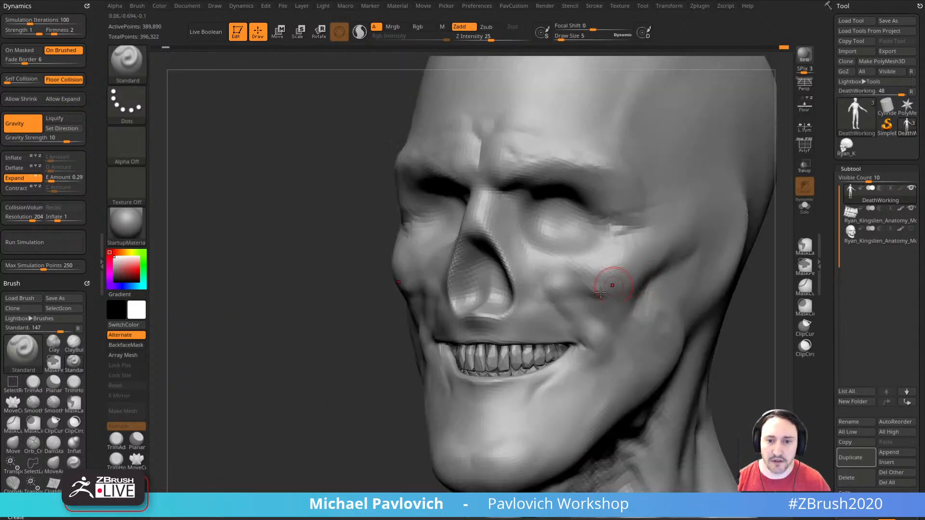
- Smooth and refine the folds in the hollow below the cheekbone, keeping the Standard brush at draw size 5
mouse_move(559, 297)
left_mouse_down("shift")
mouse_move(572, 283)
mouse_move(597, 287)
left_mouse_up("shift")
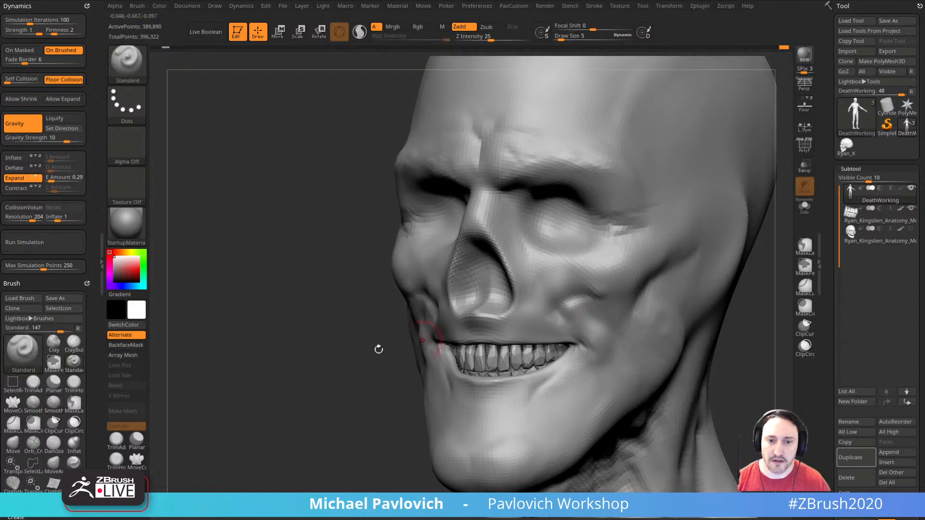
right_click_drag(378, 349, 450, 340)
left_click_drag(413, 310, 407, 314, "shift")
right_click_drag(605, 275, 675, 253)
right_click_drag(666, 285, 588, 268)
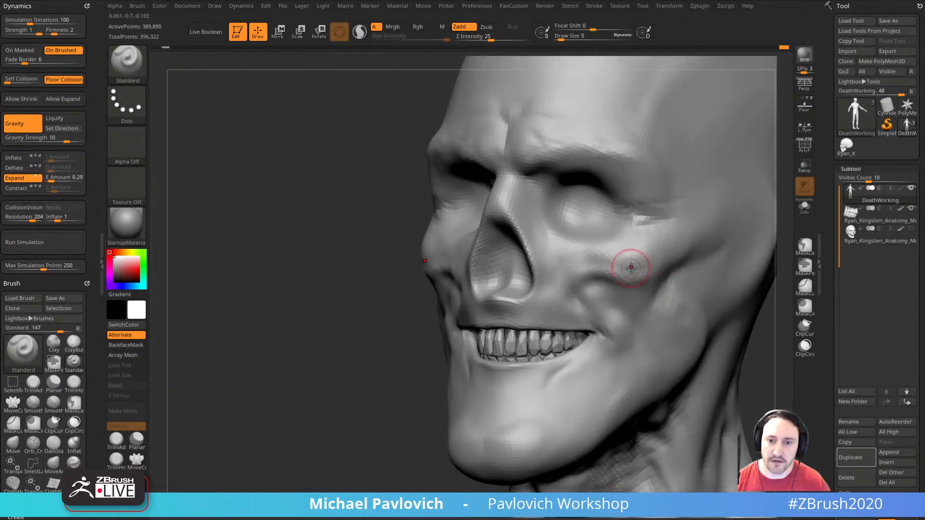
- Switch to the Clay brush at draw size 6 and build up the skin on the cheek below the eye socket
key("b")
key("c")
key("l")
mouse_move(595, 270)
left_mouse_down()
mouse_move(619, 275)
mouse_move(622, 256)
left_mouse_up()
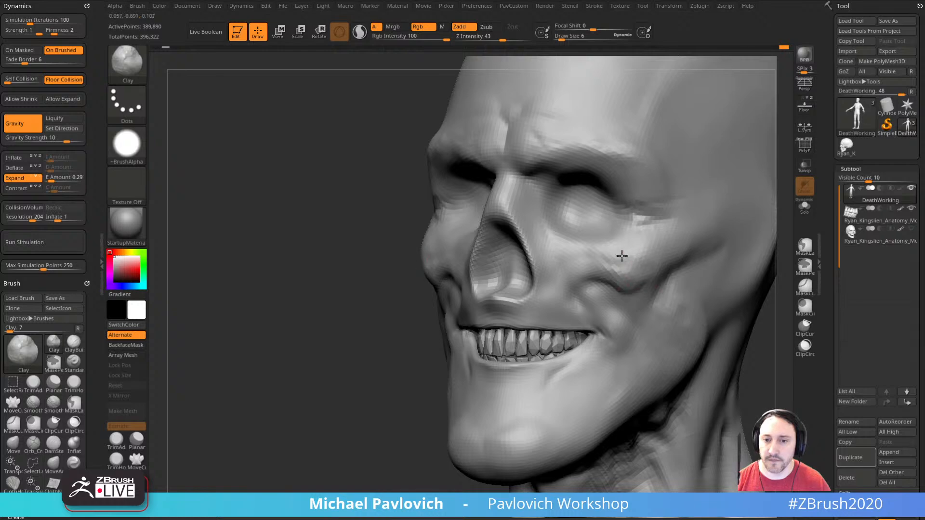
- Switch to the ClayBuildup brush at draw size 6 and add rough strands to the cheek fold above the mouth corner
right_click_drag(389, 359, 446, 248)
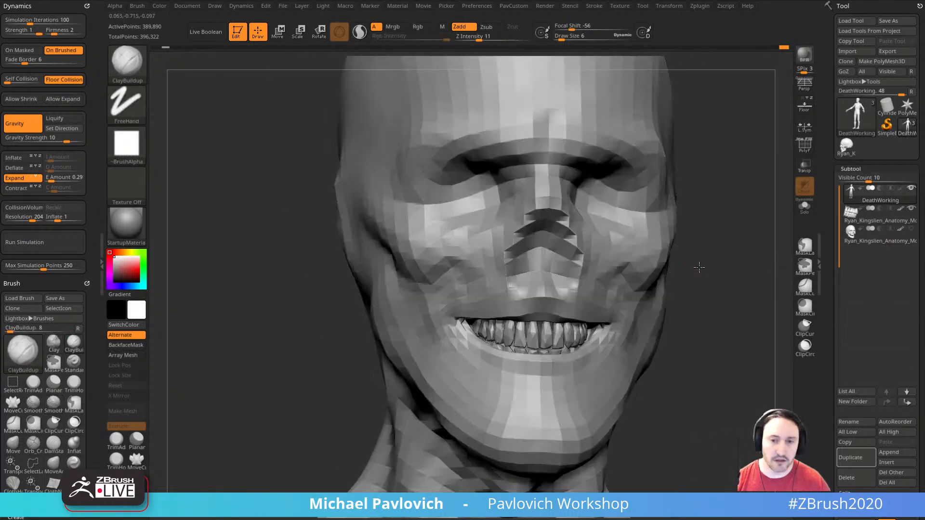
mouse_move(699, 268)
right_mouse_down()
mouse_move(621, 304)
mouse_move(733, 285)
right_mouse_up()
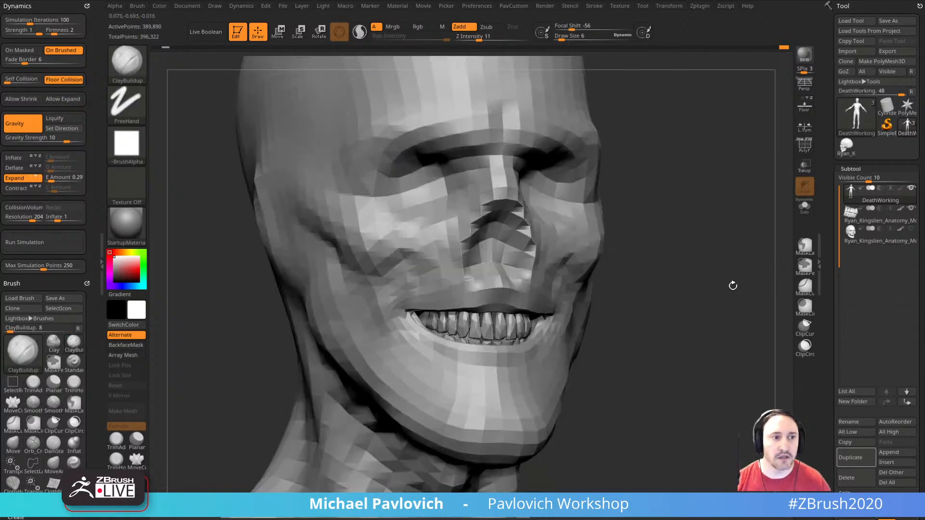
mouse_move(386, 263)
left_mouse_down()
mouse_move(371, 263)
mouse_move(406, 266)
left_mouse_up()
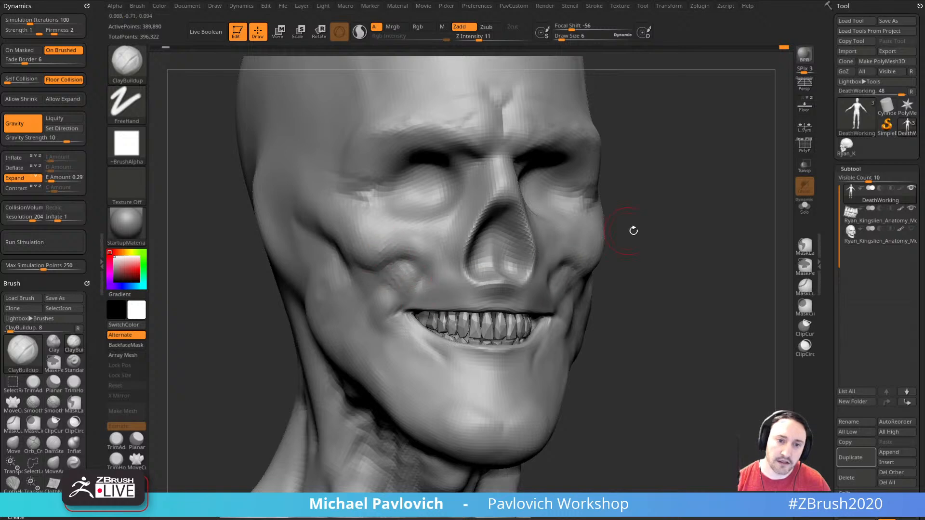
left_click_drag(634, 232, 671, 242)
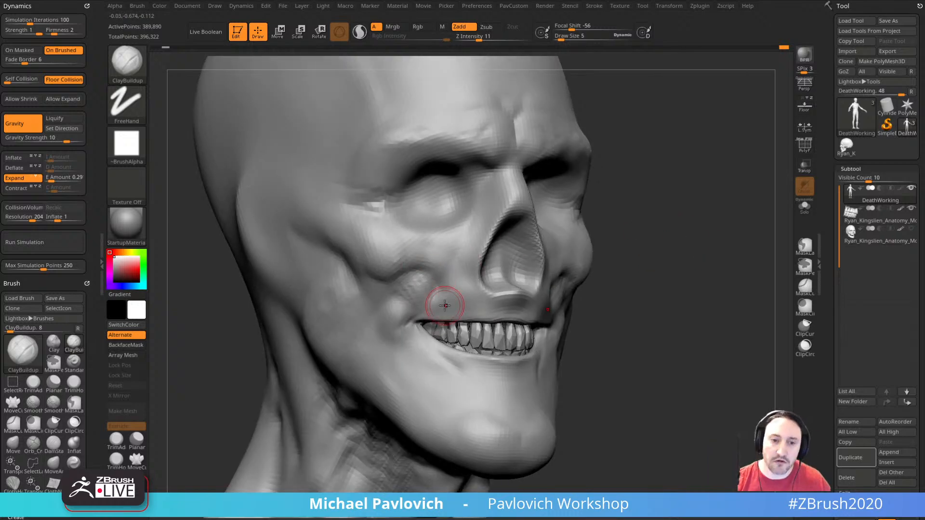
- Reduce the ClayBuildup brush to draw size 5 and layer the strands down from the cheek fold to the mouth corner
left_click_drag(725, 300, 724, 255, "alt")
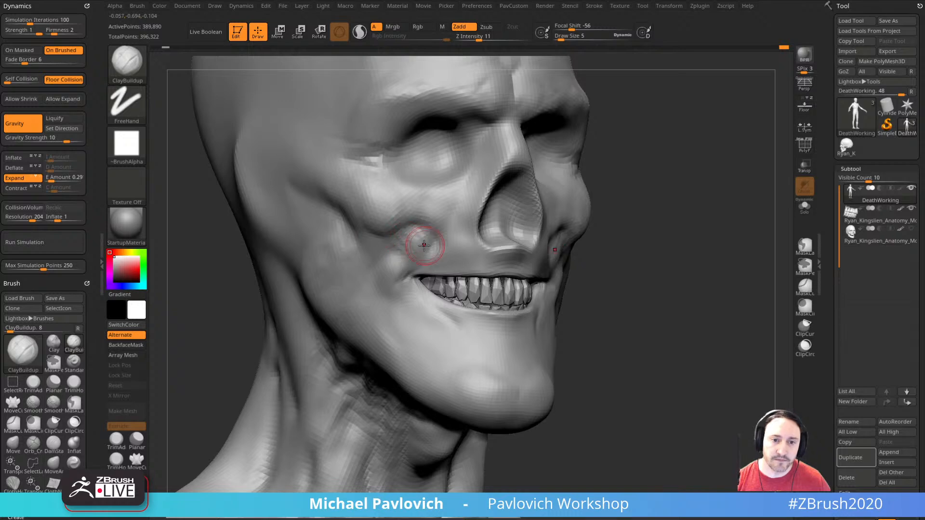
right_click_drag(424, 246, 551, 222)
mouse_move(409, 256)
left_mouse_down()
mouse_move(397, 269)
mouse_move(405, 270)
left_mouse_up()
left_click_drag(722, 253, 646, 254)
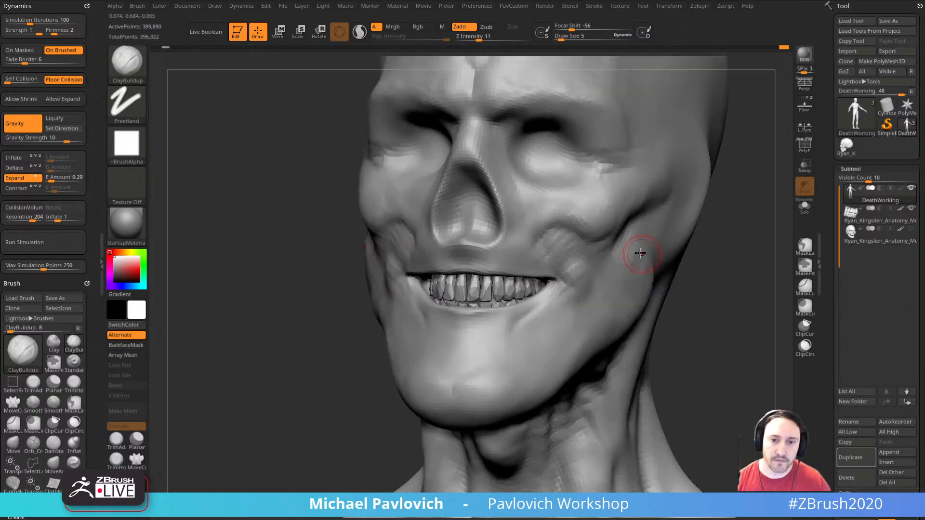
left_click_drag(568, 258, 553, 244)
left_click_drag(696, 259, 713, 230)
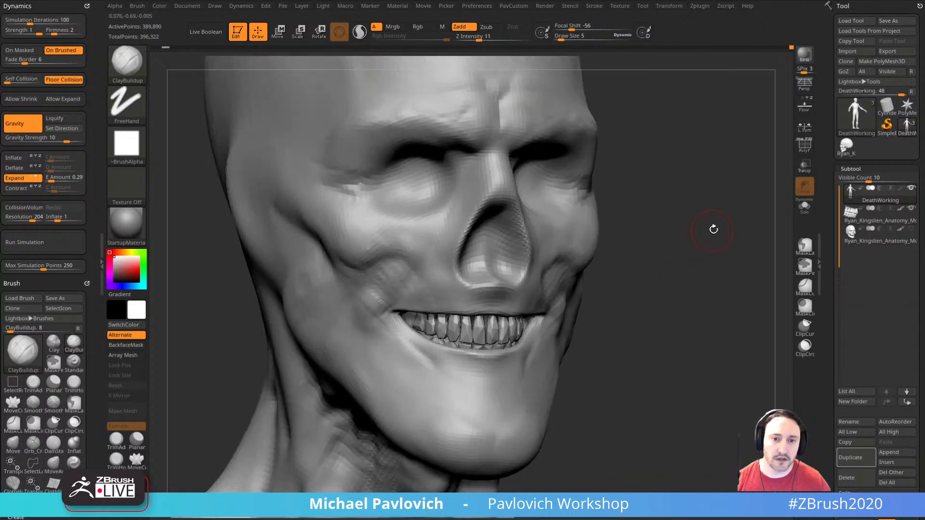
- Switch to the DamStandard brush at draw size 5 and cut creases between the nose cavity and the upper lip
key("b")
key("d")
key("s")
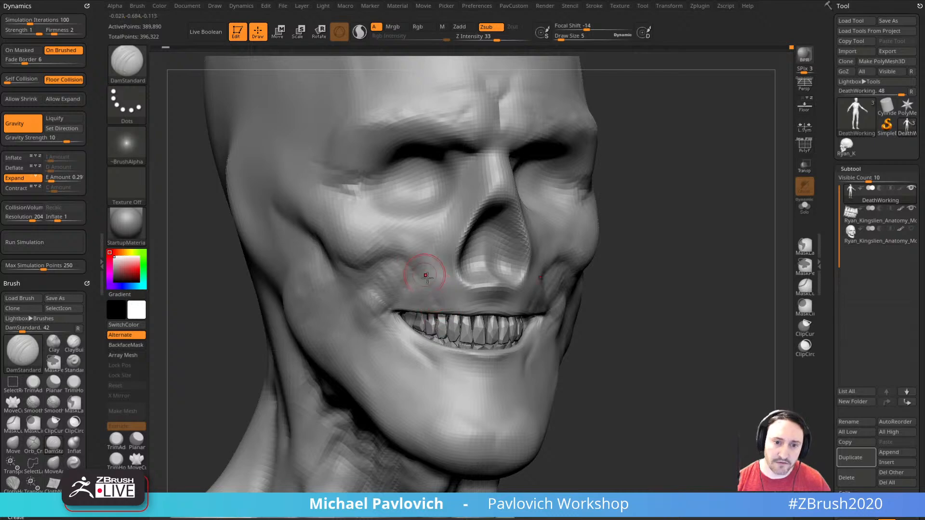
left_click_drag(635, 303, 627, 287)
left_click_drag(441, 275, 549, 291)
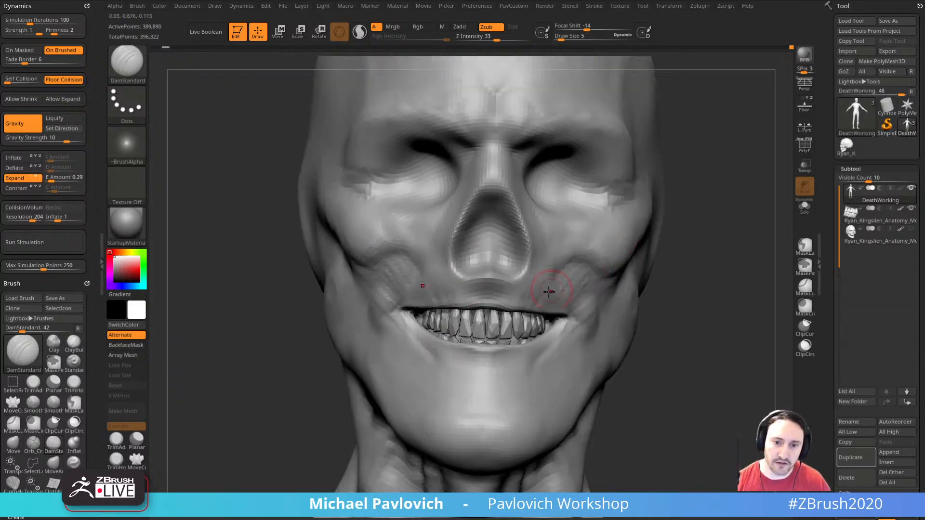
left_click_drag(709, 263, 547, 279)
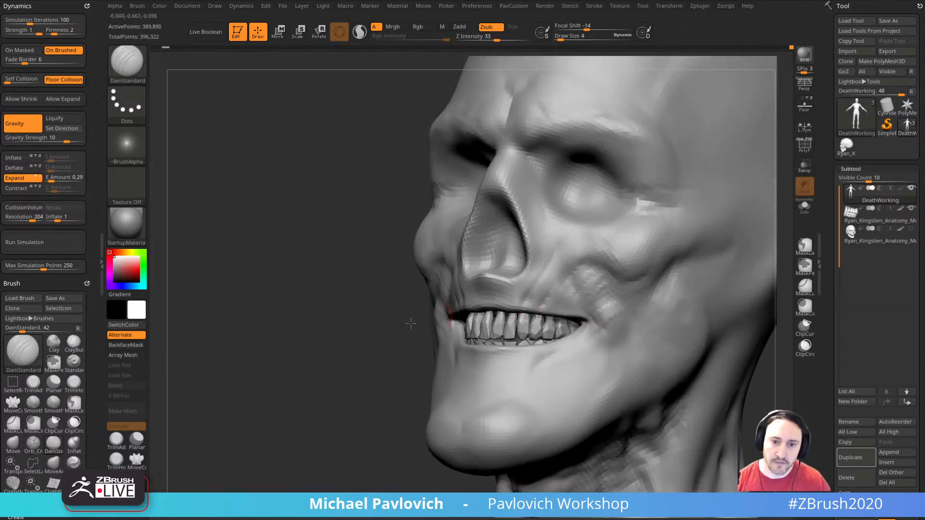
- Cut more DamStandard wrinkles along the upper lip toward the mouth corner, starting at draw size 4
left_click_drag(411, 319, 428, 333)
mouse_move(626, 284)
left_mouse_down()
mouse_move(640, 258)
mouse_move(670, 258)
mouse_move(600, 212)
left_mouse_up()
mouse_move(440, 236)
left_mouse_down()
mouse_move(454, 244)
mouse_move(448, 235)
left_mouse_up()
left_click_drag(597, 246, 636, 222)
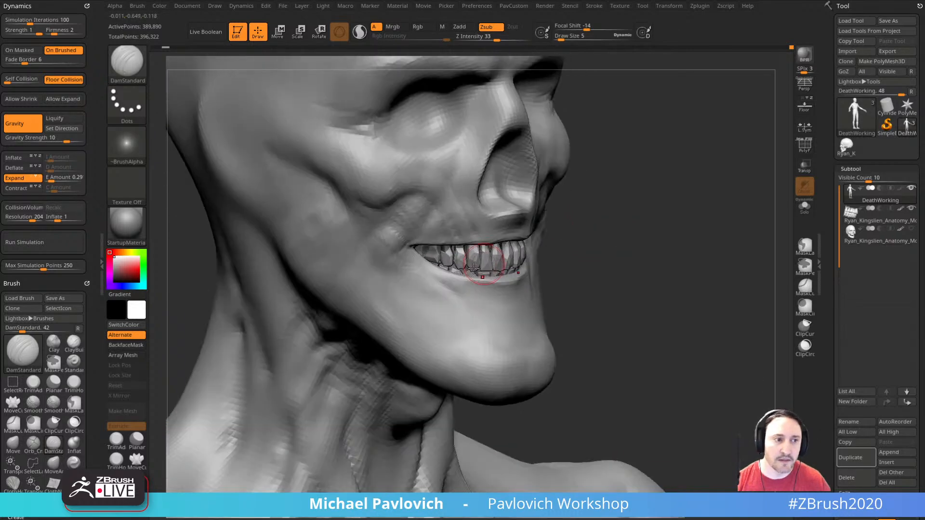
left_click_drag(568, 272, 655, 265)
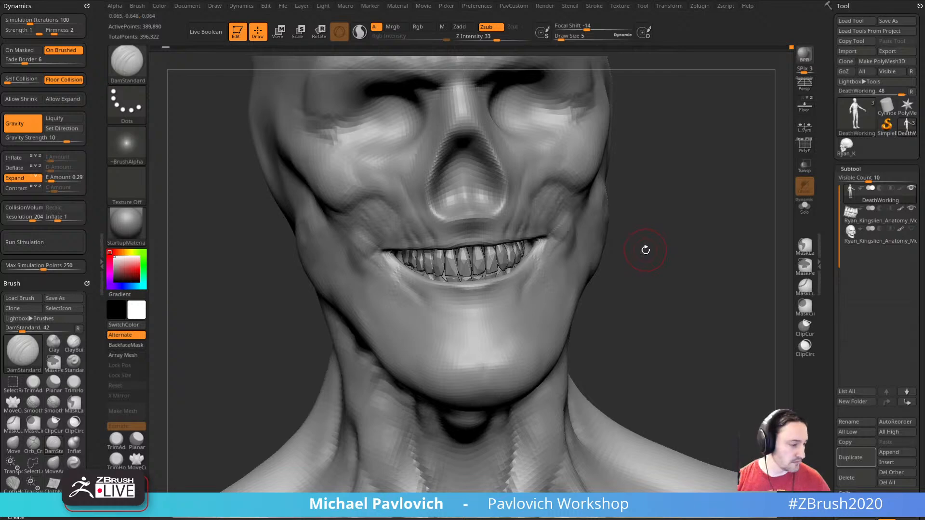
- Switch to the Clay brush and build up the skin below the mouth corner
key("b")
key("c")
key("l")
mouse_move(643, 247)
left_mouse_down()
mouse_move(554, 265)
mouse_move(660, 282)
mouse_move(727, 231)
mouse_move(562, 264)
mouse_move(530, 291)
left_mouse_up()
- Switch back to the DamStandard brush and cut wrinkles into the skin below the mouth corner and lower lip
key("b")
key("d")
key("s")
key("bracketright")
key("bracketright")
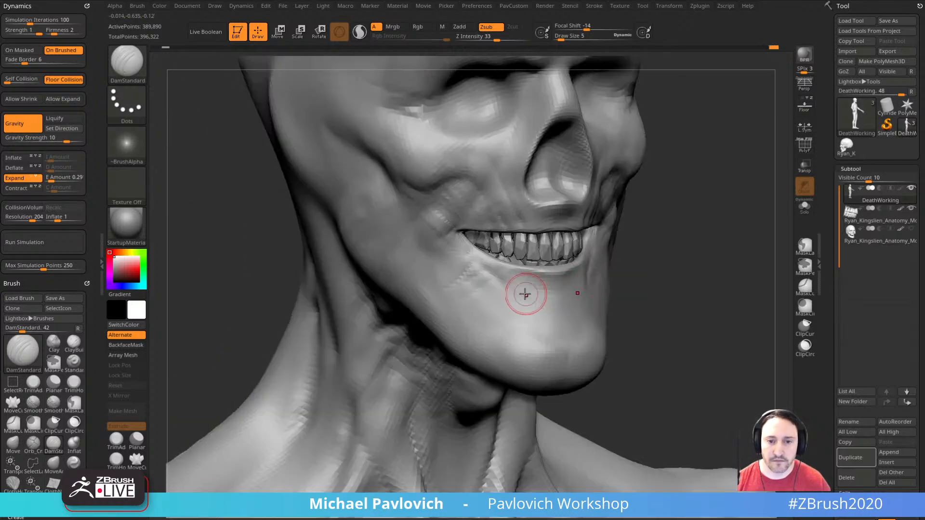
mouse_move(650, 255)
left_mouse_down()
mouse_move(638, 269)
mouse_move(588, 271)
left_mouse_up()
key("bracketleft")
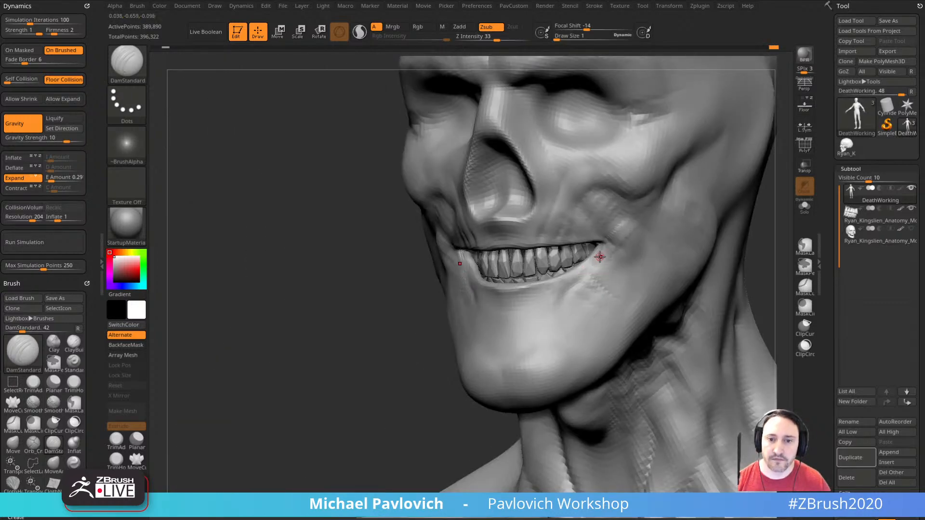
- Cut fine creases above the upper lip at draw size 2, and deepen the mouth corners with a larger DamStandard brush
left_click_drag(434, 306, 526, 284)
key("bracketright")
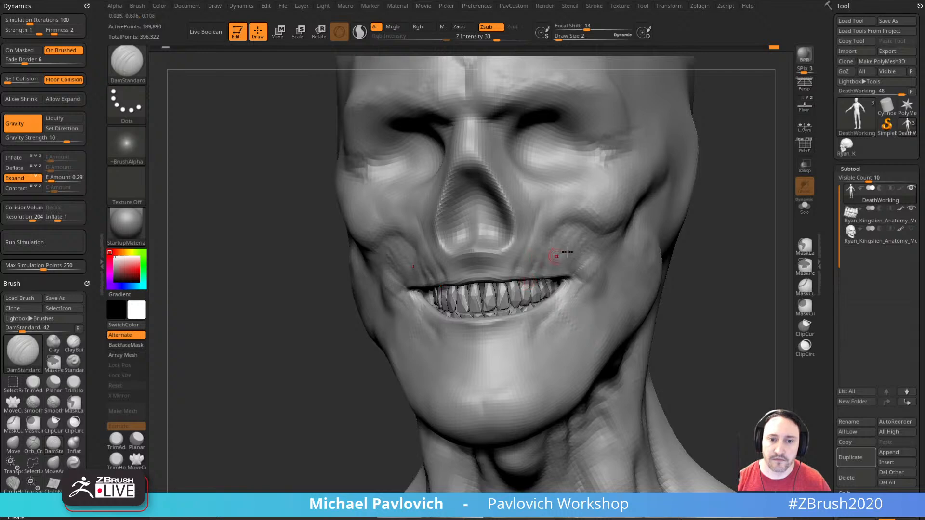
left_click_drag(567, 252, 556, 273)
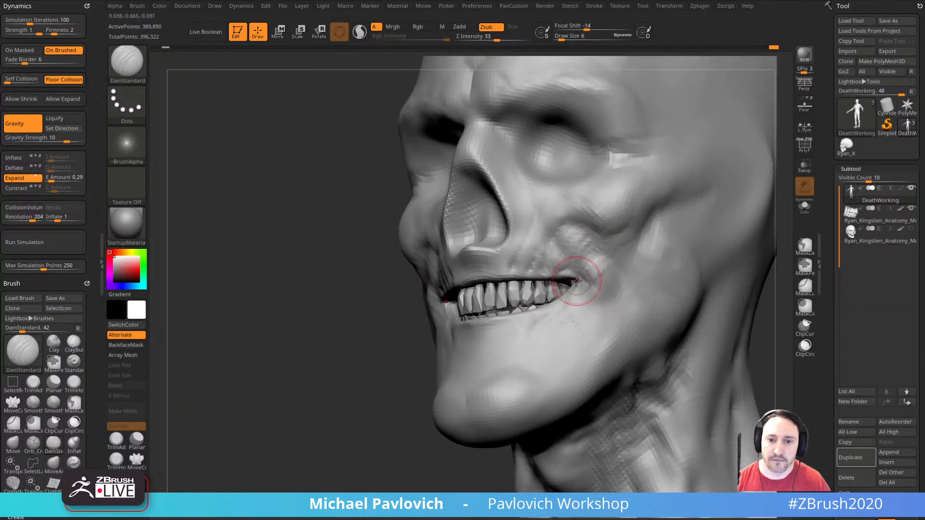
left_click_drag(569, 287, 645, 259)
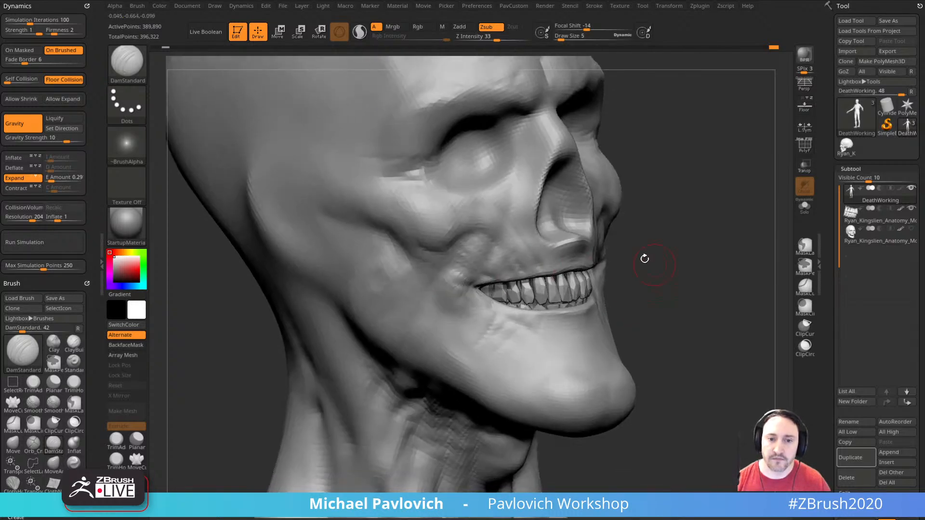
left_click_drag(745, 275, 713, 280)
left_click_drag(764, 252, 691, 247)
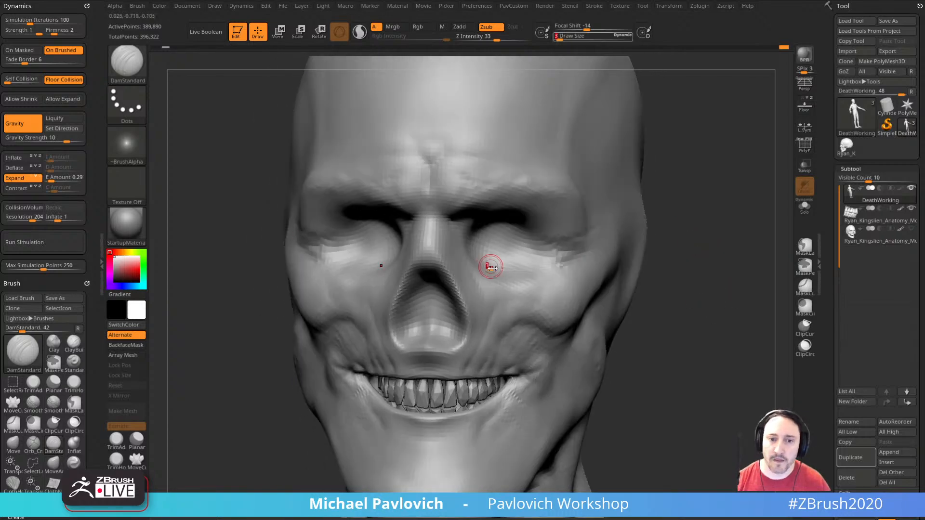
- Carve vertical frown creases between the brows with the DamStandard brush, starting at draw size 7
mouse_move(491, 267)
right_mouse_down()
mouse_move(469, 252)
mouse_move(702, 264)
mouse_move(702, 284)
mouse_move(705, 274)
right_mouse_up()
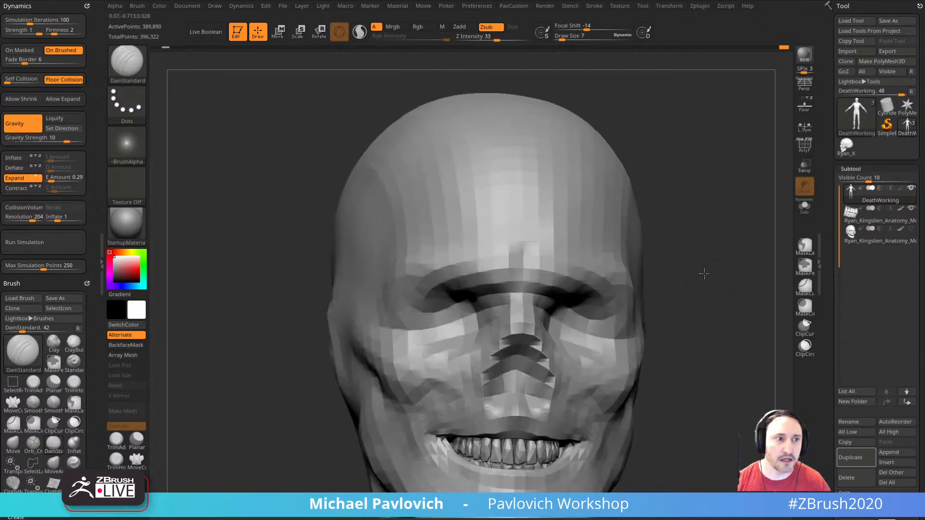
mouse_move(704, 273)
left_mouse_down()
mouse_move(715, 248)
mouse_move(675, 253)
left_mouse_up()
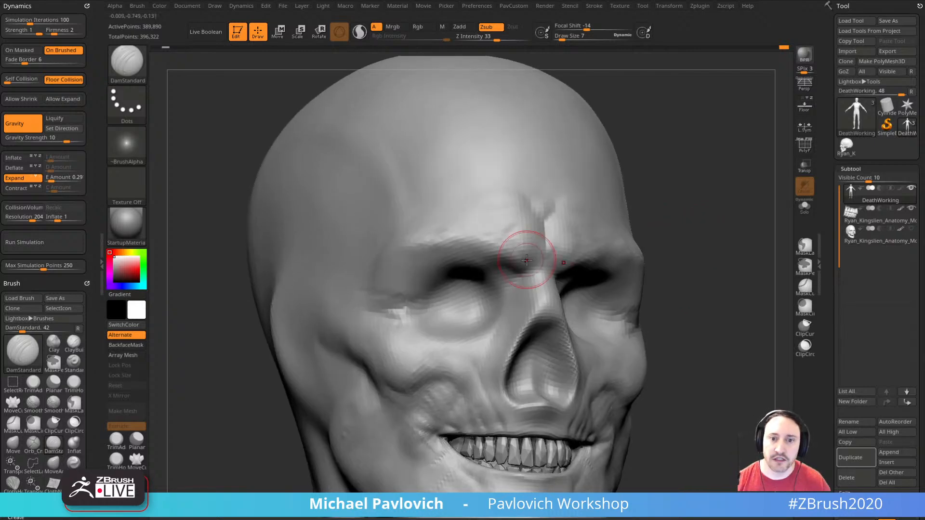
left_click_drag(689, 208, 660, 198)
key("]")
left_click_drag(713, 217, 658, 212)
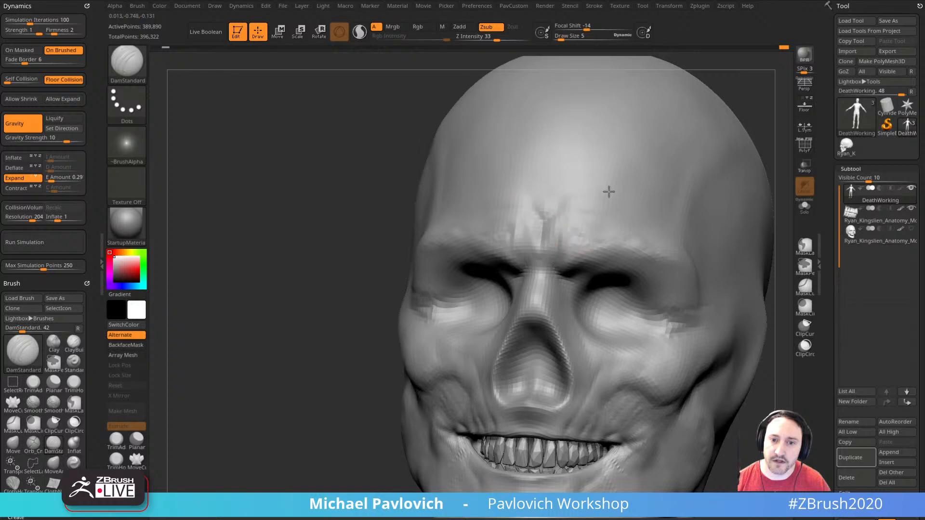
- Cut frown lines fanning from the inner brows up onto the forehead with the DamStandard brush at draw size 5
left_click_drag(779, 152, 770, 179)
left_click_drag(671, 200, 511, 275)
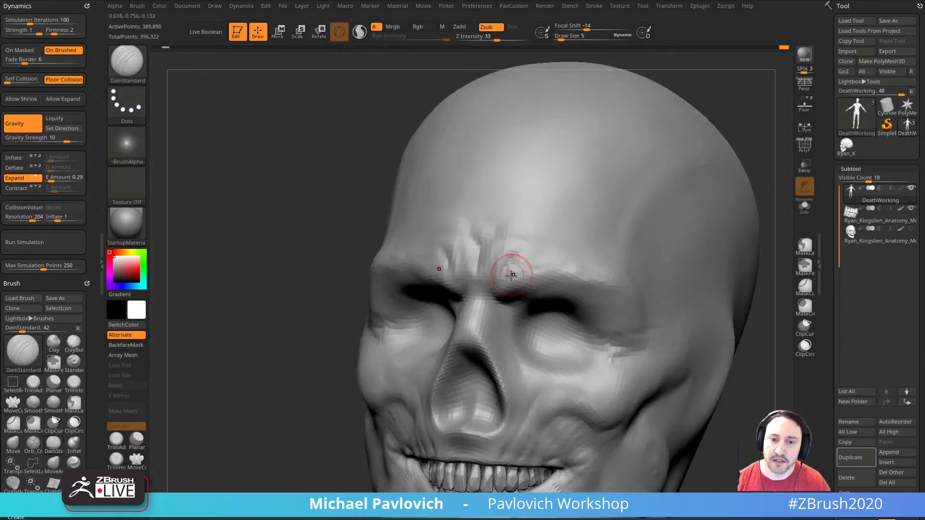
left_click_drag(693, 110, 642, 147)
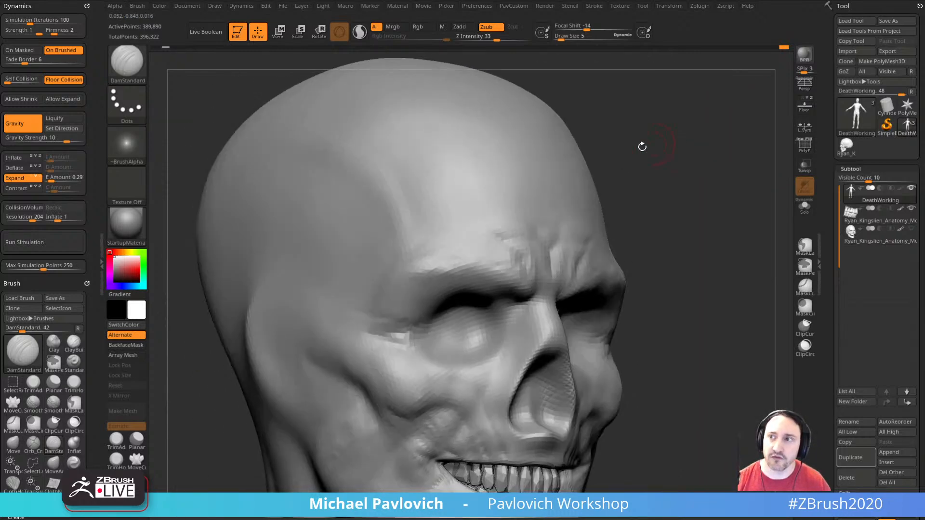
left_click_drag(654, 210, 610, 231)
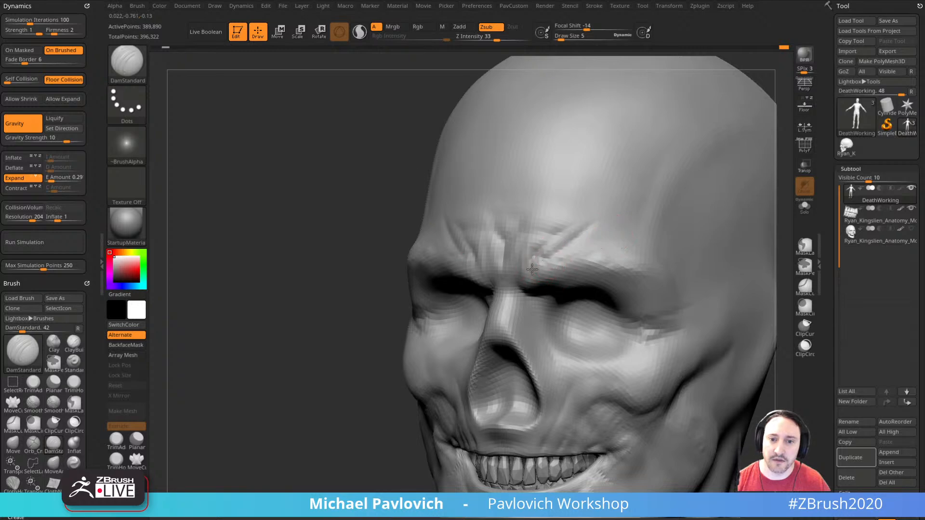
- Deepen the creases around the inner brow ridge and work the outer eye socket, keeping the DamStandard brush at draw size 5
left_click_drag(297, 344, 340, 316)
mouse_move(701, 188)
left_mouse_down()
mouse_move(708, 175)
mouse_move(499, 283)
left_mouse_up()
left_click_drag(654, 254, 673, 227)
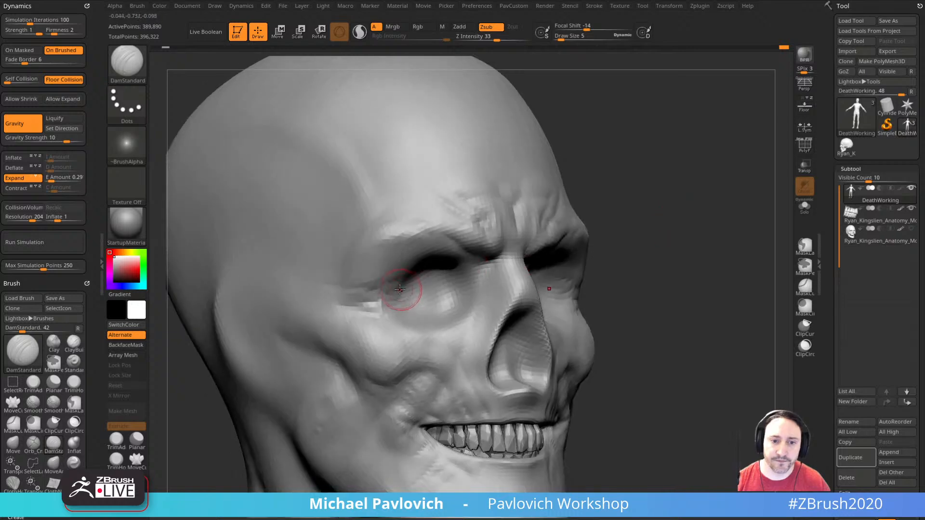
mouse_move(596, 261)
left_mouse_down()
mouse_move(699, 264)
mouse_move(696, 228)
left_mouse_up()
mouse_move(742, 262)
left_mouse_down()
mouse_move(733, 250)
mouse_move(739, 282)
mouse_move(686, 271)
mouse_move(713, 256)
mouse_move(741, 300)
mouse_move(732, 257)
left_mouse_up()
- Switch to the Clay brush, set the draw size to 11 and fill out the jaw muscle below the cheekbone
key("b")
key("c")
key("l")
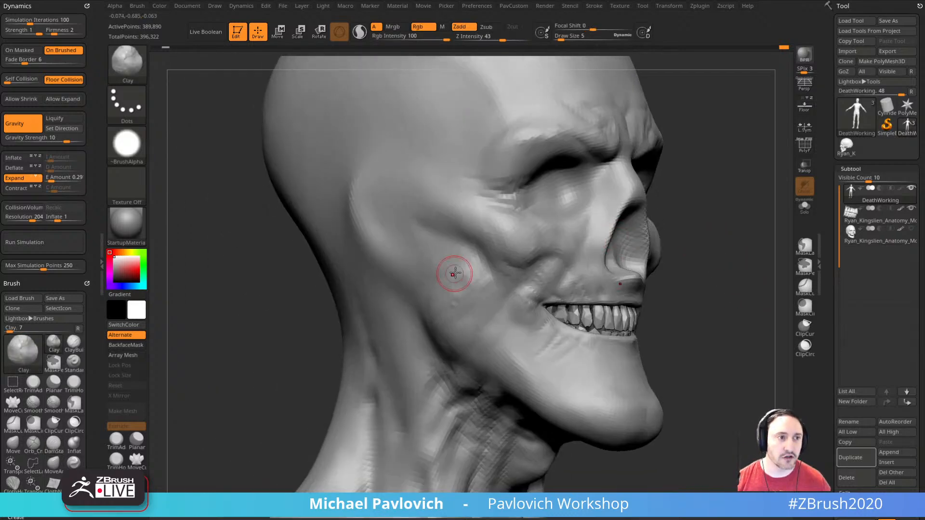
key("s")
mouse_move(454, 272)
left_mouse_down()
mouse_move(477, 271)
mouse_move(465, 271)
left_mouse_up()
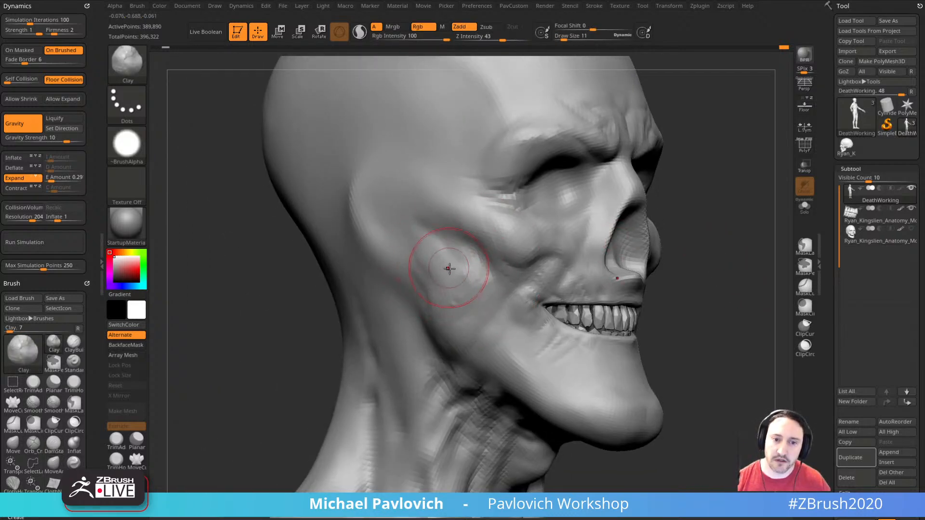
- Switch to the ClayBuildup brush at draw size 5 and build up strands along the rear of the cheekbone toward the ear
key("b")
key("c")
key("b")
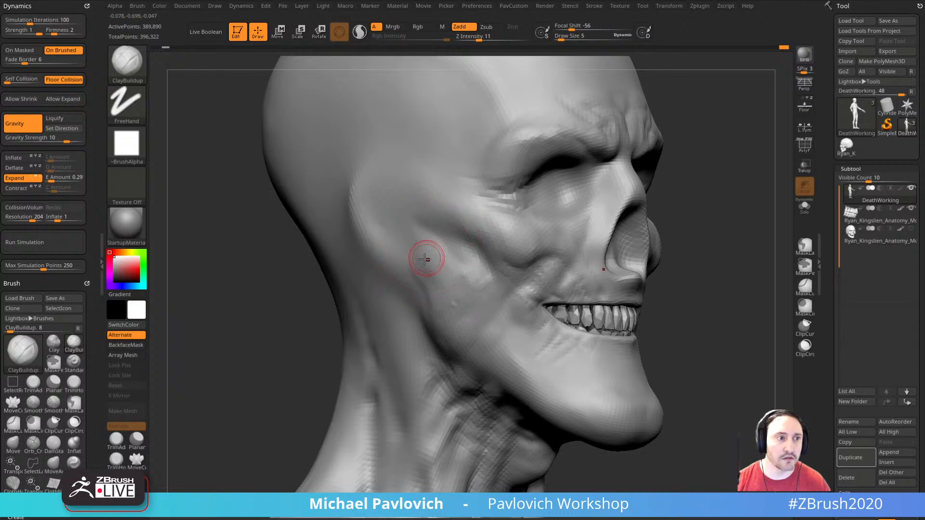
left_click_drag(694, 260, 696, 236, "alt")
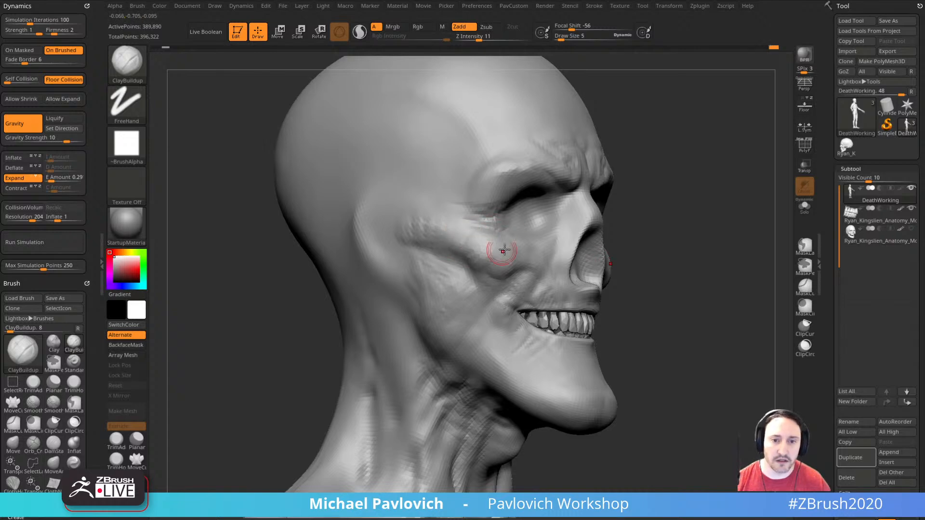
left_click_drag(684, 237, 627, 207)
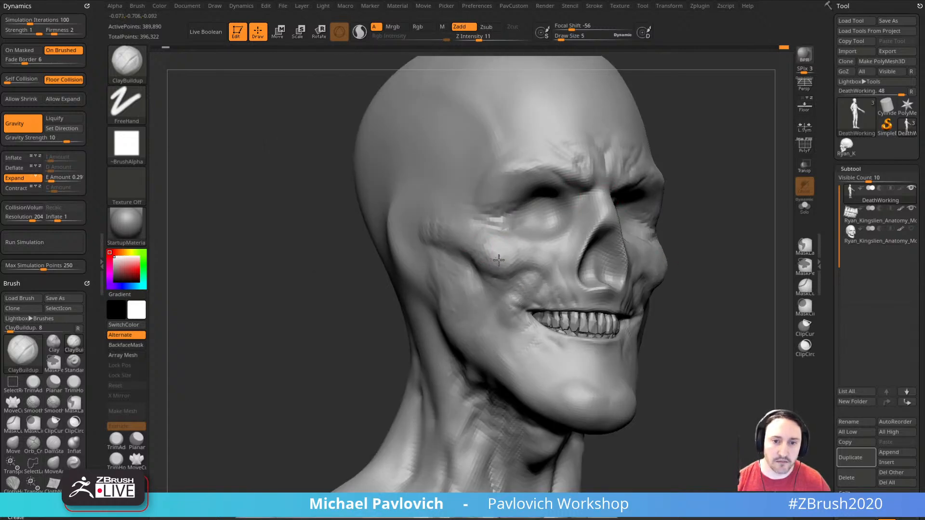
mouse_move(738, 257)
left_mouse_down()
mouse_move(766, 241)
mouse_move(764, 310)
mouse_move(597, 241)
left_mouse_up()
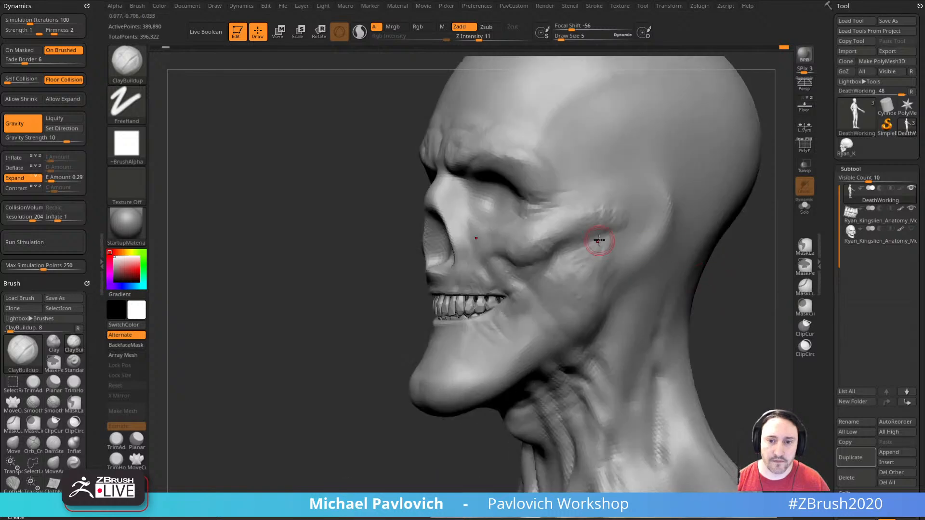
mouse_move(771, 269)
left_mouse_down()
mouse_move(722, 309)
mouse_move(771, 275)
mouse_move(704, 258)
mouse_move(718, 270)
left_mouse_up()
- Build up skin folds around the mouth corner and along the cheekbone with the ClayBuildup brush at draw size 5
key("s")
left_click_drag(535, 314, 533, 314)
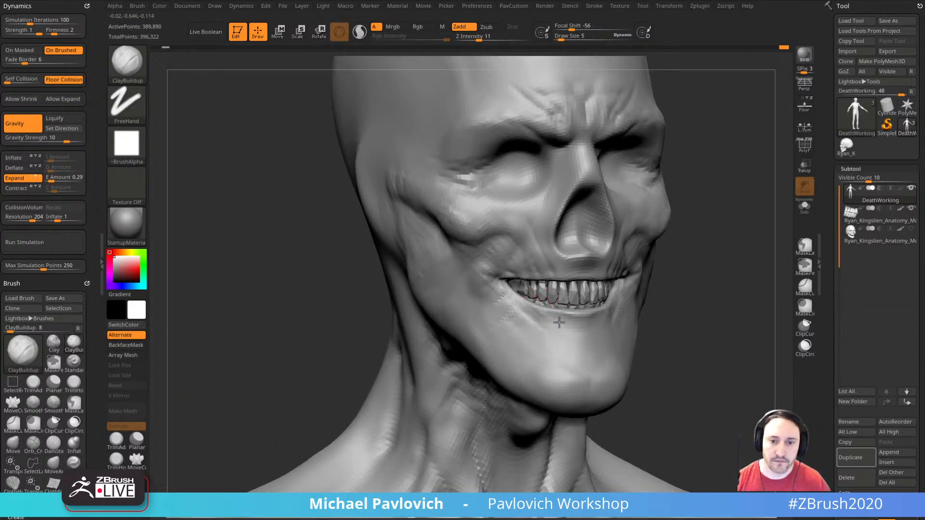
mouse_move(704, 304)
left_mouse_down()
mouse_move(688, 300)
mouse_move(793, 264)
mouse_move(649, 245)
mouse_move(542, 275)
left_mouse_up()
left_click_drag(670, 256, 726, 257)
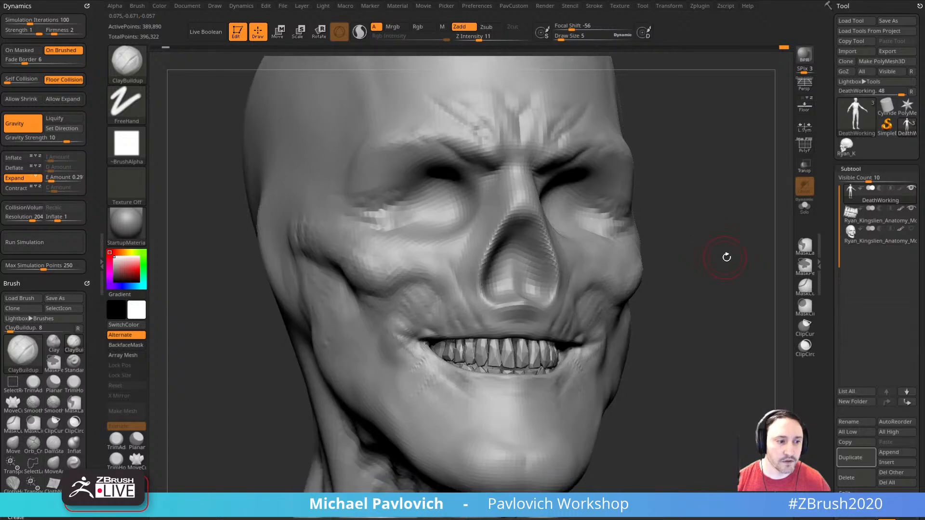
left_click_drag(741, 256, 513, 246)
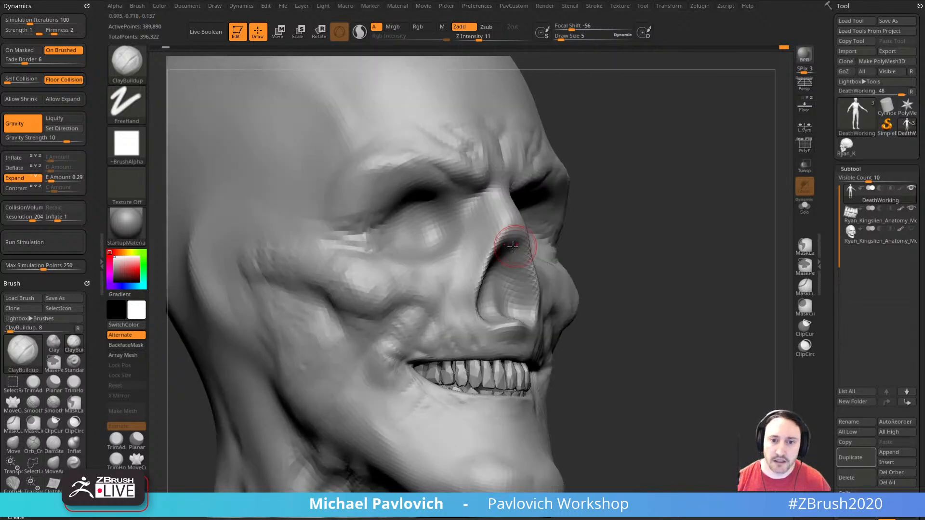
- Switch to the Standard brush, reduce the draw size to 3, and refine the rim and inside of the nasal cavity
left_click_drag(641, 219, 581, 221)
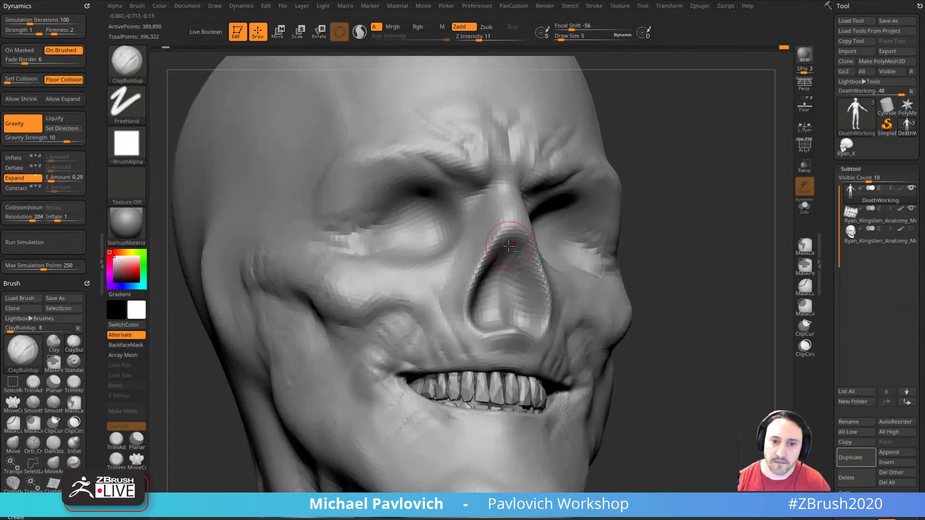
key("b")
key("s")
key("t")
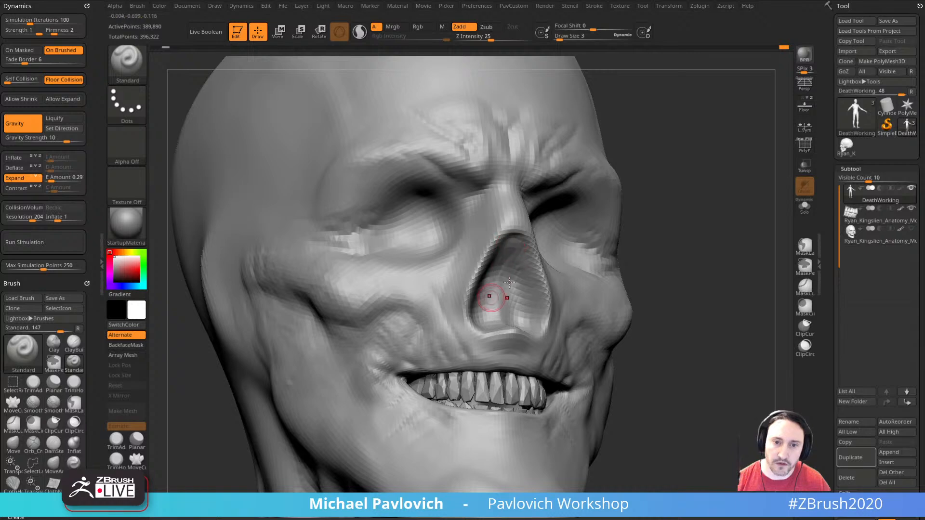
left_click_drag(509, 282, 505, 248)
mouse_move(637, 241)
left_mouse_down()
mouse_move(619, 250)
mouse_move(600, 232)
left_mouse_up()
mouse_move(493, 280)
left_mouse_down()
mouse_move(669, 277)
mouse_move(679, 291)
mouse_move(471, 272)
left_mouse_up()
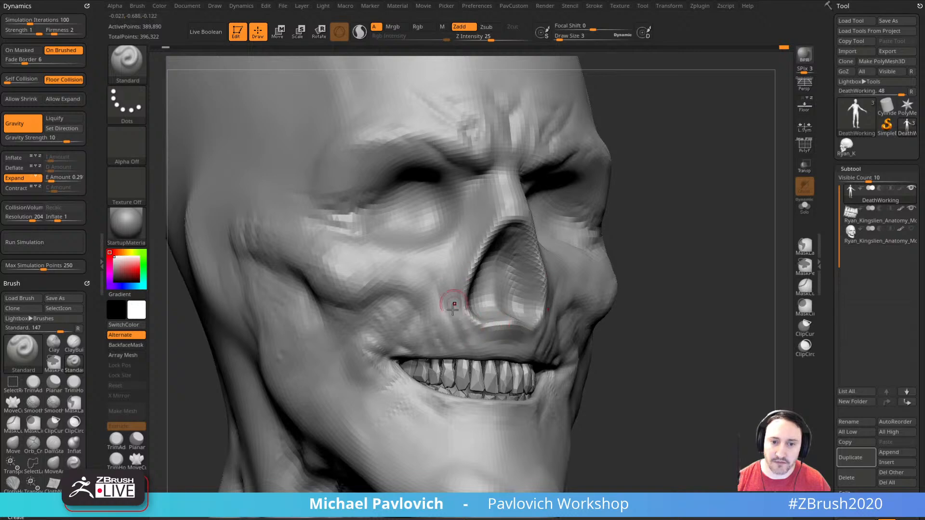
mouse_move(464, 233)
left_mouse_down()
mouse_move(622, 188)
mouse_move(608, 240)
mouse_move(547, 294)
left_mouse_up()
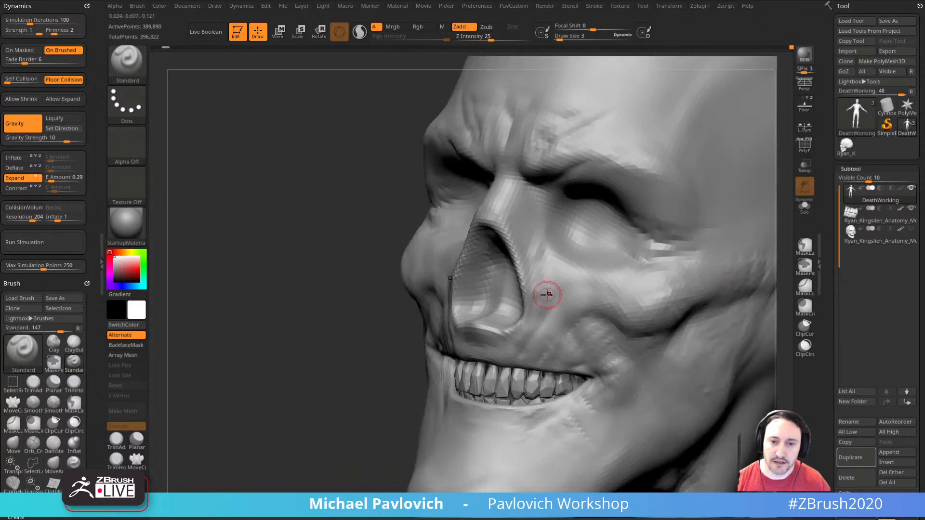
right_click_drag(358, 263, 474, 241)
left_click_drag(473, 238, 475, 221)
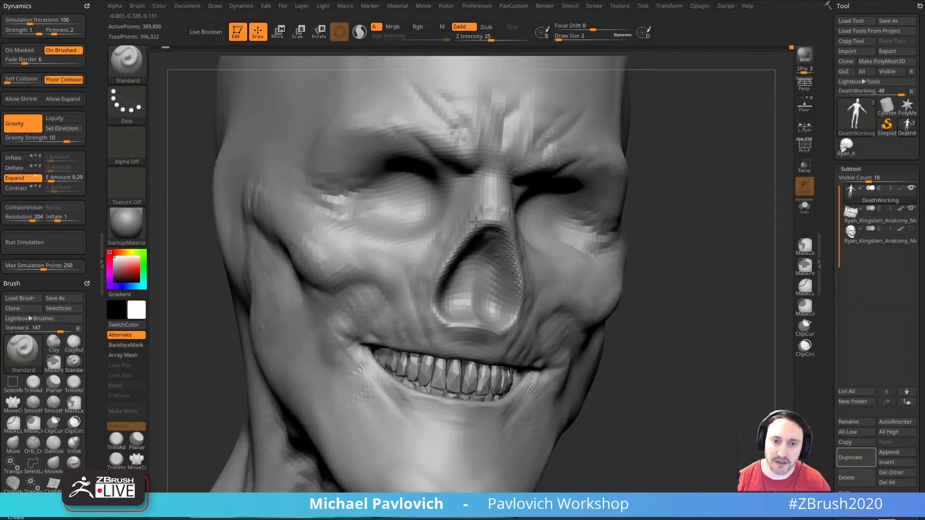
right_click_drag(453, 231, 578, 235)
left_click_drag(439, 333, 461, 340)
- Switch to the DamStandard brush at draw size 12 and carve creases into the side of the neck
mouse_move(555, 302)
left_mouse_down()
mouse_move(652, 264)
mouse_move(709, 266)
mouse_move(759, 305)
mouse_move(739, 300)
mouse_move(741, 283)
mouse_move(723, 291)
mouse_move(750, 300)
mouse_move(714, 263)
mouse_move(764, 308)
mouse_move(742, 260)
mouse_move(727, 258)
mouse_move(741, 284)
mouse_move(694, 280)
left_mouse_up()
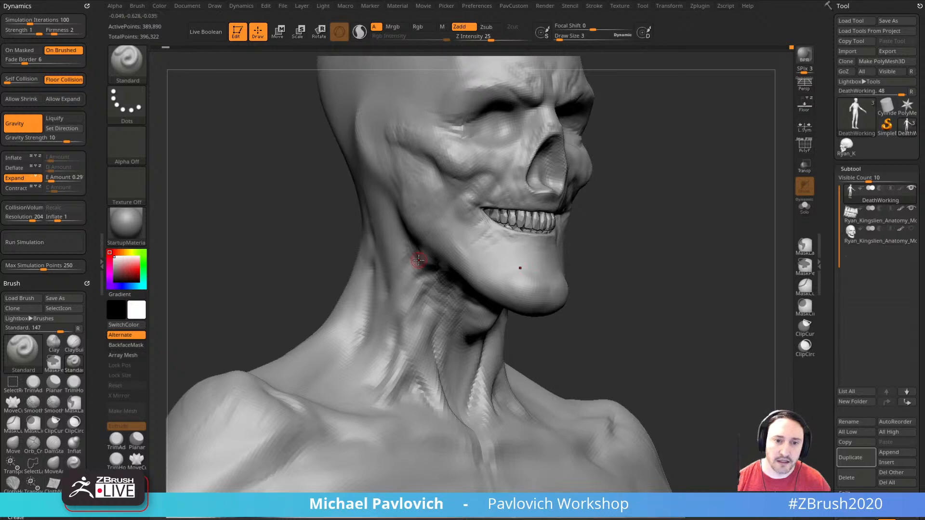
right_click_drag(518, 256, 524, 287)
mouse_move(449, 327)
right_mouse_down()
mouse_move(514, 348)
mouse_move(676, 290)
right_mouse_up()
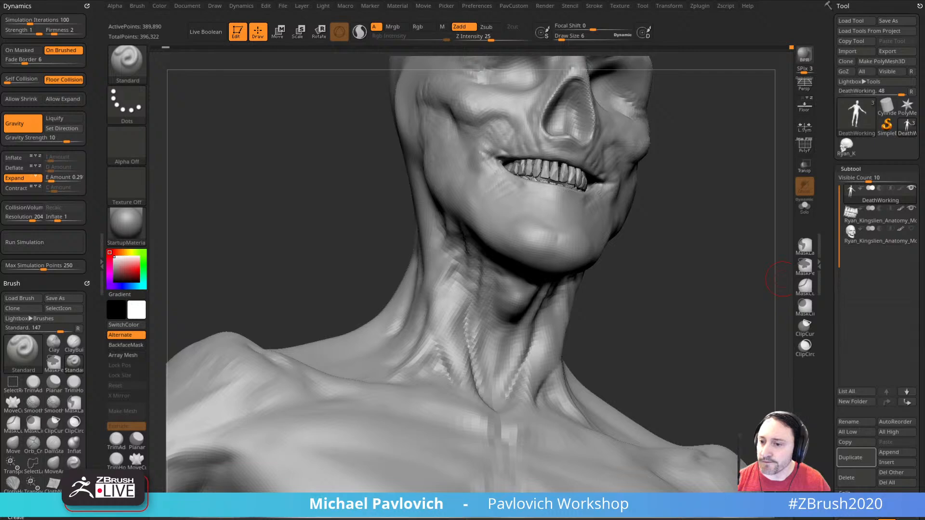
mouse_move(721, 290)
right_mouse_down()
mouse_move(684, 277)
mouse_move(709, 287)
mouse_move(704, 301)
mouse_move(681, 279)
mouse_move(720, 268)
mouse_move(692, 262)
mouse_move(692, 271)
right_mouse_up()
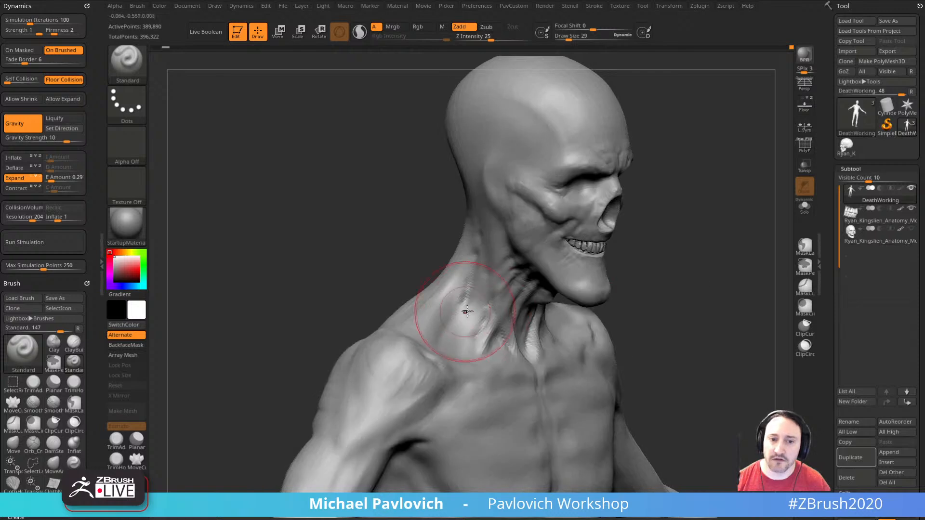
mouse_move(636, 303)
right_mouse_down()
mouse_move(654, 314)
mouse_move(693, 295)
mouse_move(695, 281)
right_mouse_up()
key("b")
key("d")
key("s")
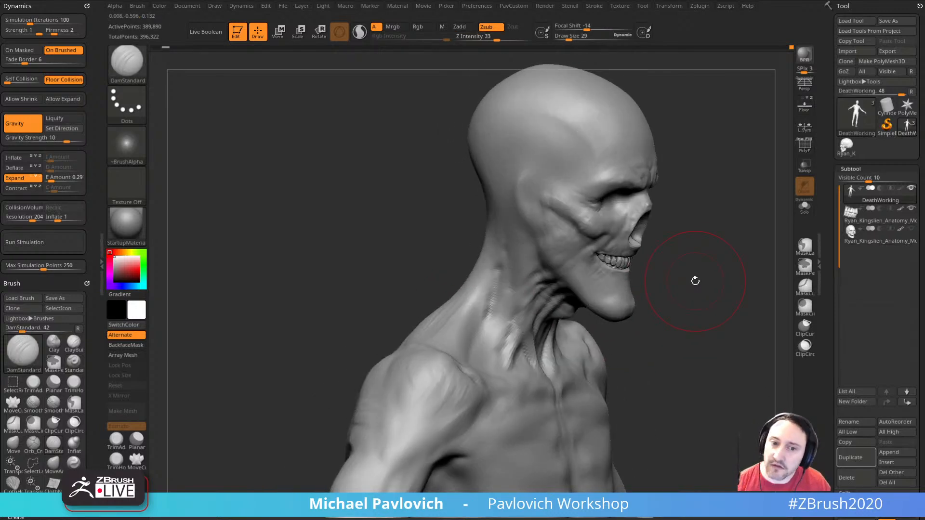
key("bracketleft")
key("bracketleft")
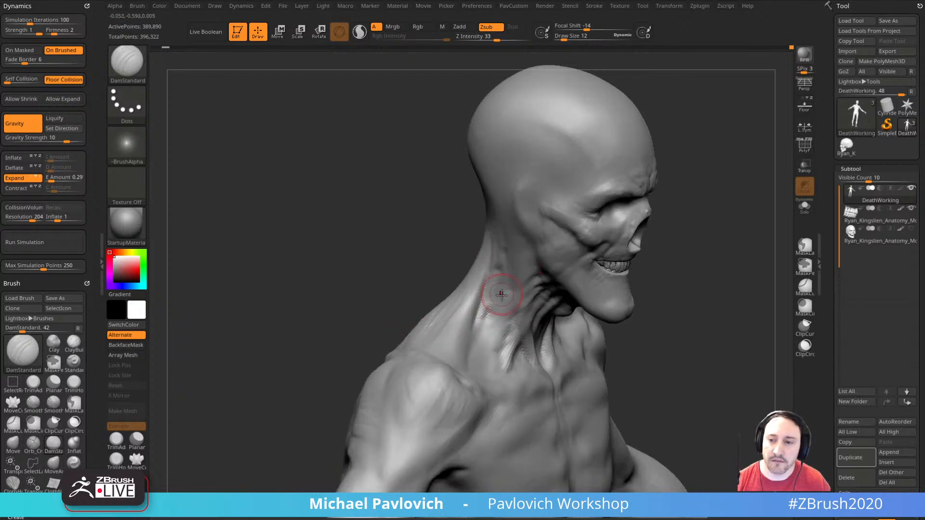
mouse_move(496, 299)
right_mouse_down()
mouse_move(652, 320)
mouse_move(483, 302)
right_mouse_up()
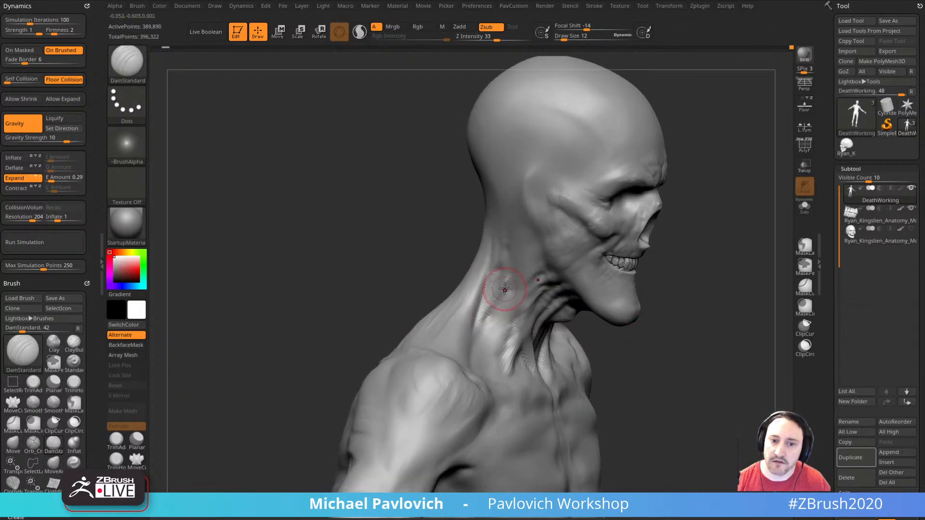
left_click_drag(505, 289, 508, 277)
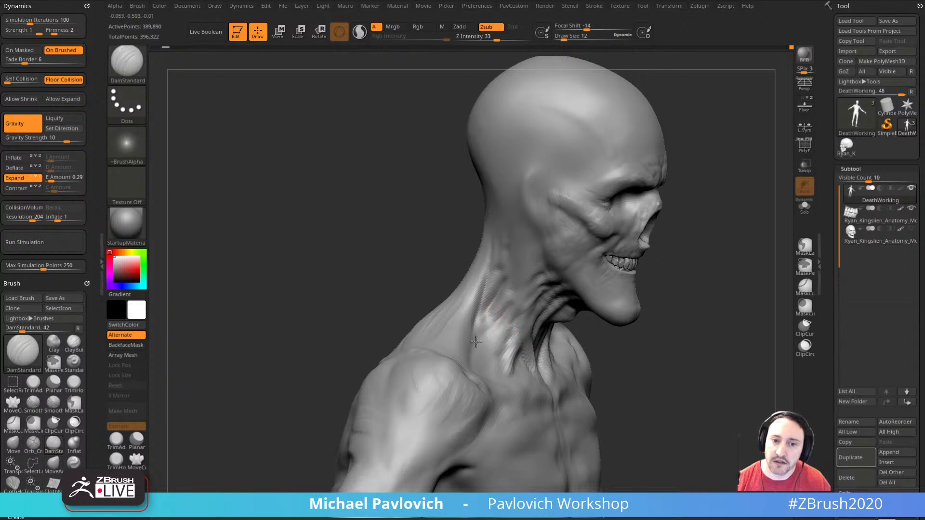
- Switch to the ClayBuildup brush at draw size 10 and build up muscle strands on the side of the neck
right_click_drag(476, 341, 578, 286)
right_click_drag(508, 307, 611, 297)
key("b")
key("c")
key("b")
left_click_drag(484, 316, 487, 259)
right_click_drag(685, 327, 574, 320)
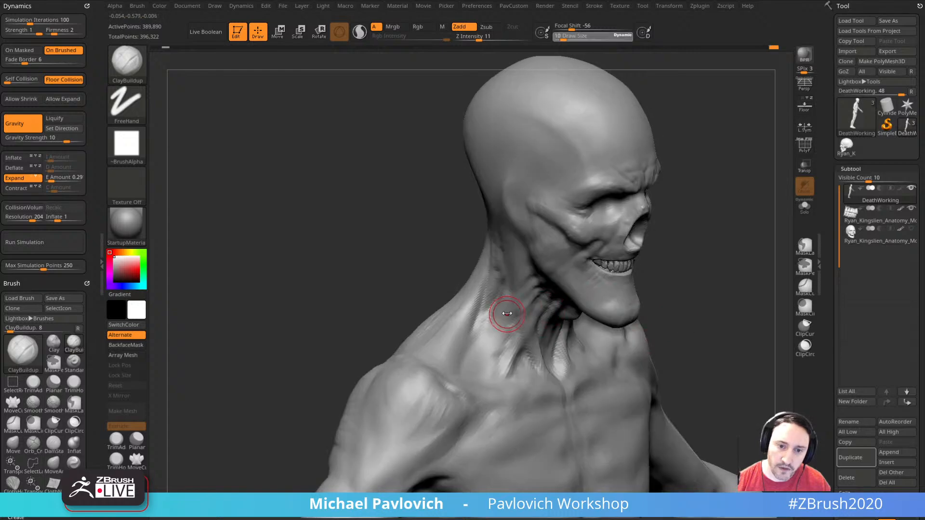
left_click_drag(509, 314, 492, 333)
right_click_drag(492, 333, 554, 325)
mouse_move(694, 311)
right_mouse_down()
mouse_move(700, 293)
mouse_move(732, 303)
right_mouse_up()
right_click_drag(580, 314, 585, 287)
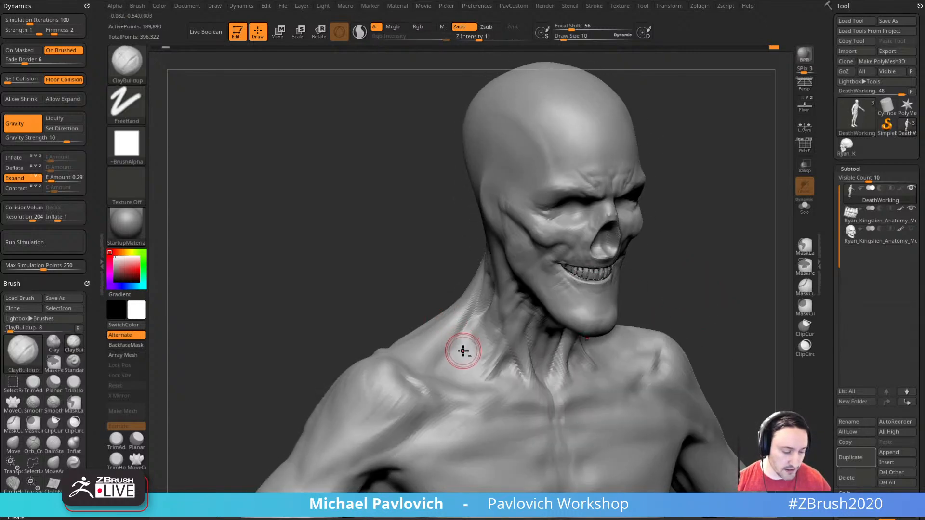
- Mask the hollow above the collarbone, invert the mask, and reshape the neck's base with the Move brush at draw size 7
left_click_drag(462, 339, 464, 344, "ctrl")
left_click(714, 293, "ctrl")
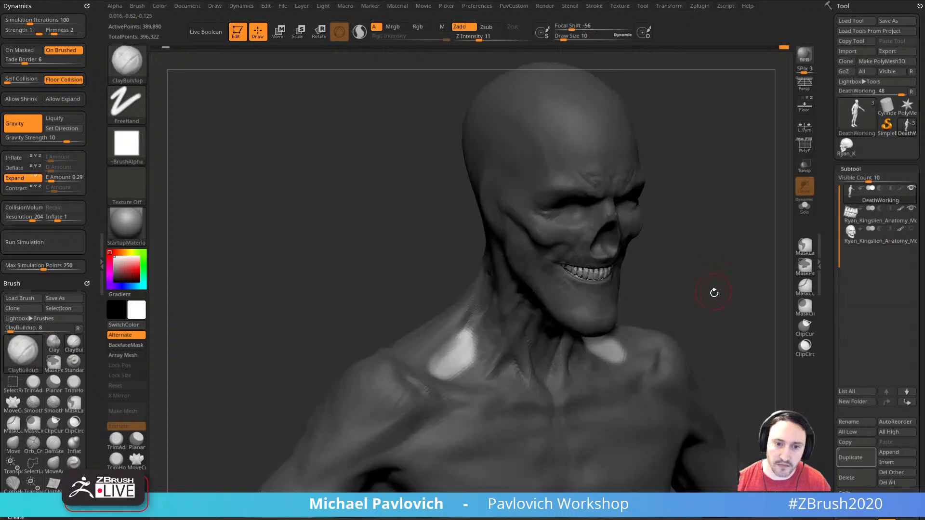
right_click_drag(714, 292, 444, 310)
key("b")
key("m")
key("v")
mouse_move(465, 347)
right_mouse_down()
mouse_move(621, 280)
mouse_move(671, 274)
right_mouse_up()
left_click_drag(501, 334, 485, 336)
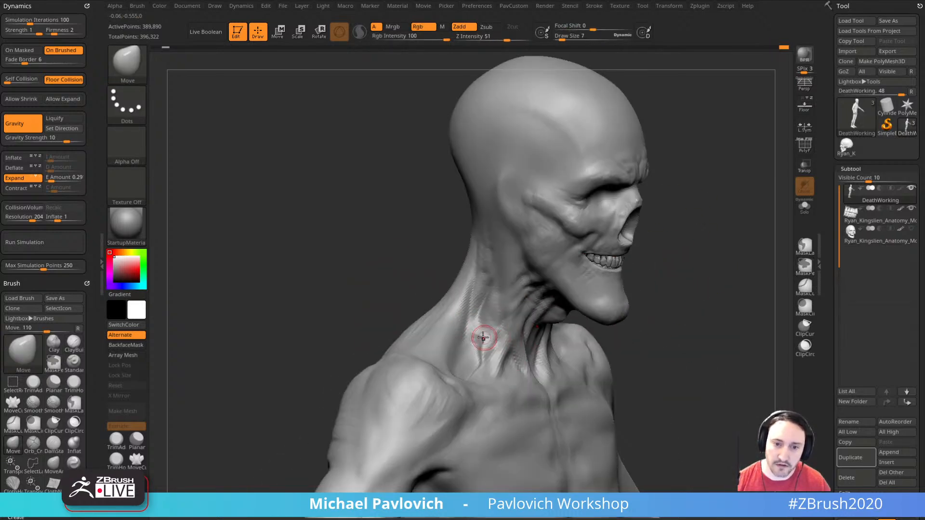
- Smooth the base of the neck and the slope toward the shoulder at draw size 7
right_click_drag(713, 304, 665, 331)
left_click_drag(476, 376, 472, 369, "shift")
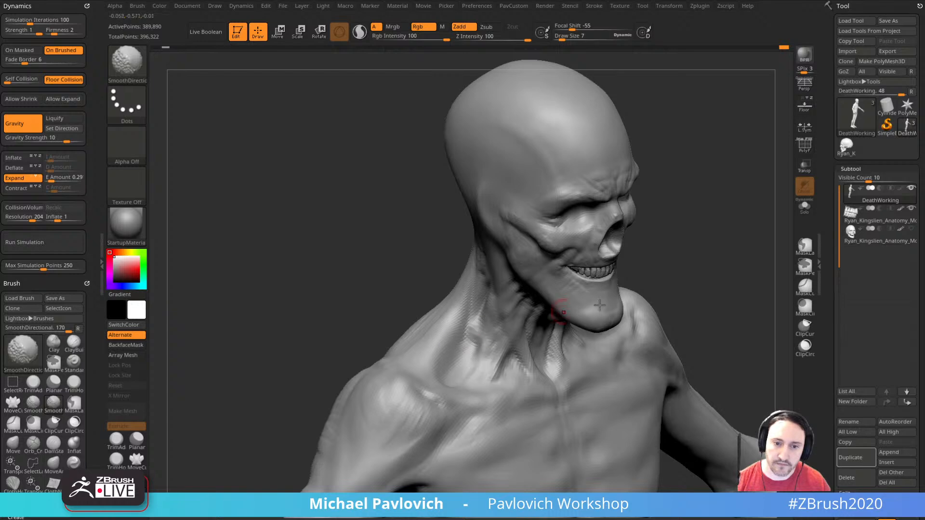
right_click_drag(693, 294, 662, 270)
left_click_drag(440, 353, 445, 348, "shift")
right_click_drag(711, 245, 699, 274)
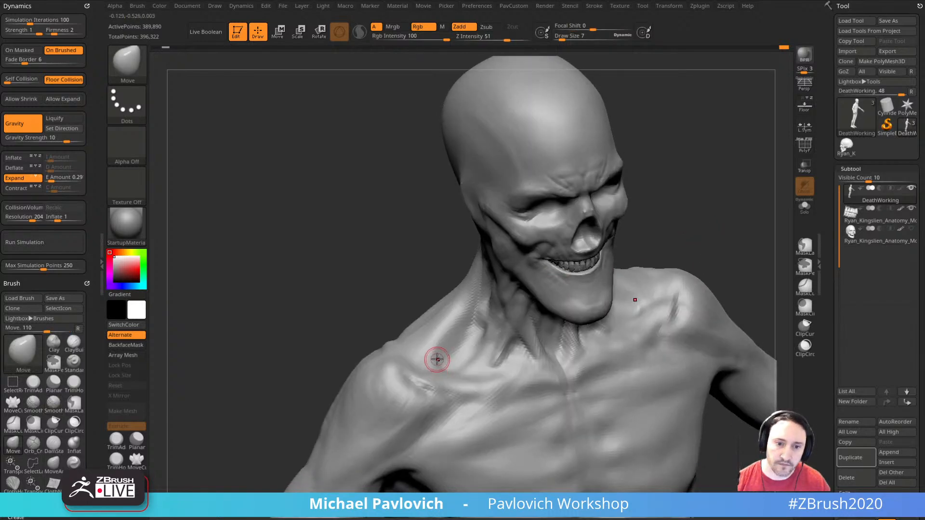
key("b")
key("s")
key("t")
mouse_move(413, 327)
right_mouse_down()
mouse_move(437, 368)
mouse_move(408, 264)
right_mouse_up()
right_click_drag(347, 293, 642, 238)
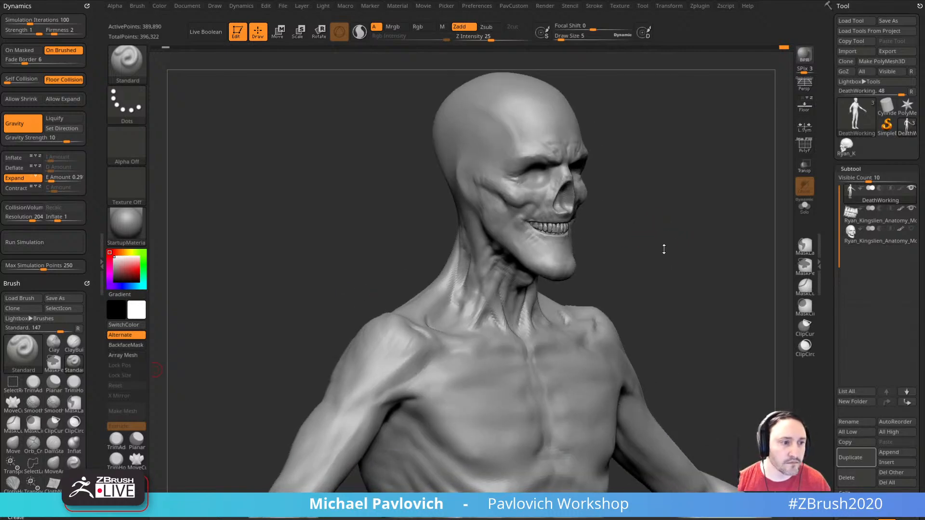
mouse_move(664, 250)
right_mouse_down()
mouse_move(667, 268)
mouse_move(694, 298)
mouse_move(702, 250)
mouse_move(705, 261)
right_mouse_up()
key("s")
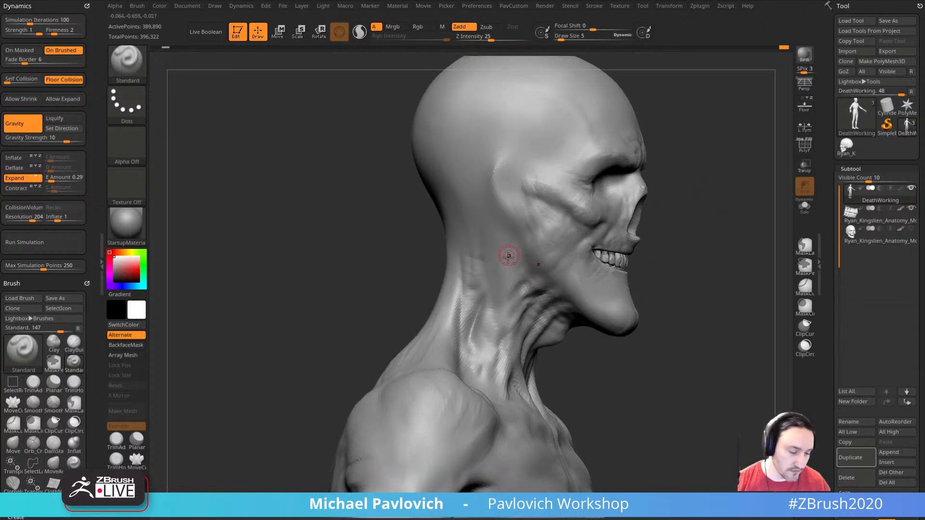
- Carve long vertical creases down the neck below the ear with the DamStandard brush at draw sizes 19 and 15
key("b")
key("d")
key("s")
key("s")
left_click_drag(489, 254, 491, 291)
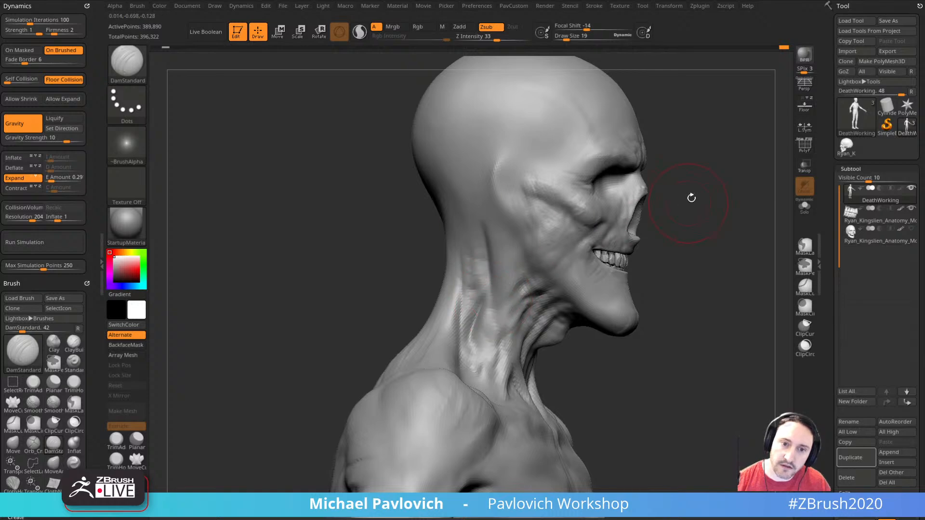
left_click_drag(692, 198, 678, 233, "alt")
key("s")
left_click_drag(490, 263, 486, 348)
left_click_drag(675, 236, 651, 268, "alt")
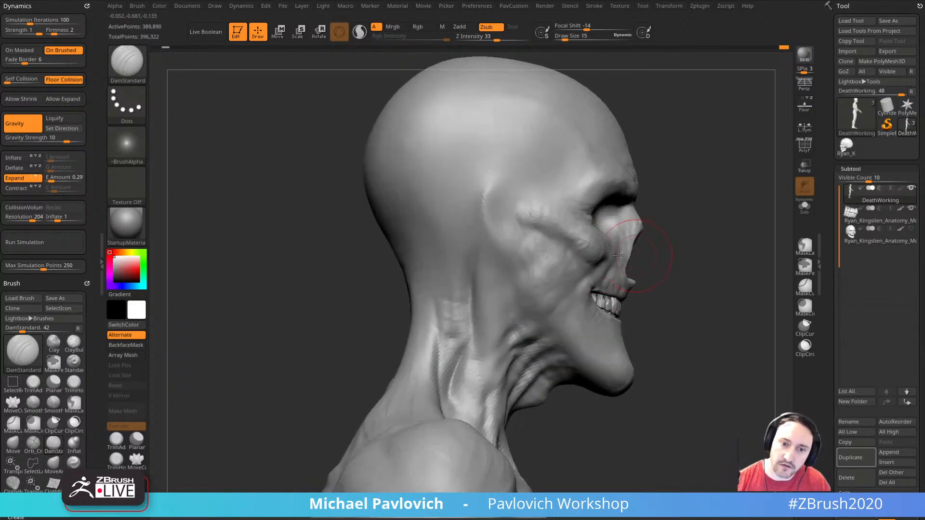
- Cut creases behind the corner of the jaw with the DamStandard brush and reduce the draw size to 9
key("s")
left_click_drag(514, 293, 512, 339)
left_click_drag(663, 282, 650, 231)
mouse_move(496, 271)
left_mouse_down()
mouse_move(535, 317)
mouse_move(515, 310)
mouse_move(552, 330)
left_mouse_up()
key("s")
left_click_drag(667, 289, 639, 289)
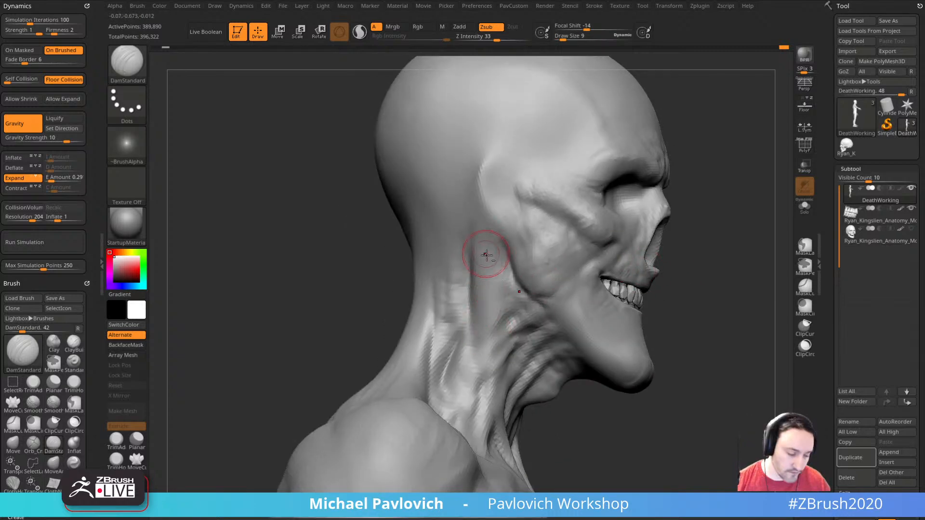
- Switch to the ClayBuildup brush, set the draw size to 5, and work the muscle strands on the neck behind the jaw
key("b")
key("c")
key("b")
left_click_drag(704, 227, 675, 222)
mouse_move(481, 242)
left_mouse_down("alt")
mouse_move(504, 316)
mouse_move(508, 308)
left_mouse_up("alt")
key("s")
mouse_move(677, 246)
left_mouse_down()
mouse_move(753, 255)
mouse_move(499, 272)
mouse_move(569, 285)
left_mouse_up()
mouse_move(650, 226)
left_mouse_down()
mouse_move(681, 181)
mouse_move(786, 260)
mouse_move(757, 259)
mouse_move(738, 232)
left_mouse_up()
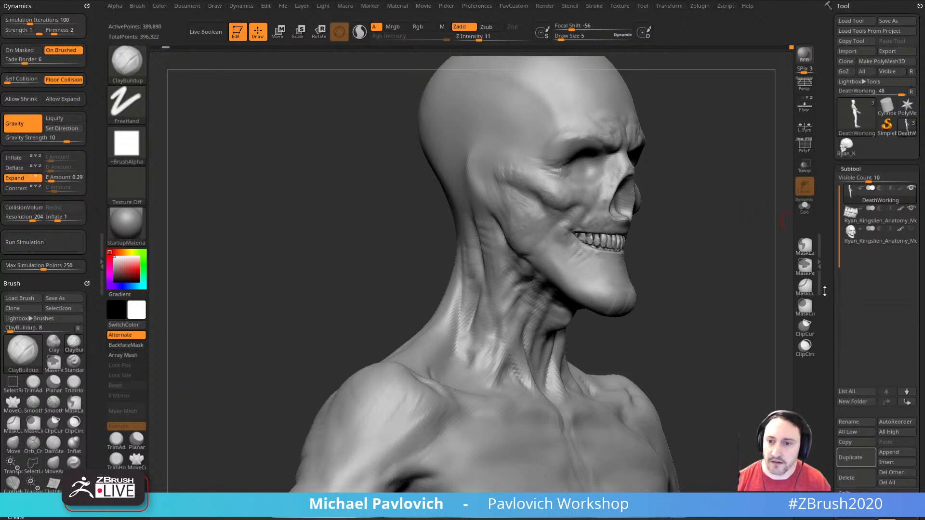
left_click_drag(742, 302, 675, 271, "alt")
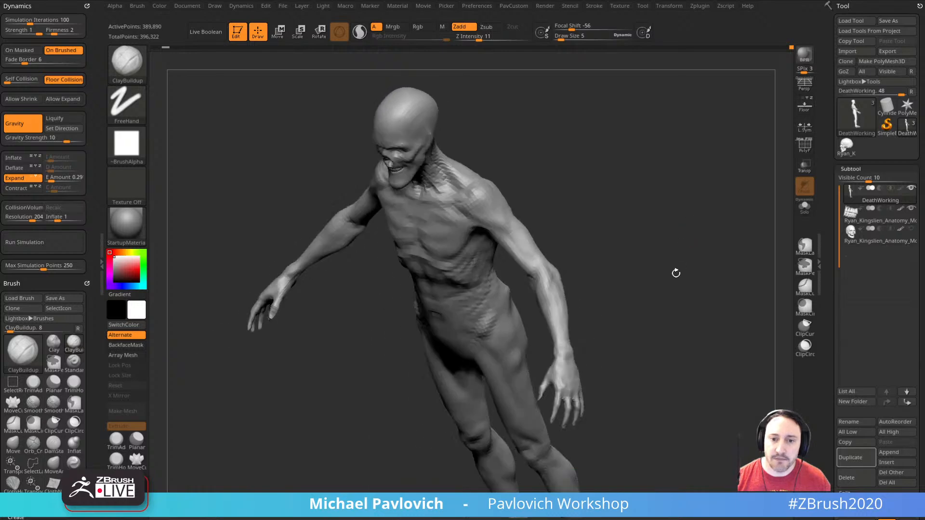
left_click_drag(637, 234, 572, 241)
left_click_drag(651, 179, 684, 260, "alt")
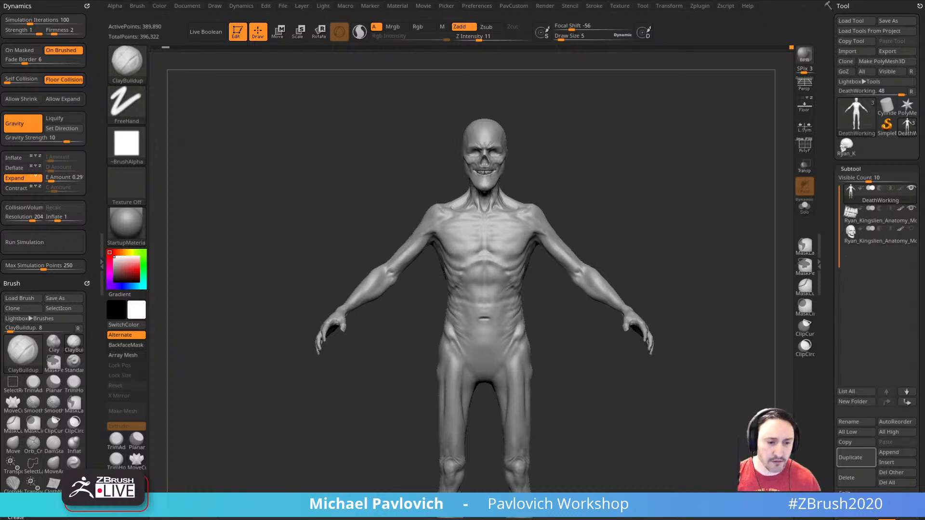
- Switch to the Chrome browser and select the address of the YouTube channel's playlists page
left_click_drag(644, 519, 670, 57)
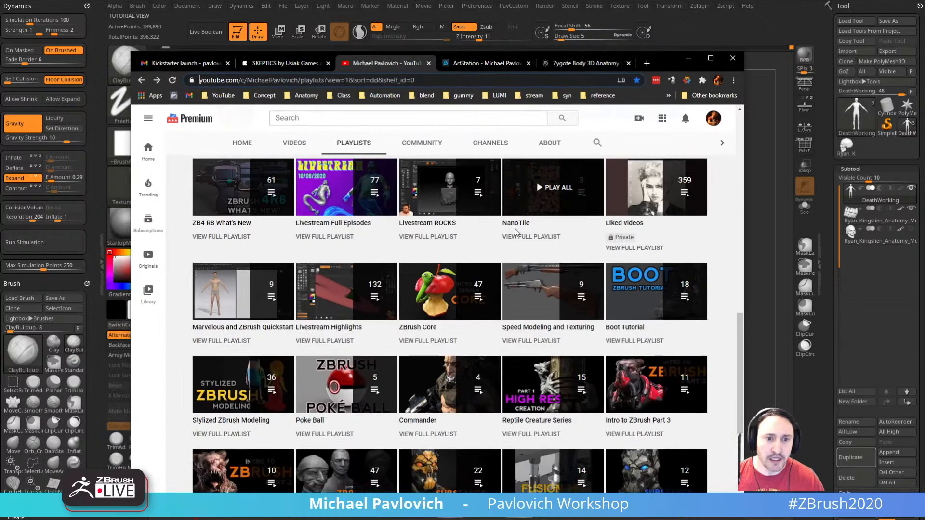
scroll(514, 235, "up", 12)
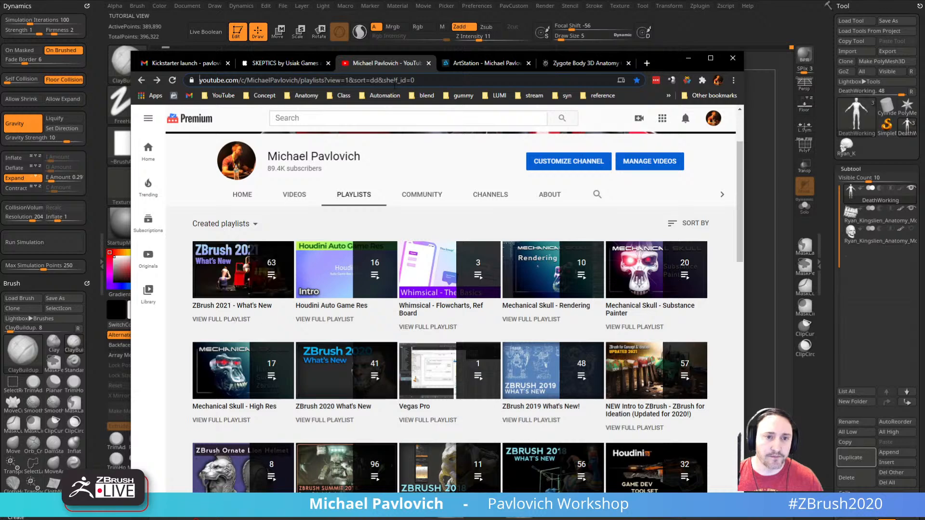
left_click(440, 80)
left_click(402, 82)
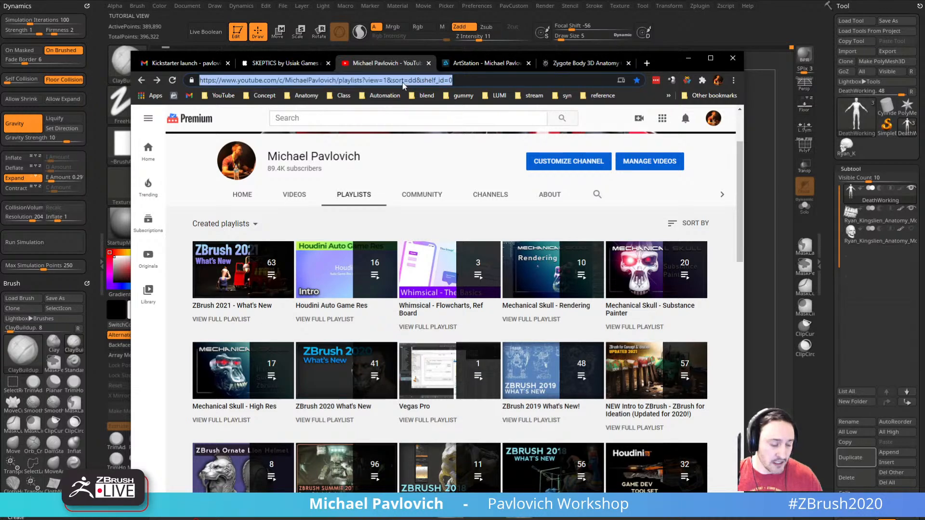
left_click_drag(662, 63, 660, 519)
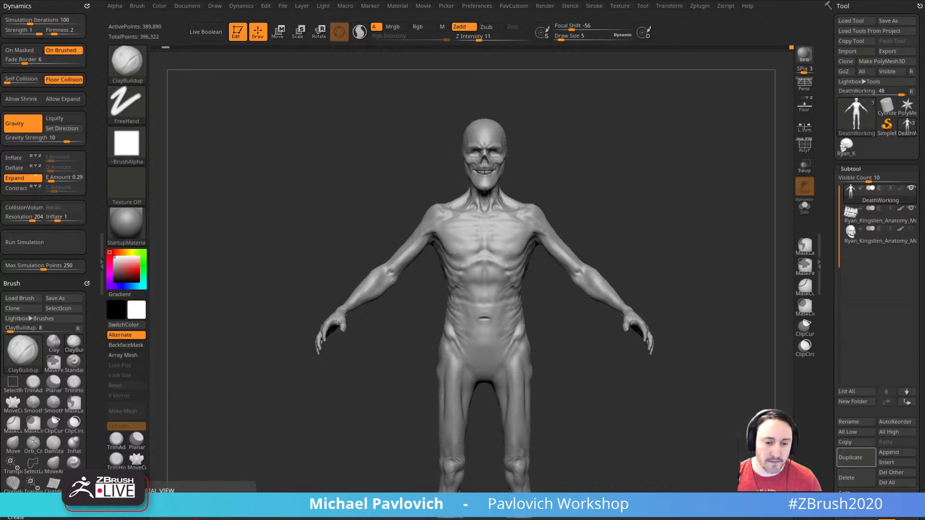
- Switch back to the Chrome browser and select the address of the ArtStation portfolio page
key("alt+Tab")
left_click(512, 14)
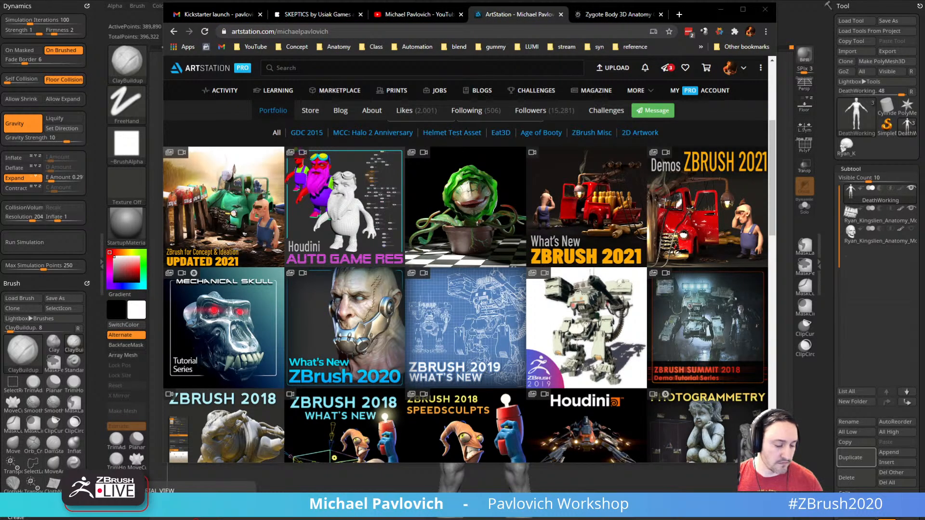
left_click(490, 32)
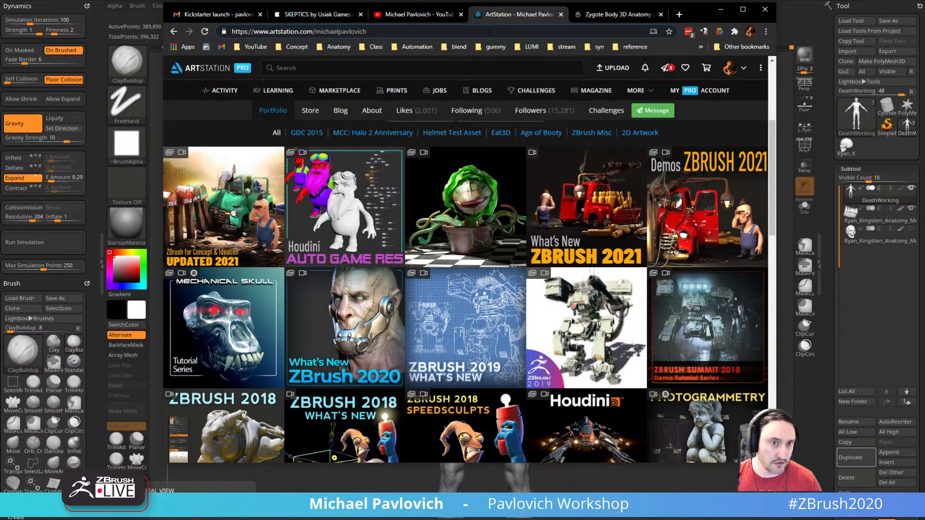
key("ctrl+a")
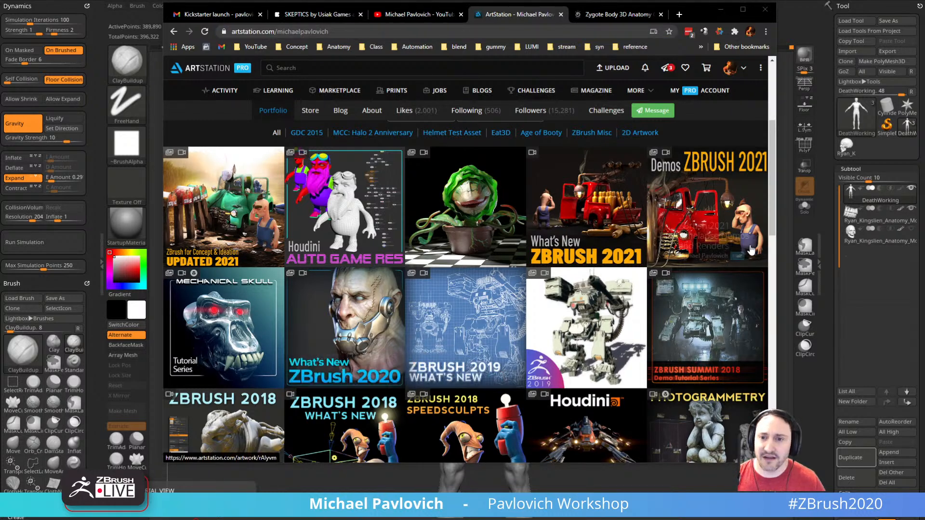
- Open the ZBrush 2021 Timelapse Demos and Renders artwork from the ArtStation portfolio and look through its videos
left_click(730, 194)
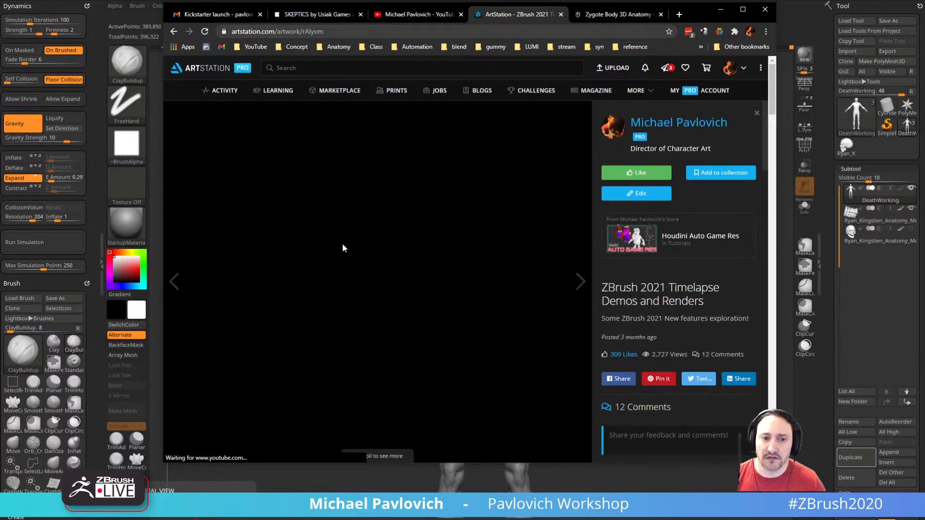
scroll(361, 233, "down", 6)
scroll(361, 235, "down", 9)
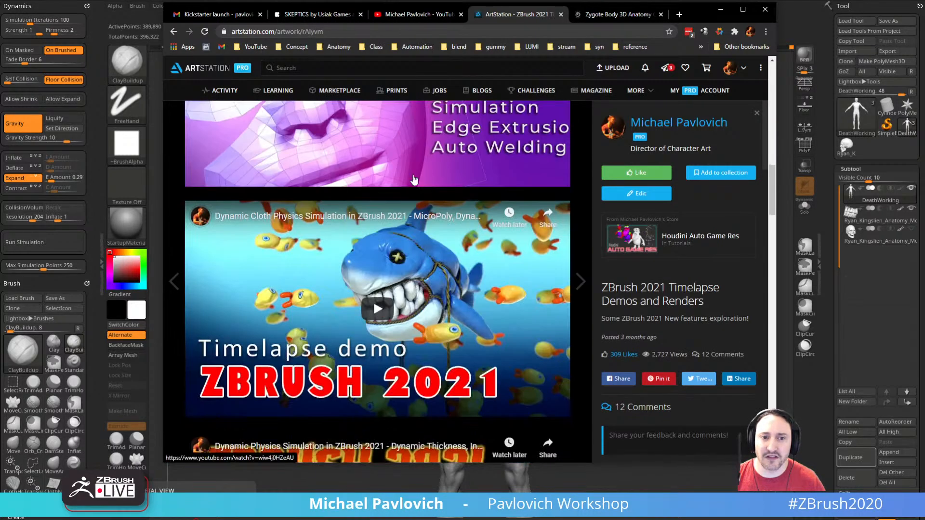
- Return to the ArtStation portfolio, open the What's New ZBrush 2021 artwork, and play the Dynamic Retopology Simulation video from its playlist
scroll(361, 234, "up", 2)
left_click(176, 31)
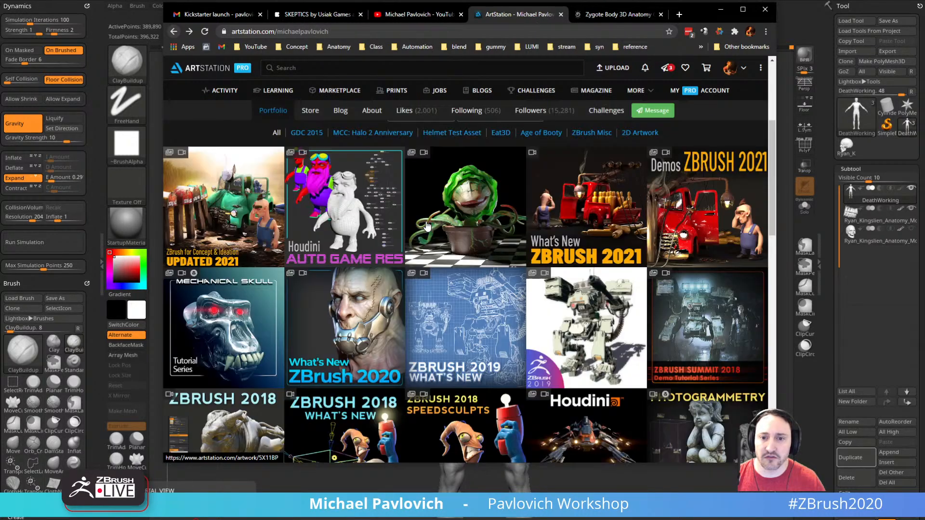
left_click(583, 231)
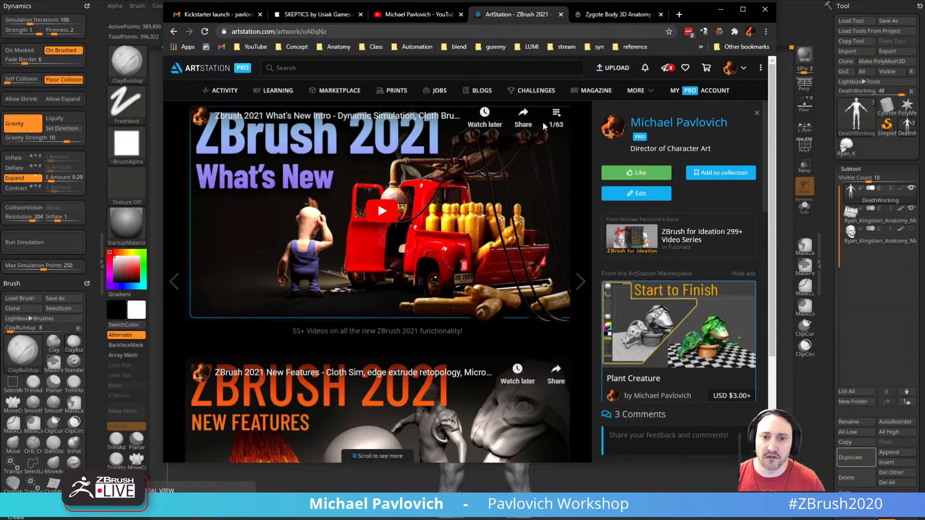
left_click(555, 118)
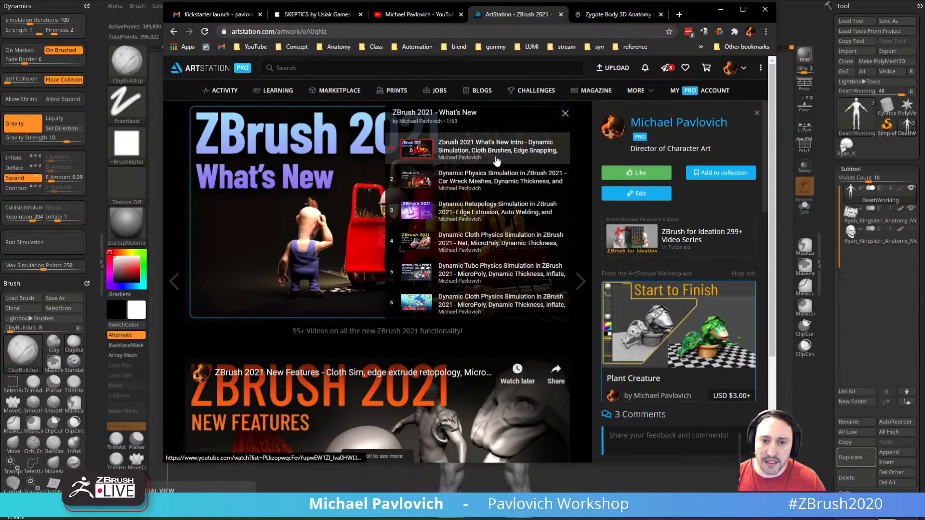
left_click(496, 208)
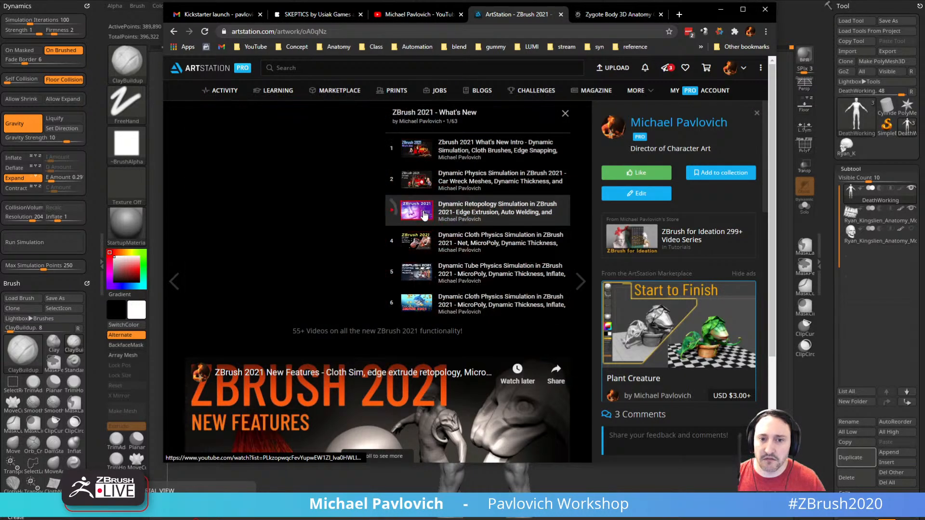
left_click(565, 114)
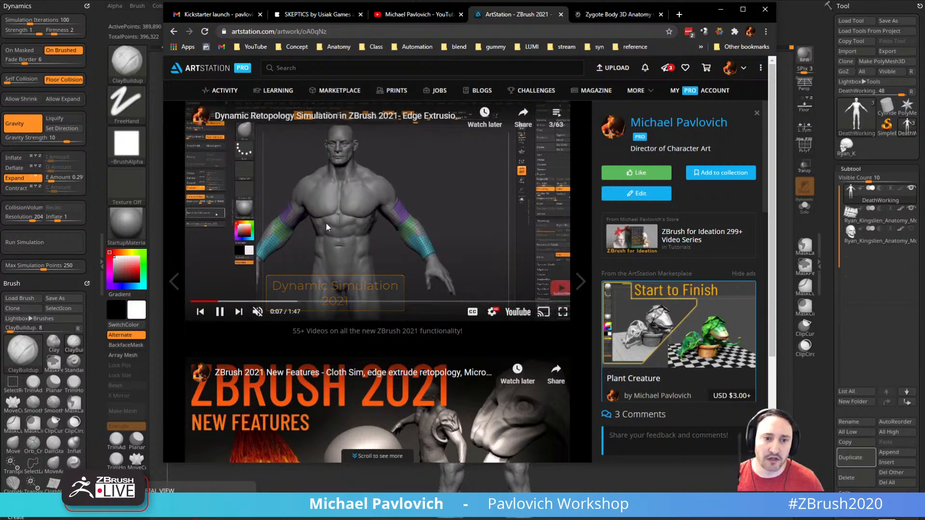
- Skip through the Dynamic Retopology Simulation video and minimize the browser to return to ZBrush
left_click(235, 302)
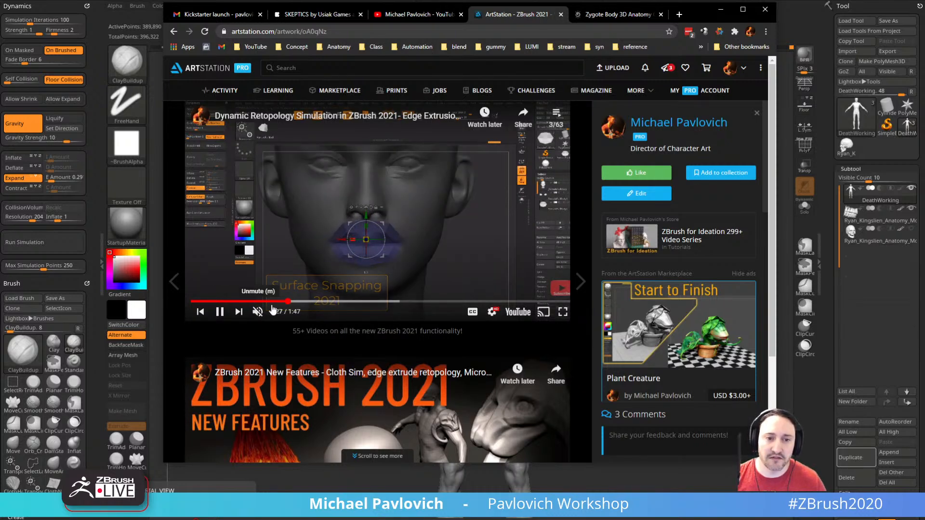
left_click(298, 303)
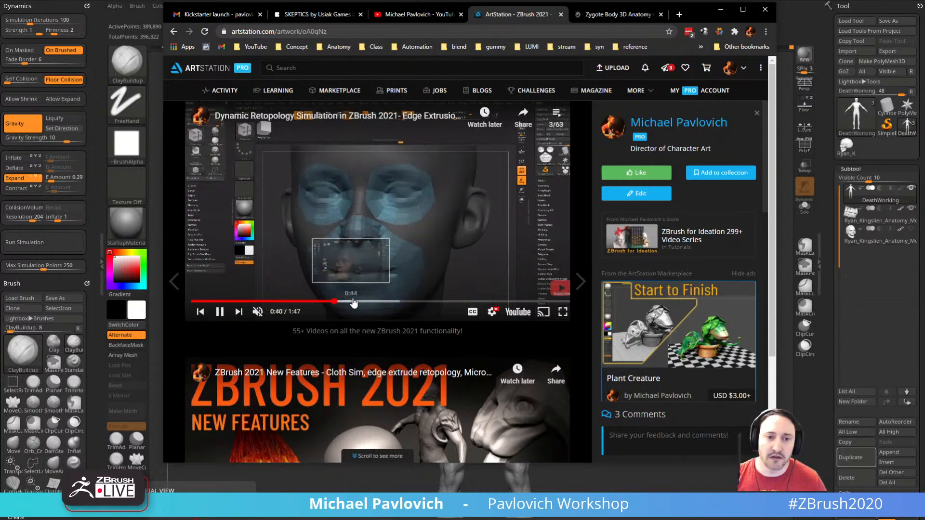
left_click(354, 303)
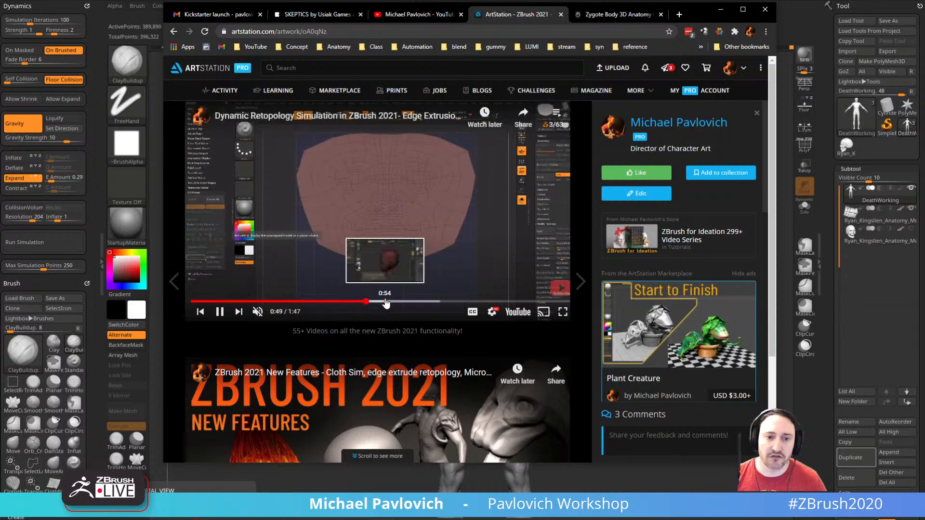
left_click(386, 303)
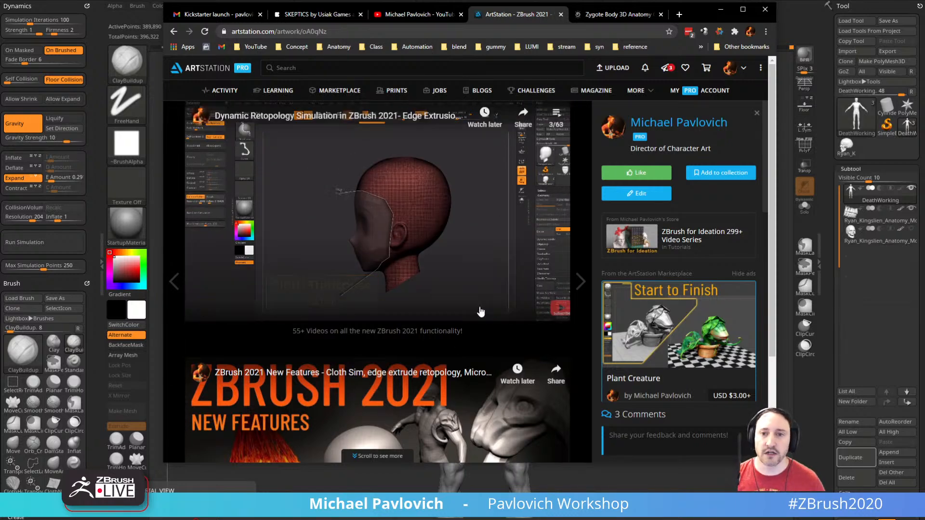
left_click(721, 9)
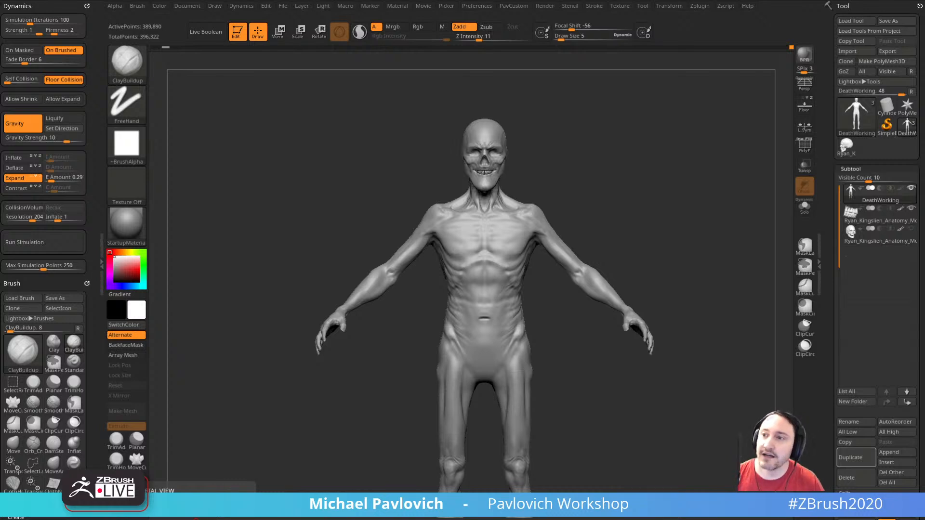
- Bring the muscular cartoon reaper reference image over the canvas to show it, and move it back off screen
left_click_drag(570, 192, 658, 137)
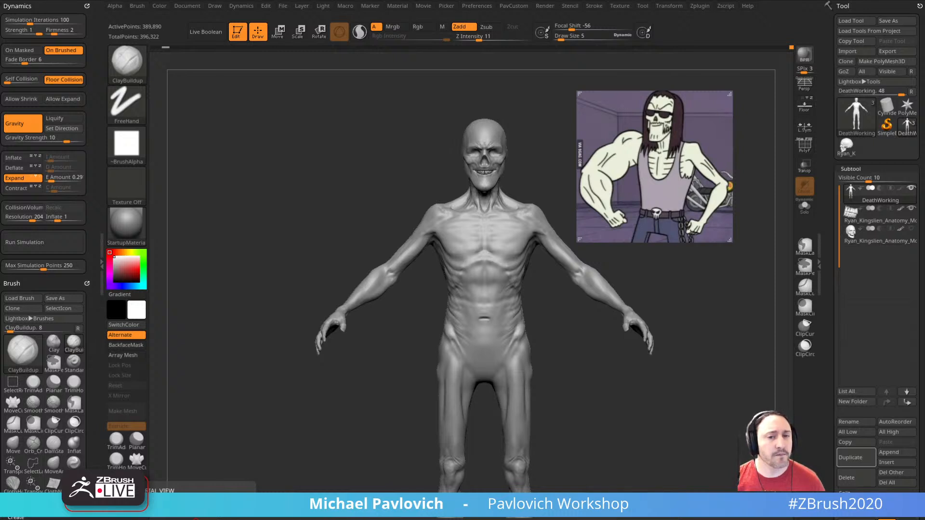
left_click_drag(656, 160, 924, 178)
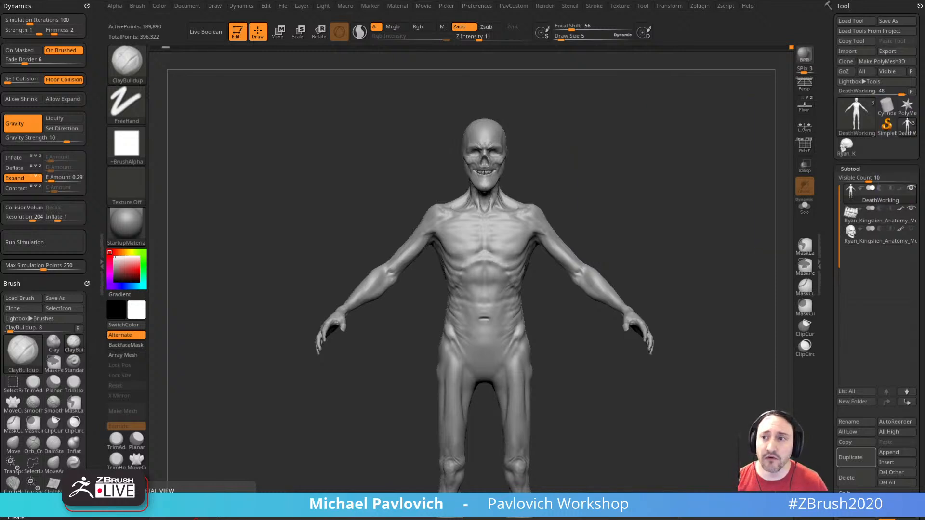
- Show the subtool's Project settings and expand the Remesh settings
left_click_drag(834, 277, 831, 106)
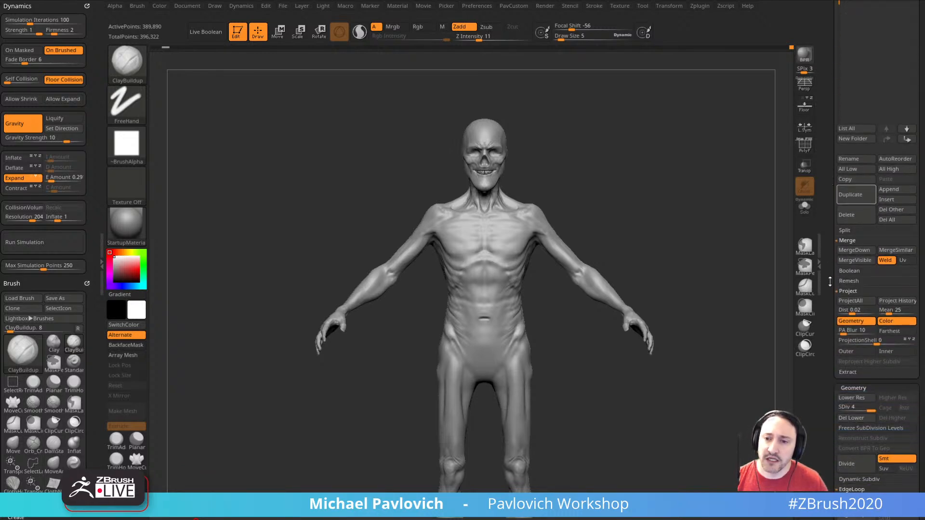
left_click_drag(831, 281, 834, 262)
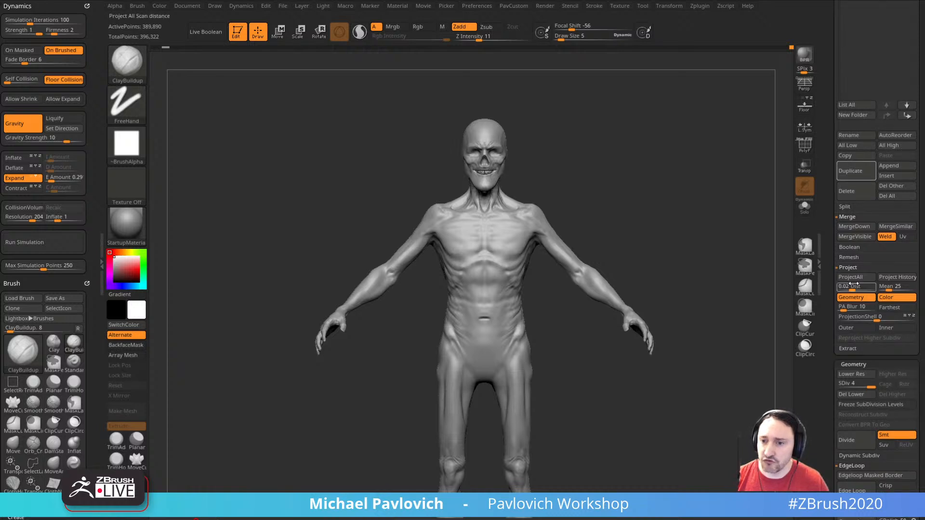
left_click(852, 257)
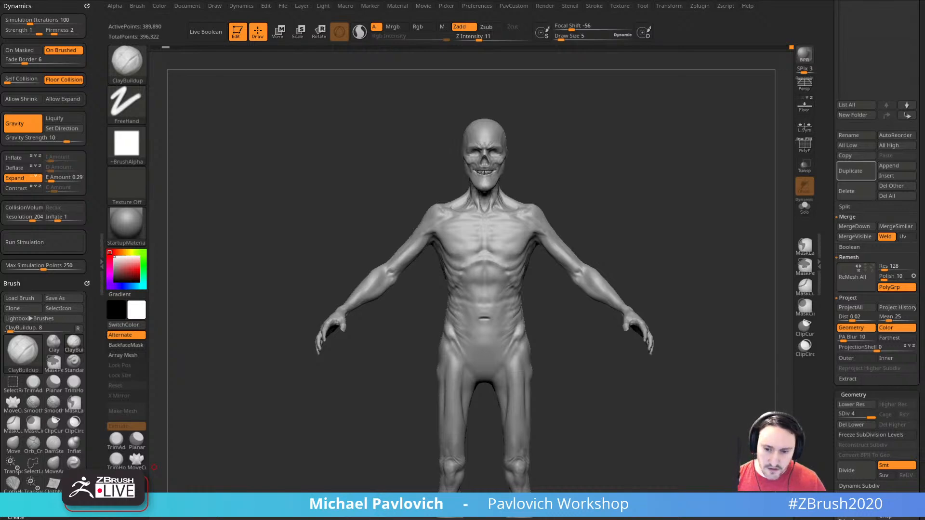
- Bring over the browser window with the saipa logo image results to view them, and move it back off screen
left_click_drag(612, 519, 366, 105)
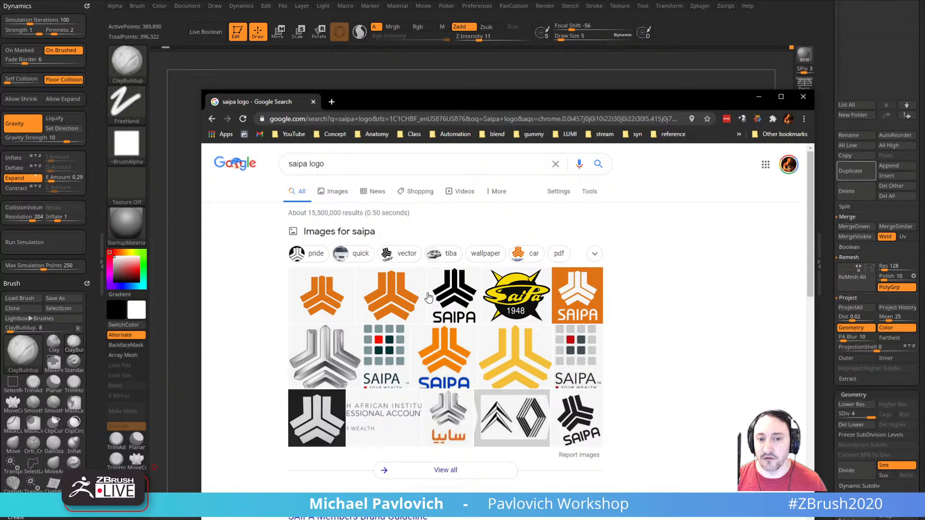
left_click_drag(479, 97, 602, 519)
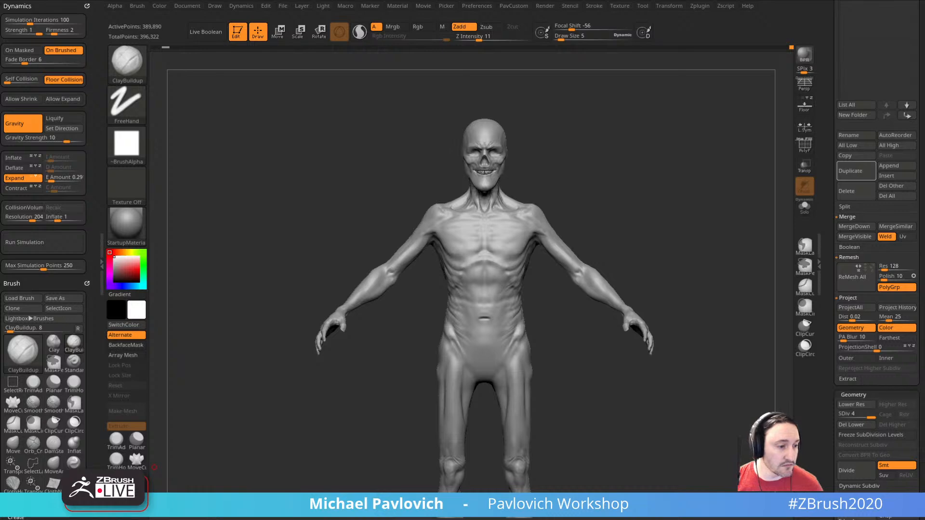
- Switch to the Standard brush, set the draw size to 12, and smooth the striated skin across the upper back and shoulder blades
mouse_move(702, 206)
left_mouse_down()
mouse_move(648, 204)
mouse_move(689, 180)
mouse_move(675, 145)
mouse_move(655, 196)
mouse_move(689, 200)
left_mouse_up()
key("b")
key("s")
key("t")
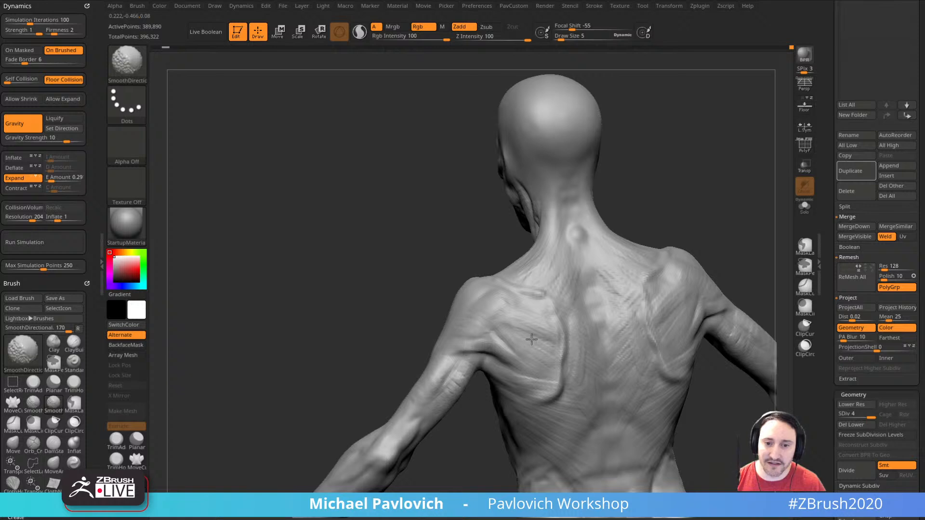
left_click_drag(578, 217, 601, 213)
mouse_move(489, 315)
left_mouse_down("shift")
mouse_move(479, 348)
mouse_move(498, 328)
left_mouse_up("shift")
mouse_move(684, 212)
left_mouse_down("shift")
mouse_move(722, 212)
mouse_move(676, 206)
mouse_move(672, 215)
left_mouse_up("shift")
key("s")
left_click_drag(524, 268, 528, 267)
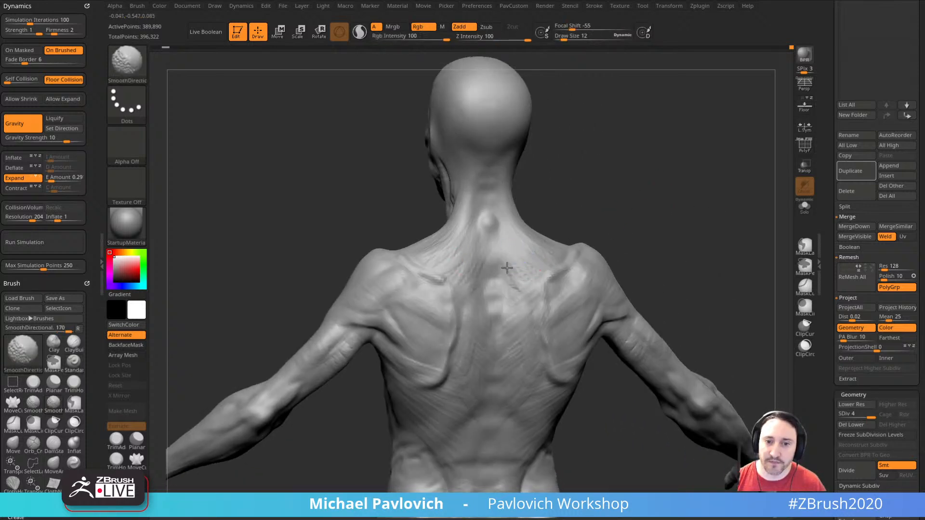
- Smooth the skin striations along the spine and down the middle of the back
left_click_drag(655, 250, 636, 227)
key("s")
left_click_drag(506, 318, 486, 402, "shift")
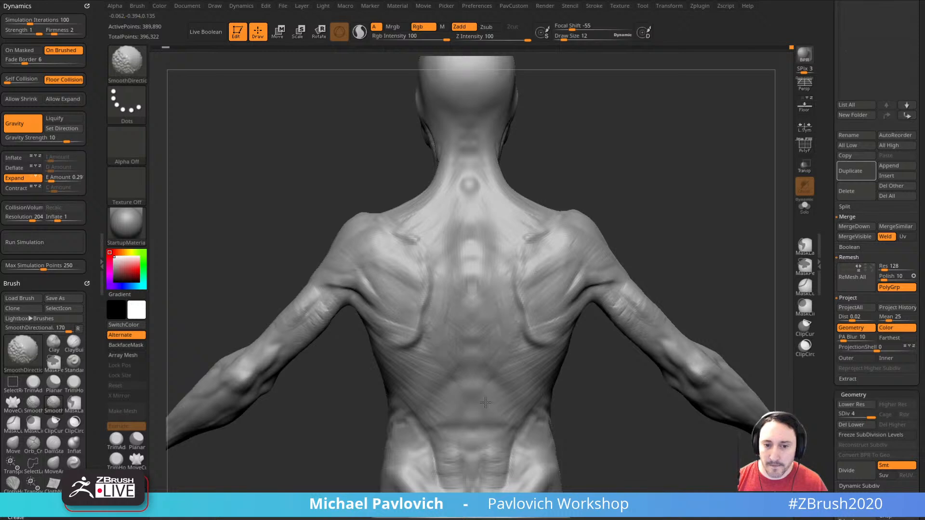
mouse_move(576, 368)
left_mouse_down("shift")
mouse_move(581, 376)
mouse_move(554, 371)
left_mouse_up("shift")
left_click_drag(521, 333, 532, 313, "shift")
left_click_drag(622, 236, 573, 265, "alt")
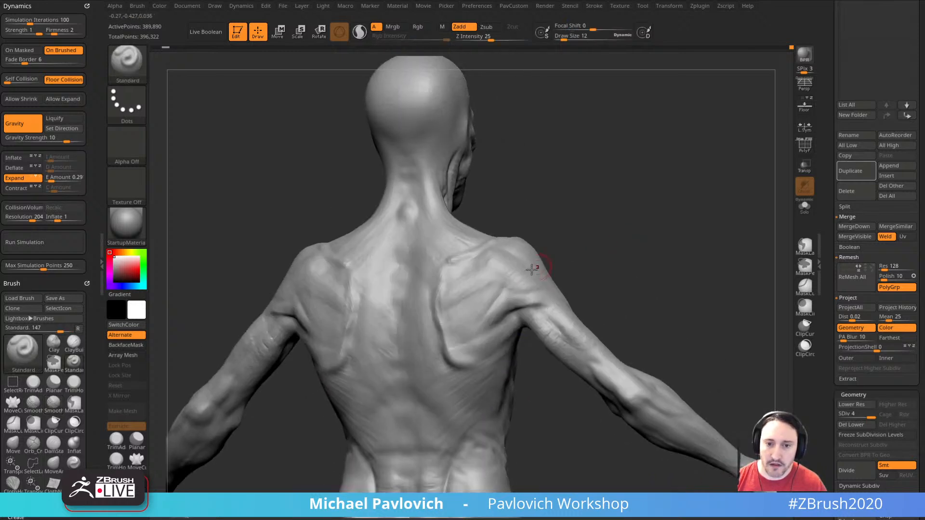
- Smooth the muscle forms over the shoulder blade and the back of the shoulder
left_click_drag(496, 291, 452, 294, "shift")
left_click_drag(586, 256, 573, 277)
mouse_move(518, 270)
left_mouse_down("shift")
mouse_move(530, 252)
mouse_move(536, 291)
left_mouse_up("shift")
left_click_drag(583, 282, 590, 258)
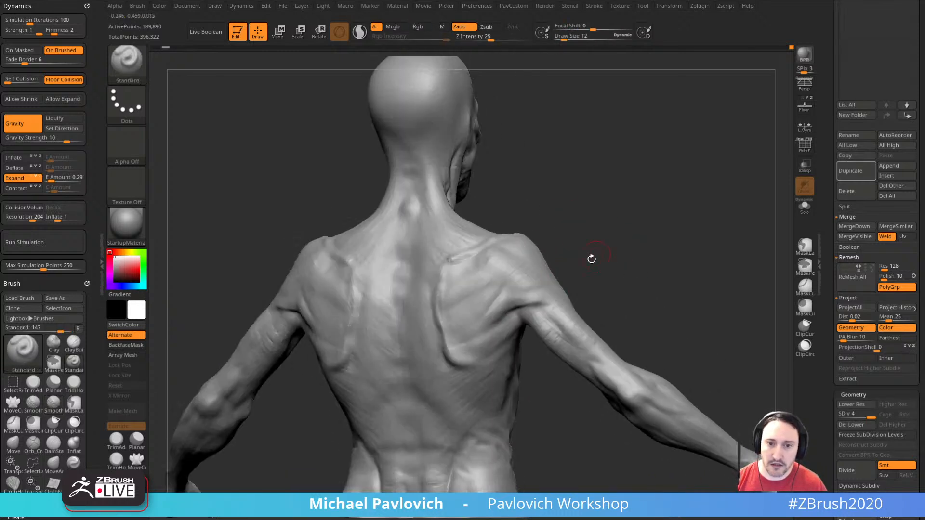
- Smooth the back of the upper arm, the lower edge of the shoulder blades and the lower back
left_click_drag(637, 280, 626, 294)
mouse_move(566, 324)
left_mouse_down("shift")
mouse_move(533, 330)
mouse_move(570, 325)
left_mouse_up("shift")
left_click_drag(651, 291, 667, 284, "shift")
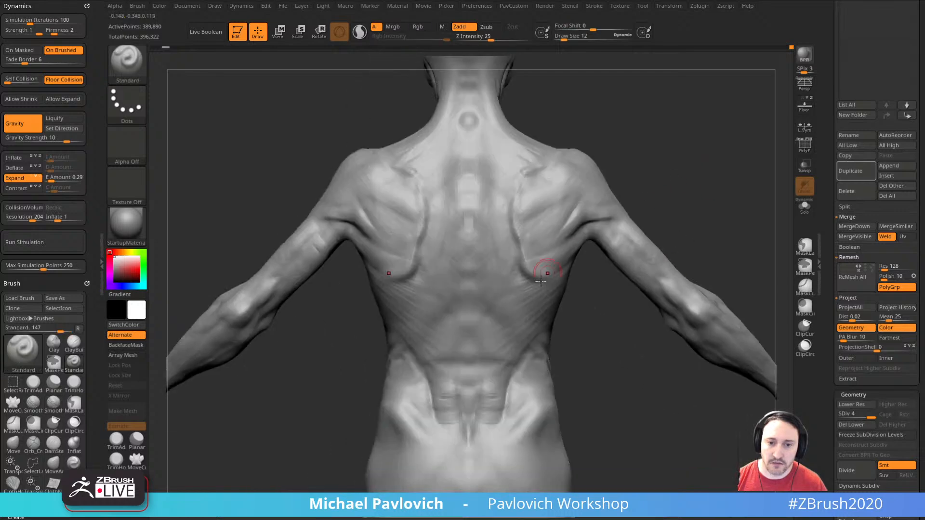
left_click_drag(548, 264, 555, 225, "shift")
left_click_drag(652, 322, 614, 333)
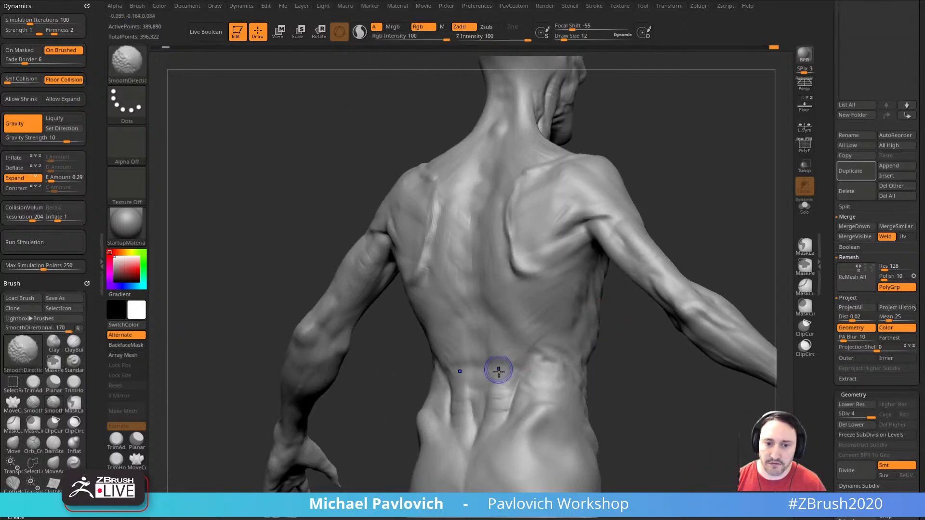
- Switch to the DamStandard brush, set the draw size to 14, and carve skin creases across the side of the waist
mouse_move(622, 364)
left_mouse_down()
mouse_move(611, 355)
mouse_move(702, 244)
mouse_move(742, 233)
mouse_move(652, 159)
mouse_move(737, 143)
mouse_move(721, 221)
mouse_move(737, 226)
left_mouse_up()
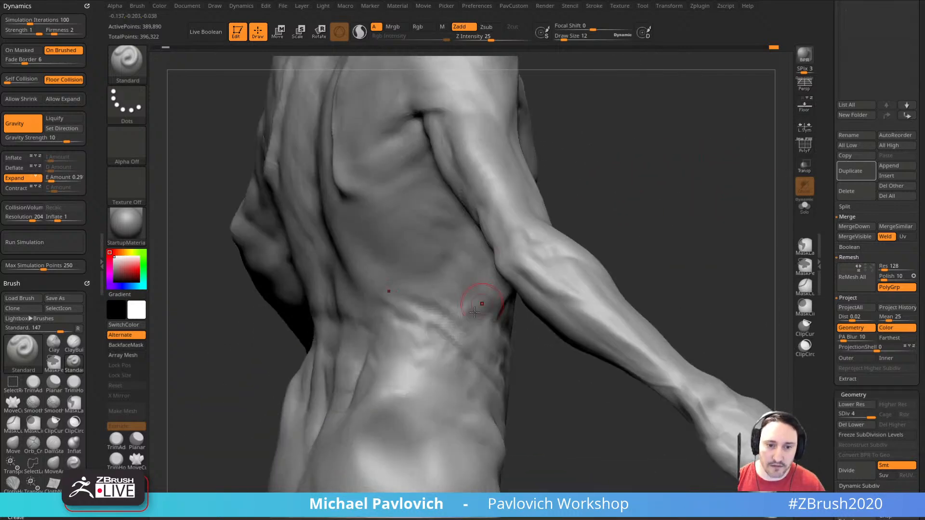
key("b")
key("d")
key("s")
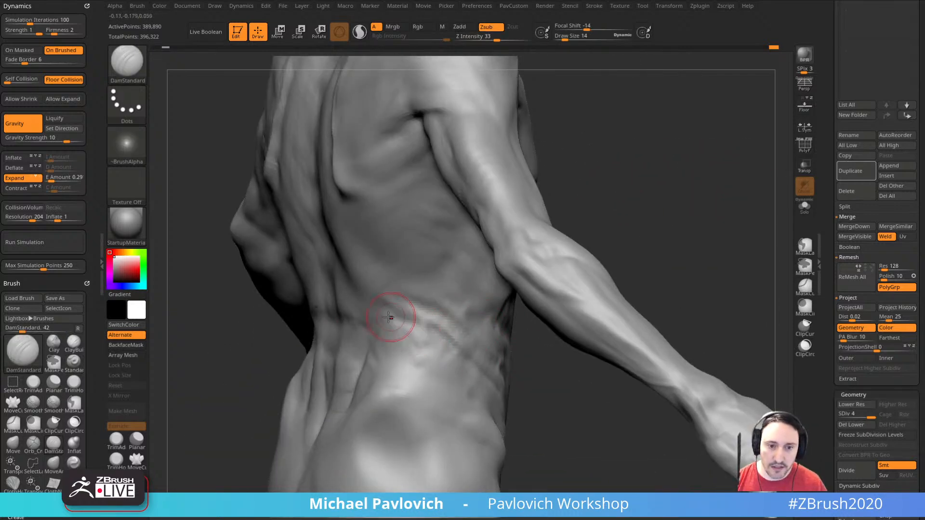
left_click_drag(397, 317, 458, 348)
left_click_drag(531, 386, 477, 359)
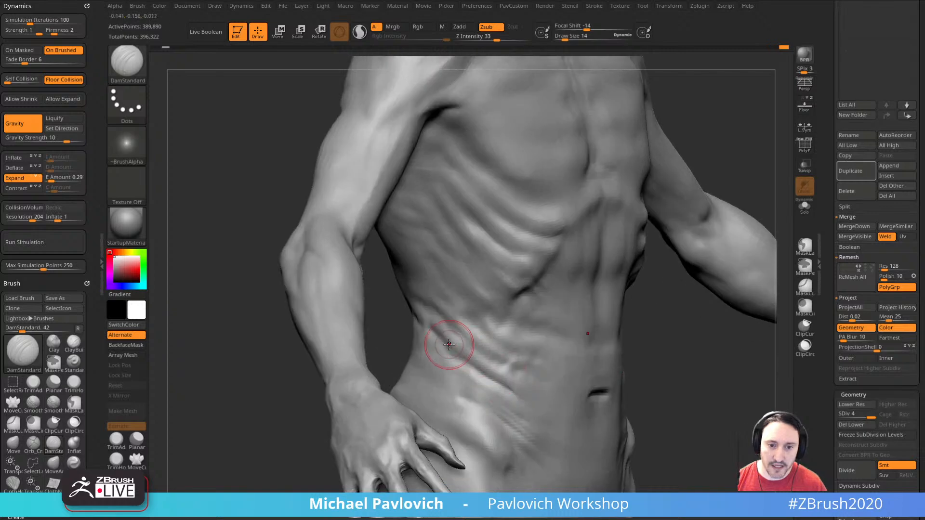
- Extend the DamStandard skin creases from the front of the waist around the flank to the lower back
right_click_drag(594, 363, 557, 346)
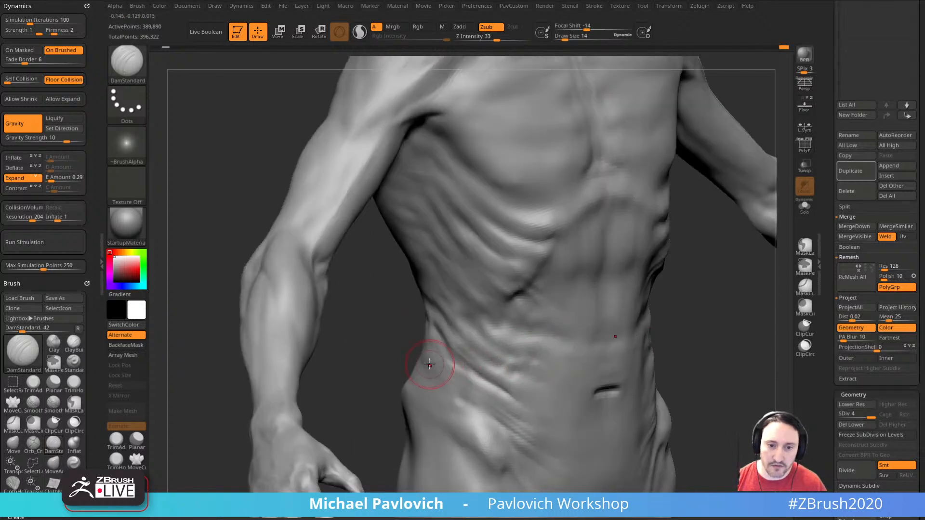
right_click_drag(462, 376, 570, 314)
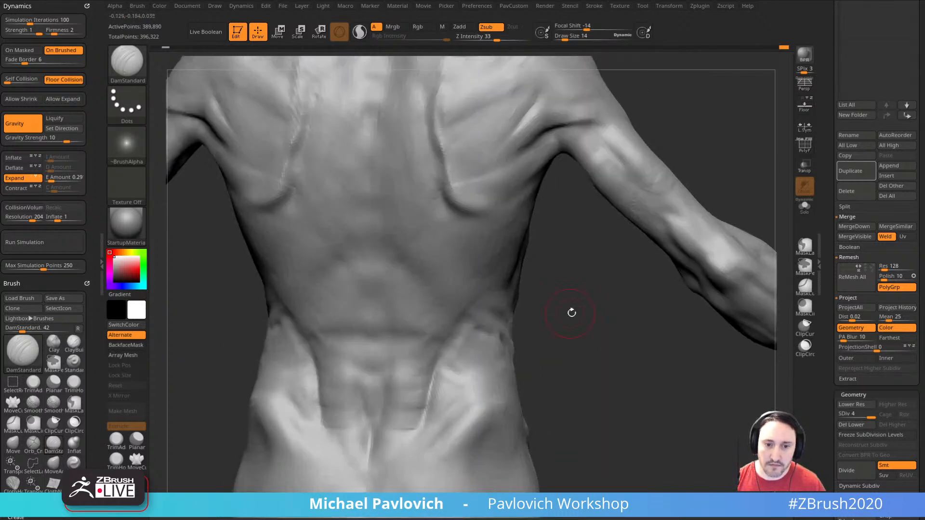
right_click_drag(489, 370, 536, 330)
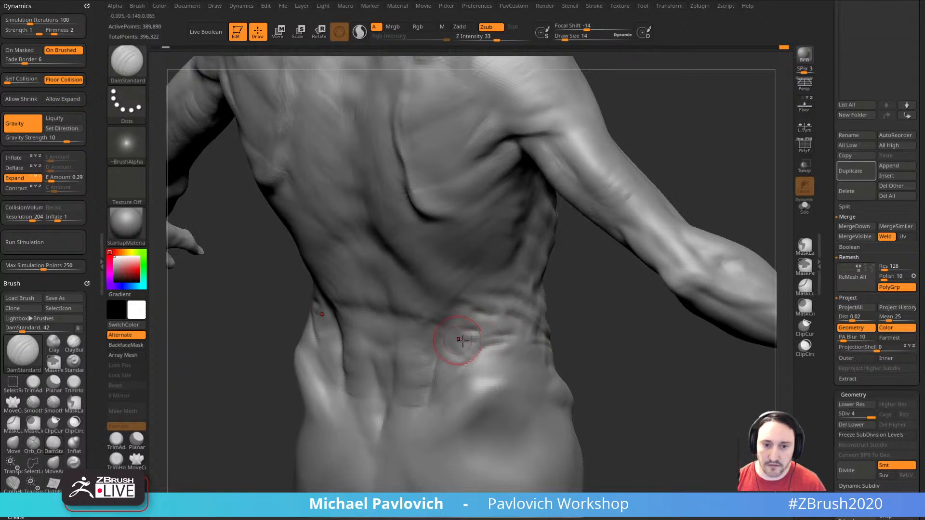
- Switch to the Standard brush at draw size 9 and build up the wrinkled skin folds above the hip on the lower back
right_click_drag(461, 339, 502, 327)
mouse_move(518, 316)
left_mouse_down()
mouse_move(481, 337)
mouse_move(565, 331)
left_mouse_up()
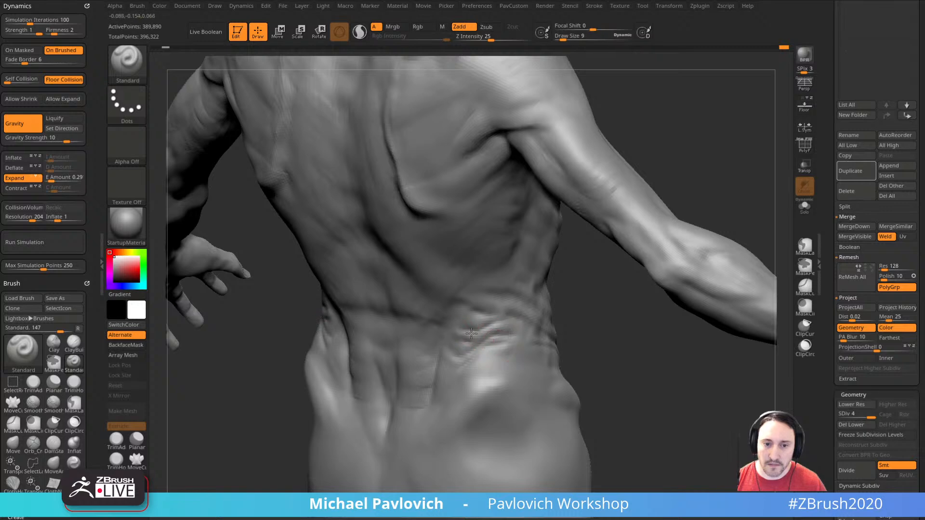
right_click_drag(512, 336, 513, 302)
right_click_drag(450, 331, 463, 299)
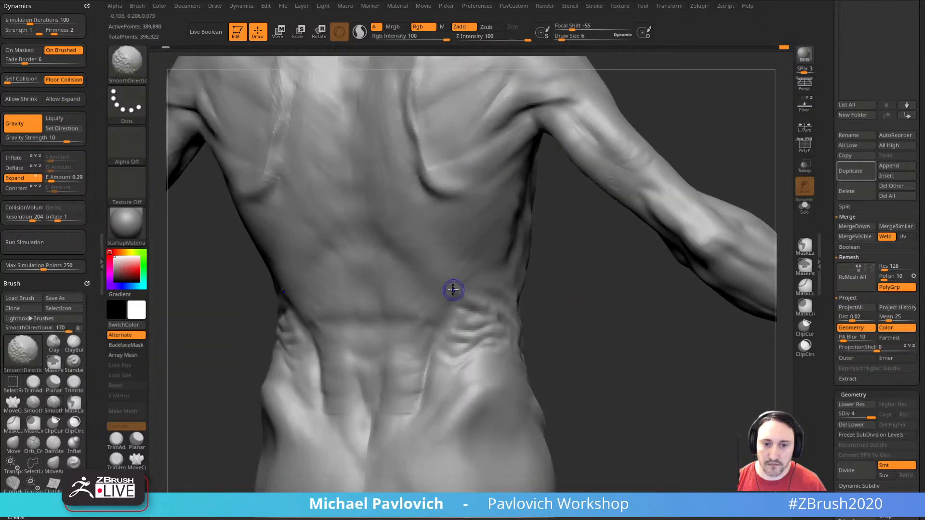
- Set the draw size to 6 and smooth the skin over the flank, rib cage and upper chest
mouse_move(452, 291)
right_mouse_down()
mouse_move(455, 311)
mouse_move(581, 343)
mouse_move(518, 340)
mouse_move(487, 352)
mouse_move(410, 337)
right_mouse_up()
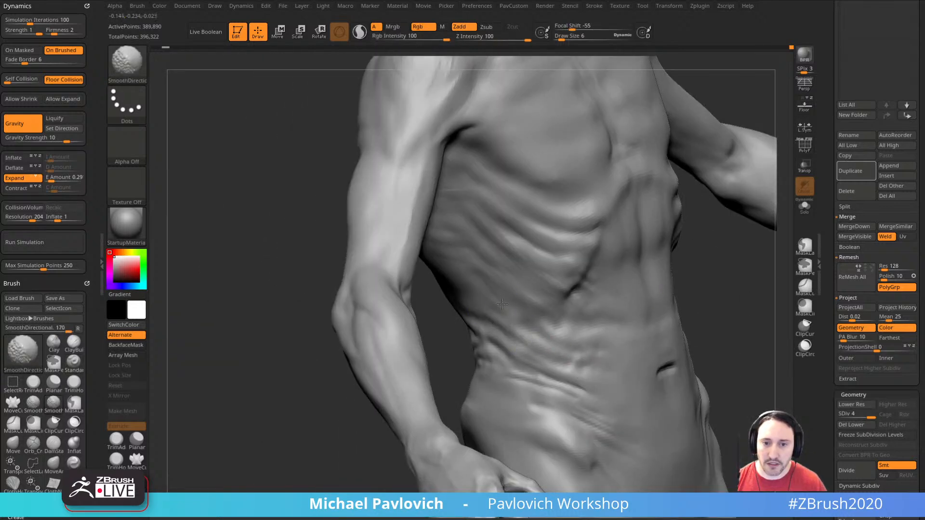
mouse_move(568, 273)
right_mouse_down()
mouse_move(634, 295)
mouse_move(468, 313)
right_mouse_up()
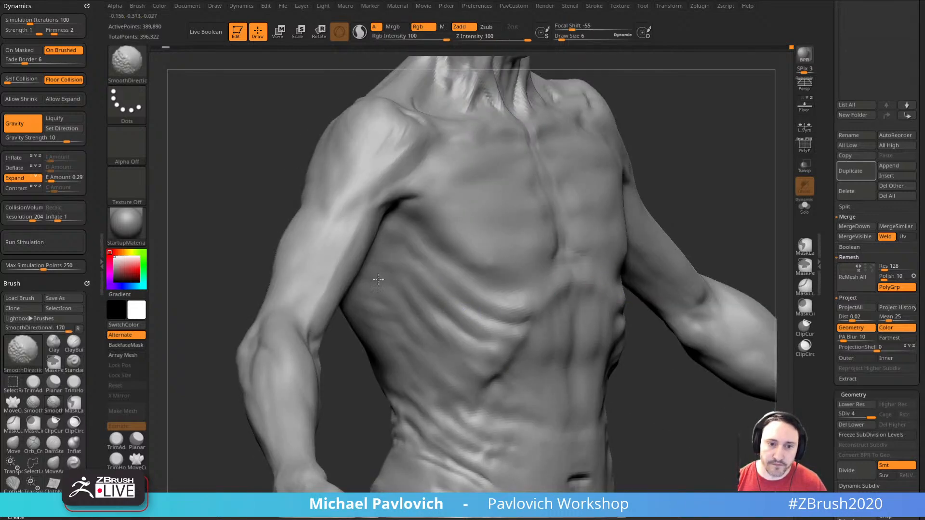
right_click_drag(378, 279, 397, 249)
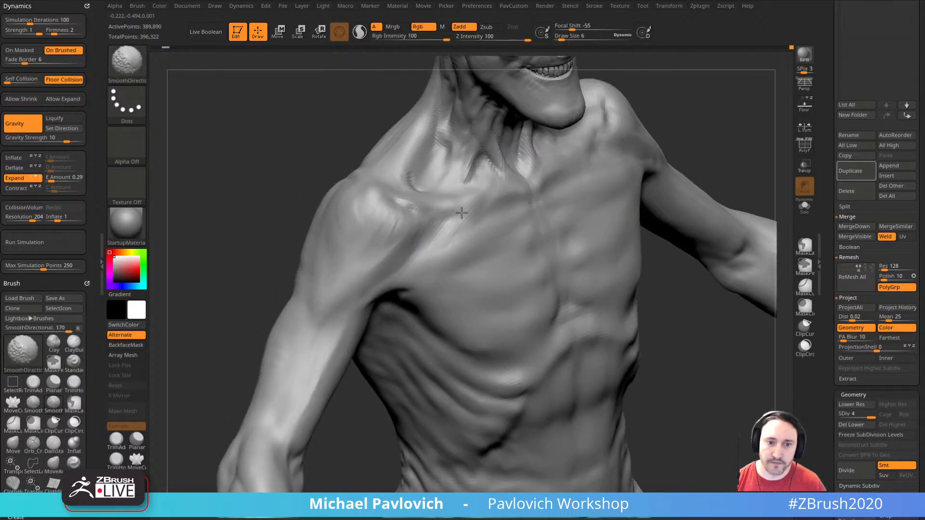
- Save the file, drop the body to subdivision level 1, and display its wireframe
mouse_move(519, 159)
right_mouse_down()
mouse_move(700, 163)
mouse_move(656, 222)
mouse_move(651, 180)
mouse_move(676, 209)
mouse_move(666, 255)
mouse_move(666, 232)
right_mouse_up()
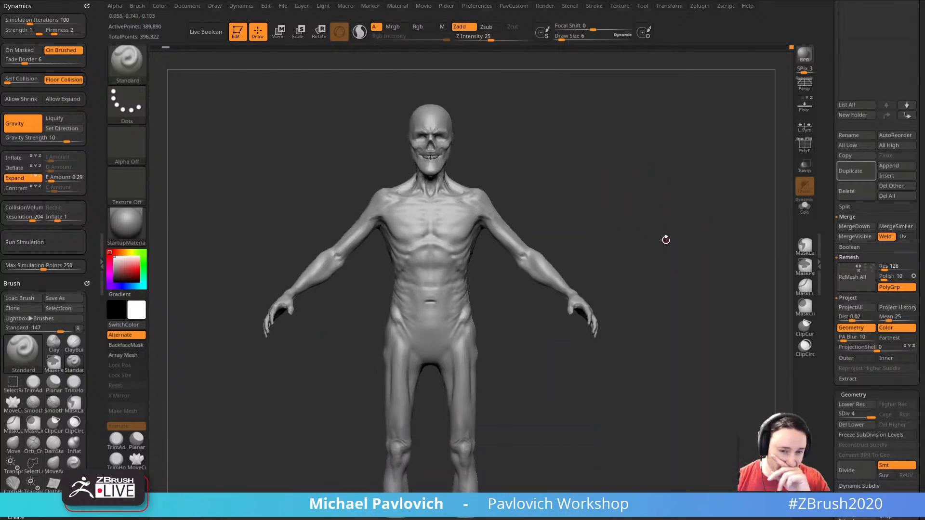
mouse_move(704, 271)
right_mouse_down()
mouse_move(716, 289)
mouse_move(694, 287)
mouse_move(708, 295)
mouse_move(722, 284)
right_mouse_up()
left_click_drag(829, 234, 836, 464)
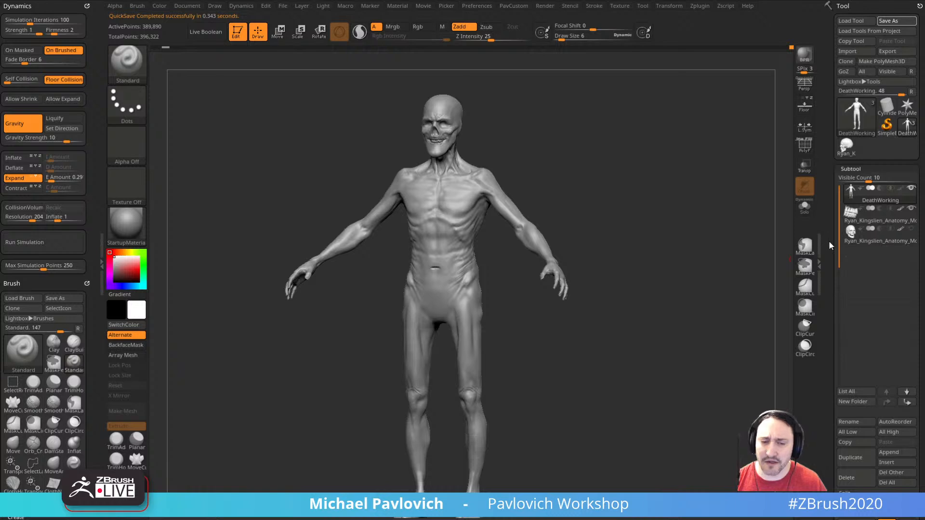
left_click_drag(834, 225, 824, 141)
left_click_drag(836, 199, 833, 200)
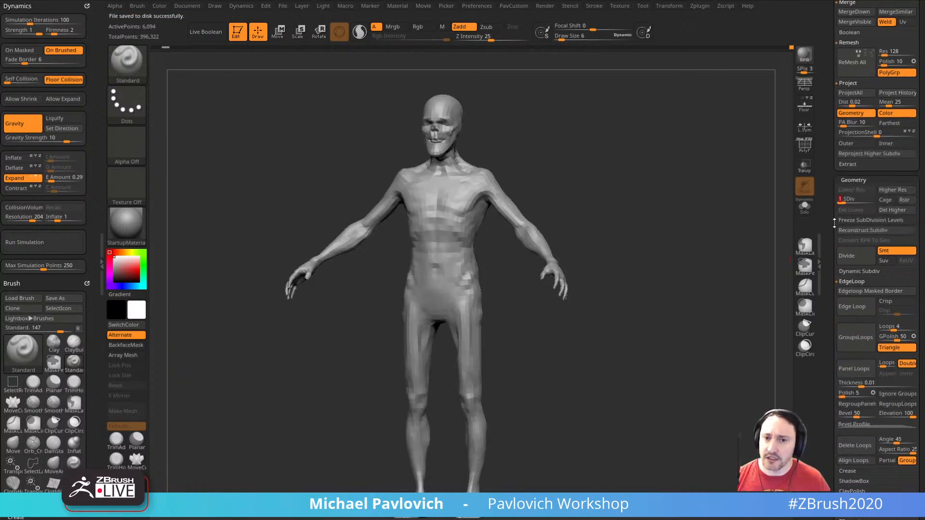
left_click_drag(771, 232, 774, 190)
left_click(804, 144)
left_click_drag(602, 270, 541, 284)
- Try to hide the legs below the hips with a lasso selection from the front
key("ctrl+shift")
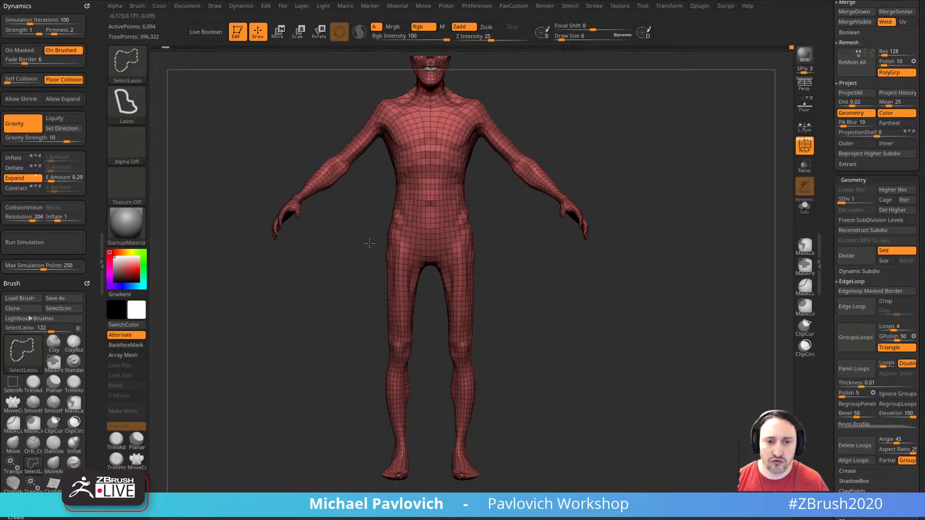
mouse_move(370, 244)
left_mouse_down("ctrl+shift")
mouse_move(376, 477)
mouse_move(542, 289)
left_mouse_up("ctrl+shift")
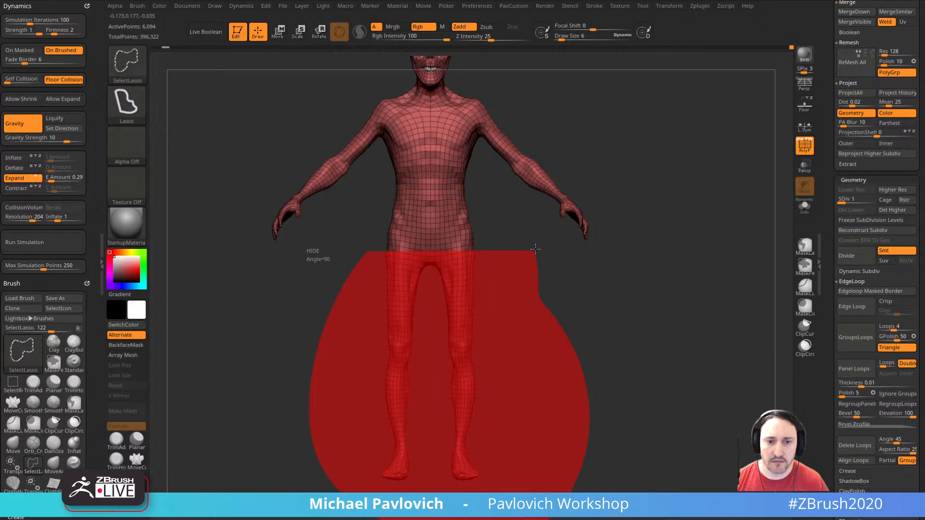
left_click_drag(536, 251, 533, 256, "ctrl+shift")
key("f")
left_click_drag(538, 407, 534, 402, "ctrl+shift")
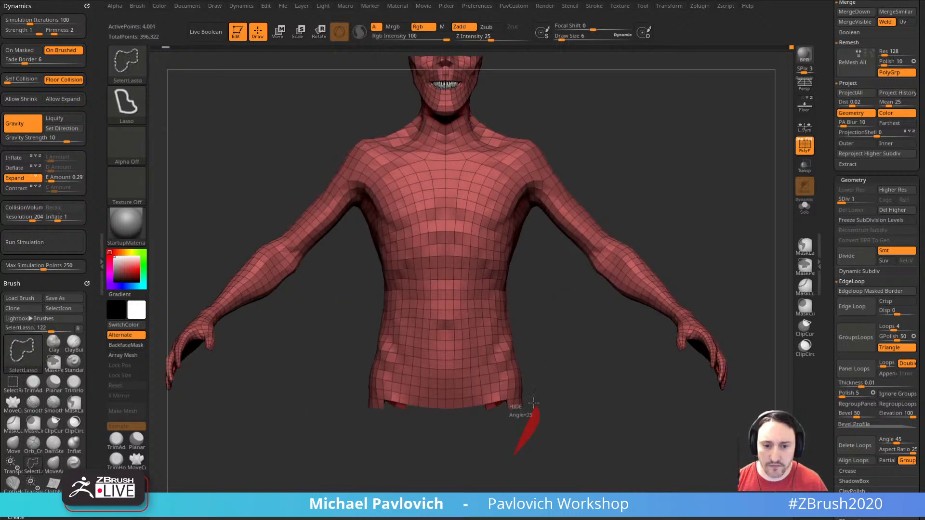
left_click_drag(471, 413, 478, 414, "ctrl+shift")
mouse_move(601, 406)
left_mouse_down()
mouse_move(533, 407)
mouse_move(512, 419)
mouse_move(535, 413)
mouse_move(578, 367)
mouse_move(574, 374)
mouse_move(611, 362)
mouse_move(572, 420)
mouse_move(436, 385)
mouse_move(566, 433)
mouse_move(572, 419)
left_mouse_up()
key("ctrl+z")
left_click(574, 374, "ctrl+shift")
- Hide the thighs and lower legs of the body, working from the back view
key("f")
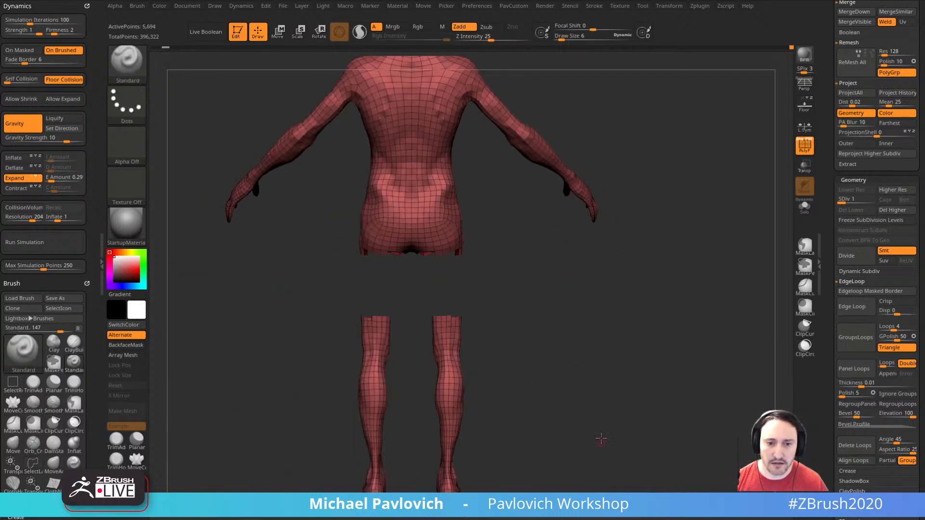
mouse_move(554, 337)
left_mouse_down()
mouse_move(546, 214)
mouse_move(559, 458)
mouse_move(571, 440)
left_mouse_up()
mouse_move(597, 376)
left_mouse_down()
mouse_move(694, 332)
mouse_move(669, 308)
mouse_move(639, 298)
mouse_move(578, 361)
mouse_move(602, 414)
left_mouse_up()
mouse_move(627, 347)
left_mouse_down("ctrl+alt+shift")
mouse_move(598, 410)
mouse_move(626, 357)
left_mouse_up("ctrl+alt+shift")
mouse_move(670, 405)
left_mouse_down()
mouse_move(605, 421)
mouse_move(485, 425)
mouse_move(497, 366)
mouse_move(554, 413)
mouse_move(482, 433)
left_mouse_up()
- Hide the leftover polygons along the hip cut so only a clean-edged upper body remains
key("ctrl+shift")
mouse_move(526, 377)
left_mouse_down("ctrl+alt+shift")
mouse_move(459, 438)
mouse_move(450, 472)
mouse_move(473, 385)
mouse_move(444, 424)
mouse_move(564, 423)
mouse_move(573, 363)
mouse_move(584, 450)
mouse_move(607, 467)
mouse_move(700, 392)
mouse_move(714, 319)
left_mouse_up("ctrl+alt+shift")
mouse_move(662, 436)
left_mouse_down("ctrl+alt+shift")
mouse_move(682, 444)
mouse_move(684, 419)
mouse_move(656, 428)
mouse_move(720, 390)
left_mouse_up("ctrl+alt+shift")
key("ctrl+z")
left_click_drag(722, 382, 712, 309, "ctrl+alt+shift")
left_click_drag(645, 361, 677, 402, "ctrl+alt+shift")
mouse_move(677, 403)
left_mouse_down()
mouse_move(681, 415)
mouse_move(665, 428)
mouse_move(675, 448)
mouse_move(635, 319)
mouse_move(565, 262)
mouse_move(723, 260)
mouse_move(699, 259)
left_mouse_up()
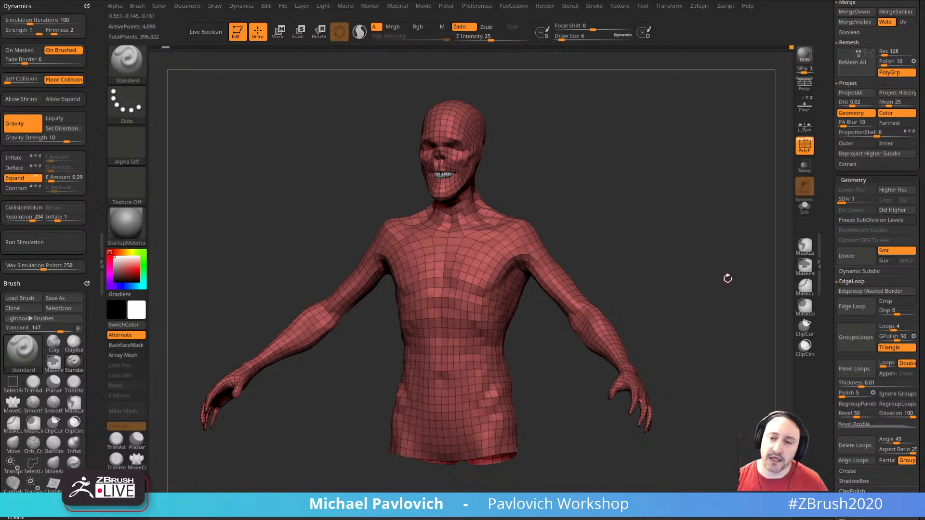
- Mask the upper body, delete its lower subdivision levels from level 4, and delete the hidden legs
left_click(727, 285, "ctrl")
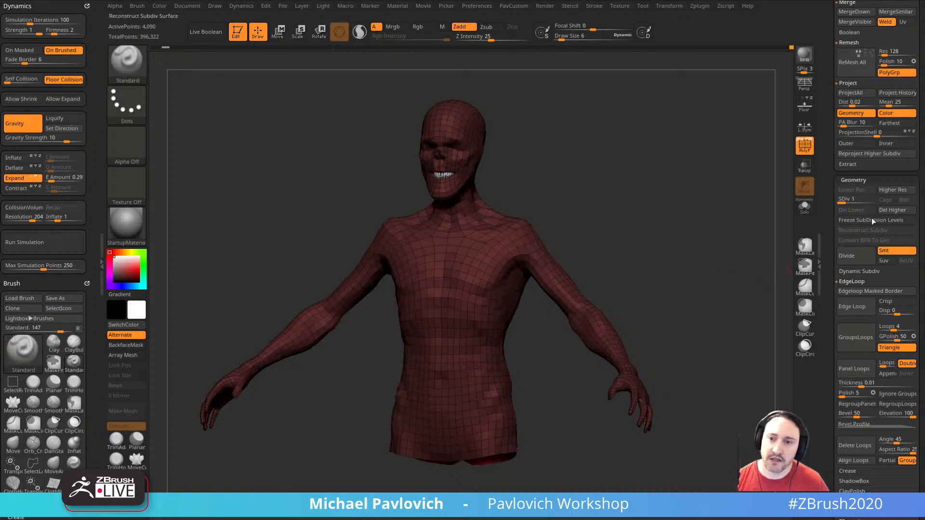
left_click_drag(868, 199, 879, 204)
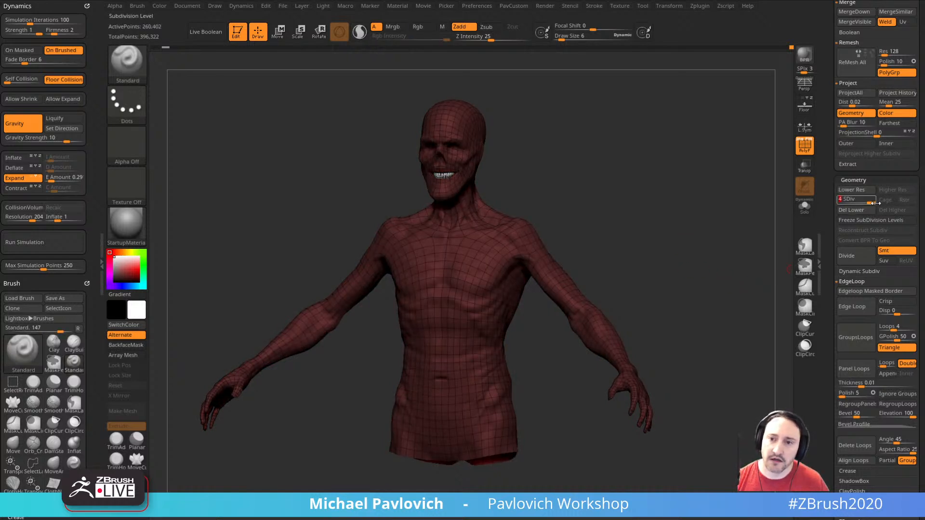
left_click(864, 211)
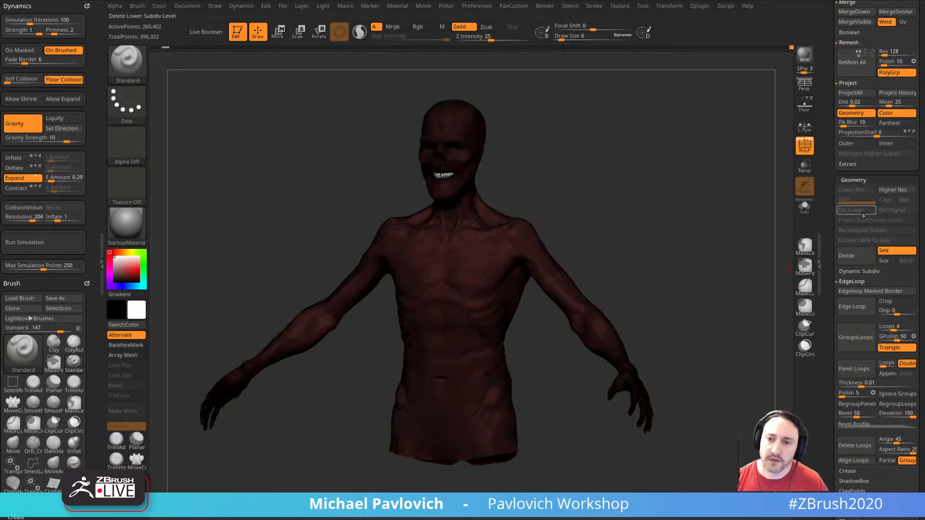
key("space")
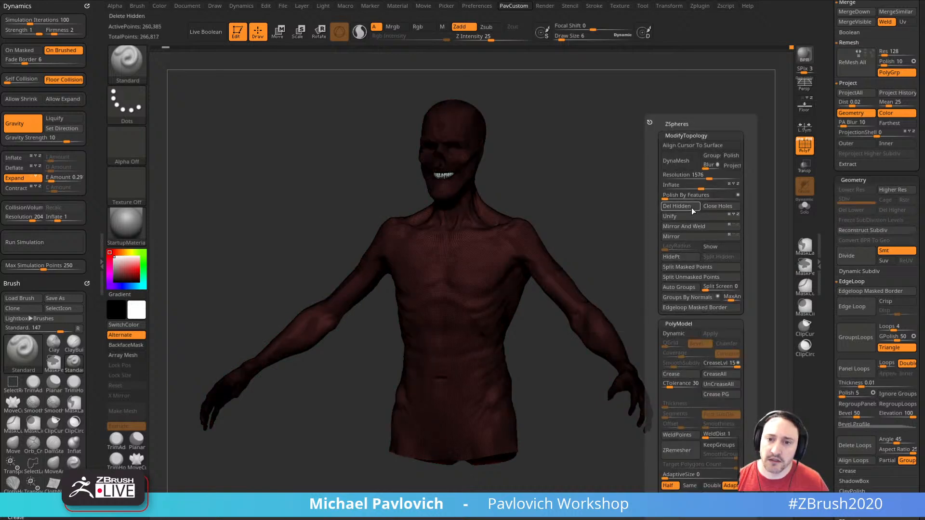
- Reconstruct the upper body's lower subdivision levels, return it to level 4, and turn off the wireframe
left_click(853, 230)
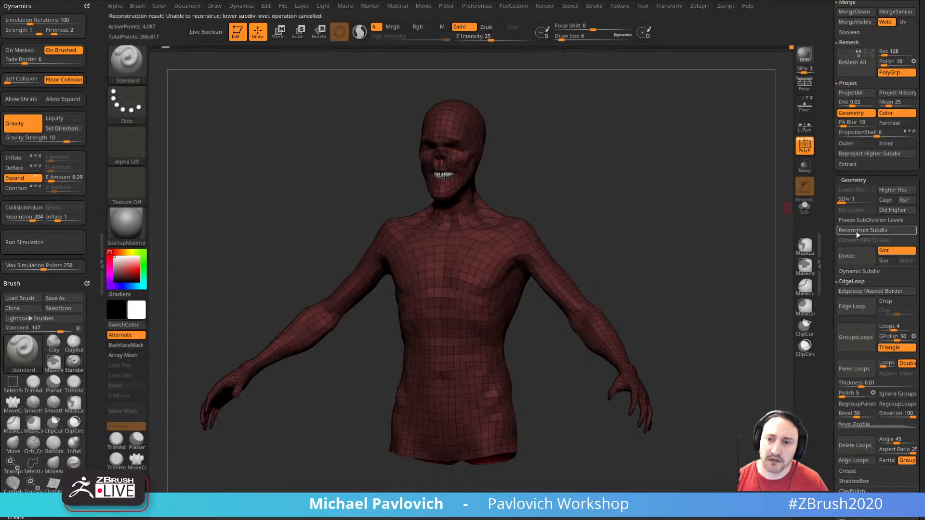
left_click(857, 230)
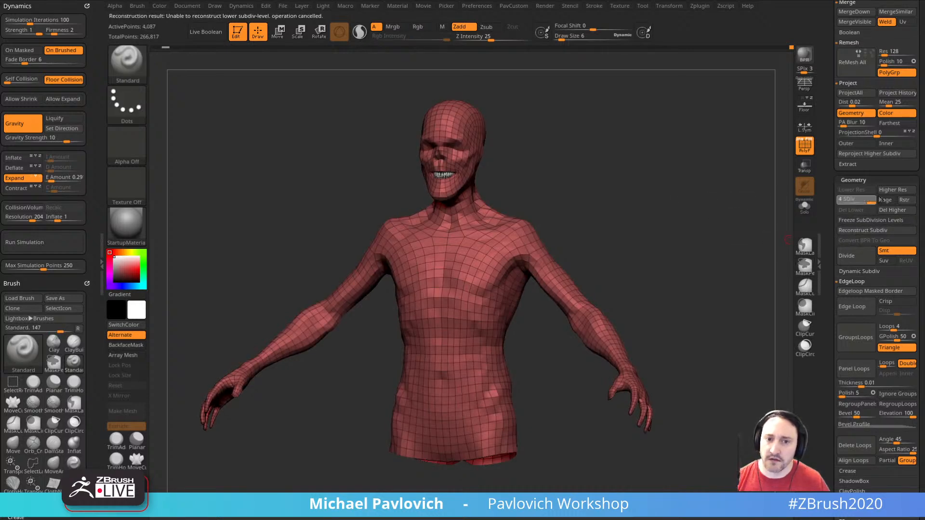
left_click_drag(880, 199, 881, 199)
left_click(804, 147)
mouse_move(714, 213)
left_mouse_down()
mouse_move(771, 302)
mouse_move(722, 274)
mouse_move(760, 279)
mouse_move(727, 293)
mouse_move(713, 273)
mouse_move(740, 268)
mouse_move(723, 274)
mouse_move(710, 242)
mouse_move(640, 244)
left_mouse_up()
key("shift+d")
key("shift+d")
key("shift+d")
left_click_drag(725, 208, 720, 240, "alt")
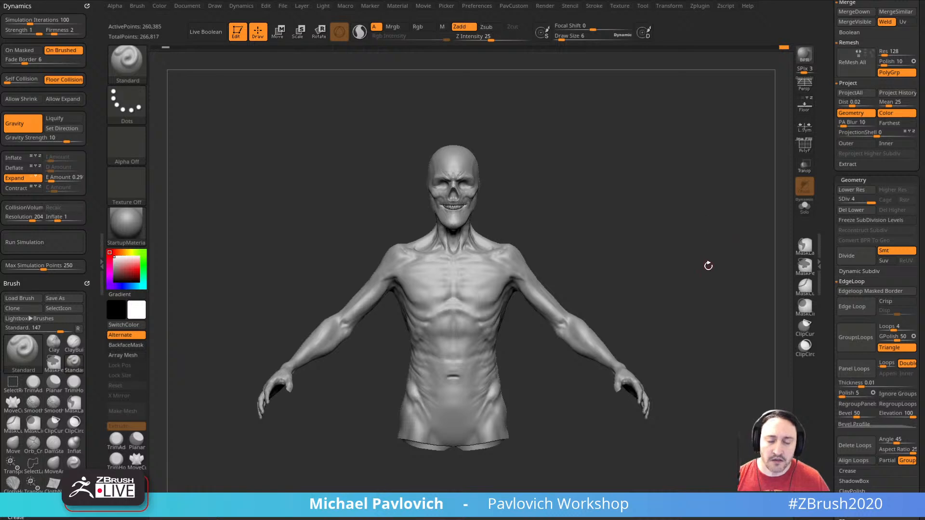
- Duplicate the upper-body subtool and restore the original DeathWorking subtool to the full body through its undo history
left_click_drag(831, 249, 833, 375)
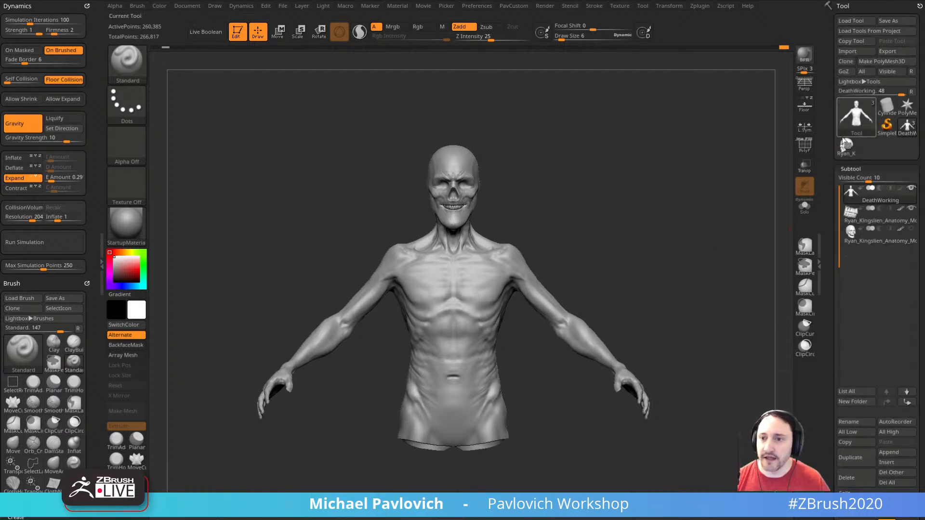
left_click_drag(827, 204, 827, 41)
left_click(849, 294)
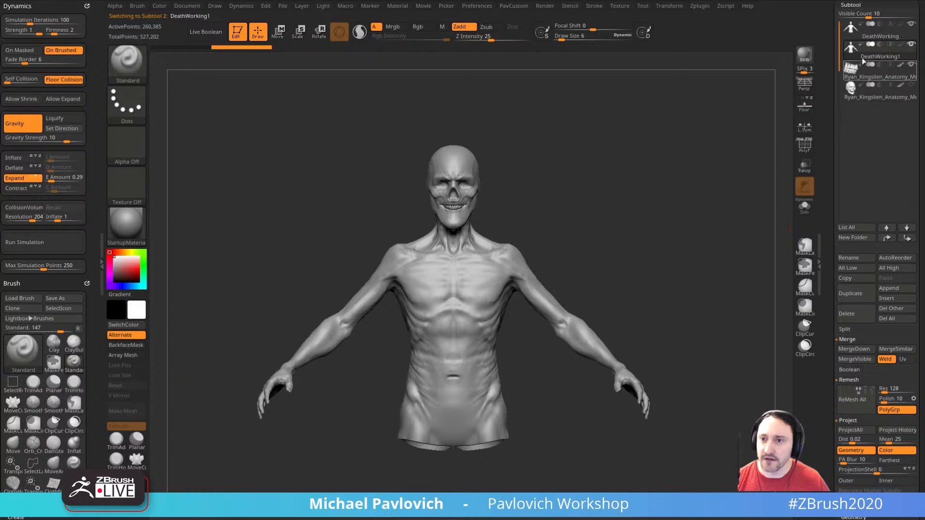
left_click(872, 39)
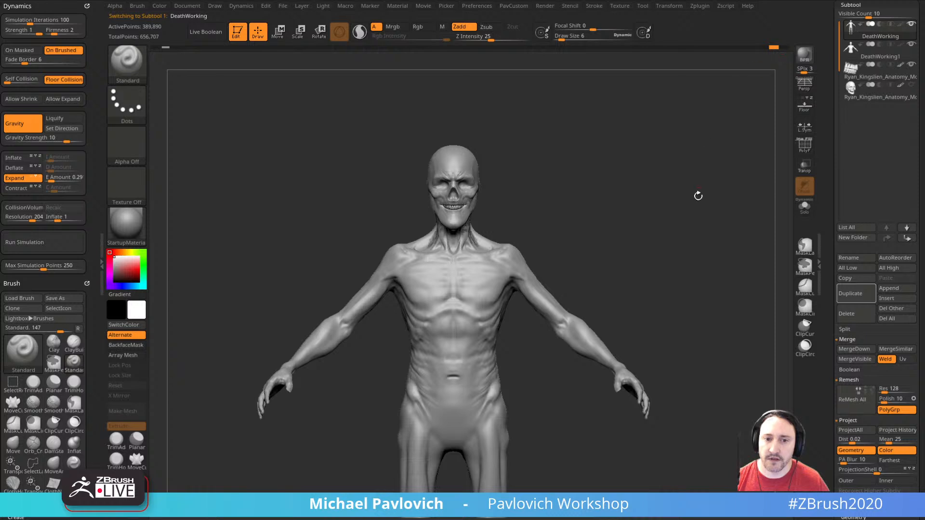
mouse_move(698, 195)
left_mouse_down("alt")
mouse_move(694, 219)
mouse_move(704, 227)
mouse_move(704, 215)
mouse_move(713, 223)
mouse_move(677, 200)
mouse_move(691, 197)
left_mouse_up("alt")
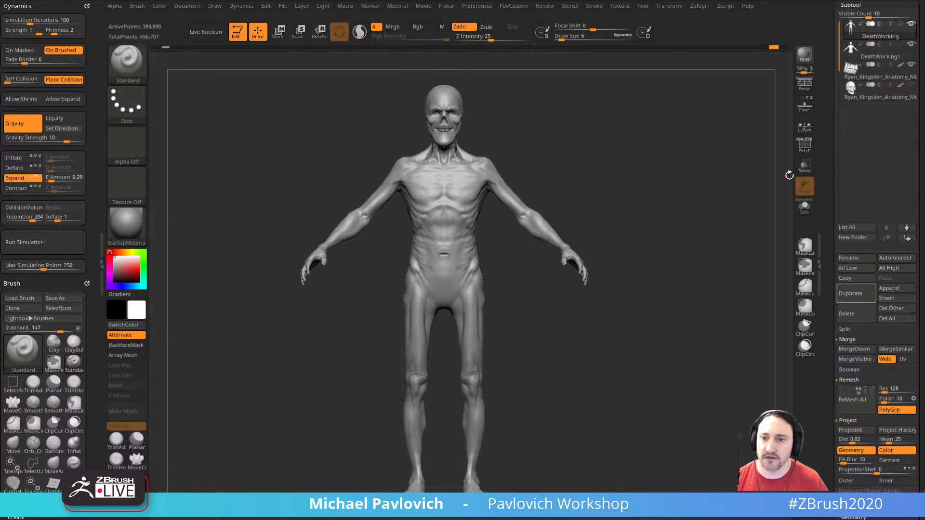
- Drop the full DeathWorking body to subdivision level 1 and turn on ghost transparency for the other subtools
scroll(851, 387, "down", 5)
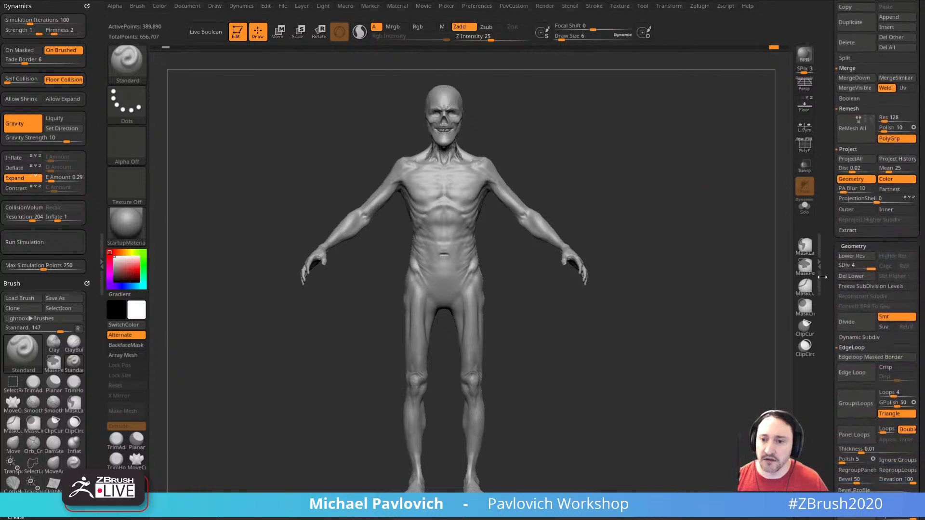
key("shift+d")
key("shift+d")
key("shift+d")
mouse_move(726, 327)
left_mouse_down()
mouse_move(737, 284)
mouse_move(696, 231)
mouse_move(704, 279)
mouse_move(682, 212)
left_mouse_up()
left_click(804, 170)
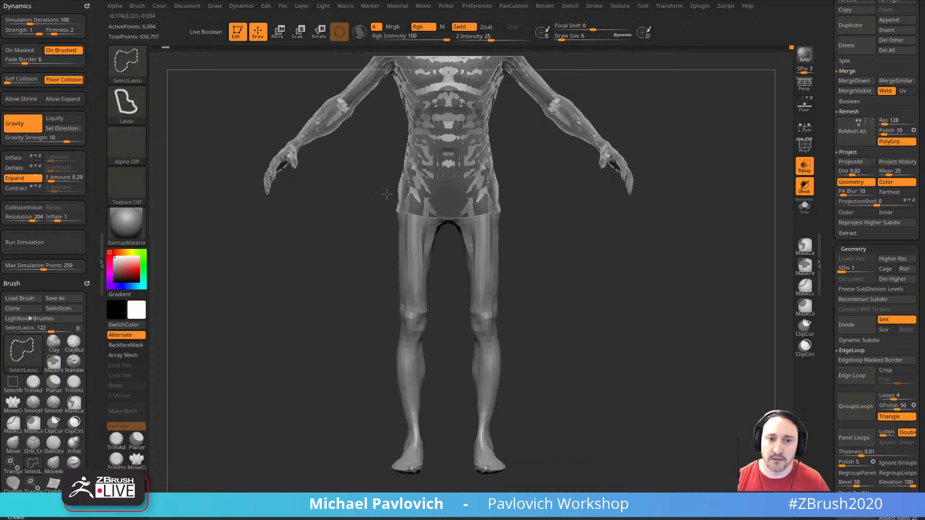
- Hide the DeathWorking body above the hips with a lasso selection, isolate the legs, and display their wireframe
mouse_move(387, 194)
left_mouse_down("ctrl+shift")
mouse_move(593, 470)
mouse_move(571, 203)
mouse_move(528, 203)
left_mouse_up("ctrl+shift")
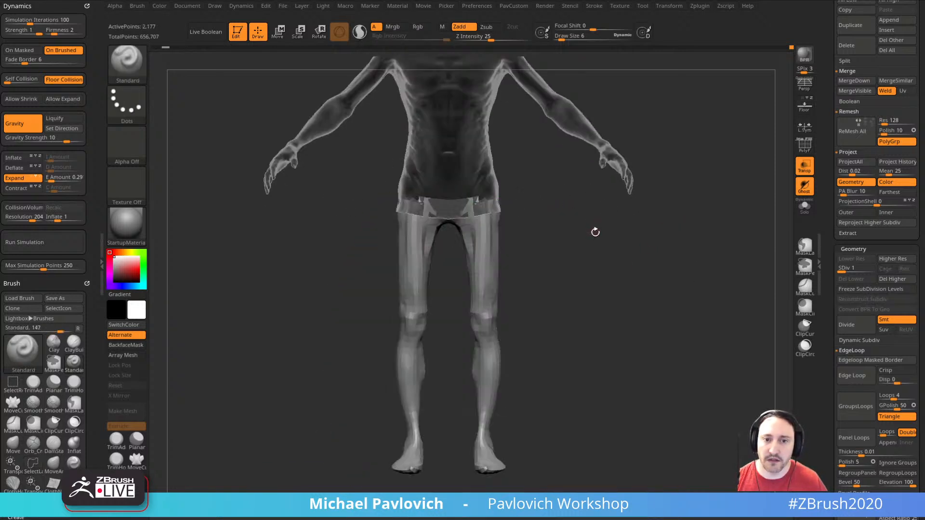
left_click(804, 207)
mouse_move(751, 192)
left_mouse_down()
mouse_move(652, 233)
mouse_move(628, 146)
mouse_move(634, 43)
left_mouse_up()
left_click(803, 146)
- Hide the stray polygons along the legs' waist edge and bring the ghosted upper body back into view
mouse_move(569, 284)
left_mouse_down("ctrl+shift")
mouse_move(469, 273)
mouse_move(562, 335)
mouse_move(547, 289)
mouse_move(521, 267)
left_mouse_up("ctrl+shift")
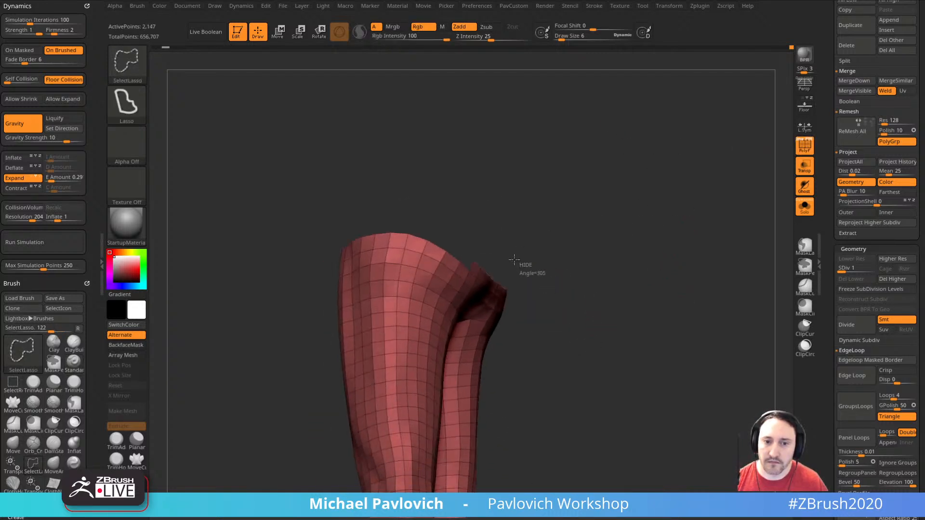
mouse_move(554, 310)
left_mouse_down()
mouse_move(595, 275)
mouse_move(681, 165)
left_mouse_up()
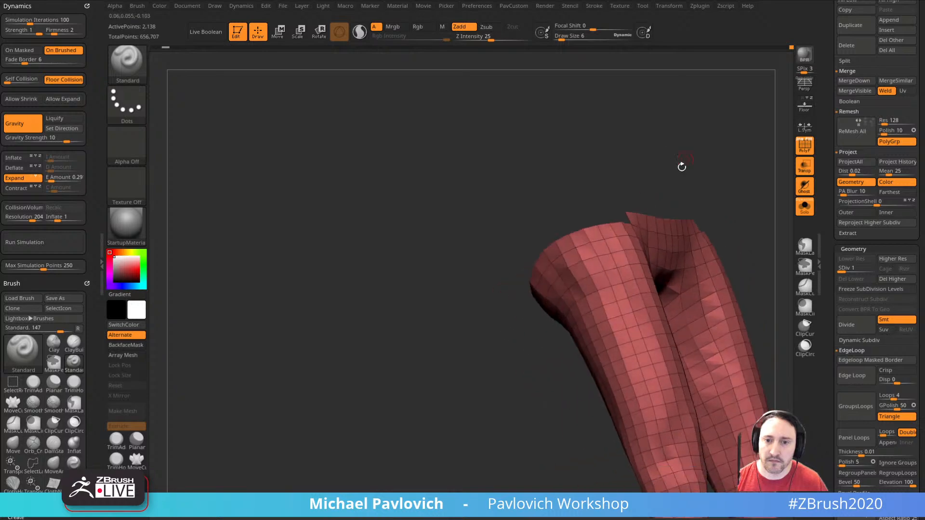
left_click_drag(703, 195, 650, 186, "ctrl+alt+shift")
mouse_move(684, 227)
left_mouse_down("ctrl+alt+shift")
mouse_move(713, 202)
mouse_move(712, 184)
left_mouse_up("ctrl+alt+shift")
left_click(804, 206)
mouse_move(724, 247)
left_mouse_down("alt")
mouse_move(660, 212)
mouse_move(663, 333)
left_mouse_up("alt")
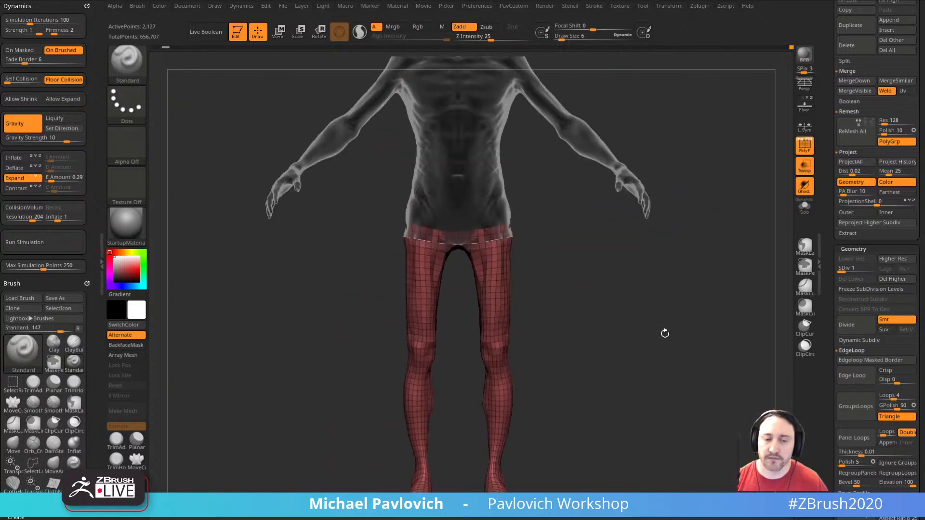
left_click_drag(677, 295, 711, 271)
- Delete the hidden upper body from the masked legs at level 4, reconstruct the lower subdivision levels, and clear the mask
left_click(760, 273, "ctrl")
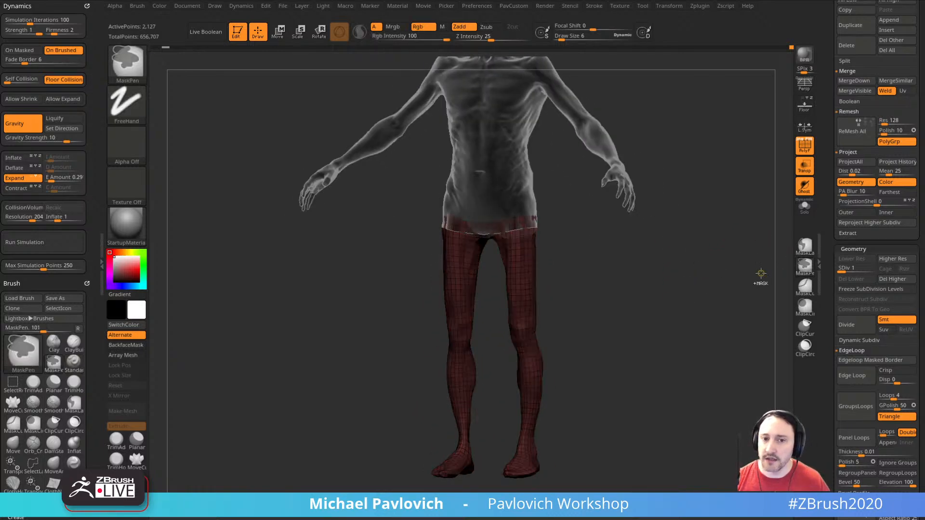
left_click(872, 268)
left_click(863, 287)
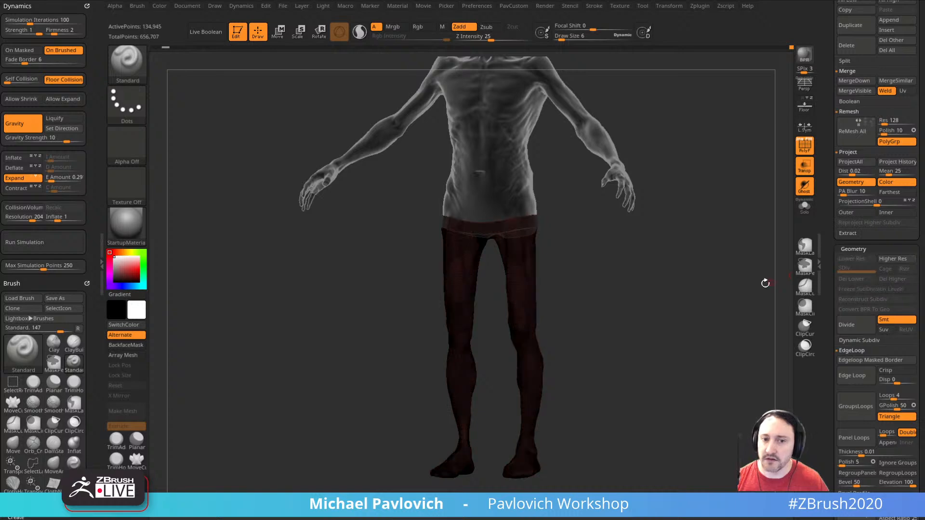
left_click(862, 299)
left_click_drag(703, 306, 710, 246, "alt")
left_click_drag(729, 320, 747, 340, "ctrl")
- Isolate the legs, raise them to subdivision level 4, and freeze their subdivision levels
left_click(805, 207)
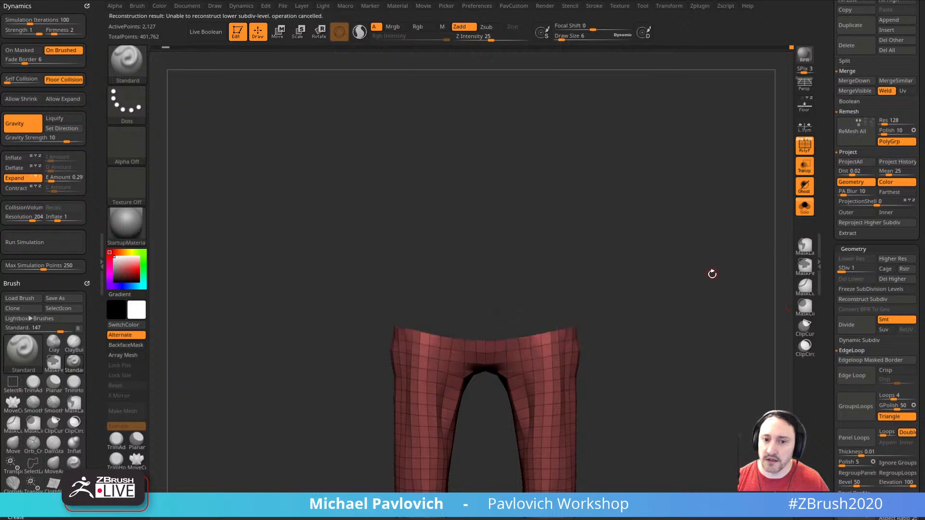
left_click_drag(712, 274, 708, 291)
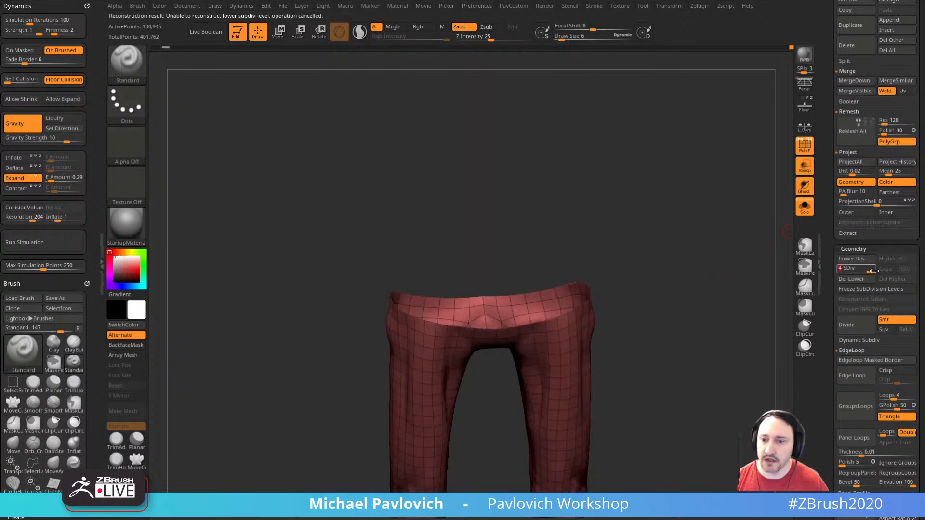
left_click(875, 287)
left_click_drag(707, 307, 671, 294, "alt")
- Cap the open waist of the legs using the ZModeler brush's Close edge action
key("b")
key("z")
key("m")
key("space")
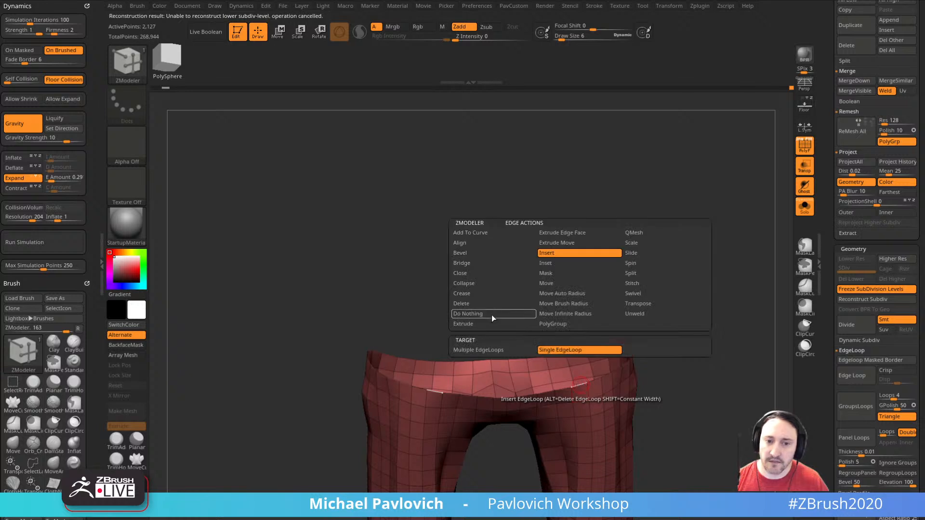
left_click(490, 276)
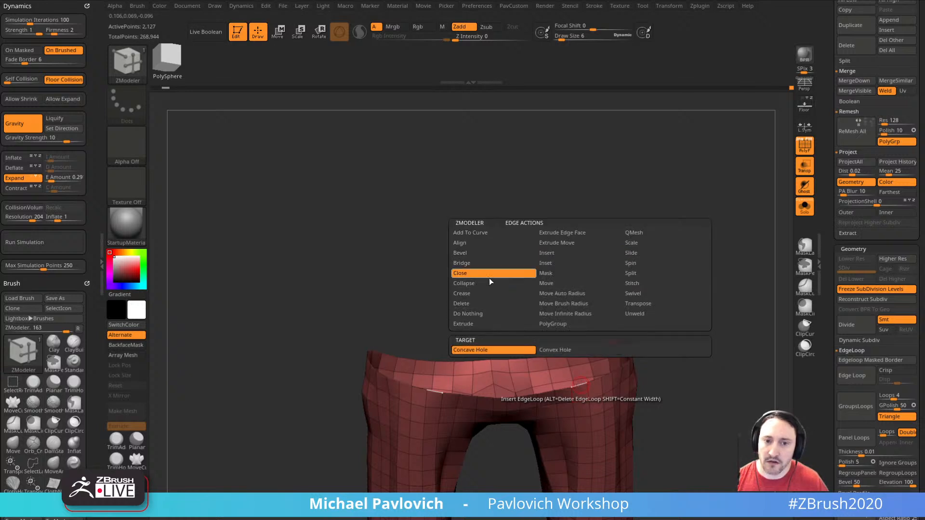
left_click(562, 389)
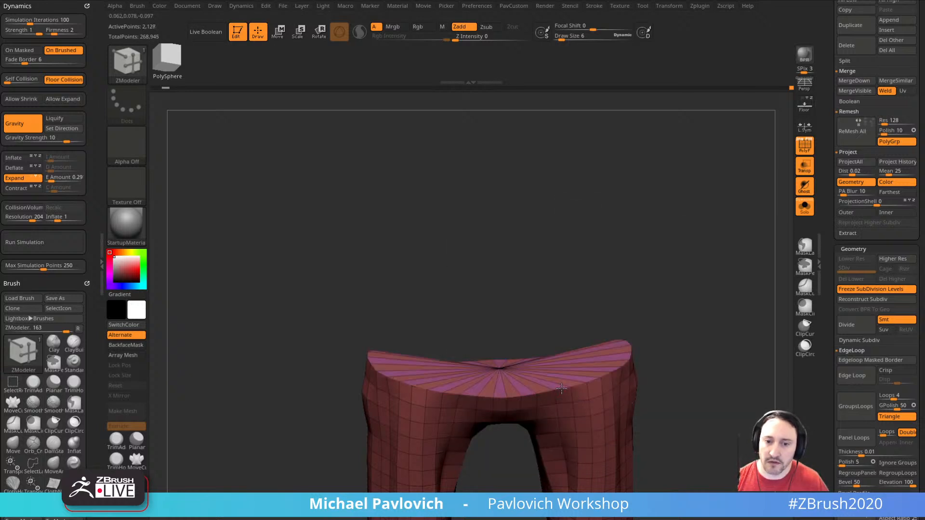
- Unfreeze the legs' subdivision levels to restore level 4 and turn off the wireframe
left_click_drag(676, 302, 681, 352)
mouse_move(646, 294)
left_mouse_down()
mouse_move(686, 276)
mouse_move(695, 248)
mouse_move(696, 273)
left_mouse_up()
left_click(859, 292)
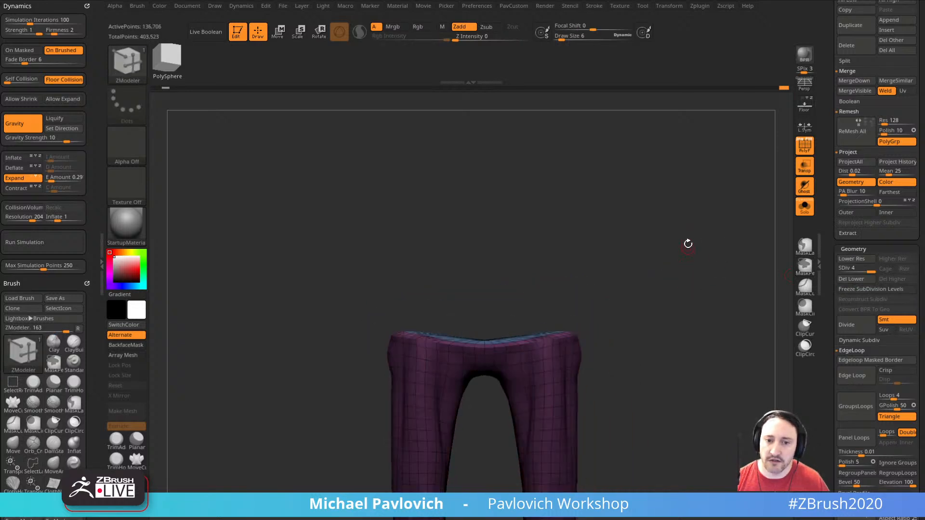
left_click(802, 155)
- Switch to the Standard brush at draw size 14 and smooth the new cap across the waist of the legs
left_click_drag(675, 227, 677, 337)
key("s")
key("1")
left_click_drag(534, 349, 527, 347)
mouse_move(704, 263)
left_mouse_down()
mouse_move(628, 255)
mouse_move(602, 303)
left_mouse_up()
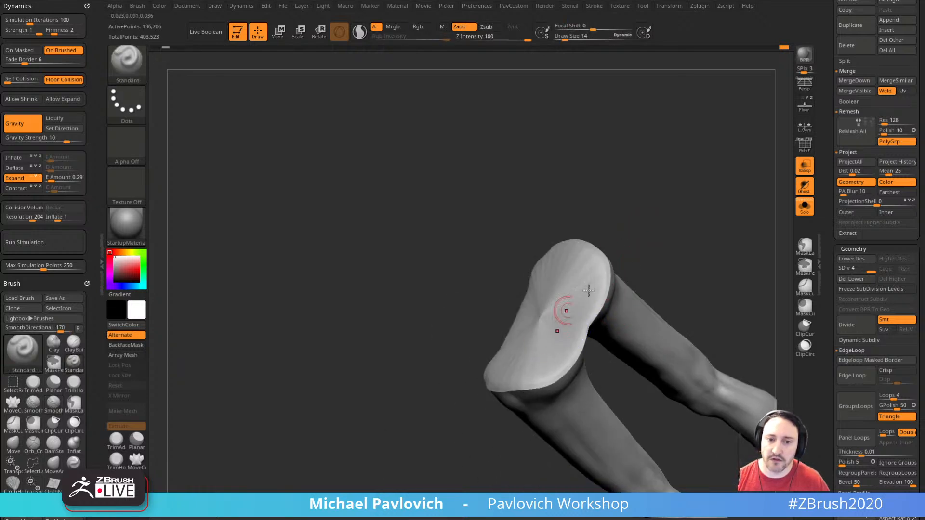
left_click_drag(630, 262, 709, 198)
left_click_drag(836, 212, 844, 311)
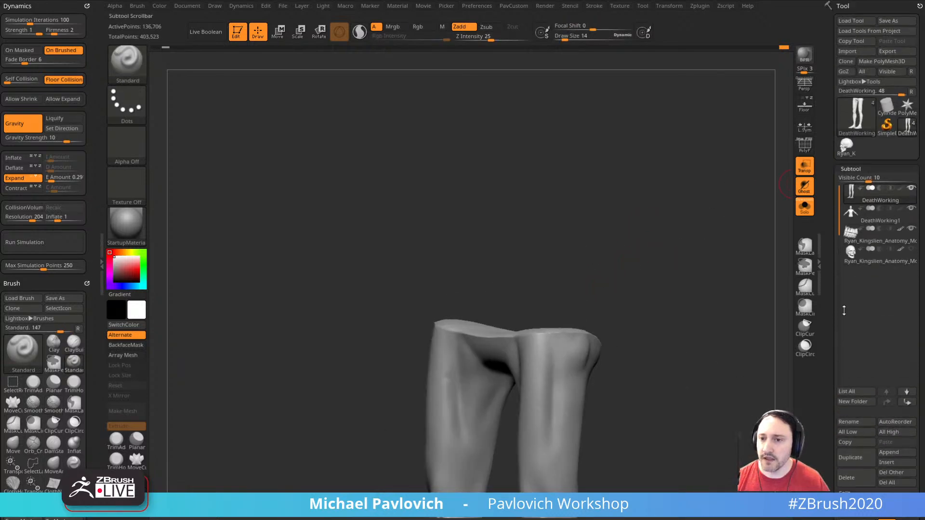
- Switch to the upper-body subtool and freeze its subdivision levels
left_click(870, 218)
left_click_drag(742, 275, 755, 291)
left_click_drag(827, 285, 825, 172)
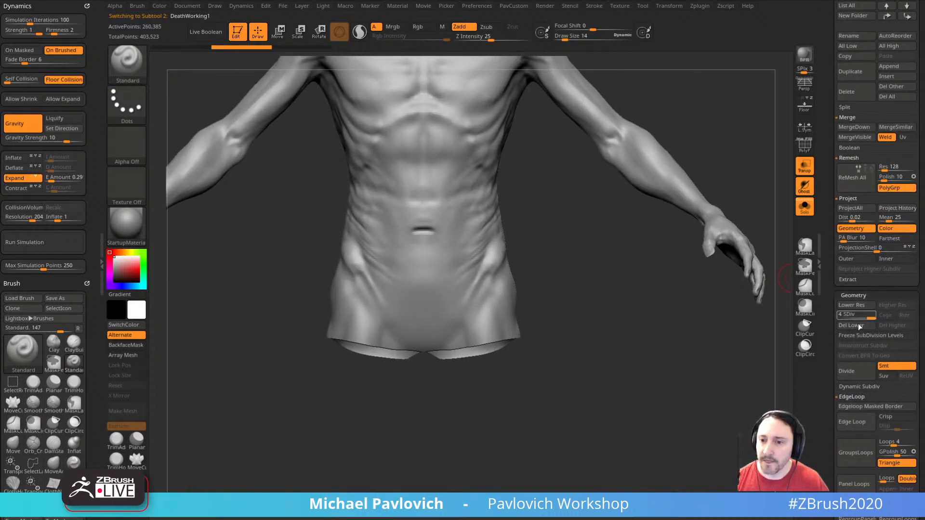
left_click(872, 336)
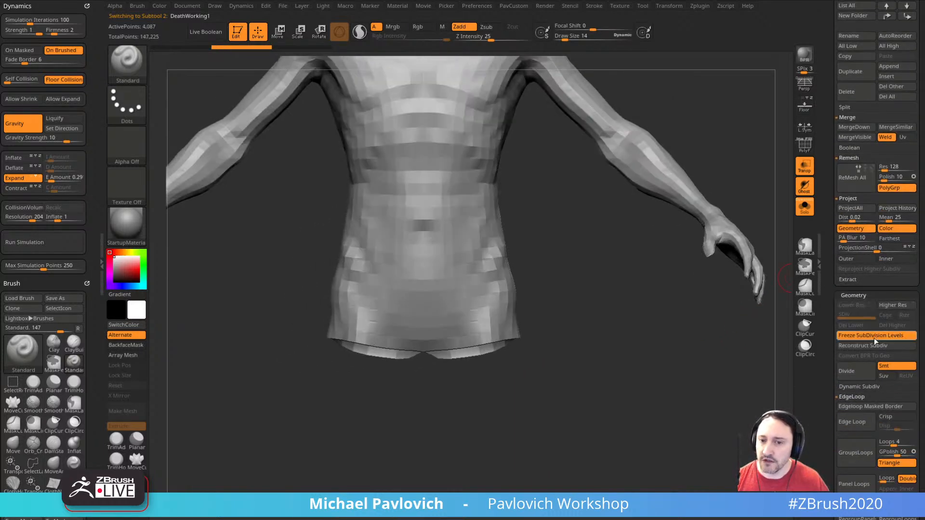
- Close the open waist hole of the upper body with the ZModeler brush
left_click_drag(676, 367, 601, 320)
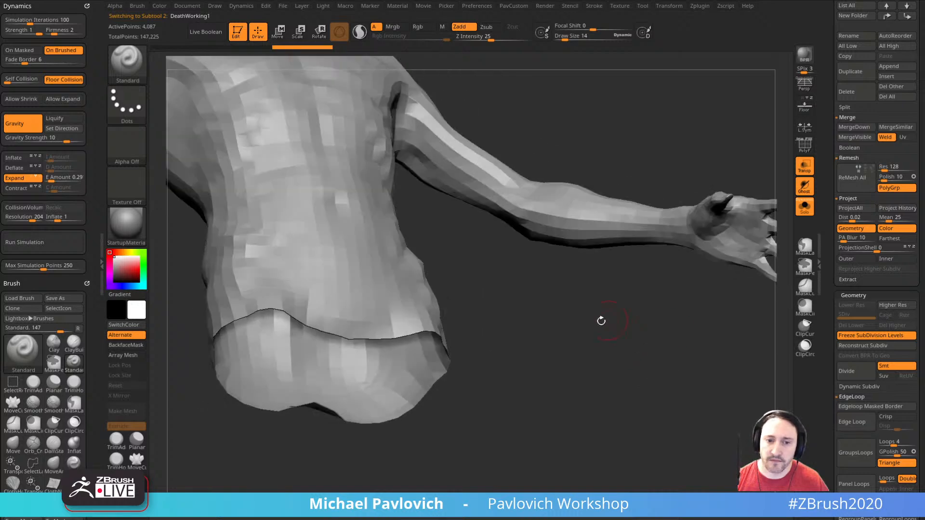
key("b")
key("z")
key("m")
right_click_drag(426, 413, 471, 391, "alt")
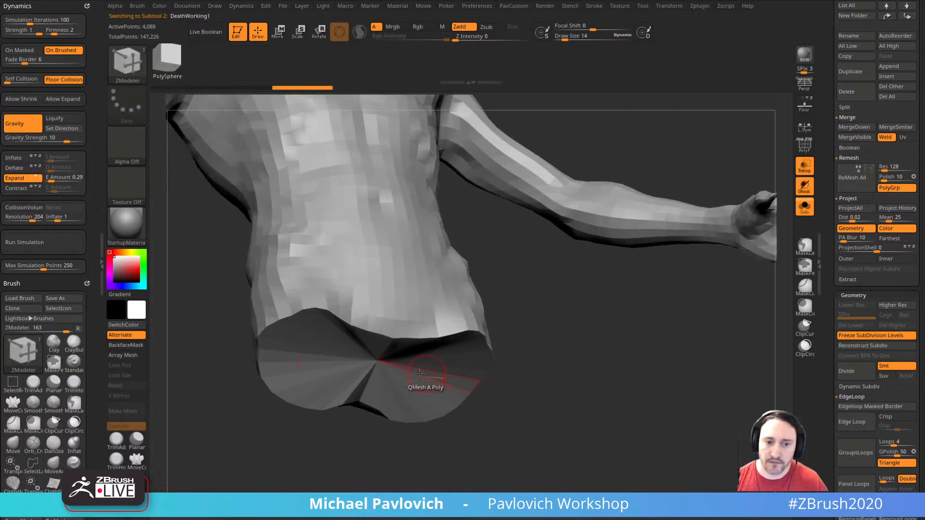
left_click(381, 360, "ctrl+shift")
left_click(591, 349, "ctrl+shift")
left_click_drag(595, 349, 623, 423)
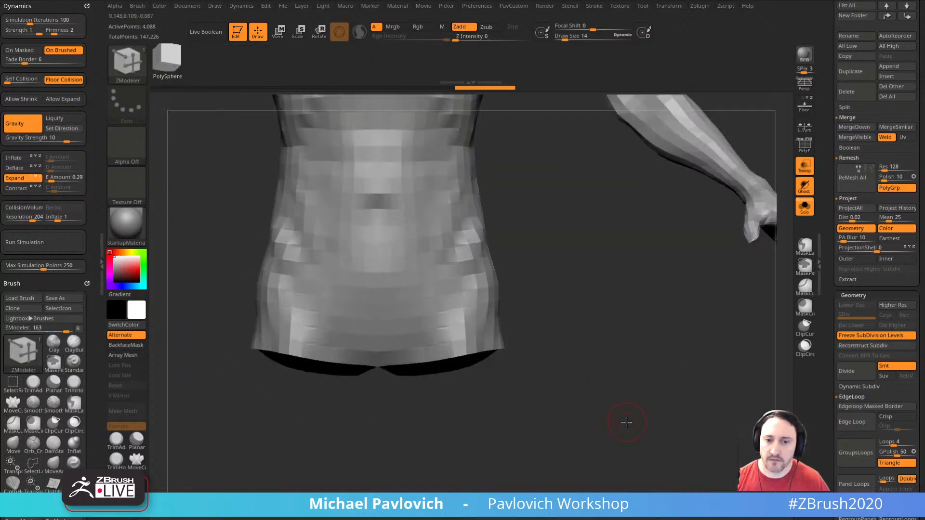
- Unfreeze the upper body's subdivision levels and smooth the new waist cap along its rim
left_click(859, 337)
left_click_drag(535, 368, 582, 334)
key("shift")
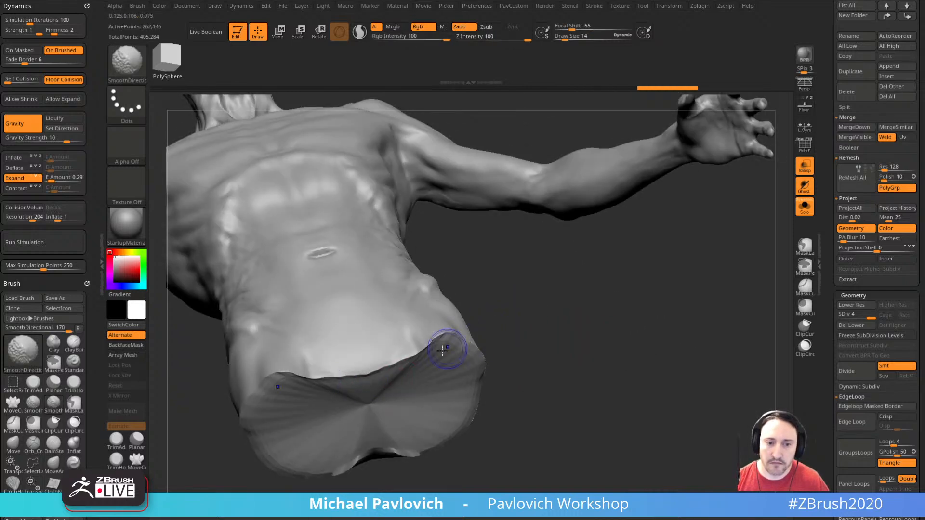
left_click_drag(564, 366, 506, 377)
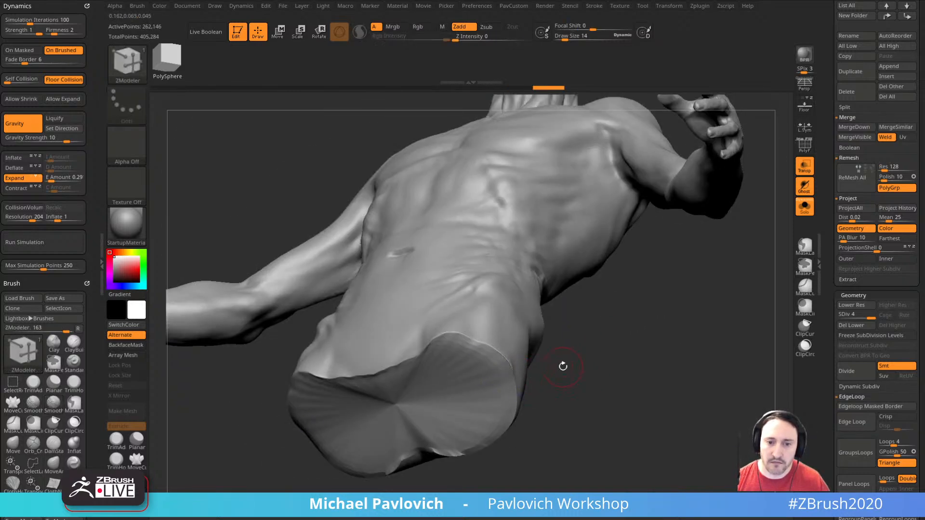
left_click_drag(562, 365, 593, 333)
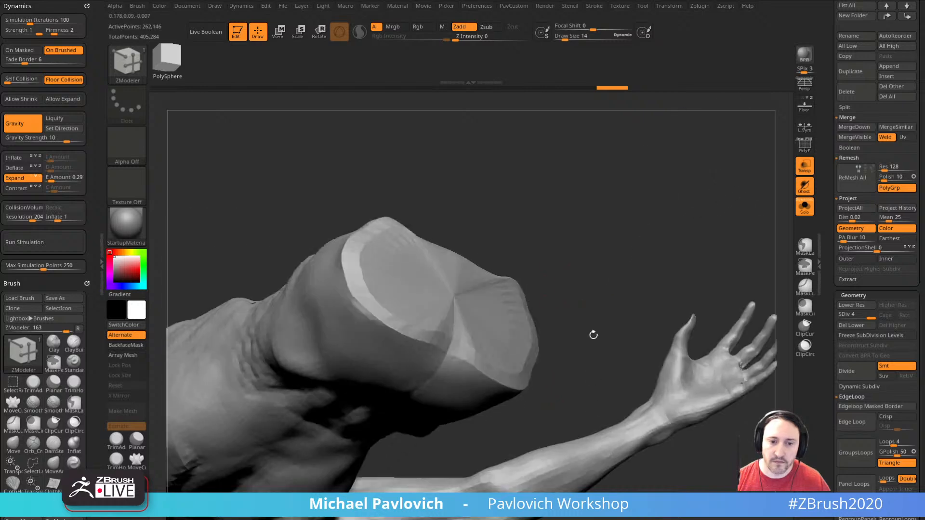
key("shift")
left_click_drag(534, 252, 441, 376)
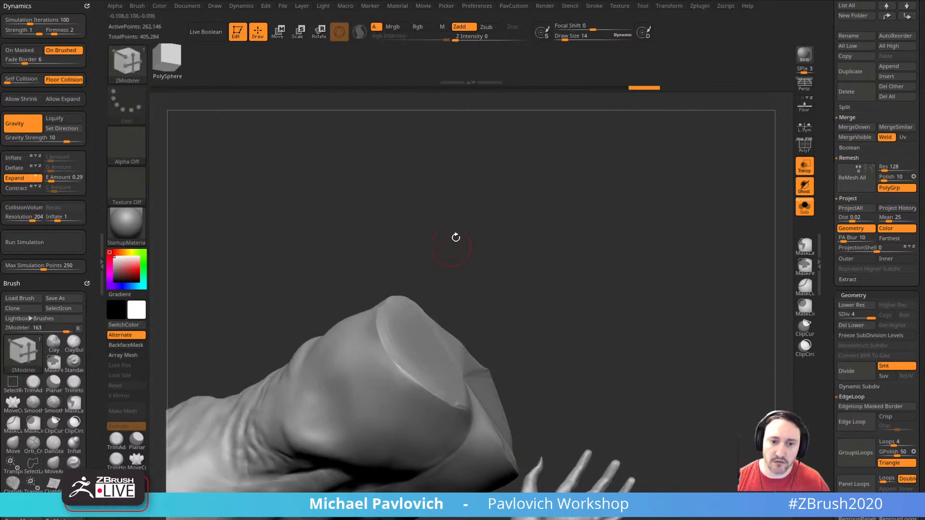
left_click_drag(454, 238, 419, 393)
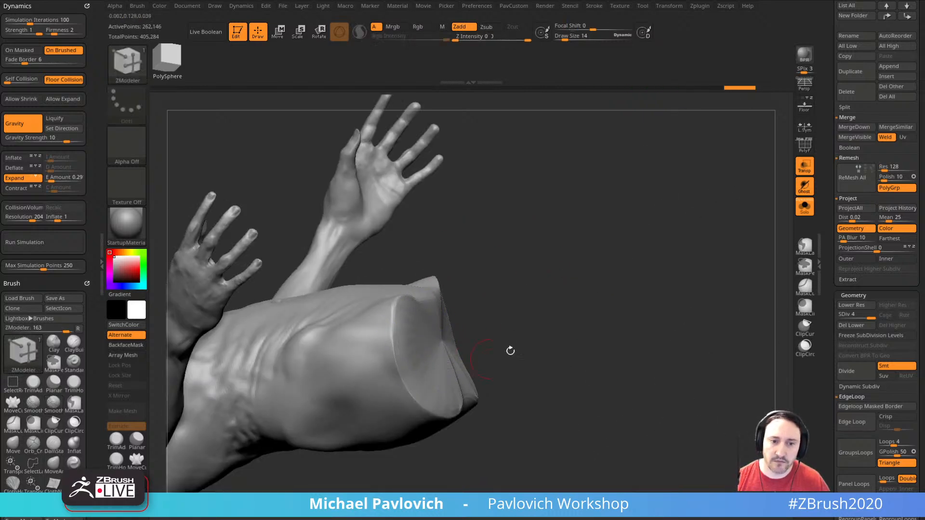
- Switch to the Standard brush, show all subtools together again and turn off transparency
mouse_move(510, 351)
left_mouse_down()
mouse_move(615, 374)
mouse_move(665, 343)
mouse_move(661, 300)
mouse_move(685, 263)
mouse_move(665, 265)
mouse_move(745, 225)
left_mouse_up()
key("s")
key("b")
key("s")
key("t")
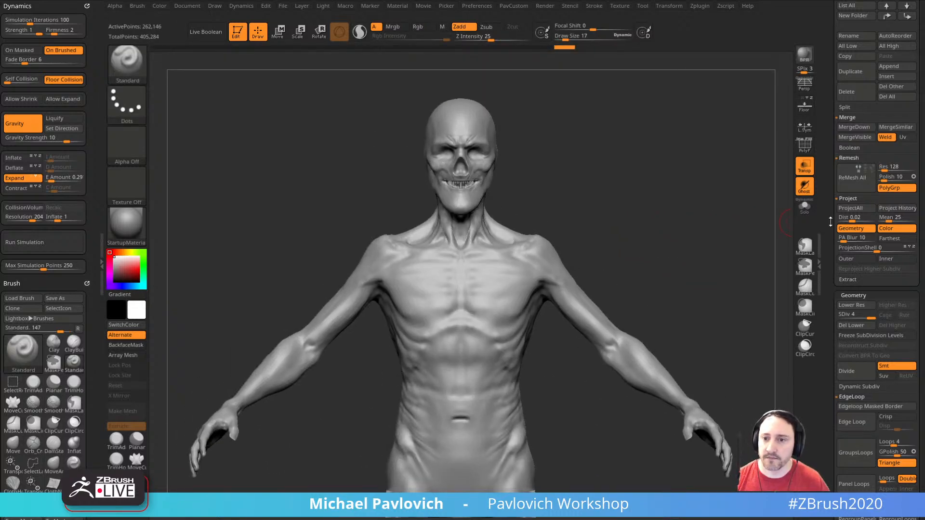
left_click(830, 221)
left_click(804, 167)
left_click_drag(686, 248, 702, 153, "alt")
mouse_move(732, 221)
left_mouse_down()
mouse_move(697, 226)
mouse_move(725, 213)
mouse_move(770, 238)
mouse_move(721, 256)
left_mouse_up()
key("s")
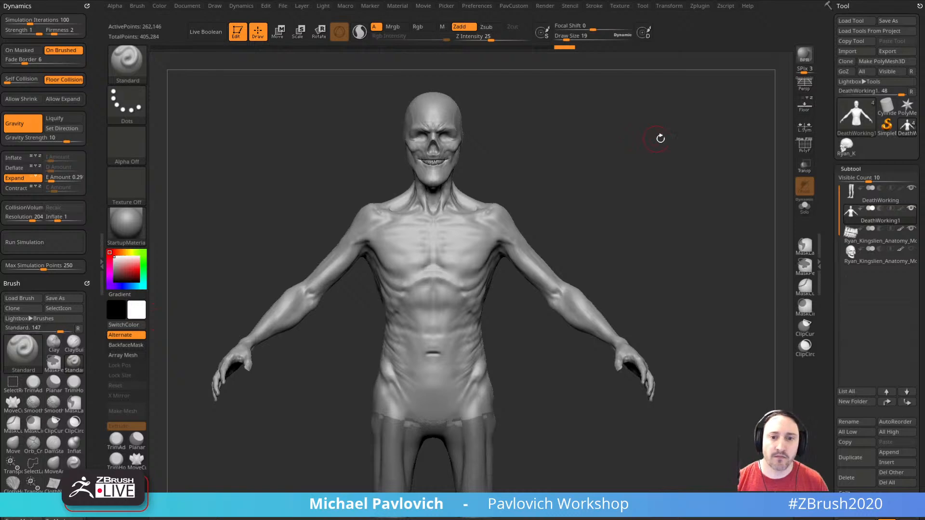
- Carve creases into the front armpit fold beside the chest with the Standard brush at draw size 3
mouse_move(661, 138)
right_mouse_down("ctrl")
mouse_move(717, 173)
mouse_move(617, 291)
mouse_move(545, 306)
right_mouse_up("ctrl")
key("s")
left_click_drag(544, 306, 543, 306)
mouse_move(663, 217)
right_mouse_down("alt")
mouse_move(646, 236)
mouse_move(655, 233)
right_mouse_up("alt")
left_click_drag(580, 276, 565, 276, "alt")
left_click_drag(565, 275, 572, 276, "alt")
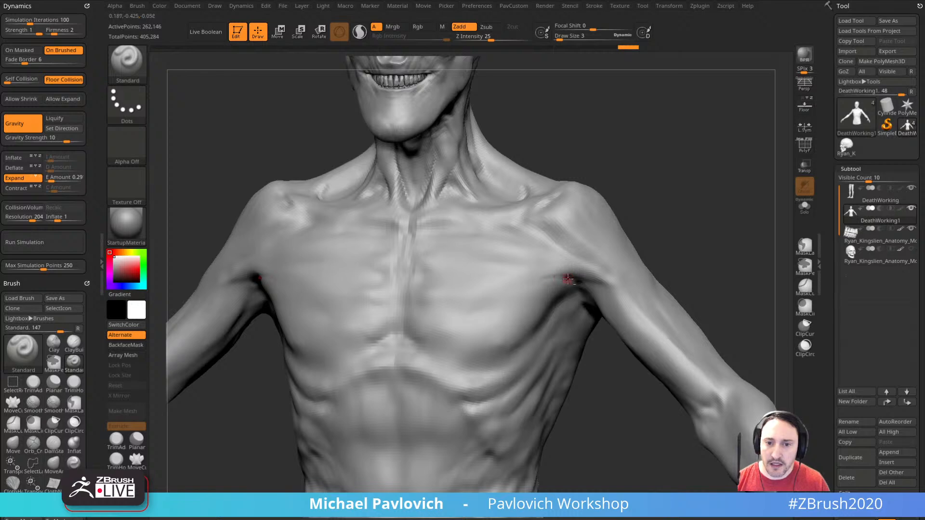
- Carve further into the opposite armpit where the chest meets the upper arm, raising the Standard brush to draw size 5
right_click_drag(568, 280, 494, 227)
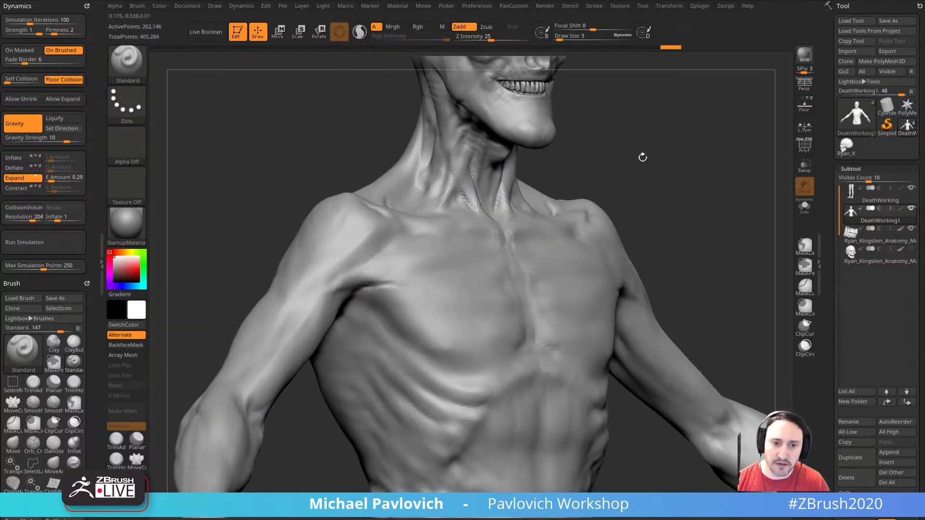
right_click_drag(642, 157, 382, 296)
left_click_drag(378, 300, 375, 298, "alt")
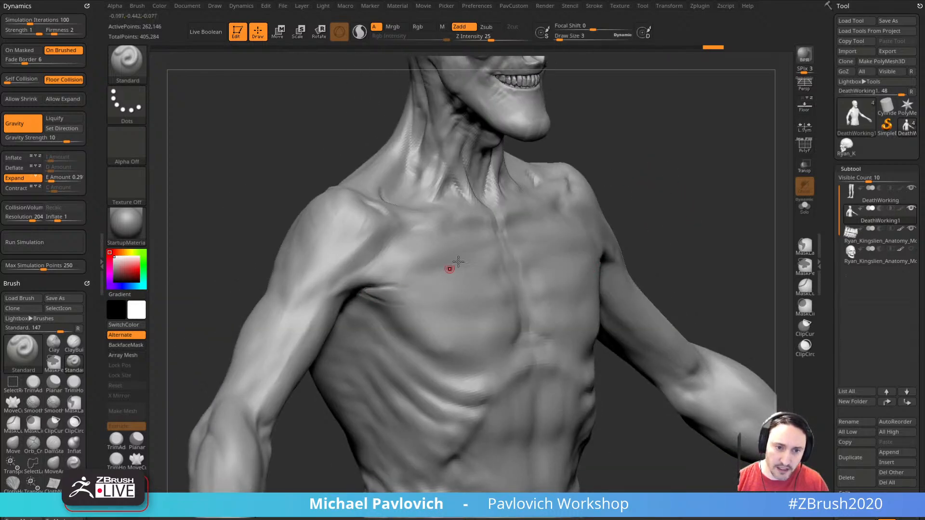
right_click_drag(694, 171, 636, 192)
left_click_drag(430, 296, 428, 299, "alt")
right_click_drag(388, 405, 383, 323)
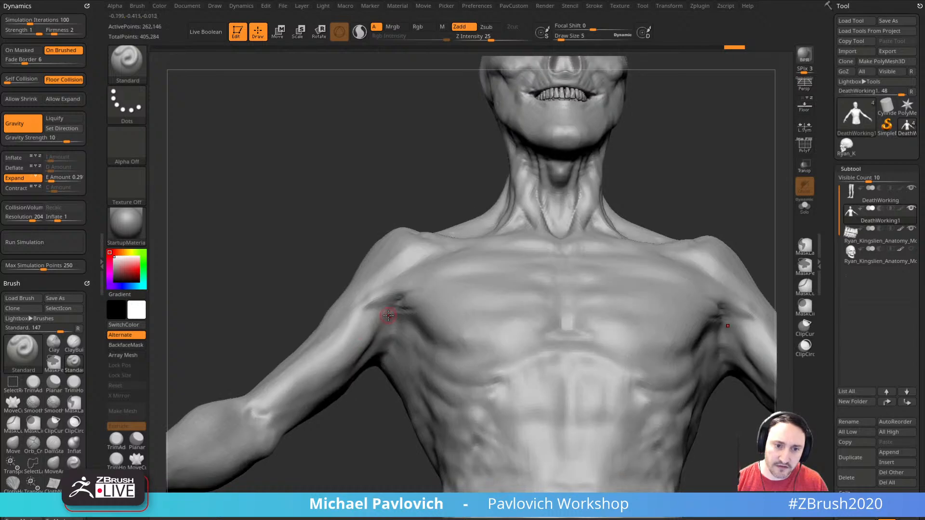
left_click_drag(397, 304, 381, 340, "alt")
- Refine the inner armpit and cut sharper creases there with the DamStandard brush at draw size 7
left_click_drag(367, 402, 378, 391)
key("b")
key("c")
key("l")
mouse_move(369, 393)
right_mouse_down()
mouse_move(353, 250)
mouse_move(334, 270)
mouse_move(354, 244)
right_mouse_up()
mouse_move(678, 204)
right_mouse_down()
mouse_move(702, 201)
mouse_move(335, 428)
mouse_move(378, 378)
mouse_move(380, 356)
mouse_move(420, 421)
mouse_move(440, 289)
right_mouse_up()
key("b")
key("d")
key("s")
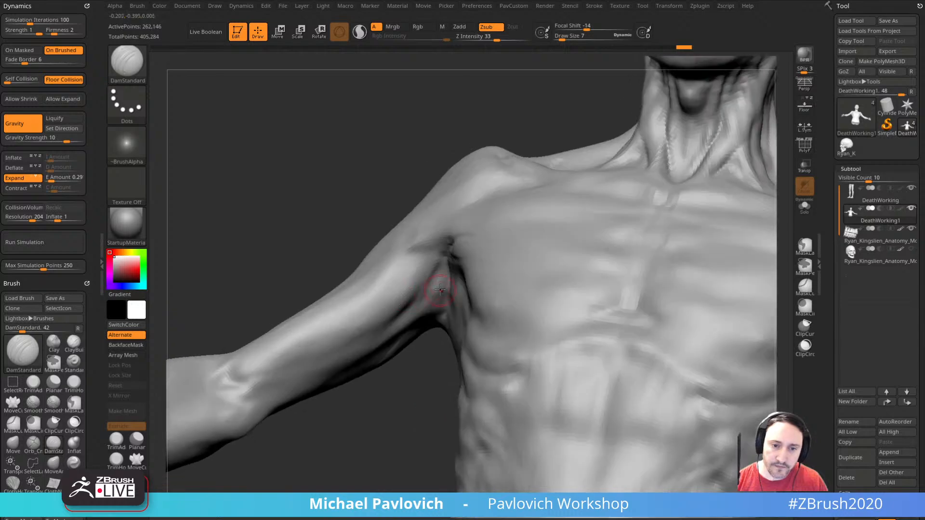
right_click_drag(410, 331, 441, 275)
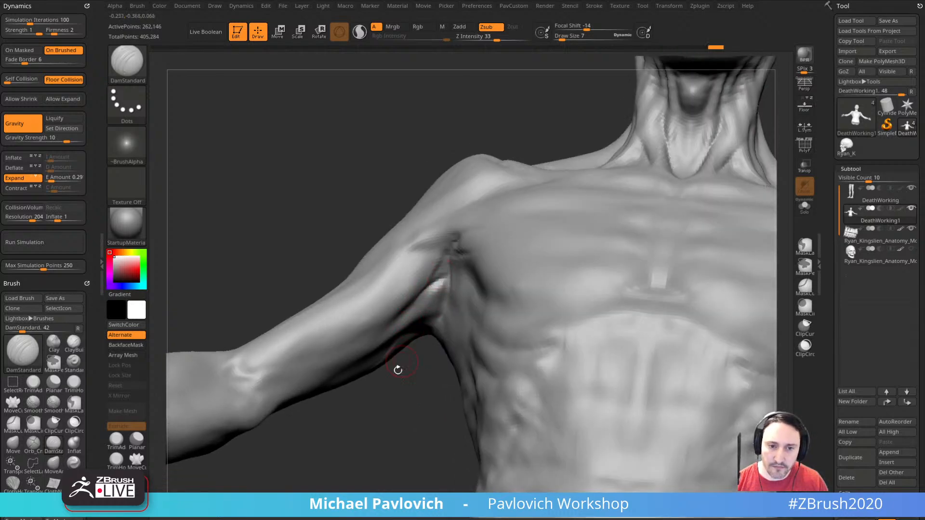
right_click_drag(398, 370, 429, 305)
- Cut a deep crease across the front of the armpit with the DamStandard brush at draw size 11
key("]")
left_click_drag(461, 268, 414, 306)
mouse_move(419, 306)
right_mouse_down()
mouse_move(407, 329)
mouse_move(438, 393)
mouse_move(429, 256)
right_mouse_up()
key("[")
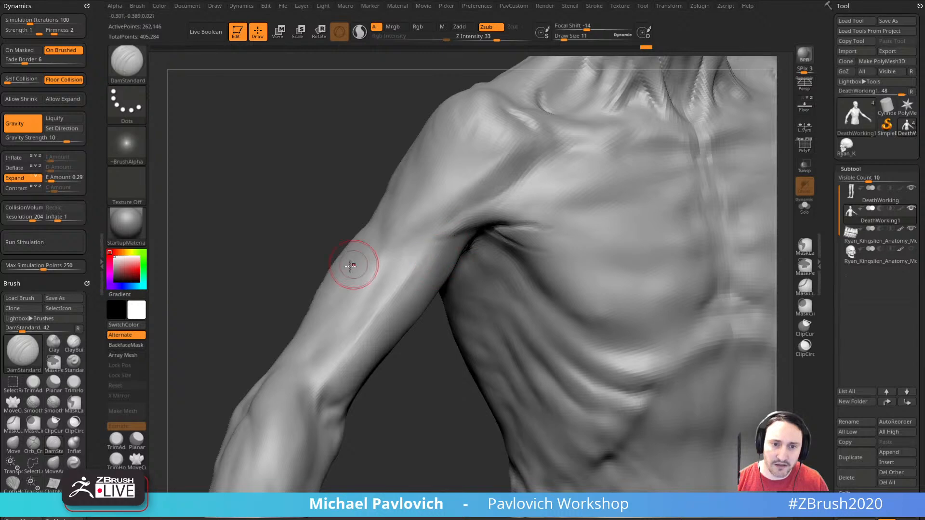
right_click_drag(351, 266, 325, 291)
left_click_drag(453, 287, 429, 293)
left_click_drag(306, 300, 262, 304)
key("[")
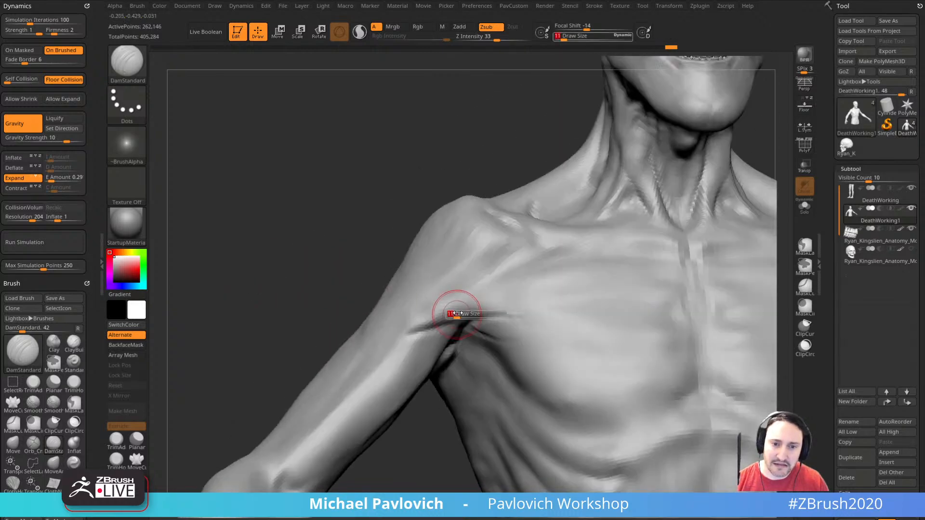
mouse_move(454, 312)
left_mouse_down()
mouse_move(417, 328)
mouse_move(514, 315)
mouse_move(496, 300)
left_mouse_up()
- Build up the skin folds between armpit and chest with the Standard brush at draw size 5
key("b")
key("s")
key("t")
key("[")
right_click_drag(464, 284, 413, 306)
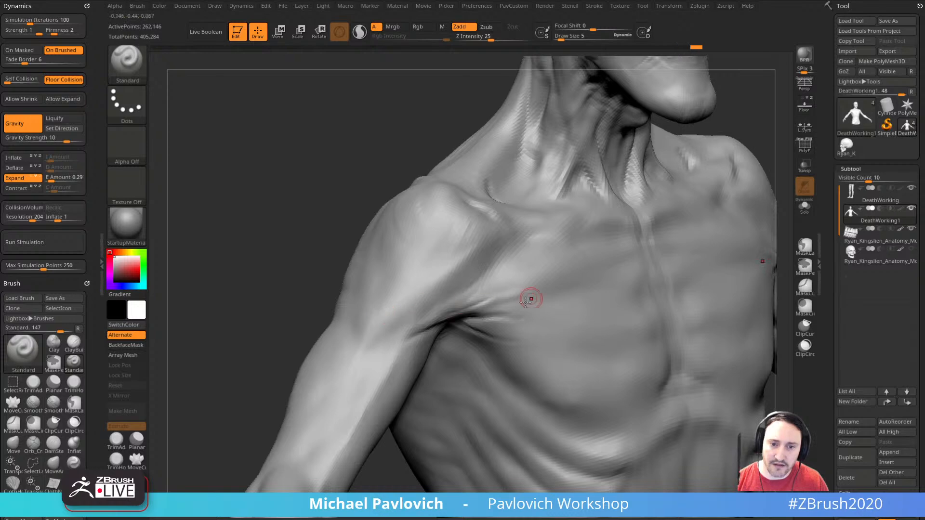
mouse_move(514, 301)
left_mouse_down()
mouse_move(471, 310)
mouse_move(519, 315)
left_mouse_up()
mouse_move(508, 337)
right_mouse_down()
mouse_move(380, 458)
mouse_move(393, 405)
right_mouse_up()
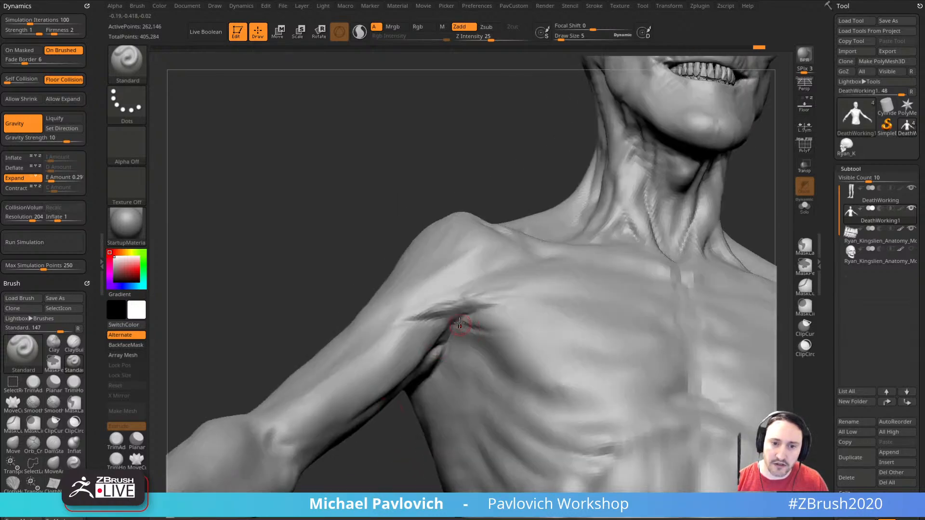
left_click_drag(459, 324, 503, 322)
right_click_drag(395, 226, 470, 270)
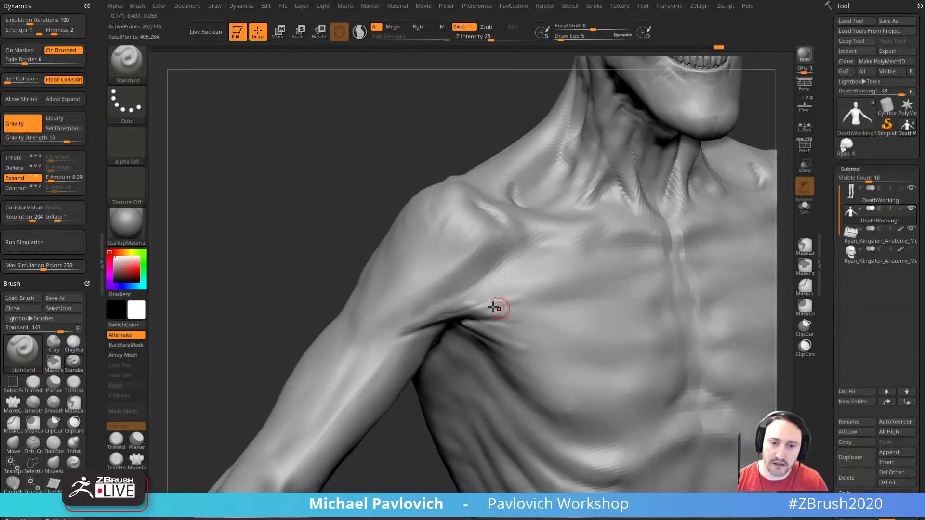
- Smooth the armpit folds and the surface around the shoulder to the shoulder blade
left_click_drag(498, 306, 470, 303, "shift")
right_click_drag(411, 334, 617, 313)
mouse_move(400, 275)
right_mouse_down()
mouse_move(673, 259)
mouse_move(646, 270)
right_mouse_up()
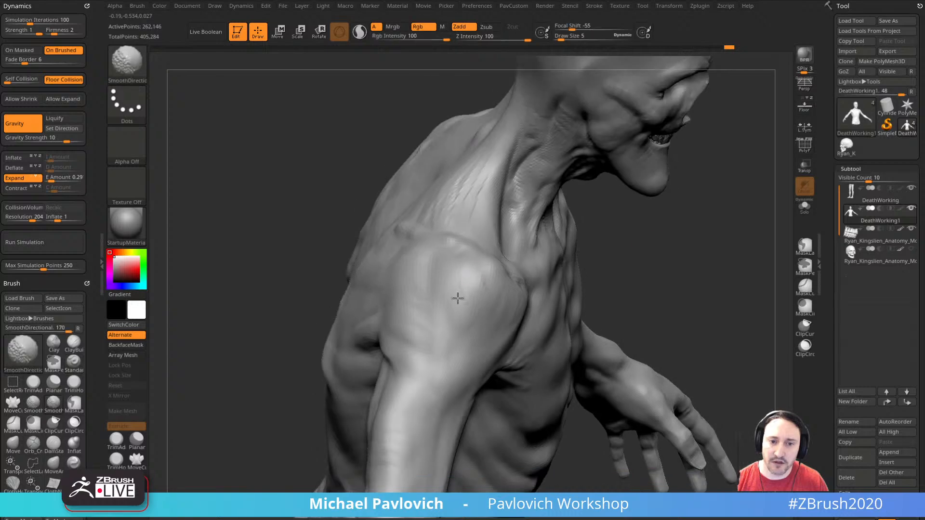
right_click_drag(490, 282, 649, 276)
right_click_drag(453, 272, 621, 254)
mouse_move(490, 247)
right_mouse_down()
mouse_move(683, 230)
mouse_move(648, 225)
right_mouse_up()
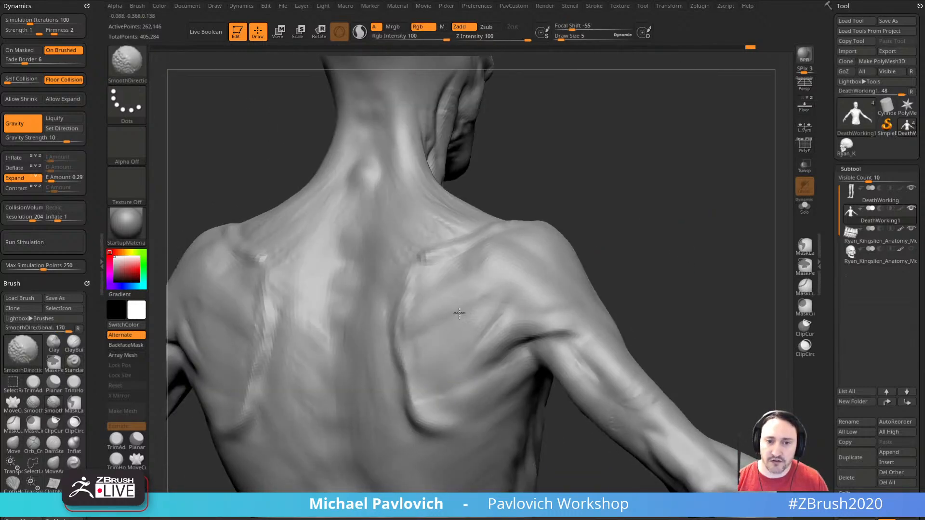
mouse_move(459, 313)
right_mouse_down()
mouse_move(673, 256)
mouse_move(533, 299)
mouse_move(623, 271)
mouse_move(611, 283)
mouse_move(622, 283)
right_mouse_up()
key("shift")
- Build up the back of the elbow with the Clay brush at draw size 6
key("s")
right_click_drag(513, 301, 543, 283)
mouse_move(546, 328)
left_mouse_down()
mouse_move(566, 301)
mouse_move(572, 325)
left_mouse_up()
mouse_move(661, 255)
right_mouse_down("shift")
mouse_move(674, 250)
mouse_move(626, 227)
right_mouse_up("shift")
mouse_move(587, 310)
right_mouse_down()
mouse_move(637, 252)
mouse_move(567, 326)
right_mouse_up()
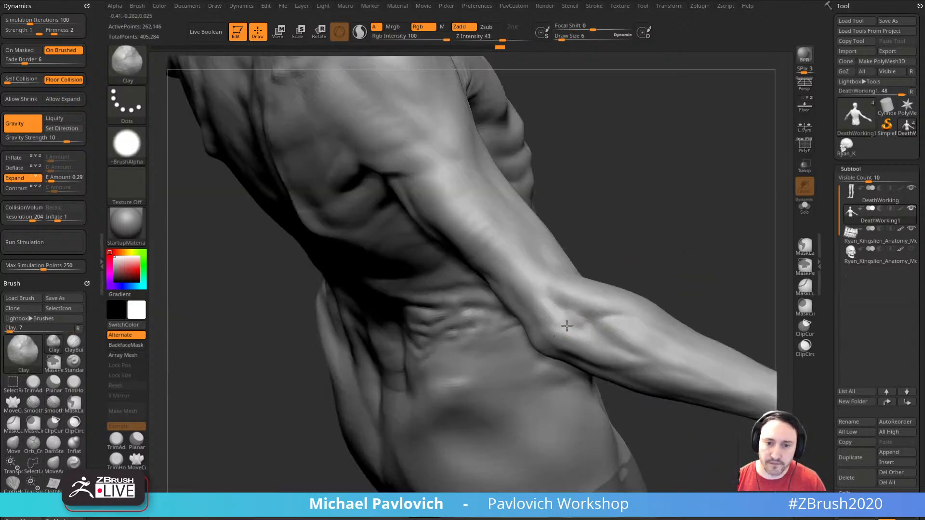
mouse_move(619, 258)
right_mouse_down()
mouse_move(723, 215)
mouse_move(599, 334)
right_mouse_up()
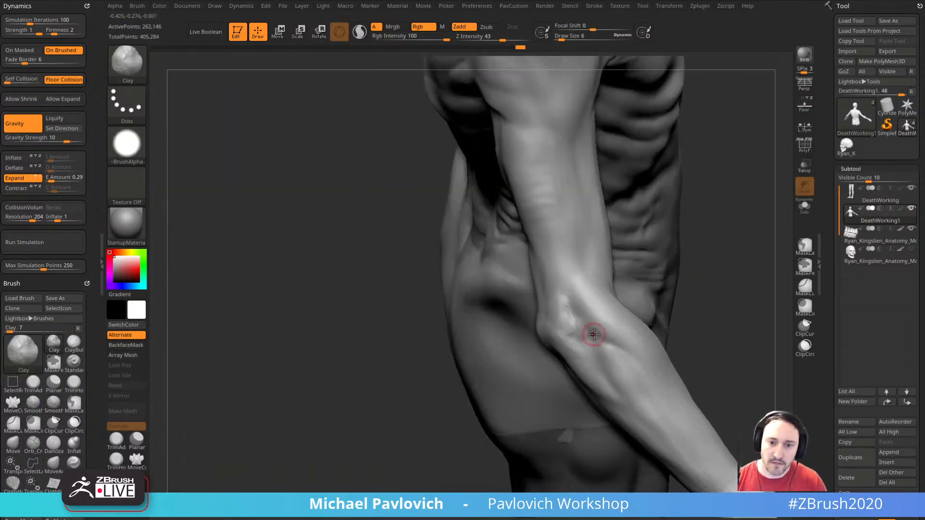
- Cut creases from the elbow into the outer forearm with the DamStandard brush, reducing it to draw size 9
key("b")
key("d")
key("s")
mouse_move(585, 320)
left_mouse_down()
mouse_move(574, 310)
mouse_move(597, 339)
left_mouse_up()
key("[")
right_click_drag(739, 341, 609, 340)
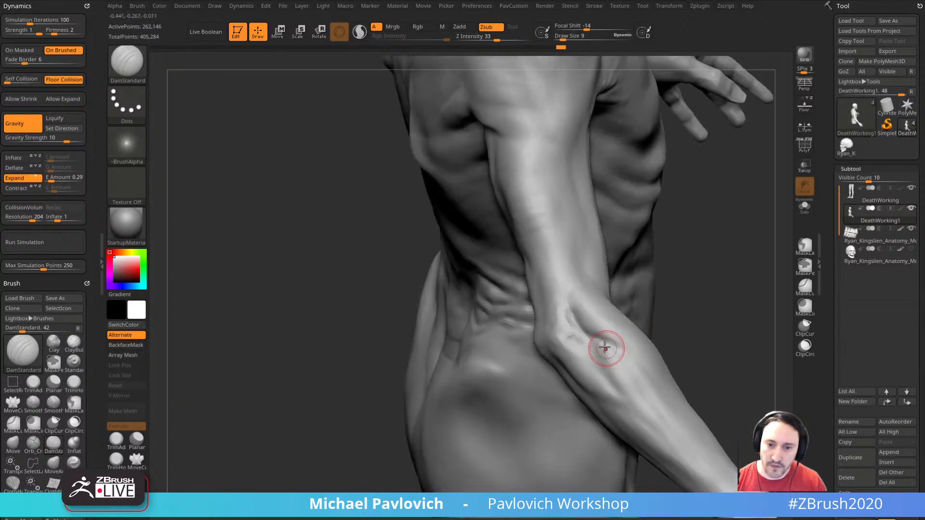
left_click_drag(590, 339, 618, 388)
right_click_drag(617, 388, 597, 297)
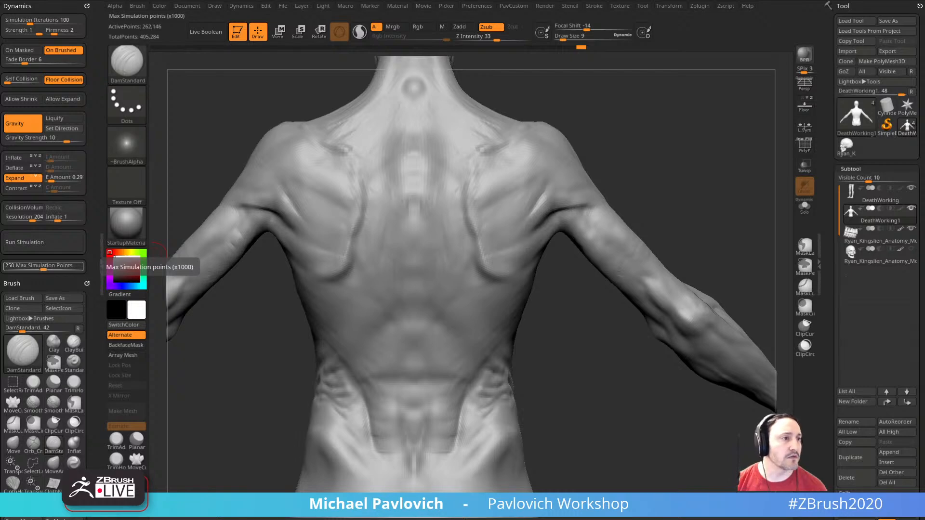
- Smooth the muscle forms down the spine, lower back and back of the hips
mouse_move(698, 200)
left_mouse_down()
mouse_move(713, 196)
mouse_move(708, 170)
mouse_move(653, 213)
mouse_move(491, 271)
mouse_move(450, 274)
mouse_move(437, 292)
left_mouse_up()
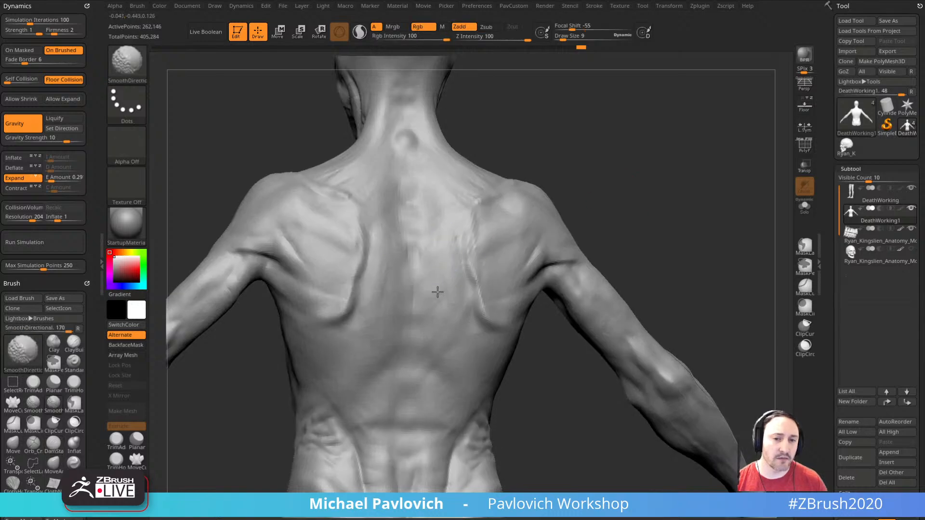
left_click_drag(432, 259, 431, 323, "shift")
left_click_drag(669, 230, 685, 195)
left_click_drag(436, 308, 449, 314, "shift")
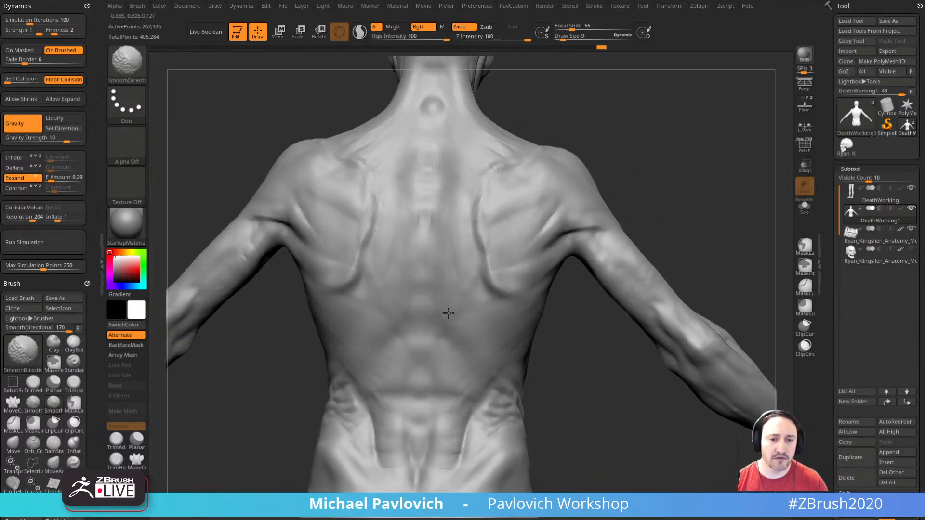
mouse_move(582, 346)
left_mouse_down("alt")
mouse_move(570, 316)
mouse_move(580, 316)
left_mouse_up("alt")
left_click_drag(460, 369, 475, 366, "shift")
left_click_drag(574, 350, 555, 313, "alt")
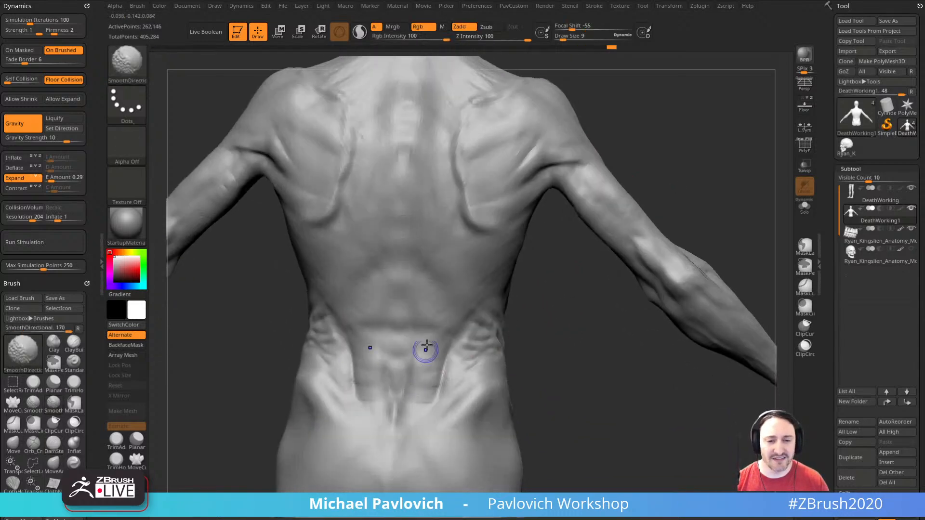
left_click_drag(462, 374, 491, 366, "shift")
left_click_drag(564, 359, 523, 386)
left_click_drag(485, 413, 648, 227, "shift")
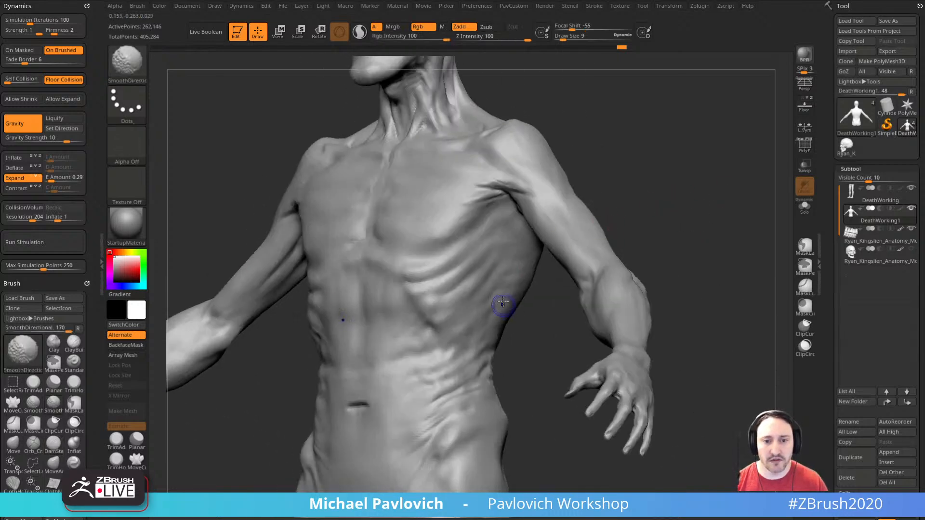
- Smooth the side of the ribcage and sculpt skin folds below the ribs with the Standard brush, raising it to draw size 4
left_click_drag(502, 304, 463, 301, "shift")
mouse_move(556, 299)
left_mouse_down()
mouse_move(584, 305)
mouse_move(554, 285)
left_mouse_up()
key("s")
key("b")
key("s")
key("t")
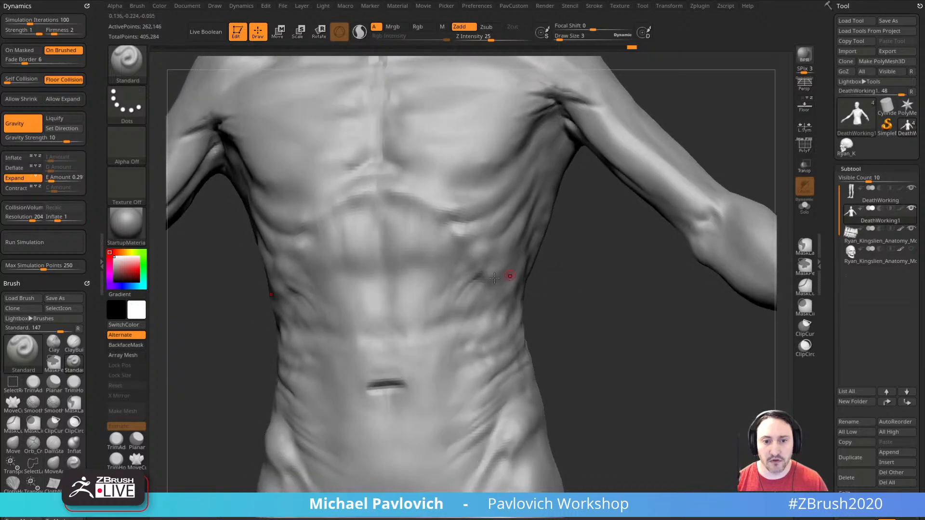
key("s")
left_click_drag(475, 272, 456, 300)
key("s")
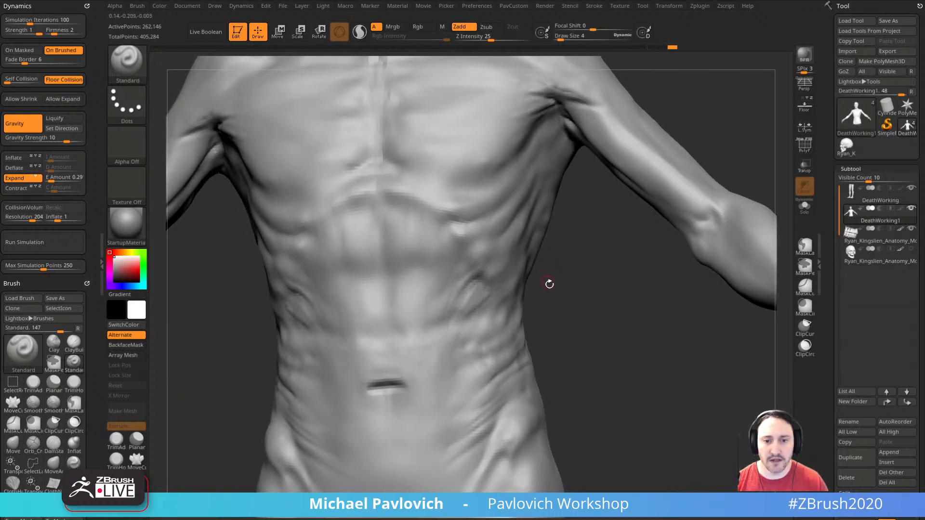
- Cut creases along the sternum and between the inner rib attachments with the DamStandard brush, reducing it to draw size 12
left_click_drag(550, 284, 480, 299)
mouse_move(576, 217)
left_mouse_down()
mouse_move(599, 178)
mouse_move(706, 221)
mouse_move(682, 221)
mouse_move(700, 201)
mouse_move(727, 205)
left_mouse_up()
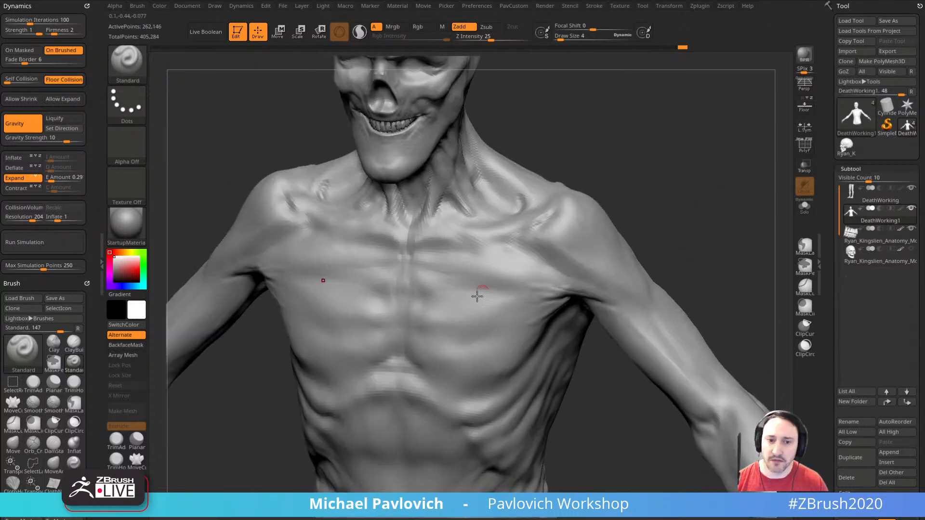
key("s")
left_click_drag(477, 309, 483, 308)
left_click_drag(646, 213, 668, 212, "shift")
key("b")
key("d")
key("s")
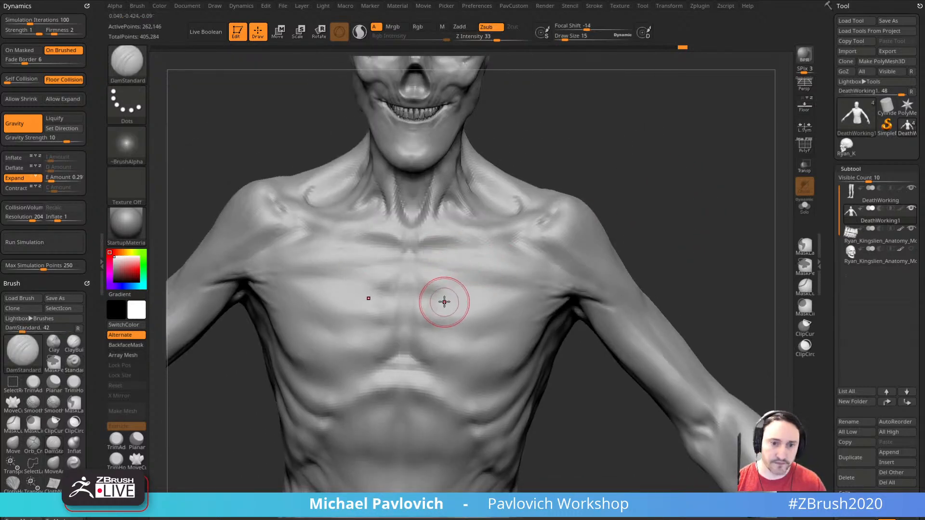
left_click_drag(417, 325, 442, 332)
left_click_drag(415, 293, 428, 296)
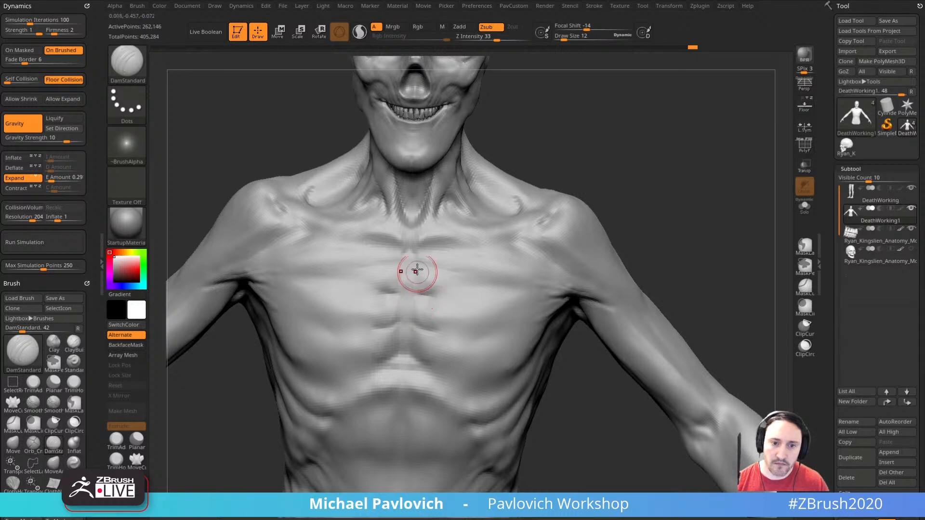
left_click_drag(411, 331, 411, 294)
- Deepen the skin creases running from the front of the armpit into the chest with the DamStandard brush
mouse_move(651, 207)
left_mouse_down("alt")
mouse_move(635, 209)
mouse_move(665, 211)
mouse_move(631, 206)
left_mouse_up("alt")
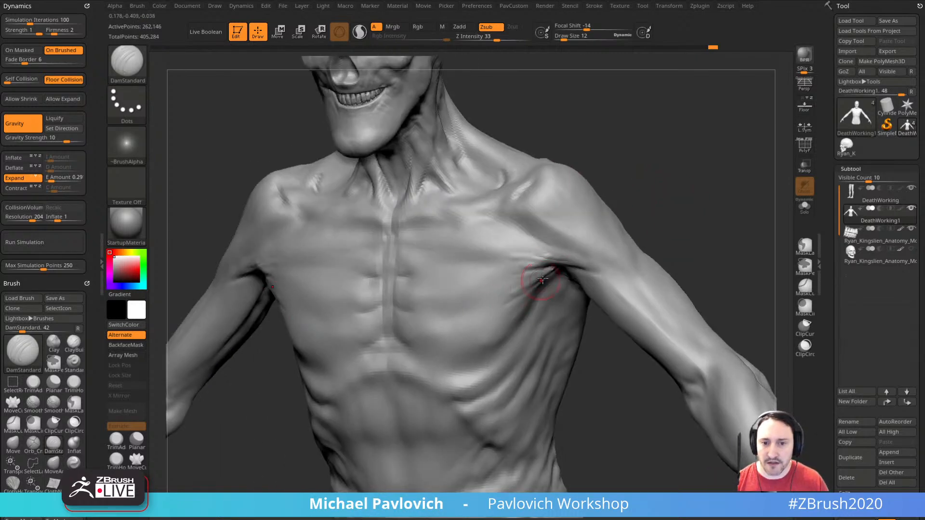
mouse_move(607, 212)
left_mouse_down()
mouse_move(702, 186)
mouse_move(572, 250)
left_mouse_up()
key("s")
left_click_drag(556, 281, 552, 281)
mouse_move(635, 249)
left_mouse_down()
mouse_move(652, 225)
mouse_move(644, 223)
left_mouse_up()
mouse_move(614, 291)
left_mouse_down("alt")
mouse_move(671, 267)
mouse_move(570, 143)
mouse_move(702, 128)
mouse_move(414, 318)
left_mouse_up("alt")
- Sculpt a raised vein from the front of the shoulder into the upper arm with the Standard brush, ending at draw size 3
key("s")
key("b")
key("s")
key("t")
key("bracketleft")
right_click_drag(492, 185, 482, 236, "alt")
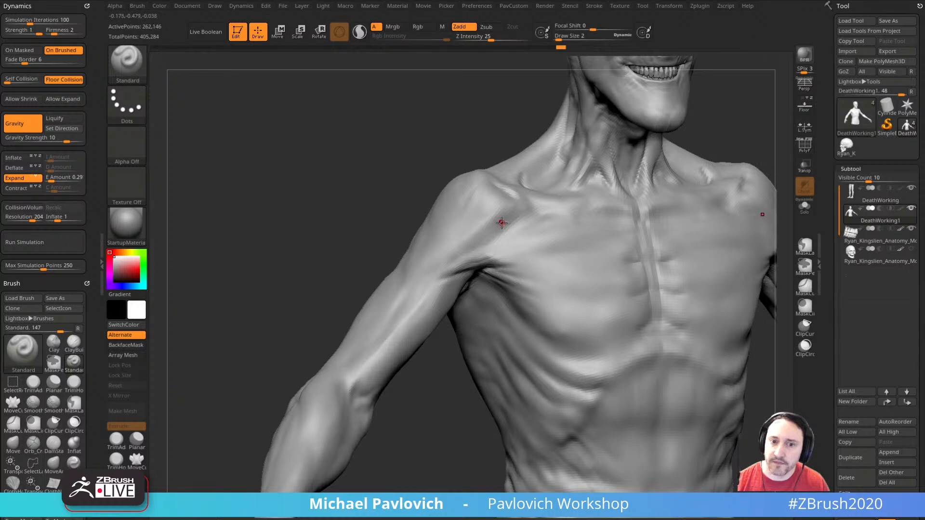
key("s")
left_click_drag(501, 224, 504, 224)
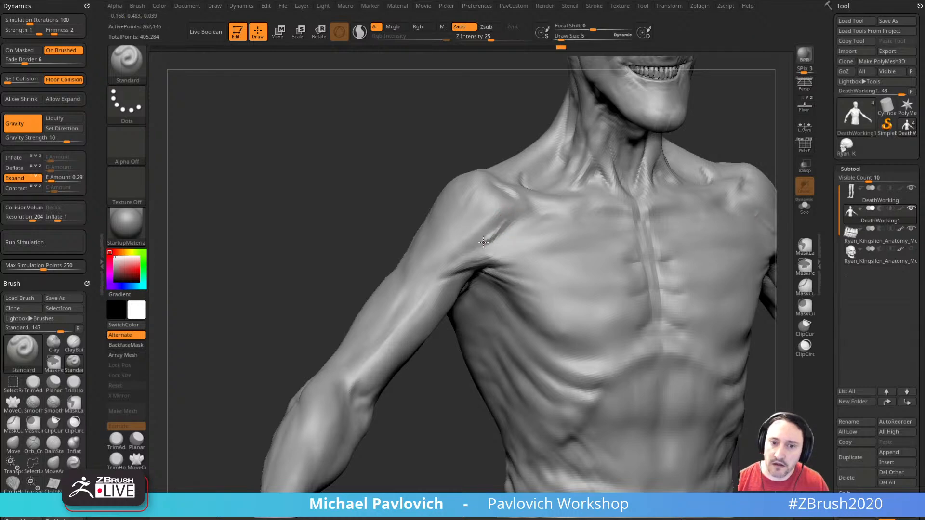
mouse_move(412, 275)
right_mouse_down()
mouse_move(378, 219)
mouse_move(477, 245)
right_mouse_up()
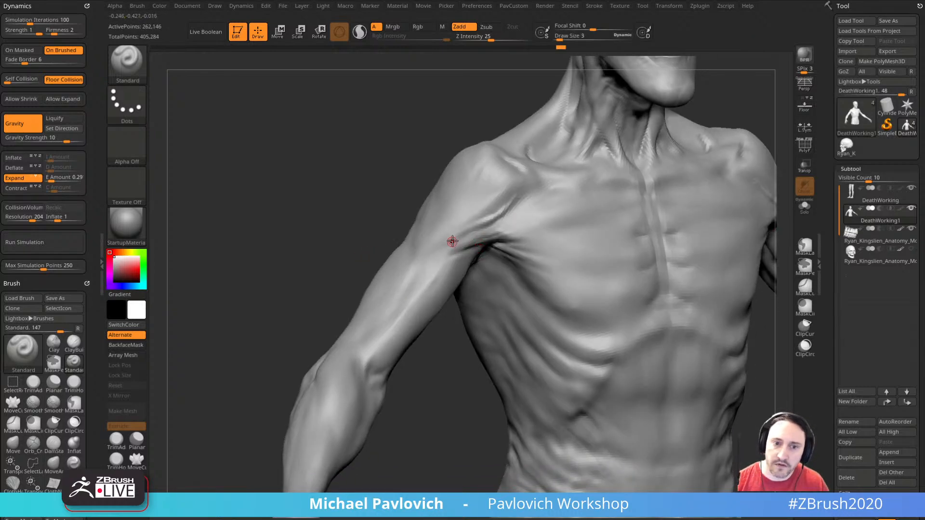
right_click_drag(316, 284, 439, 264)
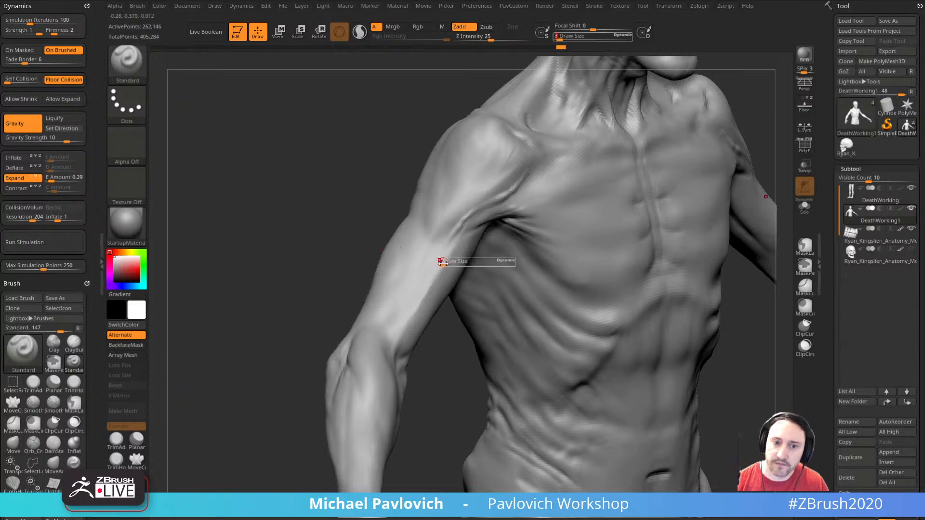
- Extend the raised vein along the biceps to the inner elbow with the Standard brush at draw size 3
right_click_drag(441, 336, 451, 242)
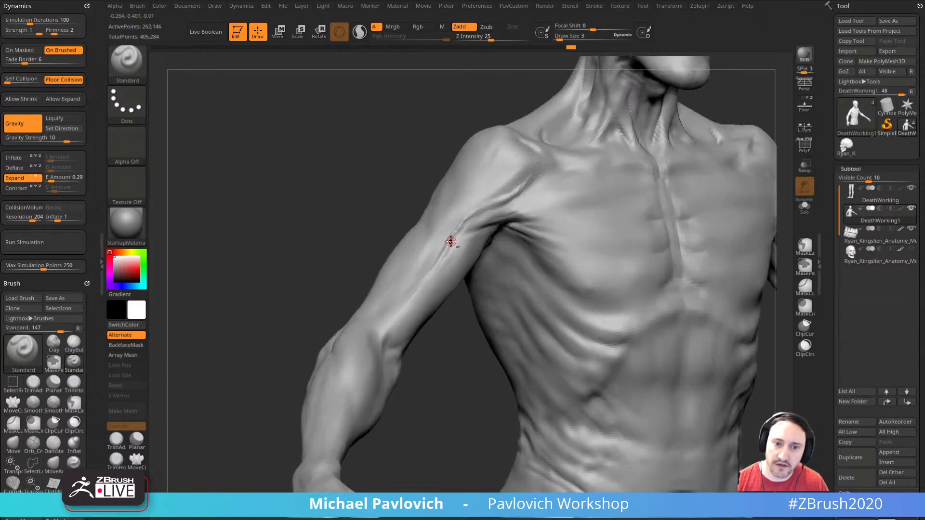
mouse_move(414, 315)
right_mouse_down()
mouse_move(479, 335)
mouse_move(471, 357)
mouse_move(439, 304)
mouse_move(455, 335)
mouse_move(424, 306)
right_mouse_up()
left_click_drag(415, 320, 415, 334)
mouse_move(442, 337)
right_mouse_down()
mouse_move(483, 322)
mouse_move(456, 316)
mouse_move(496, 310)
mouse_move(490, 330)
mouse_move(468, 295)
mouse_move(501, 320)
mouse_move(442, 281)
mouse_move(498, 331)
mouse_move(496, 303)
right_mouse_up()
- Sculpt branching veins across the inner elbow and upper forearm with the Standard brush at draw size 4
key("s")
left_click(433, 322)
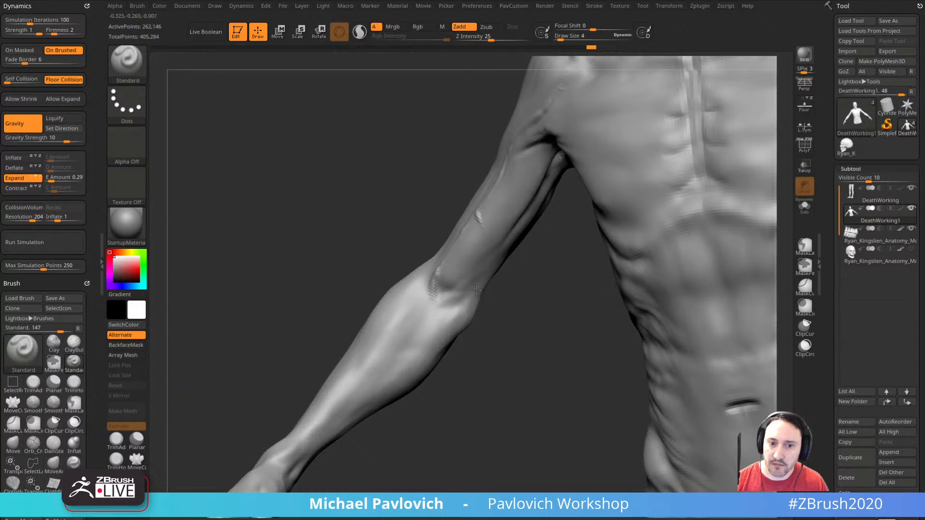
mouse_move(418, 329)
right_mouse_down()
mouse_move(516, 324)
mouse_move(480, 285)
right_mouse_up()
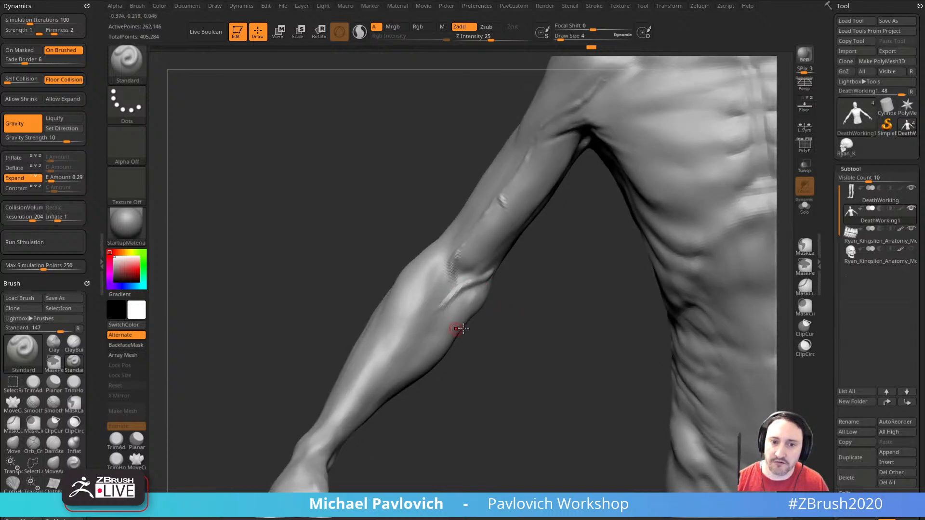
mouse_move(456, 329)
left_mouse_down()
mouse_move(497, 285)
mouse_move(433, 336)
left_mouse_up()
mouse_move(523, 326)
left_mouse_down()
mouse_move(543, 312)
mouse_move(463, 300)
left_mouse_up()
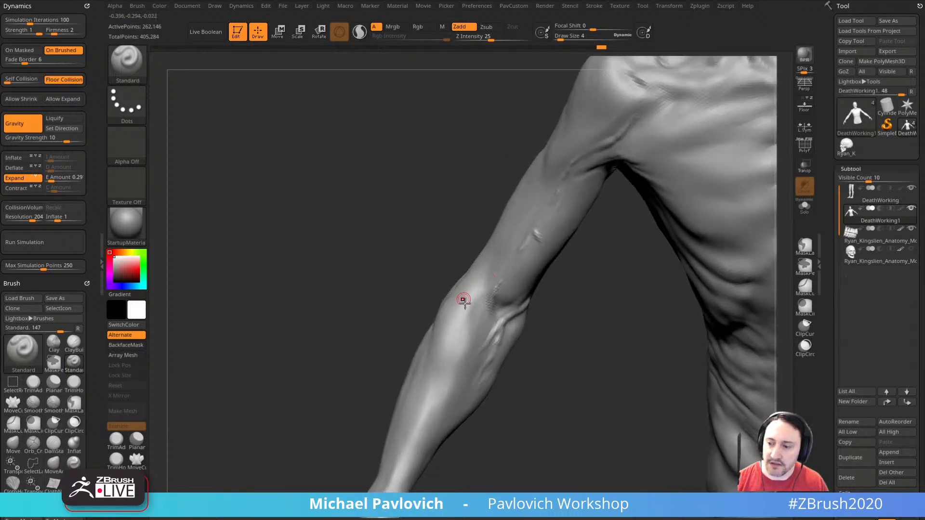
- Add finer veins on the outer side of the elbow and forearm with the Standard brush, starting at draw size 2
mouse_move(551, 367)
left_mouse_down()
mouse_move(491, 290)
mouse_move(480, 292)
left_mouse_up()
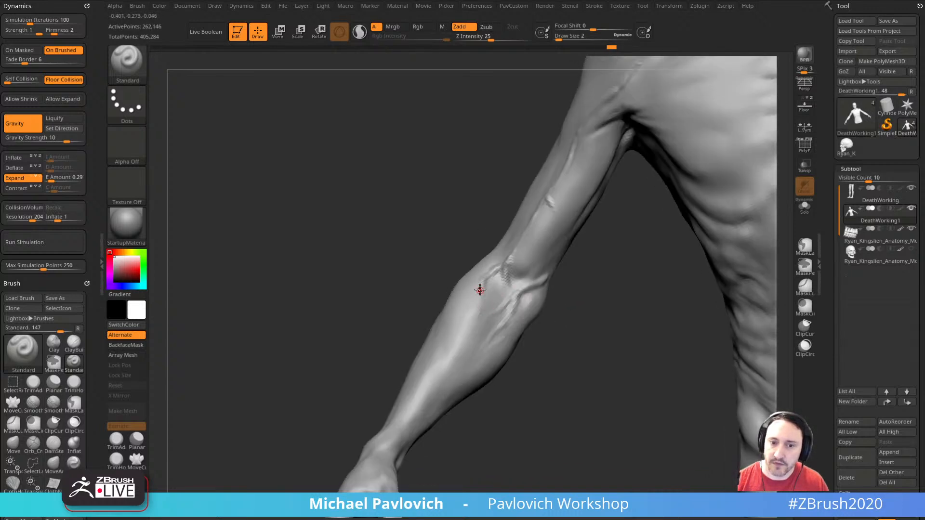
left_click_drag(503, 336, 584, 337)
left_click_drag(467, 287, 496, 279)
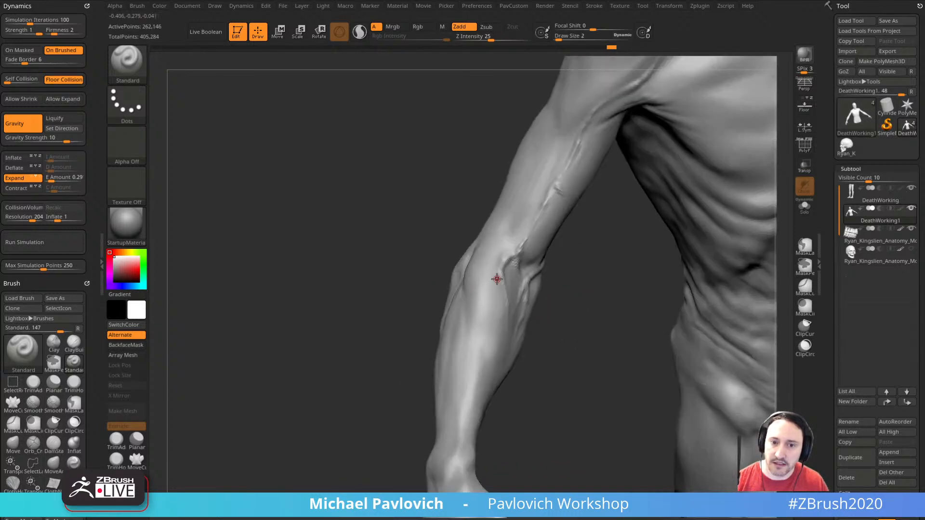
left_click_drag(395, 372, 468, 336, "alt")
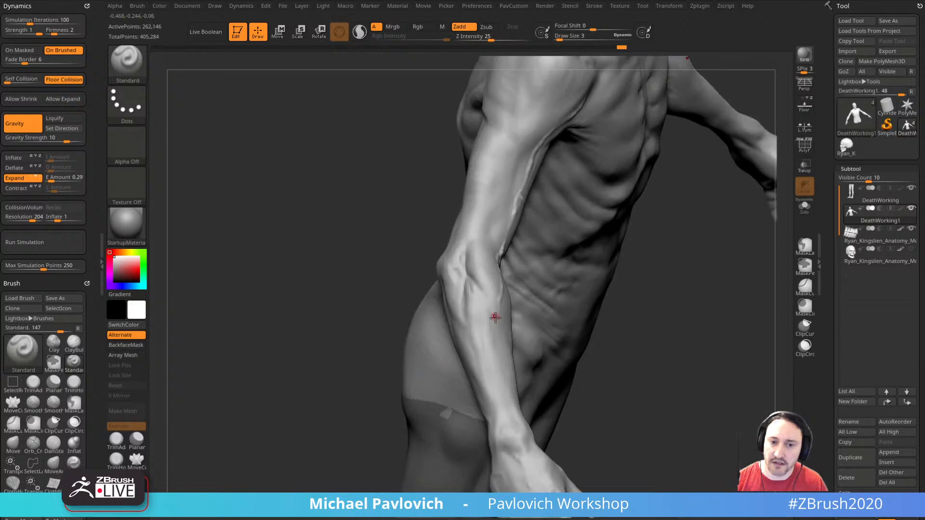
mouse_move(543, 316)
left_mouse_down()
mouse_move(661, 347)
mouse_move(543, 289)
left_mouse_up()
- Reshape the contours of the forearm and elbow with the Move brush, reducing it from draw size 38 to 31
key("b")
key("m")
key("v")
left_click_drag(454, 326, 464, 329)
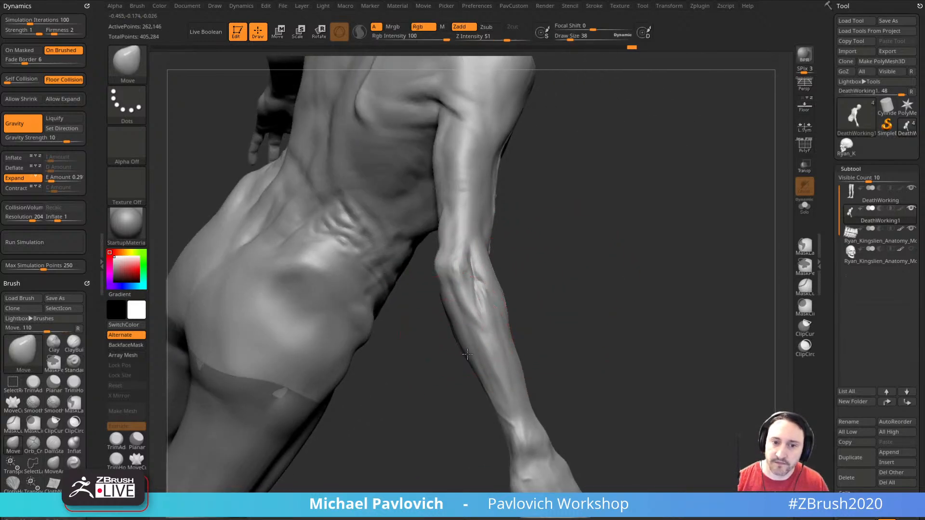
left_click_drag(532, 311, 545, 293)
left_click_drag(482, 282, 444, 331)
key("bracketleft")
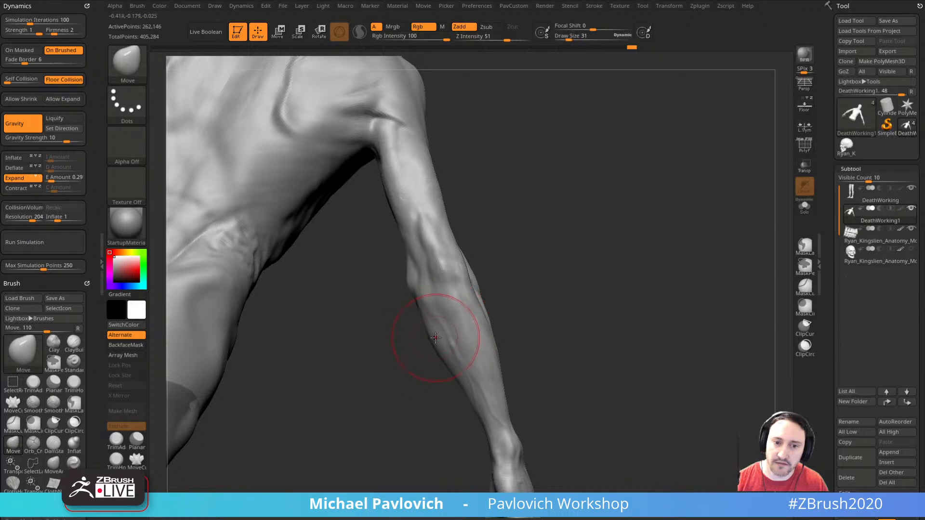
mouse_move(533, 293)
left_mouse_down()
mouse_move(516, 310)
mouse_move(392, 289)
left_mouse_up()
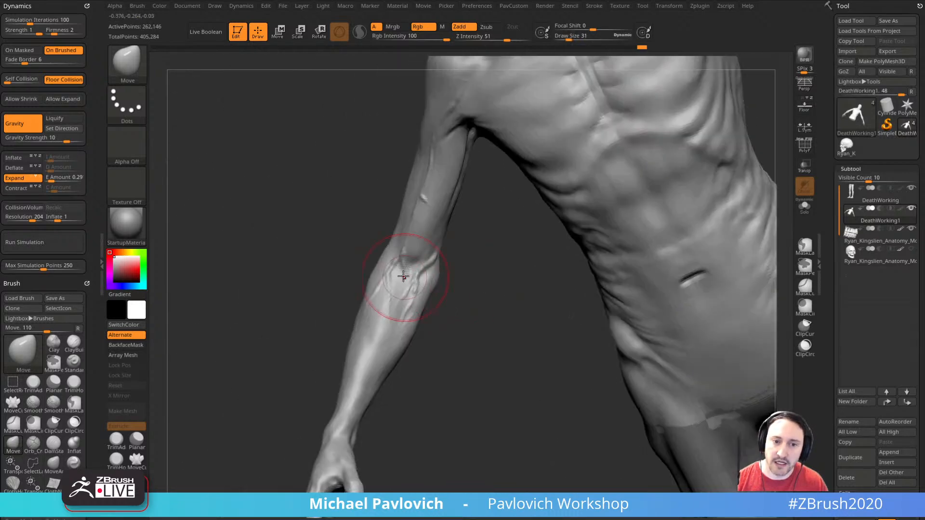
mouse_move(411, 343)
left_mouse_down()
mouse_move(411, 331)
mouse_move(400, 342)
left_mouse_up()
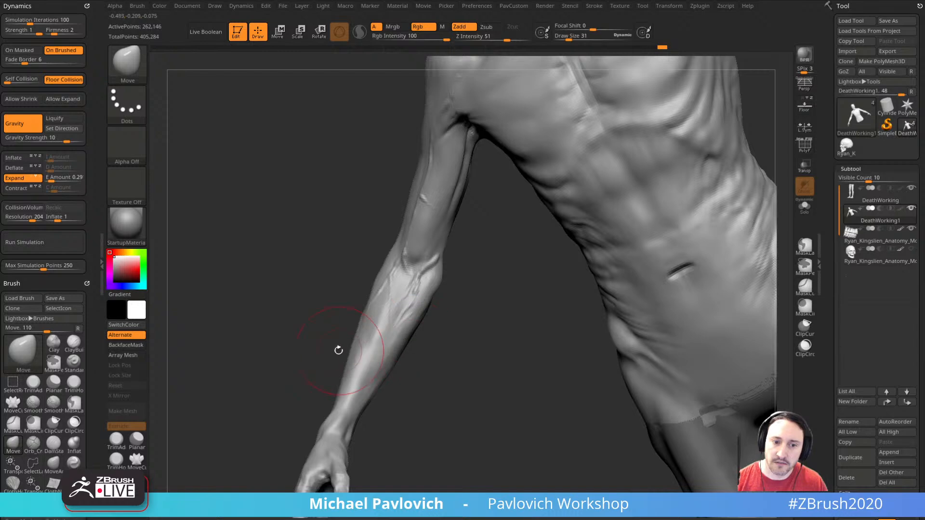
mouse_move(339, 349)
left_mouse_down()
mouse_move(403, 323)
mouse_move(434, 333)
mouse_move(540, 277)
left_mouse_up()
- Adjust the forms where the upper arm meets the armpit with the Move brush at draw size 11
mouse_move(472, 281)
left_mouse_down()
mouse_move(519, 232)
mouse_move(515, 252)
mouse_move(500, 258)
left_mouse_up()
key("s")
left_click_drag(600, 225, 505, 254)
left_click_drag(504, 292, 530, 247)
left_click_drag(460, 196, 550, 278)
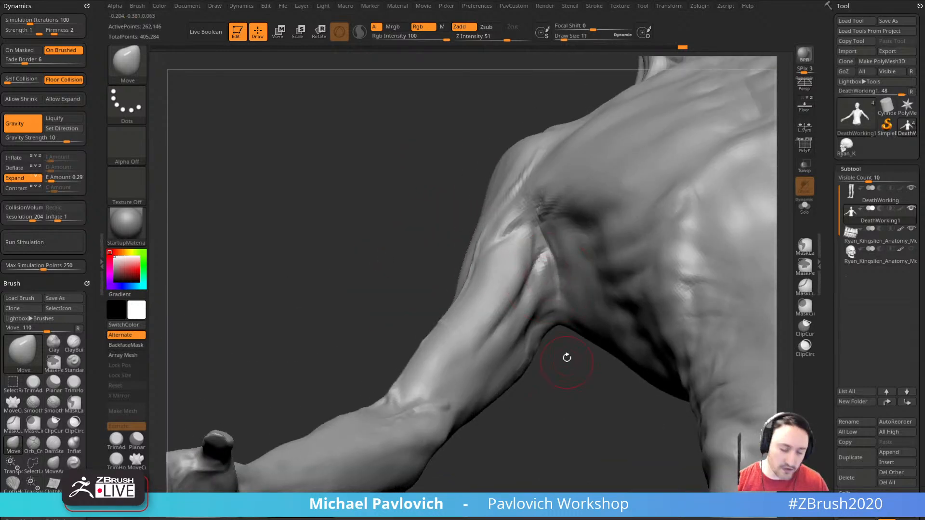
- Cut creases into the armpit and the adjoining underside of the upper arm with the DamStandard brush at draw size 12
key("b")
key("d")
key("s")
left_click_drag(565, 374, 550, 295)
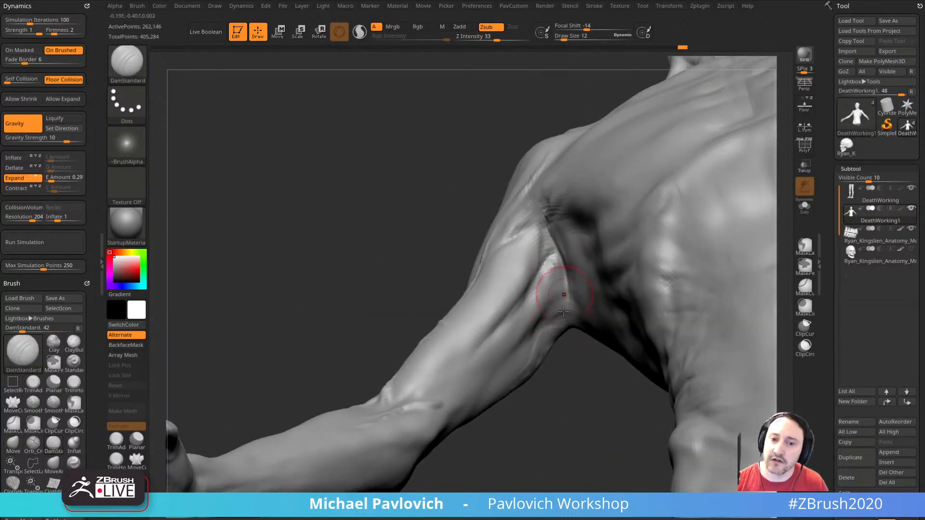
left_click_drag(568, 356, 585, 344)
mouse_move(581, 271)
left_mouse_down()
mouse_move(555, 232)
mouse_move(578, 284)
left_mouse_up()
mouse_move(576, 352)
left_mouse_down()
mouse_move(574, 299)
mouse_move(557, 258)
mouse_move(589, 337)
mouse_move(546, 280)
mouse_move(568, 295)
left_mouse_up()
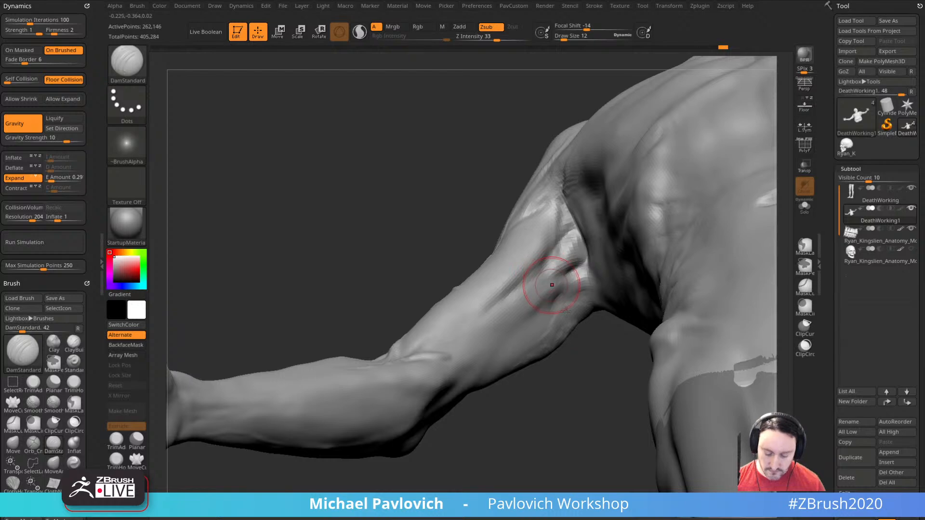
- Sharpen the muscle separations along the inner upper arm below the armpit with the DamStandard brush
mouse_move(552, 285)
left_mouse_down()
mouse_move(393, 223)
mouse_move(585, 370)
mouse_move(580, 313)
left_mouse_up()
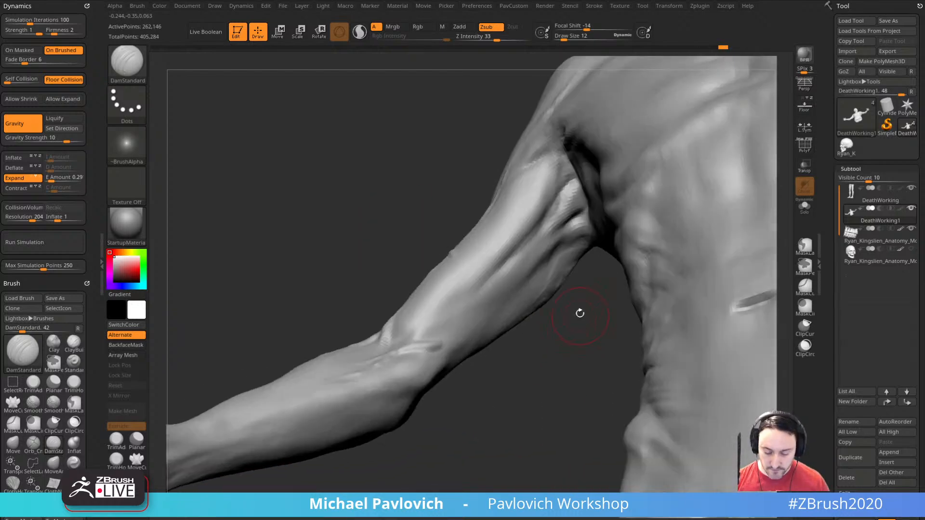
left_click_drag(576, 216, 556, 236)
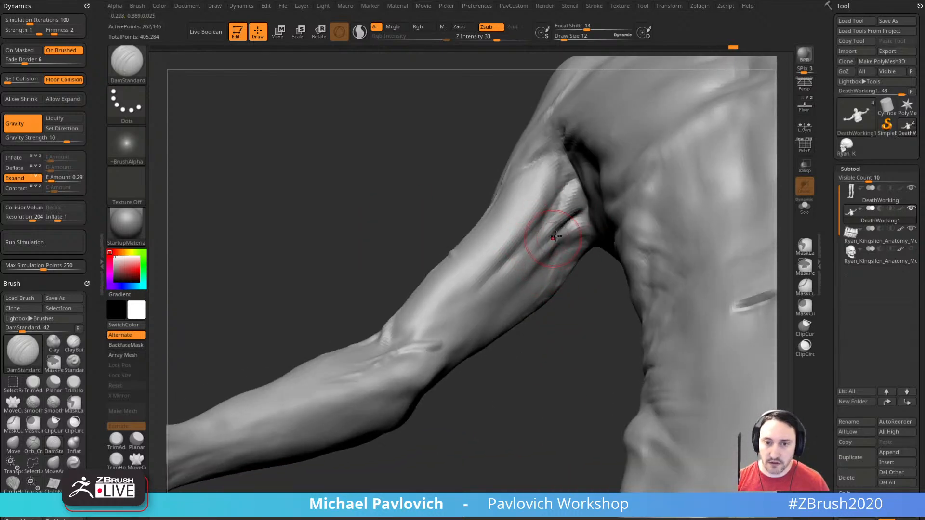
mouse_move(564, 290)
left_mouse_down()
mouse_move(521, 278)
mouse_move(557, 321)
mouse_move(556, 313)
left_mouse_up()
left_click_drag(556, 275, 557, 268)
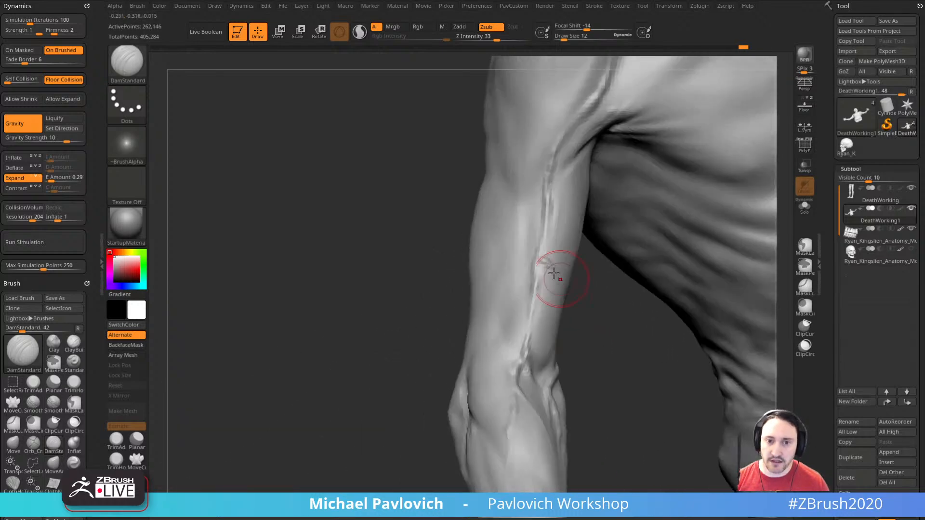
left_click_drag(581, 341, 531, 278)
mouse_move(549, 318)
left_mouse_down()
mouse_move(599, 250)
mouse_move(611, 265)
mouse_move(603, 278)
mouse_move(582, 245)
left_mouse_up()
- Build up the muscle on the underside of the upper arm near the armpit with the Clay brush at draw size 12
key("b")
key("c")
key("l")
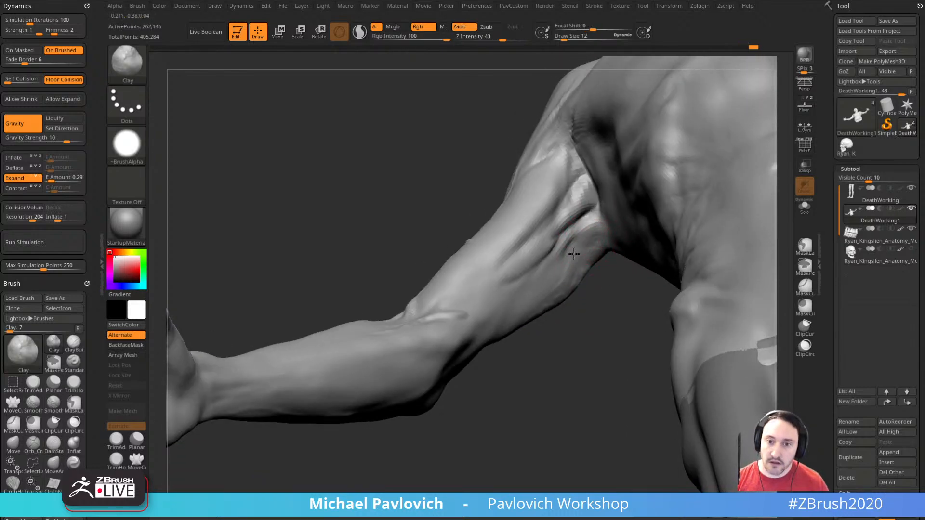
mouse_move(604, 293)
left_mouse_down()
mouse_move(597, 324)
mouse_move(585, 249)
left_mouse_up()
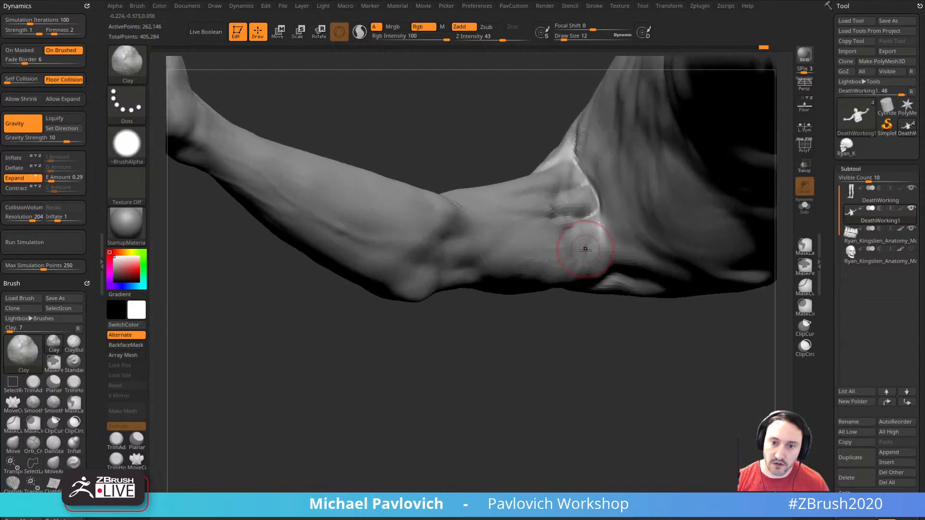
- Cut creases around the rear of the armpit and the back of the shoulder with the DamStandard brush at draw size 12
key("b")
key("d")
key("s")
left_click_drag(572, 331, 630, 253)
right_click_drag(634, 259, 506, 316)
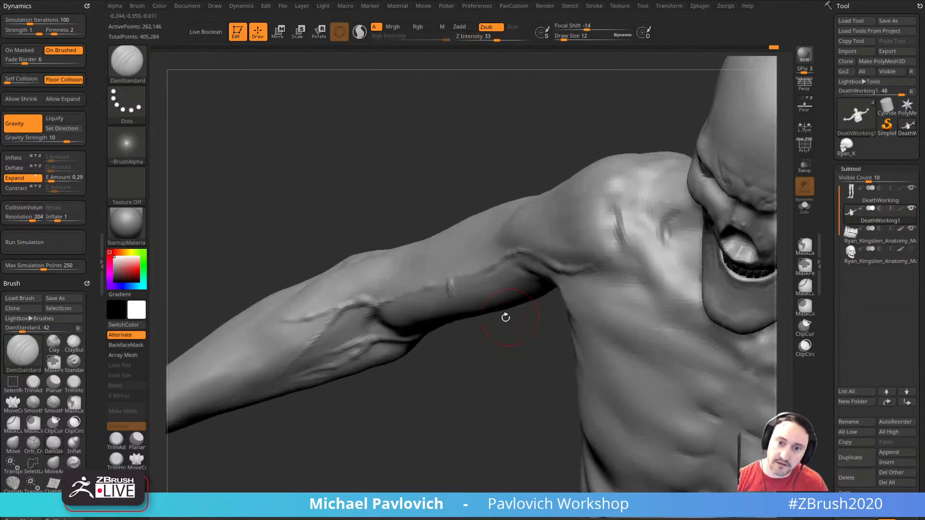
mouse_move(473, 184)
right_mouse_down()
mouse_move(551, 130)
mouse_move(579, 167)
mouse_move(728, 99)
right_mouse_up()
mouse_move(649, 219)
right_mouse_down()
mouse_move(569, 265)
mouse_move(660, 240)
right_mouse_up()
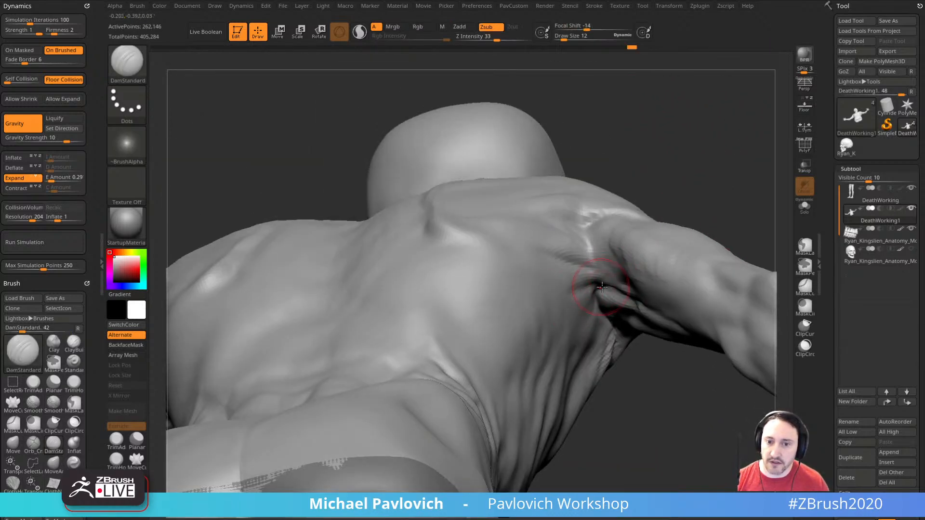
mouse_move(707, 165)
right_mouse_down()
mouse_move(652, 389)
mouse_move(622, 337)
mouse_move(582, 221)
right_mouse_up()
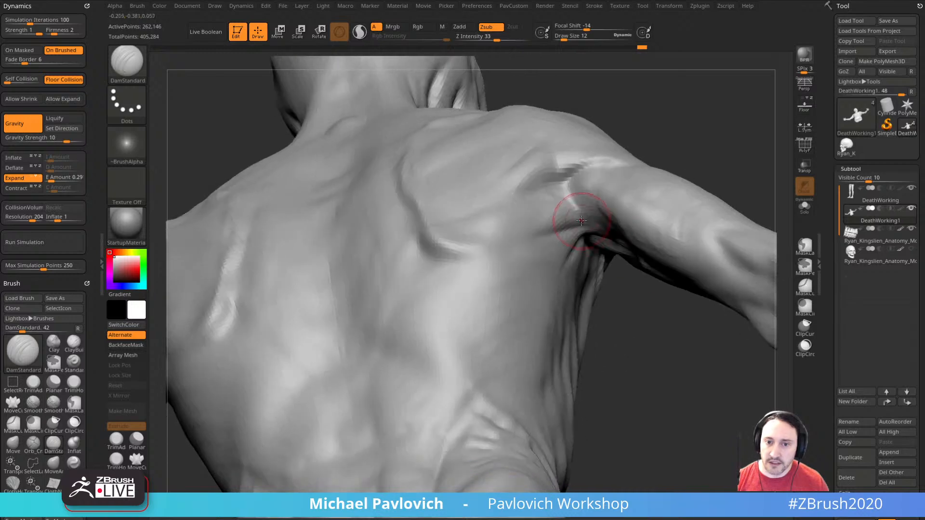
mouse_move(612, 288)
right_mouse_down()
mouse_move(641, 316)
mouse_move(636, 272)
right_mouse_up()
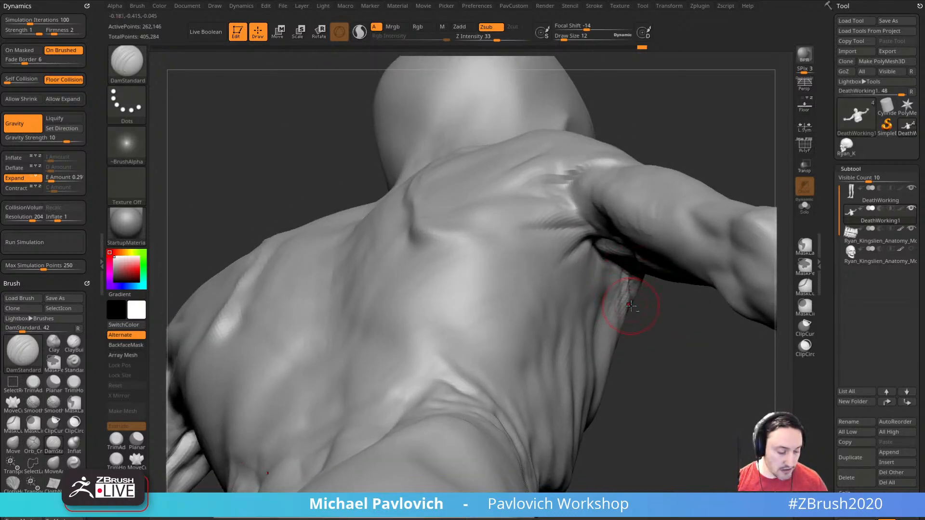
- Build up the muscle folds behind the armpit and shoulder with the ClayBuildup brush at draw size 12
key("b")
key("c")
key("b")
mouse_move(635, 307)
right_mouse_down()
mouse_move(549, 227)
mouse_move(558, 210)
right_mouse_up()
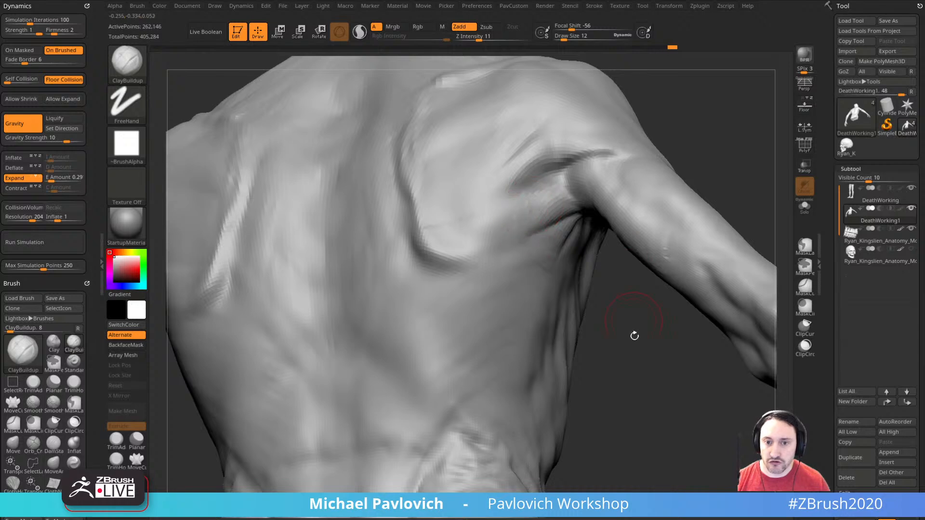
- Subdivide the upper body mesh to level 5 with subdivision smoothing turned off, and switch smoothing back on
mouse_move(634, 335)
right_mouse_down("ctrl")
mouse_move(710, 225)
mouse_move(395, 375)
mouse_move(374, 357)
right_mouse_up("ctrl")
mouse_move(737, 251)
right_mouse_down("alt")
mouse_move(693, 248)
mouse_move(725, 200)
mouse_move(635, 148)
mouse_move(622, 284)
right_mouse_up("alt")
mouse_move(621, 284)
right_mouse_down("ctrl")
mouse_move(640, 299)
mouse_move(677, 289)
right_mouse_up("ctrl")
mouse_move(677, 289)
right_mouse_down("ctrl")
mouse_move(683, 329)
mouse_move(623, 354)
mouse_move(695, 285)
mouse_move(721, 275)
mouse_move(692, 318)
mouse_move(778, 226)
right_mouse_up("ctrl")
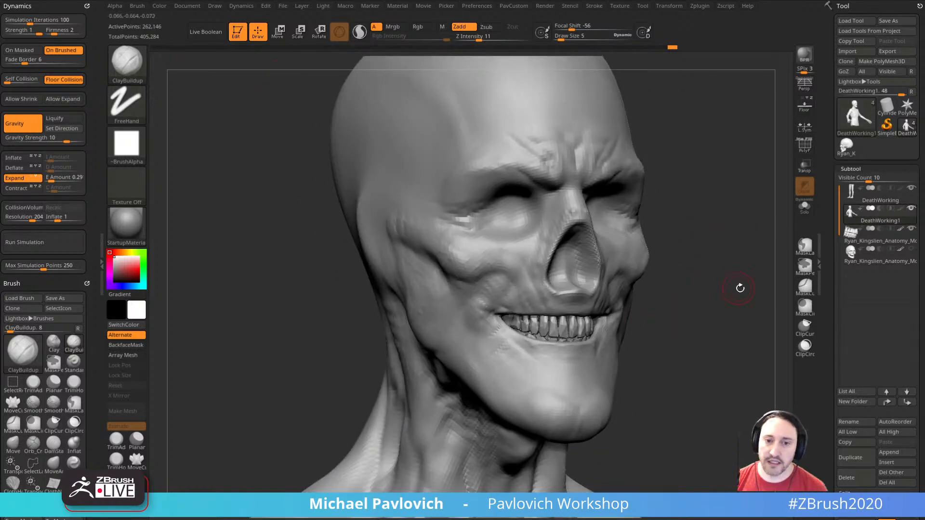
right_click_drag(738, 288, 743, 312)
key("ctrl+d")
key("ctrl+z")
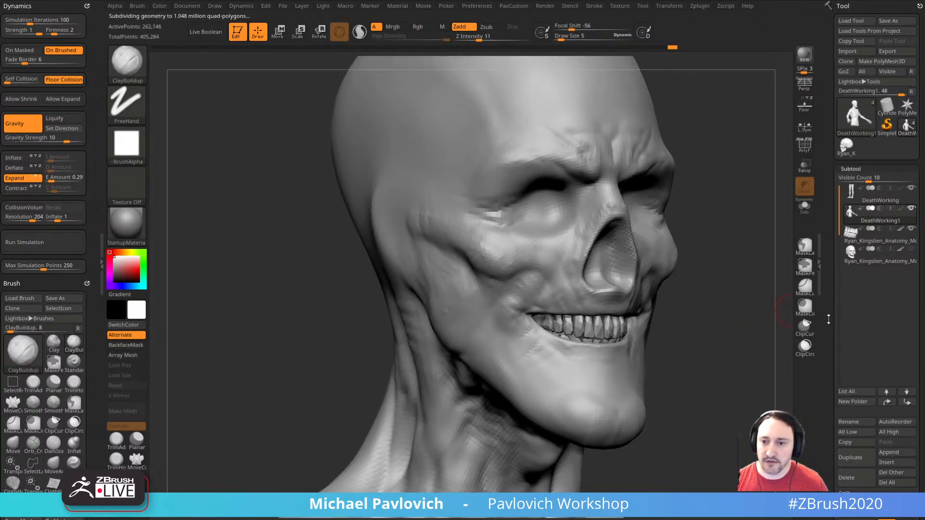
scroll(853, 194, "down", 10)
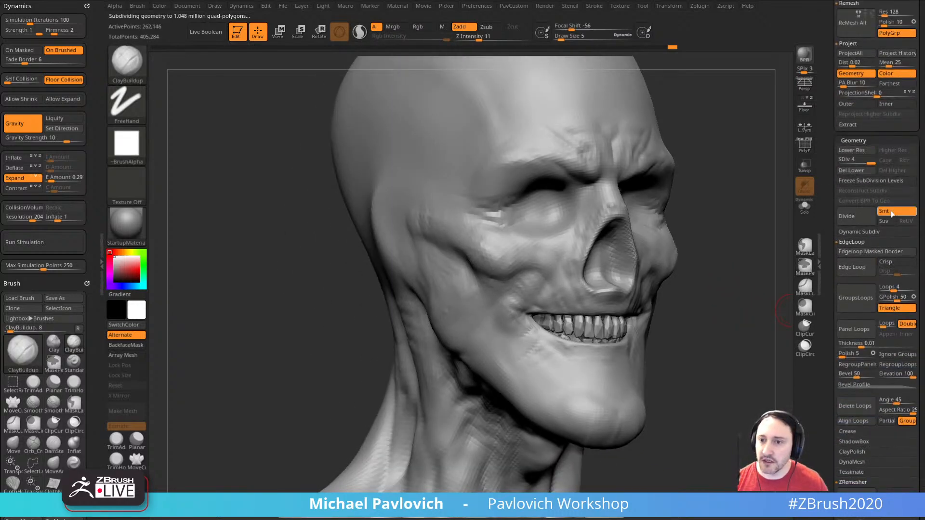
left_click(891, 211)
key("ctrl+d")
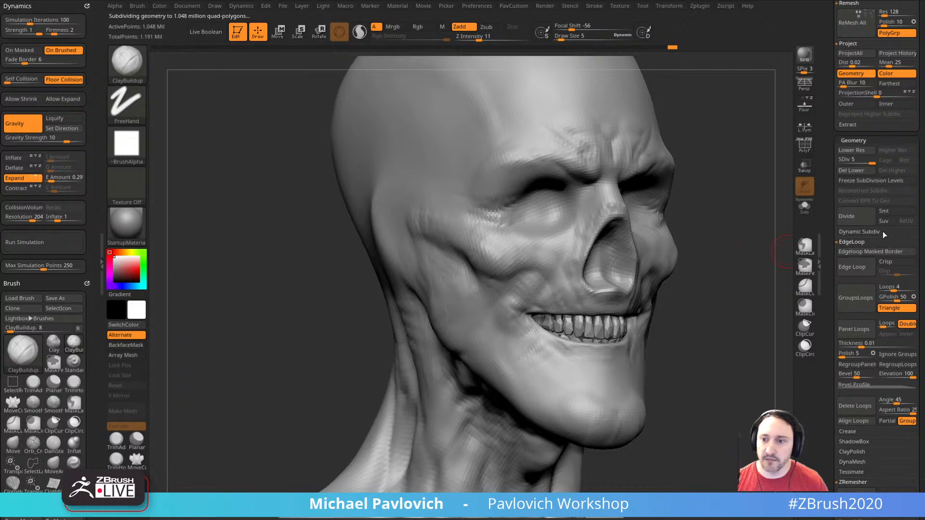
left_click(889, 210)
- Cut fine creases into the cheek and upper lip with the DamStandard brush at draw size 4, and smooth the cheekbone
mouse_move(742, 282)
right_mouse_down()
mouse_move(701, 302)
mouse_move(743, 269)
mouse_move(737, 308)
right_mouse_up()
key("b")
key("d")
key("s")
key("s")
left_click_drag(554, 279, 540, 275)
key("s")
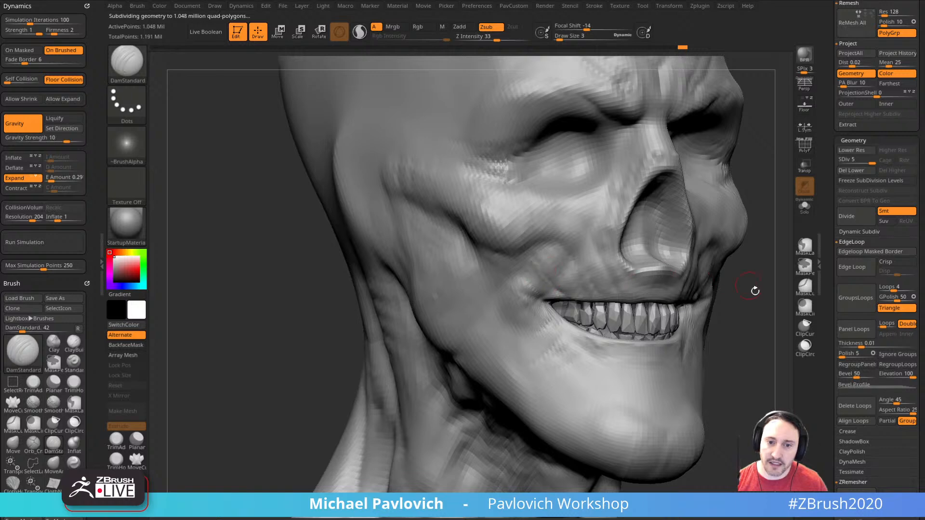
right_click_drag(755, 291, 725, 309, "alt")
key("s")
left_click_drag(537, 299, 543, 292)
key("s")
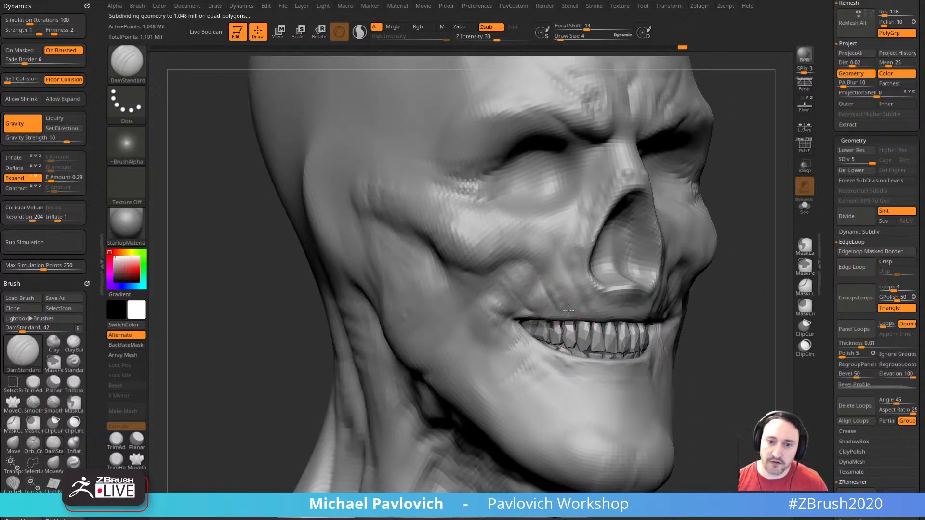
mouse_move(735, 284)
left_mouse_down("alt")
mouse_move(731, 314)
mouse_move(718, 316)
left_mouse_up("alt")
left_click_drag(542, 272, 552, 322)
left_click_drag(728, 289, 759, 300, "alt")
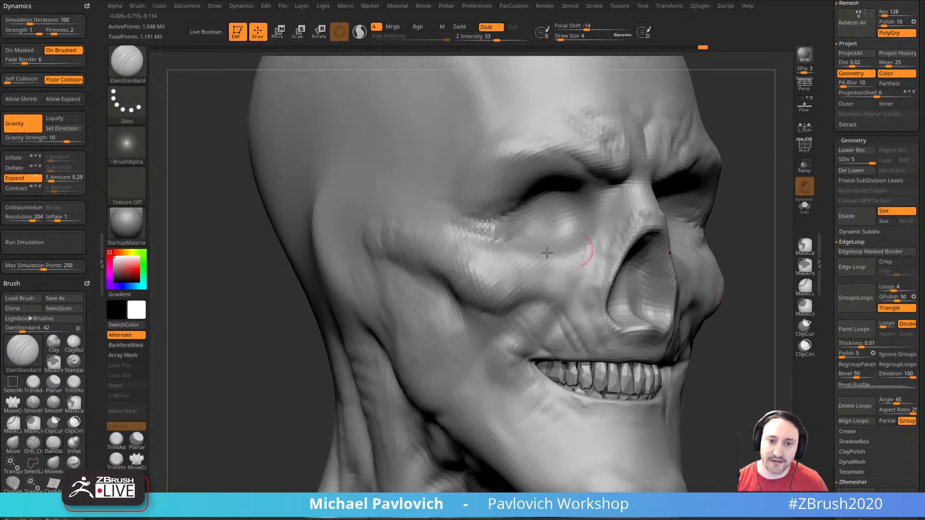
mouse_move(473, 275)
left_mouse_down("shift")
mouse_move(489, 289)
mouse_move(509, 277)
left_mouse_up("shift")
mouse_move(738, 277)
left_mouse_down()
mouse_move(740, 267)
mouse_move(766, 260)
left_mouse_up()
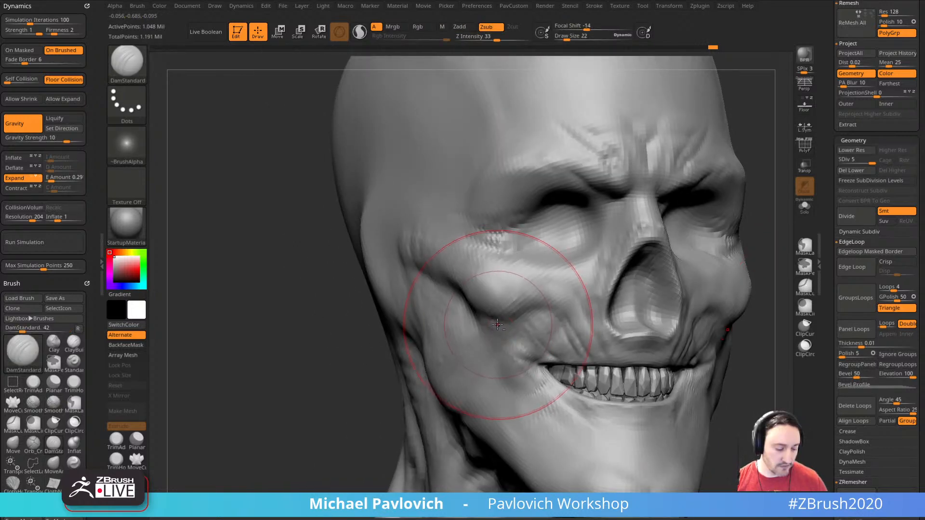
- Reshape the cheek folds below the cheekbone with the MoveAccu brush, reducing the draw size to 5
key("1")
key("s")
left_click(505, 310)
key("bracketleft")
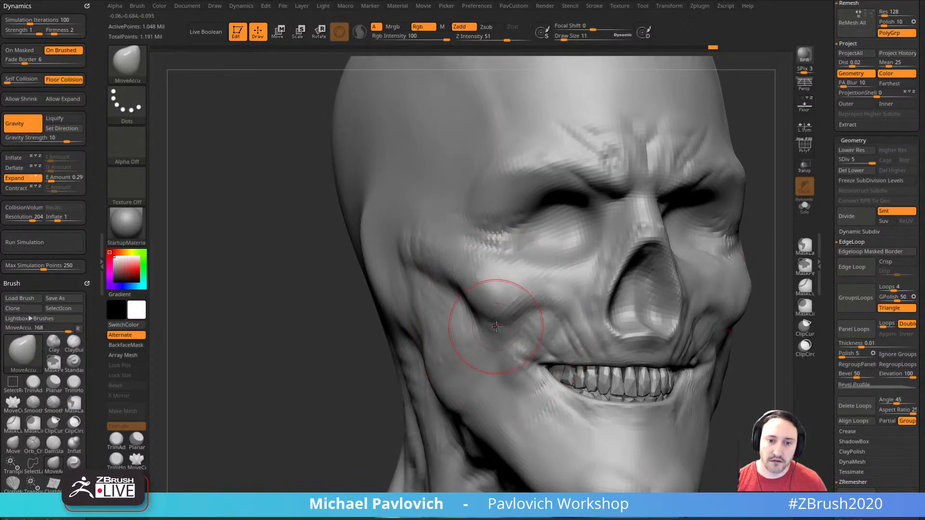
key("s")
left_click(500, 332)
mouse_move(389, 405)
left_mouse_down()
mouse_move(357, 413)
mouse_move(716, 330)
mouse_move(729, 314)
mouse_move(718, 289)
mouse_move(744, 271)
left_mouse_up()
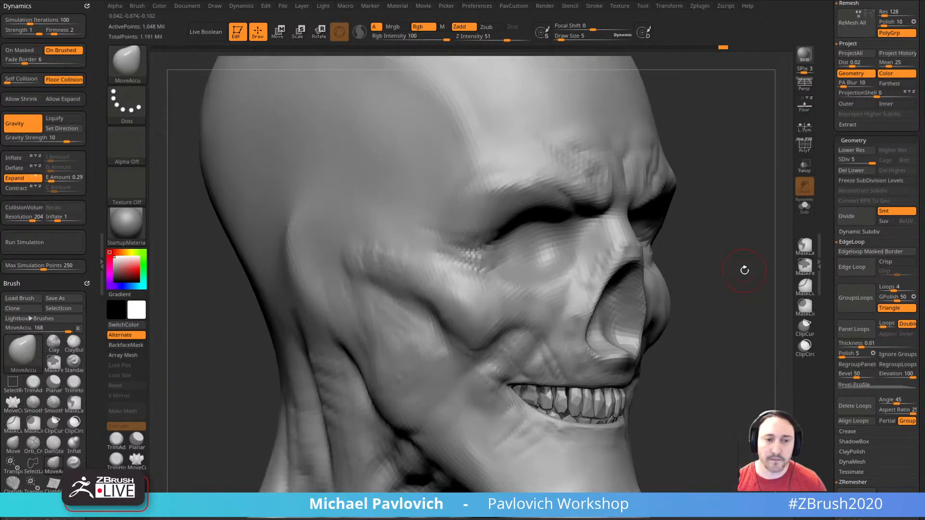
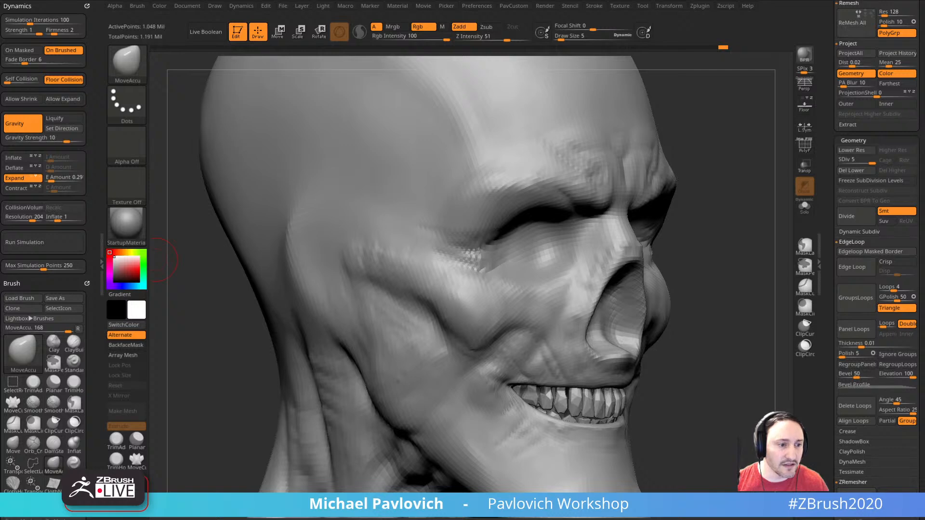
- Sharpen the frown creases between the brows with the DamStandard brush and smooth their edges
left_click_drag(162, 260, 312, 341)
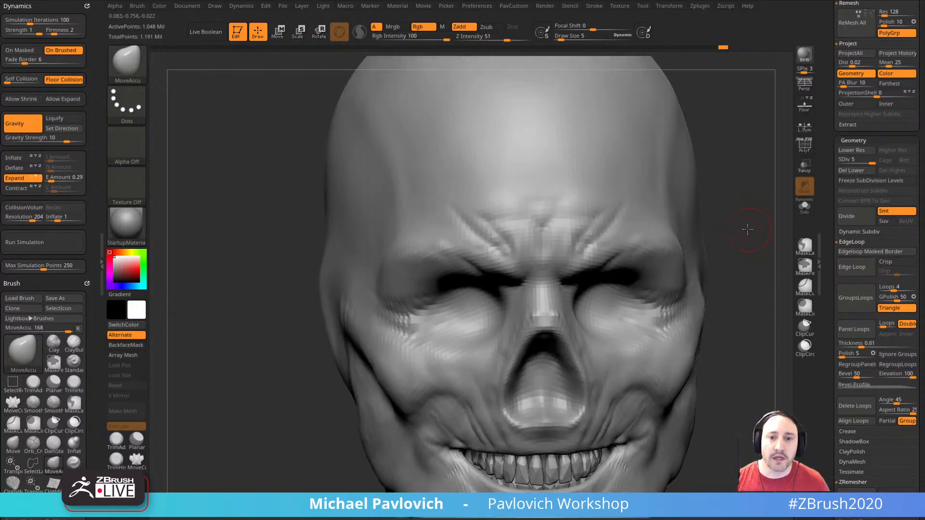
mouse_move(747, 229)
left_mouse_down()
mouse_move(744, 207)
mouse_move(757, 197)
left_mouse_up()
key("b")
key("d")
key("s")
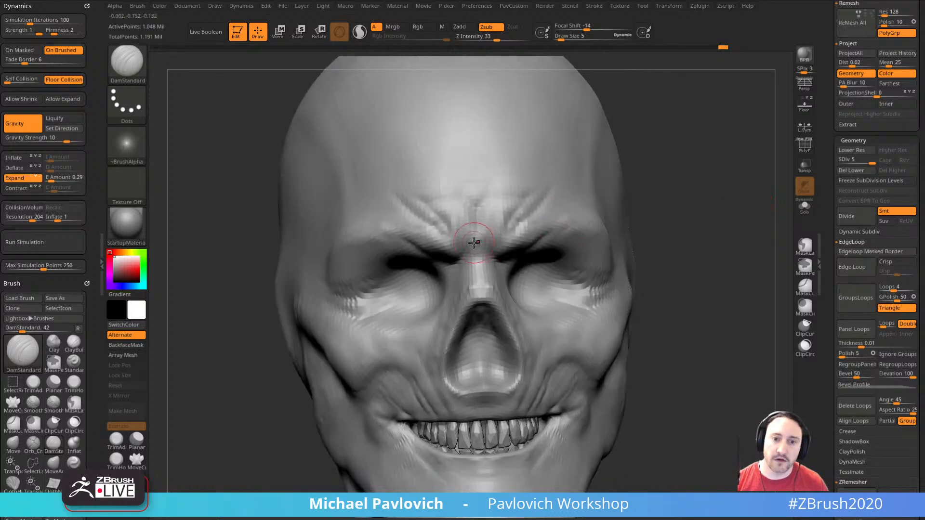
key("s")
left_click_drag(474, 243, 472, 242)
left_click_drag(661, 194, 638, 197)
left_click_drag(478, 207, 489, 259)
key("s")
mouse_move(685, 172)
left_mouse_down()
mouse_move(678, 190)
mouse_move(672, 183)
left_mouse_up()
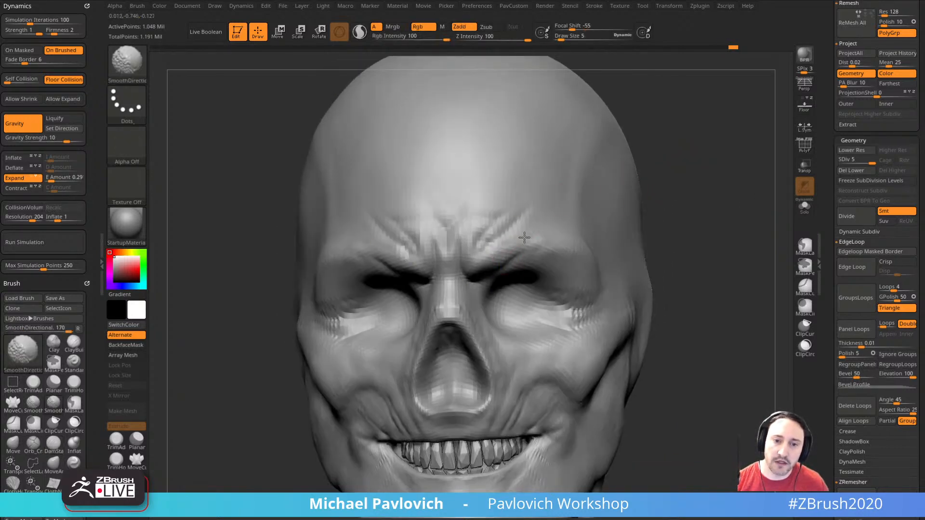
left_click_drag(470, 249, 468, 251, "shift")
mouse_move(670, 193)
left_mouse_down()
mouse_move(630, 188)
mouse_move(642, 192)
mouse_move(615, 157)
left_mouse_up()
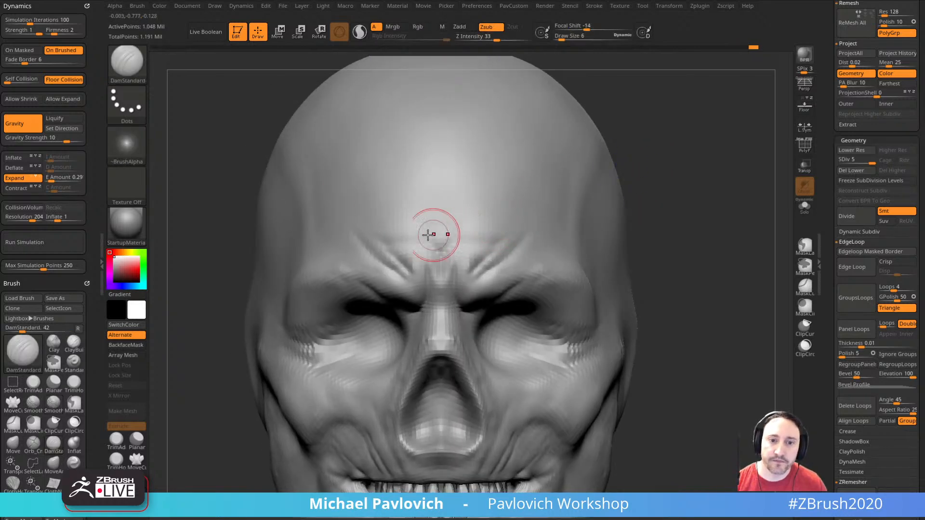
- Cut curved horizontal wrinkles across the lower forehead with the DamStandard brush at draw size 6
left_click_drag(677, 209, 660, 183)
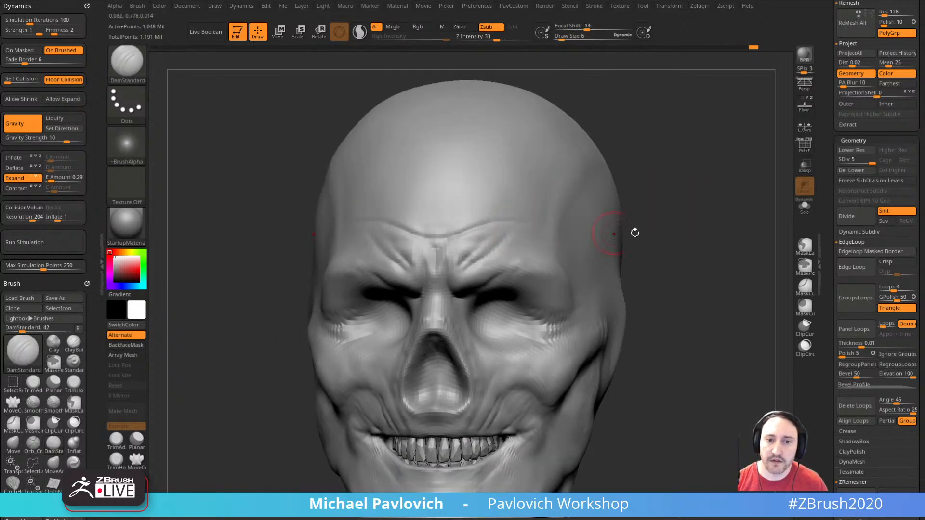
left_click_drag(635, 233, 627, 217)
left_click_drag(636, 170, 673, 164)
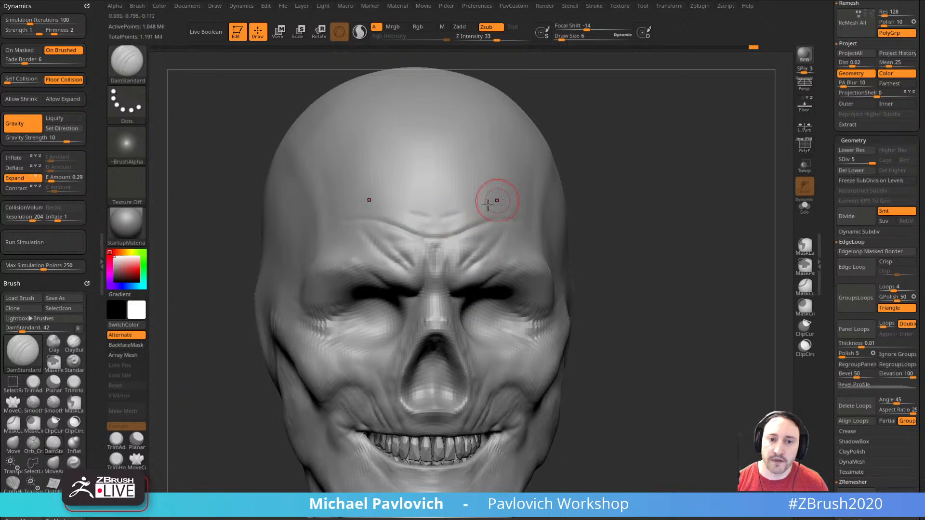
left_click_drag(588, 198, 540, 201)
left_click_drag(478, 212, 464, 214)
mouse_move(728, 220)
right_mouse_down()
mouse_move(650, 215)
mouse_move(585, 236)
mouse_move(737, 227)
right_mouse_up()
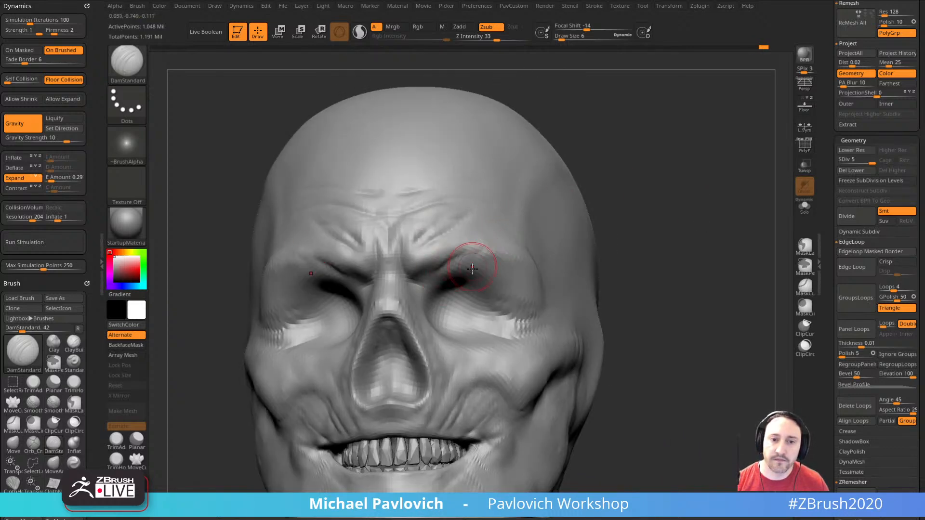
left_click_drag(632, 198, 727, 193)
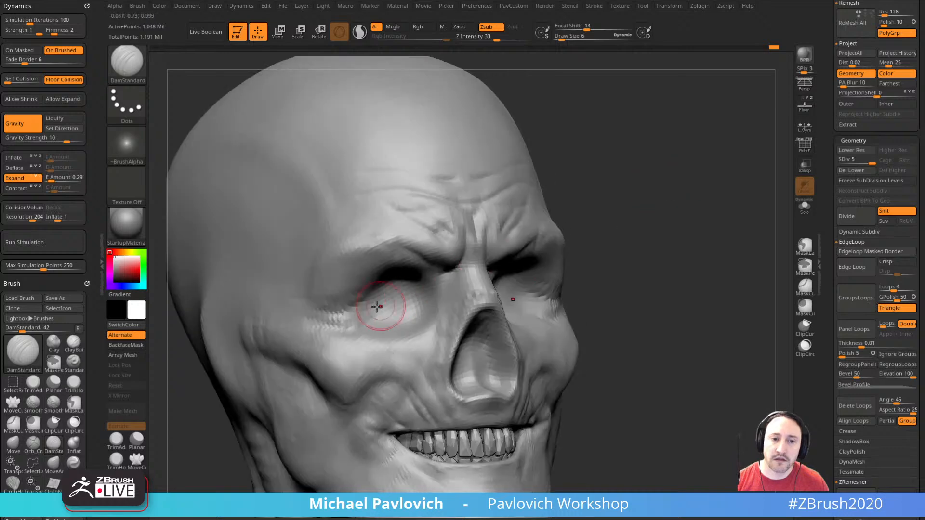
- Define the outer brow ridges above the eye sockets with the DamStandard and Standard brushes, smoothing the transition to the temples
left_click_drag(382, 305, 363, 283)
left_click_drag(550, 224, 336, 271)
key("b")
key("s")
key("t")
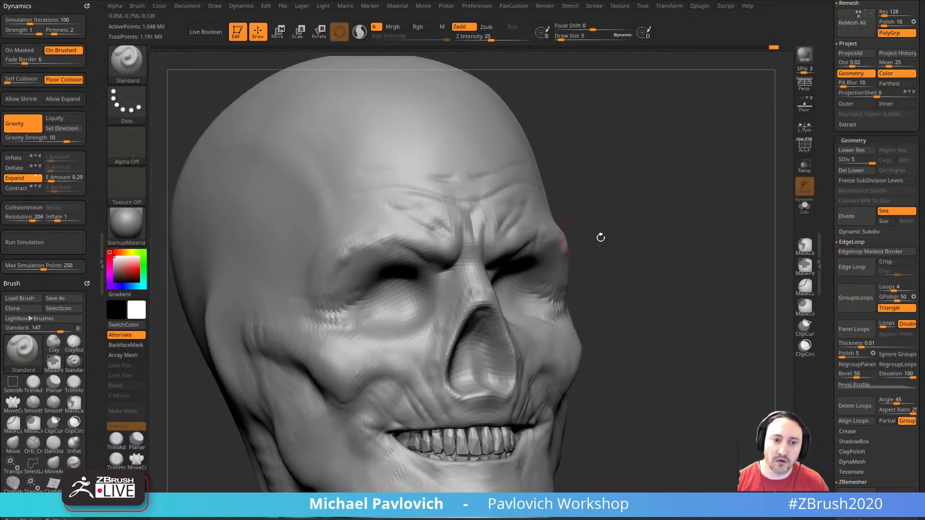
left_click_drag(601, 238, 572, 262)
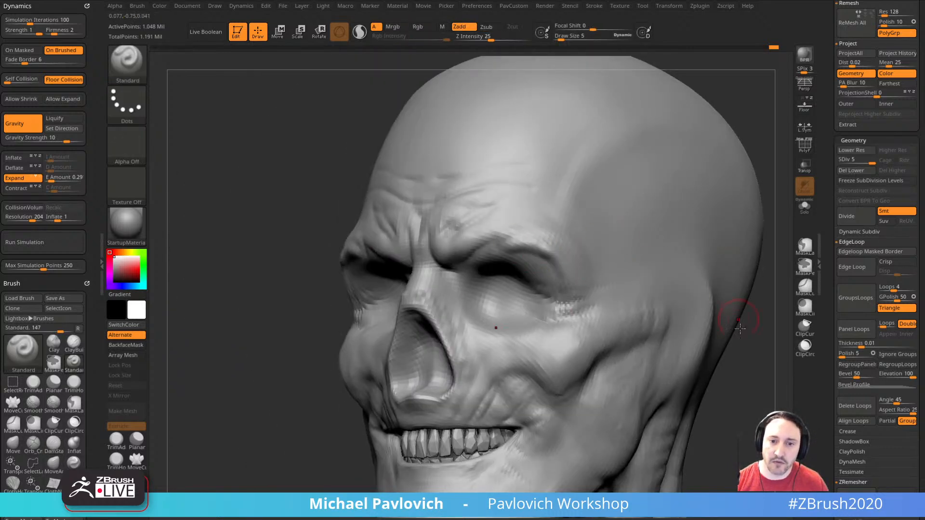
mouse_move(741, 328)
left_mouse_down()
mouse_move(732, 316)
mouse_move(568, 258)
left_mouse_up()
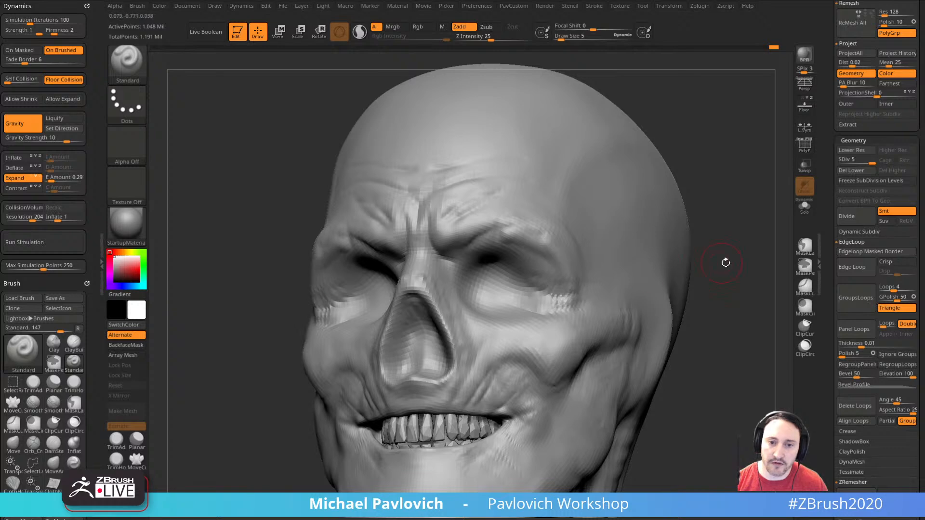
mouse_move(726, 263)
left_mouse_down()
mouse_move(589, 223)
mouse_move(700, 258)
left_mouse_up()
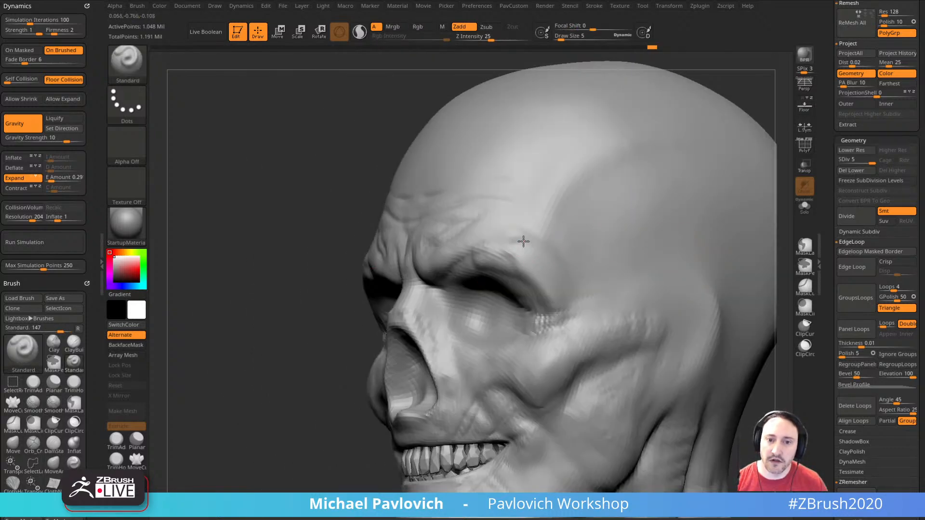
left_click_drag(325, 302, 530, 230)
key("shift")
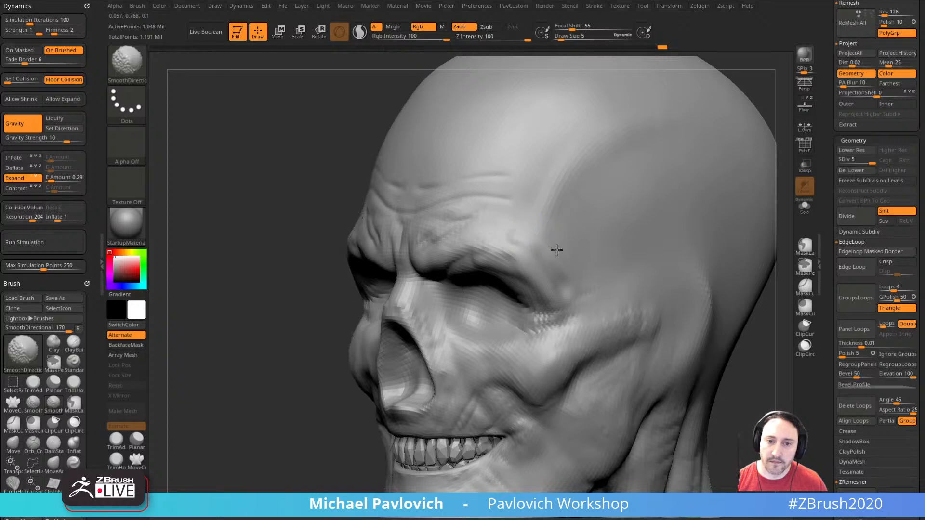
mouse_move(537, 249)
right_mouse_down()
mouse_move(619, 244)
mouse_move(595, 238)
right_mouse_up()
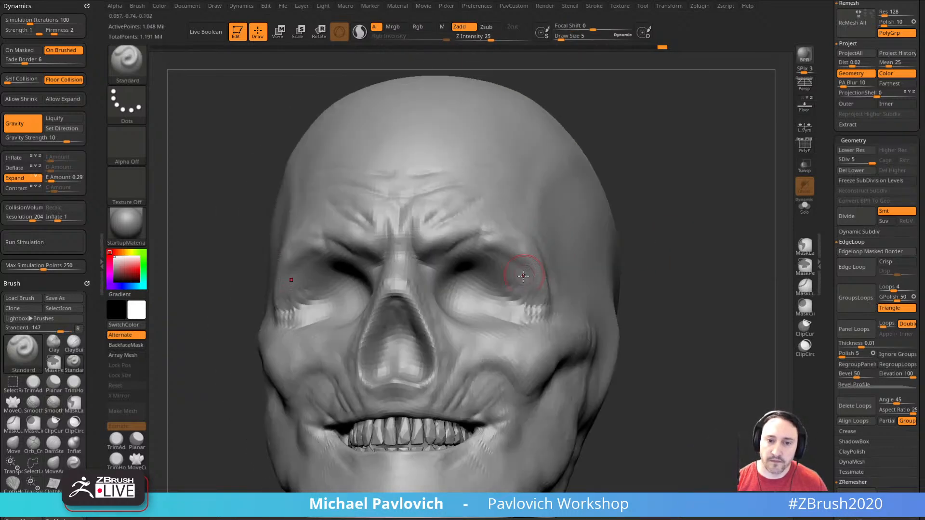
- Shape the outer corners of the eye sockets with the Standard brush at draw size 5, smoothing the stepped surface
left_click_drag(524, 288, 533, 311)
mouse_move(597, 284)
right_mouse_down()
mouse_move(548, 280)
mouse_move(733, 289)
mouse_move(526, 294)
right_mouse_up()
key("shift")
mouse_move(557, 322)
right_mouse_down()
mouse_move(758, 289)
mouse_move(739, 322)
mouse_move(722, 322)
mouse_move(555, 276)
right_mouse_up()
left_click_drag(556, 276, 549, 301)
left_click_drag(533, 265, 547, 297)
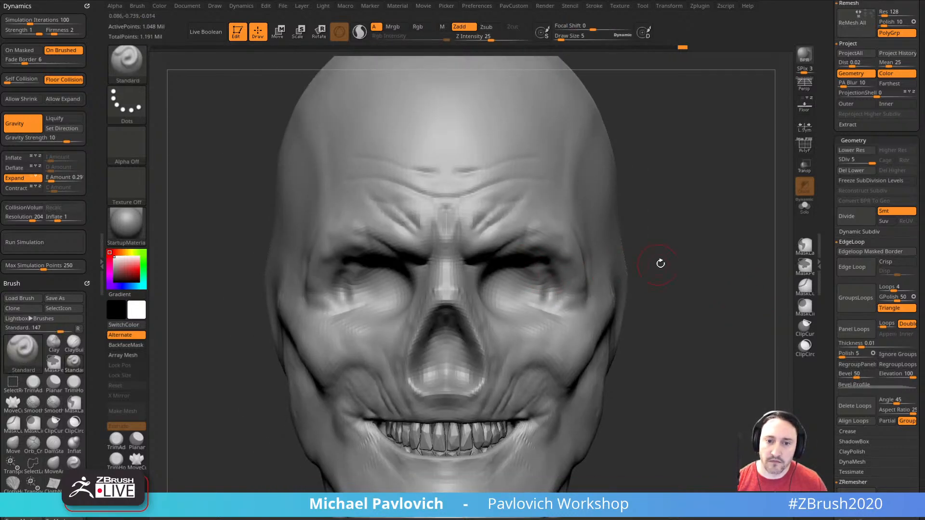
- Build up the outer rim of the eye sockets down to the cheekbone with the Standard brush at draw size 5
right_click_drag(661, 263, 549, 268)
key("shift")
right_click_drag(723, 250, 652, 236)
mouse_move(569, 263)
left_mouse_down()
mouse_move(557, 313)
mouse_move(542, 315)
left_mouse_up()
mouse_move(455, 215)
right_mouse_down()
mouse_move(557, 265)
mouse_move(458, 305)
right_mouse_up()
left_click_drag(458, 305, 450, 310)
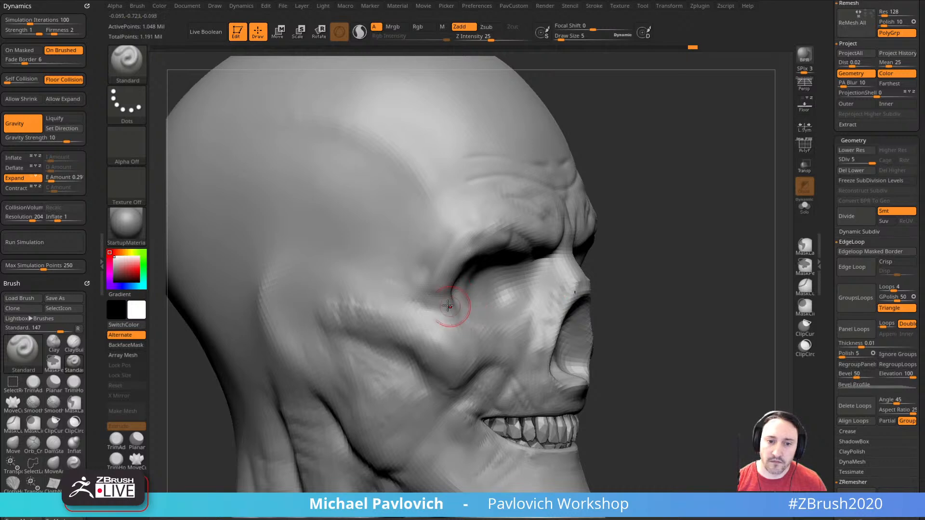
- Carve the temples behind the outer eye socket rims with the Standard brush and smooth the surrounding surface
mouse_move(450, 310)
right_mouse_down()
mouse_move(709, 283)
mouse_move(732, 266)
mouse_move(737, 207)
mouse_move(748, 200)
right_mouse_up()
key("ctrl")
mouse_move(423, 325)
right_mouse_down()
mouse_move(405, 359)
mouse_move(474, 295)
right_mouse_up()
right_click_drag(791, 291, 414, 273)
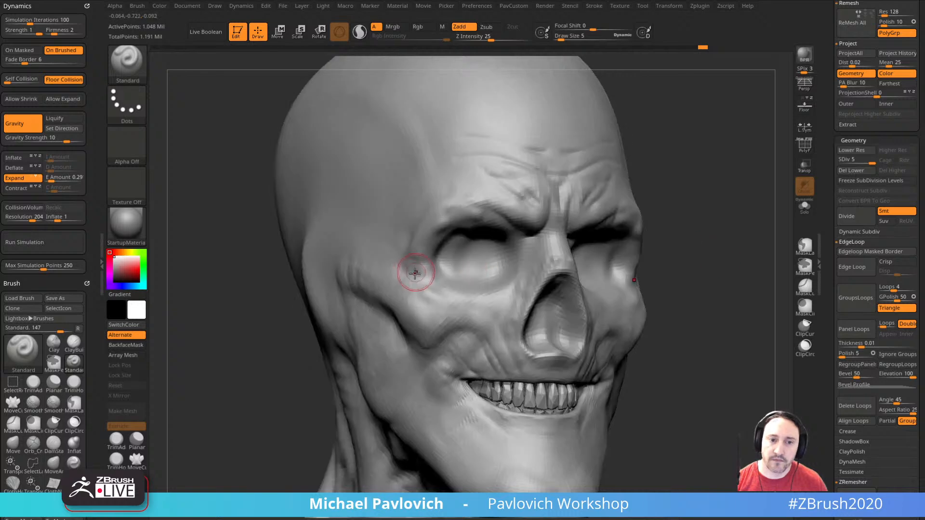
left_click_drag(415, 218, 411, 265, "alt")
right_click_drag(783, 187, 699, 200)
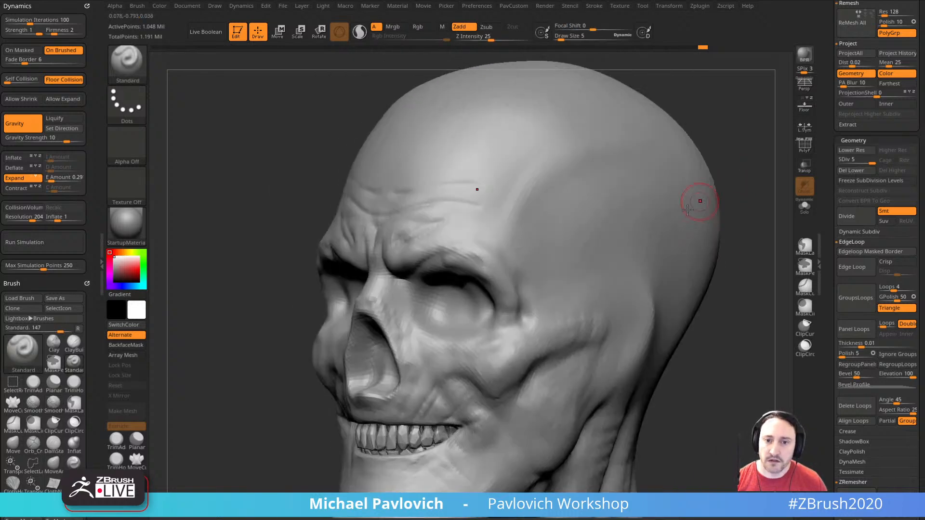
key("shift")
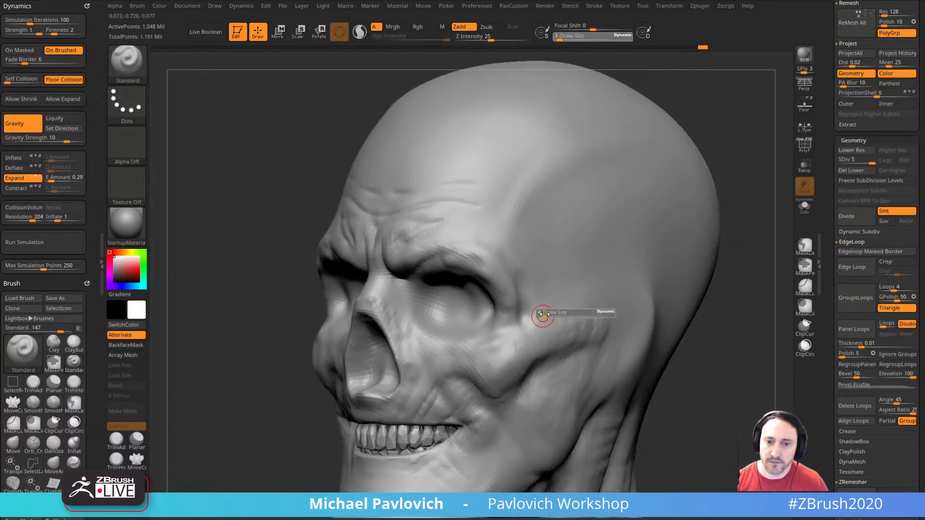
- Fill and smooth the outer lower edges of the eye sockets with the Clay brush at draw size 3
mouse_move(688, 295)
left_mouse_down()
mouse_move(676, 258)
mouse_move(729, 278)
left_mouse_up()
key("b")
key("c")
key("l")
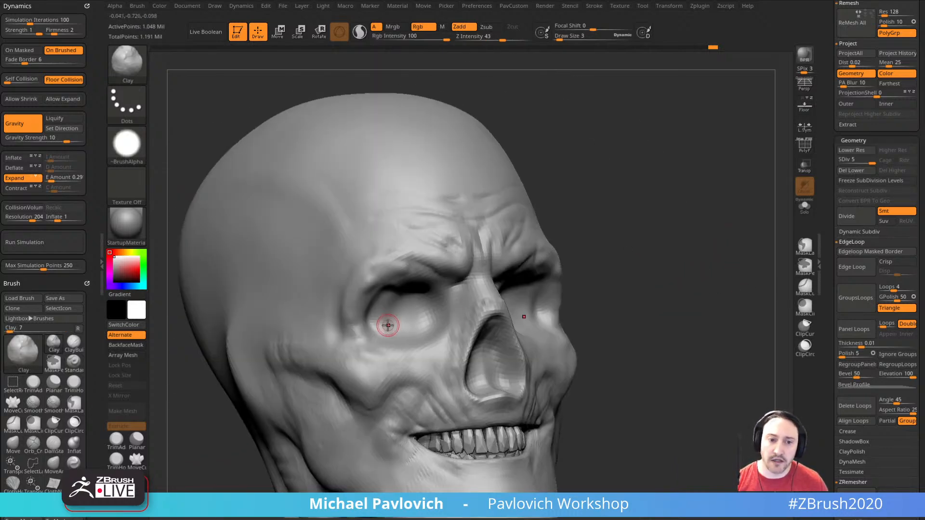
left_click_drag(388, 326, 361, 312)
mouse_move(622, 298)
left_mouse_down()
mouse_move(646, 283)
mouse_move(581, 293)
left_mouse_up()
key("shift")
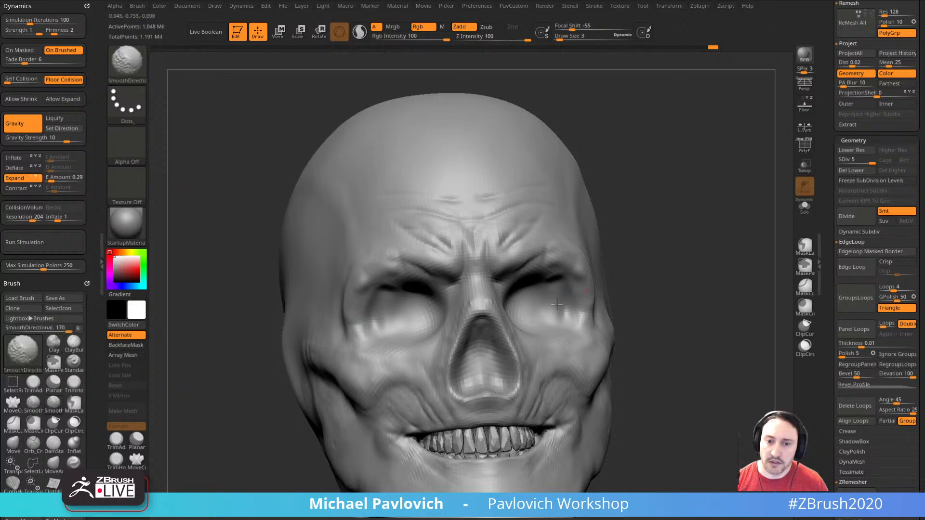
mouse_move(706, 264)
left_mouse_down()
mouse_move(686, 252)
mouse_move(700, 250)
mouse_move(515, 324)
left_mouse_up()
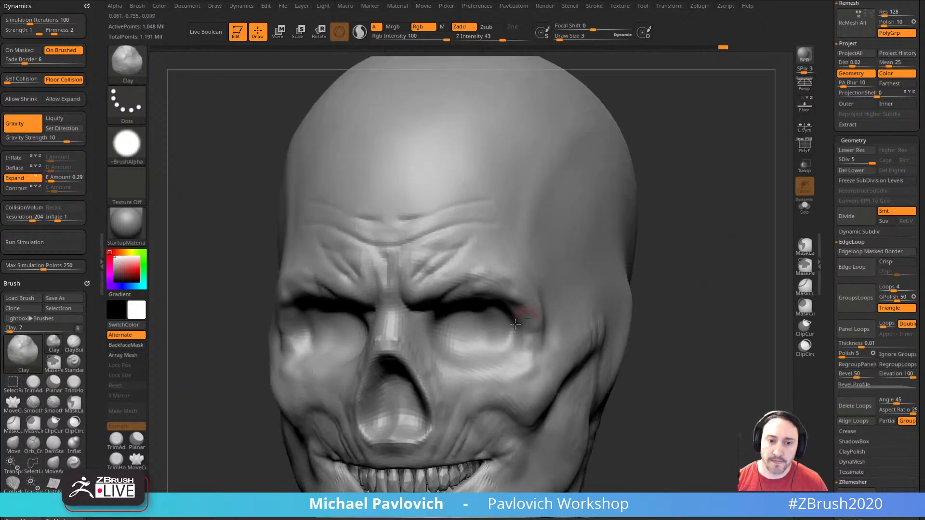
- Refine the lower rims of the eye sockets and the upper cheeks with the Standard brush at draw size 3
key("b")
key("s")
key("t")
mouse_move(686, 253)
left_mouse_down()
mouse_move(694, 240)
mouse_move(670, 246)
mouse_move(721, 258)
mouse_move(674, 270)
left_mouse_up()
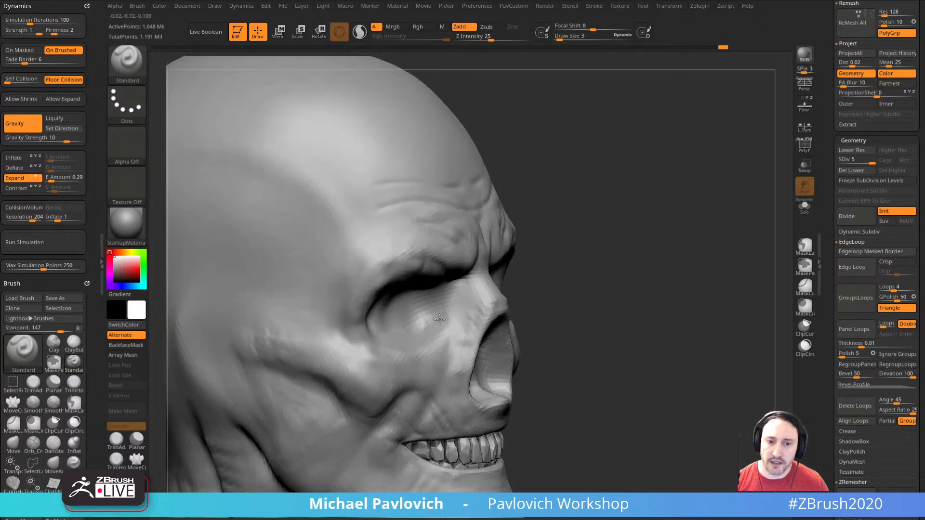
mouse_move(607, 273)
left_mouse_down()
mouse_move(629, 267)
mouse_move(598, 270)
left_mouse_up()
left_click_drag(752, 260, 725, 252)
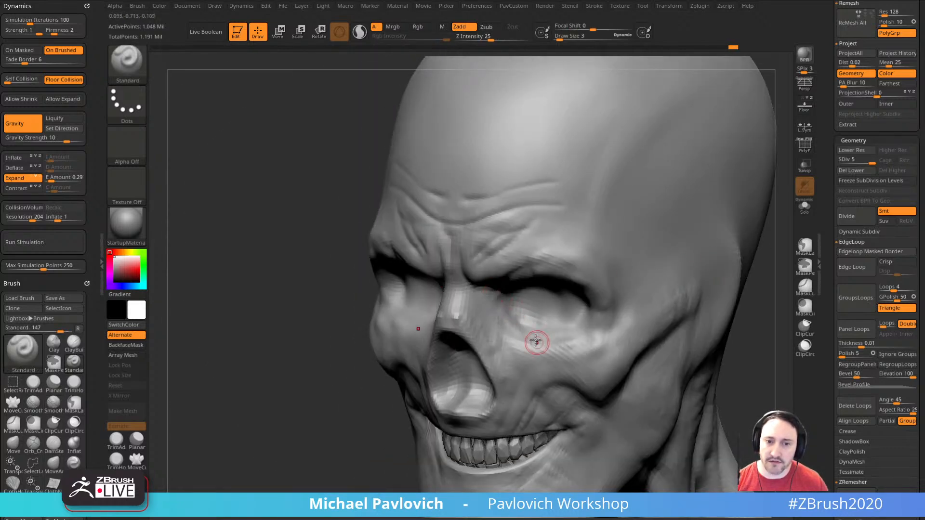
mouse_move(314, 417)
left_mouse_down()
mouse_move(574, 252)
mouse_move(665, 235)
mouse_move(667, 216)
left_mouse_up()
- Carve fine creases around the inner eye sockets and beside the nose bridge with the DamStandard brush
key("b")
key("d")
key("s")
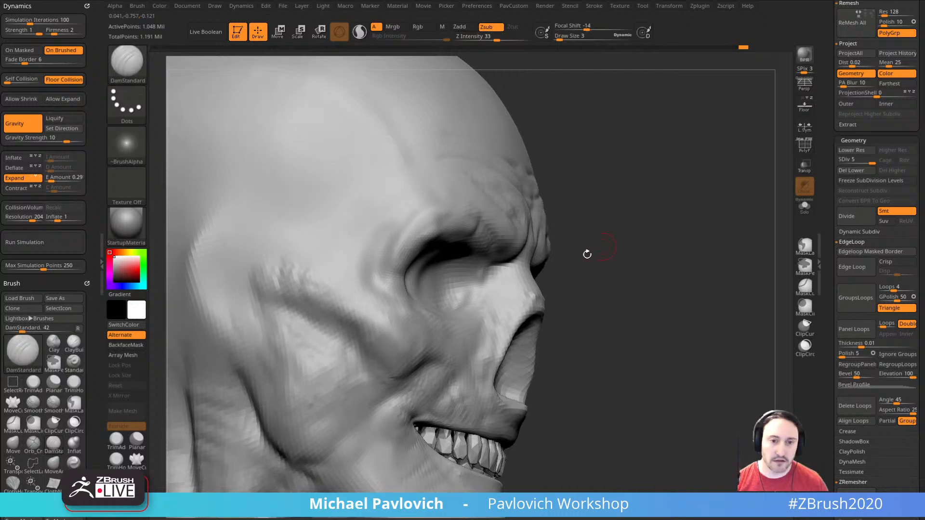
mouse_move(602, 270)
left_mouse_down()
mouse_move(646, 254)
mouse_move(577, 260)
left_mouse_up()
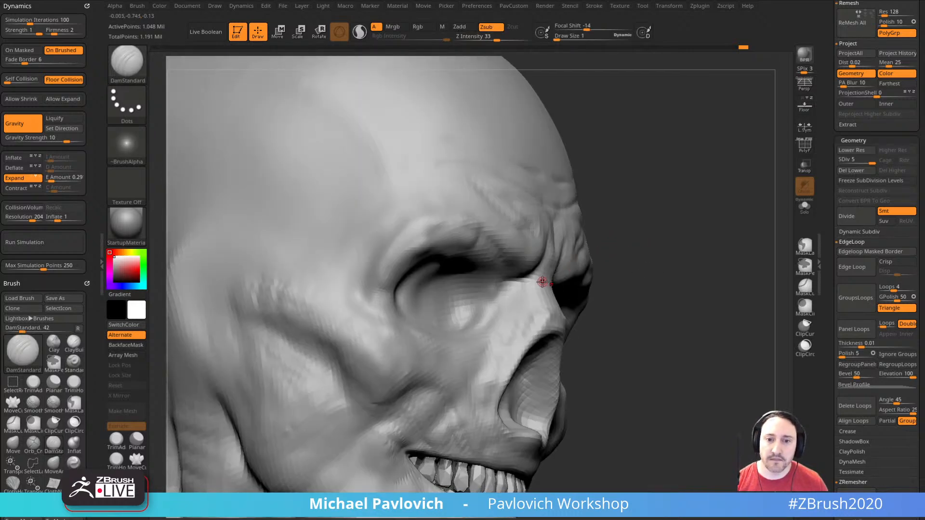
key("bracketright")
key("bracketright")
left_click_drag(643, 271, 492, 299)
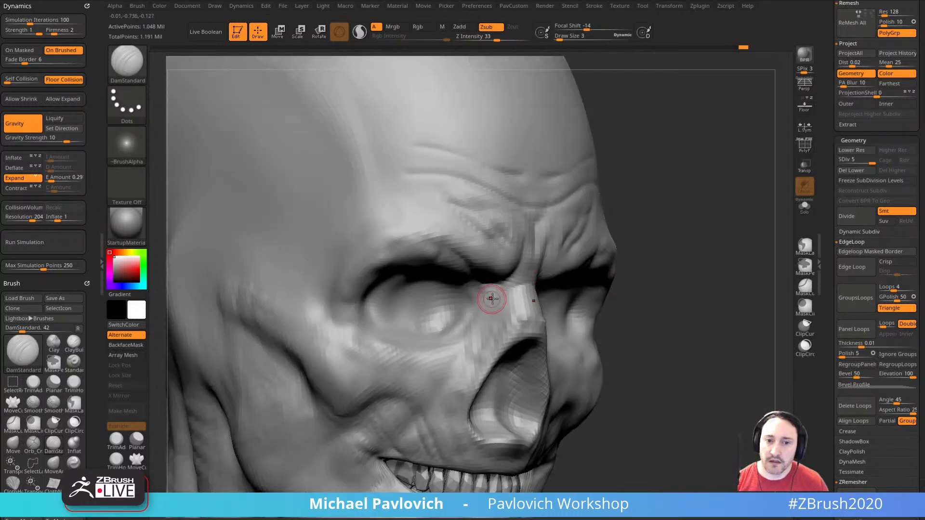
left_click_drag(640, 276, 519, 310)
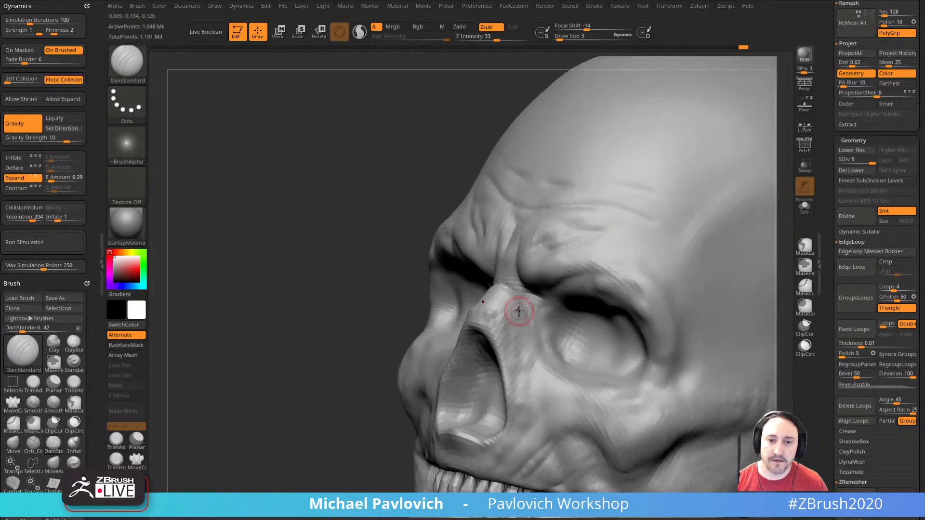
right_click_drag(514, 331, 525, 300)
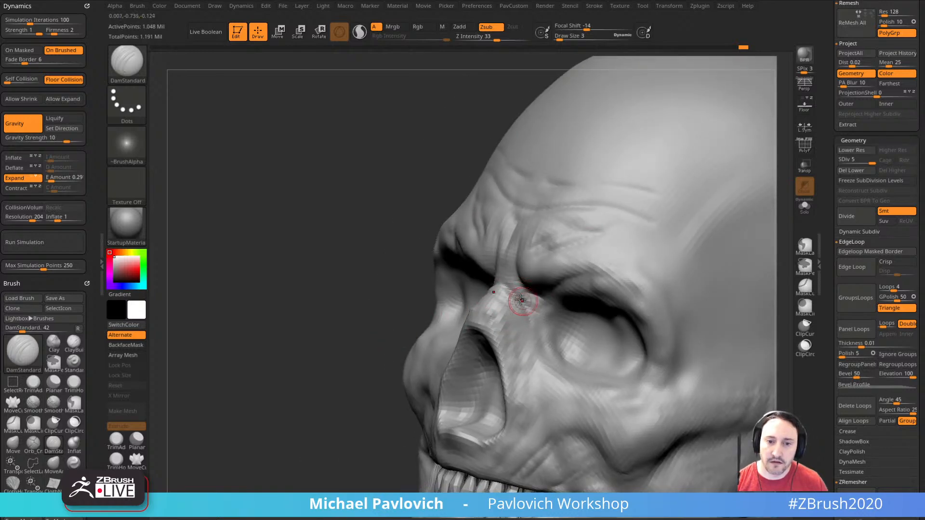
left_click_drag(343, 332, 427, 307)
- Build up the folds between the inner eye corners, the nose bridge and the brow with the Standard brush
key("b")
key("s")
key("t")
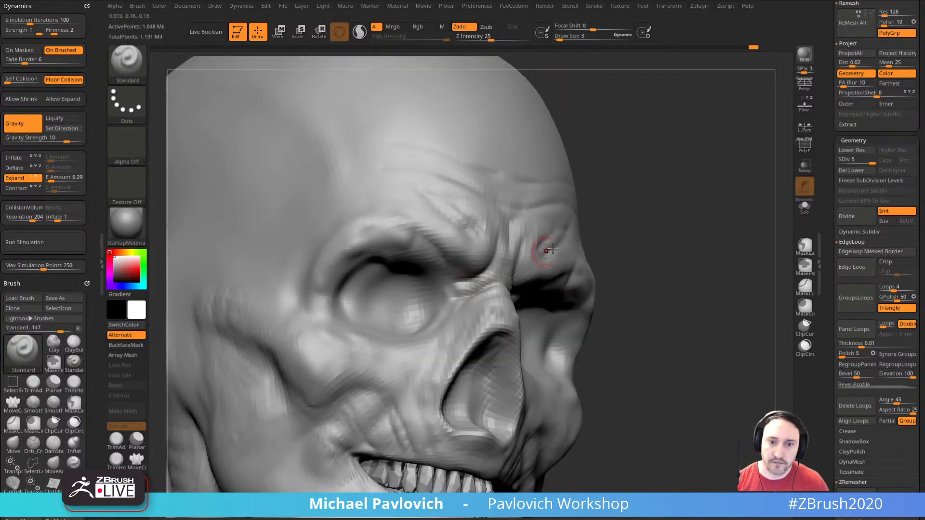
right_click_drag(552, 249, 477, 260)
mouse_move(574, 208)
right_mouse_down()
mouse_move(742, 255)
mouse_move(675, 243)
right_mouse_up()
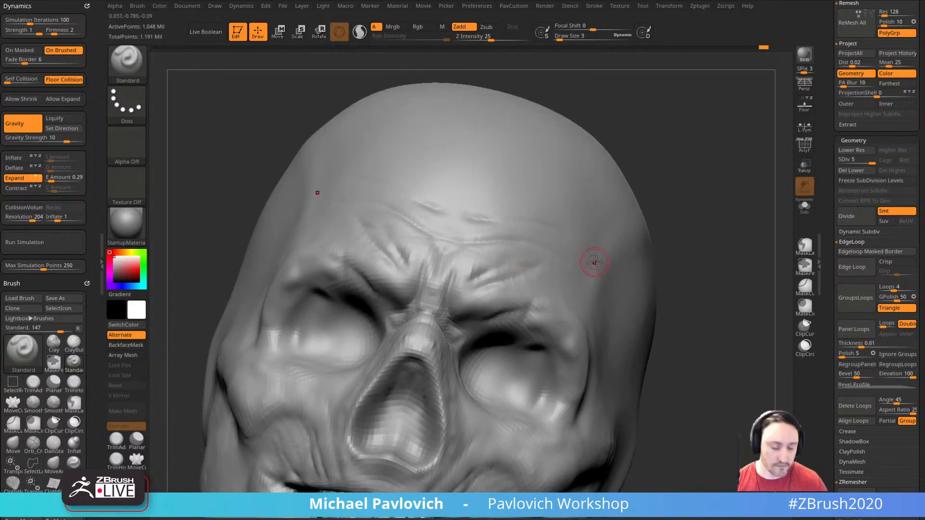
- Deepen the frown creases between the brows and above the eye sockets with the DamStandard brush at draw size 4
key("b")
key("d")
key("s")
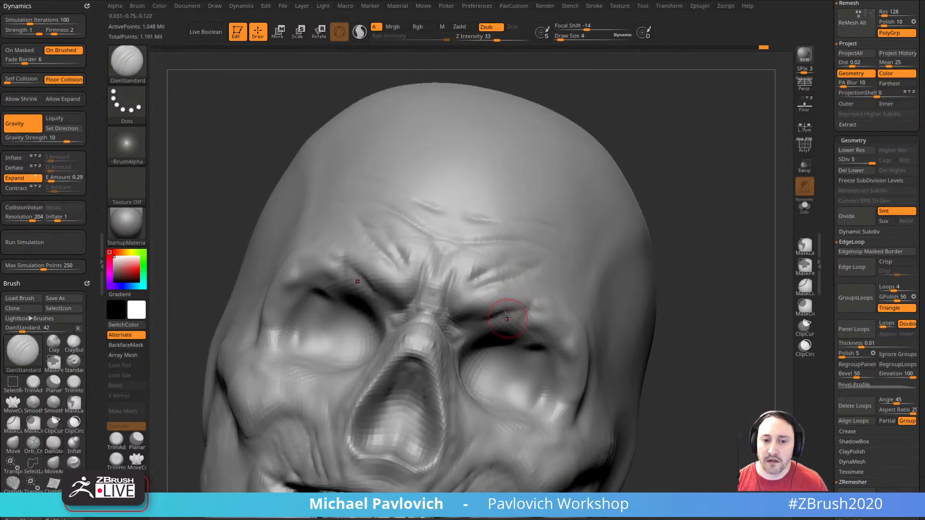
left_click_drag(474, 265, 469, 306)
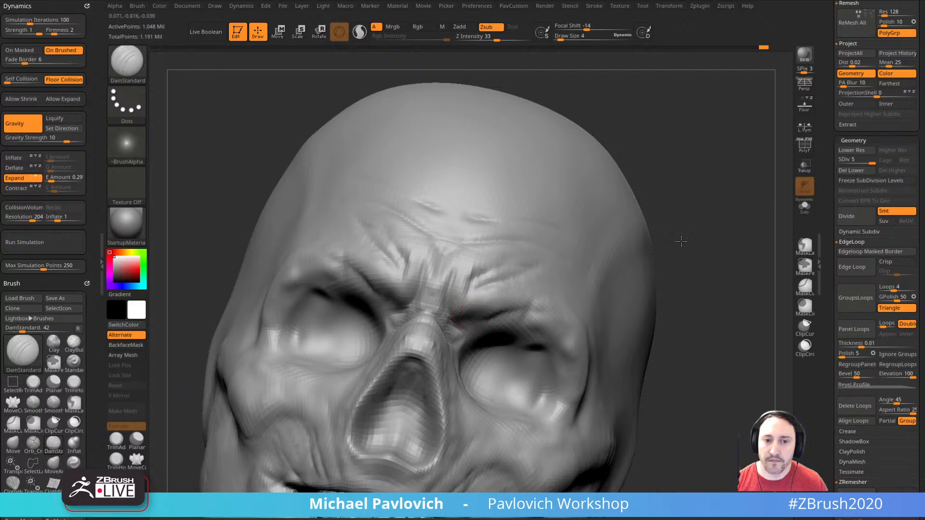
left_click_drag(681, 241, 485, 305)
left_click_drag(690, 262, 736, 250)
- Carve wrinkles into the upper lip between the nasal opening and the teeth with the DamStandard brush at draw size 4
left_click_drag(472, 353, 457, 355)
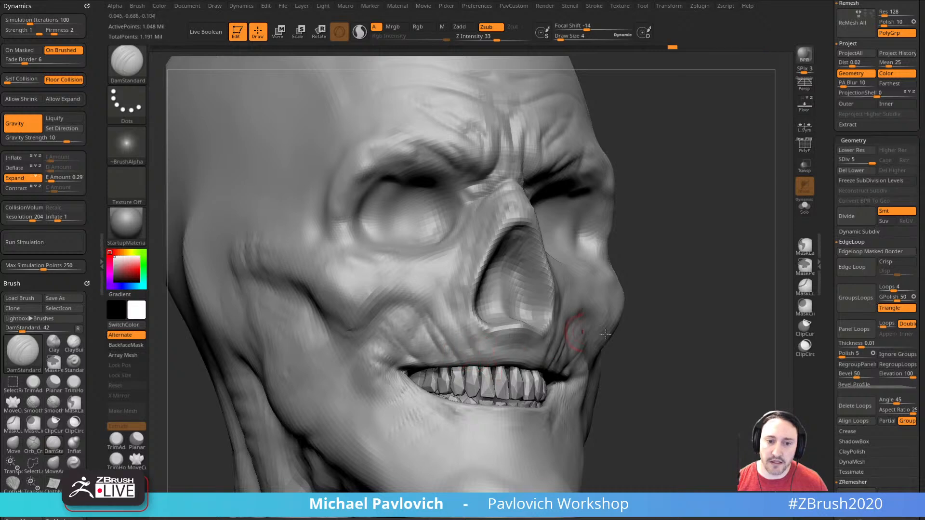
left_click_drag(670, 289, 694, 270)
left_click_drag(470, 359, 432, 368)
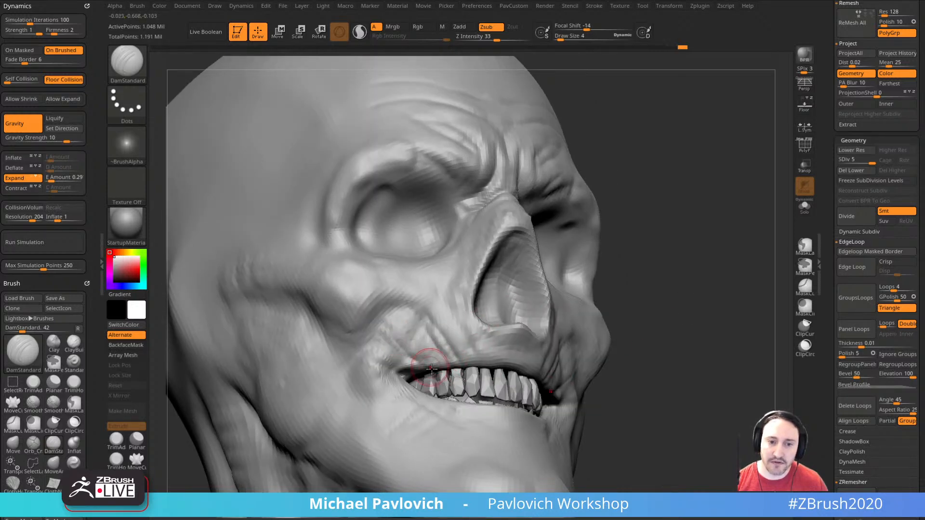
left_click_drag(660, 324, 484, 358)
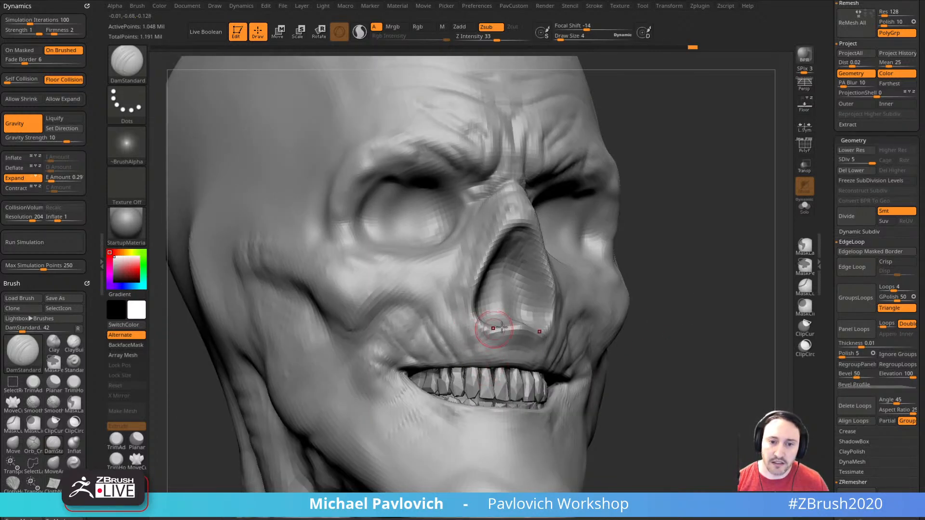
left_click_drag(502, 328, 581, 361)
left_click_drag(724, 292, 622, 264)
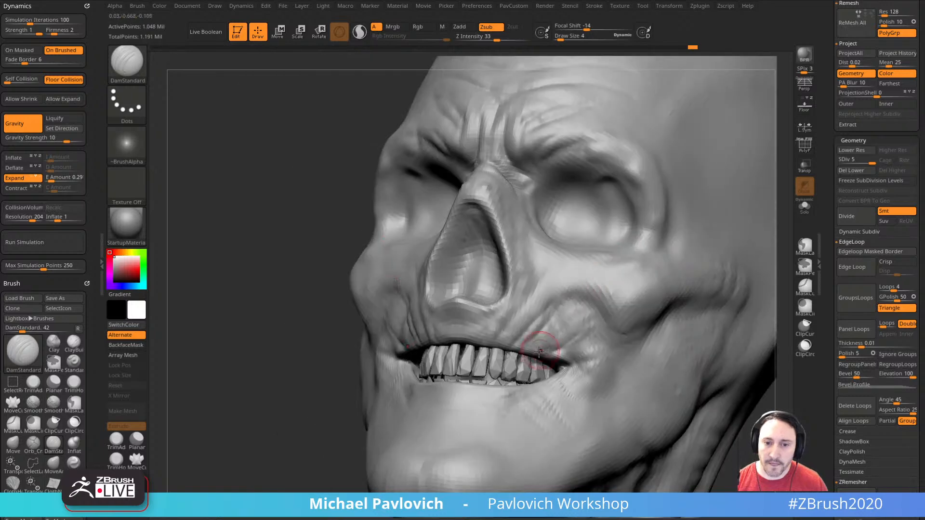
left_click_drag(557, 335, 585, 313)
- Cut creases from the inner eye corners down across the cheeks with the DamStandard brush at draw size 4
mouse_move(689, 289)
left_mouse_down()
mouse_move(602, 299)
mouse_move(689, 260)
mouse_move(470, 322)
mouse_move(652, 215)
mouse_move(531, 220)
left_mouse_up()
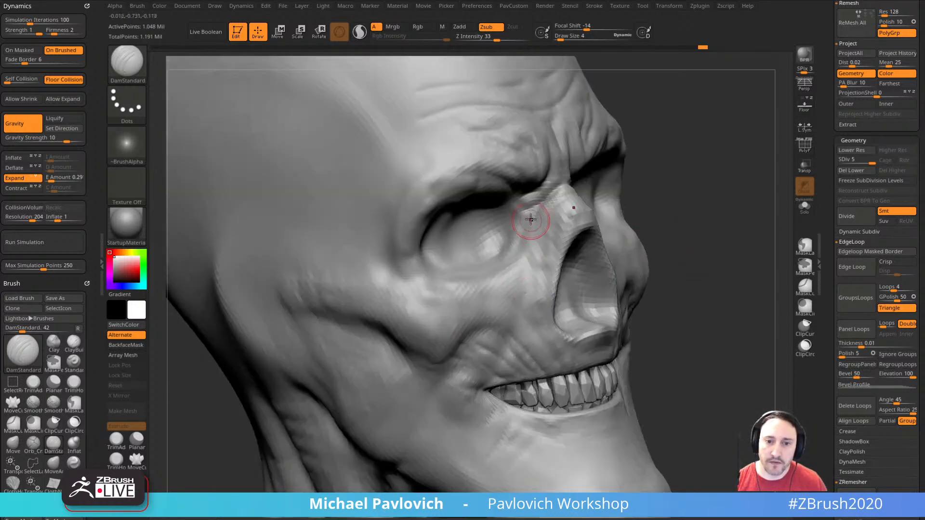
mouse_move(589, 237)
left_mouse_down()
mouse_move(573, 240)
mouse_move(698, 227)
mouse_move(504, 265)
mouse_move(712, 221)
mouse_move(495, 286)
left_mouse_up()
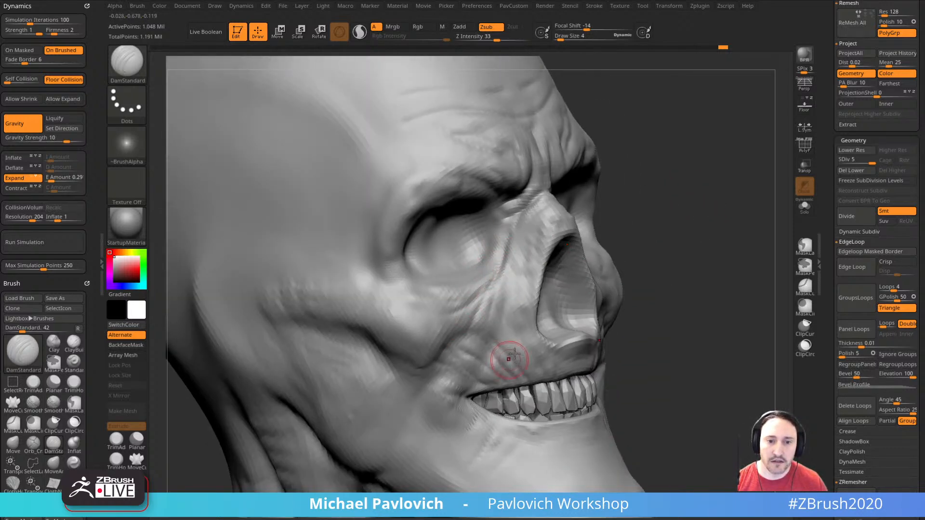
mouse_move(514, 354)
left_mouse_down()
mouse_move(739, 295)
mouse_move(738, 287)
mouse_move(715, 307)
mouse_move(495, 300)
left_mouse_up()
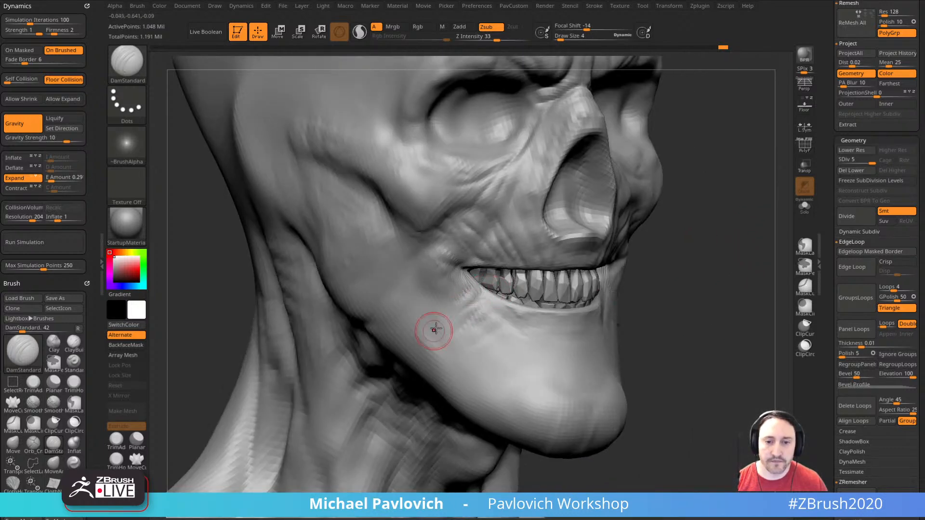
- Carve fine wrinkles around the mouth corners and below the lower lip with the DamStandard brush at draw size 4
right_click_drag(554, 331, 500, 326)
key("shift")
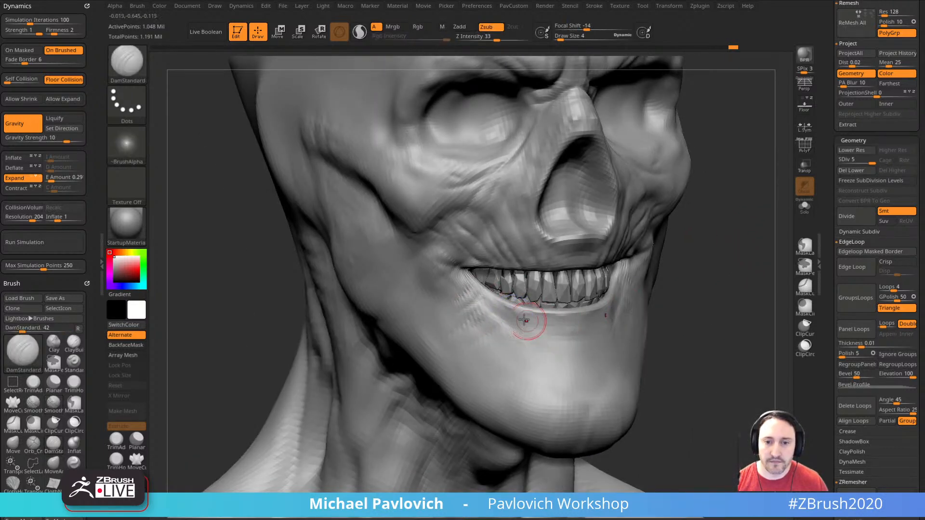
left_click_drag(688, 307, 499, 327)
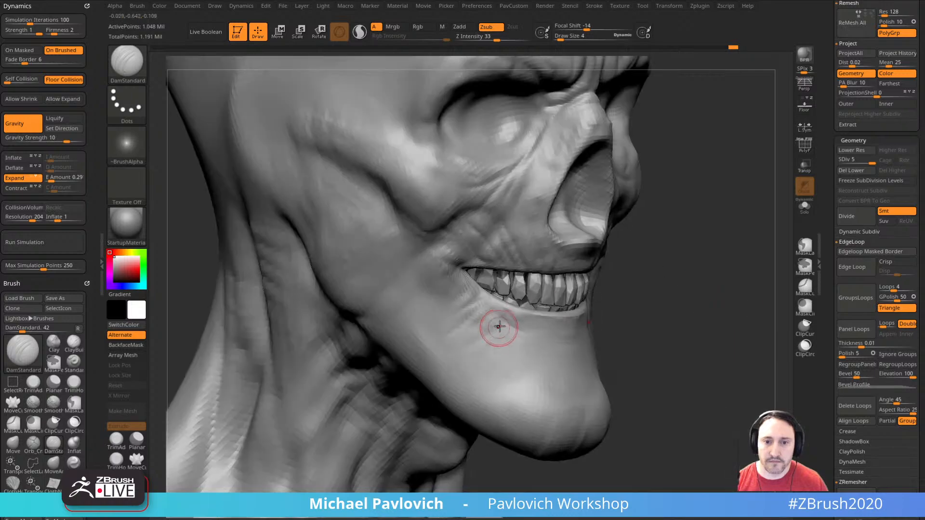
mouse_move(513, 312)
right_mouse_down()
mouse_move(700, 316)
mouse_move(696, 348)
mouse_move(725, 312)
mouse_move(725, 287)
mouse_move(781, 294)
mouse_move(771, 304)
right_mouse_up()
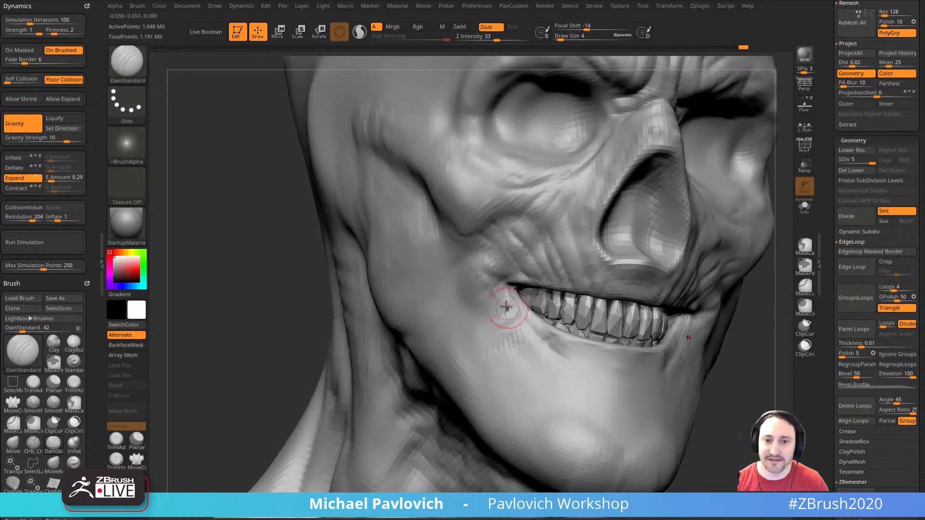
- Carve fine creases around the corner of the mouth with the DamStandard brush at draw size 4
right_click_drag(357, 287, 537, 292)
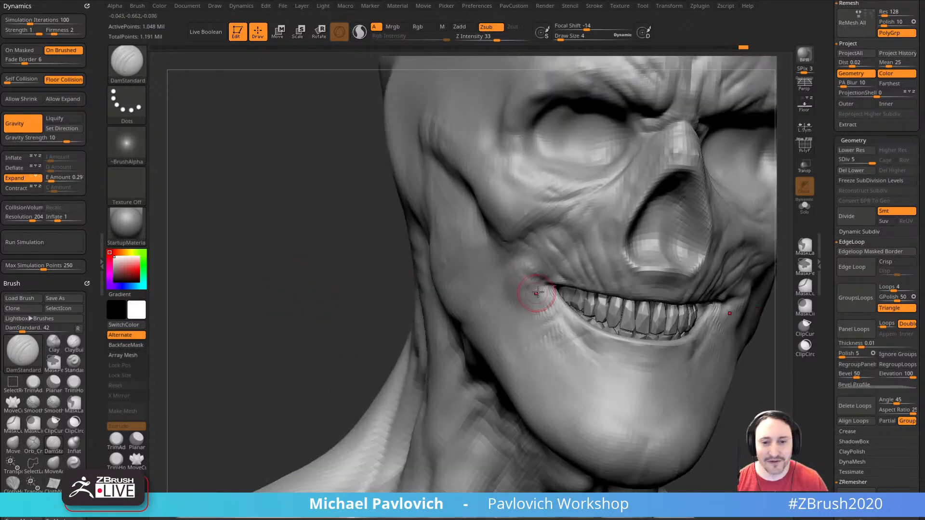
right_click_drag(495, 272, 530, 303)
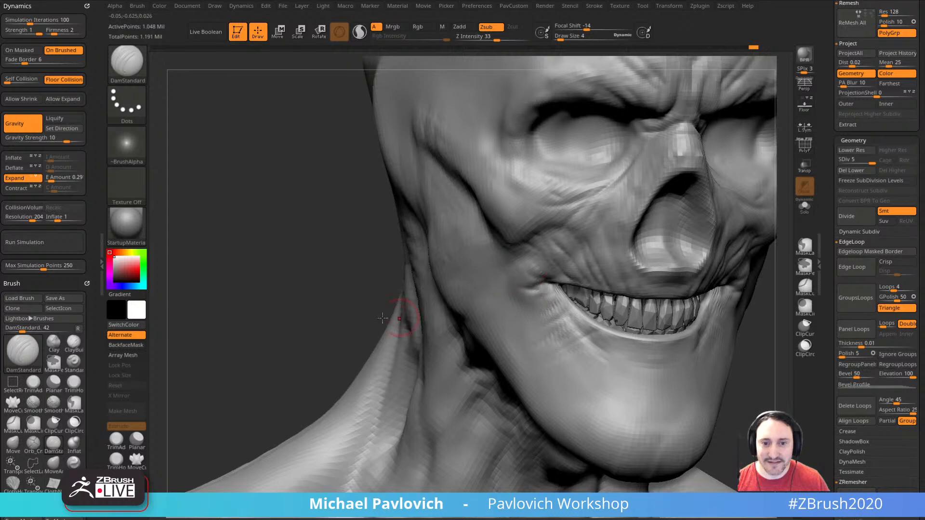
right_click_drag(383, 318, 597, 296)
- Select the Standard brush and set the draw size to 6
mouse_move(744, 318)
left_mouse_down()
mouse_move(729, 331)
mouse_move(738, 285)
mouse_move(725, 293)
mouse_move(736, 281)
left_mouse_up()
key("b")
key("s")
key("t")
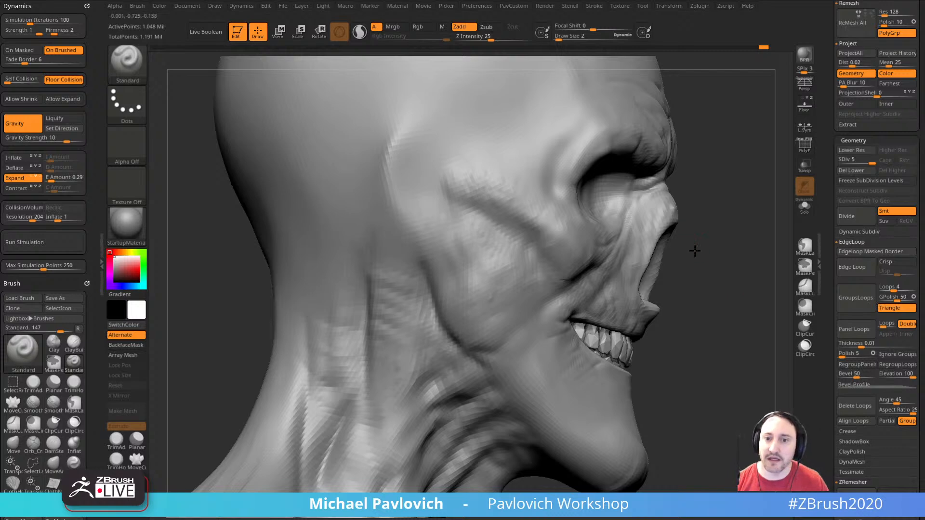
mouse_move(695, 251)
left_mouse_down()
mouse_move(726, 233)
mouse_move(724, 255)
mouse_move(726, 241)
left_mouse_up()
key("s")
left_click_drag(503, 284, 505, 283)
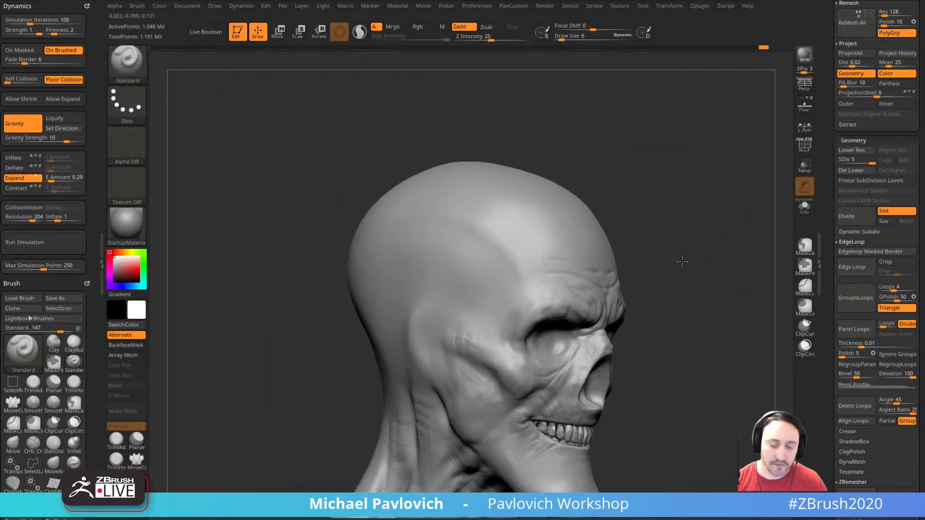
- Carve creases outward from the outer eye corner and over the cheekbone with the DamStandard brush at draw size 6
key("b")
key("d")
key("s")
mouse_move(682, 262)
left_mouse_down("alt")
mouse_move(668, 248)
mouse_move(674, 263)
left_mouse_up("alt")
left_click_drag(506, 289, 474, 268)
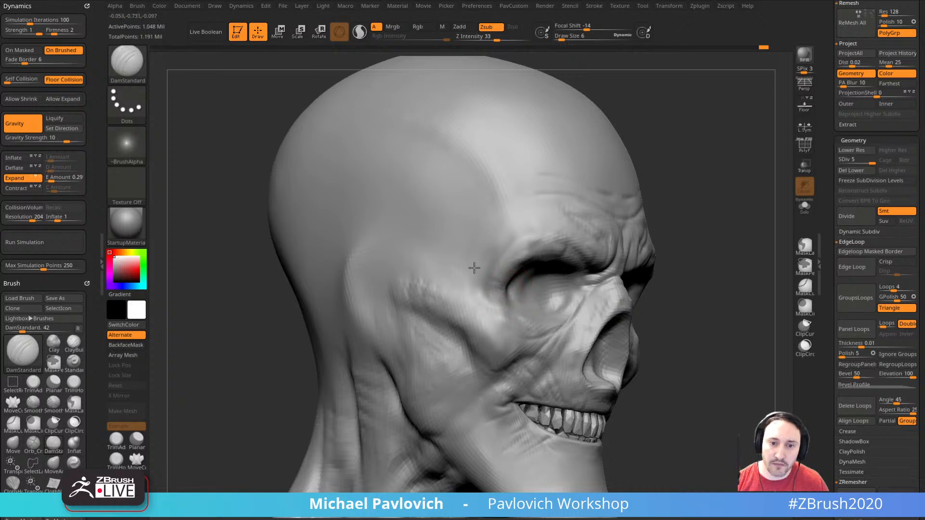
left_click_drag(689, 262, 679, 274)
left_click_drag(507, 289, 476, 257)
mouse_move(679, 269)
left_mouse_down()
mouse_move(711, 297)
mouse_move(674, 270)
left_mouse_up()
mouse_move(512, 309)
left_mouse_down()
mouse_move(461, 309)
mouse_move(462, 317)
left_mouse_up()
left_click_drag(511, 296, 462, 313)
- Carve crow's-foot wrinkles from the outer eye corner toward the temple with finer DamStandard strokes
mouse_move(299, 409)
left_mouse_down("shift")
mouse_move(316, 426)
mouse_move(231, 395)
left_mouse_up("shift")
mouse_move(669, 241)
left_mouse_down("alt")
mouse_move(641, 257)
mouse_move(578, 254)
mouse_move(630, 240)
left_mouse_up("alt")
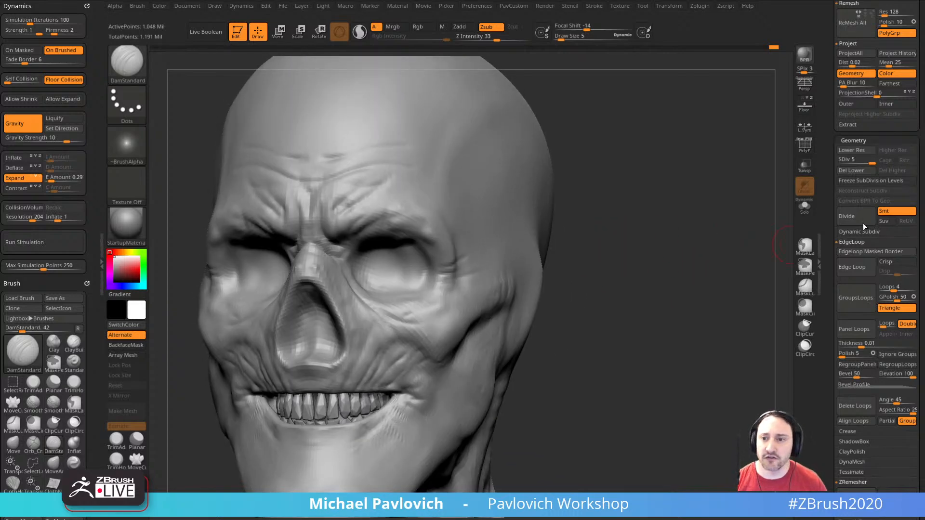
left_click_drag(863, 162, 873, 163)
mouse_move(640, 252)
left_mouse_down()
mouse_move(725, 250)
mouse_move(686, 219)
left_mouse_up()
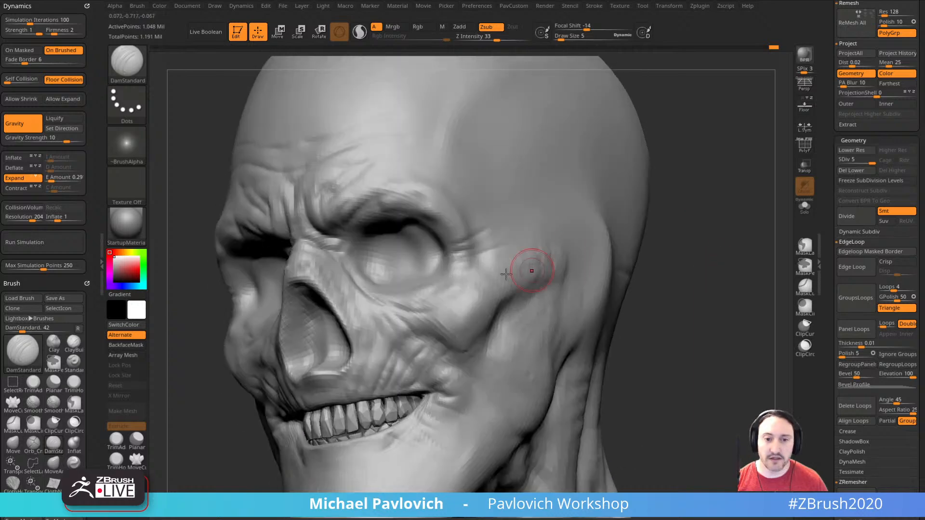
left_click_drag(443, 249, 480, 238)
mouse_move(671, 230)
left_mouse_down()
mouse_move(573, 236)
mouse_move(479, 263)
left_mouse_up()
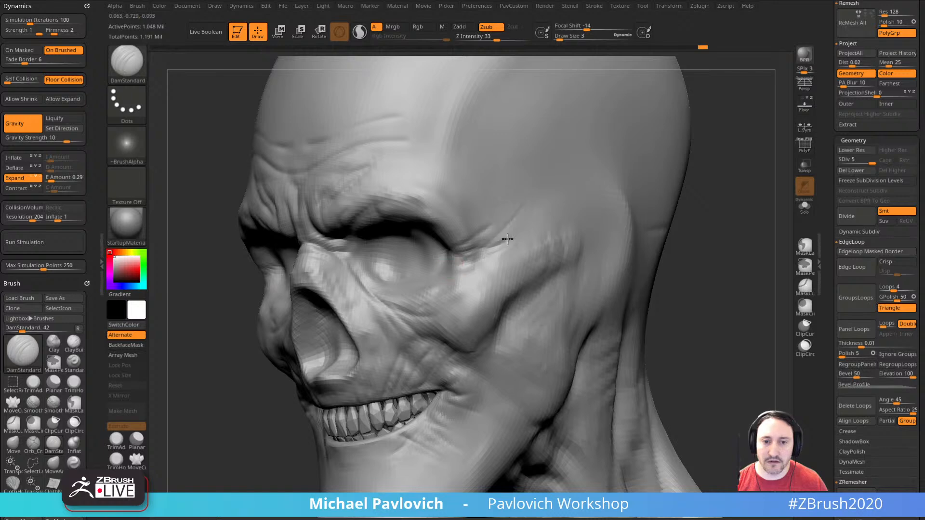
key("shift")
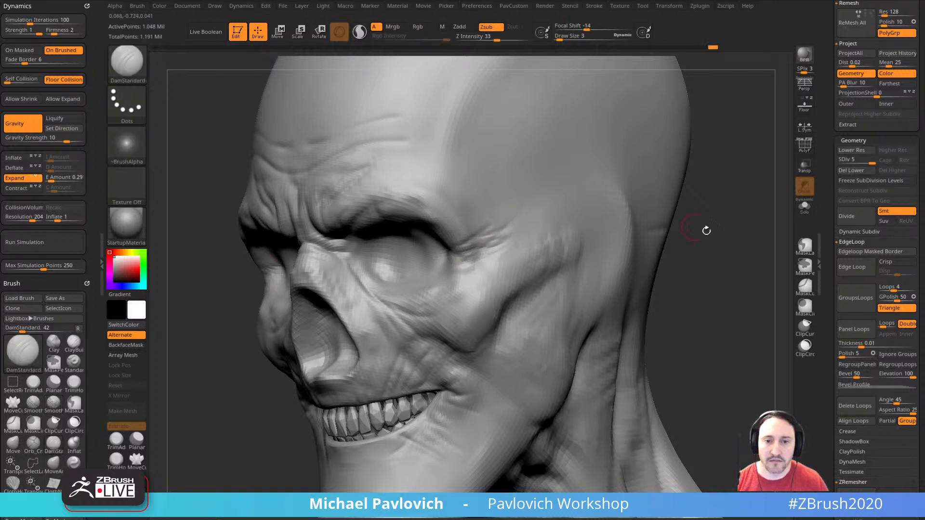
- Refine the wrinkles beside and below the outer eye corner with DamStandard strokes, reducing the draw size to 2
left_click_drag(703, 229, 728, 214)
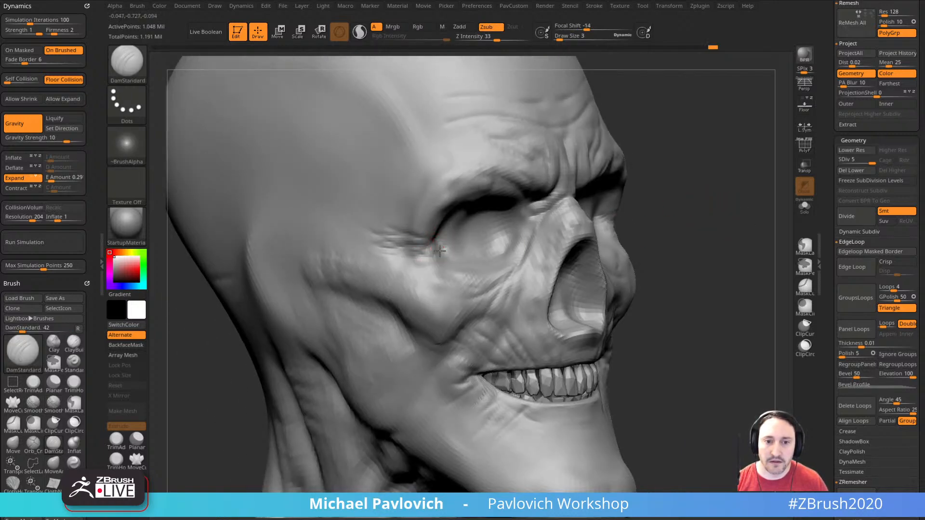
right_click_drag(577, 217, 611, 221)
right_click_drag(381, 279, 447, 272)
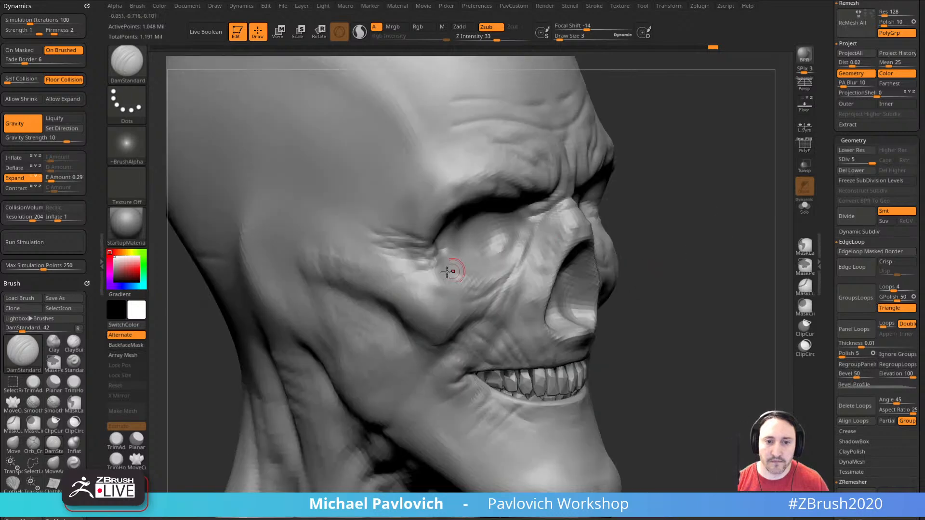
mouse_move(483, 245)
right_mouse_down()
mouse_move(432, 271)
mouse_move(667, 264)
mouse_move(700, 214)
mouse_move(744, 219)
mouse_move(703, 198)
mouse_move(716, 186)
mouse_move(715, 165)
mouse_move(713, 217)
mouse_move(708, 206)
mouse_move(675, 214)
right_mouse_up()
key("b")
key("s")
key("t")
key("b")
key("d")
key("s")
key("s")
left_click(486, 248)
- Carve folds arching over the outer brow toward the temple with the DamStandard brush at draw size 5
right_click_drag(620, 200, 559, 218)
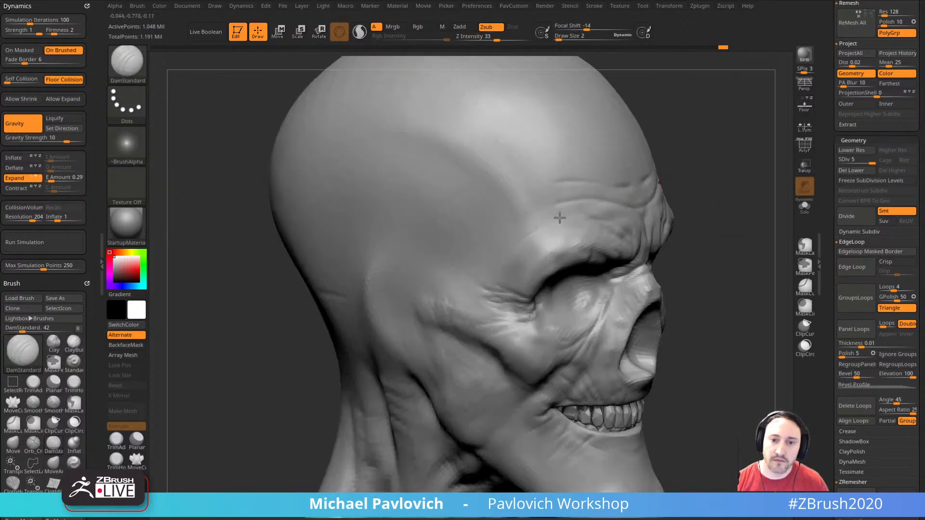
key("s")
left_click(538, 243)
mouse_move(518, 260)
left_mouse_down()
mouse_move(533, 239)
mouse_move(582, 216)
left_mouse_up()
right_click_drag(569, 198, 530, 206)
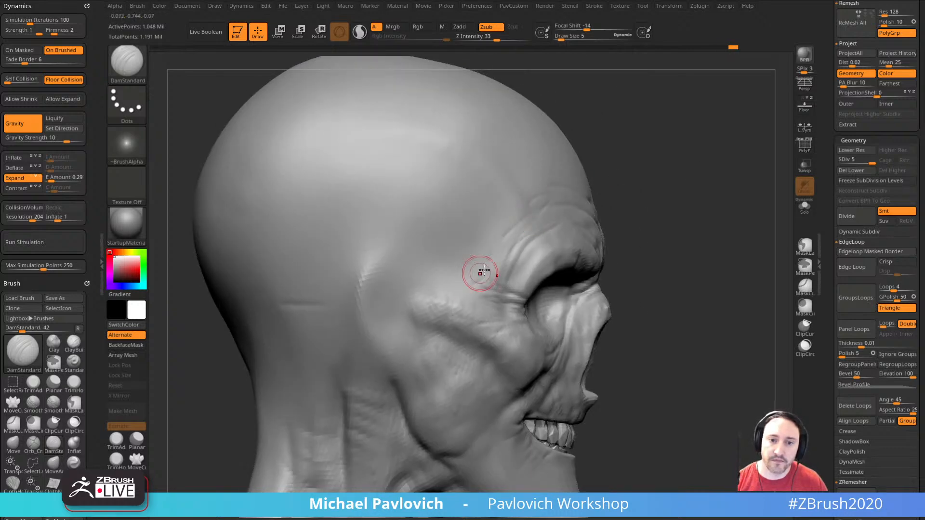
- Smooth the fold ends on the temple and soften the surface around the rear of the cheekbone
mouse_move(612, 179)
right_mouse_down()
mouse_move(718, 158)
mouse_move(704, 162)
right_mouse_up()
key("shift")
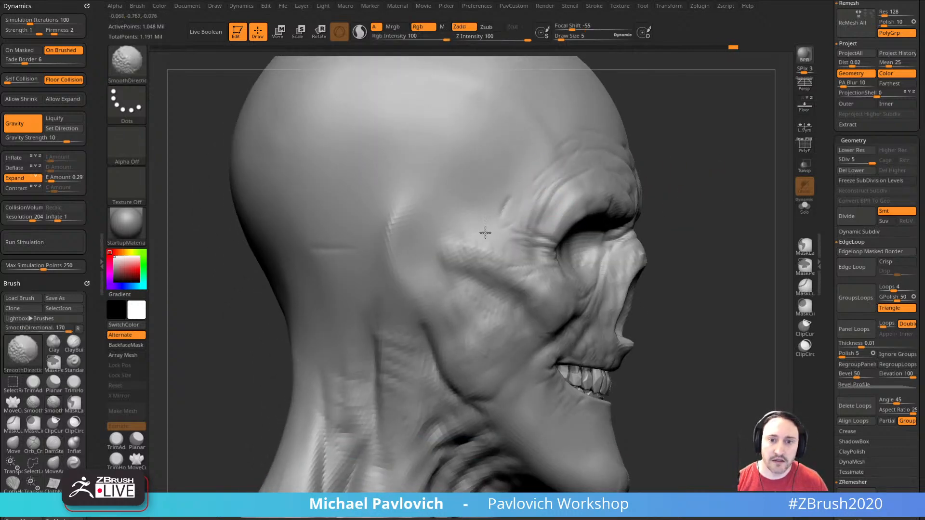
left_click_drag(493, 224, 570, 188, "shift")
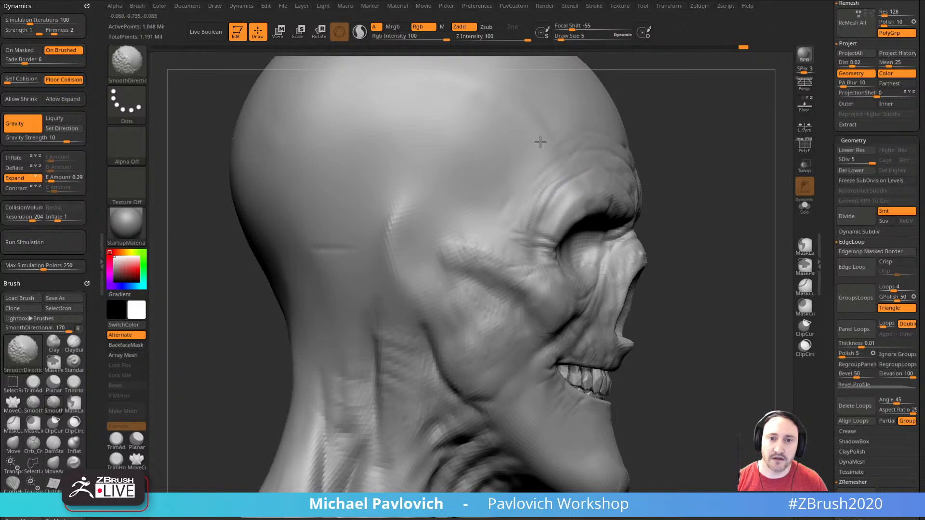
mouse_move(718, 207)
right_mouse_down()
mouse_move(729, 190)
mouse_move(689, 188)
right_mouse_up()
right_click_drag(425, 188, 383, 195)
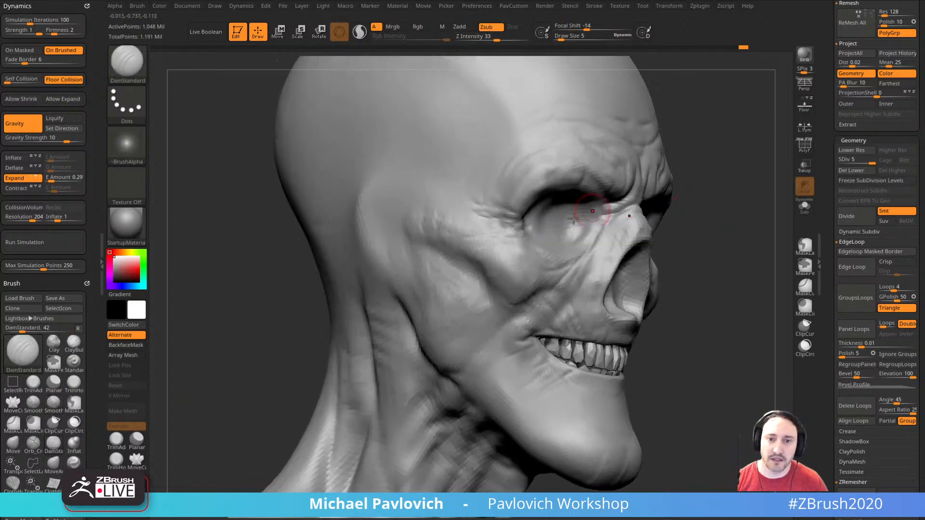
right_click_drag(680, 234, 718, 221)
left_click_drag(448, 204, 440, 219, "shift")
mouse_move(448, 208)
left_mouse_down("shift")
mouse_move(437, 215)
mouse_move(448, 231)
left_mouse_up("shift")
right_click_drag(663, 252, 657, 247, "alt")
left_click_drag(438, 258, 469, 274, "shift")
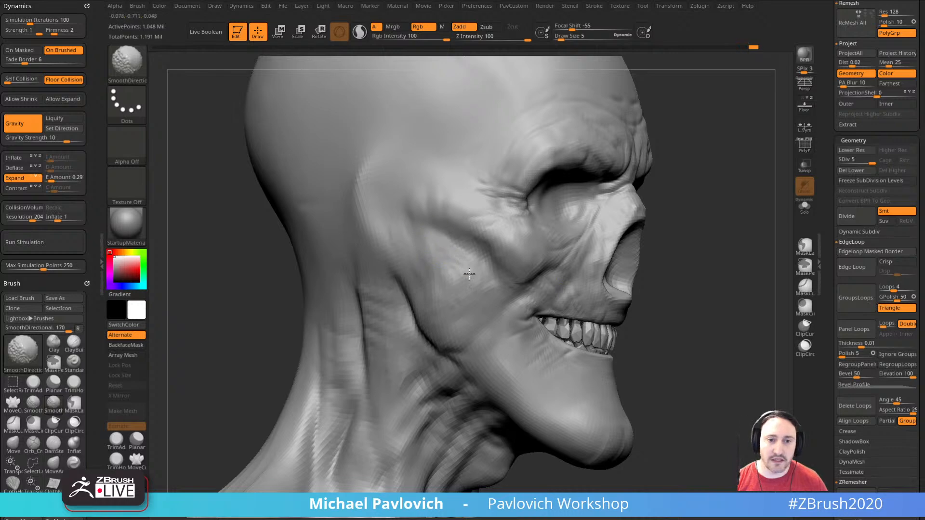
- Carve a short crease on the rear cheek below the cheekbone, near the angle of the jaw
right_click_drag(702, 259, 677, 247)
left_click_drag(441, 324, 456, 322)
right_click_drag(460, 326, 440, 264)
mouse_move(410, 294)
right_mouse_down()
mouse_move(703, 254)
mouse_move(718, 242)
mouse_move(707, 273)
right_mouse_up()
- Build up the cheek forms with the Standard brush at draw size 6 and smooth the area near the mouth corner
key("b")
key("s")
key("t")
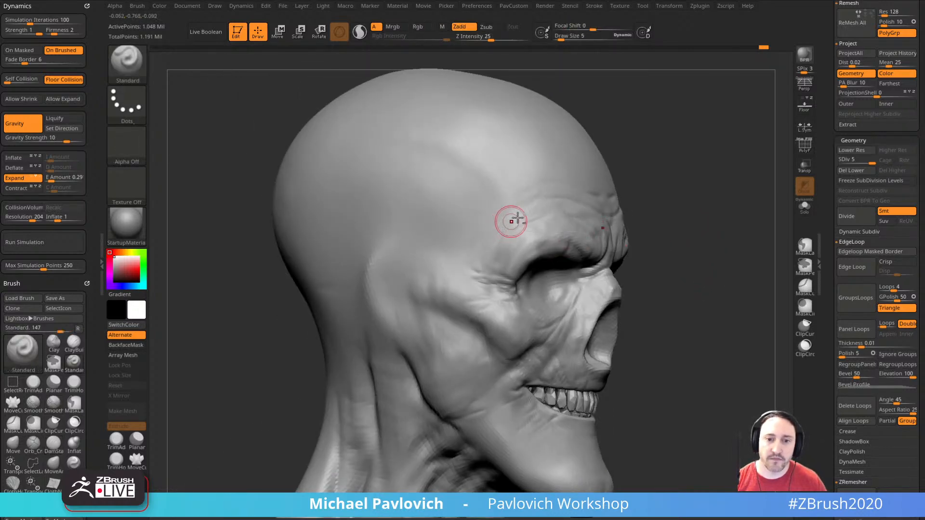
right_click_drag(617, 227, 653, 227)
key("s")
left_click_drag(527, 388, 522, 410, "shift")
right_click_drag(710, 240, 716, 287, "alt")
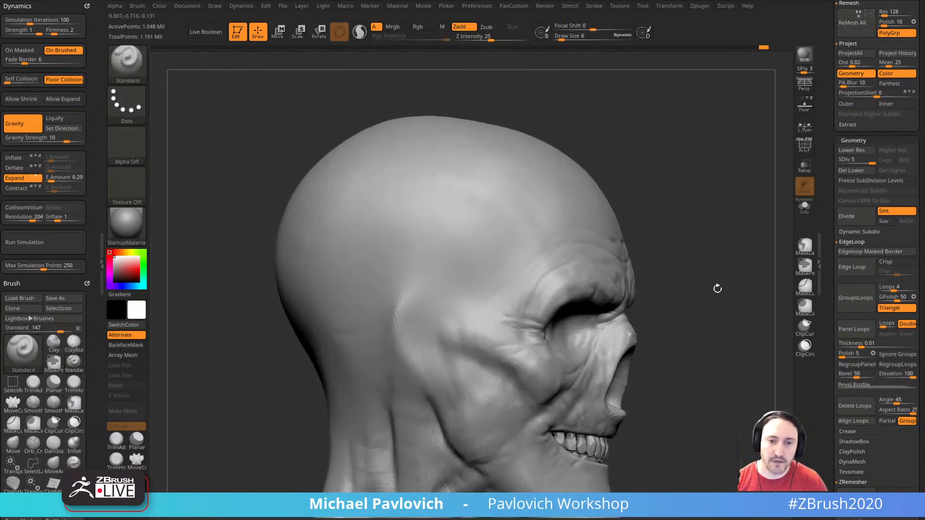
- Draw a thin winding vein across the temple with the Standard brush at draw size 2, redoing the first stroke
key("s")
left_click_drag(509, 269, 504, 270)
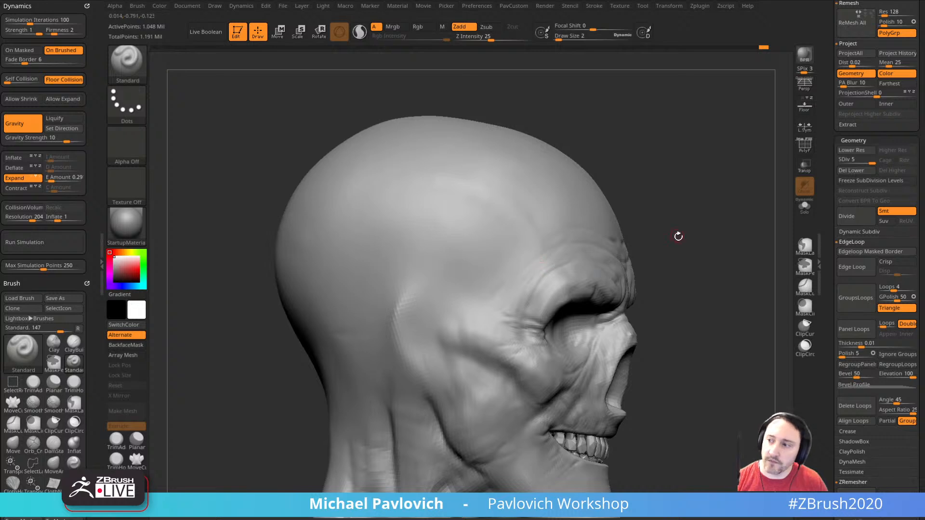
right_click_drag(679, 236, 696, 231)
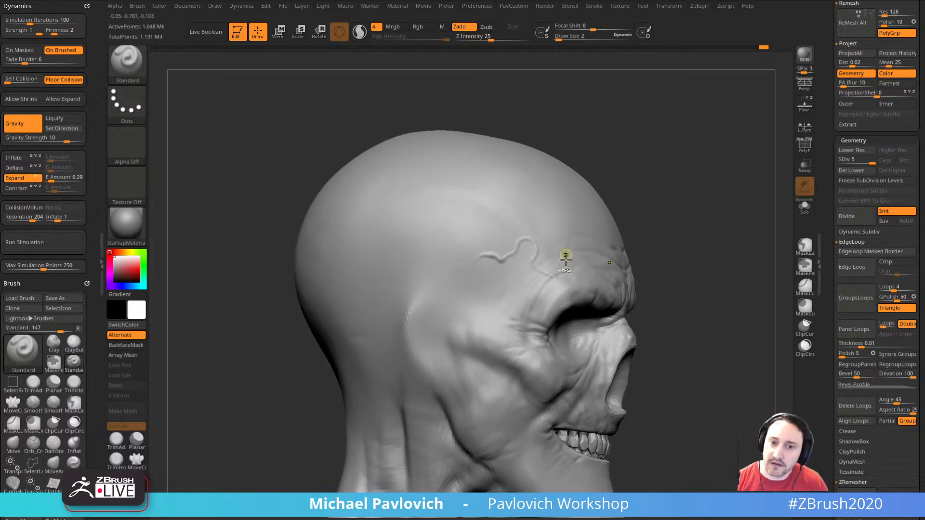
key("ctrl+z")
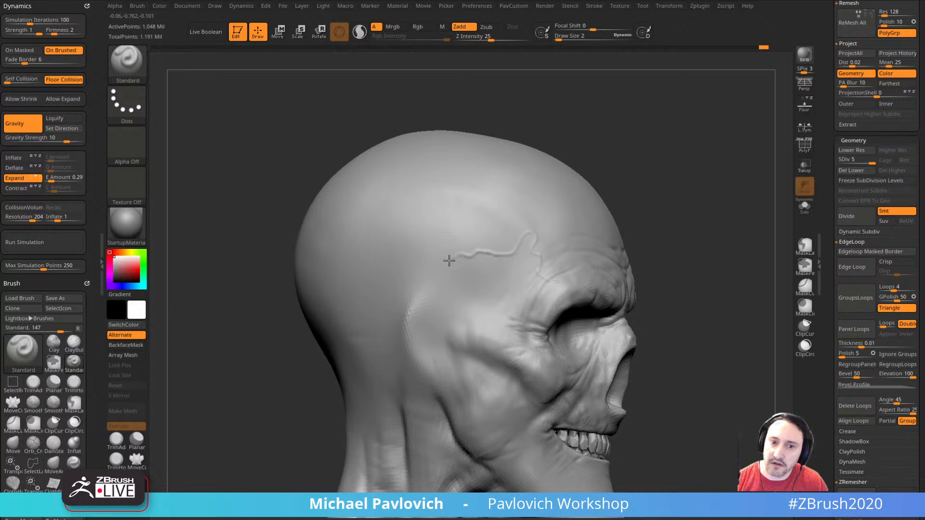
right_click_drag(686, 235, 685, 213)
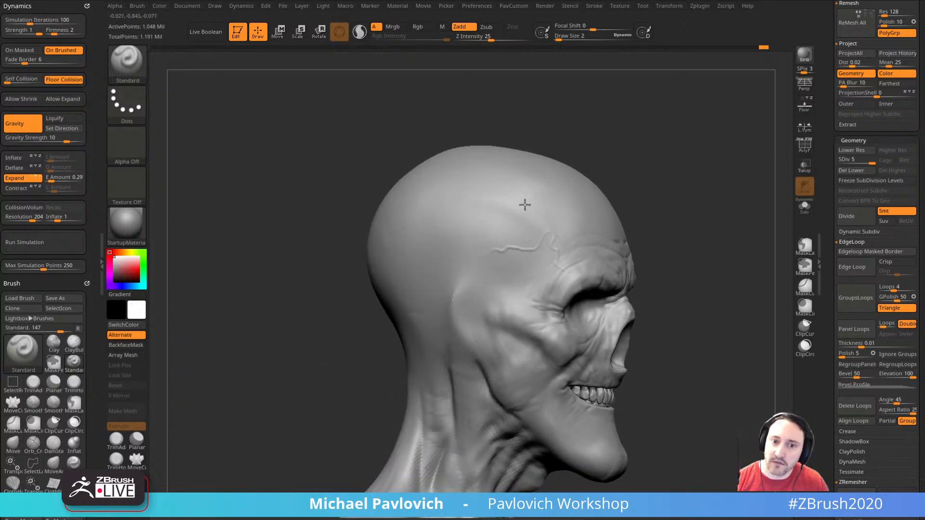
right_click_drag(670, 247, 671, 225)
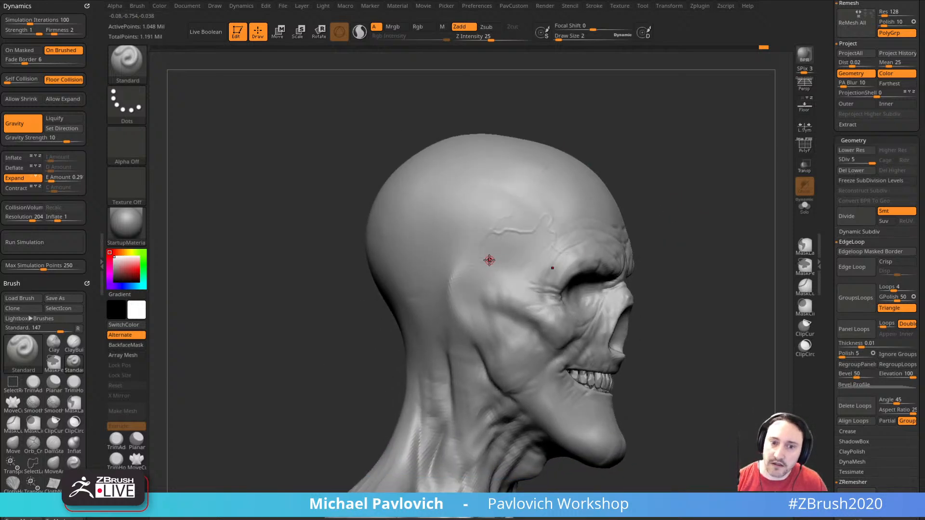
- Extend the temple vein down the side of the head toward the ear area with the Standard brush at draw size 3
key("]")
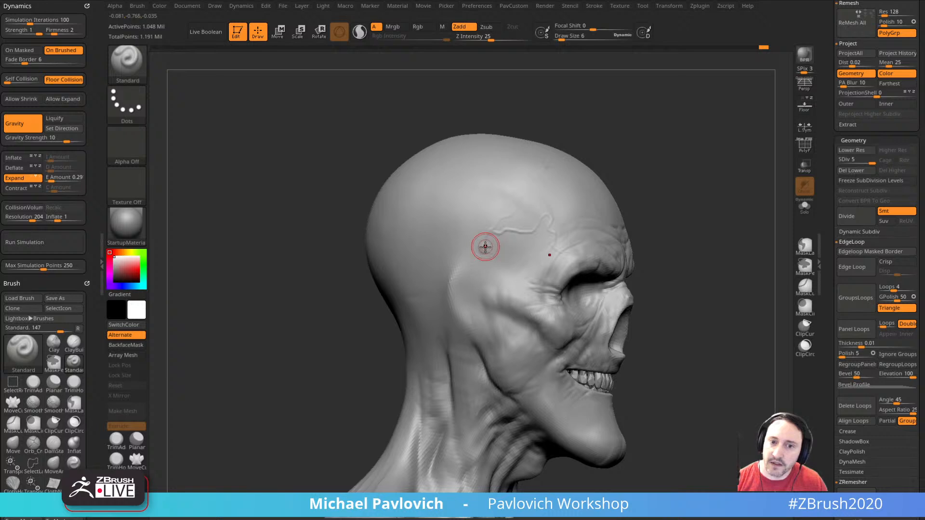
key("[")
key("s")
left_click(484, 249)
left_click_drag(490, 237, 480, 256)
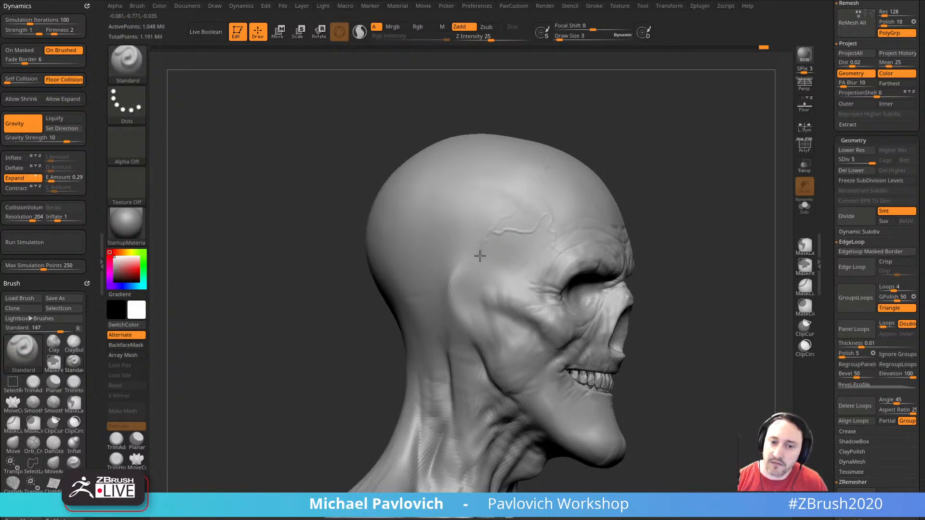
left_click_drag(695, 275, 698, 248, "alt")
left_click_drag(674, 307, 676, 227, "alt")
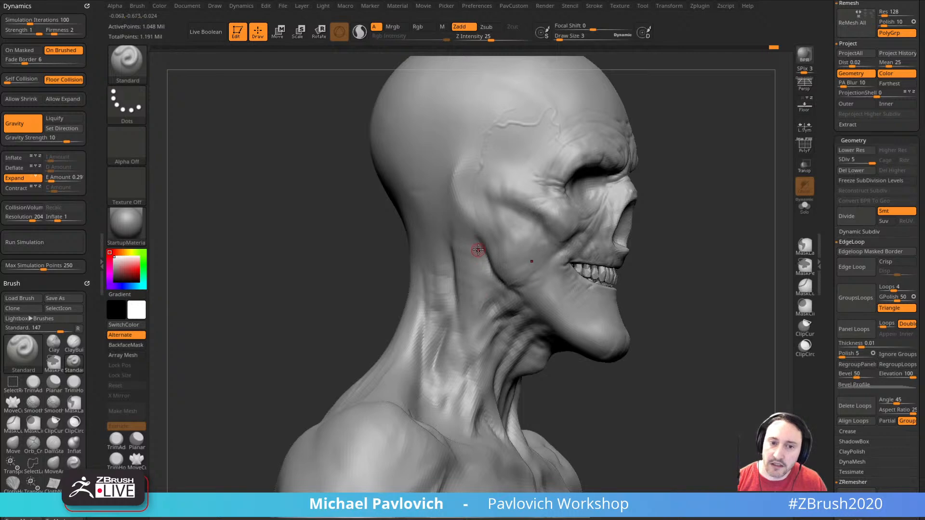
left_click_drag(664, 337, 644, 334, "alt")
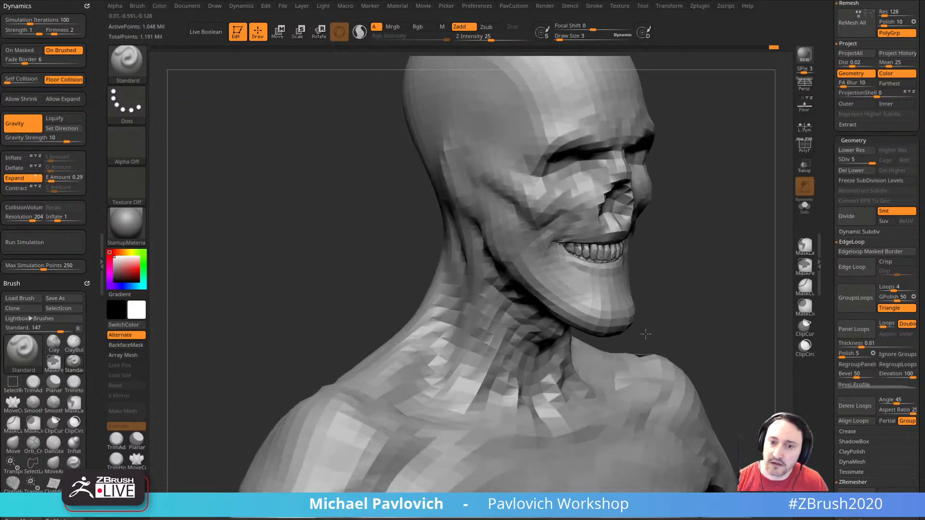
left_click_drag(630, 278, 489, 258)
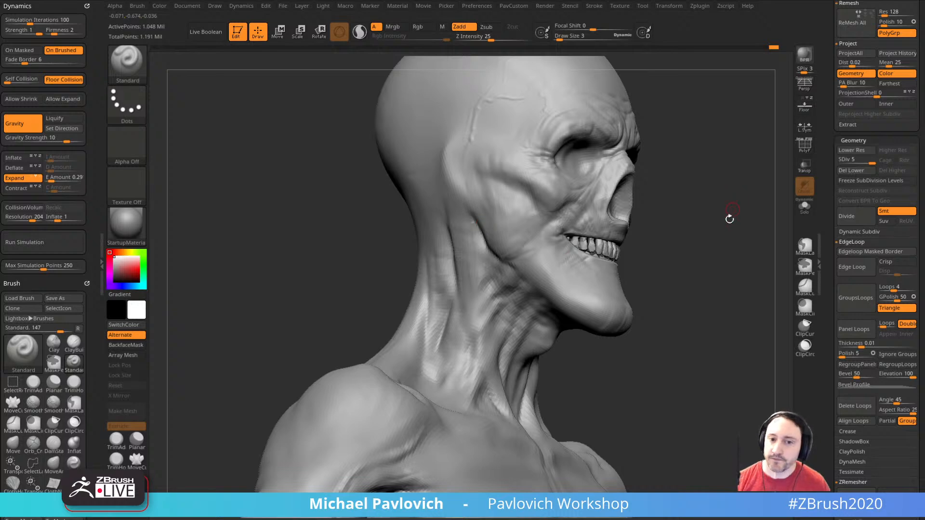
mouse_move(730, 219)
left_mouse_down()
mouse_move(739, 206)
mouse_move(682, 201)
left_mouse_up()
- Carve the groove along the neck muscle behind the jaw with the DamStandard brush at draw size 9 and smooth its lower end
key("shift")
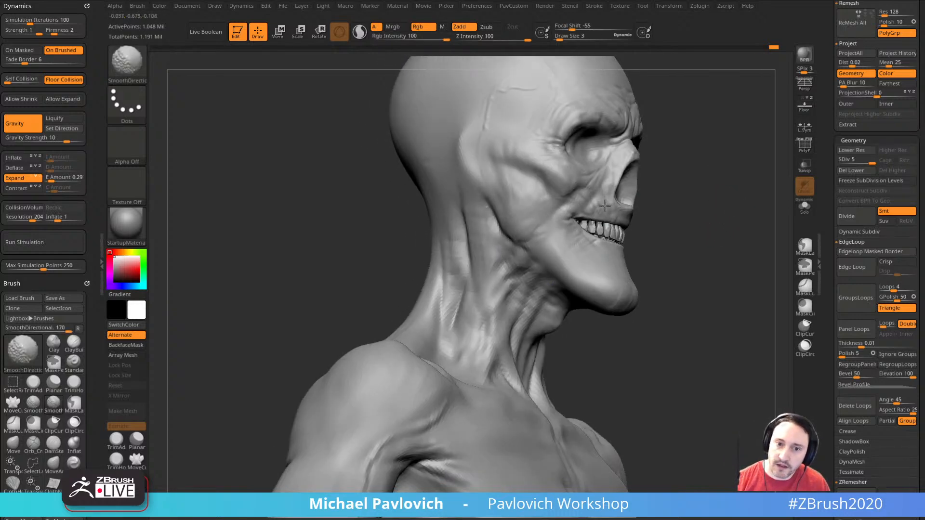
mouse_move(747, 212)
left_mouse_down()
mouse_move(727, 221)
mouse_move(729, 211)
mouse_move(716, 214)
left_mouse_up()
key("bracketleft")
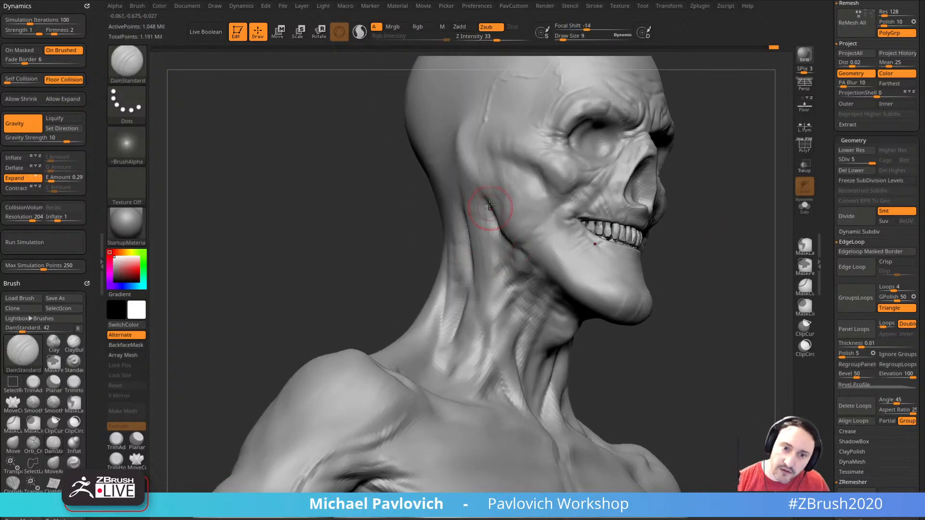
left_click_drag(489, 205, 503, 279)
left_click_drag(710, 249, 704, 245)
left_click_drag(484, 225, 501, 273)
left_click_drag(713, 270, 689, 270)
mouse_move(487, 287)
left_mouse_down("shift")
mouse_move(504, 297)
mouse_move(493, 283)
left_mouse_up("shift")
left_click_drag(662, 307, 613, 286)
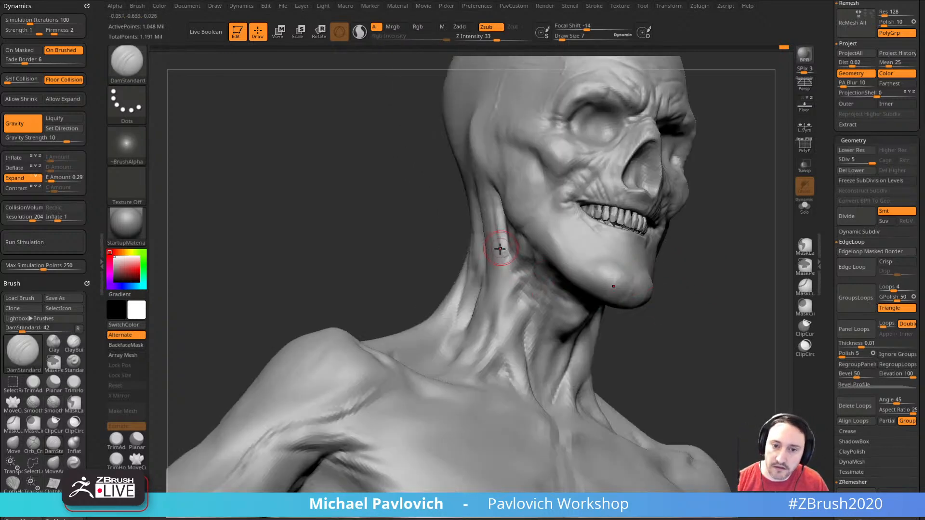
left_click_drag(417, 255, 521, 298)
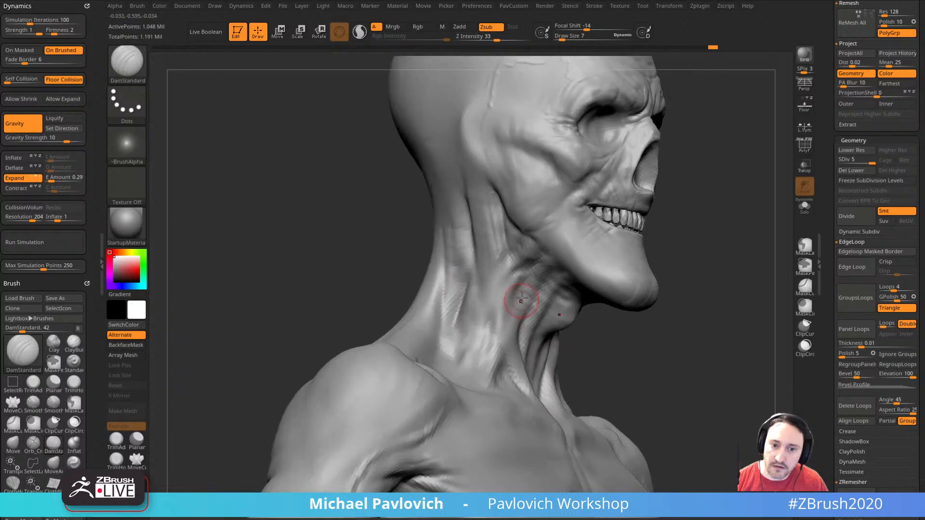
- Build up the skin over the jaw and lower cheek with the ClayBuildup brush at draw size 5 and Z intensity 9
key("b")
key("c")
key("b")
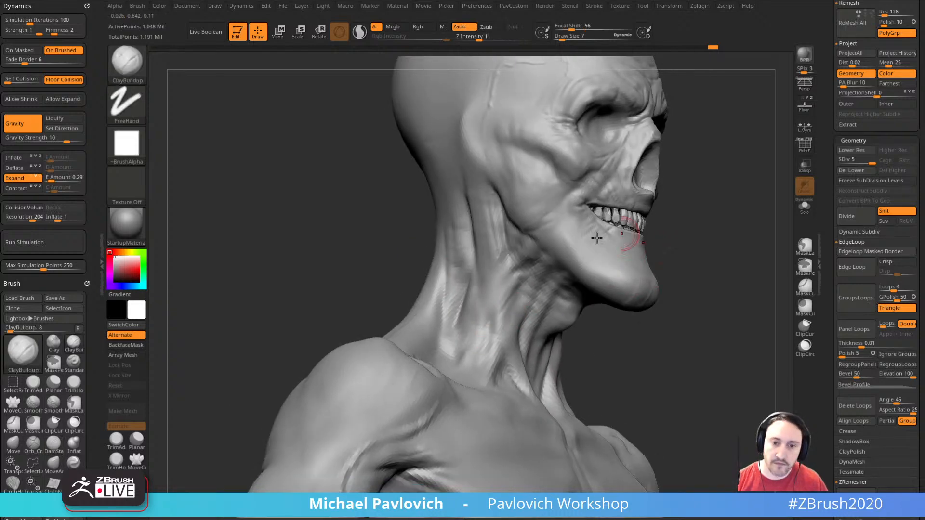
right_click_drag(544, 282, 533, 260)
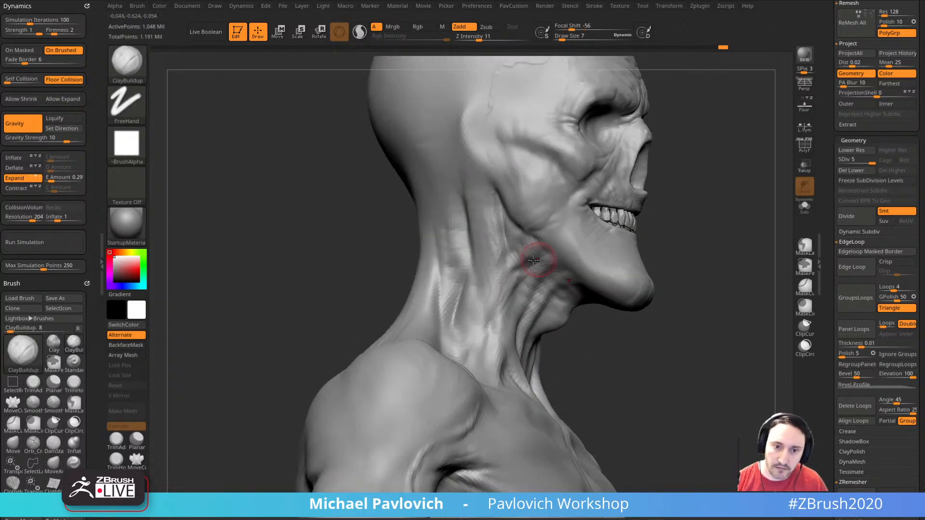
mouse_move(698, 224)
right_mouse_down()
mouse_move(550, 236)
mouse_move(657, 233)
mouse_move(556, 253)
right_mouse_up()
key("[")
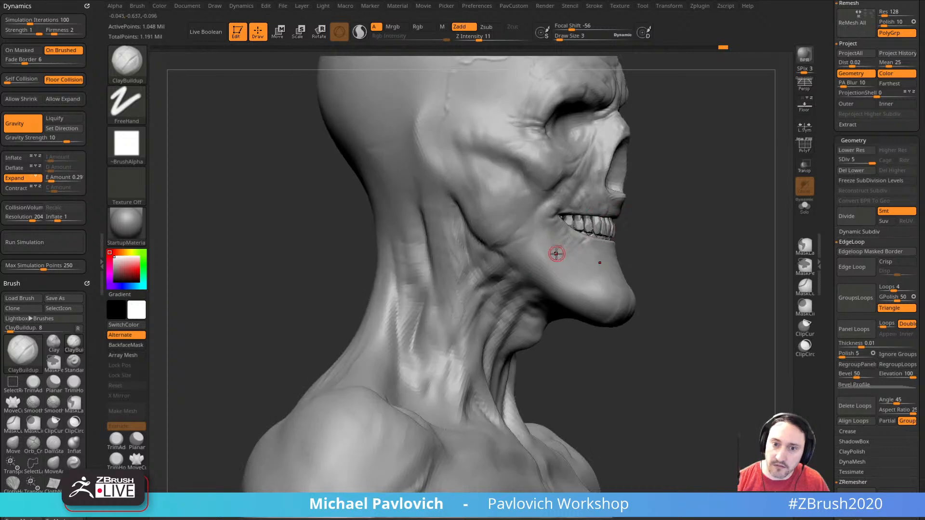
right_click_drag(682, 259, 624, 255)
key("]")
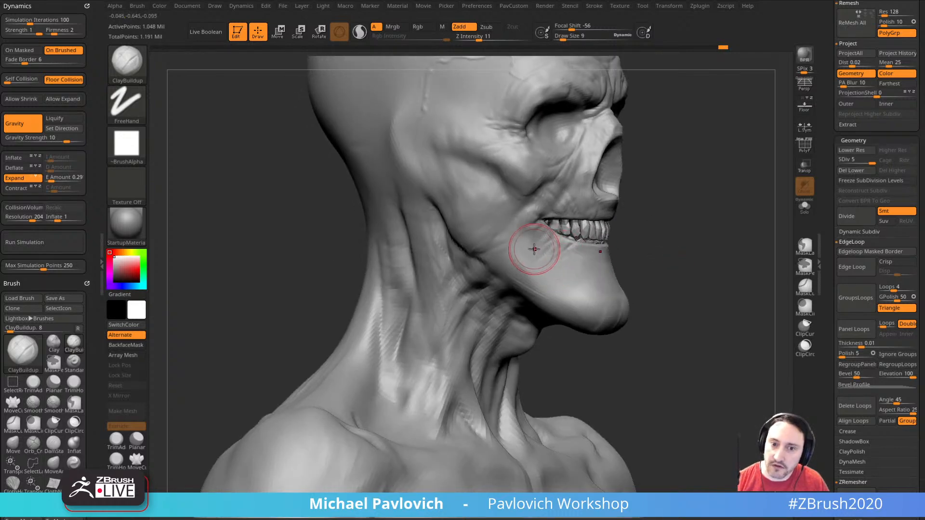
right_click_drag(627, 212, 680, 226)
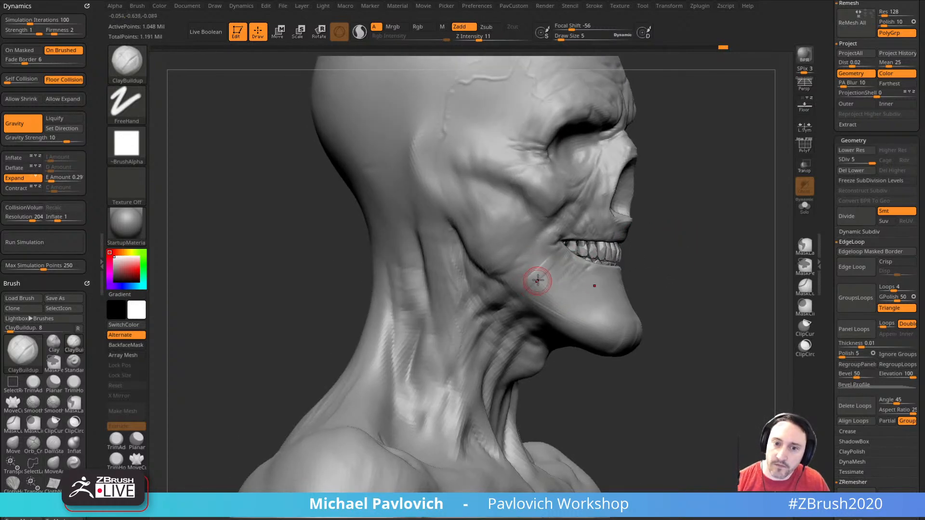
type("9")
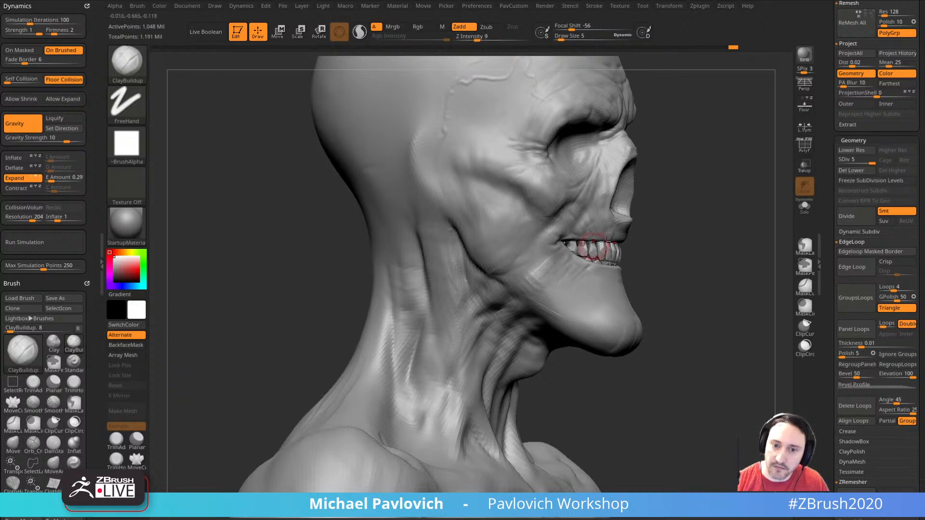
right_click_drag(605, 240, 667, 213)
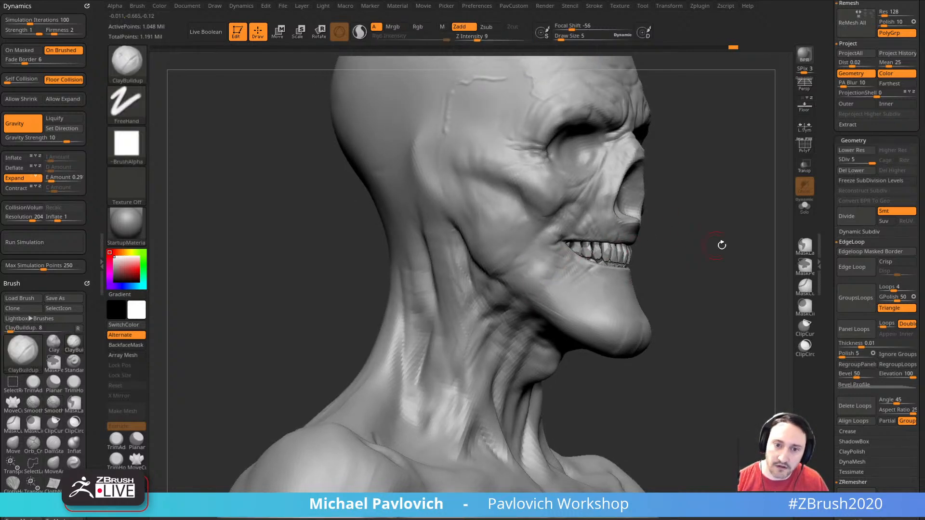
- Add soft lumpy forms on the cheek around the mouth corner with the Clay brush at draw size 4
mouse_move(721, 246)
left_mouse_down()
mouse_move(742, 253)
mouse_move(541, 262)
left_mouse_up()
key("b")
key("c")
key("l")
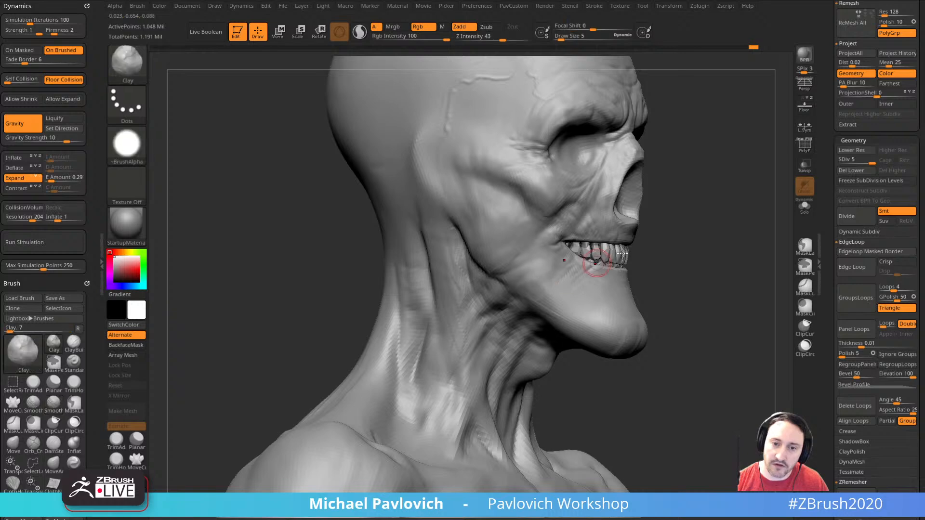
right_click_drag(530, 283, 520, 296)
right_click_drag(540, 263, 631, 255)
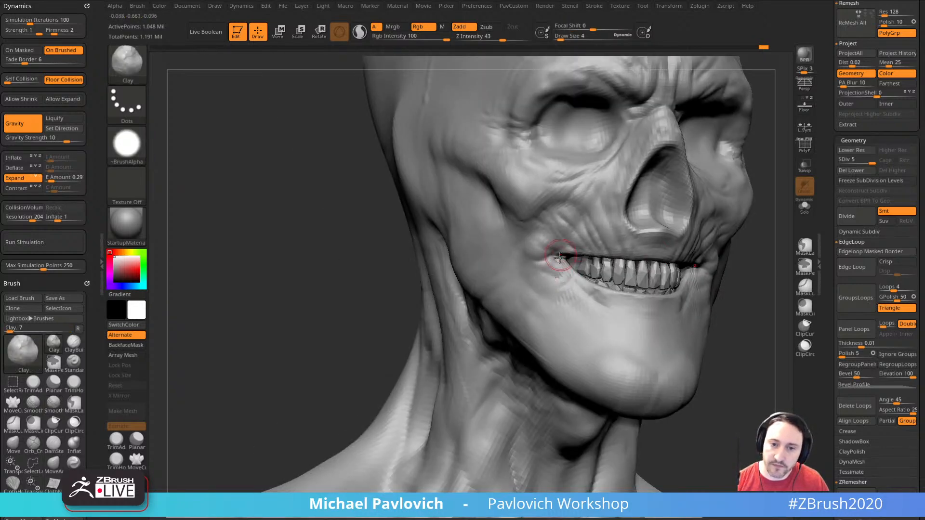
right_click_drag(560, 257, 431, 237)
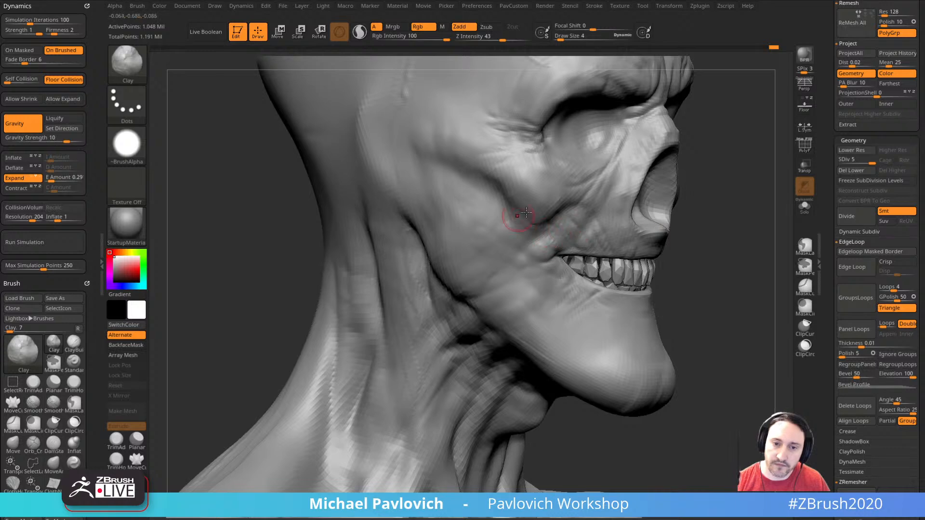
- Draw a winding vein branch across the lower temple with the Standard brush at a small draw size of 2 to 3
mouse_move(756, 264)
right_mouse_down()
mouse_move(764, 241)
mouse_move(754, 252)
mouse_move(673, 241)
mouse_move(767, 207)
mouse_move(739, 262)
mouse_move(756, 283)
mouse_move(731, 231)
mouse_move(752, 245)
right_mouse_up()
key("b")
key("s")
key("t")
right_click_drag(694, 202, 728, 205)
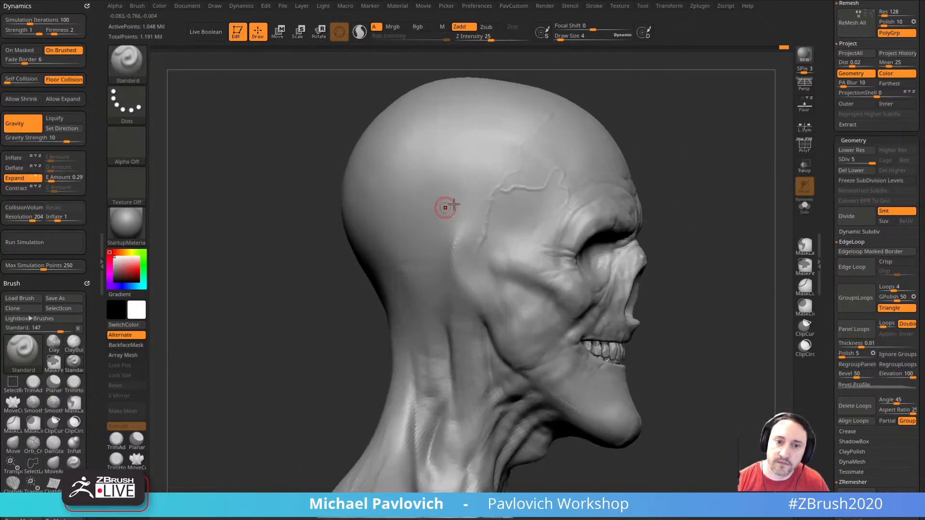
right_click_drag(637, 167, 686, 148)
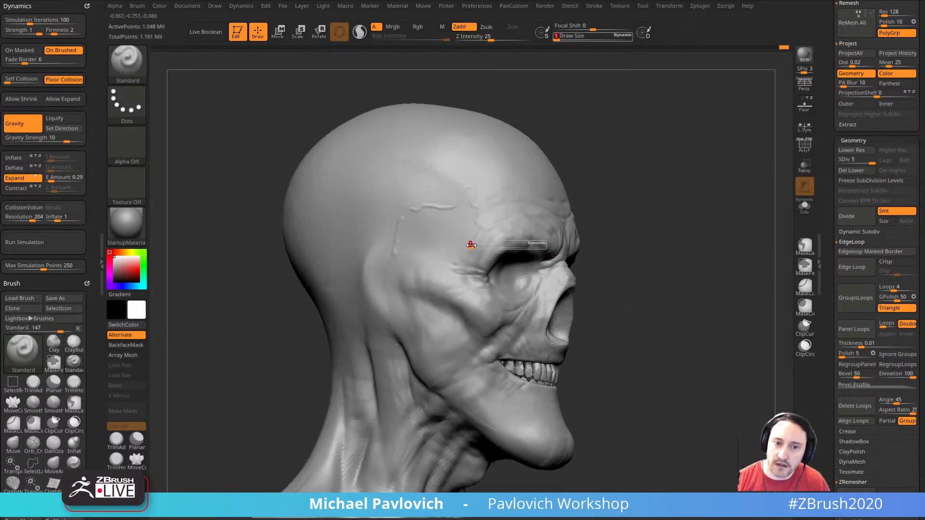
mouse_move(585, 187)
right_mouse_down()
mouse_move(610, 181)
mouse_move(598, 193)
right_mouse_up()
key("]")
key("]")
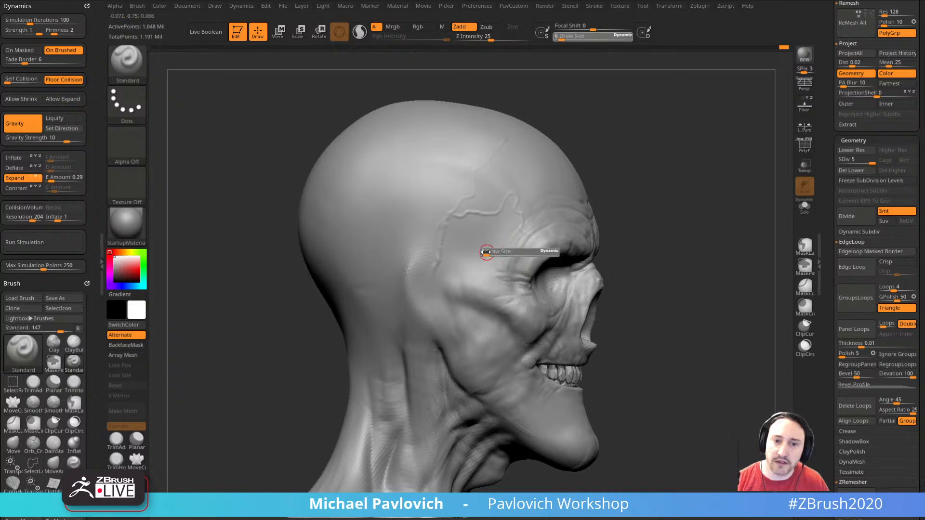
key("[")
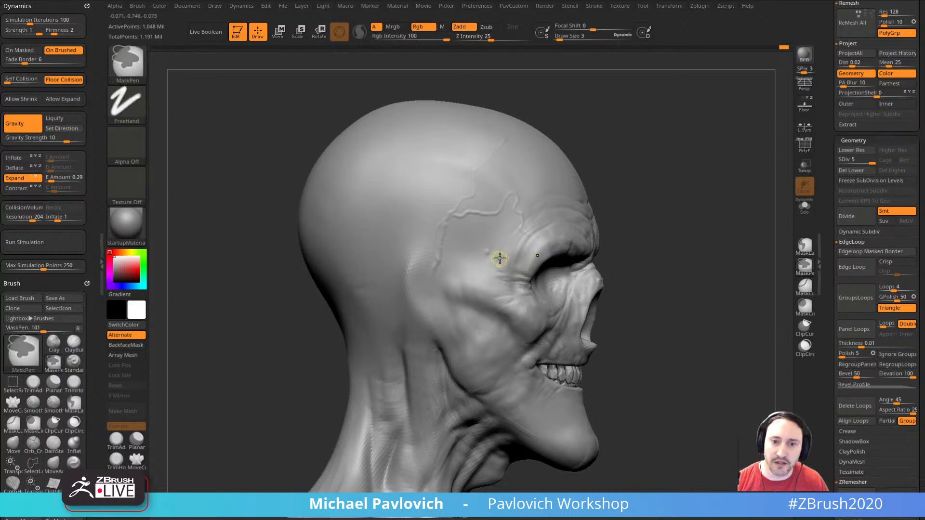
mouse_move(385, 222)
right_mouse_down()
mouse_move(686, 120)
mouse_move(498, 243)
mouse_move(698, 190)
mouse_move(710, 204)
mouse_move(456, 154)
mouse_move(386, 124)
right_mouse_up()
key("shift")
right_click_drag(685, 165, 641, 136, "alt")
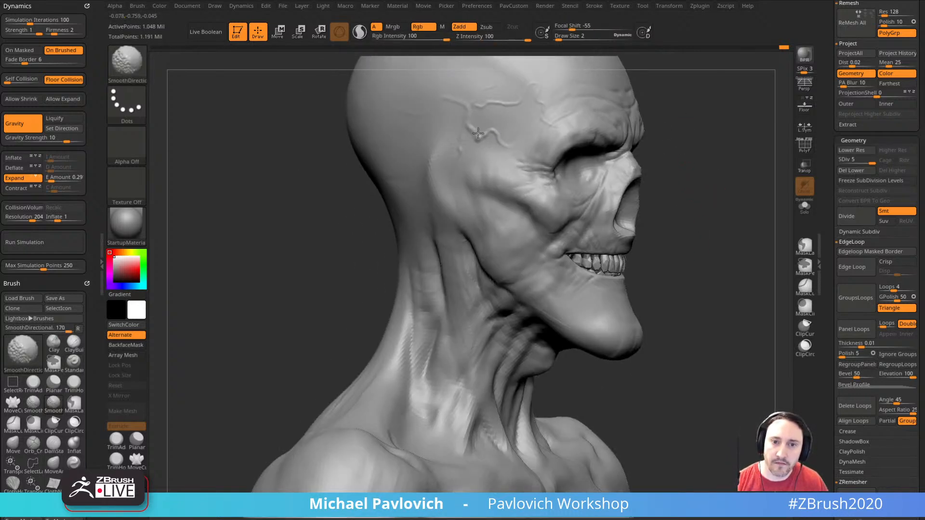
- Soften the forward end of the temple vein near the brow with the Smooth brush at draw size 4
mouse_move(479, 140)
right_mouse_down()
mouse_move(656, 117)
mouse_move(495, 171)
right_mouse_up()
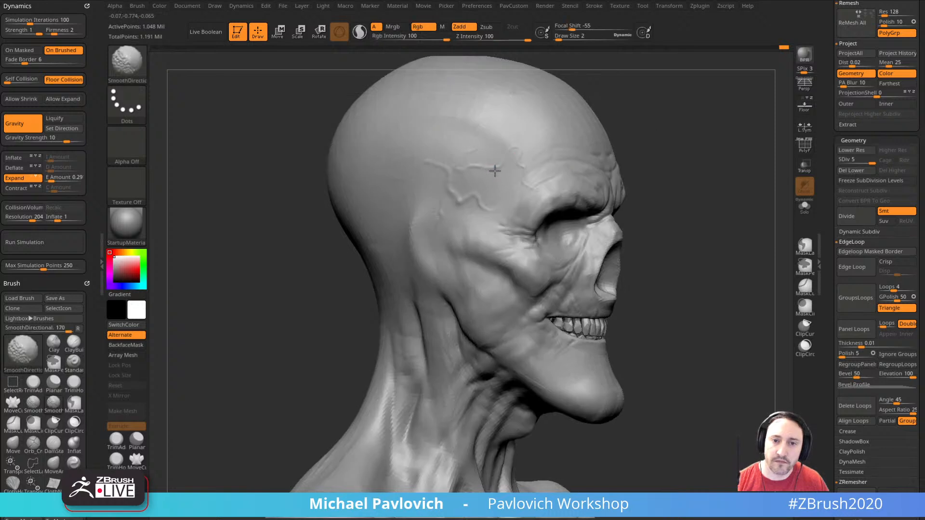
key("shift")
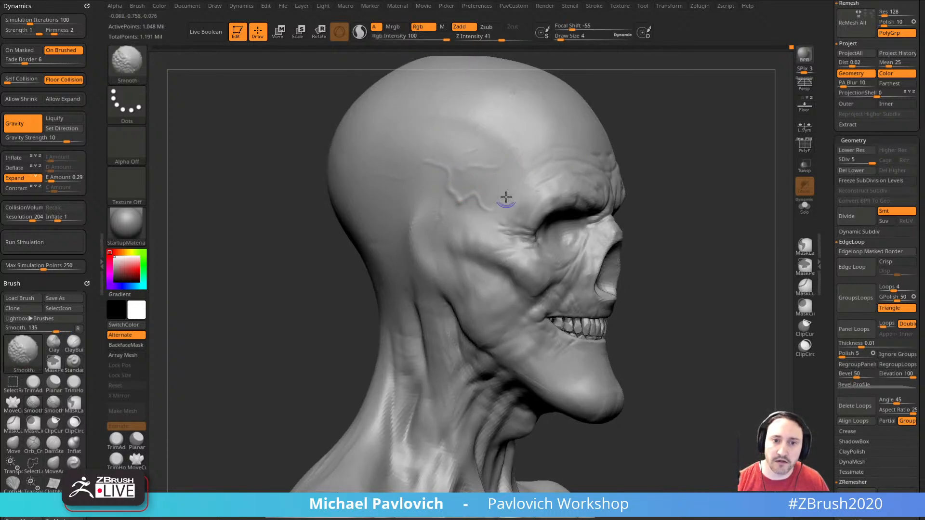
right_click_drag(506, 200, 450, 213, "shift")
- Start a thin raised vein on the neck muscle just behind the jaw with the Standard brush at draw size 3
key("s")
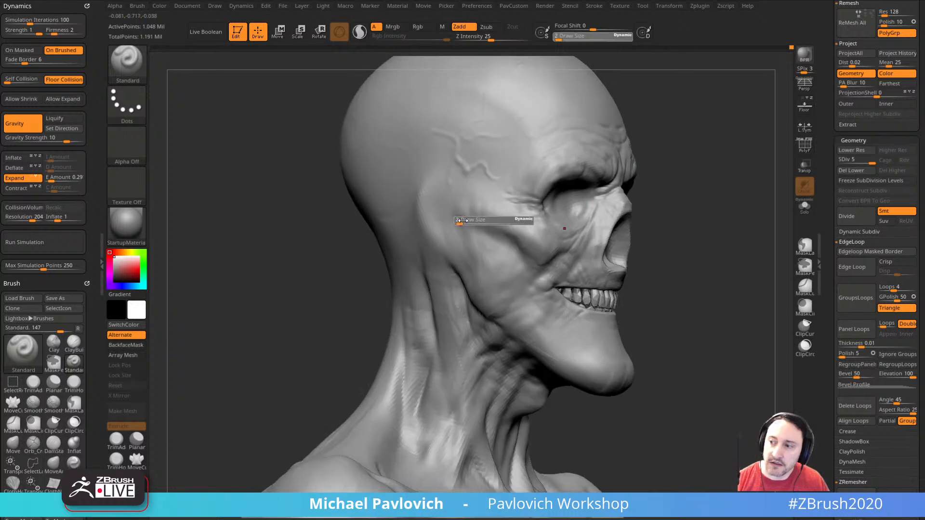
left_click_drag(459, 221, 465, 221)
left_click_drag(676, 209, 681, 170, "alt")
key("s")
mouse_move(467, 263)
left_mouse_down()
mouse_move(462, 274)
mouse_move(459, 243)
left_mouse_up()
key("shift")
key("s")
key("s")
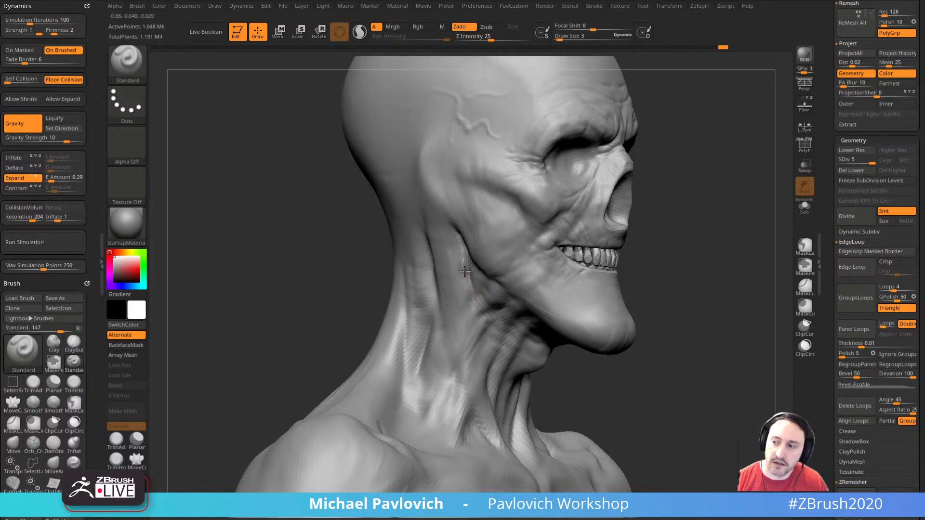
- Extend the neck vein down the side of the neck toward the collarbone with the Standard brush
left_click_drag(698, 325, 664, 259, "alt")
left_click_drag(625, 336, 657, 335)
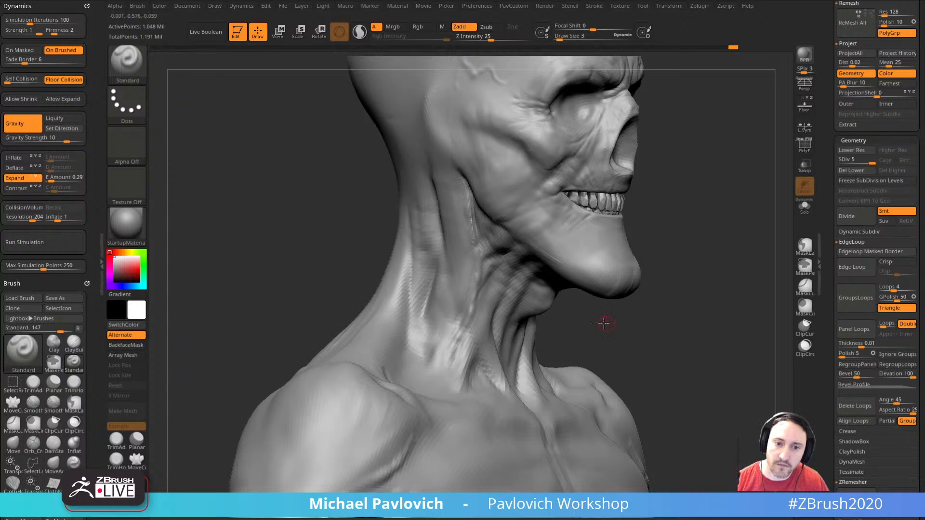
left_click_drag(605, 320, 617, 303)
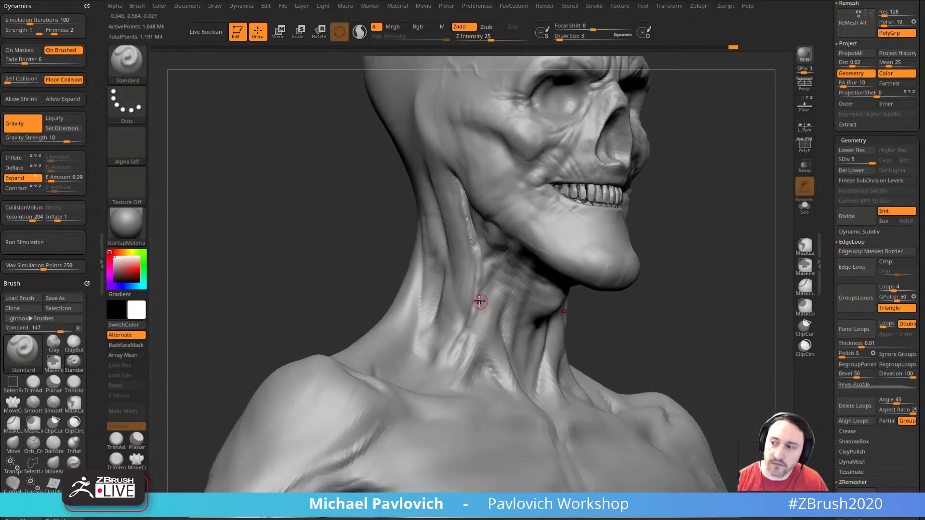
left_click_drag(613, 261, 613, 236)
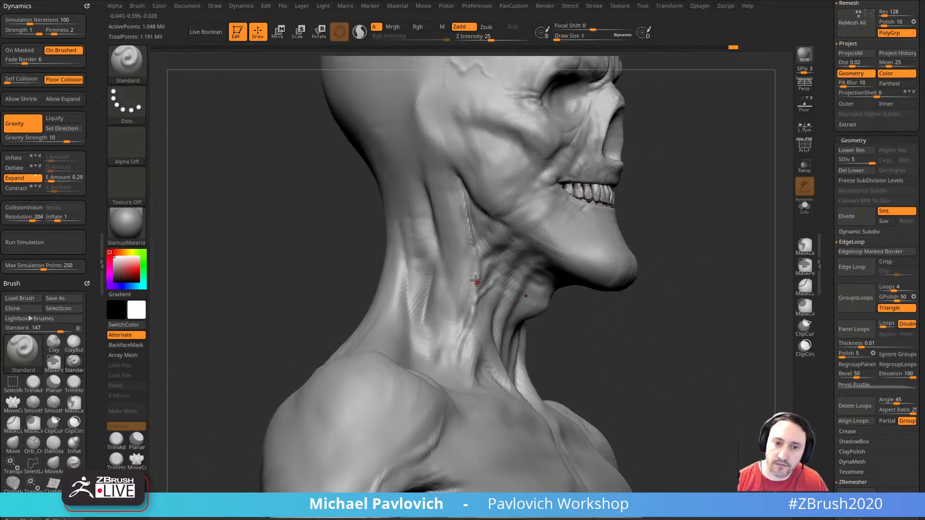
- Branch a thin vein from the neck vein across toward the back of the neck with the Standard brush at draw size 2
key("s")
left_click_drag(468, 248, 473, 249)
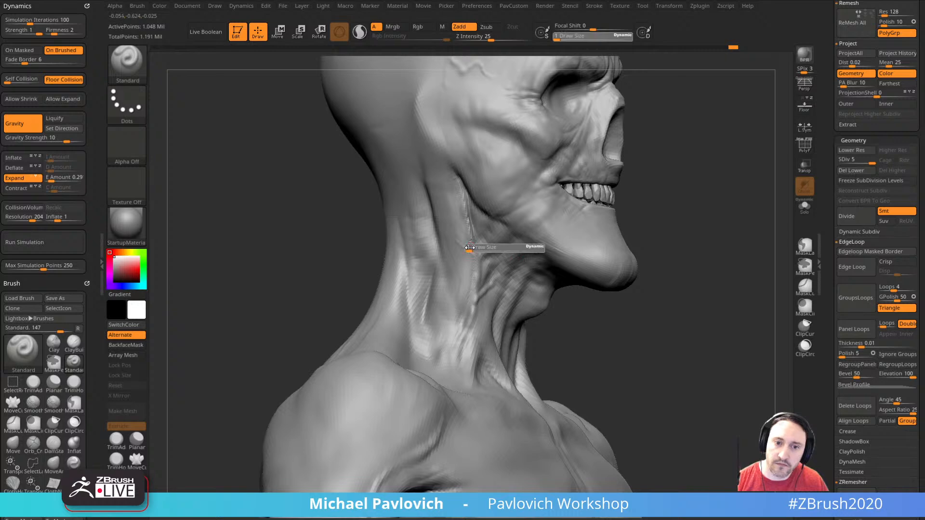
key("s")
left_click(456, 236)
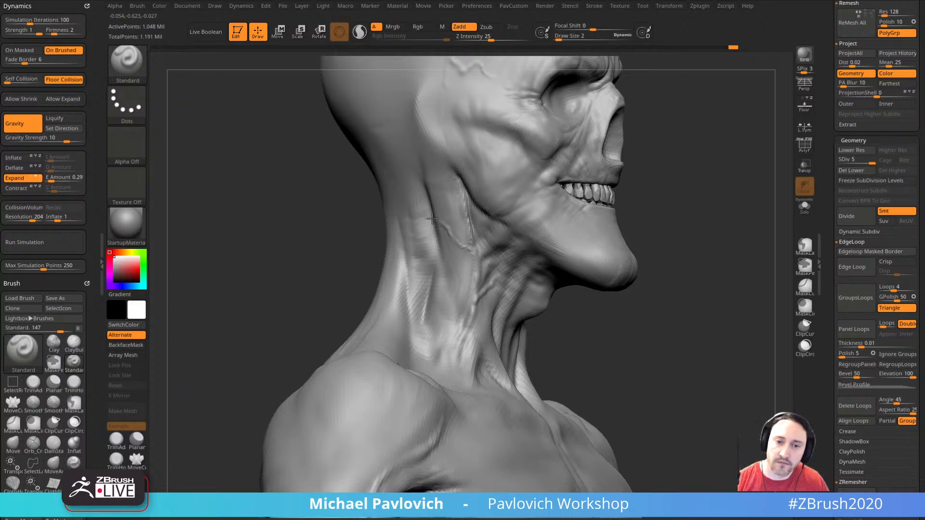
left_click_drag(649, 139, 481, 240)
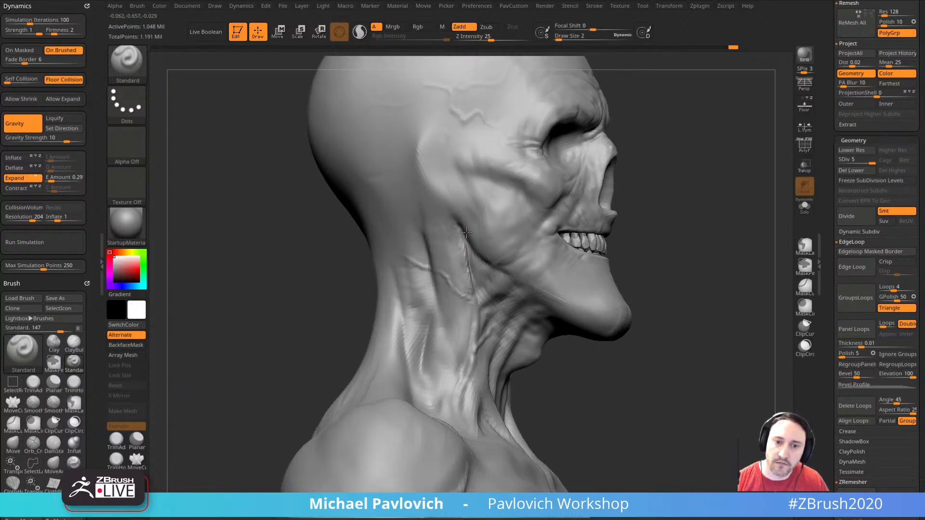
left_click_drag(668, 205, 572, 223)
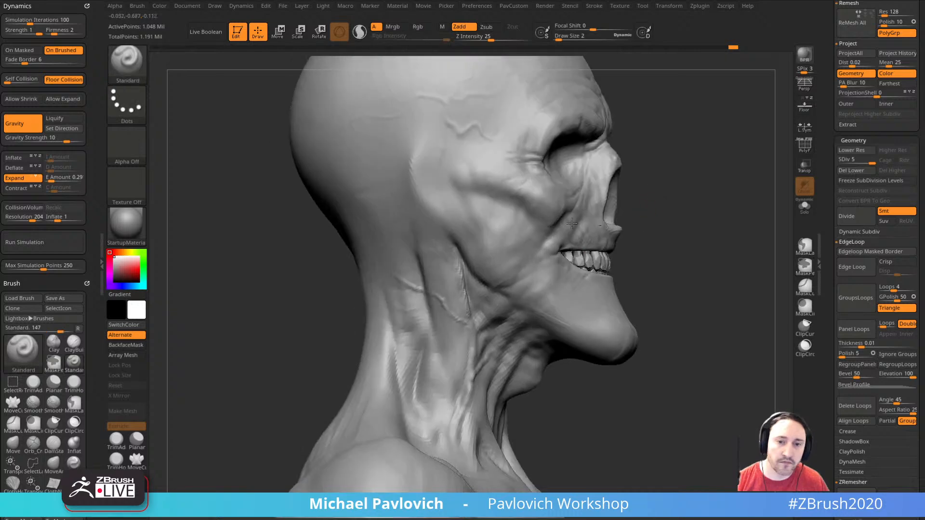
- Draw a thin vein across the cheek below the cheekbone with the Standard brush at draw size 2
mouse_move(508, 236)
left_mouse_down()
mouse_move(646, 221)
mouse_move(511, 257)
mouse_move(614, 230)
left_mouse_up()
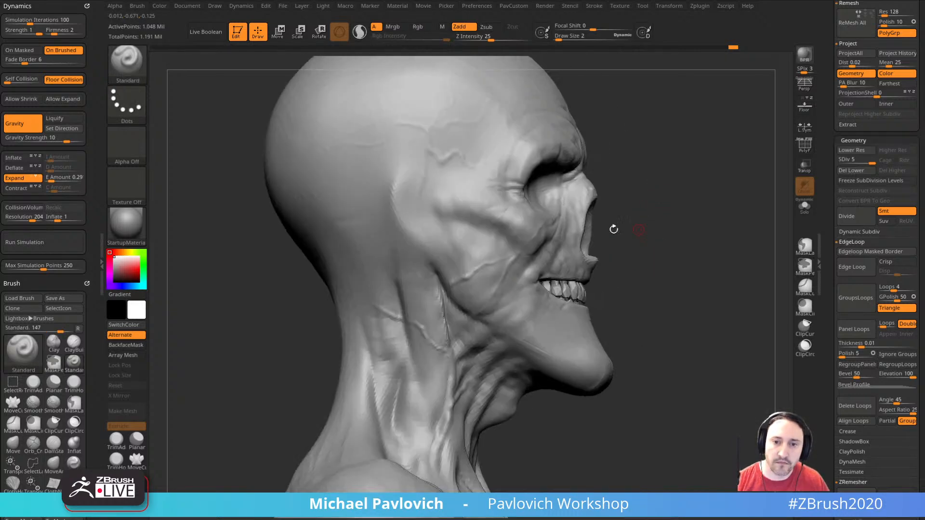
left_click_drag(471, 314, 515, 296)
left_click_drag(677, 198, 495, 269)
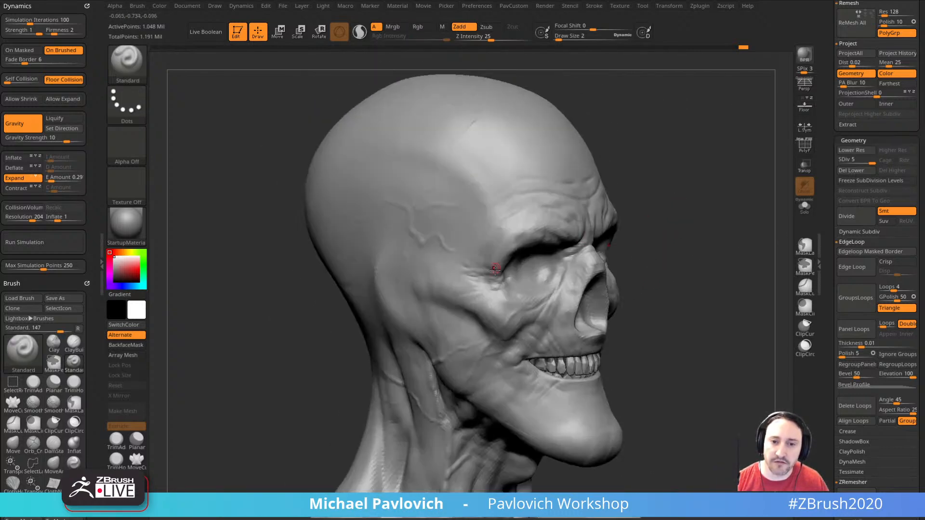
- Refine the collarbone, shoulder and upper chest forms with the Clay brush at draw size 11
mouse_move(699, 220)
left_mouse_down()
mouse_move(722, 211)
mouse_move(694, 169)
mouse_move(727, 211)
mouse_move(693, 223)
mouse_move(752, 233)
mouse_move(718, 302)
mouse_move(750, 208)
mouse_move(538, 359)
left_mouse_up()
key("shift")
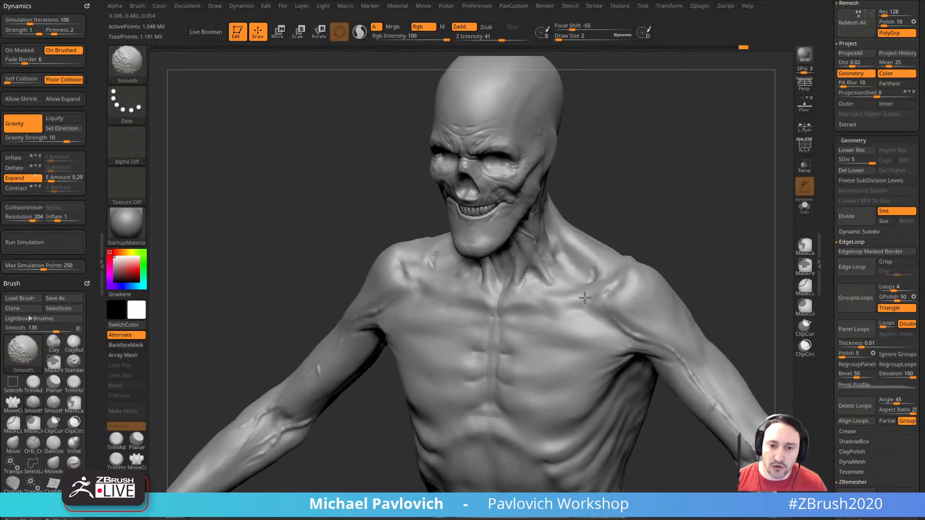
mouse_move(698, 231)
left_mouse_down()
mouse_move(729, 224)
mouse_move(725, 174)
mouse_move(682, 210)
left_mouse_up()
key("2")
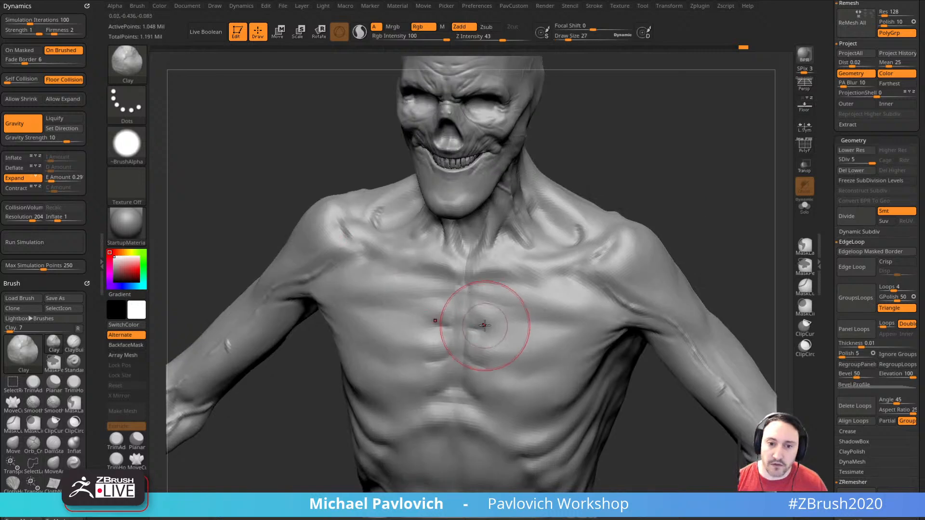
key("[")
mouse_move(703, 243)
left_mouse_down()
mouse_move(683, 221)
mouse_move(656, 223)
mouse_move(721, 169)
mouse_move(677, 200)
left_mouse_up()
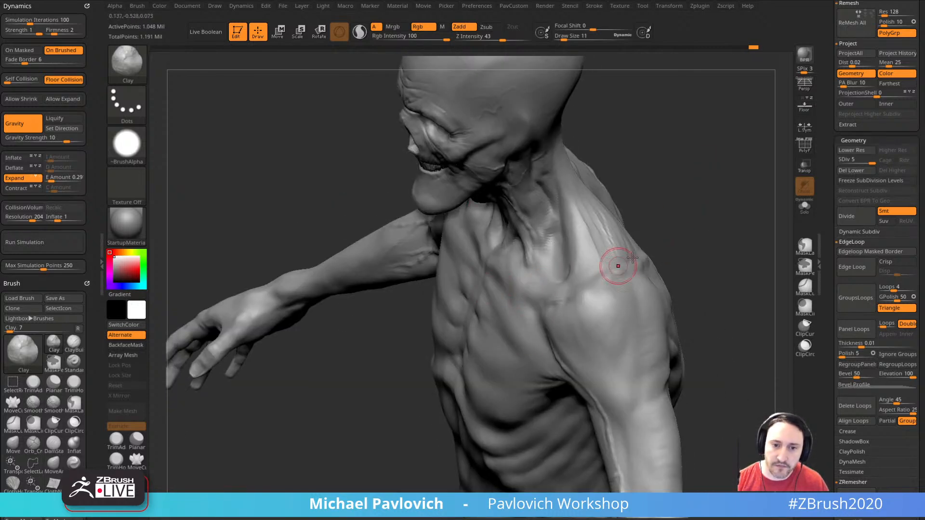
left_click_drag(686, 237, 718, 212)
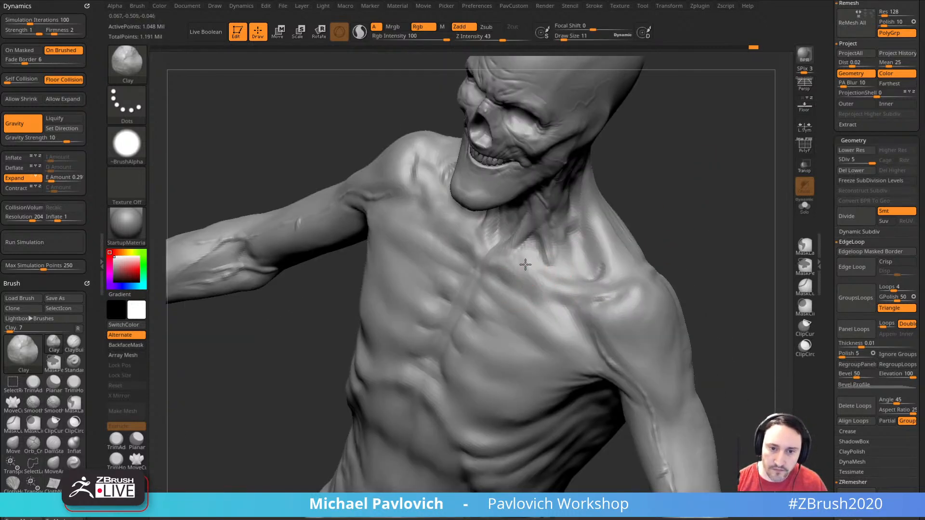
mouse_move(674, 237)
left_mouse_down()
mouse_move(661, 246)
mouse_move(667, 270)
left_mouse_up()
- Sculpt raised folds in the hollow above the collarbone at the neck base with the Standard brush at draw sizes 10 and 5
key("b")
key("s")
key("t")
left_click_drag(510, 270, 496, 274)
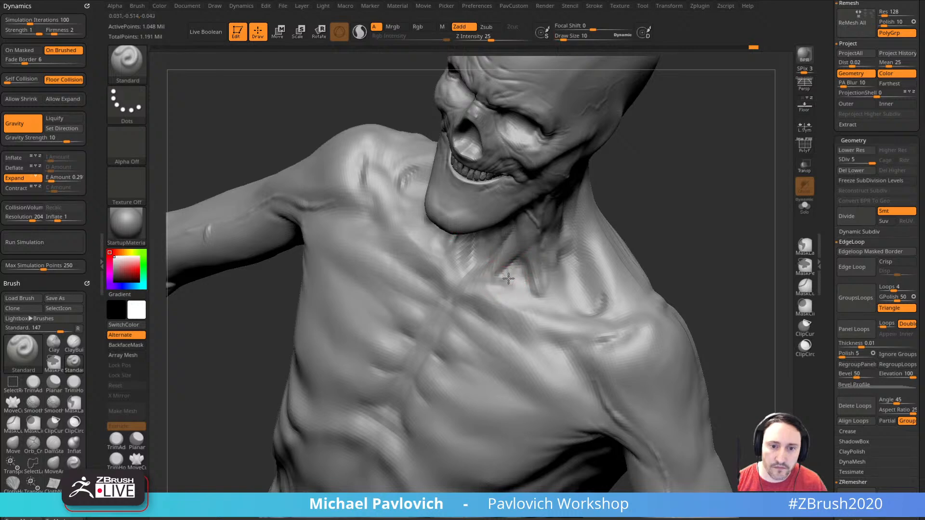
left_click_drag(699, 217, 670, 212)
mouse_move(529, 274)
left_mouse_down()
mouse_move(517, 293)
mouse_move(512, 268)
mouse_move(513, 288)
left_mouse_up()
key("s")
left_click_drag(512, 275, 522, 289)
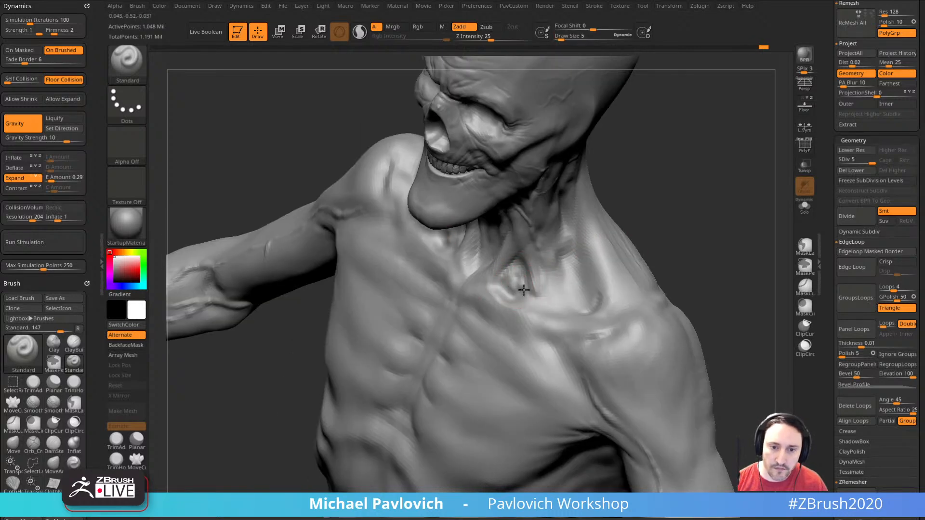
mouse_move(631, 217)
left_mouse_down()
mouse_move(655, 203)
mouse_move(657, 211)
left_mouse_up()
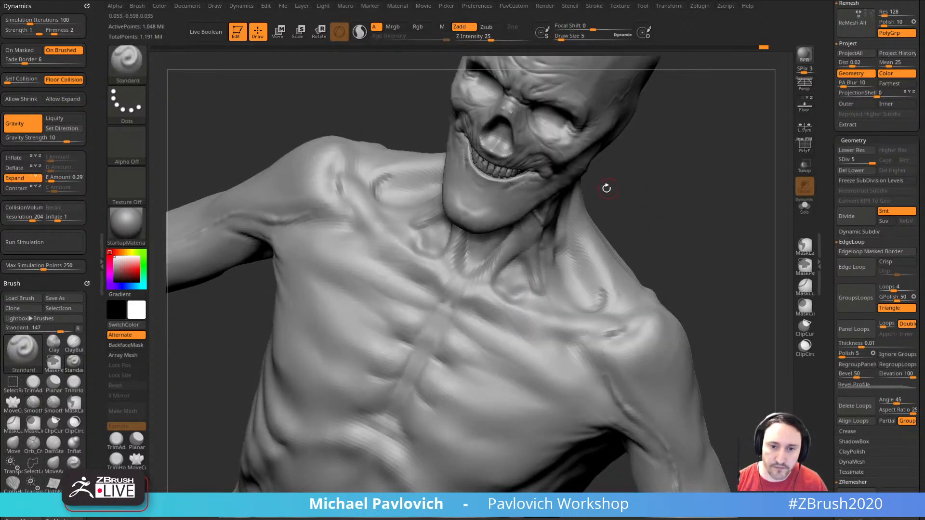
- Smooth the base of the neck and add raised muscle strands below the collarbone with the Standard brush at draw size 5
left_click(511, 39)
left_click_drag(511, 295, 493, 284, "shift")
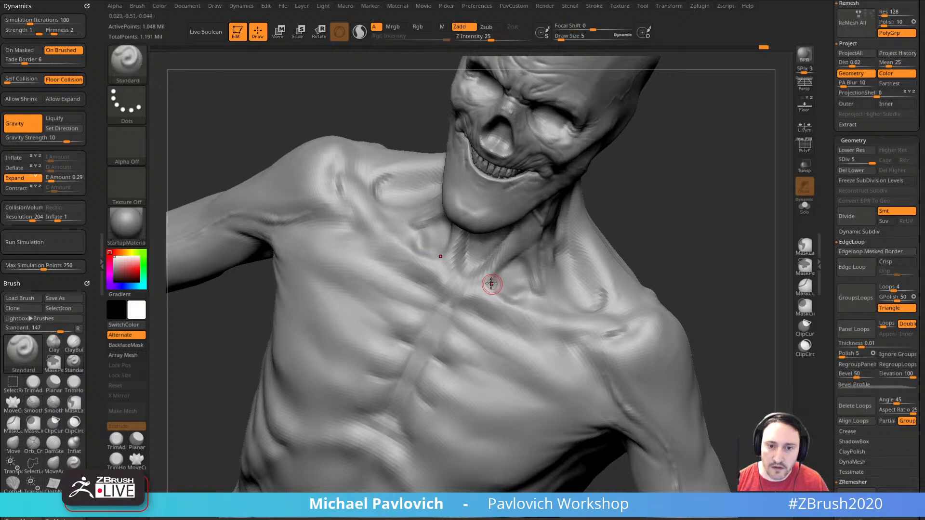
mouse_move(658, 233)
left_mouse_down()
mouse_move(671, 245)
mouse_move(630, 252)
left_mouse_up()
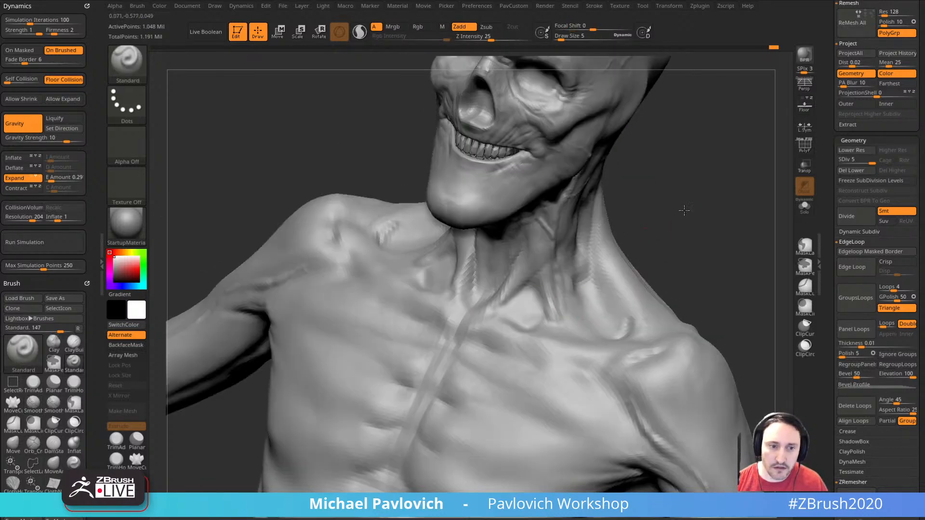
mouse_move(684, 211)
left_mouse_down()
mouse_move(655, 241)
mouse_move(684, 226)
mouse_move(699, 241)
left_mouse_up()
mouse_move(612, 291)
left_mouse_down()
mouse_move(730, 231)
mouse_move(522, 334)
left_mouse_up()
left_click_drag(549, 363, 558, 334)
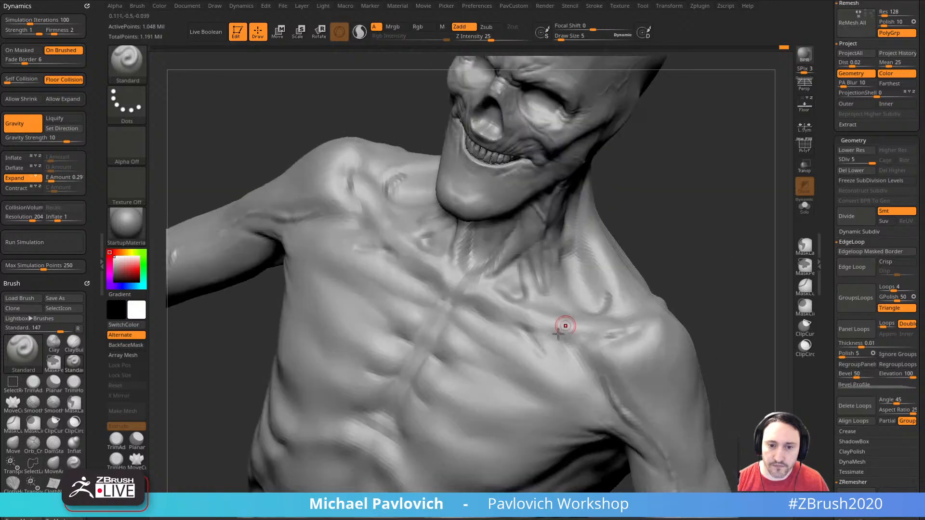
- Carve creases between the muscle strands below the collarbone with the DamStandard brush at draw size 10, and smooth them
key("b")
key("d")
key("s")
mouse_move(674, 275)
left_mouse_down()
mouse_move(670, 314)
mouse_move(691, 292)
mouse_move(677, 277)
left_mouse_up()
mouse_move(567, 337)
left_mouse_down()
mouse_move(541, 331)
mouse_move(571, 340)
left_mouse_up()
left_click_drag(674, 257, 664, 274)
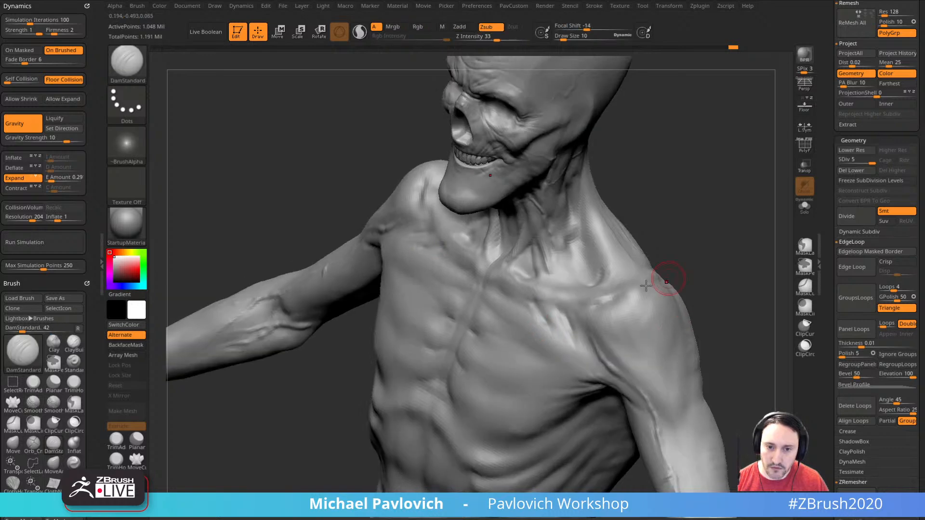
left_click_drag(559, 327, 597, 359, "shift")
mouse_move(669, 255)
left_mouse_down()
mouse_move(728, 259)
mouse_move(641, 258)
left_mouse_up()
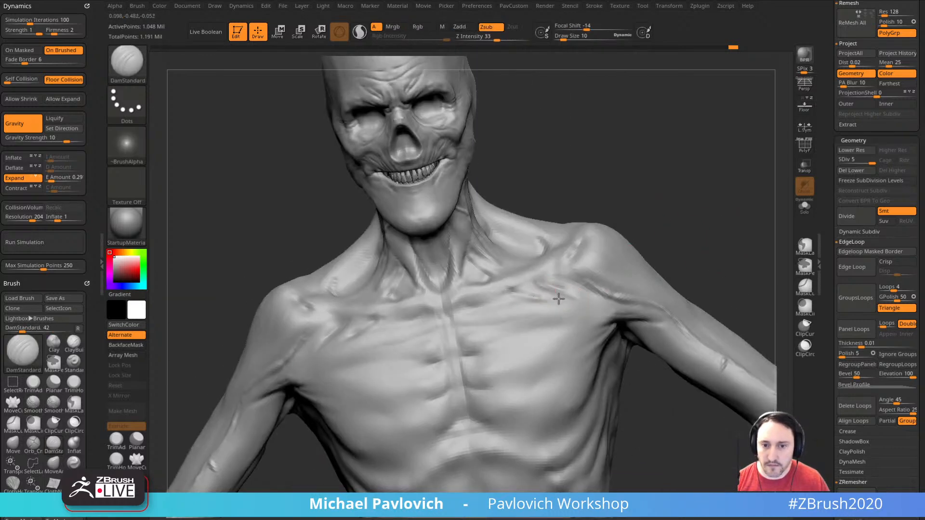
left_click_drag(558, 281, 657, 274)
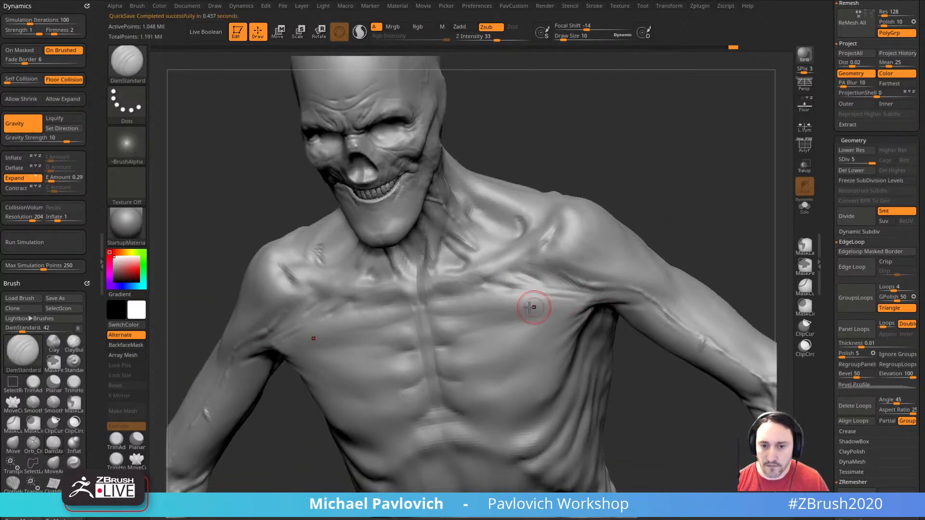
left_click_drag(505, 312, 535, 312, "shift")
mouse_move(665, 364)
left_mouse_down()
mouse_move(653, 323)
mouse_move(595, 301)
left_mouse_up()
- Deepen the grooves around the lower ribs and the front edge of the rib cage with the DamStandard brush at draw size 22
mouse_move(663, 359)
left_mouse_down()
mouse_move(648, 316)
mouse_move(609, 309)
mouse_move(745, 195)
left_mouse_up()
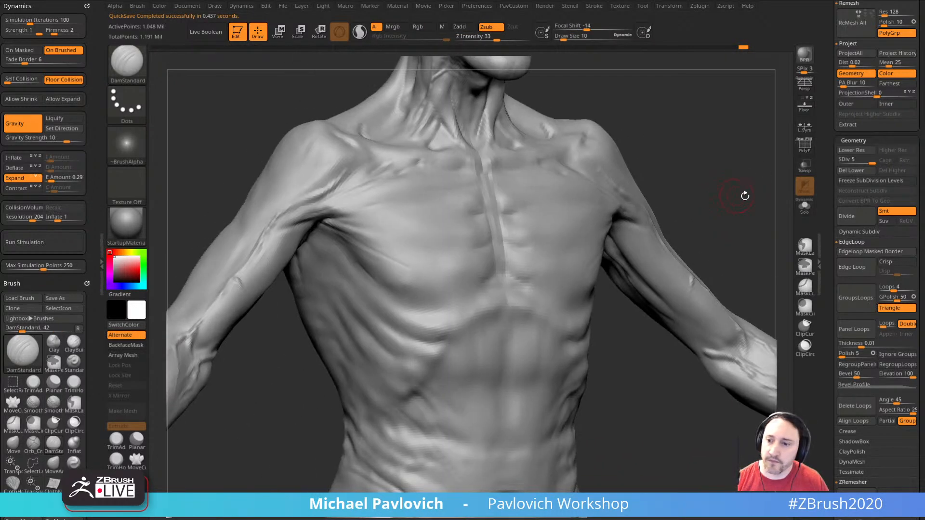
left_click_drag(686, 234, 684, 225)
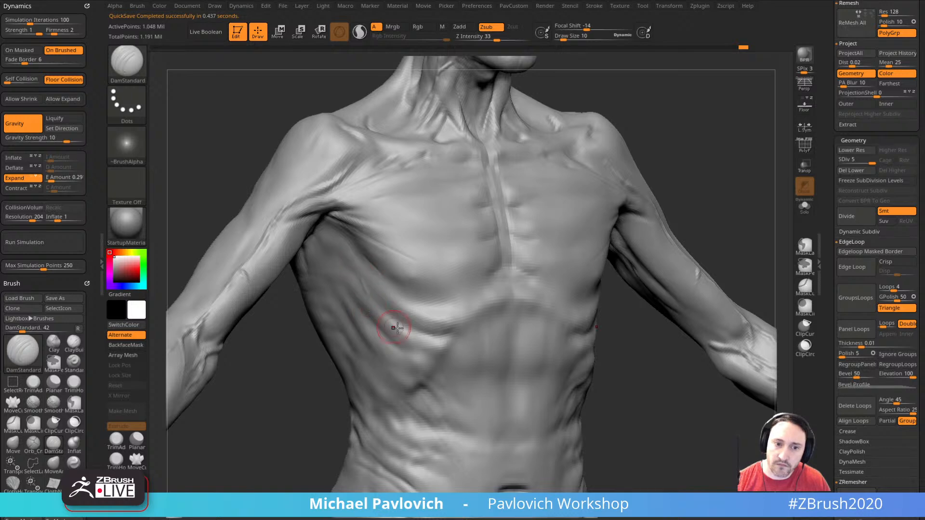
left_click_drag(648, 361, 622, 326)
key("s")
mouse_move(370, 307)
left_mouse_down()
mouse_move(424, 320)
mouse_move(351, 289)
mouse_move(380, 334)
left_mouse_up()
left_click_drag(603, 368, 535, 358)
key("s")
left_click_drag(421, 324, 432, 321)
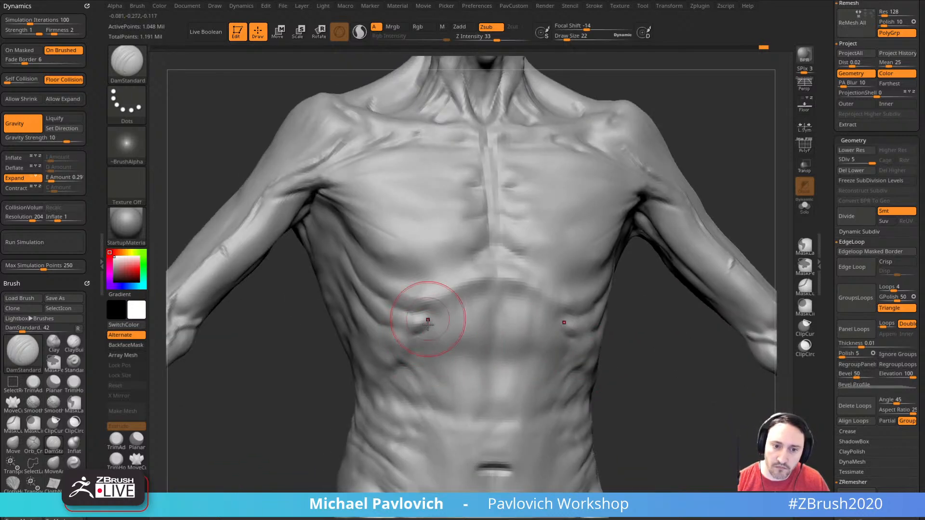
mouse_move(638, 332)
left_mouse_down()
mouse_move(620, 324)
mouse_move(644, 349)
left_mouse_up()
- Build muscle striations across the outer chest beside the armpit with the ClayBuildup brush at draw size 9
key("b")
key("c")
key("b")
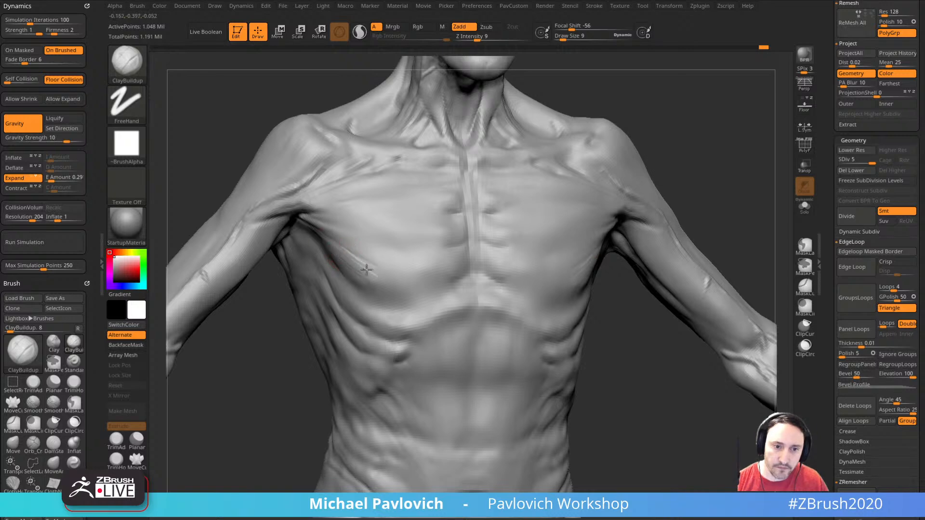
mouse_move(512, 185)
right_mouse_down()
mouse_move(701, 184)
mouse_move(576, 303)
right_mouse_up()
- Soften and refine the chest striations beside the armpit with the Clay brush at draw sizes 9 and 6
key("b")
key("c")
key("l")
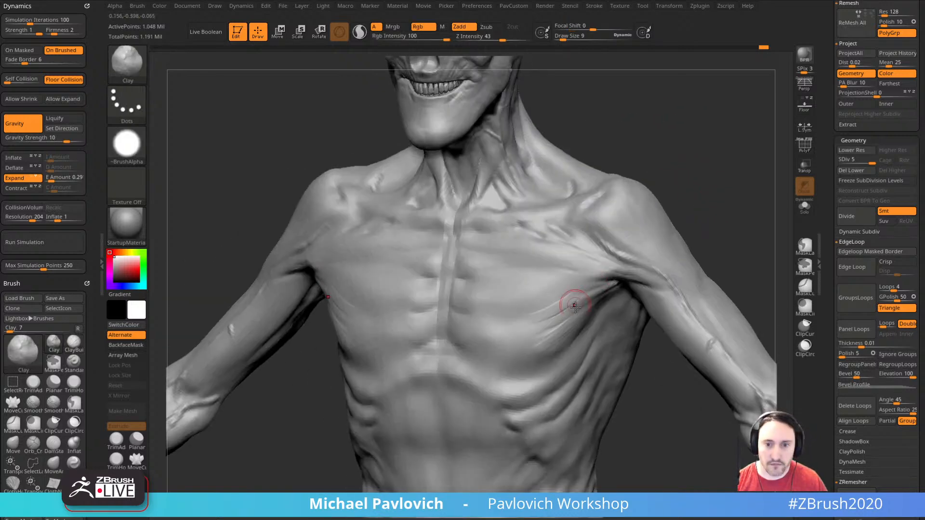
mouse_move(574, 303)
left_mouse_down("shift")
mouse_move(535, 322)
mouse_move(569, 318)
left_mouse_up("shift")
right_click_drag(652, 273, 590, 291)
key("s")
left_click_drag(562, 308, 593, 290)
key("s")
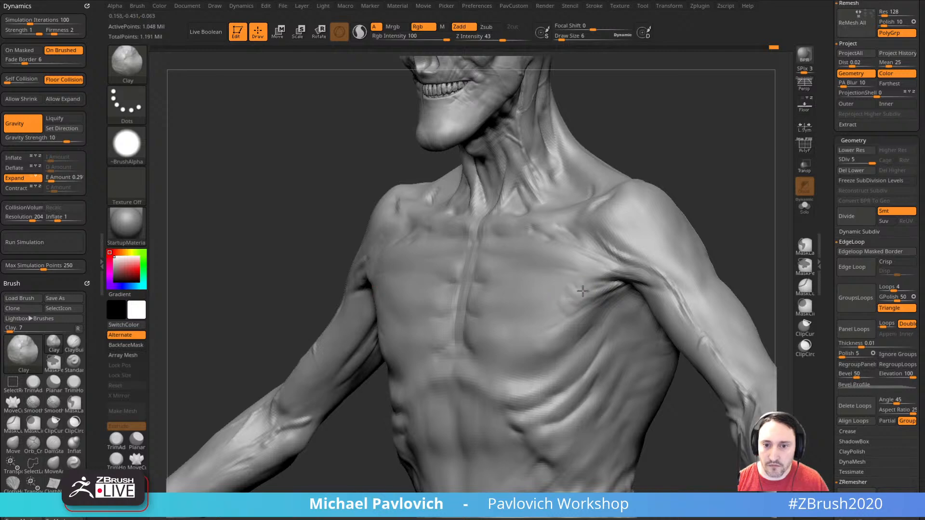
key("shift")
mouse_move(570, 310)
right_mouse_down("shift")
mouse_move(729, 190)
mouse_move(683, 211)
mouse_move(746, 194)
right_mouse_up("shift")
- Draw a thin winding vein from the armpit across the outer chest with the Standard brush at draw size 5
key("b")
key("s")
key("t")
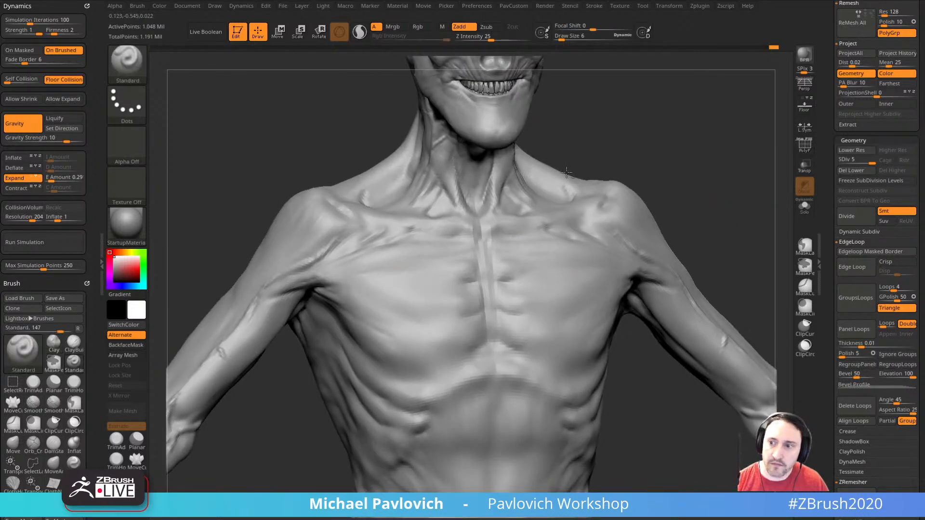
right_click_drag(535, 207, 593, 181)
key("bracketleft")
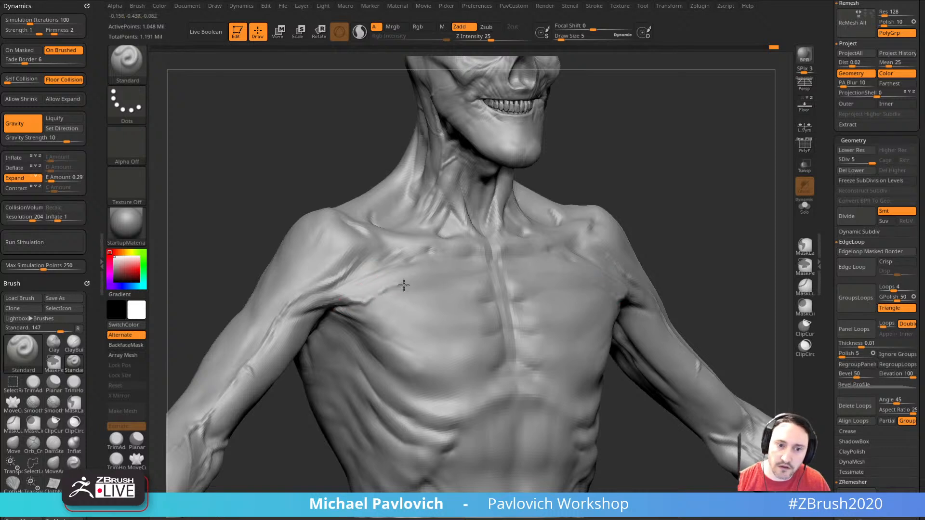
left_click_drag(380, 300, 407, 310)
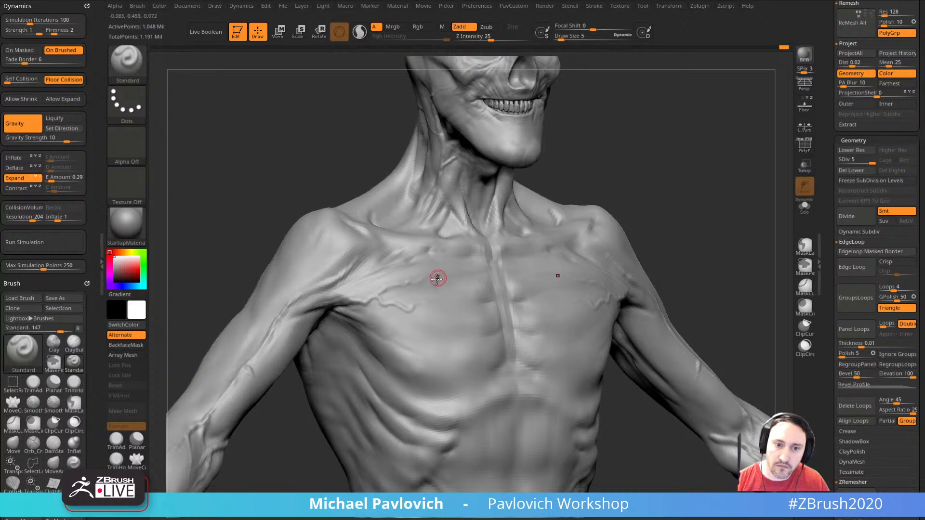
key("[")
right_click_drag(485, 260, 437, 286)
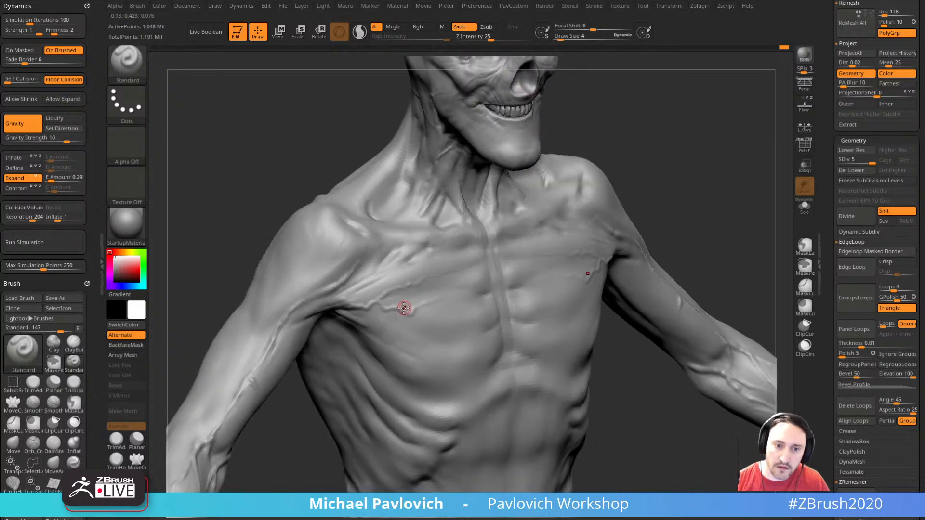
left_click_drag(404, 307, 356, 306)
key("ctrl+z")
- Sculpt vertebra bumps and shoulder blade edges on the upper back with the Standard brush at draw size 7, and smooth them
right_click_drag(630, 195, 727, 209)
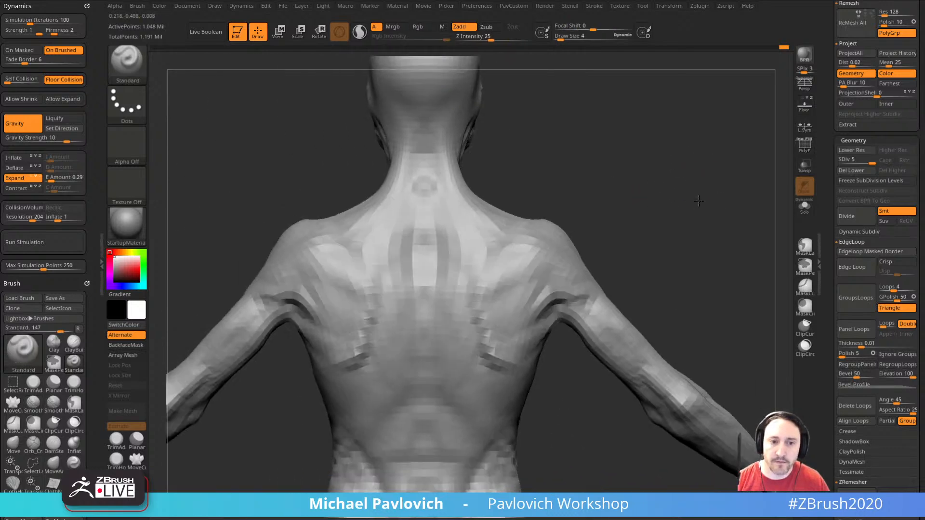
right_click_drag(441, 258, 490, 167, "ctrl")
key("shift")
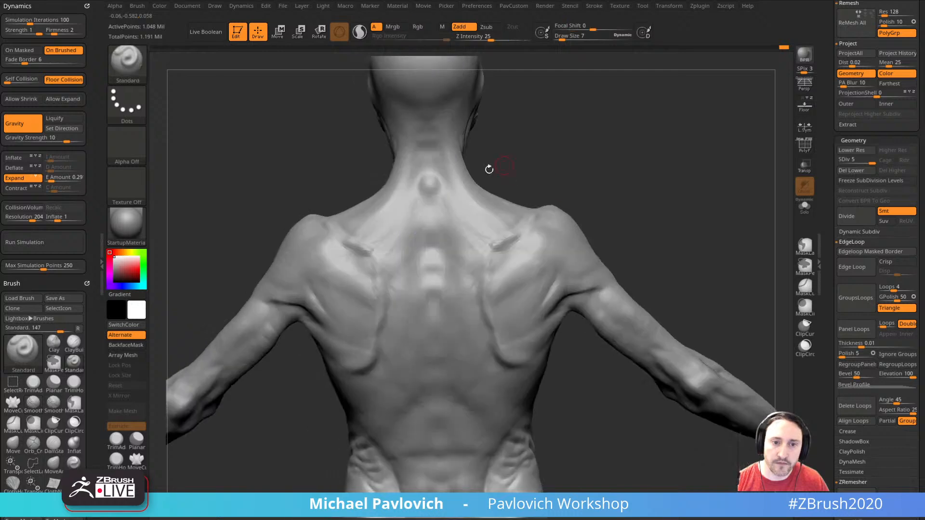
mouse_move(621, 228)
right_mouse_down("alt")
mouse_move(622, 173)
mouse_move(650, 181)
right_mouse_up("alt")
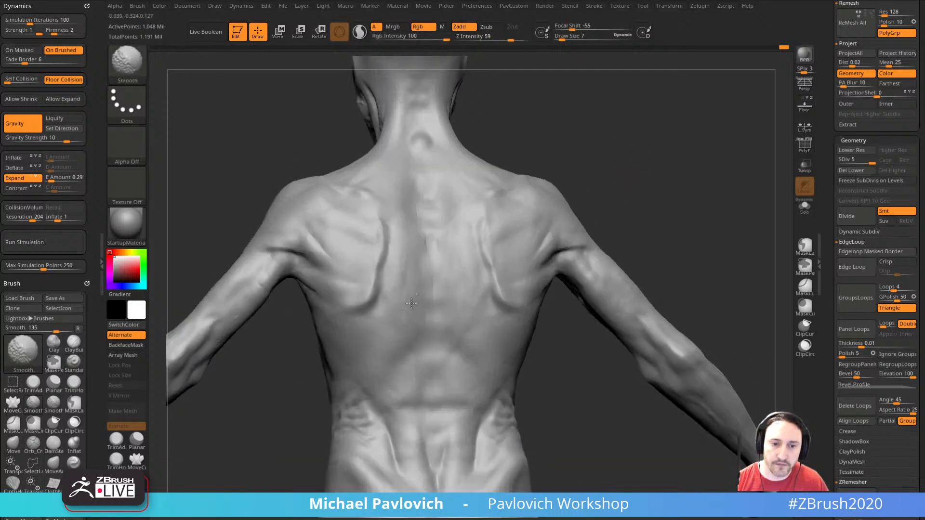
left_click_drag(411, 303, 415, 295, "shift")
right_click_drag(625, 169, 628, 210, "ctrl")
- Add fine wrinkles to the forehead above the brows with the Standard brush at draw size 2, and smooth them
mouse_move(761, 227)
right_mouse_down()
mouse_move(658, 248)
mouse_move(679, 238)
mouse_move(708, 244)
mouse_move(694, 206)
mouse_move(719, 242)
right_mouse_up()
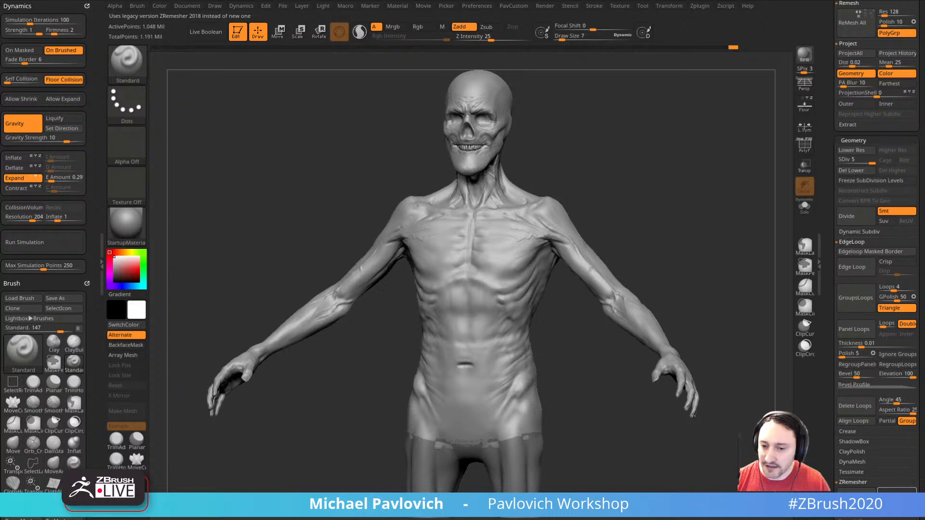
left_click_drag(664, 159, 693, 353)
right_click_drag(693, 353, 732, 283, "ctrl")
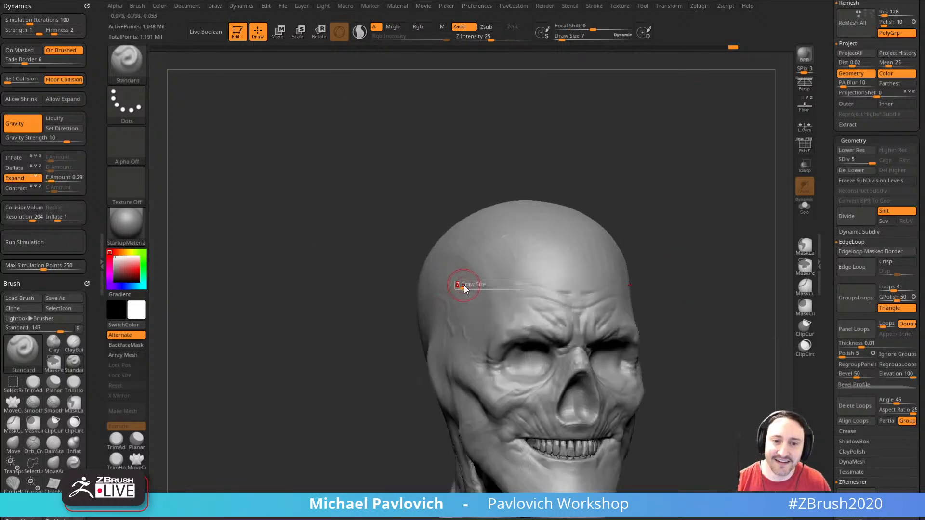
right_click_drag(582, 245, 544, 249, "alt")
key("bracketleft")
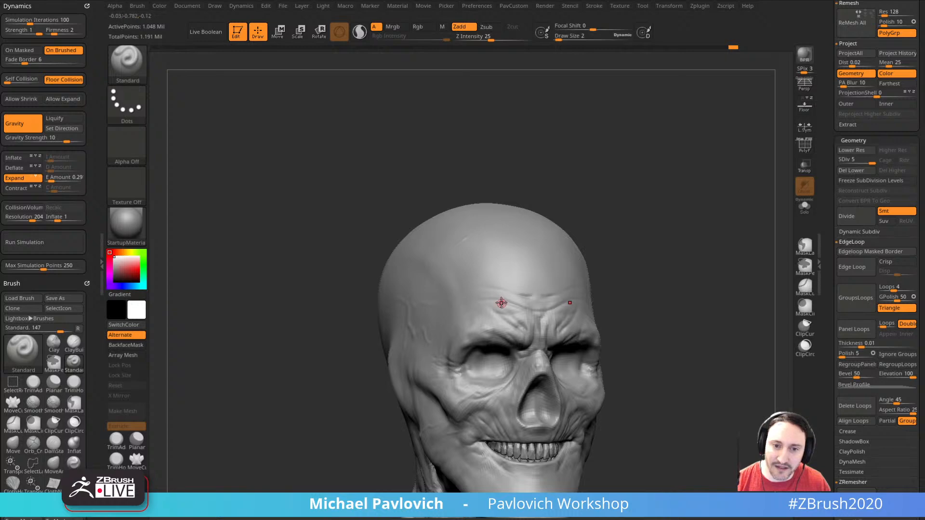
right_click_drag(451, 247, 512, 285, "shift")
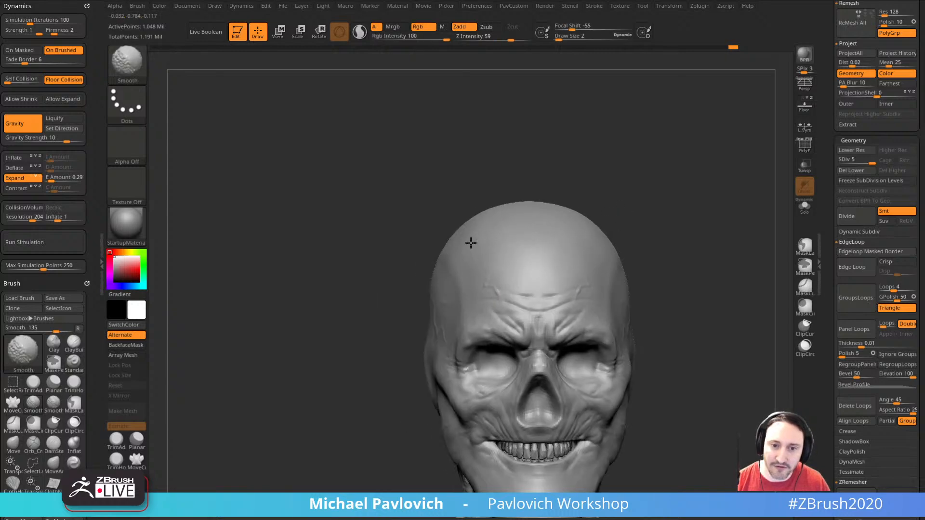
- Sculpt fine raised detail along the lower lip edge beneath the teeth with the Standard brush at draw size 2
right_click_drag(686, 292, 673, 205, "alt")
mouse_move(661, 323)
right_mouse_down("alt")
mouse_move(655, 277)
mouse_move(668, 285)
mouse_move(684, 273)
mouse_move(688, 291)
mouse_move(704, 281)
mouse_move(664, 285)
right_mouse_up("alt")
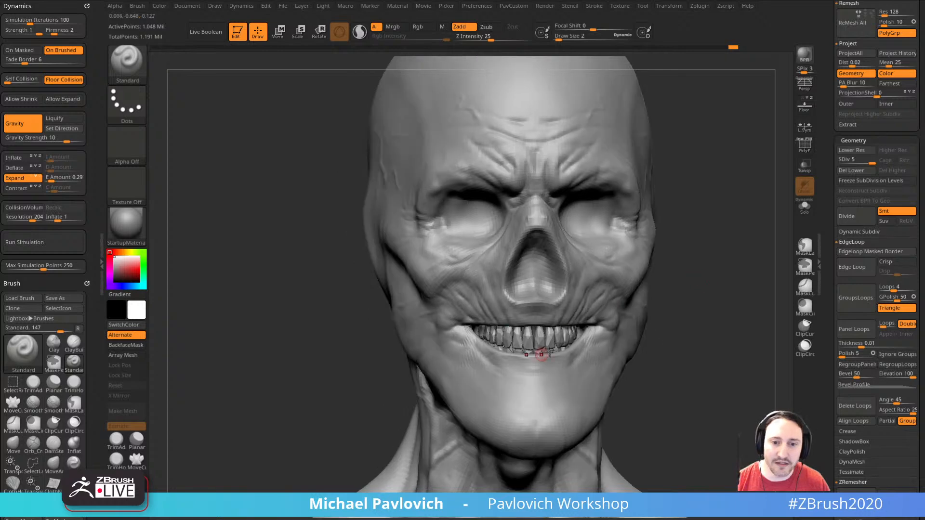
right_click_drag(541, 354, 653, 317)
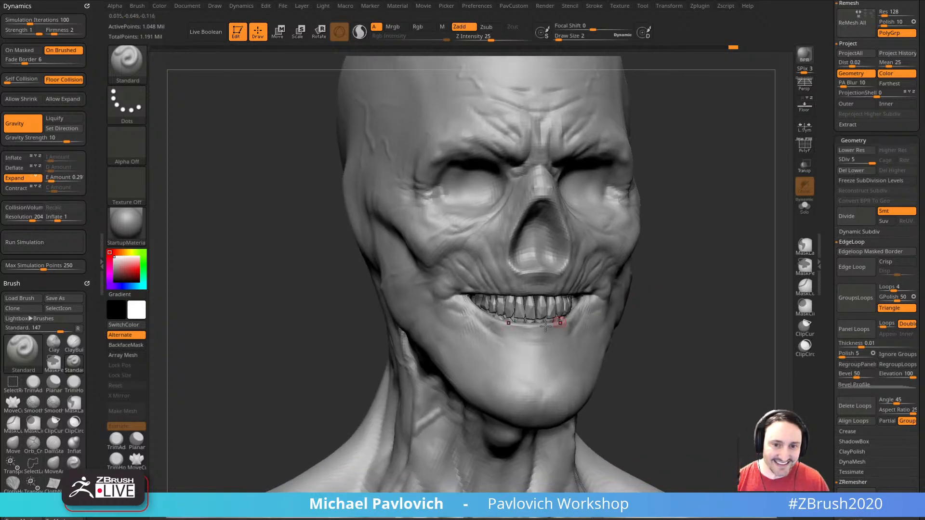
right_click_drag(481, 328, 687, 297)
- Carve fine wrinkles beside the mouth corner and lower lip with the DamStandard brush at draw size 4
key("b")
key("d")
key("s")
right_click_drag(635, 314, 561, 324)
key("s")
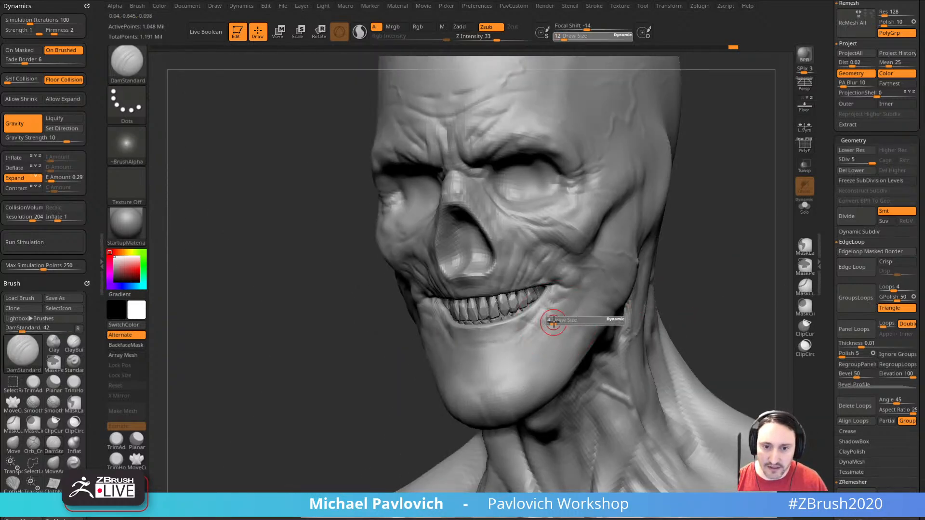
left_click_drag(554, 322, 557, 321)
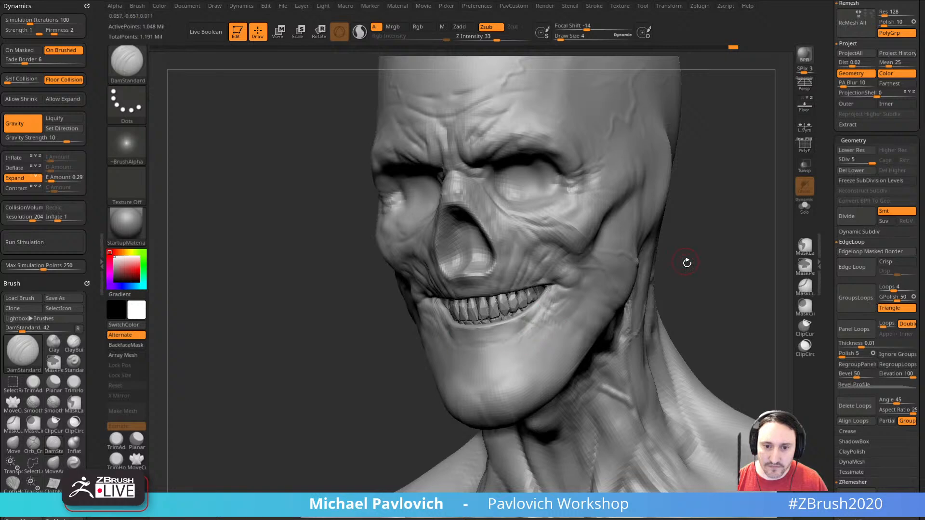
- Carve subtle creases across the chin and lower jaw with the DamStandard brush at draw size 4, smoothing the jaw surface
mouse_move(687, 263)
right_mouse_down()
mouse_move(548, 323)
mouse_move(705, 252)
right_mouse_up()
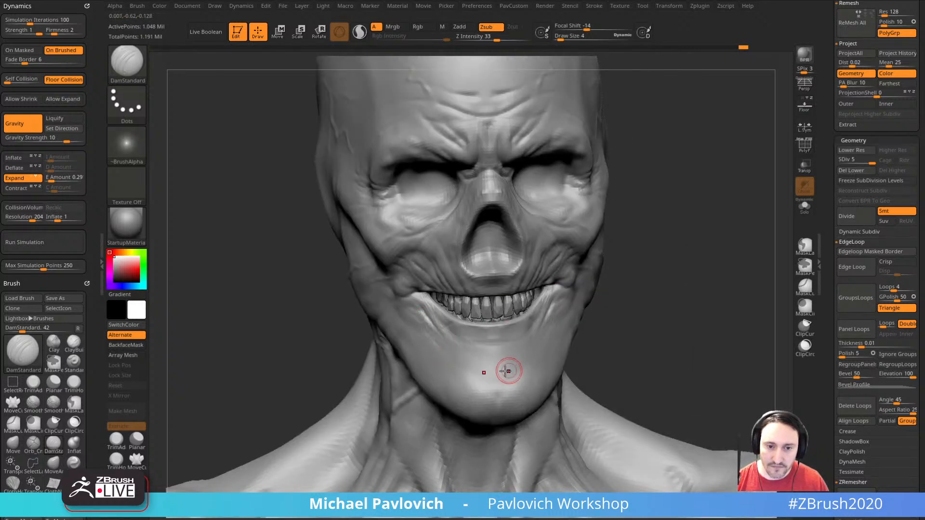
right_click_drag(422, 365, 482, 336)
right_click_drag(684, 268, 590, 295)
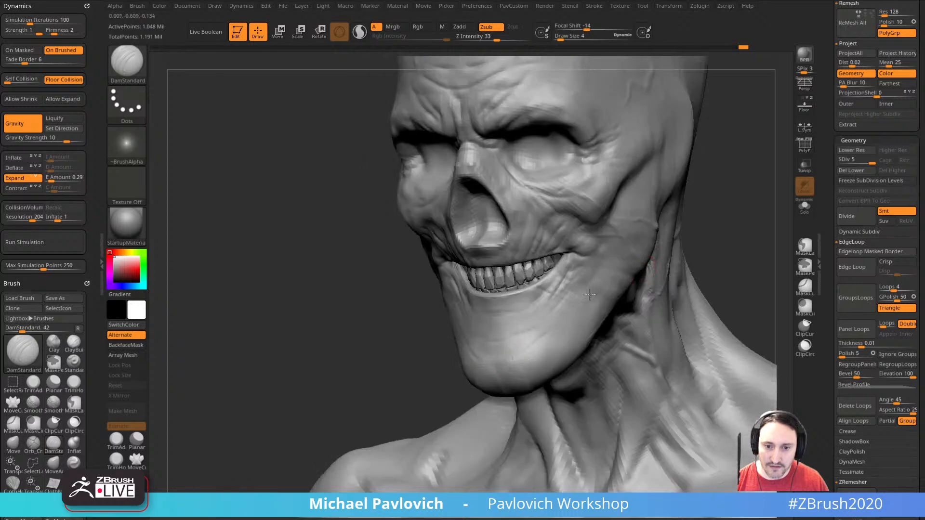
mouse_move(577, 315)
left_mouse_down("shift")
mouse_move(556, 323)
mouse_move(552, 337)
left_mouse_up("shift")
right_click_drag(531, 356, 694, 338)
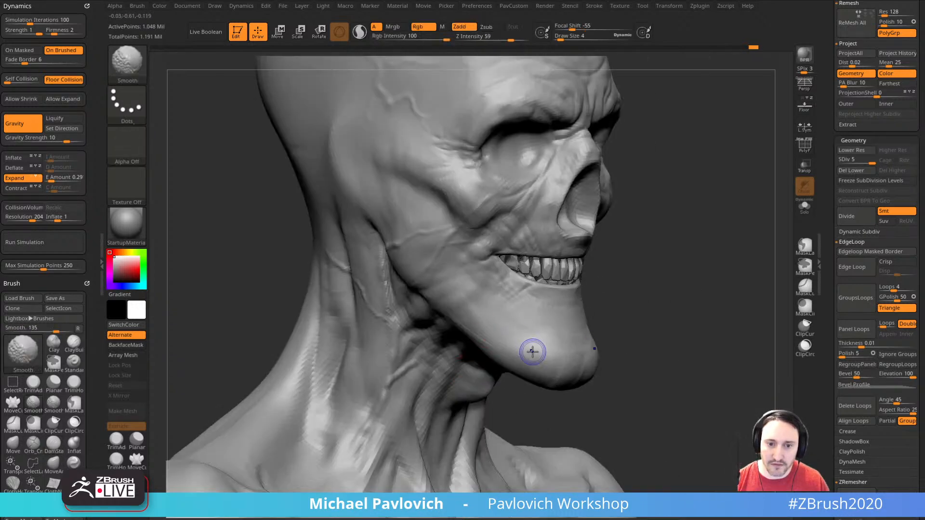
mouse_move(680, 291)
right_mouse_down()
mouse_move(679, 259)
mouse_move(546, 293)
mouse_move(556, 306)
mouse_move(559, 294)
mouse_move(507, 325)
right_mouse_up()
key("s")
key("Return")
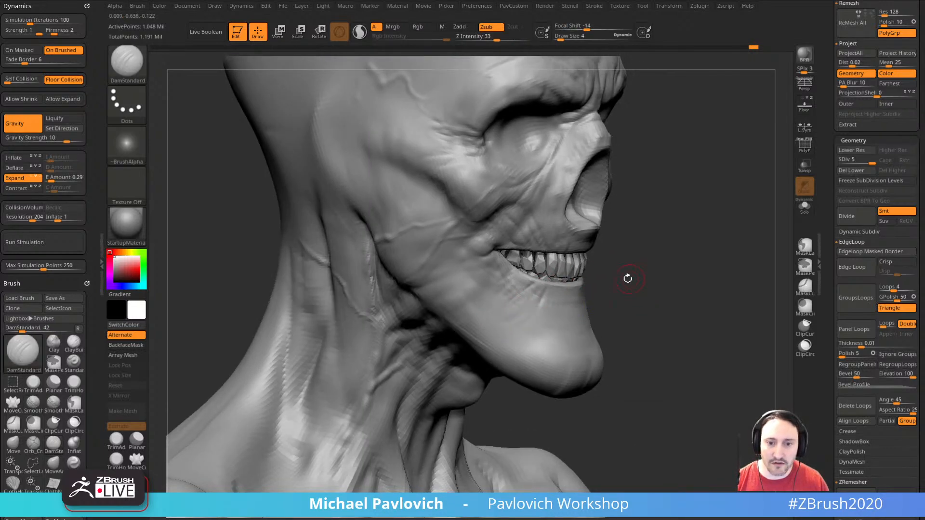
right_click_drag(660, 292, 663, 332)
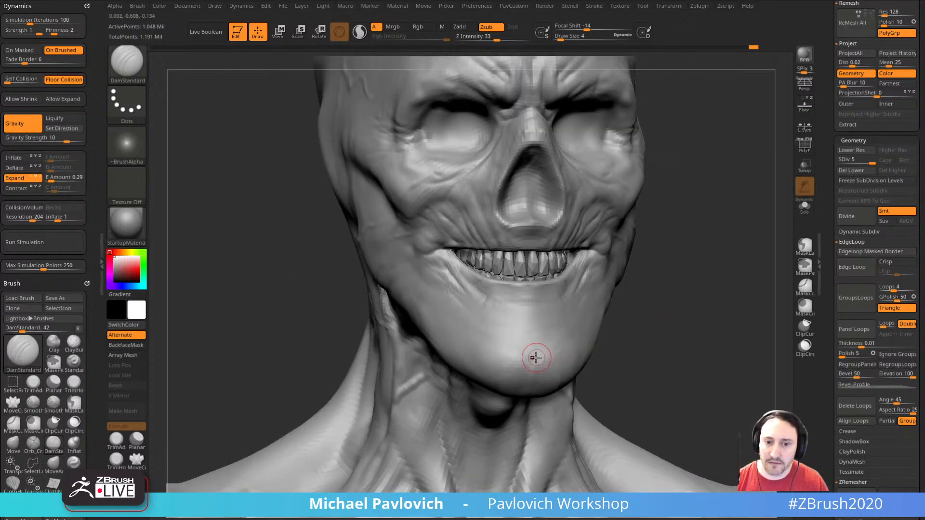
- Refine the folds between the mouth corner and chin with the Clay brush at draw size 4
mouse_move(533, 368)
right_mouse_down()
mouse_move(759, 305)
mouse_move(636, 289)
mouse_move(479, 303)
mouse_move(631, 307)
mouse_move(496, 330)
right_mouse_up()
key("b")
key("c")
key("l")
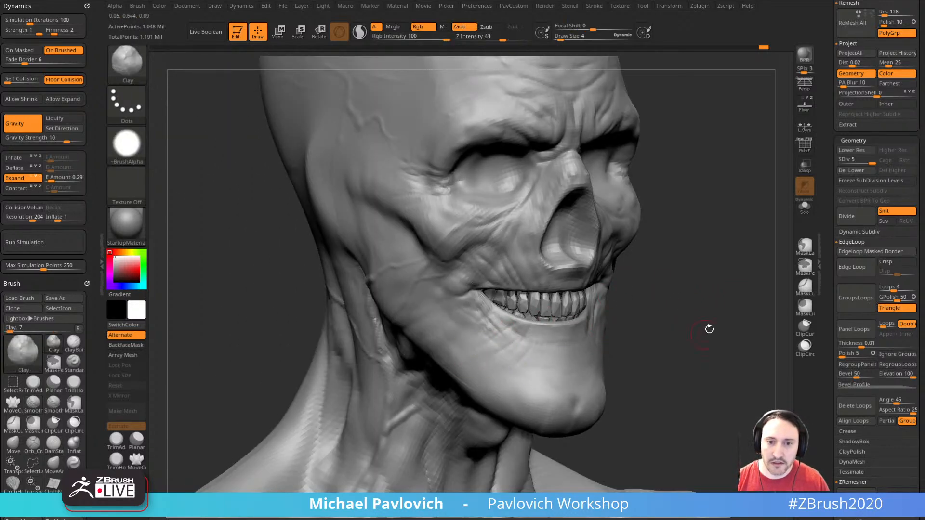
- Switch to the Standard brush at draw size 21 and frame the full figure from the front
mouse_move(708, 328)
right_mouse_down("shift")
mouse_move(723, 333)
mouse_move(690, 258)
mouse_move(707, 258)
mouse_move(511, 262)
mouse_move(723, 281)
mouse_move(732, 261)
right_mouse_up("shift")
key("b")
key("s")
key("t")
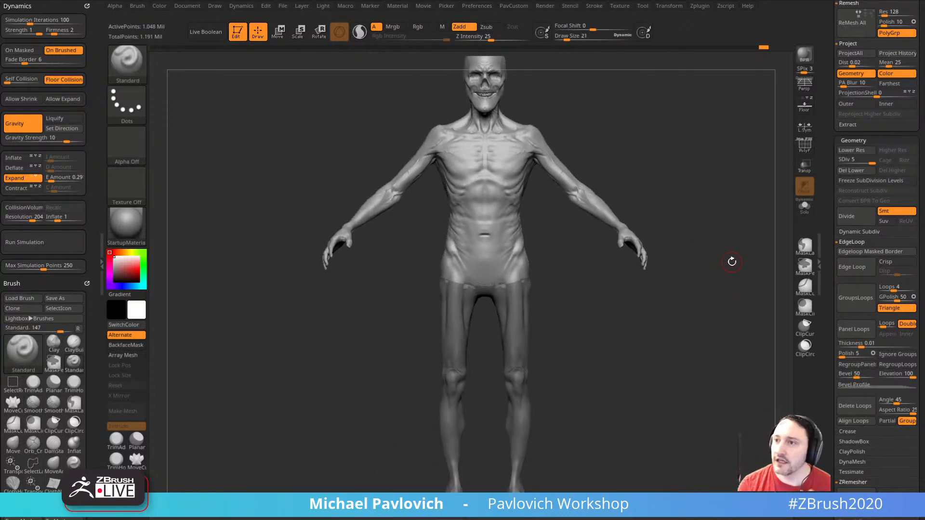
mouse_move(682, 196)
right_mouse_down("ctrl")
mouse_move(702, 246)
mouse_move(705, 226)
right_mouse_up("ctrl")
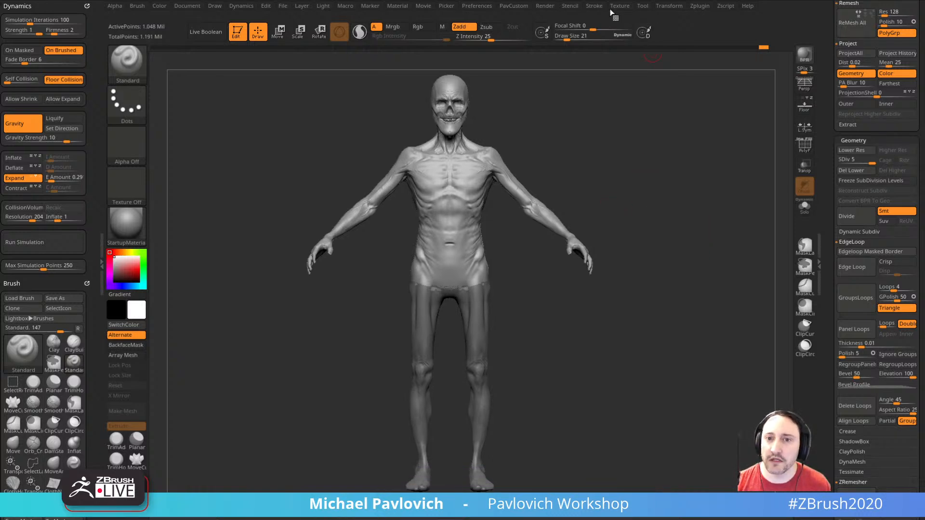
- Load the 256 clothing Spotlight set and place the tank top image over the torso, enlarged to garment size
key("comma")
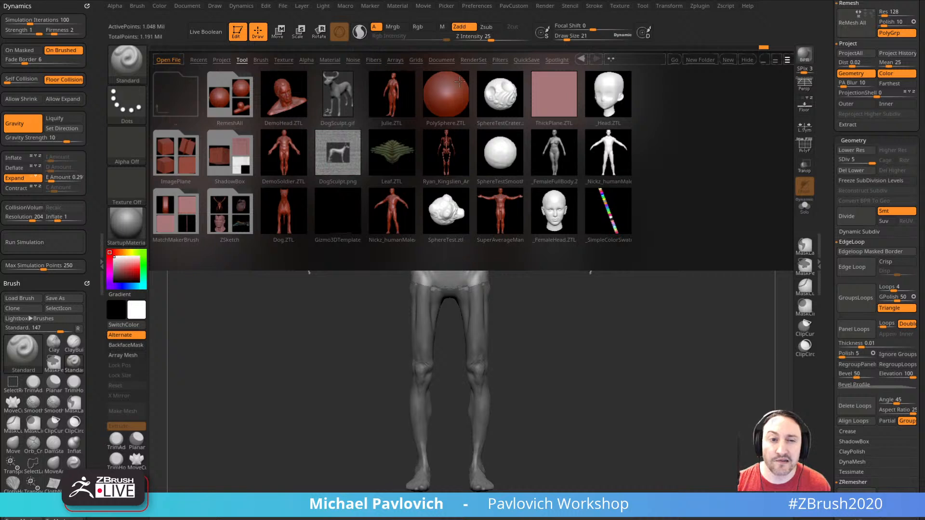
left_click(556, 61)
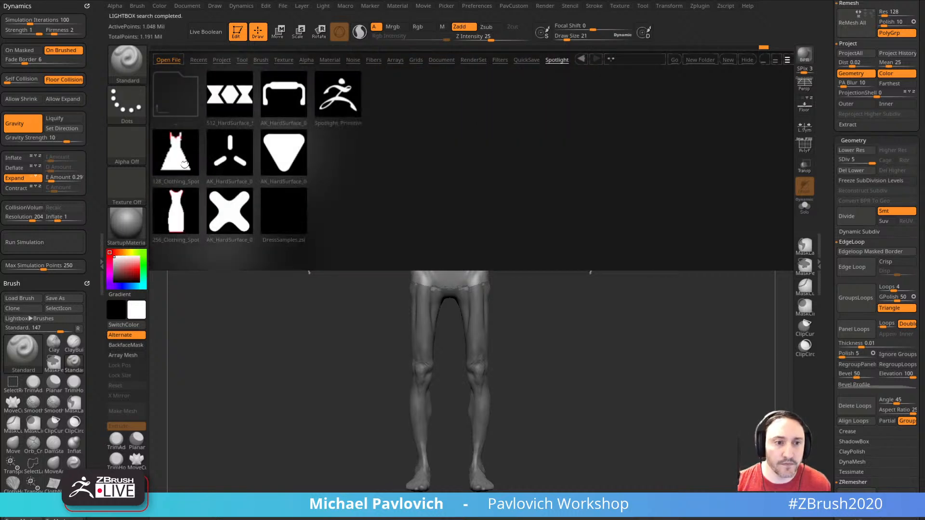
double_click(174, 212)
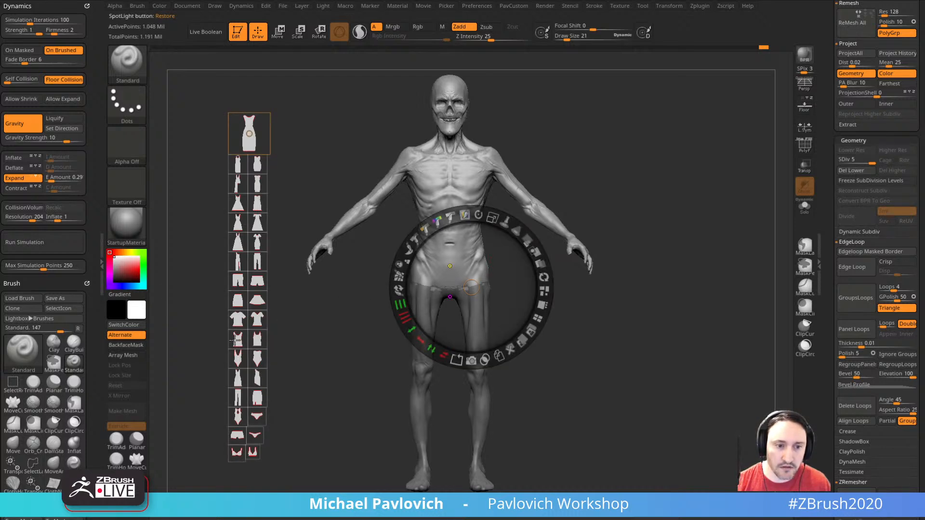
left_click_drag(235, 341, 455, 208)
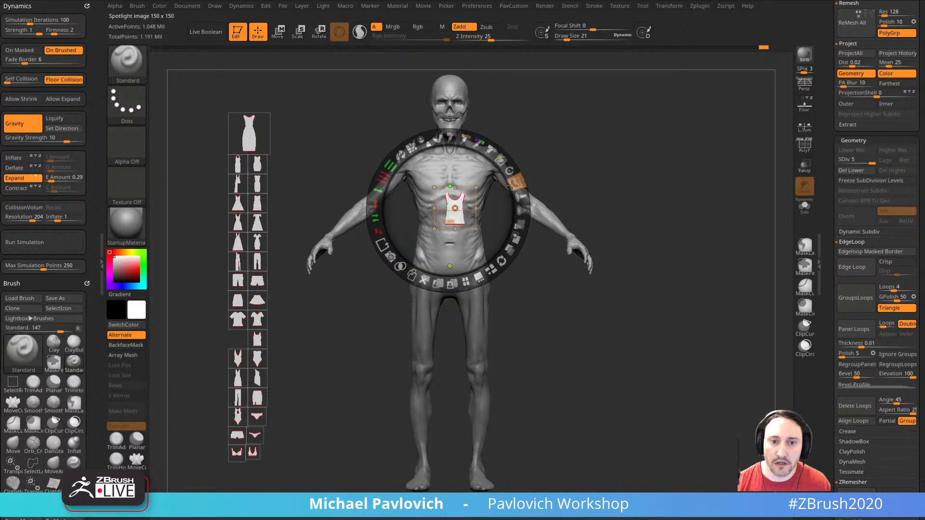
left_click_drag(513, 184, 478, 211)
left_click_drag(464, 171, 479, 176)
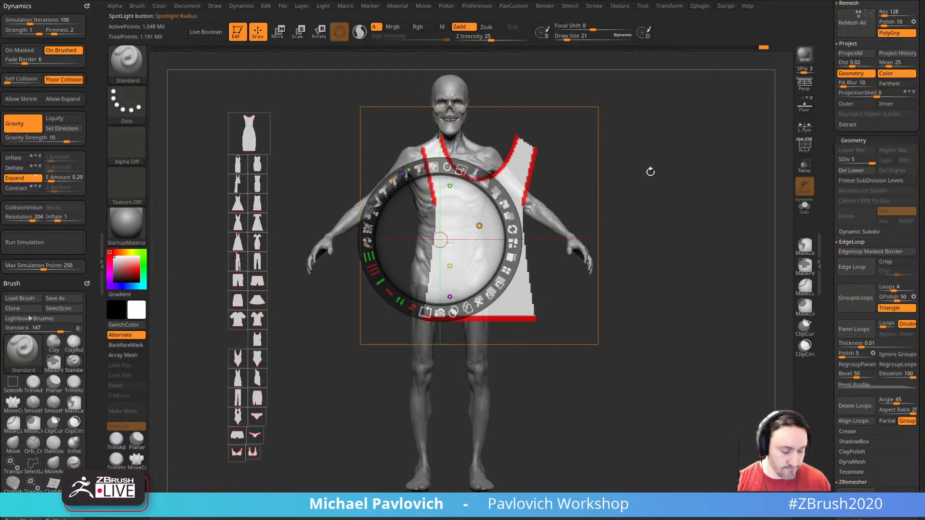
- Fit the figure's torso behind the Spotlight tank top and generate a 3D mesh from the image with SnapShot3D
key("z")
left_click_drag(670, 188, 702, 206, "alt")
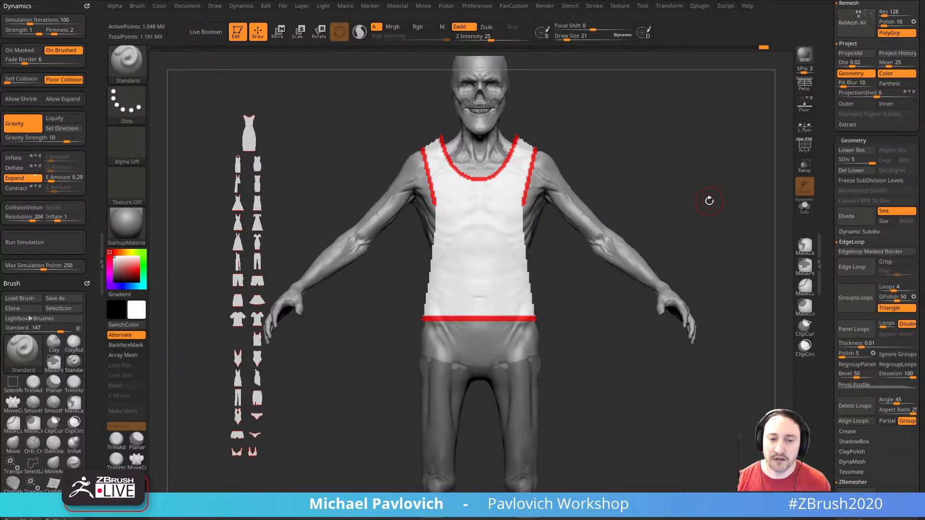
key("shift+z")
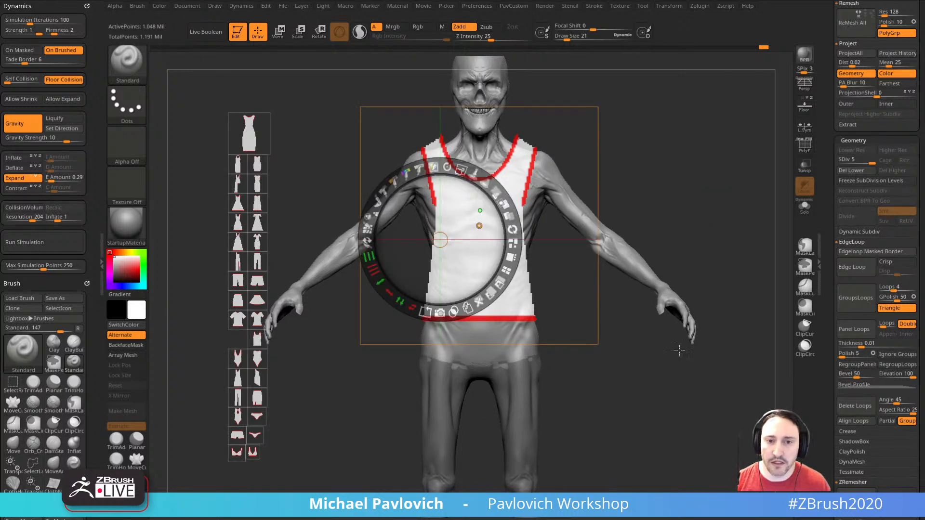
left_click(440, 312)
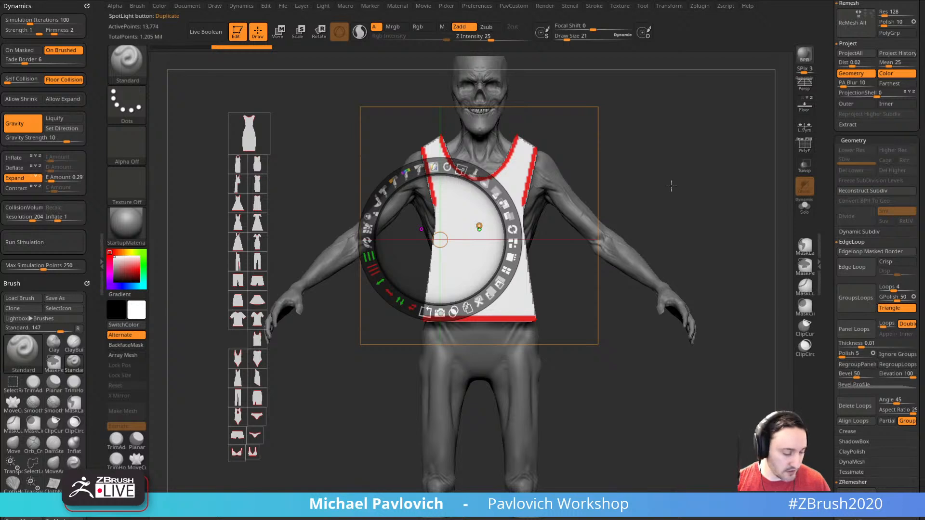
key("shift+z")
- In side view with PolyFrame on, mask part of the tank top mesh and bring its front closer to the chest with the Transpose brush
left_click_drag(672, 185, 687, 199)
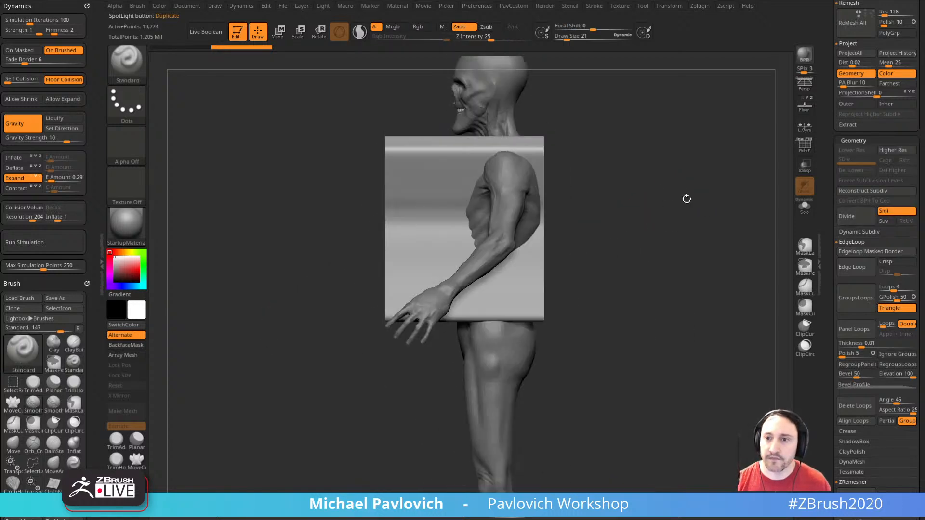
left_click(804, 144)
left_click_drag(776, 166, 706, 207)
key("w")
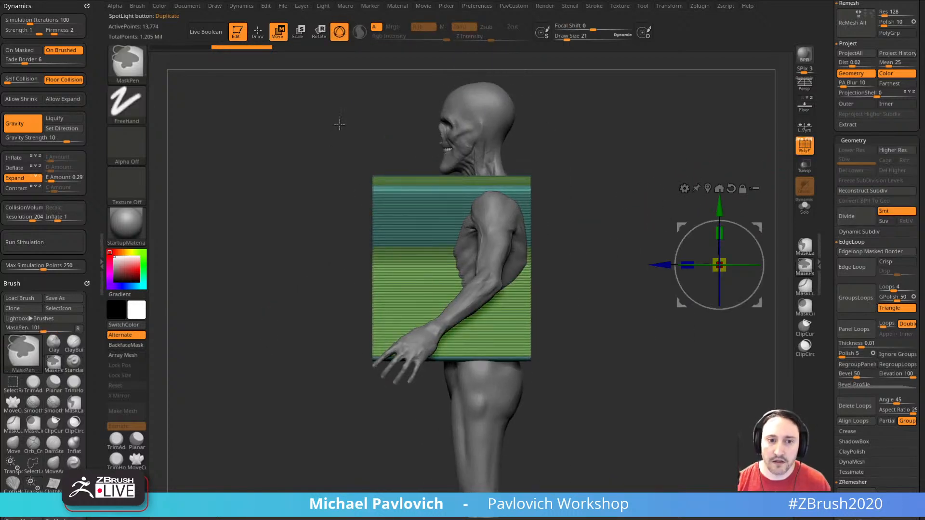
left_click_drag(340, 126, 395, 436, "ctrl")
left_click_drag(658, 265, 718, 264)
key("ctrl+z")
key("b")
key("t")
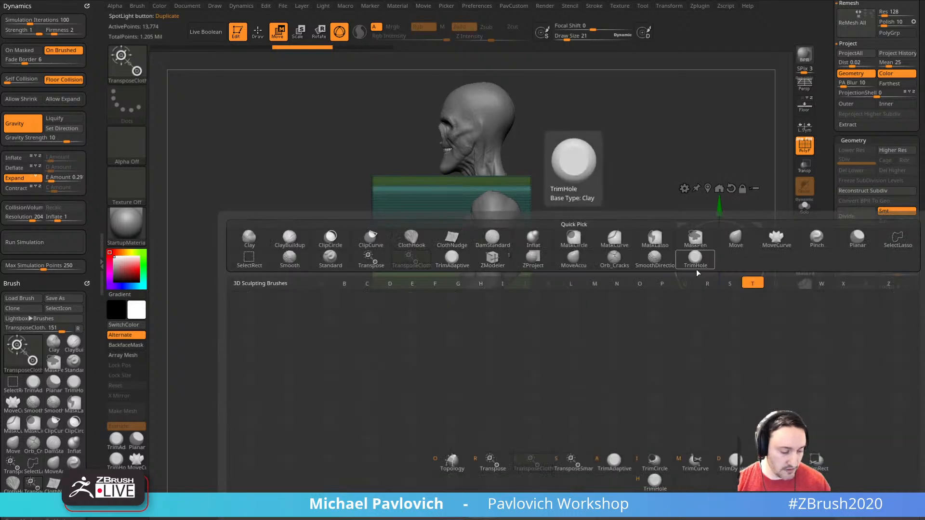
key("r")
mouse_move(658, 265)
left_mouse_down()
mouse_move(729, 264)
mouse_move(651, 262)
mouse_move(707, 221)
mouse_move(682, 236)
mouse_move(688, 248)
mouse_move(728, 244)
mouse_move(679, 241)
left_mouse_up()
key("q")
- Switch the selection brush to SelectRect and hide the front panel polygroup of the tank top
left_click(126, 60, "ctrl+shift")
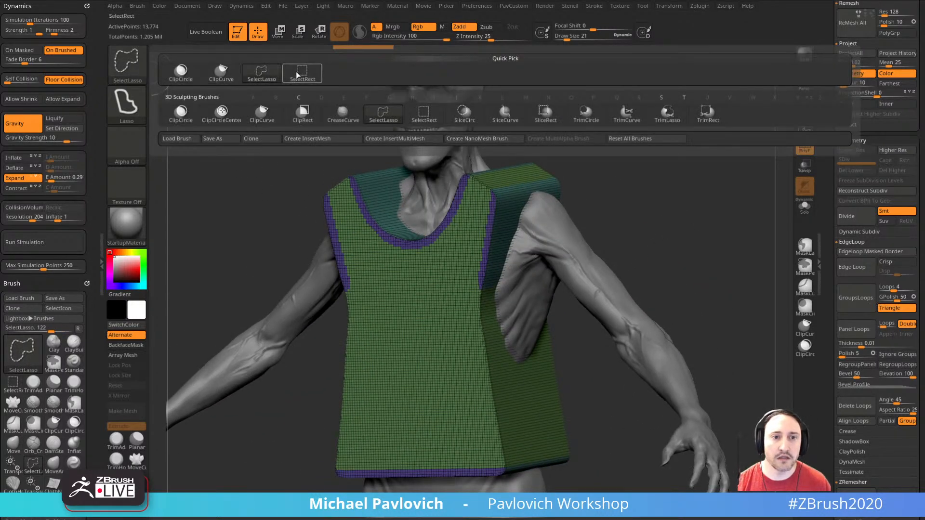
left_click(224, 74, "ctrl+shift")
left_click(493, 212, "ctrl+shift")
left_click_drag(588, 180, 611, 226, "ctrl+shift")
left_click(610, 226, "ctrl+shift")
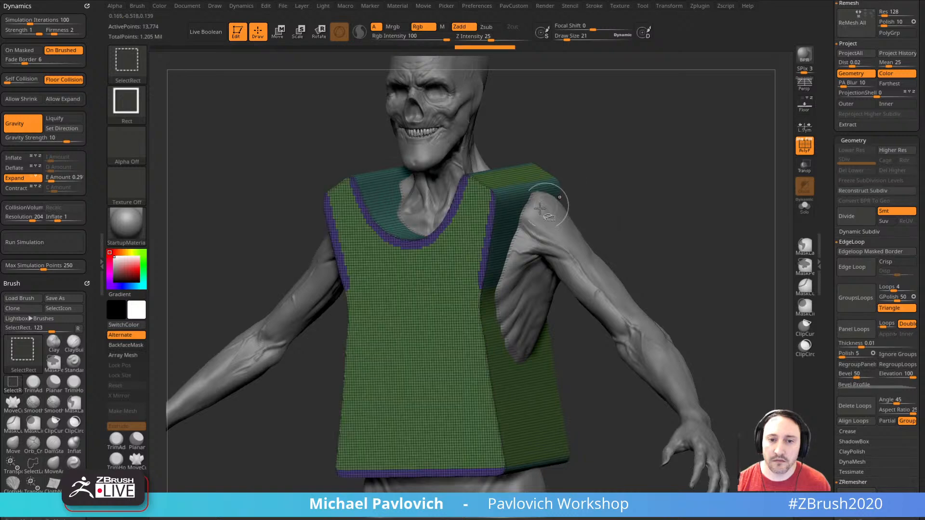
left_click(491, 219, "ctrl+shift")
left_click(620, 155, "ctrl+shift")
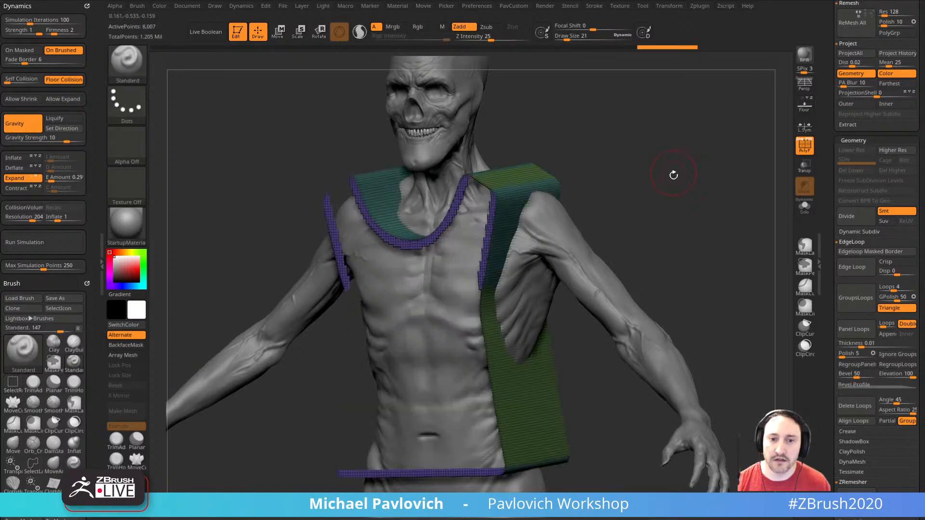
- Hide the shoulder, side and back panel polygroups, leaving only the trims and opening surfaces
left_click_drag(673, 174, 510, 169)
left_click(510, 169, "ctrl+shift")
left_click(619, 176, "ctrl+shift")
left_click(500, 212, "ctrl+shift")
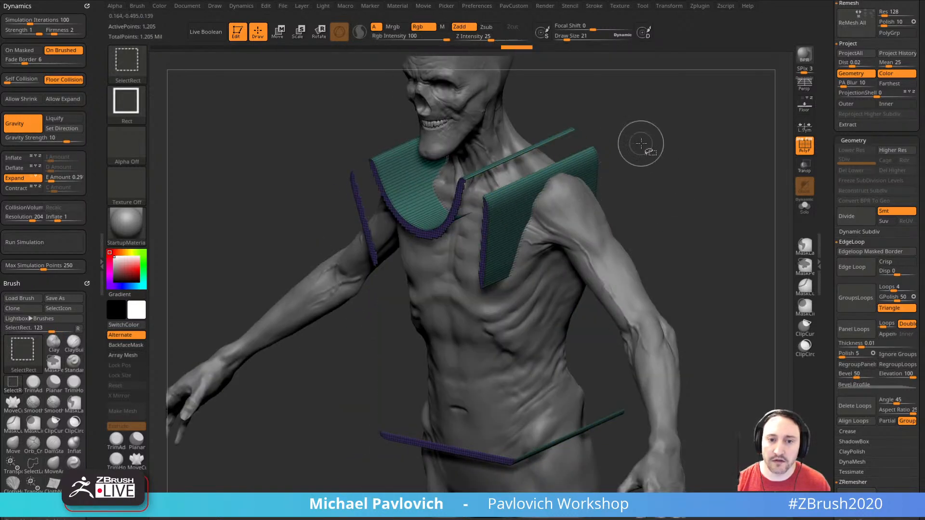
- Invert the visibility and delete the hidden neckline, armhole and hem polygroups from the tank top with Del Hidden
mouse_move(749, 167)
left_mouse_down("ctrl+shift")
mouse_move(773, 242)
mouse_move(717, 200)
mouse_move(631, 197)
mouse_move(678, 204)
mouse_move(727, 134)
mouse_move(693, 153)
mouse_move(758, 118)
mouse_move(647, 146)
mouse_move(678, 169)
left_mouse_up("ctrl+shift")
left_click(627, 197, "ctrl+shift")
key("space")
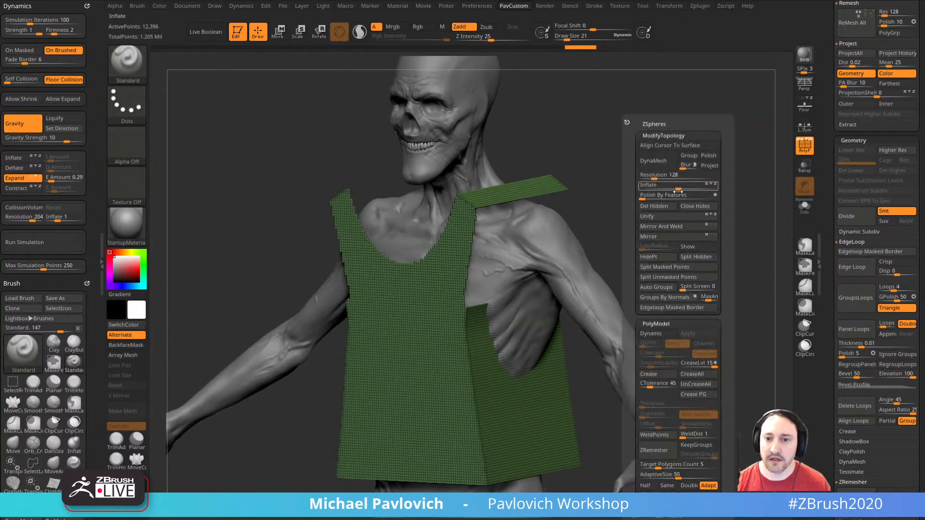
left_click(655, 206)
left_click_drag(655, 207, 690, 195)
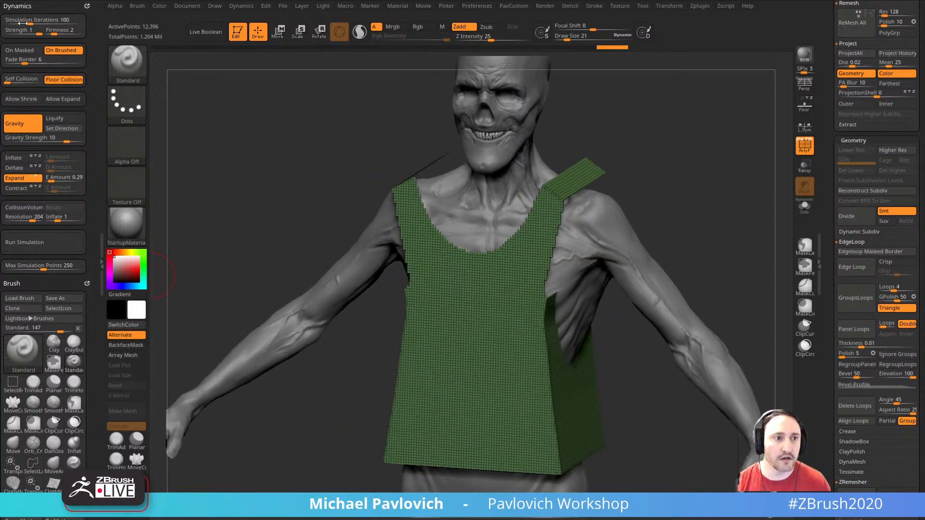
- Change the cloth dynamics from Expand to Contract and try a simulation on the tank top, undoing the run
left_click(31, 178)
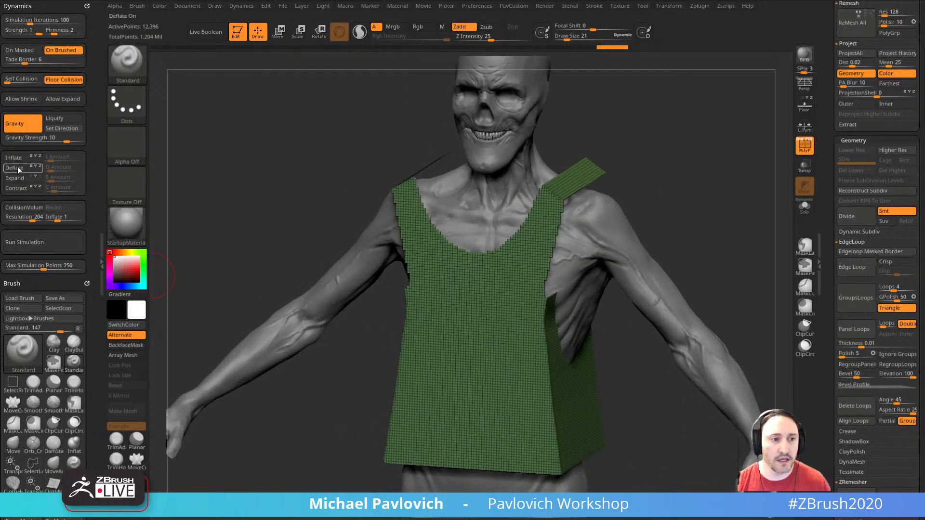
left_click(16, 188)
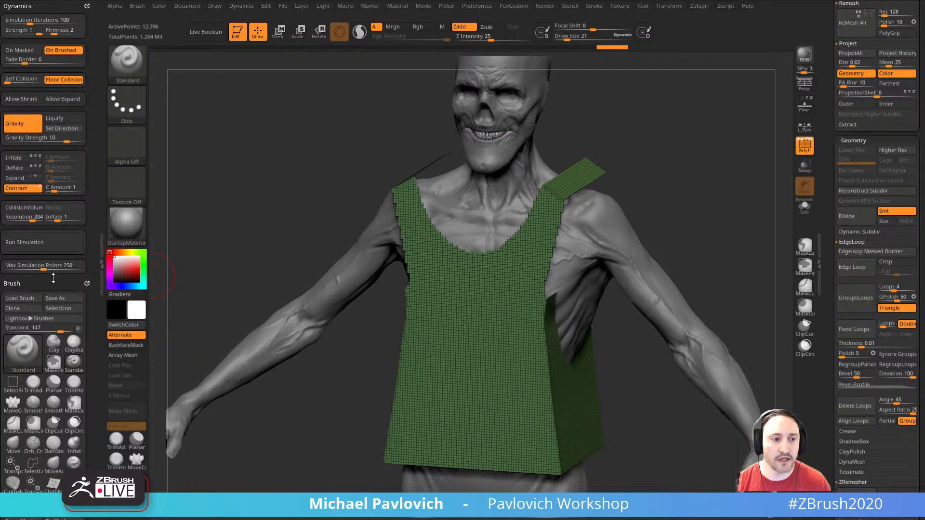
left_click(44, 242)
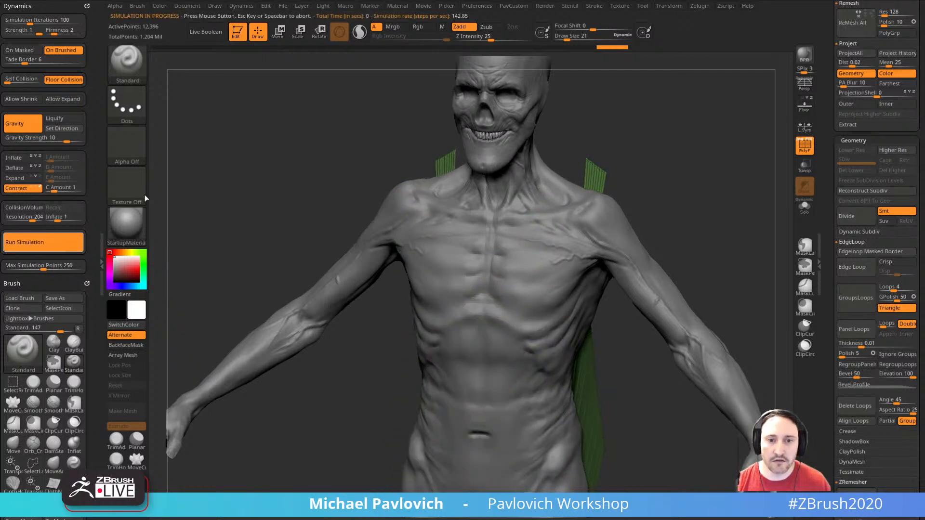
left_click(226, 186)
key("ctrl+z")
- Enable the collision volume and try the contracting simulation on the tank top again
left_click_drag(95, 225, 95, 196)
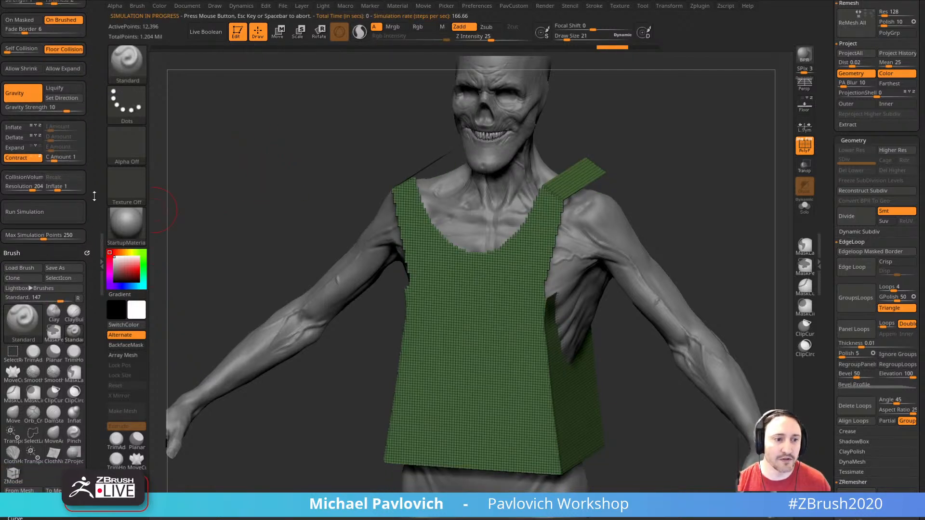
left_click(24, 178)
left_click(48, 213)
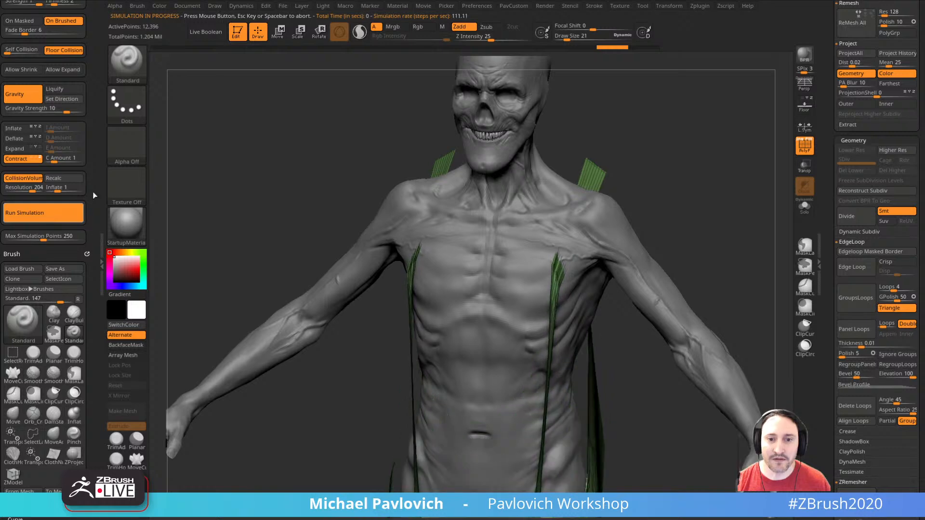
left_click_drag(685, 192, 739, 193)
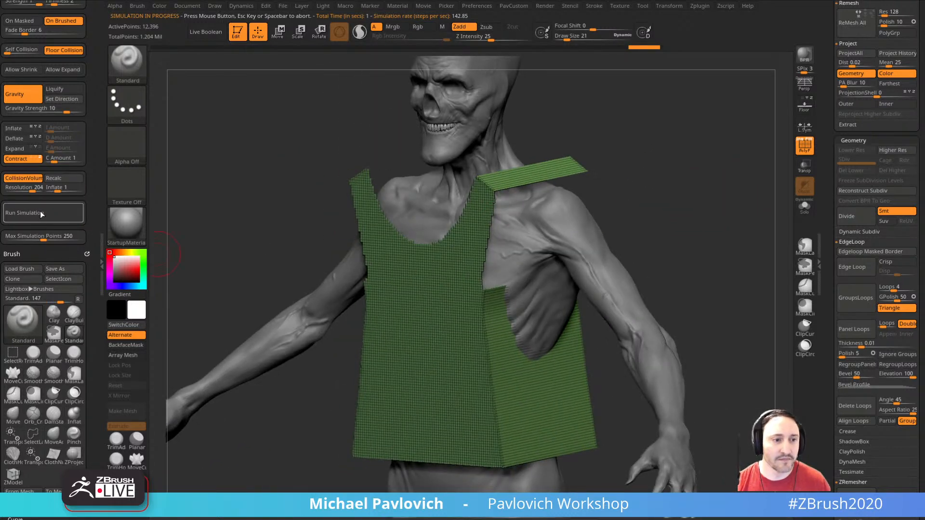
- Turn off Gravity and run the simulation to contract the tank top onto the torso
left_click(30, 99)
left_click(54, 213)
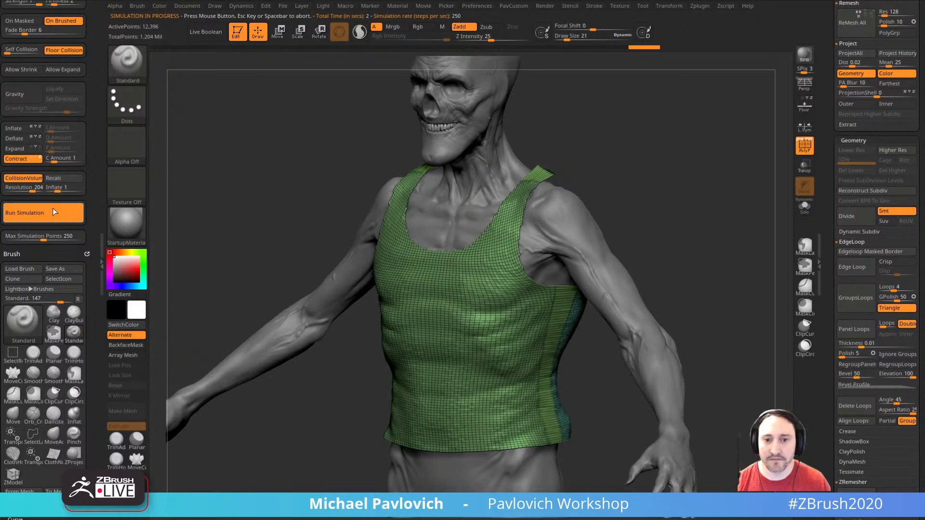
left_click(54, 213)
- Set the collision volume's Inflate to 0 and rerun the simulation to tighten the tank top against the body
left_click_drag(675, 212, 709, 215)
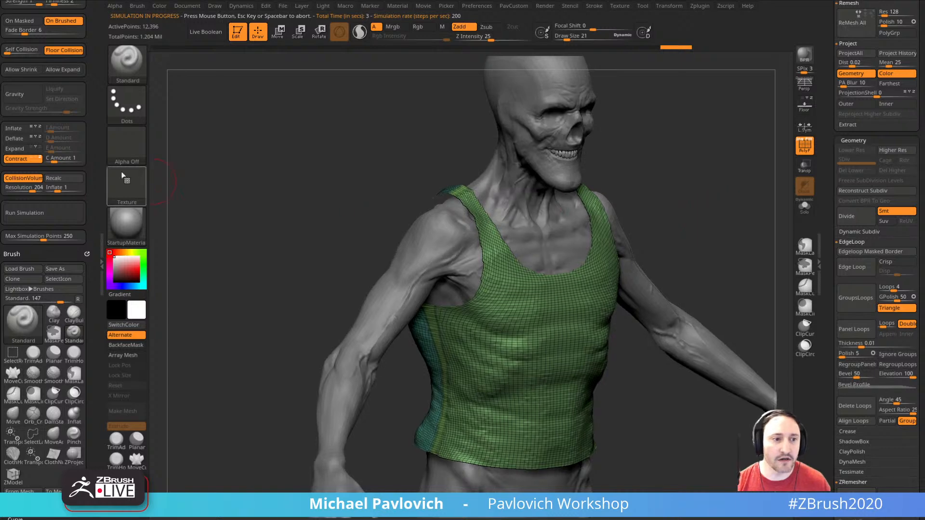
left_click_drag(60, 187, 46, 187)
left_click(44, 213)
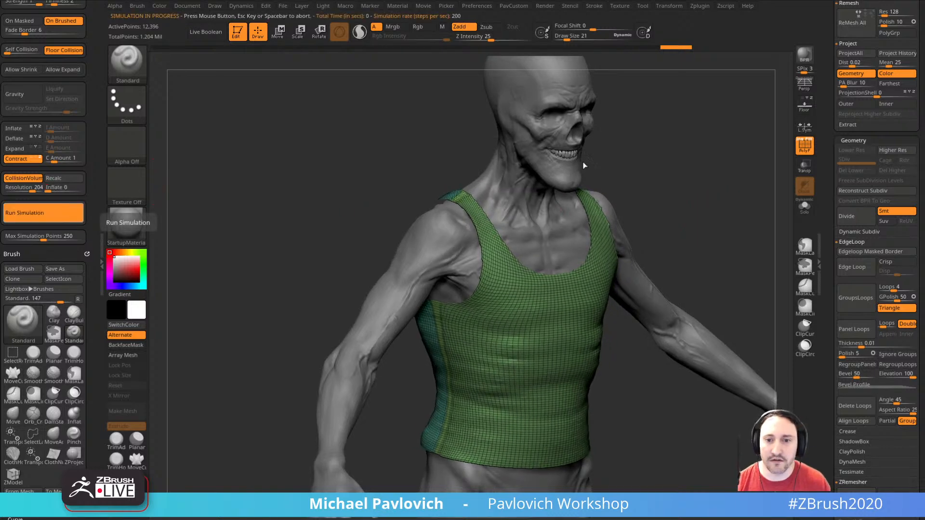
left_click(708, 184)
- Switch to the Move brush at draw size 46 and turn off the PolyFrame display
left_click_drag(736, 191, 623, 225, "shift")
key("b")
key("m")
key("v")
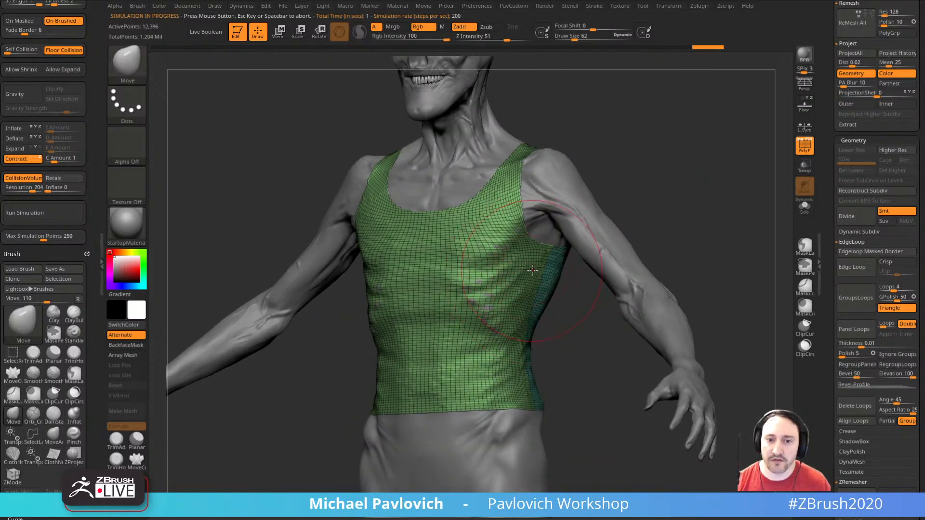
left_click_drag(692, 210, 687, 233, "alt")
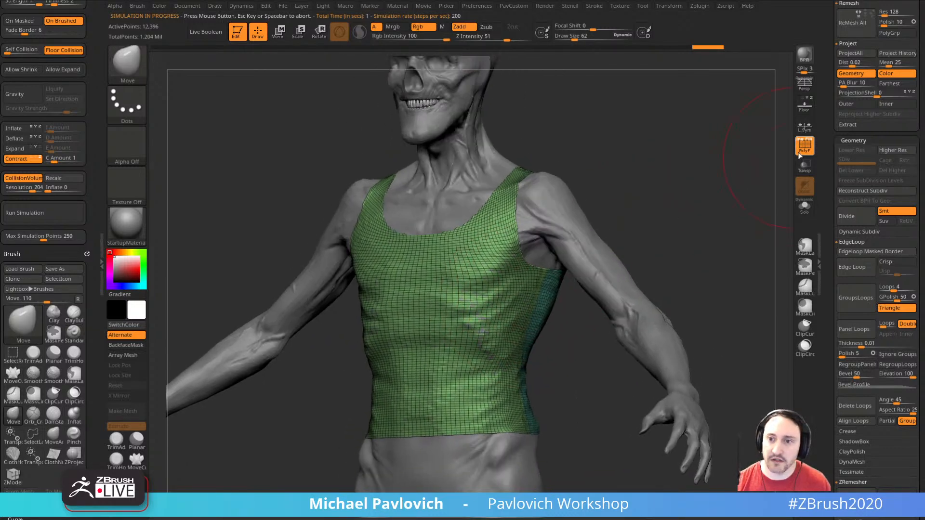
left_click(806, 147)
key("s")
left_click(554, 267)
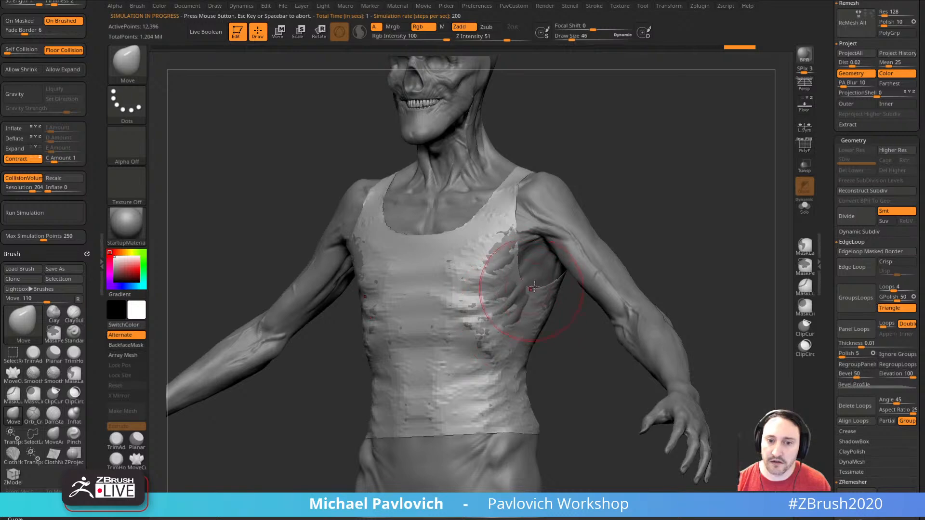
- Adjust the tank top's waist and front hem with the Move brush, varying the draw size
mouse_move(534, 288)
right_mouse_down()
mouse_move(653, 240)
mouse_move(515, 238)
mouse_move(623, 217)
mouse_move(619, 205)
mouse_move(670, 207)
mouse_move(647, 196)
mouse_move(617, 202)
mouse_move(620, 182)
right_mouse_up()
right_click_drag(588, 223, 665, 228)
key("s")
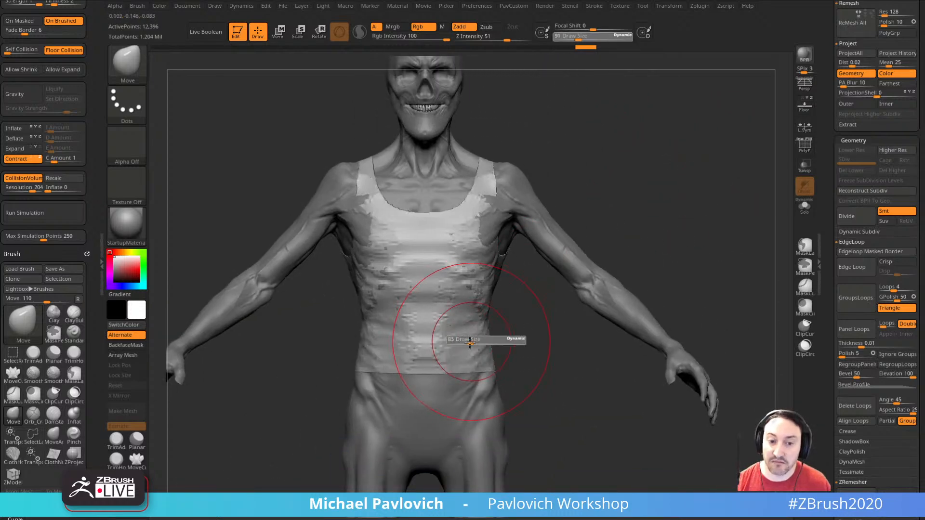
left_click_drag(440, 331, 465, 335)
key("s")
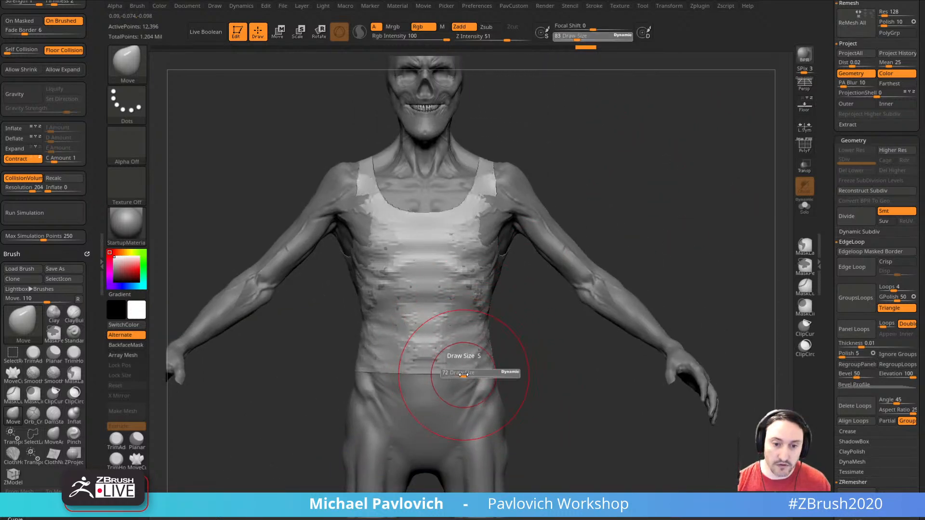
mouse_move(466, 372)
left_mouse_down()
mouse_move(510, 381)
mouse_move(496, 392)
left_mouse_up()
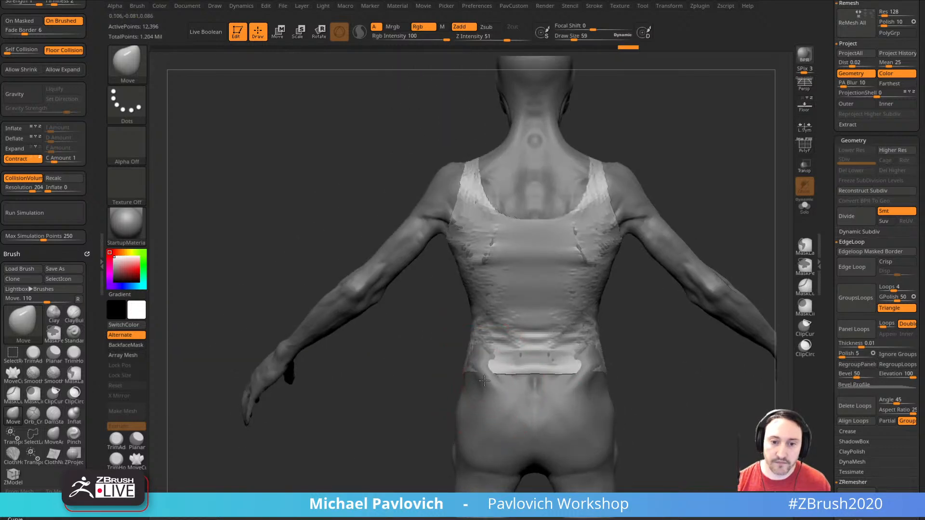
- Reshape the back hem with the Move brush at draw size 59 and rerun the cloth simulation
left_click_drag(435, 373, 492, 370)
mouse_move(641, 274)
left_mouse_down()
mouse_move(660, 267)
mouse_move(619, 270)
mouse_move(696, 219)
mouse_move(670, 231)
mouse_move(678, 211)
mouse_move(768, 209)
left_mouse_up()
left_click(66, 210)
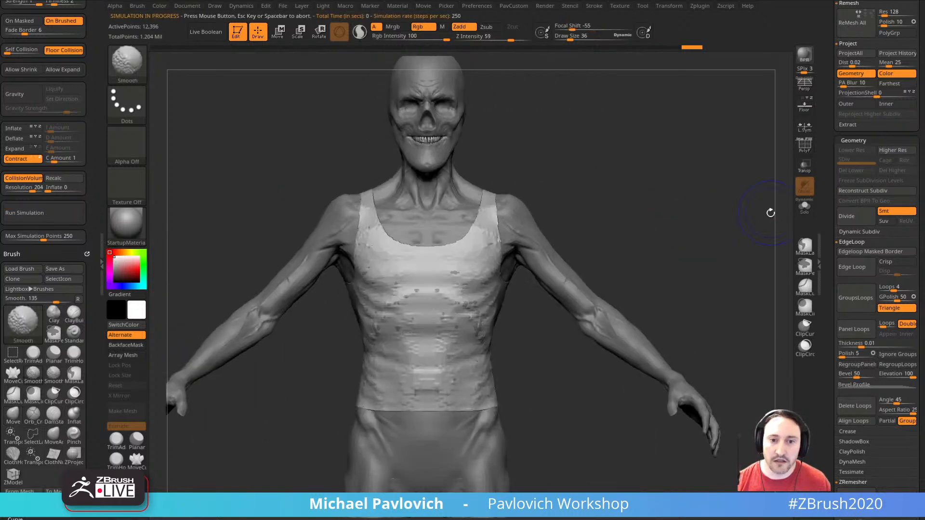
- Turn PolyFrame back on and ZRemesh the tank top at Half density with AdaptiveSize 0
left_click(805, 163)
left_click(797, 171)
key("shift+f")
left_click_drag(718, 177, 696, 219, "alt")
key("3")
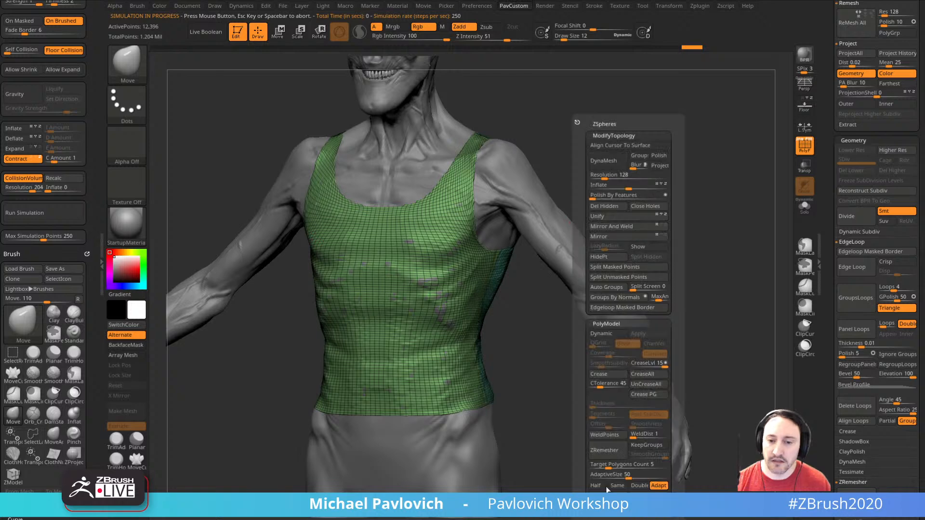
left_click(615, 450)
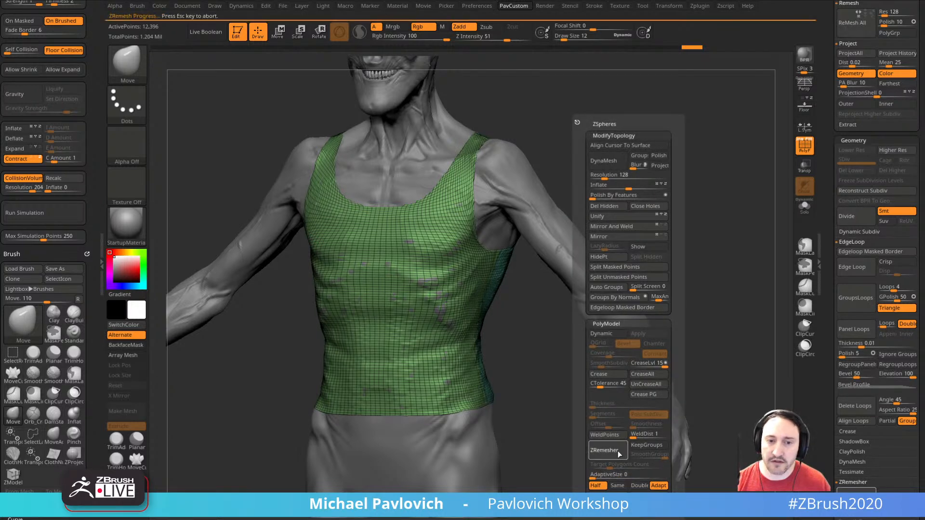
- Undo the last remesh of the tank top, then ZRemesh it twice at Half density with AdaptiveSize 0
left_click_drag(588, 230, 702, 202)
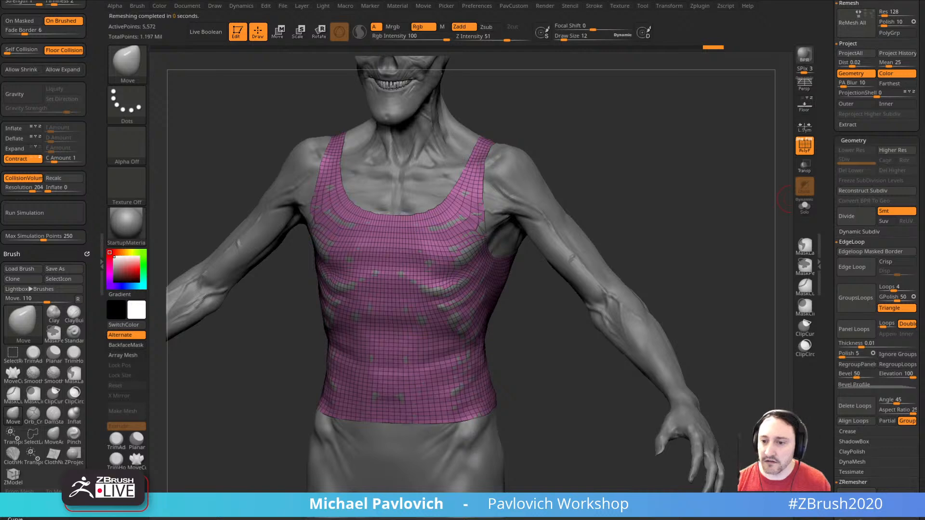
key("ctrl+z")
scroll(852, 352, "down", 5)
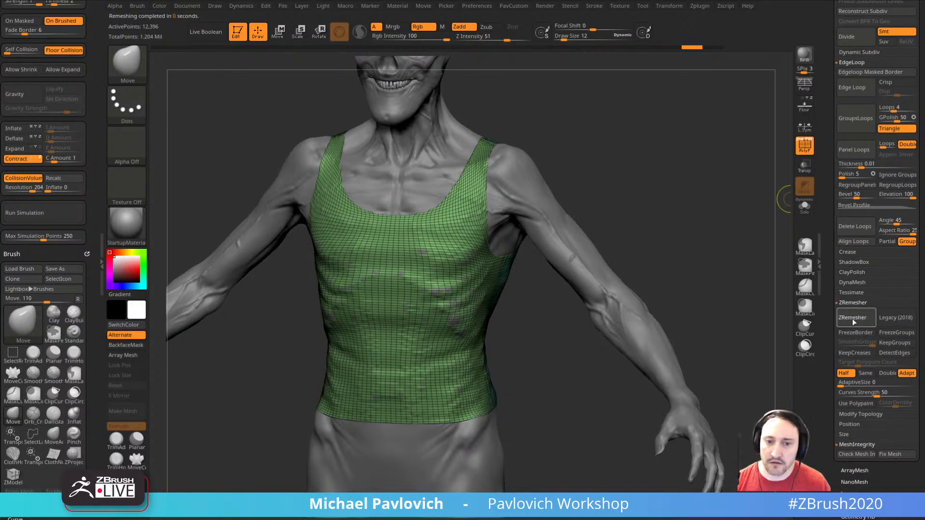
left_click(852, 318)
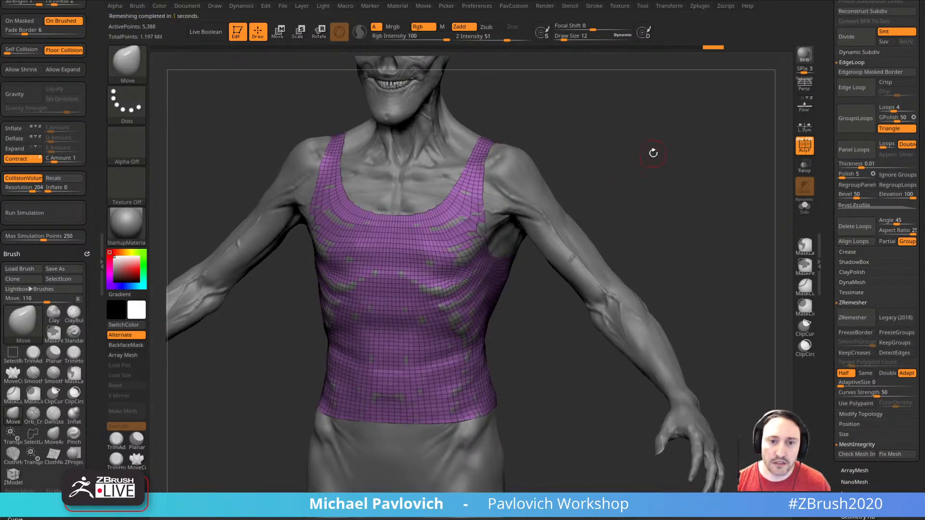
key("space")
left_click(633, 450)
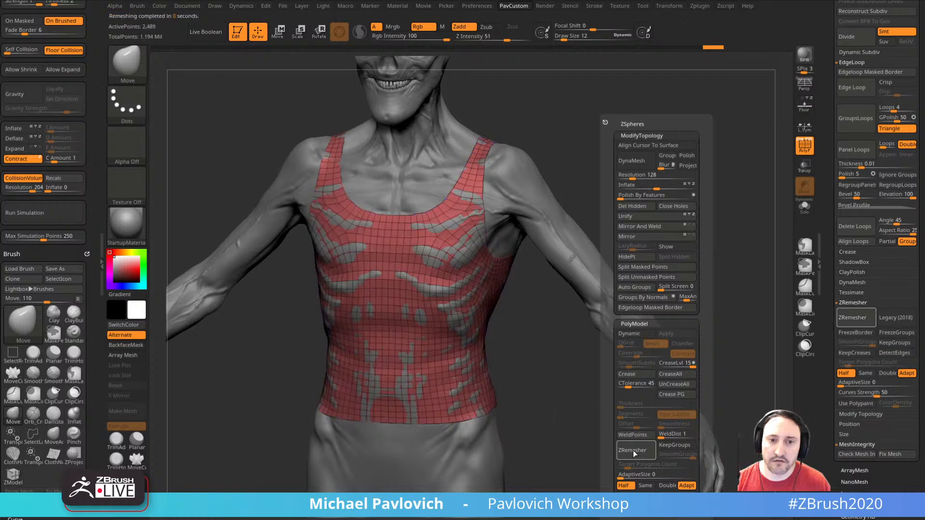
left_click_drag(530, 159, 661, 134)
left_click_drag(655, 167, 651, 195, "alt")
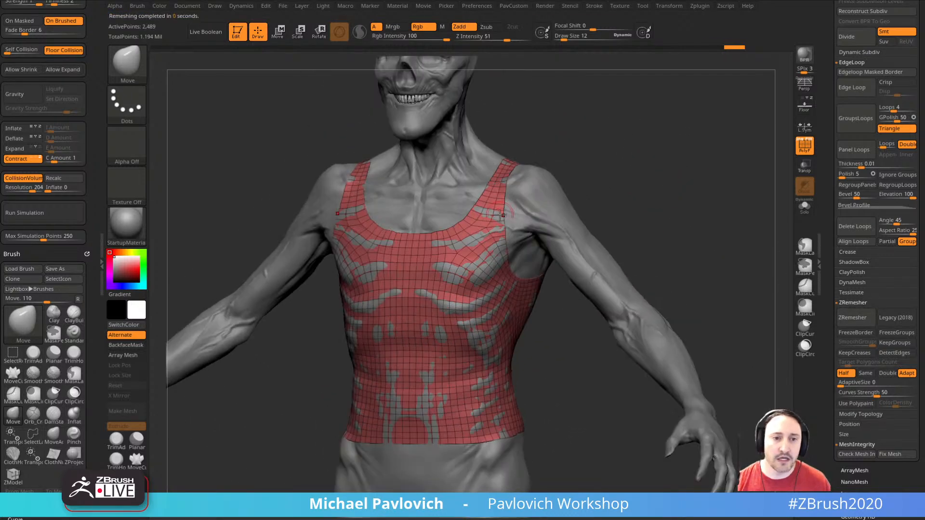
- Run the cloth simulation on the remeshed tank top so it settles against the body
left_click(31, 217)
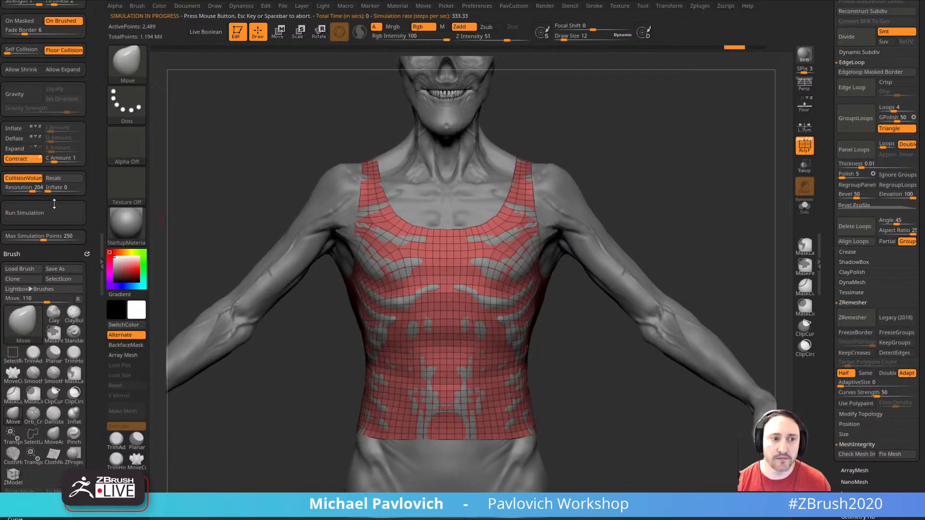
left_click_drag(217, 148, 692, 187)
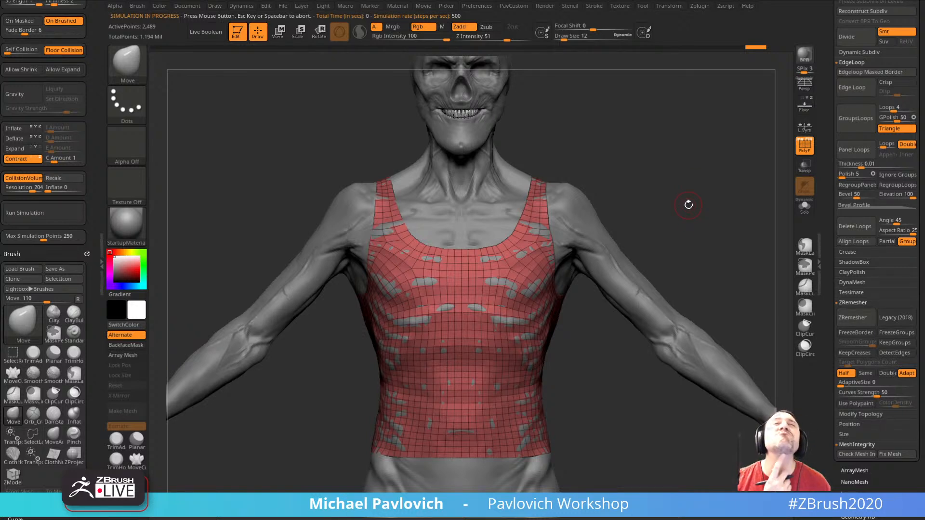
left_click_drag(675, 187, 696, 207)
- Activate Dynamic Subdiv on the tank top with auto-activation always accepted, set Thickness to 0.00296 and hide PolyFrame
mouse_move(826, 213)
left_mouse_down()
mouse_move(821, 326)
mouse_move(830, 203)
left_mouse_up()
left_click(848, 233, "shift")
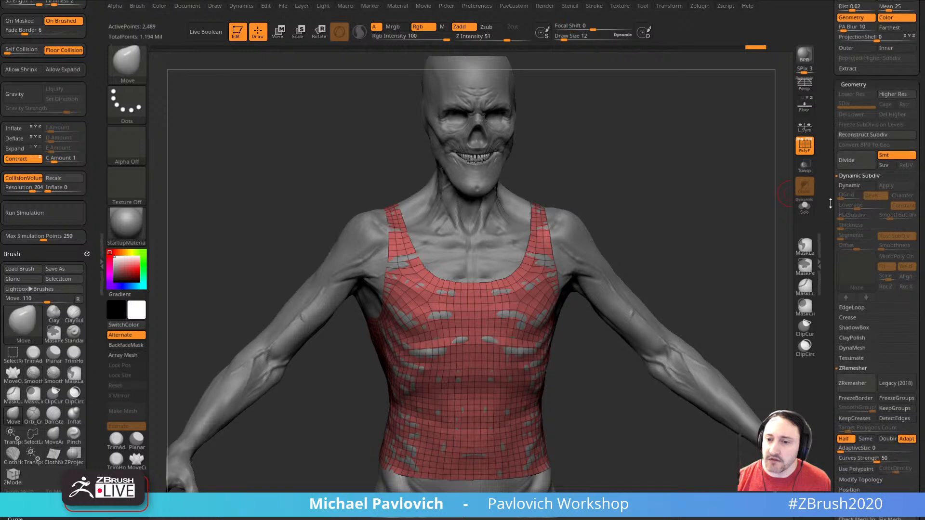
left_click(849, 186)
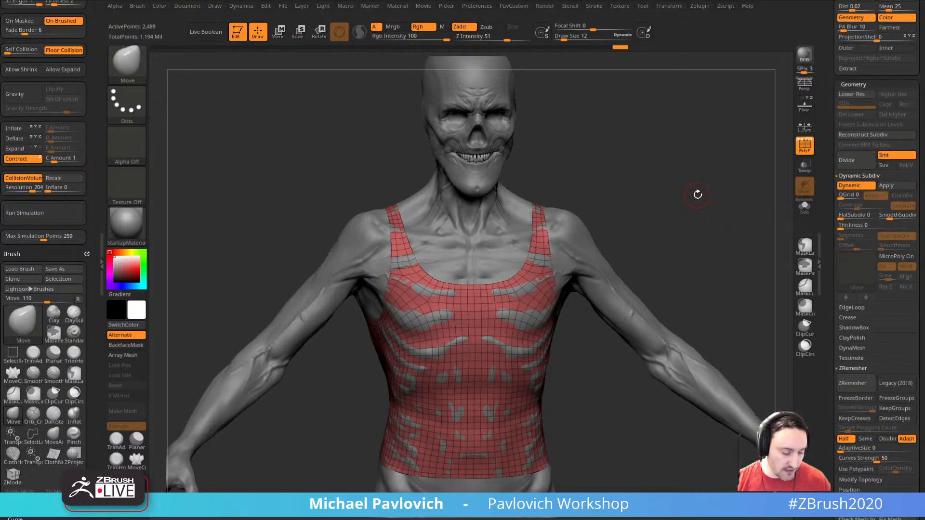
key("shift+d")
key("d")
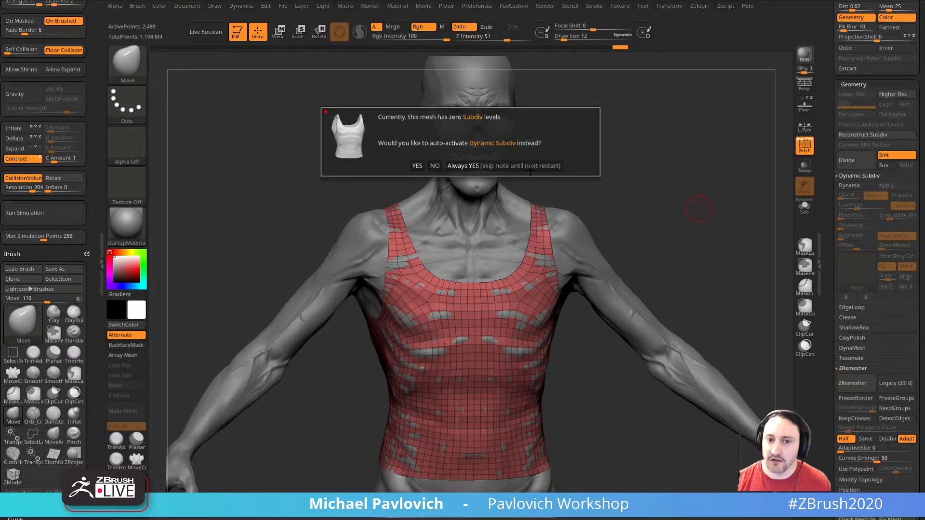
left_click(530, 166)
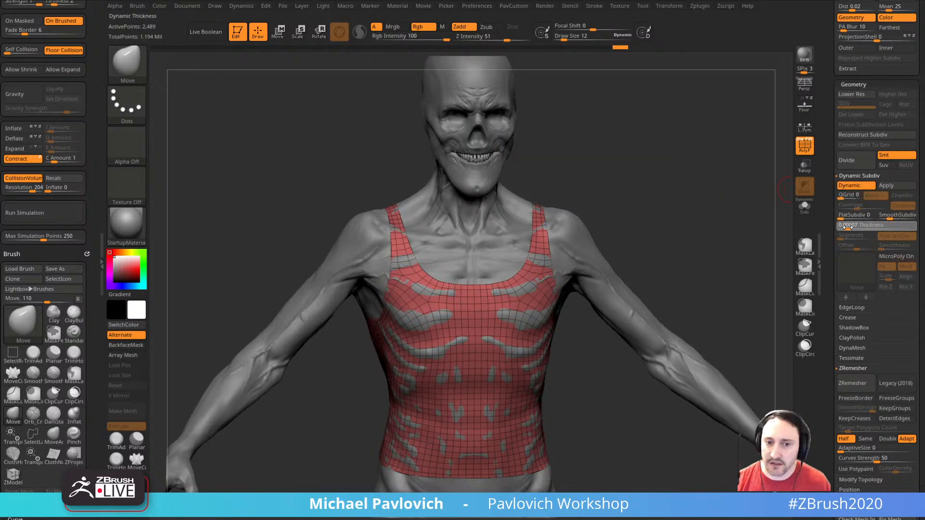
left_click_drag(848, 226, 862, 227)
key("shift+f")
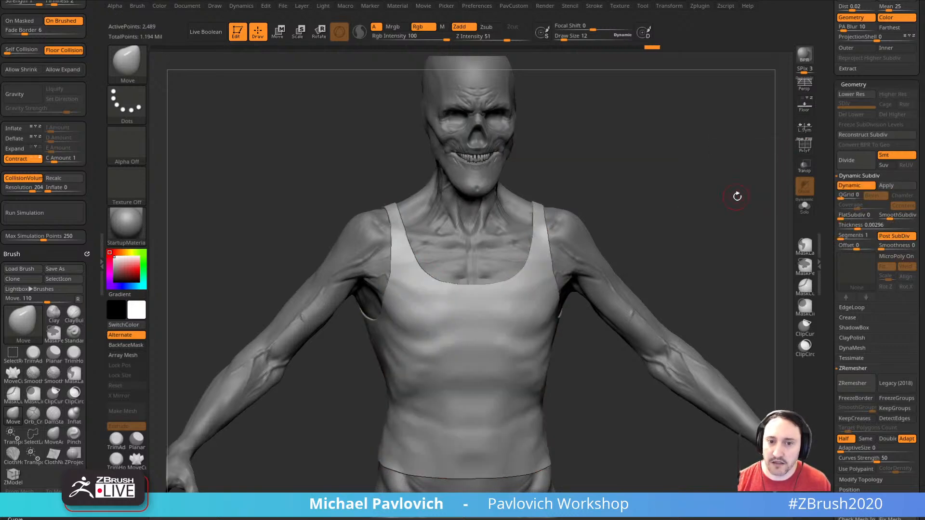
- Set the tank top's SmoothSubdiv to 0 and divide the mesh to subdivision level 2
mouse_move(737, 196)
left_mouse_down()
mouse_move(723, 221)
mouse_move(755, 214)
mouse_move(722, 207)
mouse_move(652, 221)
mouse_move(645, 207)
mouse_move(754, 166)
mouse_move(708, 189)
mouse_move(729, 183)
left_mouse_up()
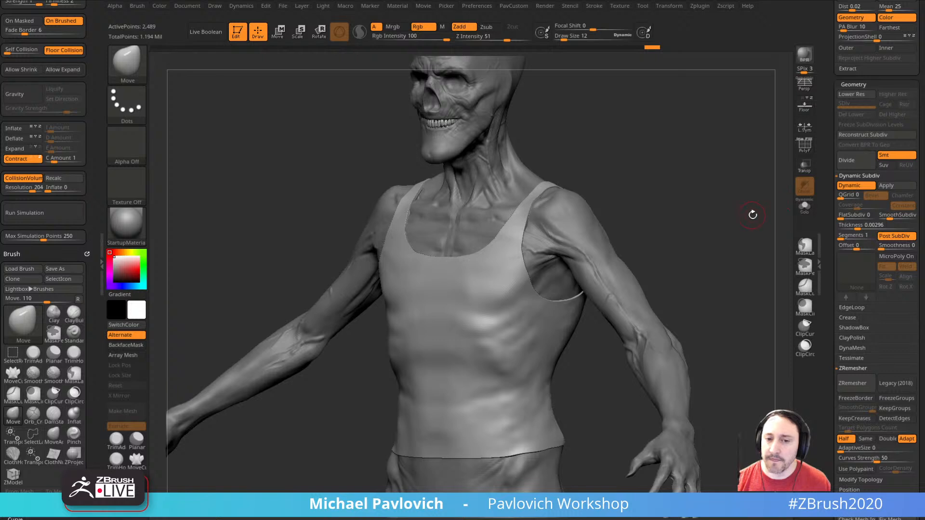
left_click_drag(737, 215, 782, 211)
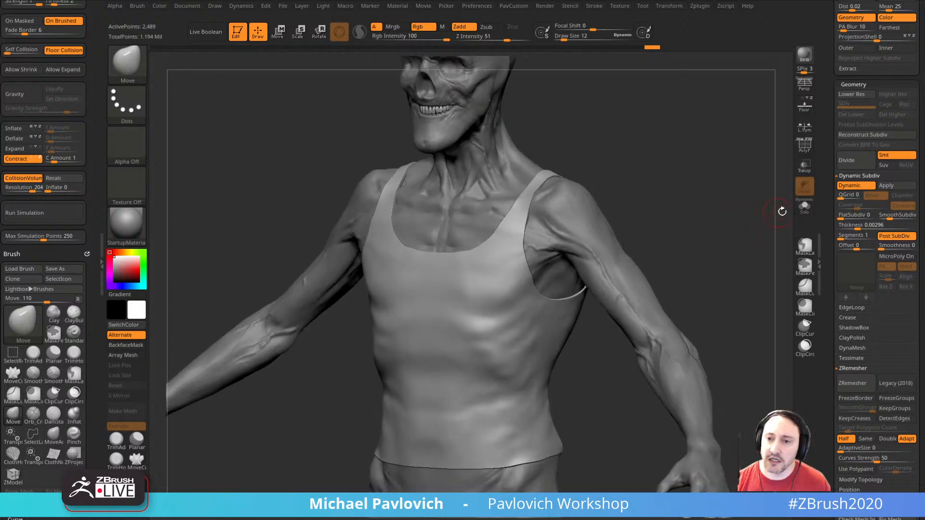
left_click_drag(722, 234, 729, 231)
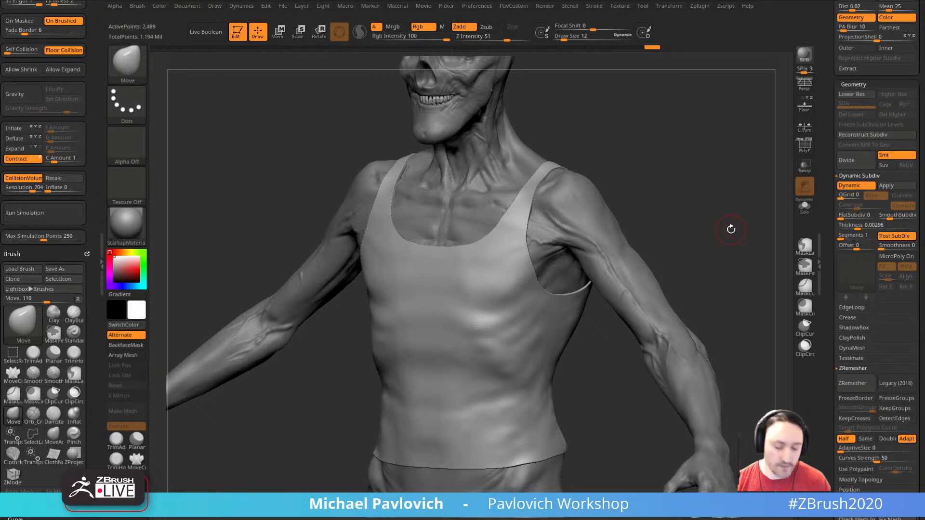
left_click(881, 215)
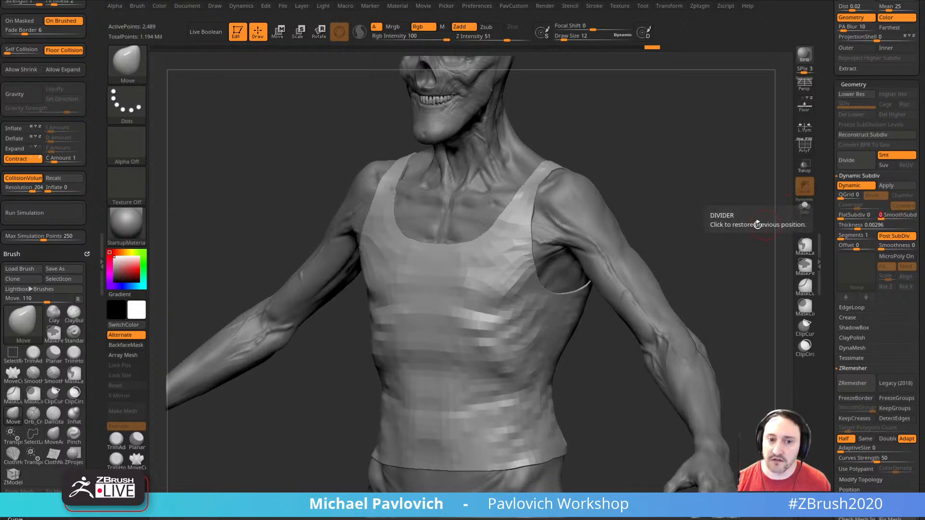
left_click_drag(715, 217, 722, 217)
key("ctrl")
key("ctrl+d")
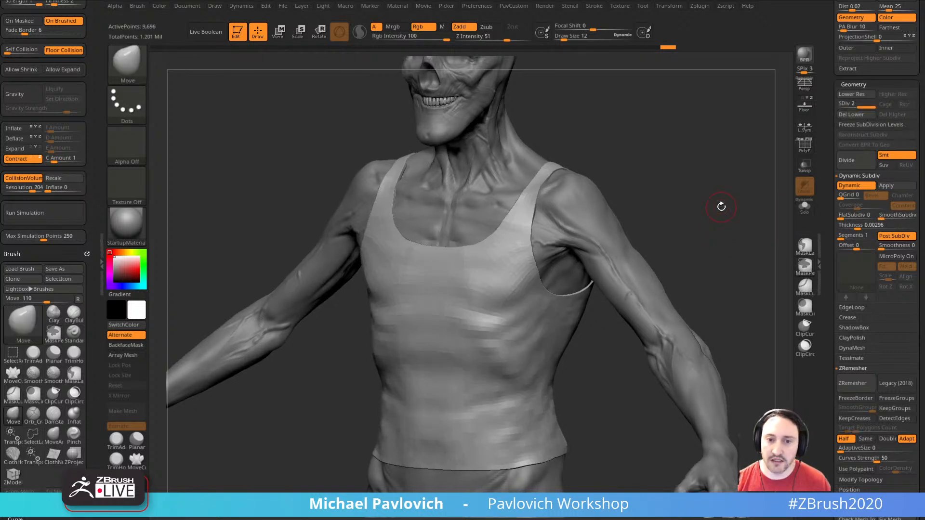
- Run the cloth simulation on the tank top and divide the mesh to subdivision level 3
left_click(31, 215)
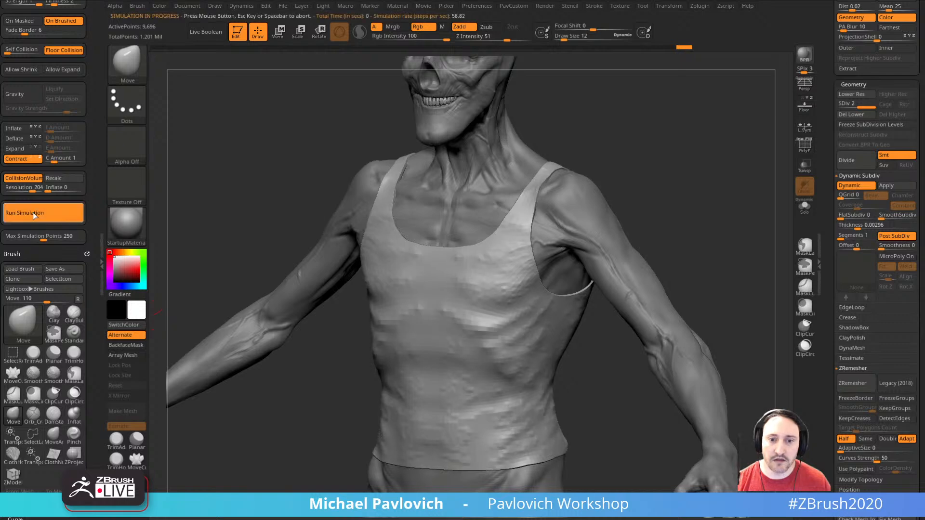
key("ctrl")
key("ctrl+d")
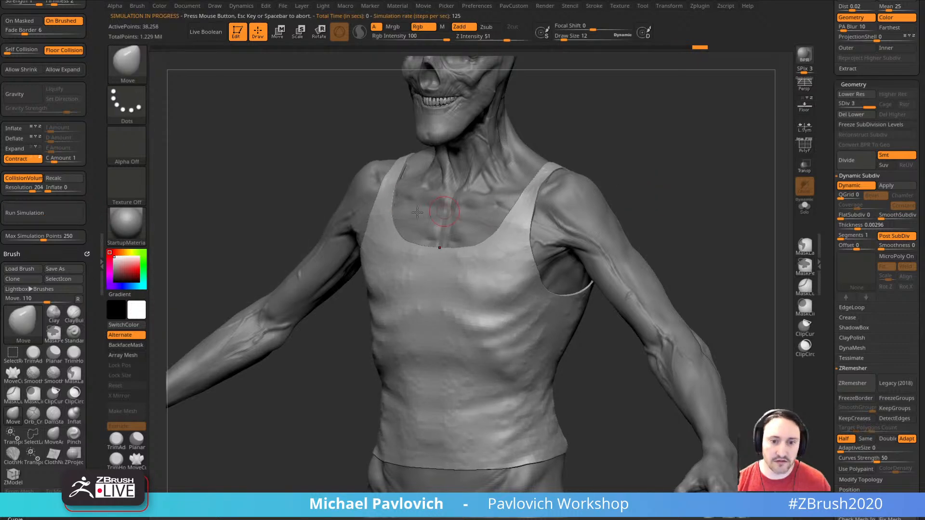
left_click_drag(341, 171, 729, 208)
left_click_drag(614, 253, 754, 186)
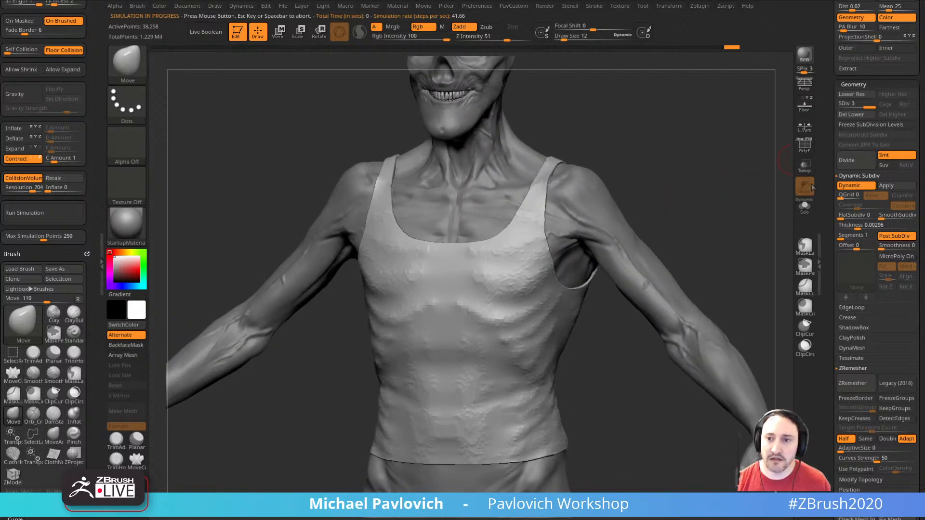
- Check the tank top's fabric thickness in isolation and set the Dynamic Subdiv Offset to -51
left_click(806, 206)
key("f")
left_click_drag(750, 219, 789, 163)
left_click(805, 206)
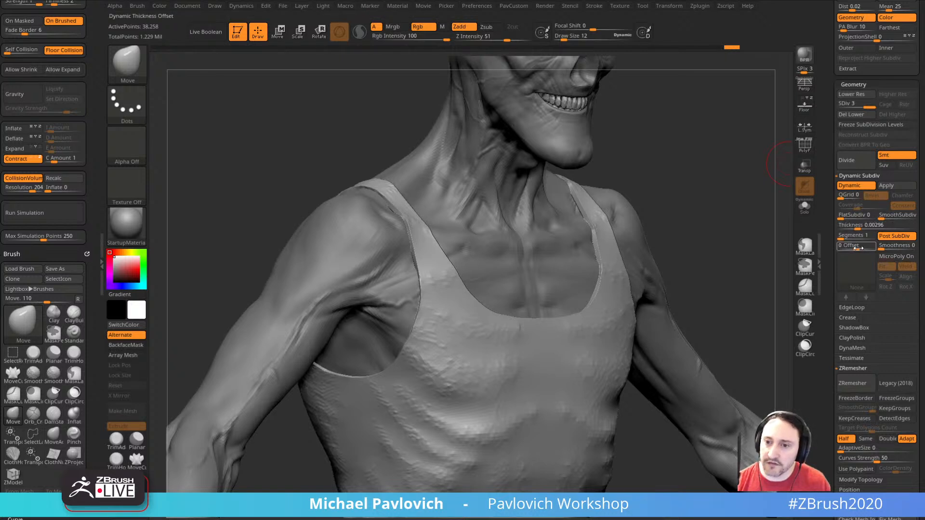
left_click_drag(855, 247, 873, 248)
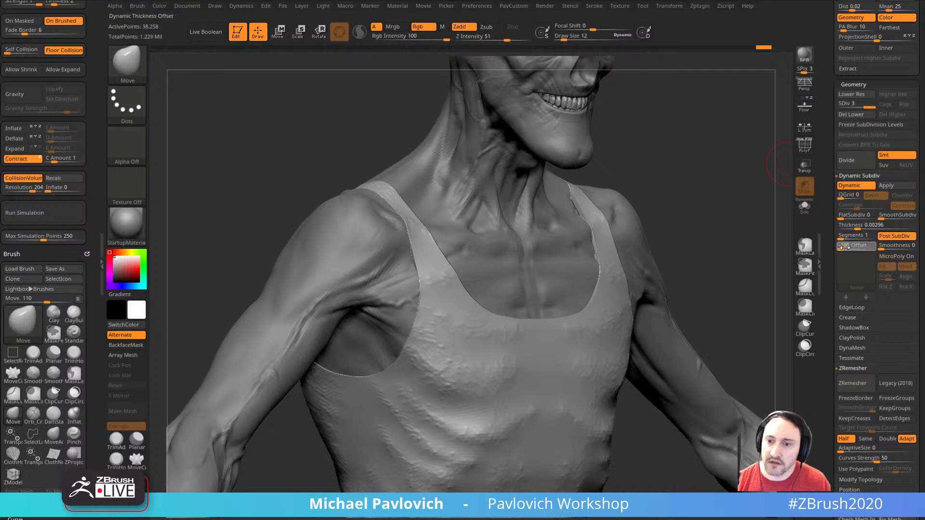
left_click_drag(844, 248, 848, 248)
mouse_move(723, 234)
left_mouse_down("shift")
mouse_move(708, 226)
mouse_move(741, 201)
mouse_move(730, 183)
left_mouse_up("shift")
- Select the Standard brush and smooth the rough folds on the tank top's chest and ribs at draw size 7
key("b")
key("s")
key("t")
left_click_drag(610, 203, 605, 143, "alt")
key("shift")
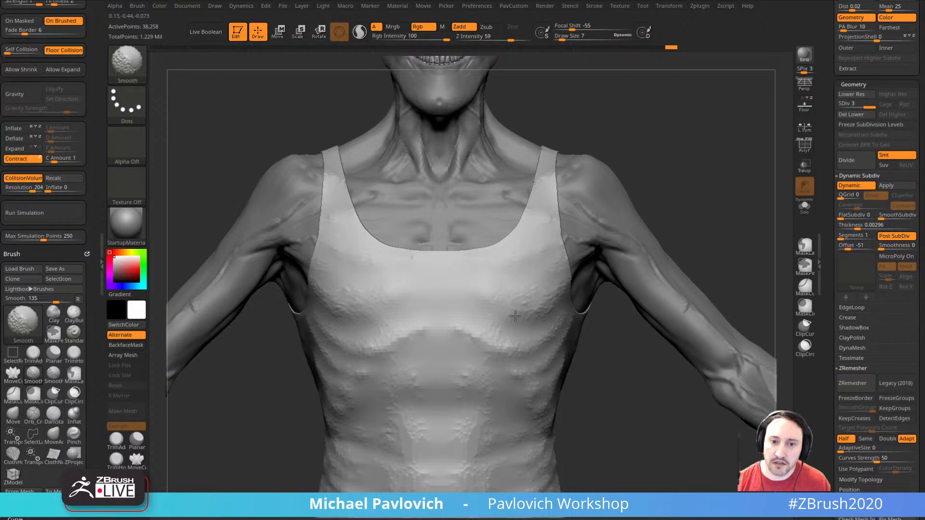
left_click_drag(515, 316, 518, 313, "shift")
left_click_drag(701, 207, 668, 183, "alt")
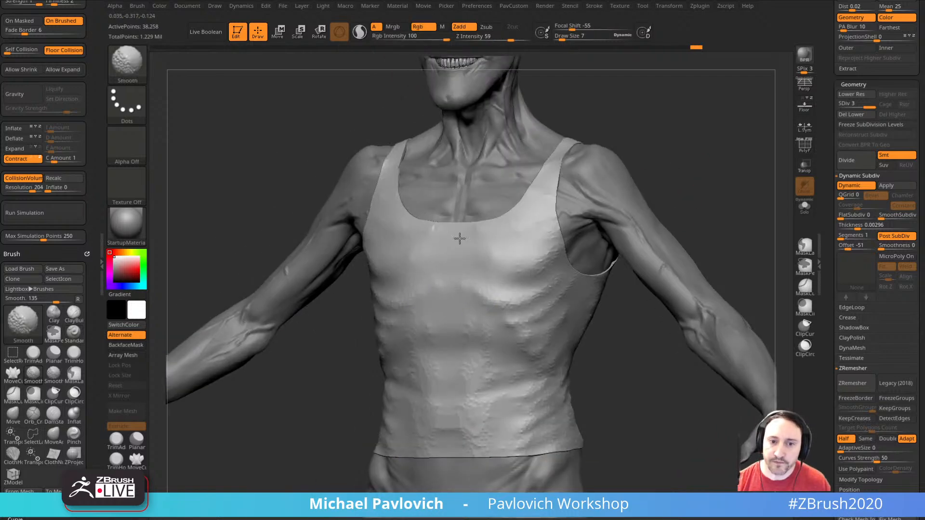
left_click_drag(500, 344, 525, 330, "shift")
left_click_drag(631, 335, 605, 333)
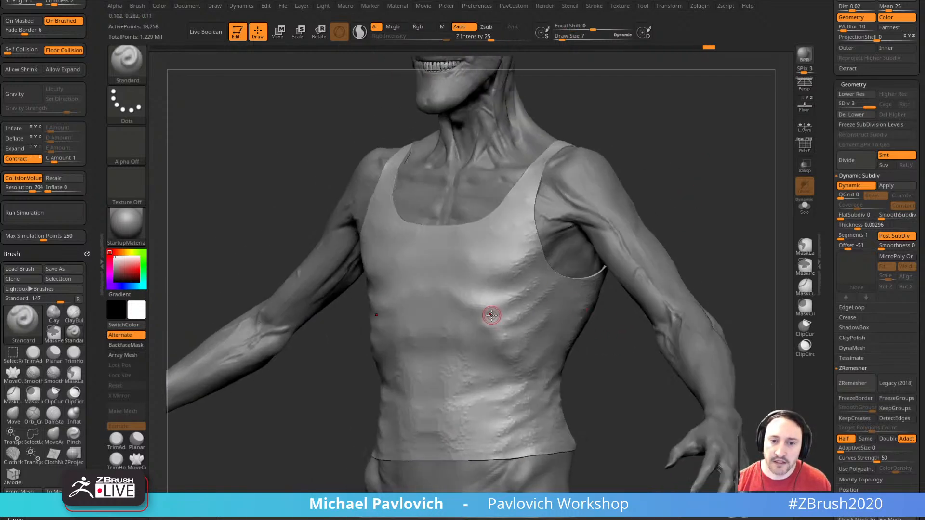
mouse_move(505, 332)
left_mouse_down("shift")
mouse_move(519, 309)
mouse_move(533, 308)
mouse_move(512, 265)
left_mouse_up("shift")
- Smooth the tank top's midsection, abdomen and side at draw size 15
key("s")
key("shift")
left_click_drag(590, 340, 553, 345)
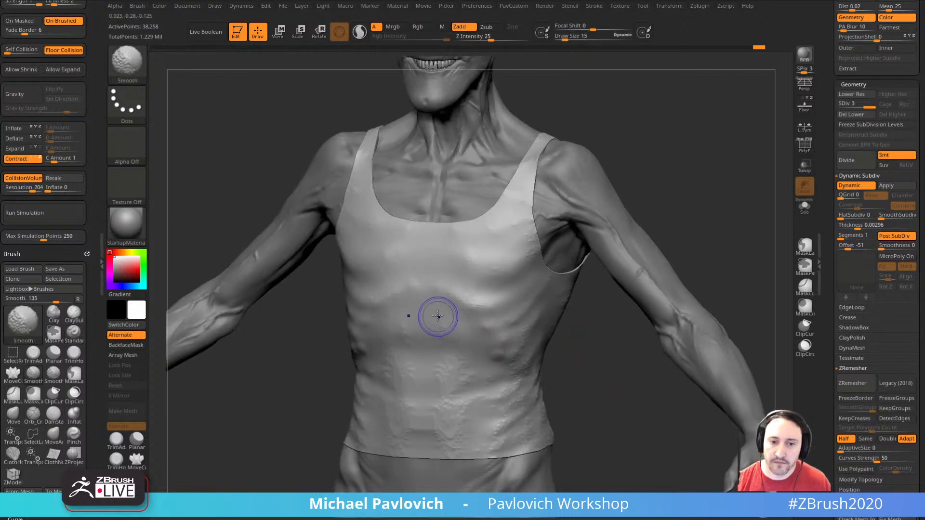
left_click_drag(438, 317, 468, 323, "shift")
key("shift")
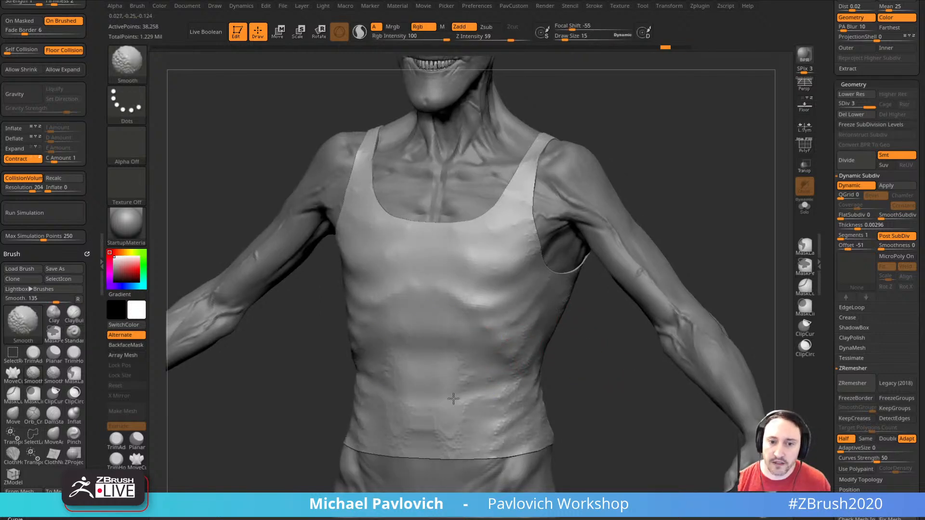
left_click_drag(454, 399, 458, 393, "shift")
left_click_drag(608, 374, 554, 372)
left_click_drag(463, 329, 483, 358, "shift")
left_click_drag(558, 386, 570, 308, "shift")
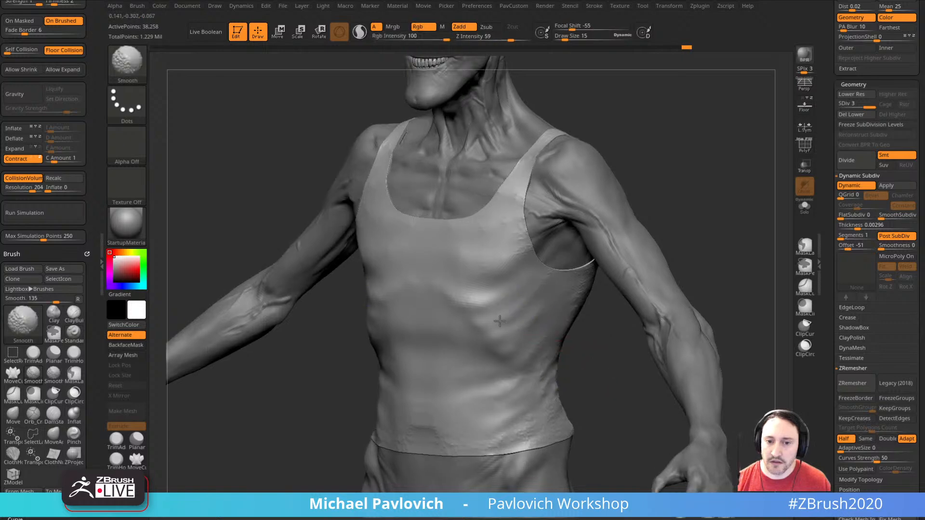
- Smooth the wrinkles on the tank top's back and around the shoulder area
mouse_move(726, 288)
left_mouse_down()
mouse_move(562, 308)
mouse_move(526, 303)
left_mouse_up()
key("s")
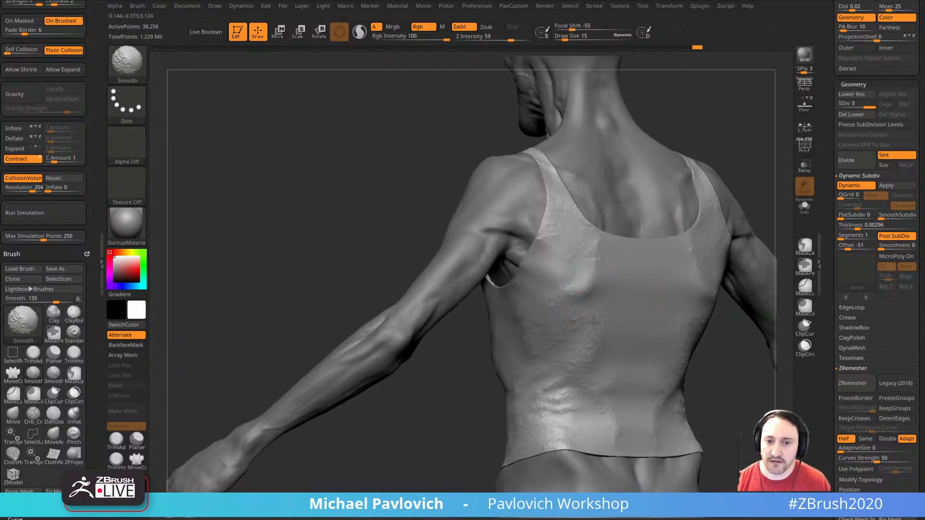
left_click_drag(594, 322, 589, 318, "shift")
left_click_drag(453, 149, 511, 203)
mouse_move(555, 238)
left_mouse_down("shift")
mouse_move(586, 247)
mouse_move(578, 257)
left_mouse_up("shift")
mouse_move(485, 85)
left_mouse_down()
mouse_move(543, 210)
mouse_move(534, 190)
left_mouse_up()
left_click_drag(534, 190, 545, 215, "shift")
mouse_move(482, 111)
left_mouse_down()
mouse_move(655, 126)
mouse_move(665, 149)
mouse_move(662, 241)
left_mouse_up()
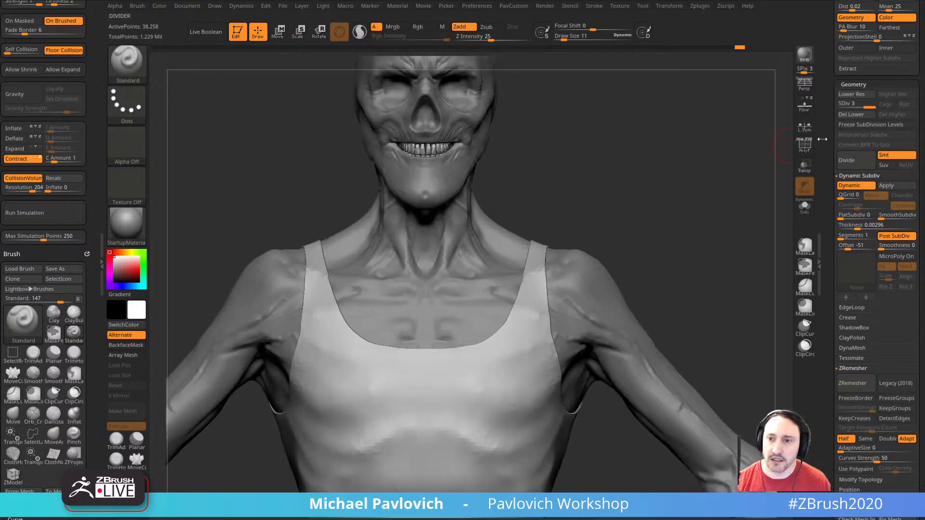
- Return the tank top to subdivision level 1, show PolyFrame and turn Dynamic Subdiv off
key("shift+d")
key("shift+d")
left_click_drag(766, 140, 688, 215)
left_click(804, 145)
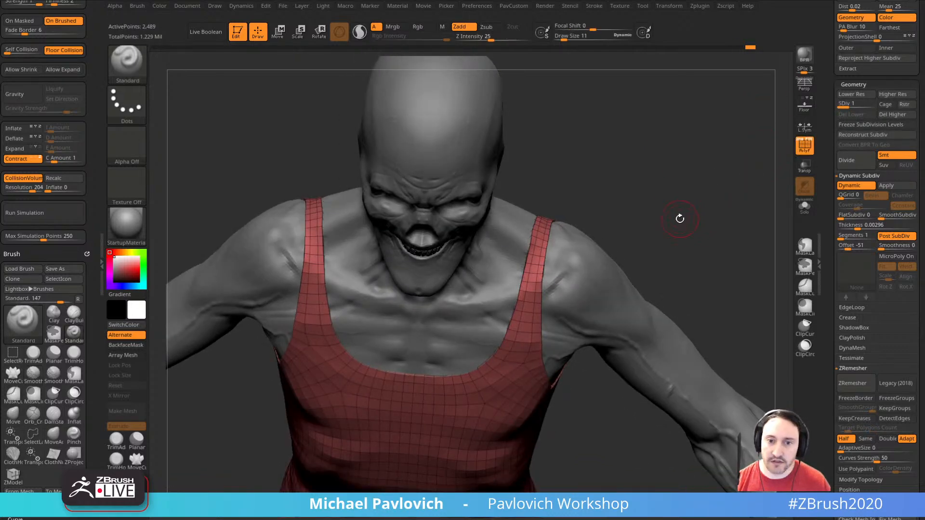
key("shift+d")
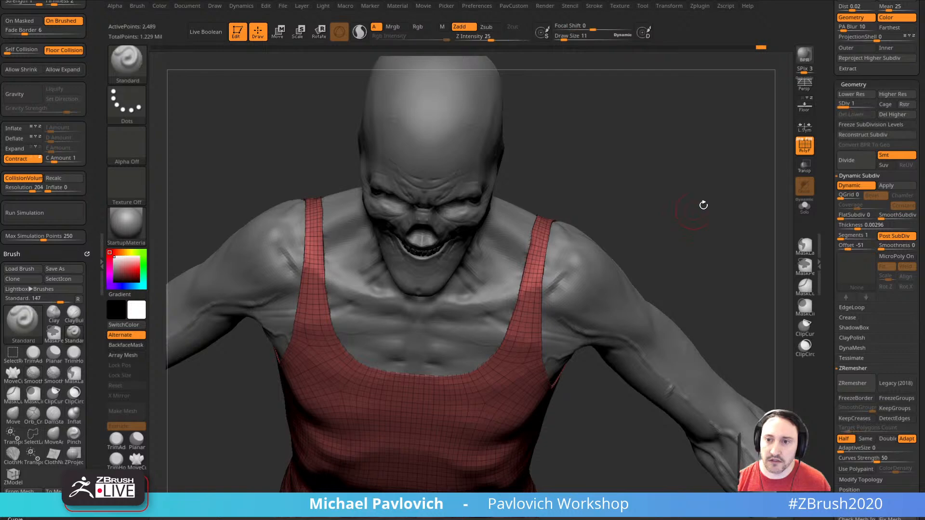
left_click_drag(752, 193, 739, 199)
left_click(849, 186)
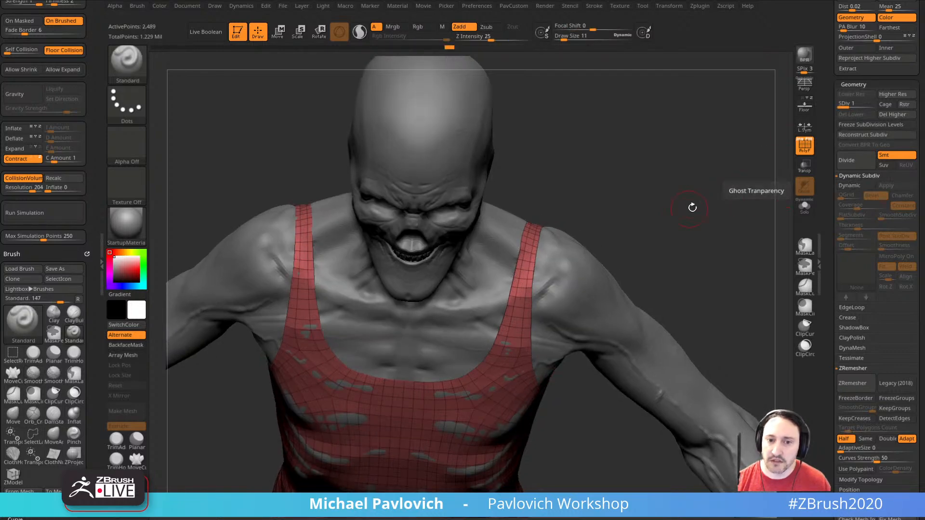
mouse_move(592, 223)
left_mouse_down()
mouse_move(613, 218)
mouse_move(597, 229)
left_mouse_up()
key("s")
left_click_drag(645, 180, 485, 318, "ctrl")
left_click(535, 295, "ctrl")
left_click(613, 229, "ctrl")
key("w")
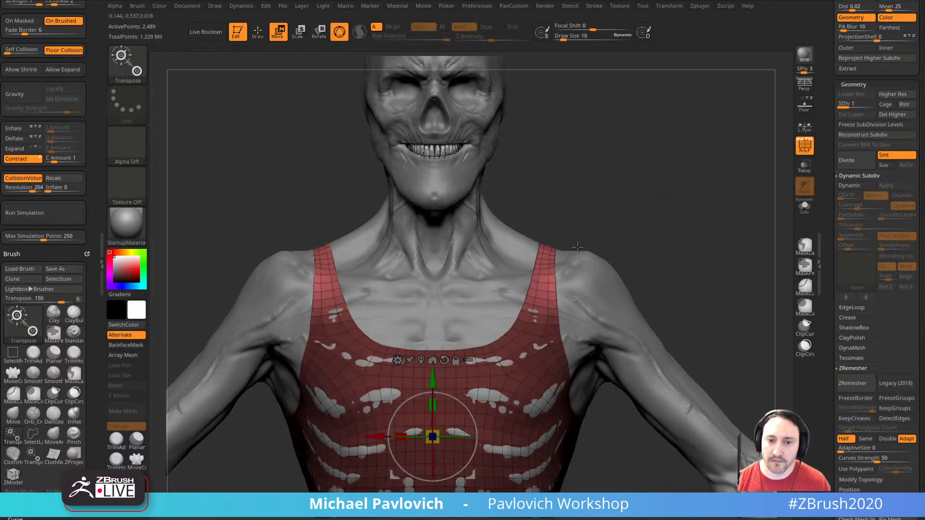
left_click(550, 250, "alt")
left_click_drag(583, 253, 636, 256)
key("ctrl+z")
key("q")
- Reshape the tank top's shoulder straps around the shoulders with the Move brush at draw size 33
left_click_drag(679, 207, 598, 248)
right_click_drag(599, 248, 585, 289)
key("b")
key("m")
key("v")
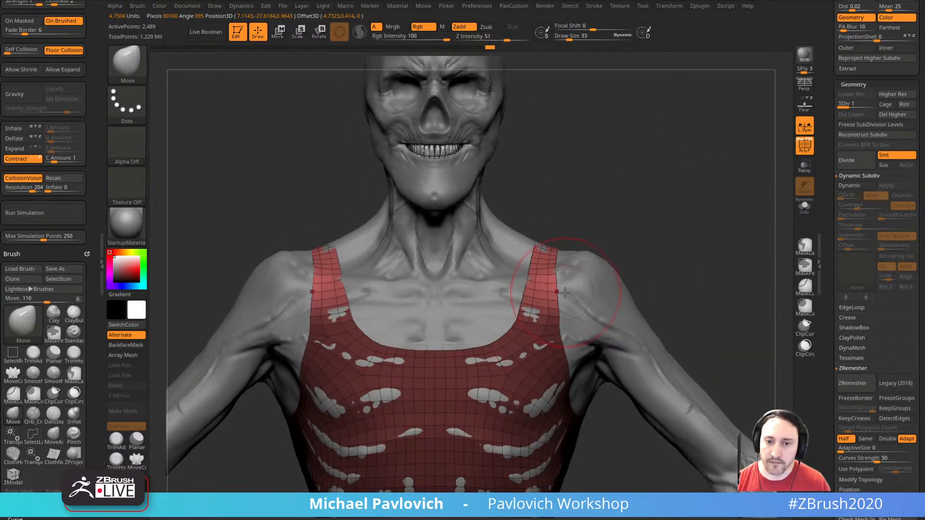
right_click_drag(665, 244, 692, 192)
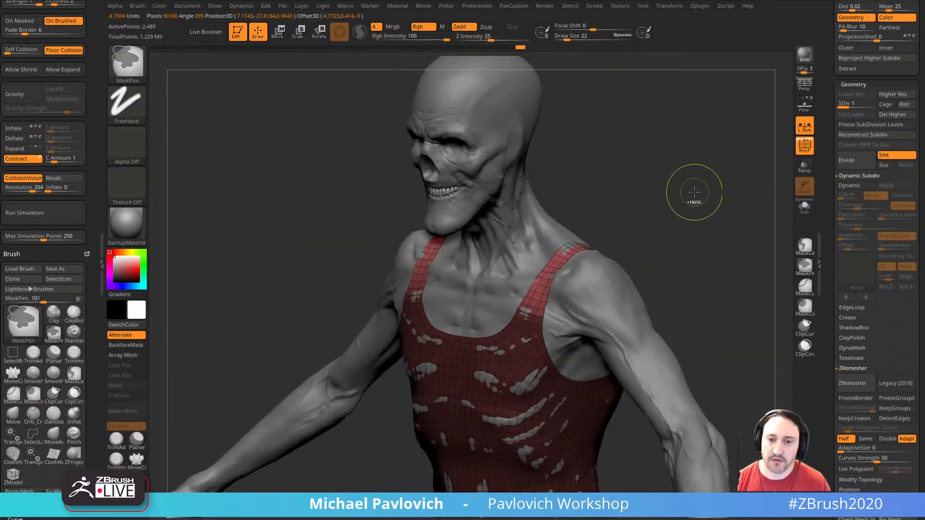
- Raise the tank top to subdivision level 3, hide PolyFrame and smooth its shoulder strap and front
left_click_drag(870, 104, 876, 104)
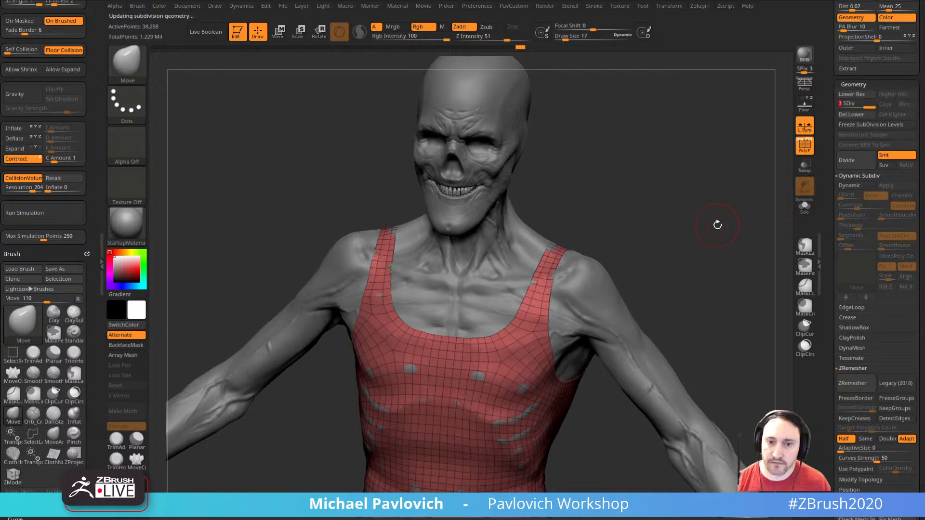
right_click_drag(717, 221, 699, 226)
key("shift+f")
right_click_drag(709, 195, 717, 173, "alt")
left_click_drag(534, 284, 548, 279, "shift")
right_click_drag(777, 203, 732, 223)
left_click_drag(490, 390, 508, 419, "shift")
key("shift+z")
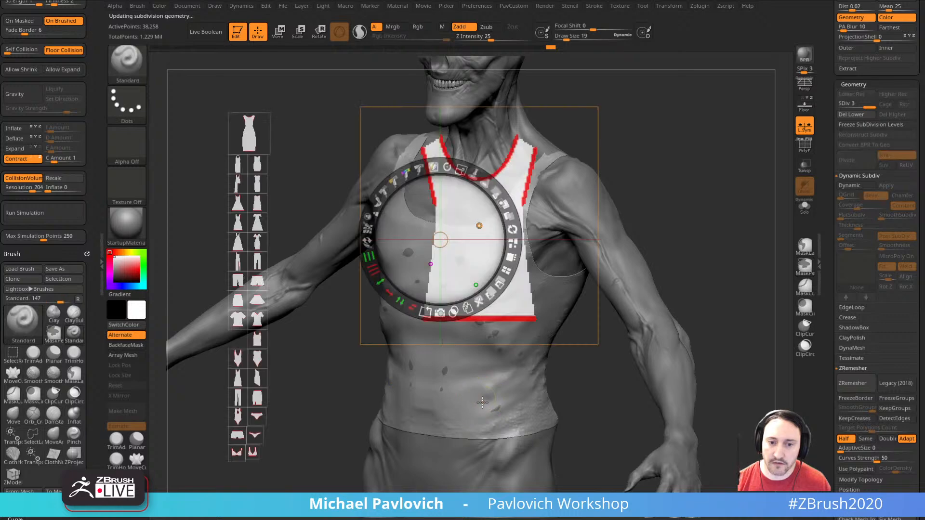
key("shift+z")
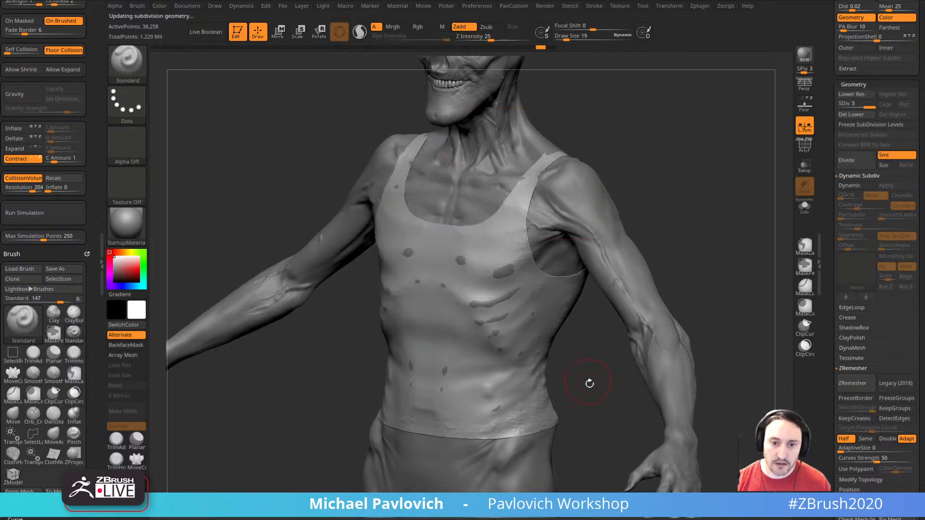
- Smooth the tank top's abdomen and lower back at draw size 15 and turn off the cloth collision volume
mouse_move(441, 382)
left_mouse_down("shift")
mouse_move(420, 382)
mouse_move(453, 387)
left_mouse_up("shift")
left_click_drag(574, 355, 521, 361)
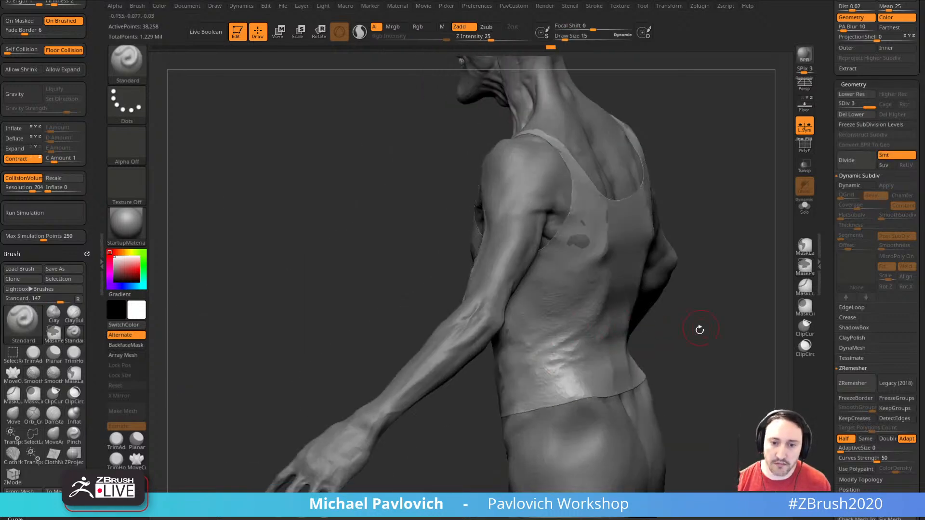
left_click_drag(698, 328, 626, 337)
left_click_drag(568, 386, 555, 372, "shift")
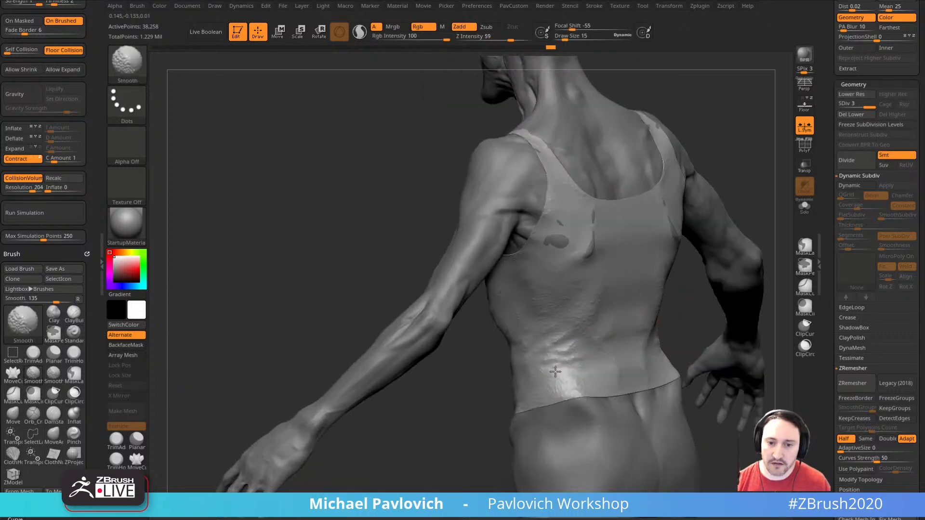
left_click(20, 181)
mouse_move(347, 223)
left_mouse_down()
mouse_move(702, 213)
mouse_move(526, 284)
left_mouse_up()
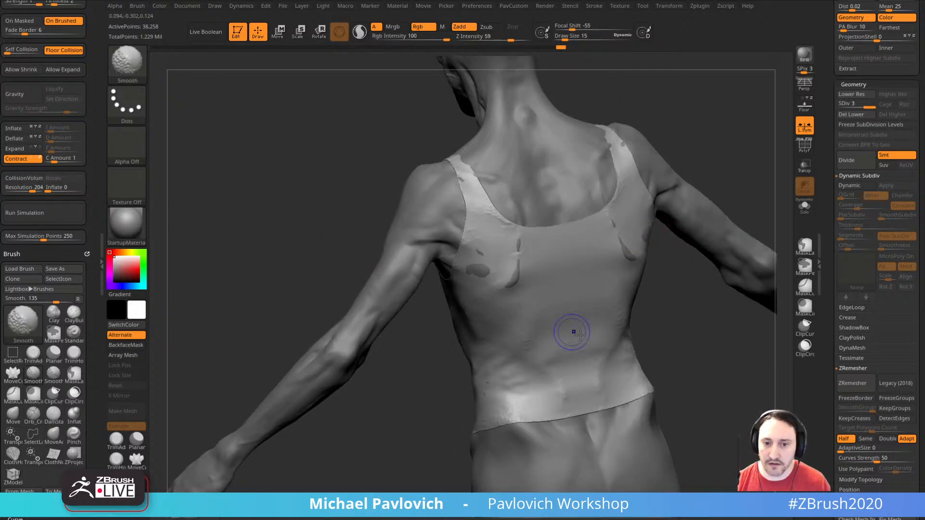
mouse_move(657, 223)
left_mouse_down()
mouse_move(685, 190)
mouse_move(473, 194)
left_mouse_up()
mouse_move(351, 187)
left_mouse_down()
mouse_move(677, 114)
mouse_move(660, 124)
mouse_move(667, 132)
left_mouse_up()
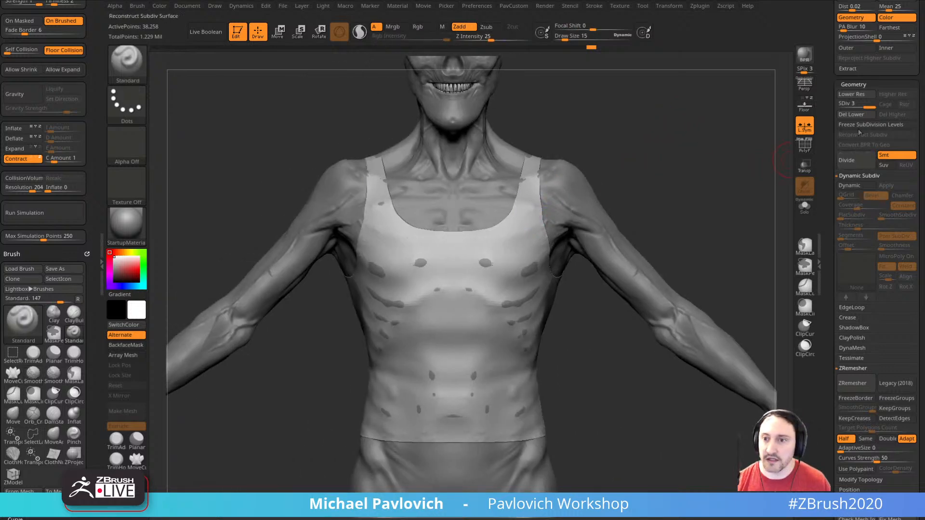
- Turn Dynamic Subdiv on for the tank top and lower it to subdivision level 2
left_click(849, 185)
left_click_drag(732, 212, 653, 190)
left_click_drag(861, 107, 852, 105)
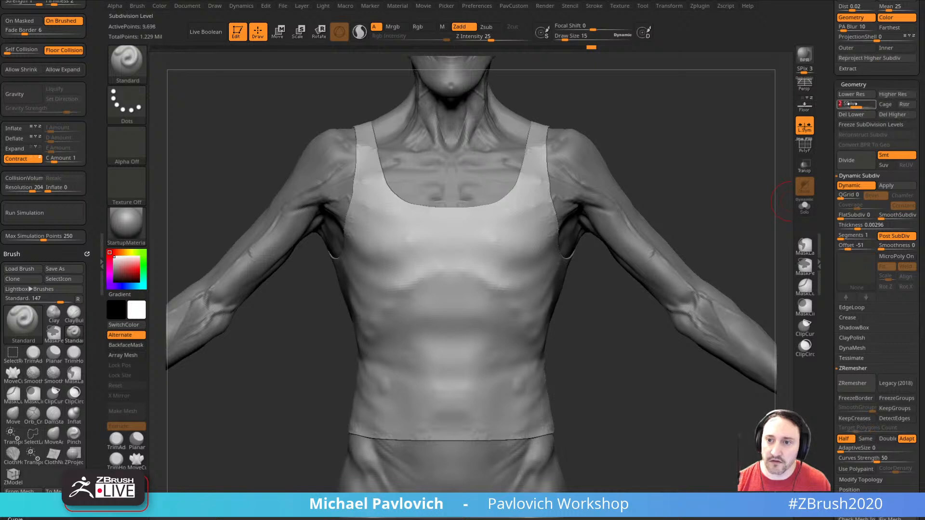
left_click_drag(615, 337, 613, 352)
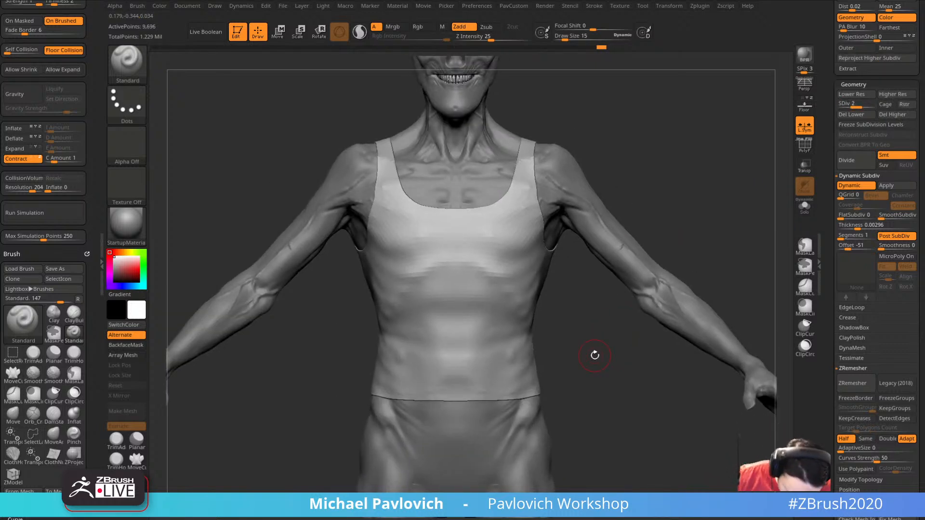
left_click_drag(605, 348, 604, 342, "alt")
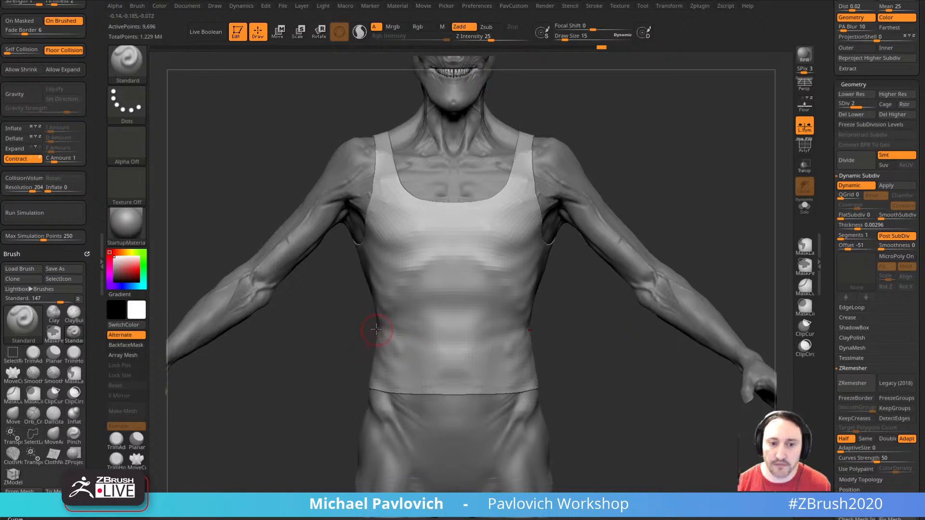
- Mask a band across the tank top's midsection, blur the mask and invert it
left_click_drag(351, 295, 569, 373, "ctrl")
left_click(490, 344, "ctrl")
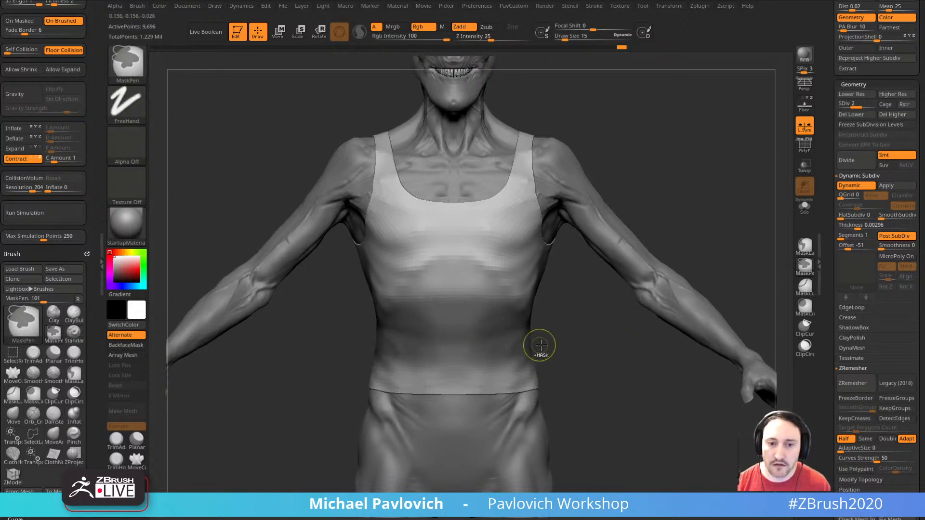
left_click(579, 346, "ctrl")
- Select the TransposeCloth brush and place the gizmo at the center of the unmasked midsection
key("w")
key("b")
key("t")
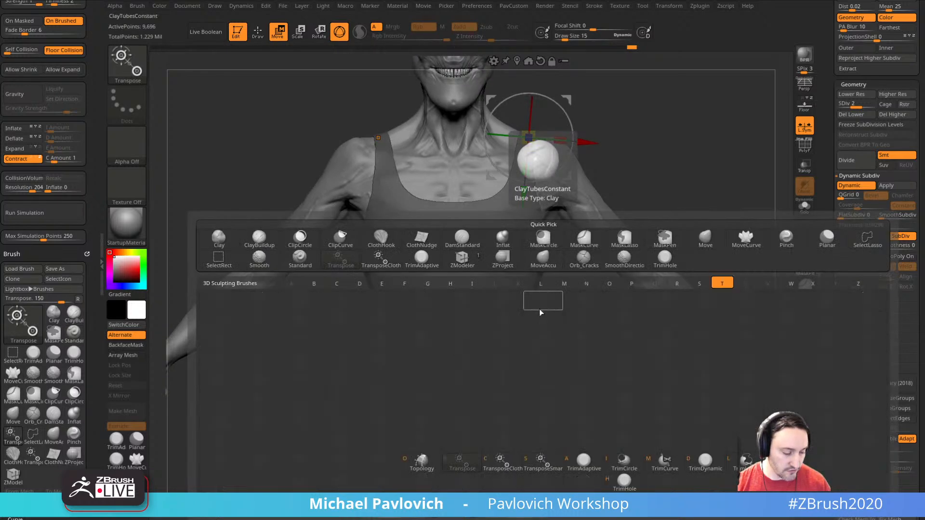
key("c")
left_click_drag(457, 333, 457, 294, "alt")
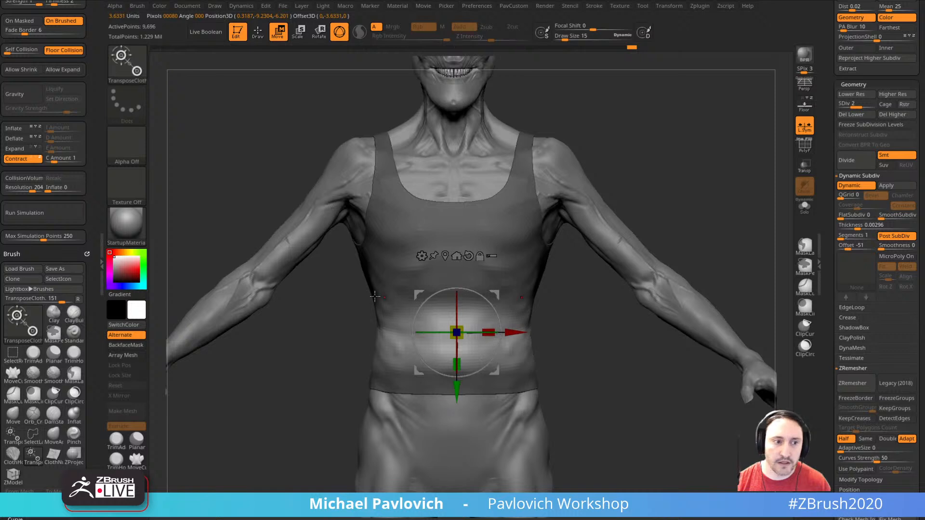
- Set the cloth simulation to Expand, solo the tank top and scale its midsection vertically into waist folds
left_click(15, 149)
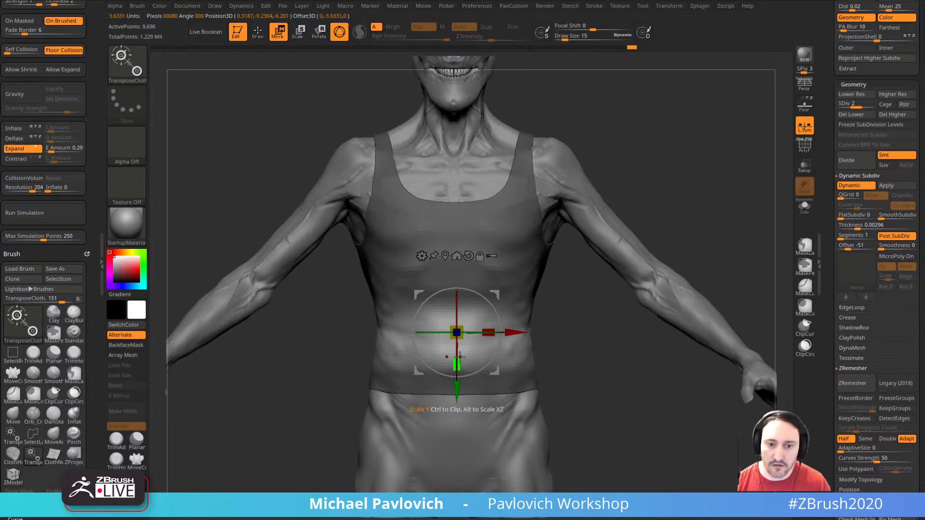
left_click_drag(459, 357, 458, 361)
left_click(809, 208)
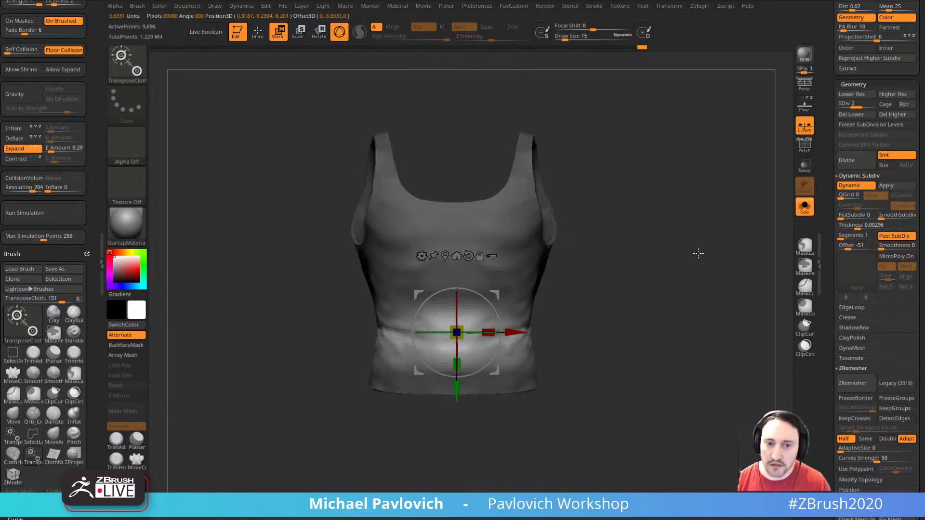
left_click_drag(648, 291, 643, 289, "alt")
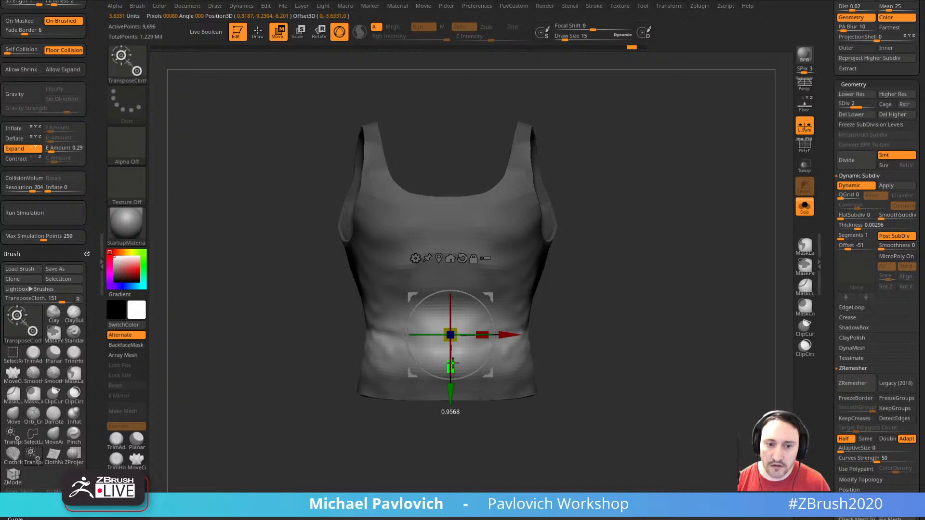
mouse_move(609, 306)
left_mouse_down()
mouse_move(703, 296)
mouse_move(609, 284)
left_mouse_up()
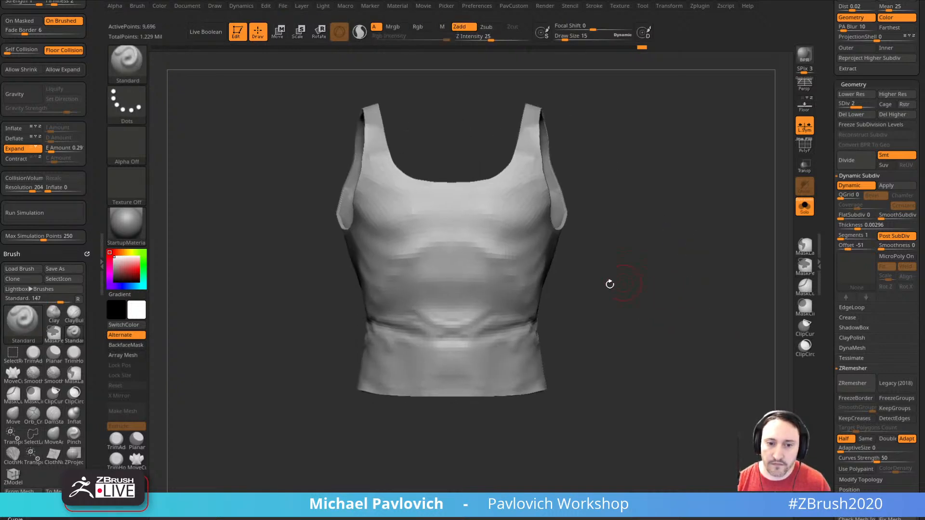
- Reshape the folds around the tank top's waist with the Move brush
key("b")
key("m")
key("v")
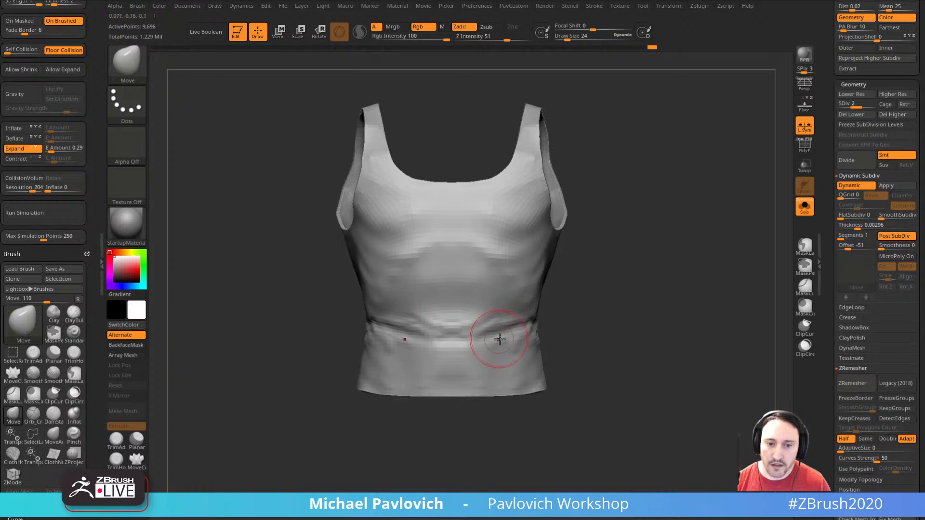
left_click_drag(496, 330, 498, 356)
left_click_drag(610, 338, 533, 361)
left_click_drag(516, 320, 535, 320)
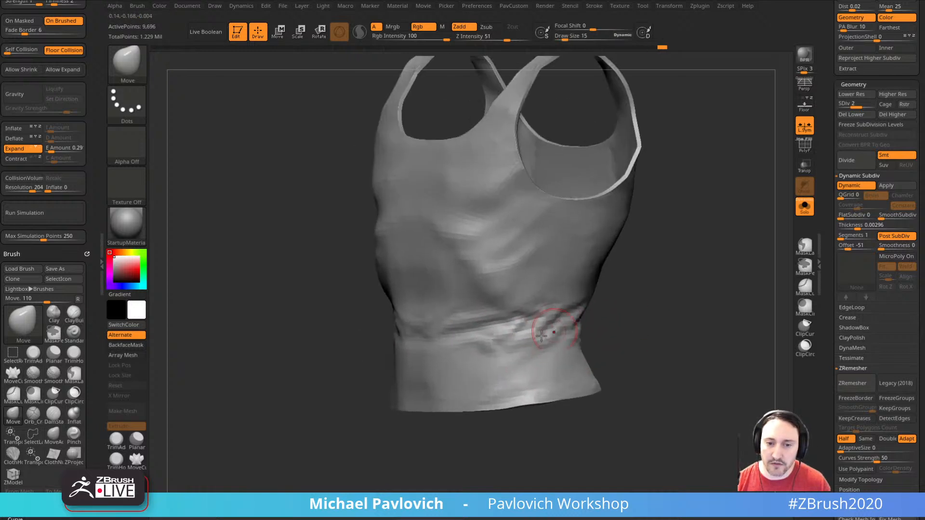
- Select the Standard brush, raise the tank top to subdivision level 3 and smooth the waist folds, setting draw size to 9
key("b")
key("s")
key("t")
key("d")
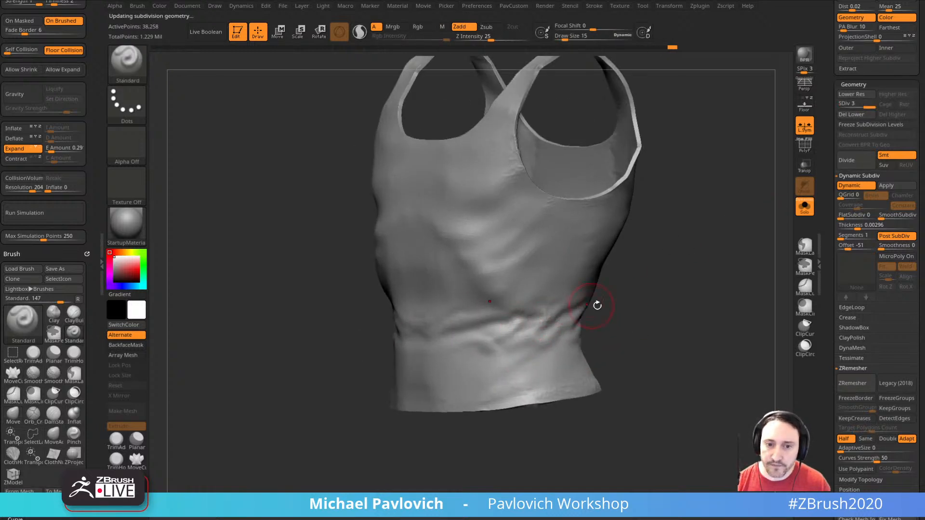
left_click_drag(595, 306, 505, 322, "shift")
type("s9")
key("Return")
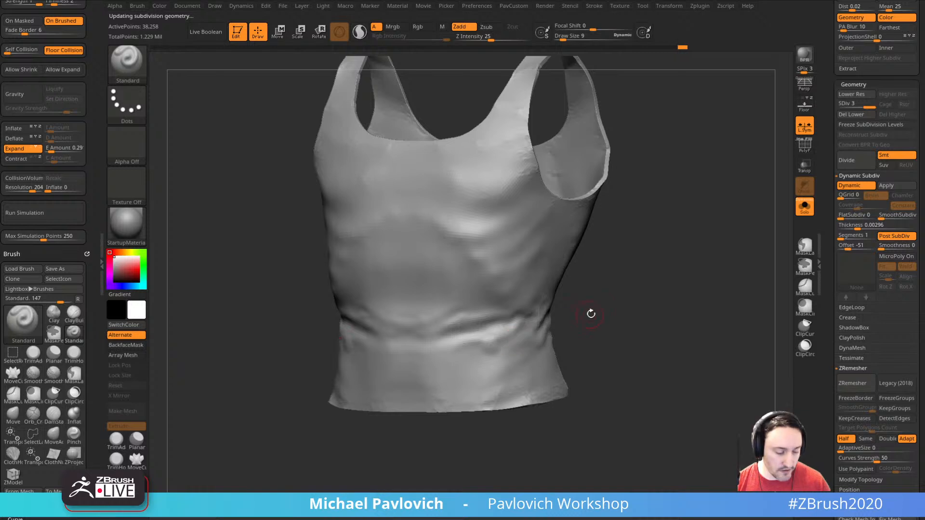
mouse_move(592, 313)
left_mouse_down("shift")
mouse_move(622, 318)
mouse_move(487, 357)
mouse_move(511, 318)
mouse_move(491, 331)
mouse_move(554, 306)
left_mouse_up("shift")
- Define the creases at the back and side of the waist with the DamStandard brush, smoothing around them
key("b")
key("d")
key("s")
left_click_drag(667, 282, 487, 353)
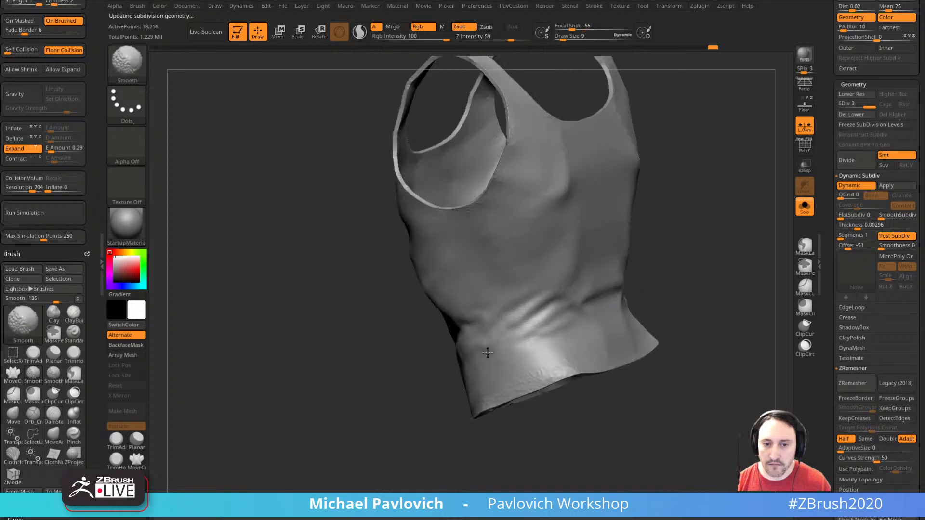
right_click_drag(580, 249, 572, 286)
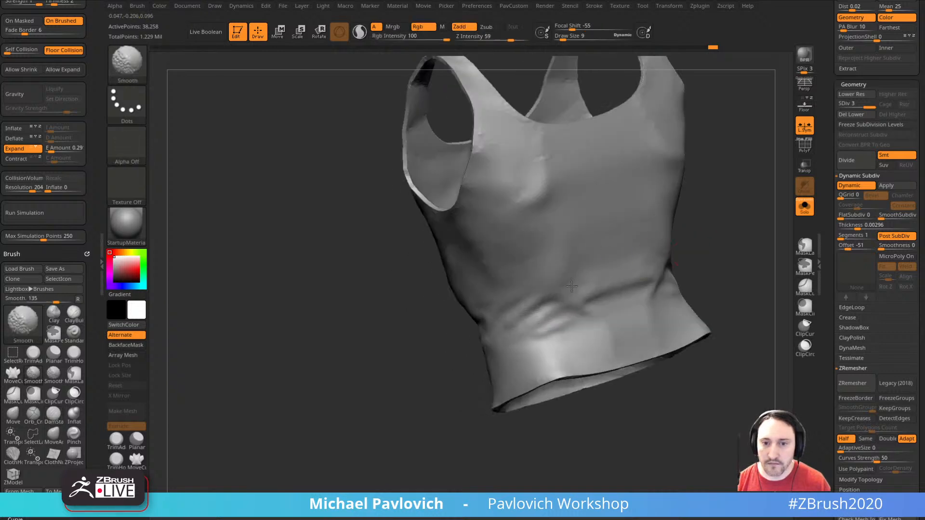
right_click_drag(487, 129, 411, 300)
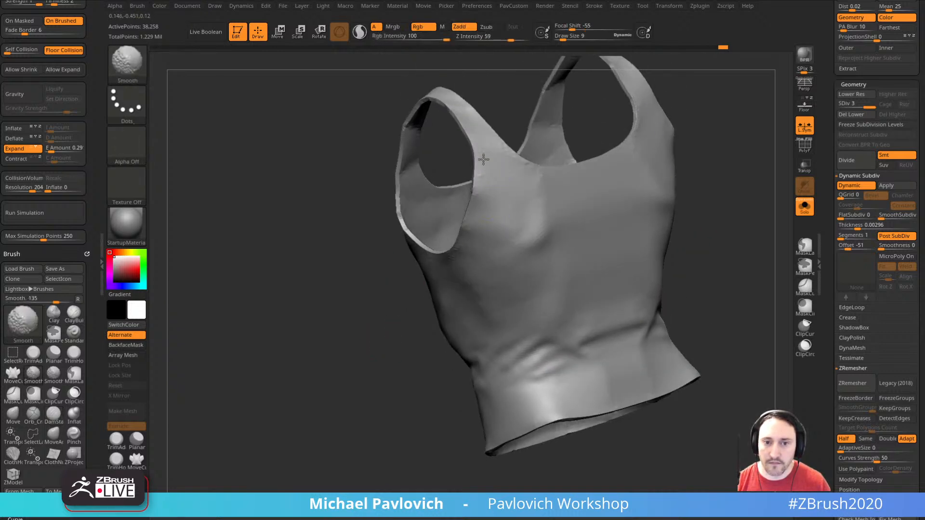
right_click_drag(562, 204, 475, 299)
left_click_drag(397, 272, 380, 230, "shift")
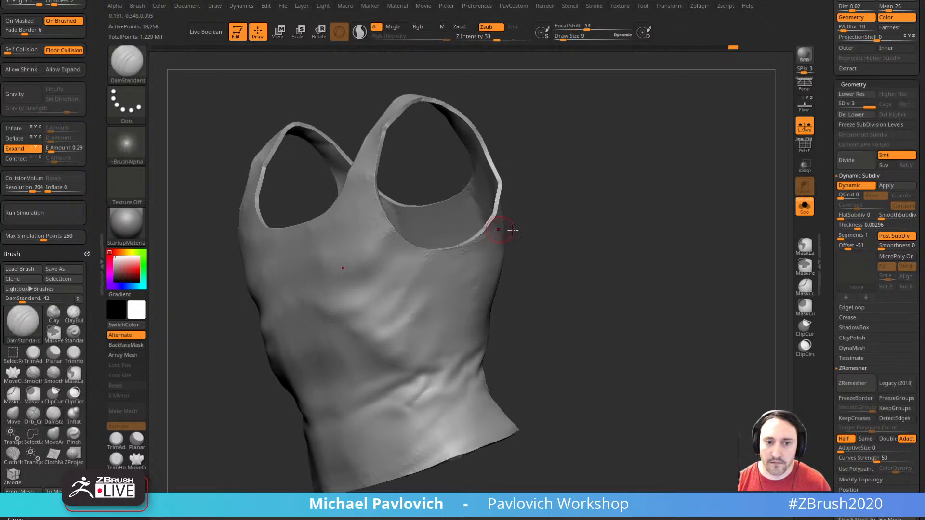
- Sculpt small diagonal wrinkles on the side of the waist with the Standard brush at draw size 6
mouse_move(509, 227)
right_mouse_down()
mouse_move(633, 257)
mouse_move(492, 320)
right_mouse_up()
mouse_move(420, 343)
right_mouse_down()
mouse_move(559, 327)
mouse_move(462, 363)
mouse_move(467, 354)
mouse_move(580, 332)
mouse_move(588, 283)
mouse_move(510, 327)
right_mouse_up()
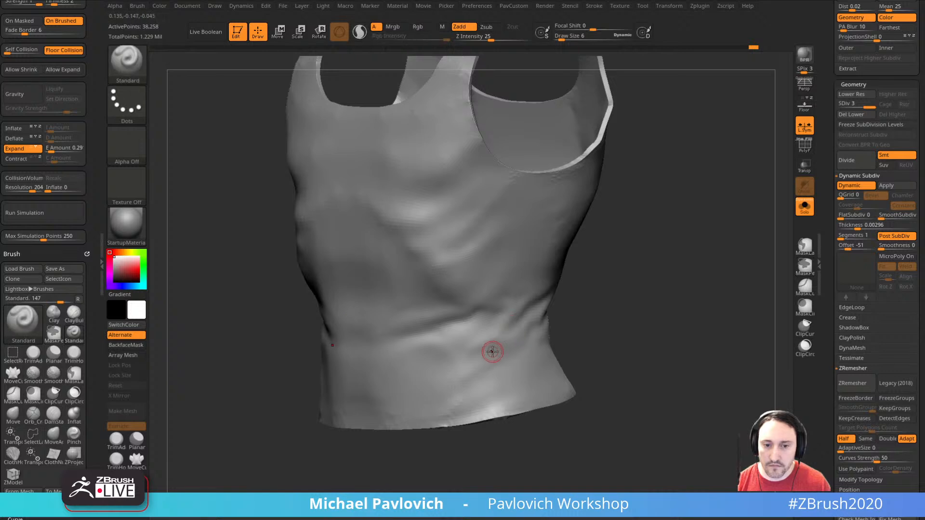
key("space")
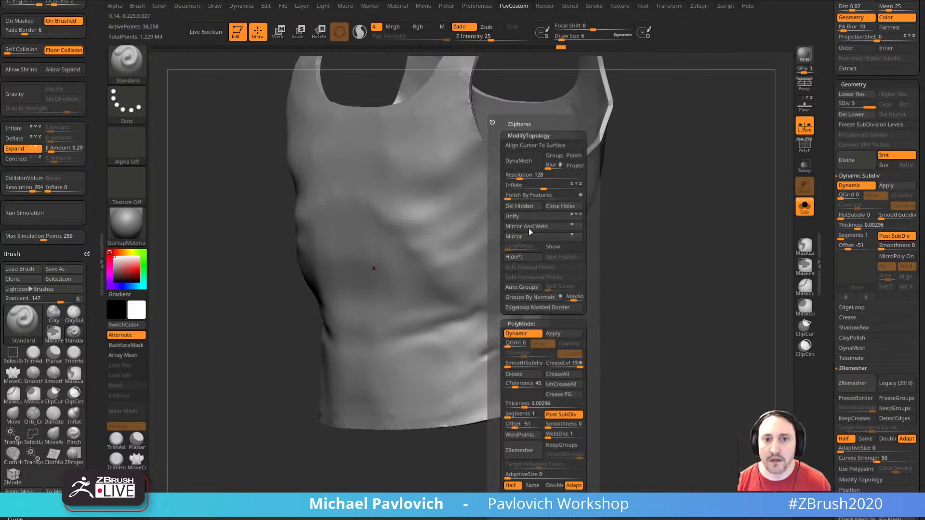
key("space")
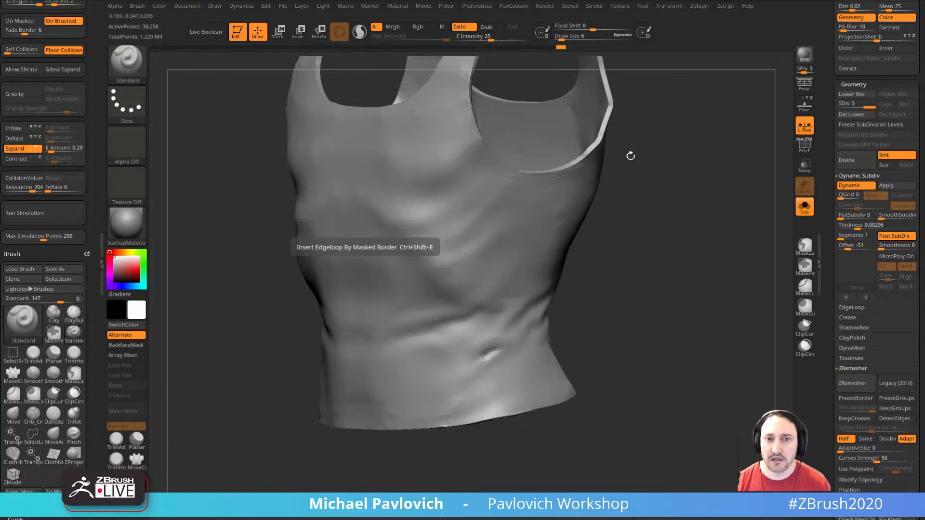
left_click_drag(630, 155, 528, 323)
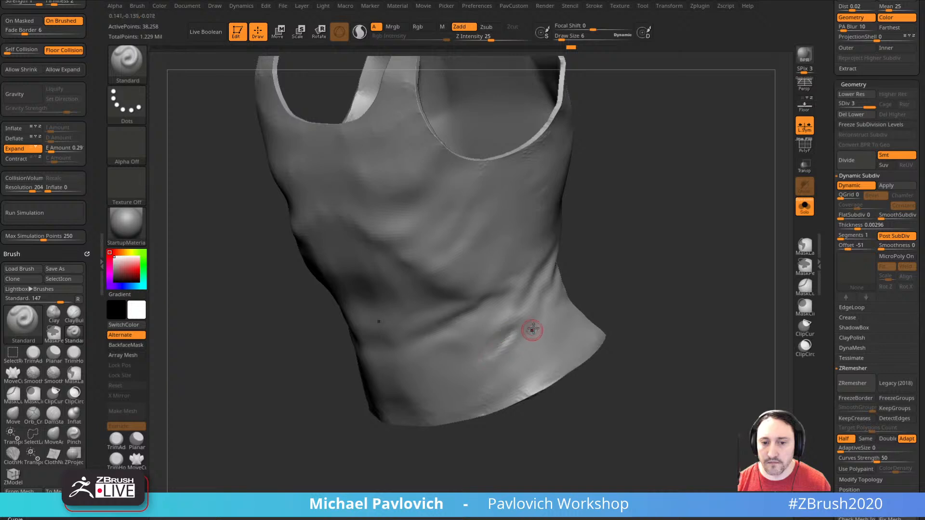
mouse_move(551, 309)
left_mouse_down()
mouse_move(484, 332)
mouse_move(437, 366)
left_mouse_up()
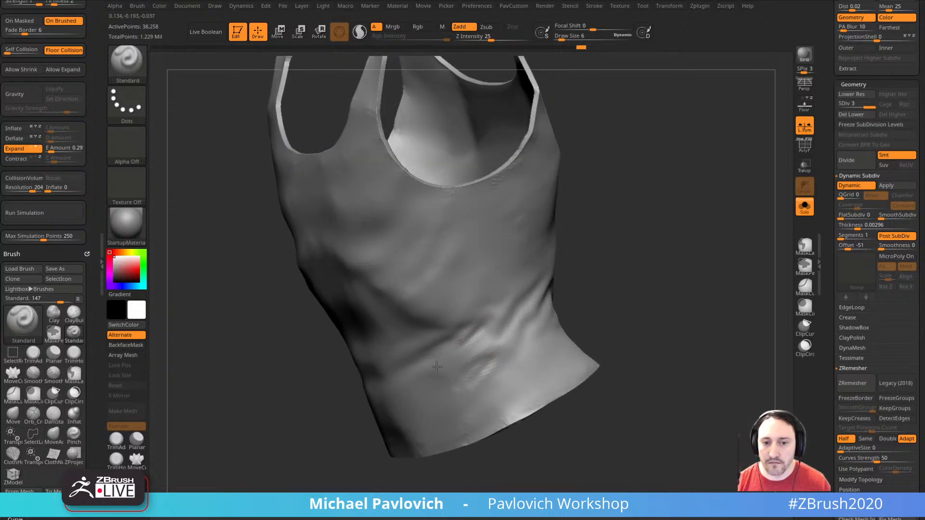
- Soften the wrinkles on the waist's side and build up the folds on the lower back at draw size 6
left_click_drag(593, 288, 528, 292)
left_click_drag(423, 378, 451, 351, "shift")
left_click_drag(537, 318, 578, 319)
left_click_drag(484, 373, 458, 384, "shift")
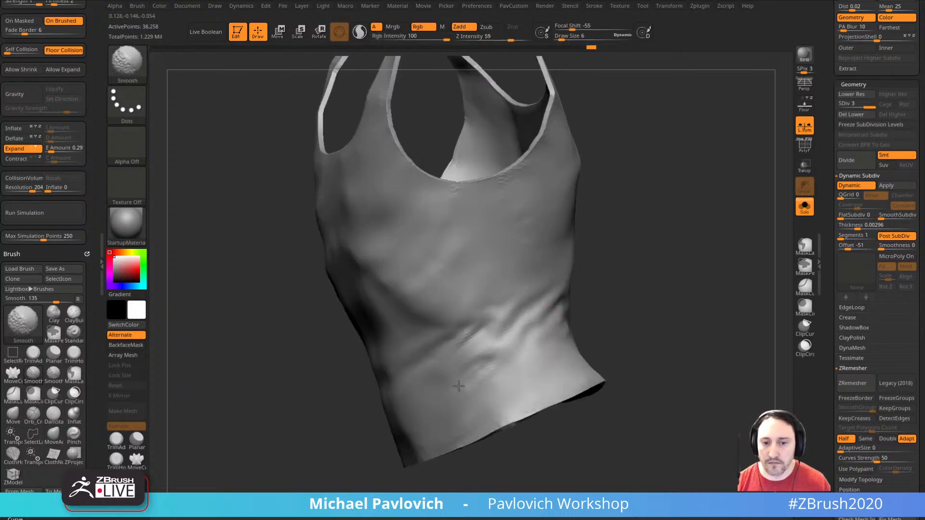
left_click_drag(663, 283, 572, 287)
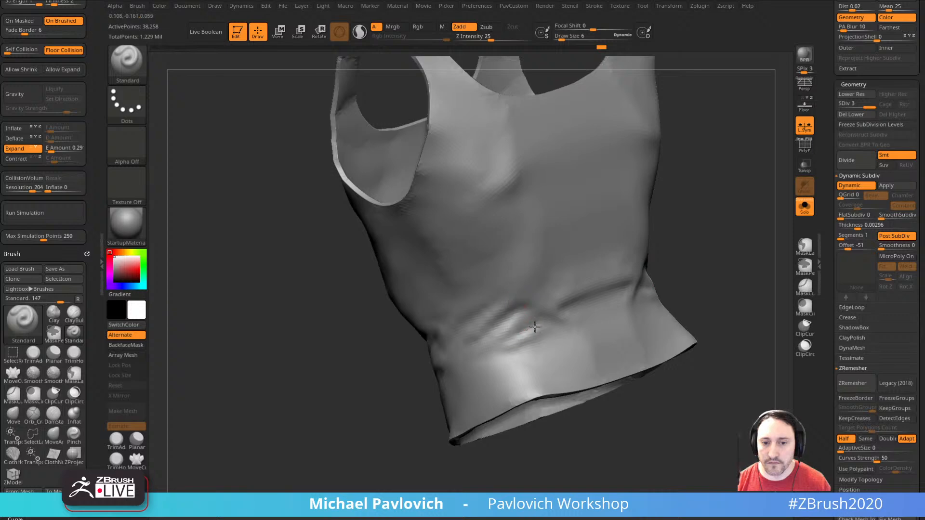
left_click_drag(680, 256, 522, 339)
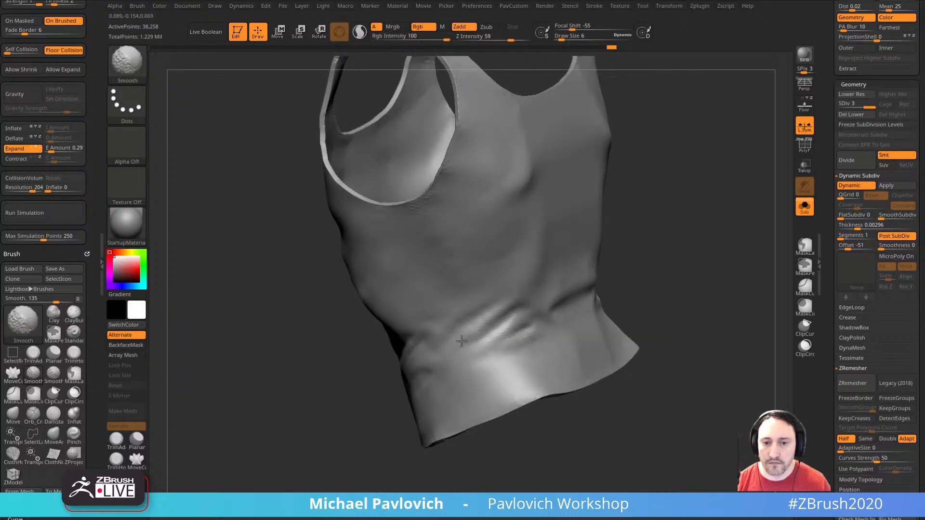
- Smooth the folds on the lower back and turn off Solo to show the tank top on the whole figure
left_click_drag(461, 341, 485, 314, "shift")
left_click_drag(478, 248, 437, 174, "shift")
left_click_drag(665, 251, 696, 216, "shift")
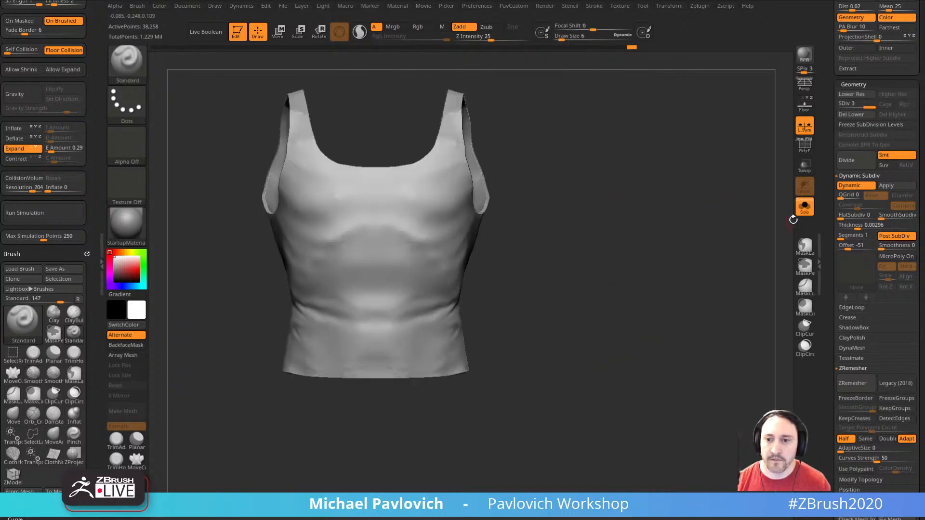
left_click(804, 208)
- Examine the dressed figure from the front and back, at full-body distance and close up on the head
mouse_move(735, 250)
left_mouse_down()
mouse_move(748, 239)
mouse_move(735, 224)
mouse_move(683, 243)
mouse_move(680, 231)
mouse_move(725, 240)
mouse_move(708, 217)
mouse_move(585, 320)
mouse_move(444, 330)
left_mouse_up()
key("s")
key("s")
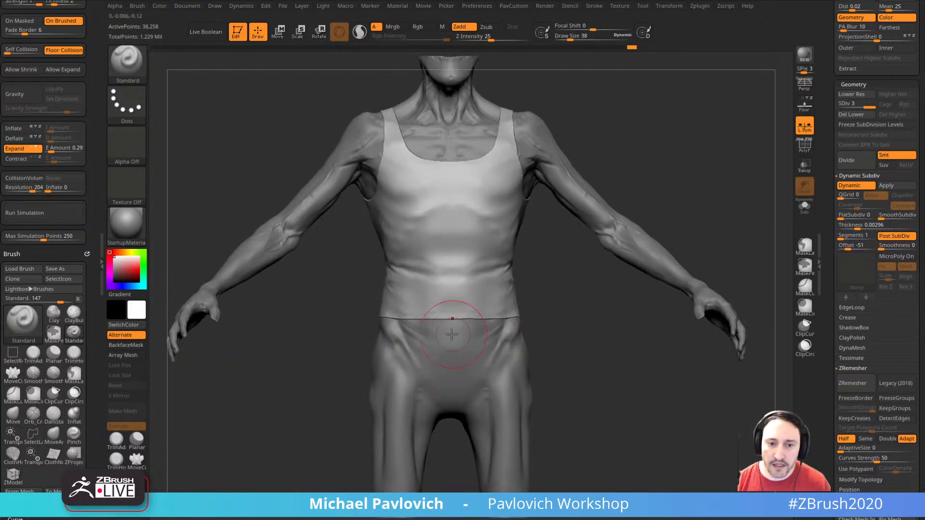
mouse_move(582, 316)
left_mouse_down()
mouse_move(553, 342)
mouse_move(510, 320)
left_mouse_up()
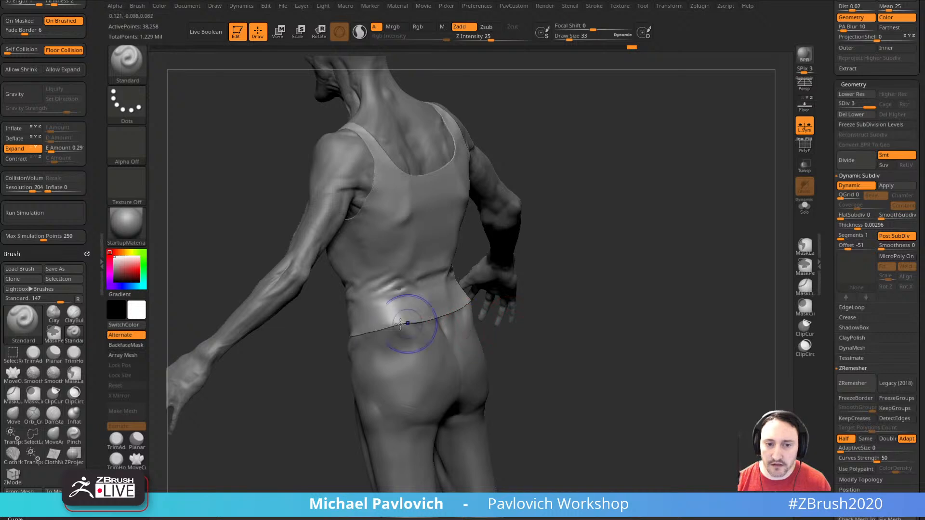
left_click_drag(548, 295, 691, 281, "alt")
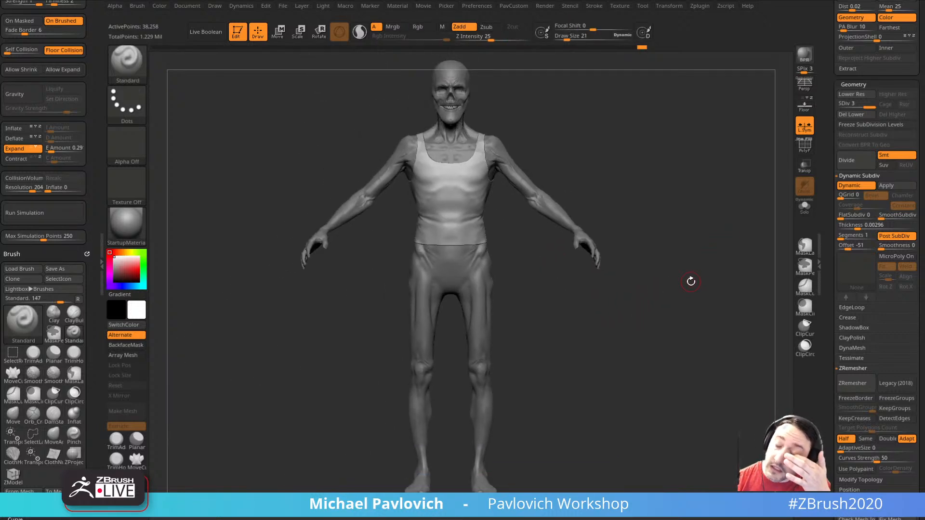
left_click_drag(669, 327, 662, 286, "alt")
key("s")
key("s")
mouse_move(625, 312)
left_mouse_down("alt")
mouse_move(628, 331)
mouse_move(623, 324)
left_mouse_up("alt")
mouse_move(647, 272)
left_mouse_down("alt")
mouse_move(633, 313)
mouse_move(663, 310)
left_mouse_up("alt")
key("s")
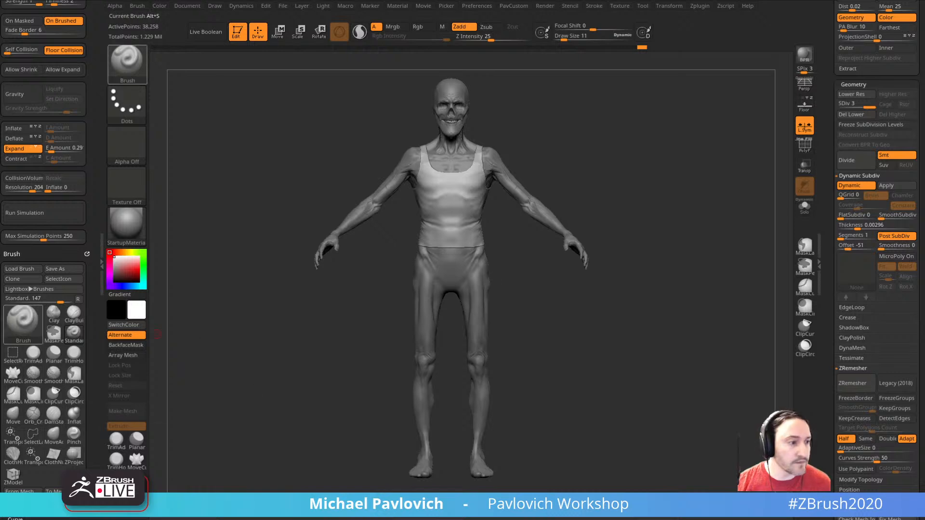
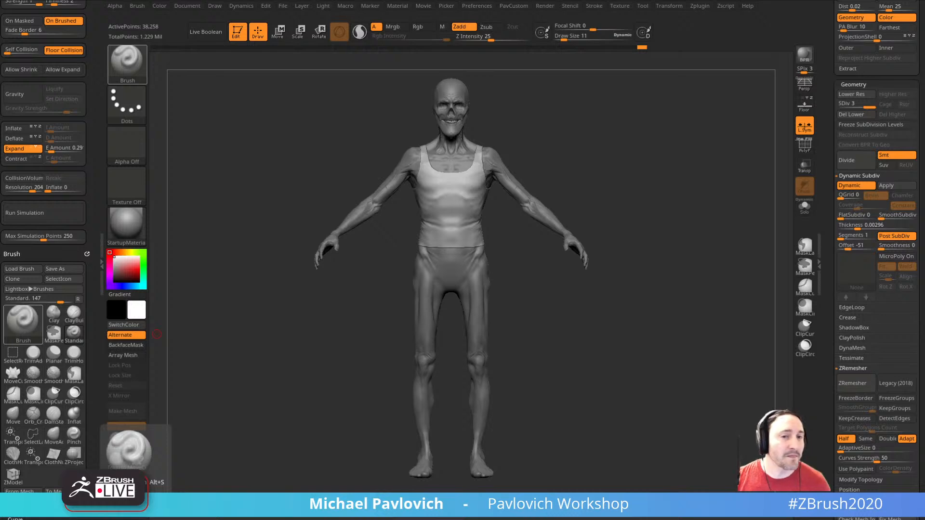
mouse_move(692, 173)
left_mouse_down()
mouse_move(737, 159)
mouse_move(737, 212)
mouse_move(644, 262)
mouse_move(650, 250)
mouse_move(698, 250)
mouse_move(665, 149)
mouse_move(673, 234)
left_mouse_up()
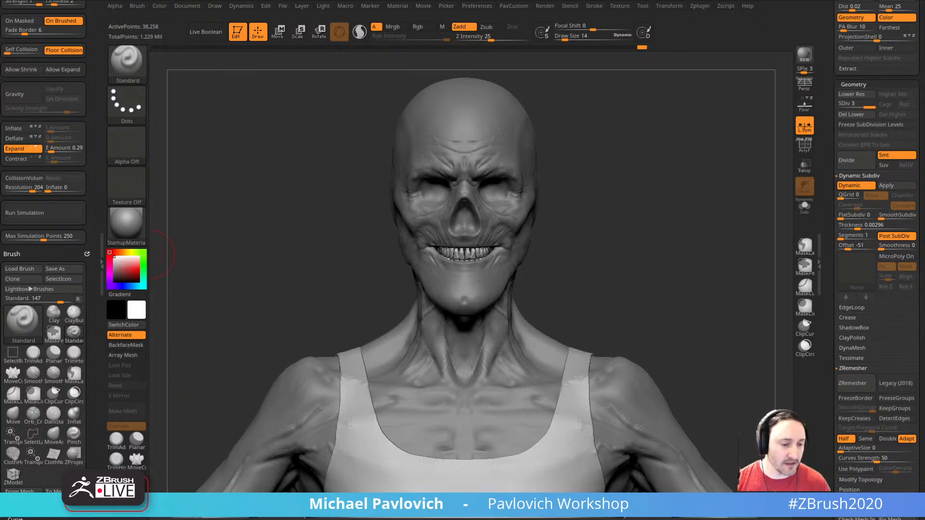
- Switch to the web browser and go from the YouTube playlists to the ArtStation portfolio page
key("alt+Tab")
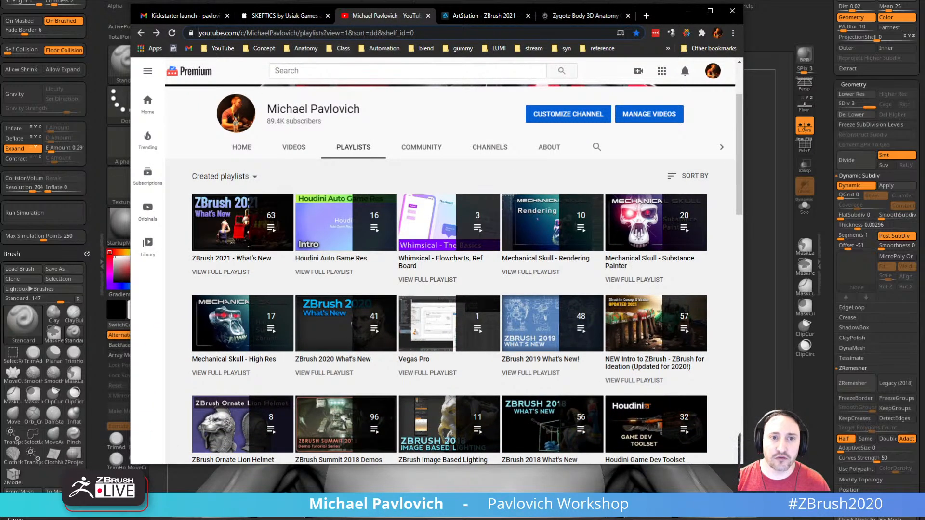
left_click(364, 34)
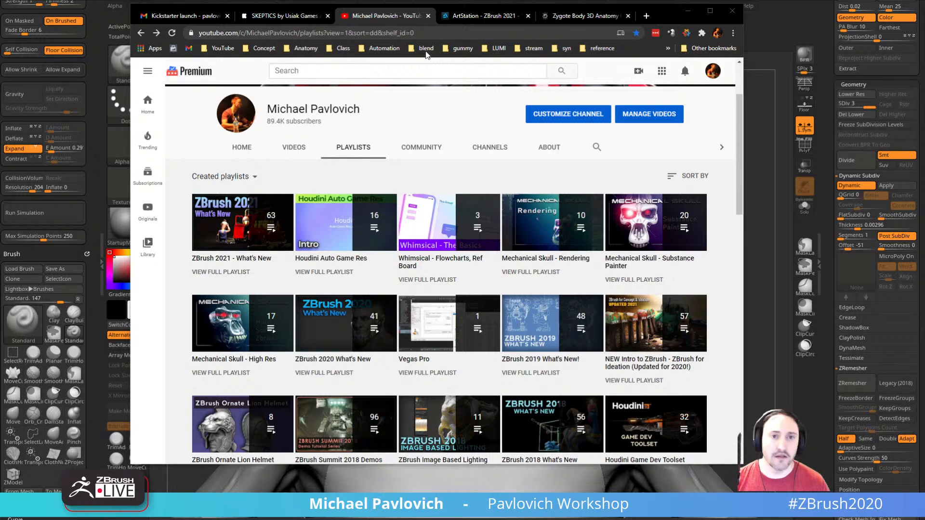
left_click(491, 16)
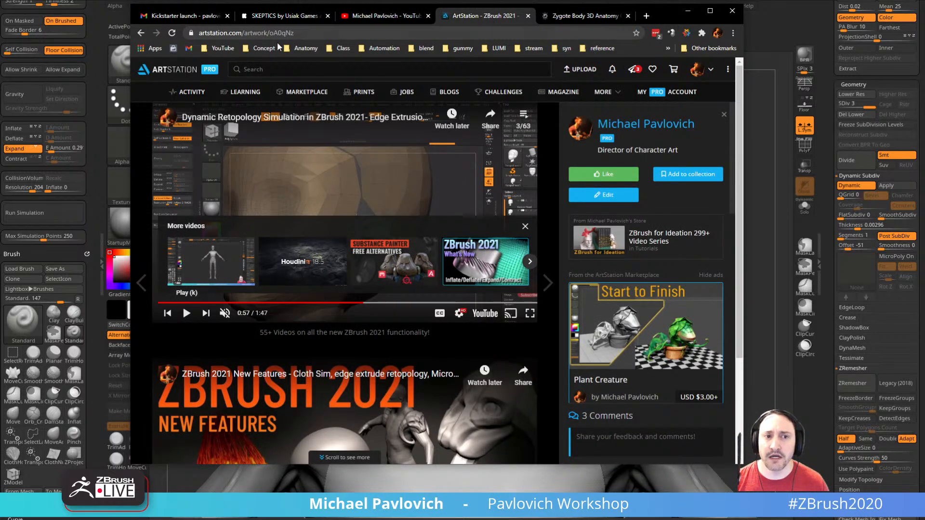
left_click(141, 33)
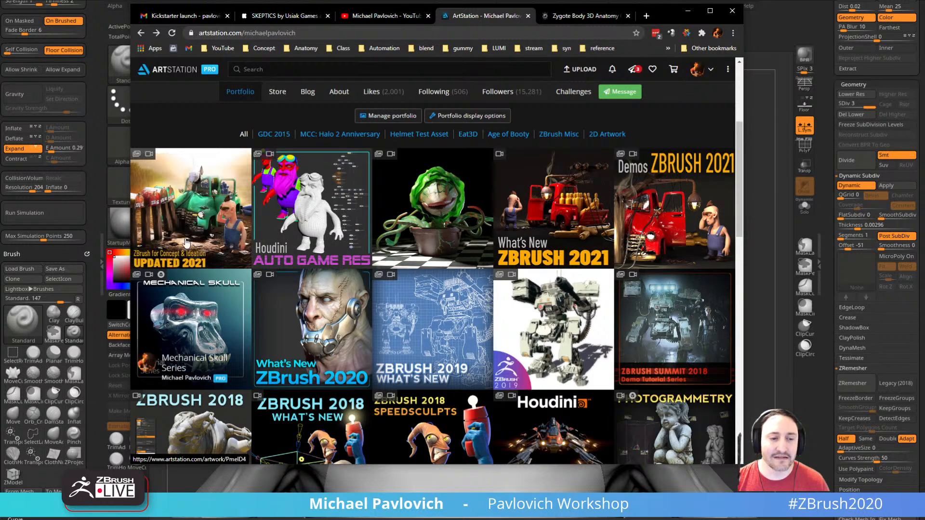
- View the video playlist of the ZBrush for Concept & Ideation artwork and return to the portfolio
left_click(182, 195)
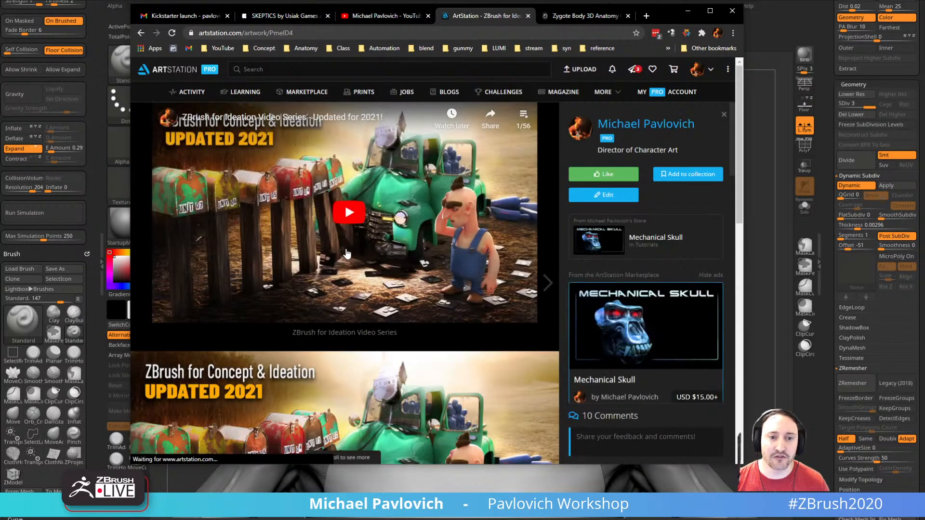
left_click(525, 127)
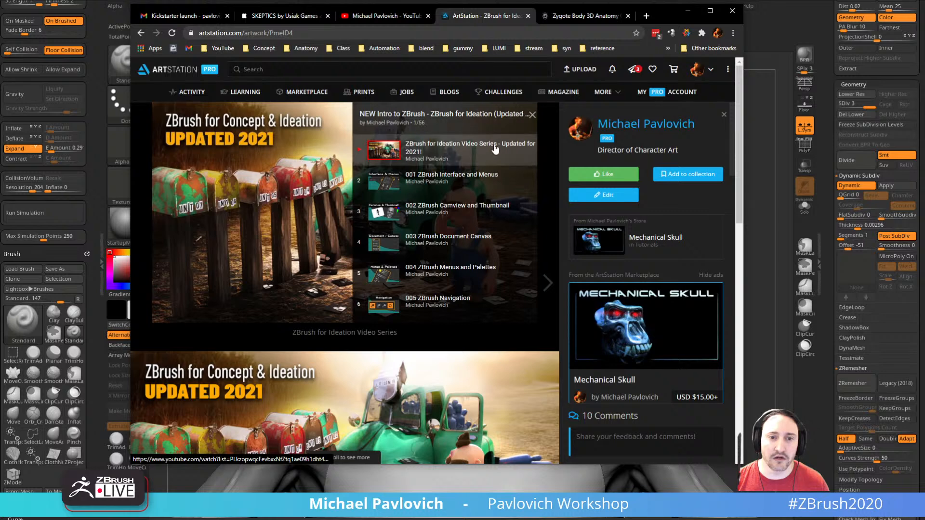
left_click(532, 115)
left_click(142, 34)
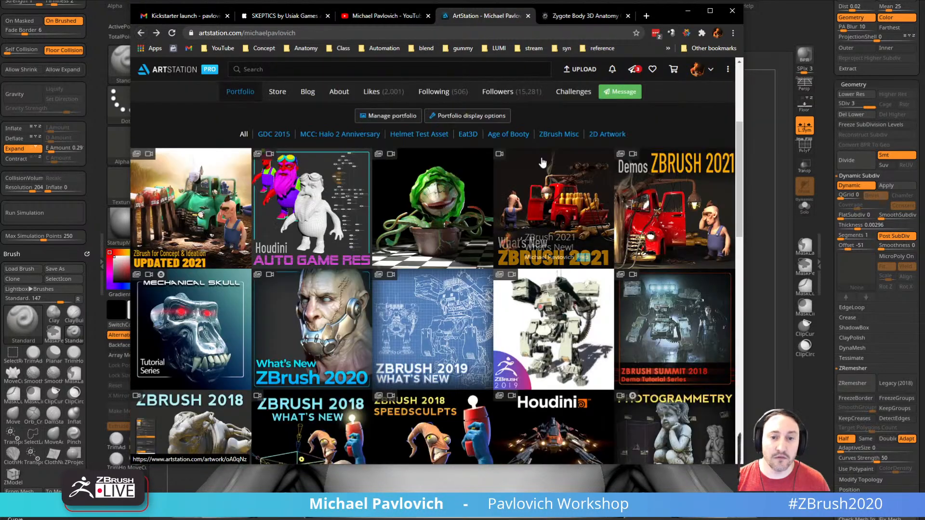
- Reopen the ZBrush for Concept & Ideation artwork, browse its playlist to the last video and go back to the portfolio
left_click(193, 227)
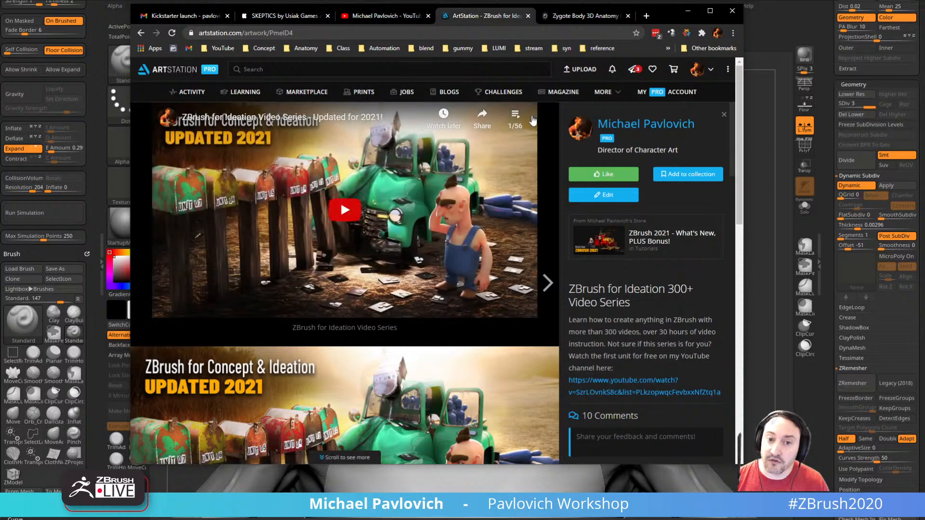
left_click(515, 119)
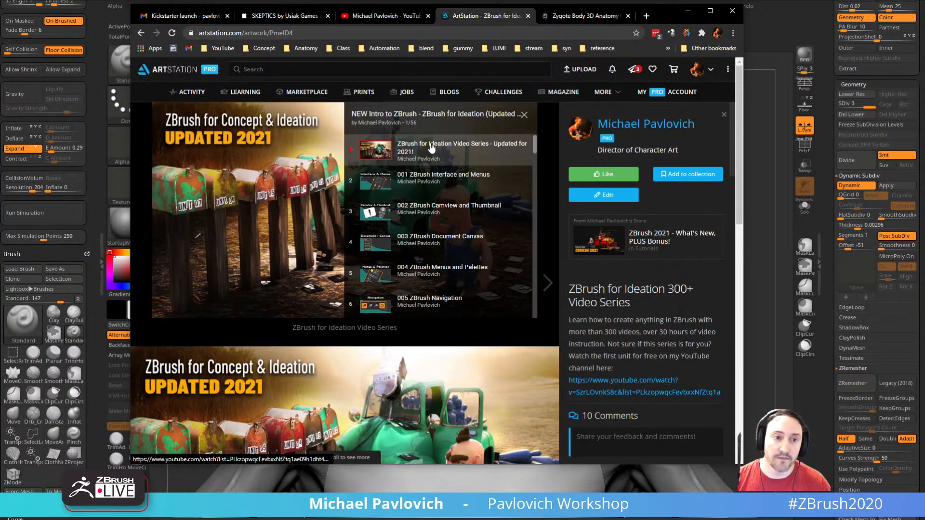
scroll(435, 164, "down", 15)
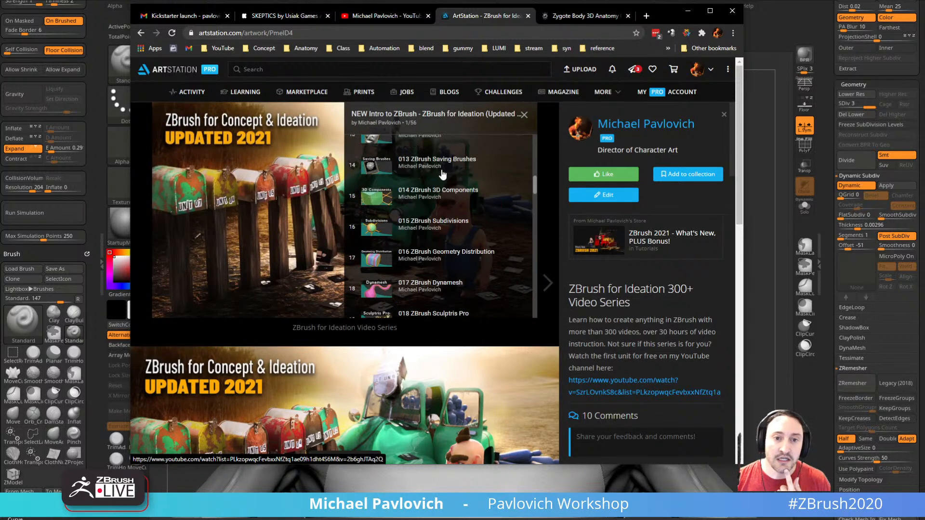
scroll(445, 175, "down", 4)
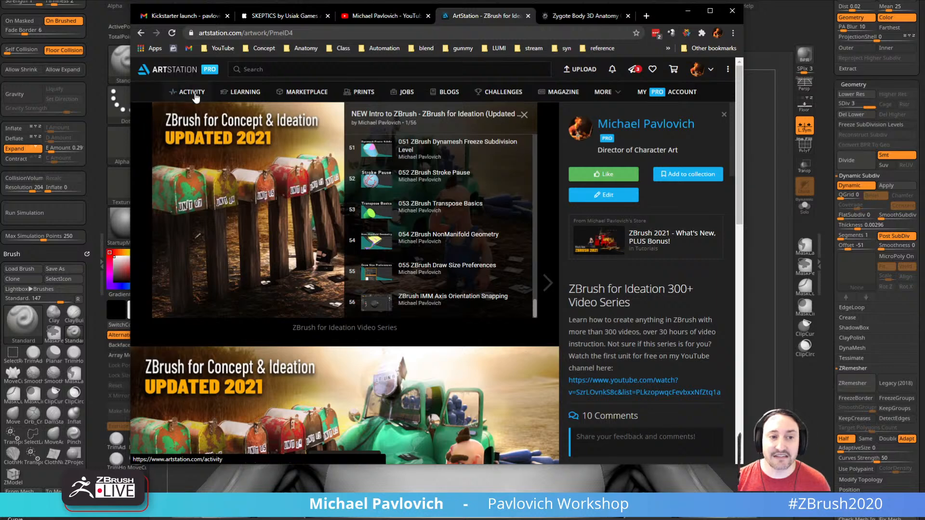
left_click(524, 116)
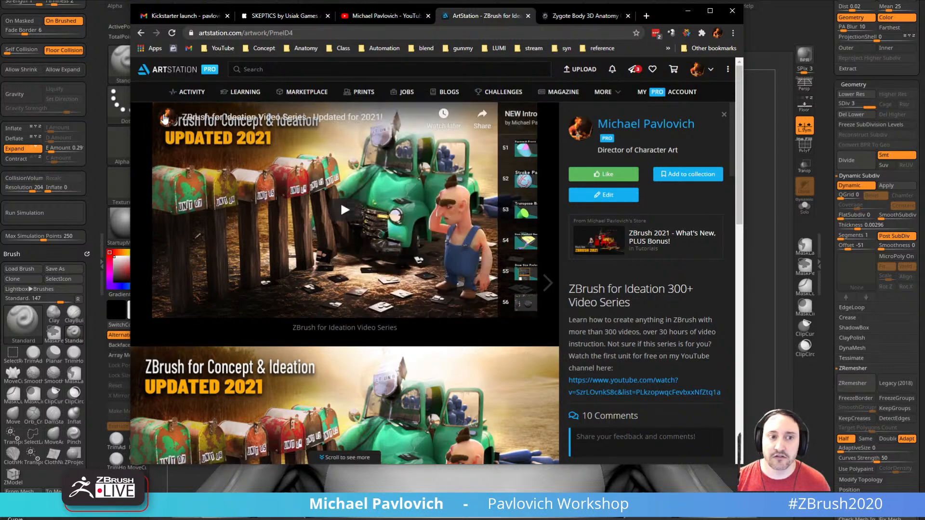
key("alt+Left")
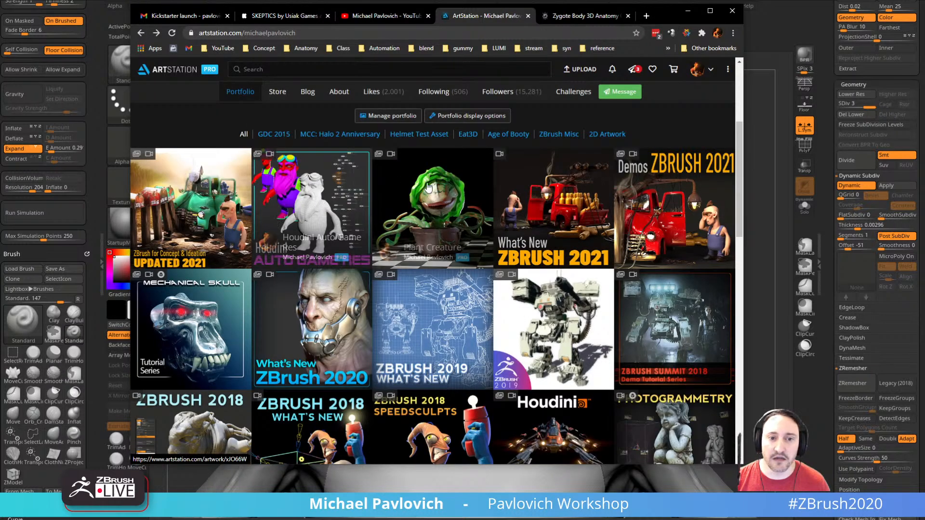
- Open the What's New ZBrush 2021 artwork and look through its playlist for the clothing and cloth simulation videos
left_click(534, 195)
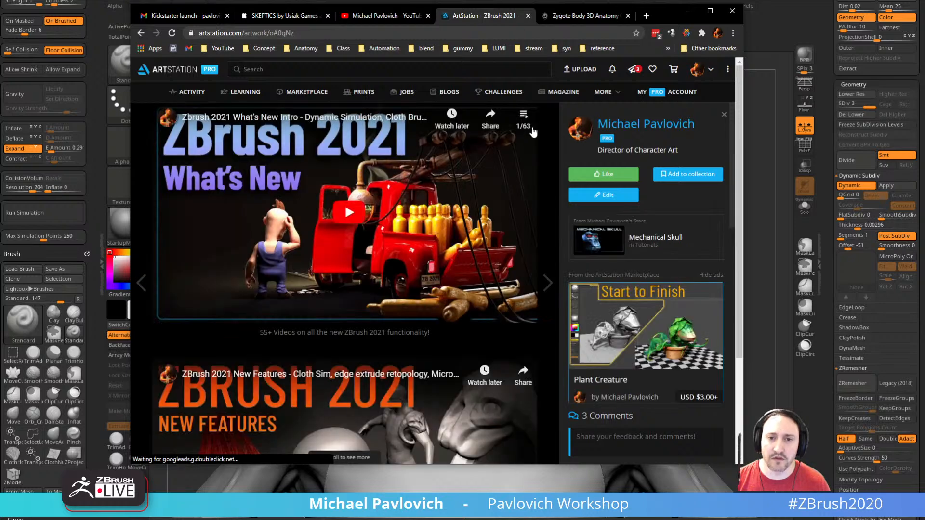
left_click(525, 111)
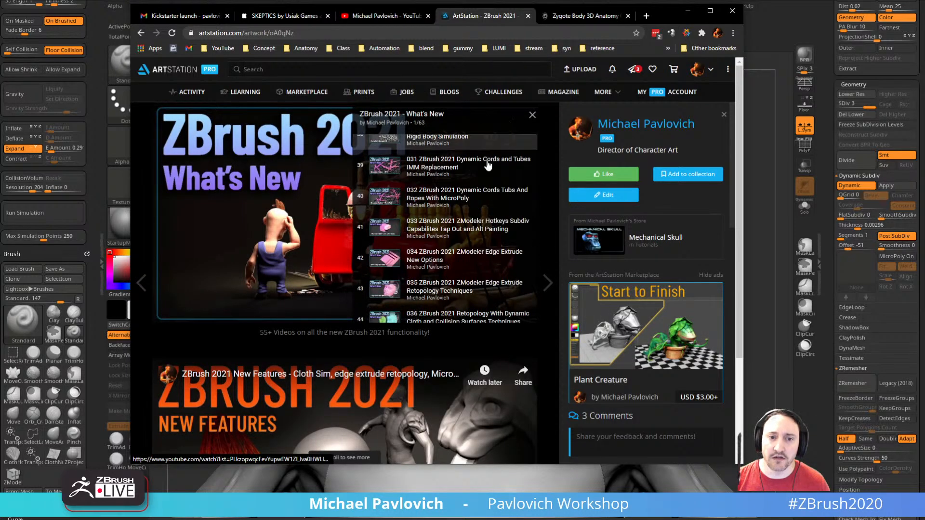
scroll(480, 193, "down", 5)
scroll(480, 180, "up", 5)
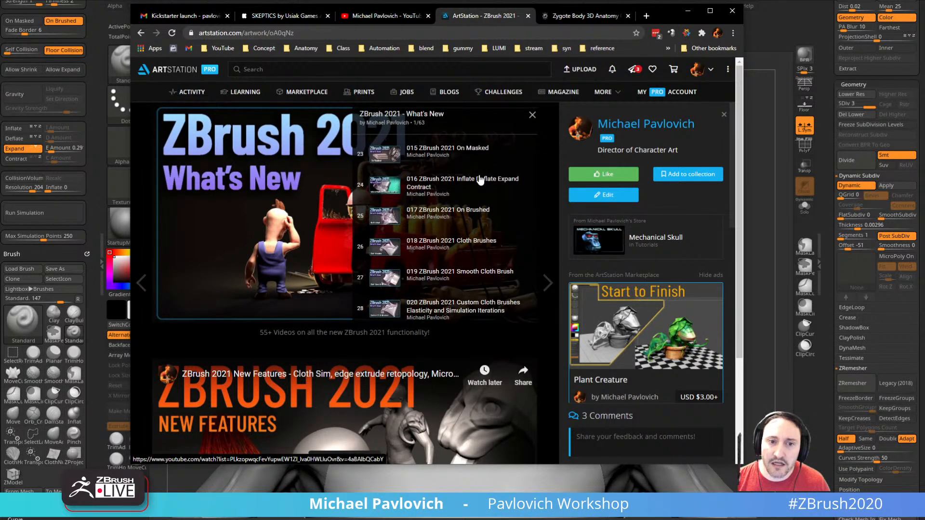
scroll(428, 241, "up", 1)
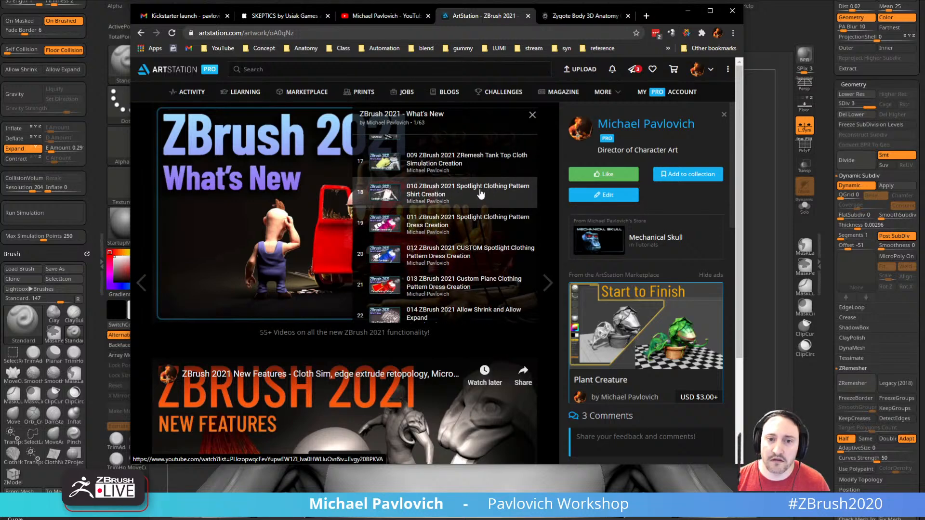
left_click(533, 117)
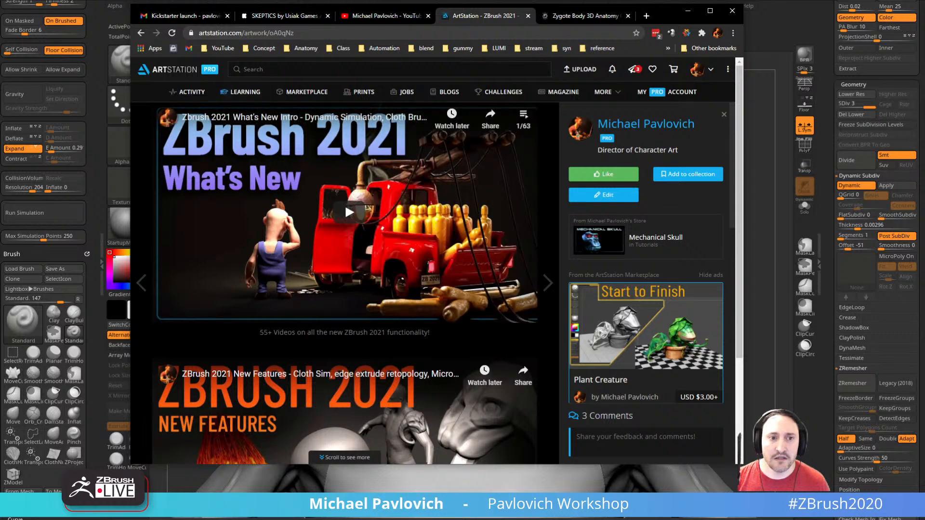
left_click(284, 34)
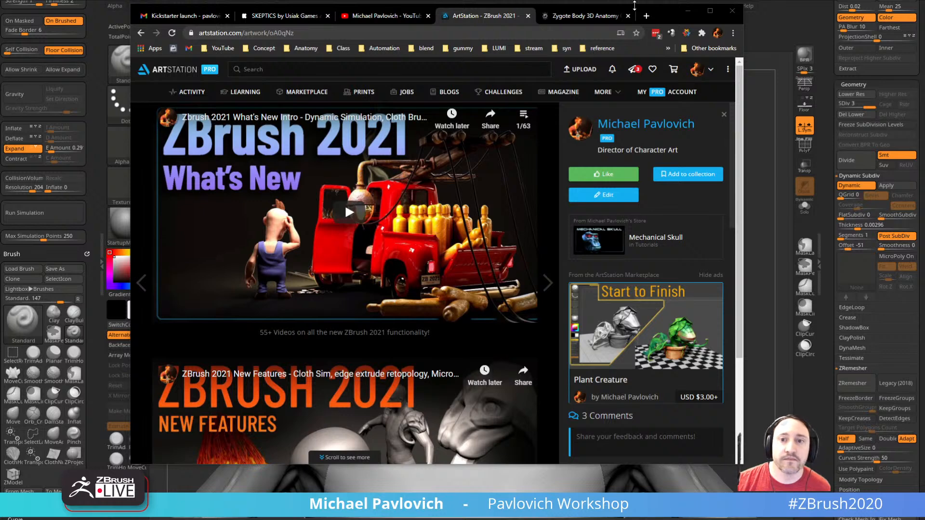
- Switch back to ZBrush, select the DeathWorking1 subtool and append a Plane3D
left_click(688, 11)
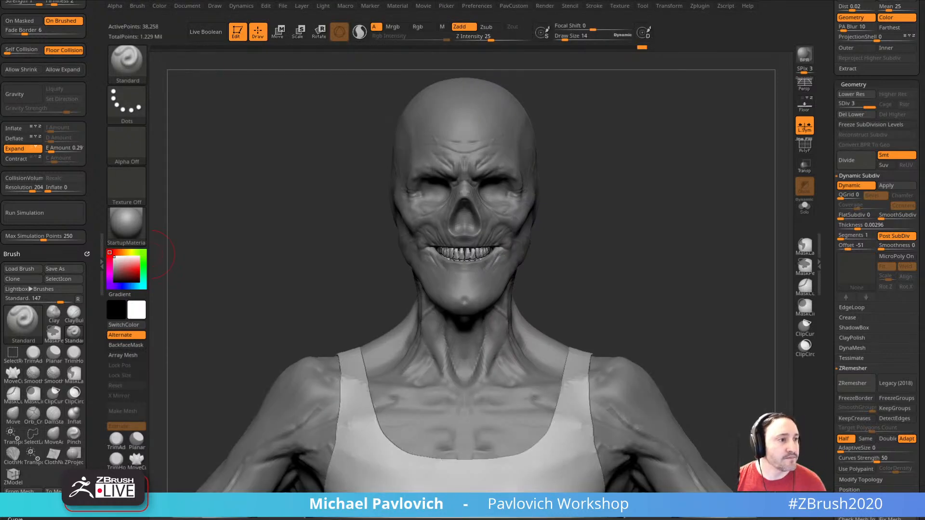
right_click_drag(665, 205, 770, 197, "ctrl")
left_click_drag(824, 191, 830, 414)
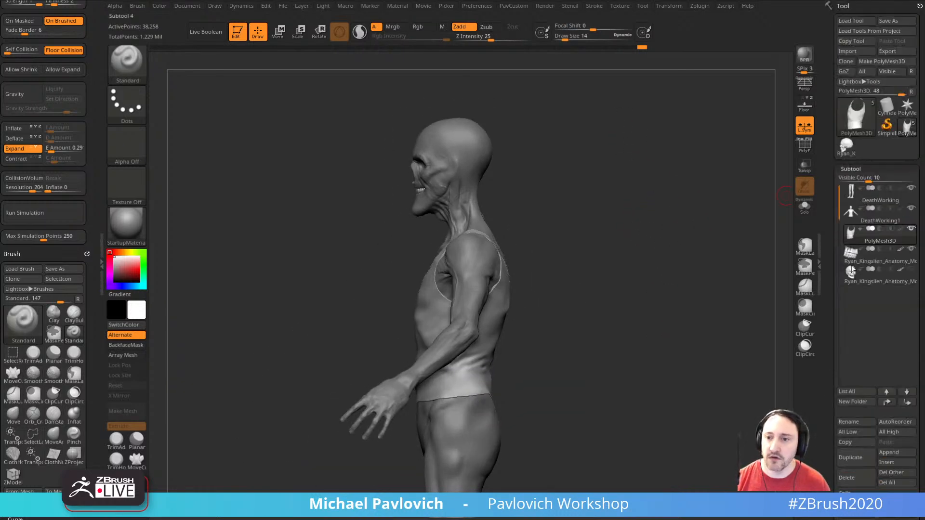
left_click(867, 209)
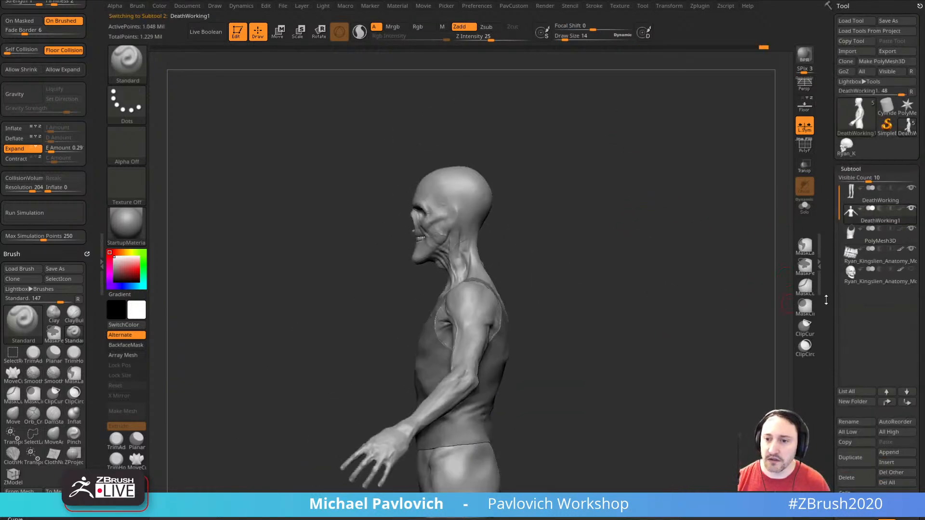
scroll(868, 203, "down", 3)
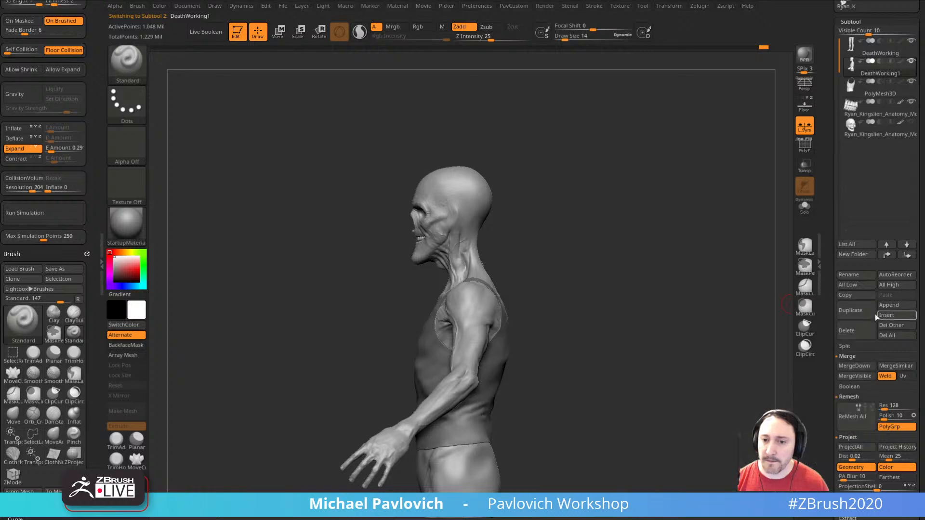
left_click(877, 307)
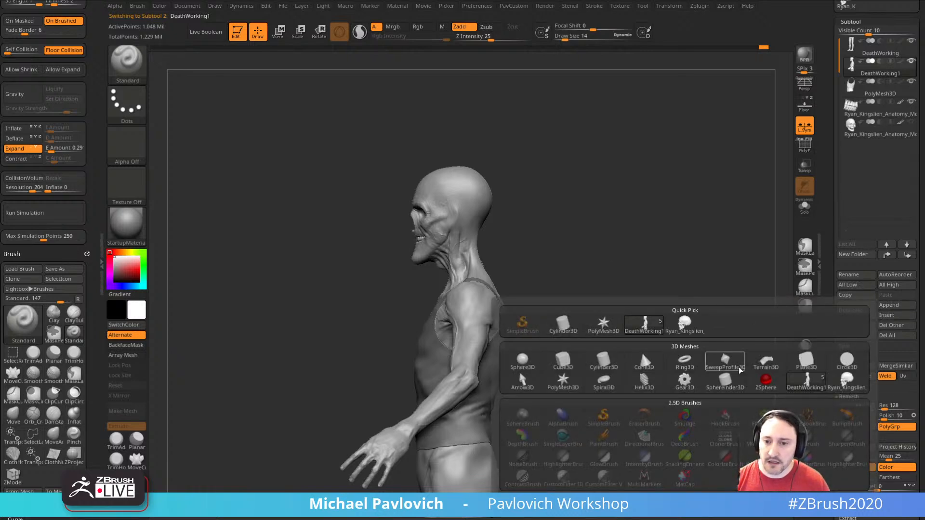
left_click(794, 369)
- Select the appended plane subtool and view the figure in side profile
right_click_drag(669, 290, 707, 275, "ctrl")
left_click(876, 152)
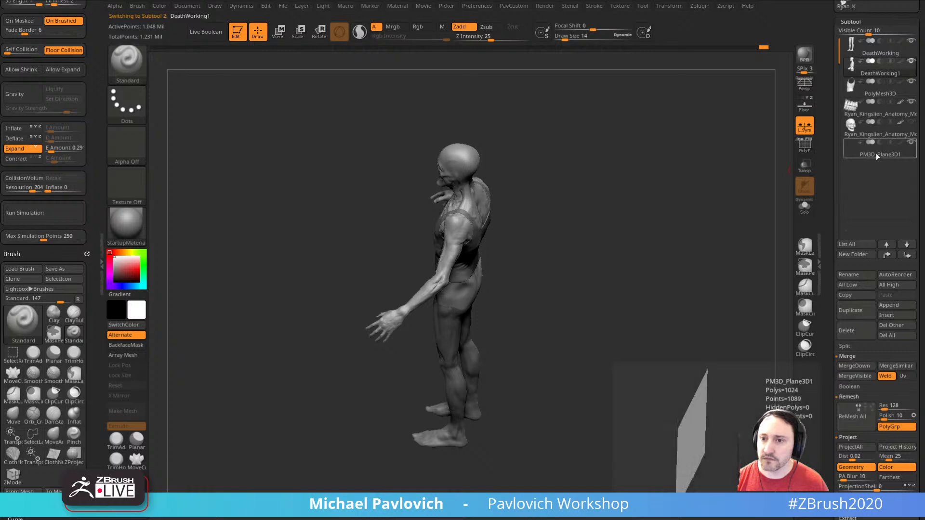
right_click_drag(712, 228, 694, 255, "shift")
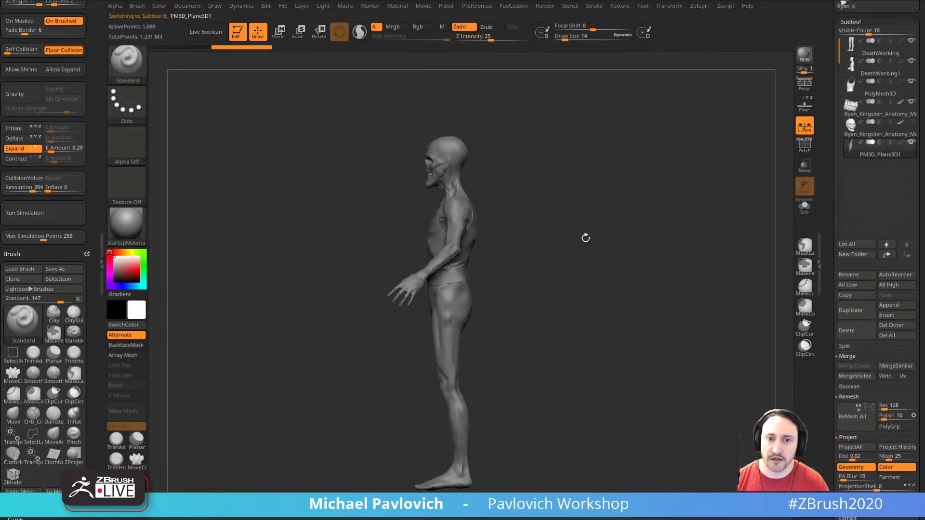
- Turn on PolyFrame, try rotating the plane in snapped increments with the gizmo from the side, and undo the rotation
key("w")
right_click_drag(546, 343, 527, 250)
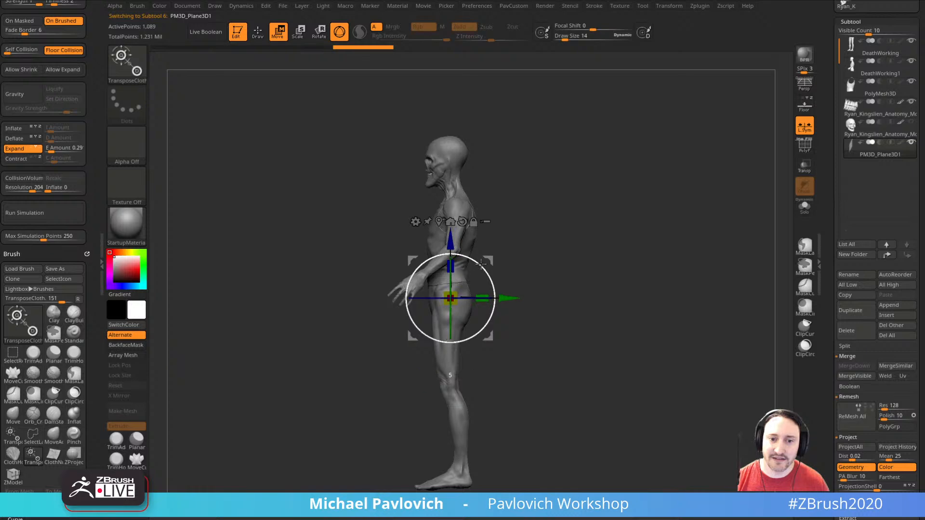
right_click_drag(578, 231, 643, 212)
mouse_move(476, 262)
left_mouse_down("shift")
mouse_move(508, 312)
mouse_move(506, 335)
mouse_move(576, 350)
left_mouse_up("shift")
key("q")
left_click(805, 145)
right_click_drag(761, 183, 682, 202)
key("ctrl+z")
key("ctrl+z")
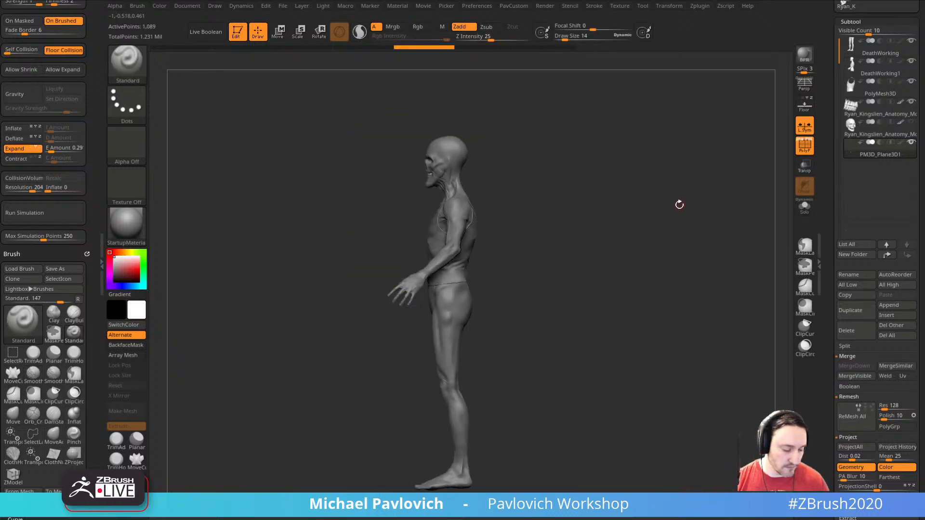
- View the plane squarely from behind the figure, set the draw size to 24 and choose the SliceCurve brush
key("b")
key("t")
key("r")
mouse_move(484, 269)
left_mouse_down()
mouse_move(508, 353)
mouse_move(573, 261)
mouse_move(655, 235)
mouse_move(762, 225)
mouse_move(719, 219)
mouse_move(731, 208)
mouse_move(718, 214)
mouse_move(725, 209)
mouse_move(727, 218)
left_mouse_up()
key("q")
key("s")
key("s")
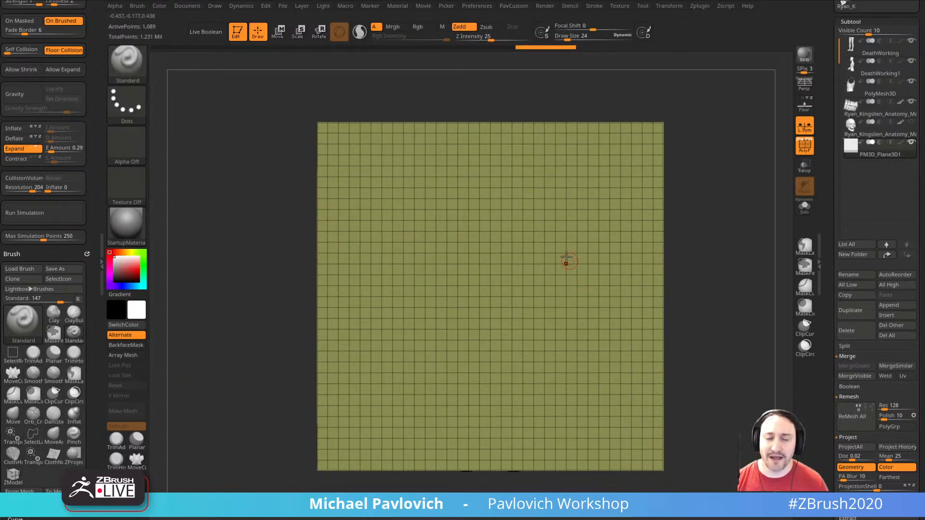
left_click(127, 60, "ctrl+shift")
left_click(504, 114)
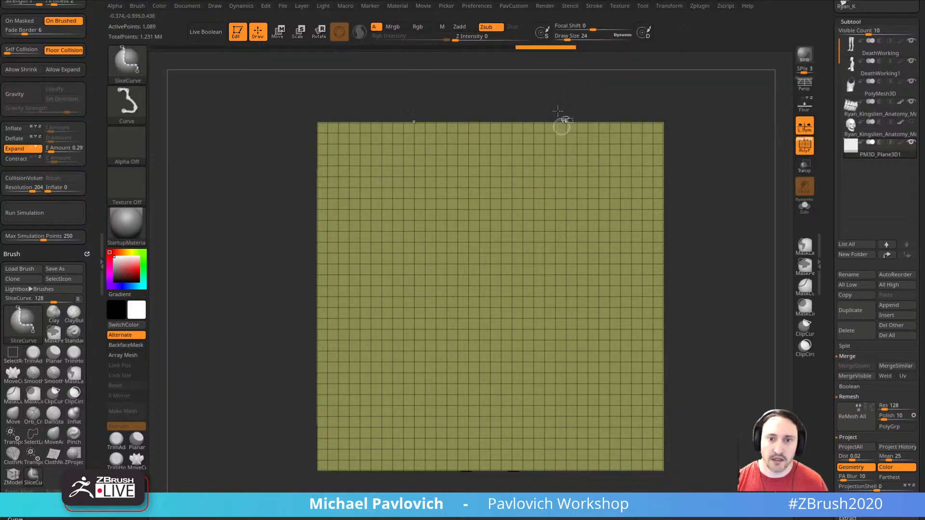
- Turn on transparency without ghosting and replace the first slice with a gently curved one running from beside the head down past the leg
mouse_move(563, 113)
left_mouse_down("ctrl+shift")
mouse_move(562, 226)
mouse_move(576, 243)
mouse_move(584, 318)
left_mouse_up("ctrl+shift")
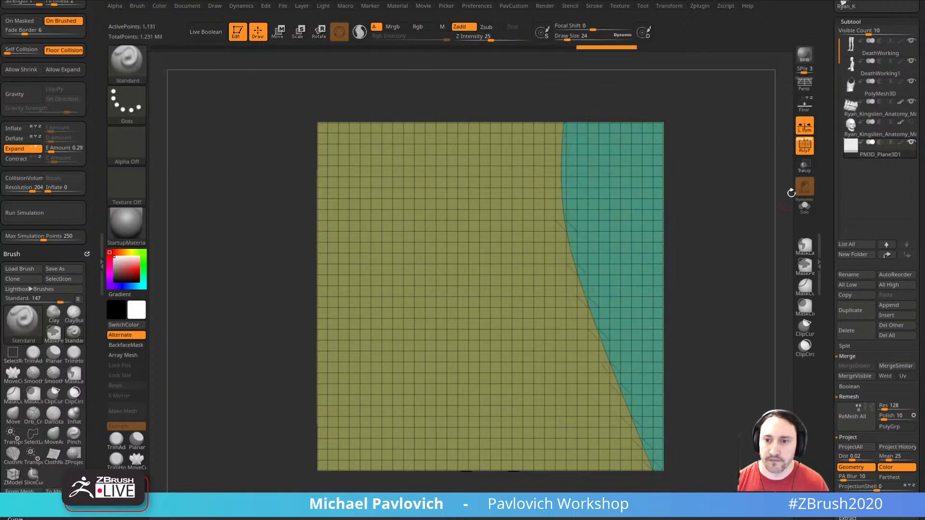
left_click(802, 189)
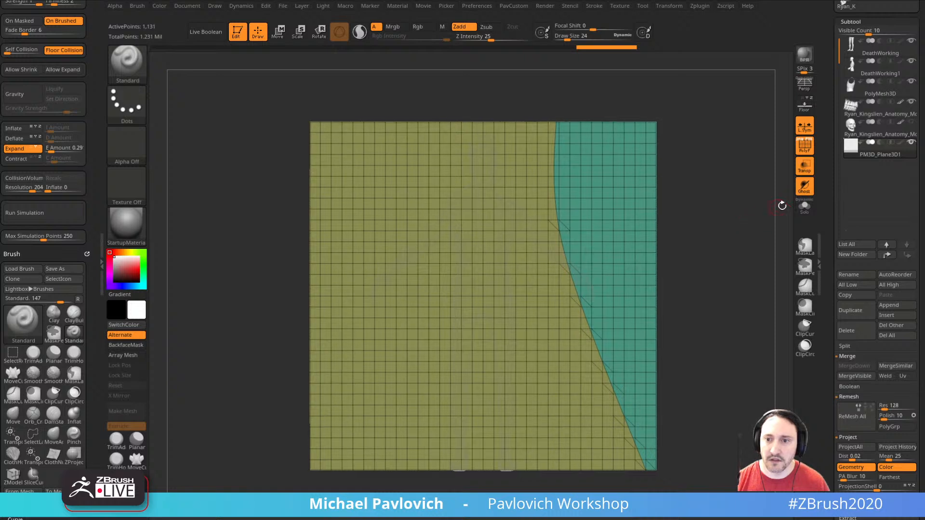
key("ctrl+z")
mouse_move(524, 112)
left_mouse_down("ctrl+shift")
mouse_move(525, 346)
mouse_move(555, 519)
left_mouse_up("ctrl+shift")
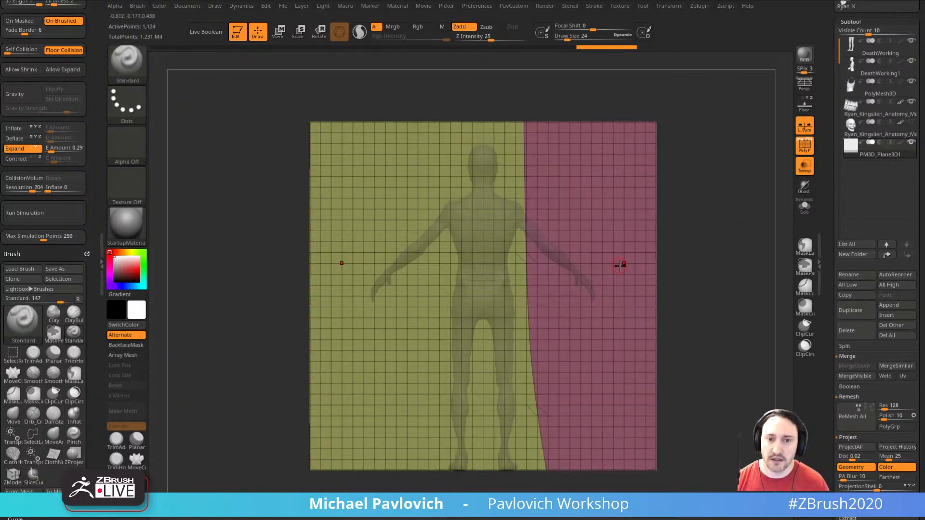
- Try slicing a curved neckline below the figure's head with SliceCurve, and undo the slice
left_click_drag(441, 127, 465, 200, "ctrl+shift")
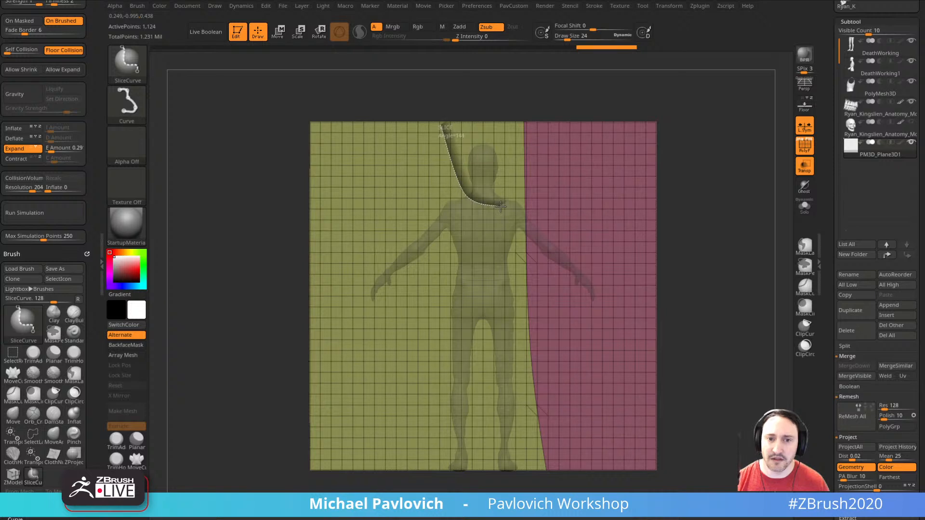
left_click_drag(528, 150, 537, 138, "ctrl+shift")
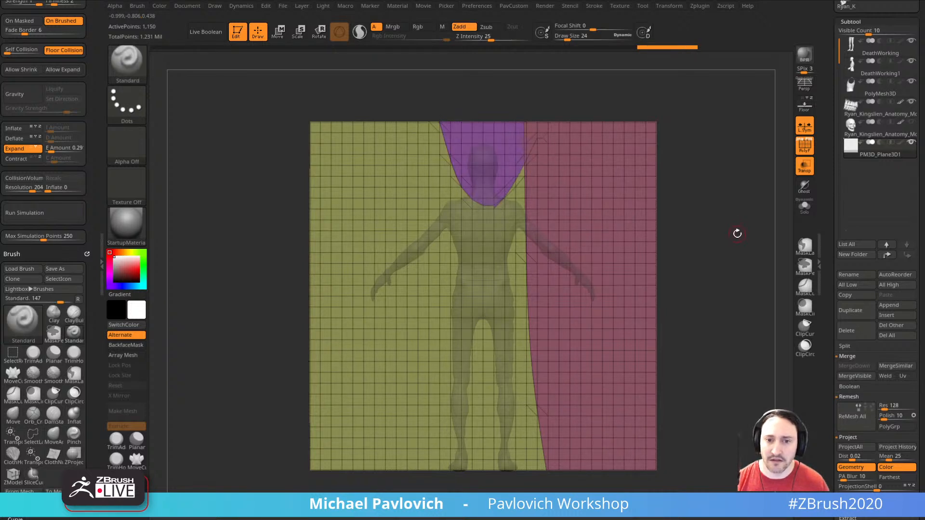
left_click_drag(737, 234, 736, 230, "alt")
key("ctrl+z")
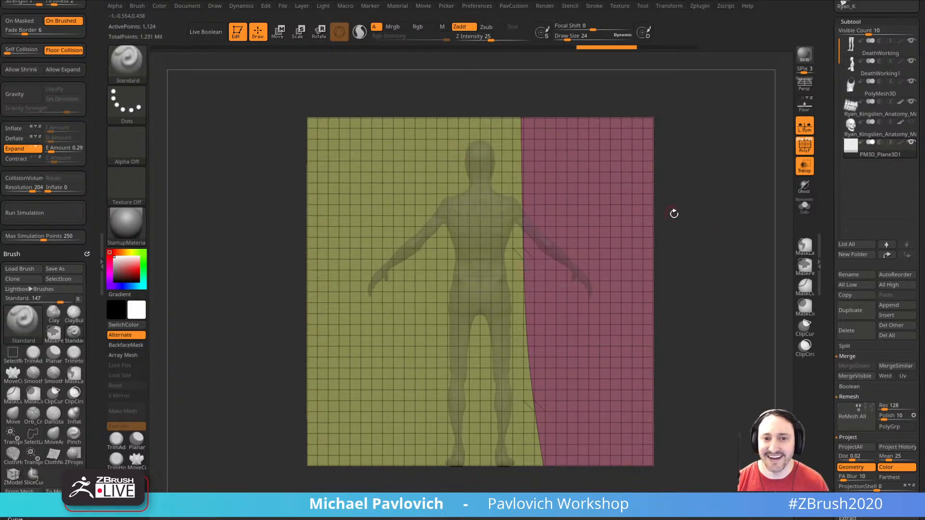
- Subdivide the plane once and delete its lower subdivision level
key("ctrl+d")
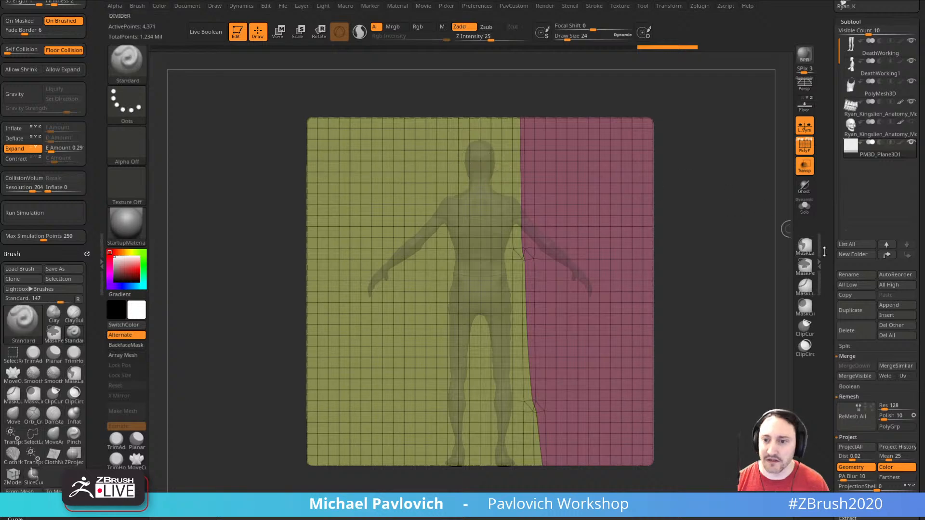
scroll(852, 279, "down", 3)
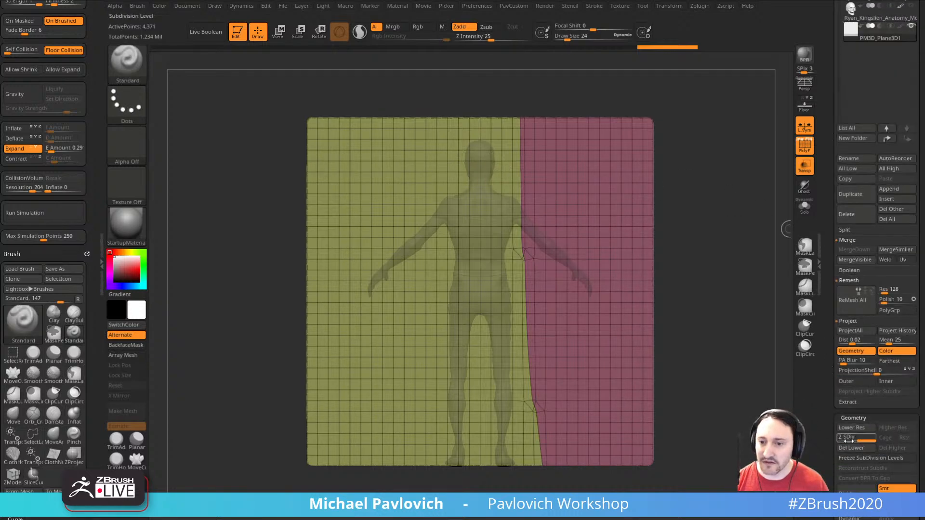
left_click(845, 427)
- Try slicing a wider curved neckline across the shoulders on the denser plane, and undo it
mouse_move(396, 131)
left_mouse_down("ctrl+shift")
mouse_move(446, 197)
mouse_move(515, 208)
left_mouse_up("ctrl+shift")
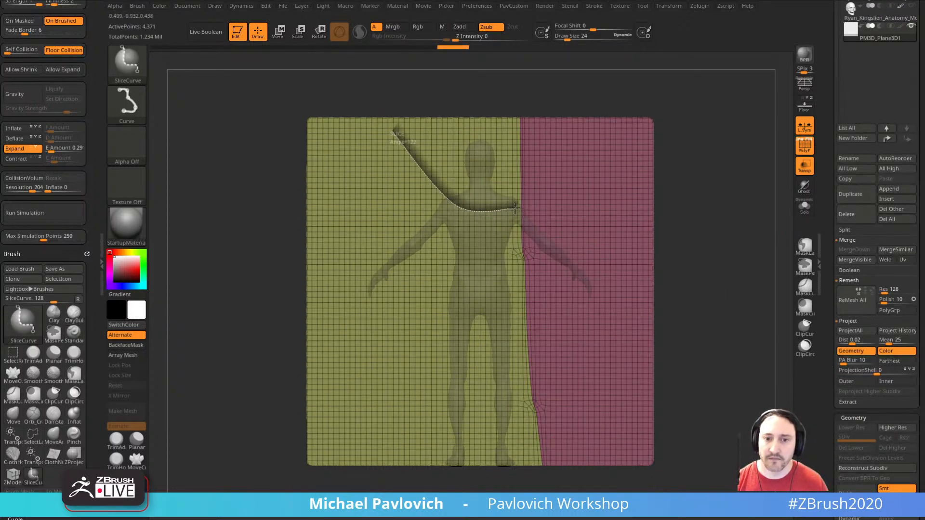
mouse_move(554, 180)
left_mouse_down("ctrl+shift")
mouse_move(544, 144)
mouse_move(536, 152)
left_mouse_up("ctrl+shift")
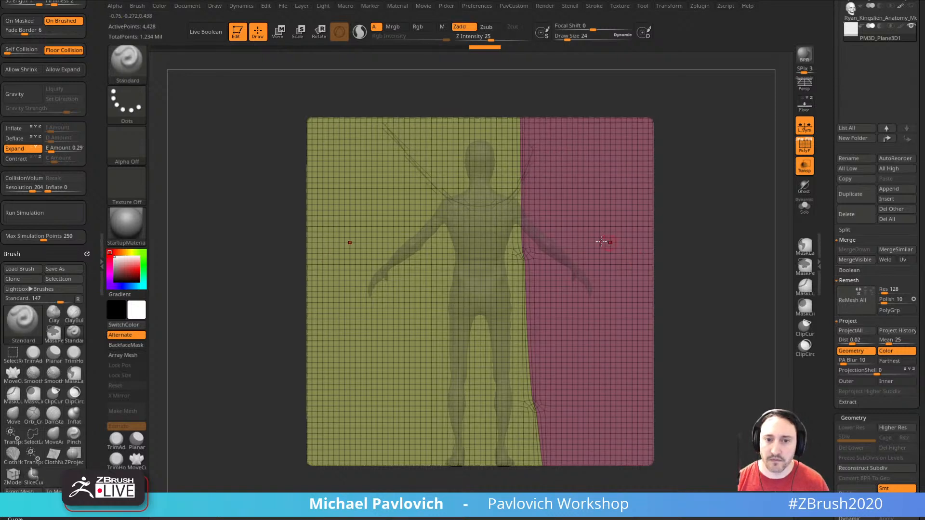
mouse_move(602, 242)
left_mouse_down("ctrl+shift")
mouse_move(479, 149)
mouse_move(440, 104)
mouse_move(682, 326)
left_mouse_up("ctrl+shift")
key("ctrl+z")
key("ctrl+z")
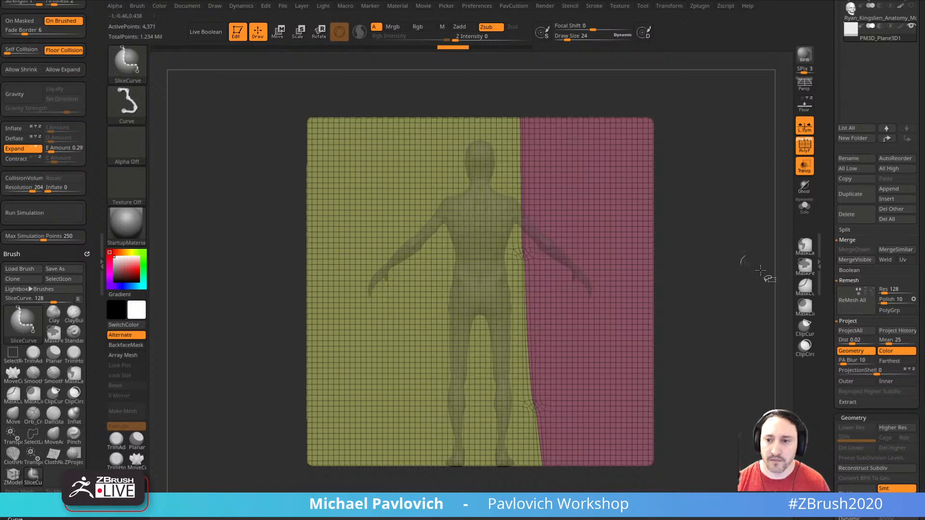
- Slice a circular neckline around the figure's head with the SliceCirc brush
left_click(805, 345)
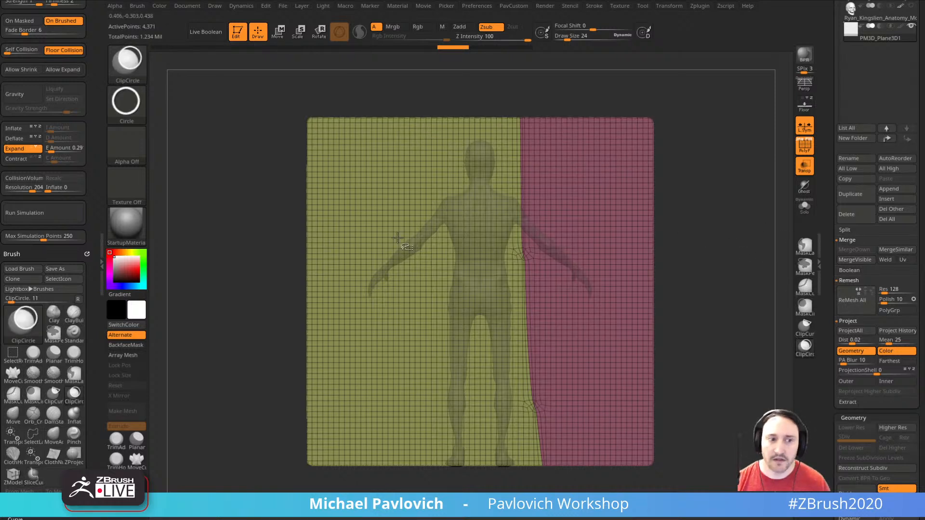
key("b")
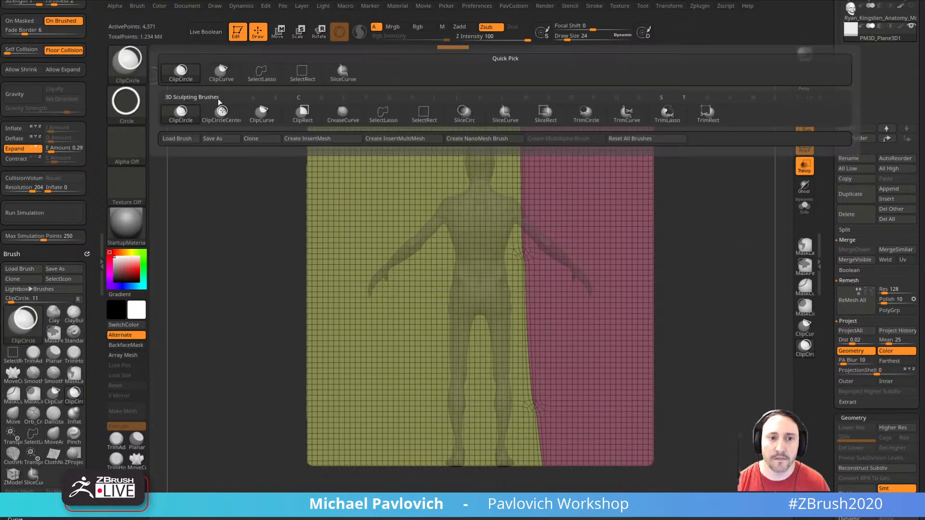
left_click(458, 114)
left_click_drag(486, 182, 552, 203, "ctrl+shift")
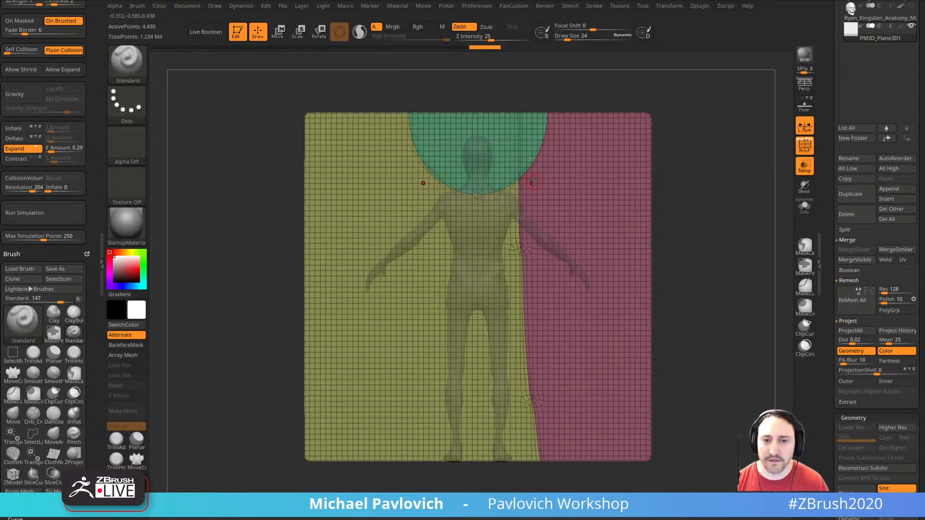
- Undo the first Mirror And Weld, flip the plane with Mirror and mirror and weld it so the side slice appears on both sides
key("shift+space")
left_click(704, 226)
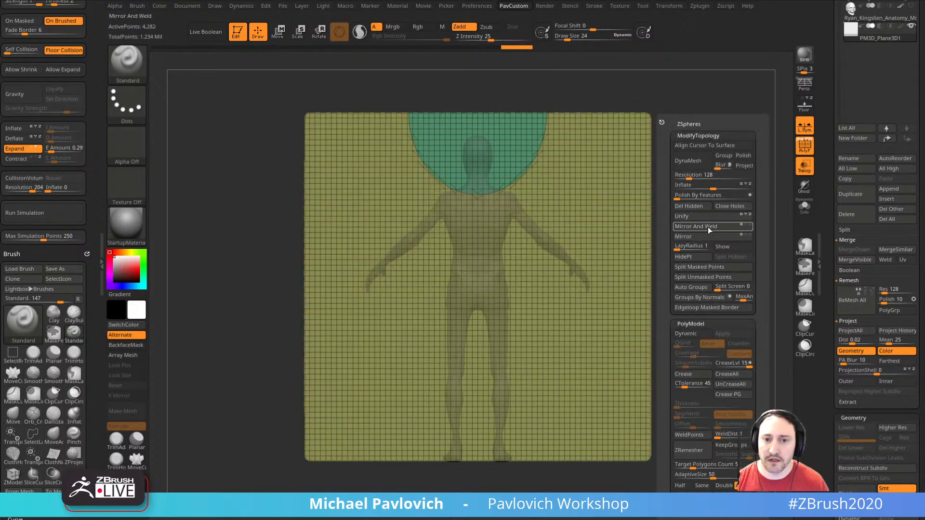
key("ctrl+z")
left_click(704, 236)
left_click(702, 226)
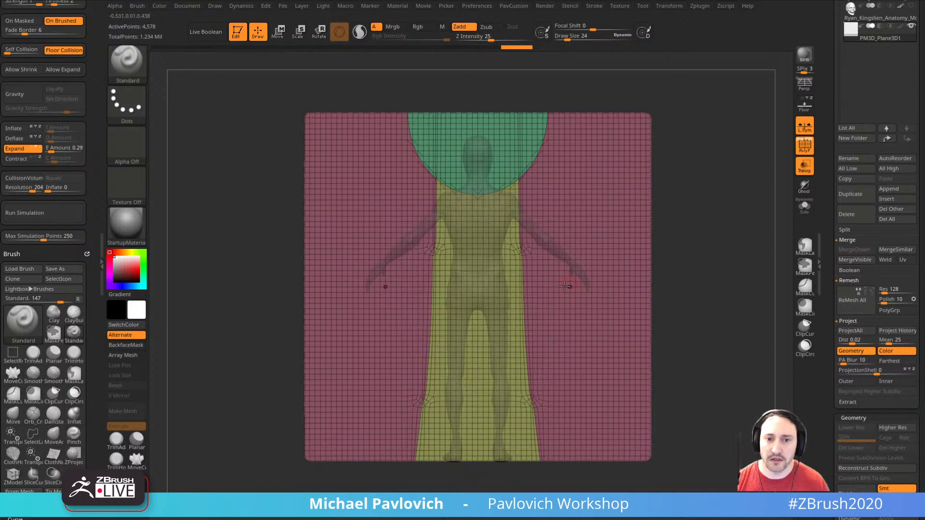
- Isolate the central cape-shaped polygroup and slice off one pointed shoulder corner diagonally with SliceCurve
left_click(500, 303, "ctrl+shift")
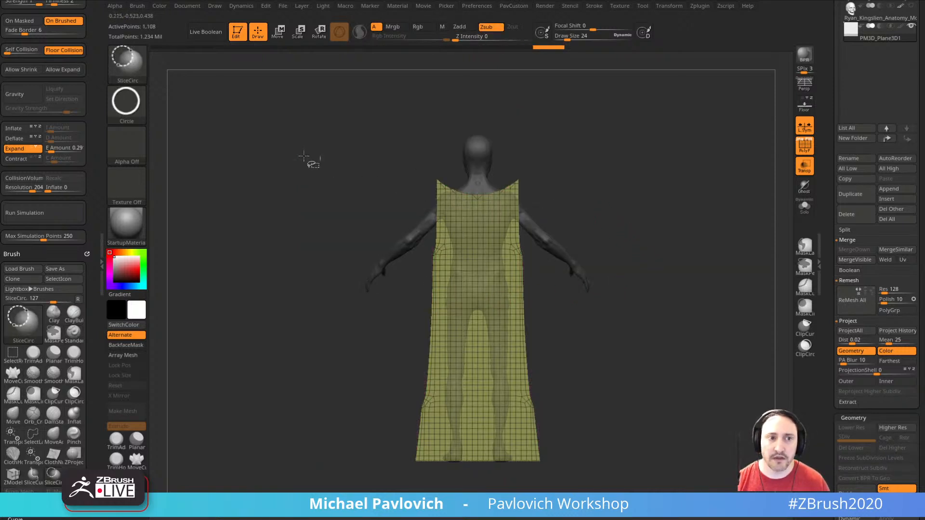
key("ctrl+shift+b")
left_click(384, 73)
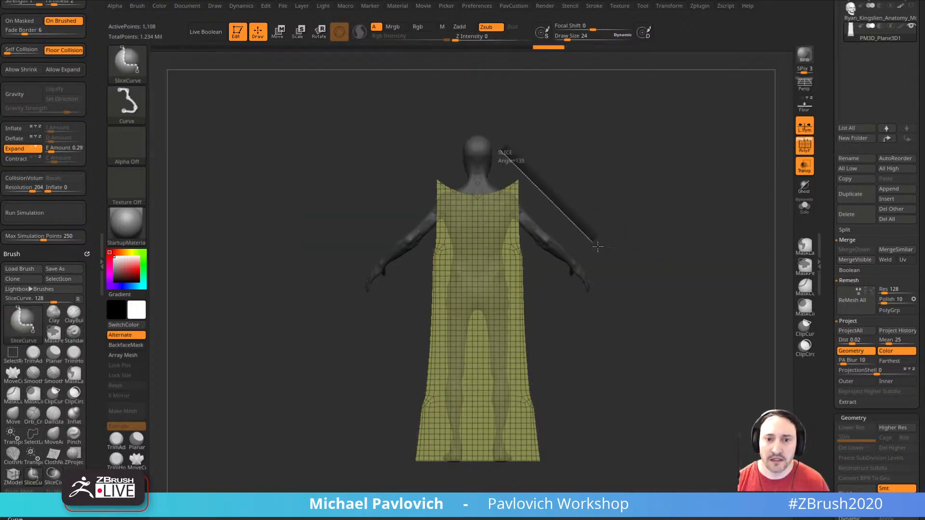
mouse_move(487, 160)
left_mouse_down()
mouse_move(596, 265)
mouse_move(596, 253)
left_mouse_up()
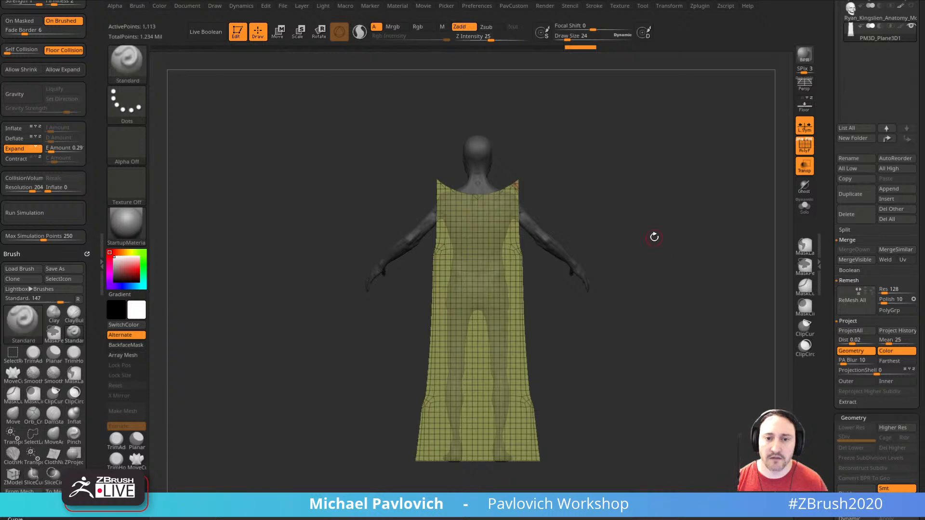
- Delete the hidden geometry and mirror and weld the cape panel so both shoulder corners are trimmed
key("space")
left_click(641, 227)
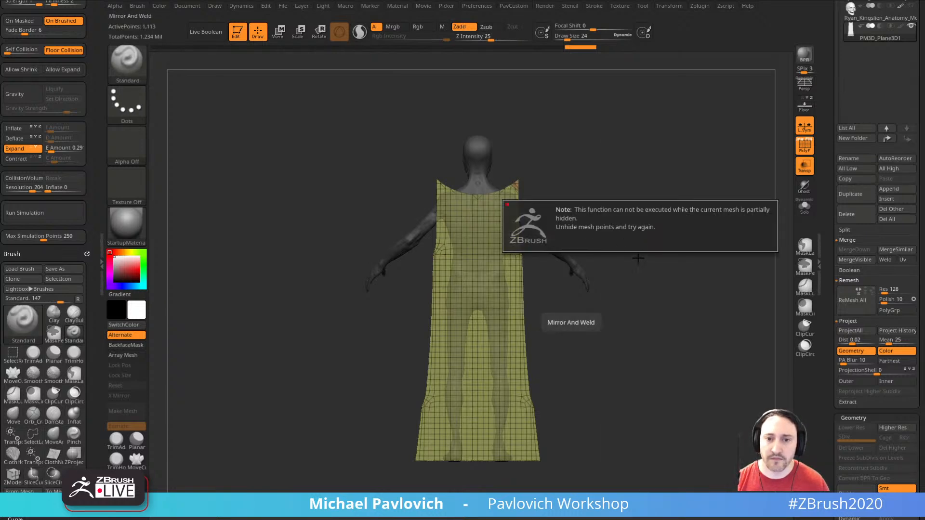
key("space")
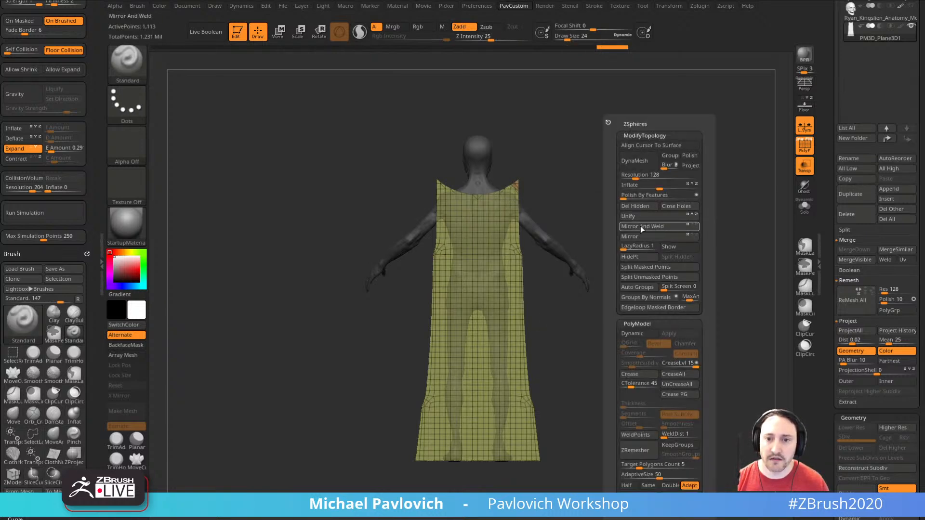
left_click(641, 227)
key("space")
left_click(614, 196)
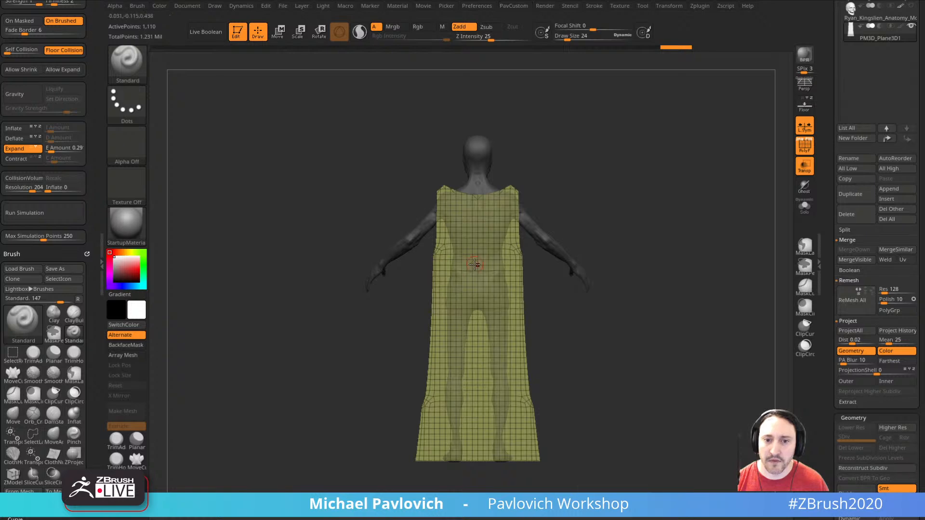
- Set the cape panel's dynamic subdivision thickness to 0.00675 and raise its smoothness
left_click_drag(614, 198, 752, 296)
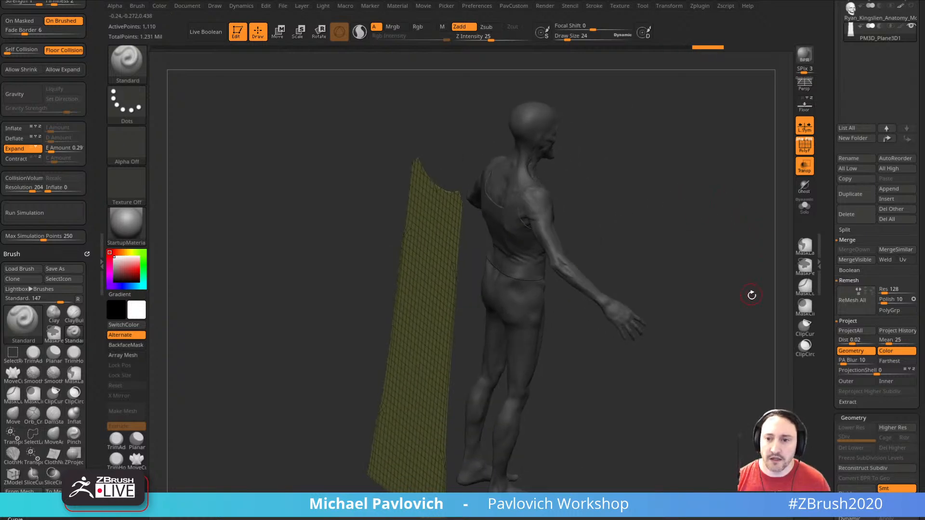
scroll(833, 282, "down", 8)
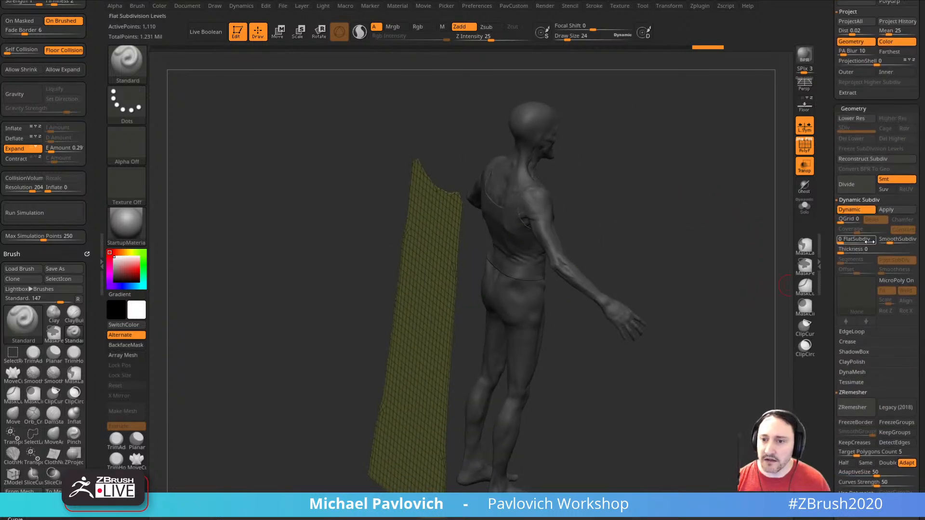
left_click(848, 249)
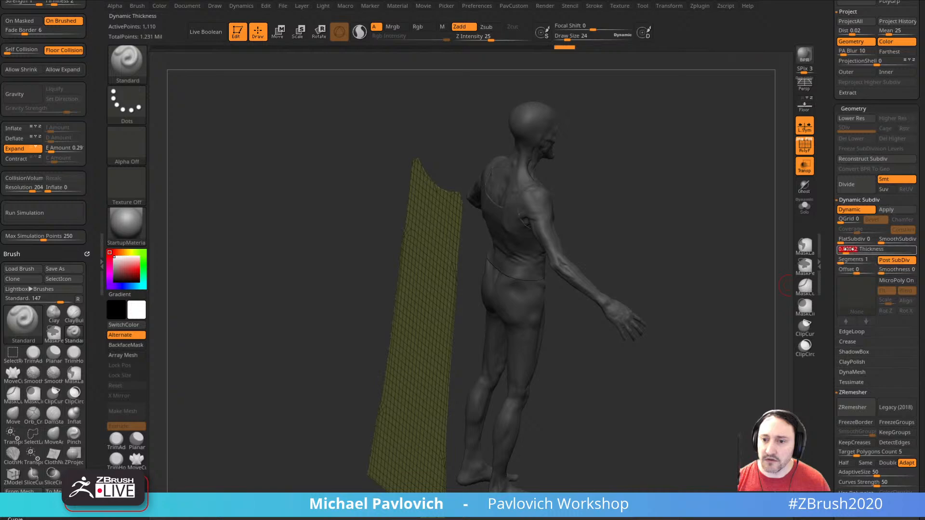
left_click_drag(852, 250, 861, 252)
left_click_drag(720, 262, 686, 222)
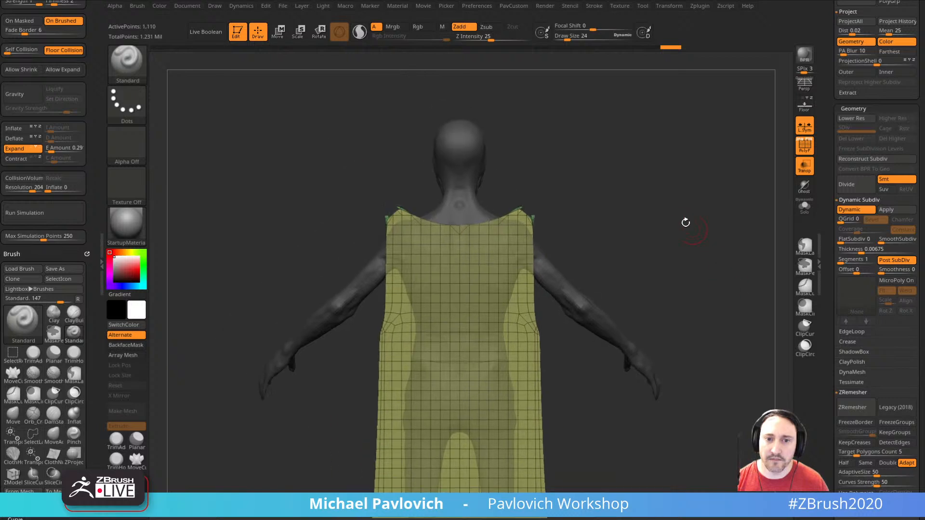
left_click_drag(638, 204, 735, 229, "alt")
- Try ZRemeshing the cape panel with Half and an adaptive size of 0, and undo the remesh
key("space")
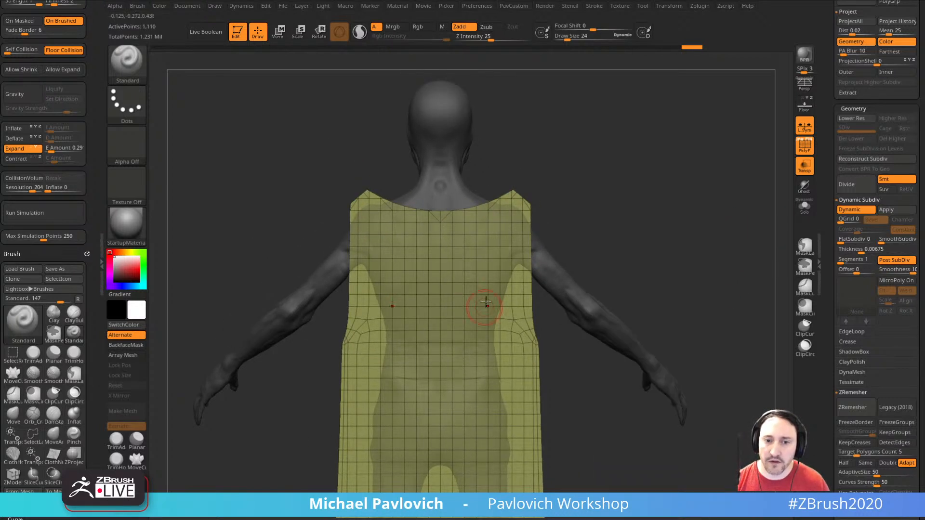
key("space")
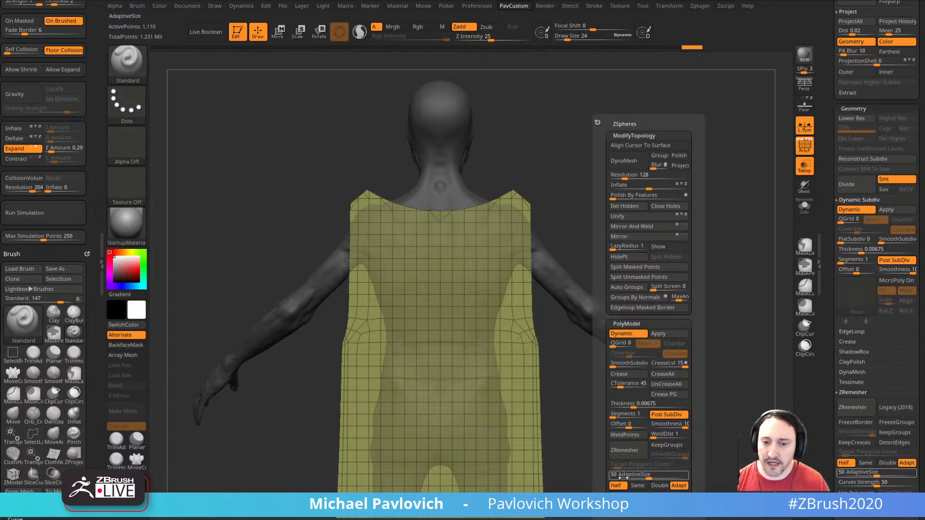
left_click(638, 451)
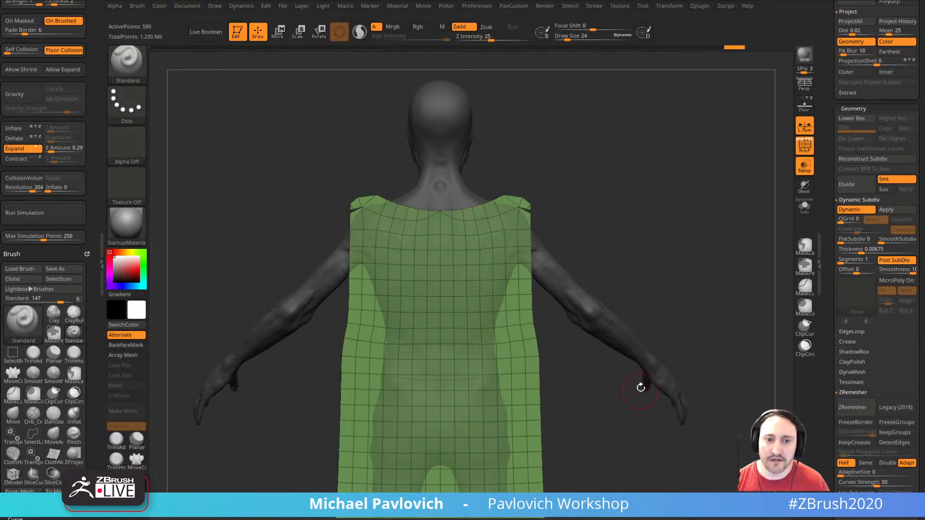
key("ctrl+z")
- Set the dynamic thickness to 0, solo the cape panel facing the view and reduce the draw size to 15
mouse_move(669, 259)
left_mouse_down("alt")
mouse_move(679, 326)
mouse_move(657, 286)
mouse_move(697, 276)
left_mouse_up("alt")
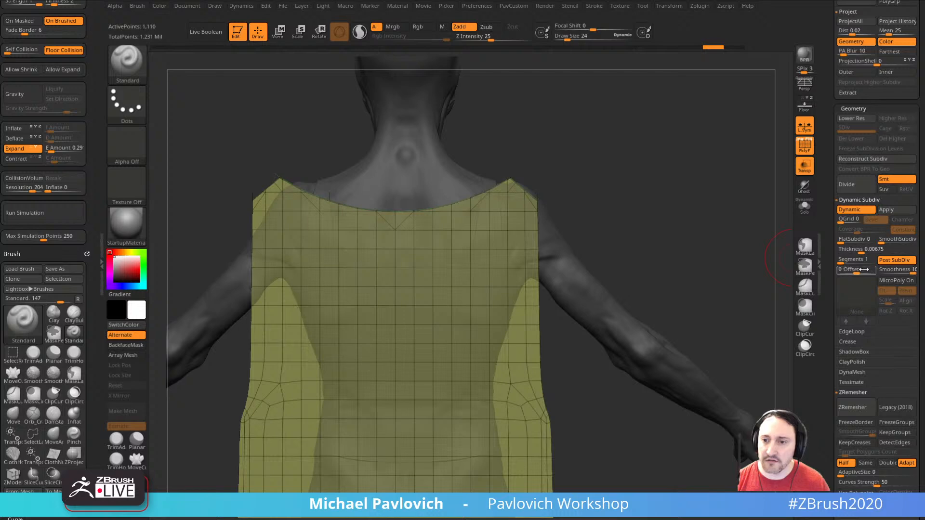
left_click_drag(853, 249, 831, 250)
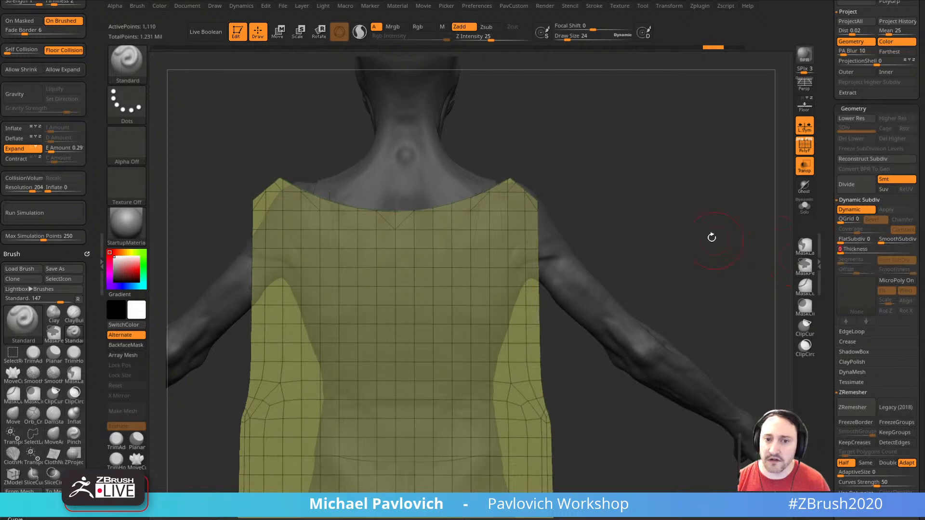
left_click_drag(712, 235, 727, 273, "alt")
left_click(805, 207)
mouse_move(754, 217)
left_mouse_down()
mouse_move(678, 226)
mouse_move(728, 228)
left_mouse_up()
key("s")
left_click_drag(728, 228, 722, 230)
mouse_move(722, 231)
left_mouse_down()
mouse_move(718, 241)
mouse_move(677, 187)
mouse_move(703, 263)
mouse_move(685, 302)
mouse_move(676, 192)
mouse_move(671, 218)
left_mouse_up()
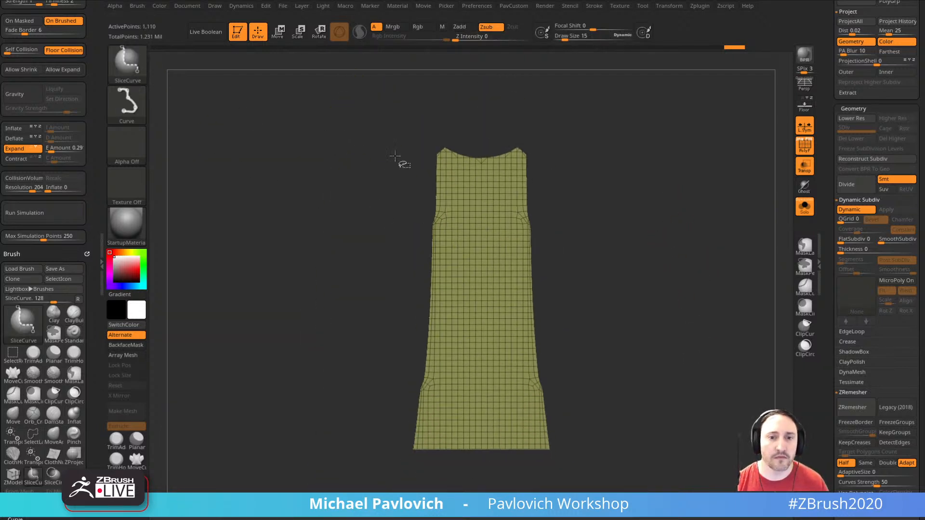
- Slice a thin strip off one long edge of the cape panel and hide the strip
mouse_move(523, 115)
left_mouse_down("ctrl+shift")
mouse_move(535, 246)
mouse_move(529, 311)
mouse_move(550, 496)
left_mouse_up("ctrl+shift")
left_click(500, 291, "ctrl+shift")
key("4")
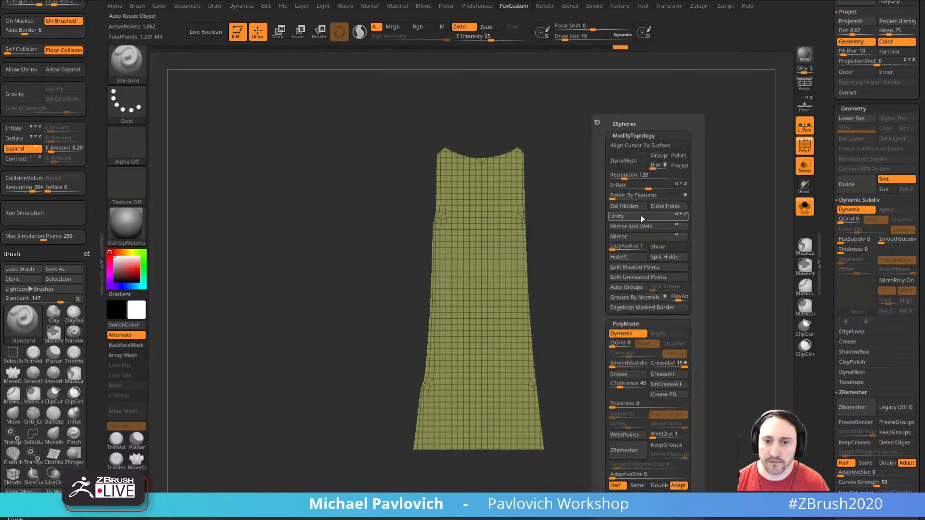
- Mirror and weld the trimmed cape panel from the narrower side and ZRemesh it with Half and an adaptive size of 0
left_click(639, 226)
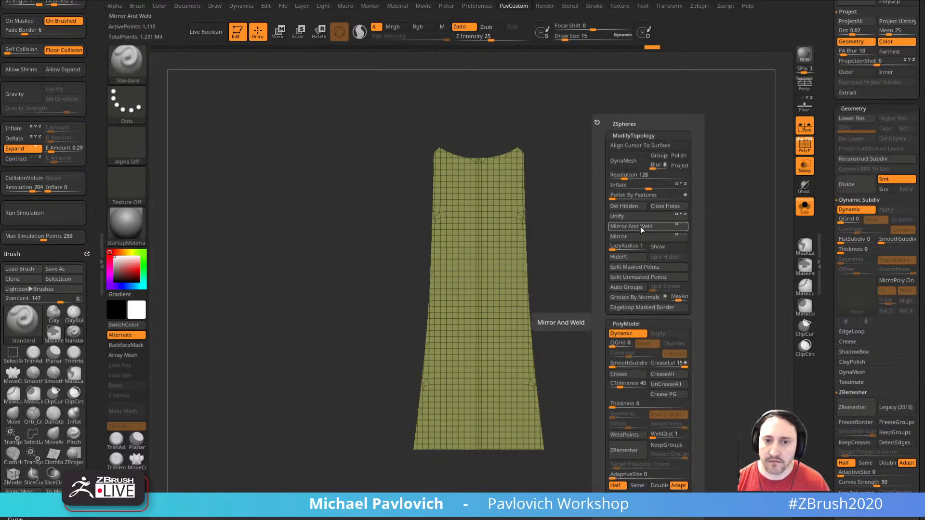
key("ctrl+z")
key("4")
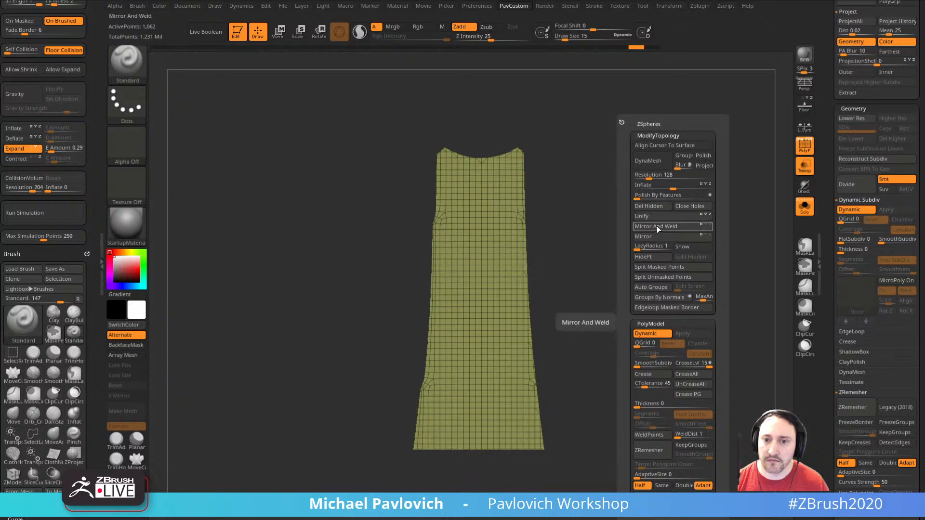
left_click(657, 227)
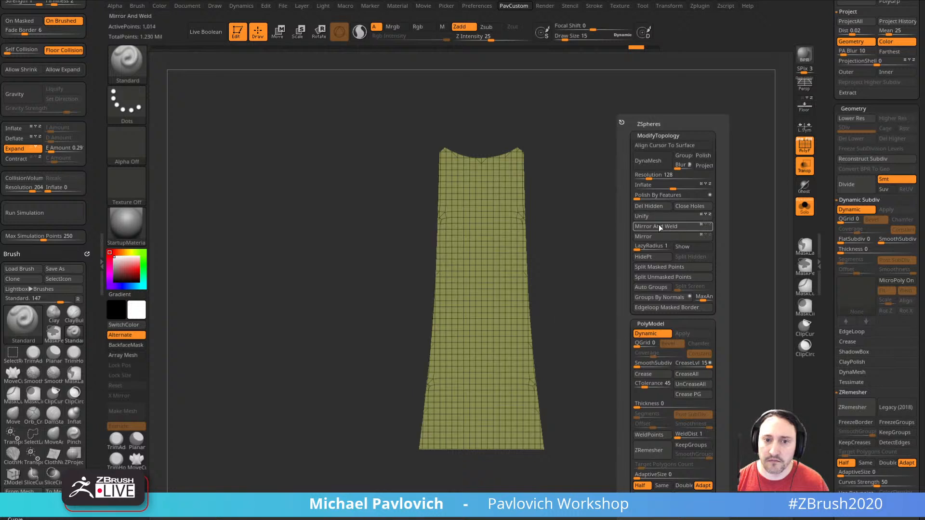
left_click(653, 452)
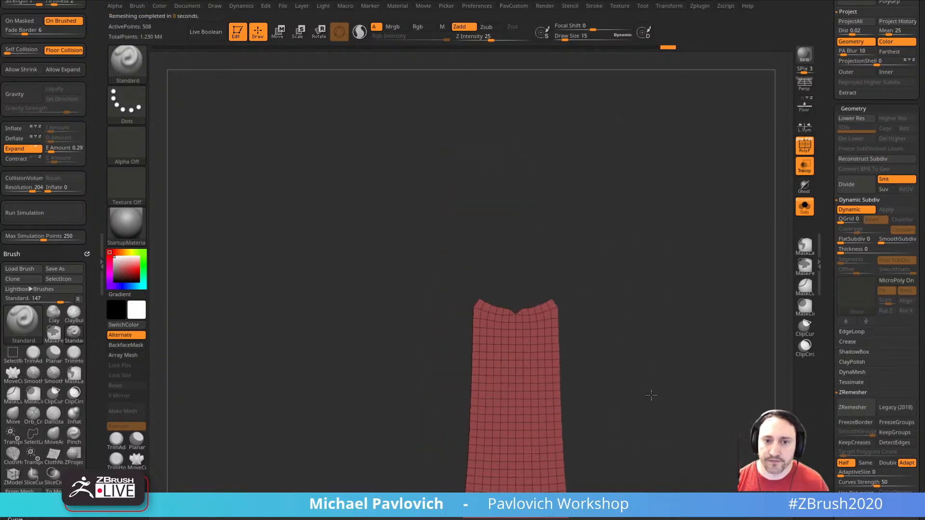
- Switch to the ZModeler brush and set its edge action to Extrude for the panel's shoulder-corner edges
mouse_move(651, 395)
right_mouse_down("ctrl")
mouse_move(713, 210)
mouse_move(664, 428)
right_mouse_up("ctrl")
key("b")
key("z")
key("m")
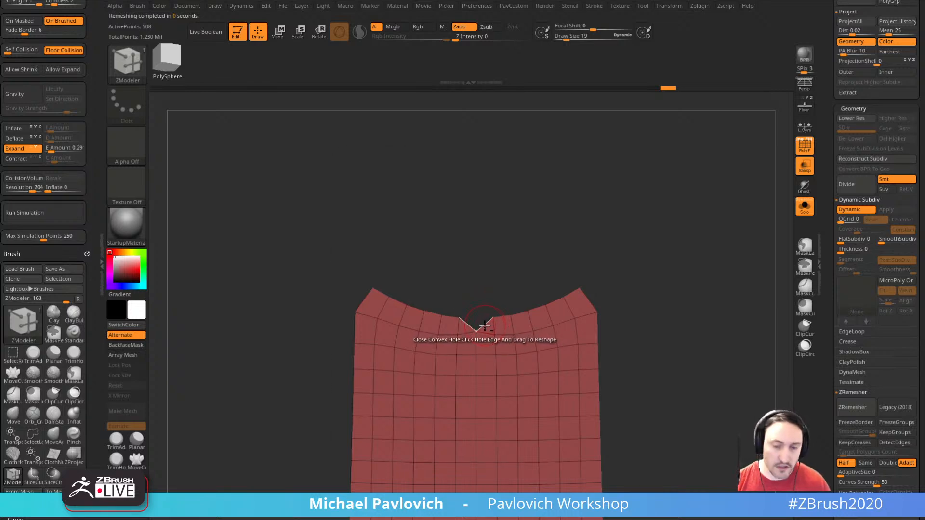
key("b")
key("m")
key("a")
mouse_move(684, 259)
right_mouse_down()
mouse_move(669, 248)
mouse_move(631, 263)
right_mouse_up()
key("b")
key("z")
key("m")
key("space")
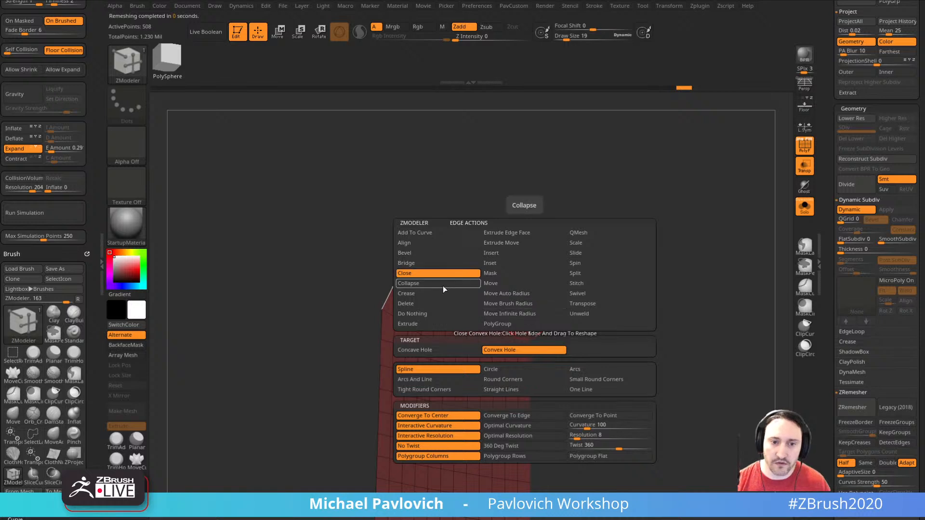
left_click(439, 324)
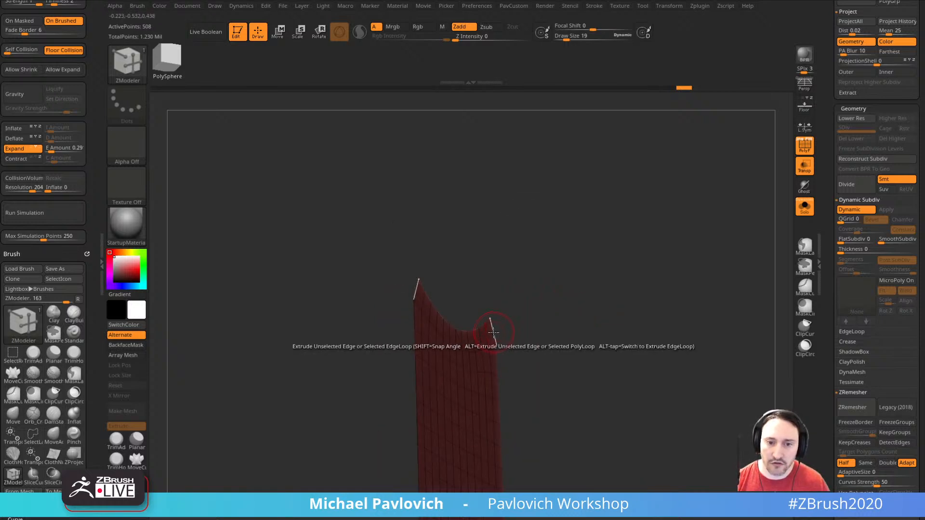
- Extrude the cape panel's slanted shoulder-corner edges twice toward the figure's front to form shoulder straps
left_click_drag(493, 333, 529, 315)
right_click_drag(553, 315, 529, 316)
left_click_drag(527, 314, 554, 313)
right_click_drag(554, 312, 598, 297)
- Turn off solo and ZRemesh the strapped cape panel with Same and an adaptive size of 0
left_click(804, 207)
mouse_move(721, 279)
right_mouse_down()
mouse_move(727, 274)
mouse_move(713, 270)
right_mouse_up()
key("3")
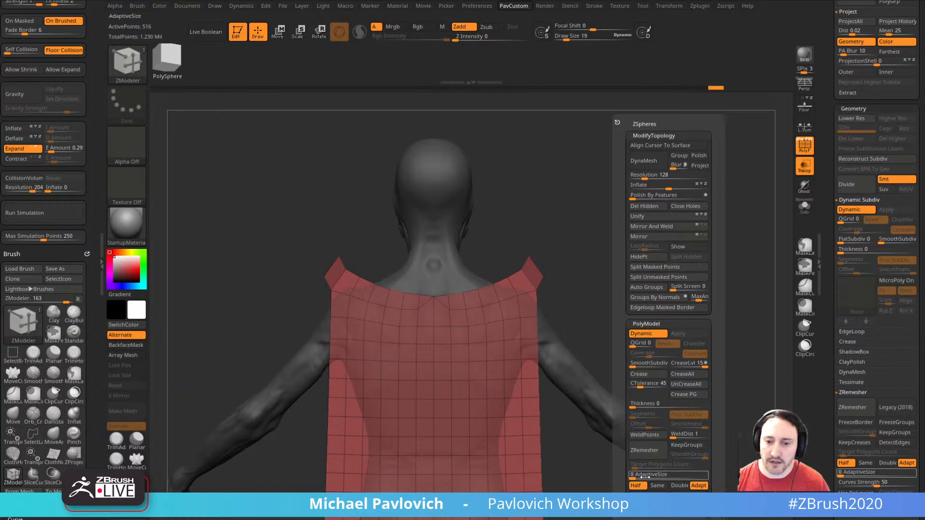
left_click(657, 486)
left_click(658, 453)
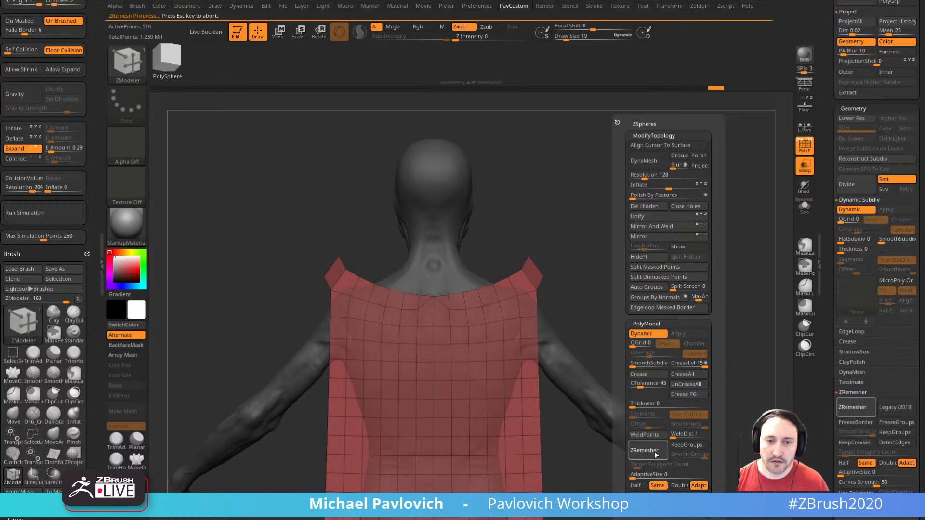
- Pull up the notch at the centre of the cape's neckline with the Move brush at draw size 17
mouse_move(523, 387)
right_mouse_down("ctrl")
mouse_move(681, 206)
mouse_move(746, 377)
mouse_move(726, 299)
right_mouse_up("ctrl")
key("s")
key("b")
key("m")
key("v")
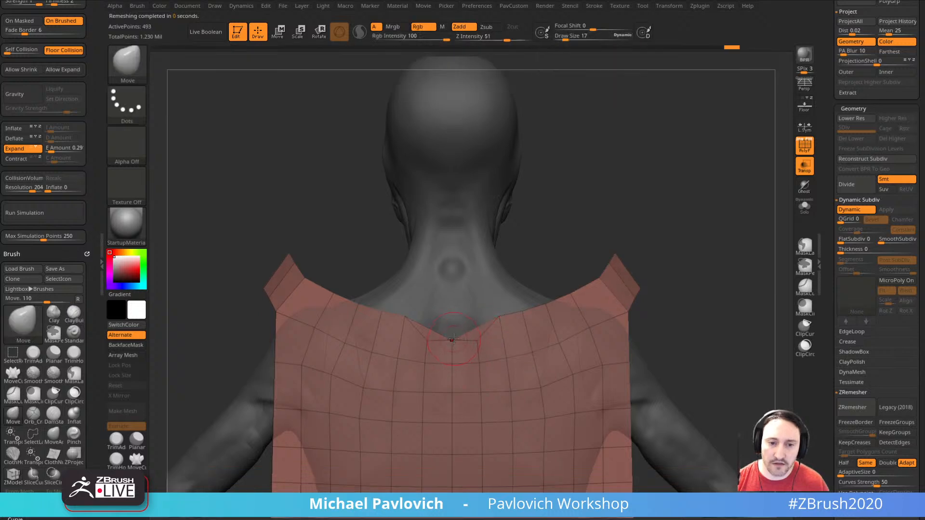
- Set ZModeler's edge action to Split and add points to the neckline edges on both sides of the centre
key("b")
key("z")
key("m")
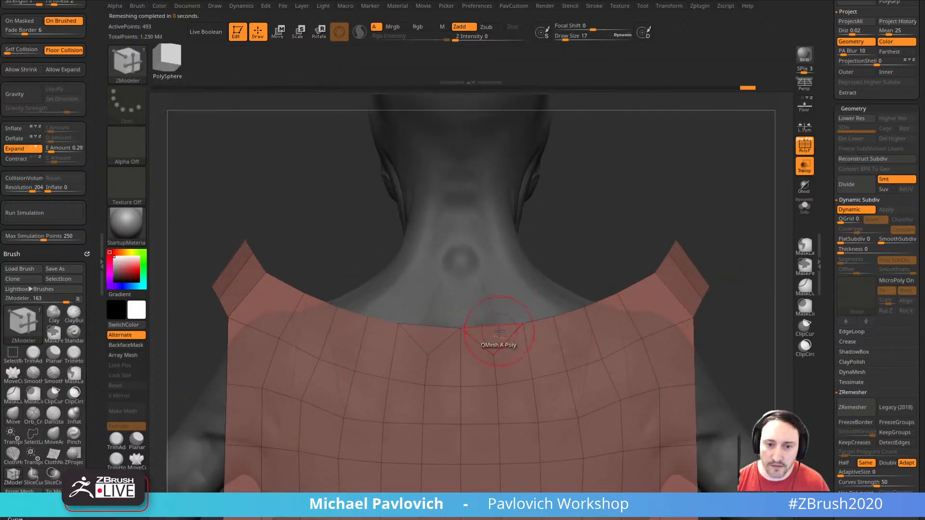
key("space")
left_click(551, 264)
left_click(547, 273)
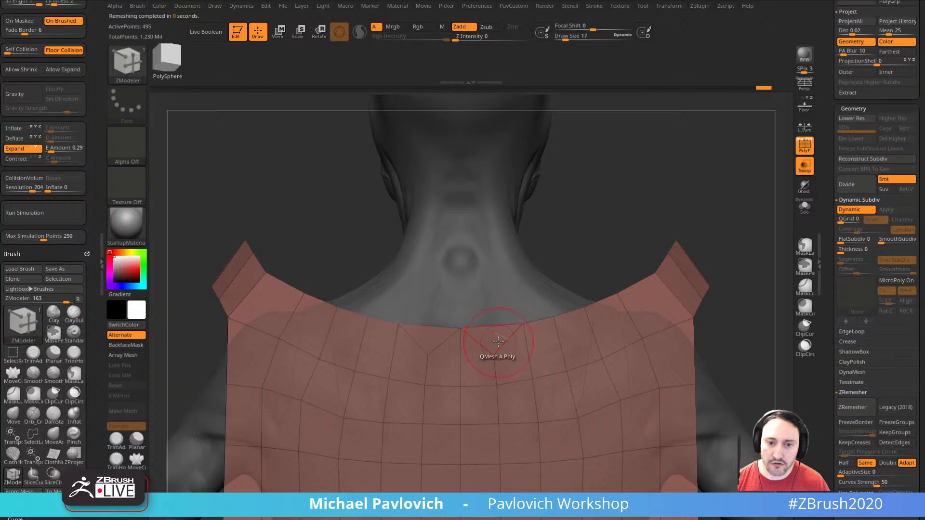
- Set the ZModeler point action to Bridge with Two Points, and collapse the short edges beneath the neckline's centre
key("space")
left_click(401, 346)
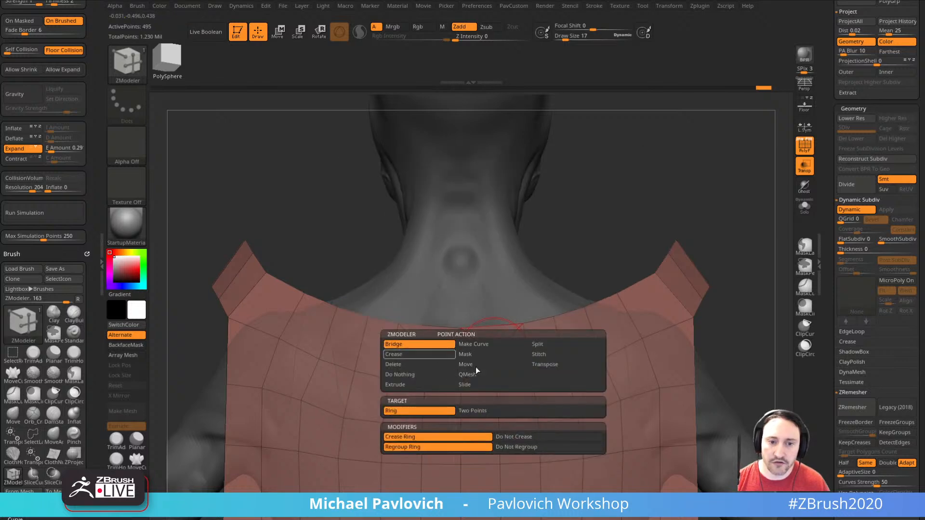
left_click(486, 411)
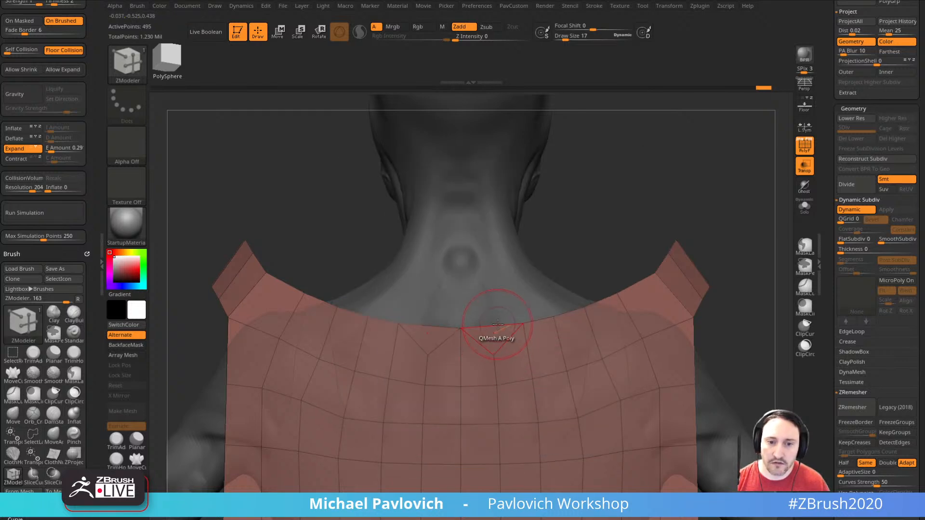
key("space")
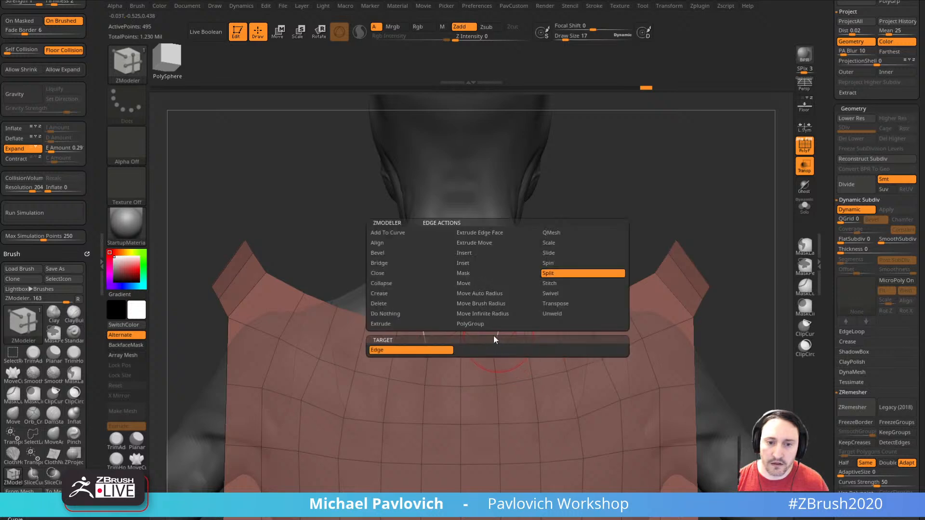
left_click(382, 283)
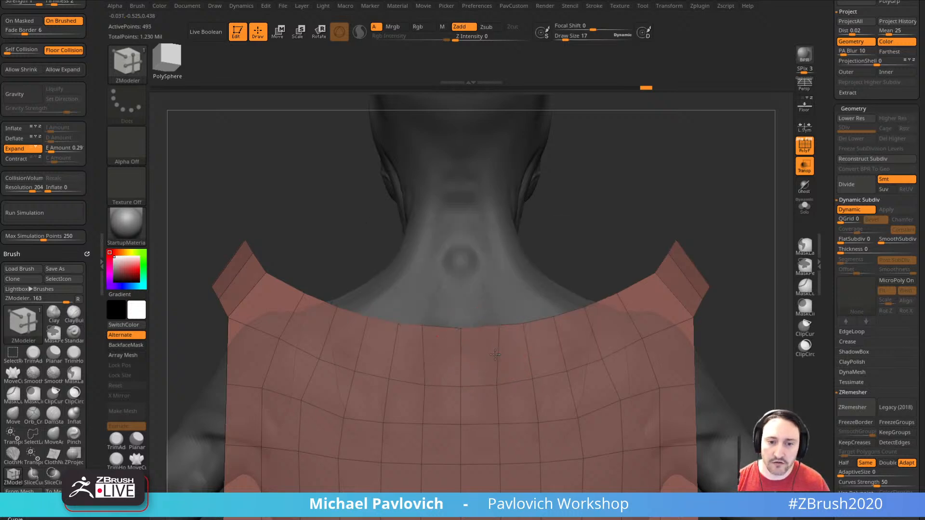
- Select the Move brush and set the cape panel's dynamic subdivision thickness to 0.00675
key("b")
key("m")
key("v")
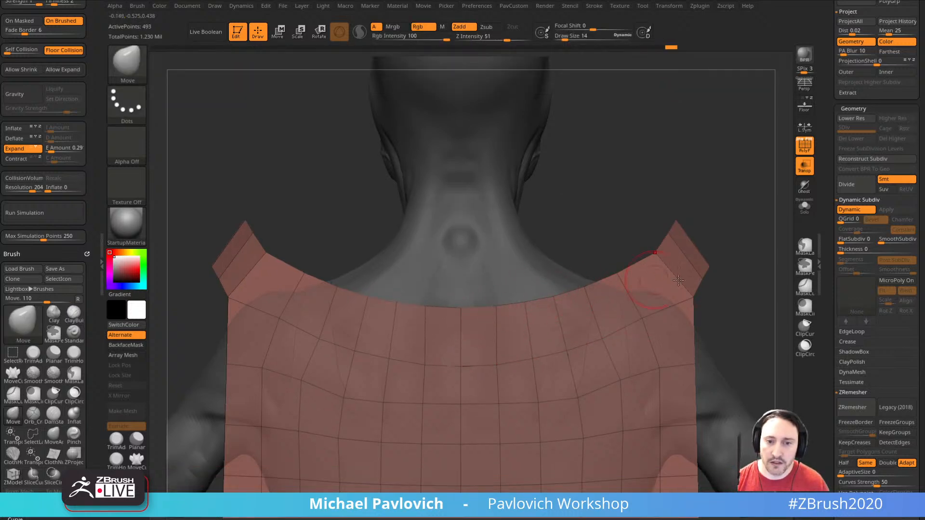
key("f")
mouse_move(675, 279)
left_mouse_down()
mouse_move(723, 270)
mouse_move(706, 212)
left_mouse_up()
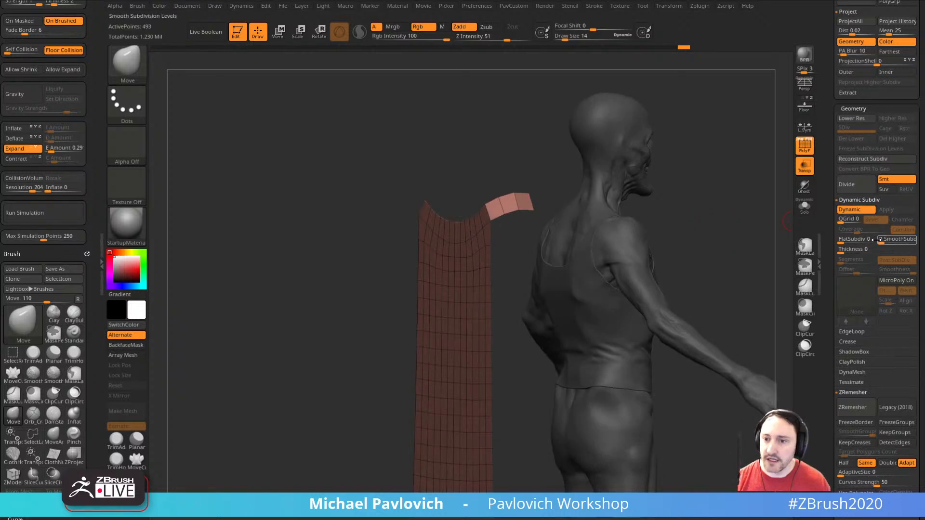
left_click_drag(848, 251, 851, 250)
- Move and tilt the cape with the gizmo so its straps rest at the shoulders and its hem slants away behind the figure
left_click_drag(718, 256, 725, 224)
key("w")
left_click_drag(498, 307, 577, 321)
left_click_drag(581, 308, 562, 308)
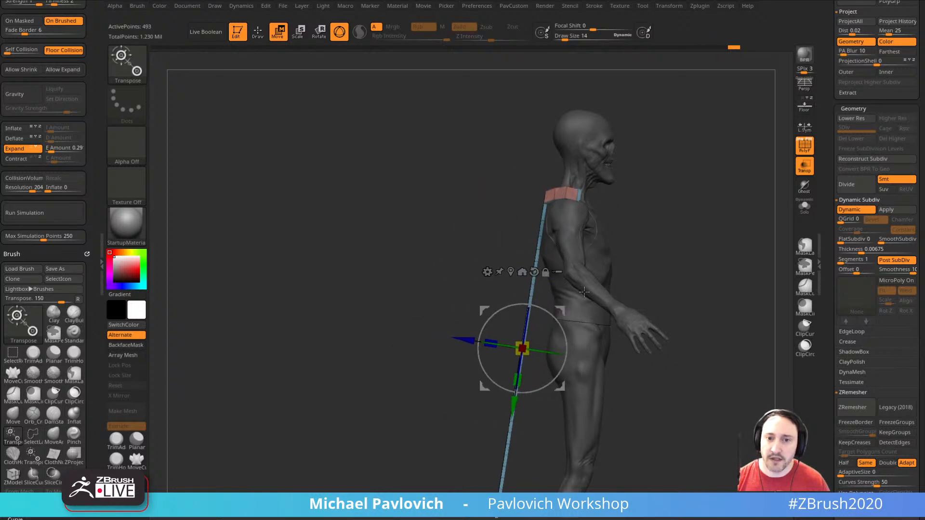
key("q")
left_click_drag(650, 270, 710, 261)
key("w")
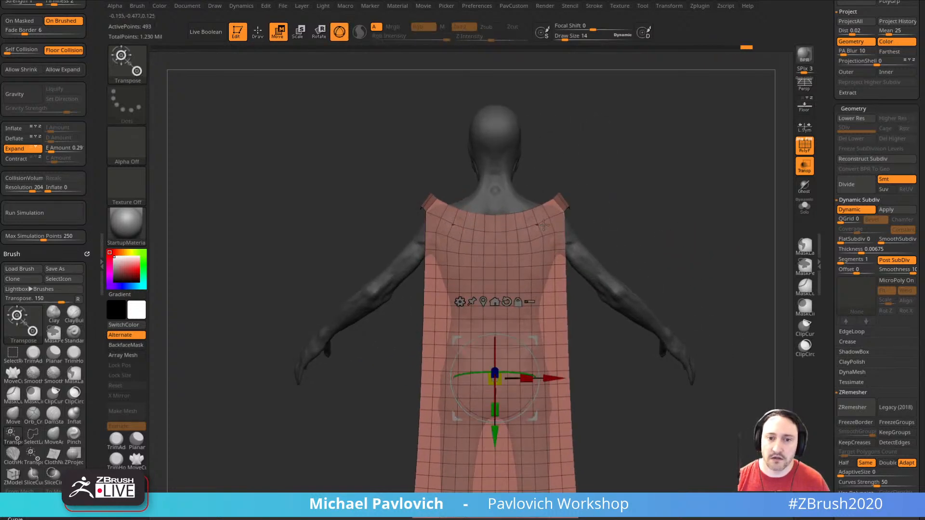
- Shape the cape's upper part around the shoulders with a larger Move brush, up to draw size 112
key("q")
mouse_move(624, 198)
left_mouse_down()
mouse_move(621, 223)
mouse_move(636, 202)
mouse_move(622, 243)
mouse_move(553, 282)
mouse_move(507, 251)
left_mouse_up()
left_click_drag(592, 244, 578, 256, "shift")
key("s")
left_click_drag(550, 265, 541, 295)
left_click_drag(544, 355, 530, 355)
left_click_drag(641, 289, 579, 290, "shift")
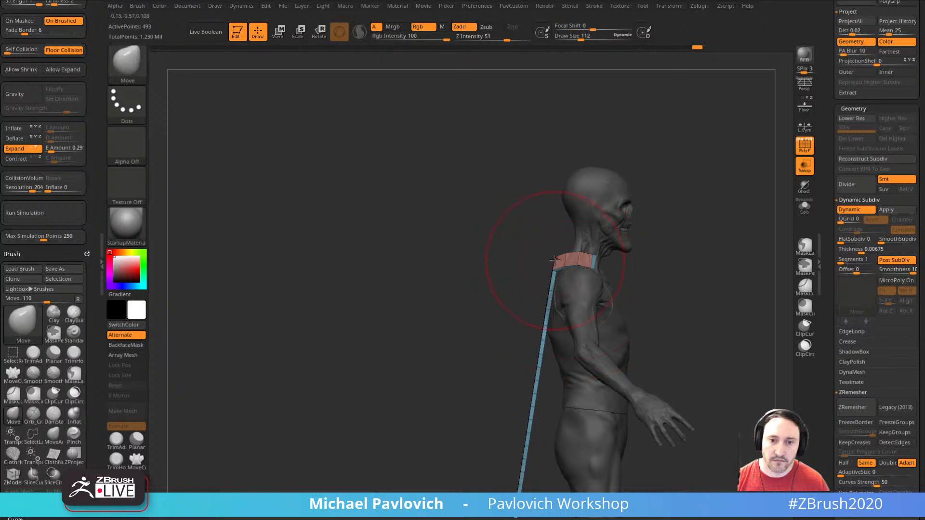
- Turn off transparency and fit the cape's straps onto the shoulders with the Move brush, reducing its draw size to 21
right_click_drag(569, 257, 626, 274)
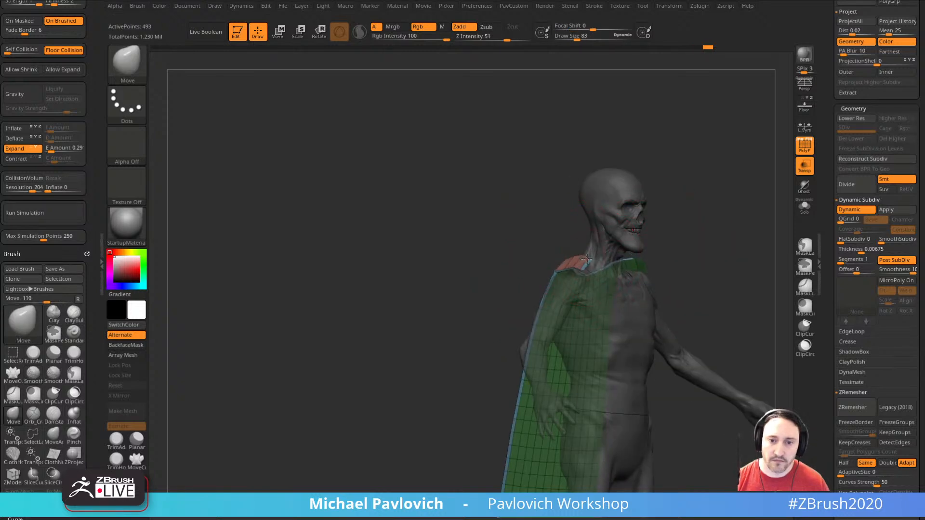
left_click_drag(462, 289, 797, 187)
left_click(804, 170)
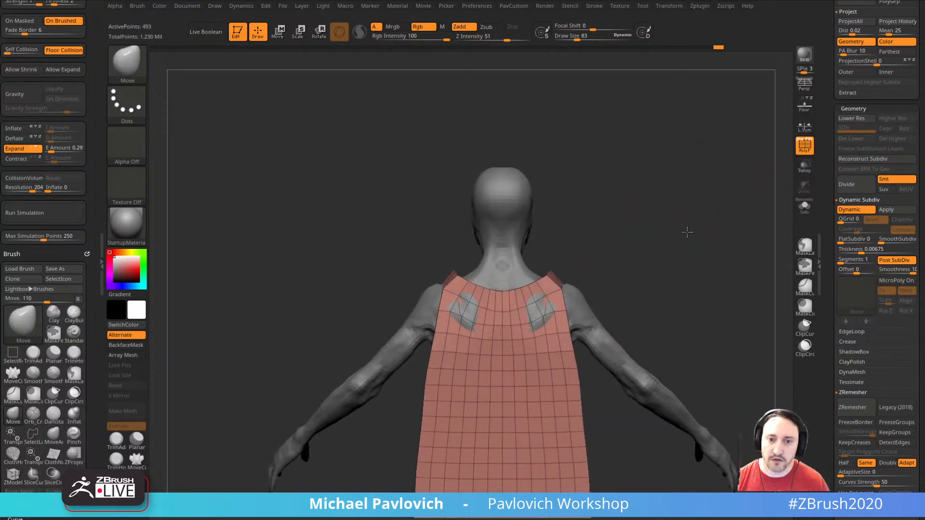
right_click_drag(605, 289, 638, 234)
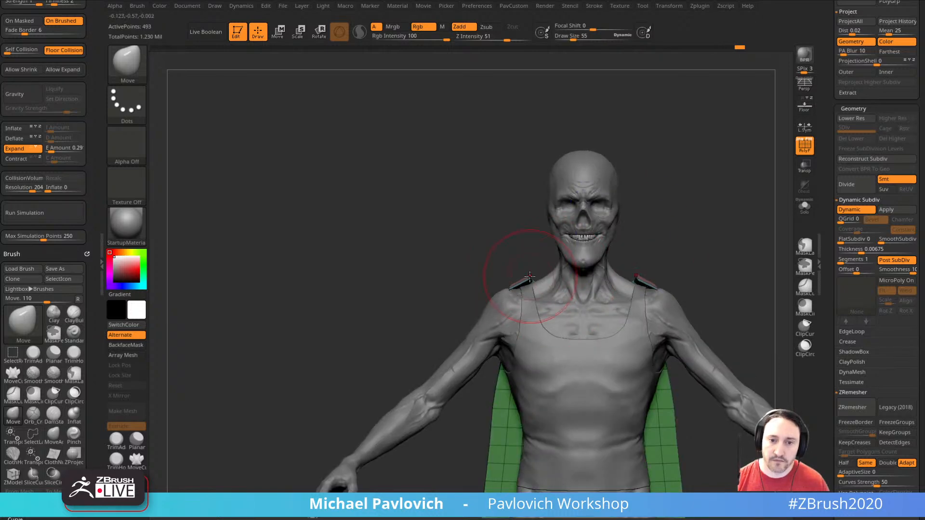
right_click_drag(514, 252, 665, 176, "shift")
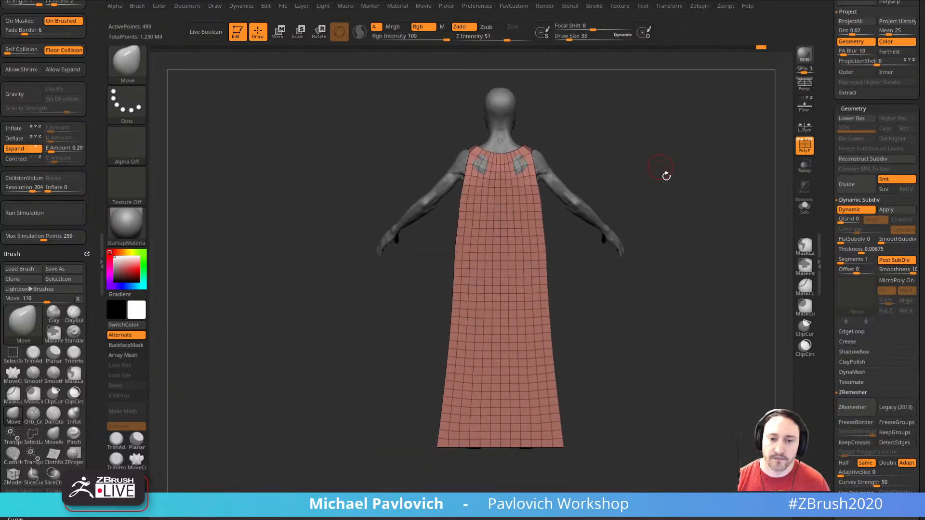
right_click_drag(707, 229, 680, 283)
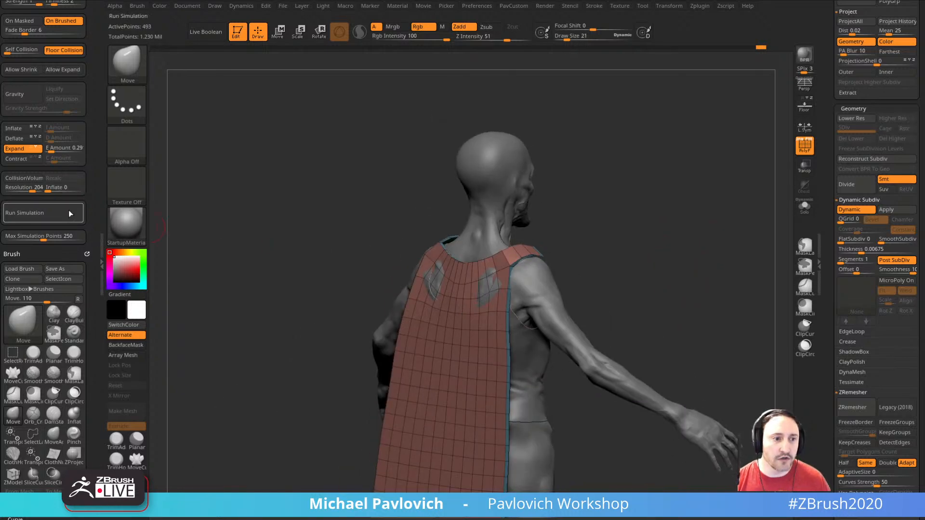
- Set up the cloth simulation with the collision volume on, Expand off, and gravity on at strength 10
right_click_drag(470, 171, 218, 193)
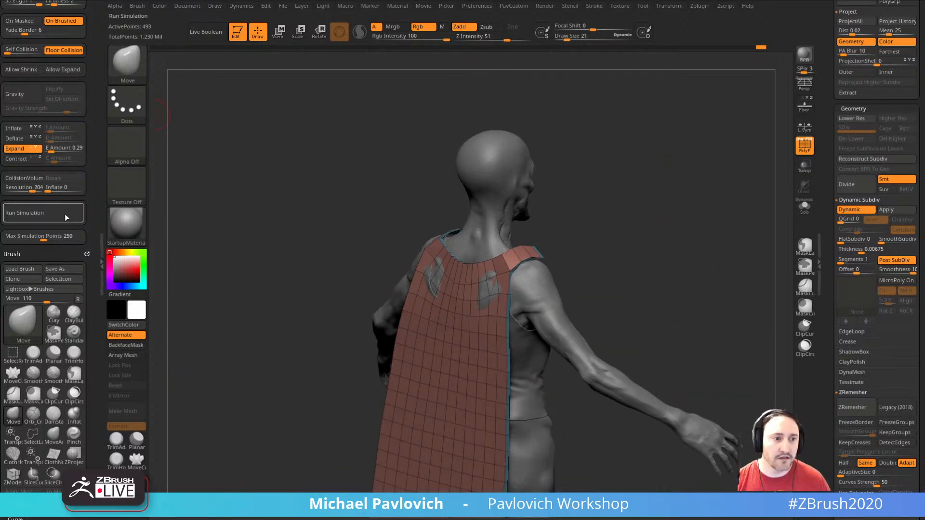
left_click(32, 181)
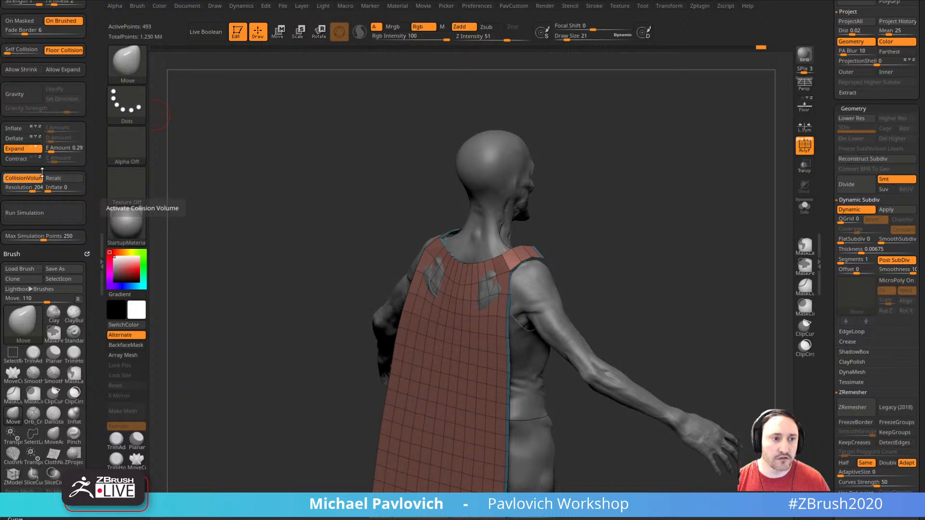
left_click(23, 149)
left_click(102, 72)
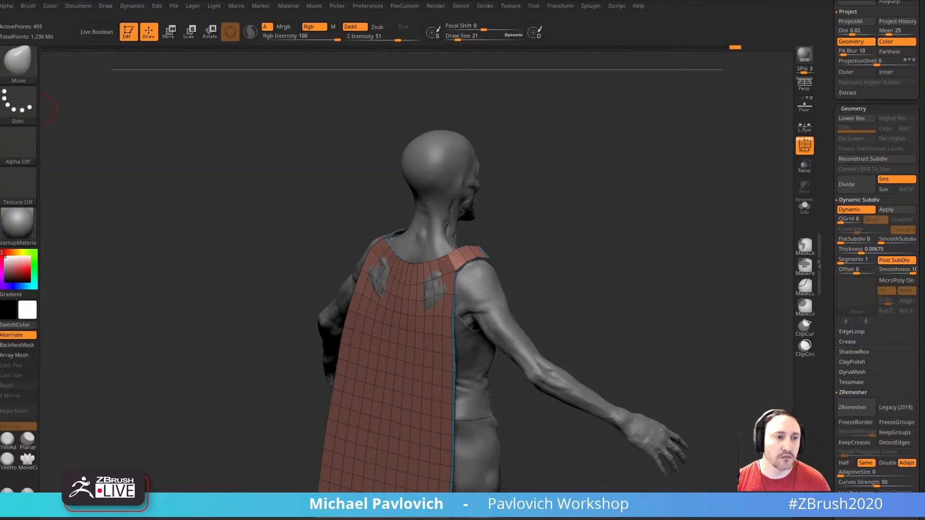
left_click(1, 105)
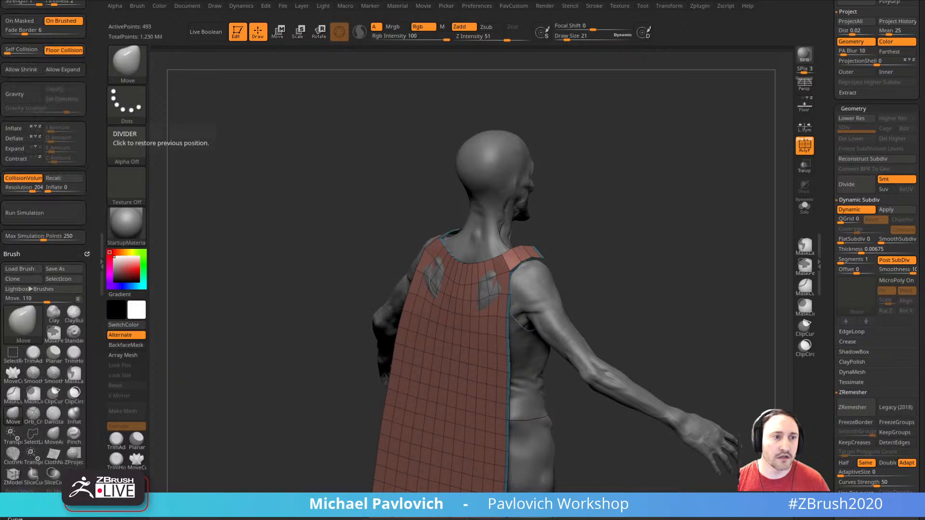
left_click_drag(694, 192, 673, 242)
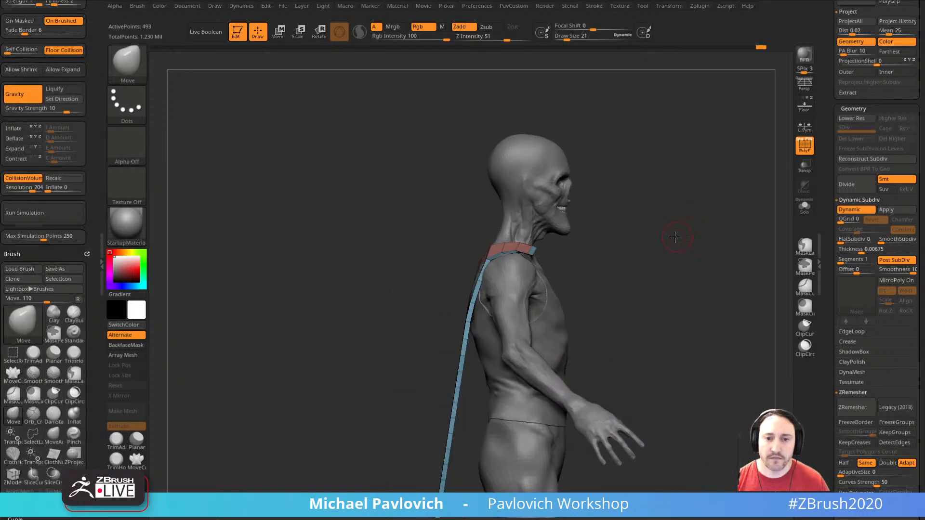
- Mask the cape's shoulder straps from the side view to pin them in place
key("ctrl")
left_click_drag(569, 226, 497, 270, "ctrl")
mouse_move(643, 289)
left_mouse_down("alt")
mouse_move(636, 250)
mouse_move(694, 285)
mouse_move(684, 228)
left_mouse_up("alt")
- Set the cape's SmoothSubdiv to 2 and run the cloth simulation
left_click_drag(684, 228, 667, 249)
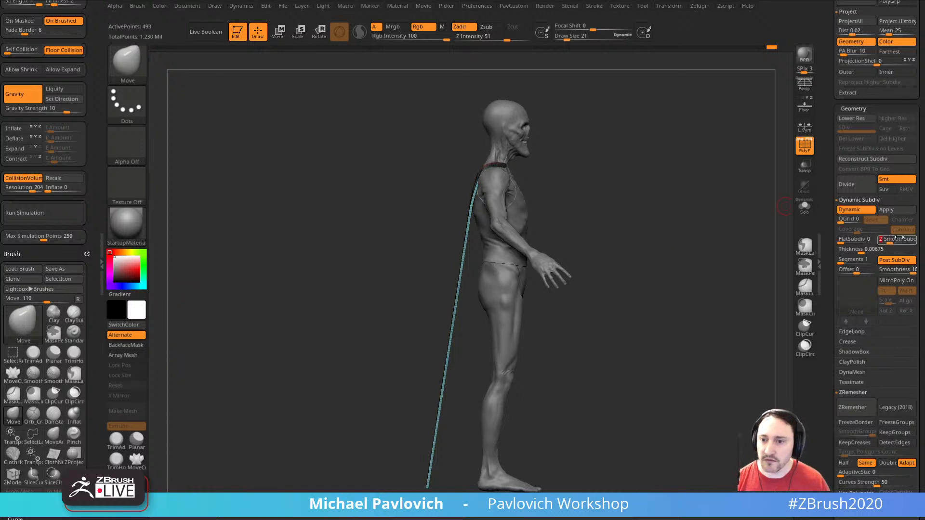
left_click_drag(672, 261, 717, 256)
left_click_drag(333, 258, 709, 217)
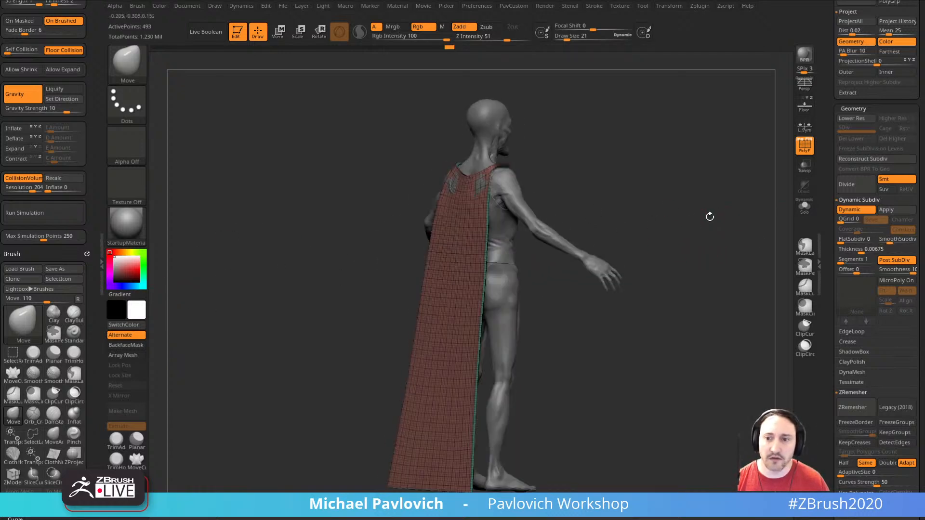
left_click(47, 221)
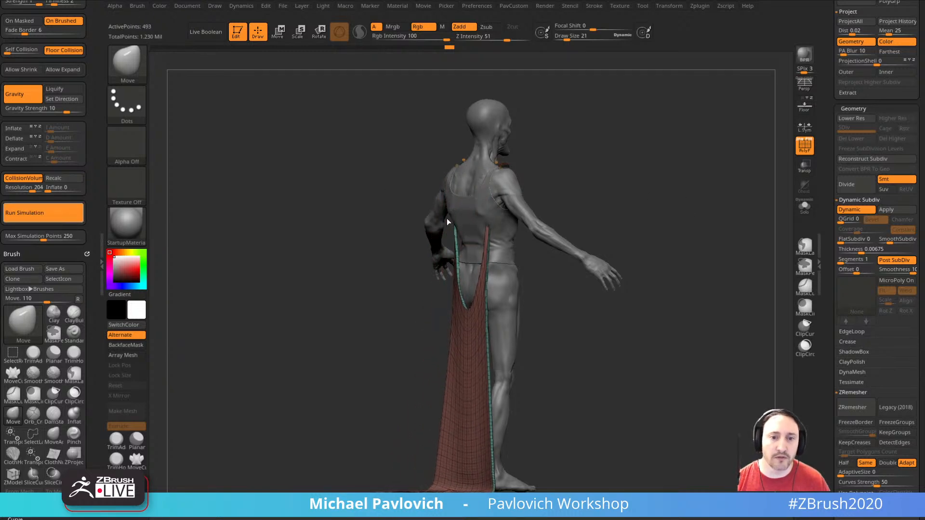
- Undo the last cape simulation, set Firmness to 3 and Gravity Strength to about 2.1, hide the polyframe, and rerun the simulation
key("ctrl+z")
left_click_drag(95, 30, 99, 100)
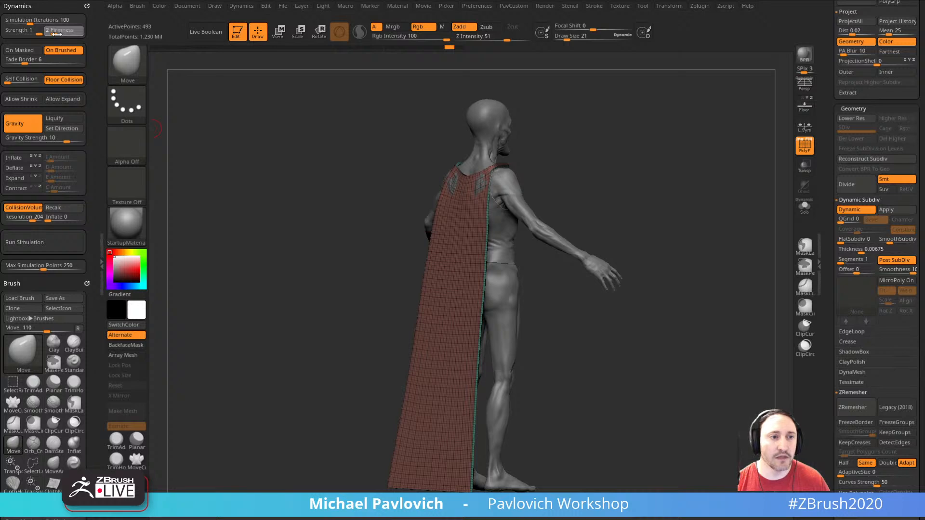
left_click_drag(65, 139, 61, 140)
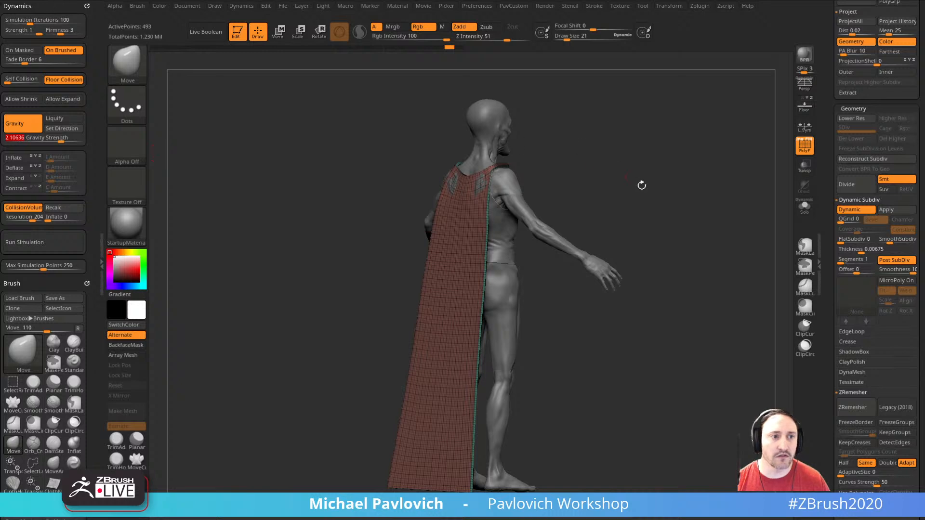
left_click_drag(642, 185, 401, 166)
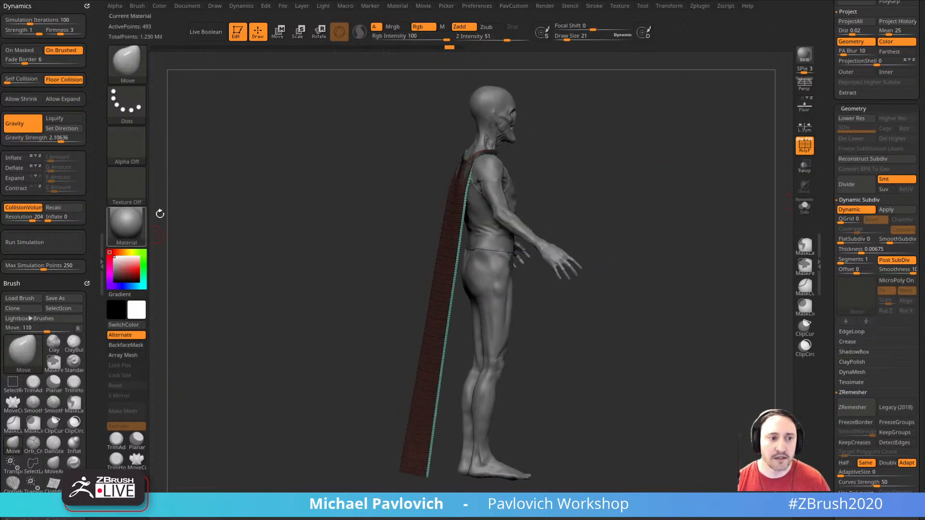
key("shift+f")
left_click_drag(747, 172, 611, 187)
left_click(71, 243)
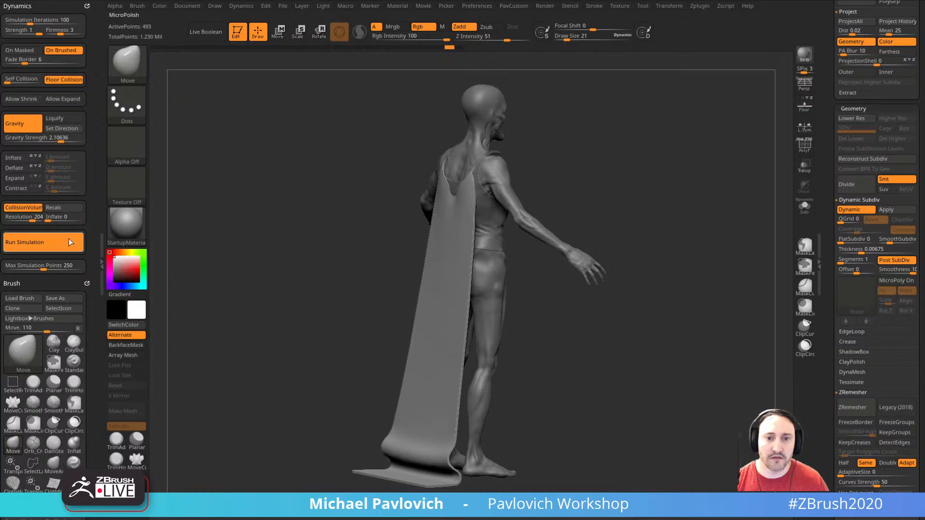
- Raise the cloth Firmness to 4, lower Gravity Strength to about 0.785, and simulate the cape from its undeformed shape
left_click_drag(640, 204, 724, 205)
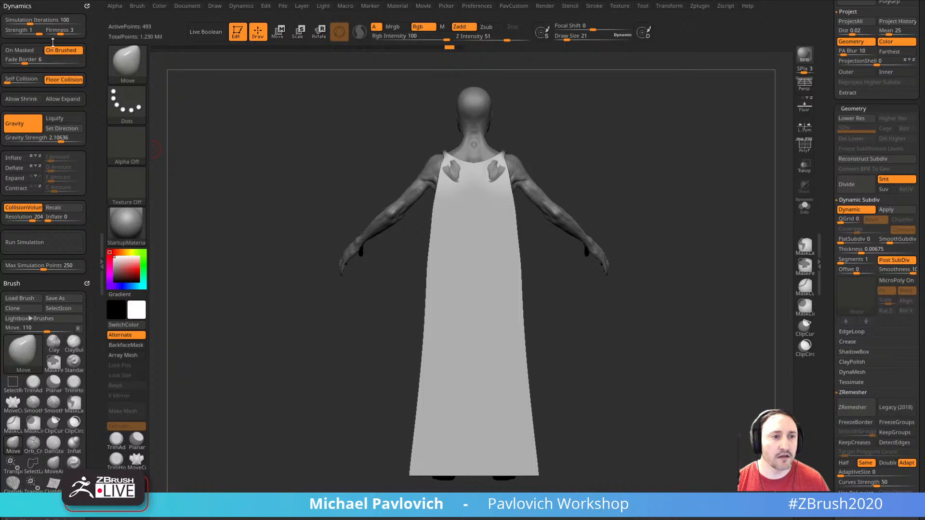
left_click(58, 244)
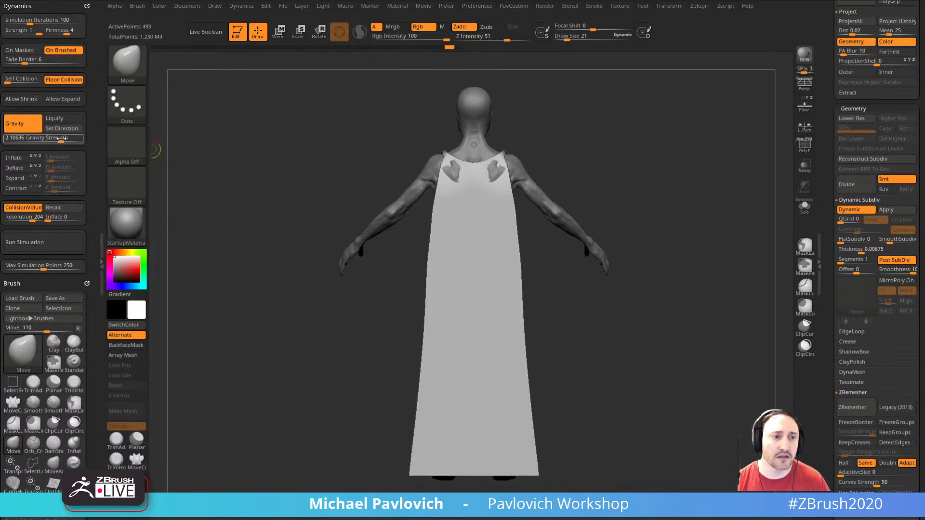
left_click_drag(61, 139, 57, 141)
left_click(49, 242)
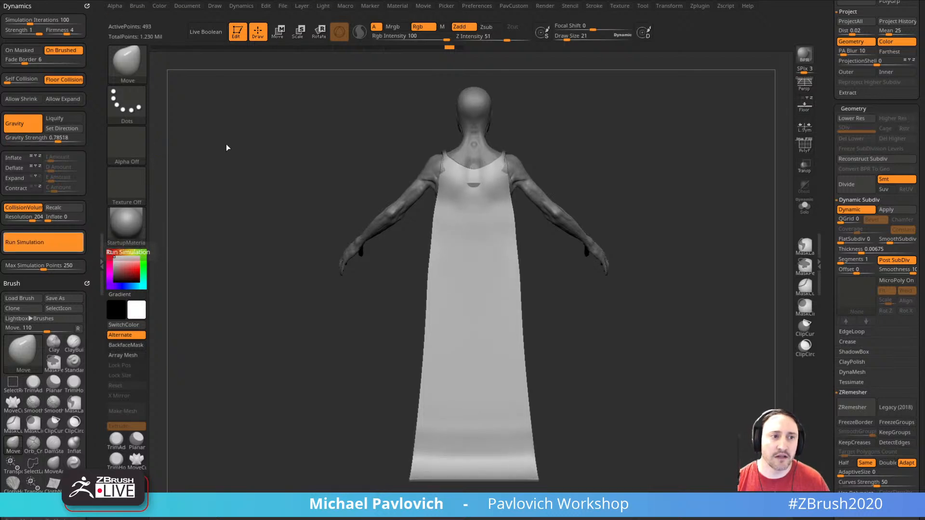
- Increase Simulation Iterations to 393 and rerun the simulation on the cape from its undeformed shape
left_click_drag(33, 21, 70, 174)
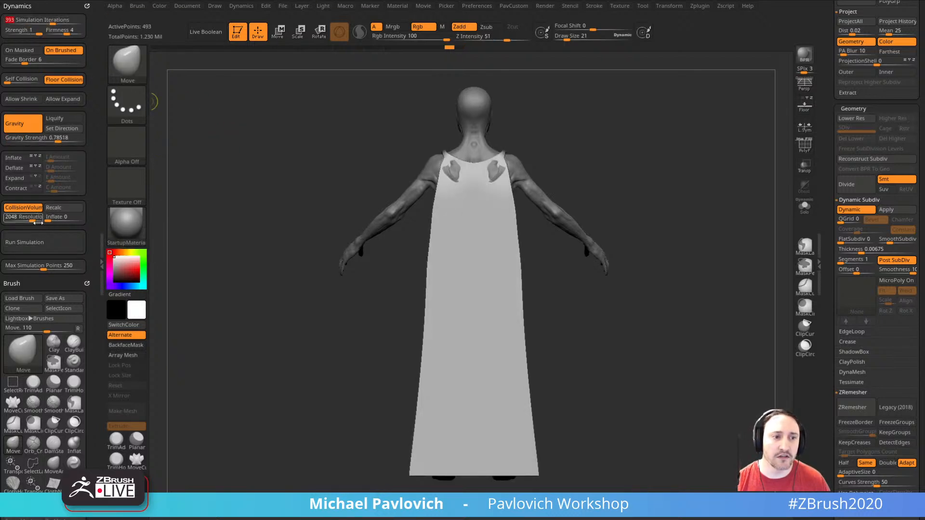
left_click(42, 238)
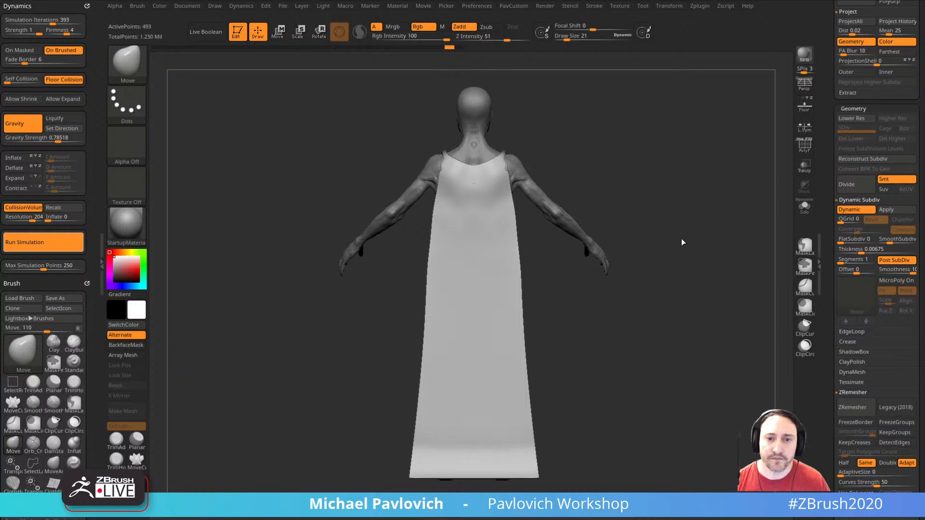
left_click_drag(680, 280, 709, 269)
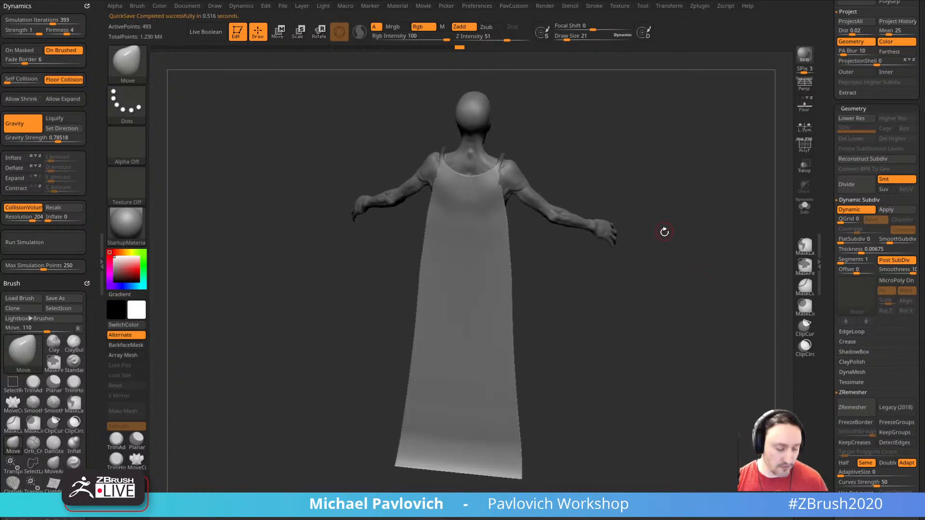
- Pull the hanging cape into a curved sway with the ClothHook brush at draw size 231
key("b")
key("c")
key("h")
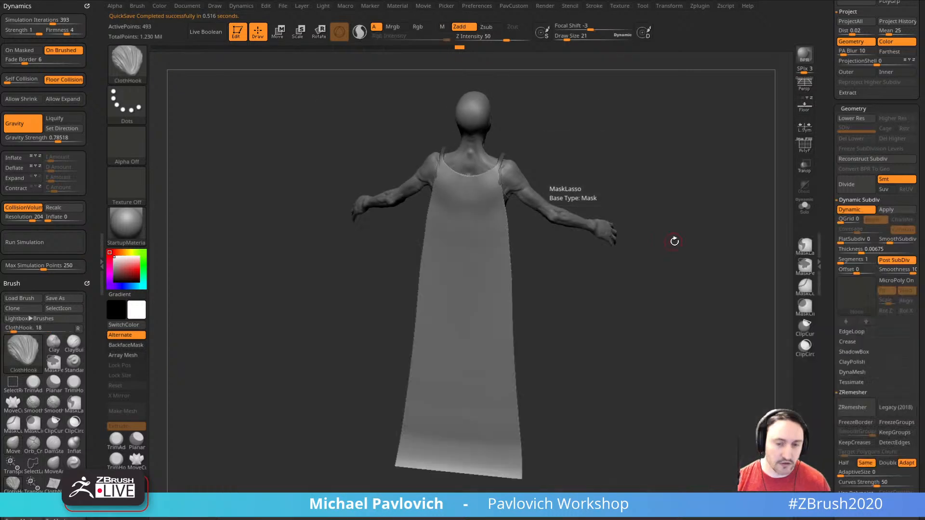
key("s")
left_click_drag(671, 240, 482, 292)
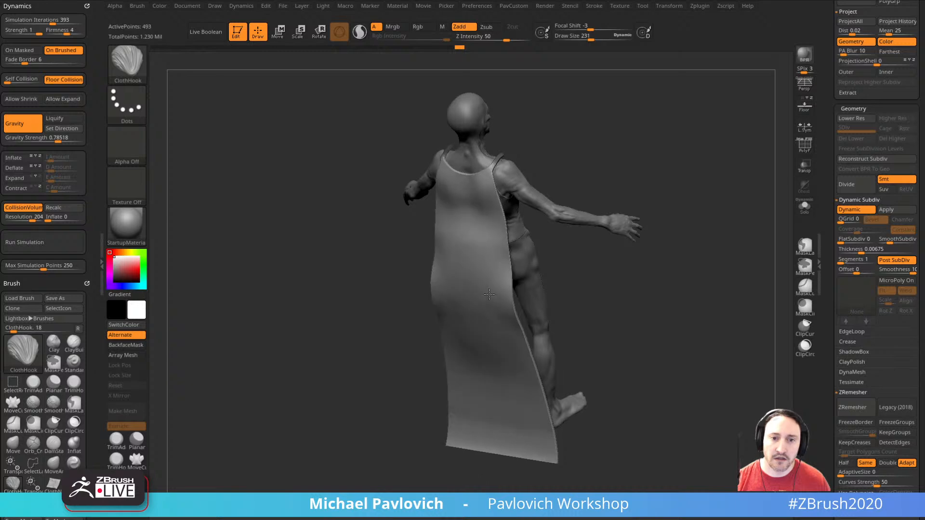
mouse_move(570, 288)
left_mouse_down("shift")
mouse_move(585, 287)
mouse_move(605, 317)
mouse_move(640, 330)
mouse_move(670, 244)
mouse_move(607, 316)
mouse_move(623, 311)
mouse_move(612, 291)
mouse_move(830, 216)
left_mouse_up("shift")
- Compare the cape with dynamic subdivision off and on, and look over its SmoothSubdiv and QGrid settings
key("shift+d")
key("s")
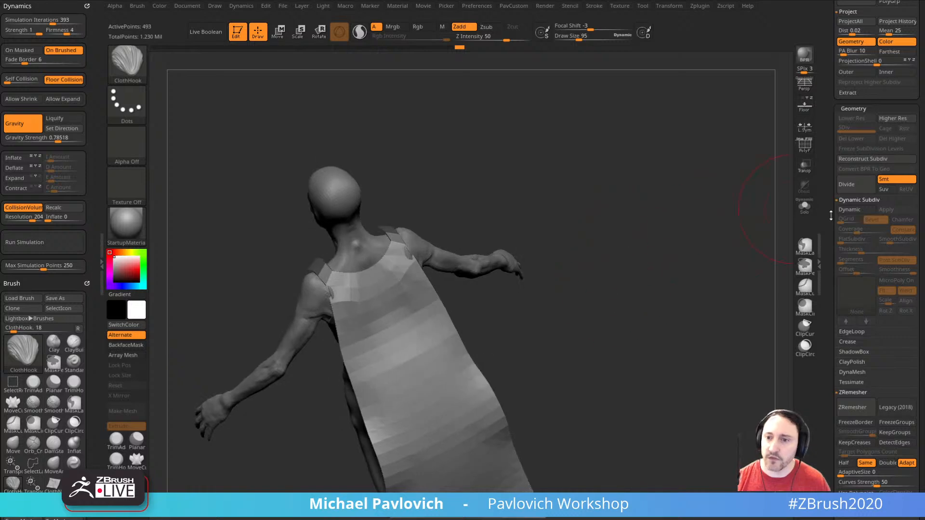
key("d")
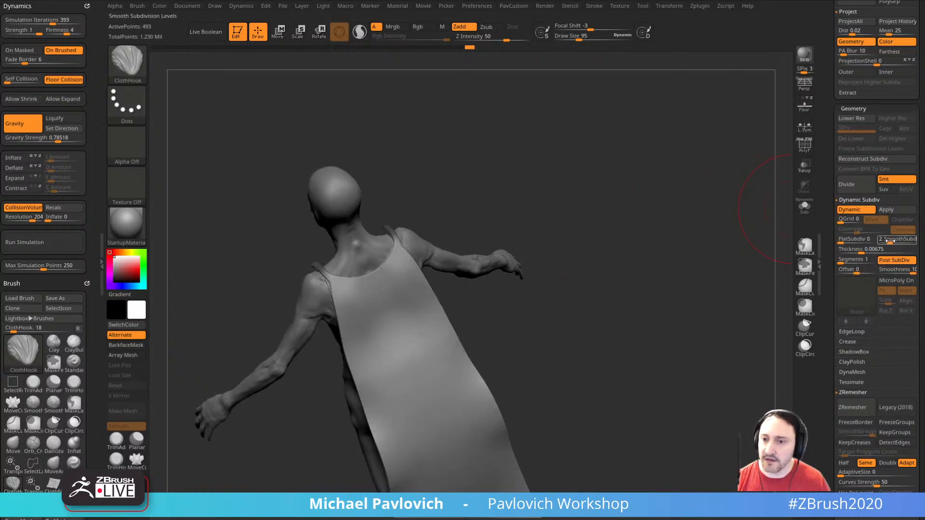
key("space")
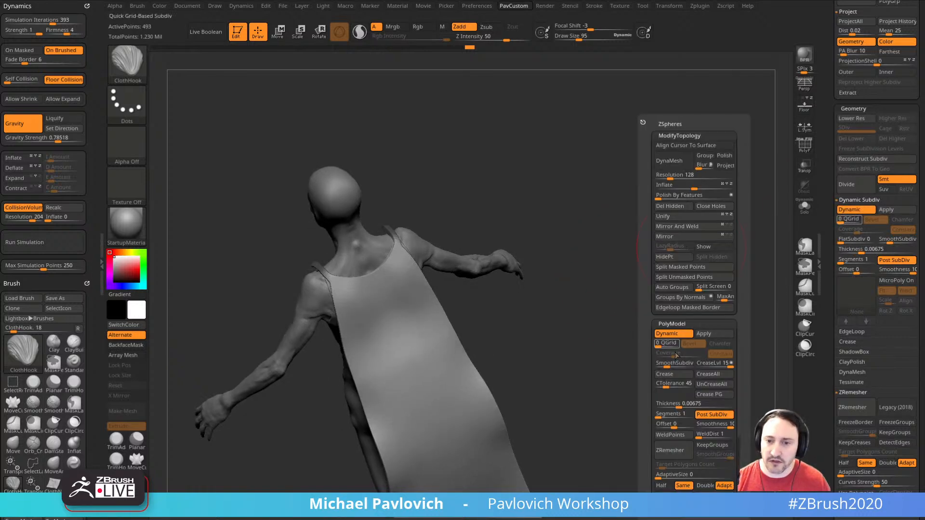
left_click_drag(664, 361, 506, 255)
left_click_drag(649, 255, 704, 238)
- Switch to the TransposeCloth brush and try deforming the cape vertically with the gizmo, undoing the change
key("w")
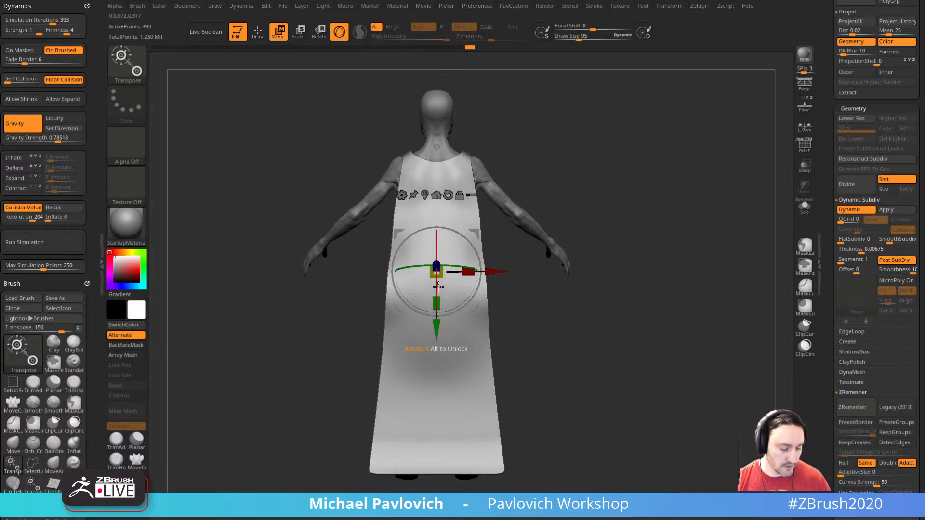
key("b")
key("c")
key("b")
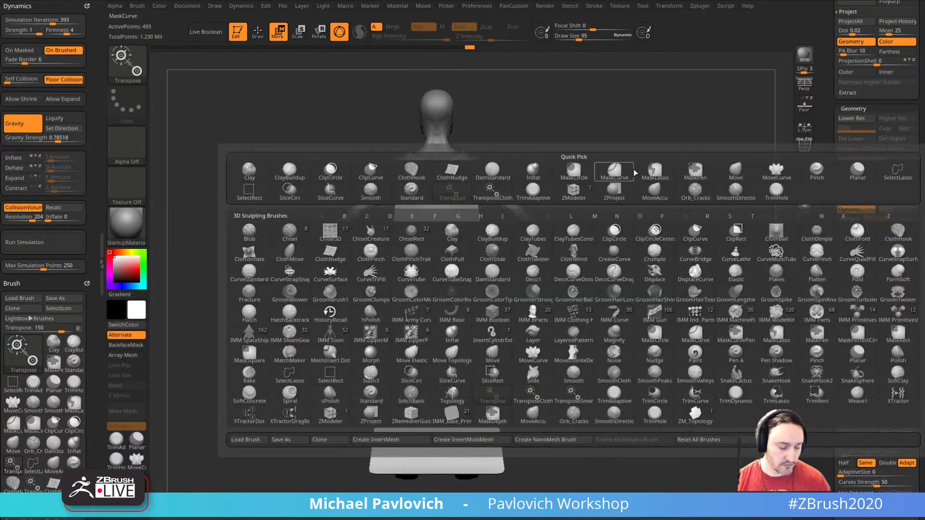
key("t")
key("c")
mouse_move(437, 302)
left_mouse_down()
mouse_move(438, 281)
mouse_move(438, 339)
left_mouse_up()
left_click_drag(670, 248, 549, 205)
key("ctrl+z")
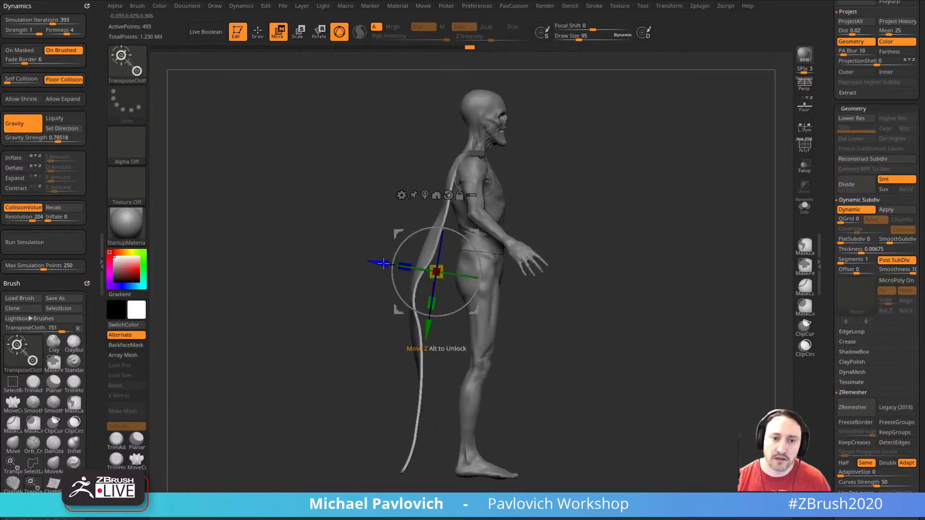
- Drag the cape along the Z axis with the TransposeCloth gizmo, return to drawing mode, and run the cloth simulation
left_click_drag(383, 263, 593, 297)
left_click_drag(551, 192, 593, 203)
key("q")
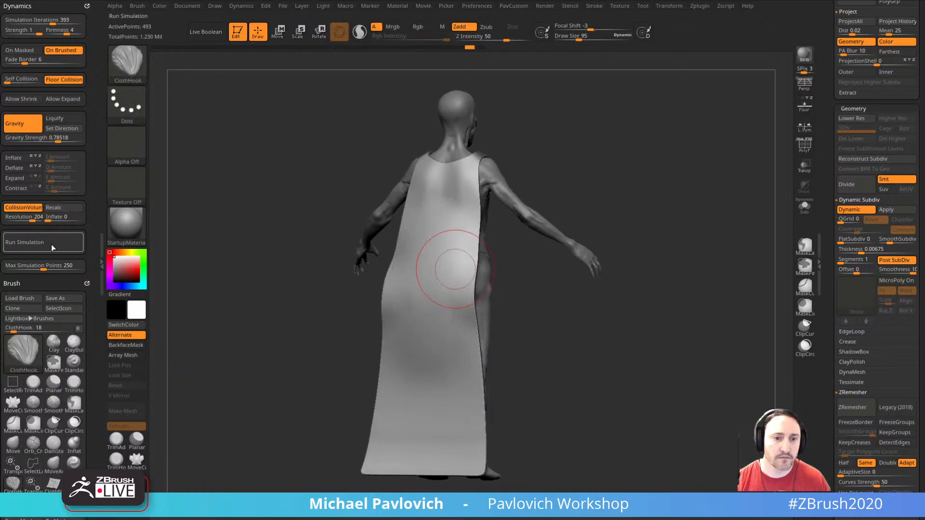
left_click(51, 244)
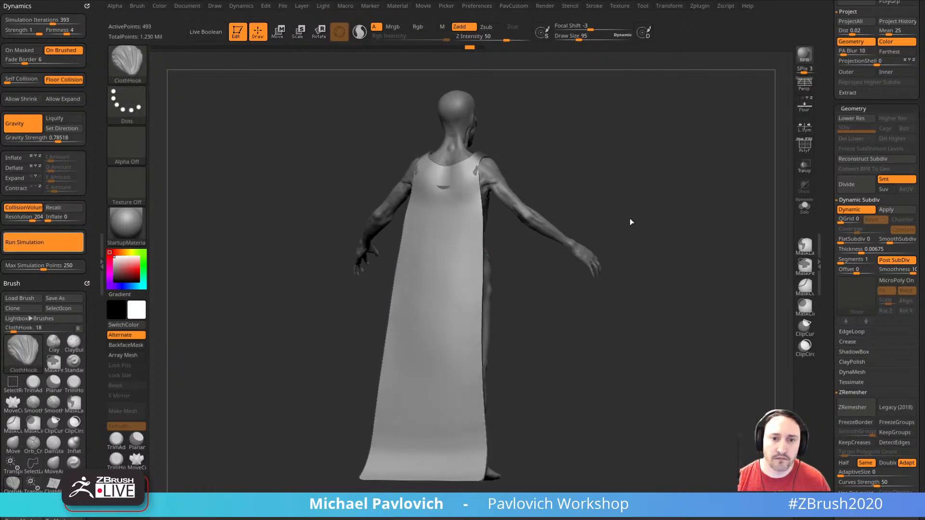
left_click_drag(668, 236, 690, 208)
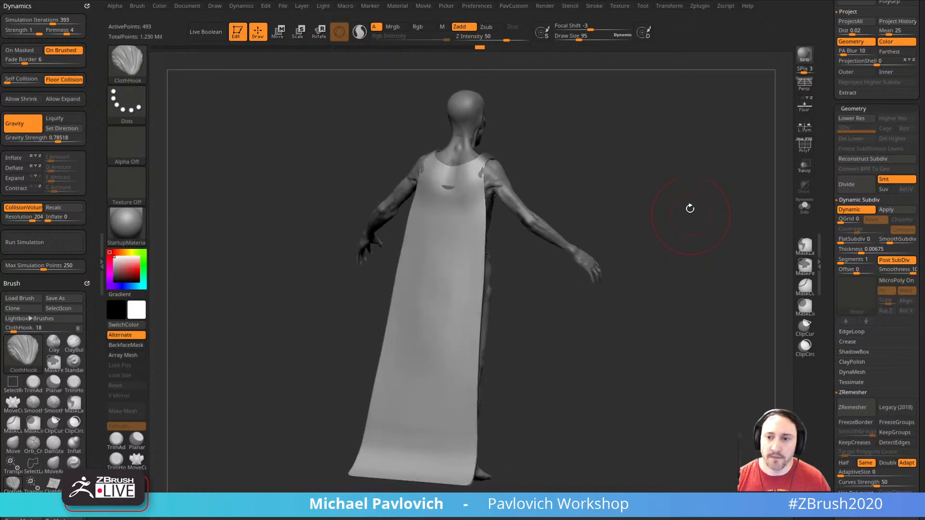
- Inspect the cape's base mesh without dynamic subdivision, turn dynamic subdivision back on, and divide the cape to SDiv 2
key("shift+d")
left_click(808, 149)
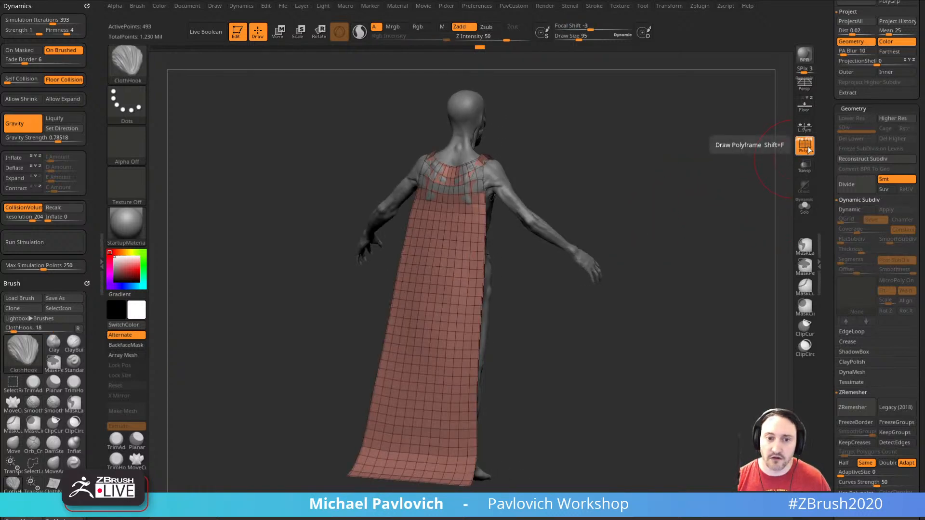
left_click(808, 149)
key("ctrl+d")
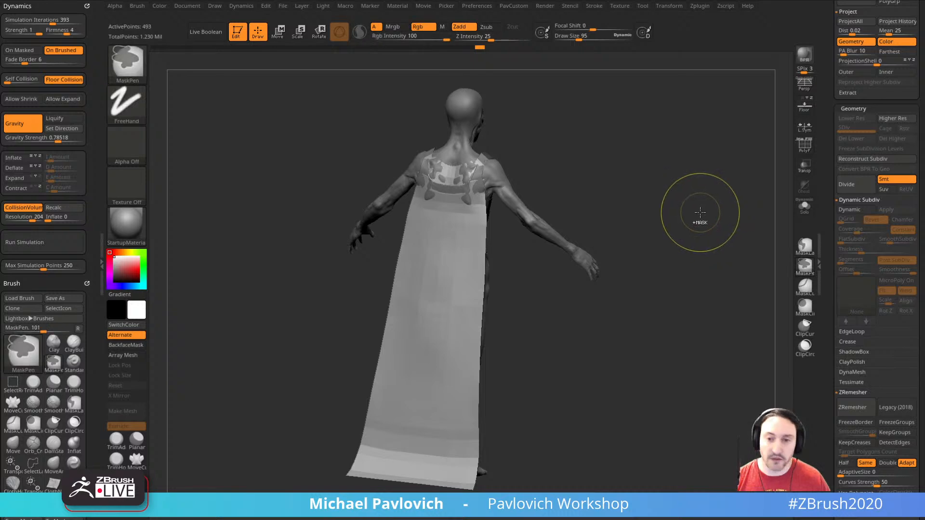
mouse_move(710, 211)
left_mouse_down()
mouse_move(695, 219)
mouse_move(696, 211)
left_mouse_up()
key("ctrl+z")
key("d")
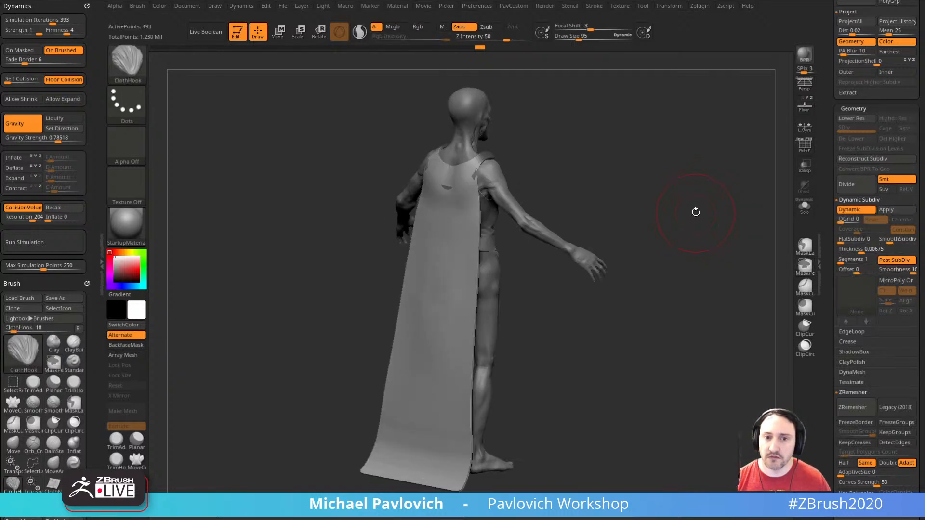
key("ctrl+d")
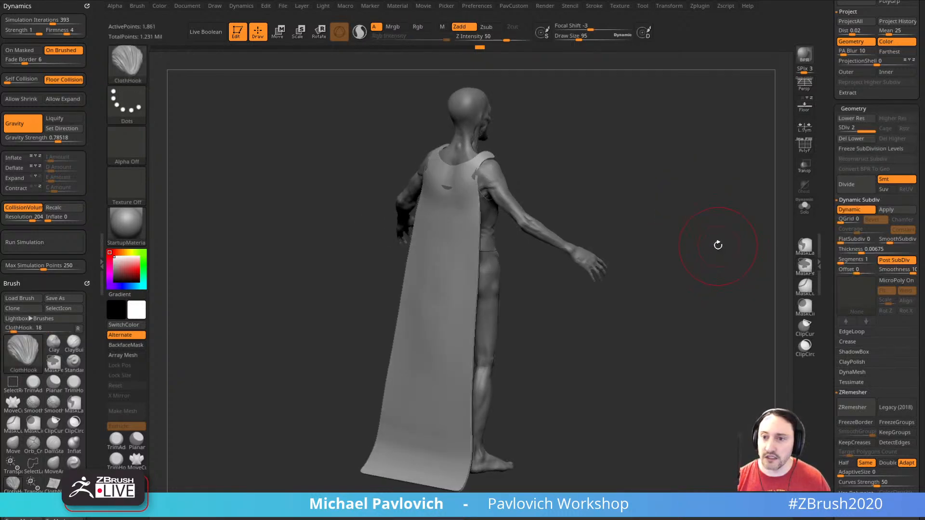
- Run the cloth simulation on the subdivided cape and view the drape from behind and the side
left_click_drag(716, 243, 559, 153, "shift")
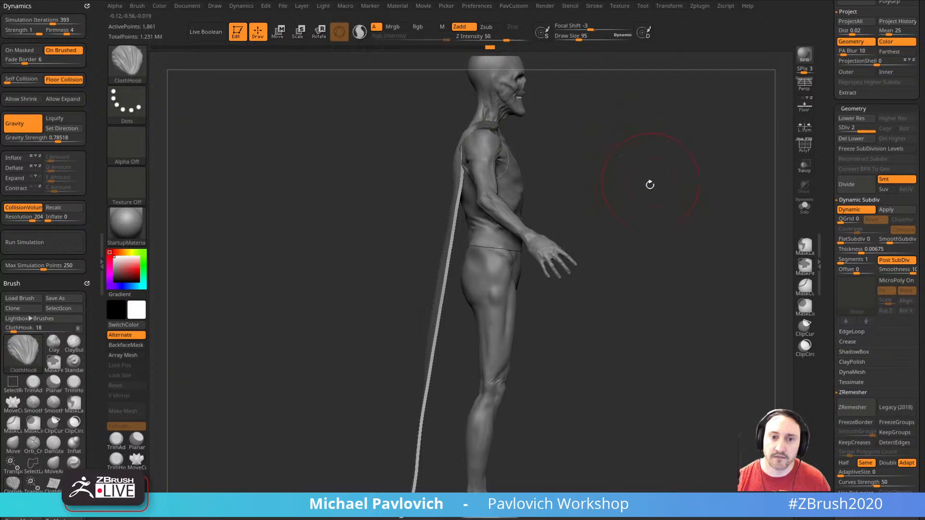
mouse_move(649, 184)
left_mouse_down()
mouse_move(696, 221)
mouse_move(703, 209)
left_mouse_up()
left_click(75, 243)
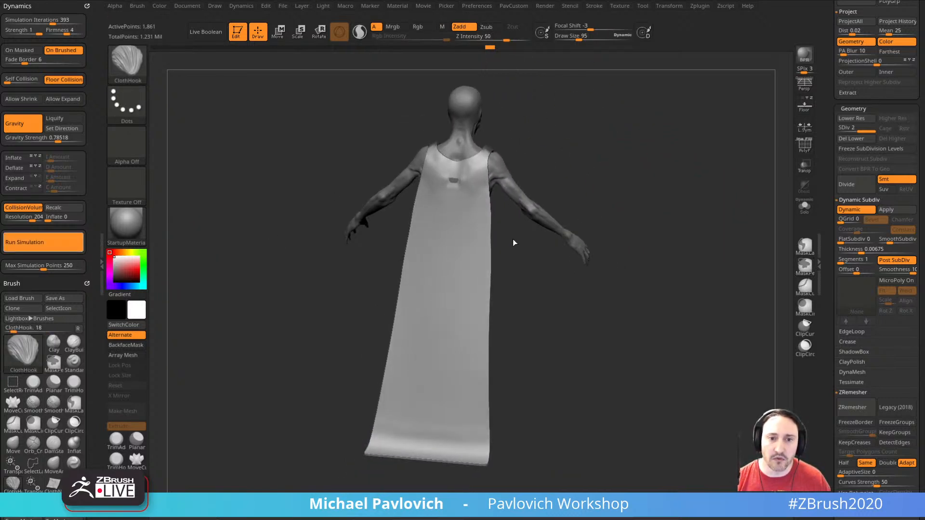
mouse_move(577, 321)
left_mouse_down()
mouse_move(629, 320)
mouse_move(518, 295)
mouse_move(568, 316)
left_mouse_up()
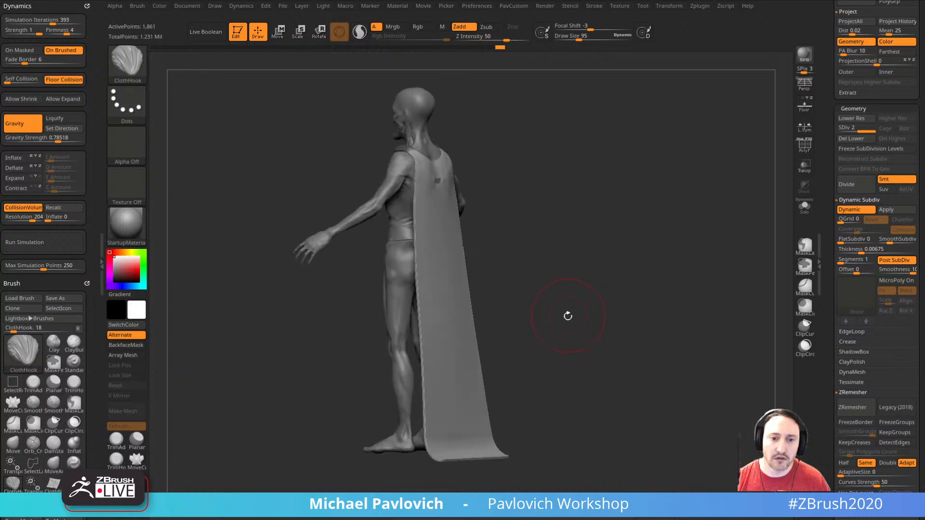
- Try pulling folds into the cape with the ClothHook brush at draw size 156, undoing the strokes
mouse_move(461, 351)
left_mouse_down()
mouse_move(457, 365)
mouse_move(457, 354)
left_mouse_up()
left_click_drag(549, 332, 485, 335, "shift")
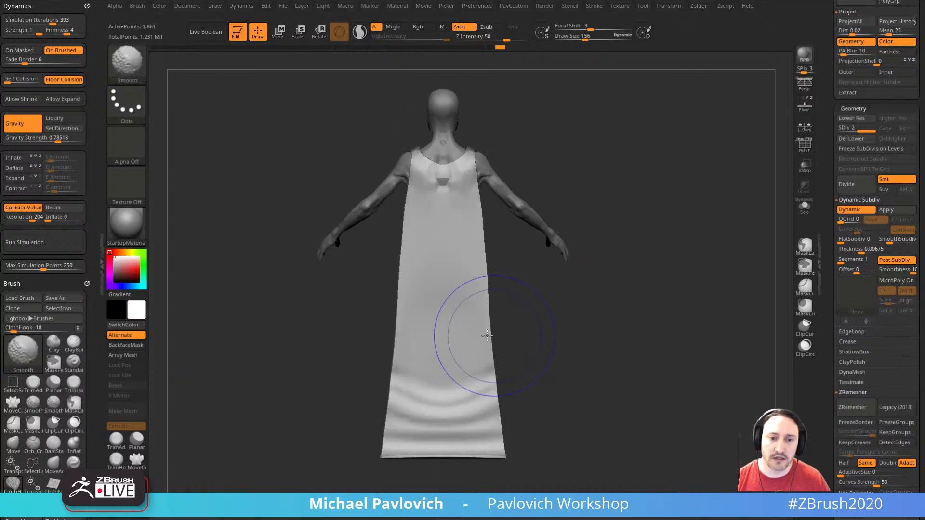
left_click_drag(420, 340, 413, 264)
mouse_move(398, 419)
left_mouse_down()
mouse_move(423, 427)
mouse_move(426, 414)
left_mouse_up()
key("ctrl+z")
key("ctrl+z")
key("ctrl+z")
key("ctrl+z")
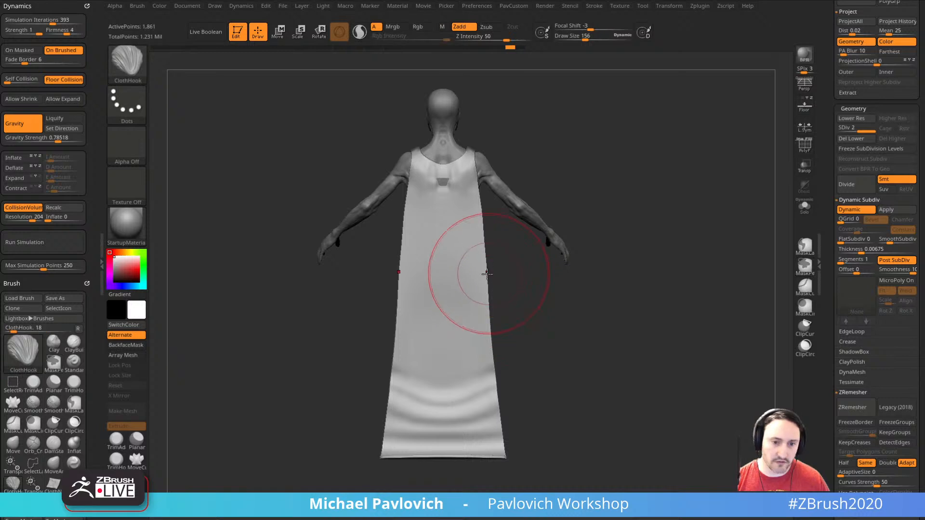
- Try sweeping the whole cape out sideways with the ClothHook brush, enlarged to draw size 322, and undo the strokes
mouse_move(436, 378)
left_mouse_down()
mouse_move(484, 390)
mouse_move(579, 260)
left_mouse_up()
key("ctrl+z")
key("s")
left_click_drag(486, 279, 504, 285)
mouse_move(451, 379)
left_mouse_down()
mouse_move(528, 354)
mouse_move(607, 294)
left_mouse_up()
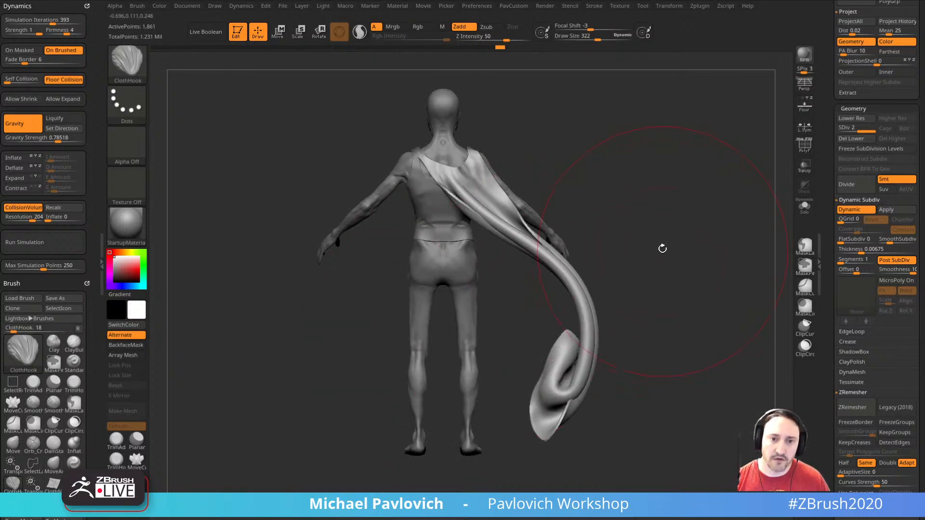
key("ctrl+z")
key("ctrl+z")
- Select the ClothWind brush and blow the cape backward and up behind the figure from the side view
key("b")
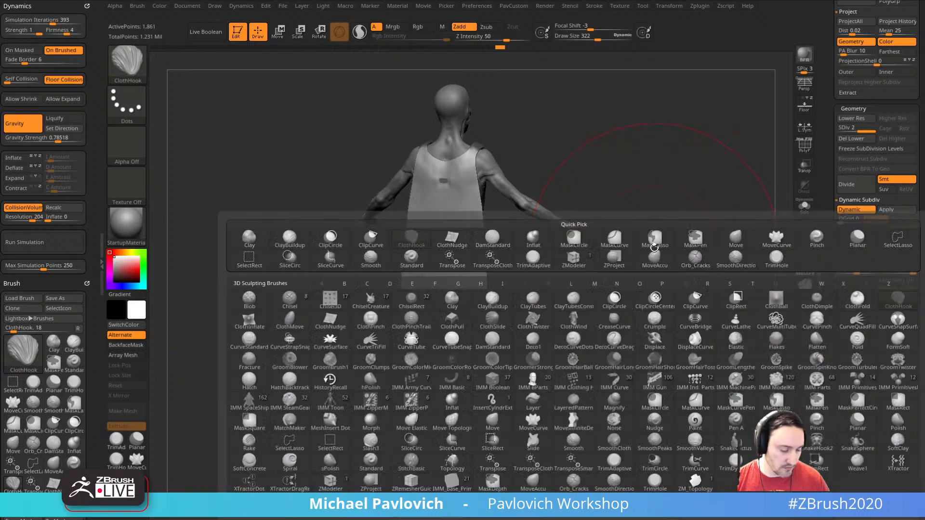
left_click(572, 320)
mouse_move(675, 238)
left_mouse_down()
mouse_move(596, 268)
mouse_move(583, 305)
mouse_move(544, 305)
left_mouse_up()
mouse_move(450, 310)
left_mouse_down()
mouse_move(436, 314)
mouse_move(422, 291)
left_mouse_up()
left_click_drag(368, 306, 424, 309)
mouse_move(487, 350)
left_mouse_down()
mouse_move(495, 328)
mouse_move(460, 291)
left_mouse_up()
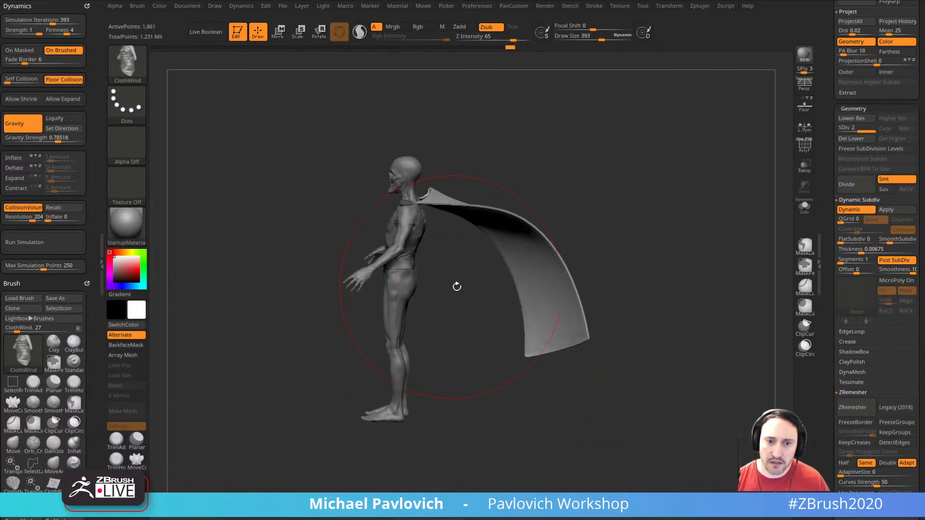
mouse_move(535, 279)
left_mouse_down()
mouse_move(461, 264)
mouse_move(571, 243)
left_mouse_up()
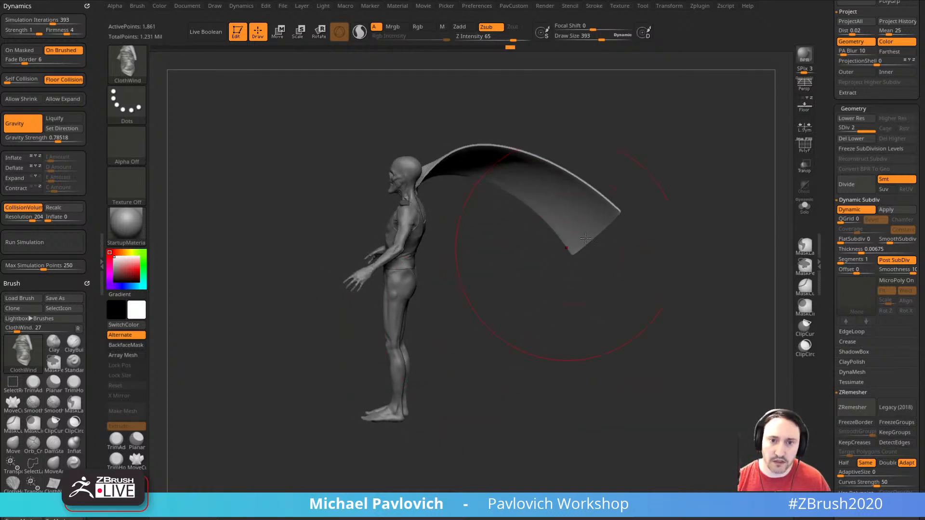
- Try blowing the cape from several other angles with the ClothWind brush and undo the result
left_click_drag(718, 193, 595, 214)
mouse_move(612, 195)
left_mouse_down()
mouse_move(492, 227)
mouse_move(644, 174)
mouse_move(521, 274)
left_mouse_up()
left_click_drag(590, 374, 400, 377)
mouse_move(520, 246)
left_mouse_down()
mouse_move(482, 284)
mouse_move(480, 325)
left_mouse_up()
left_click_drag(458, 373, 518, 376)
mouse_move(515, 285)
left_mouse_down()
mouse_move(506, 270)
mouse_move(504, 279)
left_mouse_up()
left_click_drag(493, 399, 543, 393)
mouse_move(501, 270)
left_mouse_down()
mouse_move(612, 236)
mouse_move(624, 221)
mouse_move(618, 239)
mouse_move(612, 212)
mouse_move(604, 282)
mouse_move(628, 345)
left_mouse_up()
key("ctrl+z")
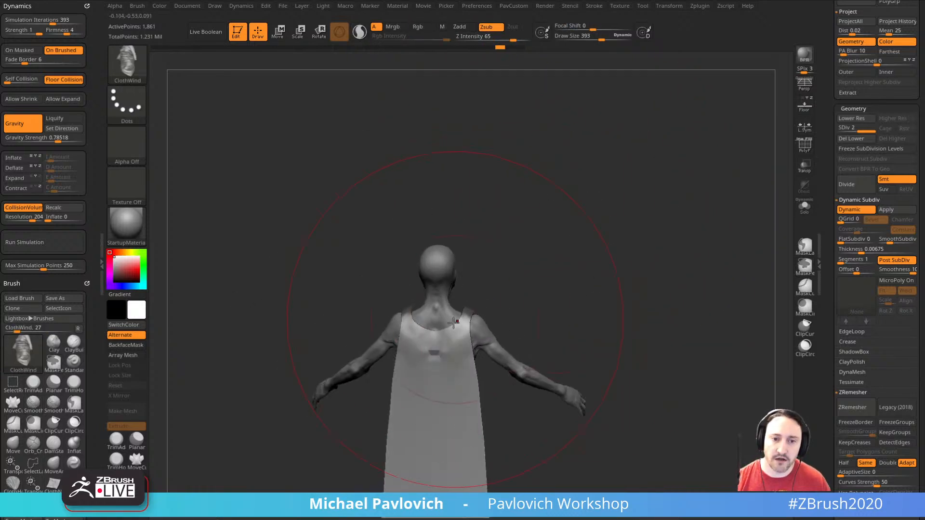
- Blow the cape back and up behind the figure with the ClothWind brush, starting at draw size 161 and enlarging to 519
key("s")
left_click_drag(451, 331, 427, 327)
key("ctrl")
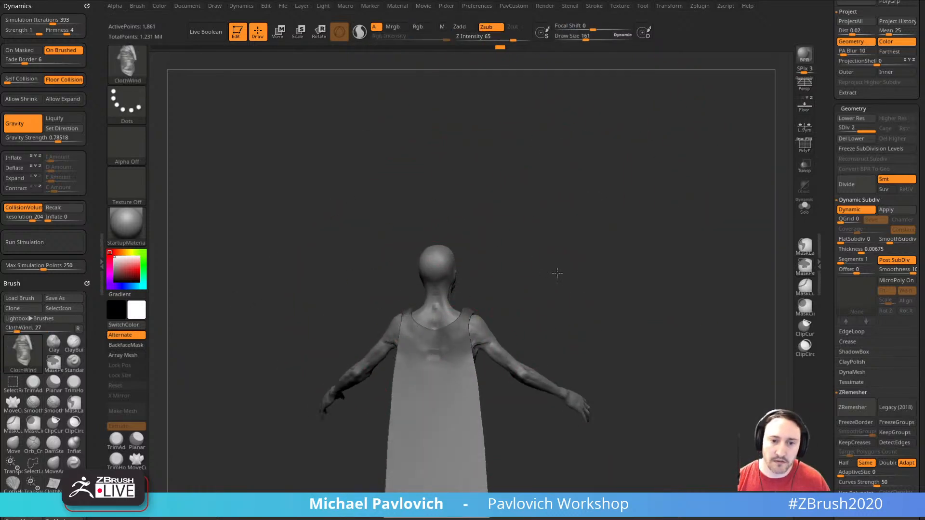
mouse_move(553, 275)
left_mouse_down()
mouse_move(592, 281)
mouse_move(626, 258)
mouse_move(599, 279)
mouse_move(441, 330)
left_mouse_up()
mouse_move(540, 318)
left_mouse_down()
mouse_move(457, 321)
mouse_move(505, 295)
mouse_move(459, 310)
mouse_move(585, 306)
mouse_move(638, 326)
mouse_move(605, 334)
mouse_move(584, 287)
mouse_move(484, 300)
left_mouse_up()
left_click_drag(470, 332, 509, 254)
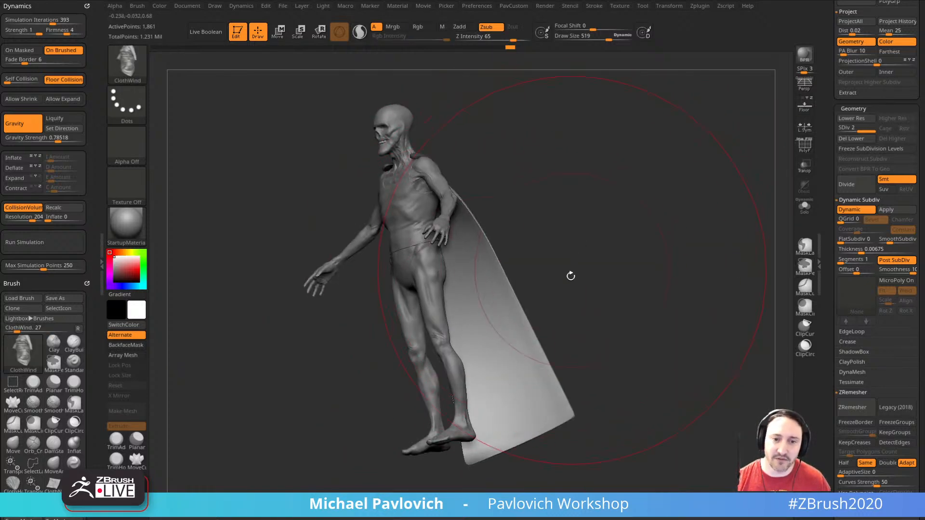
left_click_drag(570, 274, 568, 250)
- Select the ClothHook brush and sweep the cape out to one side of the figure in folds
key("b")
key("c")
key("h")
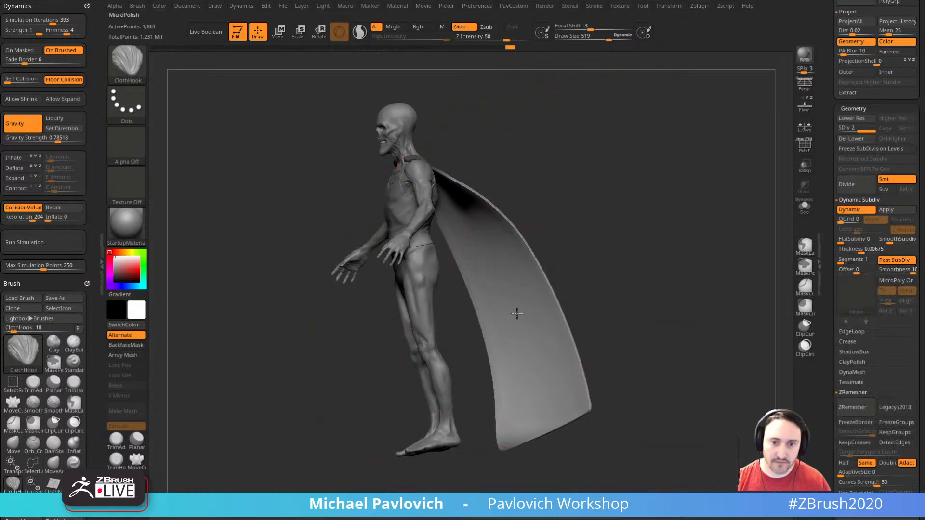
left_click_drag(519, 313, 521, 316)
mouse_move(602, 280)
left_mouse_down()
mouse_move(549, 306)
mouse_move(541, 283)
mouse_move(502, 273)
mouse_move(590, 296)
mouse_move(673, 284)
mouse_move(642, 308)
mouse_move(622, 288)
left_mouse_up()
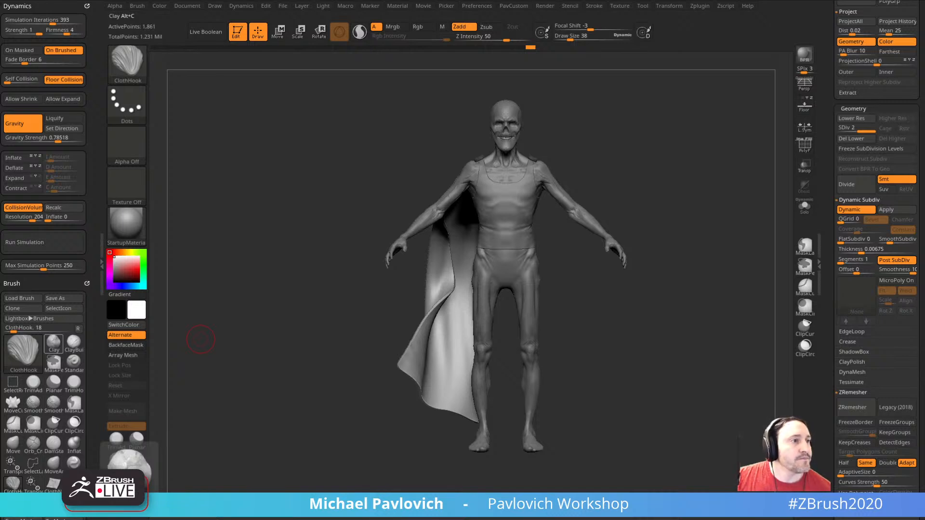
- Delete the cape subtool from the figure
left_click_drag(829, 140, 829, 325)
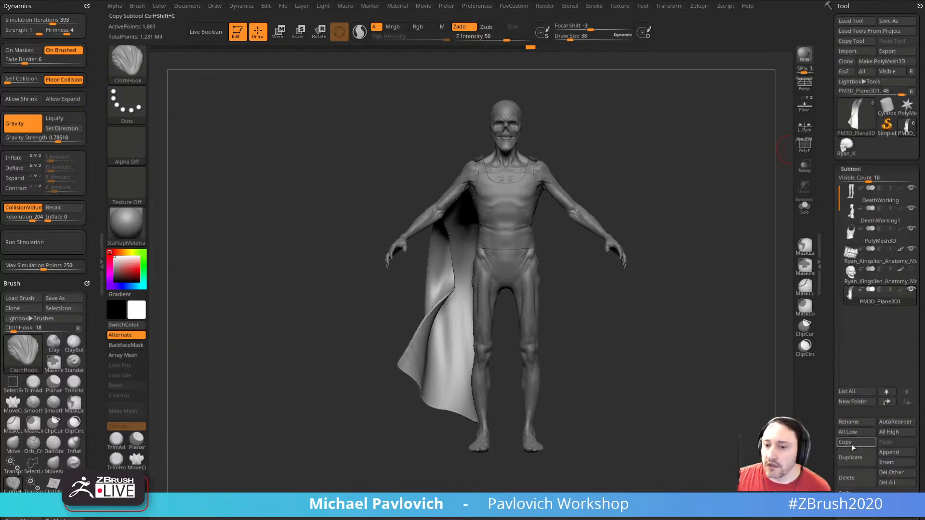
left_click(850, 478)
left_click_drag(716, 202, 695, 260)
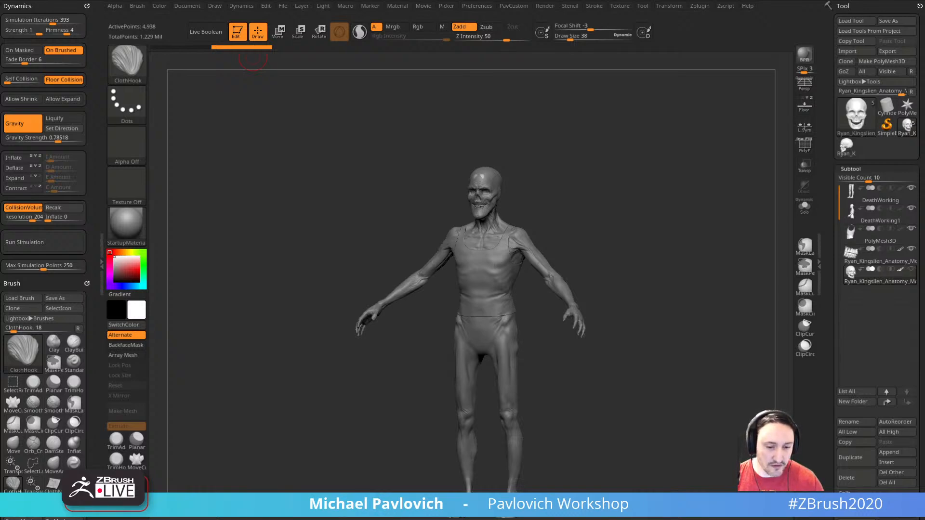
- Switch to the browser, select the address of the SKEPTICS Kickstarter page, and return to ZBrush
key("alt+Tab")
left_click_drag(193, 62, 344, 64)
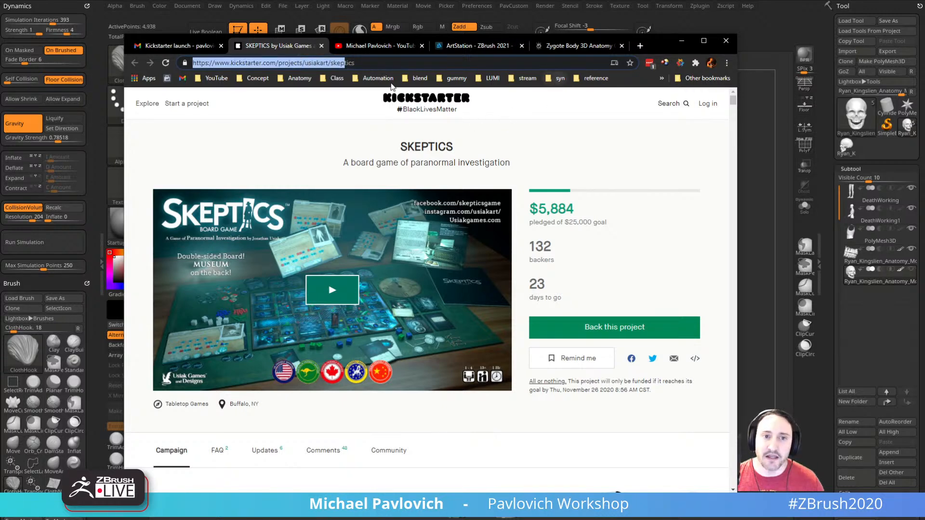
key("ctrl+a")
key("alt+Tab")
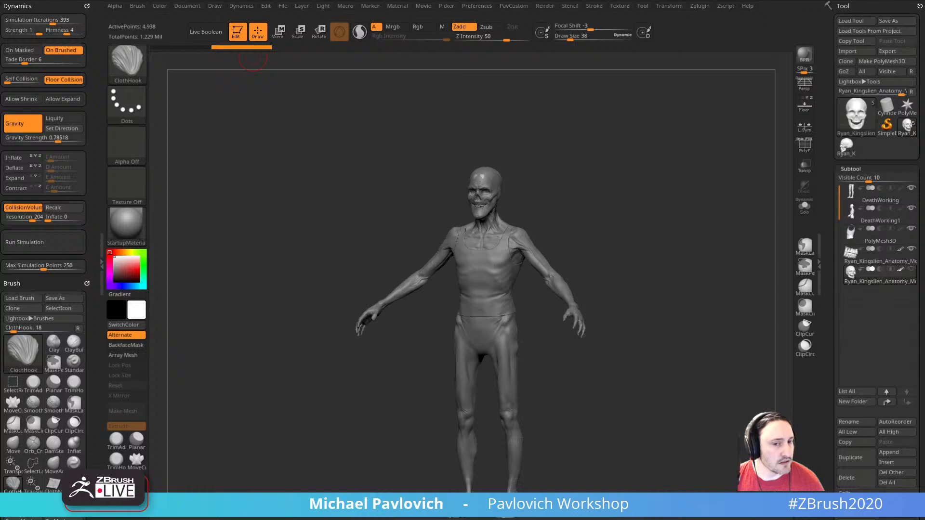
- Clear the figure from the canvas, draw a Cube3D primitive in its place, and make it editable
left_click(238, 33)
key("ctrl+n")
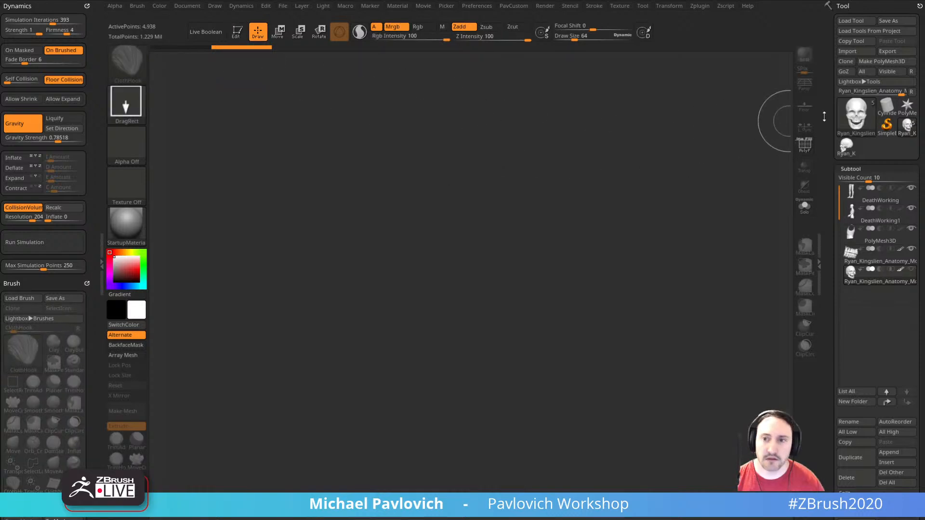
left_click(860, 126)
left_click(599, 146)
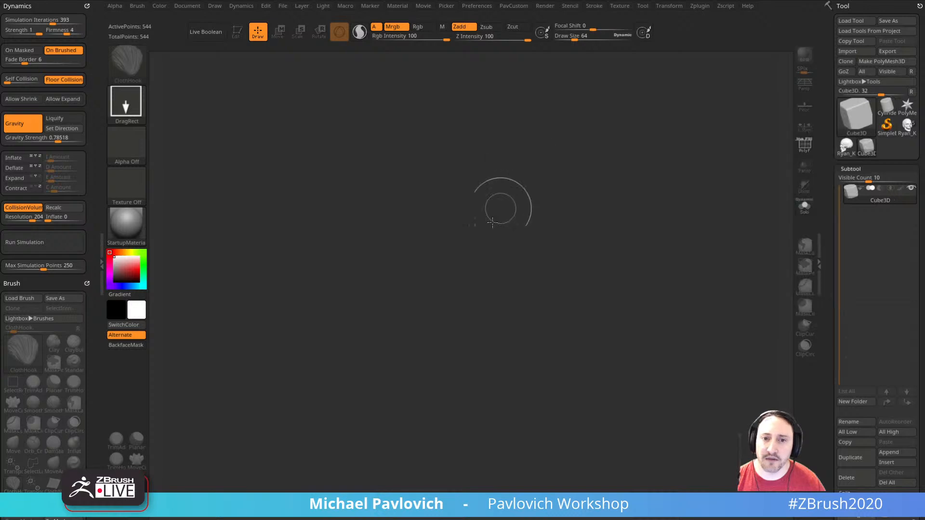
left_click_drag(439, 288, 469, 310)
left_click(237, 32)
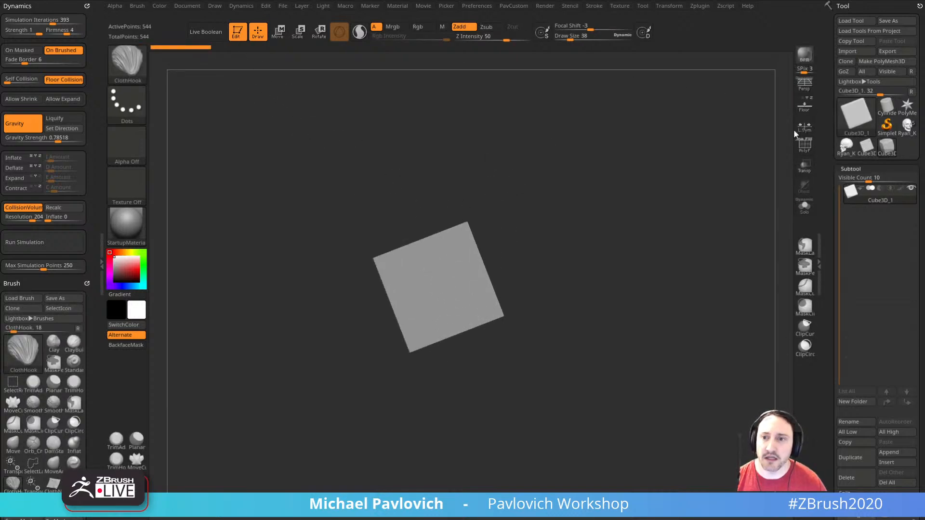
- Show the cube's polyframe, convert it to a polymesh, and initialize it as a QCube with a resolution of 2 per axis
left_click(805, 145)
left_click_drag(712, 198, 678, 242)
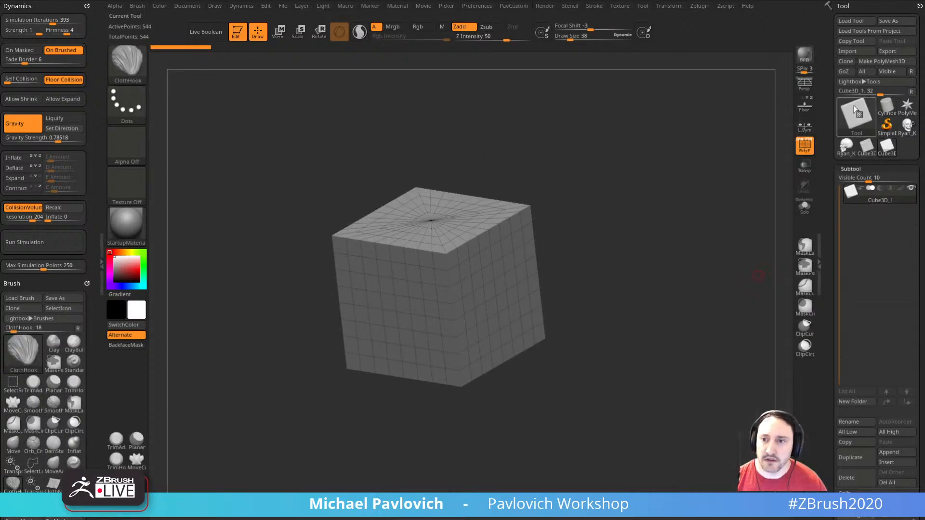
left_click(872, 63)
mouse_move(830, 272)
left_mouse_down()
mouse_move(830, 297)
mouse_move(828, 149)
left_mouse_up()
left_click(848, 200, "shift")
left_click(852, 199, "shift")
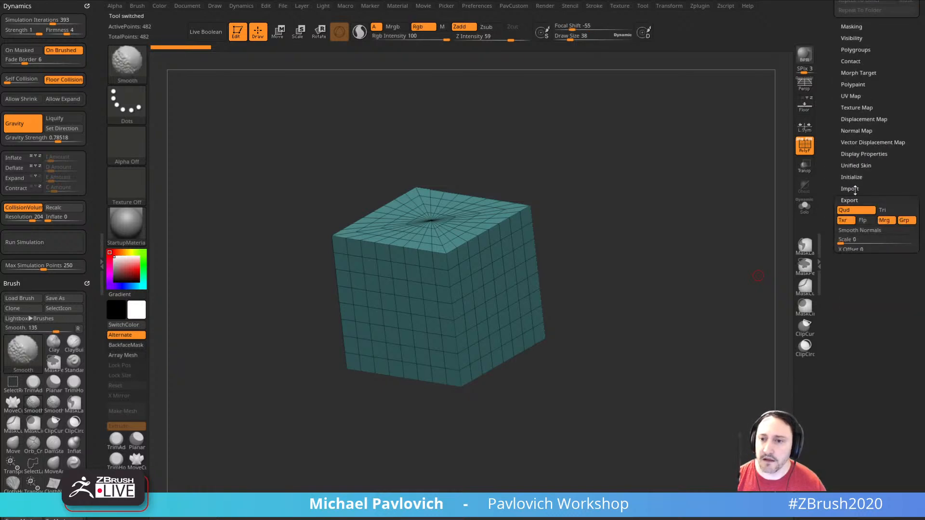
left_click(854, 177)
left_click(857, 188)
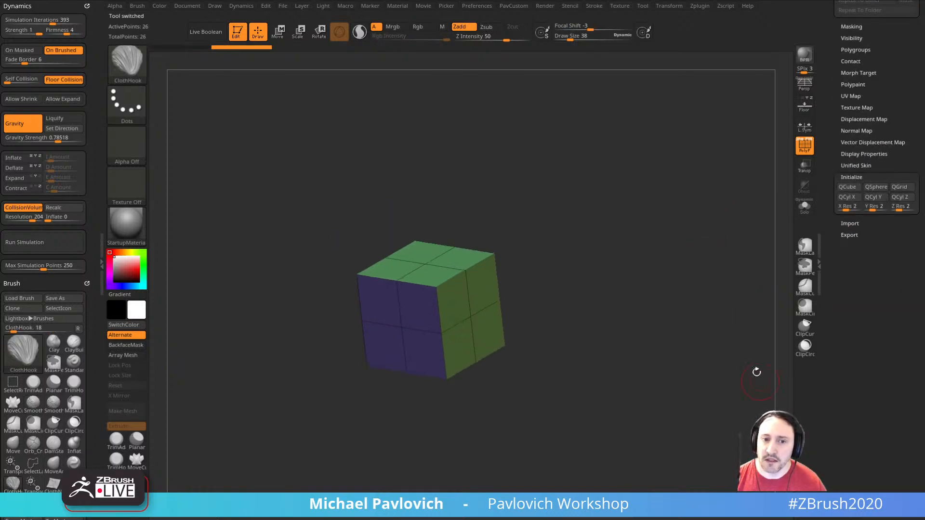
- Change the cube's material to SketchShaded2
left_click_drag(756, 372, 706, 233)
left_click(126, 224)
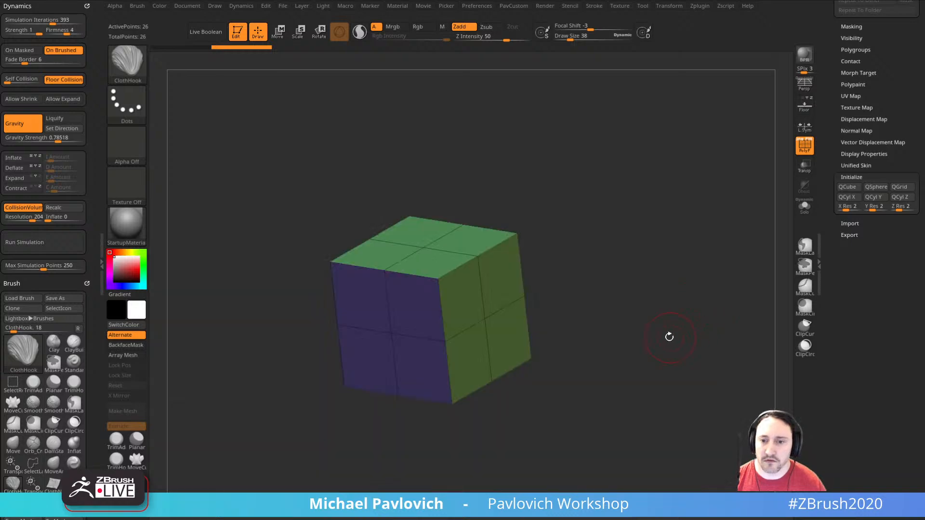
left_click(126, 224)
left_click(668, 331)
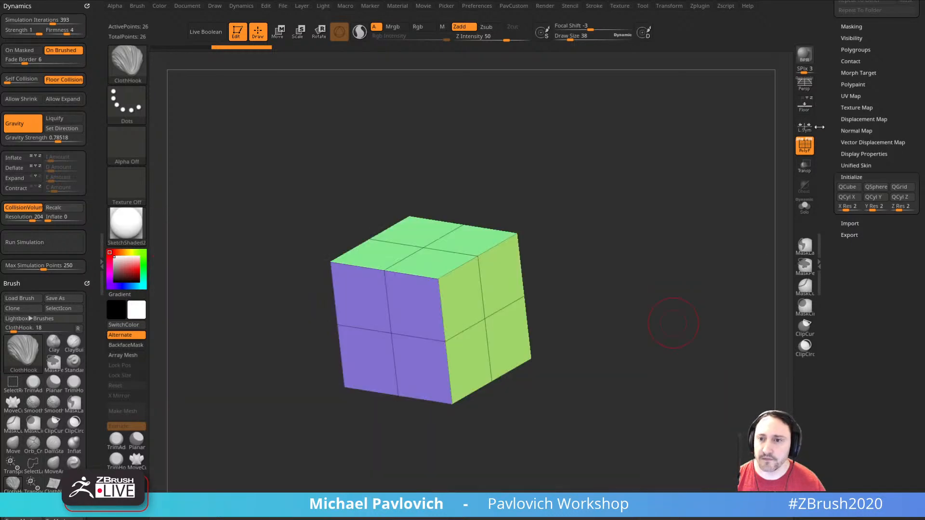
- Enable dynamic subdivision on the cube with QGrid 8 and coverage about 0.13, using Chamfer instead of Bevel
scroll(829, 279, "up", 10)
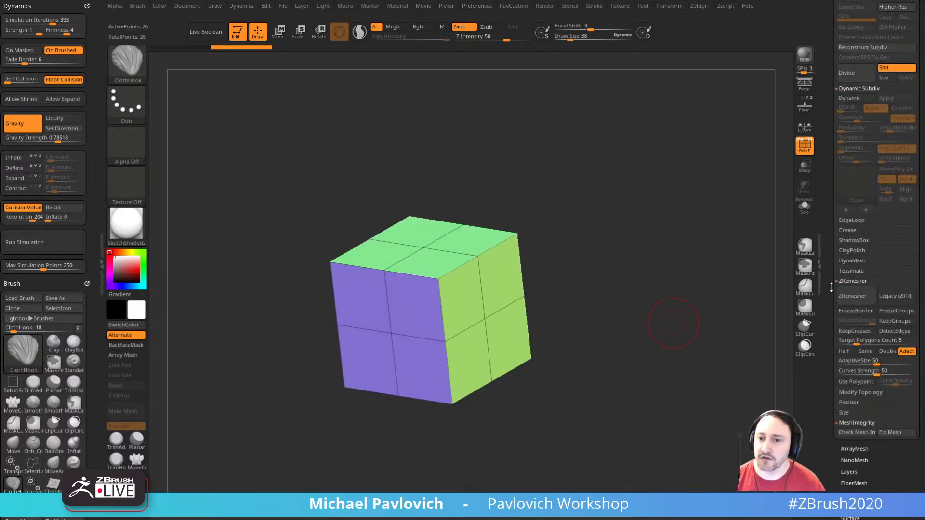
scroll(847, 208, "up", 5)
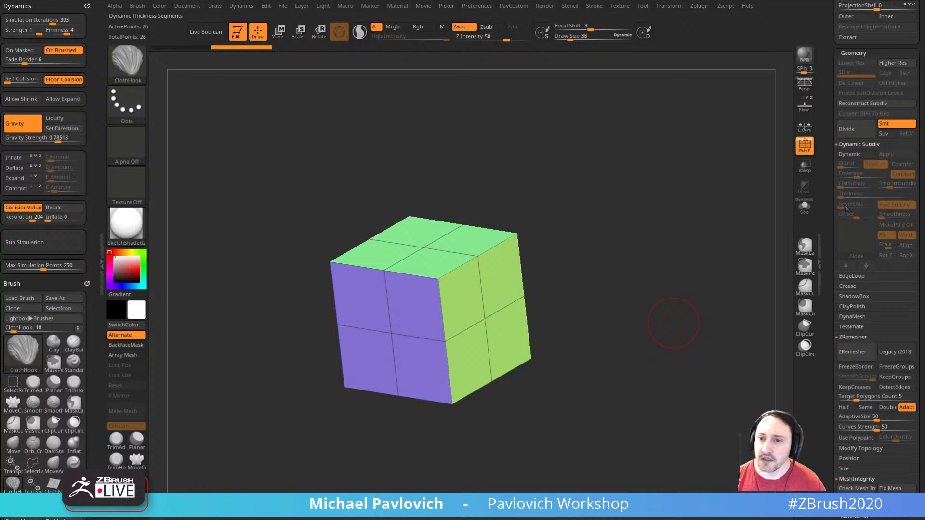
left_click(848, 154)
left_click_drag(844, 164, 867, 180)
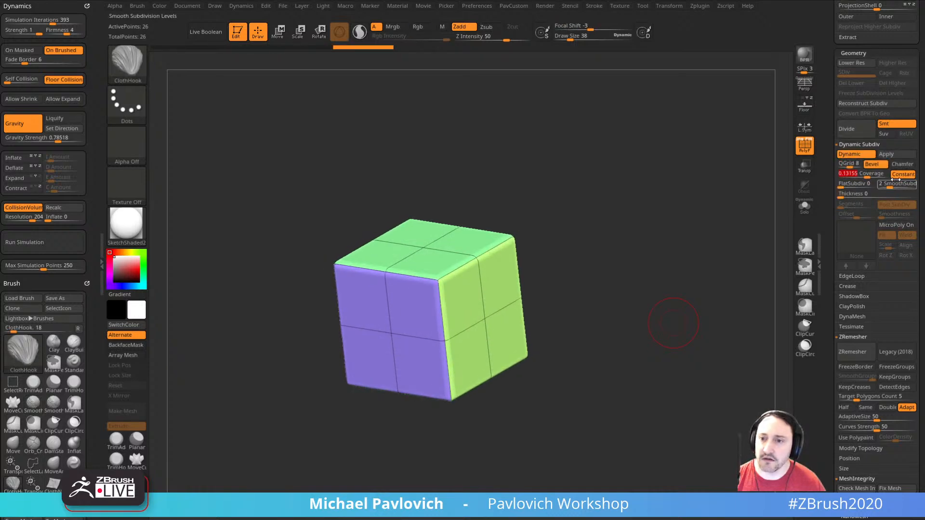
left_click(877, 166)
left_click(904, 167)
- Hide the cube's polyframe and open the material choices
left_click(805, 145)
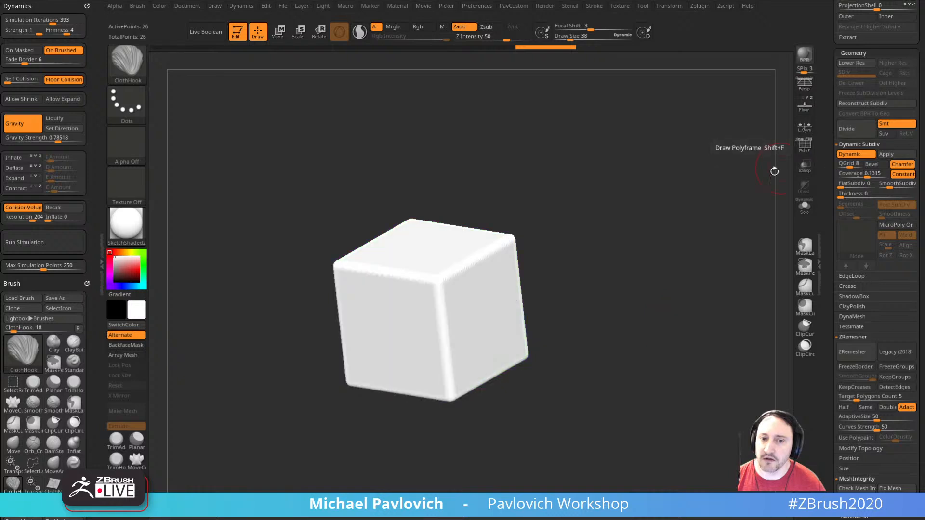
left_click_drag(774, 169, 701, 204)
left_click(127, 222)
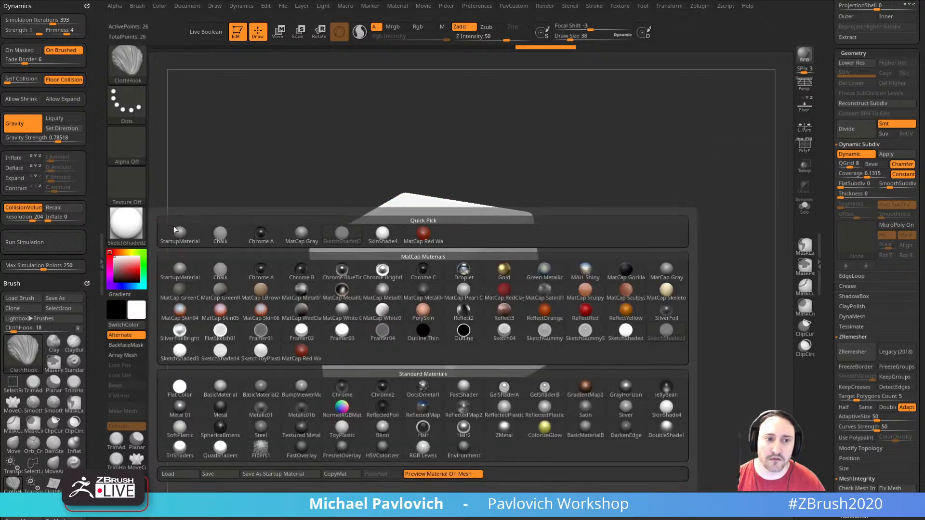
- Apply StartupMaterial to the cube and set its dynamic subdivision to QGrid 13, Bevel mode, with Coverage 0.3397
left_click(174, 227)
left_click(877, 166)
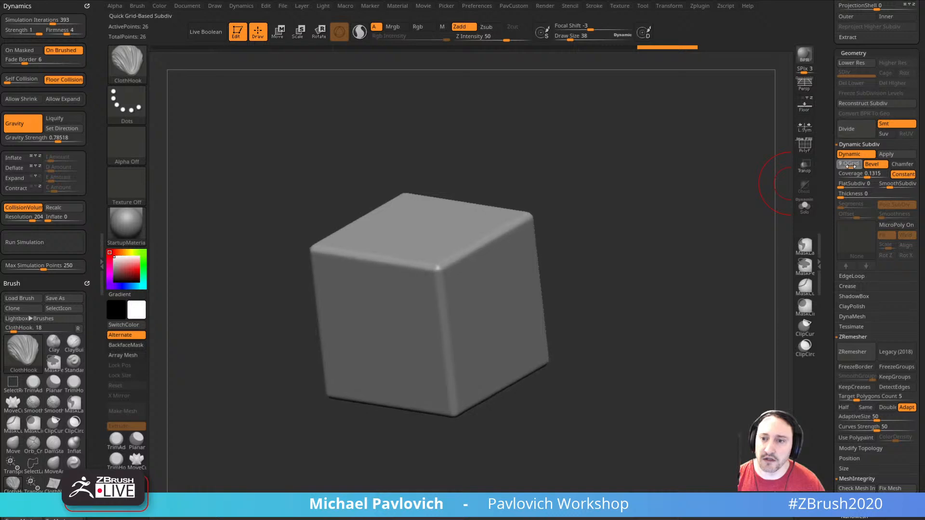
mouse_move(868, 174)
left_mouse_down()
mouse_move(857, 175)
mouse_move(879, 175)
mouse_move(841, 166)
mouse_move(856, 166)
left_mouse_up()
left_click_drag(703, 228, 699, 237, "alt")
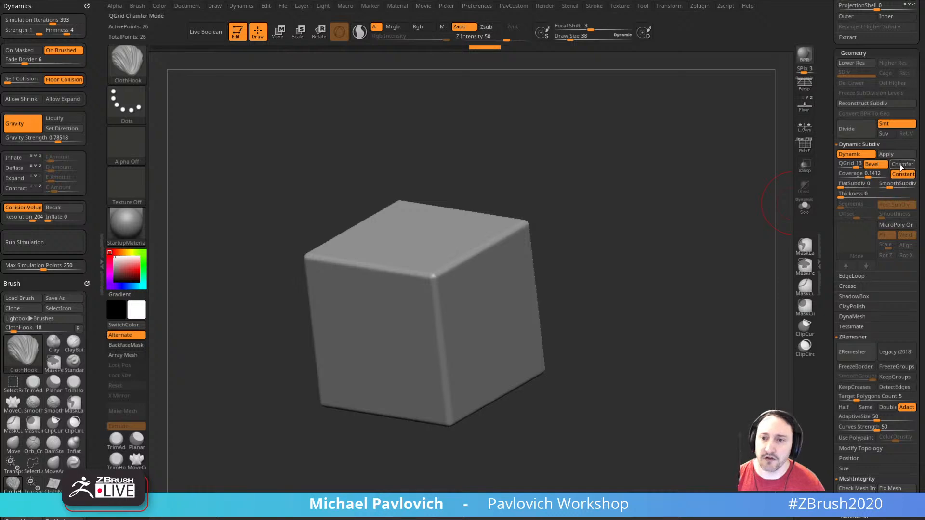
left_click(899, 174)
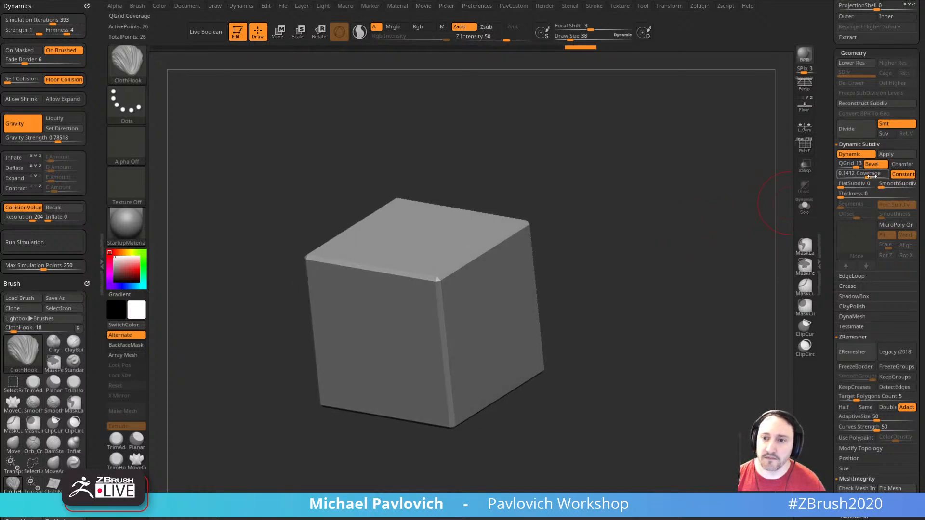
left_click_drag(873, 176, 874, 177)
- With the ZModeler brush, QMesh single polygons out of the cube to form an arm with a raised block
key("b")
key("z")
key("m")
key("space")
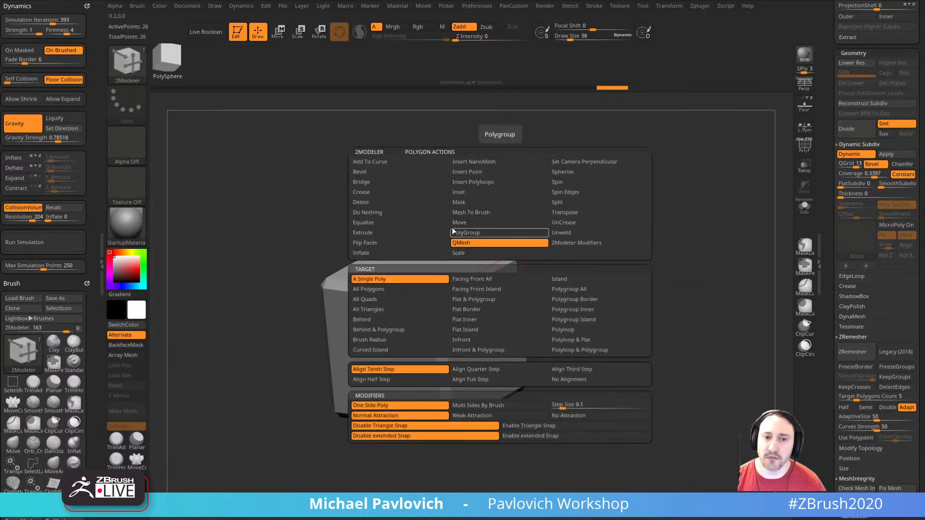
left_click_drag(508, 301, 620, 312)
left_click_drag(589, 279, 588, 226)
left_click_drag(562, 318, 544, 340)
left_click_drag(684, 320, 713, 274)
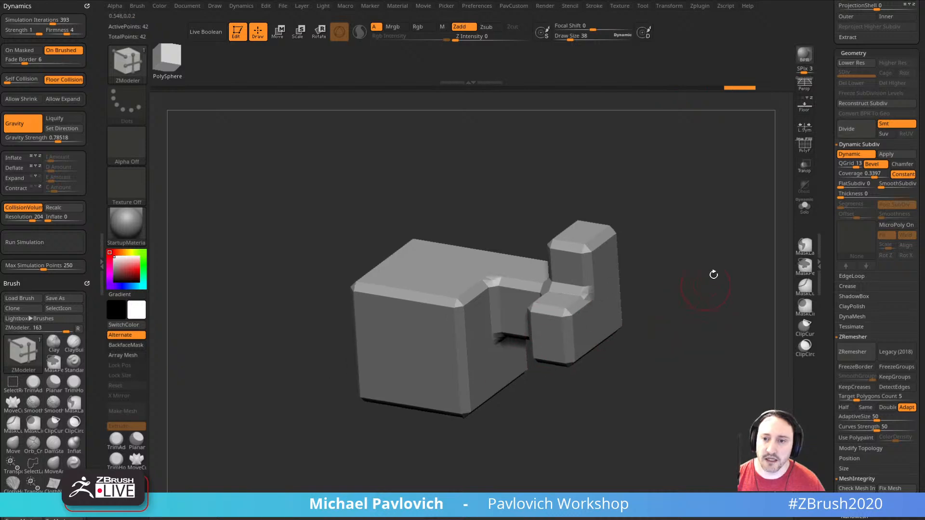
- Set the dynamic subdivision Coverage to 0.1137 and SmoothSubdiv to 1
left_click(864, 172)
left_click_drag(874, 174, 863, 174)
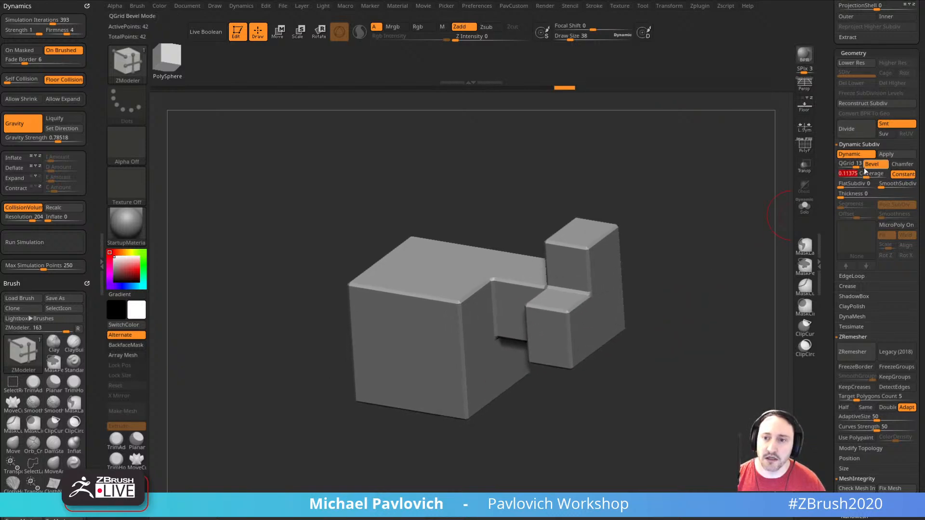
left_click(885, 186)
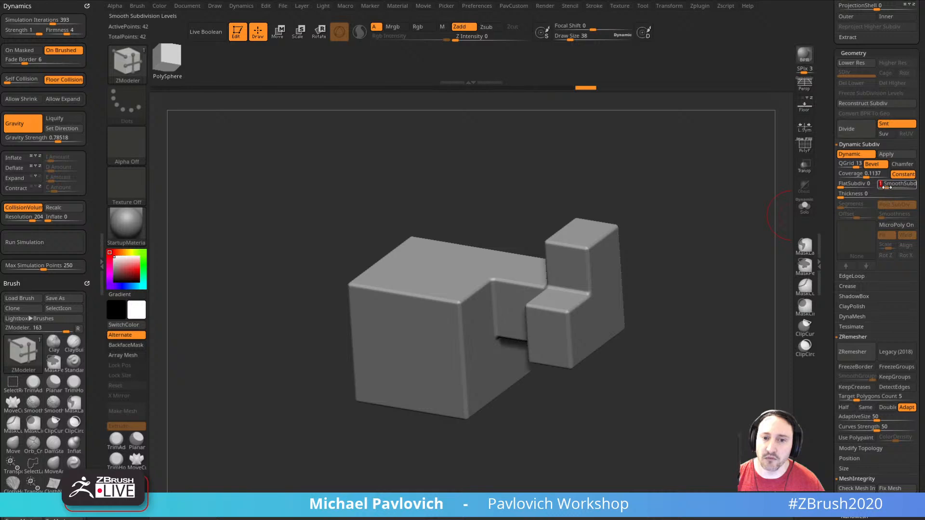
- QMesh two adjacent polygons of the raised block upward to form a taller block
left_click_drag(751, 262, 725, 235)
left_click(600, 246)
left_click_drag(625, 239, 626, 202)
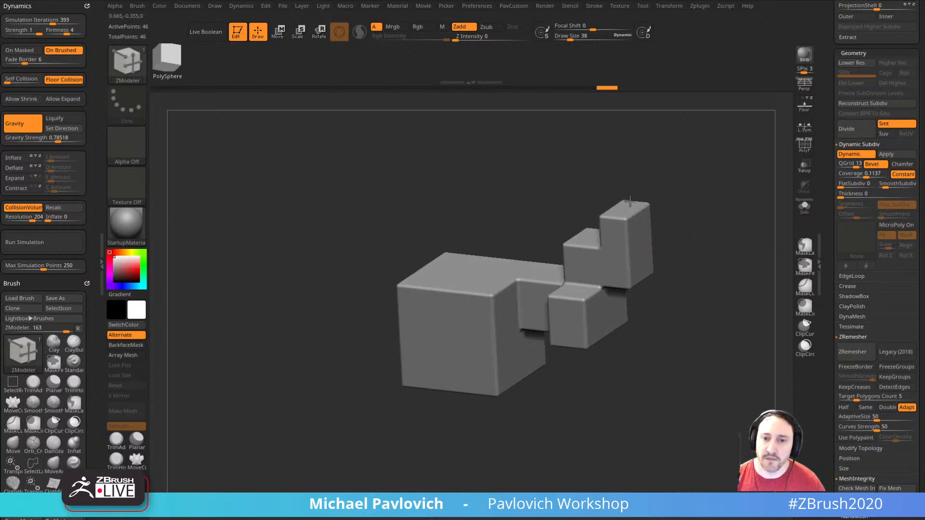
left_click_drag(591, 236, 591, 193)
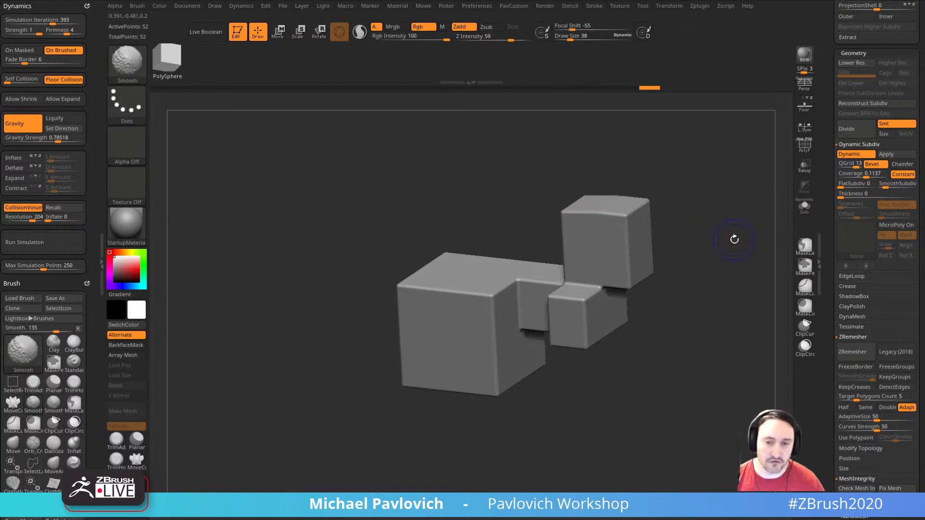
- Compare the base mesh and its wireframe with the dynamic subdivision preview by toggling both displays
key("shift+d")
key("shift+f")
key("shift+f")
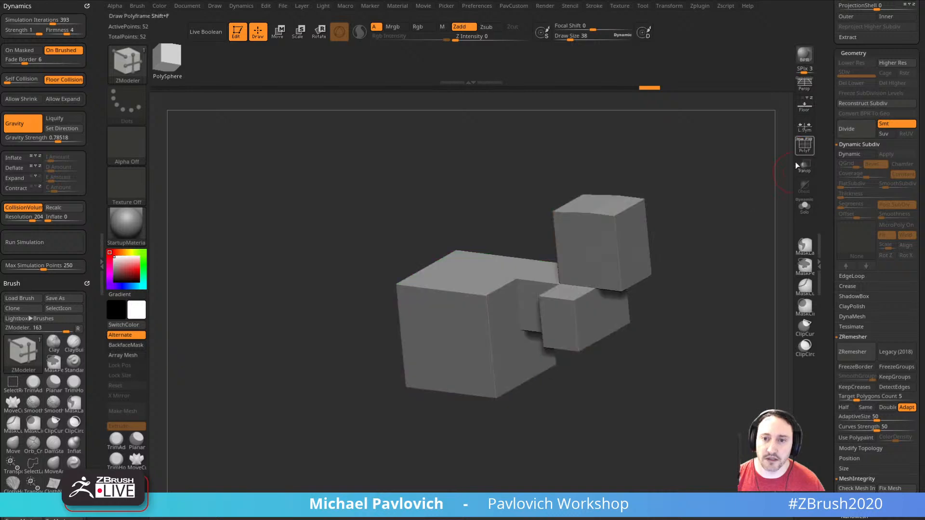
key("shift+d")
- QMesh a side polygon of the tall block into an arm and adjust the small block on top
left_click_drag(627, 222, 708, 200)
key("ctrl+z")
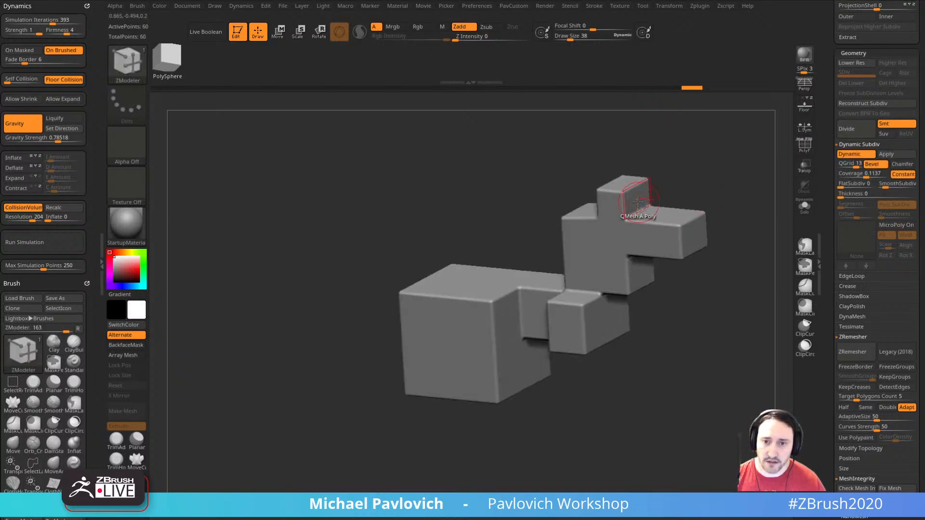
left_click_drag(638, 200, 566, 205)
left_click_drag(672, 186, 690, 202)
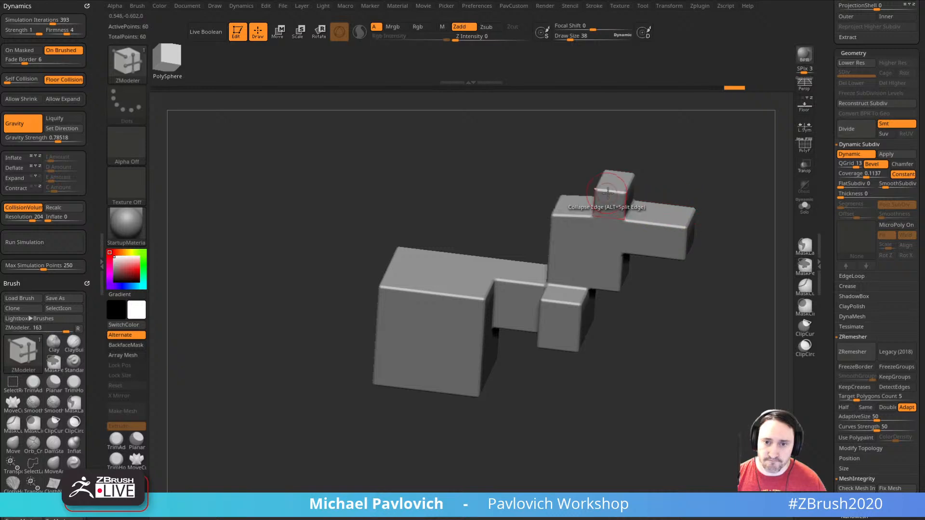
left_click_drag(668, 138, 678, 176)
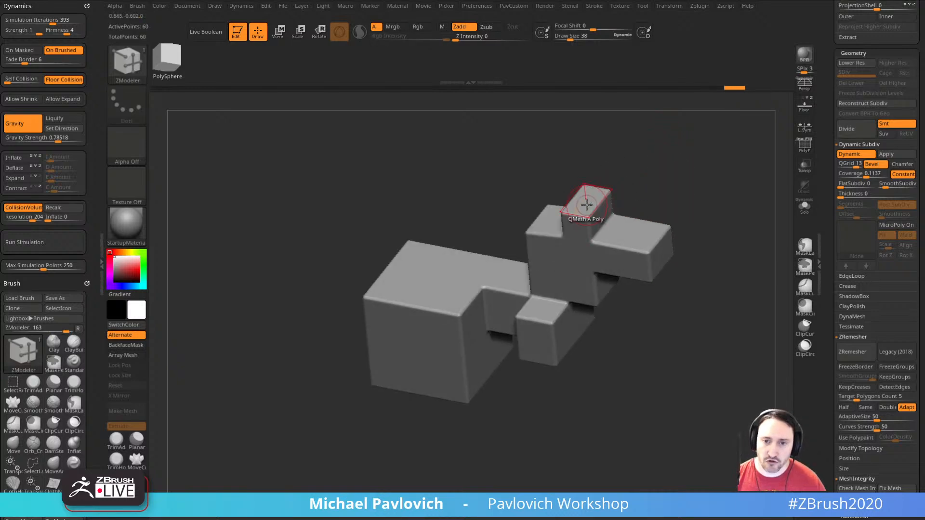
key("ctrl+z")
- Assign one polygroup to the undivided mesh and QMesh the small top block back down flush
key("shift+d")
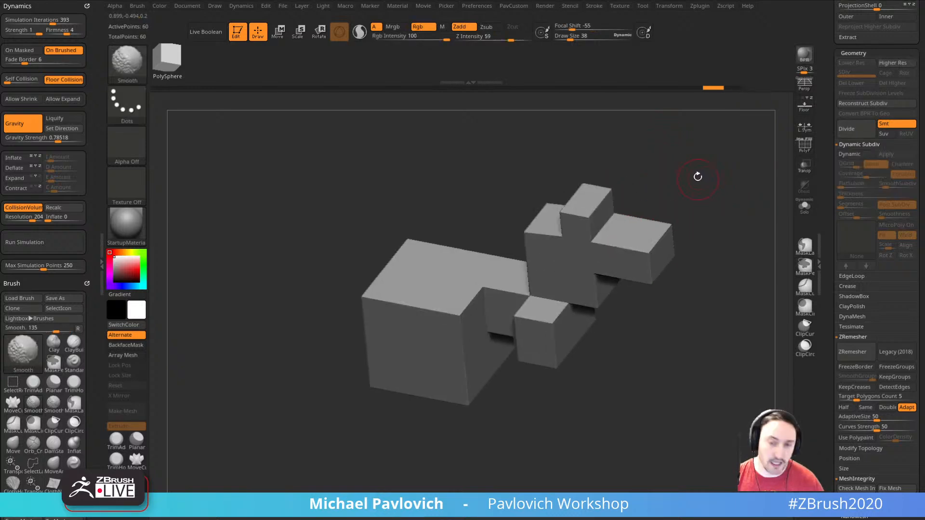
left_click_drag(699, 175, 644, 175)
key("shift+f")
key("ctrl+w")
left_click_drag(575, 187, 578, 197)
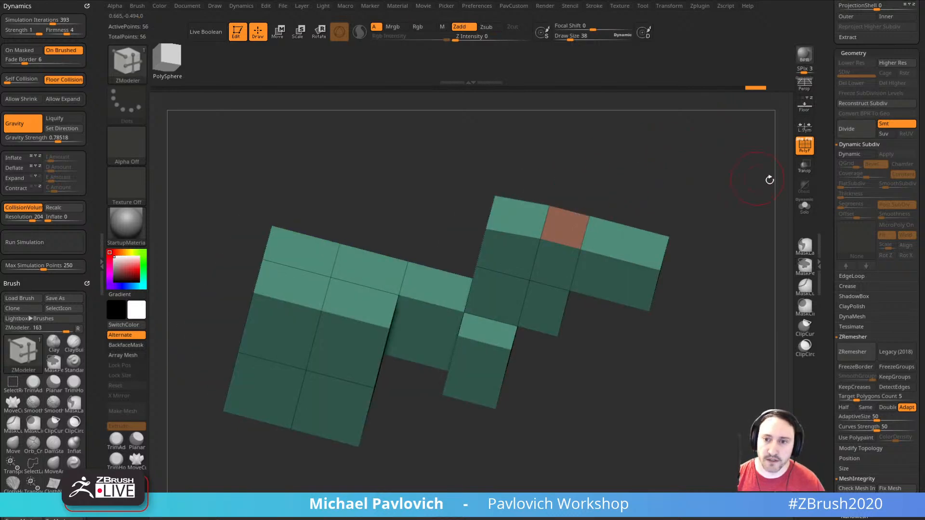
key("shift+f")
left_click_drag(750, 210, 702, 212)
left_click_drag(620, 274, 623, 292)
left_click_drag(751, 238, 727, 242)
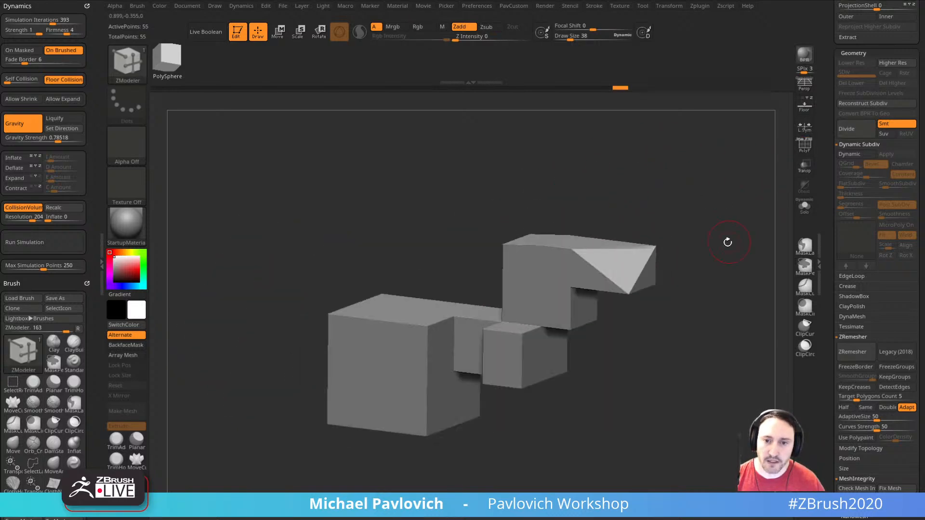
key("ctrl+z")
- Replace the upper side arm with a lower one using QMesh, and raise a block at its end under dynamic subdivision
left_click_drag(634, 252, 665, 260)
left_click_drag(585, 302, 687, 275)
key("d")
left_click_drag(655, 301, 659, 275)
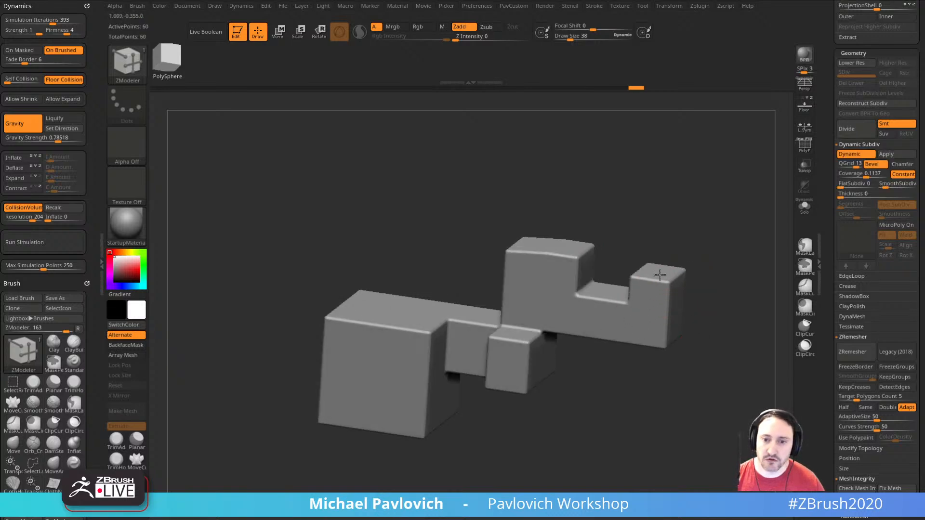
- QMesh further blocks outward from the end of the lower arm, then turn off dynamic subdivision
left_click_drag(648, 325, 627, 337)
left_click_drag(744, 302, 717, 313)
left_click_drag(677, 324, 770, 270)
key("shift+d")
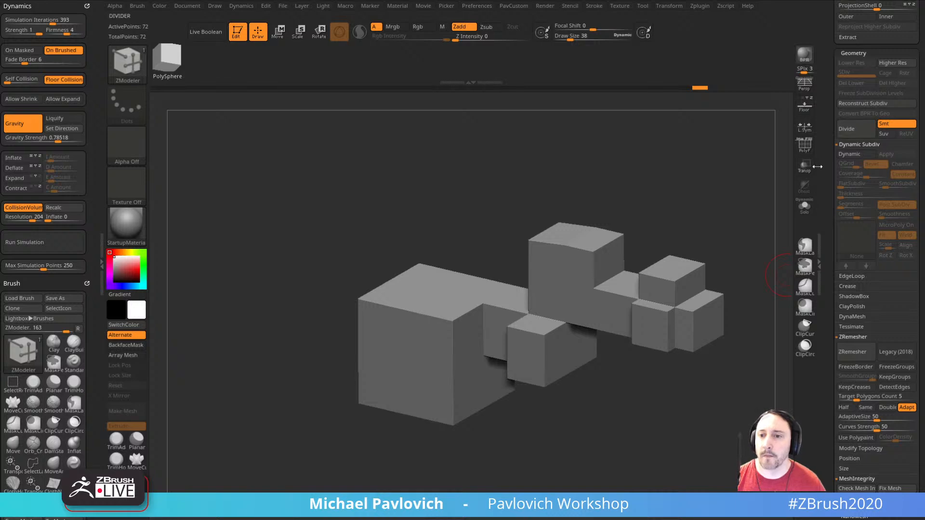
- Delete the block mesh subtool and load the anatomy character tool, viewed from the front
left_click_drag(832, 159, 832, 424)
left_click(856, 484)
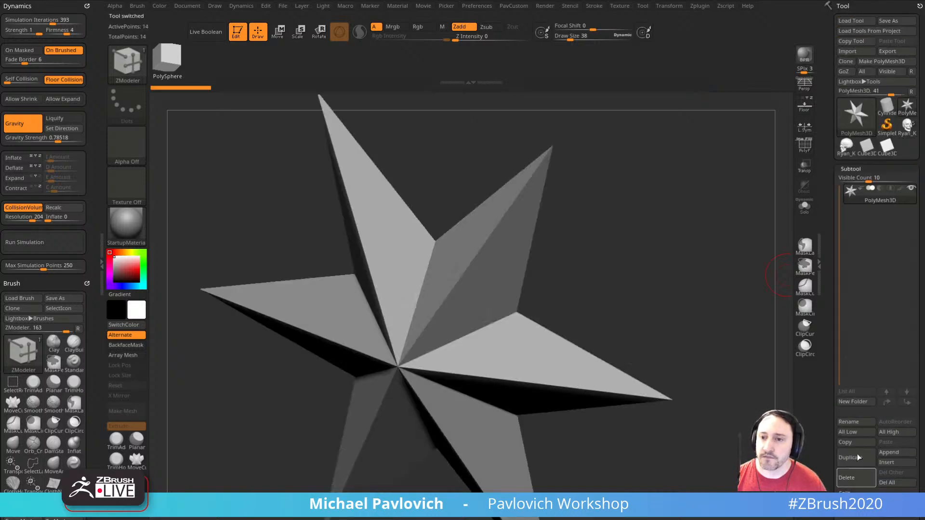
left_click(908, 127)
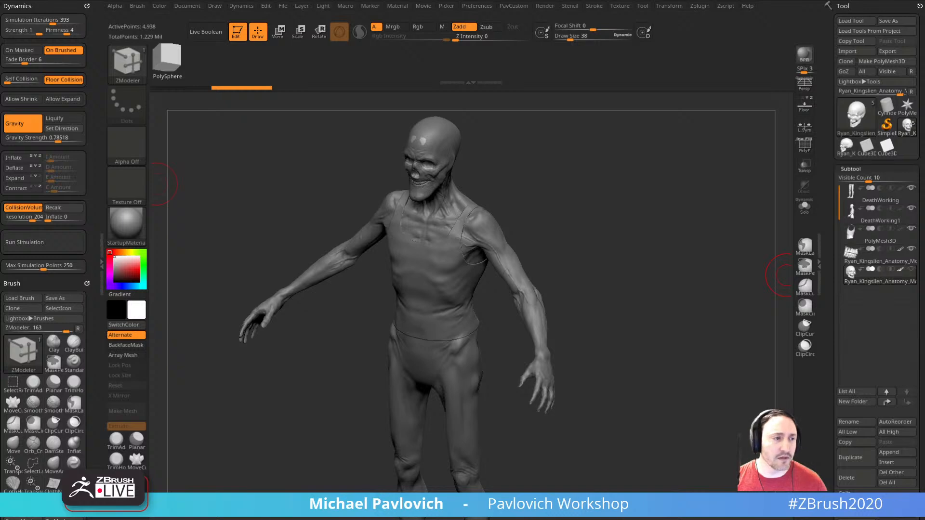
mouse_move(612, 192)
left_mouse_down("shift")
mouse_move(607, 140)
mouse_move(613, 293)
left_mouse_up("shift")
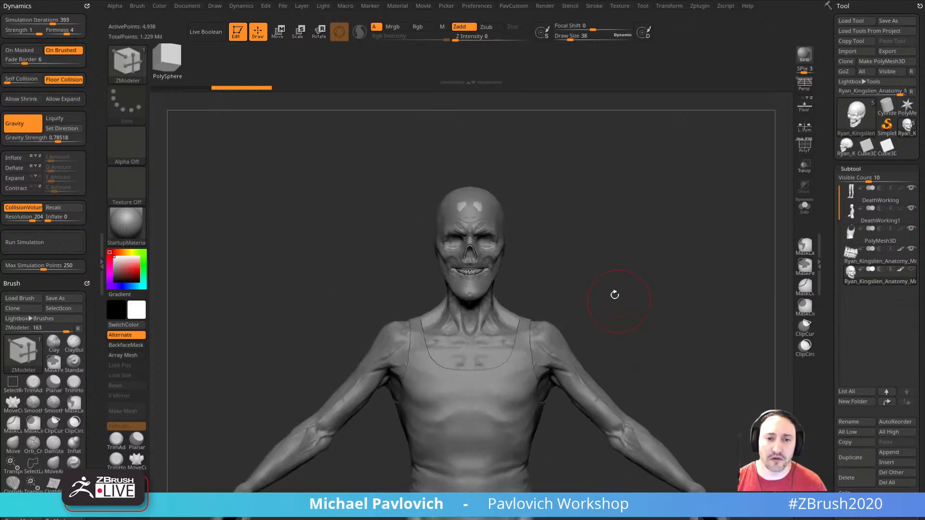
- Switch to the Standard brush and set its draw size to 12 for work on the character's head
key("b")
key("s")
key("t")
mouse_move(594, 248)
left_mouse_down("alt")
mouse_move(604, 329)
mouse_move(701, 225)
left_mouse_up("alt")
mouse_move(711, 285)
left_mouse_down("alt")
mouse_move(710, 330)
mouse_move(676, 313)
left_mouse_up("alt")
key("s")
left_click(647, 313)
- Inspect the skull subtool in isolation, then show the whole character again and delete the skull
left_click(805, 206)
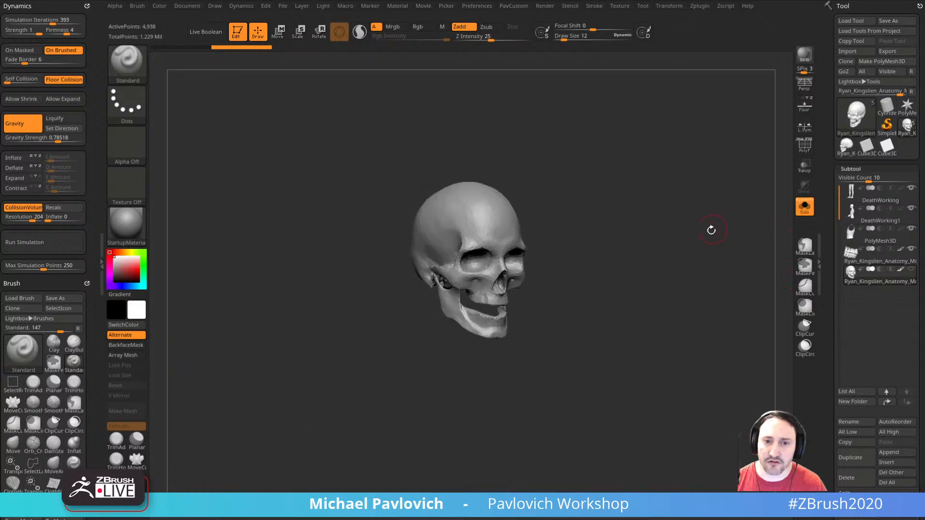
left_click_drag(712, 229, 752, 290)
left_click(804, 208)
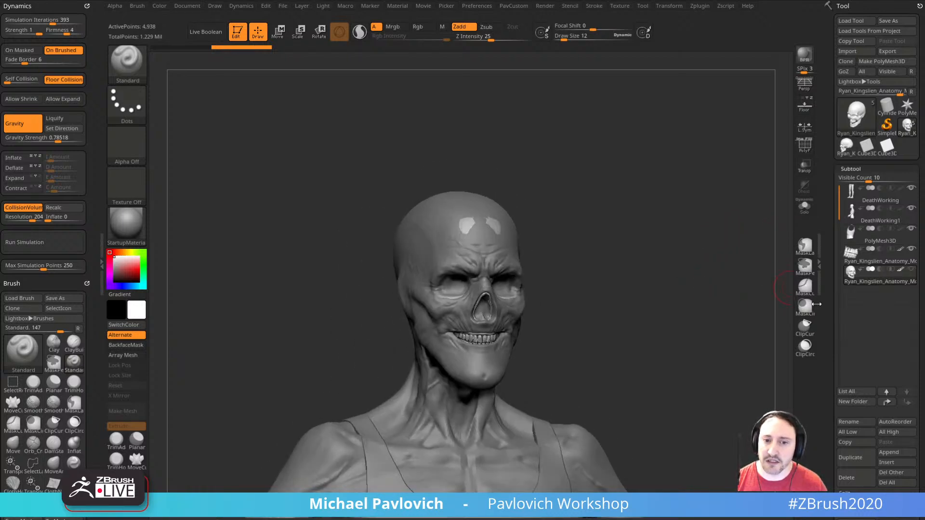
left_click_drag(828, 318, 828, 201)
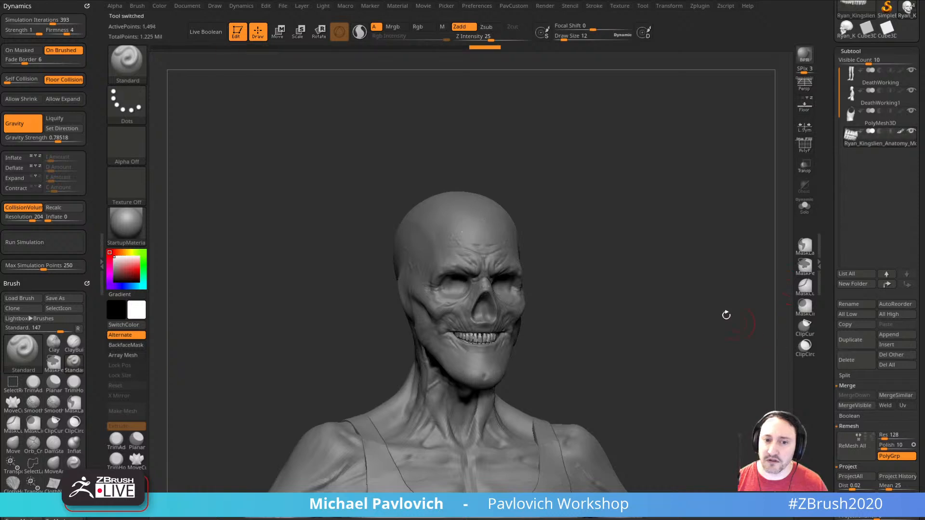
left_click_drag(725, 313, 722, 241)
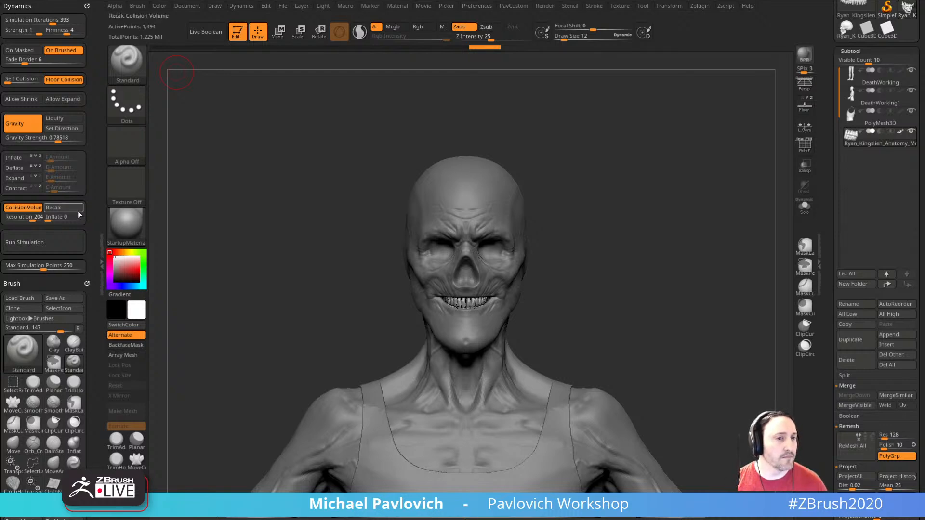
- Select the DeathWorking1 subtool and set the draw size to 3 while examining the face up close
left_click_drag(564, 171, 582, 173)
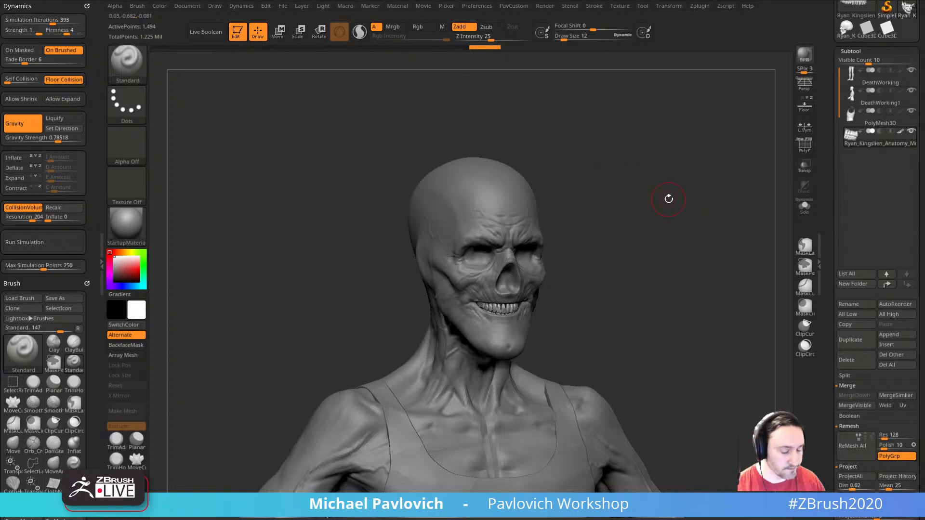
mouse_move(669, 198)
left_mouse_down()
mouse_move(647, 178)
mouse_move(698, 178)
left_mouse_up()
left_click(485, 284, "alt")
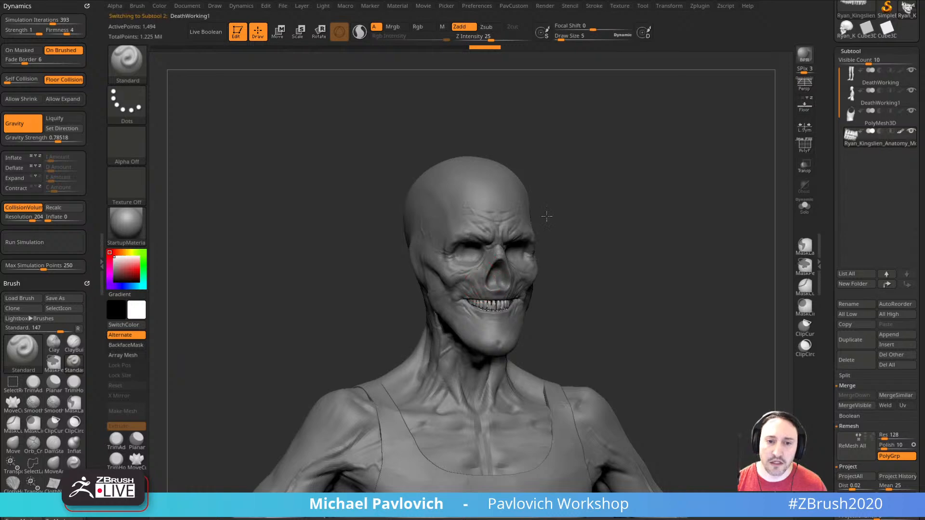
left_click_drag(640, 176, 663, 253, "alt")
key("s")
left_click(514, 274)
left_click_drag(597, 222, 623, 224)
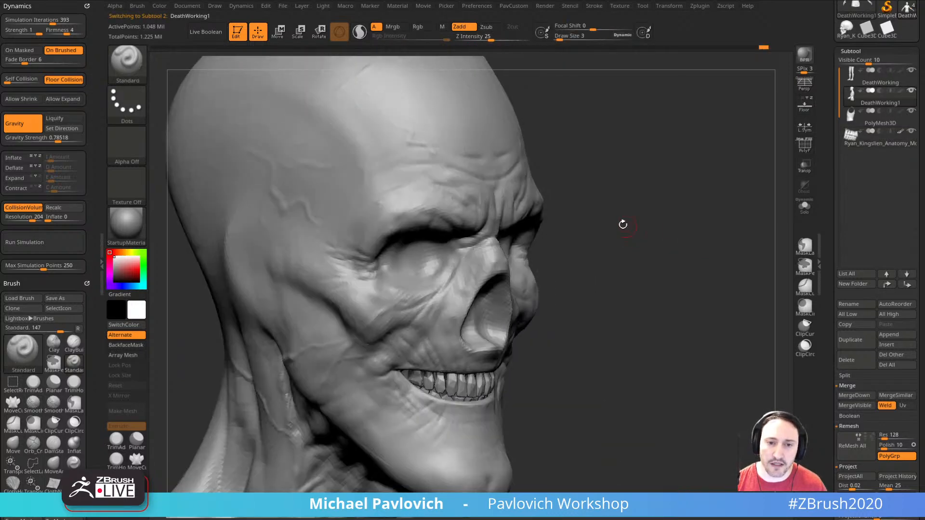
key("Return")
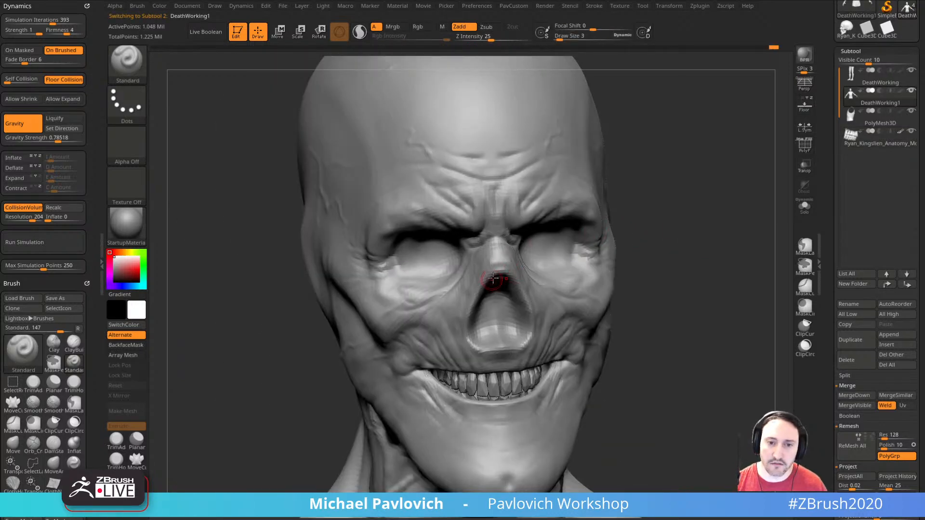
mouse_move(635, 240)
left_mouse_down()
mouse_move(657, 256)
mouse_move(622, 231)
mouse_move(603, 262)
left_mouse_up()
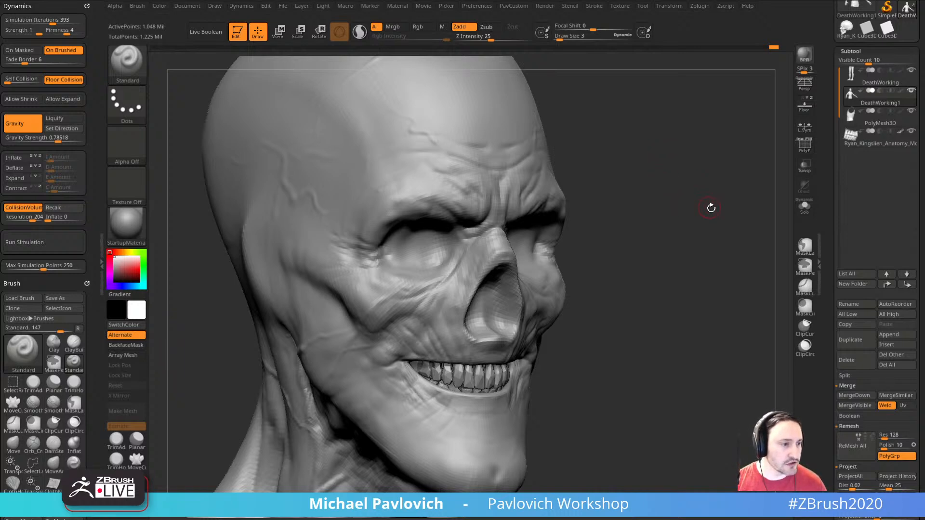
- Step DeathWorking1 down through its lower subdivision levels and back up to compare the head's detail
mouse_move(711, 208)
left_mouse_down()
mouse_move(722, 216)
mouse_move(723, 252)
left_mouse_up()
key("s")
left_click(725, 229)
key("shift+d")
key("shift+d")
key("shift+d")
key("d")
key("d")
key("d")
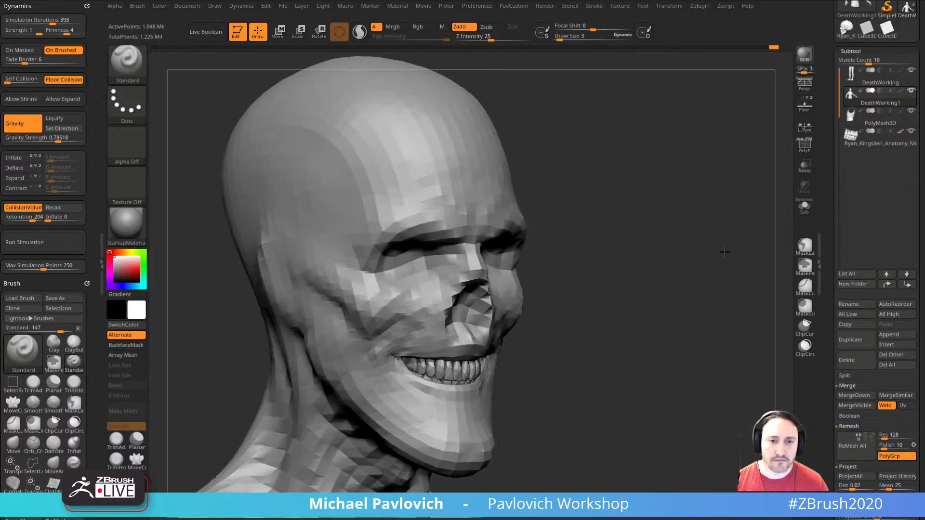
- Duplicate the DeathWorking1 subtool and reduce the copy to subdivision level 1, deleting its higher levels
left_click(849, 340)
left_click(804, 145)
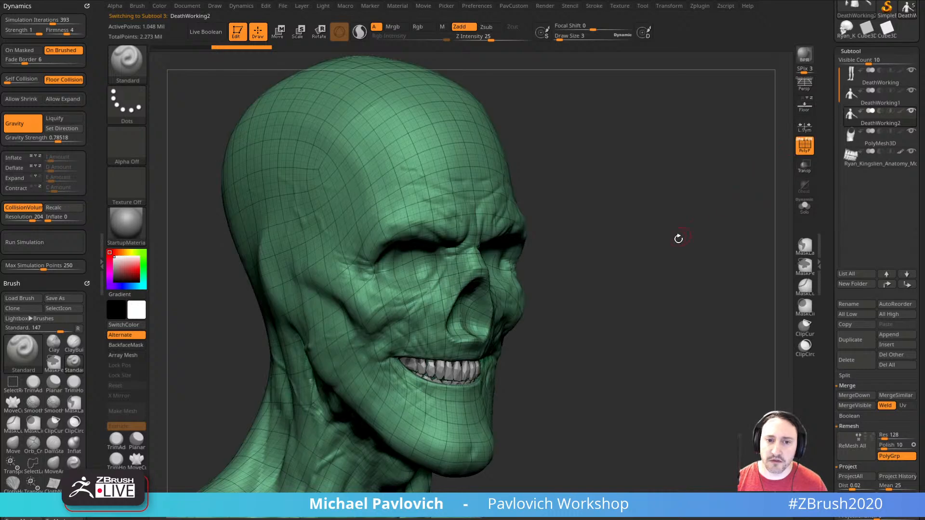
scroll(829, 314, "down", 5)
left_click_drag(850, 406, 838, 407)
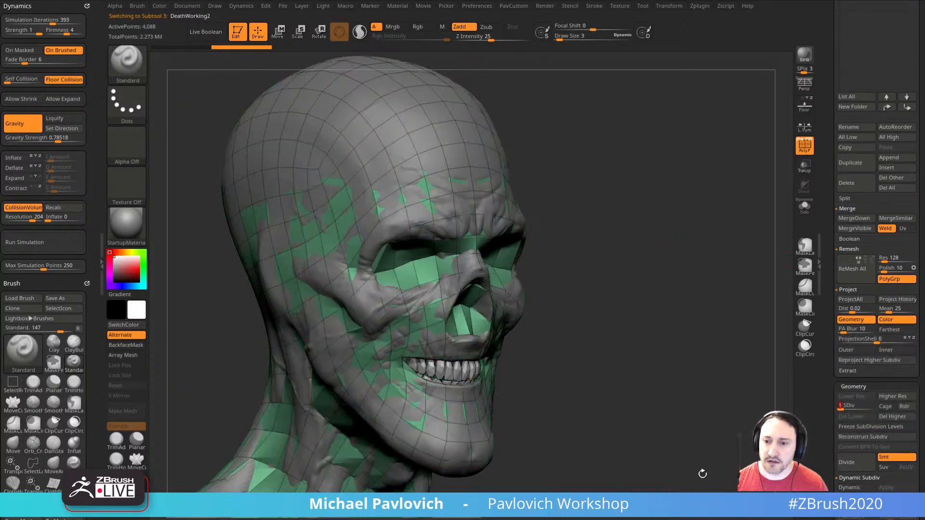
left_click_drag(708, 332, 714, 336, "alt")
key("1")
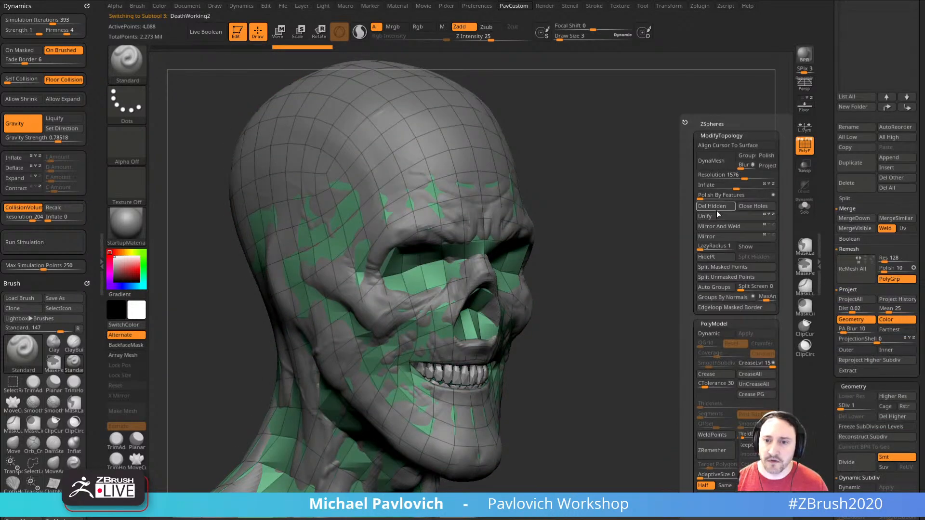
left_click(887, 418)
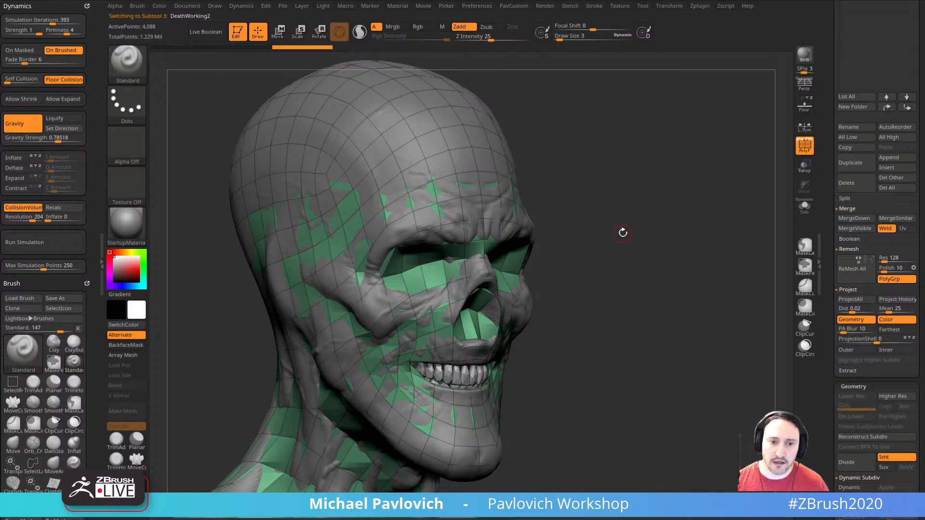
- Clear the canvas, draw a PolyMesh3D star as a new editable tool and initialize it as a QCube
left_click(240, 39)
key("ctrl+n")
scroll(858, 146, "up", 6)
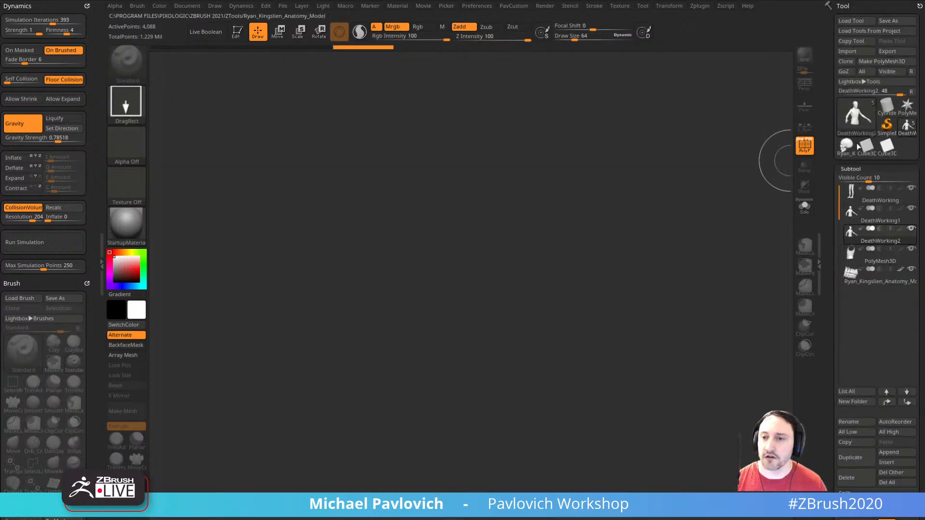
left_click(907, 106)
left_click_drag(446, 241, 475, 356)
key("t")
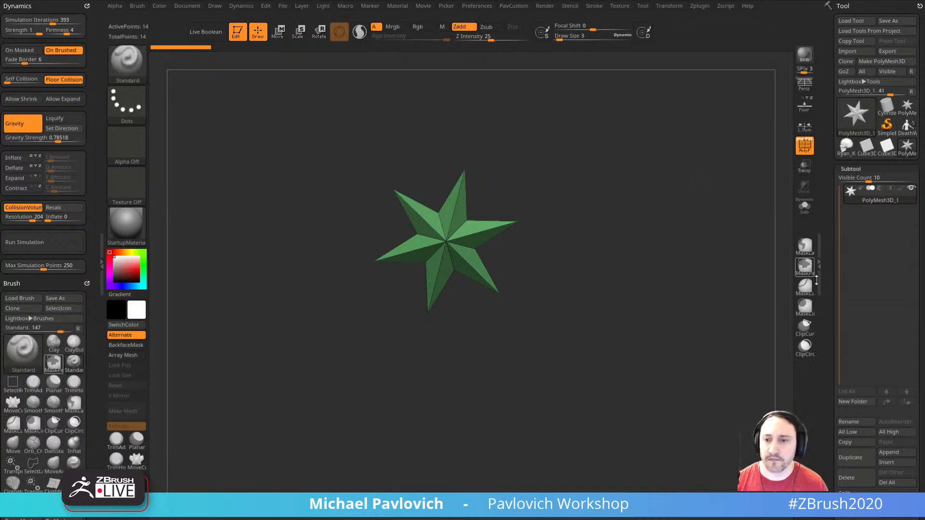
scroll(853, 217, "down", 10)
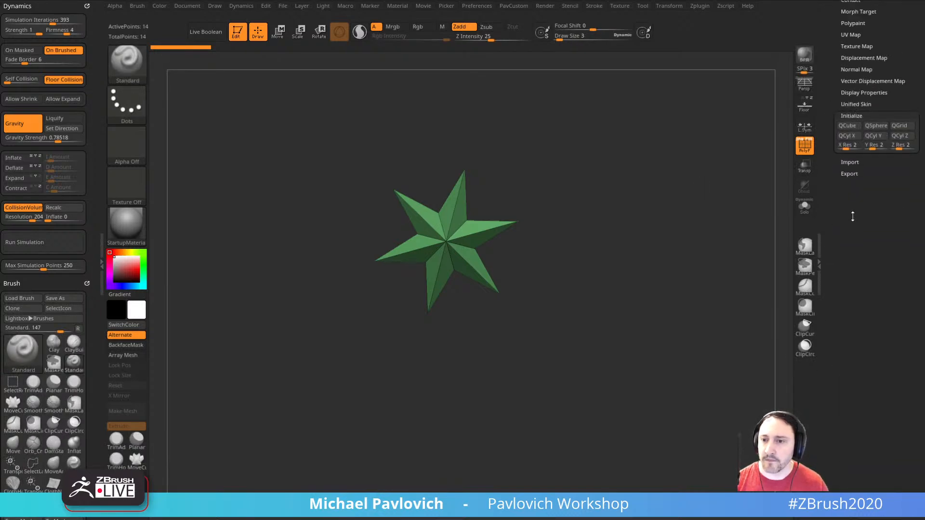
left_click(847, 126)
- Scale the cube into a thin upright slab, view it face-on and convert it to a DynaMesh
key("w")
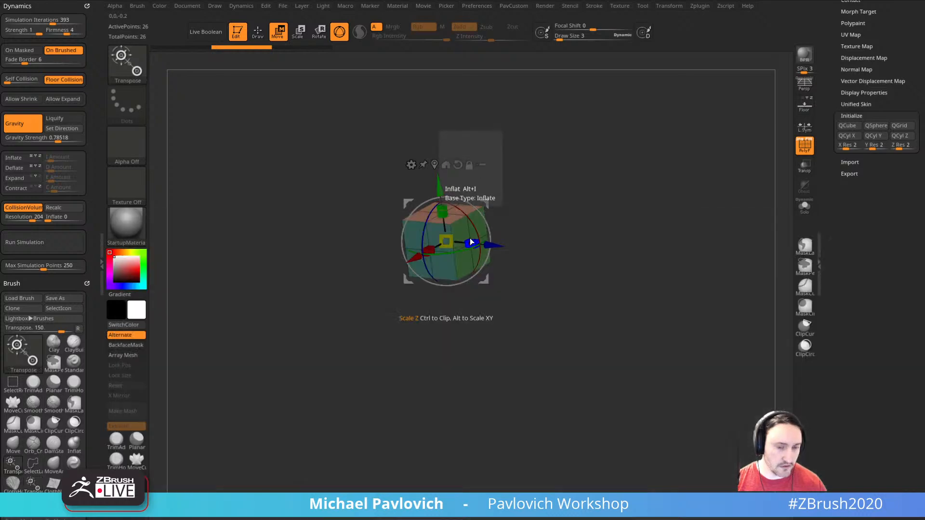
left_click_drag(471, 237, 460, 232)
mouse_move(591, 202)
left_mouse_down()
mouse_move(558, 192)
mouse_move(600, 213)
mouse_move(502, 204)
mouse_move(472, 216)
left_mouse_up()
key("f")
key("q")
key("space")
left_click(579, 160)
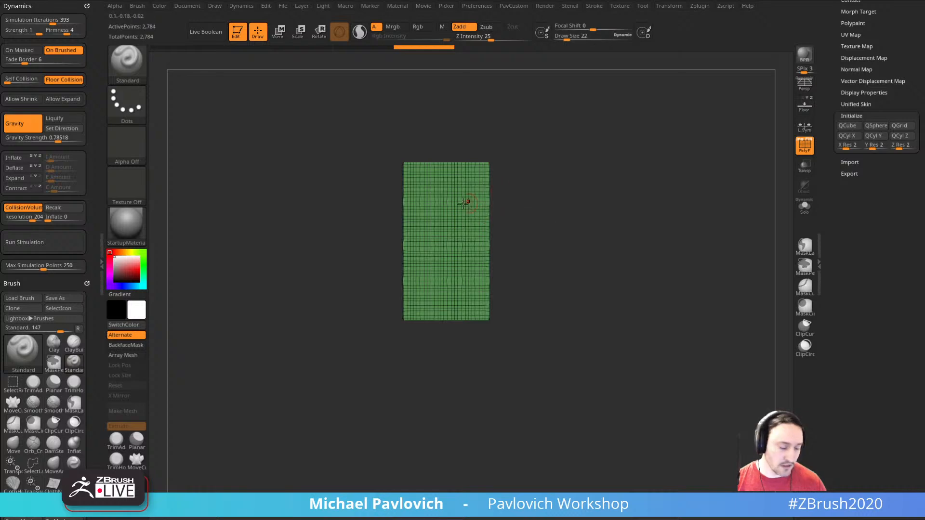
- Pull the slab's upper end into a tapered, rounded tip with the SnakeHook brush at draw size 99
key("s")
key("b")
key("s")
key("h")
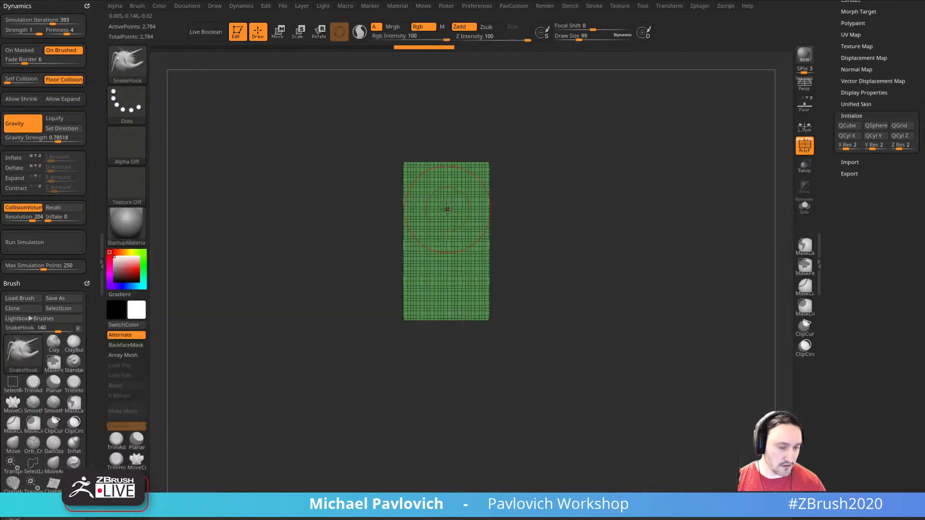
left_click_drag(418, 165, 415, 223)
mouse_move(456, 188)
left_mouse_down()
mouse_move(461, 129)
mouse_move(416, 210)
mouse_move(448, 163)
left_mouse_up()
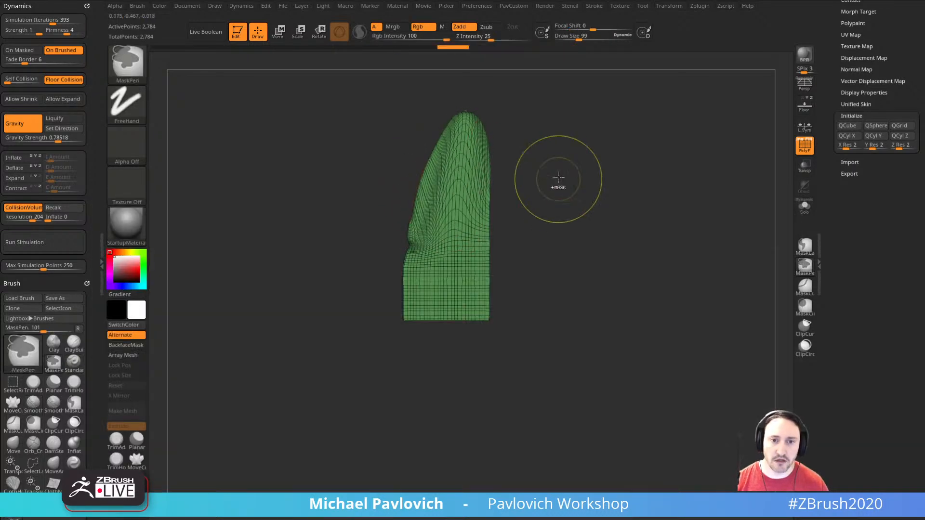
- Remesh the tapered slab with DynaMesh and make a DamStandard stroke across its lower part
left_click_drag(558, 178, 563, 230, "ctrl")
key("b")
key("d")
key("s")
mouse_move(438, 296)
left_mouse_down()
mouse_move(430, 263)
mouse_move(463, 280)
left_mouse_up()
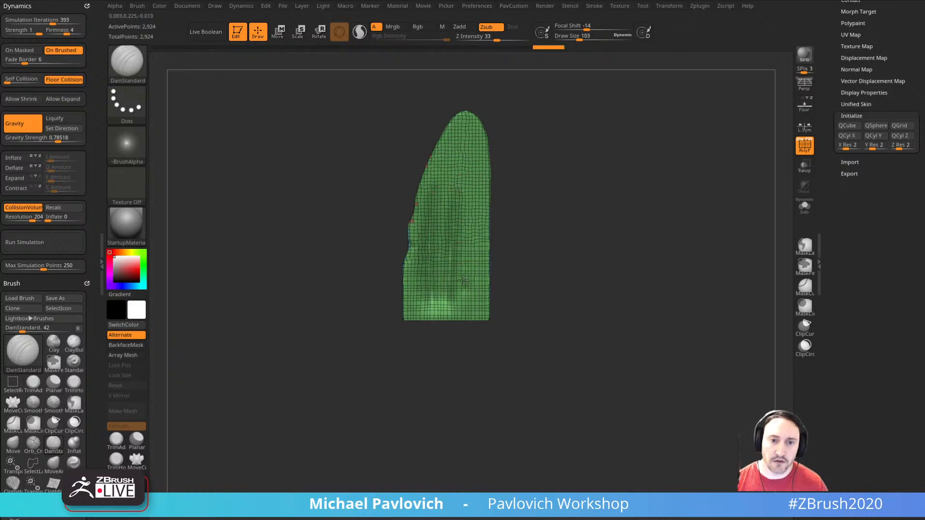
- Add rough Clay brush strokes along the front face of the slab
key("b")
key("c")
key("l")
left_click_drag(439, 174, 436, 289)
left_click_drag(426, 222, 472, 250)
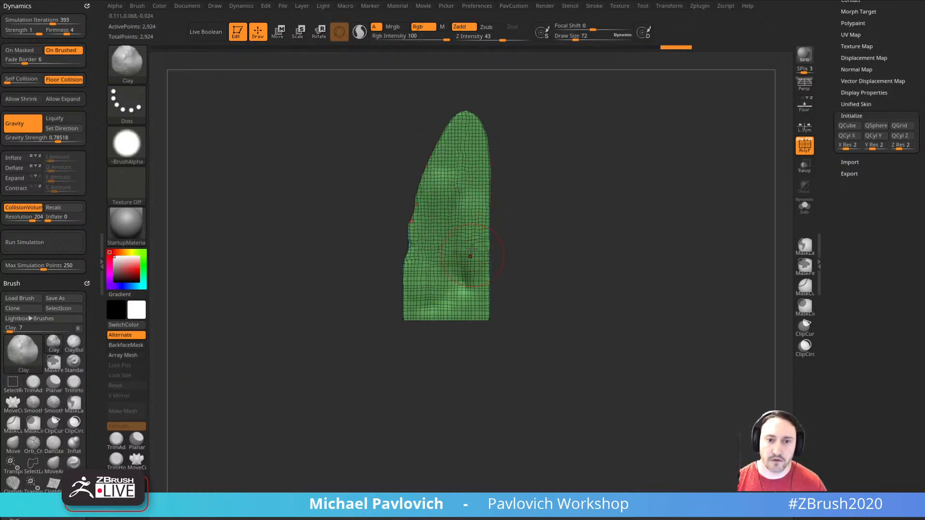
- Sculpt long vertical ridges down the slab with the Standard brush and hide the polyframe display
key("b")
key("s")
key("t")
left_click_drag(445, 179, 432, 295)
left_click_drag(458, 190, 460, 291)
left_click_drag(471, 212, 475, 286)
left_click_drag(530, 246, 578, 232)
left_click(804, 145)
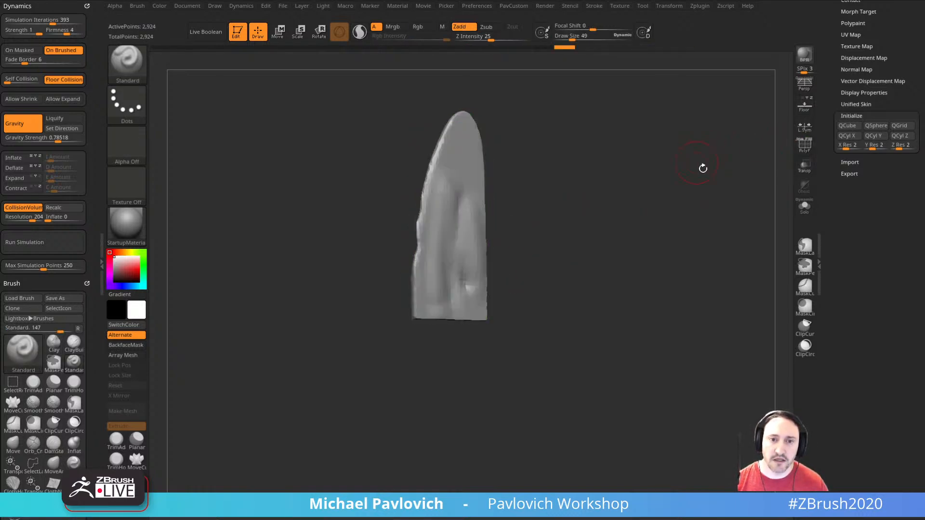
- Build up lengthwise grooves and strands over the slab's front with the ClayBuildup brush
left_click_drag(703, 168, 679, 169, "shift")
key("b")
key("c")
key("b")
left_click_drag(455, 187, 436, 309)
left_click_drag(418, 311, 447, 145)
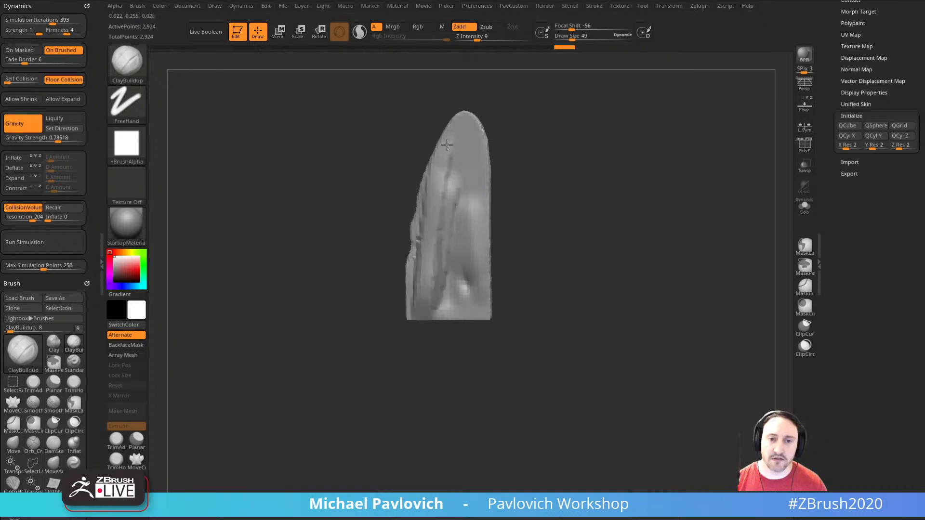
left_click_drag(456, 190, 466, 299)
left_click_drag(482, 311, 483, 229)
left_click_drag(473, 195, 448, 142)
mouse_move(578, 232)
left_mouse_down()
mouse_move(637, 250)
mouse_move(615, 242)
left_mouse_up()
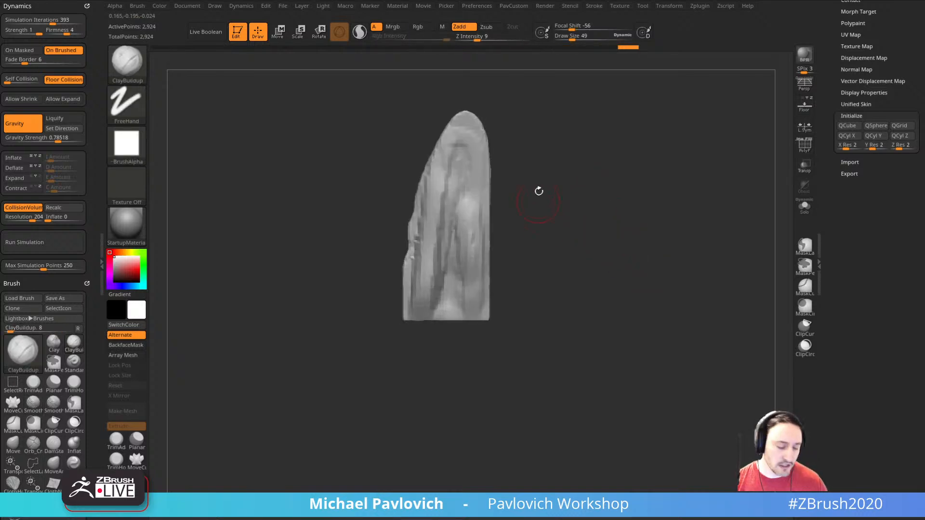
- Create a new InsertMesh brush from the sculpted piece and turn it into a NanoMesh brush
key("b")
left_click(366, 484)
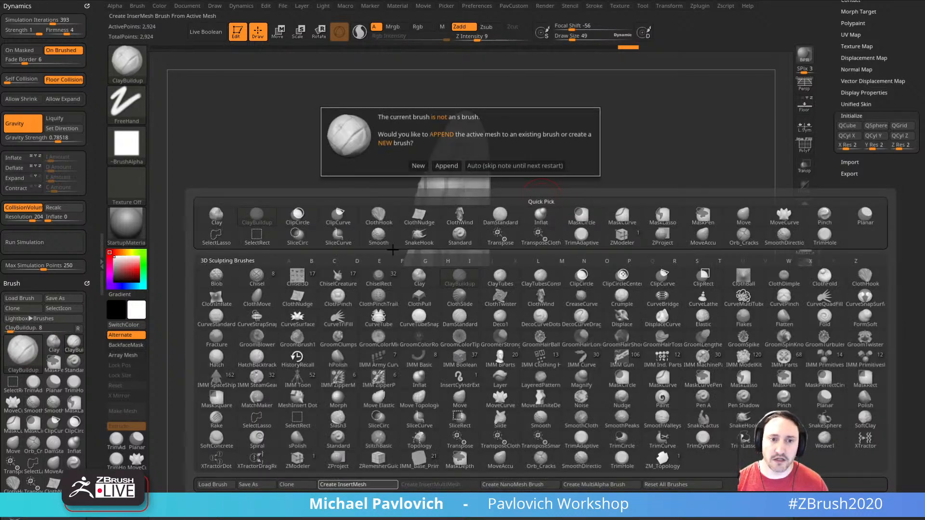
left_click(418, 166)
left_click(137, 6)
left_click(157, 284)
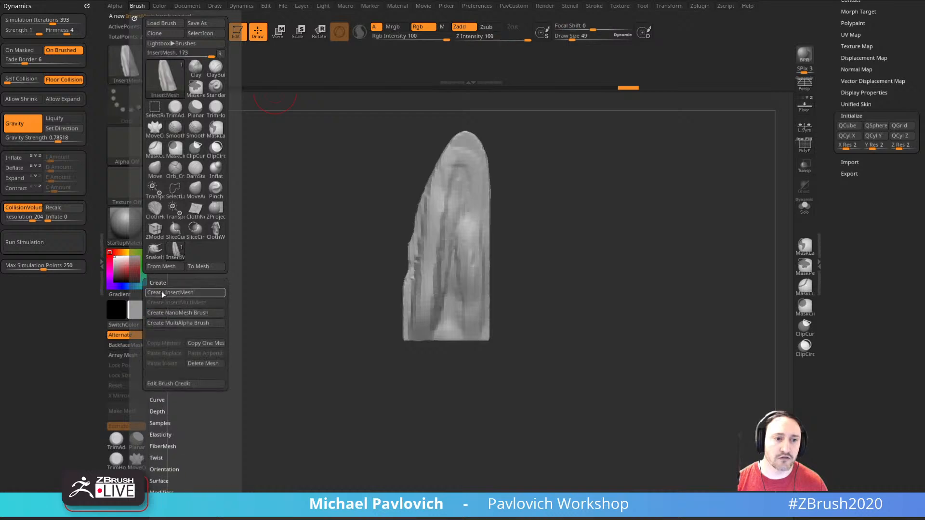
left_click(178, 313)
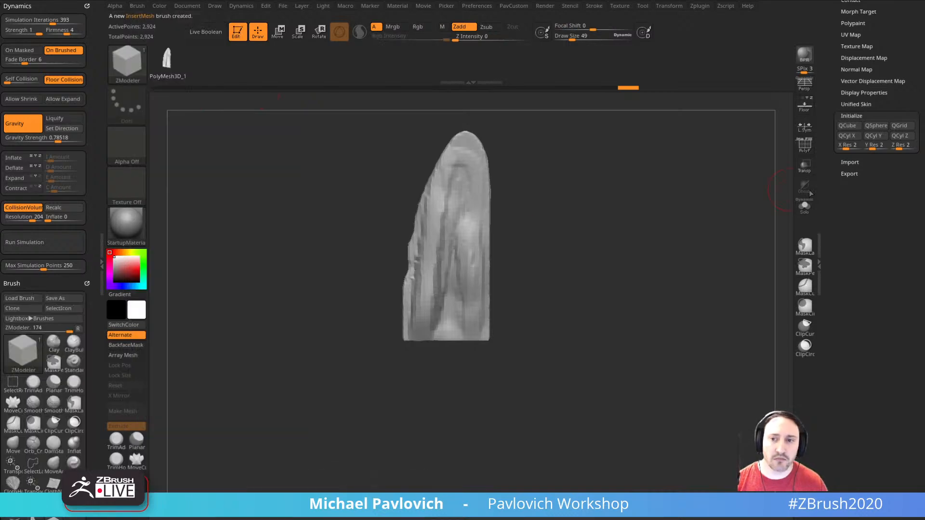
- Return to the character tool, isolate the DeathWorking2 subtool, set the draw size to 3 and show its polyframe
left_click(907, 126)
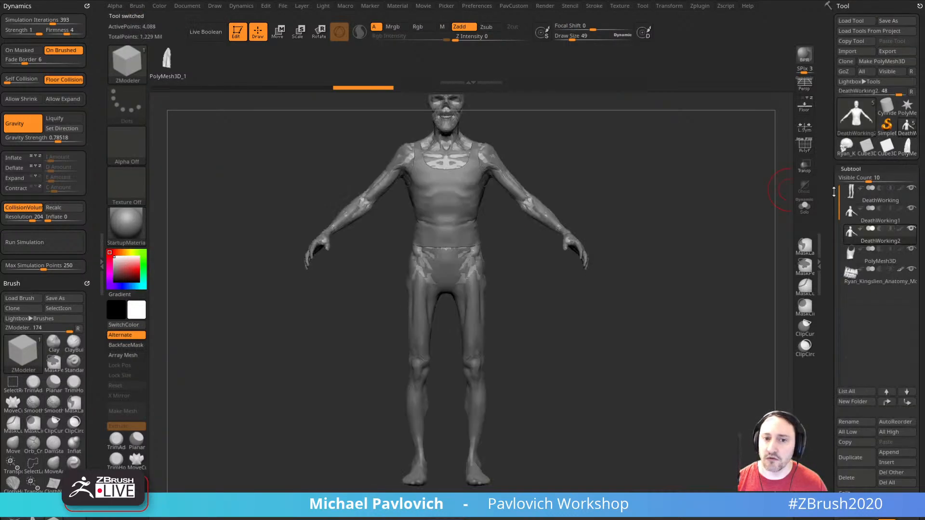
left_click_drag(647, 267, 765, 343)
left_click(805, 207)
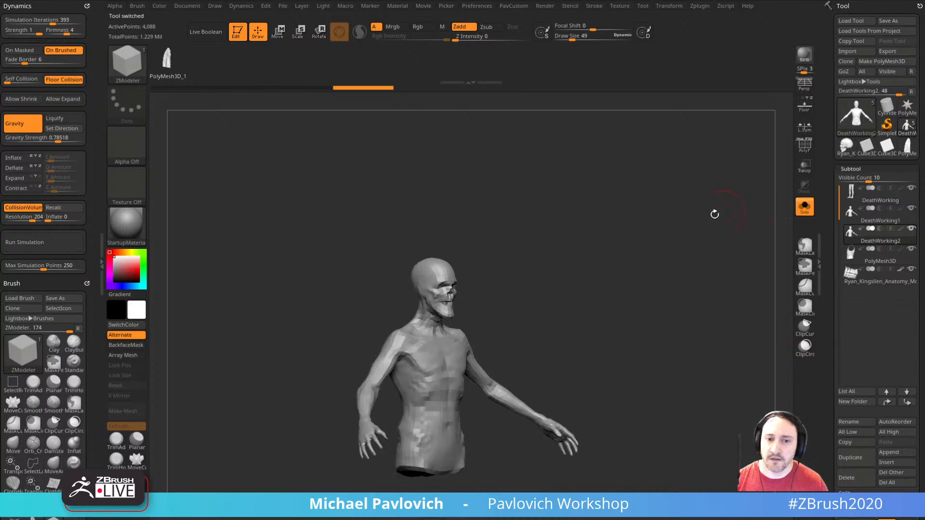
mouse_move(715, 215)
left_mouse_down("alt")
mouse_move(597, 233)
mouse_move(745, 225)
left_mouse_up("alt")
key("s")
left_click(718, 223)
left_click(803, 146)
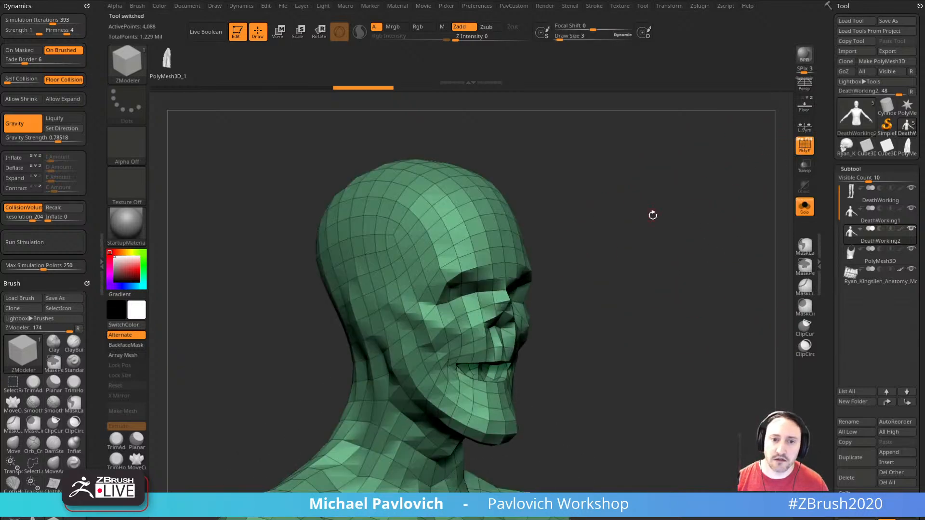
- Set the draw size to 11 and leave only one half of the head visible using the SelectRect brush
key("s")
left_click(656, 221)
left_click_drag(673, 223, 597, 225, "shift")
left_click(128, 63, "ctrl+shift")
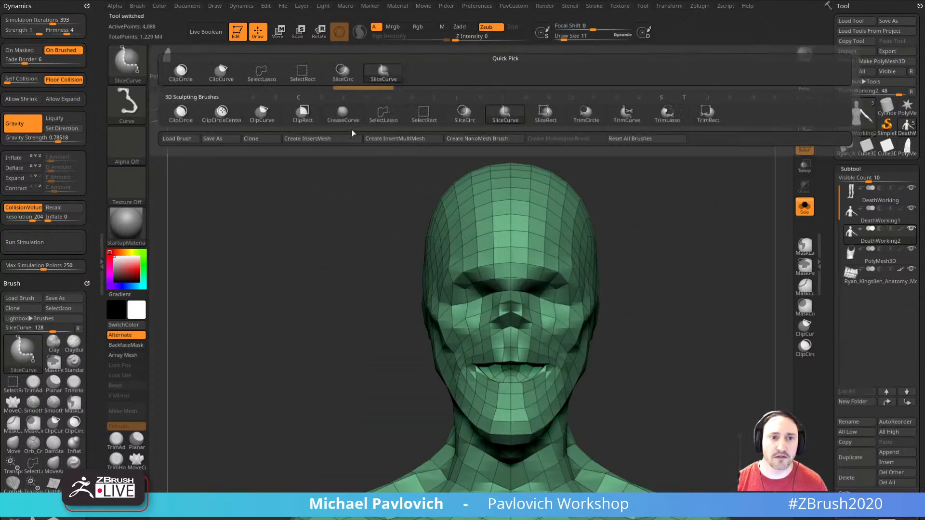
left_click(302, 72, "ctrl+shift")
left_click_drag(328, 135, 505, 415, "ctrl+shift")
mouse_move(670, 245)
left_mouse_down()
mouse_move(698, 254)
mouse_move(662, 255)
left_mouse_up()
left_click(602, 262, "ctrl+shift")
left_click_drag(383, 149, 505, 441, "ctrl+shift")
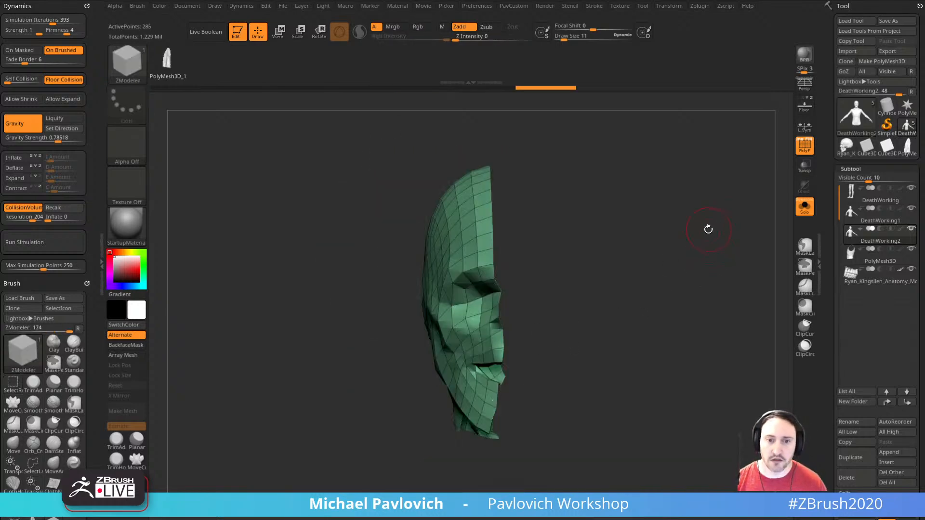
- Delete the hidden geometry from DeathWorking2 and frame the remaining half head from the side
key("3")
left_click(682, 206)
key("f")
mouse_move(595, 244)
left_mouse_down()
mouse_move(632, 253)
mouse_move(634, 231)
left_mouse_up()
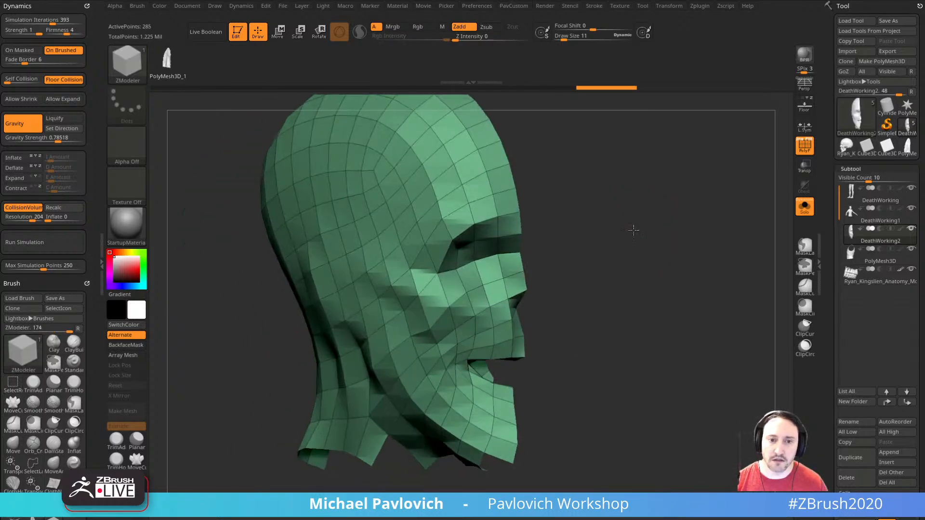
- Insert the sculpted piece as a NanoMesh on all polygons of the half head's polygroup with ZModeler
key("b")
key("Escape")
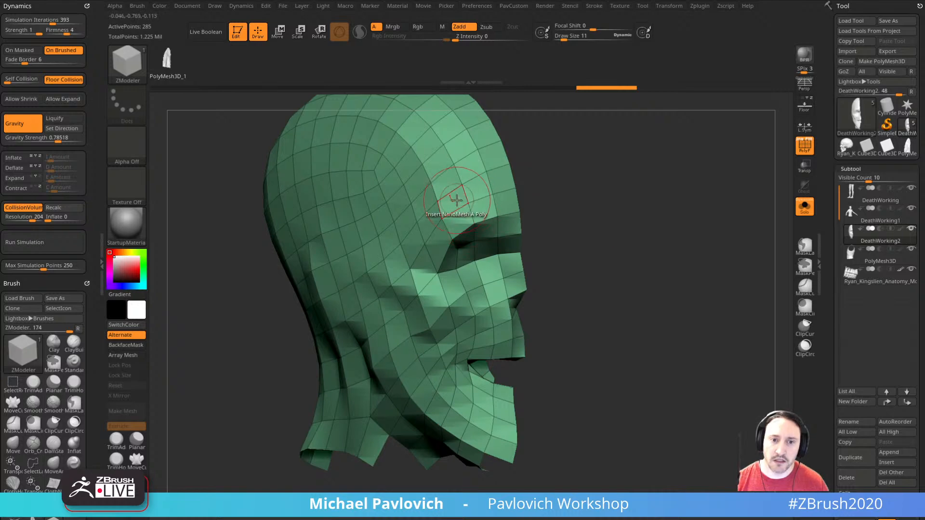
key("space")
left_click(527, 289)
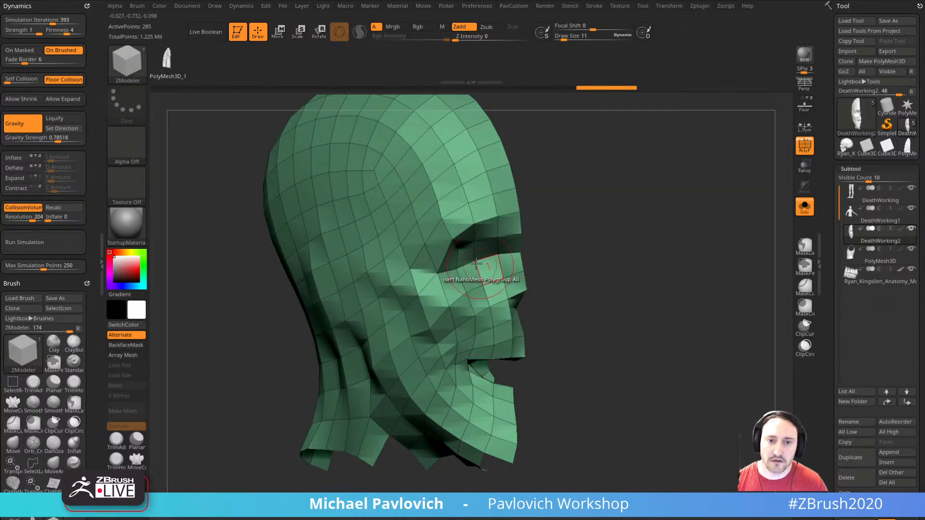
left_click(452, 206)
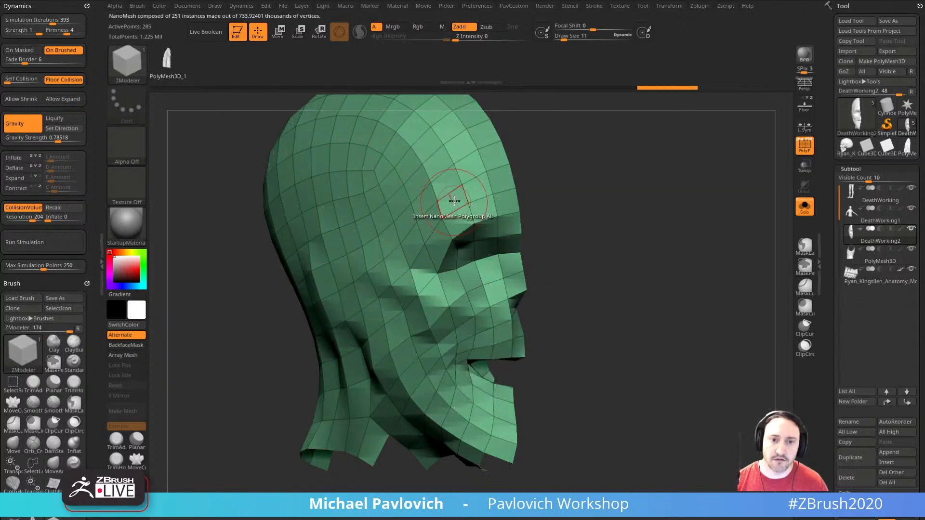
key("ctrl+z")
- Open the NanoMesh settings and align the instances to the surface normal
scroll(824, 301, "down", 10)
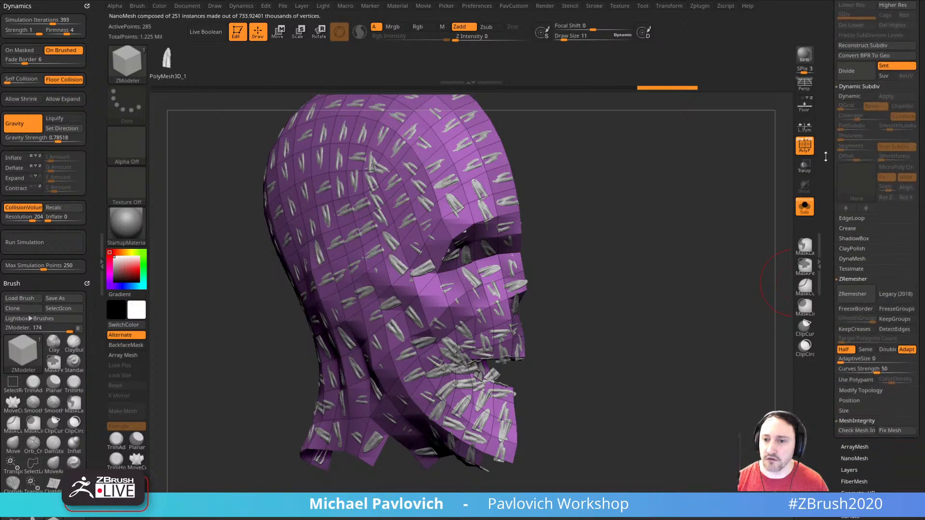
left_click_drag(828, 305, 829, 109)
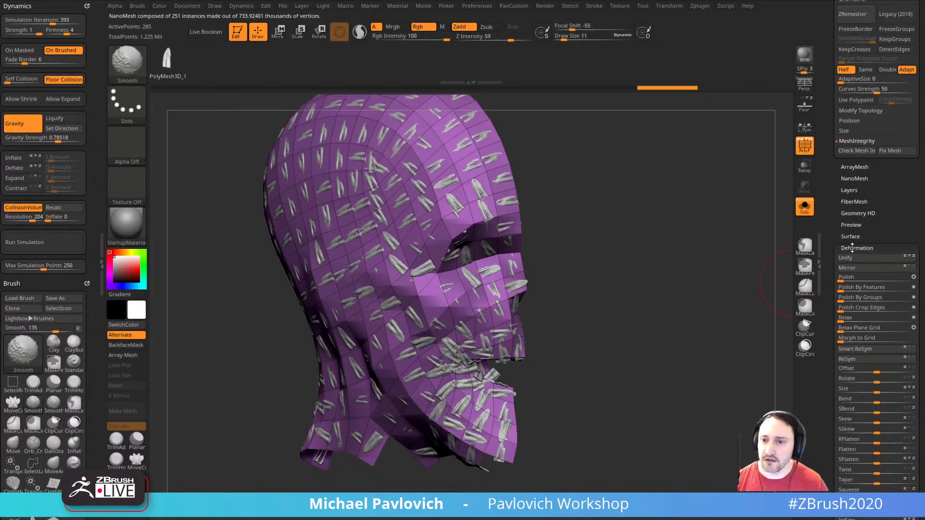
left_click(853, 246, "shift")
left_click(854, 178)
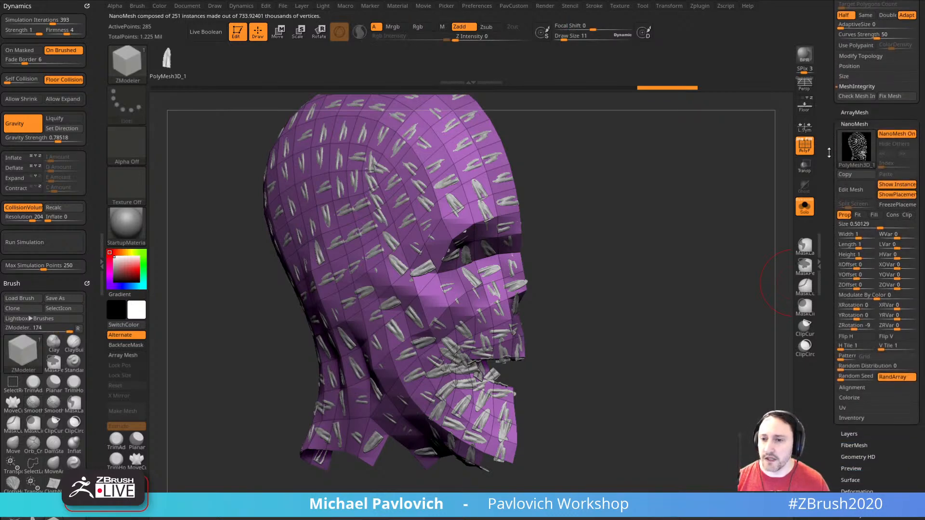
left_click(852, 388)
left_click(858, 397)
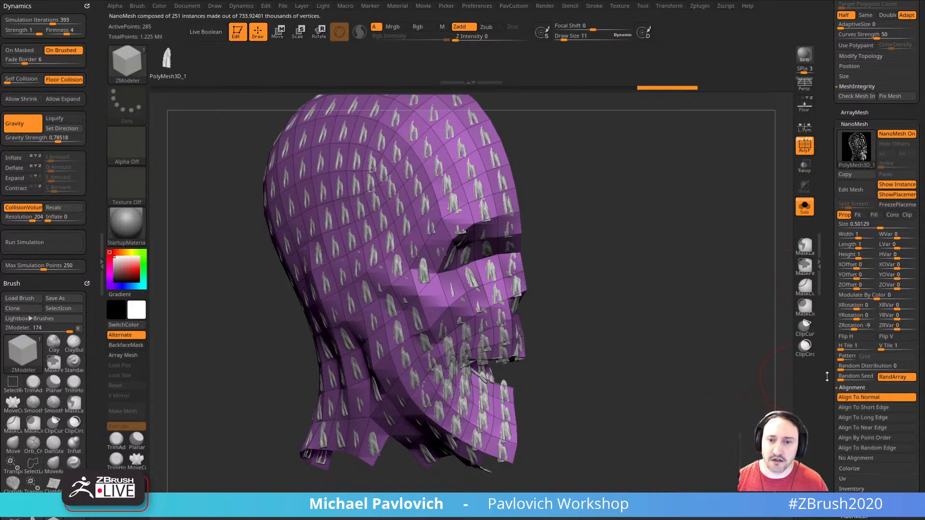
- Set the NanoMesh Width to 3.30056, Length to 3.0451, Height to 2.36733 and XOffset to about 0.02
left_click(865, 236)
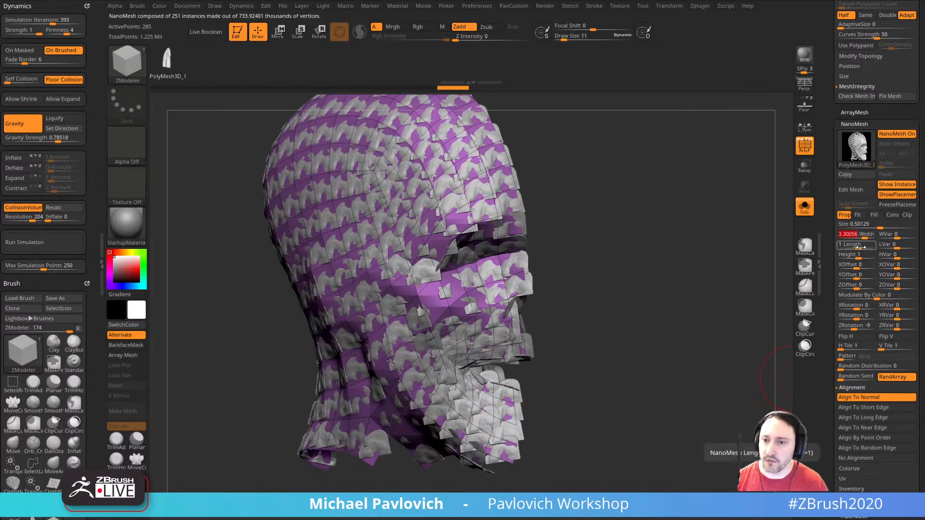
left_click(864, 246)
left_click(862, 256)
left_click(861, 267)
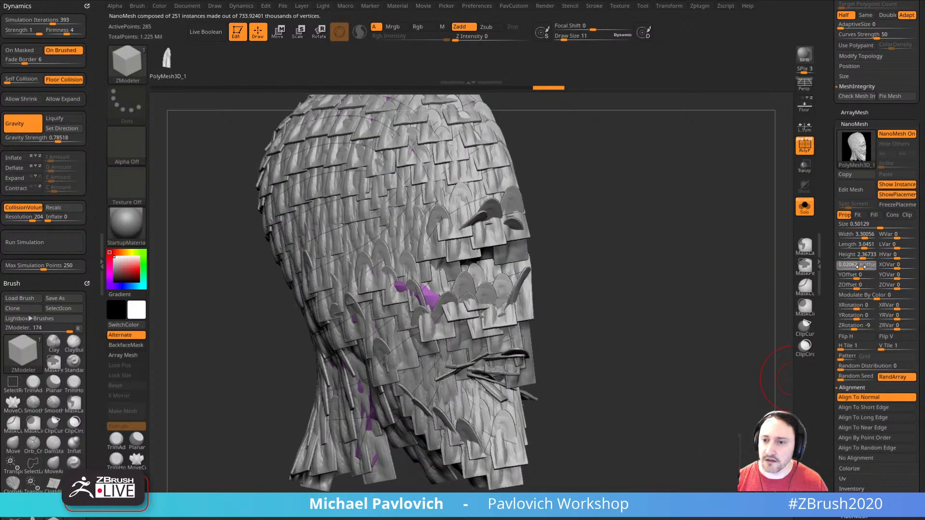
- Vary the NanoMesh instances with WVar 20, LVar 23, HVar 23 and XOVar 26
left_click(905, 237)
left_click(903, 247)
left_click(904, 256)
left_click(904, 266)
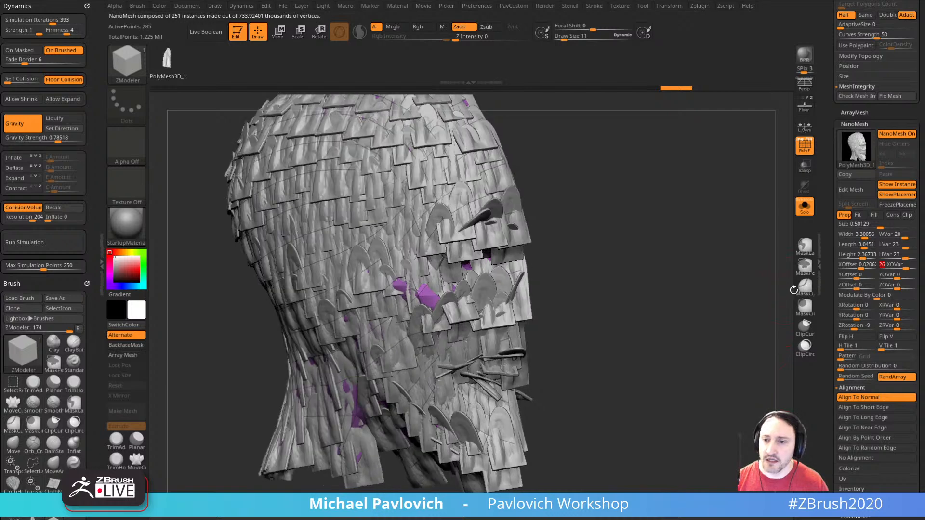
- Set the NanoMesh Height to 4.8277, ZRotation to -10 and ZRVar to 1
mouse_move(849, 257)
left_mouse_down()
mouse_move(859, 259)
mouse_move(836, 265)
left_mouse_up()
left_click(857, 316)
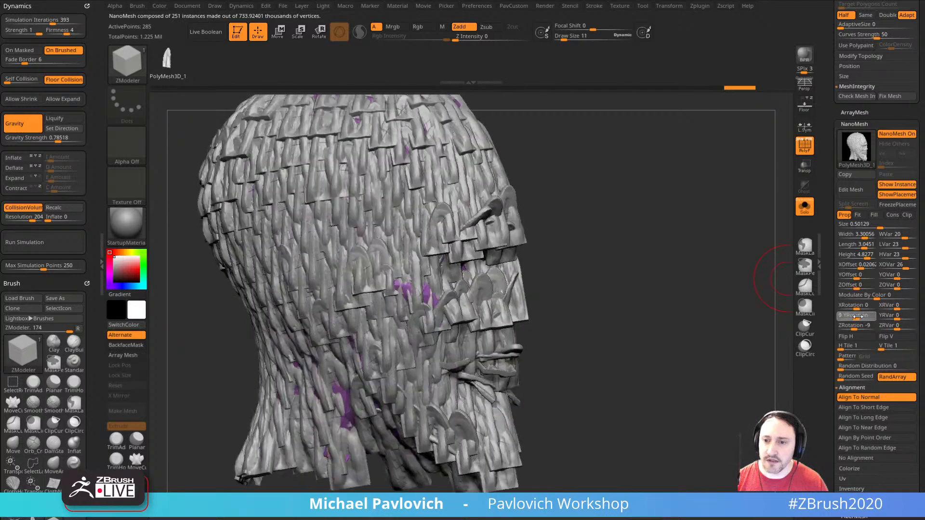
left_click_drag(858, 317, 835, 327)
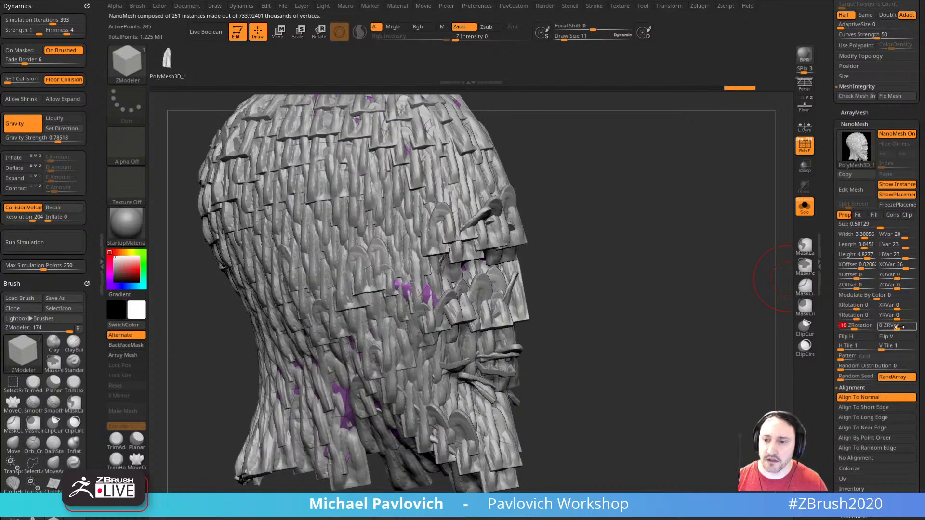
left_click_drag(899, 327, 901, 328)
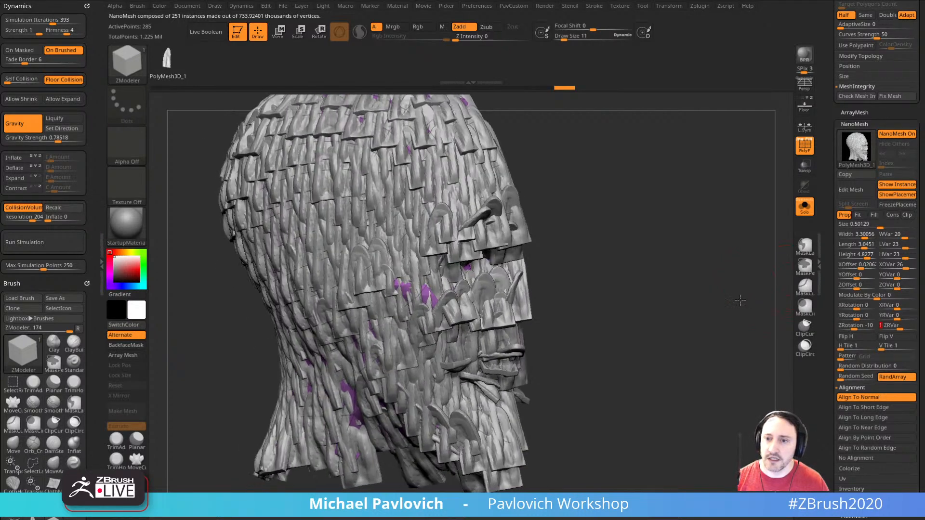
scroll(830, 371, "down", 3)
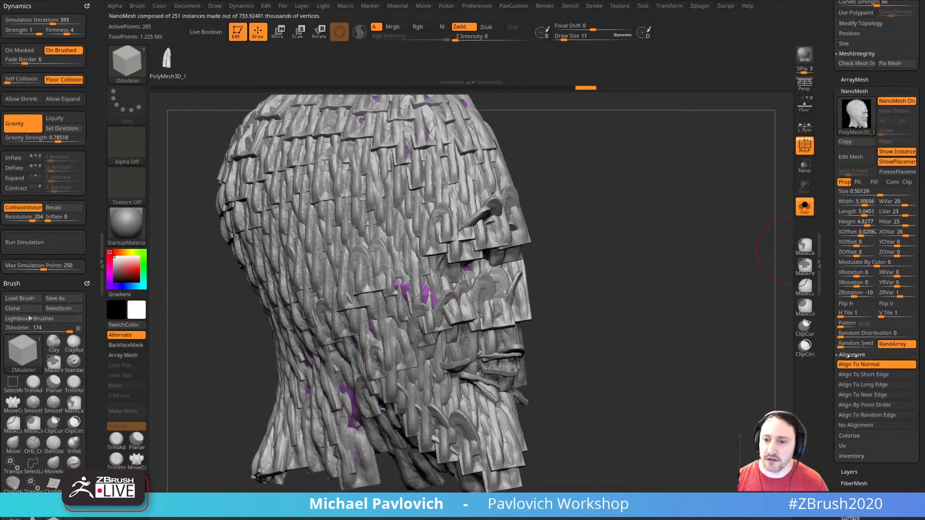
- Thin out the NanoMesh instances on the head by setting Random Distribution to 0.44186
left_click_drag(844, 340, 874, 338)
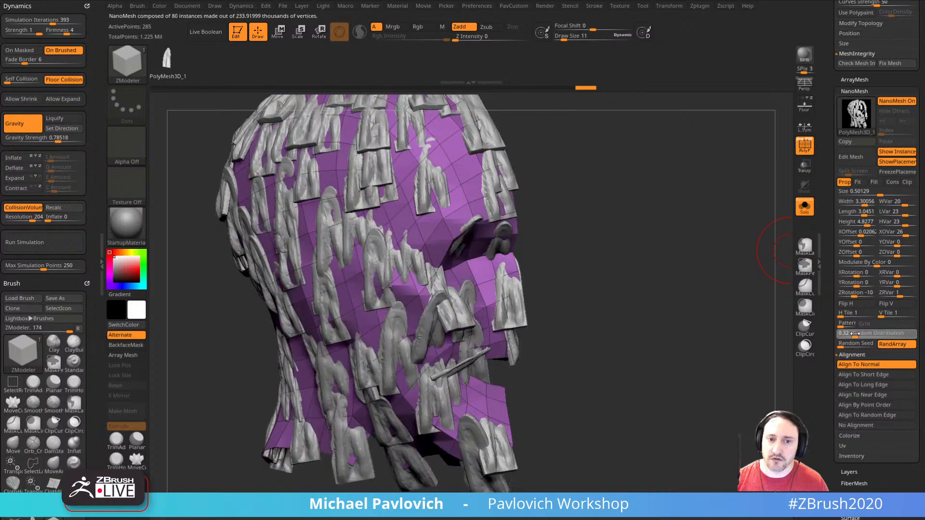
left_click(804, 295)
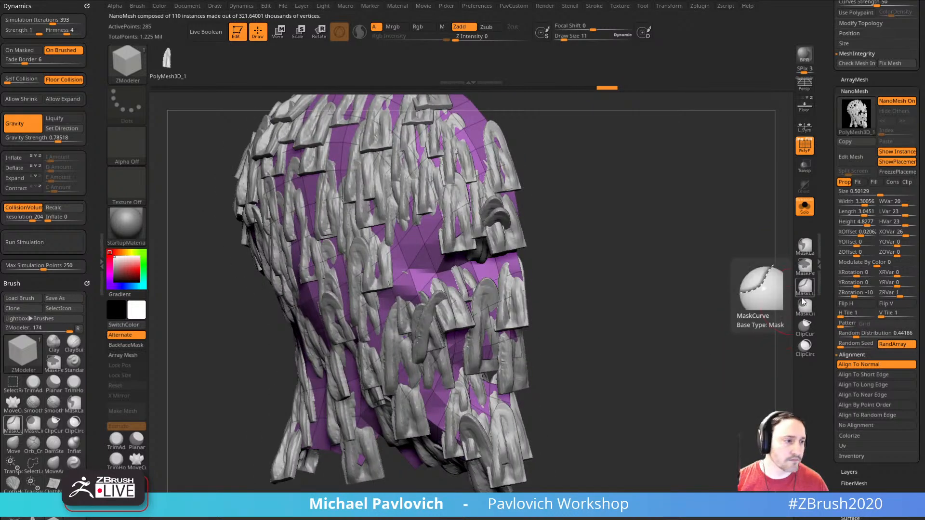
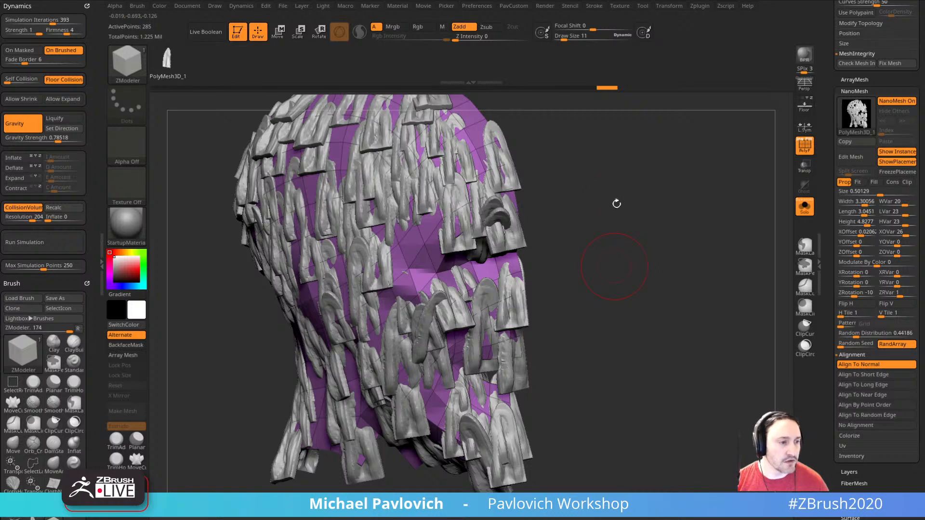
left_click_drag(709, 209, 706, 212)
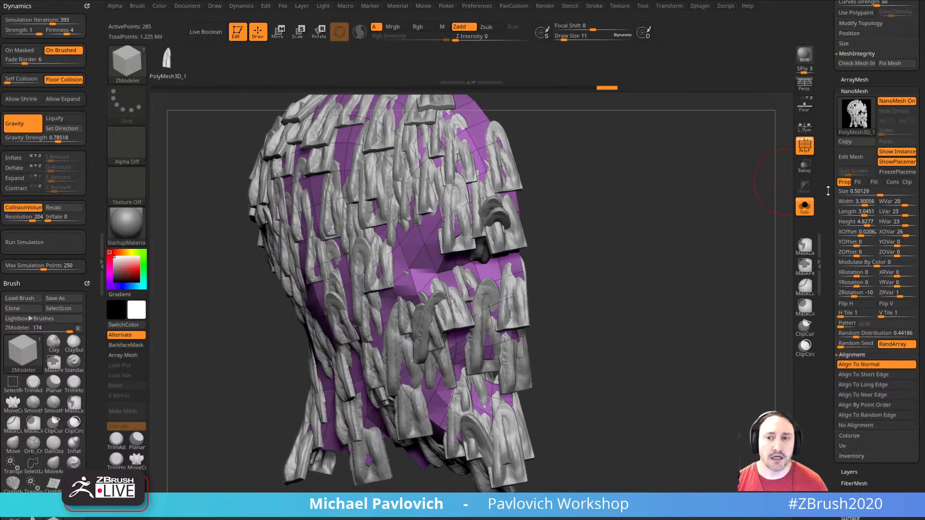
- Switch to the Cylinder3D primitive, frame it and convert it to a PolyMesh3D
scroll(877, 144, "up", 10)
left_click(879, 112)
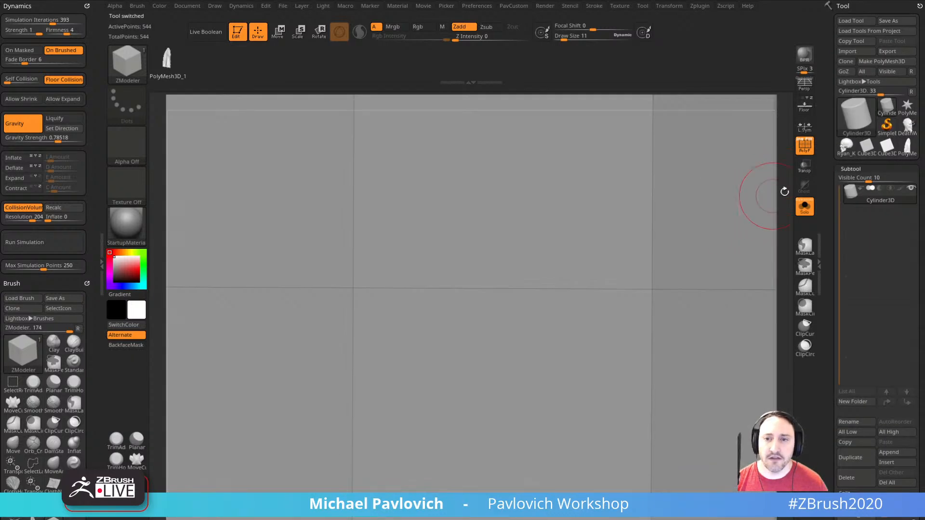
key("f")
left_click_drag(732, 191, 690, 212)
left_click(871, 63)
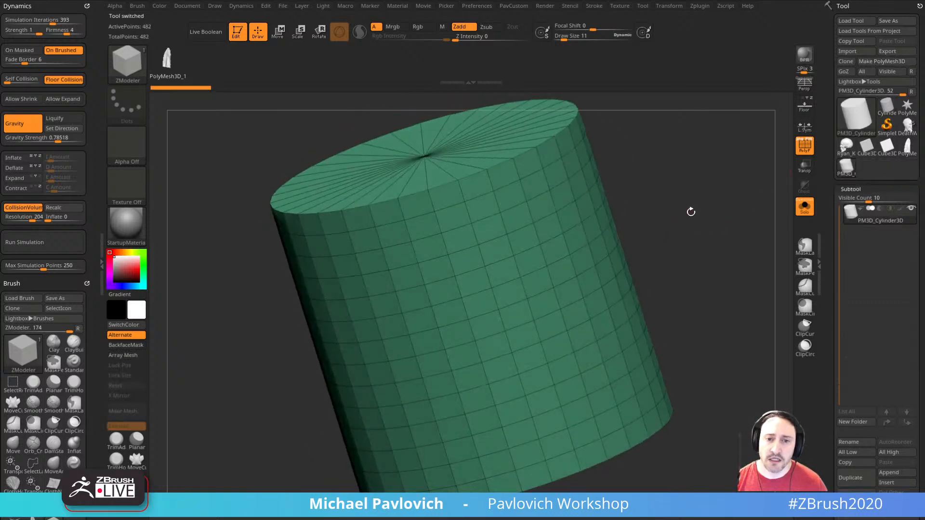
- Crease the cylinder's edges with CreaseLvl 3 and turn on dynamic subdivision
key("grave")
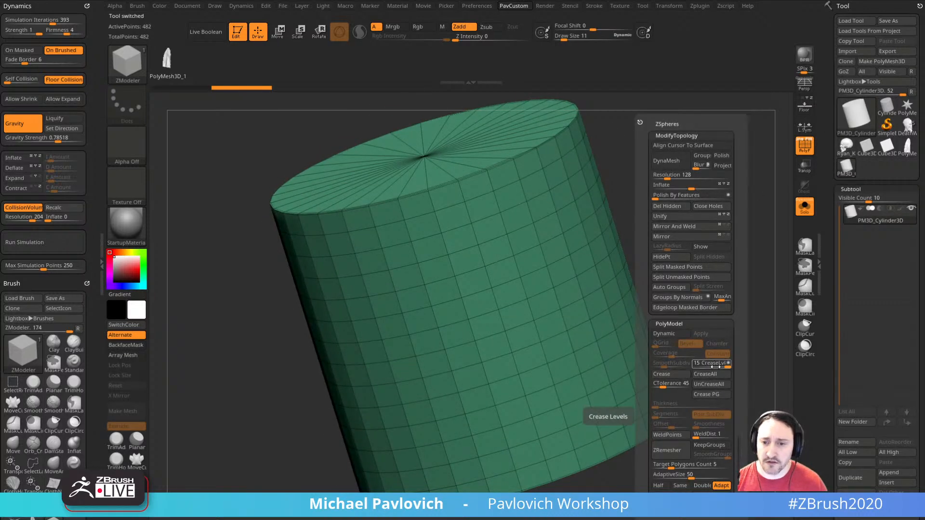
left_click_drag(726, 367, 702, 368)
left_click(664, 334)
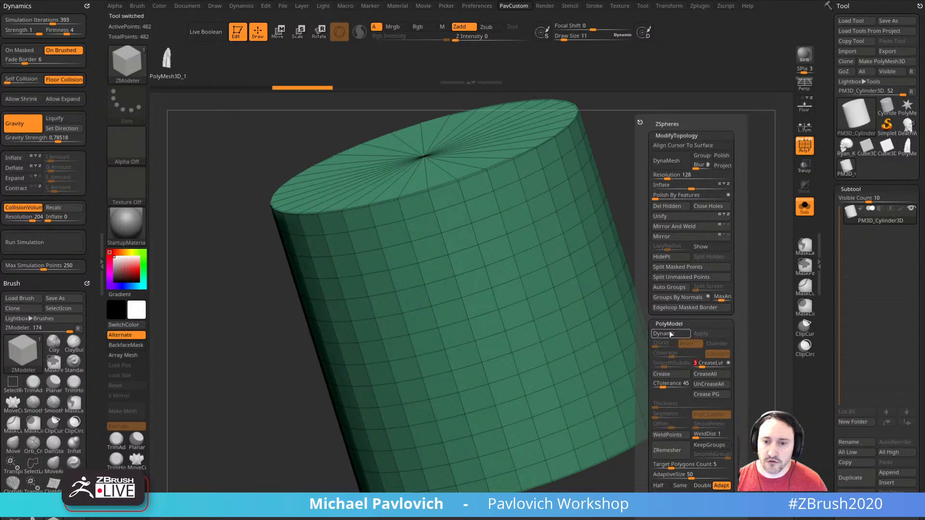
left_click(672, 365)
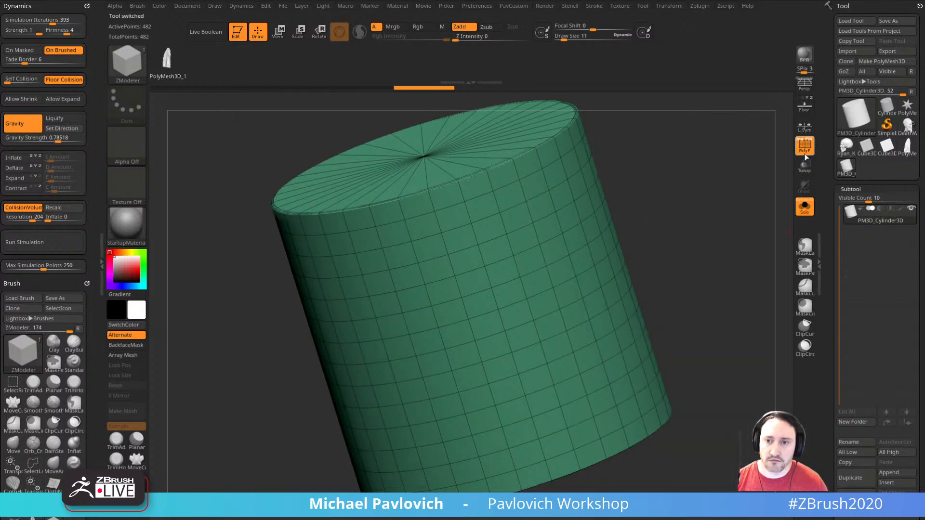
- Hide the polyframe and soften the cylinder's rim with CreaseLvl 1 and SmoothSubdiv 3
key("shift+f")
key("grave")
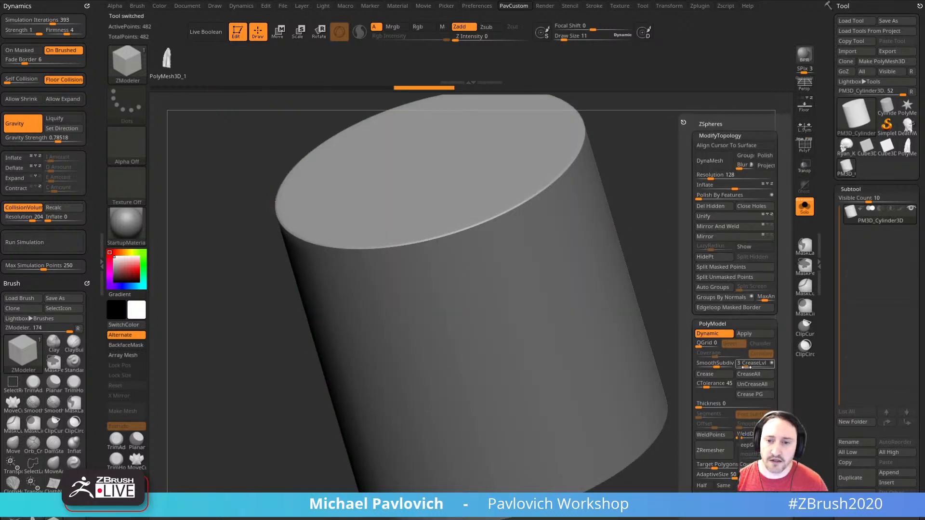
left_click_drag(747, 368, 739, 367)
left_click(712, 367)
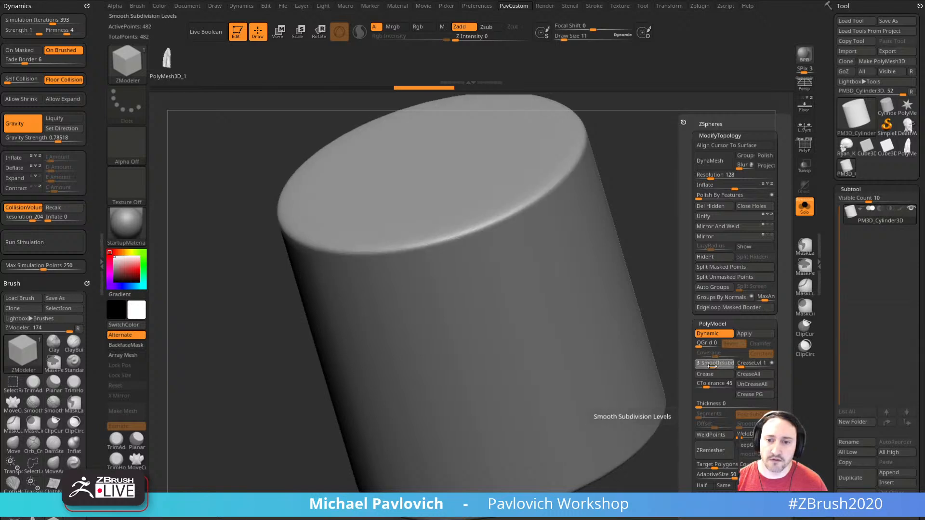
left_click(708, 375)
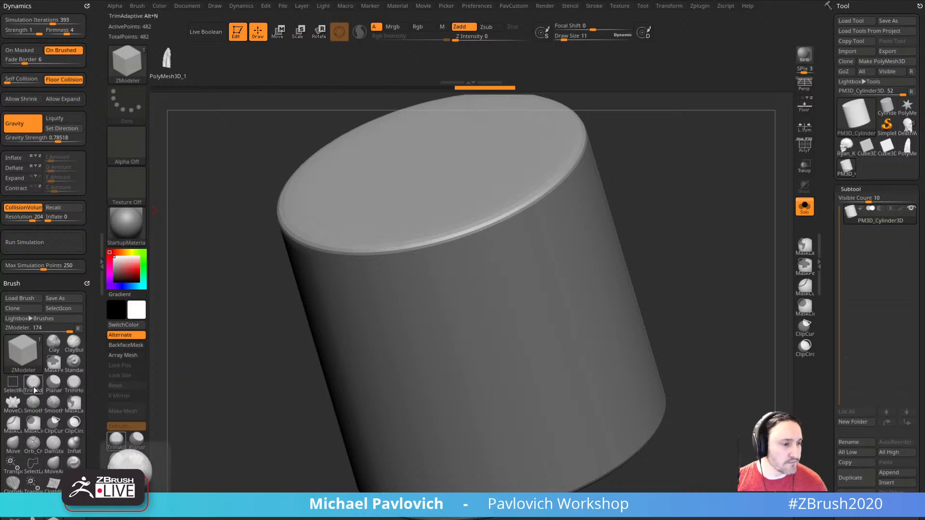
mouse_move(692, 225)
left_mouse_down("alt")
mouse_move(710, 228)
mouse_move(698, 234)
left_mouse_up("alt")
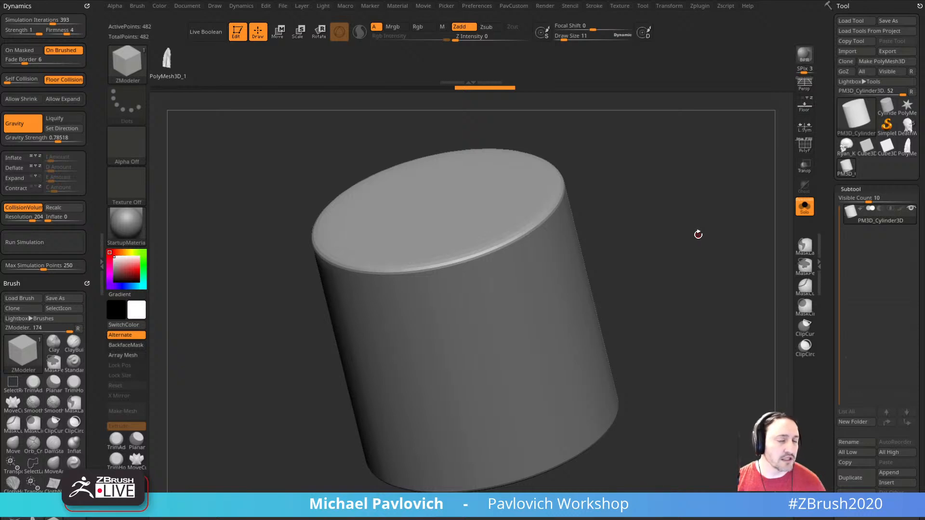
- Show the polyframe and bevel a three-edge stretch of the cylinder's top rim with the ZModeler Bevel action
key("shift+f")
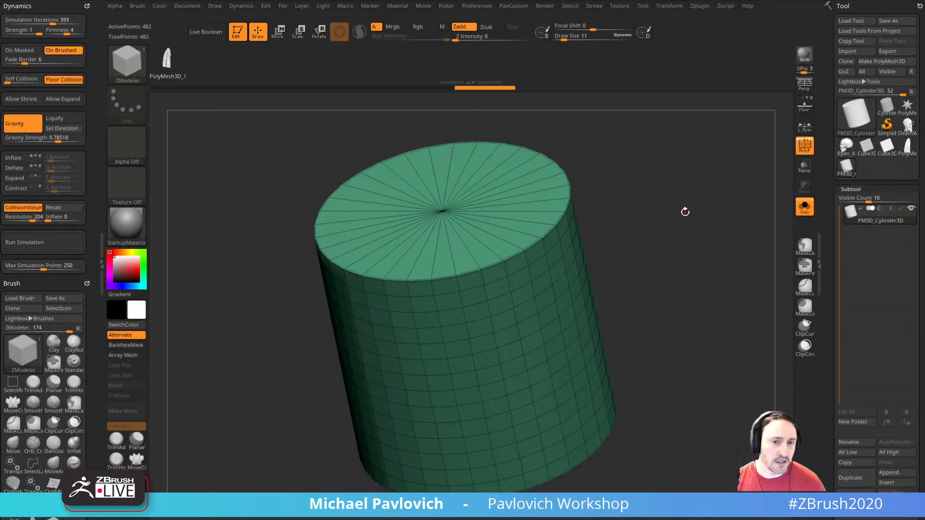
left_click_drag(683, 208, 705, 242, "alt")
key("space")
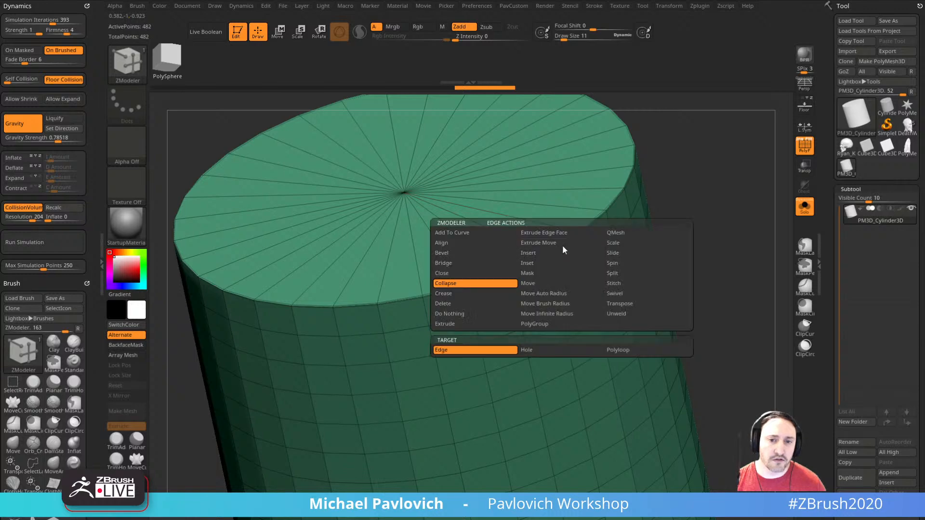
left_click(481, 245)
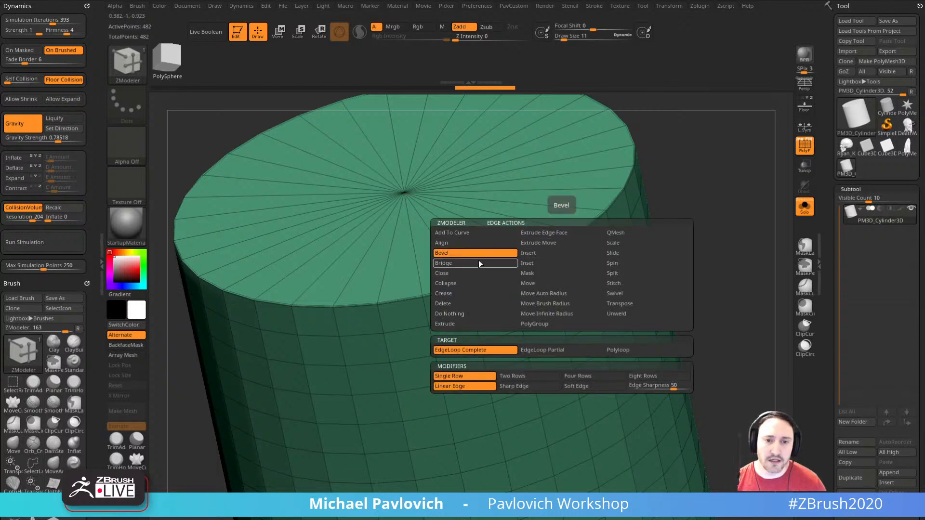
left_click(478, 236)
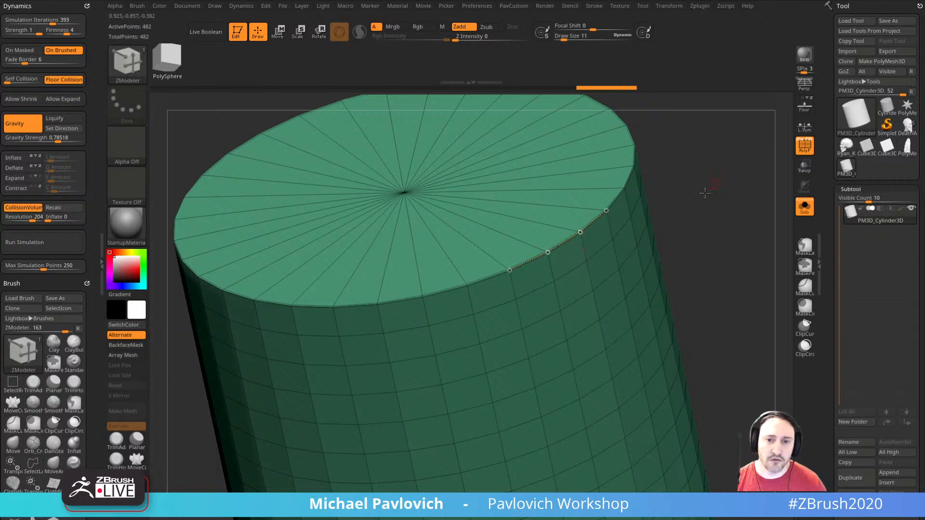
left_click_drag(705, 193, 669, 239)
left_click(516, 291)
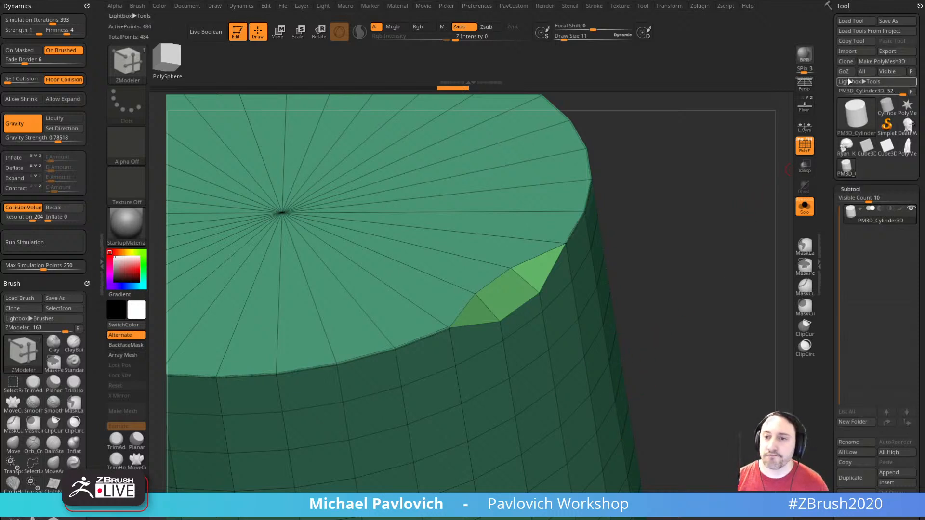
- Return to the character tool, delete the NanoMesh head subtool DeathWorking2, and show the remaining body without polyframe or solo
left_click(906, 146)
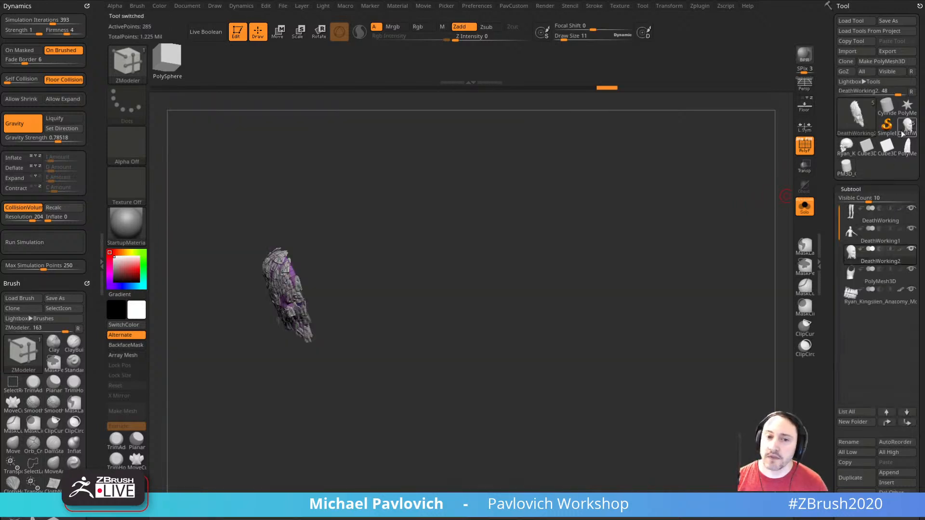
left_click_drag(824, 251, 825, 212)
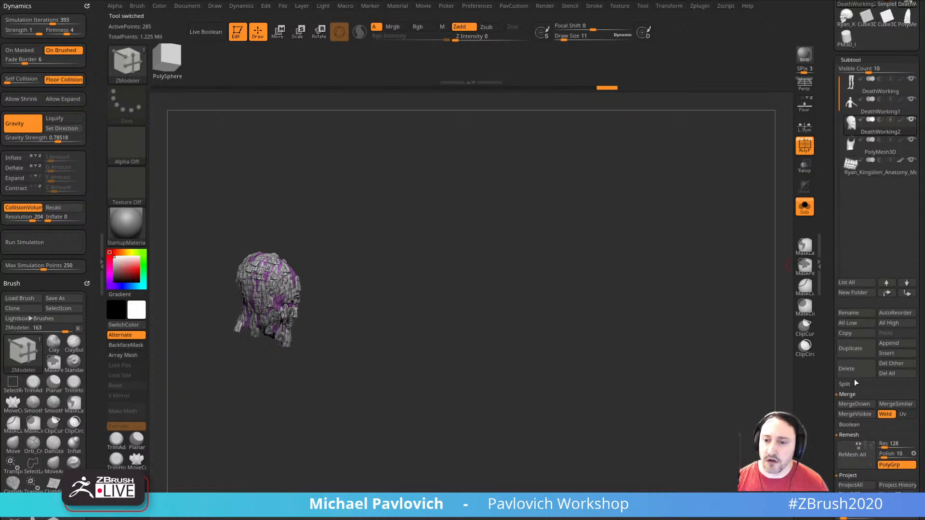
left_click(853, 373)
left_click_drag(673, 322, 786, 253, "shift")
left_click(803, 147)
left_click(803, 205)
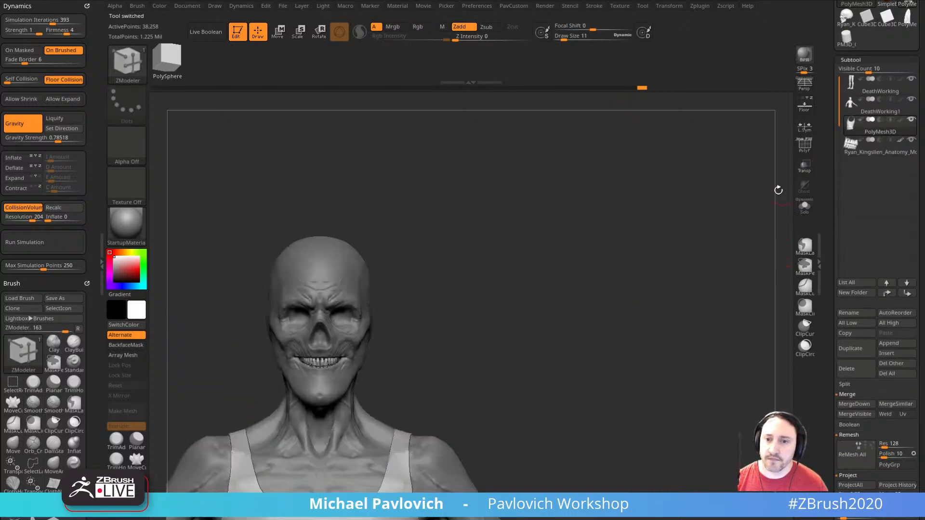
- Choose the Standard brush with Draw Size 24 and make the legs subtool DeathWorking active
mouse_move(779, 190)
left_mouse_down("alt")
mouse_move(641, 372)
mouse_move(713, 207)
left_mouse_up("alt")
key("s")
mouse_move(712, 263)
left_mouse_down()
mouse_move(664, 269)
mouse_move(692, 264)
left_mouse_up()
key("b")
key("s")
key("t")
left_click(450, 297, "alt")
left_click_drag(617, 318, 692, 285, "alt")
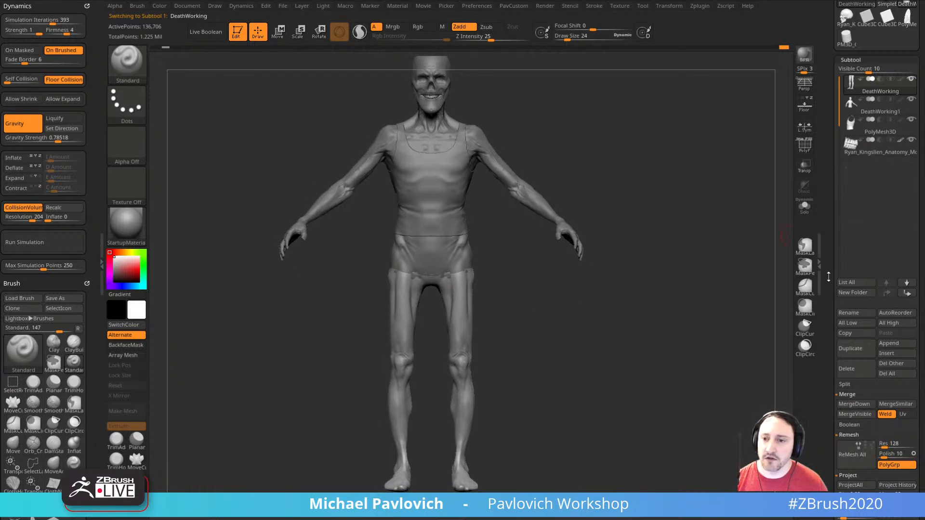
- Leave only the DeathWorking and DeathWorking1 subtools visible and merge them into a new tool
left_click_drag(829, 276, 829, 302)
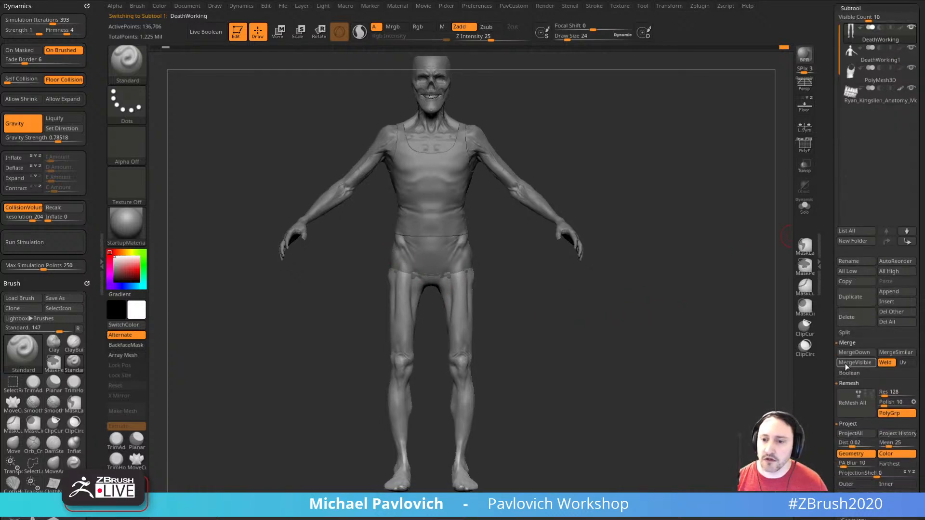
left_click(911, 88)
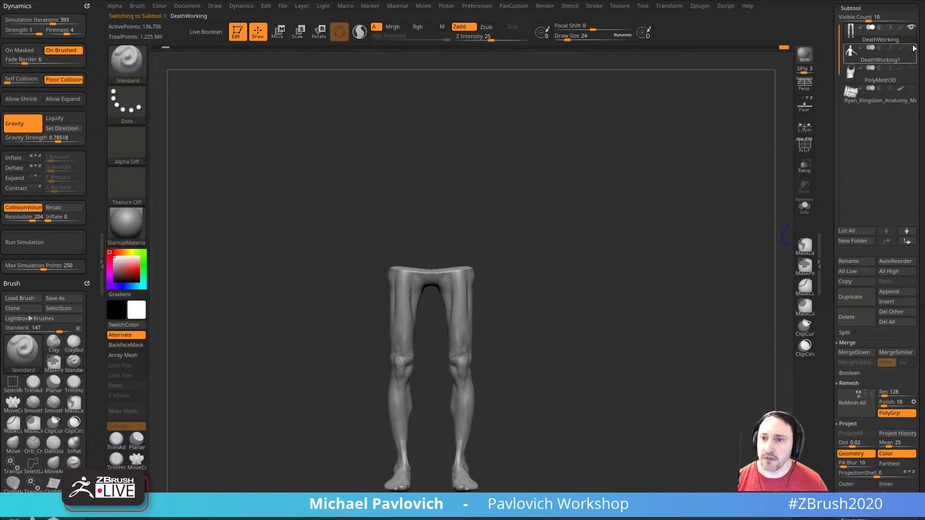
left_click_drag(606, 255, 607, 272, "alt")
left_click_drag(626, 312, 618, 301, "alt")
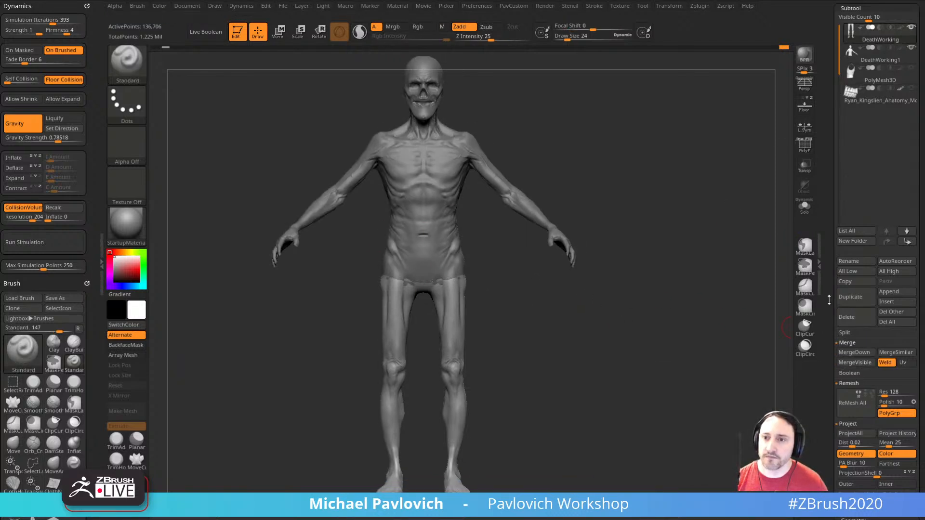
left_click_drag(829, 300, 834, 260)
- Open the merged body tool and DynaMesh it at resolution 128
left_click(873, 171)
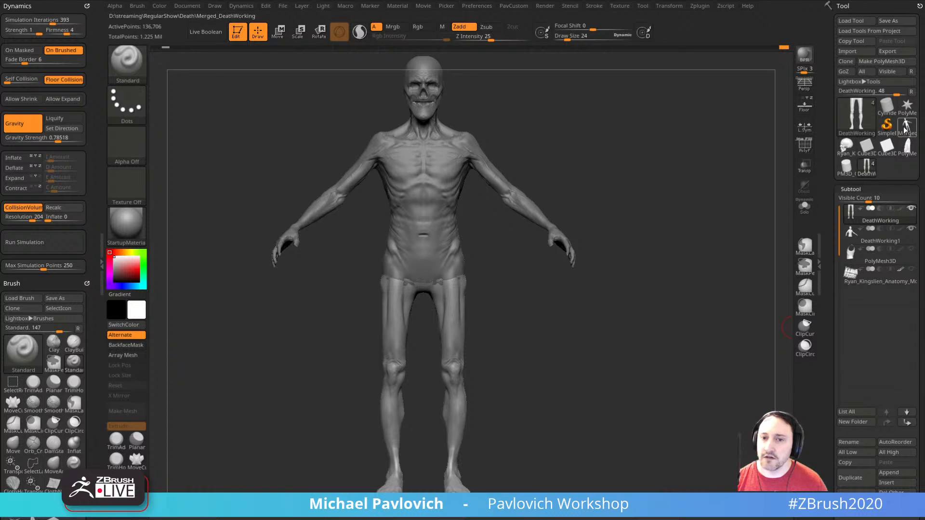
key("space")
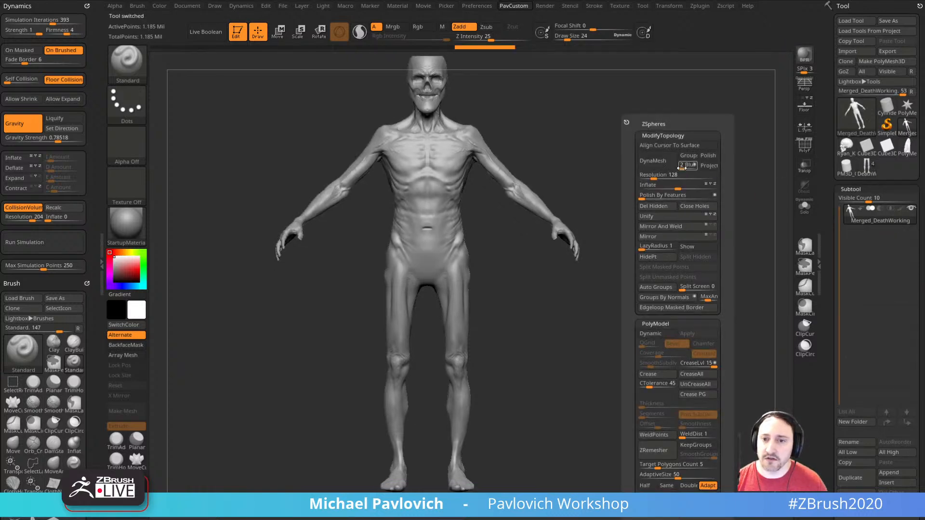
left_click(659, 163)
left_click(626, 183)
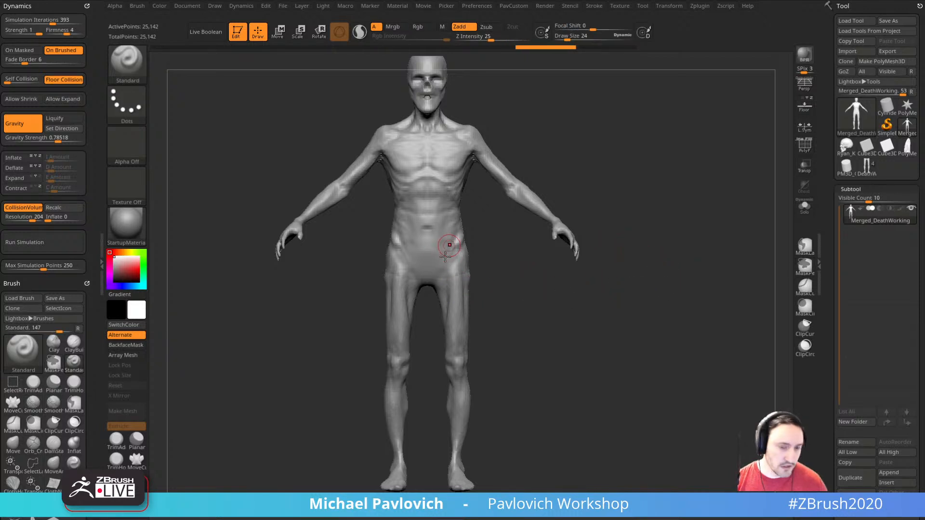
mouse_move(555, 292)
left_mouse_down()
mouse_move(565, 292)
mouse_move(565, 275)
left_mouse_up()
- Mask the hips and legs from the waist down to the ankles with the MaskLasso brush
key("ctrl")
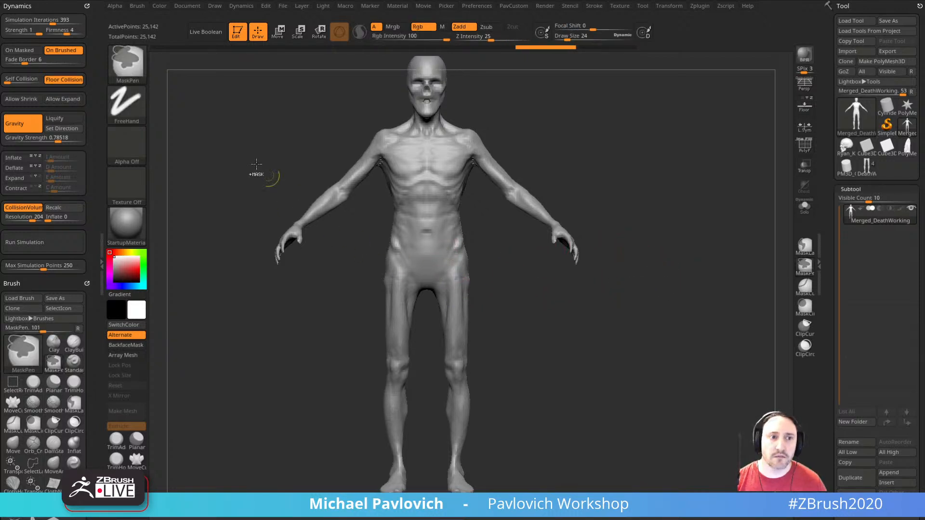
key("b")
left_click(268, 93)
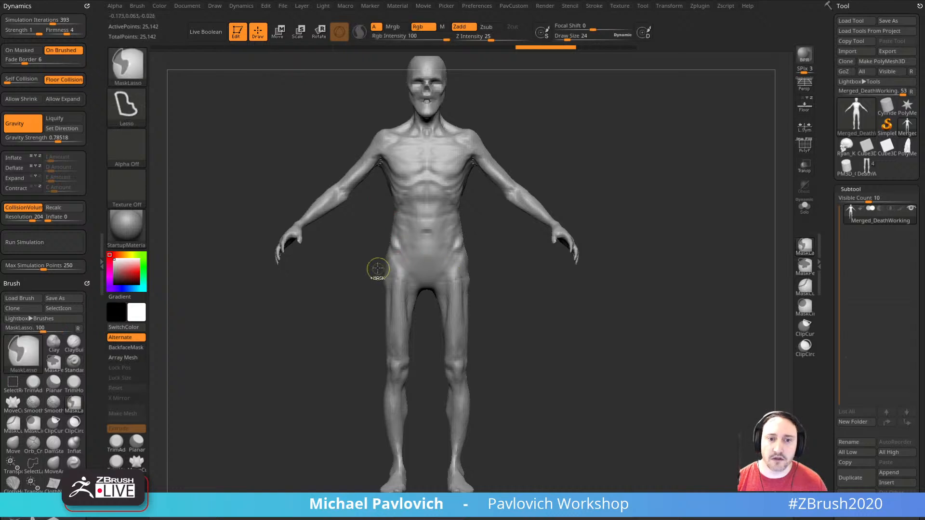
mouse_move(364, 262)
left_mouse_down("ctrl")
mouse_move(327, 422)
mouse_move(484, 477)
mouse_move(366, 299)
left_mouse_up("ctrl")
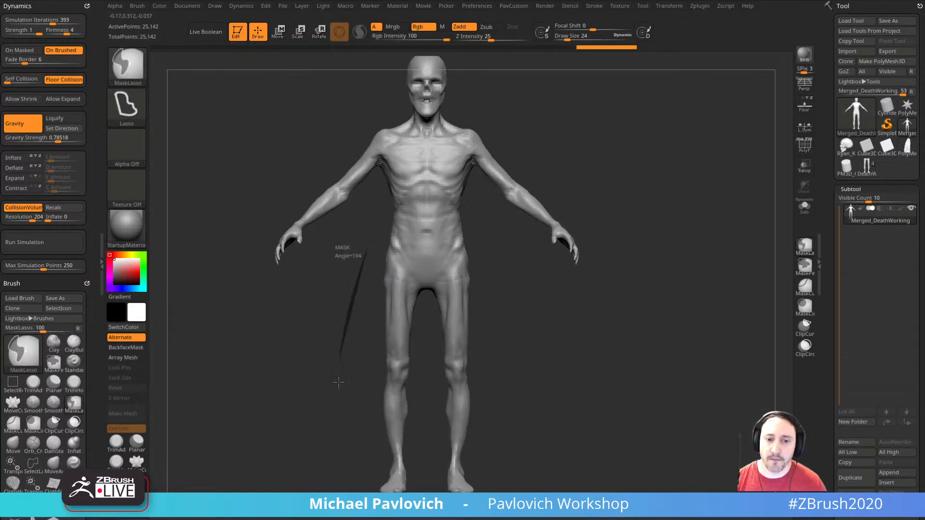
mouse_move(338, 382)
left_mouse_down("ctrl")
mouse_move(378, 463)
mouse_move(551, 448)
mouse_move(535, 251)
mouse_move(508, 236)
mouse_move(627, 308)
mouse_move(646, 285)
mouse_move(620, 392)
mouse_move(632, 378)
mouse_move(592, 299)
left_mouse_up("ctrl")
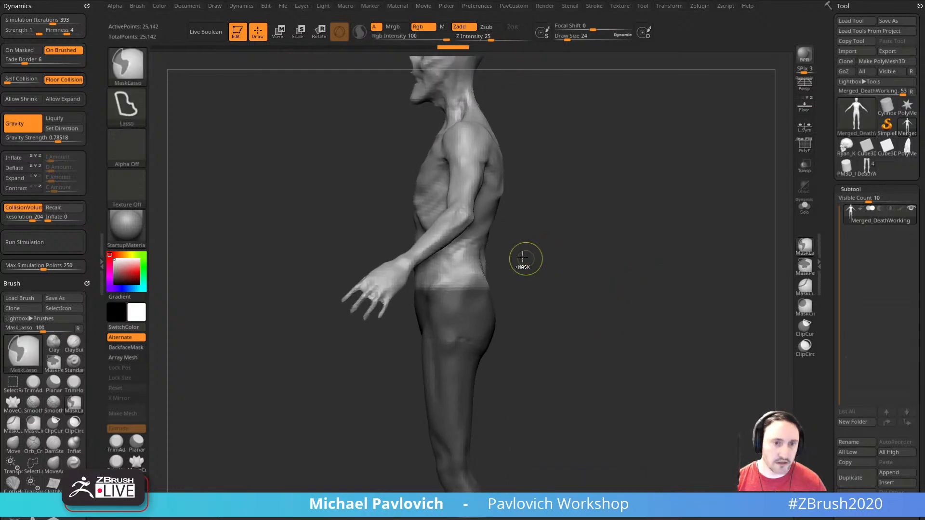
left_click_drag(783, 265, 622, 255)
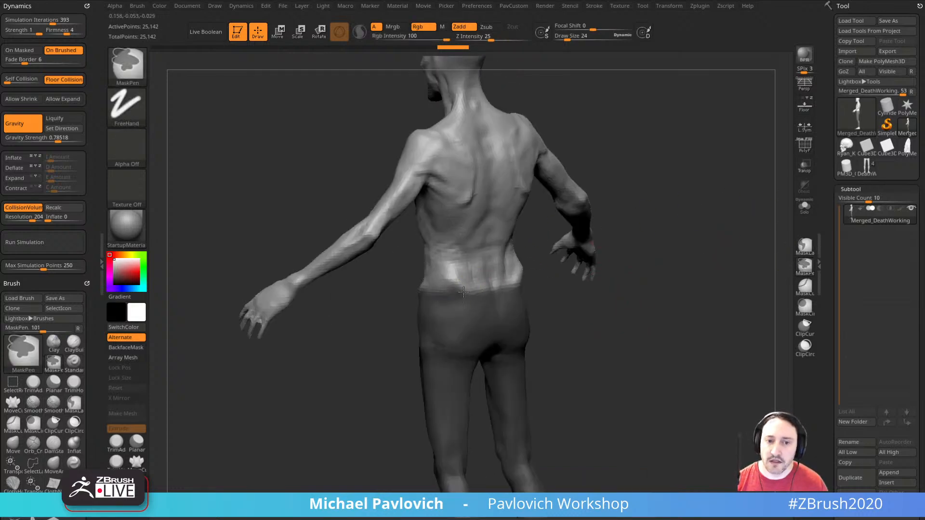
left_click_drag(560, 291, 685, 290)
- Insert an edge loop along the border of the masked hips and legs
scroll(843, 289, "down", 10)
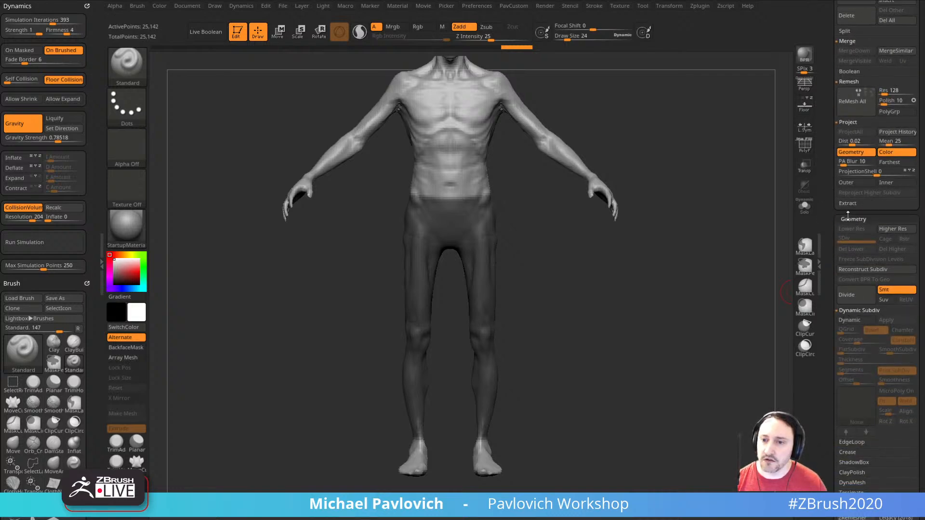
scroll(848, 216, "down", 5)
left_click(852, 285)
left_click(852, 310)
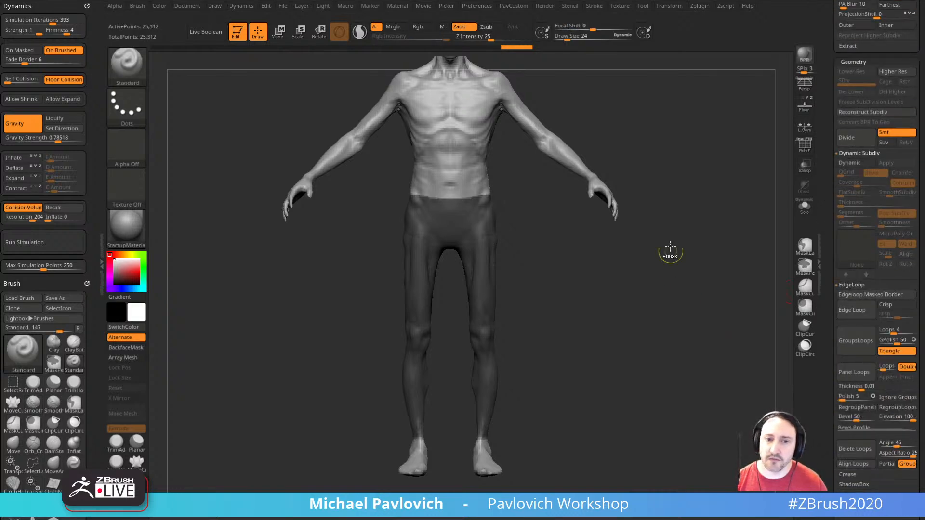
- Turn the masked hips and legs into their own polygroup and display the polyframe
key("ctrl+w")
left_click(501, 239, "ctrl+shift")
left_click(492, 241, "ctrl+shift")
left_click(653, 207)
left_click(577, 237, "ctrl+shift")
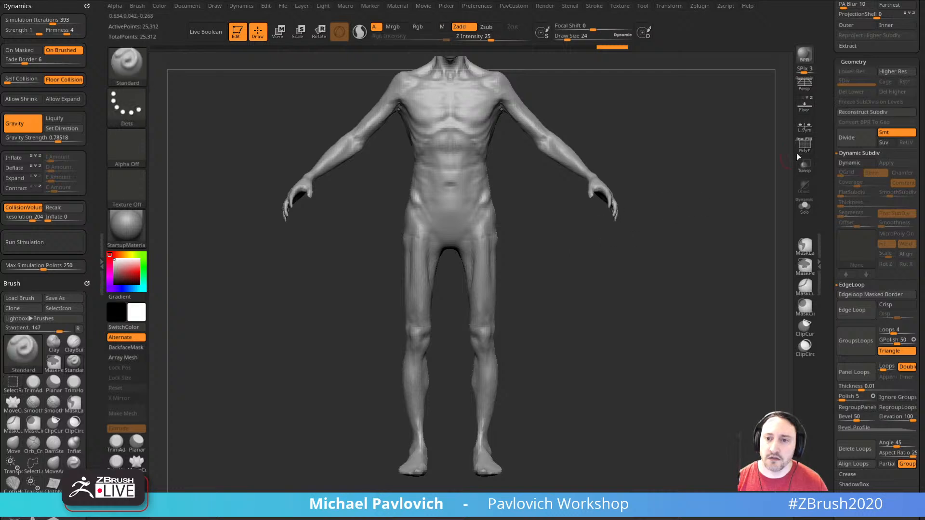
key("ctrl+shift")
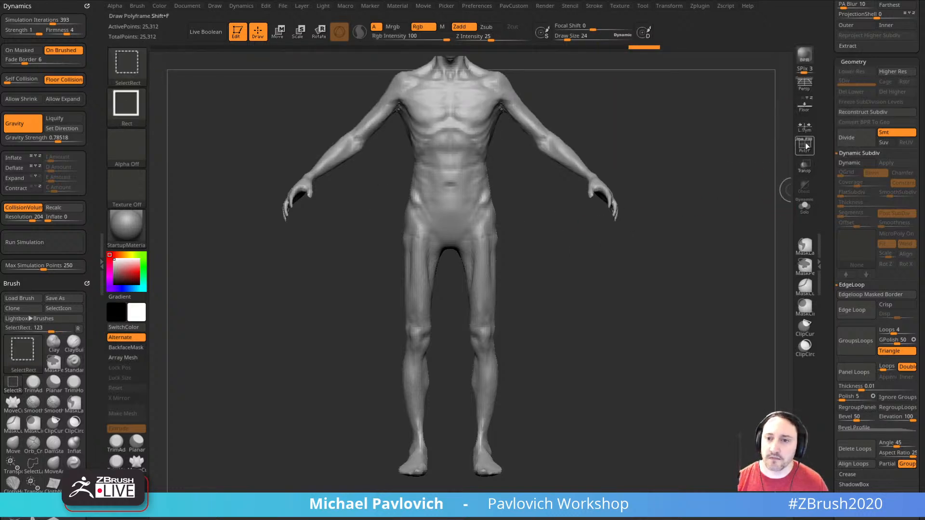
left_click(807, 146)
- Isolate the hip and leg polygroups and delete the hidden rest of the body
left_click(472, 220, "ctrl+shift")
left_click_drag(548, 215, 537, 265, "ctrl+shift")
left_click(487, 265, "ctrl+shift")
left_click_drag(605, 258, 621, 285, "ctrl+shift")
key("3")
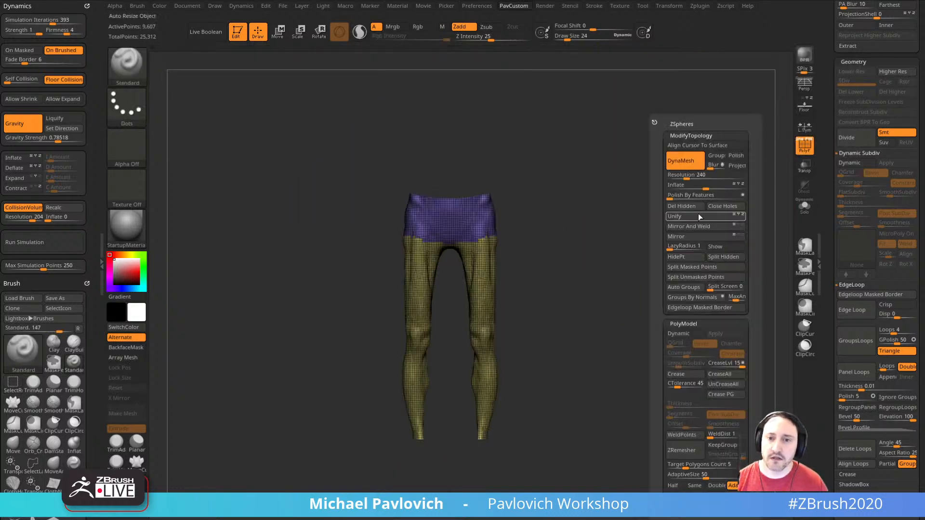
left_click(685, 207)
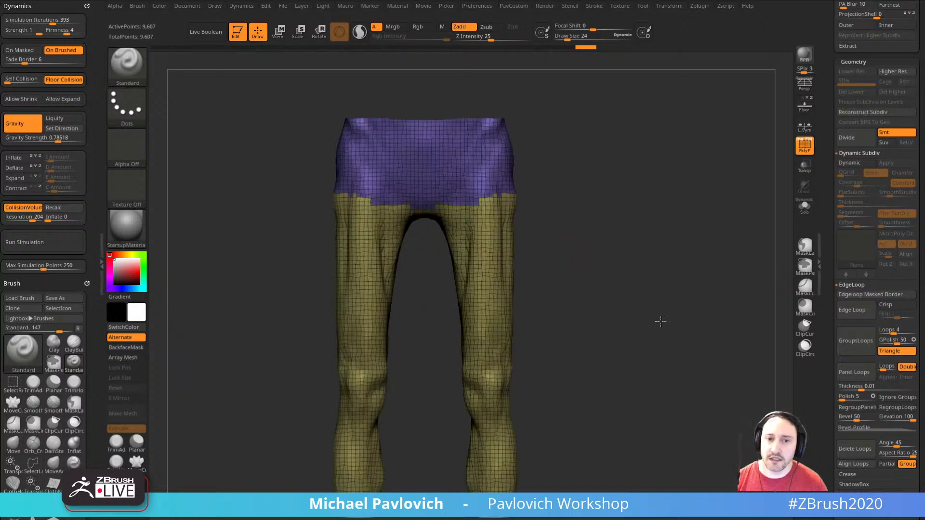
- ZRemesh the leg mesh with Half and Adapt enabled and AdaptiveSize at 0
key("f")
key("3")
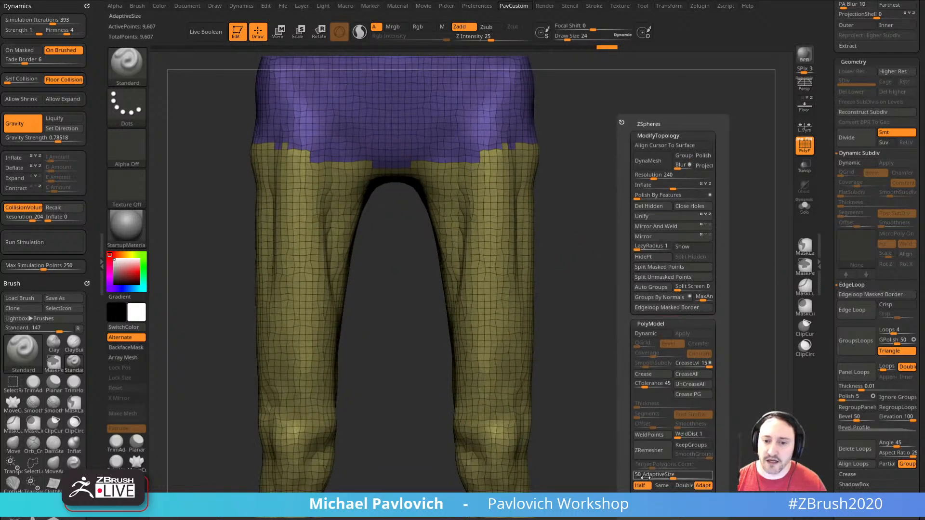
left_click(648, 450)
key("f")
- Hide the polyframe and mask the leg mesh, leaving the ankle ends unmasked with a soft falloff
left_click_drag(638, 248, 458, 437)
key("shift+f")
left_click(578, 355, "ctrl")
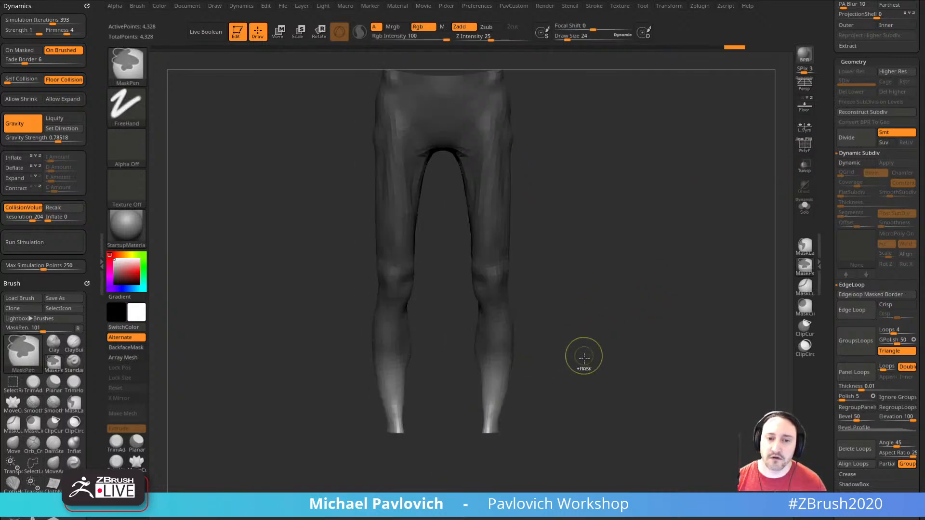
- Widen the unmasked ankle openings with the gizmo and enable local symmetry
key("w")
left_click(487, 423)
mouse_move(593, 399)
left_mouse_down("shift")
mouse_move(547, 400)
mouse_move(536, 380)
mouse_move(579, 390)
left_mouse_up("shift")
key("b")
key("Escape")
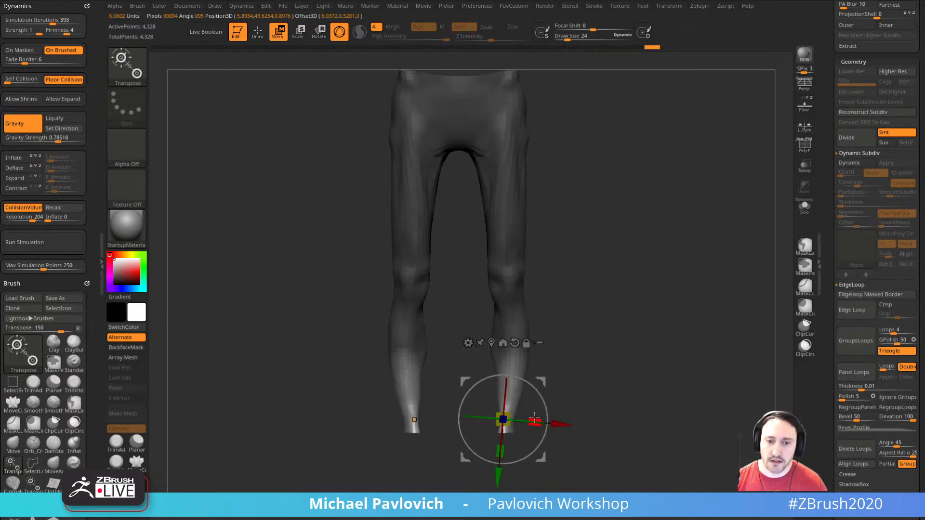
left_click(804, 144)
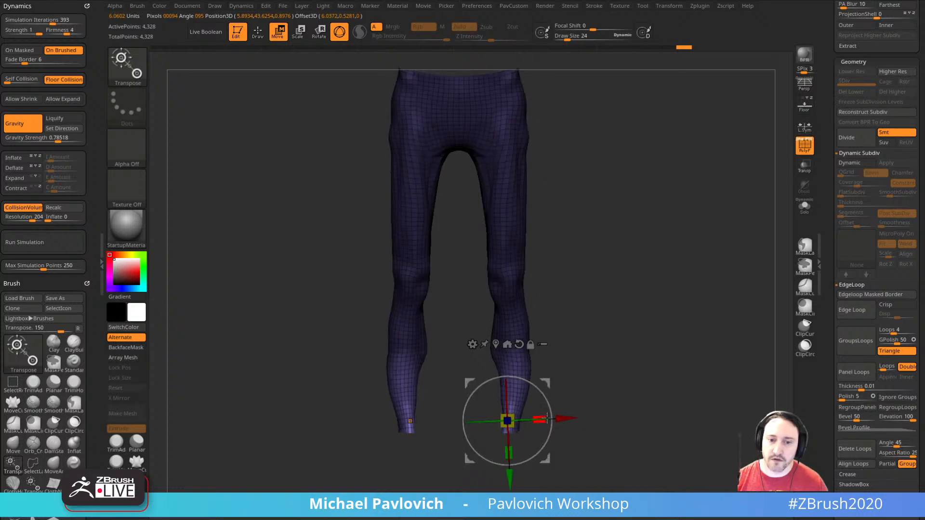
left_click(803, 150)
key("q")
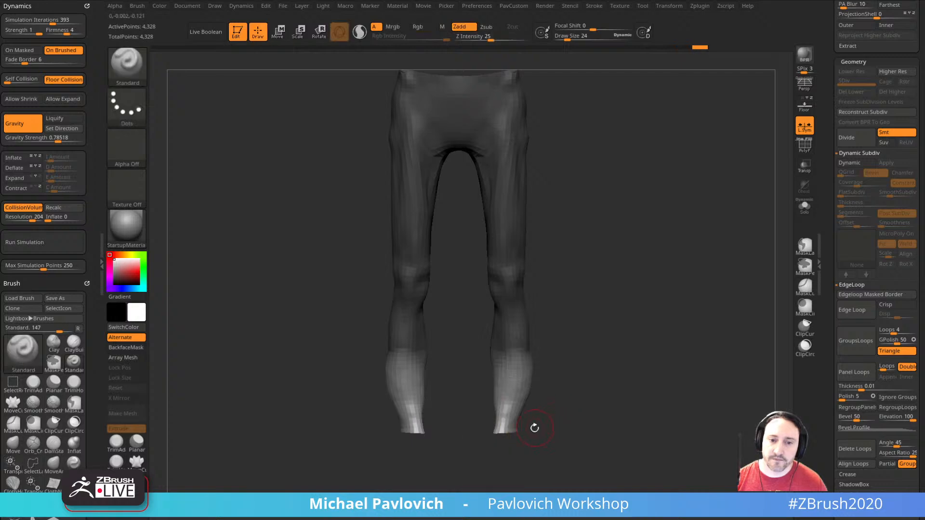
- Flare the ankle openings outward symmetrically into trouser cuffs with the Move brush
key("b")
key("m")
key("v")
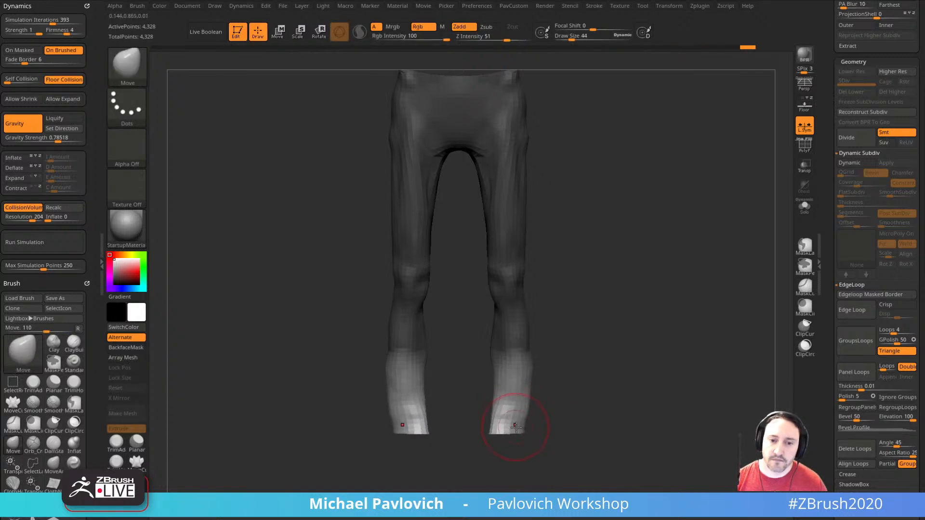
mouse_move(561, 388)
left_mouse_down()
mouse_move(615, 274)
mouse_move(557, 391)
left_mouse_up()
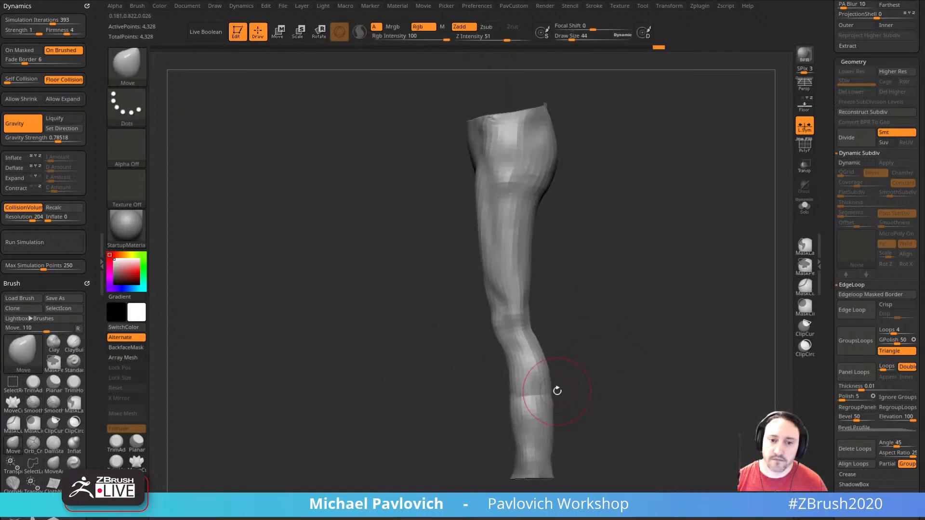
left_click_drag(509, 471, 546, 468)
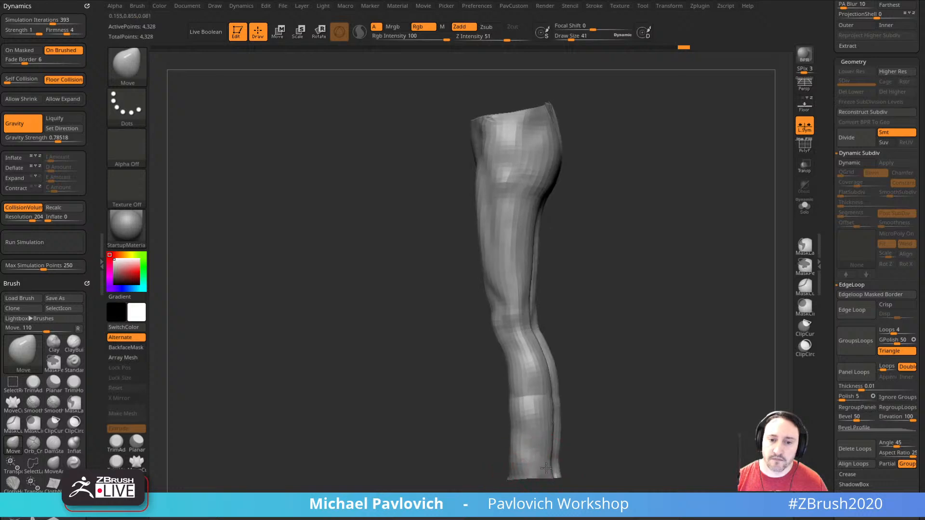
right_click_drag(522, 451, 510, 464)
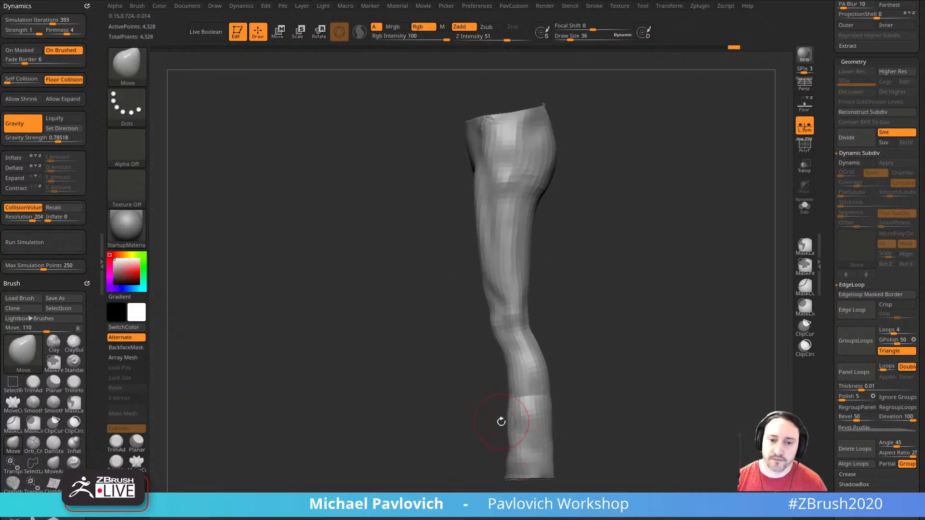
right_click_drag(501, 422, 521, 403, "shift")
- Even out the back of the waistline with the Move brush, finishing with the Clay brush active
mouse_move(570, 388)
right_mouse_down("shift")
mouse_move(531, 400)
mouse_move(619, 375)
mouse_move(597, 314)
mouse_move(615, 254)
mouse_move(637, 263)
mouse_move(661, 252)
mouse_move(630, 296)
mouse_move(570, 298)
mouse_move(657, 221)
mouse_move(516, 303)
right_mouse_up("shift")
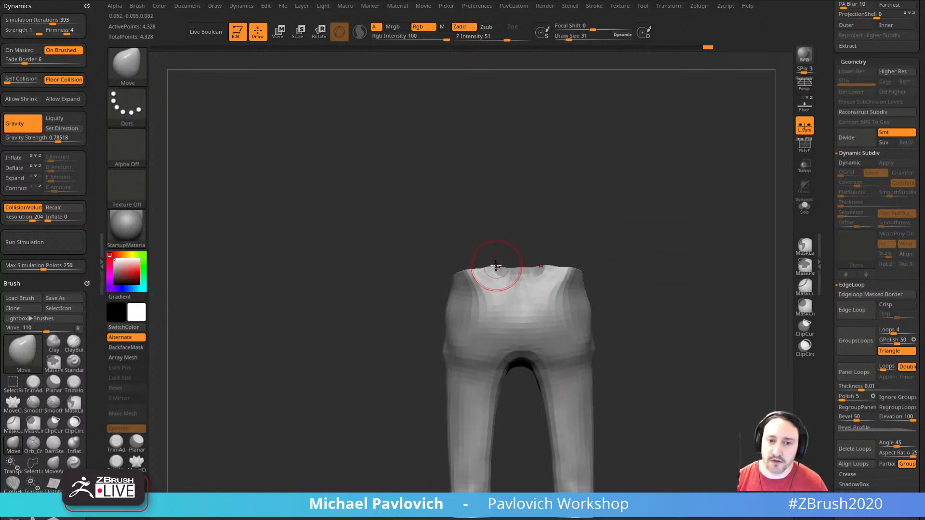
mouse_move(508, 247)
right_mouse_down()
mouse_move(500, 252)
mouse_move(527, 311)
mouse_move(640, 262)
mouse_move(634, 230)
mouse_move(650, 244)
mouse_move(629, 210)
right_mouse_up()
key("2")
right_click_drag(562, 310, 647, 221)
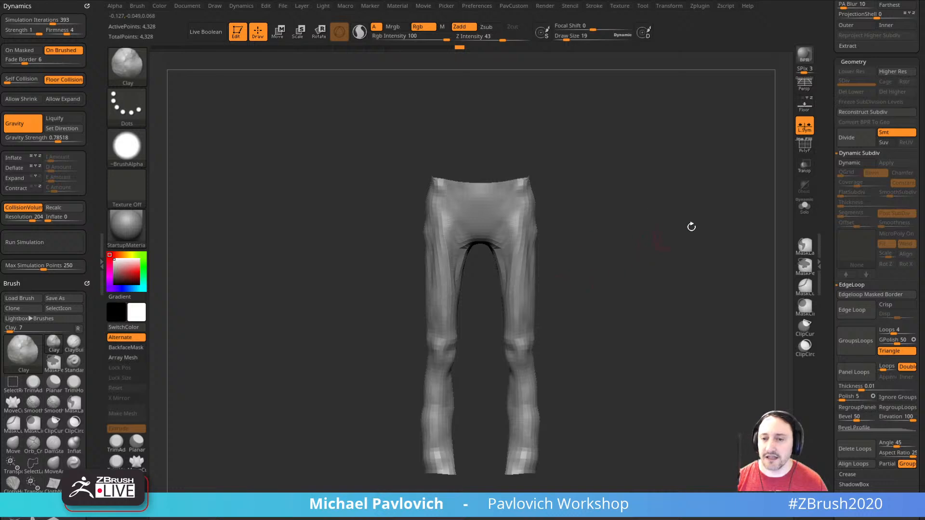
- Display the polyframe and ZRemesh the trouser mesh again at half density
key("space")
left_click(804, 151)
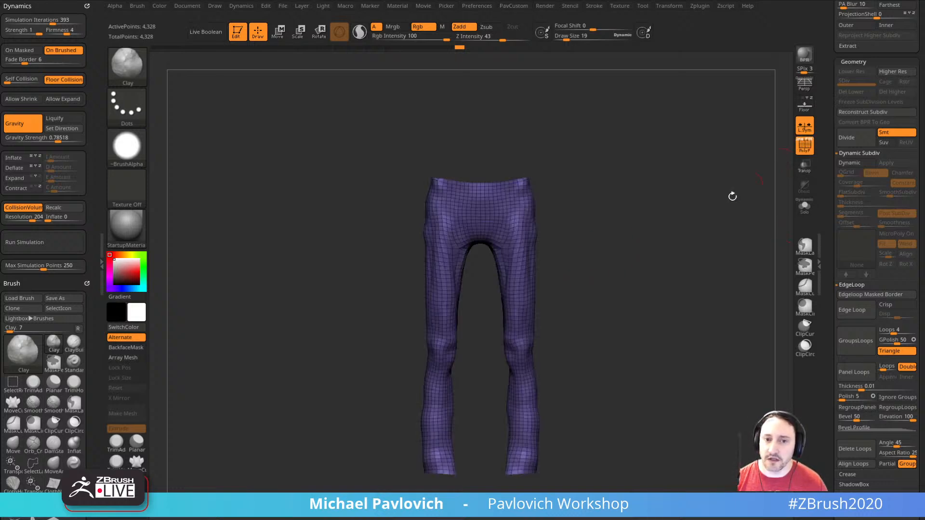
key("space")
left_click(669, 454)
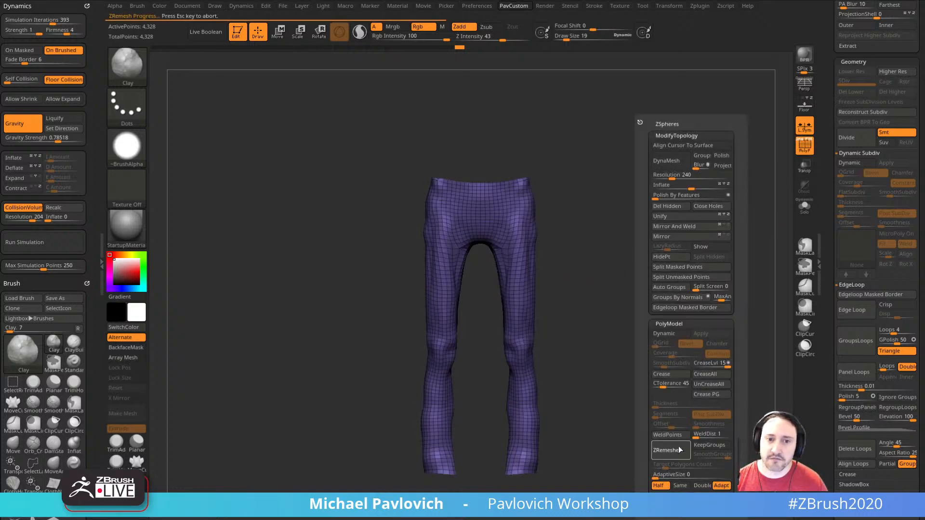
- Close the waist and both ankle openings with the ZModeler Close edge action for a convex hole
mouse_move(650, 283)
right_mouse_down()
mouse_move(584, 292)
mouse_move(673, 293)
mouse_move(652, 223)
mouse_move(681, 268)
mouse_move(574, 318)
right_mouse_up()
key("b")
key("z")
key("m")
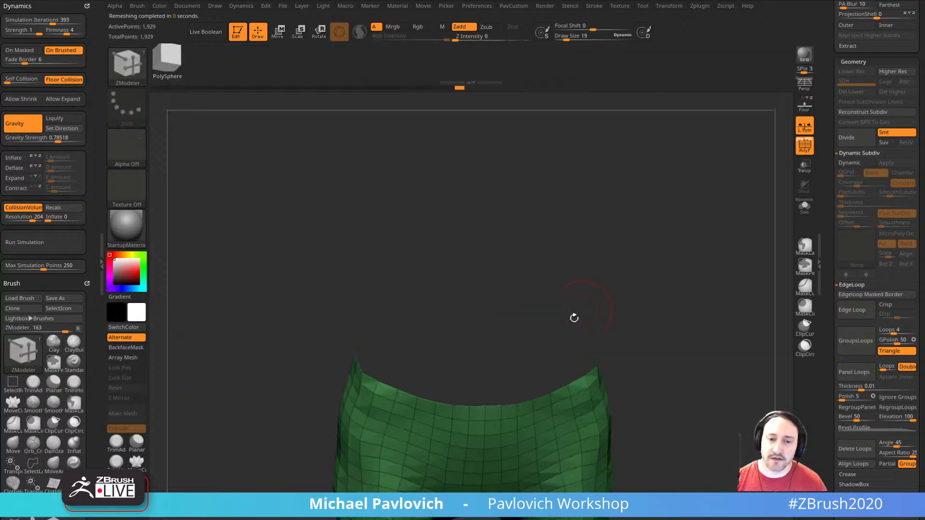
key("space")
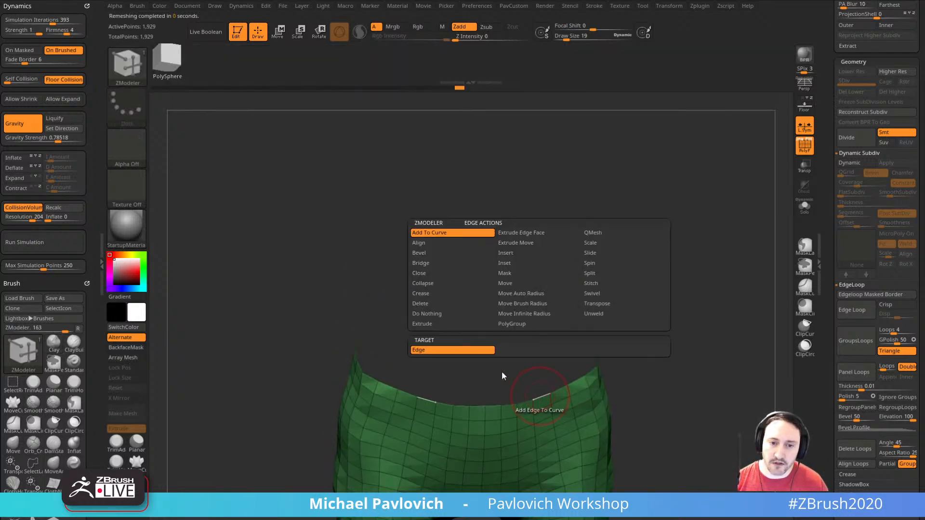
left_click(466, 273)
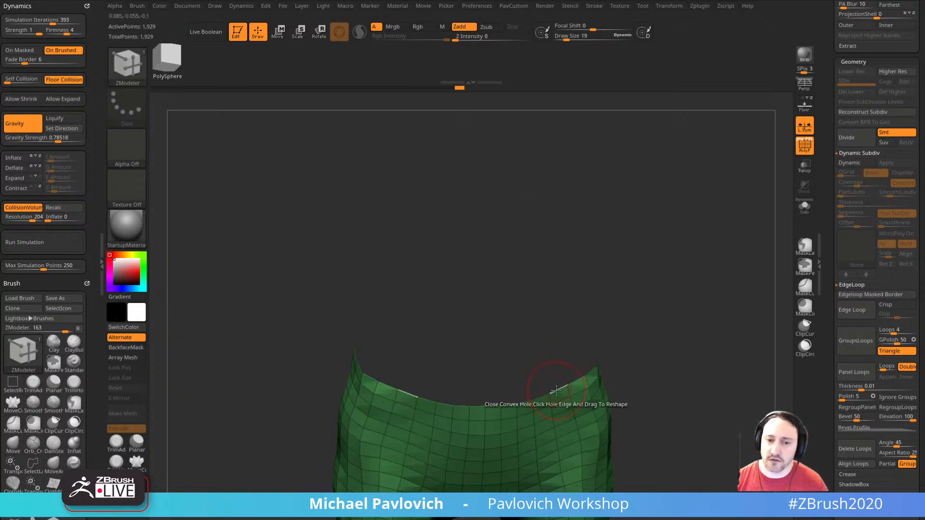
left_click(556, 389)
left_click_drag(622, 383, 658, 262)
left_click(561, 396)
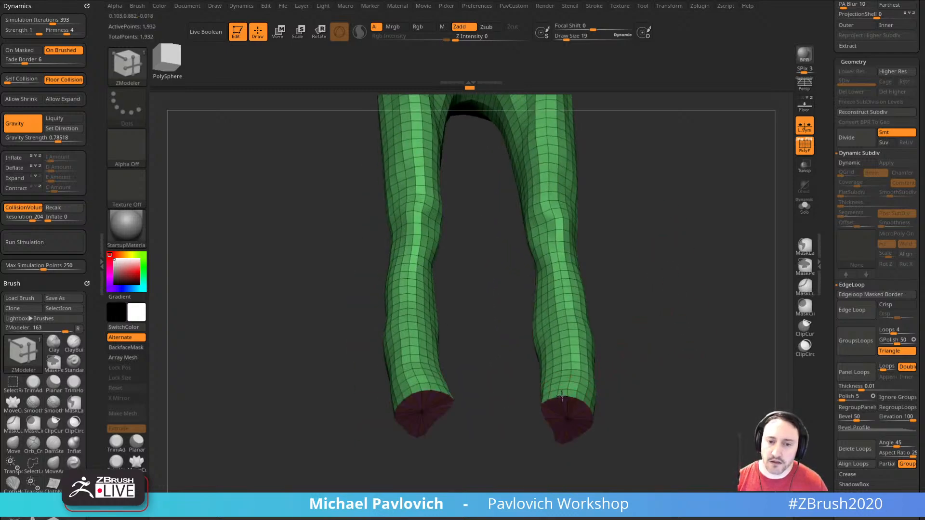
- Use polygroup visibility on the ankle caps and adjust the cuff edges with the Move brush
left_click(581, 409, "ctrl+shift")
mouse_move(665, 355)
left_mouse_down("ctrl+shift")
mouse_move(673, 390)
mouse_move(687, 374)
mouse_move(578, 383)
mouse_move(607, 402)
left_mouse_up("ctrl+shift")
key("b")
key("m")
key("v")
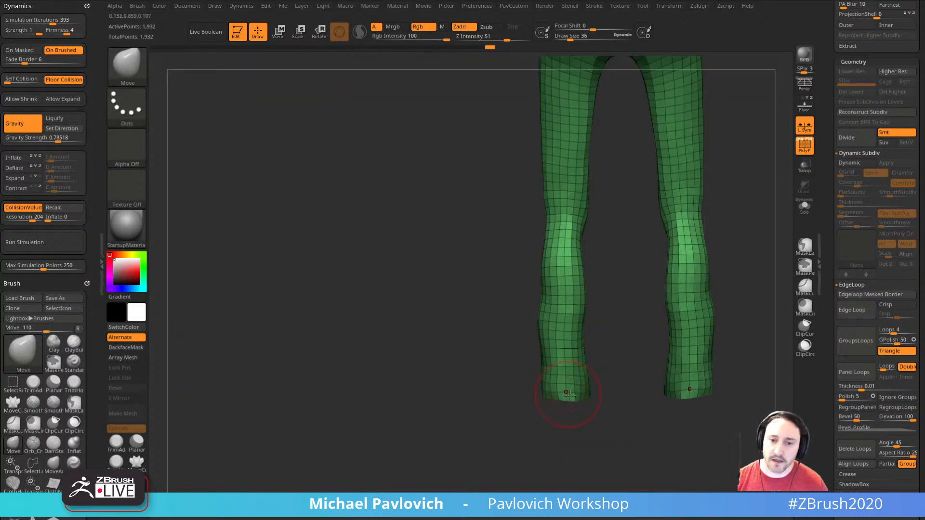
left_click_drag(570, 395, 570, 396)
mouse_move(734, 328)
left_mouse_down()
mouse_move(810, 303)
mouse_move(834, 268)
left_mouse_up()
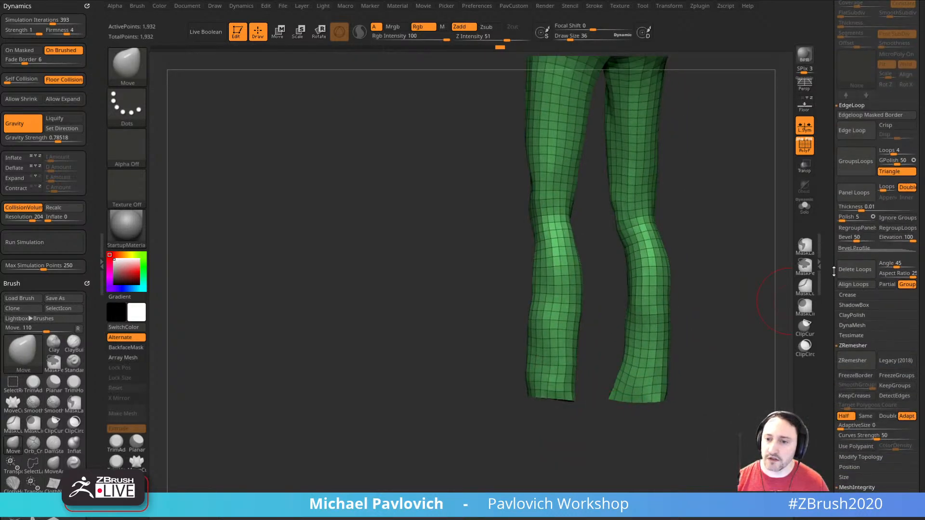
- Expand the geometry crease options, frame the trousers and hide the polyframe
left_click(846, 296)
key("f")
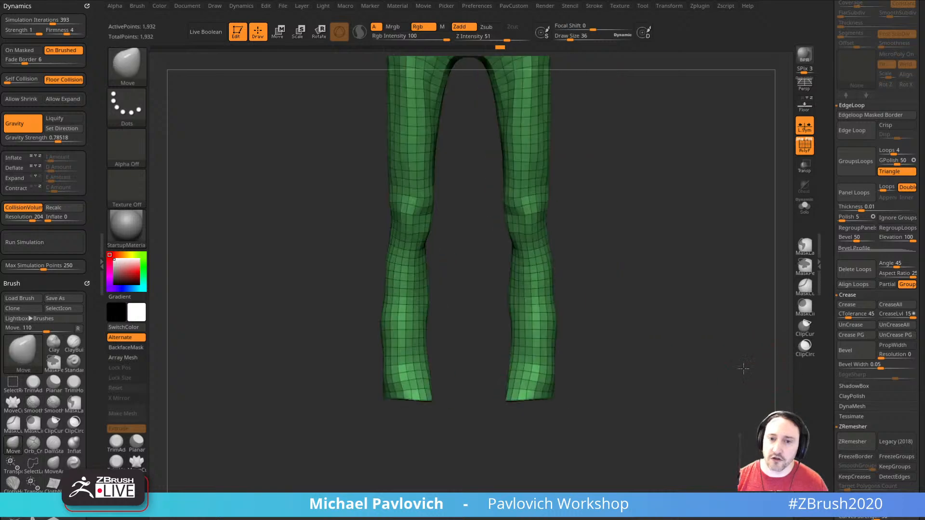
key("shift+f")
- Switch to the DeathWorking tool and append the merged trouser mesh as a subtool
left_click_drag(827, 258, 828, 406)
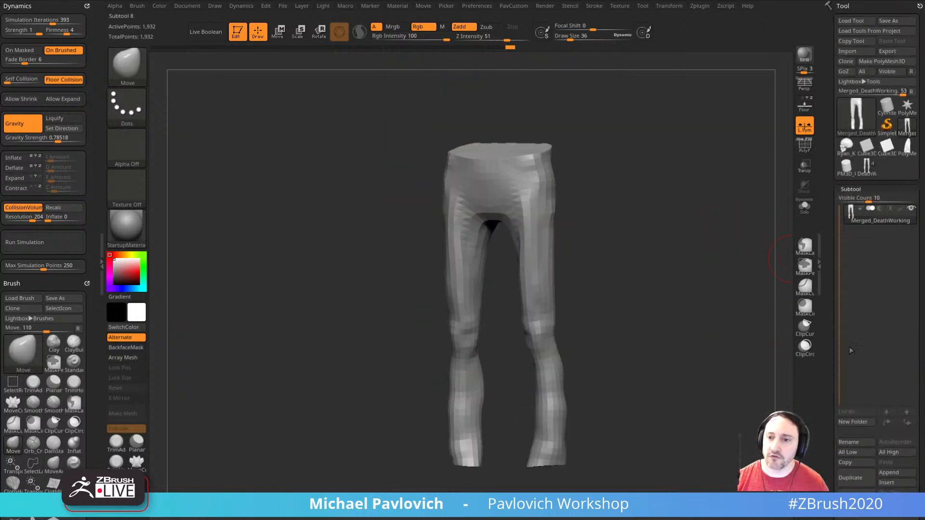
left_click(875, 169)
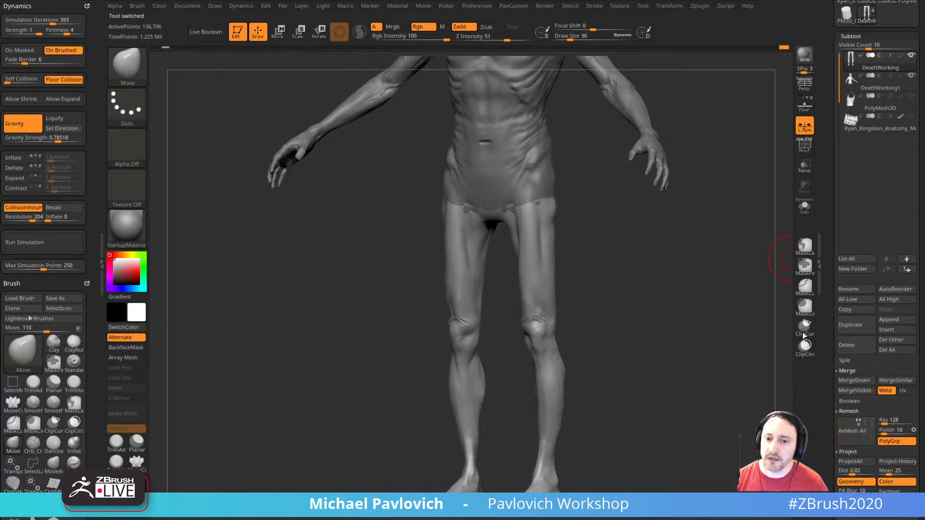
left_click(888, 319)
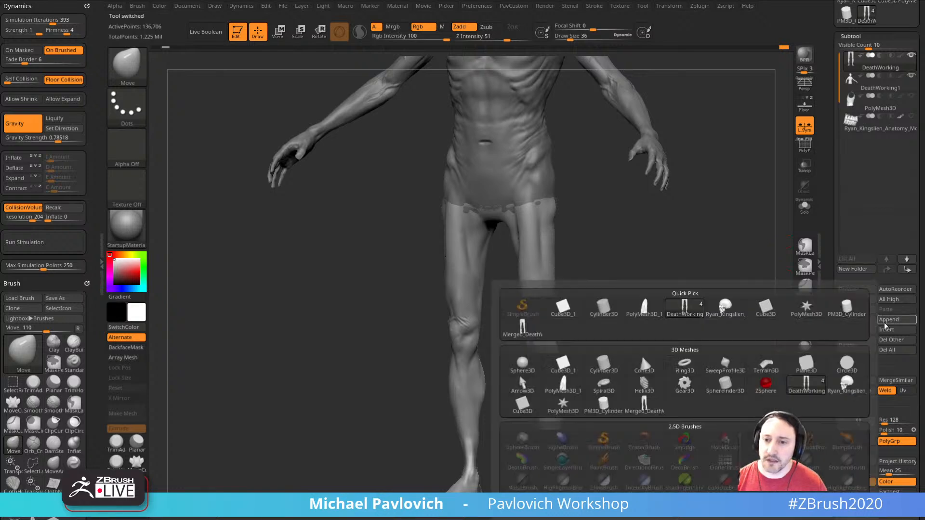
left_click(522, 327)
left_click_drag(680, 294, 688, 297)
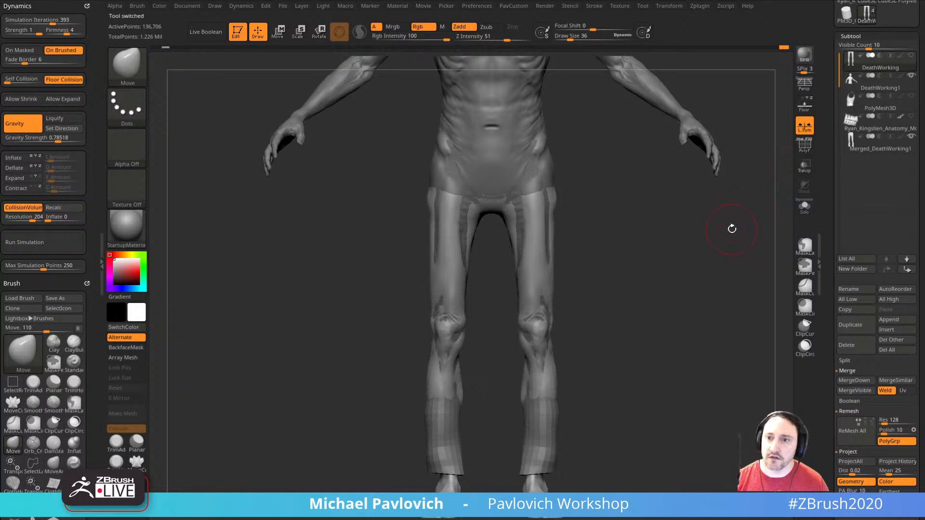
- Select the appended Merged_DeathWorking1 subtool and fit its waistband around the body with the Move brush
mouse_move(720, 233)
left_mouse_down("alt")
mouse_move(703, 291)
mouse_move(646, 304)
mouse_move(704, 304)
mouse_move(704, 294)
mouse_move(679, 316)
mouse_move(620, 289)
mouse_move(553, 285)
left_mouse_up("alt")
left_click(889, 137)
key("s")
left_click_drag(527, 251, 534, 252)
mouse_move(600, 254)
left_mouse_down()
mouse_move(564, 265)
mouse_move(572, 263)
left_mouse_up()
mouse_move(588, 267)
left_mouse_down()
mouse_move(578, 285)
mouse_move(570, 271)
mouse_move(576, 252)
mouse_move(593, 260)
left_mouse_up()
key("s")
key("s")
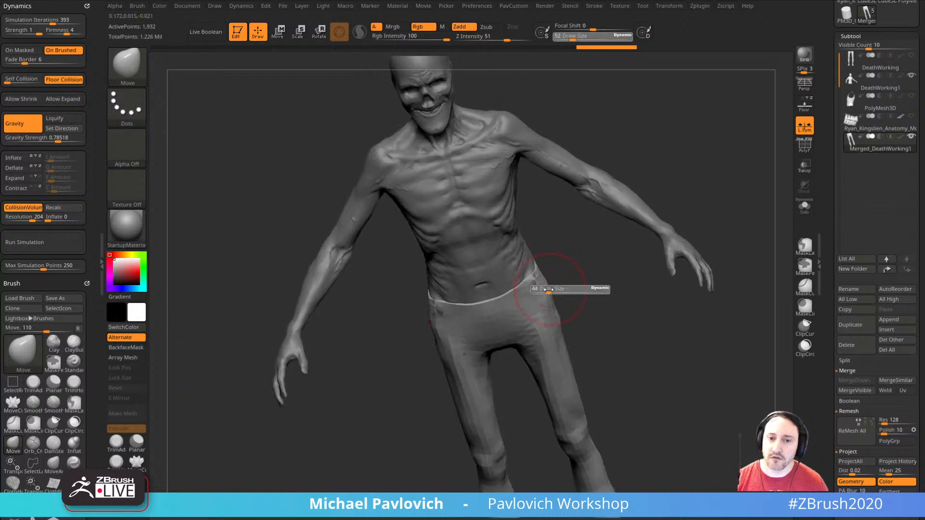
left_click_drag(544, 289, 541, 289)
left_click_drag(540, 285, 550, 266)
key("s")
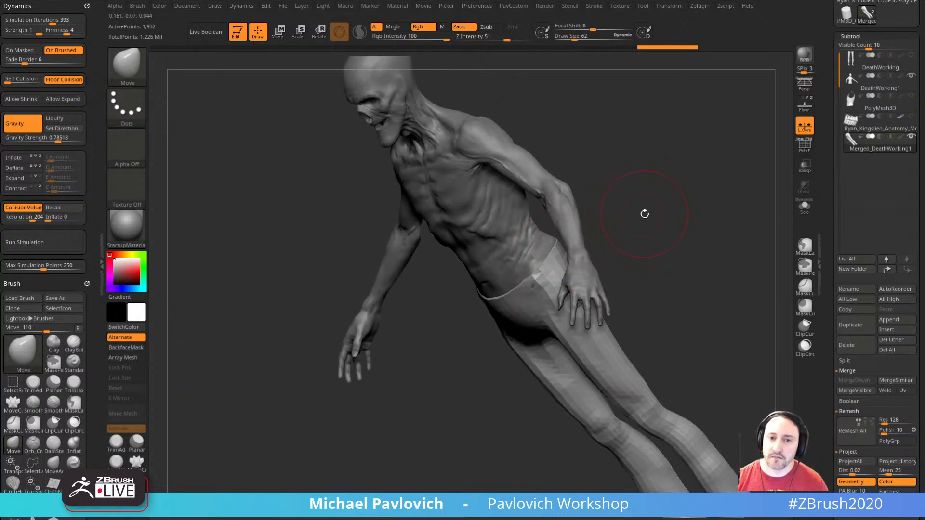
- Pull the sides of the waistband and hips clear of the body with a larger Move brush
left_click_drag(646, 213, 583, 246)
left_click_drag(649, 220, 613, 240)
key("s")
left_click_drag(574, 286, 601, 275)
key("s")
left_click_drag(600, 277, 595, 274)
mouse_move(656, 255)
left_mouse_down()
mouse_move(639, 265)
mouse_move(698, 287)
mouse_move(521, 233)
left_mouse_up()
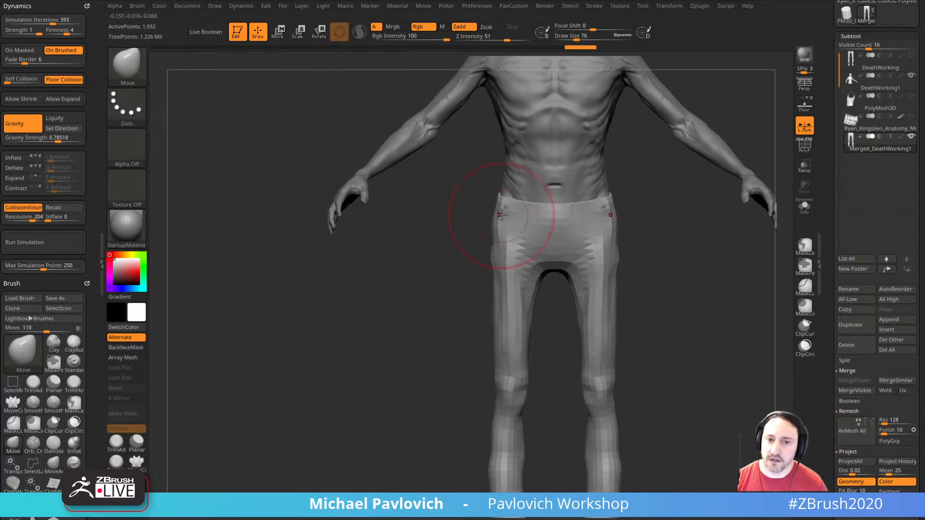
mouse_move(673, 268)
left_mouse_down("alt")
mouse_move(653, 253)
mouse_move(647, 273)
left_mouse_up("alt")
- Widen the lower legs and cuffs of the trousers with the Move brush, adjusting the draw size
key("s")
mouse_move(650, 308)
left_mouse_down("alt")
mouse_move(634, 264)
mouse_move(633, 212)
left_mouse_up("alt")
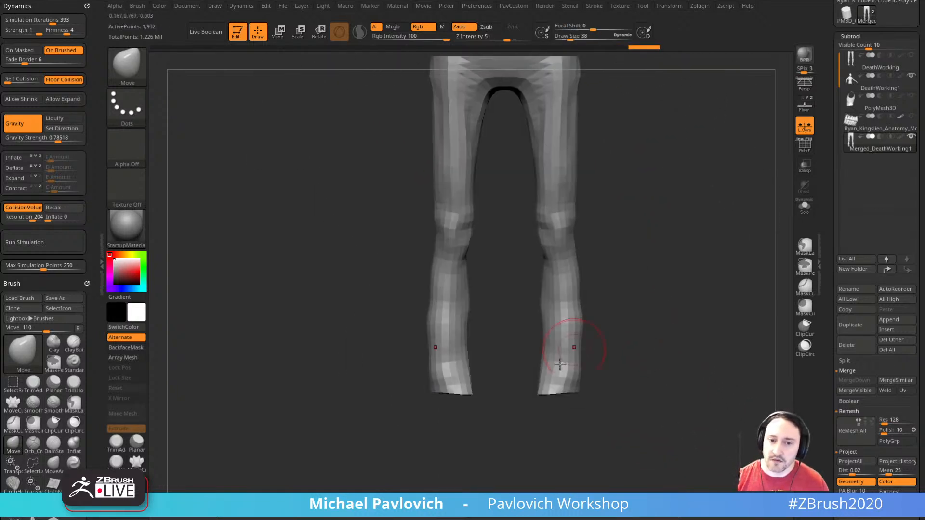
key("s")
left_click_drag(560, 365, 586, 383)
key("bracketright")
key("bracketright")
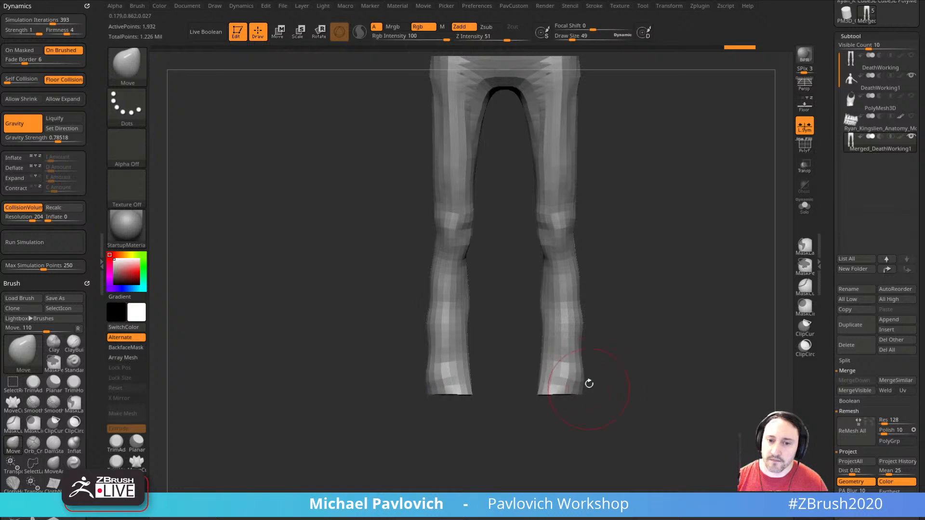
left_click_drag(580, 349, 586, 349)
left_click_drag(601, 382, 568, 372)
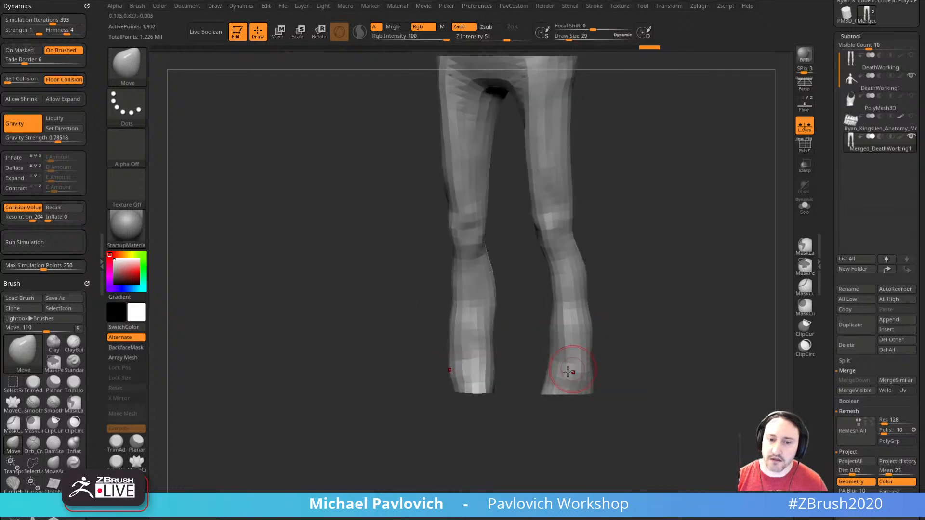
right_click_drag(607, 348, 659, 347, "shift")
key("s")
left_click_drag(661, 346, 657, 346)
mouse_move(657, 346)
right_mouse_down("ctrl")
mouse_move(656, 302)
mouse_move(643, 383)
right_mouse_up("ctrl")
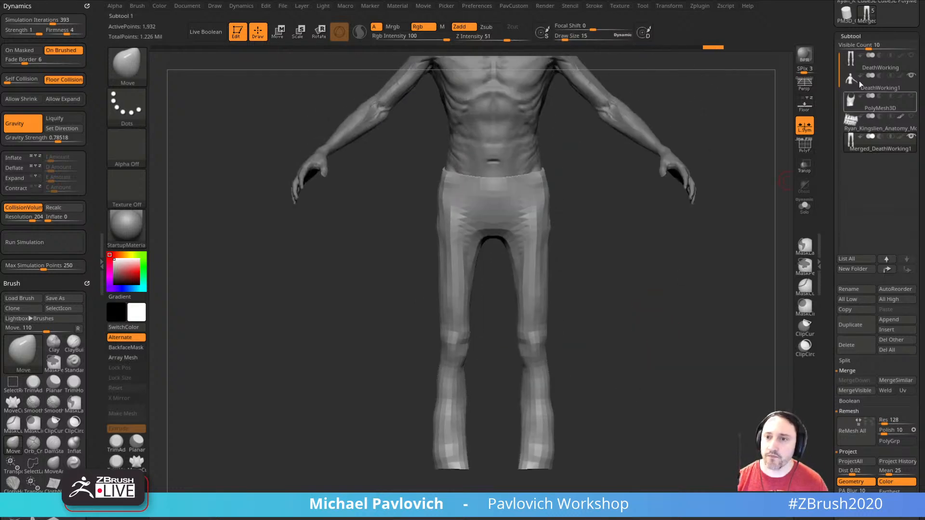
- Compare the trousers with the DeathWorking legs from the side and adjust the Merged_DeathWorking1 cuffs with the Move brush
left_click(876, 71)
right_click_drag(694, 408, 685, 398, "alt")
right_click_drag(685, 399, 683, 299, "ctrl")
mouse_move(683, 298)
right_mouse_down("ctrl")
mouse_move(642, 360)
mouse_move(559, 371)
mouse_move(586, 374)
right_mouse_up("ctrl")
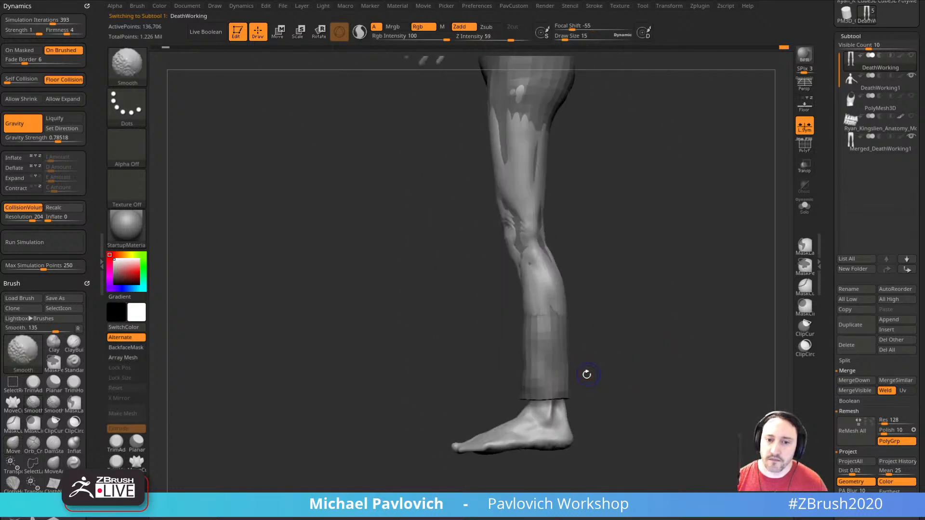
key("b")
key("s")
key("t")
key("s")
left_click_drag(570, 379, 581, 379)
left_click(567, 379, "alt")
key("b")
key("m")
key("v")
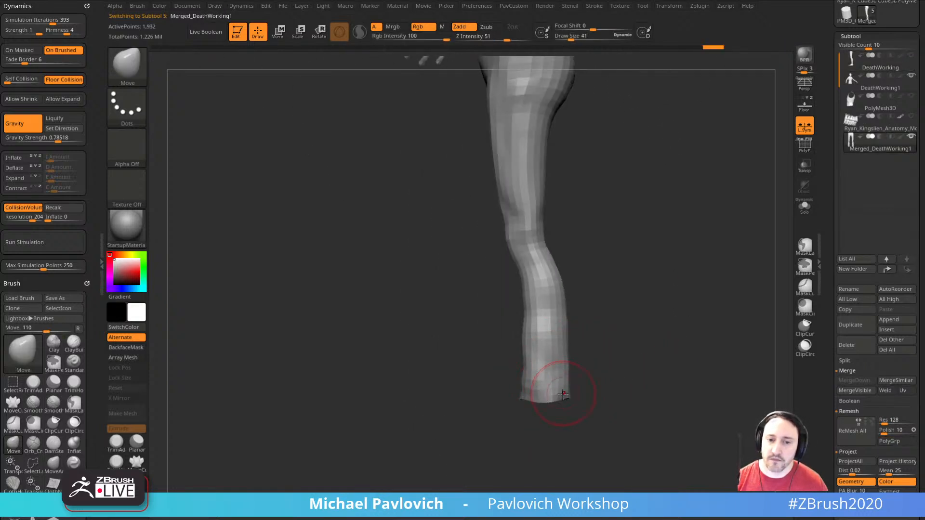
right_click_drag(526, 404, 568, 382, "shift")
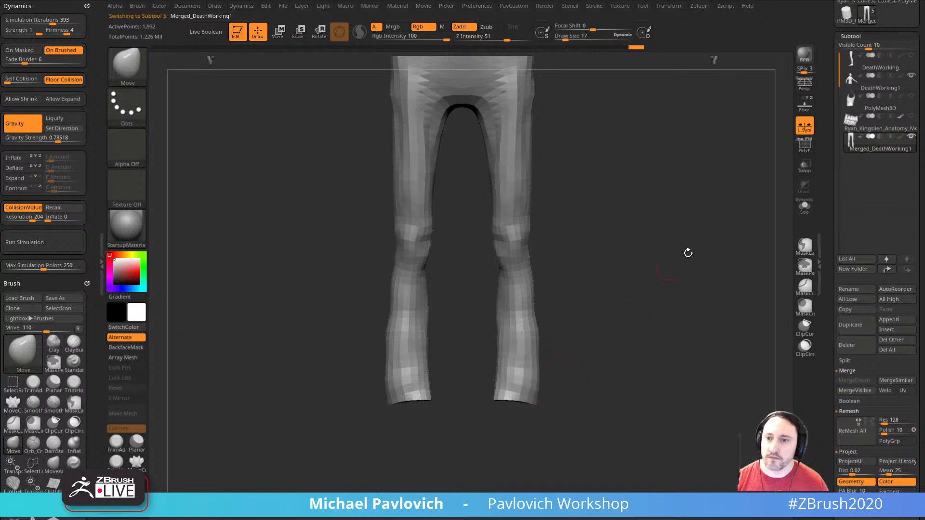
- Duplicate the DeathWorking legs subtool and isolate the copy with Solo
left_click(874, 68)
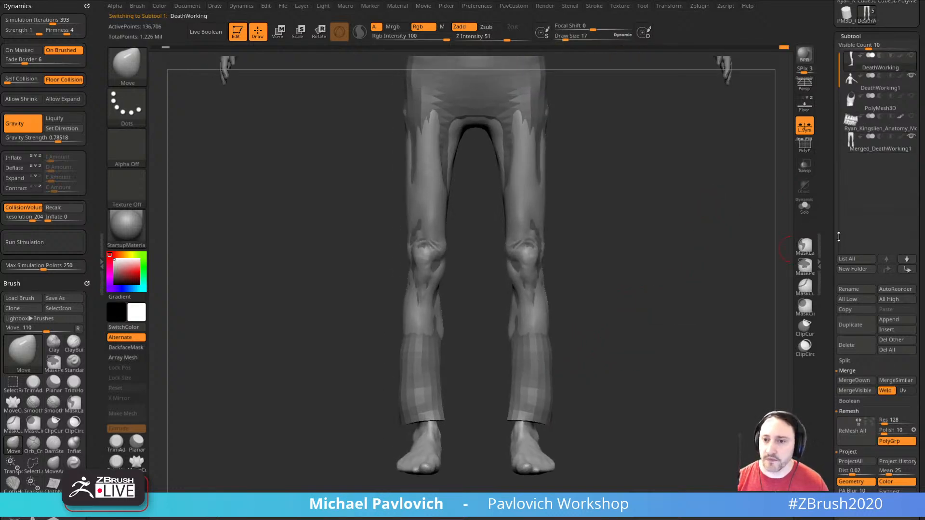
left_click(851, 326)
left_click(805, 207)
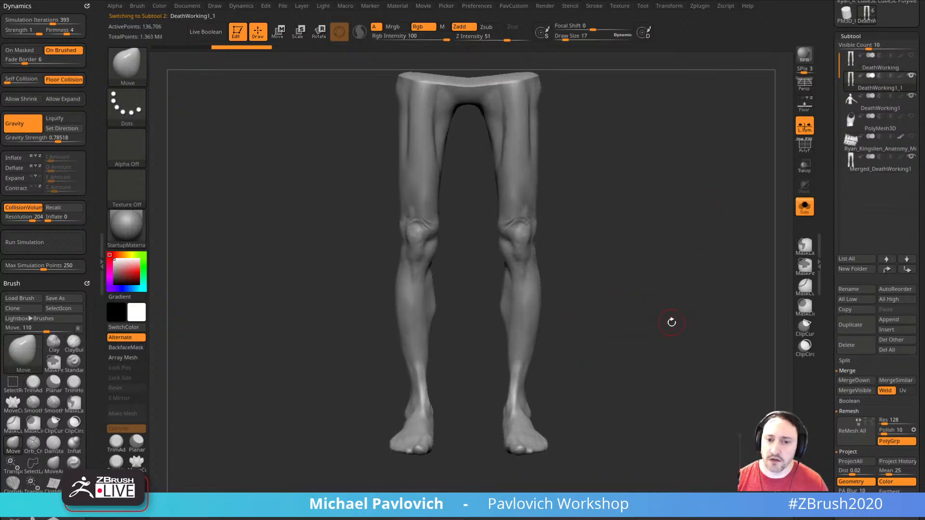
mouse_move(673, 323)
left_mouse_down()
mouse_move(675, 308)
mouse_move(675, 322)
mouse_move(653, 322)
left_mouse_up()
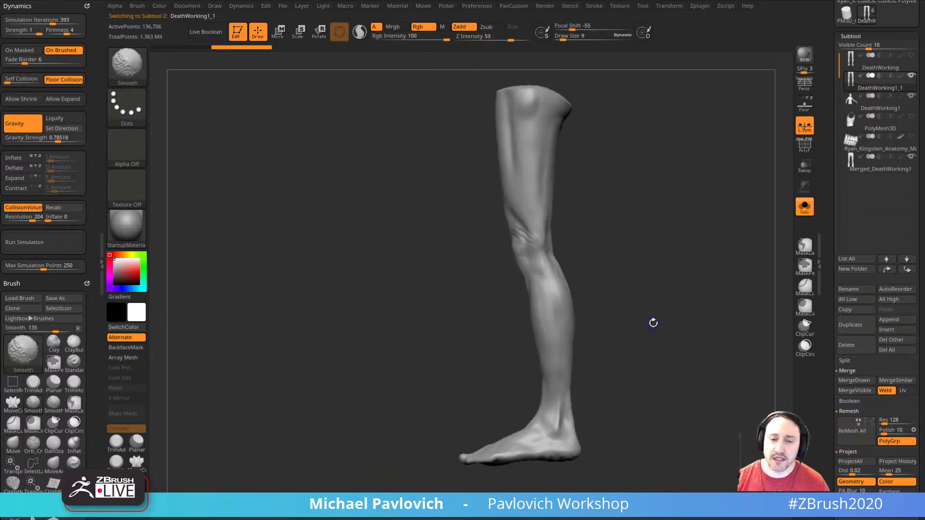
- Delete the duplicate's lower subdivision levels and cut away everything above the calves with the TrimCurve brush
key("ctrl+shift")
key("b")
key("m")
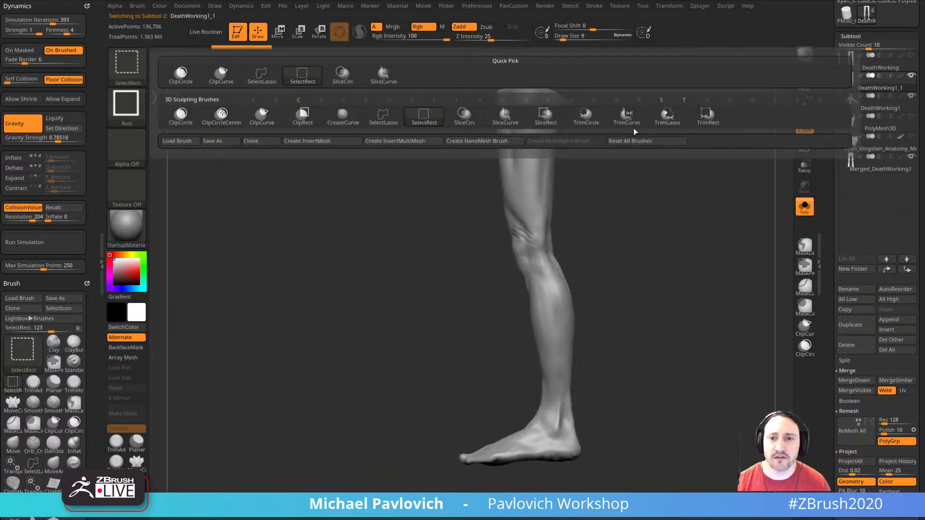
key("v")
left_click_drag(299, 423, 793, 263, "ctrl+shift")
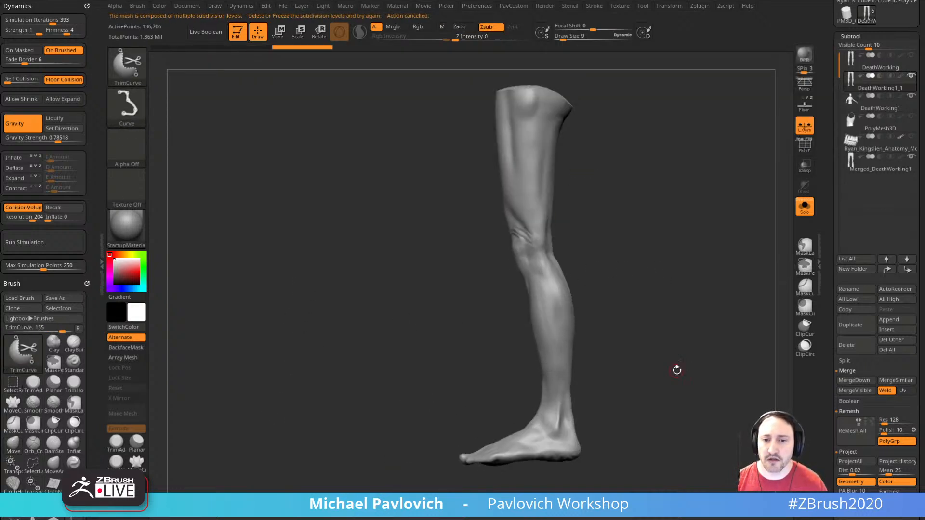
scroll(869, 363, "down", 5)
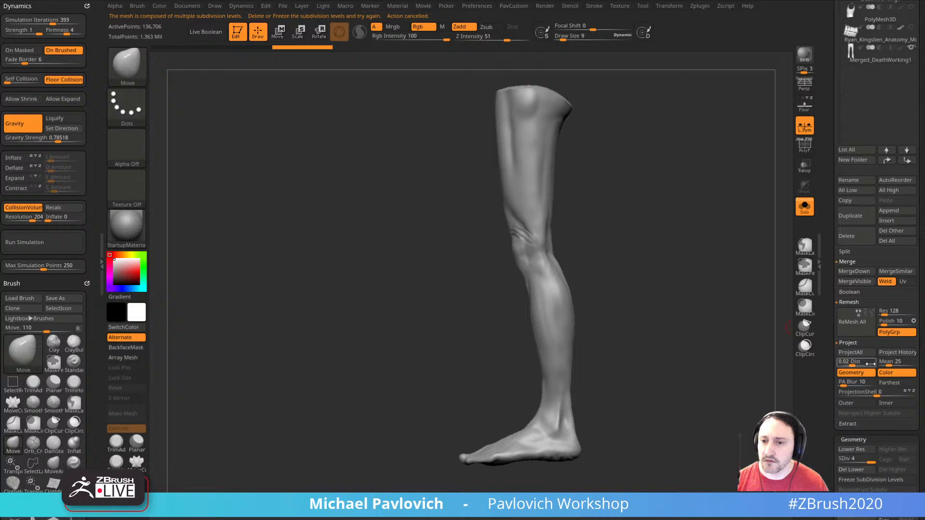
left_click(850, 469)
left_click_drag(285, 345, 758, 302, "ctrl+shift")
mouse_move(652, 314)
left_mouse_down()
mouse_move(703, 304)
mouse_move(662, 342)
left_mouse_up()
- Hide one of the two lower legs and delete the hidden geometry
key("ctrl+shift")
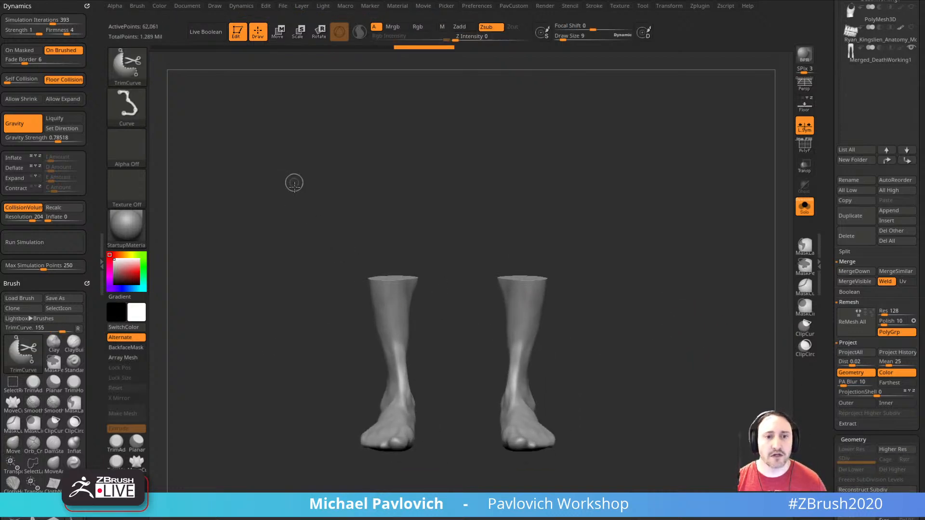
left_click_drag(294, 183, 441, 491, "ctrl+shift")
key("g")
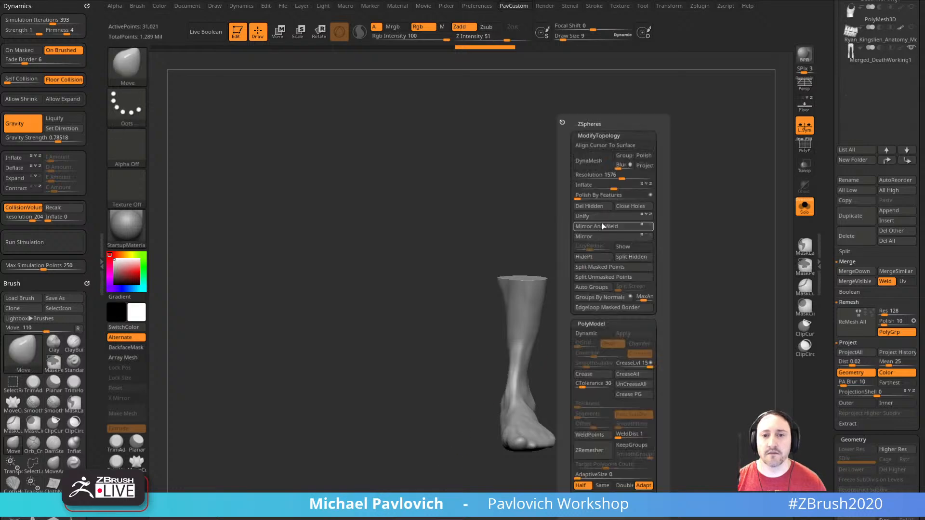
left_click(591, 207)
left_click_drag(602, 216, 664, 259)
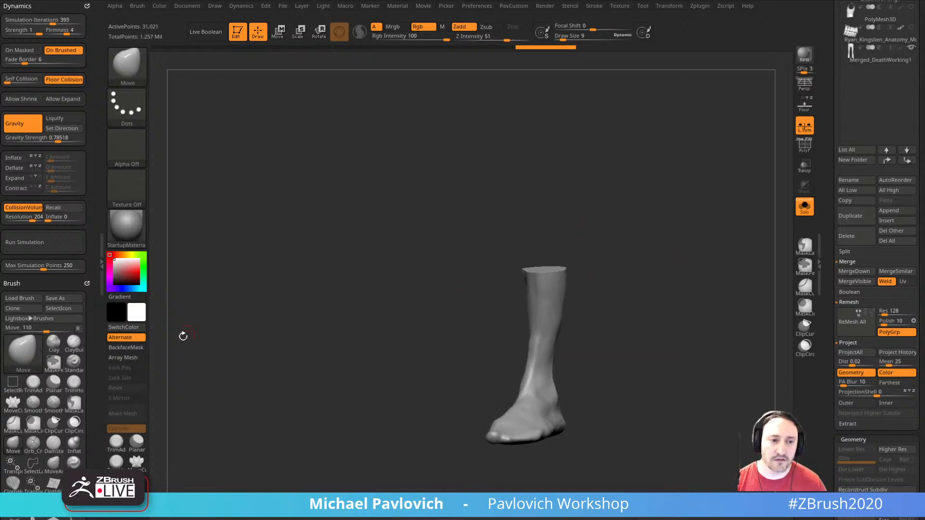
- Set up an Array Mesh with X Mirror for the remaining foot, then turn Array Mesh off
left_click(127, 358)
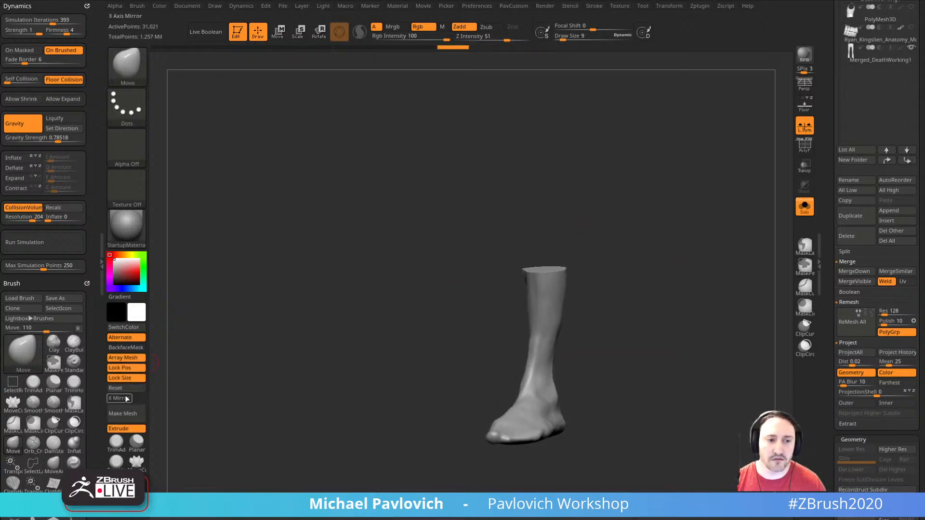
left_click(118, 398)
left_click_drag(561, 259, 639, 306)
left_click(126, 357)
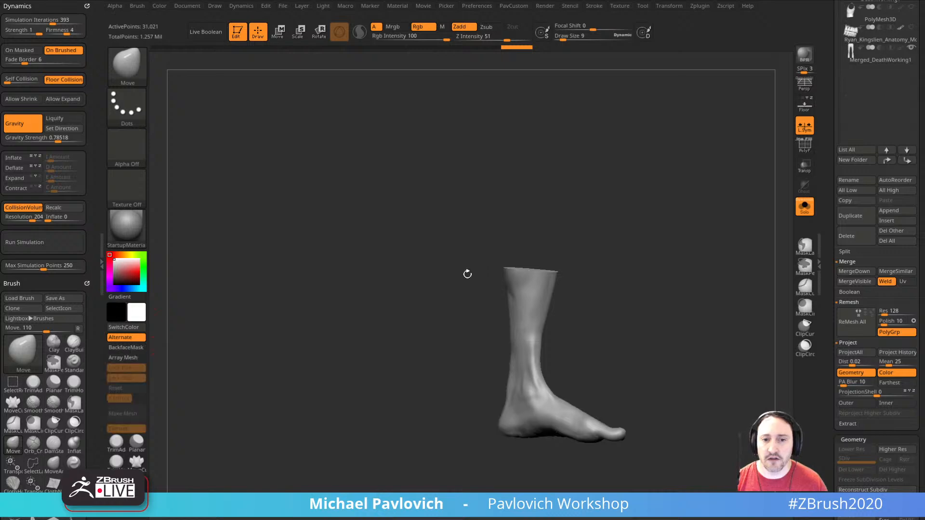
- Choose the Standard brush with a smaller draw size for working around the cut top of the calf
left_click_drag(466, 270, 824, 199)
scroll(818, 301, "down", 5)
scroll(818, 302, "up", 6)
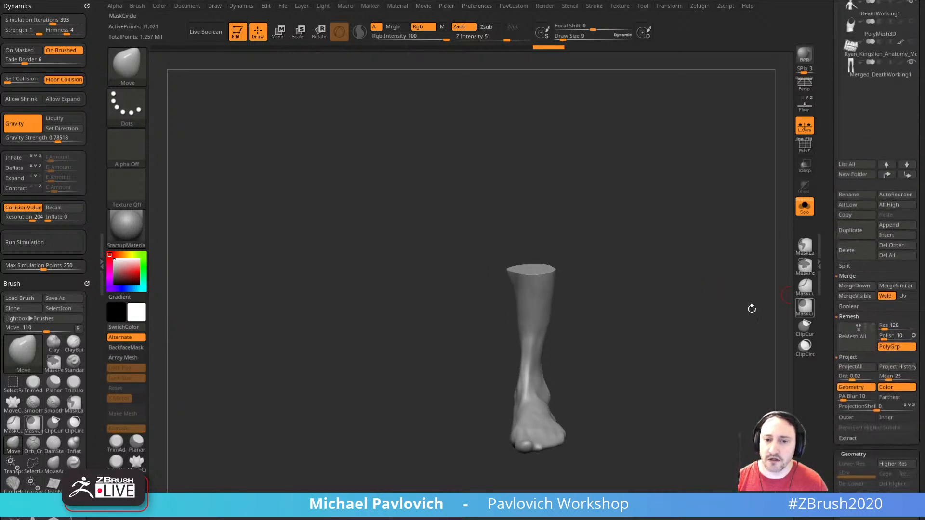
mouse_move(695, 310)
left_mouse_down()
mouse_move(708, 303)
mouse_move(679, 311)
left_mouse_up()
key("b")
key("s")
key("t")
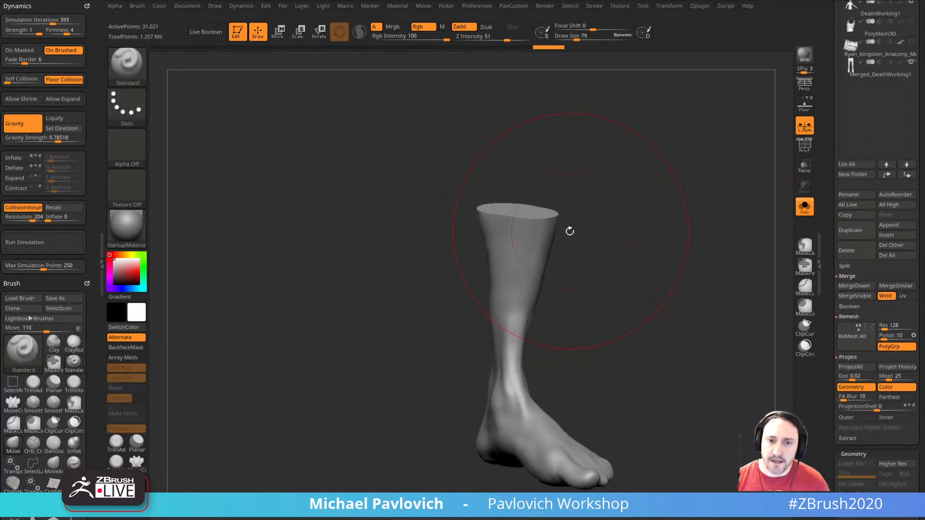
left_click_drag(570, 230, 585, 235)
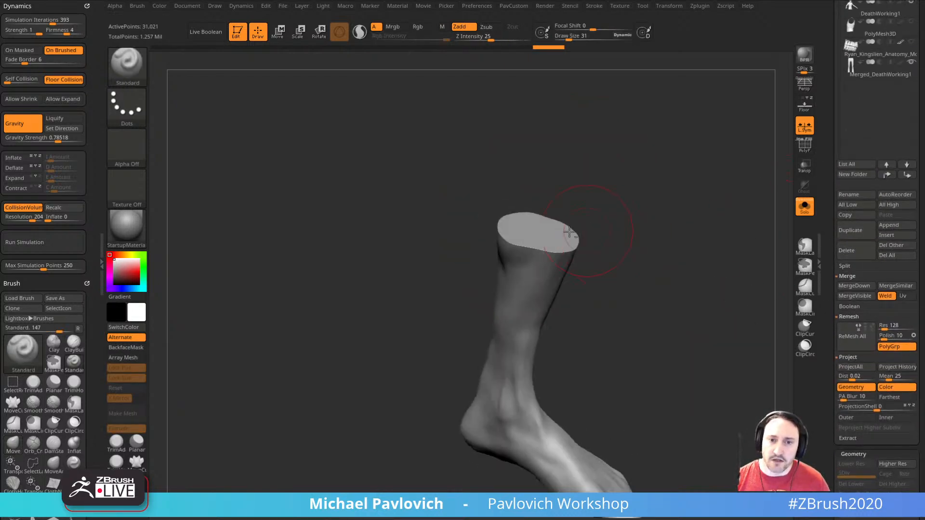
- Turn the mirrored Array Mesh back on to show both feet and choose the ClipCurve brush
left_click(121, 357)
left_click(122, 357)
left_click_drag(183, 347, 199, 327)
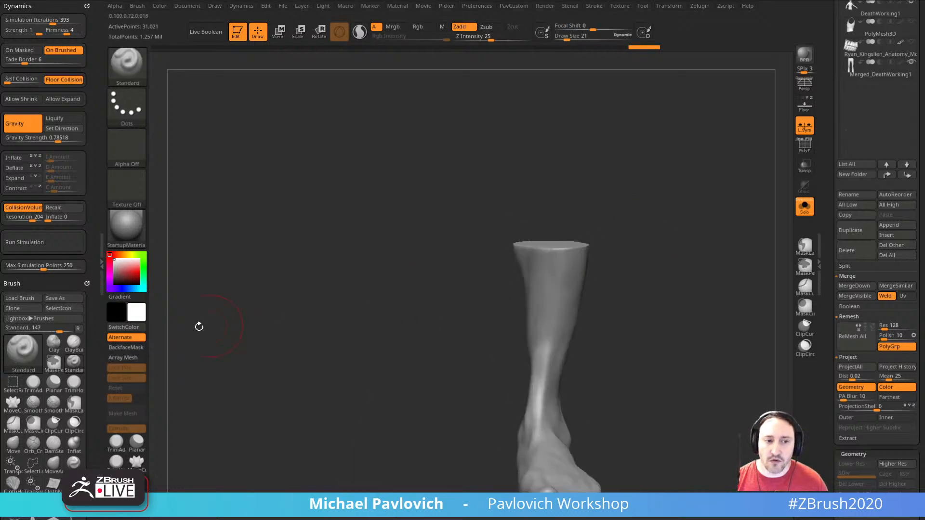
left_click(126, 358)
key("f")
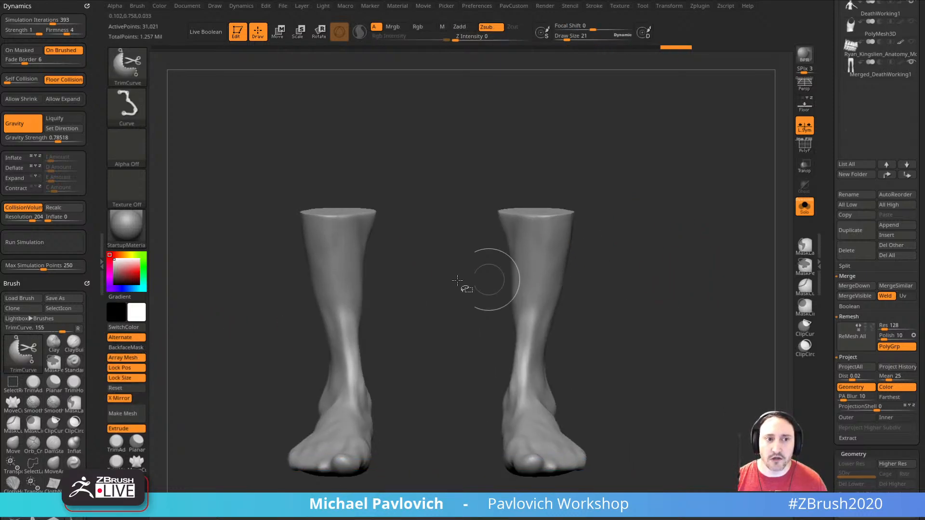
left_click(127, 65, "ctrl+shift")
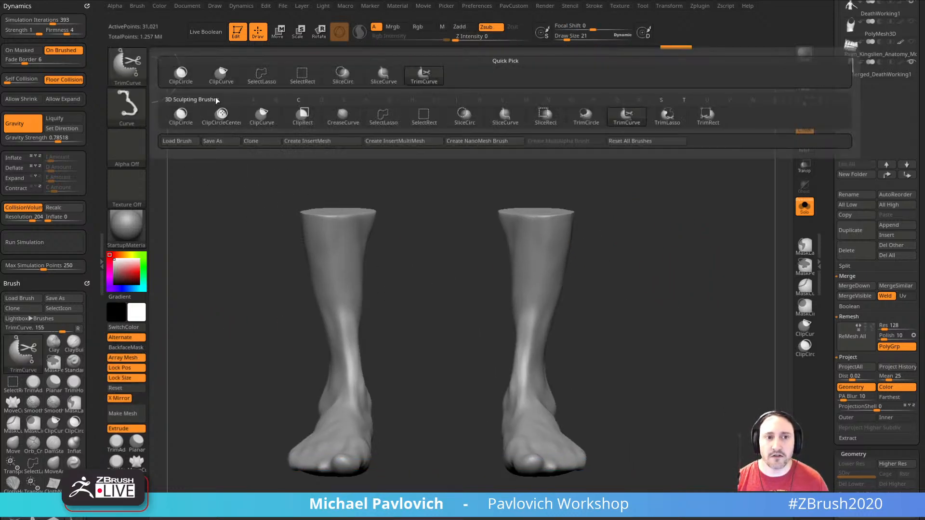
left_click(262, 116)
- Try clipping the inner side of the calf on the mirrored feet with the ClipCurve brush
left_click_drag(489, 396, 524, 316, "ctrl+shift")
left_click_drag(515, 269, 515, 269, "ctrl+shift")
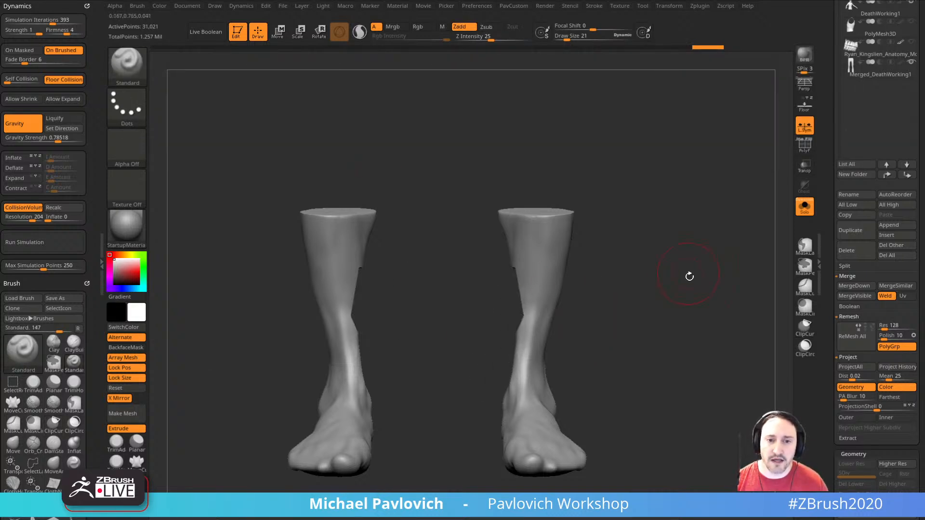
left_click_drag(689, 276, 264, 234)
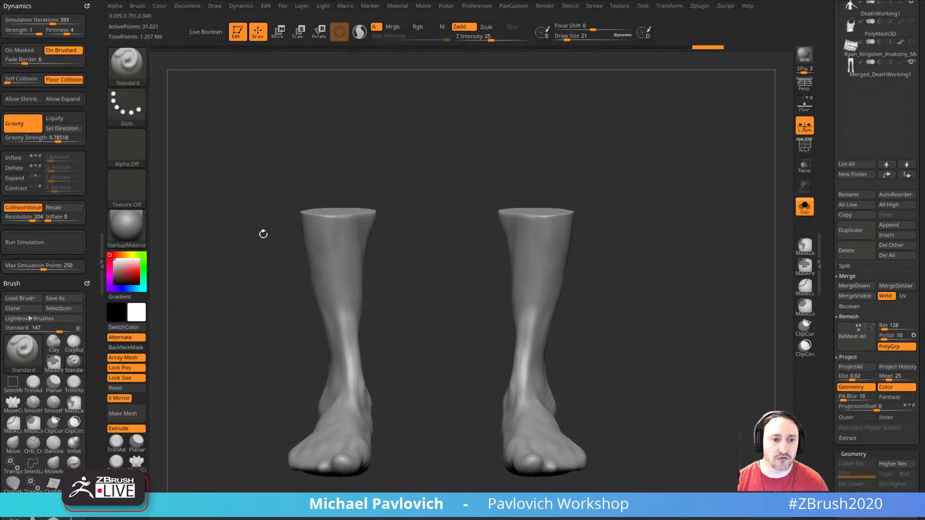
- Turn off Array Mesh and clip the underside of the single foot flat from the side view
left_click(127, 358)
mouse_move(652, 265)
left_mouse_down()
mouse_move(675, 296)
mouse_move(669, 268)
left_mouse_up()
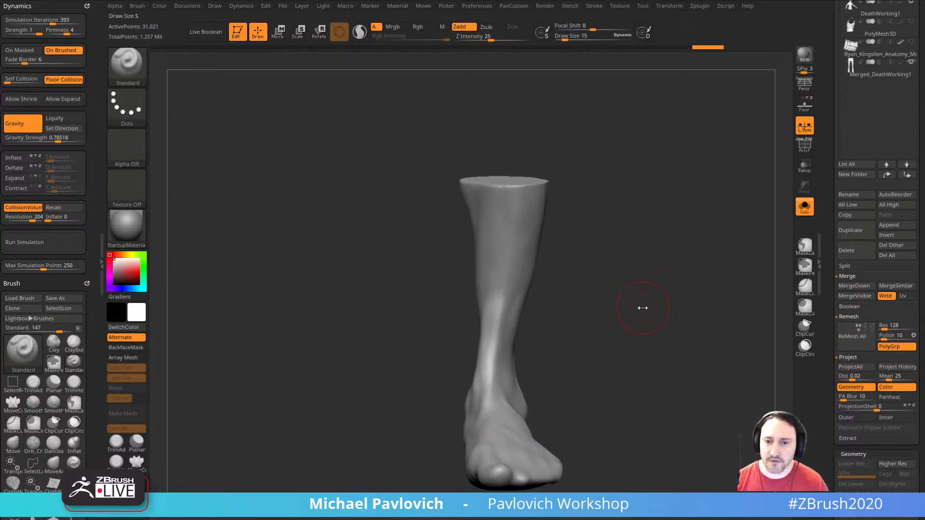
mouse_move(643, 308)
left_mouse_down()
mouse_move(653, 236)
mouse_move(669, 325)
mouse_move(727, 269)
mouse_move(750, 192)
mouse_move(660, 304)
mouse_move(671, 261)
left_mouse_up()
key("ctrl+shift")
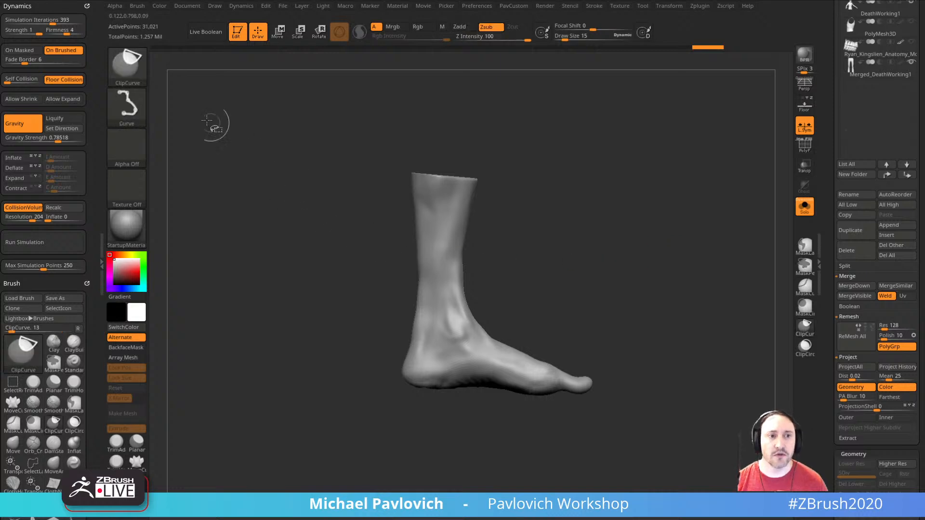
left_click_drag(620, 396, 326, 369, "ctrl+shift")
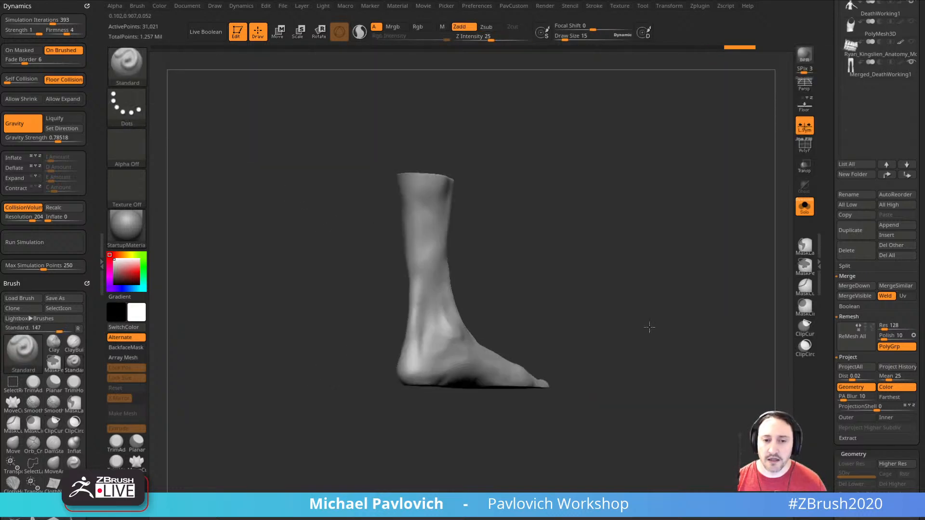
- Push the heel and sole edges outward and down using the Move brush with BackfaceMask enabled
mouse_move(490, 382)
left_mouse_down()
mouse_move(436, 383)
mouse_move(544, 382)
left_mouse_up()
key("bracketleft")
key("bracketleft")
key("bracketleft")
key("ctrl+z")
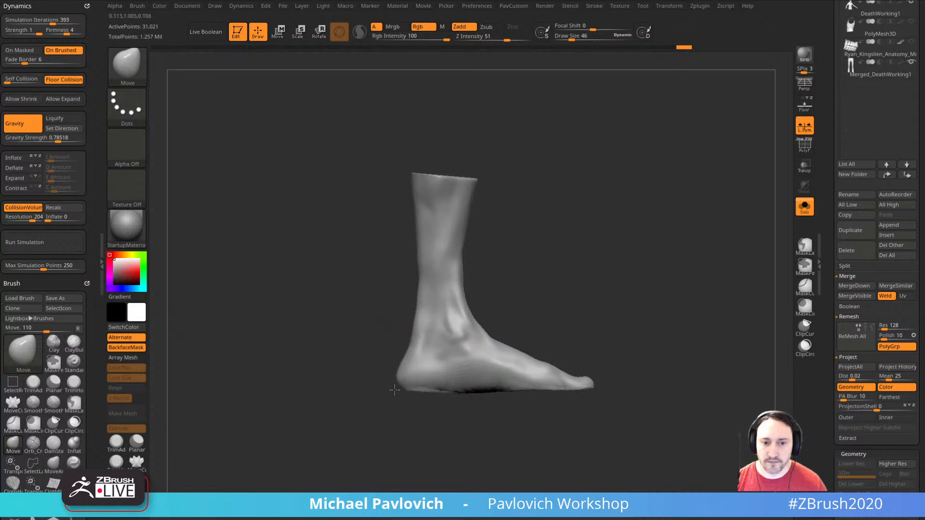
mouse_move(394, 390)
left_mouse_down()
mouse_move(412, 387)
mouse_move(407, 428)
mouse_move(398, 408)
left_mouse_up()
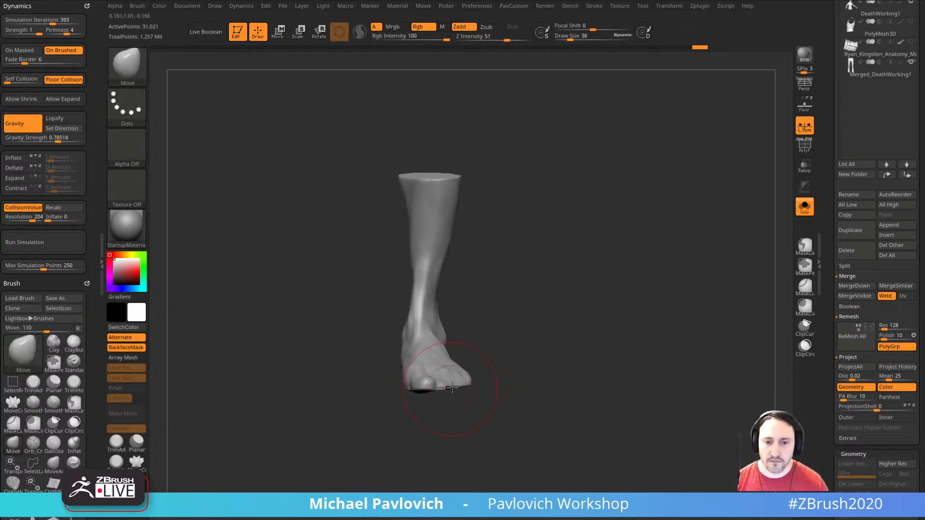
left_click_drag(524, 388, 378, 398)
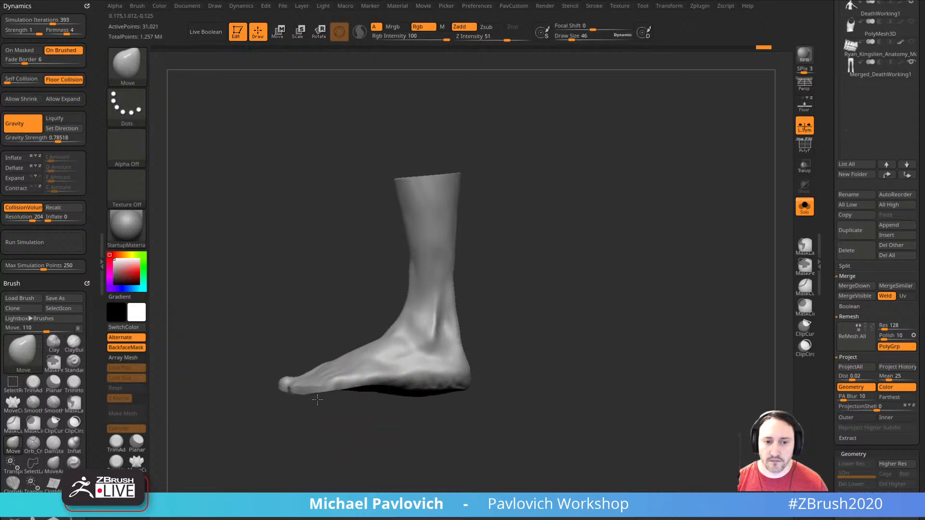
- Thicken the toe and lower the heel toward a shoe sole with the Move brush, undoing and restoring strokes
key("ctrl+z")
key("ctrl+z")
key("ctrl+z")
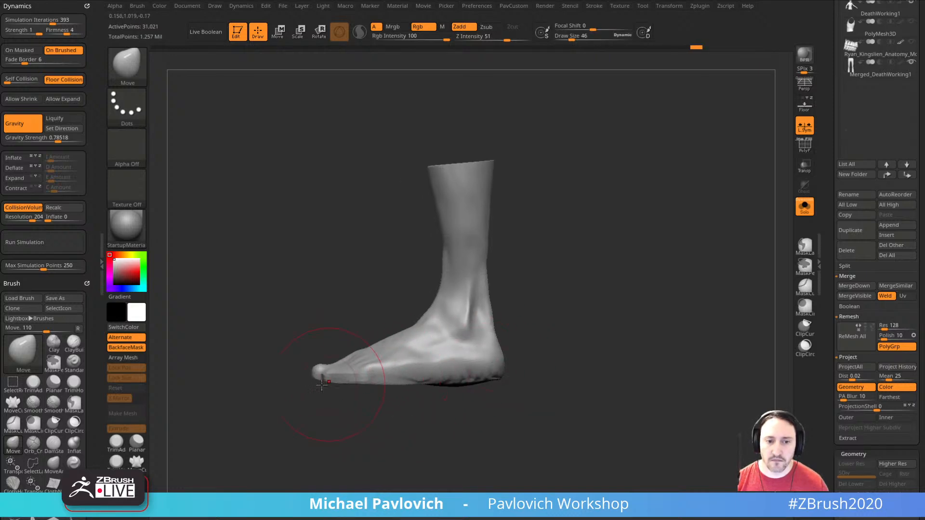
key("ctrl+shift+z")
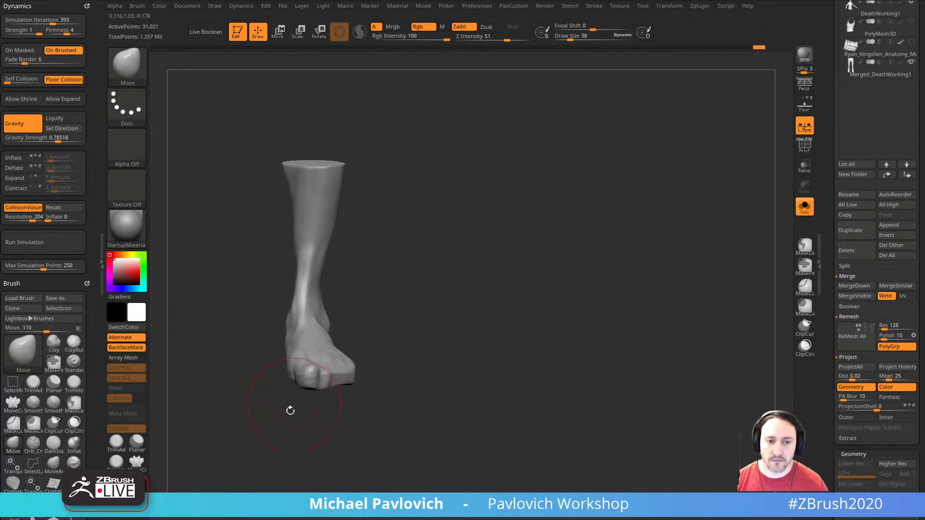
key("ctrl+z")
key("ctrl+z")
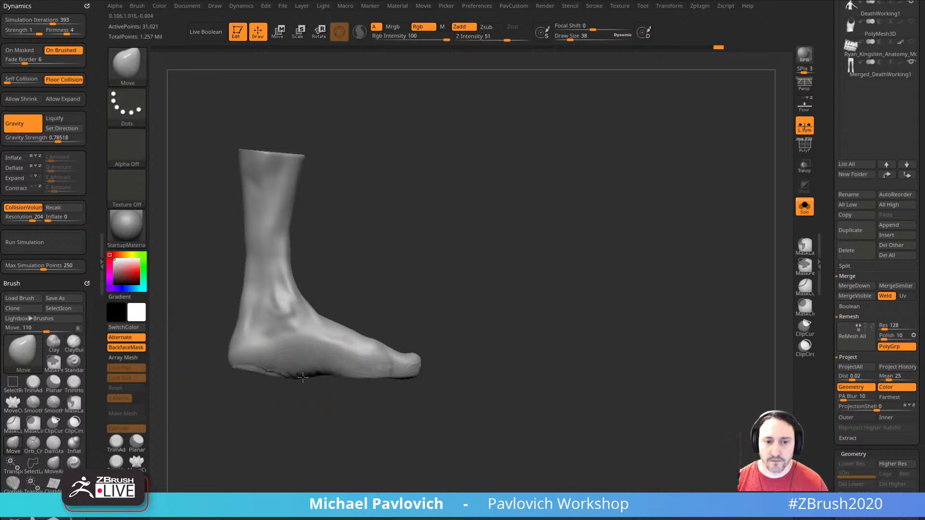
key("ctrl+shift+z")
key("ctrl+shift+z")
key("ctrl+shift+z")
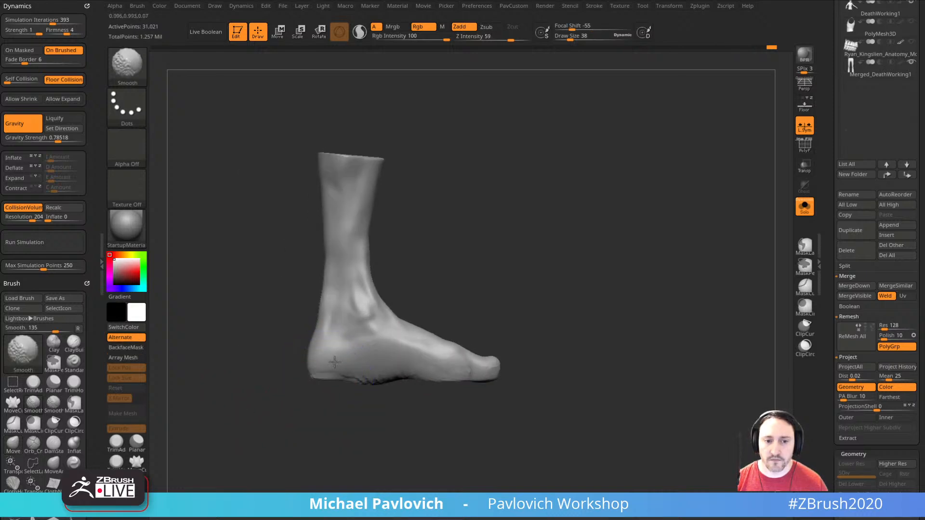
- Remesh the smoothed foot with DynaMesh and clip its underside flat with the ClipCurve brush
left_click_drag(334, 362, 348, 368, "shift")
key("space")
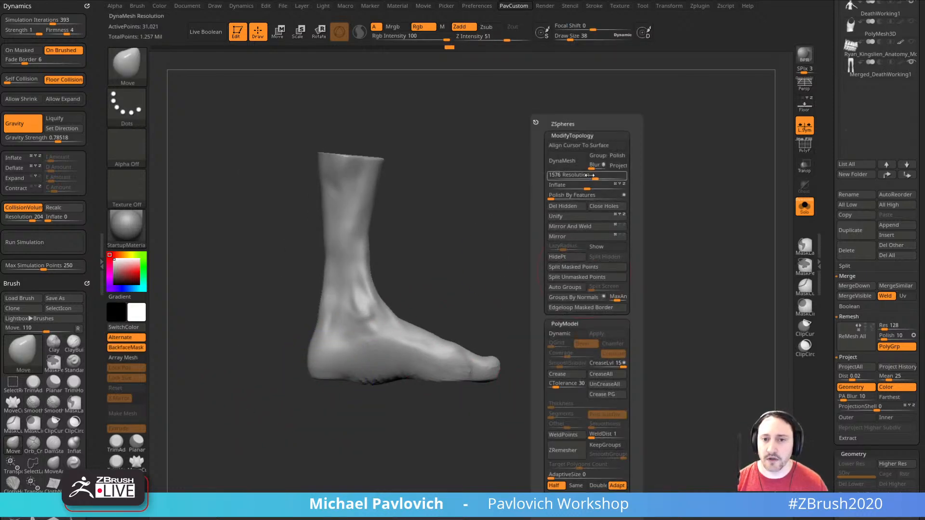
mouse_move(574, 392)
left_mouse_down("ctrl+shift")
mouse_move(296, 400)
mouse_move(261, 376)
left_mouse_up("ctrl+shift")
- Remesh the foot with DynaMesh at resolution 1576 and round out the sole's toe outline with the MoveAccu brush
mouse_move(602, 299)
left_mouse_down()
mouse_move(613, 268)
mouse_move(605, 271)
mouse_move(684, 336)
mouse_move(583, 302)
left_mouse_up()
key("1")
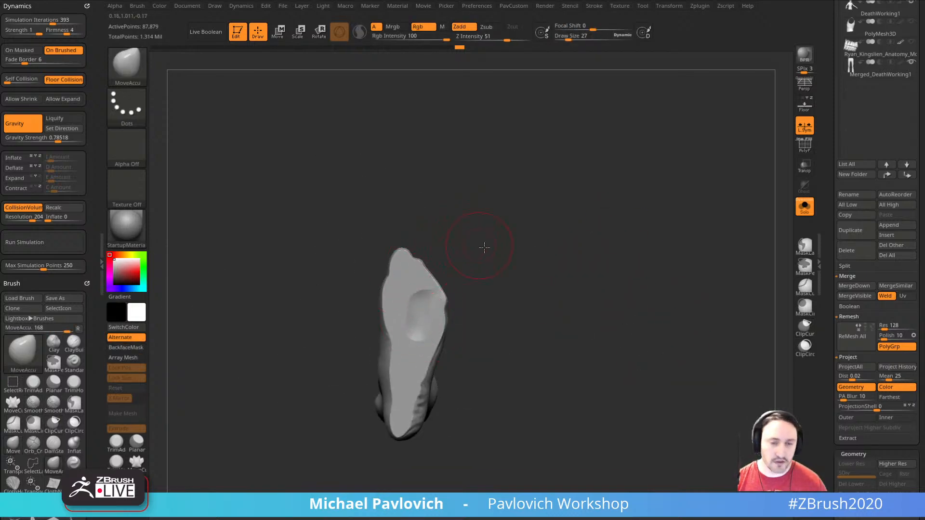
left_click_drag(484, 246, 512, 260, "alt")
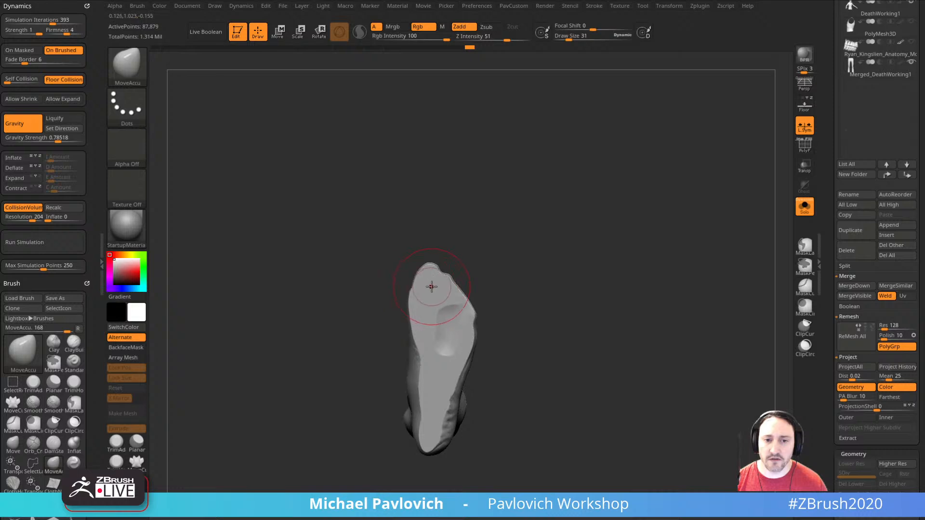
left_click_drag(441, 267, 462, 294)
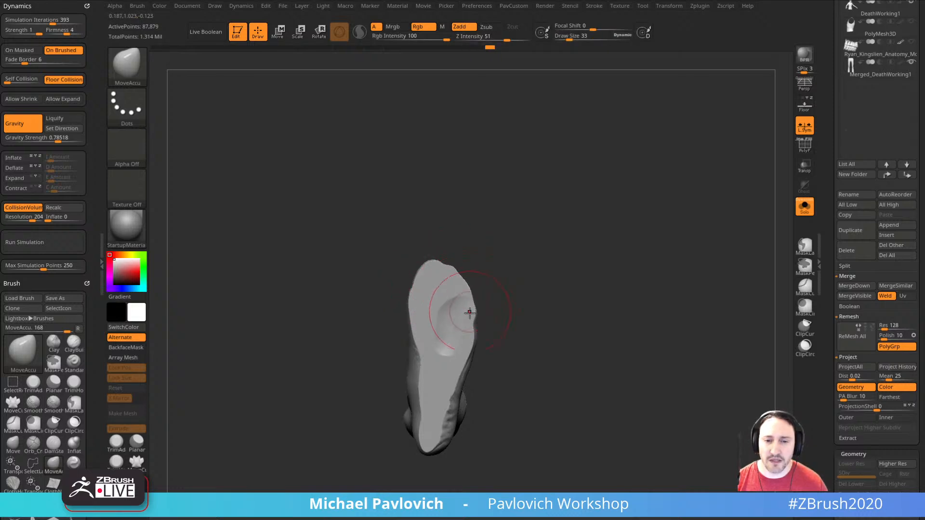
key("bracketleft")
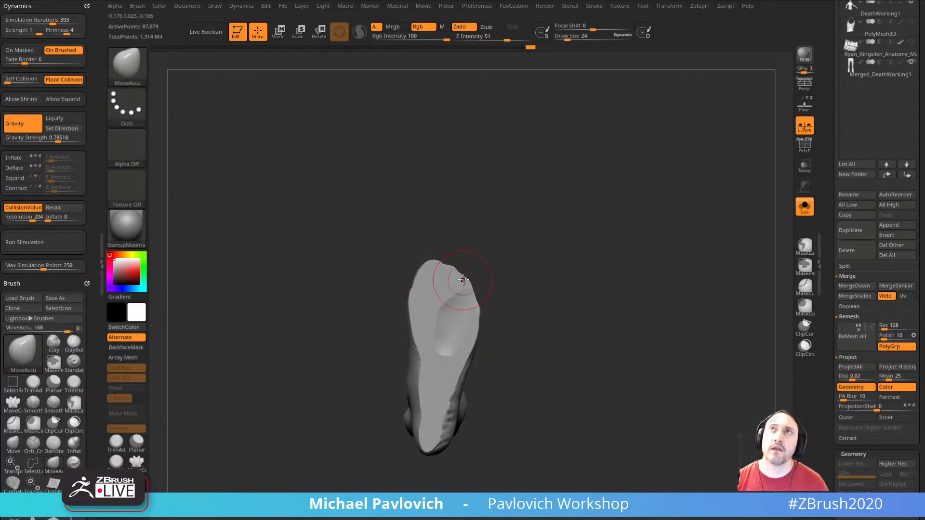
key("s")
left_click_drag(446, 285, 442, 277)
left_click_drag(453, 276, 456, 271)
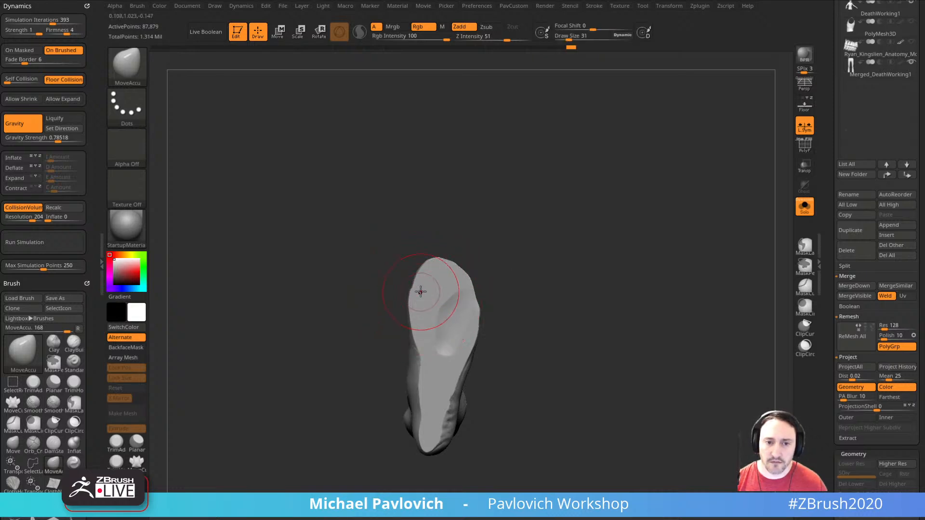
- Widen the ball, arch and heel outline of the sole with the MoveAccu brush
right_click_drag(458, 393, 449, 368, "alt")
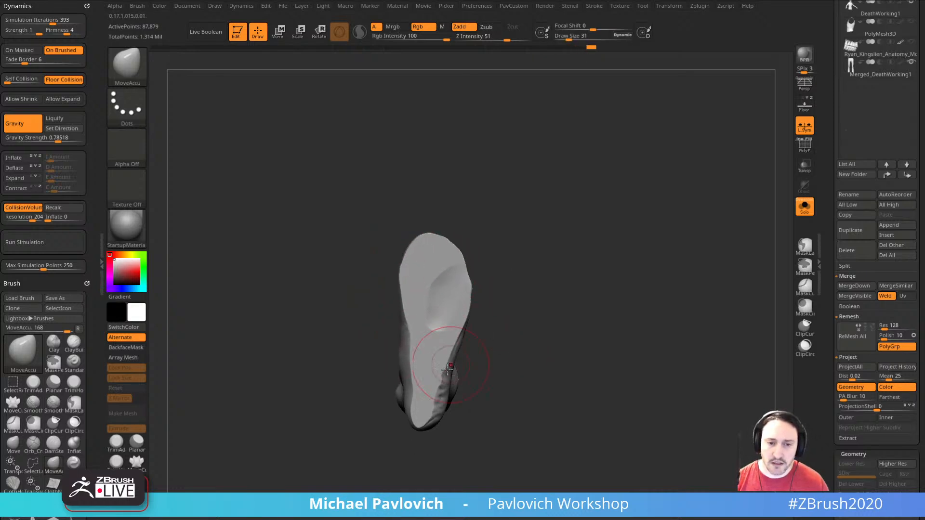
left_click_drag(432, 404, 467, 297)
key("s")
left_click_drag(469, 292, 465, 293)
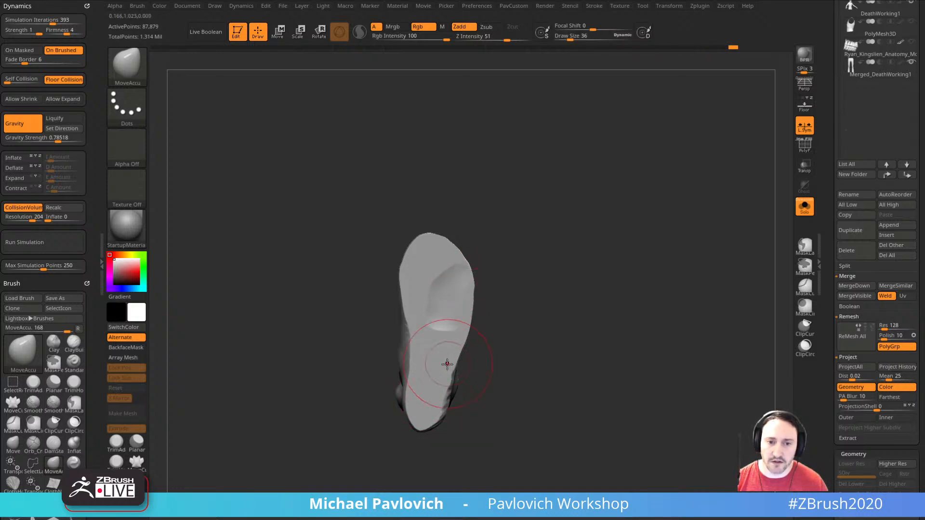
left_click_drag(447, 364, 440, 397)
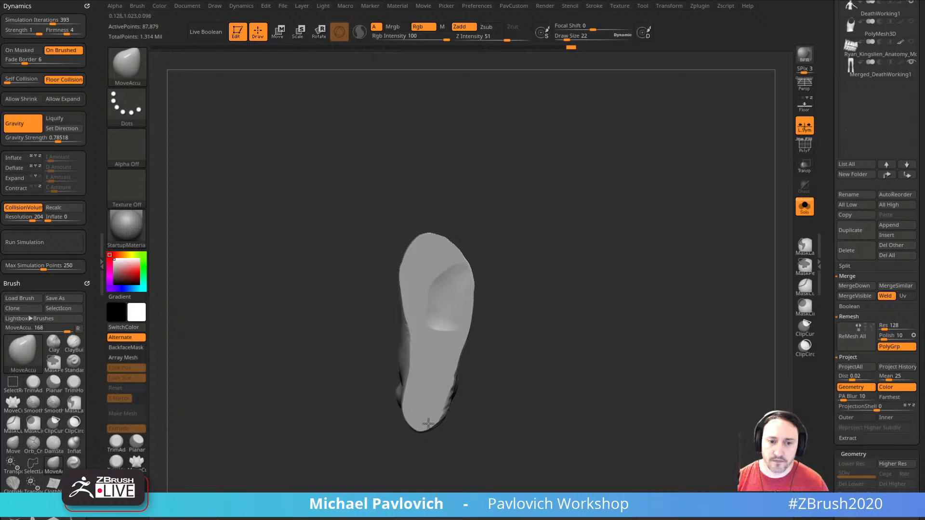
- Flatten the hollow in the sole with the hPolish brush and remesh the foot with DynaMesh
mouse_move(510, 367)
left_mouse_down()
mouse_move(548, 363)
mouse_move(567, 260)
mouse_move(511, 283)
left_mouse_up()
key("b")
key("h")
key("p")
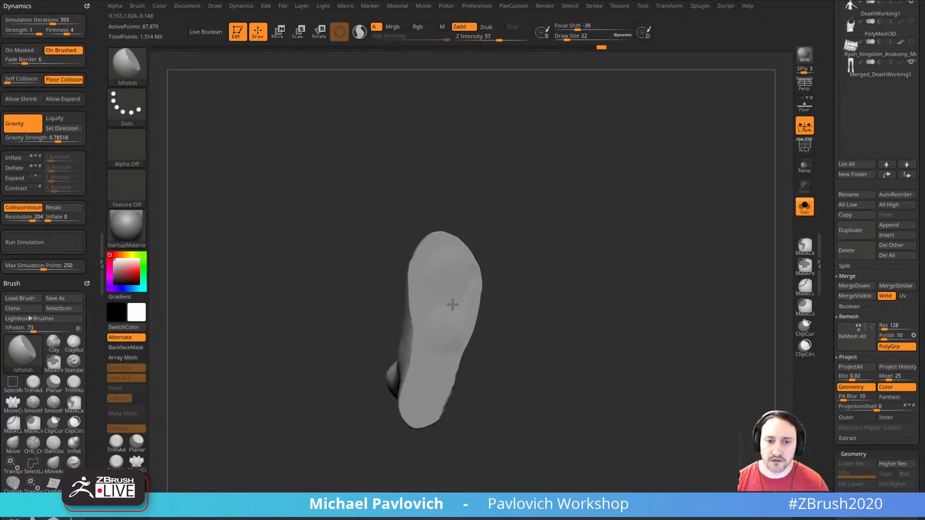
left_click_drag(511, 356, 577, 383)
left_click_drag(597, 281, 615, 379, "ctrl")
key("f")
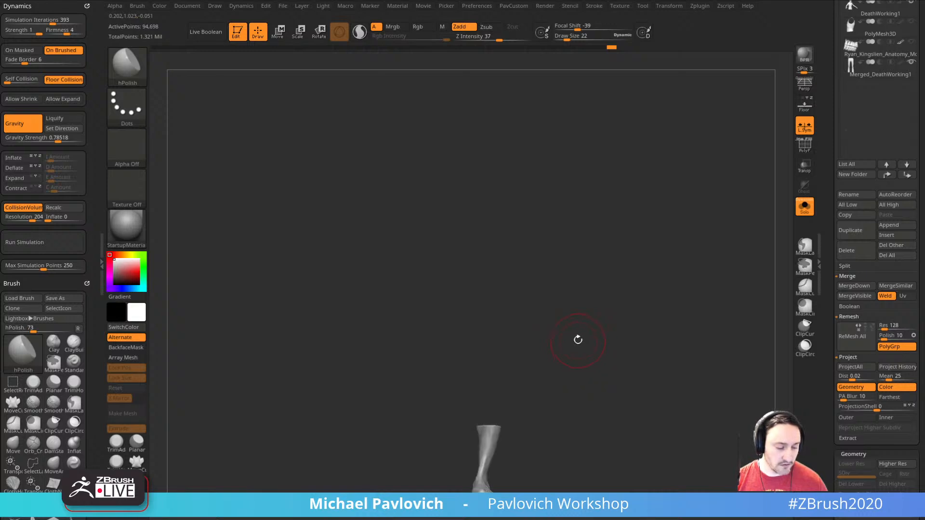
- Set the Smooth brush's Z Intensity to 100 and smooth the toes and side of the foot
left_click_drag(546, 338, 554, 346)
key("f")
mouse_move(599, 302)
left_mouse_down("shift")
mouse_move(528, 311)
mouse_move(568, 345)
mouse_move(554, 366)
left_mouse_up("shift")
key("b")
key("s")
key("t")
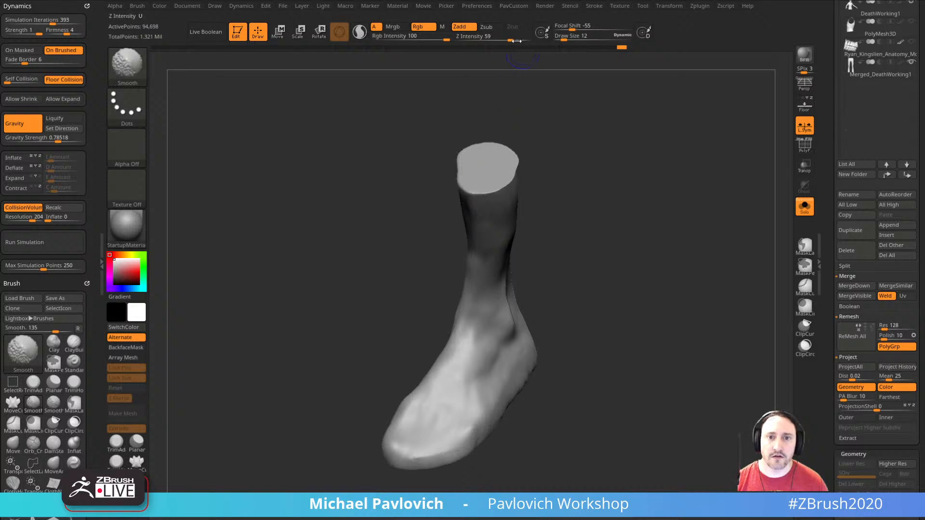
left_click_drag(517, 41, 538, 42)
left_click_drag(588, 340, 558, 323)
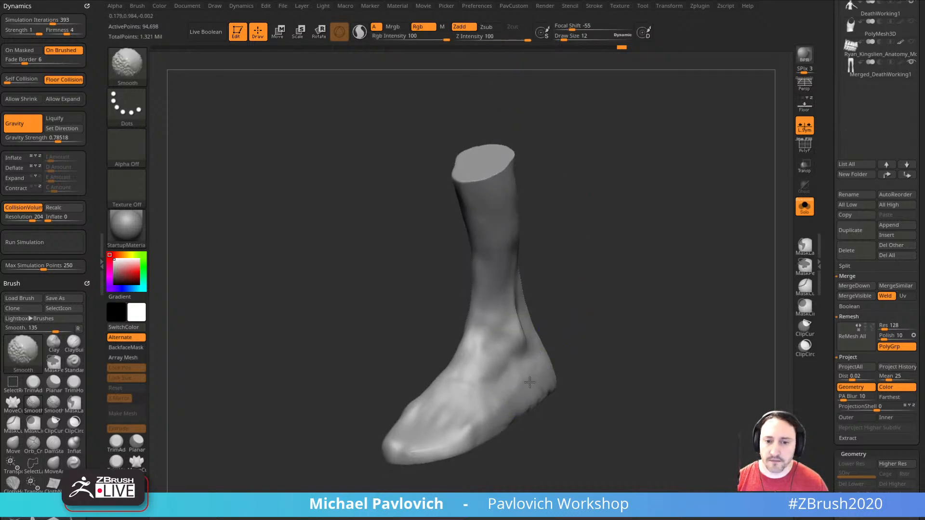
mouse_move(529, 382)
left_mouse_down()
mouse_move(585, 377)
mouse_move(591, 324)
left_mouse_up()
- Polish the bumpy lower side of the foot near the heel with the hPolish brush
key("b")
key("h")
key("p")
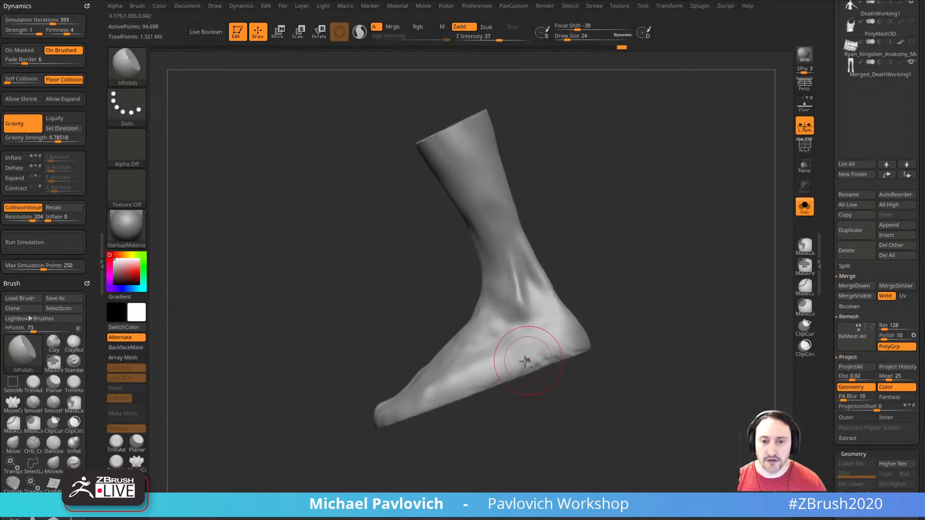
mouse_move(526, 361)
left_mouse_down()
mouse_move(504, 372)
mouse_move(548, 361)
left_mouse_up()
- Inflate the whole foot slightly and remesh it with DynaMesh
mouse_move(538, 336)
right_mouse_down()
mouse_move(512, 345)
mouse_move(634, 268)
mouse_move(634, 282)
mouse_move(639, 188)
right_mouse_up()
key("space")
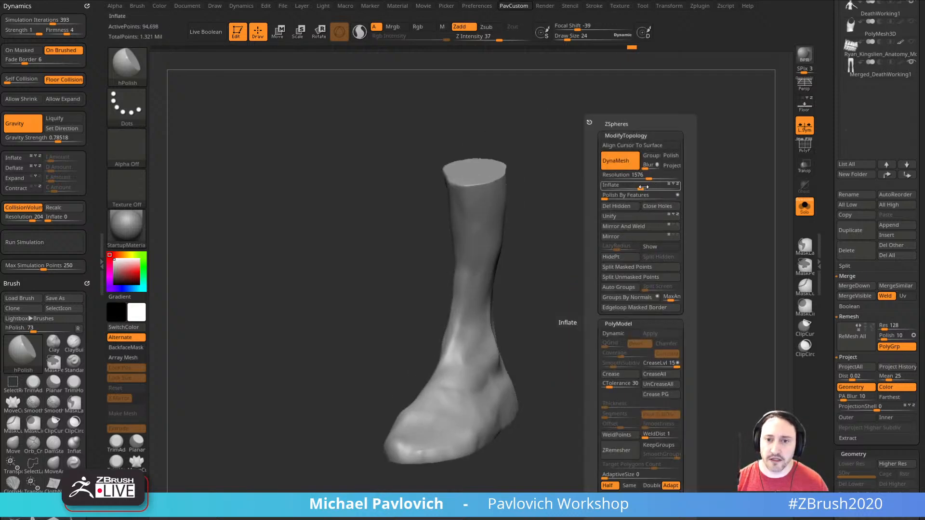
key("space")
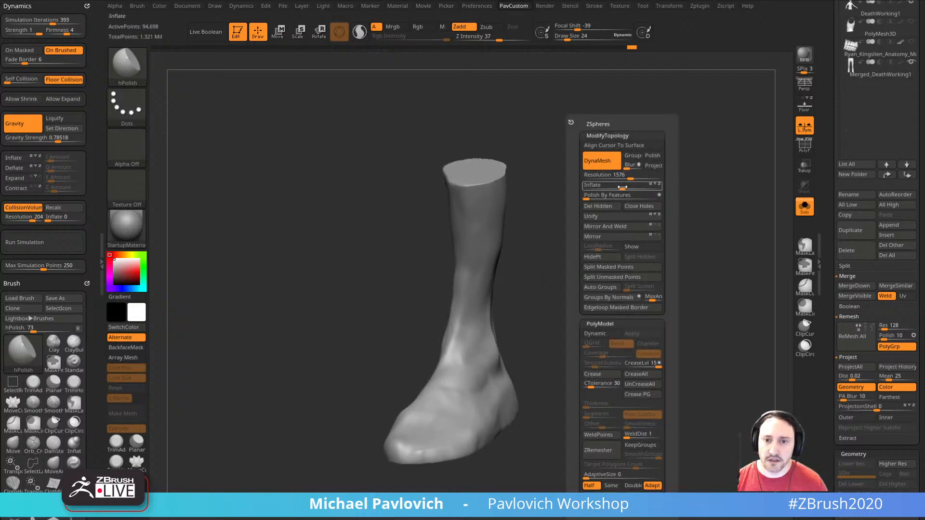
left_click_drag(623, 187, 627, 187)
mouse_move(535, 268)
left_mouse_down("ctrl")
mouse_move(619, 301)
mouse_move(605, 274)
mouse_move(650, 258)
mouse_move(559, 303)
mouse_move(552, 317)
left_mouse_up("ctrl")
- Reshape the sides of the ankle with a large Move brush
type("s55")
key("Return")
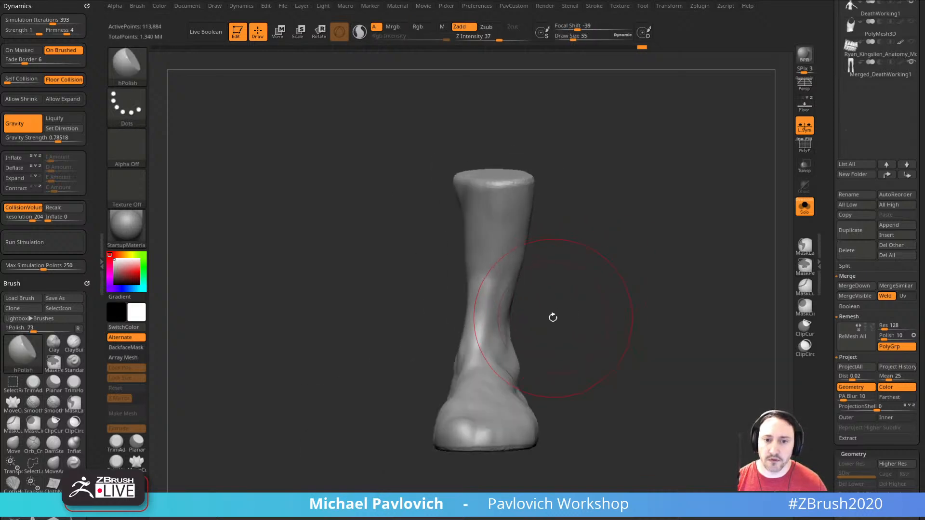
key("b")
key("m")
key("v")
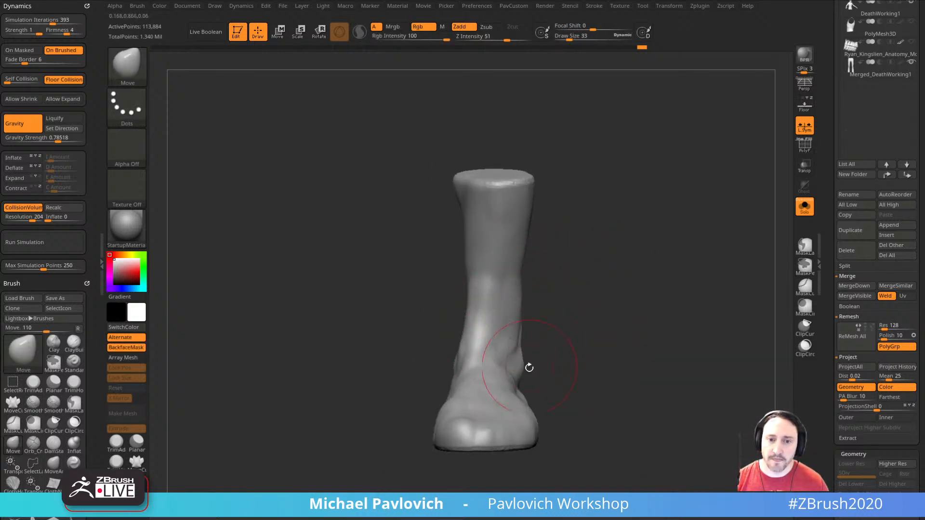
mouse_move(529, 368)
left_mouse_down()
mouse_move(516, 382)
mouse_move(501, 381)
mouse_move(543, 356)
mouse_move(462, 356)
mouse_move(456, 367)
mouse_move(506, 369)
mouse_move(476, 374)
left_mouse_up()
key("]")
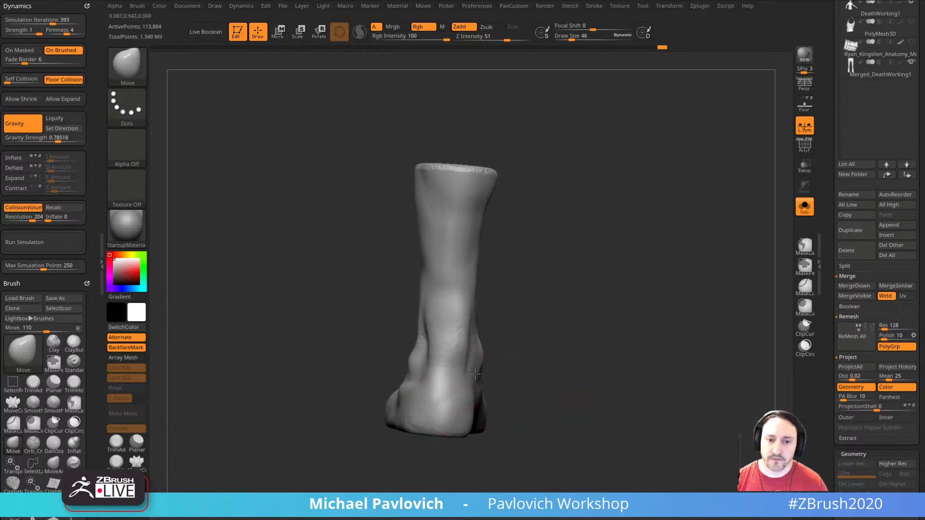
left_click_drag(504, 339, 554, 343)
- Fill the hollows around the ankle and heel with the Clay brush and smooth the ankle and instep
key("b")
key("c")
key("l")
key("s")
left_click(440, 359)
mouse_move(438, 374)
left_mouse_down()
mouse_move(423, 361)
mouse_move(463, 320)
mouse_move(483, 358)
left_mouse_up()
left_click_drag(597, 282, 569, 316)
left_click_drag(499, 313, 461, 326, "shift")
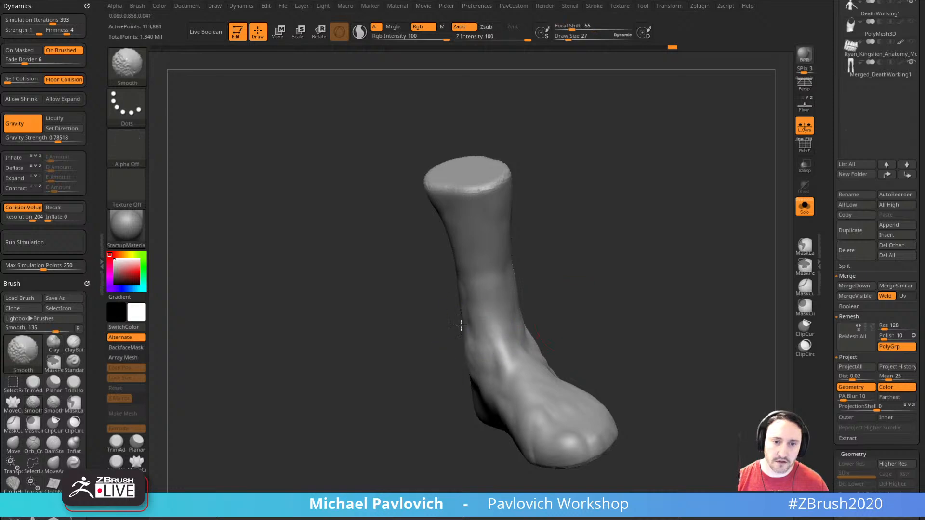
left_click_drag(501, 360, 505, 365, "shift")
right_click_drag(505, 365, 520, 397)
mouse_move(559, 455)
right_mouse_down()
mouse_move(673, 334)
mouse_move(653, 337)
right_mouse_up()
right_click_drag(646, 380, 588, 283)
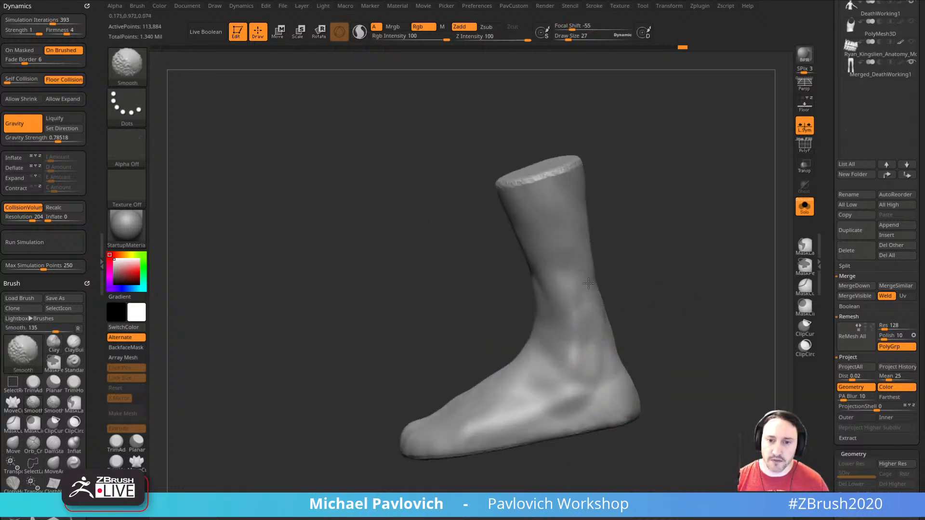
- Push the front of the shin into a straighter boot-shaft profile with the Move brush from the side view
right_click_drag(637, 238, 626, 291, "shift")
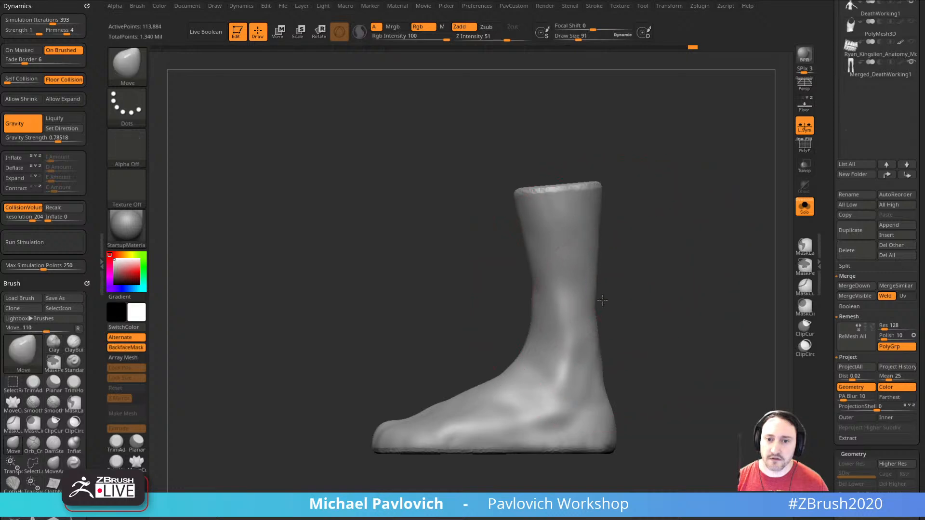
key("s")
left_click_drag(555, 281, 553, 280)
left_click_drag(541, 279, 533, 278)
mouse_move(615, 258)
right_mouse_down()
mouse_move(657, 258)
mouse_move(641, 239)
mouse_move(651, 217)
mouse_move(626, 243)
right_mouse_up()
- Polish the top rim and the sole with the hPolish brush, remeshing with DynaMesh after each pass
key("b")
key("h")
key("p")
mouse_move(536, 190)
left_mouse_down()
mouse_move(534, 207)
mouse_move(537, 199)
left_mouse_up()
right_click_drag(635, 217, 642, 200, "shift")
left_click_drag(655, 282, 685, 368, "ctrl")
mouse_move(707, 246)
right_mouse_down()
mouse_move(676, 211)
mouse_move(686, 241)
mouse_move(672, 428)
mouse_move(539, 241)
mouse_move(520, 398)
right_mouse_up()
left_click_drag(520, 398, 534, 369)
left_click_drag(650, 229, 681, 290, "ctrl")
- Pull in the inner arch and extend the toe of the sole outline with the Move brush
key("s")
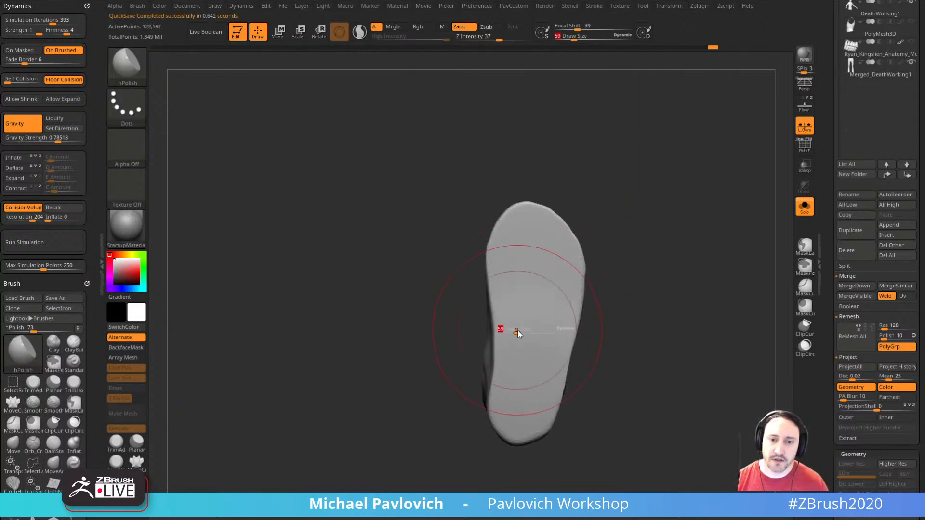
left_click_drag(518, 331, 508, 327)
key("b")
key("m")
key("v")
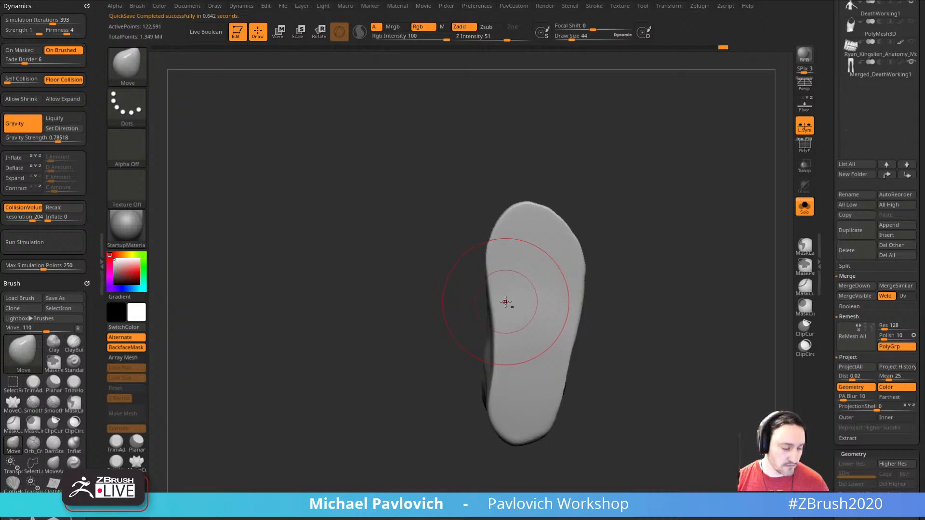
right_click_drag(628, 276, 629, 271)
key("alt+b")
left_click_drag(504, 284, 509, 293)
key("s")
left_click_drag(507, 230, 519, 199)
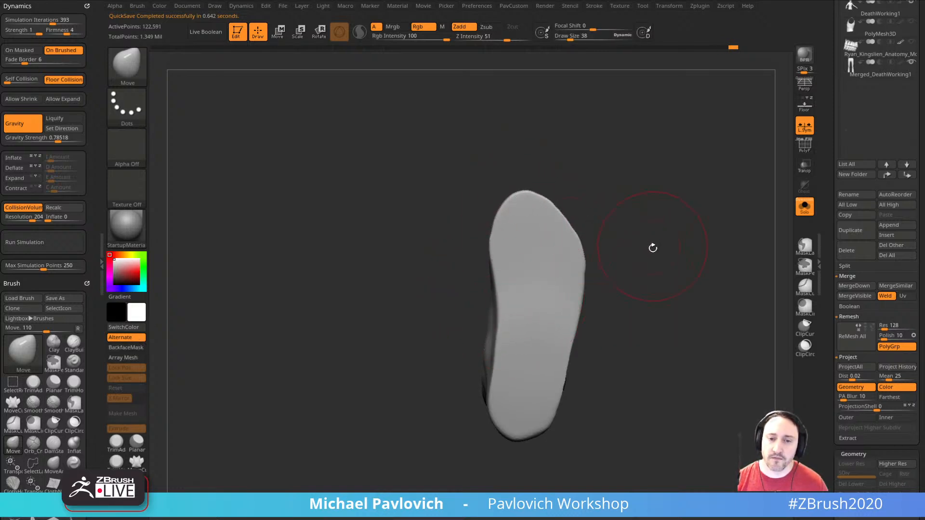
- Adjust the sole edge with the Move brush and smooth the side of the foot
mouse_move(653, 248)
right_mouse_down()
mouse_move(675, 256)
mouse_move(625, 378)
right_mouse_up()
key("s")
left_click_drag(549, 322, 570, 258)
right_click_drag(732, 269, 716, 250, "shift")
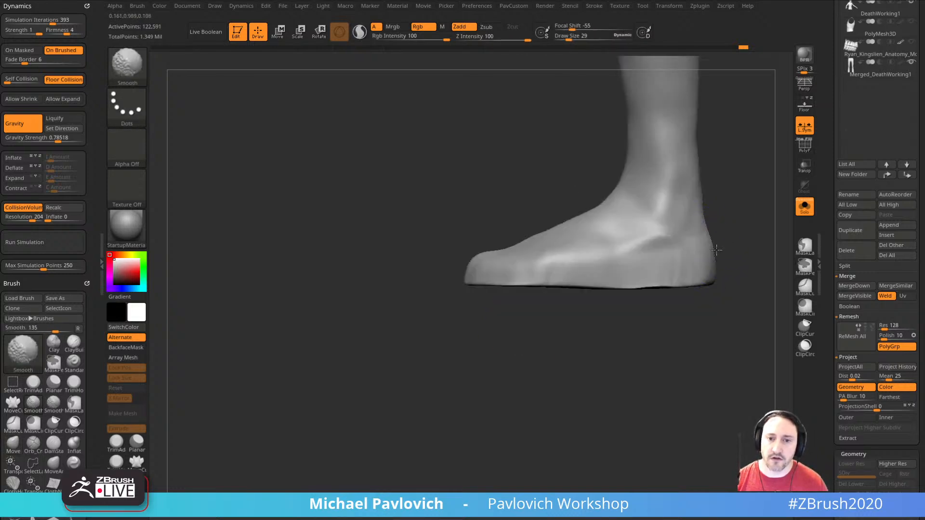
right_click_drag(730, 218, 679, 286, "alt")
left_click_drag(616, 302, 630, 272, "shift")
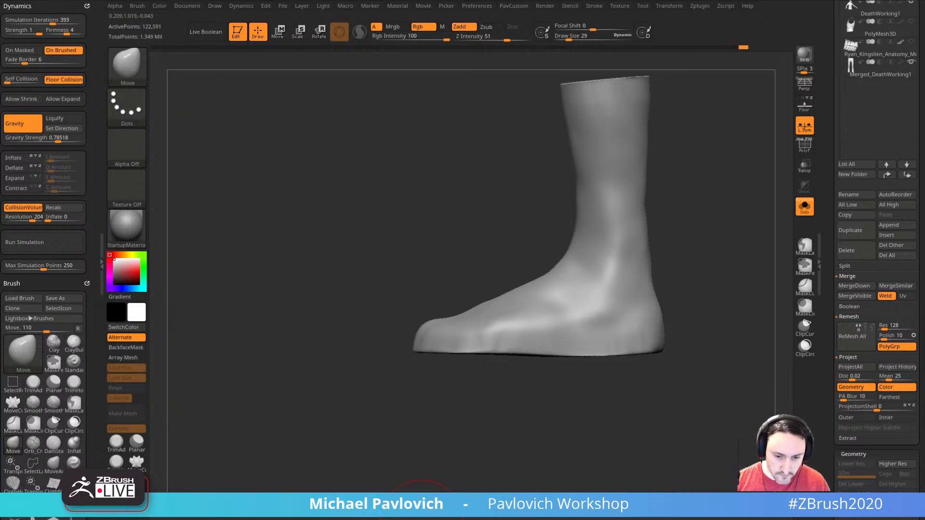
- Switch to the browser's cowboy boots image results, examine the Ariat Men's Challenger boots for sole and heel shape, and return to ZBrush
left_click_drag(643, 519, 624, 36)
scroll(452, 398, "down", 4)
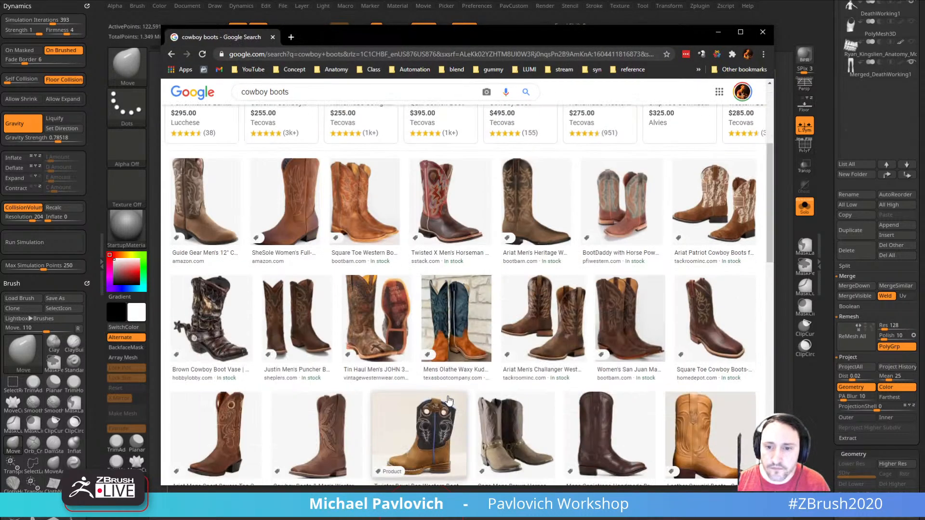
left_click(562, 337)
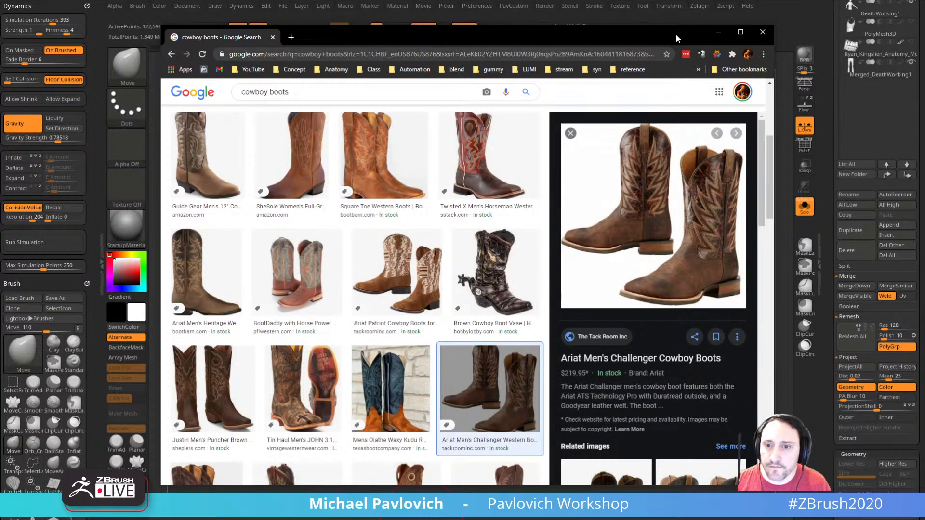
left_click_drag(675, 34, 670, 519)
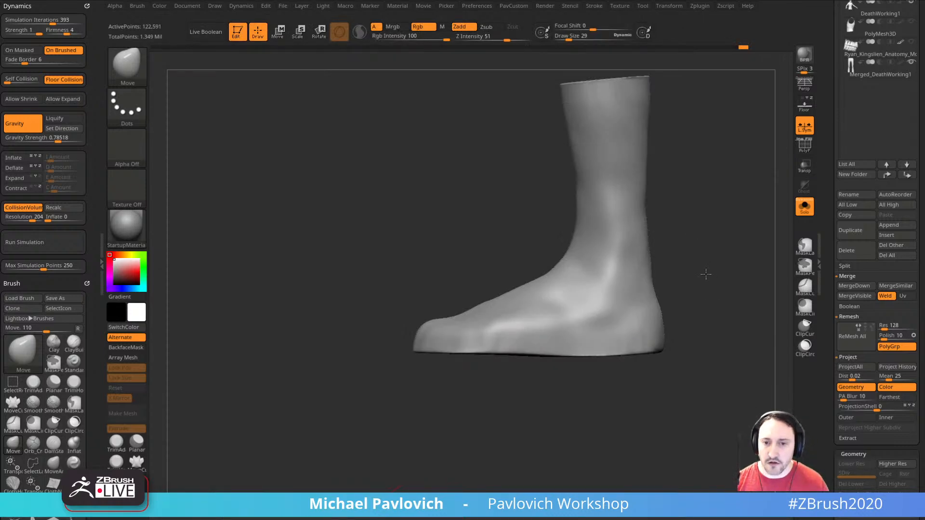
- Clip the underside of the boot flat from the side view with the ClipCurve brush
left_click_drag(706, 274, 688, 289, "alt")
key("ctrl+shift")
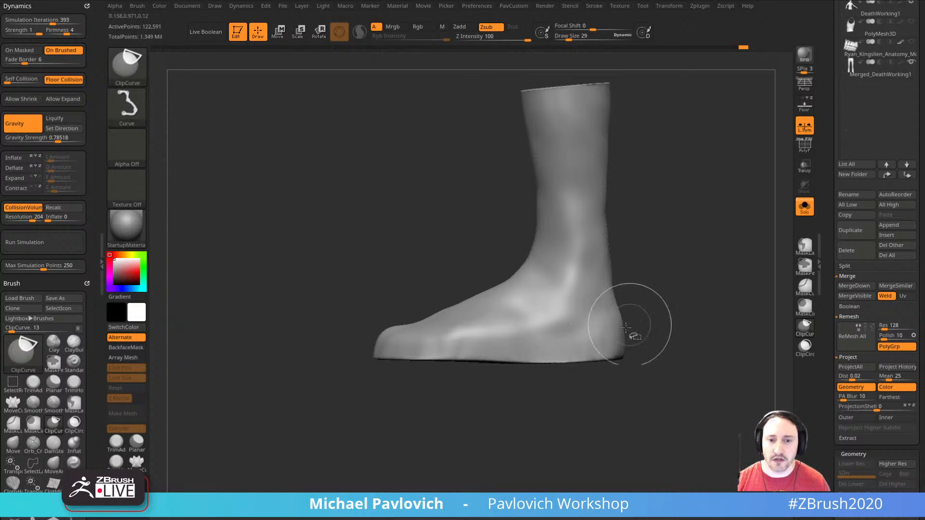
mouse_move(684, 358)
left_mouse_down("ctrl+shift")
mouse_move(284, 356)
mouse_move(289, 366)
left_mouse_up("ctrl+shift")
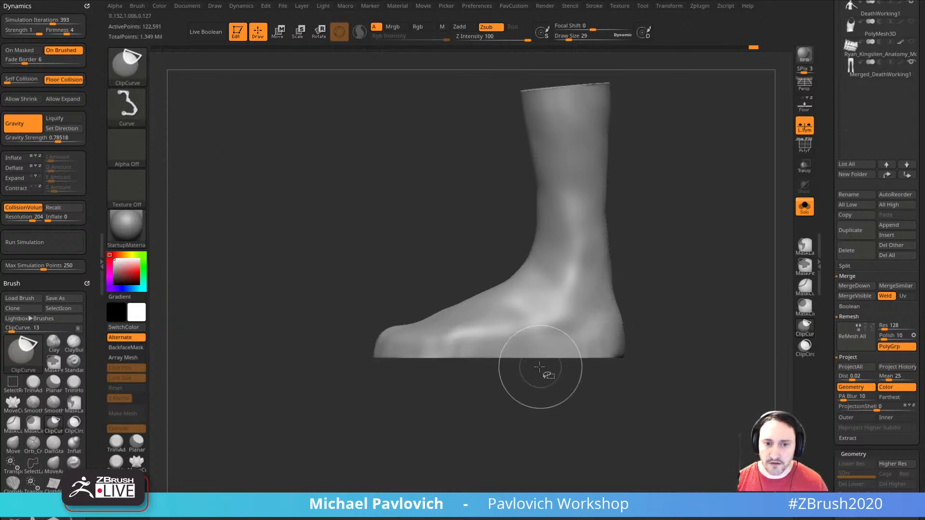
- Mask everything above the bottom strip, move that strip down to thicken the sole, and remesh with DynaMesh
key("w")
left_click_drag(675, 404, 352, 355, "ctrl")
left_click(351, 355, "ctrl")
left_click(542, 348)
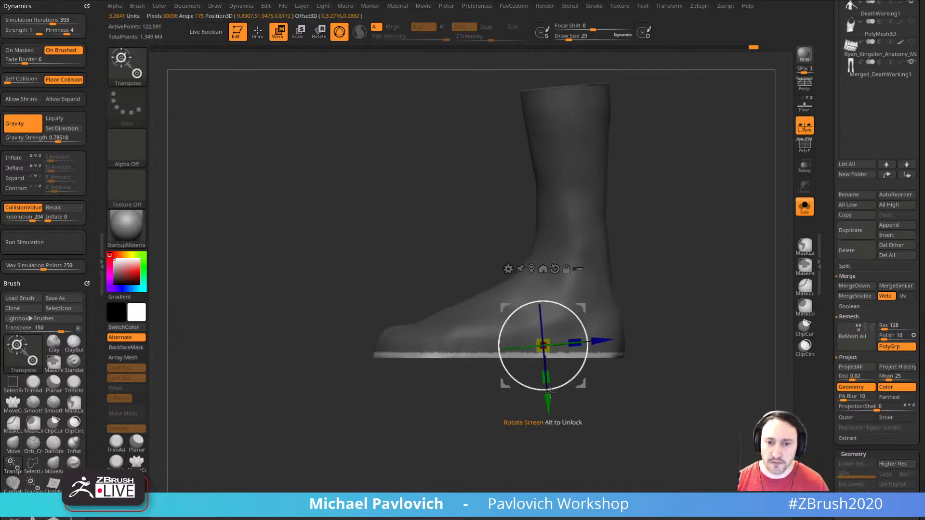
left_click_drag(550, 394, 543, 422)
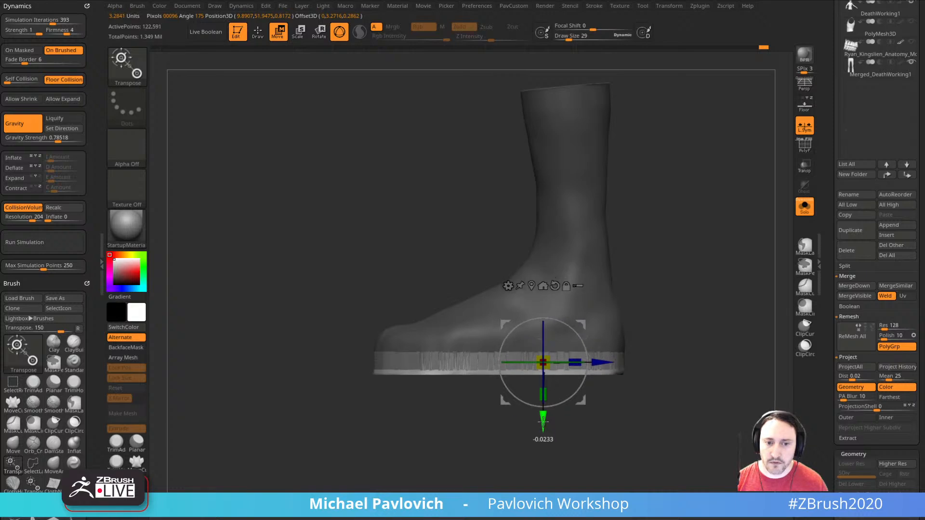
key("q")
left_click_drag(627, 289, 630, 285, "ctrl")
- Clip the front underside of the sole with ClipCurve so it curves up toward the toe
mouse_move(532, 386)
left_mouse_down("ctrl+shift")
mouse_move(300, 377)
mouse_move(274, 366)
mouse_move(261, 333)
left_mouse_up("ctrl+shift")
mouse_move(220, 281)
left_mouse_down("ctrl+shift")
mouse_move(212, 309)
mouse_move(372, 334)
mouse_move(274, 325)
mouse_move(227, 301)
mouse_move(221, 336)
mouse_move(221, 325)
mouse_move(212, 325)
left_mouse_up("ctrl+shift")
- Clip an arch into the underside in front of the heel with the ClipCurve brush from the side view
mouse_move(686, 318)
left_mouse_down()
mouse_move(672, 314)
mouse_move(657, 268)
left_mouse_up()
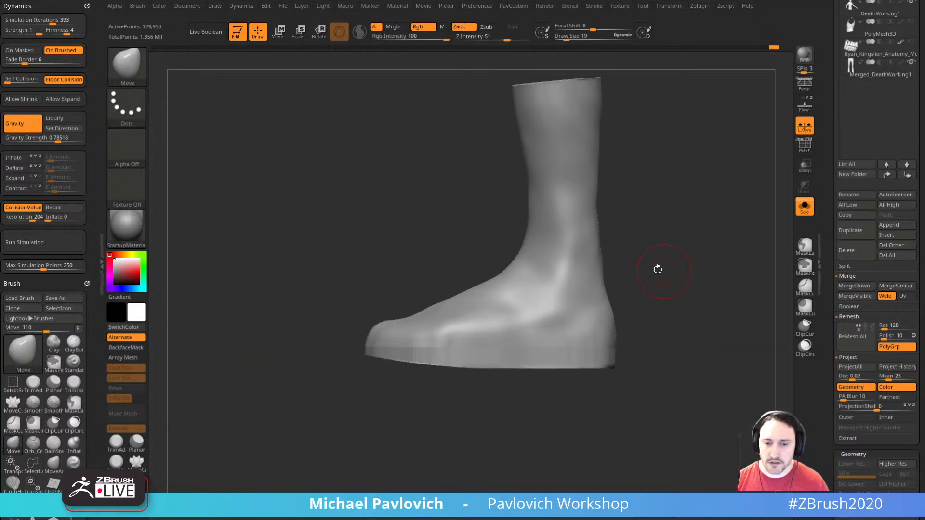
key("ctrl+shift")
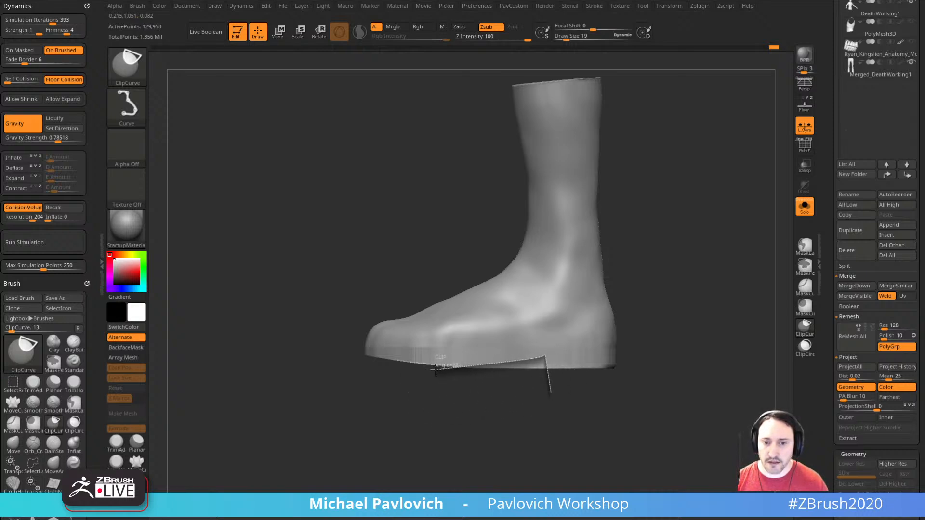
left_click_drag(435, 369, 436, 369, "ctrl+shift")
- Flatten the bottom of the sole and heel with further ClipCurve cuts and clip the arch higher in front of the heel
left_click_drag(532, 372, 473, 374, "ctrl+shift")
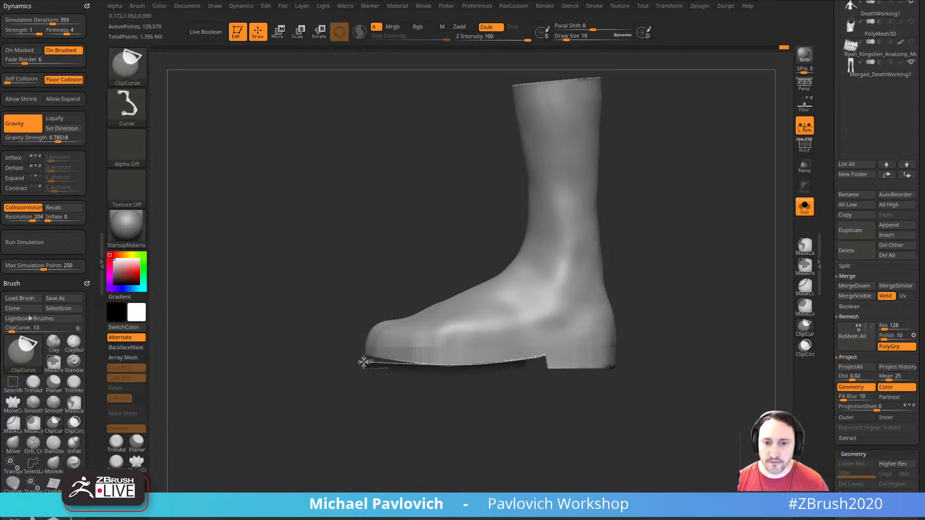
left_click_drag(363, 362, 364, 362, "ctrl+shift")
mouse_move(701, 378)
left_mouse_down("ctrl+shift")
mouse_move(244, 371)
mouse_move(249, 359)
left_mouse_up("ctrl+shift")
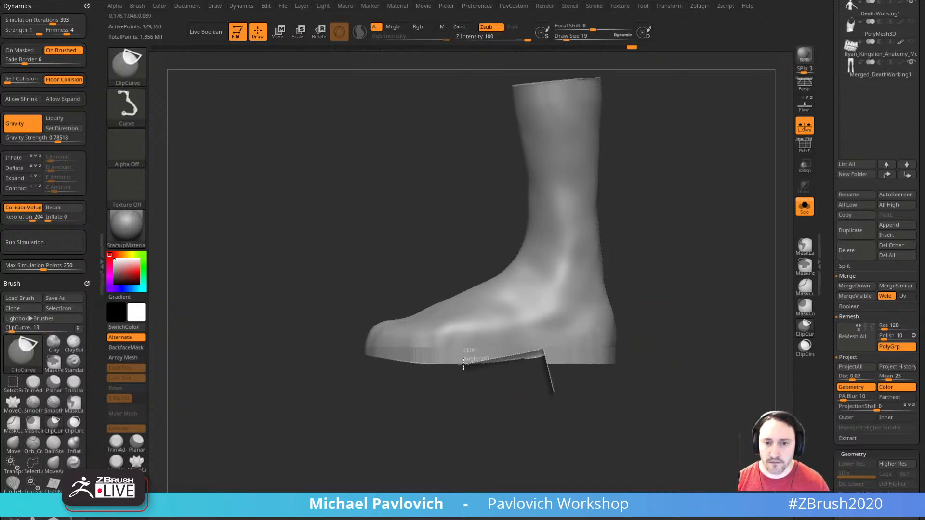
left_click_drag(349, 359, 349, 359, "ctrl+shift")
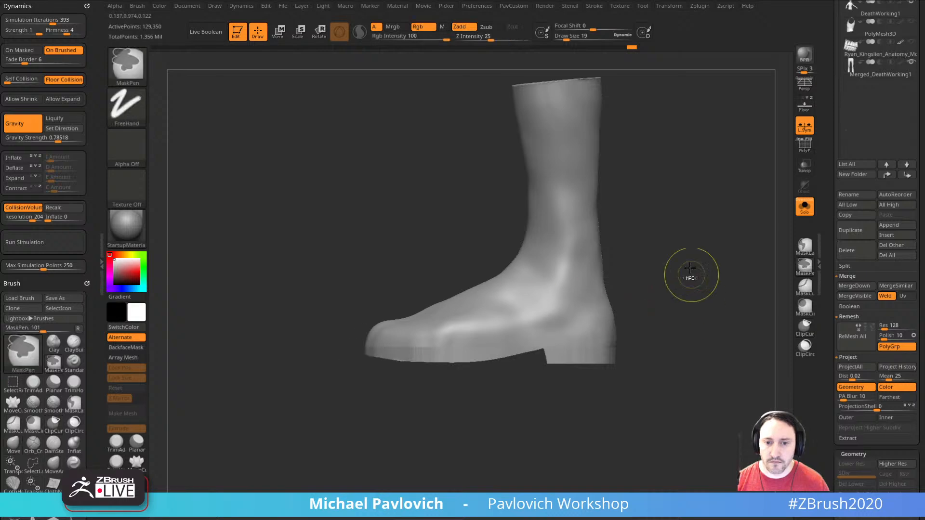
- Remesh the clipped boot with DynaMesh and smooth the edges of the sole
left_click_drag(702, 306, 433, 355)
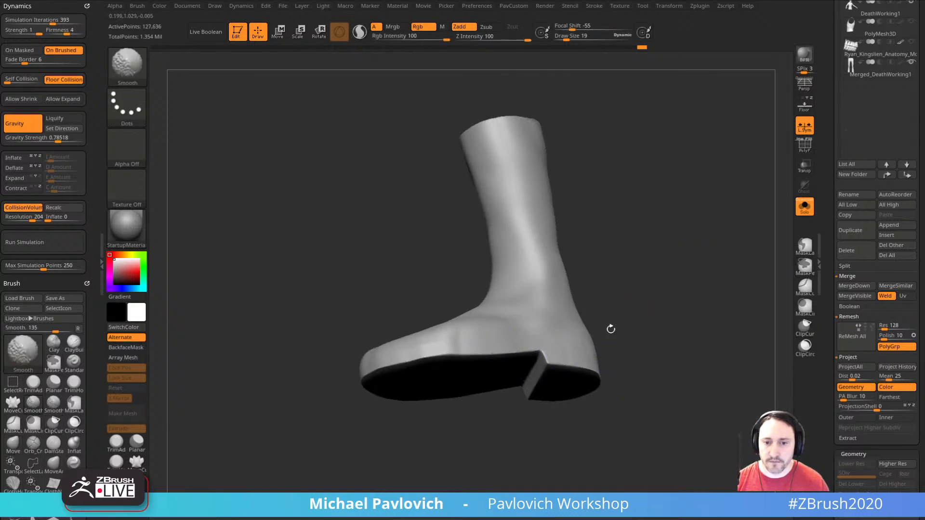
left_click_drag(610, 329, 420, 338)
mouse_move(482, 424)
left_mouse_down()
mouse_move(681, 382)
mouse_move(685, 331)
mouse_move(696, 355)
mouse_move(683, 352)
mouse_move(691, 294)
mouse_move(634, 303)
mouse_move(703, 226)
left_mouse_up()
- Examine the boot's mesh density in the wireframe display
key("b")
key("c")
key("l")
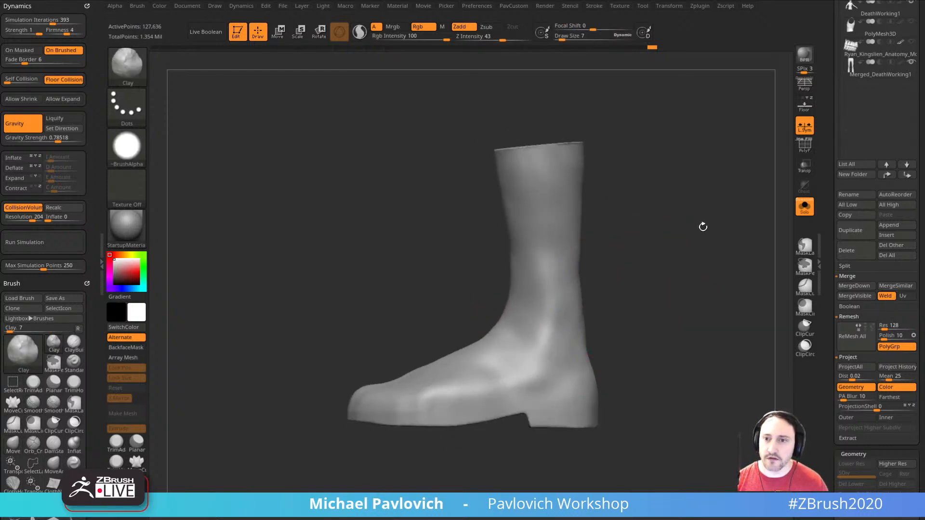
left_click(805, 147)
left_click_drag(706, 258, 700, 212)
left_click(804, 148)
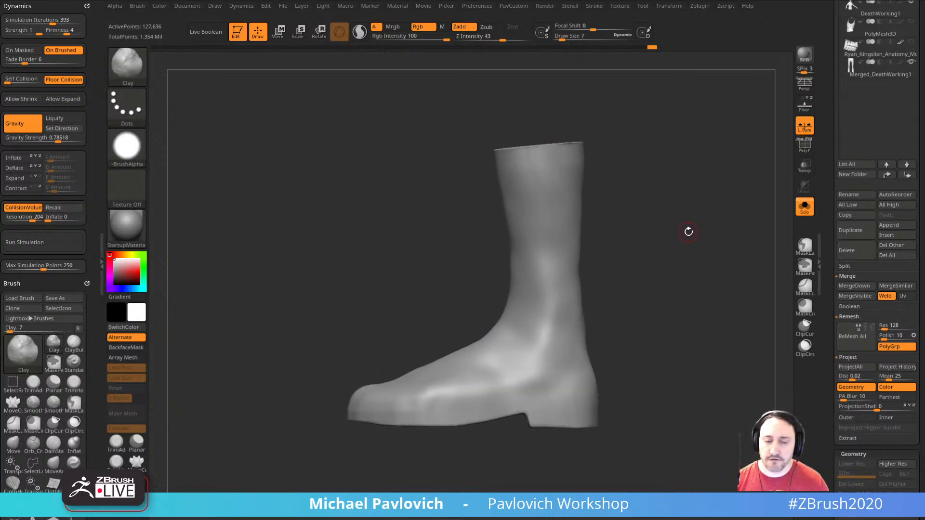
key("grave")
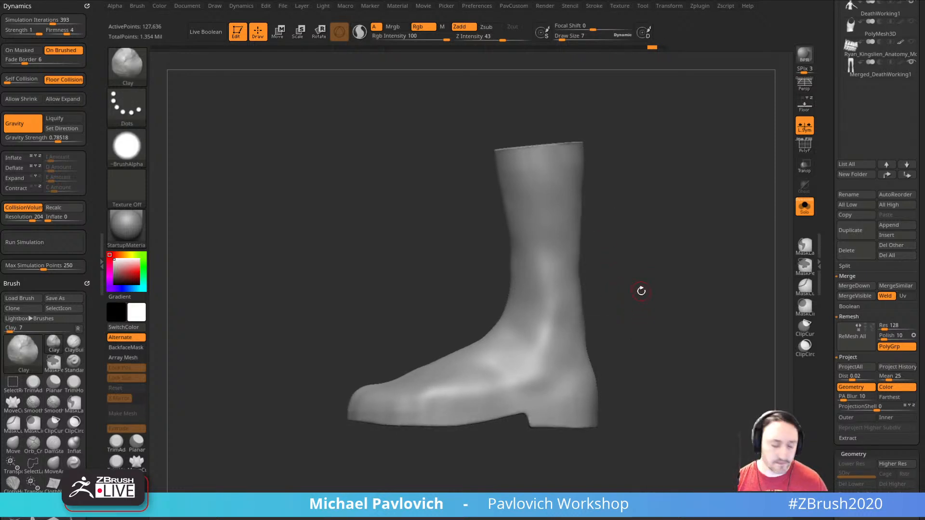
key("b")
key("h")
key("p")
left_click_drag(637, 283, 582, 317)
mouse_move(641, 309)
left_mouse_down()
mouse_move(646, 316)
mouse_move(592, 371)
left_mouse_up()
- Switch to the Move brush, remesh the boot with DynaMesh at resolution 920, and smooth the shaft
key("b")
key("m")
key("v")
left_click_drag(641, 337, 573, 367)
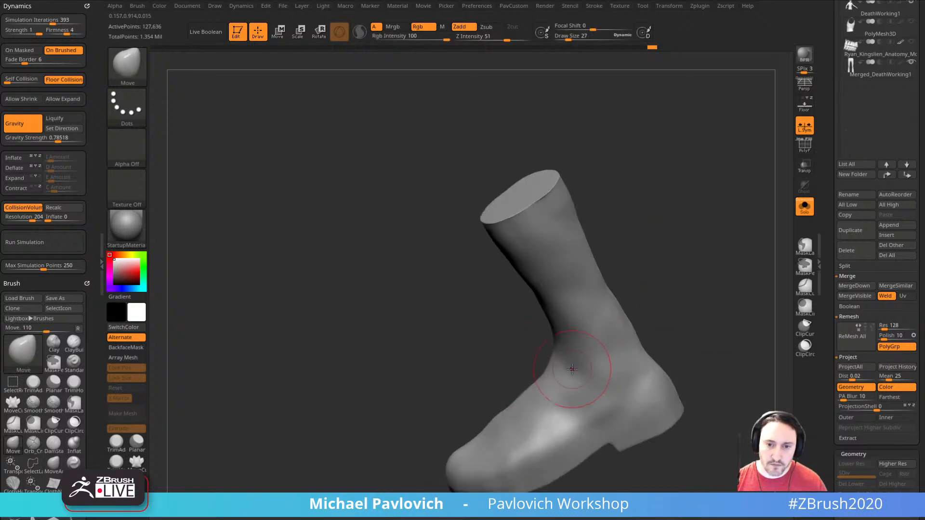
key("]")
key("]")
key("1")
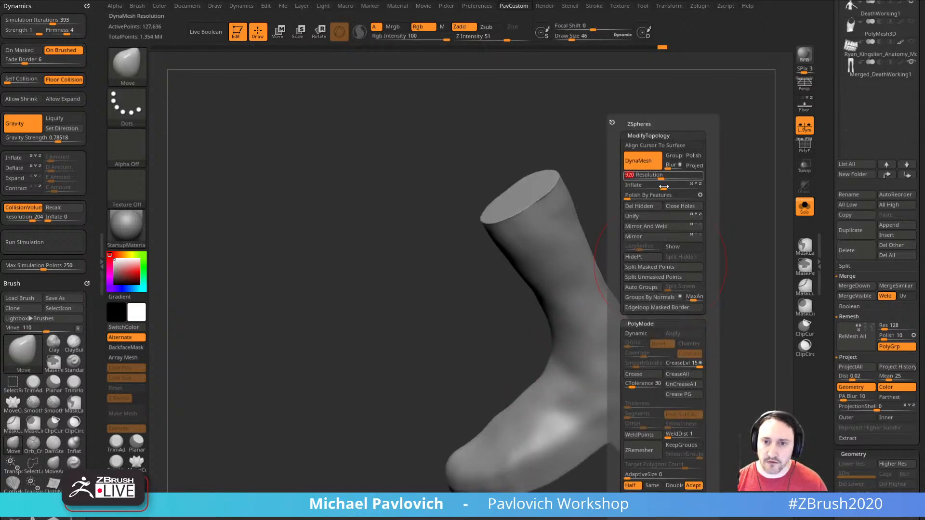
left_click_drag(694, 293, 597, 282, "shift")
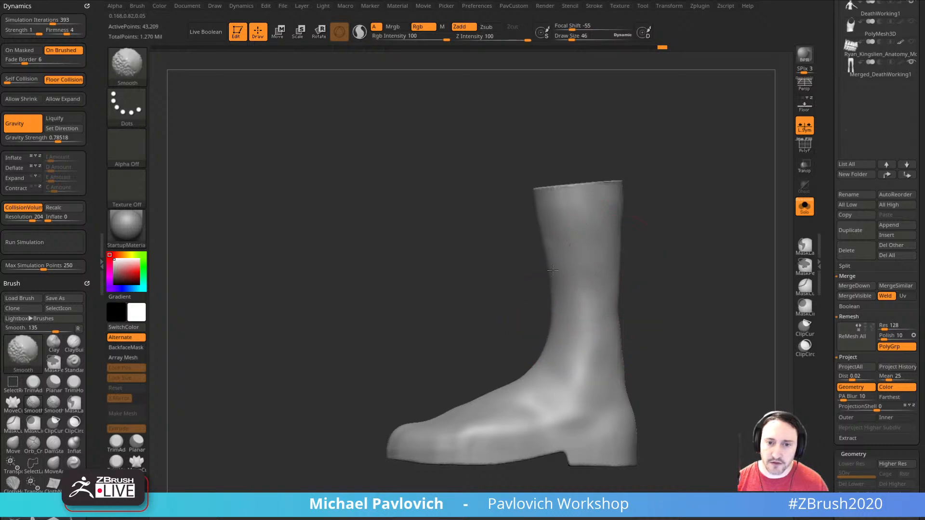
- Lower the DynaMesh resolution to 496 and remesh the boot
key("1")
left_click(669, 178)
key("s")
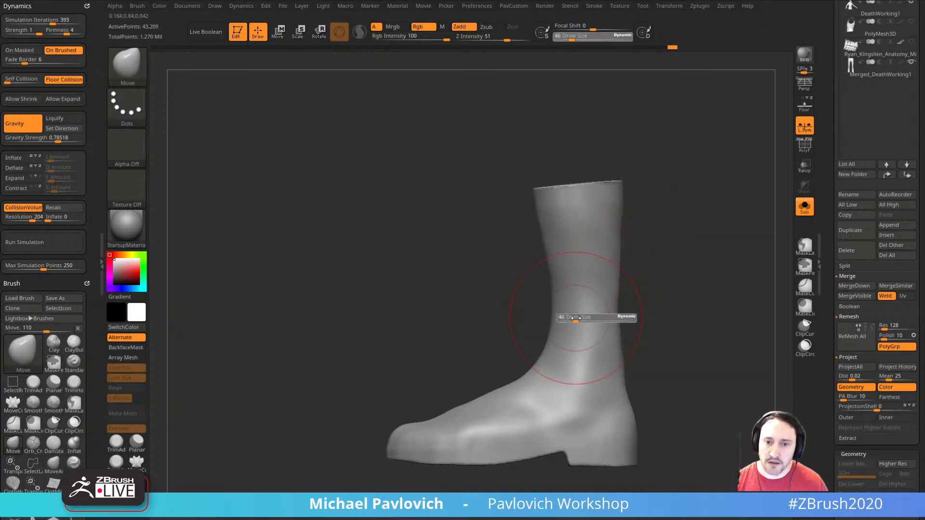
left_click_drag(660, 255, 675, 268, "ctrl")
- Pull the front and back contours of the ankle outward from the side view with an enlarged Move brush
key("s")
left_click(564, 333)
left_click_drag(552, 327, 542, 314)
left_click_drag(600, 313, 618, 312)
key("s")
left_click_drag(611, 312, 616, 311)
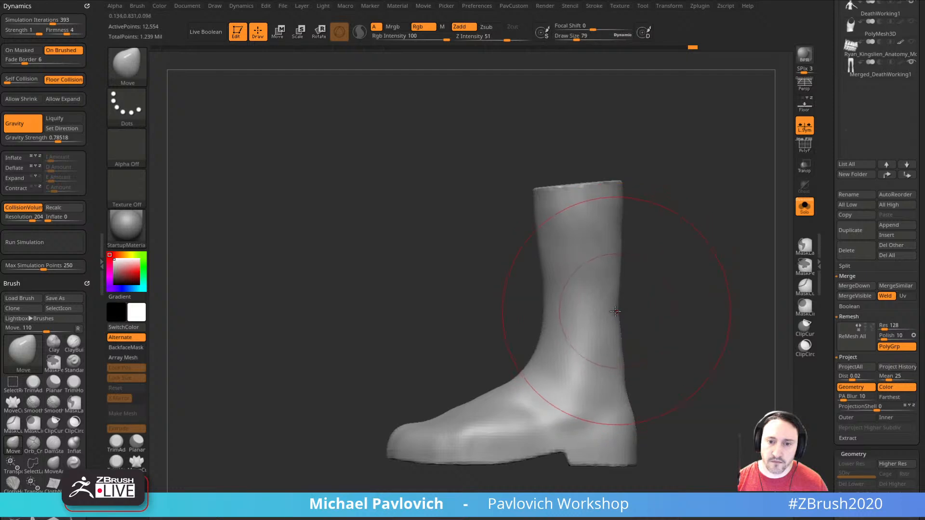
- Reshape the sides of the ankle and shaft from the front and back views, and smooth the shaft surface
mouse_move(548, 316)
left_mouse_down()
mouse_move(677, 320)
mouse_move(594, 316)
left_mouse_up()
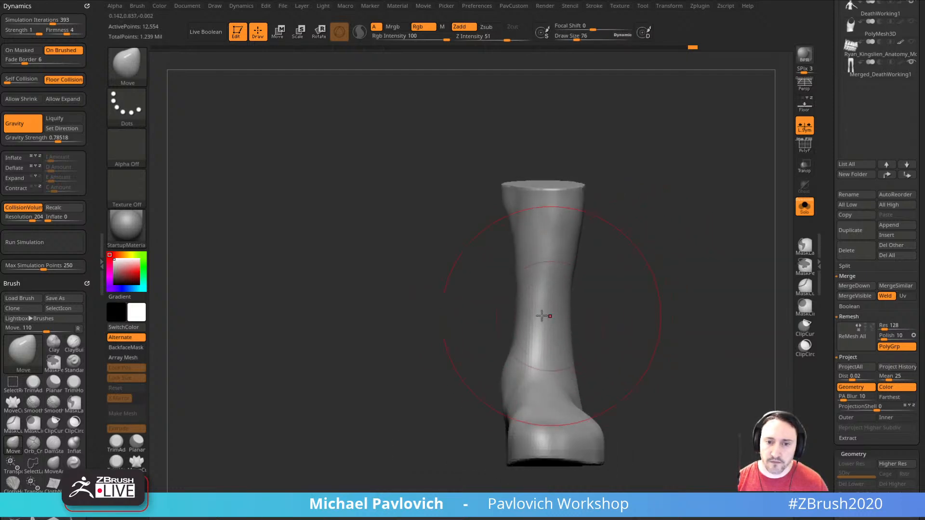
mouse_move(508, 317)
left_mouse_down()
mouse_move(549, 294)
mouse_move(525, 268)
mouse_move(470, 270)
left_mouse_up()
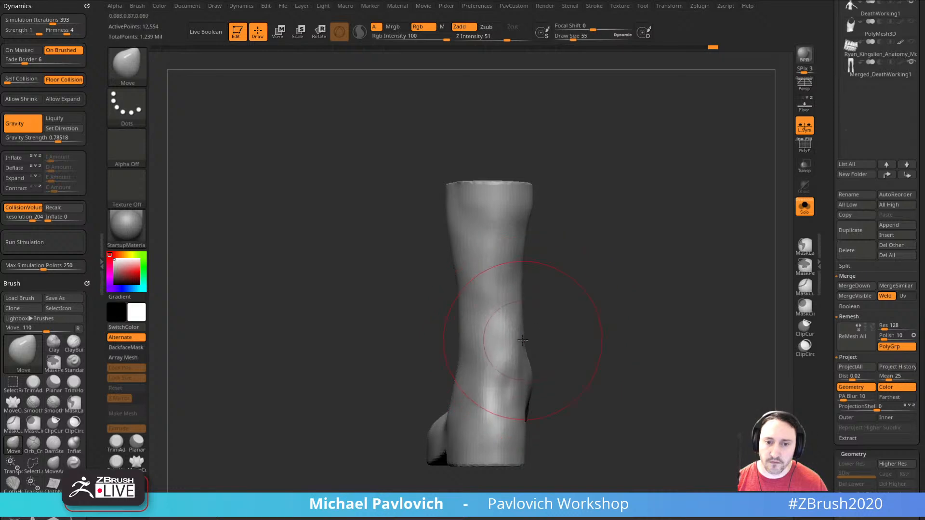
left_click_drag(548, 334, 511, 324, "shift")
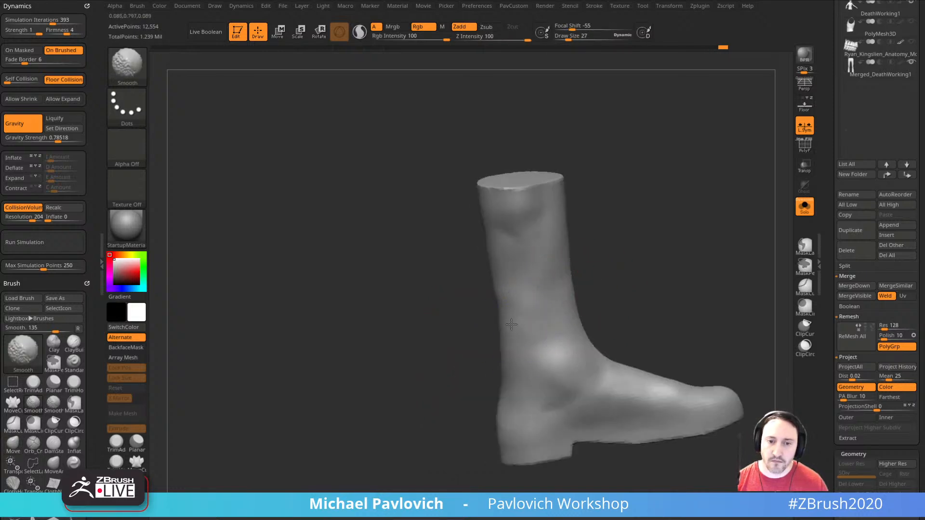
mouse_move(605, 263)
left_mouse_down()
mouse_move(686, 265)
mouse_move(620, 268)
left_mouse_up()
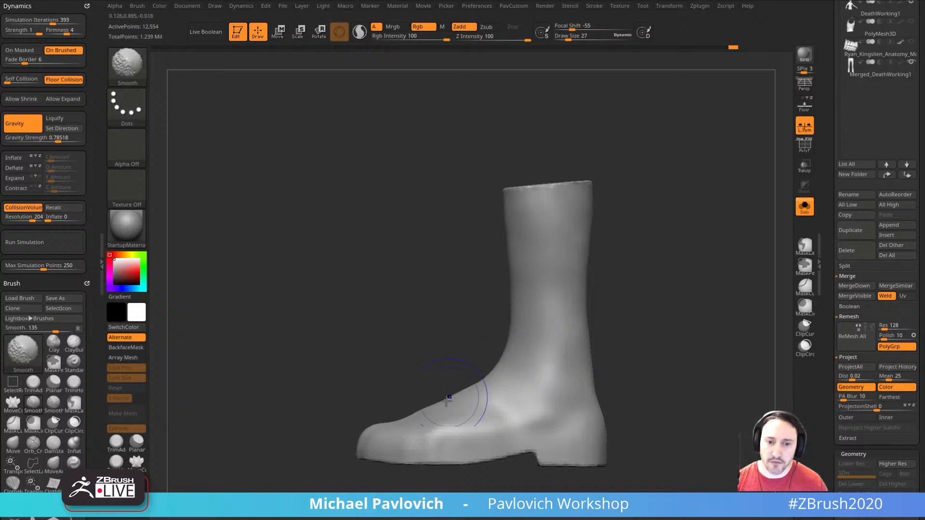
- Smooth the outline and upper surface of the boot's forefoot from the top view
key("s")
mouse_move(666, 331)
left_mouse_down("alt")
mouse_move(659, 269)
mouse_move(639, 295)
mouse_move(652, 298)
mouse_move(463, 333)
left_mouse_up("alt")
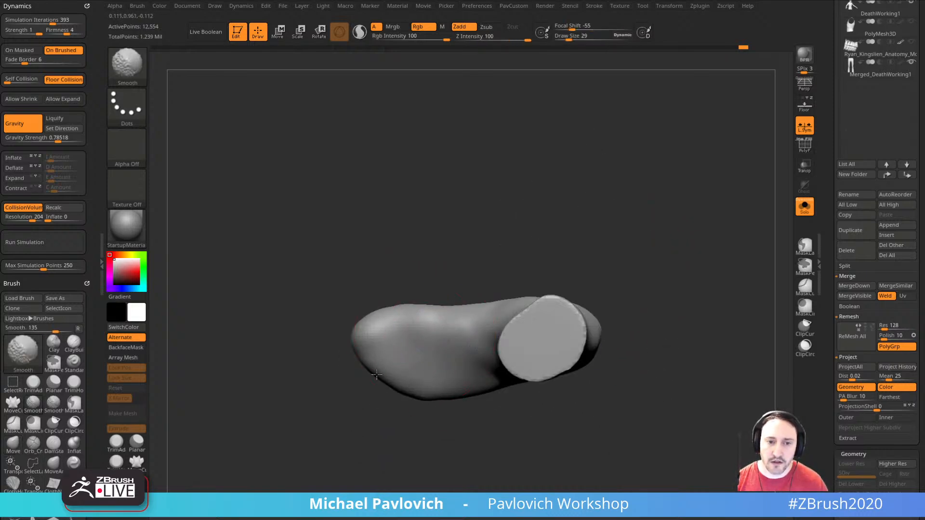
left_click_drag(377, 374, 446, 339, "shift")
left_click_drag(620, 283, 615, 295, "alt")
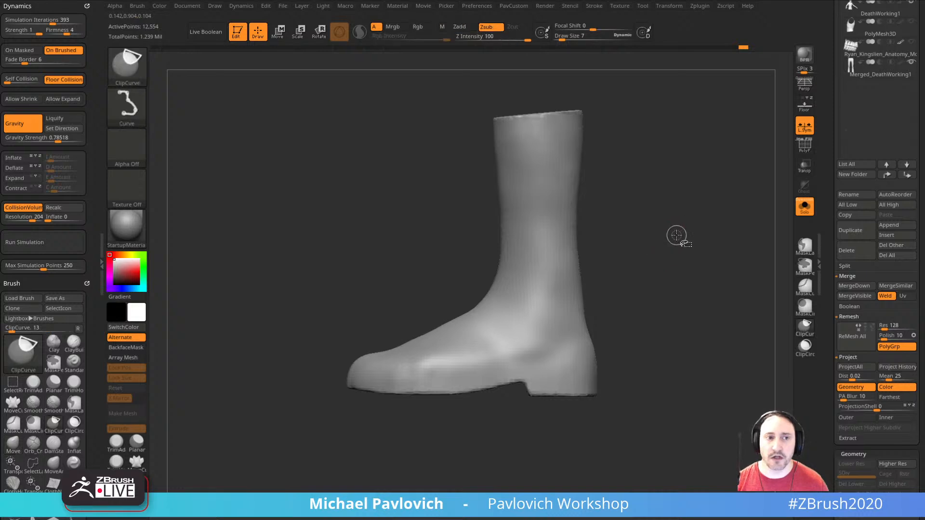
- Choose the SliceCurve brush and turn on the polygroup wireframe display
key("b")
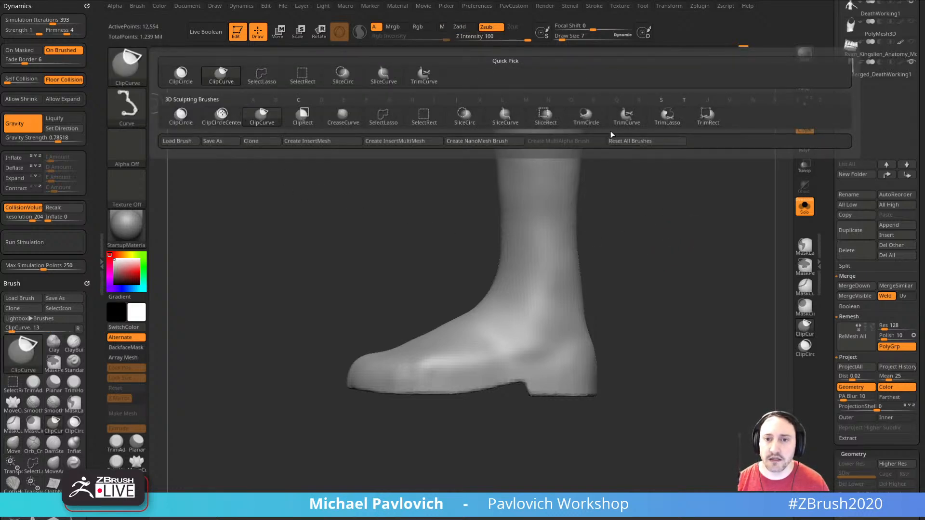
key("s")
key("c")
left_click(804, 144)
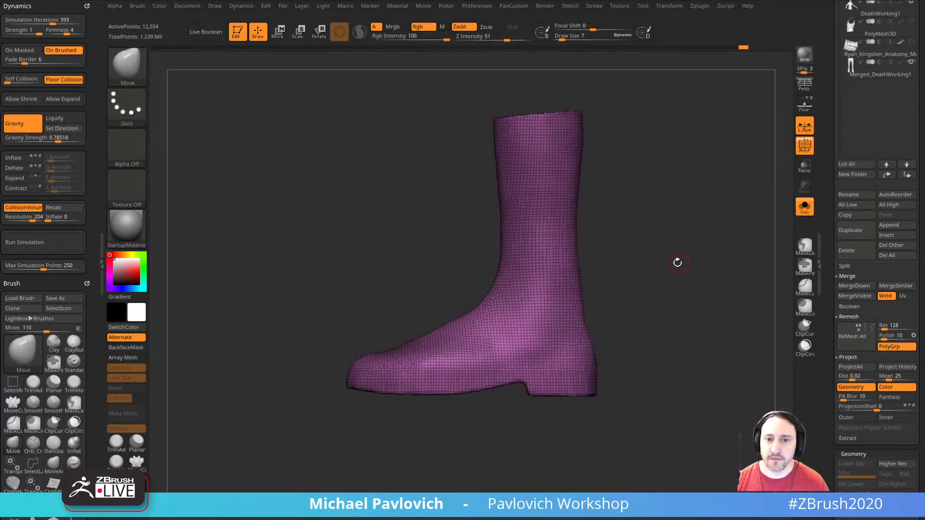
left_click_drag(407, 169, 648, 140)
mouse_move(655, 223)
left_mouse_down()
mouse_move(655, 297)
mouse_move(665, 267)
mouse_move(610, 212)
left_mouse_up()
key("ctrl+z")
- Slice across the top of the boot shaft with SliceCurve to give the upper rim its own polygroup
key("s")
key("c")
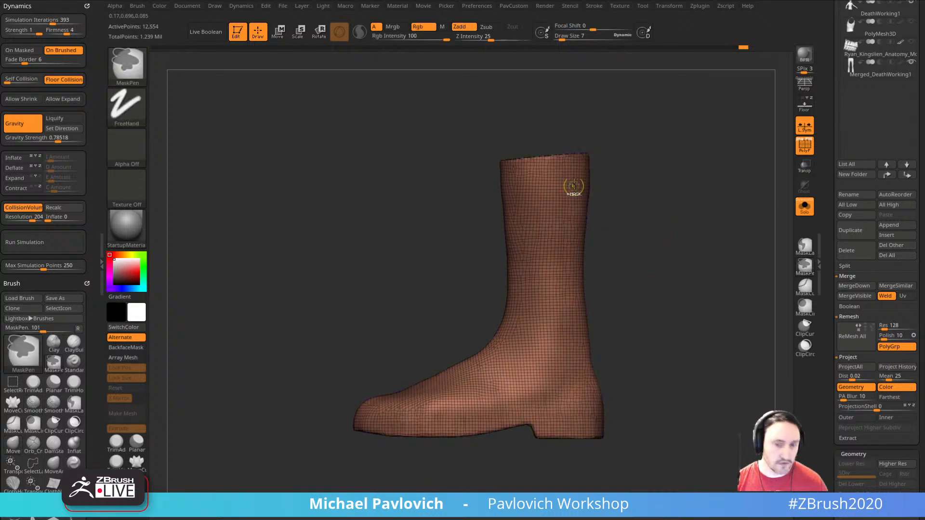
mouse_move(436, 166)
left_mouse_down()
mouse_move(611, 162)
mouse_move(667, 144)
left_mouse_up()
- Isolate the boot's main polygroup and slice the sole and heel from the upper with a curved SliceCurve line from heel to toe
mouse_move(669, 349)
left_mouse_down("alt")
mouse_move(665, 279)
mouse_move(680, 308)
mouse_move(505, 351)
mouse_move(367, 351)
mouse_move(530, 342)
left_mouse_up("alt")
left_click_drag(654, 313, 714, 314)
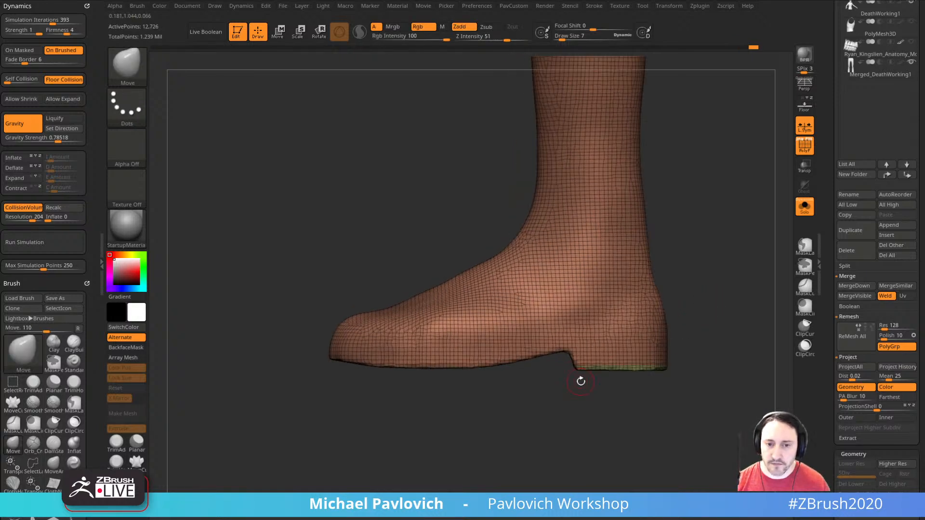
left_click(612, 324, "ctrl+shift")
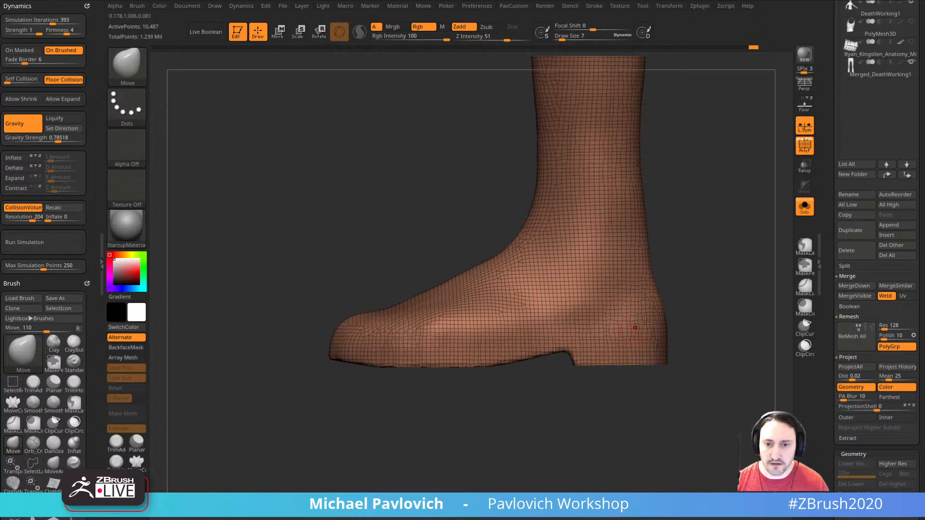
mouse_move(645, 323)
left_mouse_down("ctrl+shift")
mouse_move(526, 340)
mouse_move(549, 362)
mouse_move(541, 335)
mouse_move(544, 348)
mouse_move(449, 361)
left_mouse_up("ctrl+shift")
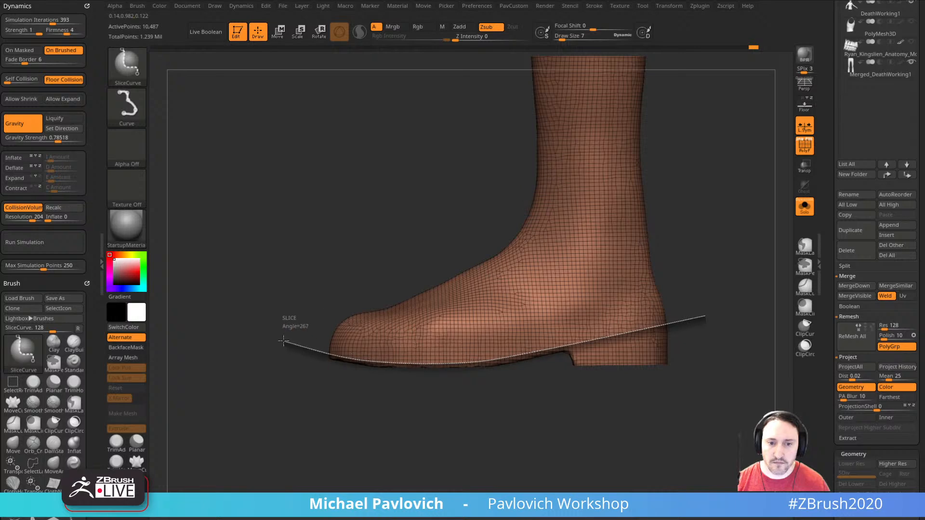
left_click_drag(283, 341, 284, 341, "ctrl+shift")
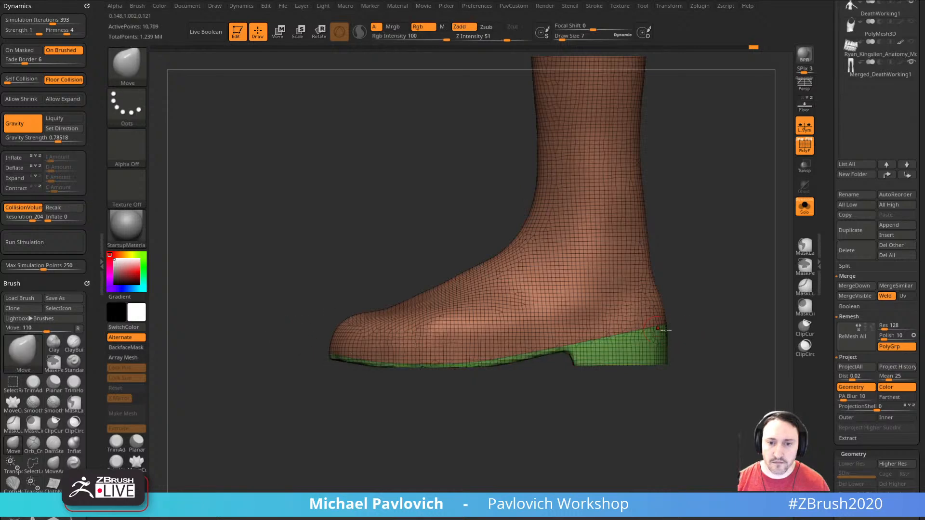
- Isolate the sole and heel polygroup, slice it into separate sole and heel groups, and show the whole boot again
left_click(623, 356, "ctrl+shift")
left_click_drag(600, 427, 549, 281, "ctrl+shift")
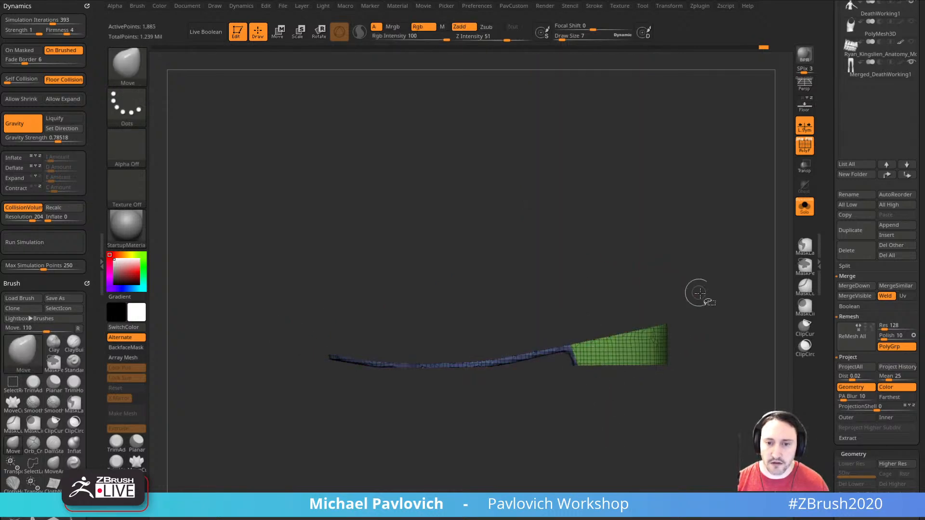
left_click(715, 283, "ctrl+shift")
left_click_drag(703, 290, 668, 309)
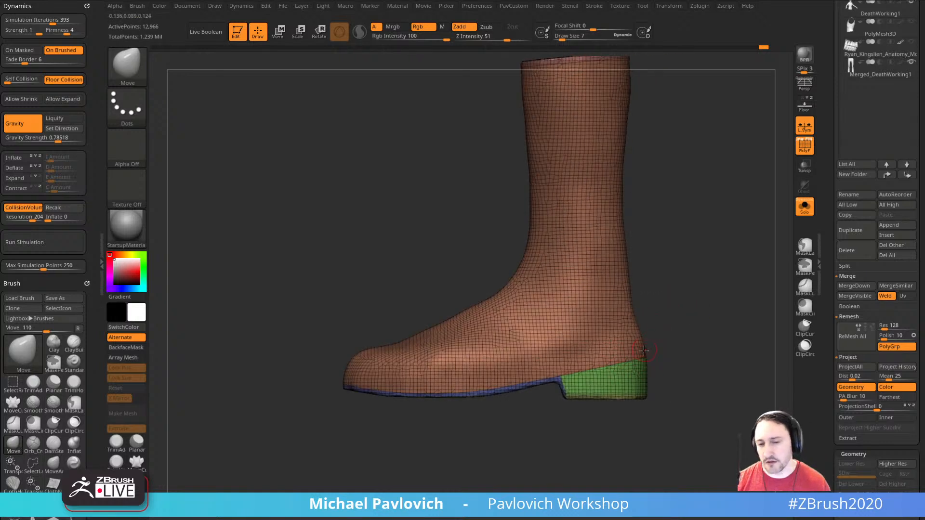
mouse_move(687, 344)
left_mouse_down("alt")
mouse_move(672, 322)
mouse_move(669, 343)
left_mouse_up("alt")
- Isolate the heel polygroup, slice a thin strip along its upper edge with SliceCurve, and show the whole boot again
left_click(621, 356, "ctrl+shift")
left_click_drag(460, 371, 570, 349, "ctrl+shift")
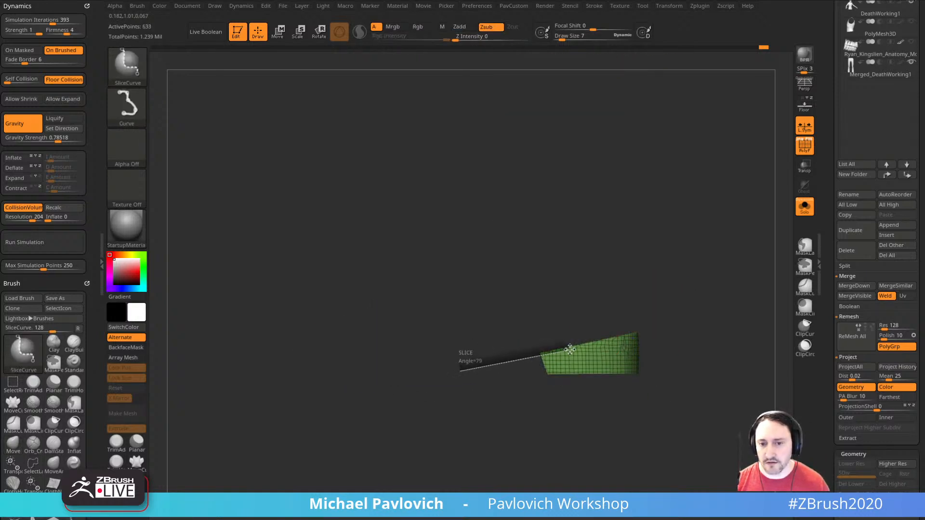
left_click_drag(694, 338, 708, 335, "ctrl+shift")
left_click(708, 335, "ctrl+shift")
- Isolate the boot's upper polygroup and split the hidden sole, heel and rim parts into a separate subtool
left_click(601, 312, "ctrl+shift")
left_click_drag(701, 284, 716, 295, "alt")
key("space")
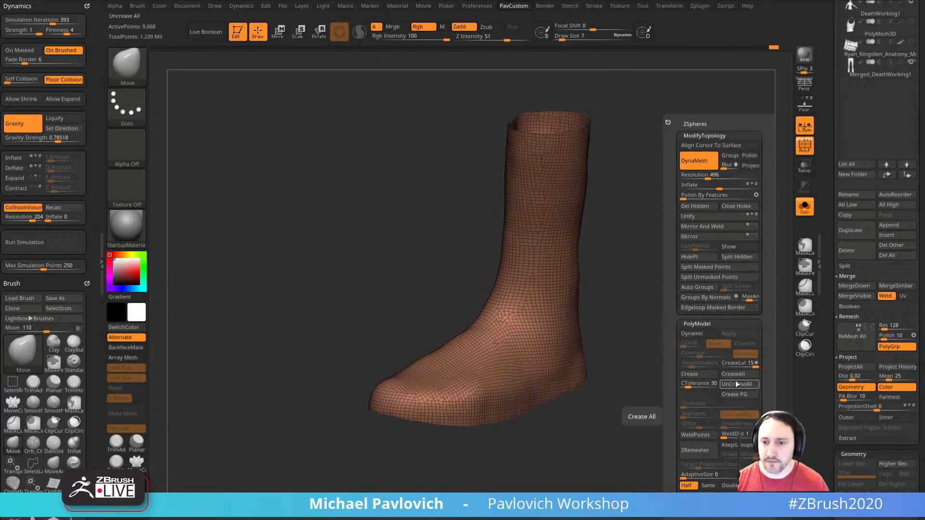
left_click(730, 256)
left_click_drag(747, 211, 687, 269)
mouse_move(694, 304)
left_mouse_down()
mouse_move(713, 275)
mouse_move(721, 284)
mouse_move(696, 330)
mouse_move(708, 313)
mouse_move(715, 251)
left_mouse_up()
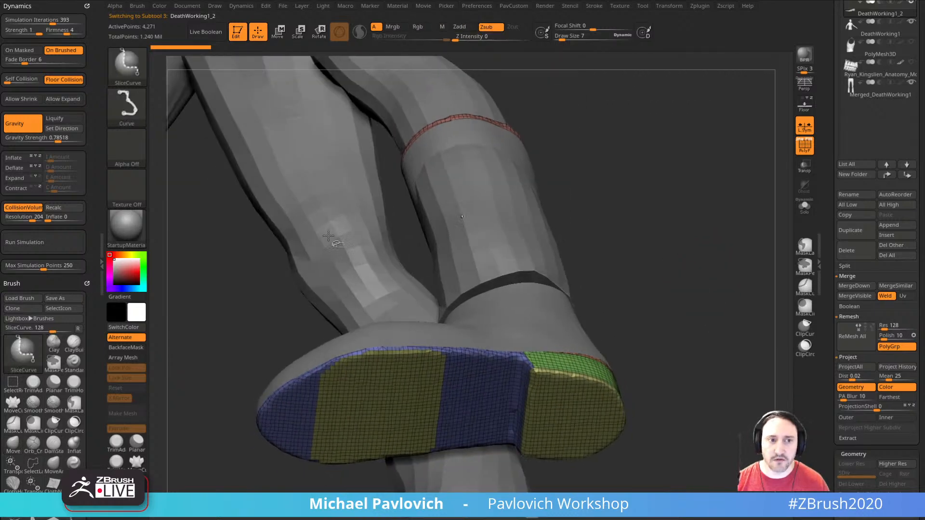
- Switch to the SelectRect brush and hide the heel sides and rim, leaving only the sole and flat underside polygroups visible
key("ctrl+shift+b")
left_click(304, 77, "ctrl+shift")
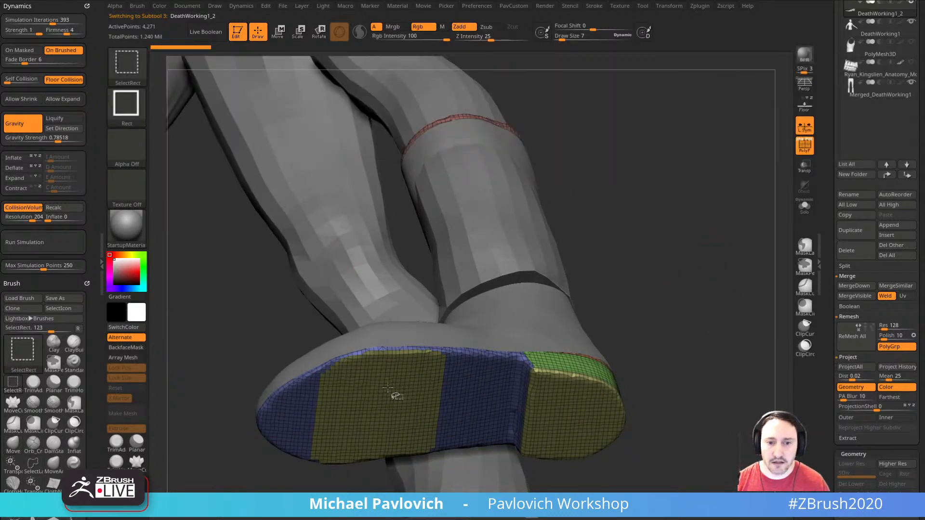
left_click(397, 393, "ctrl+shift")
left_click(397, 393, "ctrl+shift")
left_click(505, 386, "ctrl+shift")
- Delete the hidden geometry from the split-off sole subtool
mouse_move(698, 281)
left_mouse_down("shift")
mouse_move(707, 270)
mouse_move(703, 281)
left_mouse_up("shift")
key("2")
key("2")
left_click(683, 206)
key("2")
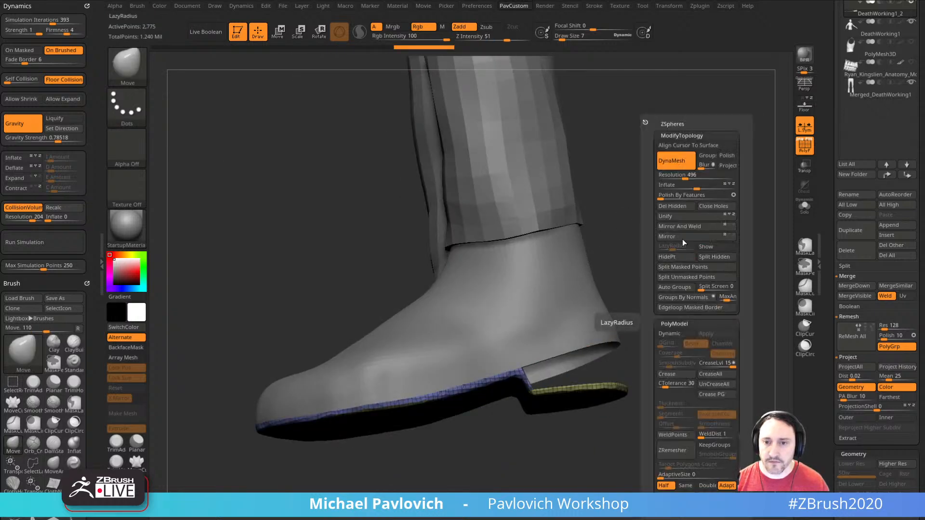
left_click(681, 208)
left_click_drag(693, 381, 707, 274)
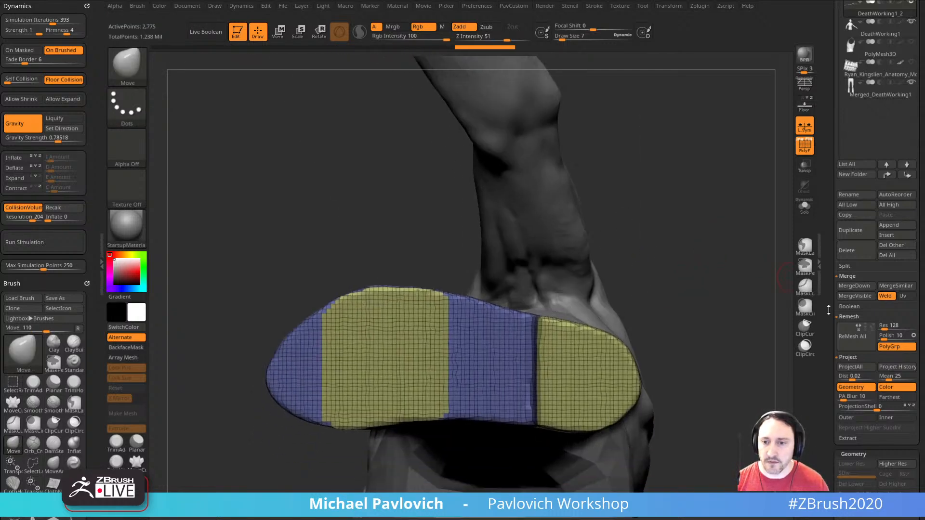
- Collapse the EdgeLoop and Crease settings under Geometry and expand the Masking settings for the sole subtool
mouse_move(830, 287)
left_mouse_down()
mouse_move(832, 149)
mouse_move(833, 193)
left_mouse_up()
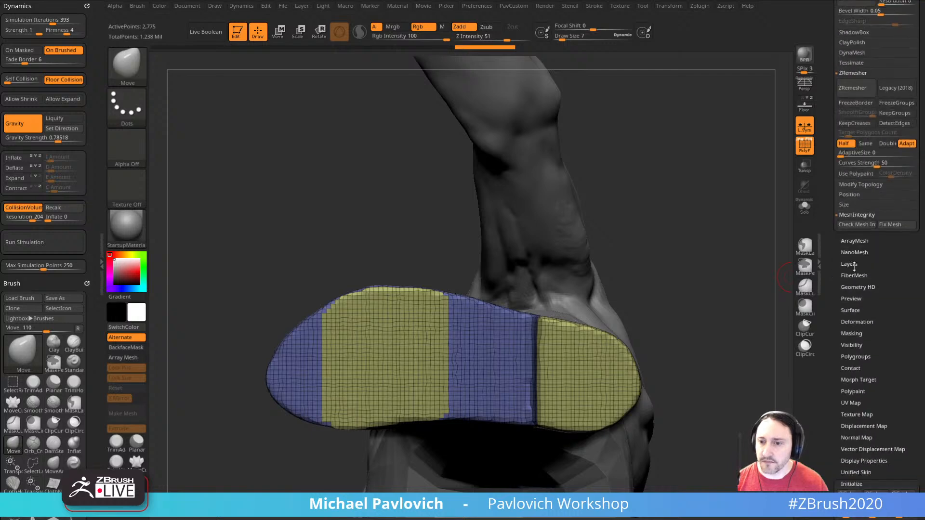
left_click_drag(838, 247, 833, 348, "shift")
left_click(846, 407)
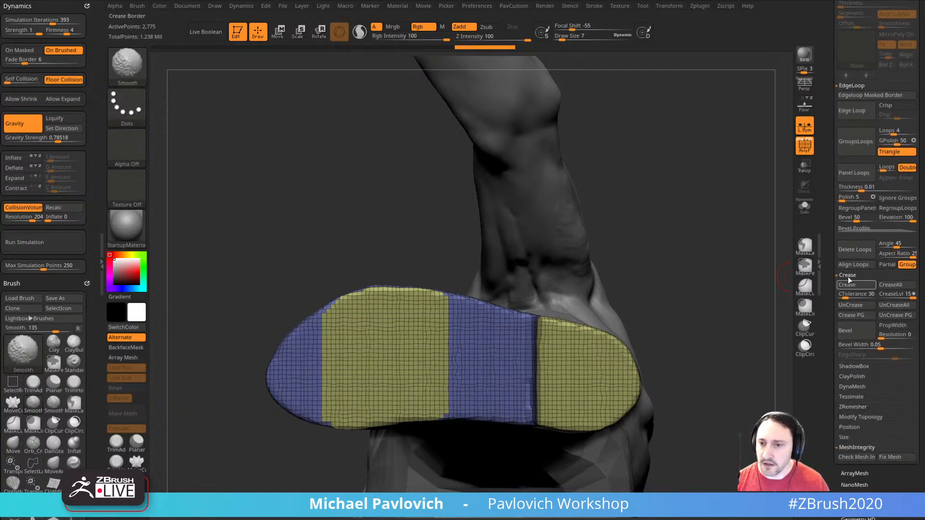
left_click(851, 276)
left_click(847, 86)
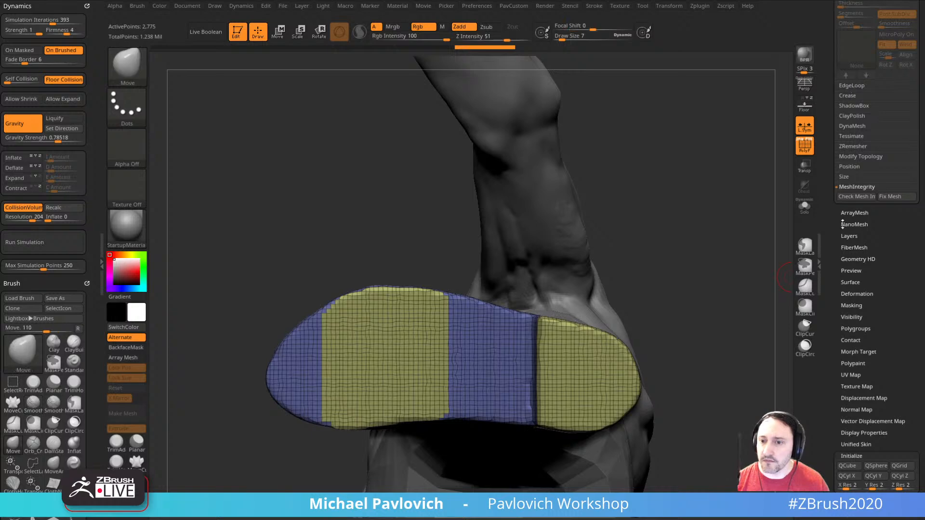
left_click(847, 456)
left_click(851, 306)
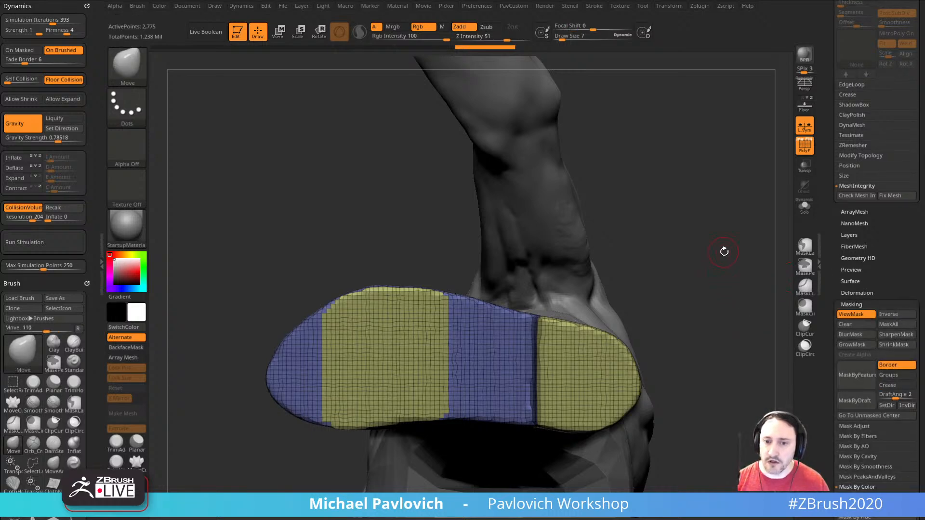
- Switch the mode of the Polish By Features operation for the sole subtool
left_click_drag(724, 252, 724, 316)
left_click(725, 316, "ctrl")
key("2")
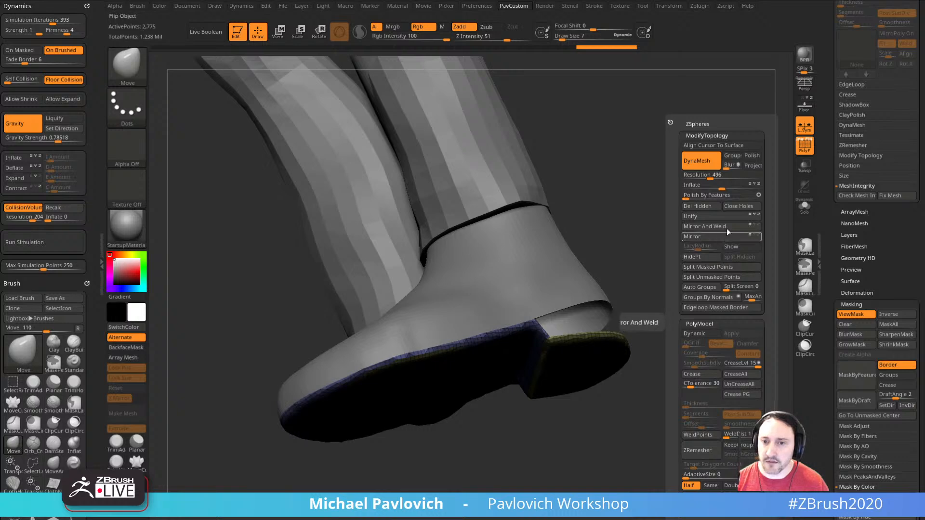
left_click(759, 194)
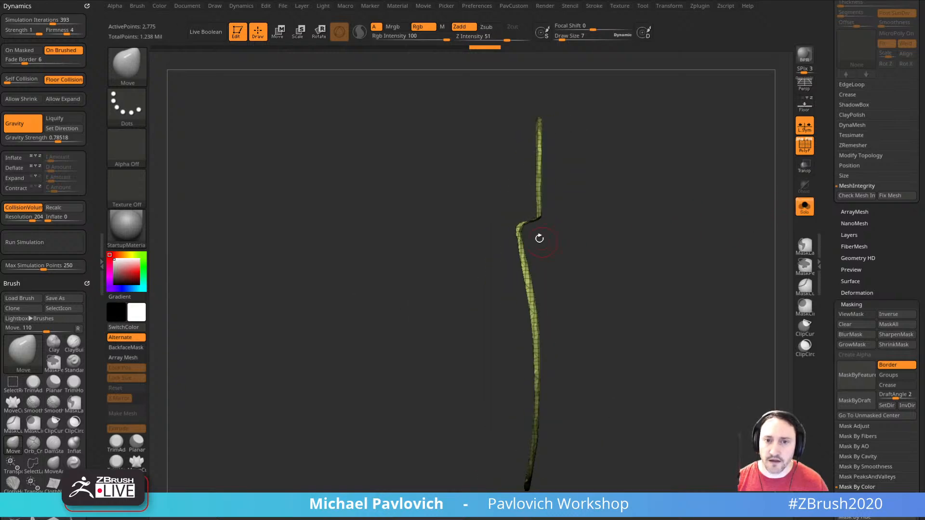
- Slice the isolated sole twice with SliceCurve so the heel, the step and the front sole become separate polygroups
left_click(128, 68, "ctrl+shift")
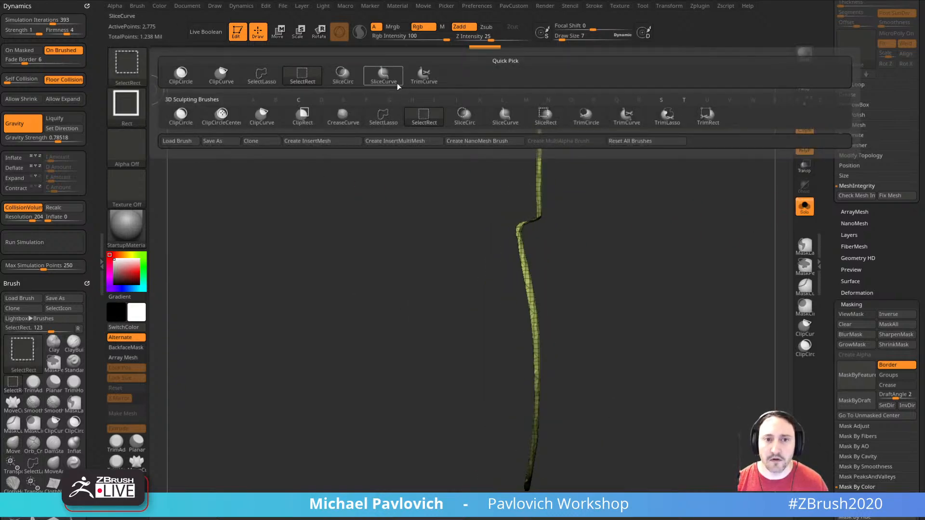
left_click(384, 75)
mouse_move(453, 126)
left_mouse_down("ctrl+shift")
mouse_move(681, 371)
mouse_move(672, 370)
left_mouse_up("ctrl+shift")
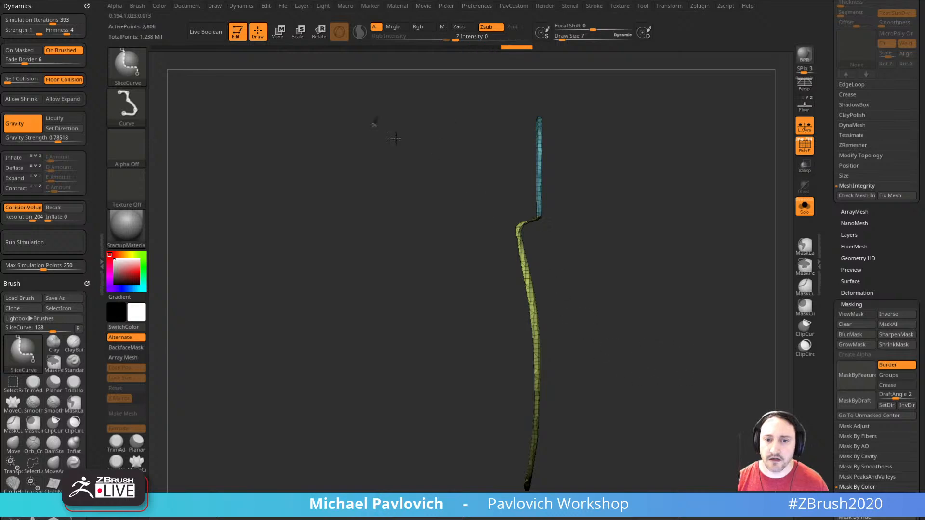
left_click_drag(381, 112, 731, 422, "ctrl+shift")
mouse_move(718, 334)
left_mouse_down()
mouse_move(706, 294)
mouse_move(667, 240)
mouse_move(687, 274)
mouse_move(359, 136)
mouse_move(669, 394)
left_mouse_up()
left_click_drag(699, 288, 701, 293)
- Turn on KeepGroups and ZRemesh the sole repeatedly with the Half setting
key("grave")
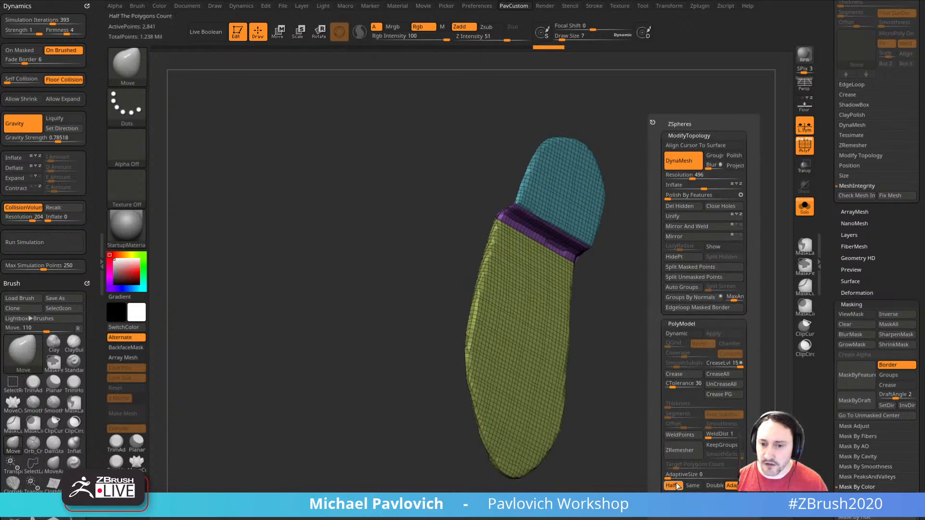
left_click(718, 445)
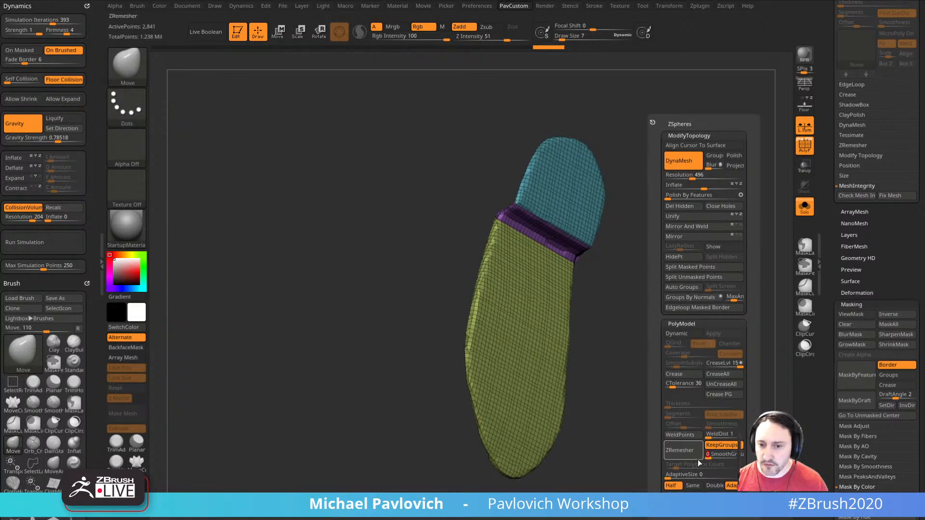
left_click(692, 451)
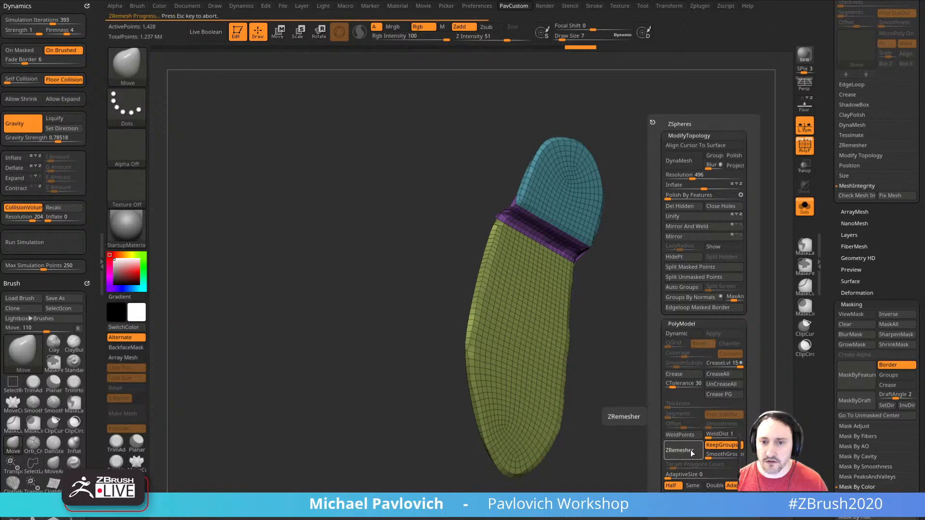
left_click(692, 452)
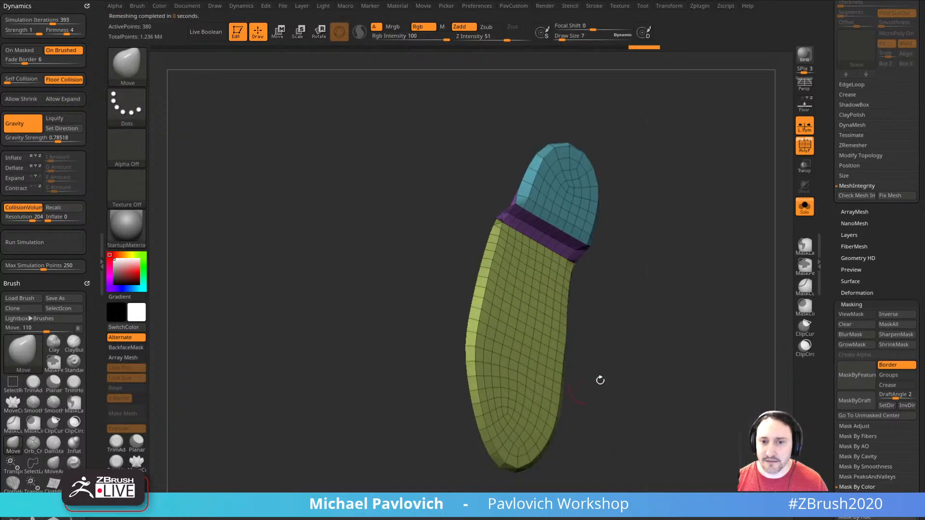
- Switch to the MoveAccu brush and reduce the draw size to 1 at the corner of the heel step
mouse_move(599, 380)
left_mouse_down("shift")
mouse_move(721, 318)
mouse_move(609, 291)
left_mouse_up("shift")
key("4")
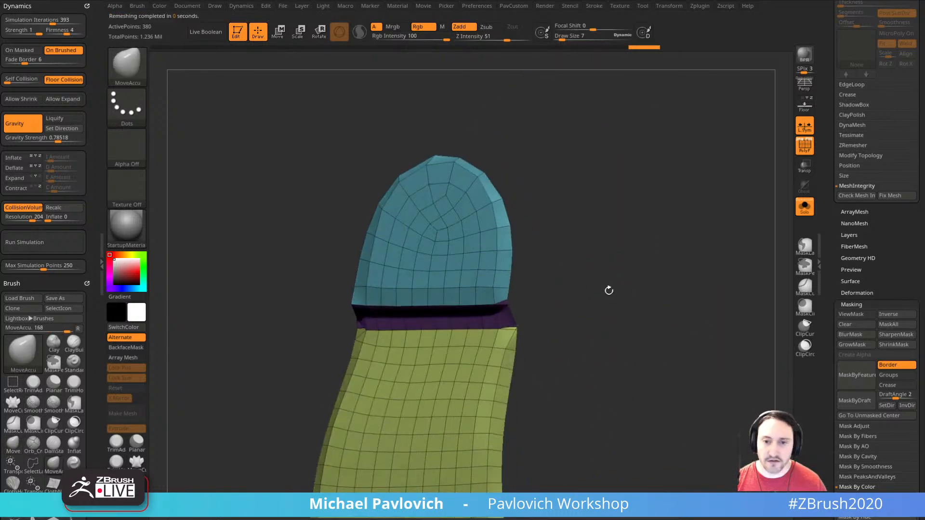
key("s")
left_click_drag(546, 303, 507, 305)
mouse_move(595, 299)
left_mouse_down()
mouse_move(512, 300)
mouse_move(605, 296)
mouse_move(586, 359)
left_mouse_up()
key("s")
mouse_move(586, 358)
left_mouse_down("alt")
mouse_move(592, 316)
mouse_move(582, 322)
left_mouse_up("alt")
key("s")
mouse_move(582, 323)
left_mouse_down()
mouse_move(547, 320)
mouse_move(594, 316)
left_mouse_up()
left_click_drag(594, 316, 595, 329, "alt")
- Collapse the stray edges at the corner where the purple step meets the front sole with ZModeler
key("b")
key("z")
key("m")
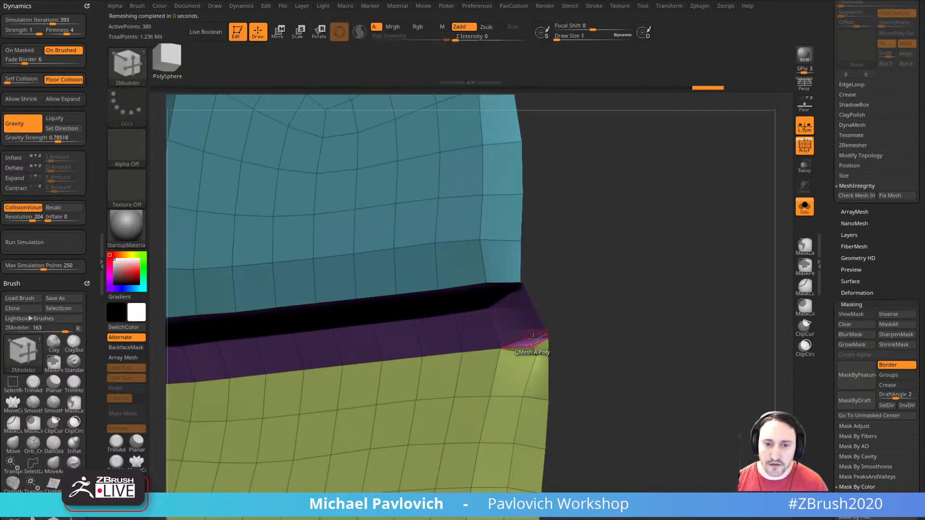
key("space")
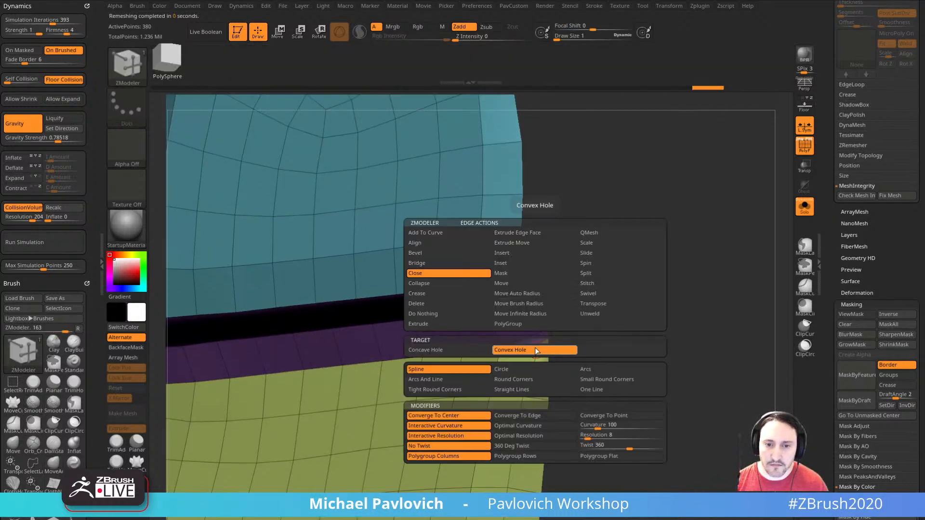
left_click(443, 293)
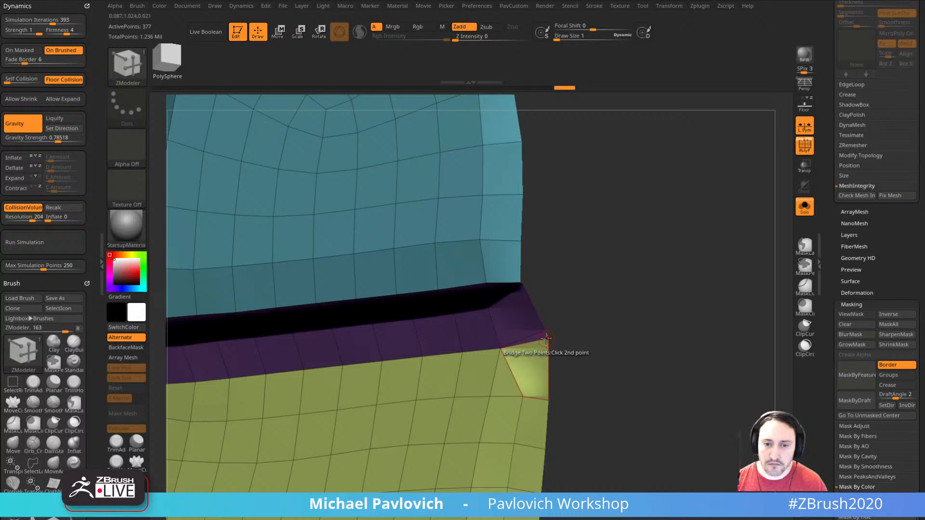
left_click(546, 338)
mouse_move(565, 341)
right_mouse_down("ctrl")
mouse_move(551, 334)
mouse_move(604, 296)
mouse_move(585, 280)
mouse_move(562, 288)
right_mouse_up("ctrl")
- Switch to the Move brush and set the draw size to 3
key("b")
key("m")
key("v")
key("bracketleft")
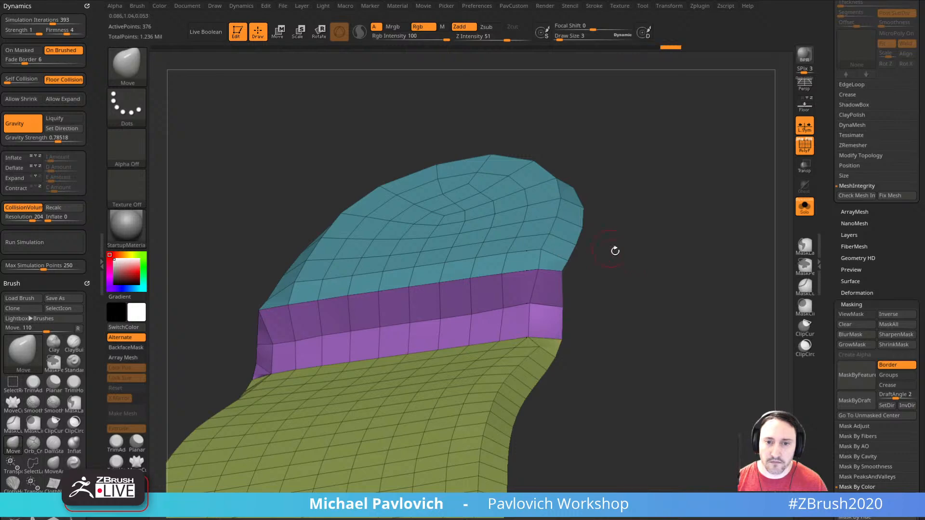
right_click_drag(615, 251, 559, 256)
- Collapse the overlapping edges at the opposite corner of the heel step with ZModeler
key("b")
key("z")
key("m")
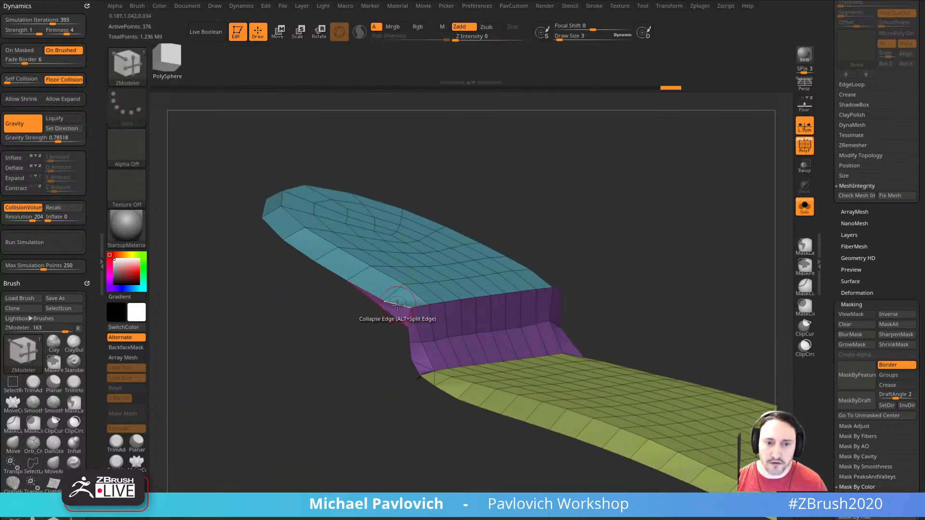
key("space")
left_click(281, 204)
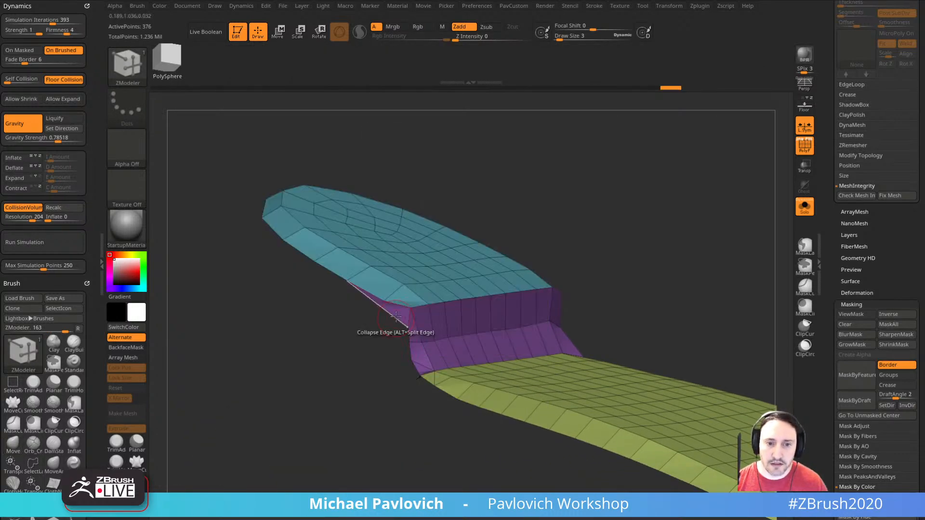
mouse_move(393, 311)
right_mouse_down()
mouse_move(341, 384)
mouse_move(366, 405)
mouse_move(398, 398)
mouse_move(384, 408)
right_mouse_up()
key("shift")
key("ctrl+shift")
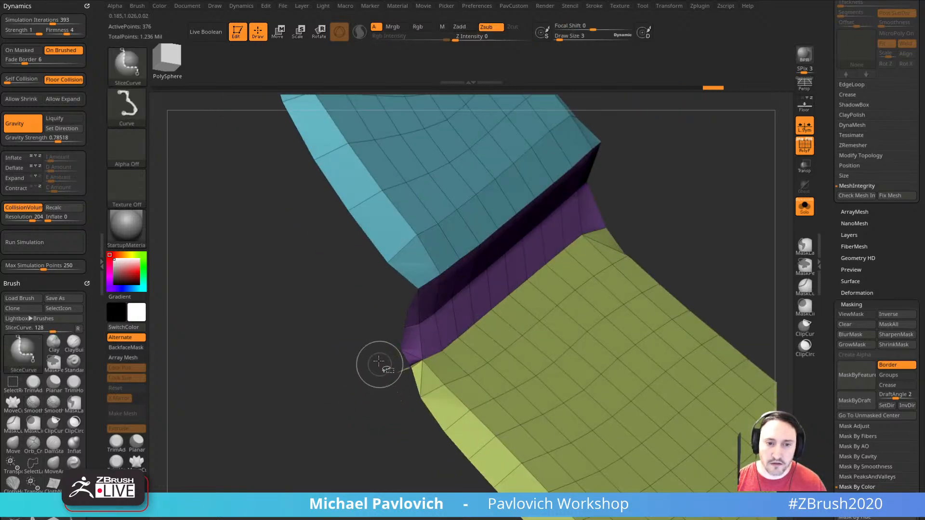
left_click_drag(408, 383, 417, 393)
key("2")
left_click(696, 205)
- Pull the step's corner vertex outward with the Move brush to line it up with the sole outline
right_click_drag(660, 200, 573, 236)
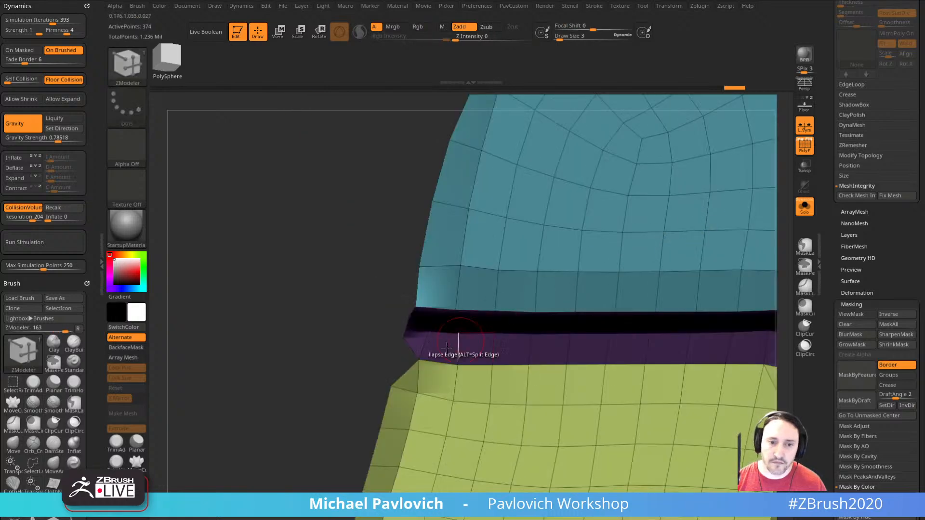
key("1")
left_click_drag(414, 340, 398, 337)
right_click_drag(365, 334, 365, 304)
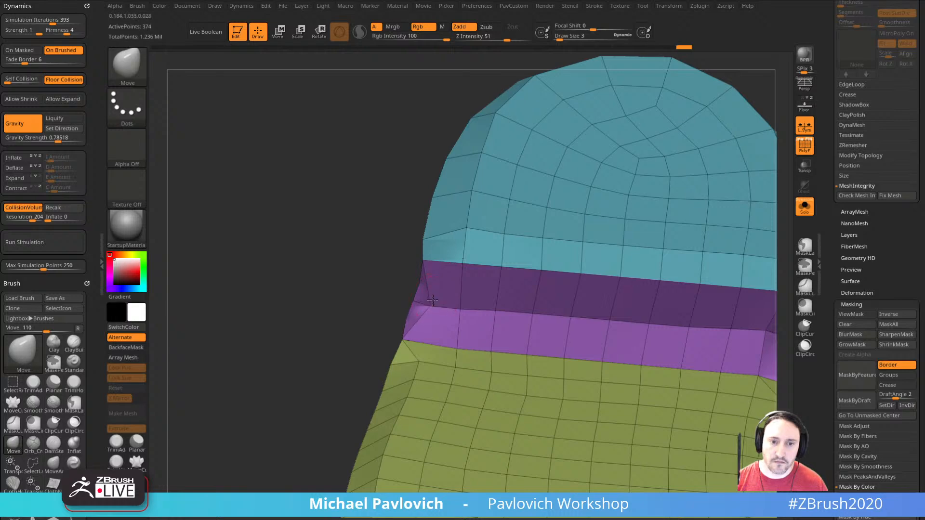
- Collapse the remaining small edges at the step's outer corner with ZModeler for a clean polygon strip
key("2")
key("space")
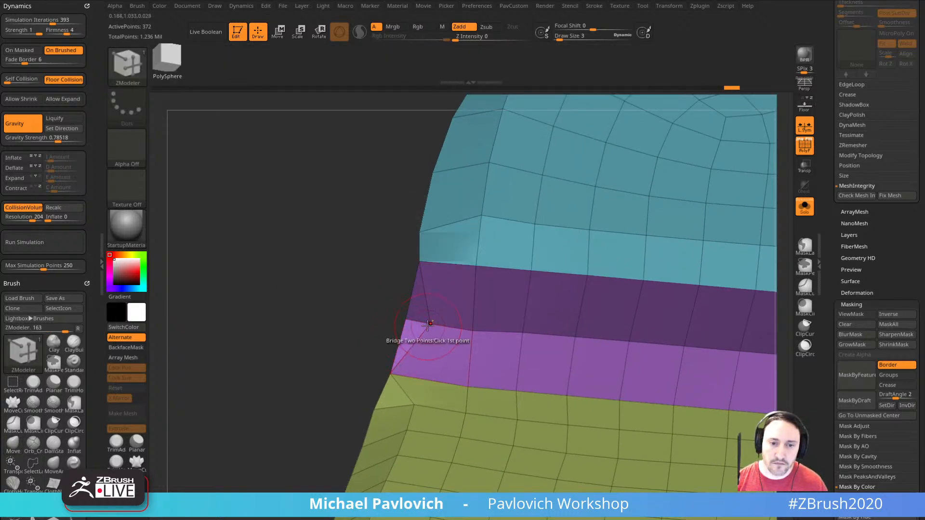
left_click_drag(419, 323, 413, 326)
right_click_drag(413, 326, 244, 260, "ctrl")
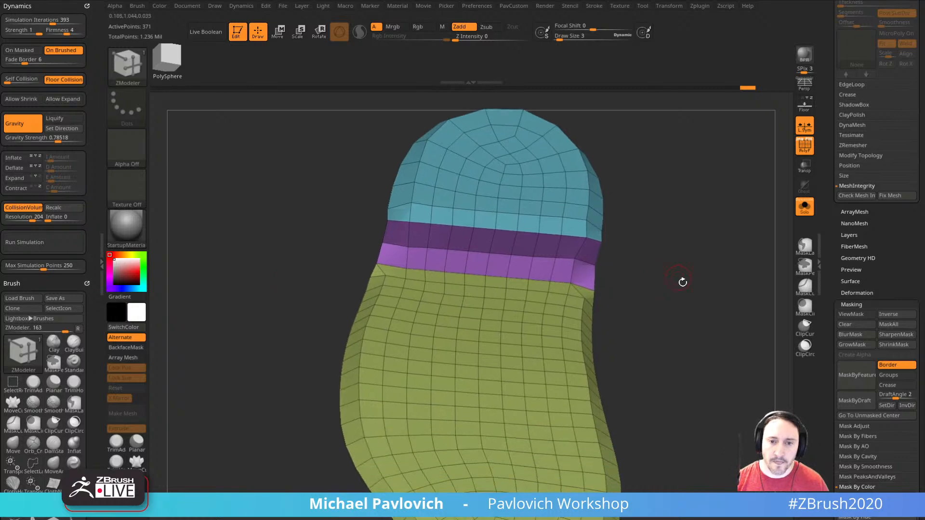
- Restrict editing to the heel polygroup and flatten it along Y with the gizmo
left_click_drag(683, 282, 650, 279)
key("w")
left_click(592, 305, "ctrl+shift")
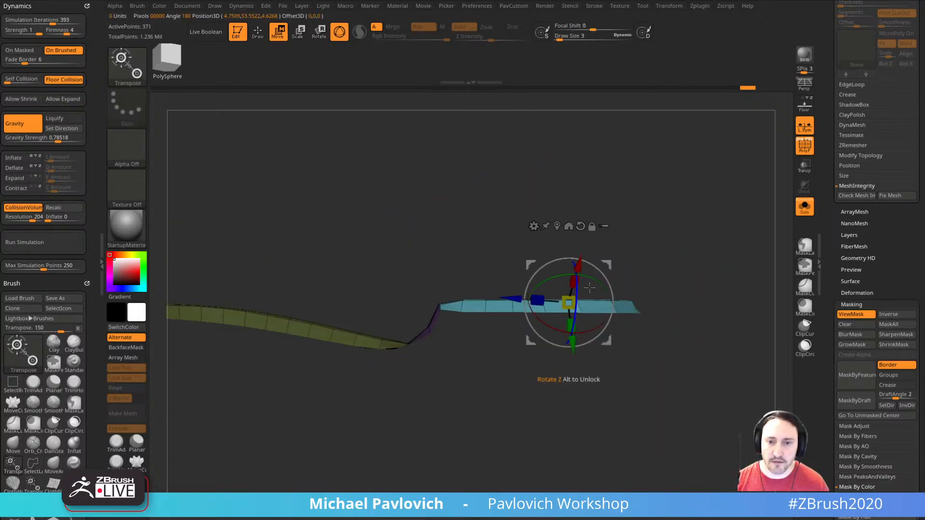
left_click(512, 309, "alt")
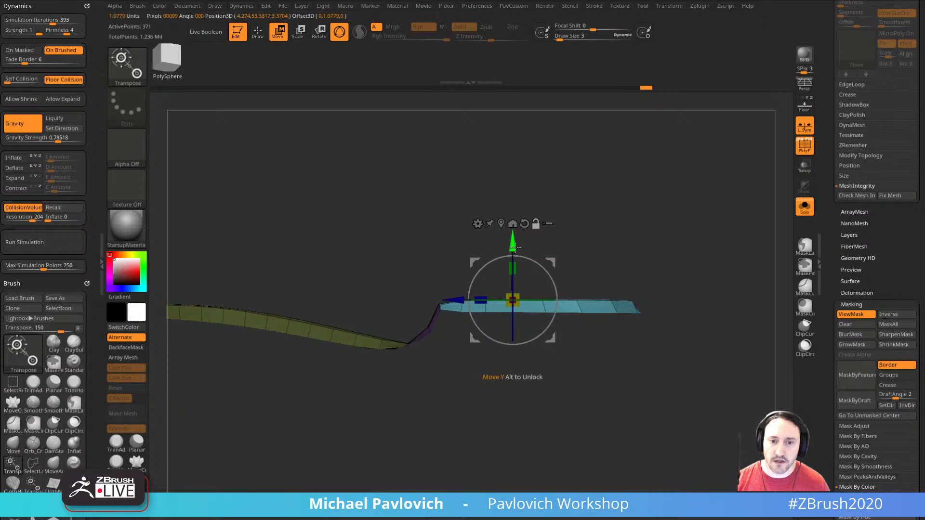
mouse_move(515, 289)
left_mouse_down()
mouse_move(502, 223)
mouse_move(496, 247)
mouse_move(461, 271)
mouse_move(441, 323)
left_mouse_up()
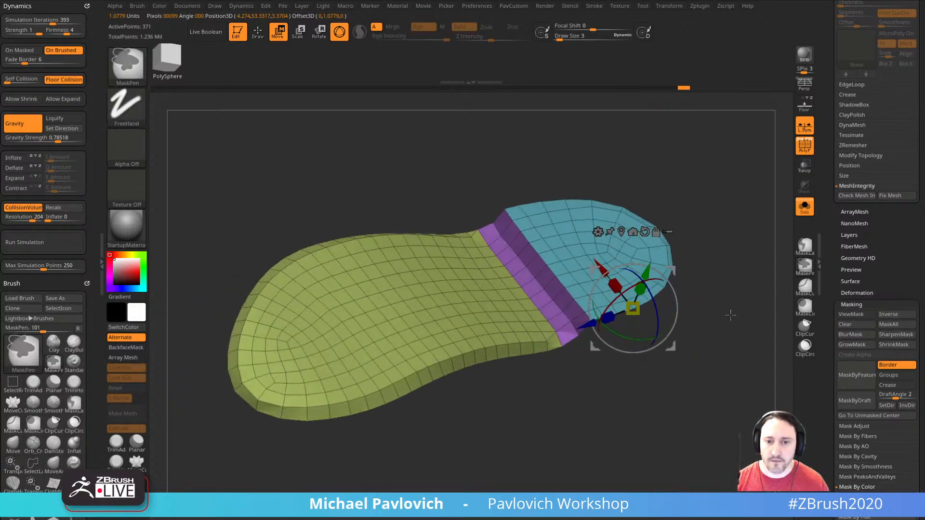
- Restrict editing to the purple step polygroup, align the gizmo with its slope and flatten it into a straight plane
key("q")
mouse_move(740, 290)
left_mouse_down()
mouse_move(539, 366)
mouse_move(536, 379)
left_mouse_up()
key("w")
left_click(518, 359, "ctrl")
left_click(399, 417, "alt")
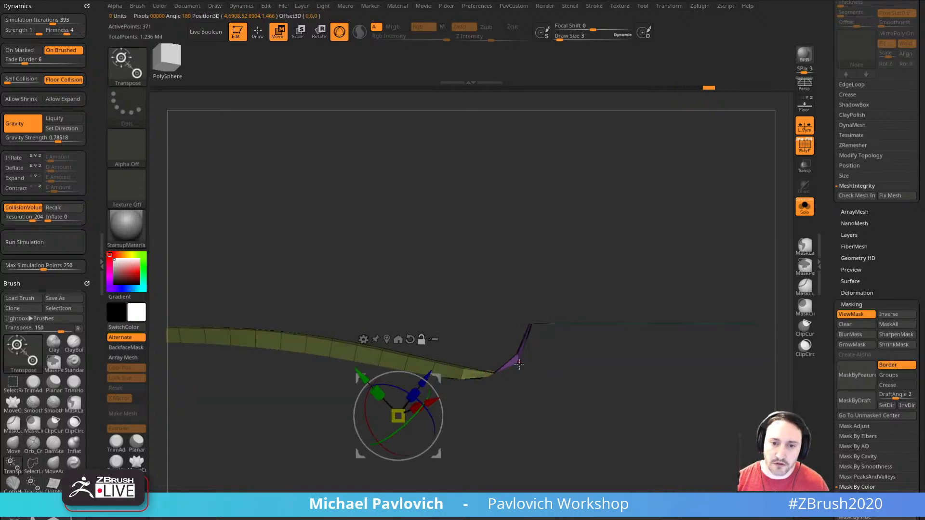
left_click(519, 362, "alt")
left_click_drag(537, 388, 474, 314)
key("q")
mouse_move(577, 287)
left_mouse_down()
mouse_move(596, 324)
mouse_move(580, 304)
left_mouse_up()
key("w")
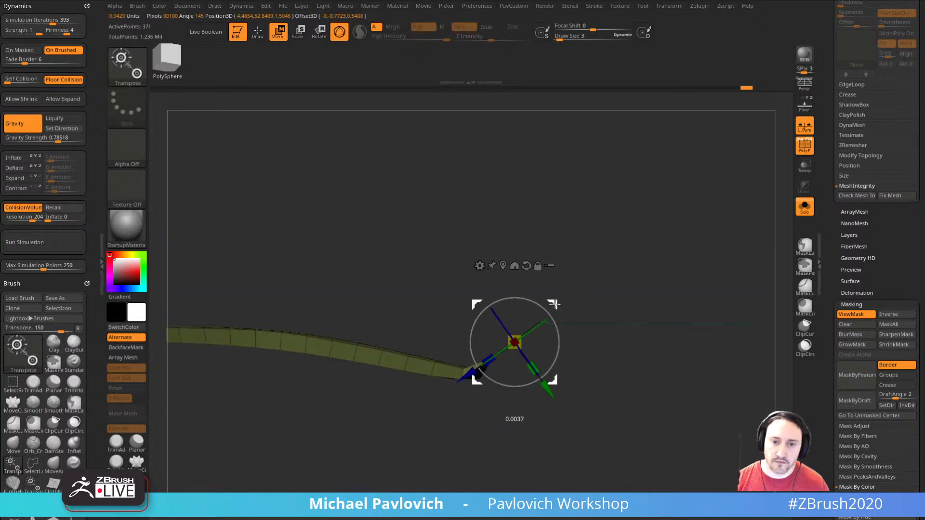
key("q")
mouse_move(585, 264)
left_mouse_down()
mouse_move(592, 278)
mouse_move(579, 403)
mouse_move(495, 366)
mouse_move(547, 438)
mouse_move(556, 391)
left_mouse_up()
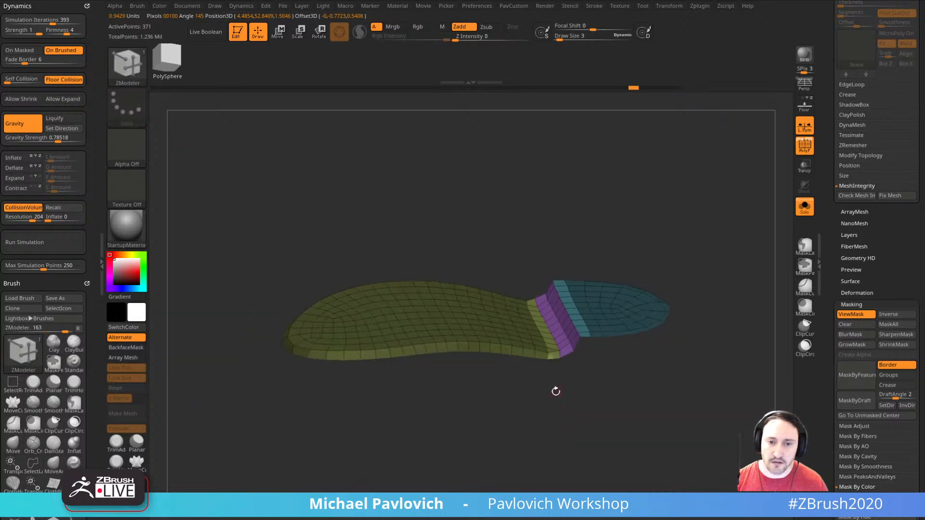
- ZRemesh the sole again with Half and KeepGroups, and undo the extra remesh pass
left_click_drag(667, 394, 702, 305)
key("space")
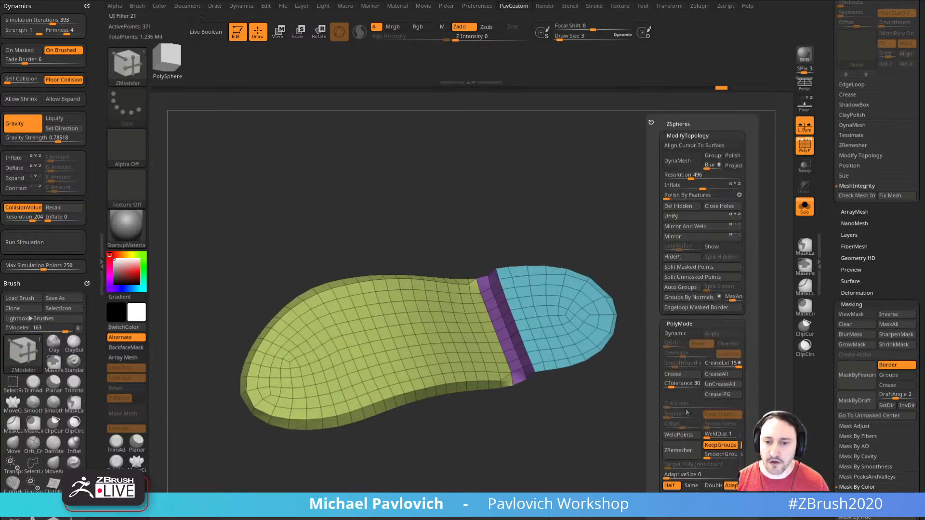
left_click(684, 453)
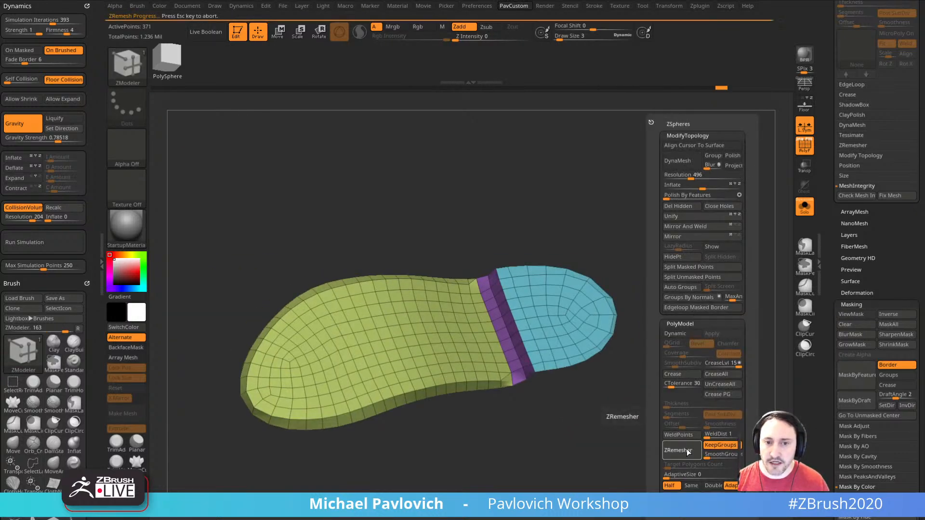
left_click(689, 448)
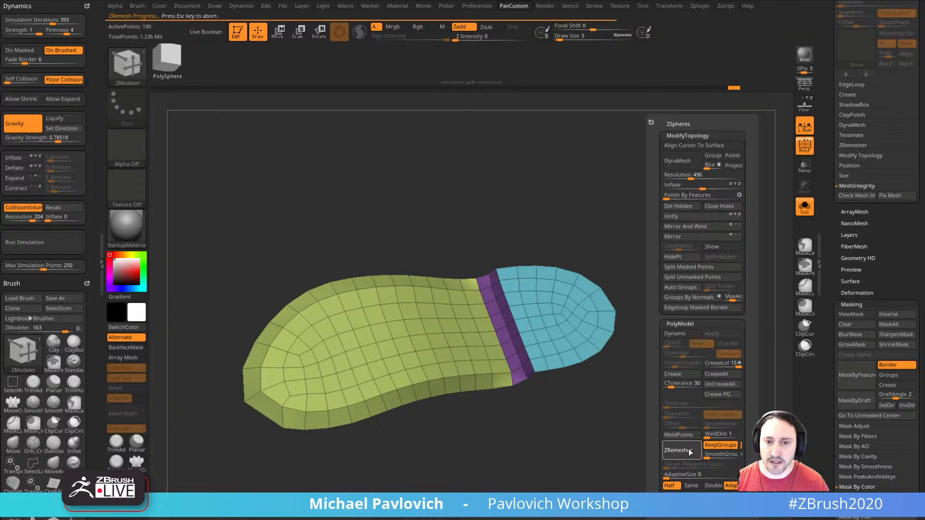
key("ctrl+z")
- Try to remove the middle edge loop of the purple step strip with ZModeler's edge Insert action
left_click_drag(679, 388, 675, 366)
key("space")
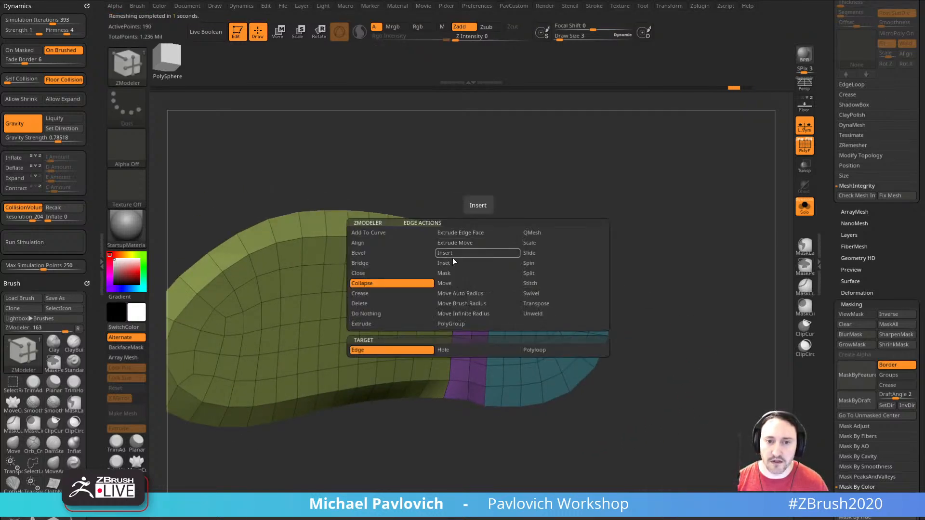
left_click(452, 258)
left_click(447, 352)
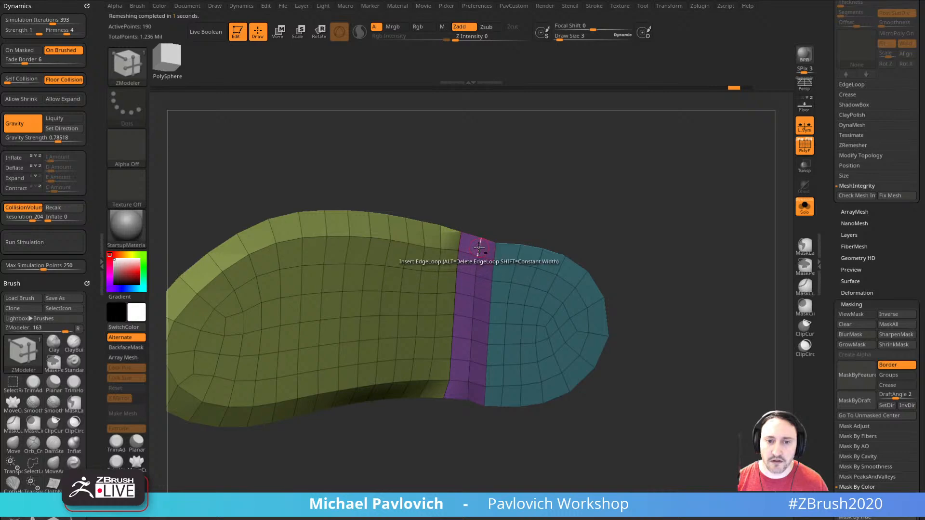
left_click(476, 255, "alt")
left_click_drag(505, 234, 636, 210)
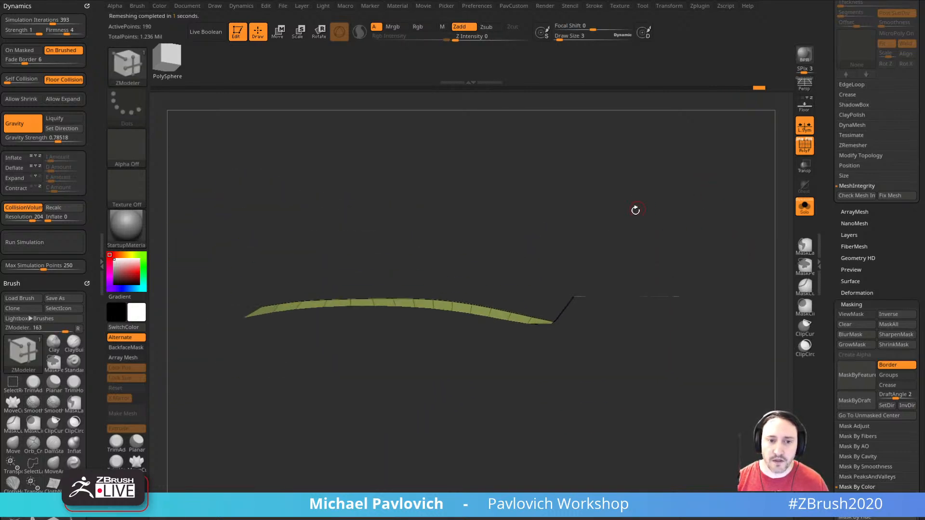
- Turn on mask display and try masking the heel end of the sole in profile to adjust the step with the gizmo
left_click_drag(520, 366, 533, 414)
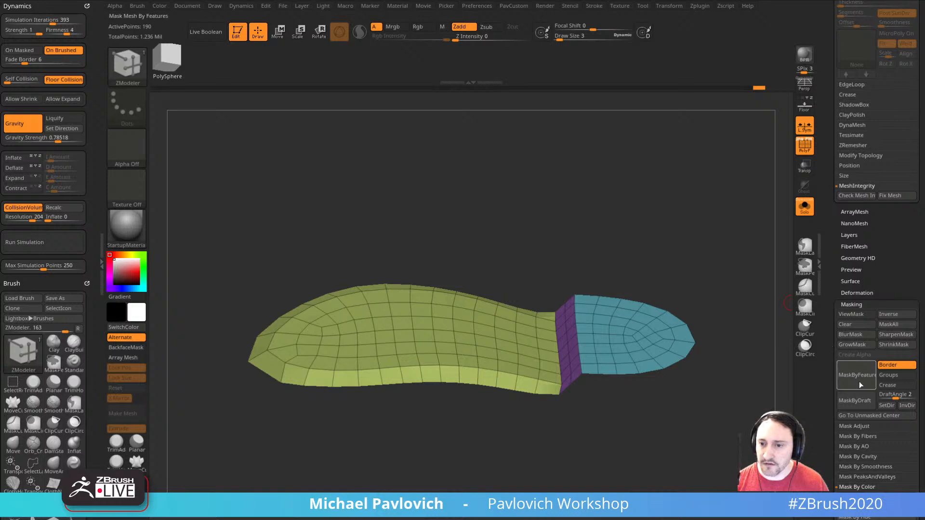
left_click(850, 314)
left_click_drag(609, 213, 461, 428)
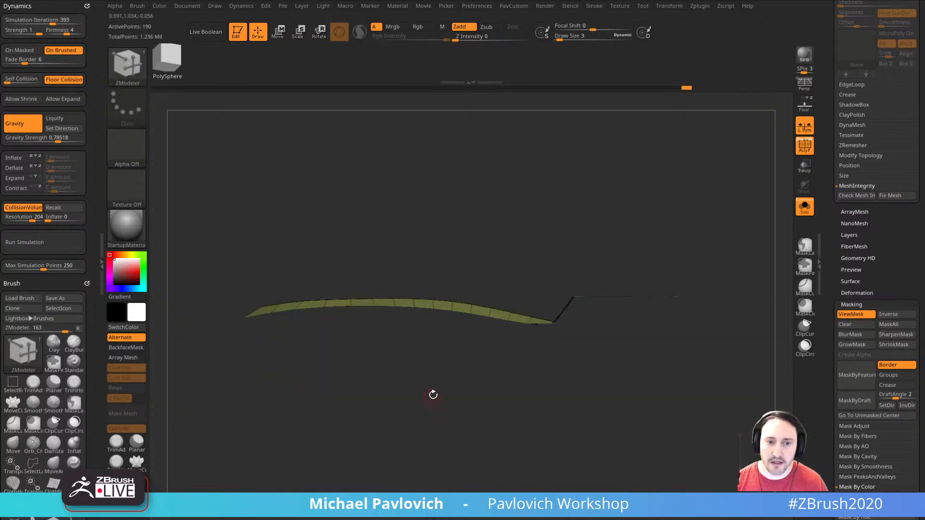
key("w")
left_click_drag(738, 234, 552, 389, "ctrl")
left_click_drag(542, 304, 543, 300)
key("q")
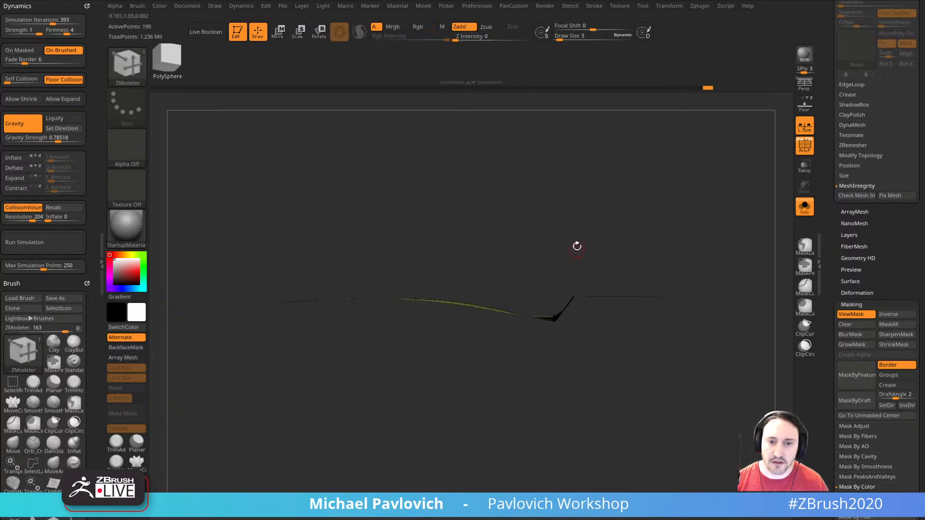
- Switch to the MoveAccu brush and show the sole together with the whole boot, without solo mode or polyframe
mouse_move(576, 246)
left_mouse_down()
mouse_move(636, 372)
mouse_move(606, 357)
mouse_move(573, 313)
mouse_move(567, 278)
left_mouse_up()
key("1")
key("s")
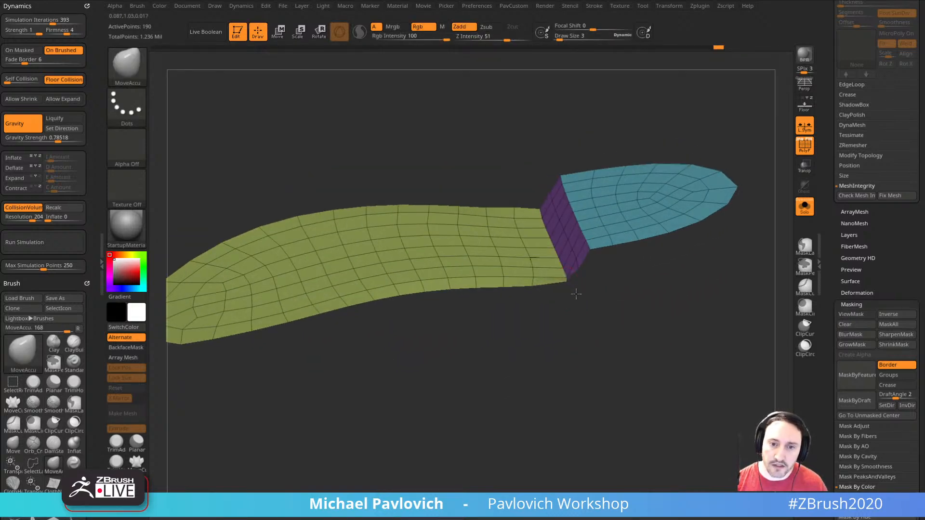
left_click_drag(599, 325, 515, 334)
left_click(508, 338)
left_click_drag(613, 274, 693, 159)
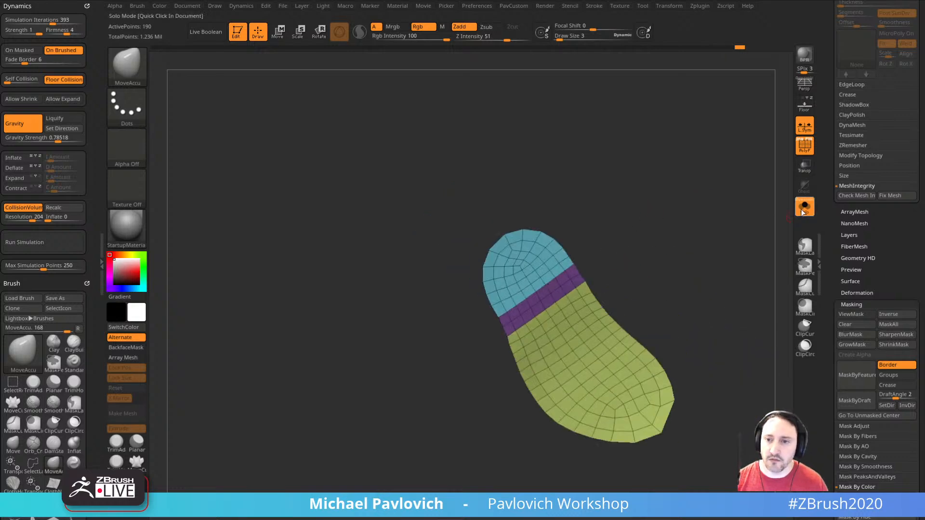
left_click(805, 205)
left_click(800, 149)
left_click_drag(694, 237, 679, 311)
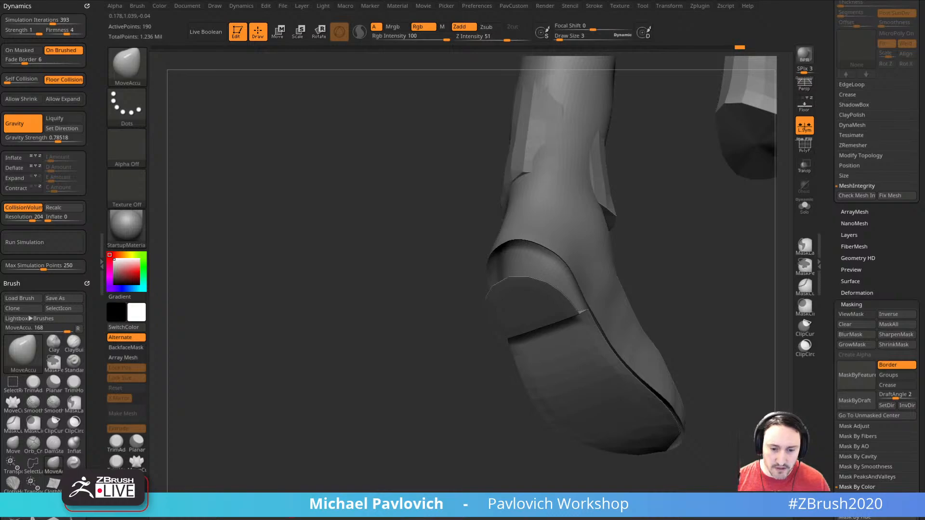
- Switch to the browser, find and open the Boot ZBrush Tutorial in the ArtStation portfolio, and return to ZBrush
key("alt+Tab")
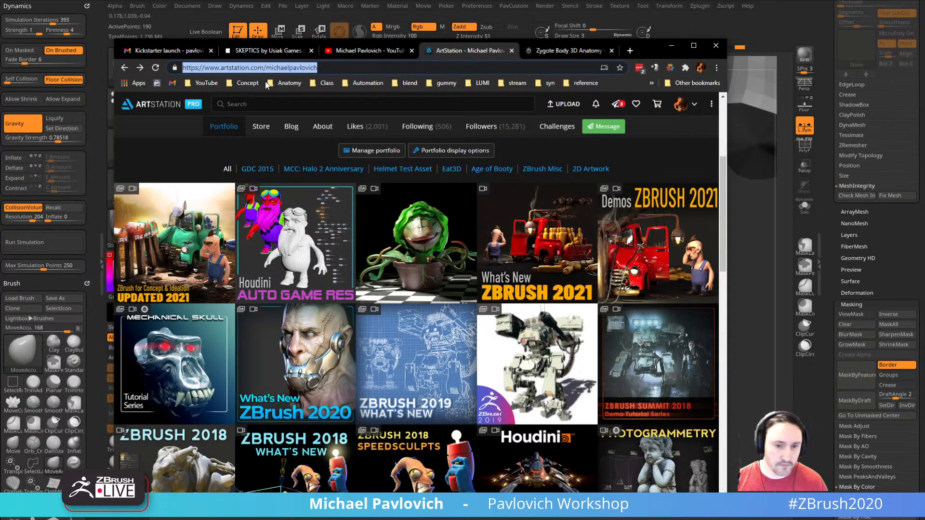
scroll(325, 246, "down", 8)
scroll(325, 245, "down", 3)
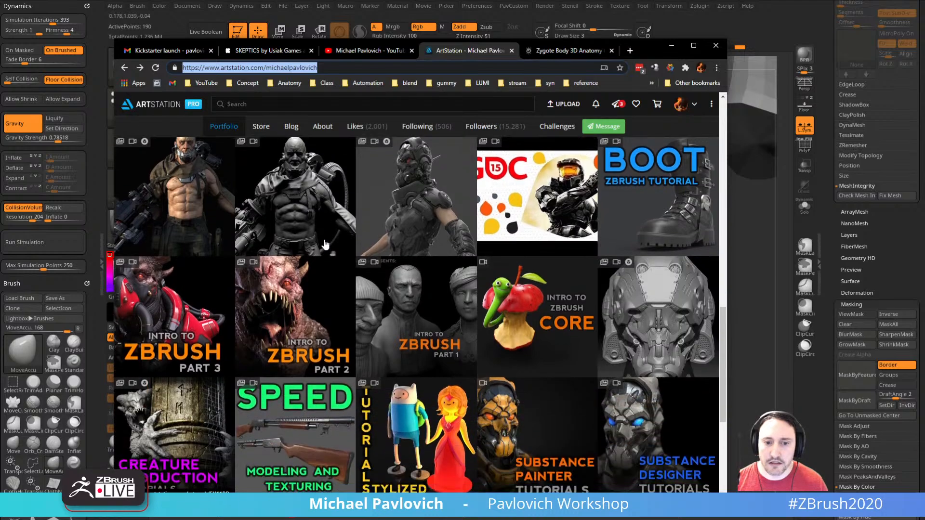
scroll(326, 246, "up", 5)
scroll(327, 258, "down", 6)
scroll(326, 258, "down", 3)
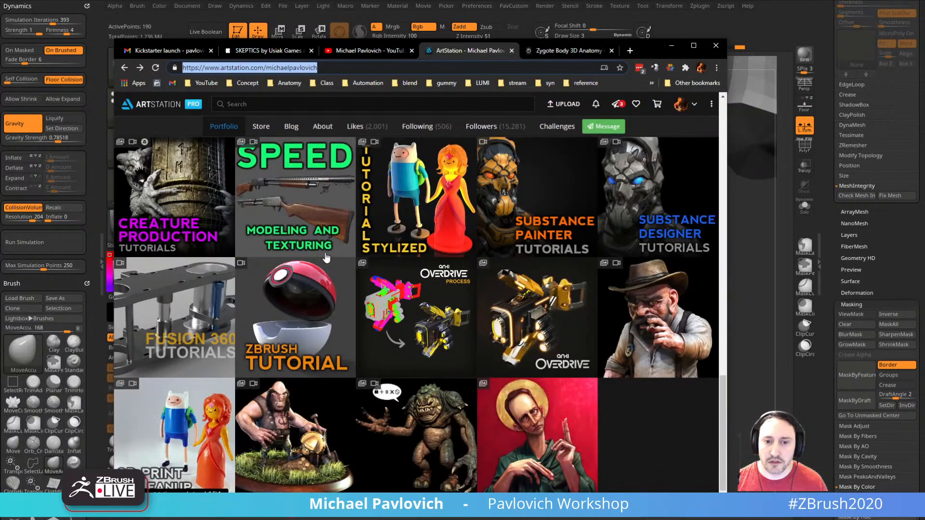
scroll(327, 258, "up", 6)
left_click(622, 304)
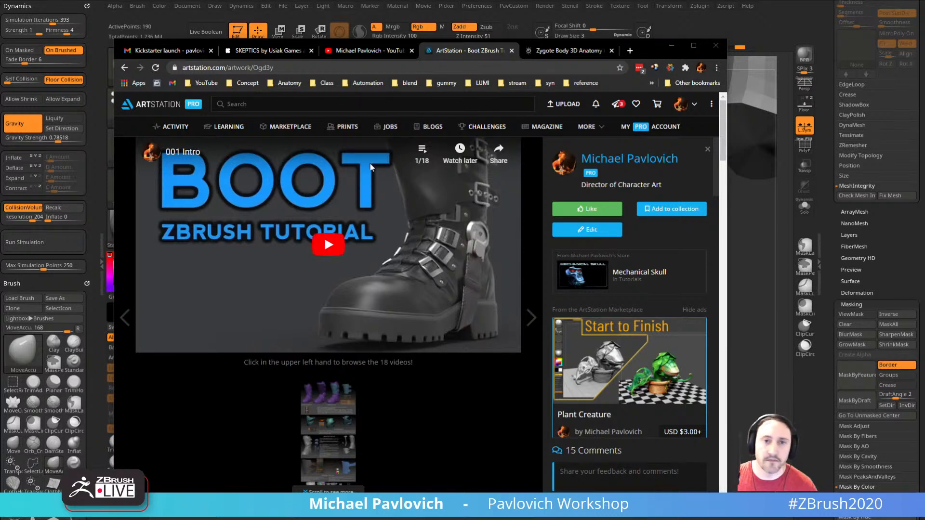
left_click(672, 46)
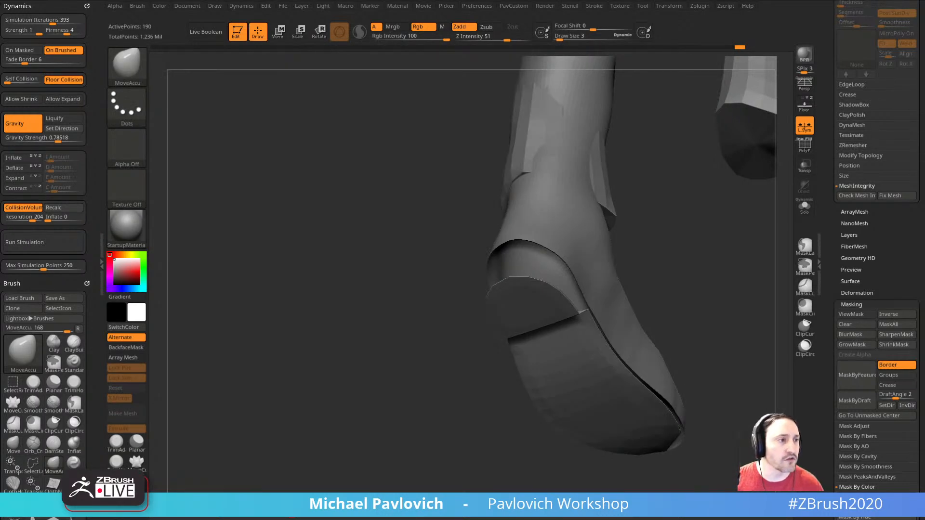
- Turn on the polyframe and compare the sole's profile with the boot from the side, toggling solo mode
left_click_drag(356, 331, 667, 315)
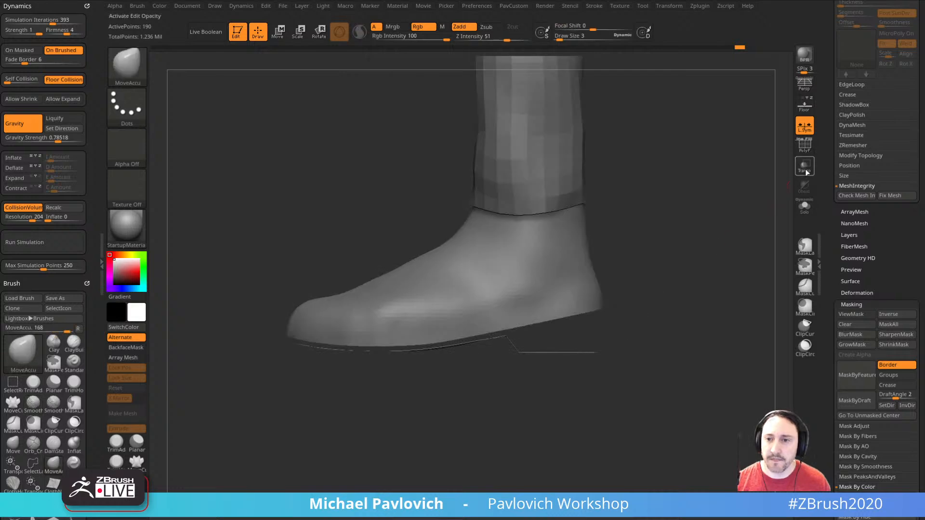
left_click_drag(694, 265, 805, 216, "alt")
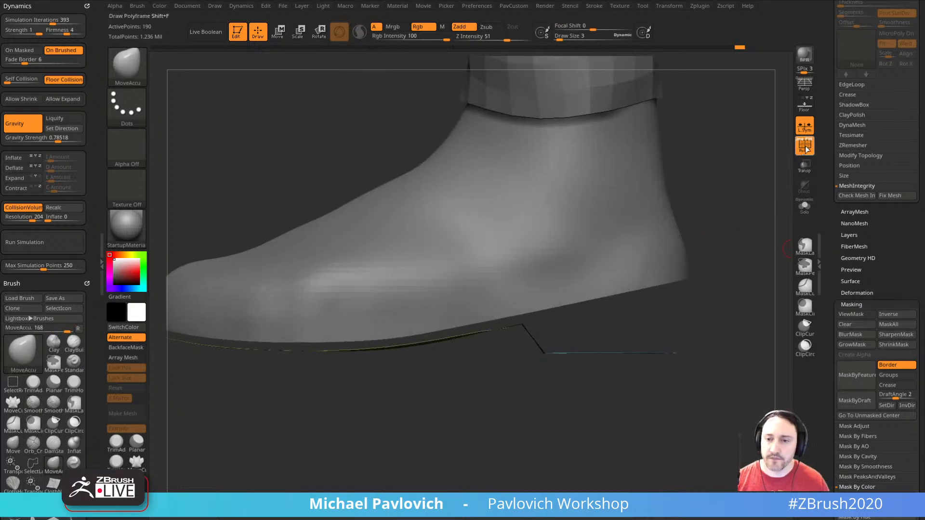
left_click_drag(752, 180, 766, 208, "alt")
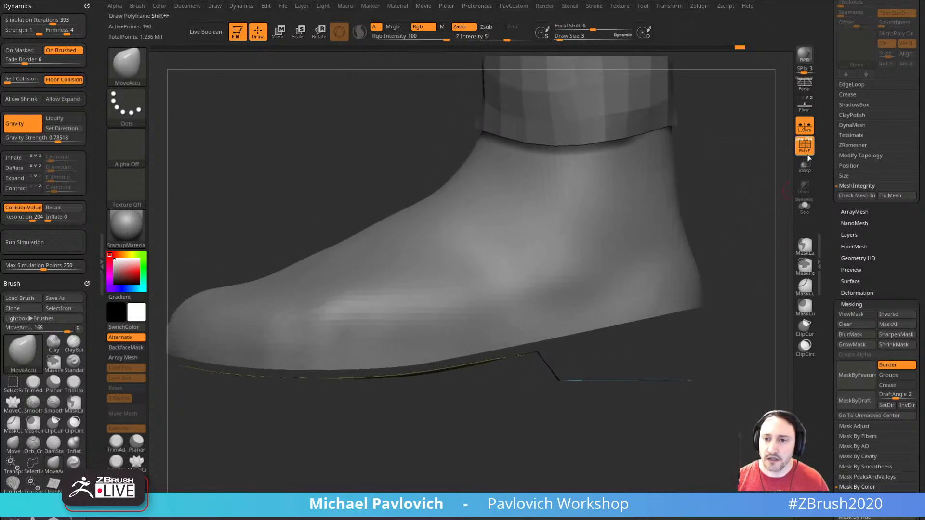
left_click(804, 209)
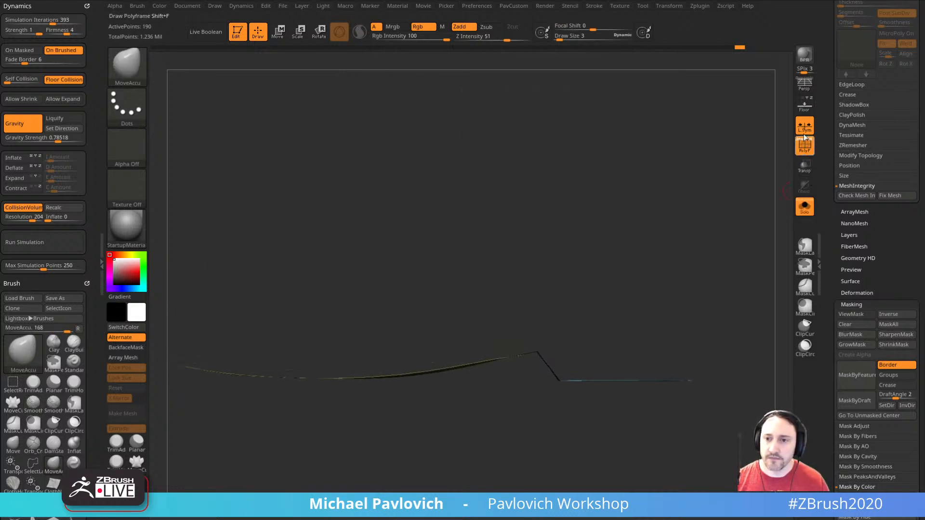
left_click(804, 209)
mouse_move(754, 198)
left_mouse_down()
mouse_move(740, 201)
mouse_move(747, 234)
mouse_move(737, 252)
left_mouse_up()
- Extrude all polygons of the sole with ZModeler to give it a thin, even thickness
key("b")
key("z")
key("m")
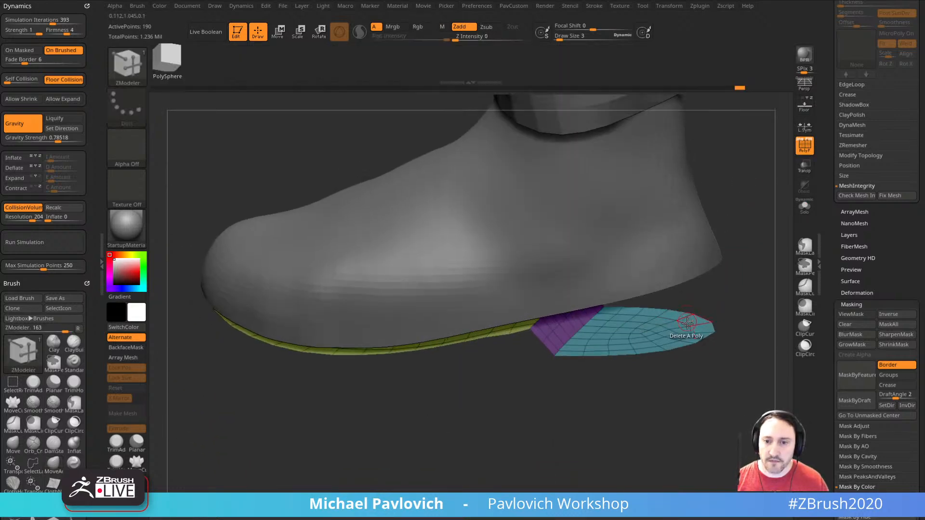
key("space")
left_click(591, 233)
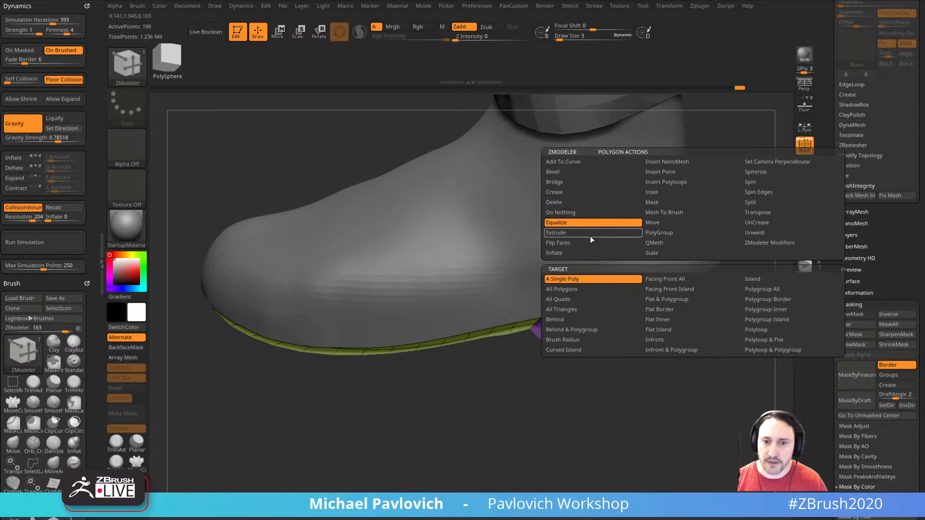
left_click(632, 291)
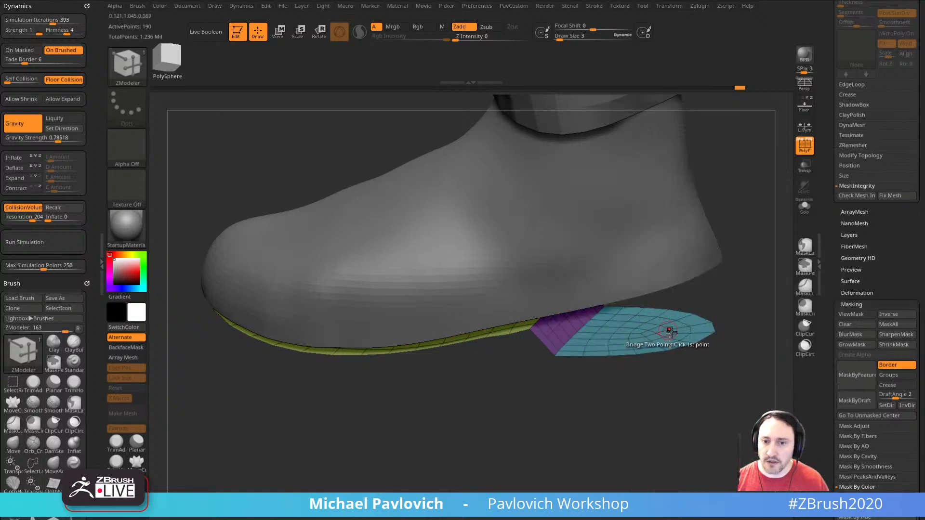
left_click_drag(665, 331, 673, 332)
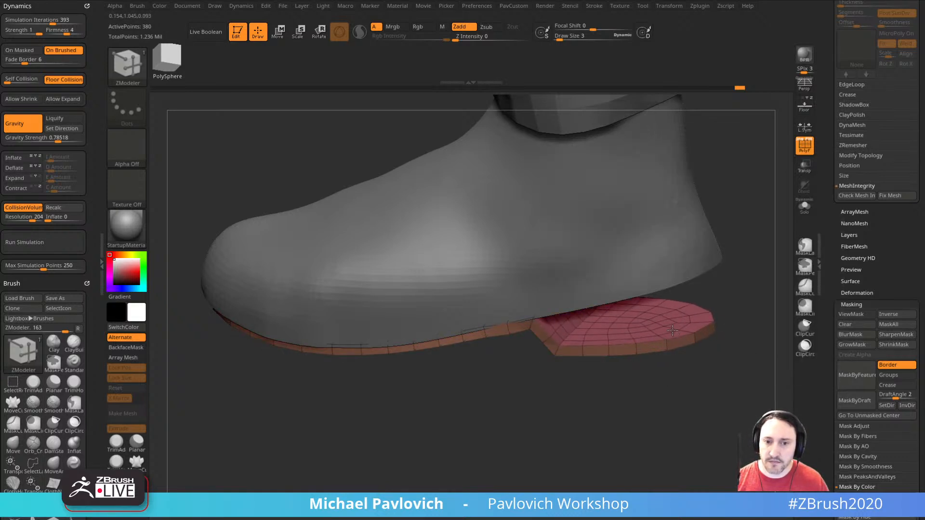
left_click_drag(757, 299, 744, 296)
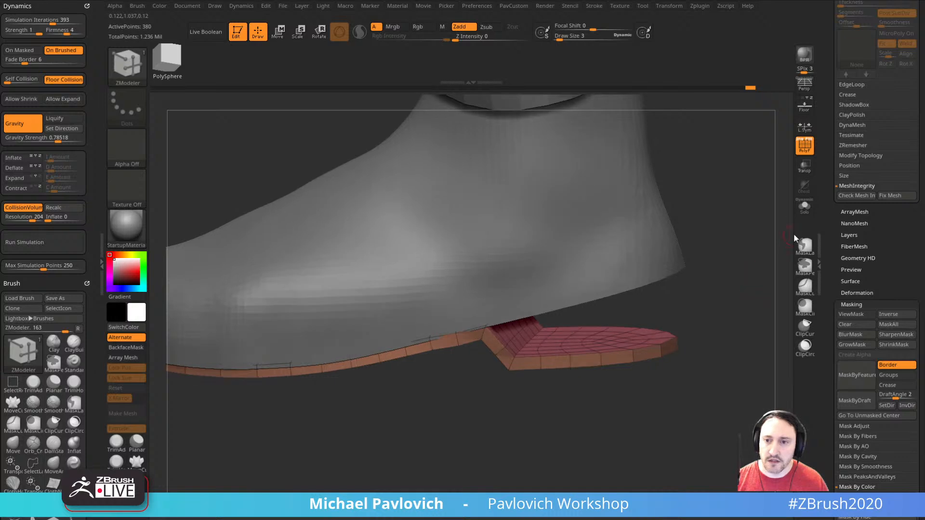
- Isolate the sole and mark all upper faces of the heel as a temporary ZModeler polygroup
left_click(804, 208)
left_click_drag(739, 247, 714, 286)
left_click_drag(512, 372, 512, 355)
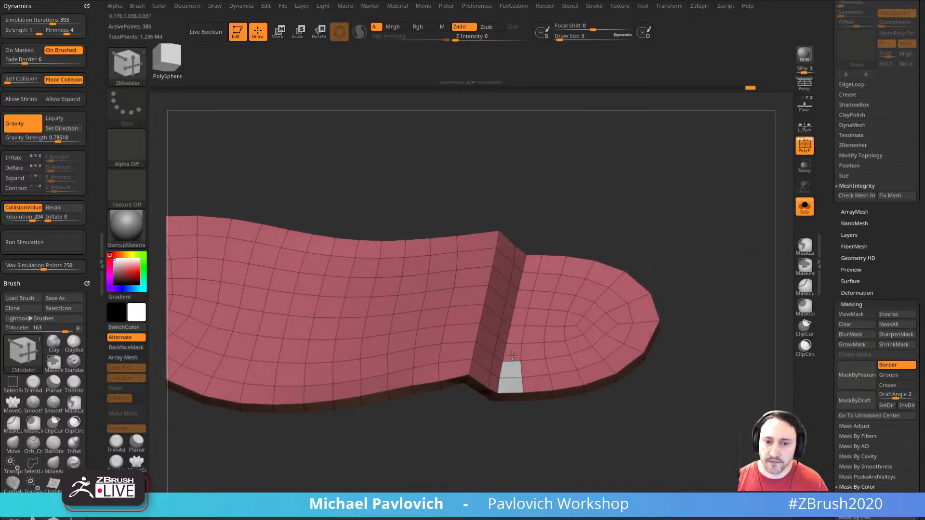
left_click_drag(530, 273, 616, 287)
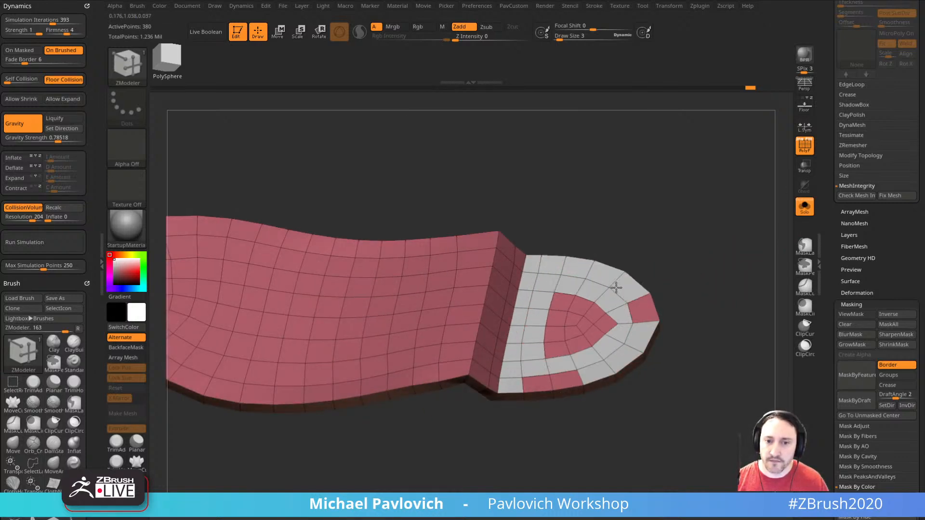
left_click_drag(542, 383, 589, 330, "alt")
- QMesh the marked heel faces upward with the Polygroup All target to build a thick heel block
key("space")
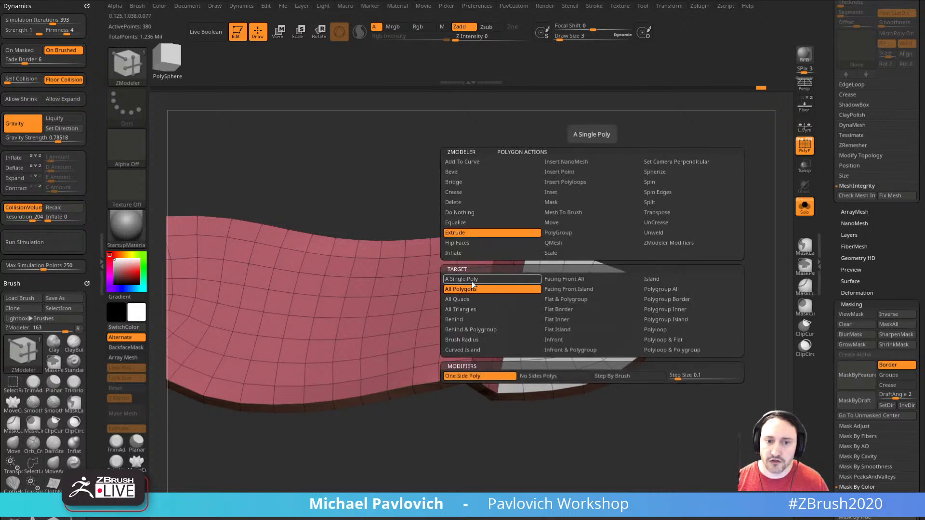
left_click(553, 243)
left_click(670, 287)
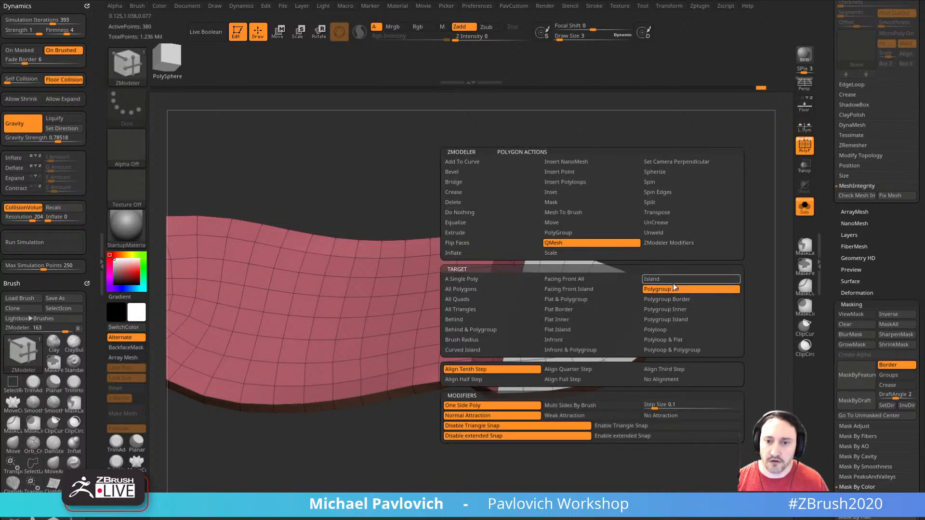
left_click_drag(538, 333, 536, 315)
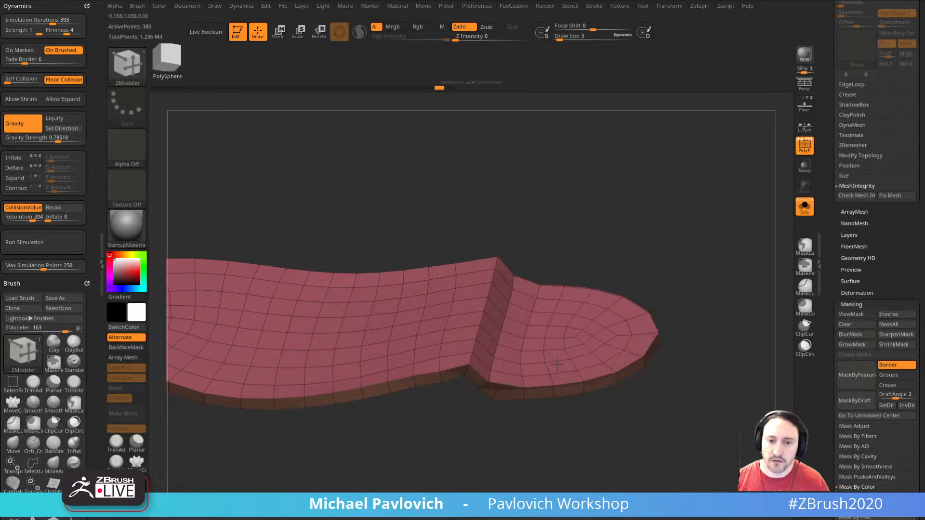
left_click(557, 363)
left_click_drag(557, 363, 552, 308)
left_click_drag(699, 303, 680, 316)
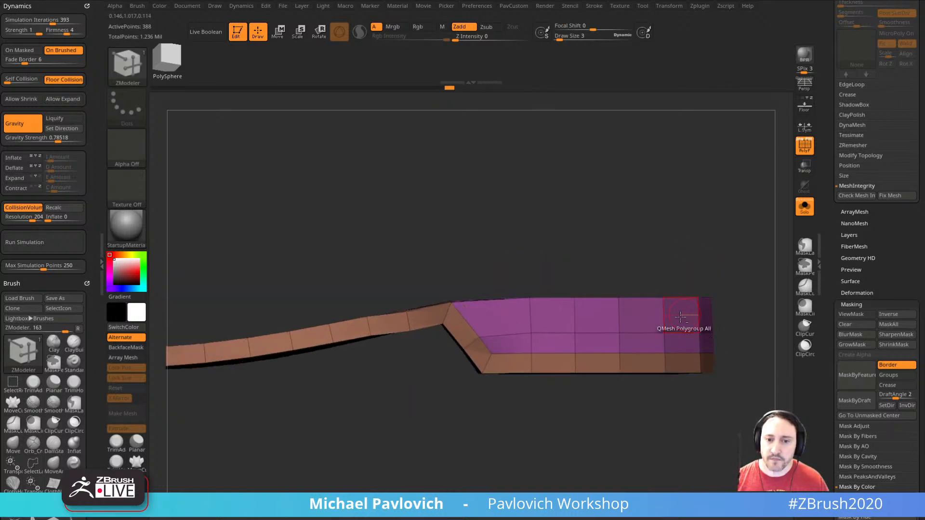
- Slide the edge loop around the heel's side using ZModeler's Slide action with EdgeLoop Complete
key("space")
left_click(657, 252)
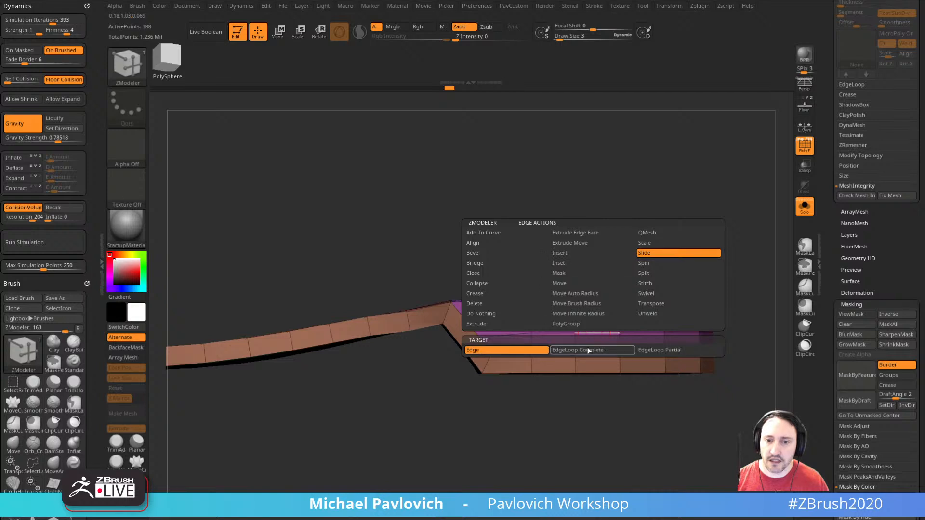
left_click_drag(721, 286, 704, 250, "alt")
- Regroup the sole's polygons with Groups By Normals
key("3")
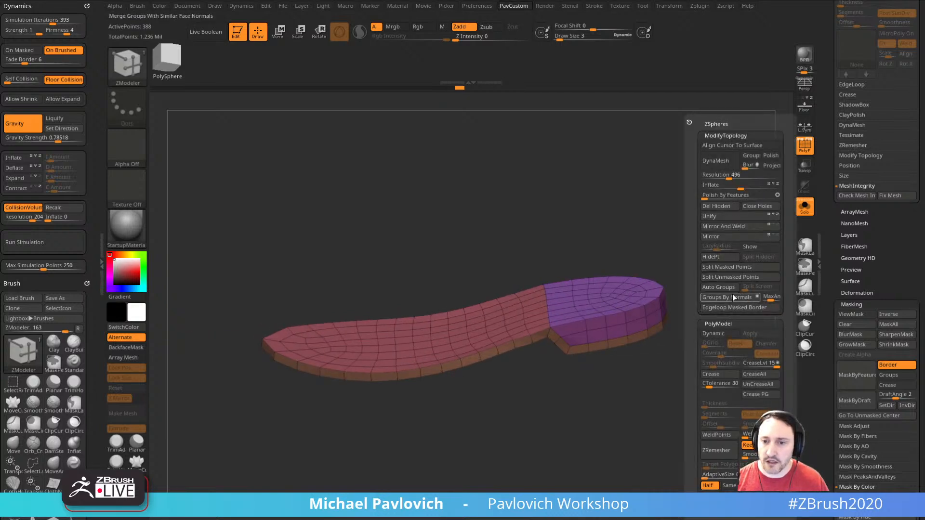
left_click(725, 297)
mouse_move(683, 313)
left_mouse_down()
mouse_move(700, 288)
mouse_move(651, 237)
mouse_move(738, 209)
mouse_move(727, 289)
mouse_move(755, 252)
mouse_move(724, 311)
mouse_move(702, 389)
left_mouse_up()
- Round out the outline of the sole's toe with the Move brush at draw size 7
key("s")
left_click_drag(534, 189, 542, 189)
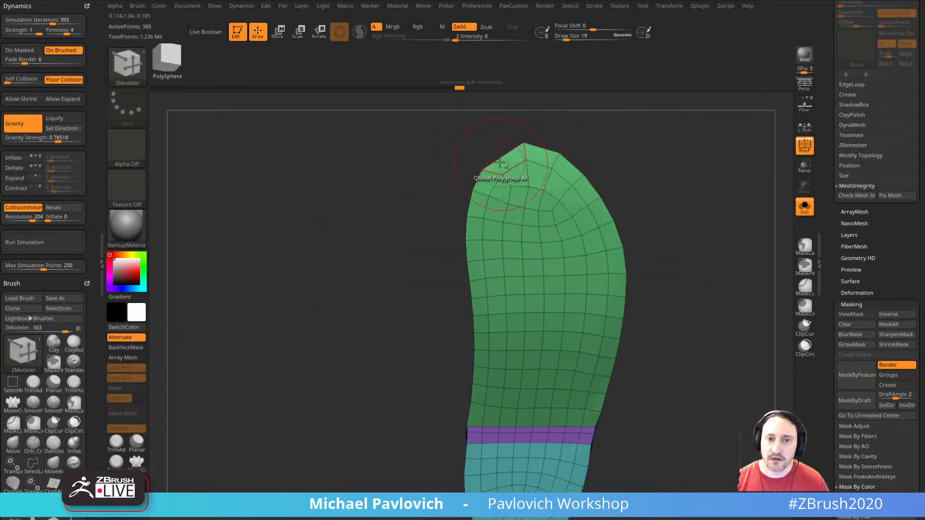
key("b")
key("m")
key("v")
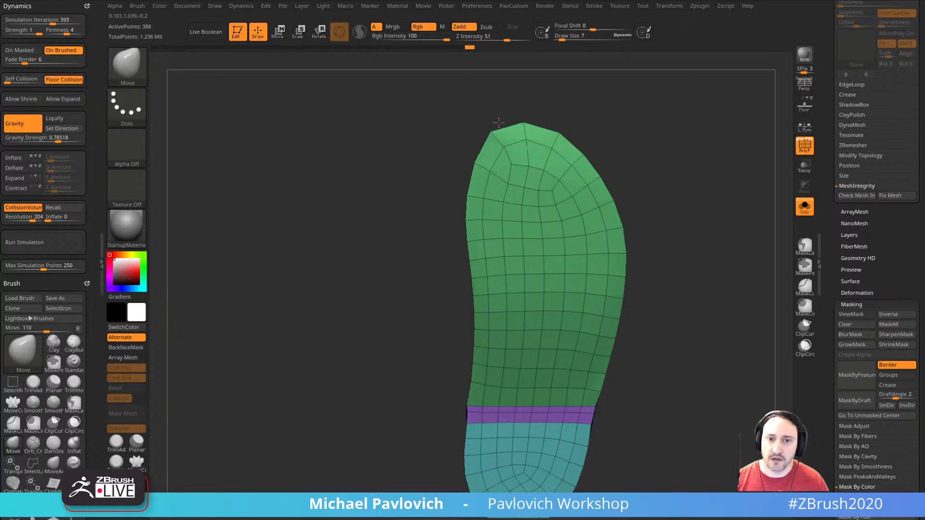
- Leave solo and polyframe display, select the boot upper and reshape its heel toward the sole's heel block with a large Move brush
mouse_move(680, 202)
left_mouse_down("alt")
mouse_move(684, 283)
mouse_move(578, 382)
mouse_move(588, 414)
mouse_move(667, 221)
mouse_move(745, 258)
mouse_move(774, 287)
mouse_move(697, 281)
left_mouse_up("alt")
left_click(801, 149)
left_click(810, 208)
left_click(665, 279, "alt")
key("s")
left_click(685, 291)
key("s")
left_click(694, 295)
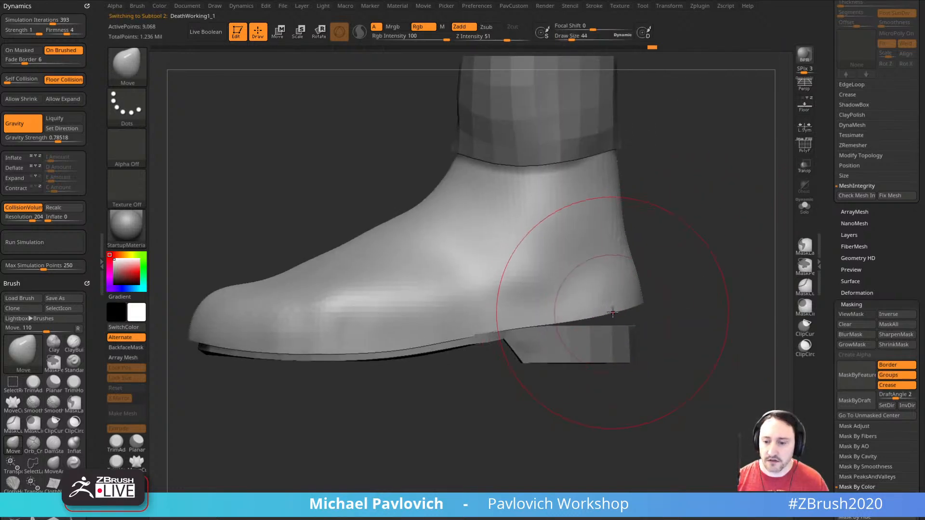
key("s")
left_click(627, 311)
mouse_move(642, 298)
left_mouse_down()
mouse_move(599, 306)
mouse_move(691, 295)
left_mouse_up()
left_click_drag(575, 333, 657, 341)
- Reduce the Move brush to draw size 10, select the sole and display its polyframe
key("s")
left_click(649, 346)
left_click(694, 338, "alt")
mouse_move(769, 307)
left_mouse_down()
mouse_move(743, 242)
mouse_move(734, 246)
left_mouse_up()
key("shift+f")
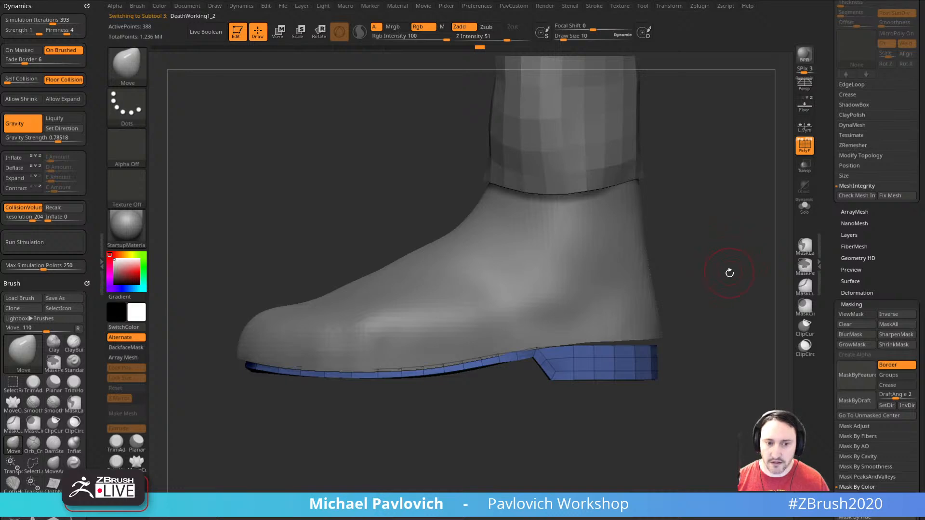
- Lower the sole slightly beneath the boot upper with the gizmo and stretch it lengthwise past the toe and heel
key("w")
left_click(500, 266)
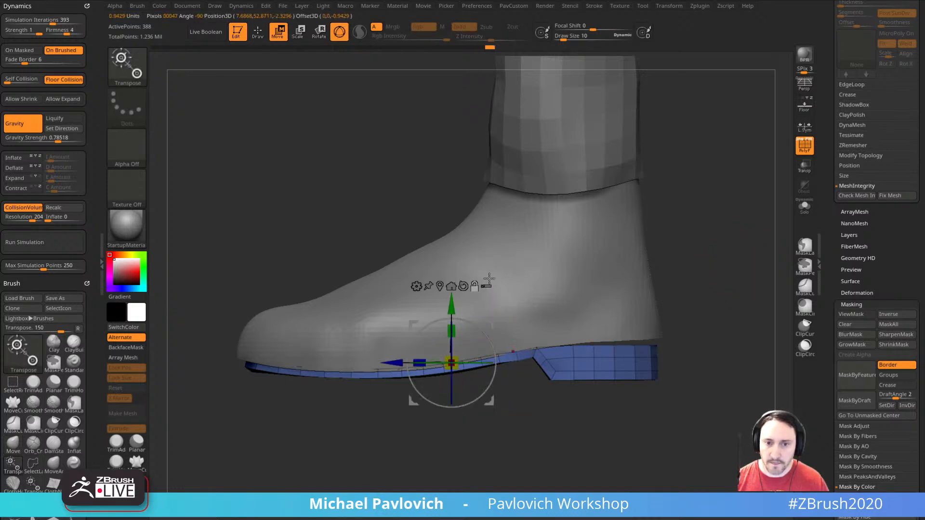
left_click_drag(457, 305, 458, 308)
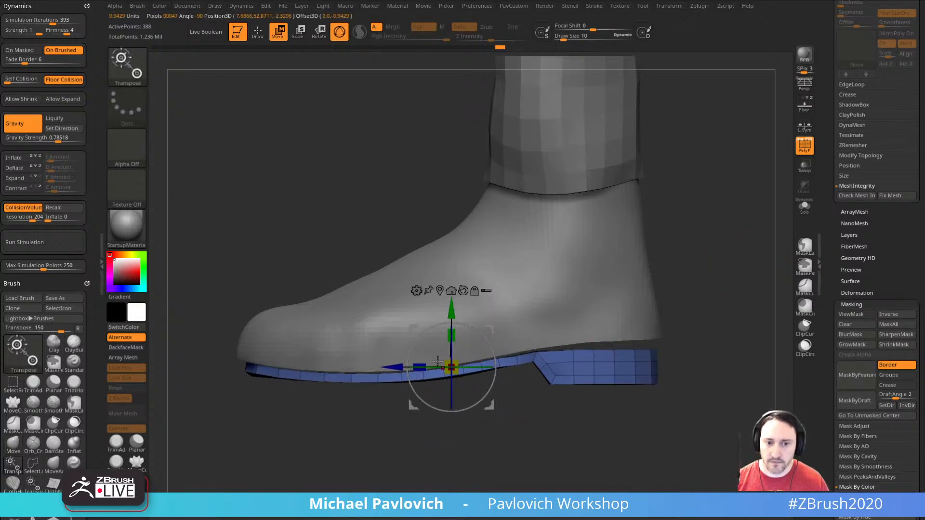
left_click_drag(421, 364, 420, 362)
key("q")
key("w")
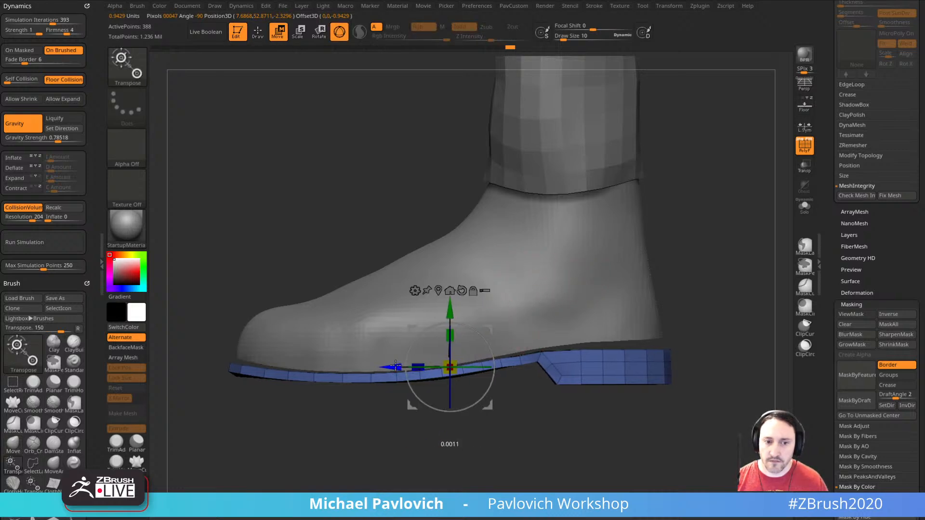
key("q")
- Isolate the sole and insert a ZModeler edge loop around its side wall near the upper edge, then show all parts
left_click(805, 206)
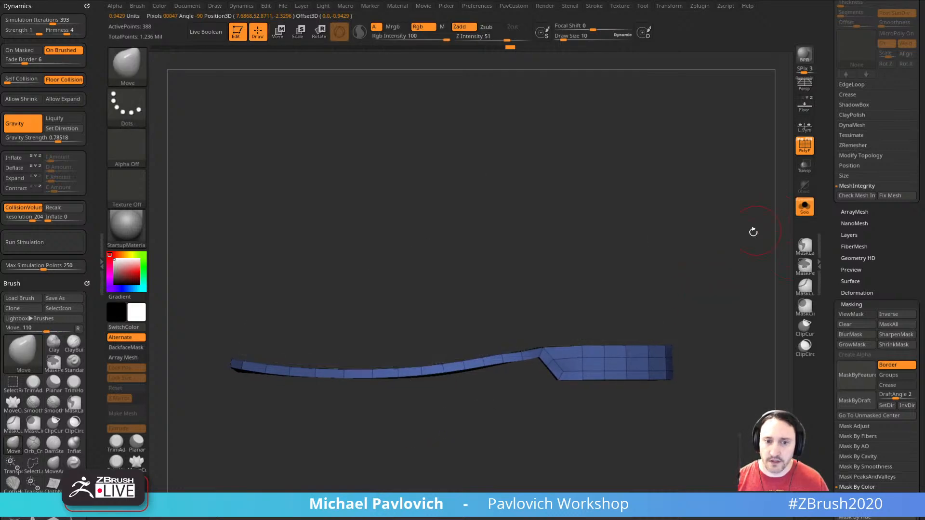
left_click_drag(695, 231, 691, 331)
key("b")
key("z")
key("m")
left_click_drag(624, 359, 625, 348)
left_click_drag(761, 308, 775, 245)
left_click(803, 207)
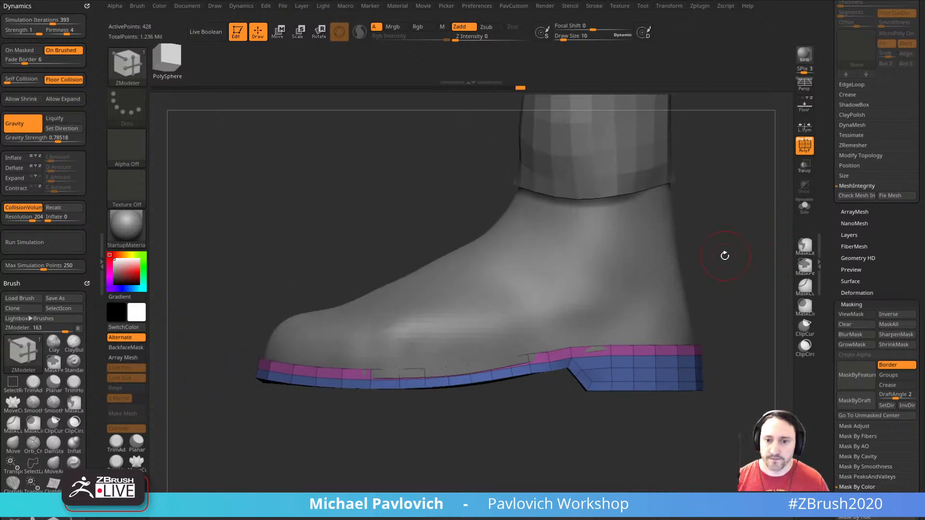
- Reselect the sole and shift it slightly down from the boot upper with the gizmo
left_click(689, 289, "alt")
left_click(627, 354, "alt")
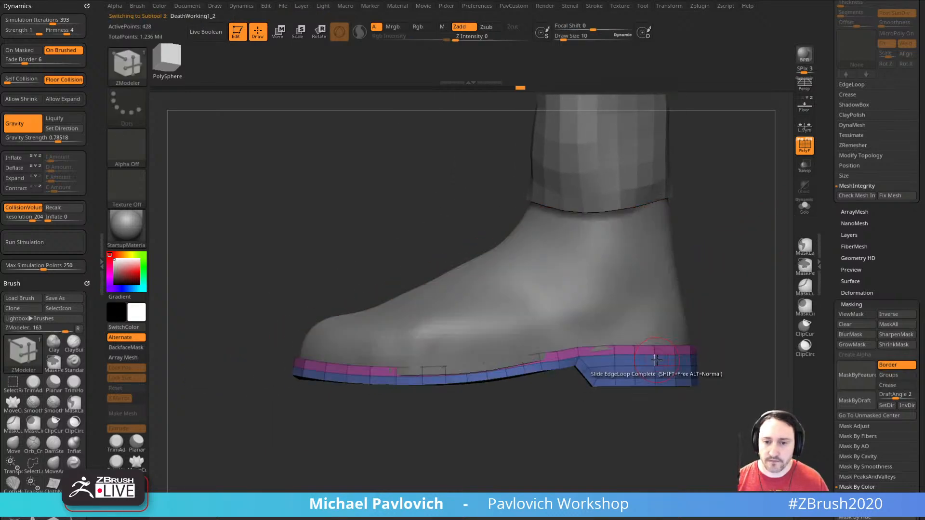
key("w")
left_click_drag(536, 331, 541, 338)
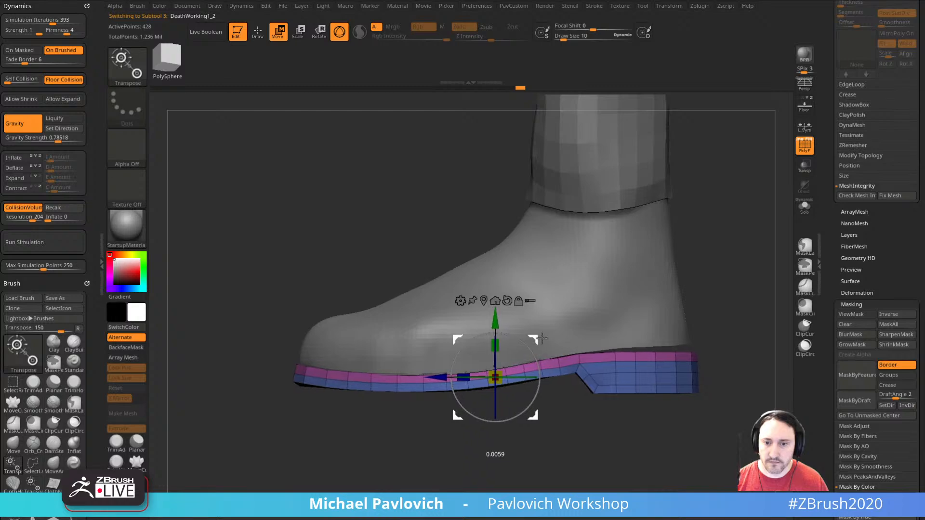
key("q")
- Select the boot upper and pull its heel area toward the sole with the Move brush at draw size 19
left_click(649, 314, "alt")
left_click_drag(695, 289, 721, 306)
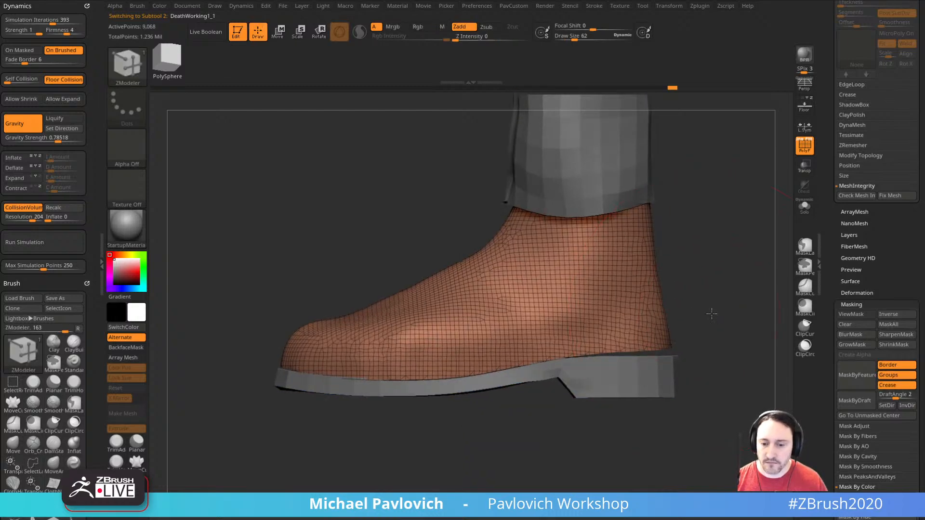
key("b")
key("m")
key("v")
key("s")
left_click_drag(674, 311, 670, 311)
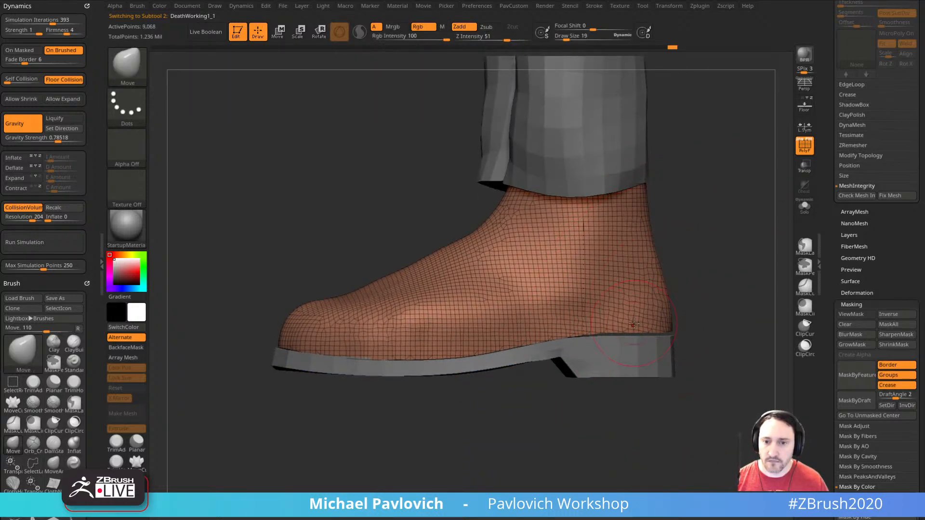
mouse_move(607, 320)
right_mouse_down()
mouse_move(642, 328)
mouse_move(626, 327)
right_mouse_up()
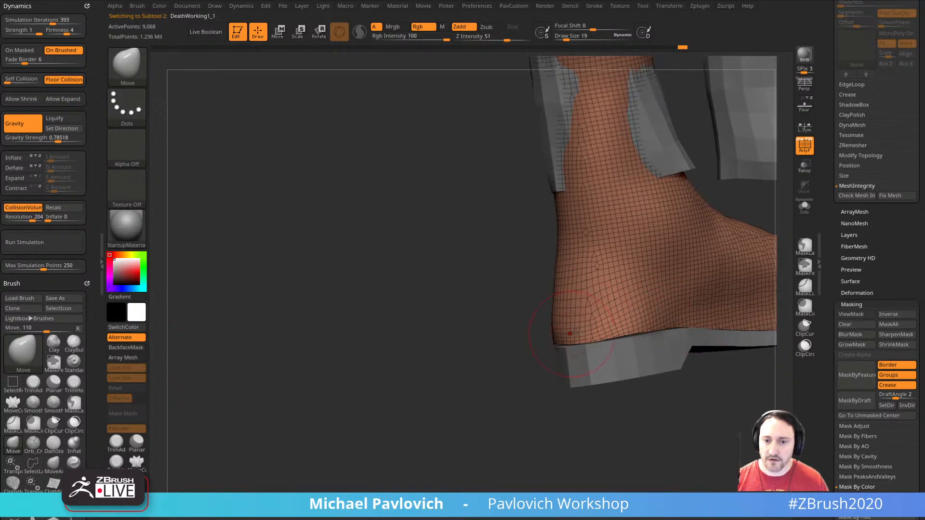
right_click_drag(626, 332, 721, 320)
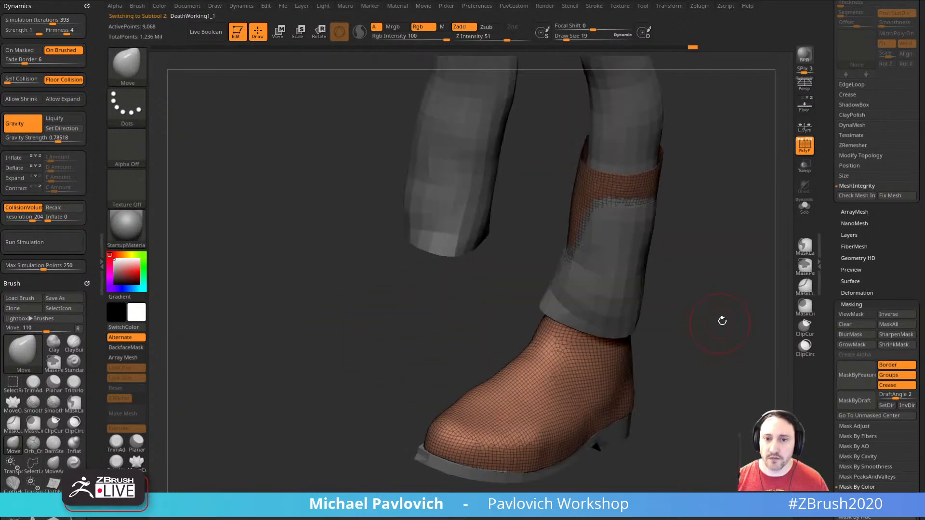
- Isolate the boot upper and reduce it to a low-poly mesh with repeated ZRemesher passes set to Half
left_click(805, 208)
right_click_drag(673, 270, 732, 279)
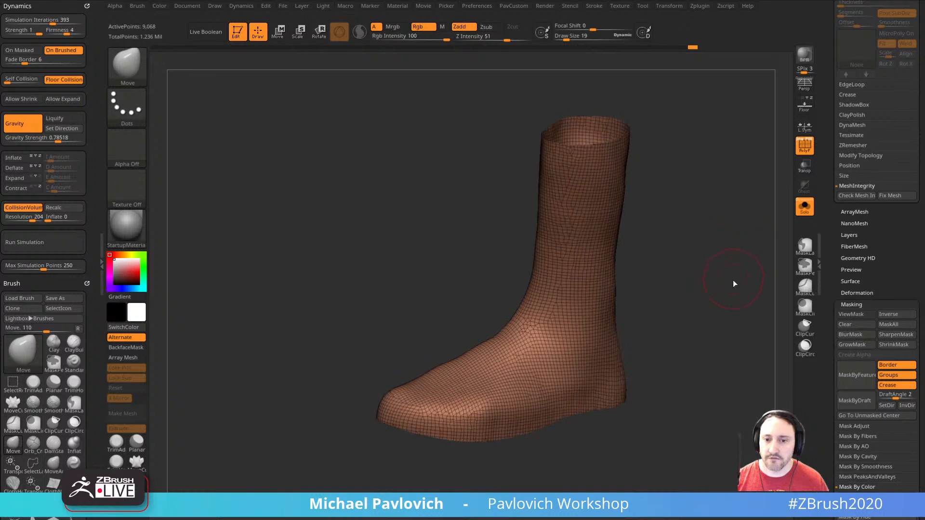
key("space")
left_click(722, 452)
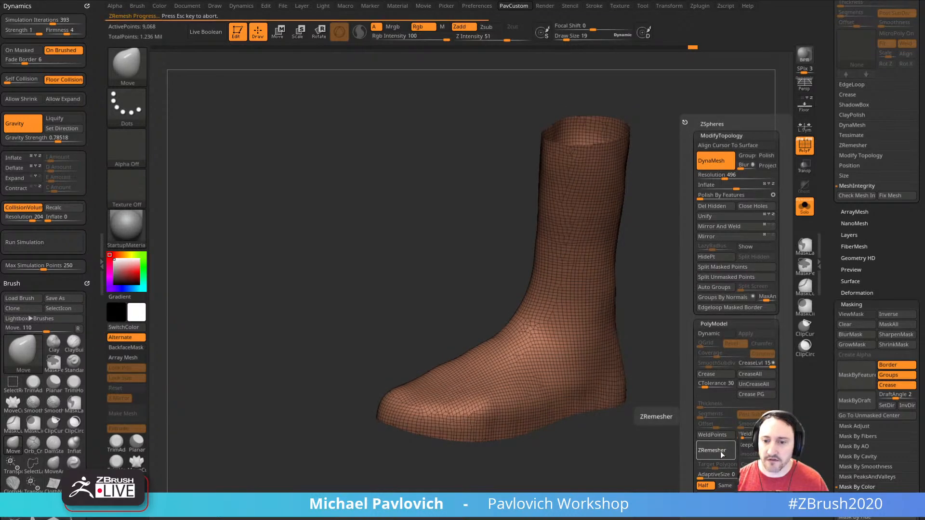
left_click(721, 449)
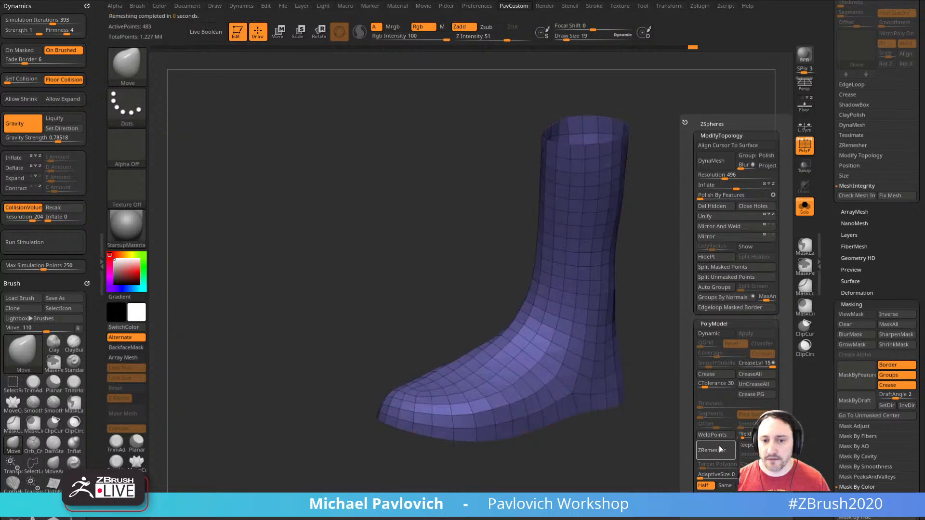
- Cap the opening at the boot shaft's upper rim with ZModeler's Close edge action set to Convex Hole, and inspect the cap in isolation
mouse_move(730, 332)
right_mouse_down()
mouse_move(707, 297)
mouse_move(694, 192)
right_mouse_up()
mouse_move(694, 193)
right_mouse_down("alt")
mouse_move(684, 299)
mouse_move(627, 303)
right_mouse_up("alt")
key("b")
key("z")
key("m")
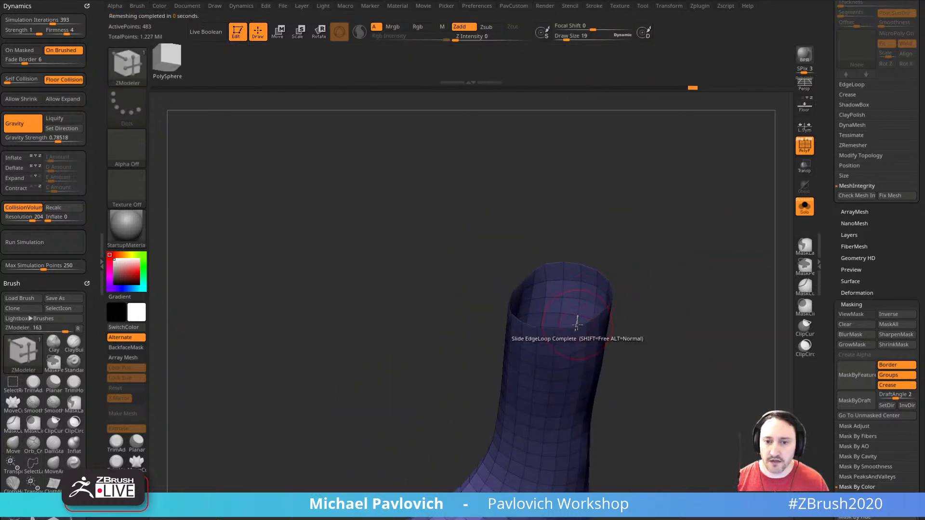
right_click(571, 320)
left_click(475, 273)
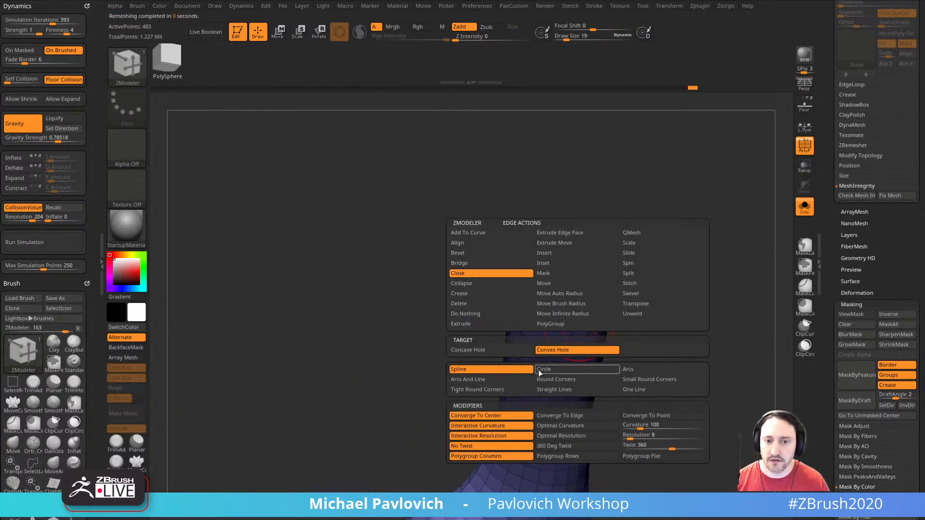
left_click(579, 350)
left_click(580, 325)
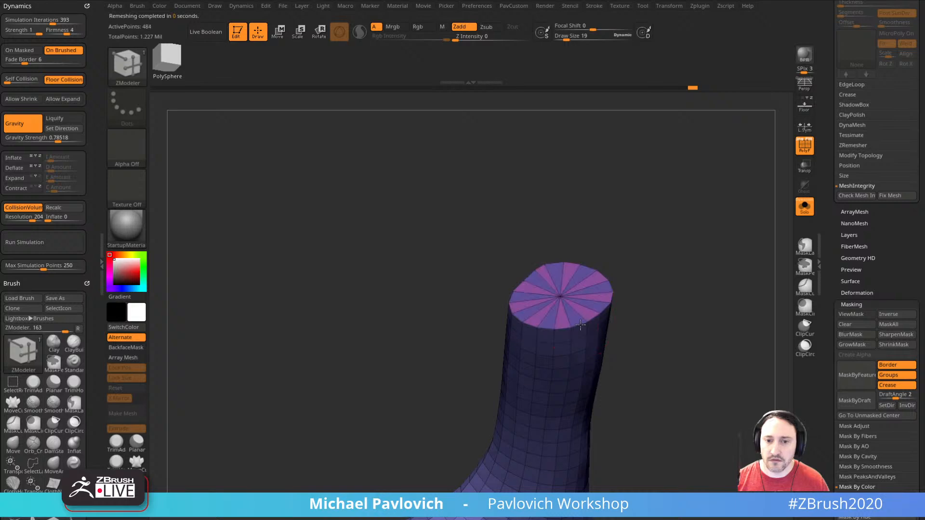
left_click(541, 301, "ctrl+shift")
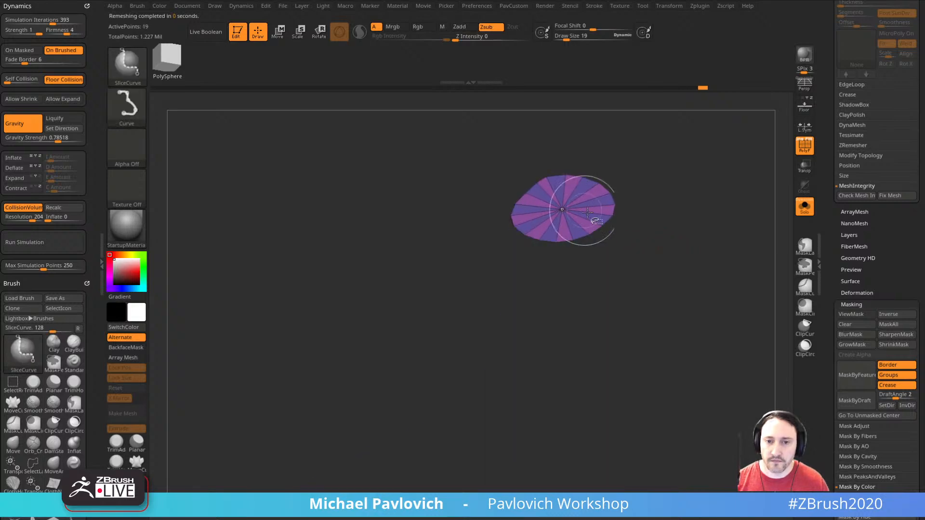
left_click(681, 301, "ctrl+shift")
- Close the hole on the boot's underside with the same convex hole action and inspect the new cap in isolation
mouse_move(684, 303)
left_mouse_down()
mouse_move(731, 264)
mouse_move(699, 270)
left_mouse_up()
left_click_drag(570, 276, 650, 305)
key("space")
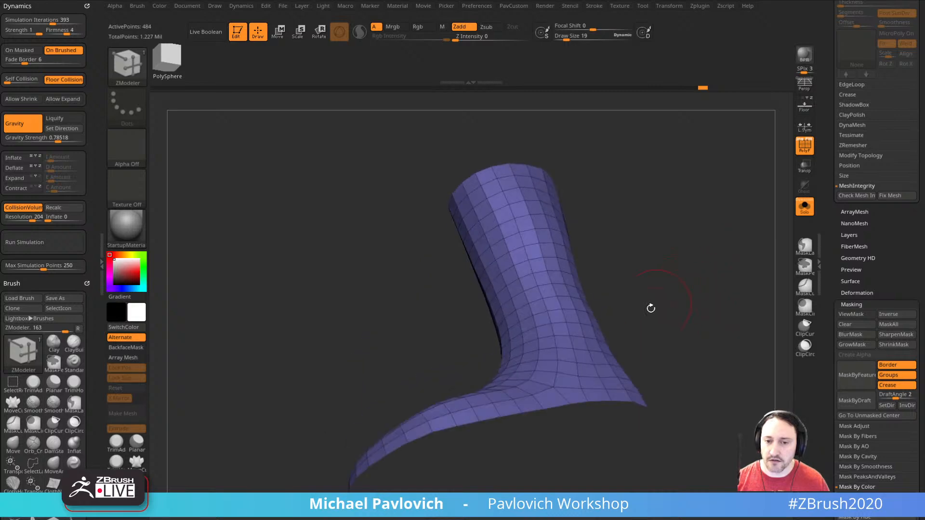
left_click_drag(674, 410, 693, 333)
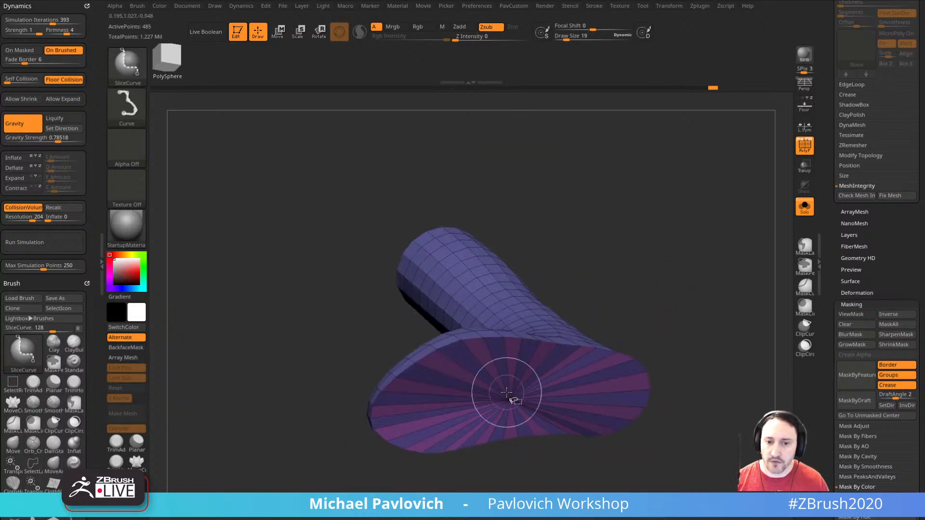
left_click(501, 392, "ctrl+shift")
left_click(677, 283, "ctrl+shift")
- Leave solo mode to show the boot with the legs and turn off the polyframe display
left_click_drag(682, 283, 681, 342)
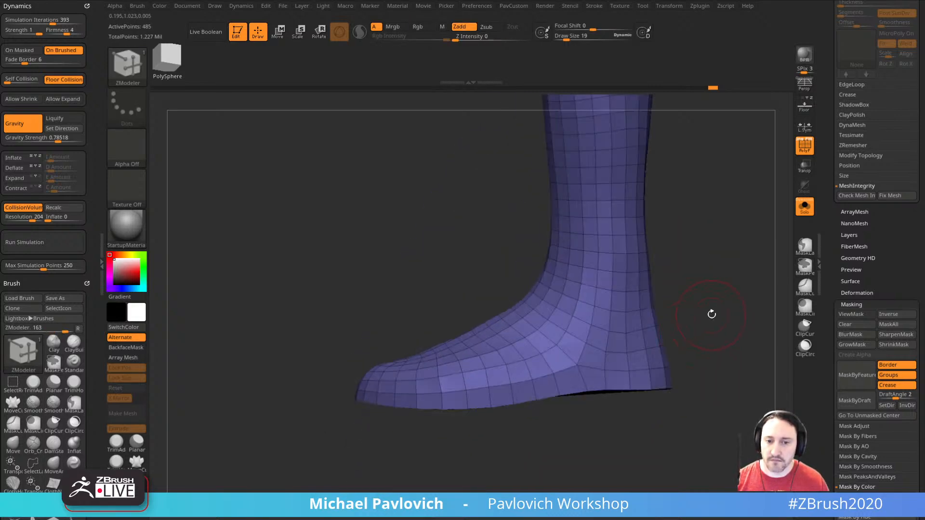
left_click_drag(711, 314, 713, 270)
left_click(804, 207)
mouse_move(713, 278)
left_mouse_down()
mouse_move(745, 285)
mouse_move(731, 287)
mouse_move(729, 273)
left_mouse_up()
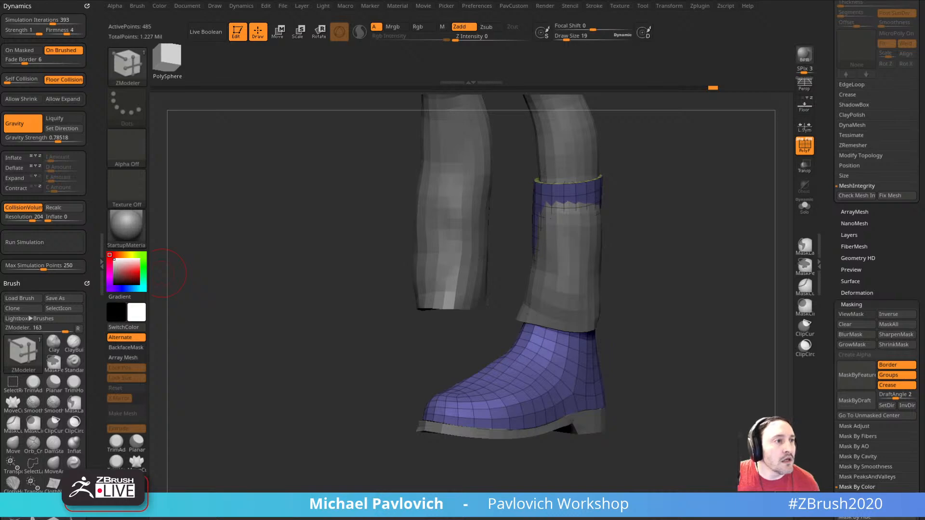
left_click_drag(713, 127, 690, 154)
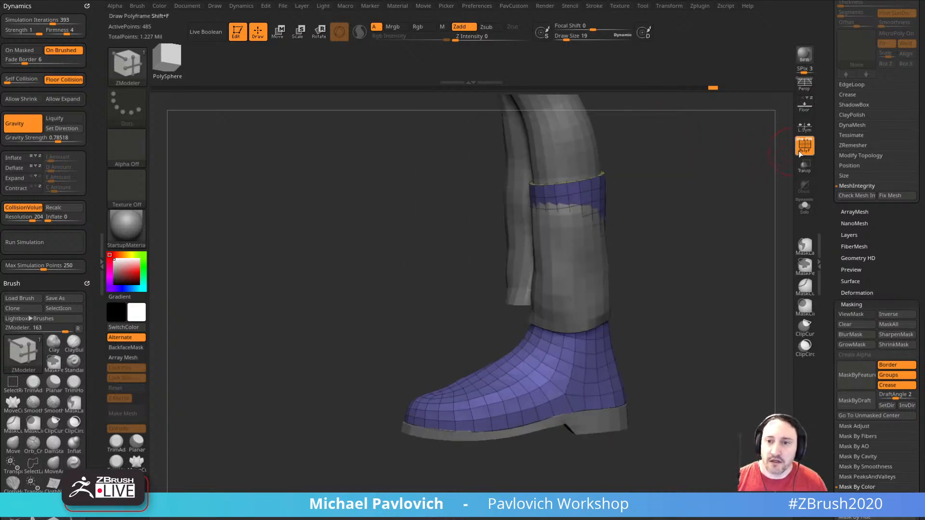
left_click(805, 146)
- Select the trousers and reshape the lower leg from the front with the Move brush at draw size 52
mouse_move(694, 200)
left_mouse_down()
mouse_move(736, 214)
mouse_move(727, 264)
mouse_move(712, 264)
mouse_move(710, 275)
mouse_move(653, 271)
mouse_move(581, 284)
mouse_move(675, 284)
mouse_move(612, 285)
mouse_move(608, 313)
left_mouse_up()
key("s")
key("b")
key("s")
key("t")
left_click(530, 265, "alt")
mouse_move(590, 256)
left_mouse_down()
mouse_move(572, 283)
mouse_move(499, 288)
mouse_move(494, 314)
left_mouse_up()
key("s")
key("b")
key("m")
key("v")
key("s")
key("s")
left_click_drag(546, 293, 541, 287)
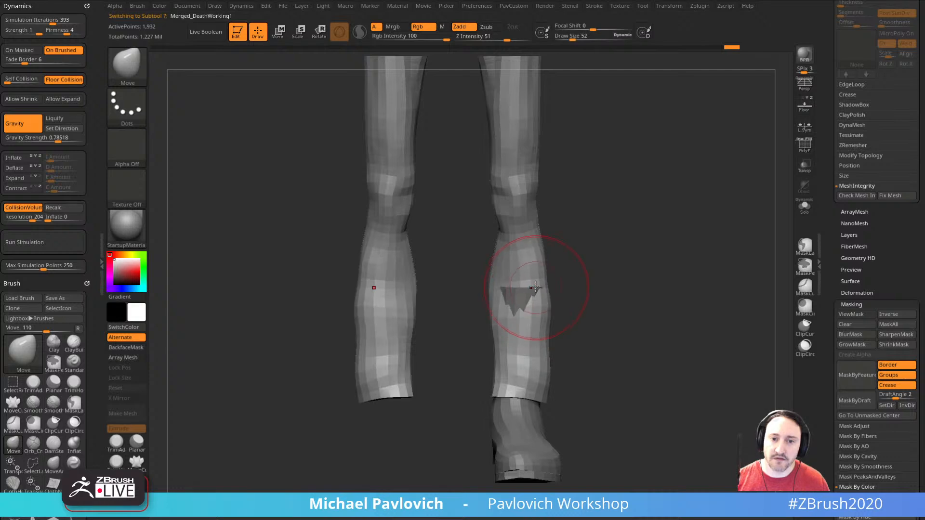
- Adjust the trousers' calf and shin profile from the side with the Move brush at draw size 46
left_click_drag(598, 289, 528, 289)
left_click_drag(612, 288, 586, 287, "shift")
mouse_move(533, 276)
left_mouse_down()
mouse_move(550, 274)
mouse_move(509, 269)
mouse_move(513, 241)
mouse_move(484, 225)
left_mouse_up()
key("s")
left_click_drag(497, 258, 537, 266)
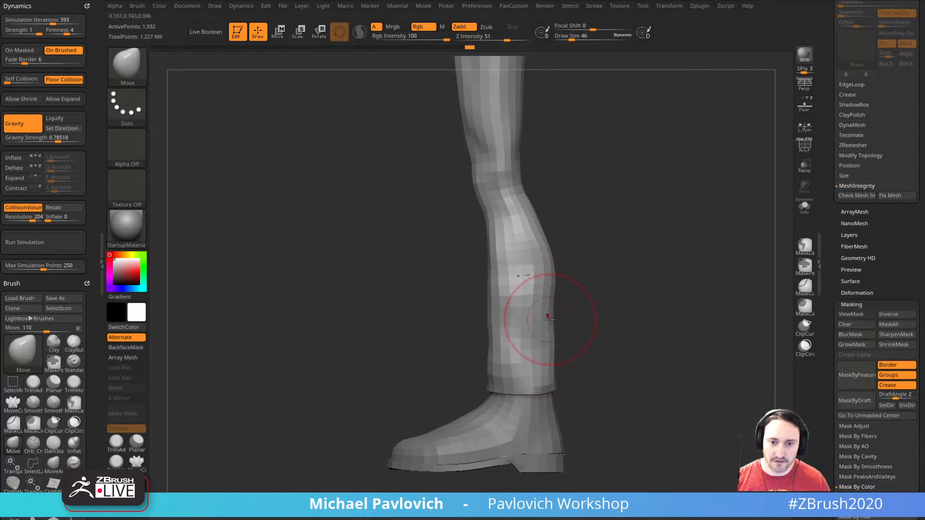
- Refine the width of the lower trouser legs from the front with a smaller Move brush
left_click_drag(583, 288, 506, 349, "shift")
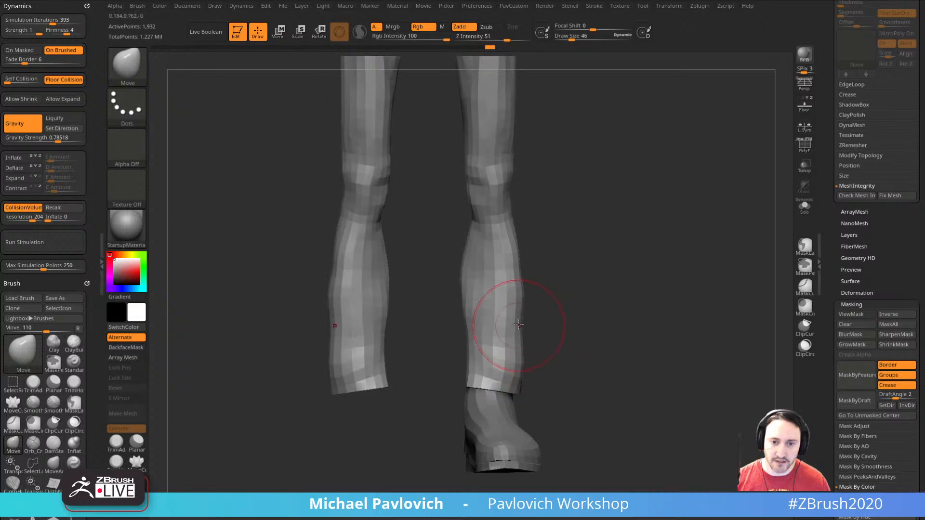
mouse_move(458, 381)
left_mouse_down("shift")
mouse_move(442, 403)
mouse_move(475, 377)
left_mouse_up("shift")
key("bracketleft")
left_click_drag(466, 321, 467, 299)
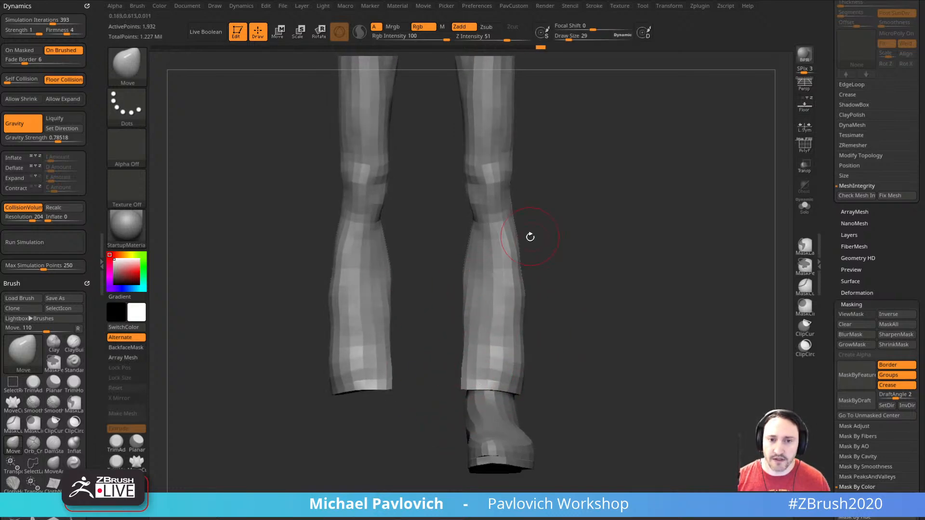
- Move and smooth the trouser leg just above the hem at draw size 44
right_click_drag(675, 254, 674, 243, "ctrl")
key("s")
mouse_move(530, 381)
left_mouse_down()
mouse_move(541, 368)
mouse_move(519, 372)
left_mouse_up()
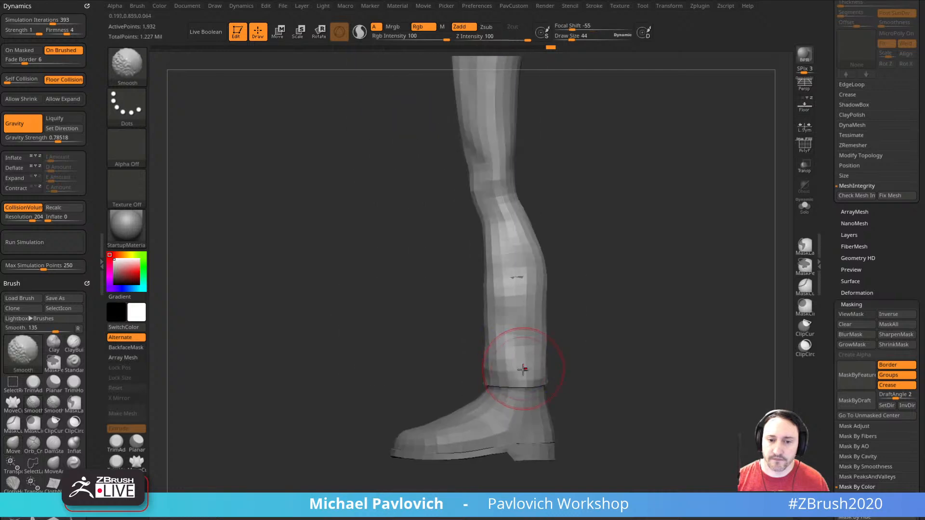
left_click_drag(584, 271, 506, 273, "shift")
key("bracketleft")
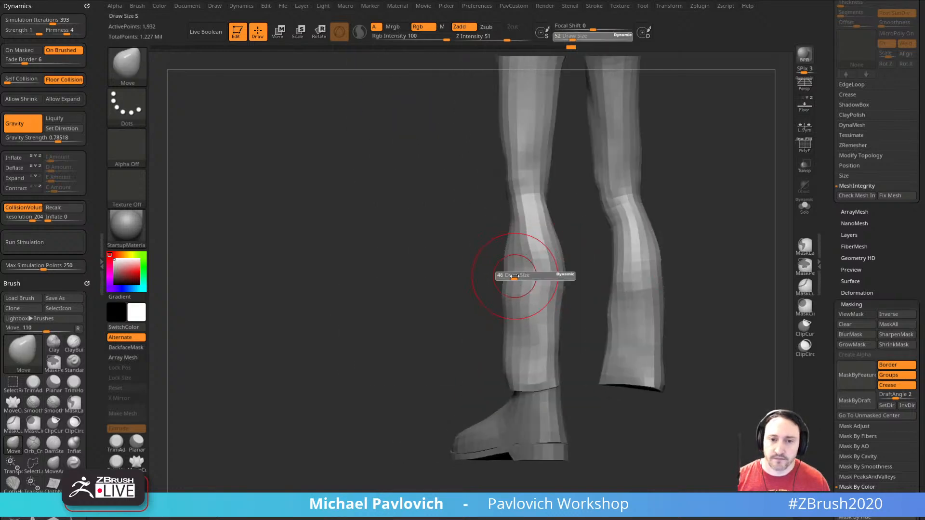
left_click_drag(468, 367, 541, 374, "shift")
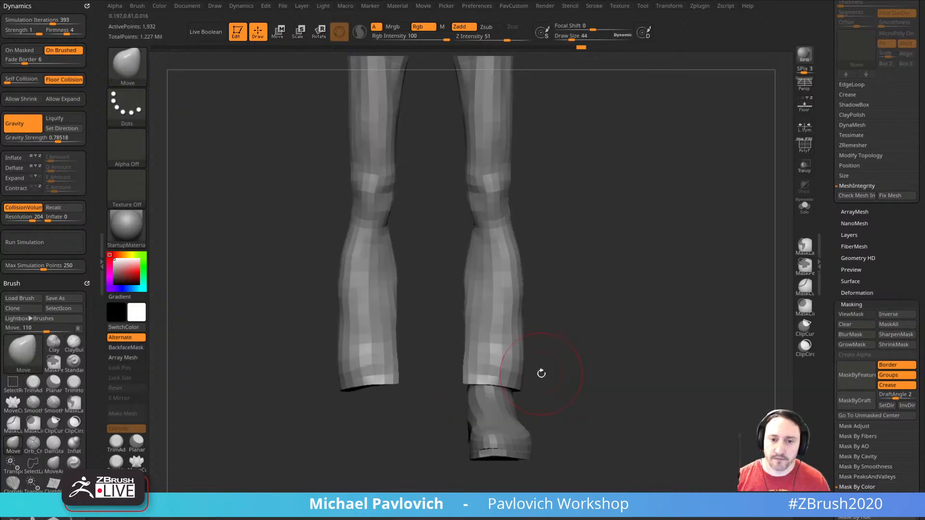
- Widen the trouser hems outward from the front with a reduced Move brush
key("bracketleft")
left_click_drag(476, 377, 467, 378)
mouse_move(574, 297)
left_mouse_down("alt")
mouse_move(585, 355)
mouse_move(597, 313)
left_mouse_up("alt")
mouse_move(599, 313)
left_mouse_down()
mouse_move(494, 322)
mouse_move(514, 326)
left_mouse_up()
mouse_move(568, 357)
left_mouse_down("alt")
mouse_move(578, 326)
mouse_move(583, 332)
left_mouse_up("alt")
- Shape the trouser hem over the front of the boot with the Move brush
key("s")
left_click_drag(483, 422, 464, 413)
mouse_move(428, 356)
left_mouse_down()
mouse_move(455, 389)
mouse_move(489, 387)
mouse_move(434, 406)
mouse_move(485, 402)
mouse_move(481, 393)
left_mouse_up()
key("bracketleft")
left_click_drag(465, 429, 457, 426)
mouse_move(491, 409)
left_mouse_down()
mouse_move(544, 412)
mouse_move(533, 422)
left_mouse_up()
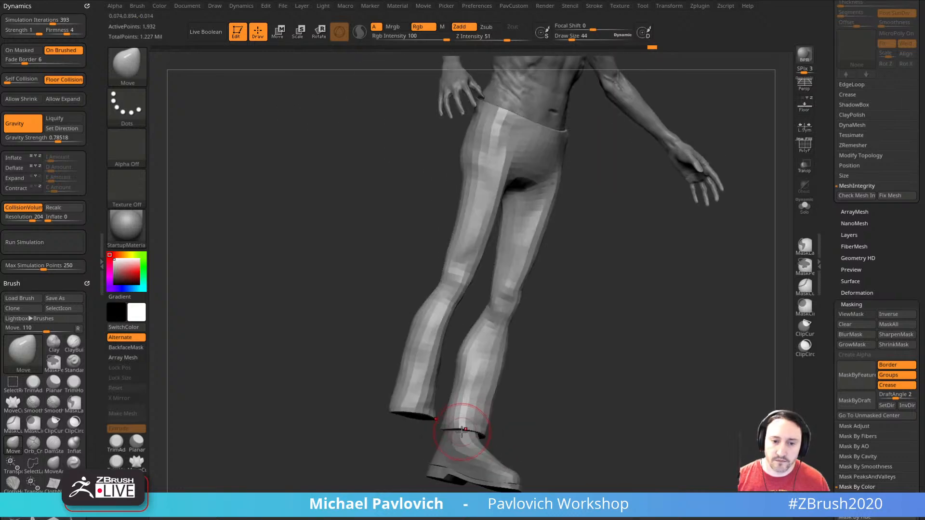
- Flare the trouser hem around the sides and back of the boot with the Move brush at draw size 44
left_click_drag(463, 436, 452, 424)
left_click_drag(506, 414, 530, 417)
left_click_drag(480, 436, 471, 440)
mouse_move(550, 419)
left_mouse_down()
mouse_move(511, 418)
mouse_move(572, 418)
left_mouse_up()
left_click_drag(504, 439, 499, 438)
left_click_drag(564, 434, 515, 434)
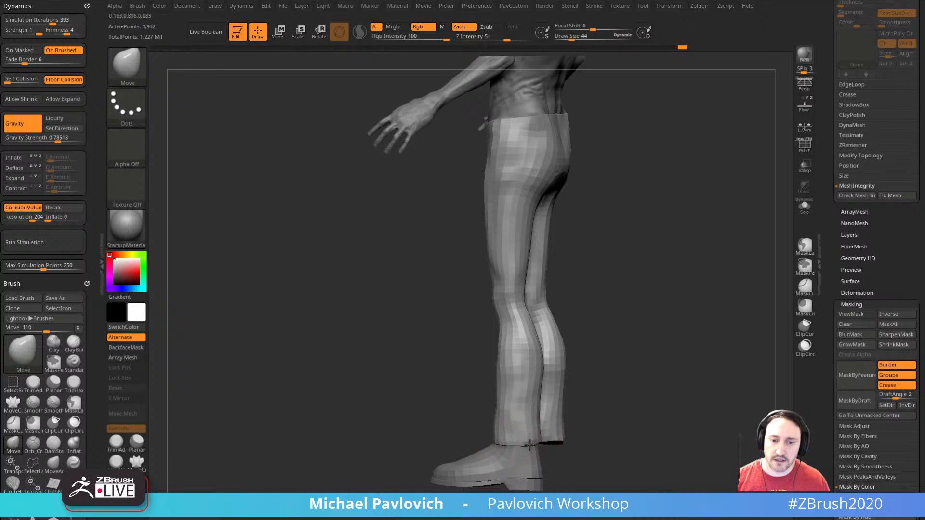
mouse_move(617, 382)
left_mouse_down()
mouse_move(639, 349)
mouse_move(602, 334)
left_mouse_up()
key("s")
left_click_drag(612, 326, 613, 339, "alt")
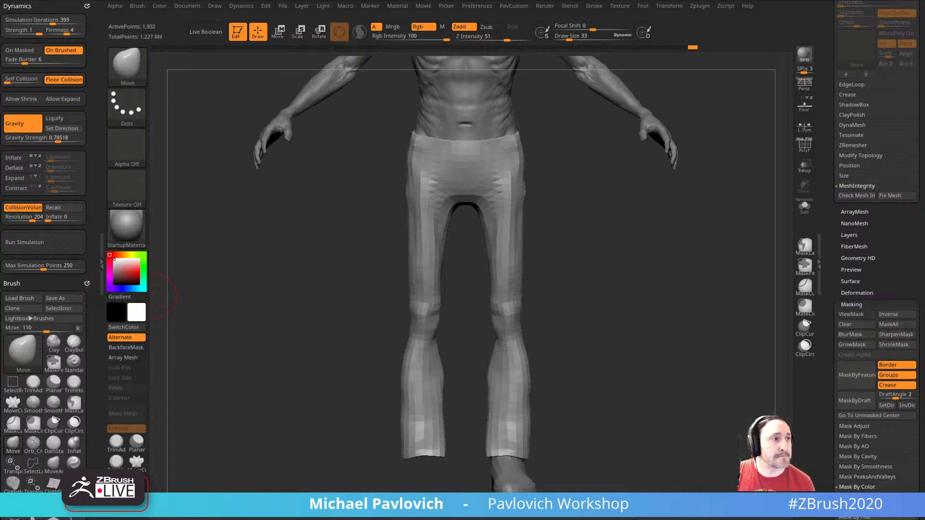
- Activate the Standard brush, select the body sculpt and frame the whole character from the front
mouse_move(619, 273)
left_mouse_down()
mouse_move(652, 304)
mouse_move(662, 280)
mouse_move(634, 279)
left_mouse_up()
key("b")
key("s")
key("t")
left_click(451, 180, "alt")
left_click_drag(631, 159, 673, 162)
key("s")
left_click_drag(673, 163, 648, 166)
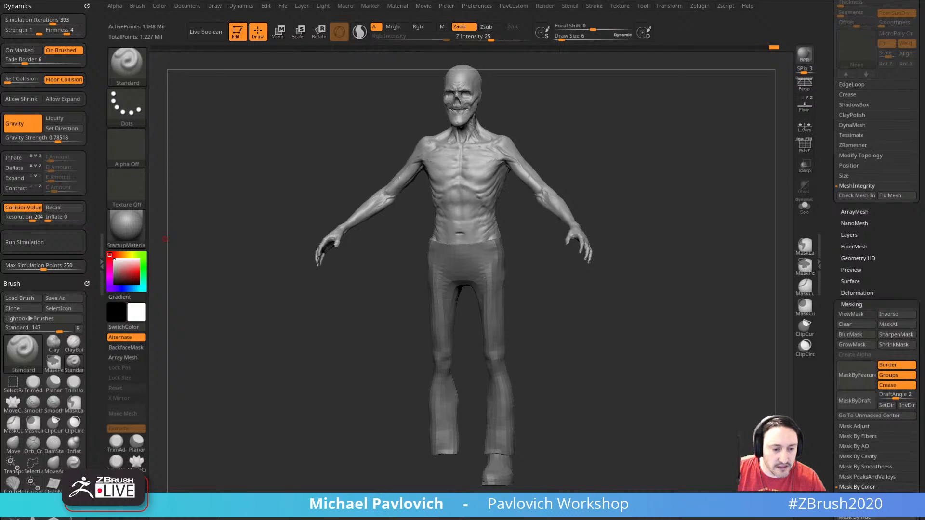
- Switch to the web browser showing the Boot ZBrush Tutorial page on ArtStation
key("alt+Tab")
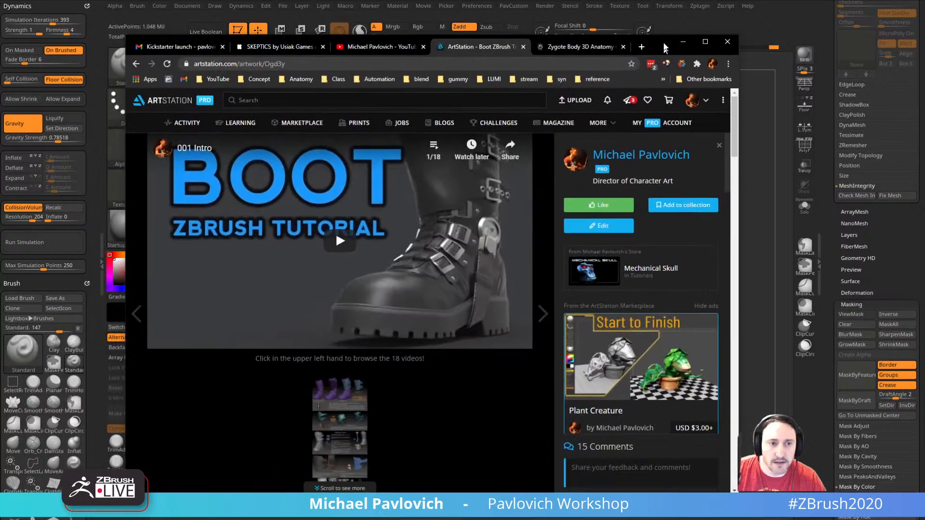
- Return to the artist's ArtStation portfolio and look through the tutorial thumbnails around the Boot ZBrush Tutorial
left_click(136, 57)
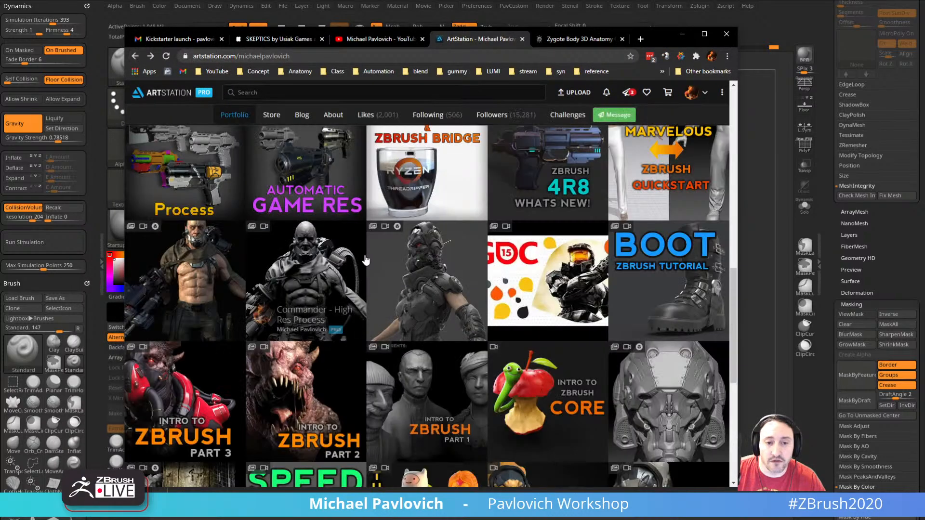
scroll(364, 261, "down", 7)
scroll(365, 260, "up", 6)
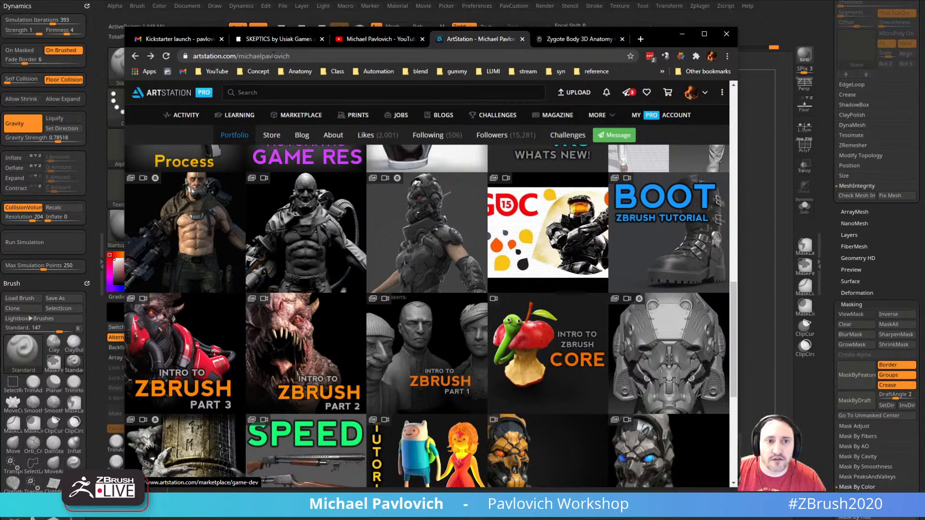
- Open the full Fusion 360 Quickstart playlist on the YouTube channel, select its web address and look through its videos
left_click(378, 39)
scroll(273, 212, "down", 15)
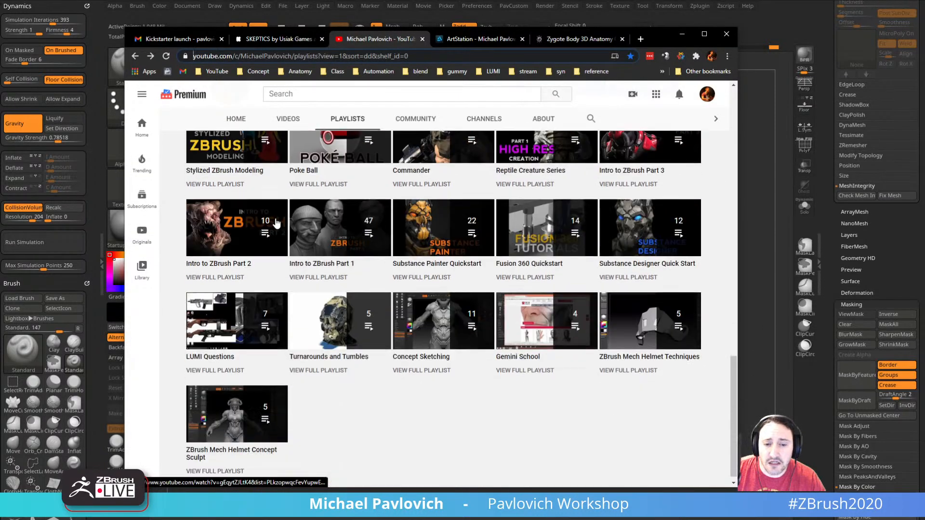
left_click(528, 277)
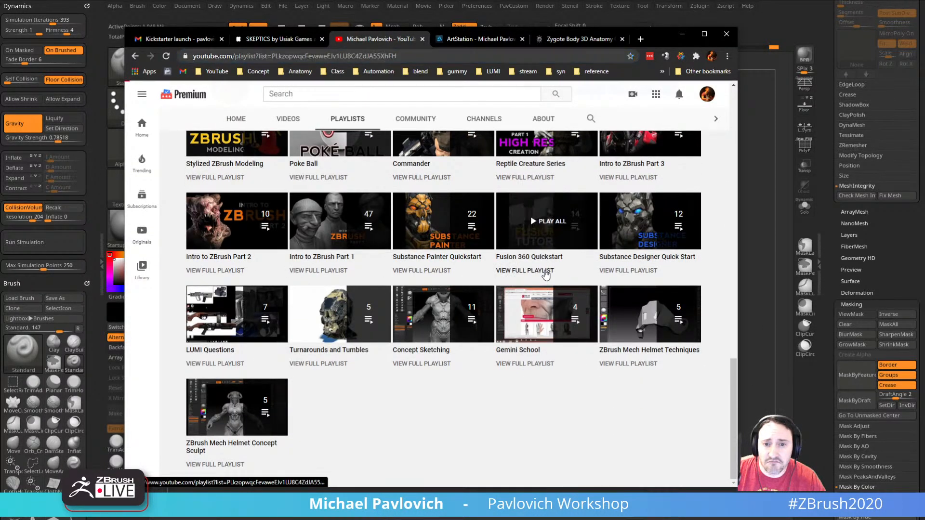
left_click(403, 56)
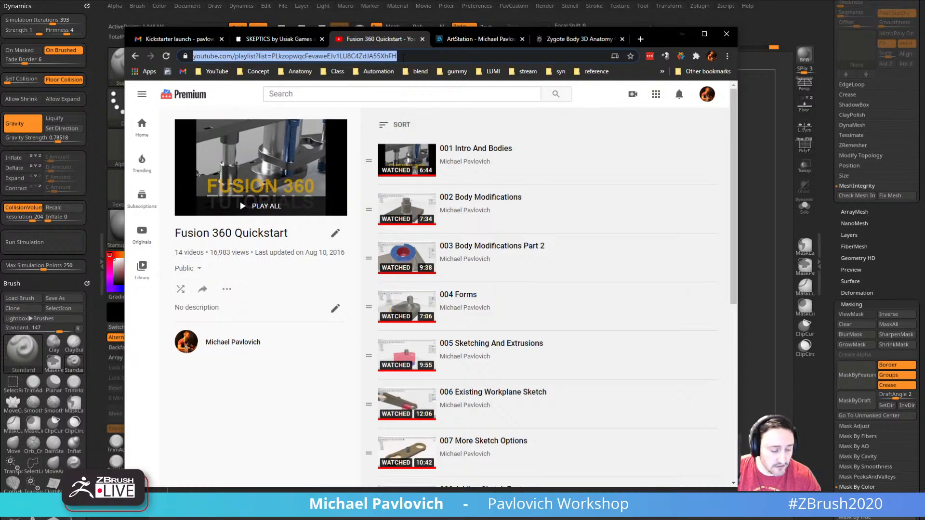
scroll(492, 273, "down", 7)
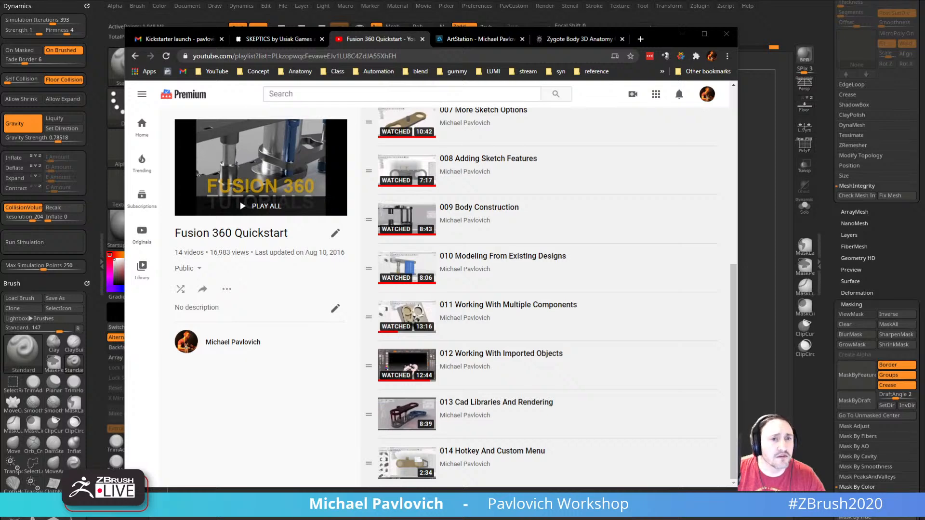
- Switch back to ZBrush, select the trousers and examine their topology in PolyFrame view from the front
left_click_drag(654, 43, 636, 518)
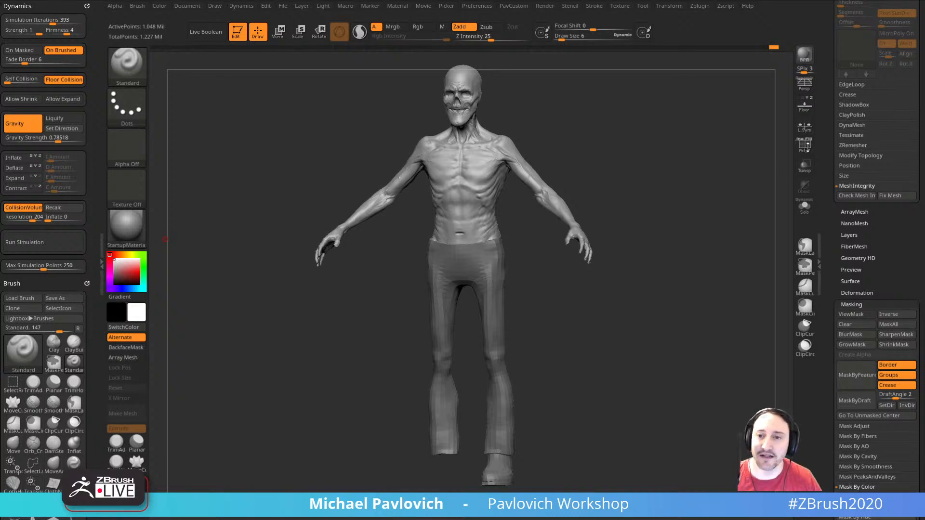
left_click(808, 147)
mouse_move(686, 262)
left_mouse_down("alt")
mouse_move(689, 304)
mouse_move(688, 266)
left_mouse_up("alt")
left_click(506, 345, "alt")
left_click(798, 147)
left_click(806, 148)
left_click_drag(725, 190, 693, 228)
key("3")
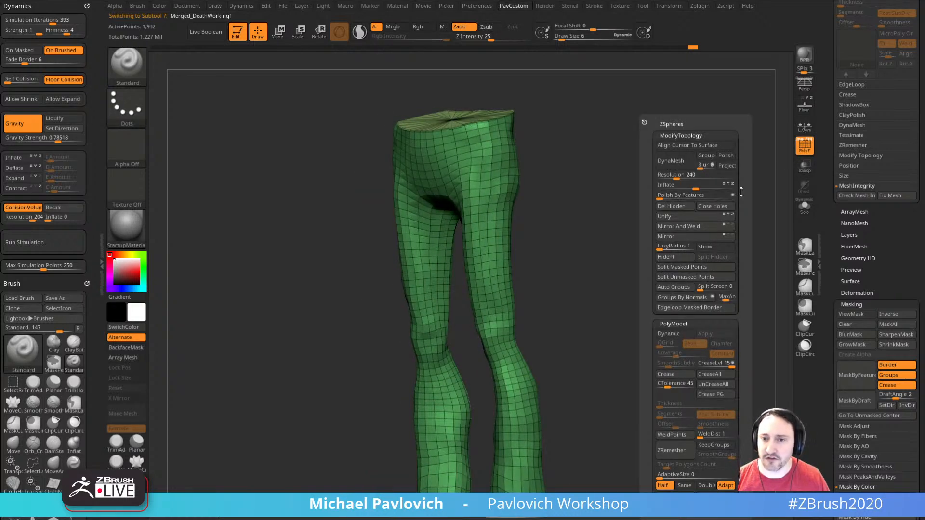
left_click_drag(608, 248, 620, 256, "shift")
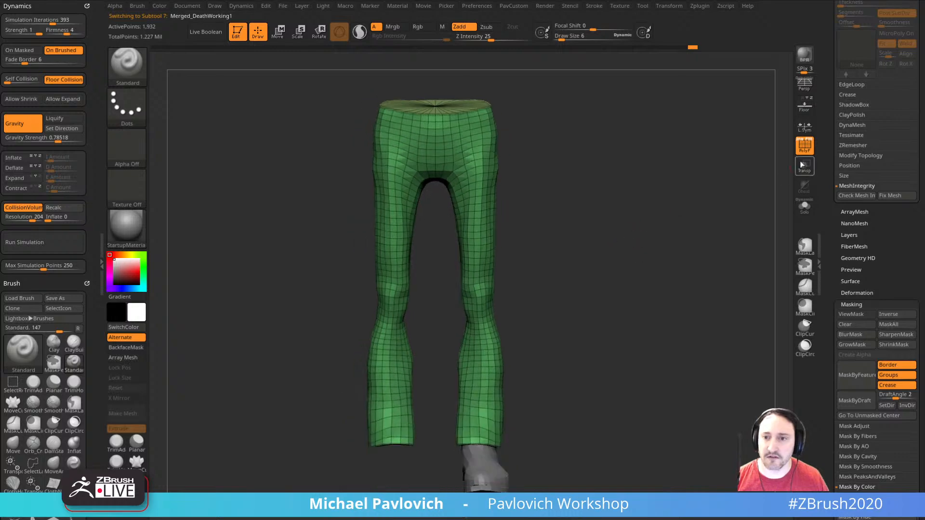
key("shift+f")
- Isolate the Merged_DeathWorking1 trousers, restore visibility of all subtools and select the DeathWorking1 body
left_click_drag(722, 207, 831, 328)
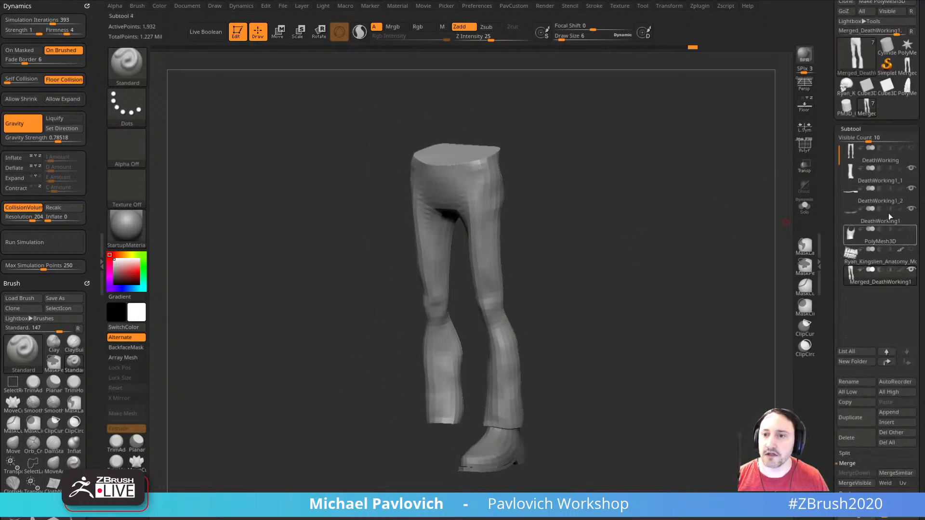
left_click(912, 271, "shift")
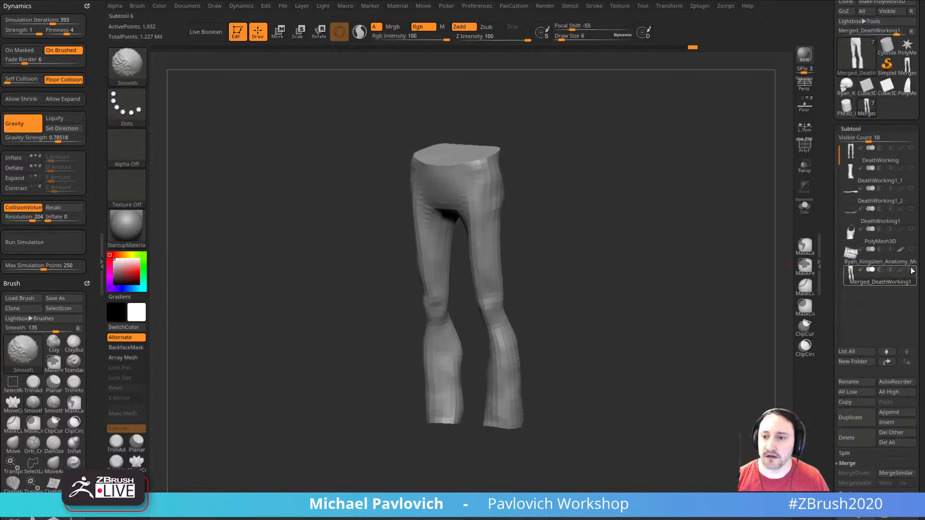
left_click(911, 270, "shift")
left_click_drag(719, 272, 730, 295, "shift")
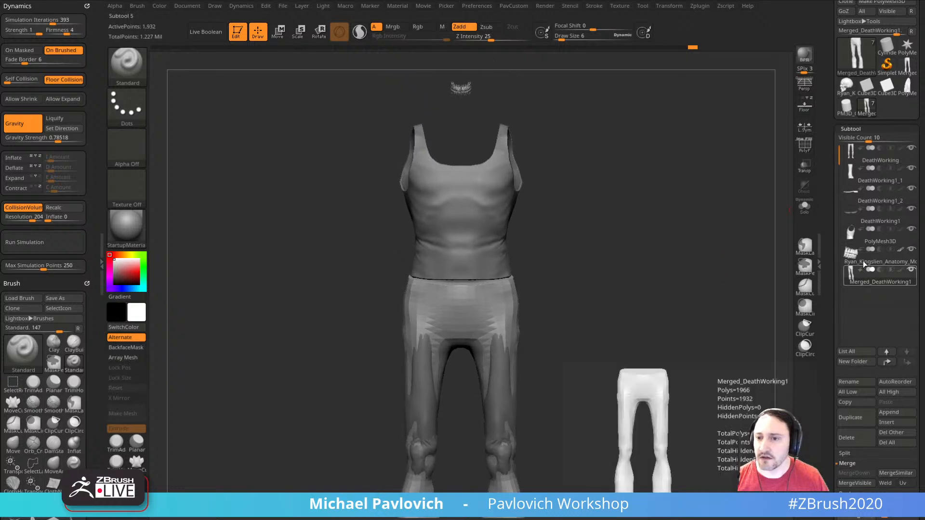
left_click(866, 221)
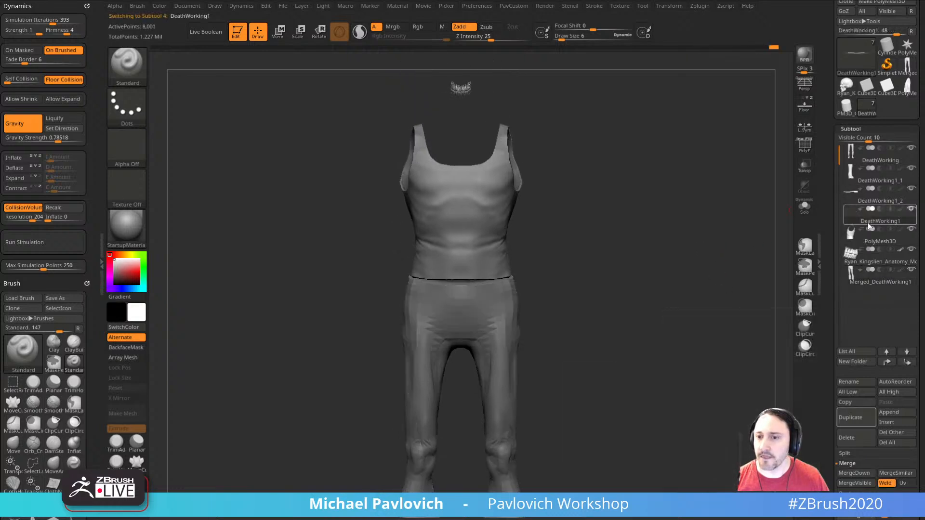
- Frame the full clothed character and compare it with the cartoon reference image of the tank top and jeans
mouse_move(733, 252)
left_mouse_down("alt")
mouse_move(716, 287)
mouse_move(714, 254)
mouse_move(670, 250)
mouse_move(708, 251)
mouse_move(715, 235)
mouse_move(713, 246)
left_mouse_up("alt")
left_click_drag(729, 247, 720, 233)
right_click_drag(924, 138, 658, 177)
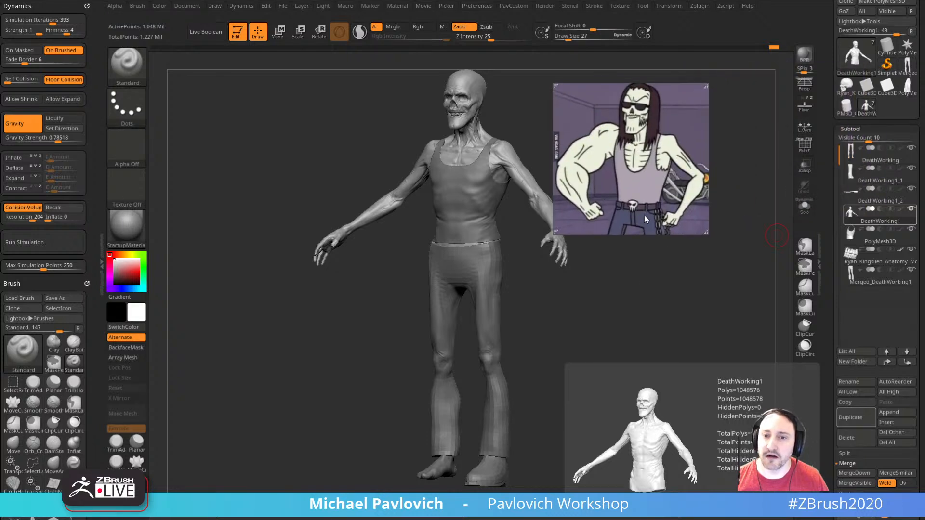
right_click_drag(632, 212, 924, 212)
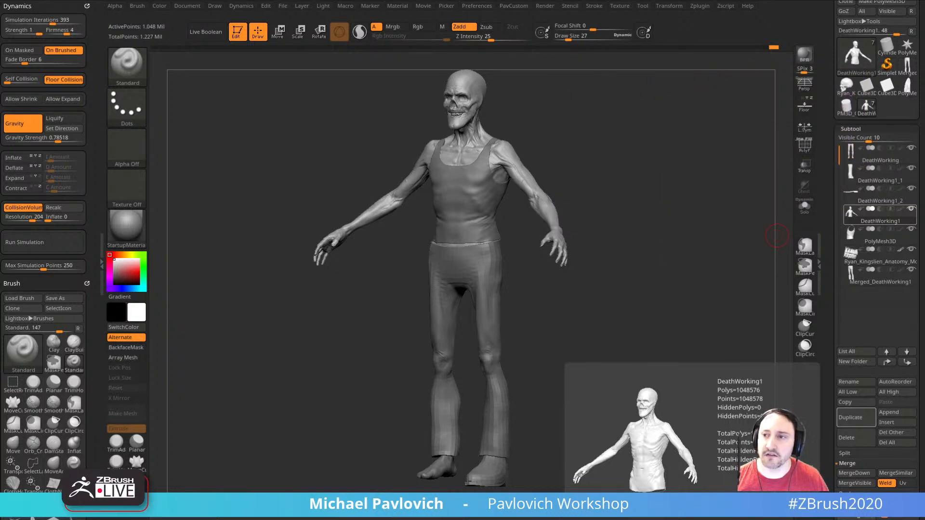
mouse_move(617, 236)
left_mouse_down()
mouse_move(653, 229)
mouse_move(671, 246)
mouse_move(665, 231)
left_mouse_up()
key("ctrl")
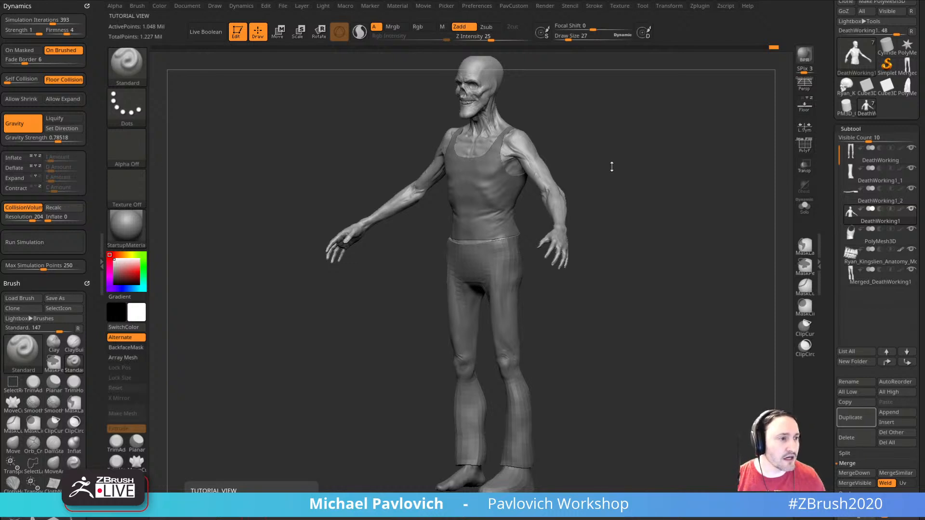
- Select the DeathWorking legs subtool, hide all other subtools and show the DeathWorking1 upper body with it
left_click_drag(663, 149, 637, 220)
left_click(467, 291, "alt")
mouse_move(600, 283)
left_mouse_down("shift")
mouse_move(691, 239)
mouse_move(648, 259)
mouse_move(720, 252)
left_mouse_up("shift")
left_click(910, 149, "shift")
left_click(911, 209)
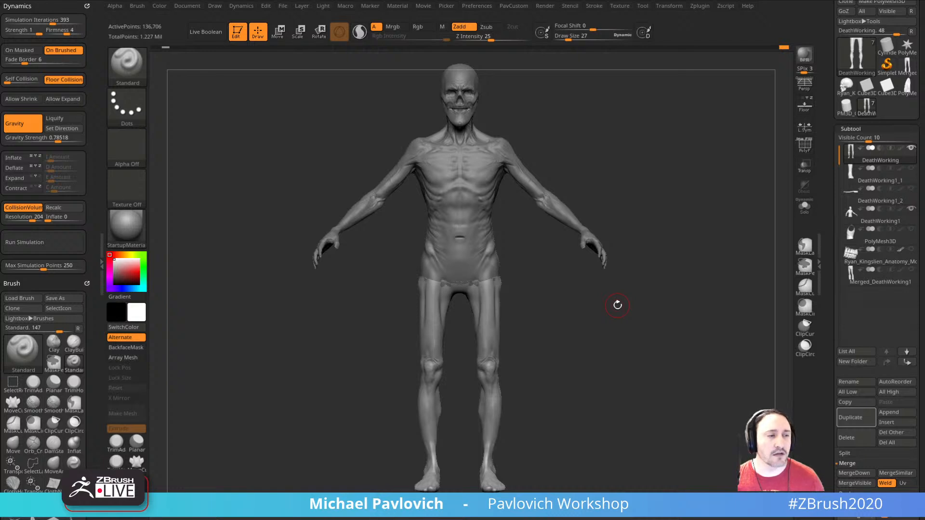
left_click_drag(696, 250, 694, 253)
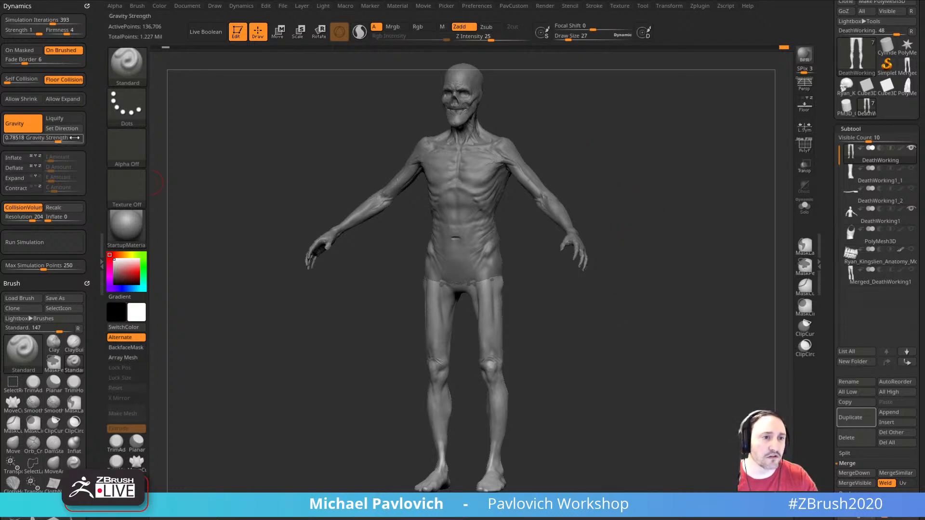
left_click_drag(566, 108, 577, 107)
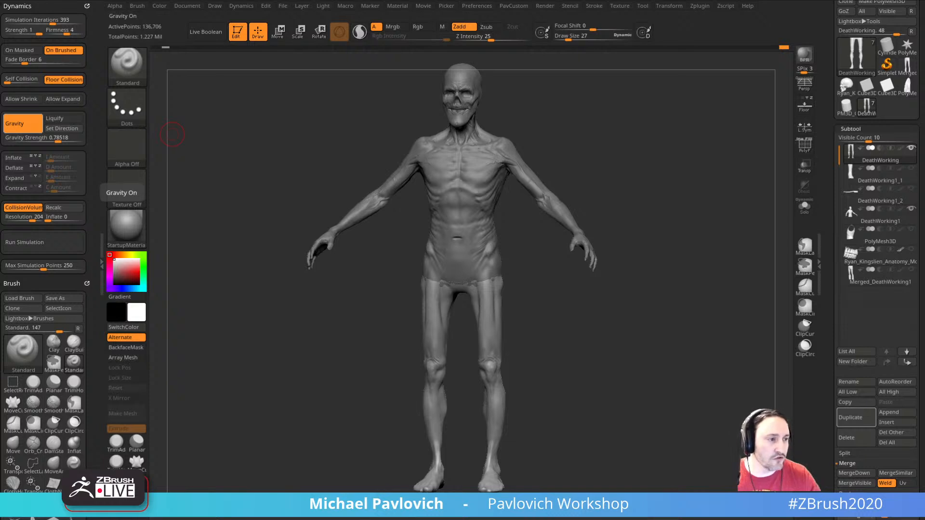
left_click_drag(172, 135, 564, 384)
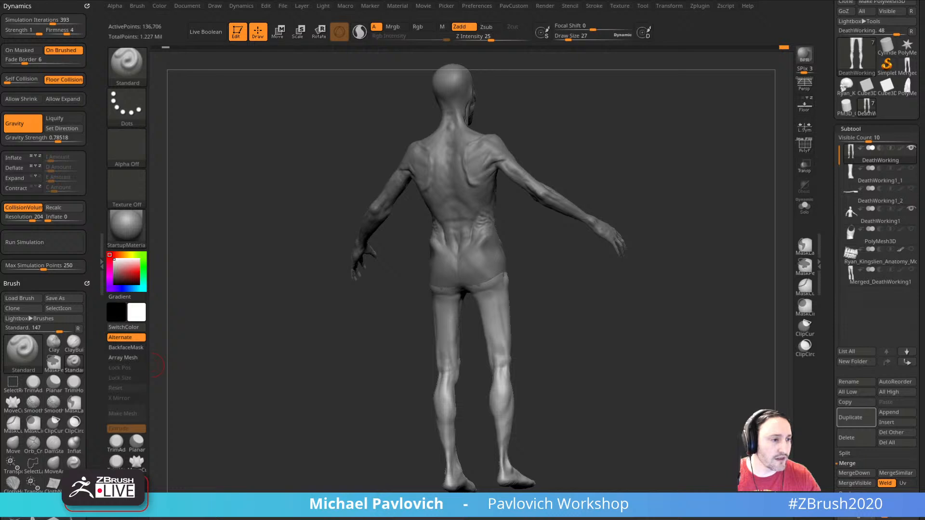
left_click_drag(368, 384, 596, 372)
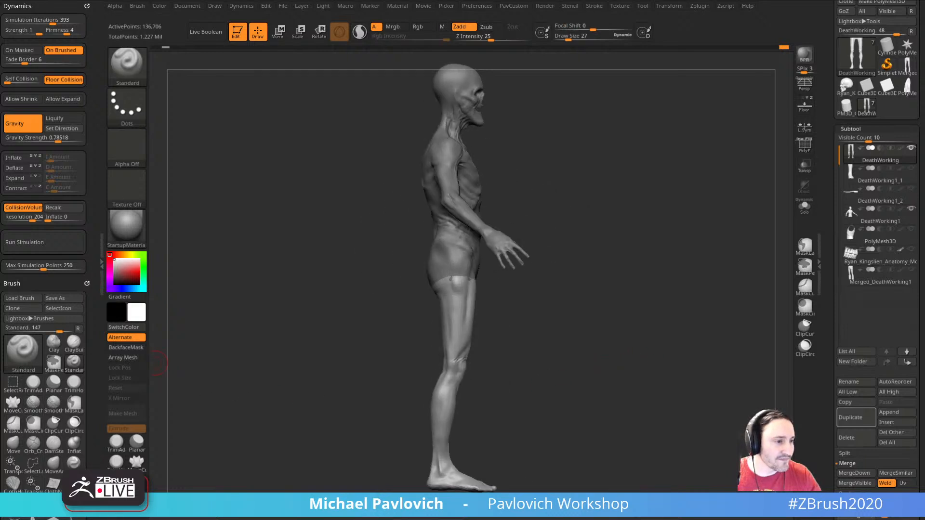
mouse_move(603, 370)
left_mouse_down()
mouse_move(570, 374)
mouse_move(592, 370)
left_mouse_up()
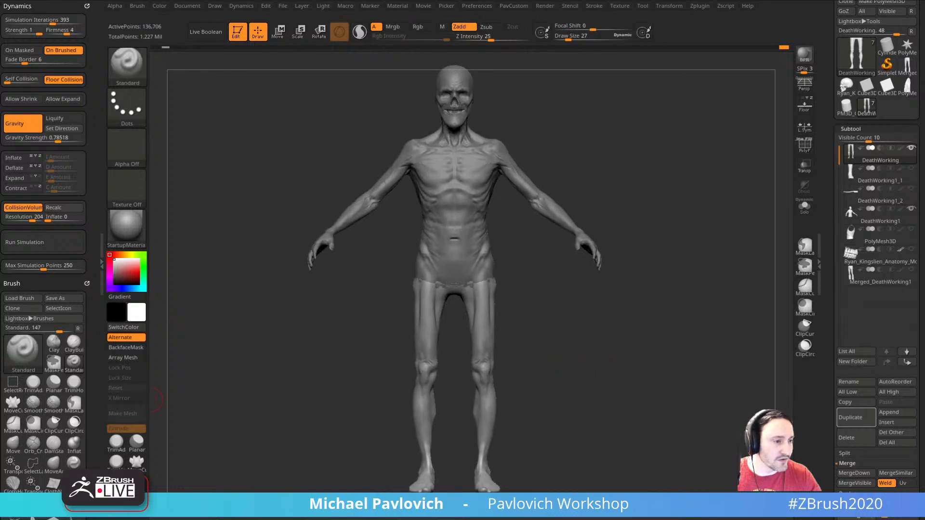